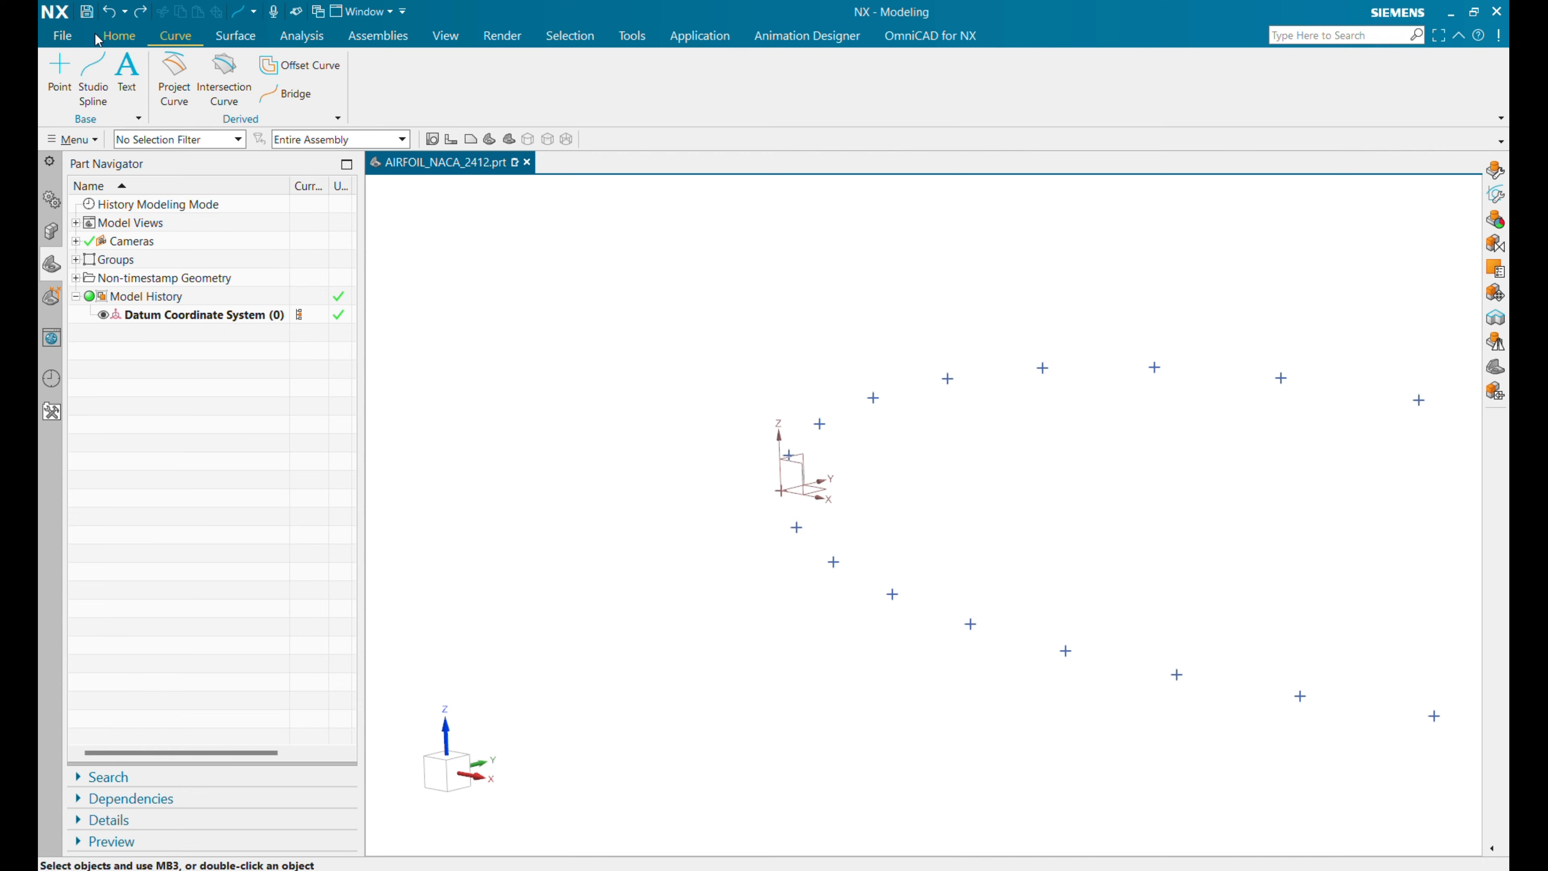
# Step: Create a sketch on the XZ principal plane that contains the imported airfoil points
pyautogui.click(100, 37)
pyautogui.click(104, 71)
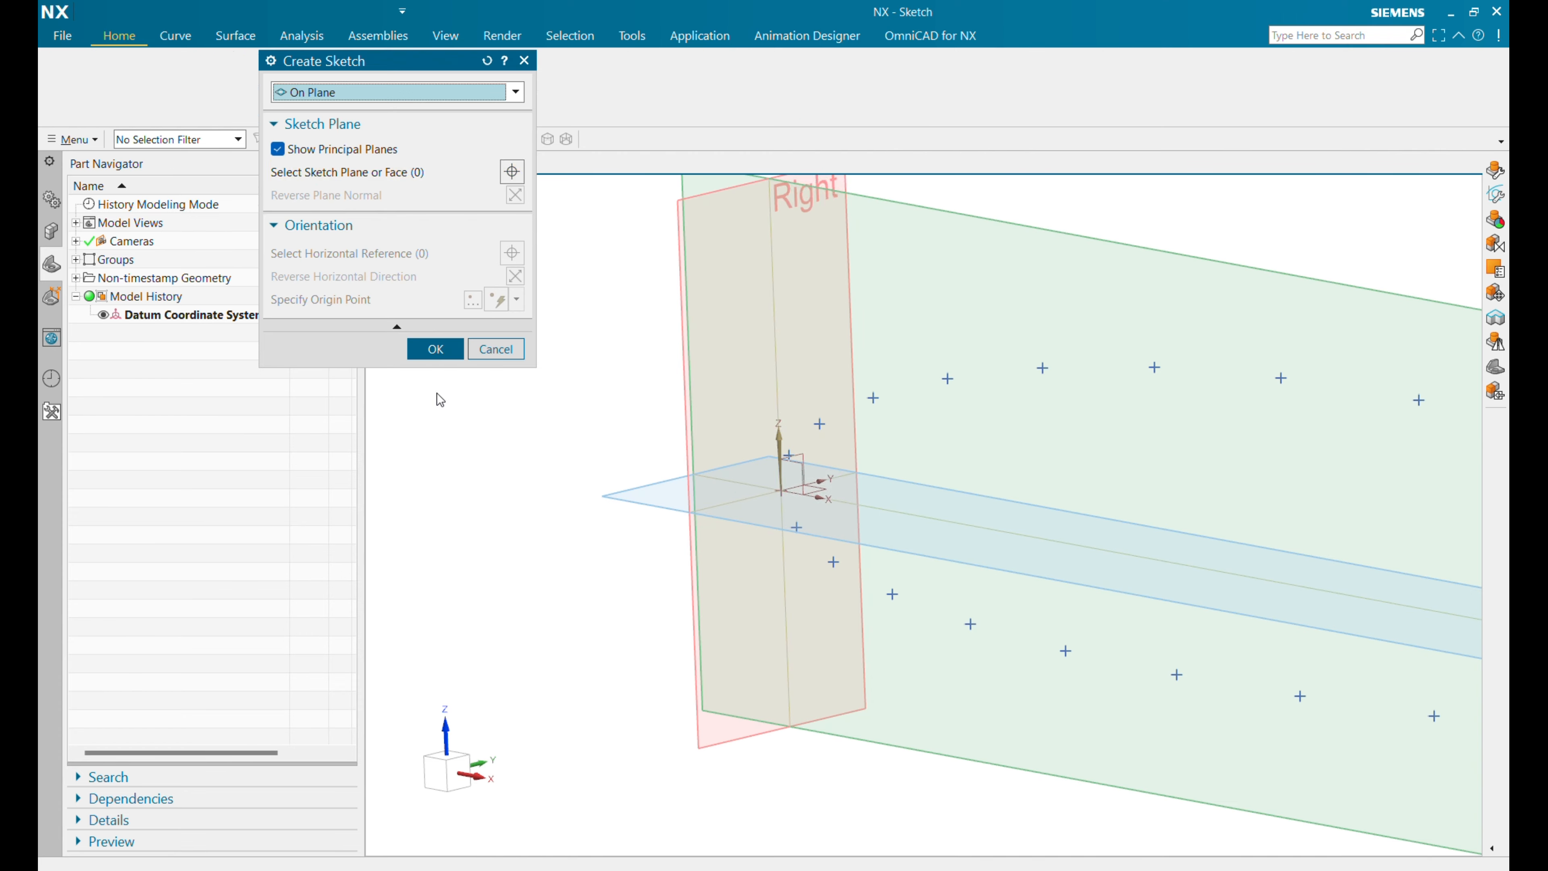
pyautogui.click(953, 222)
pyautogui.click(429, 354)
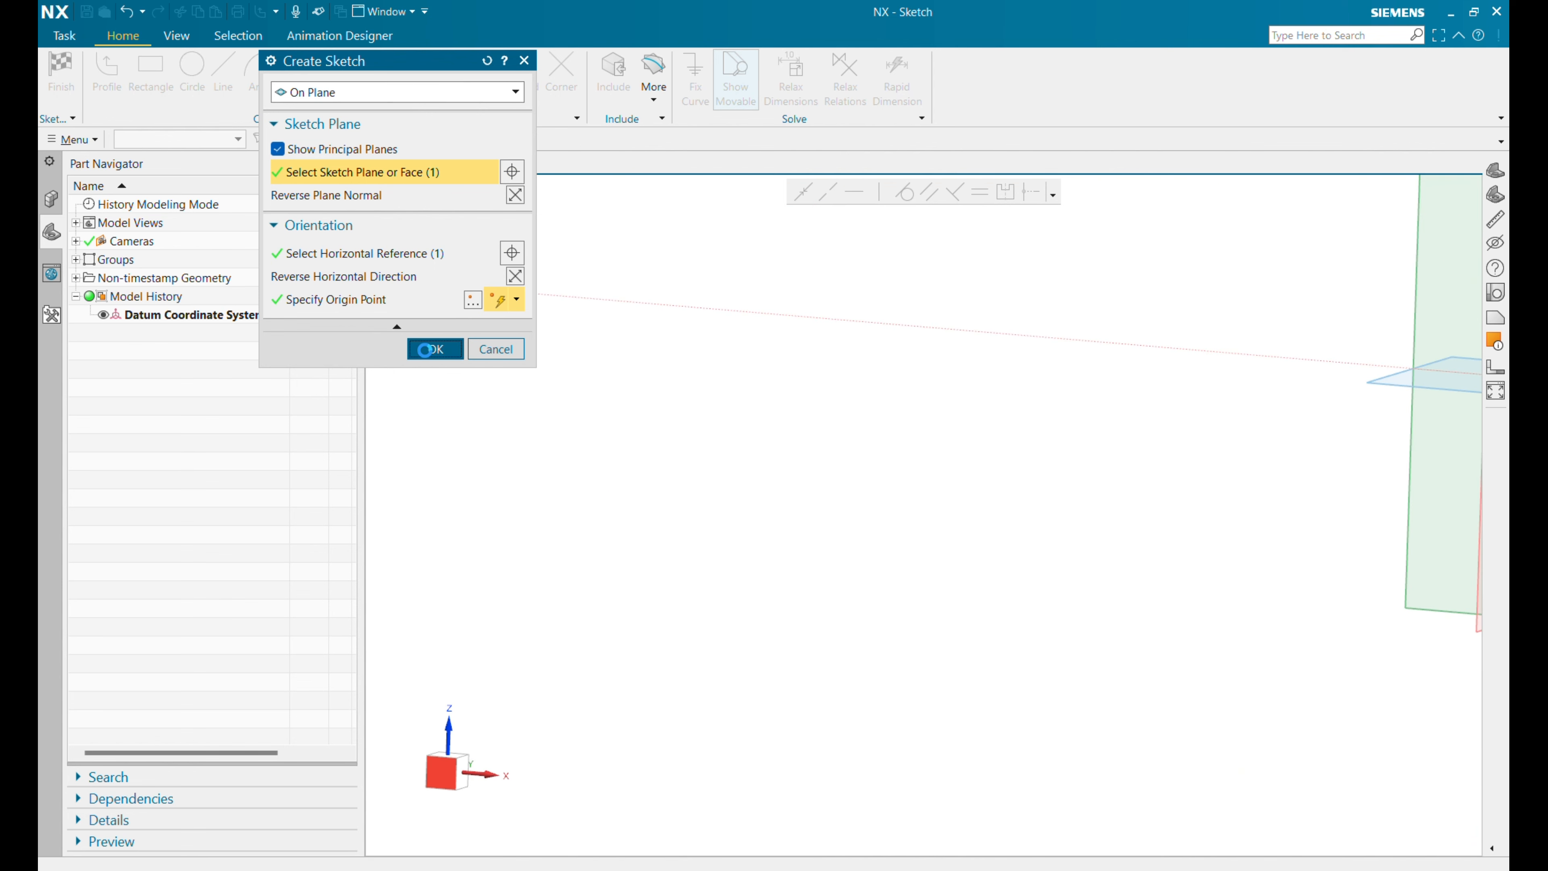
pyautogui.scroll(5, 646, 466)
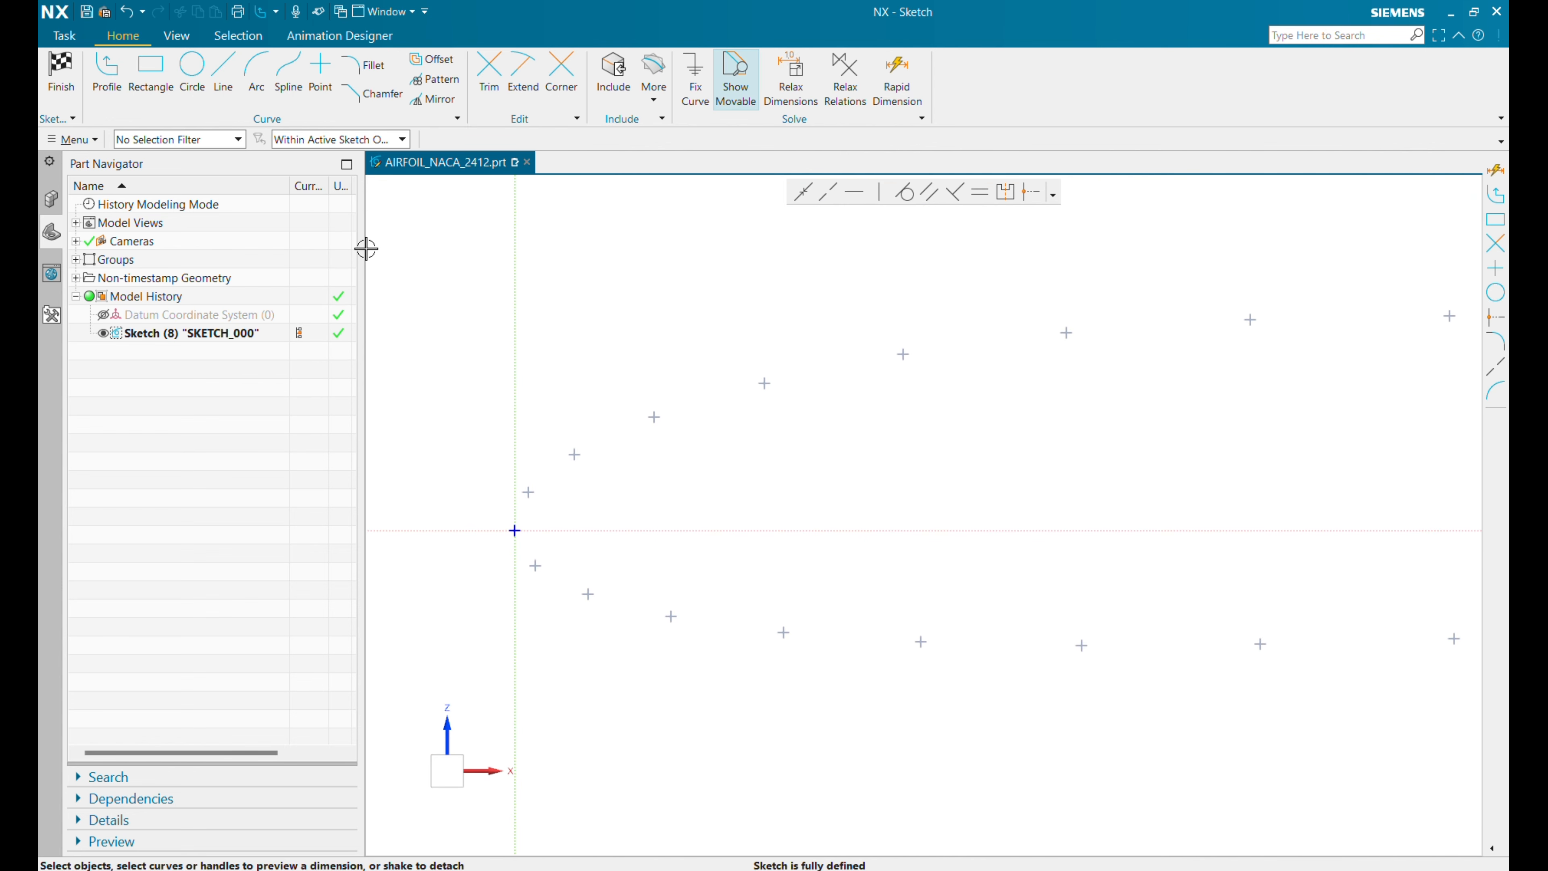
# Step: Start a line profile at the sketch origin and, with selection scope Entire Assembly, draw it through the first four upper airfoil points
pyautogui.click(107, 73)
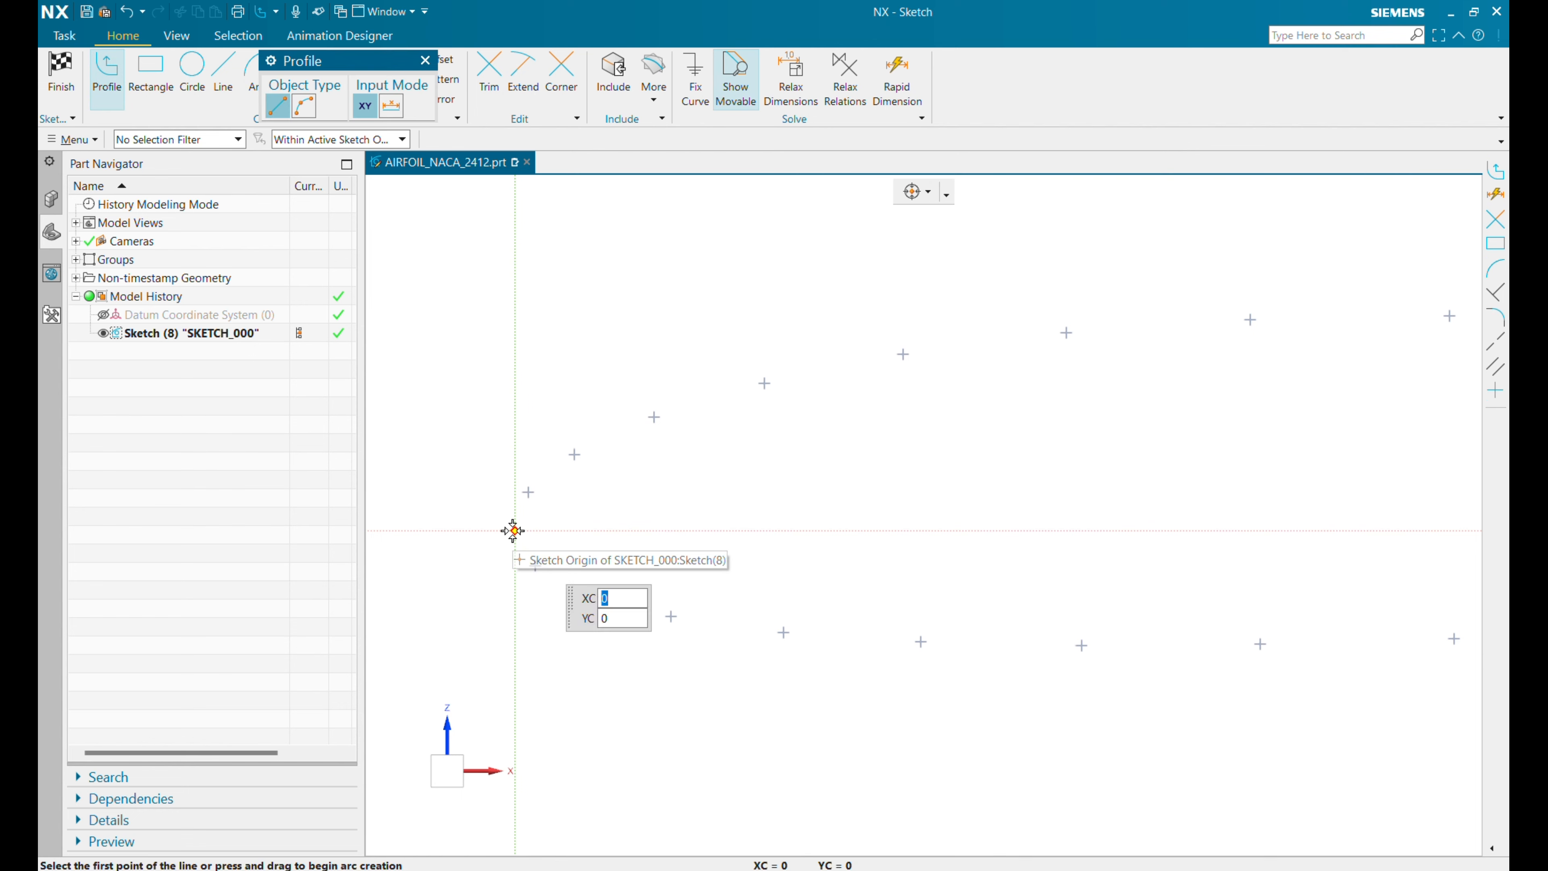
pyautogui.click(512, 530)
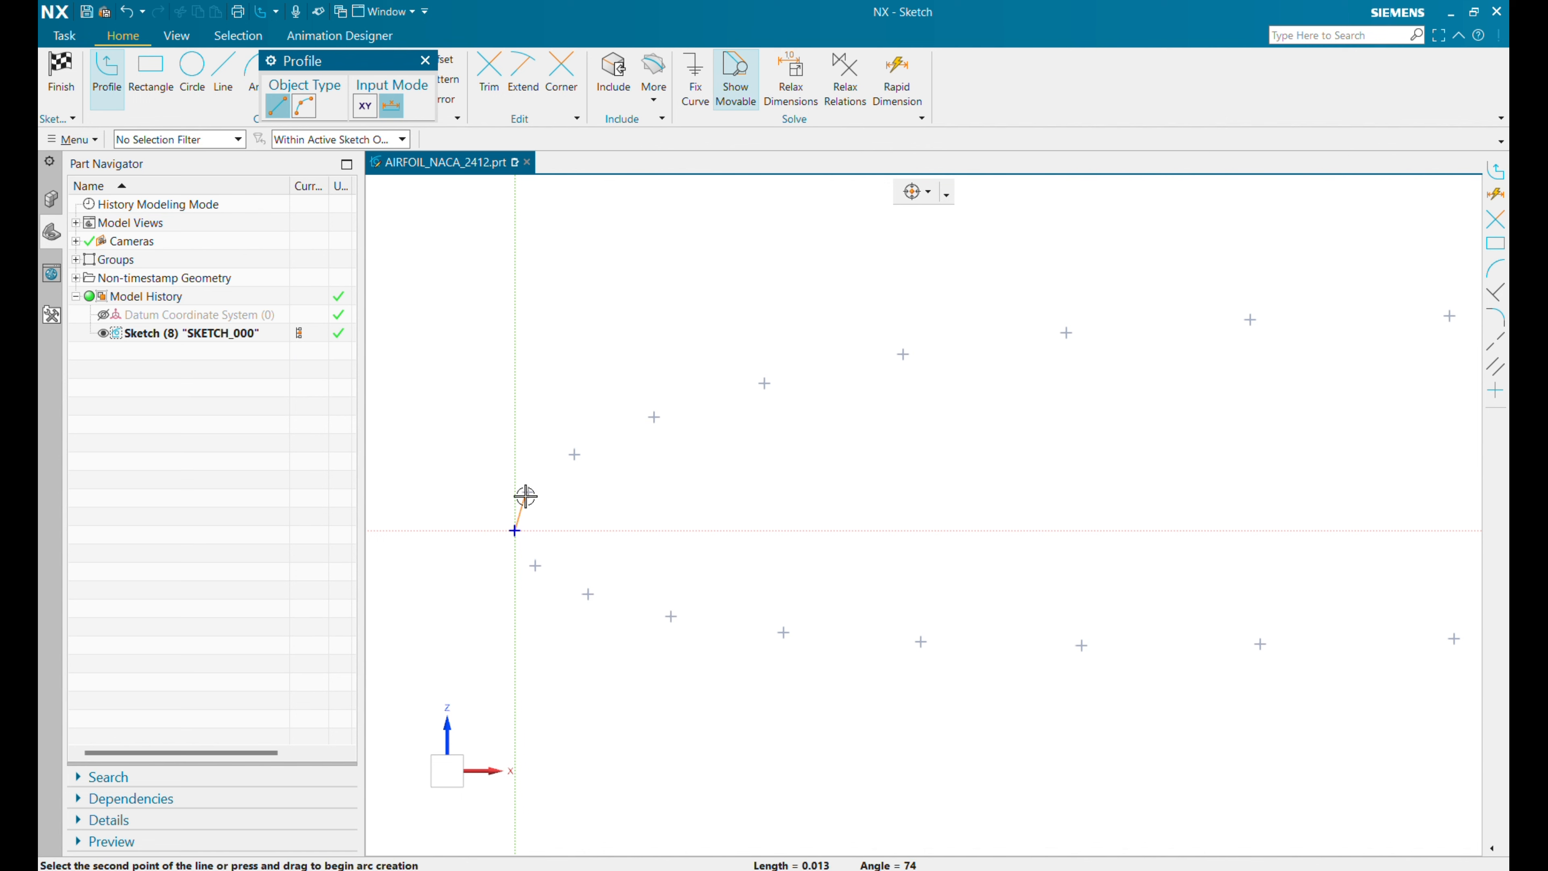
pyautogui.click(355, 138)
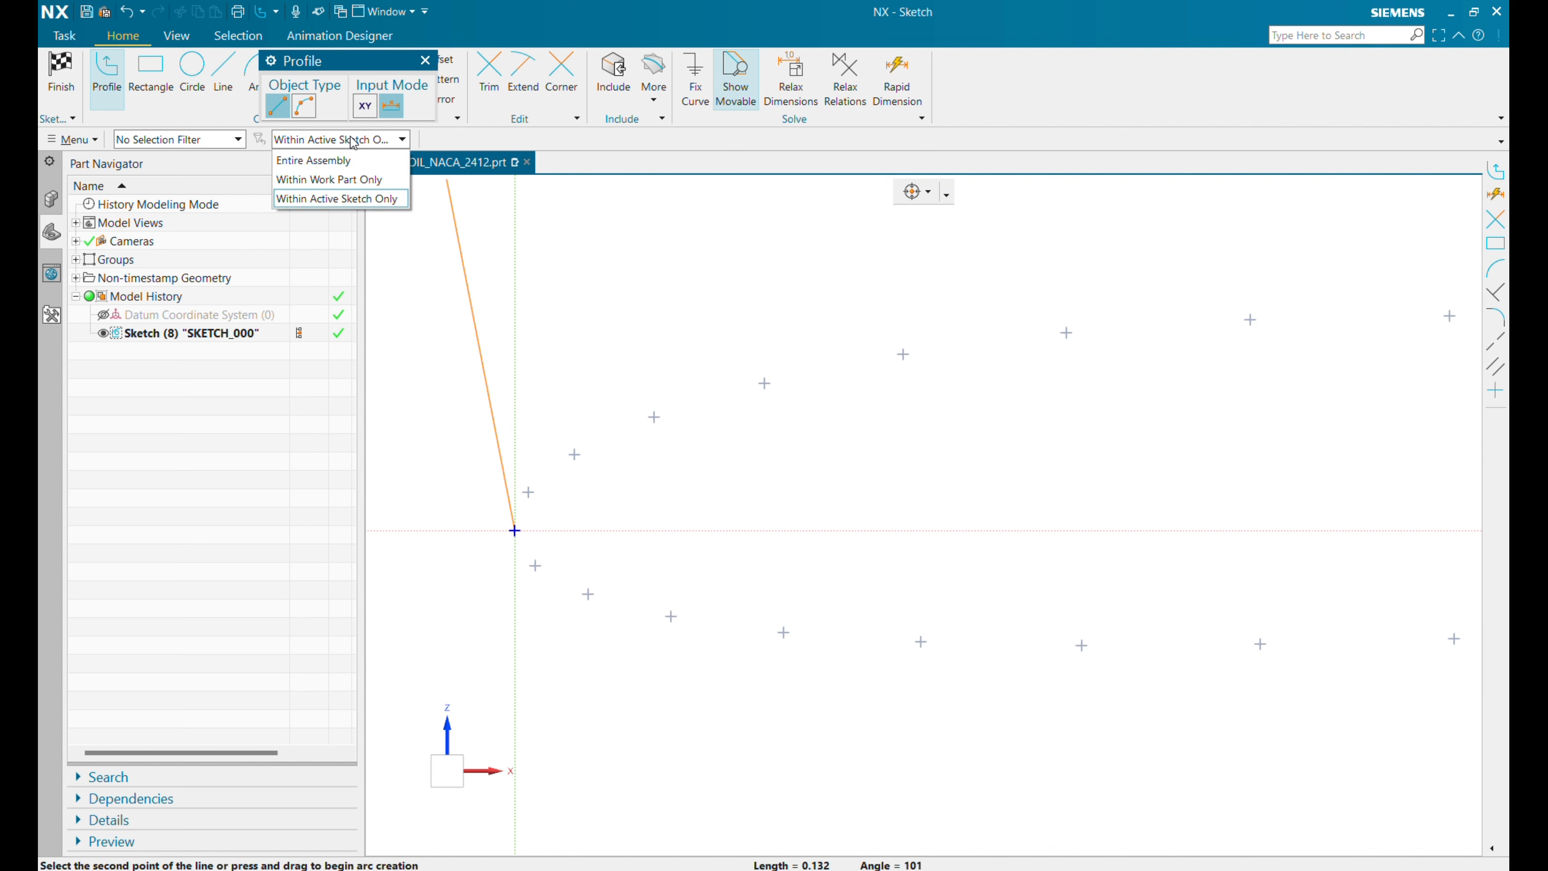
pyautogui.click(317, 158)
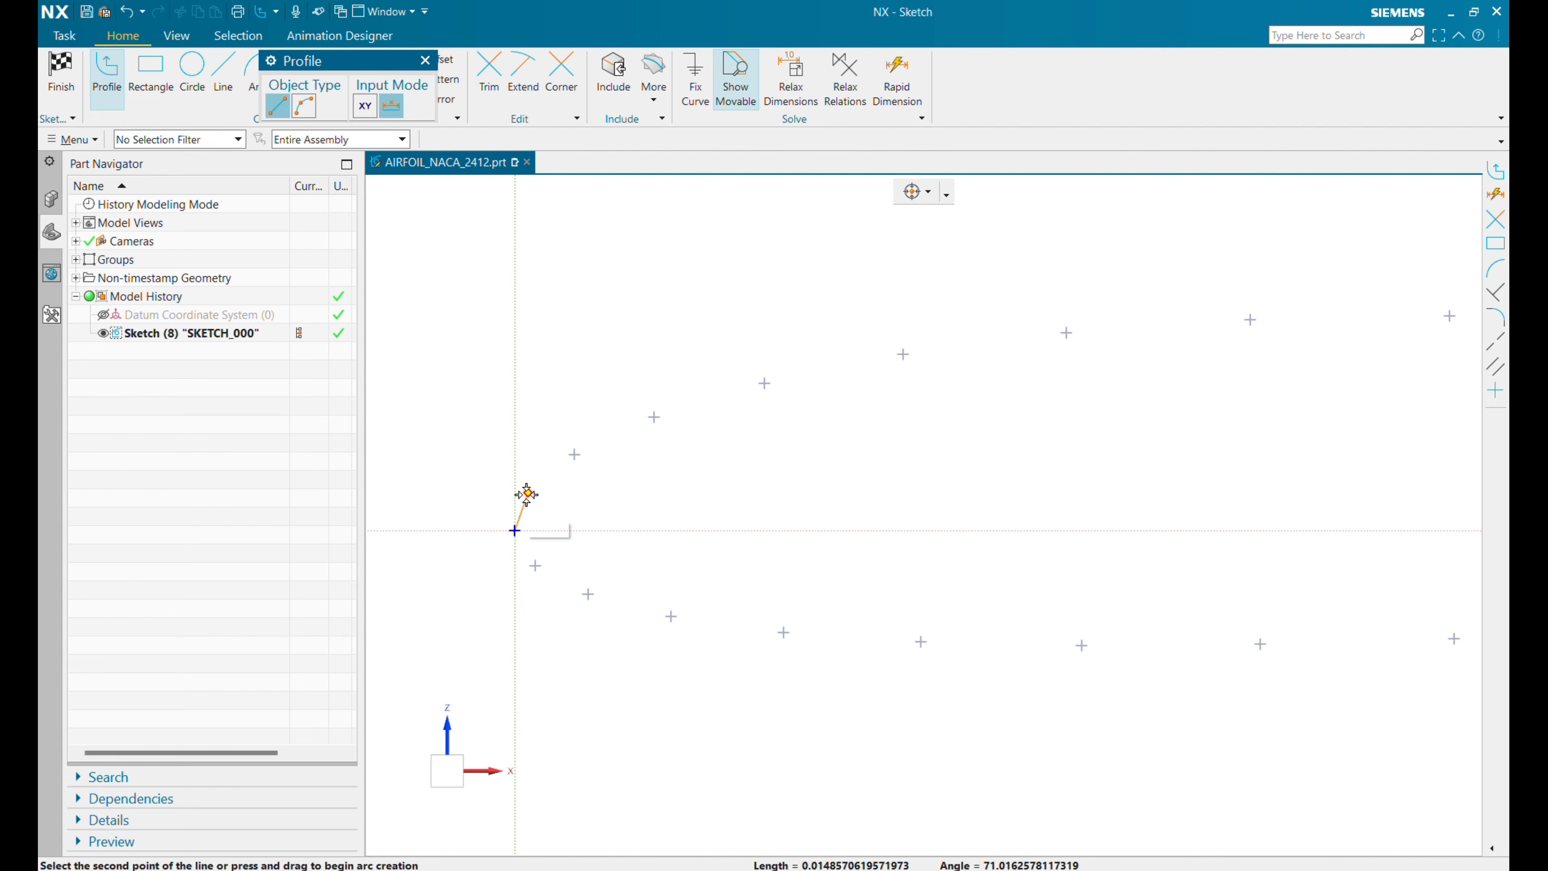
pyautogui.click(527, 491)
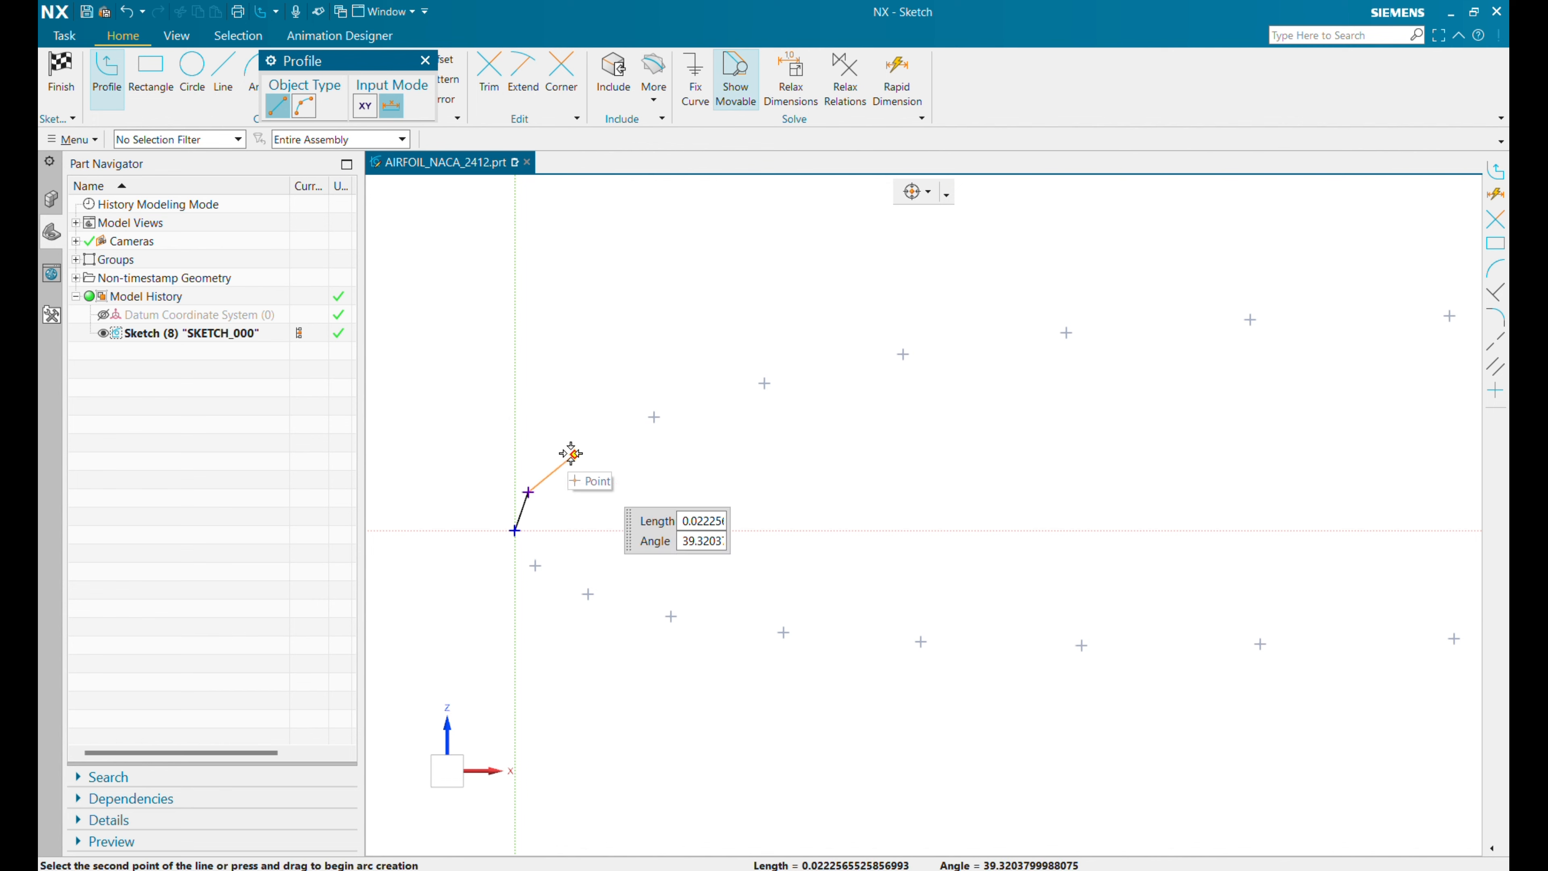
pyautogui.click(574, 454)
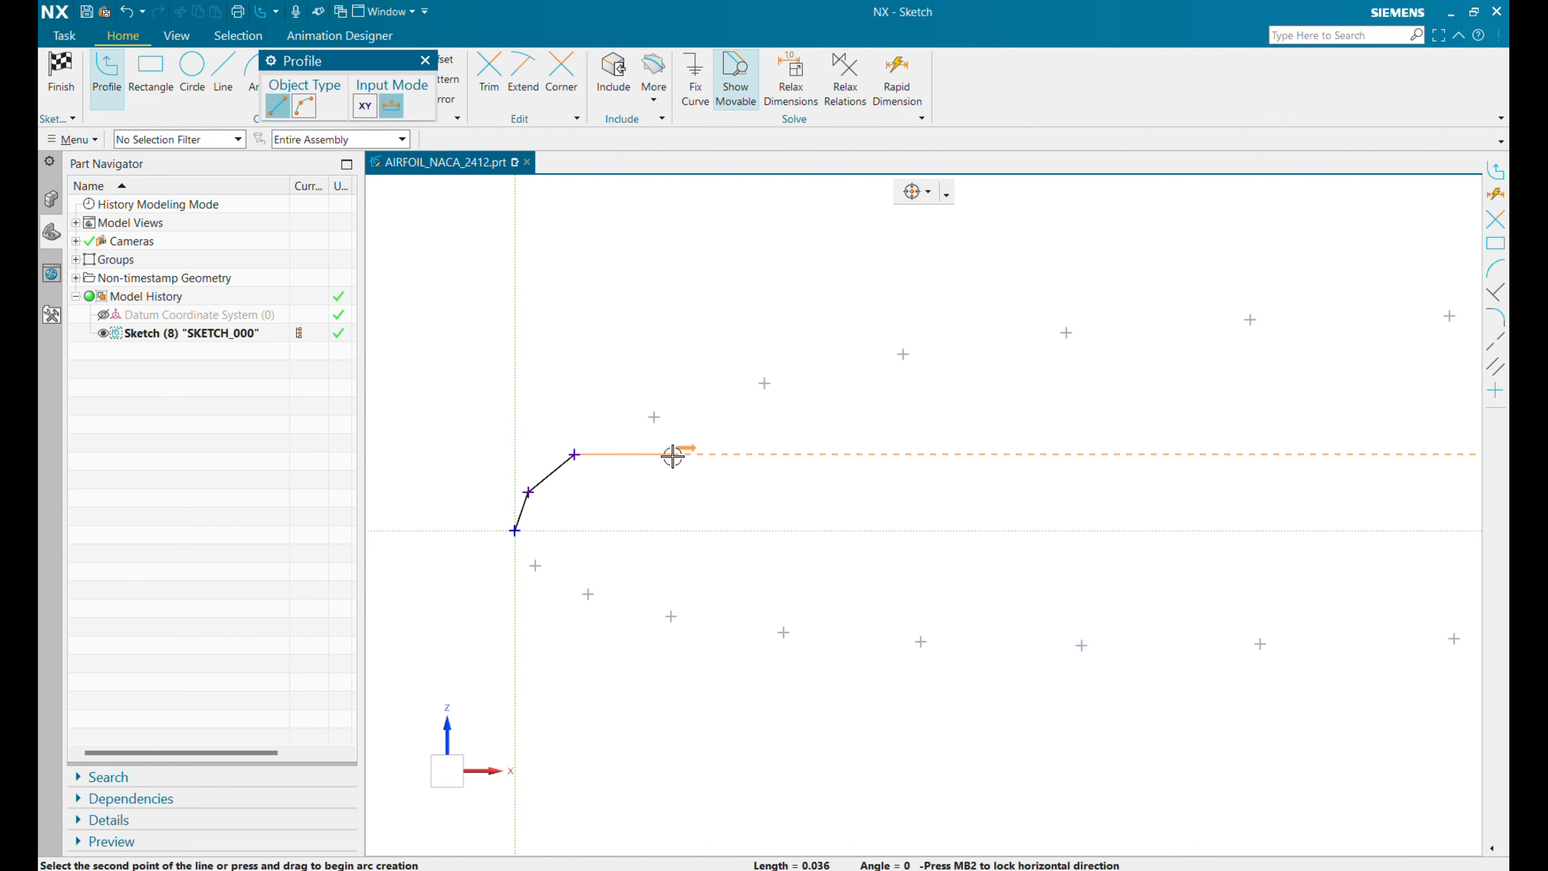
pyautogui.click(654, 417)
pyautogui.click(764, 383)
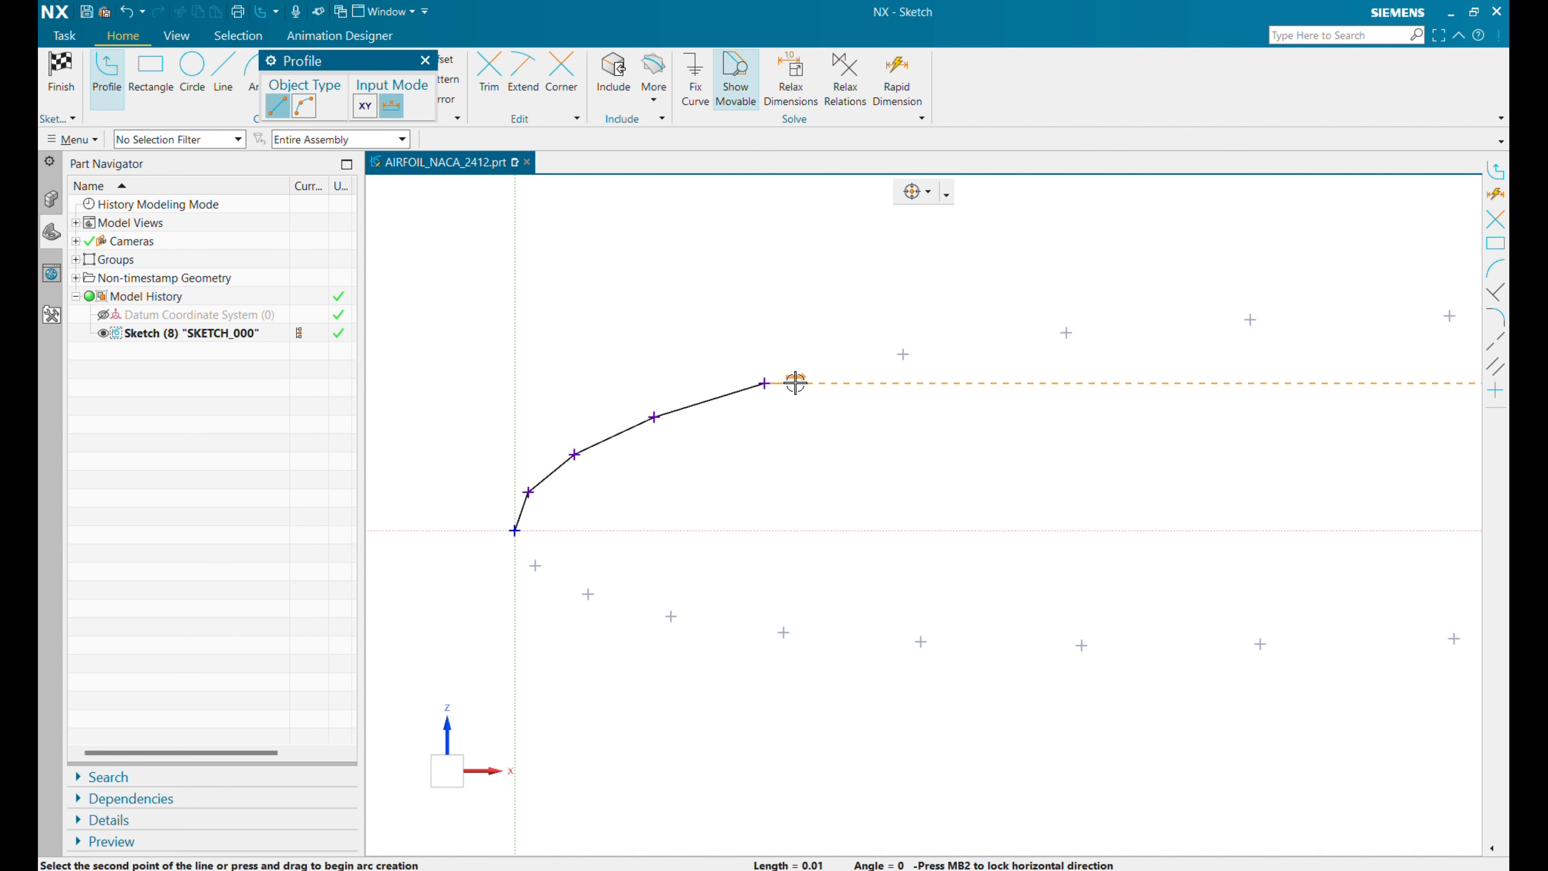
# Step: Continue the line profile through the next five upper airfoil points and end it there
pyautogui.click(903, 355)
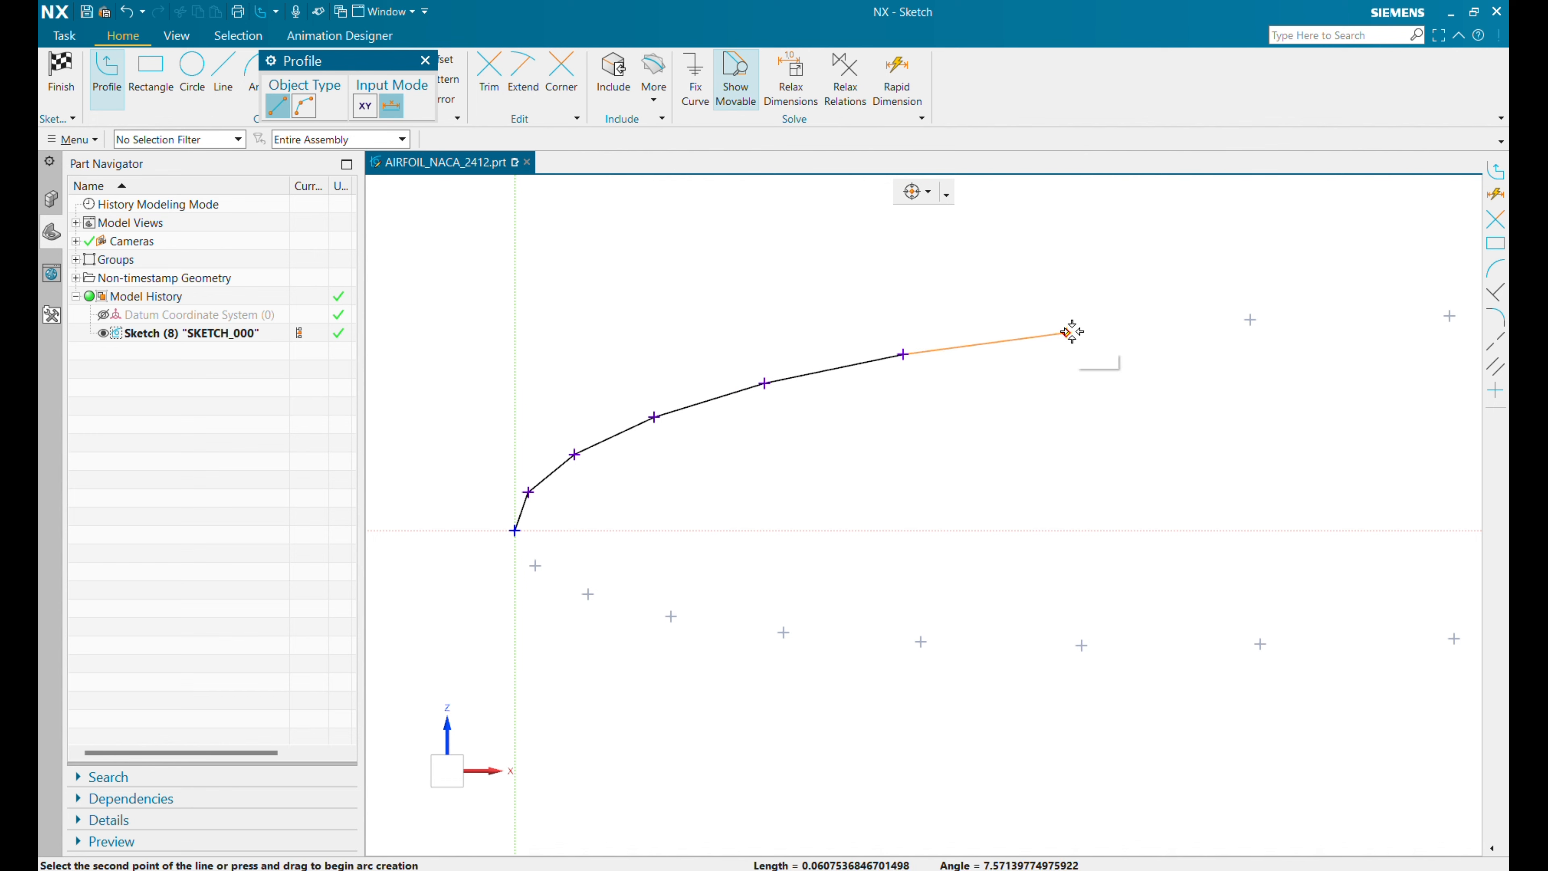
pyautogui.click(1065, 333)
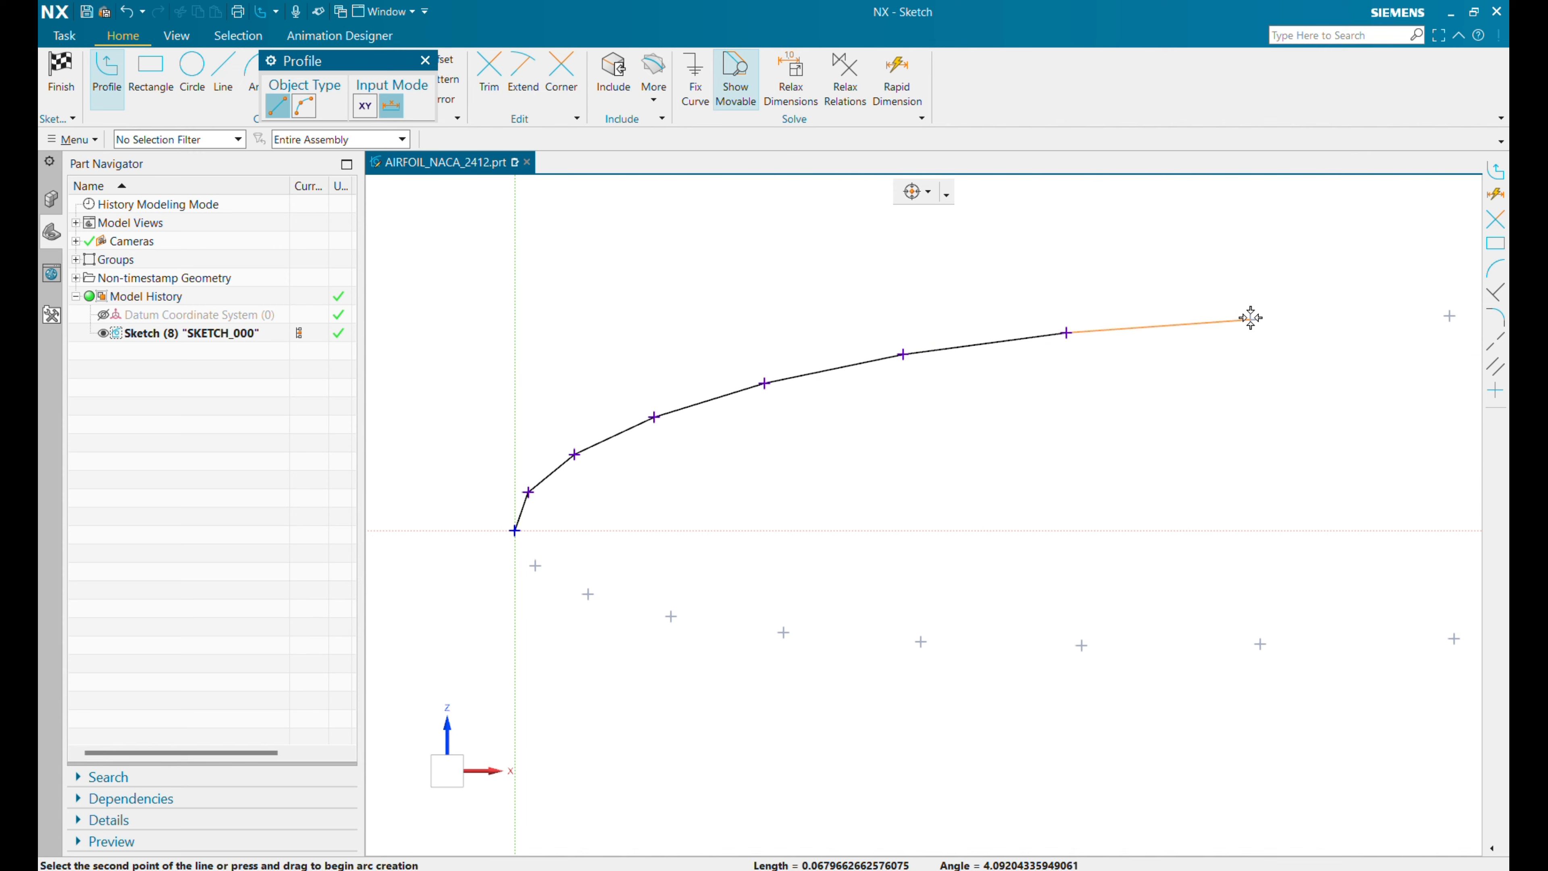
pyautogui.scroll(-3, 743, 488)
pyautogui.scroll(5, 998, 456)
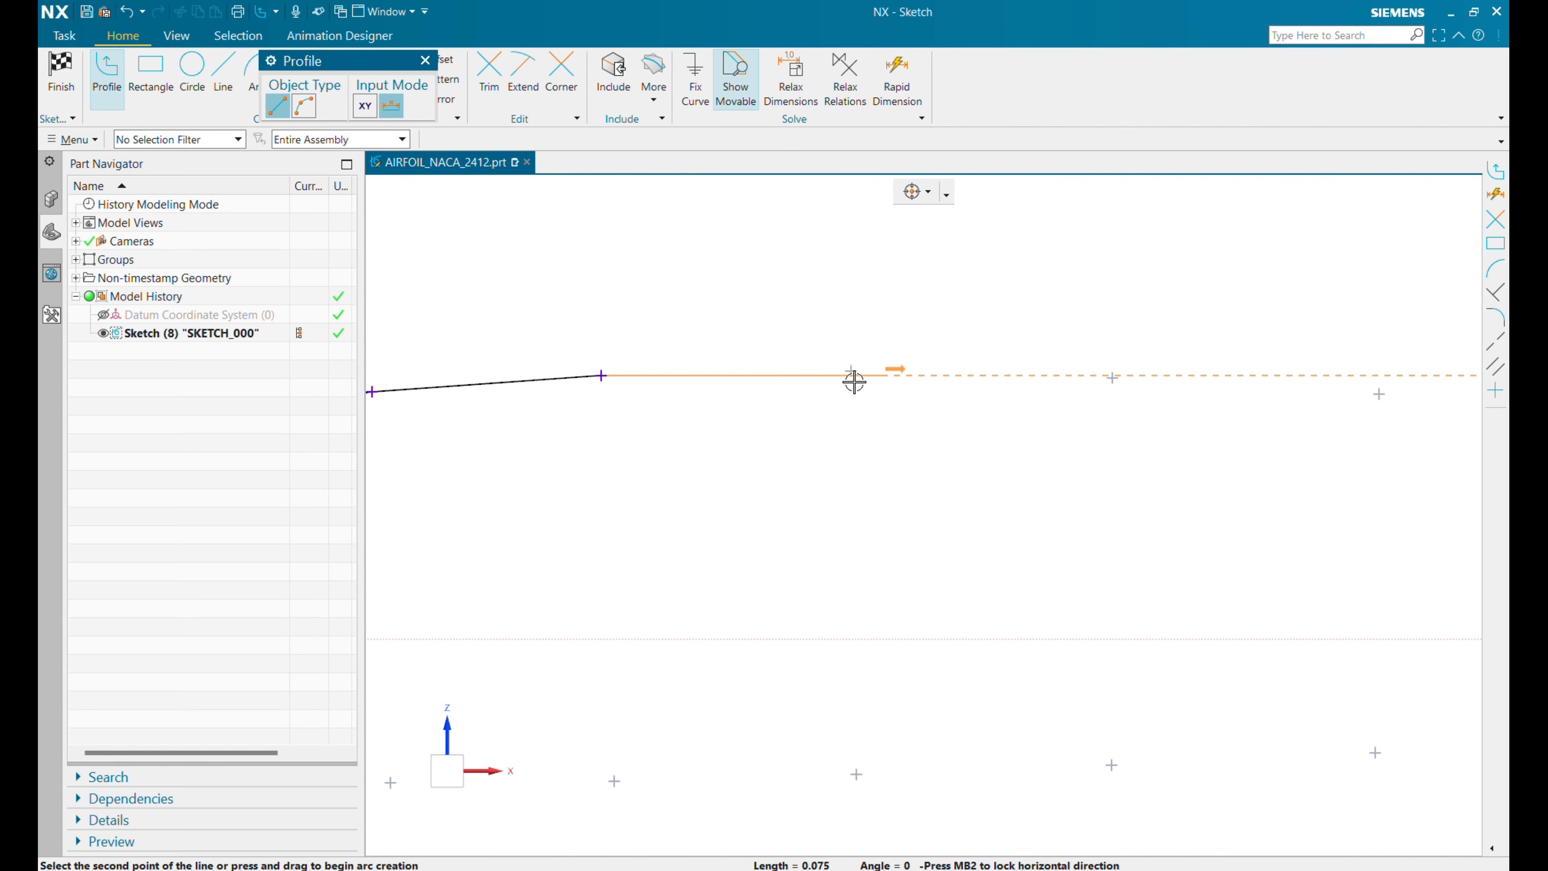
pyautogui.click(851, 370)
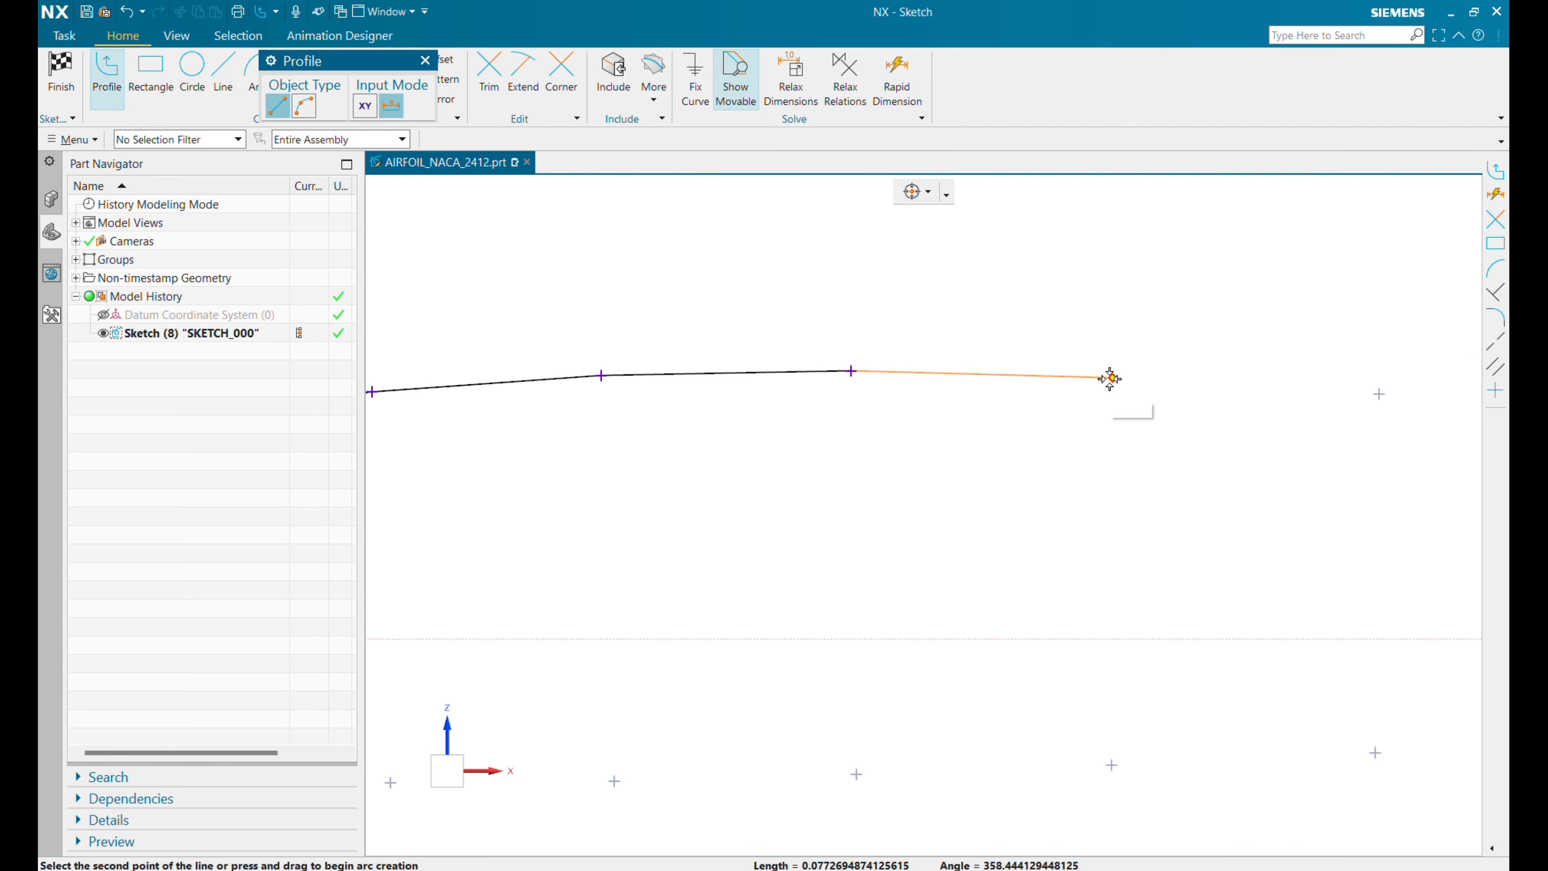
pyautogui.click(1109, 378)
pyautogui.scroll(-5, 1100, 407)
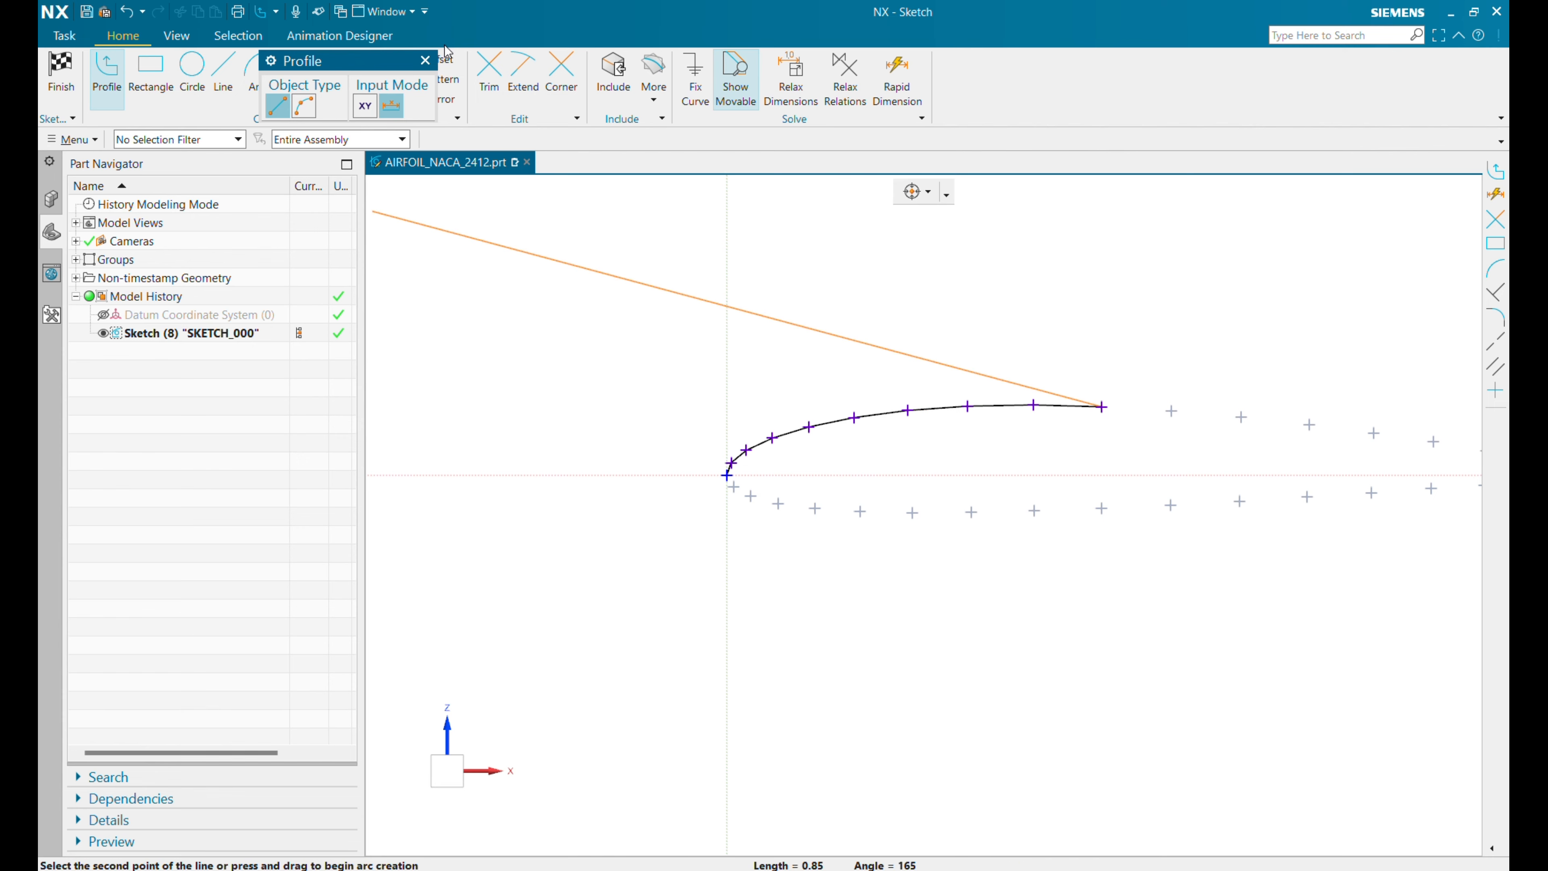
pyautogui.click(425, 60)
# Step: Examine the straight-segment profile against the airfoil points from an angled view and from the front
pyautogui.scroll(3, 840, 432)
pyautogui.scroll(-3, 790, 459)
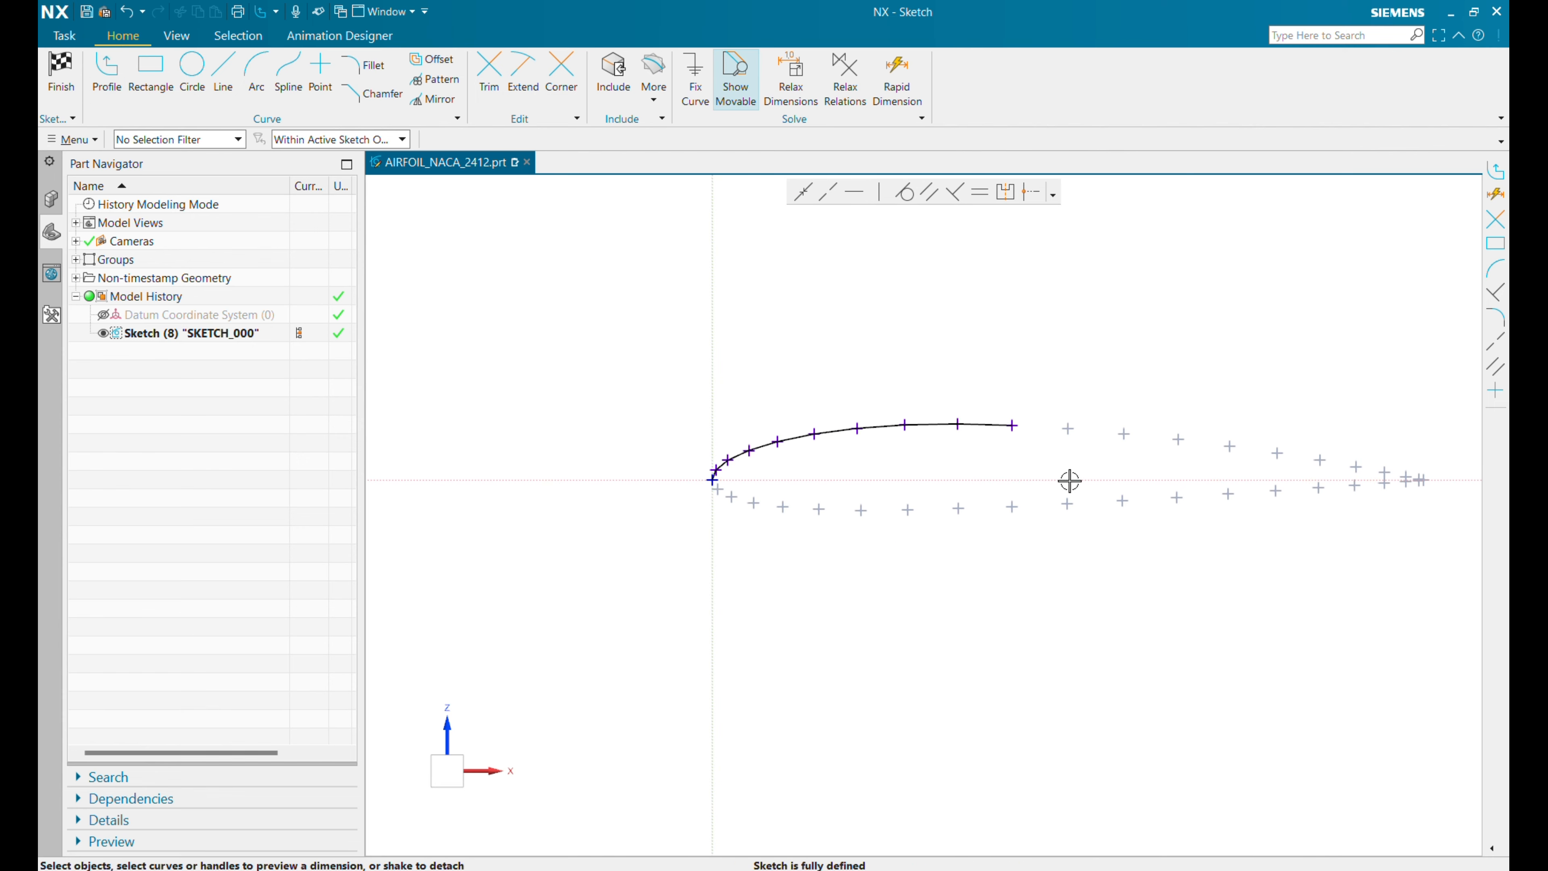
pyautogui.moveTo(1072, 480); pyautogui.dragTo(1006, 574, button='middle')
pyautogui.scroll(6, 868, 348)
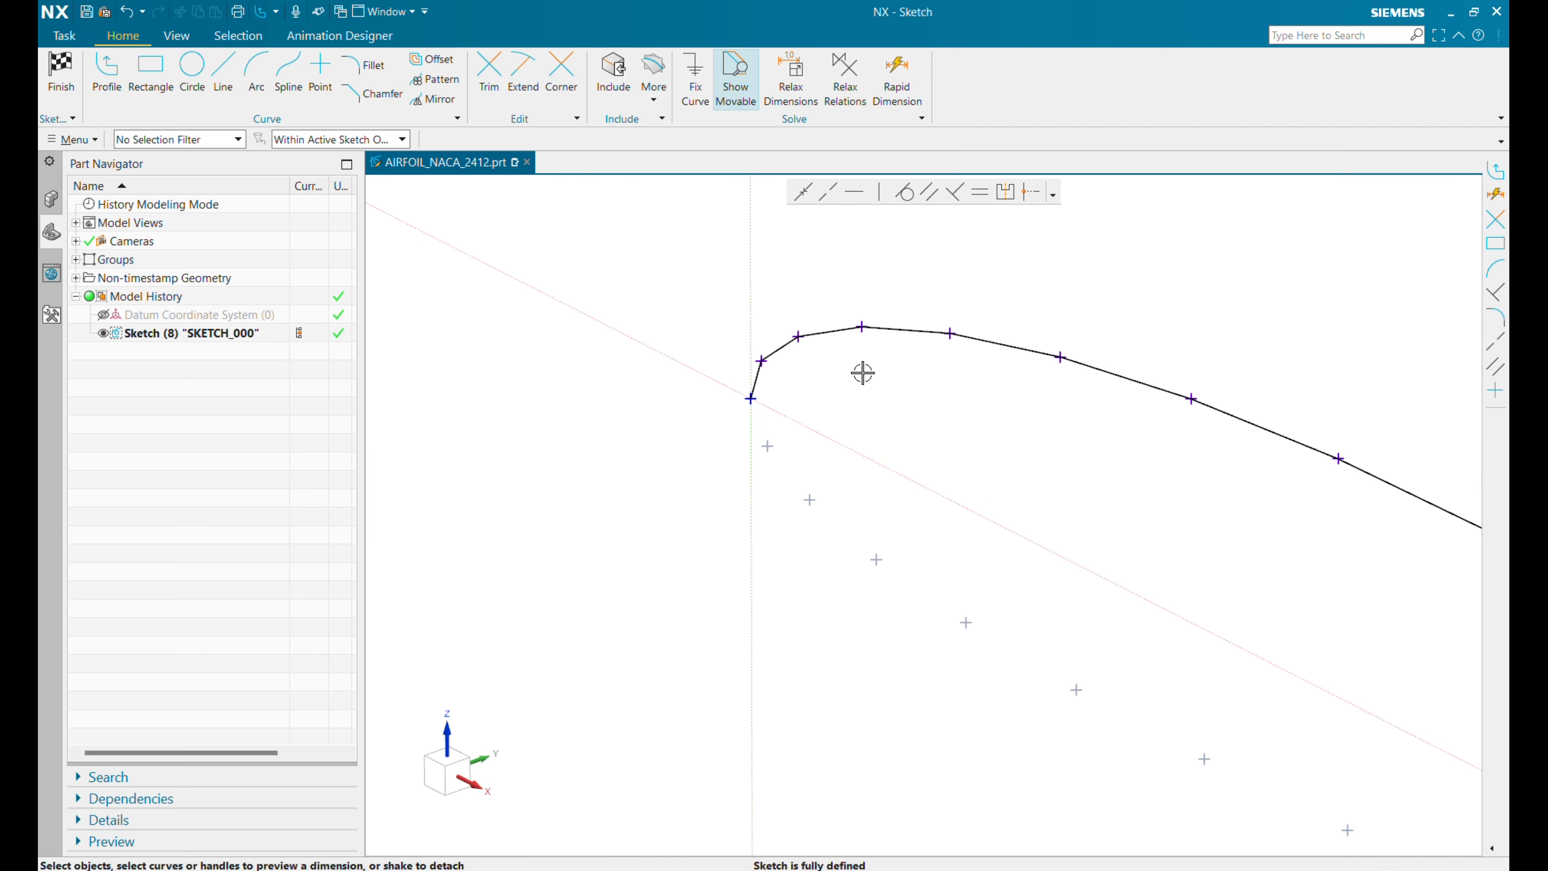
pyautogui.scroll(-6, 841, 386)
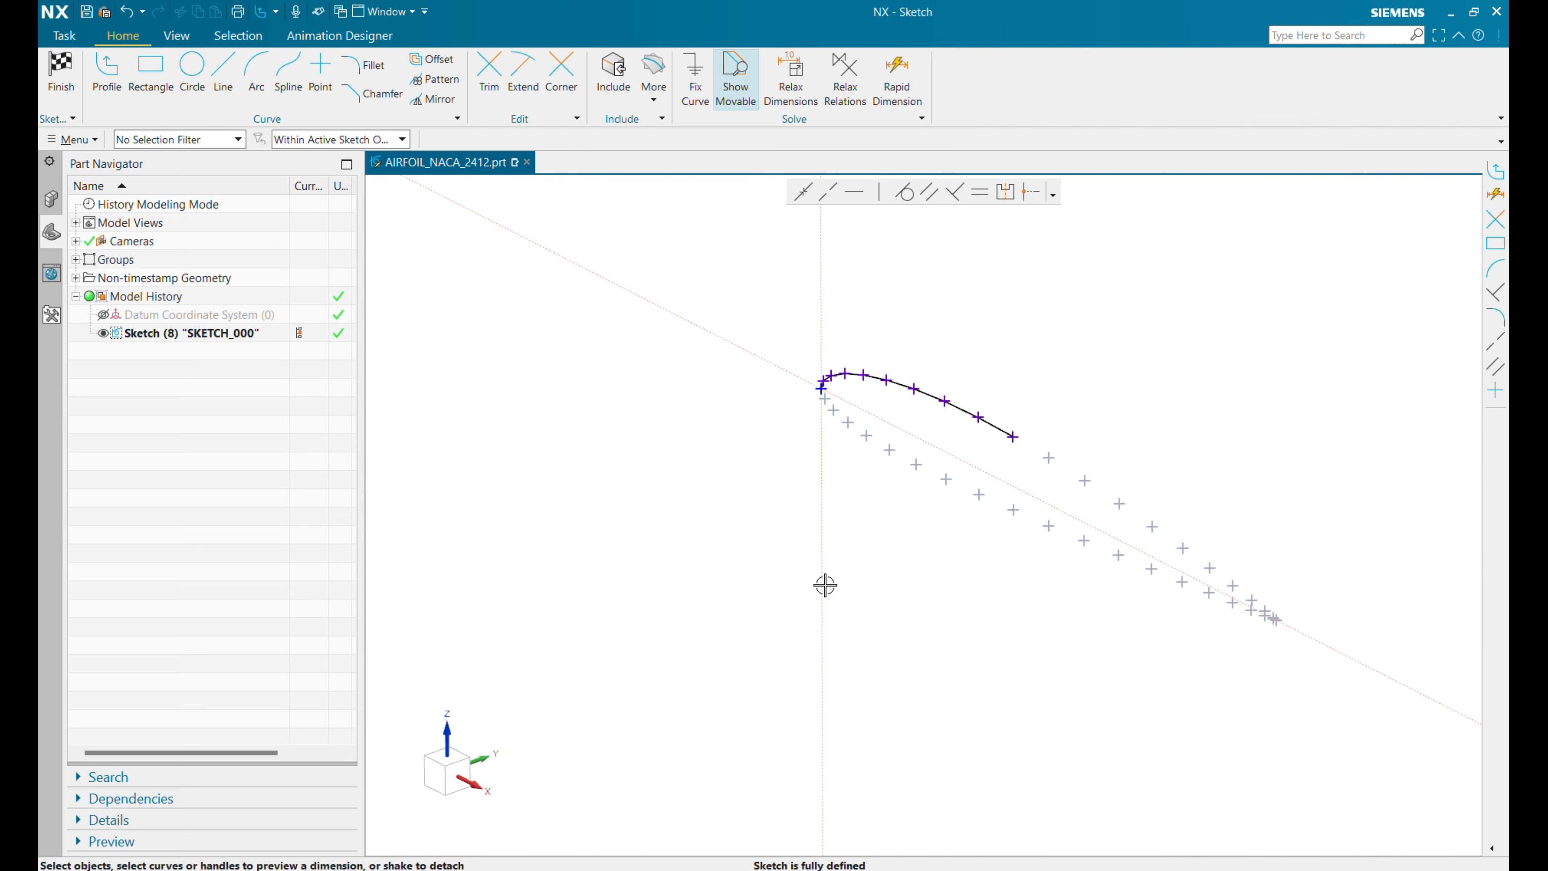
pyautogui.click(420, 770)
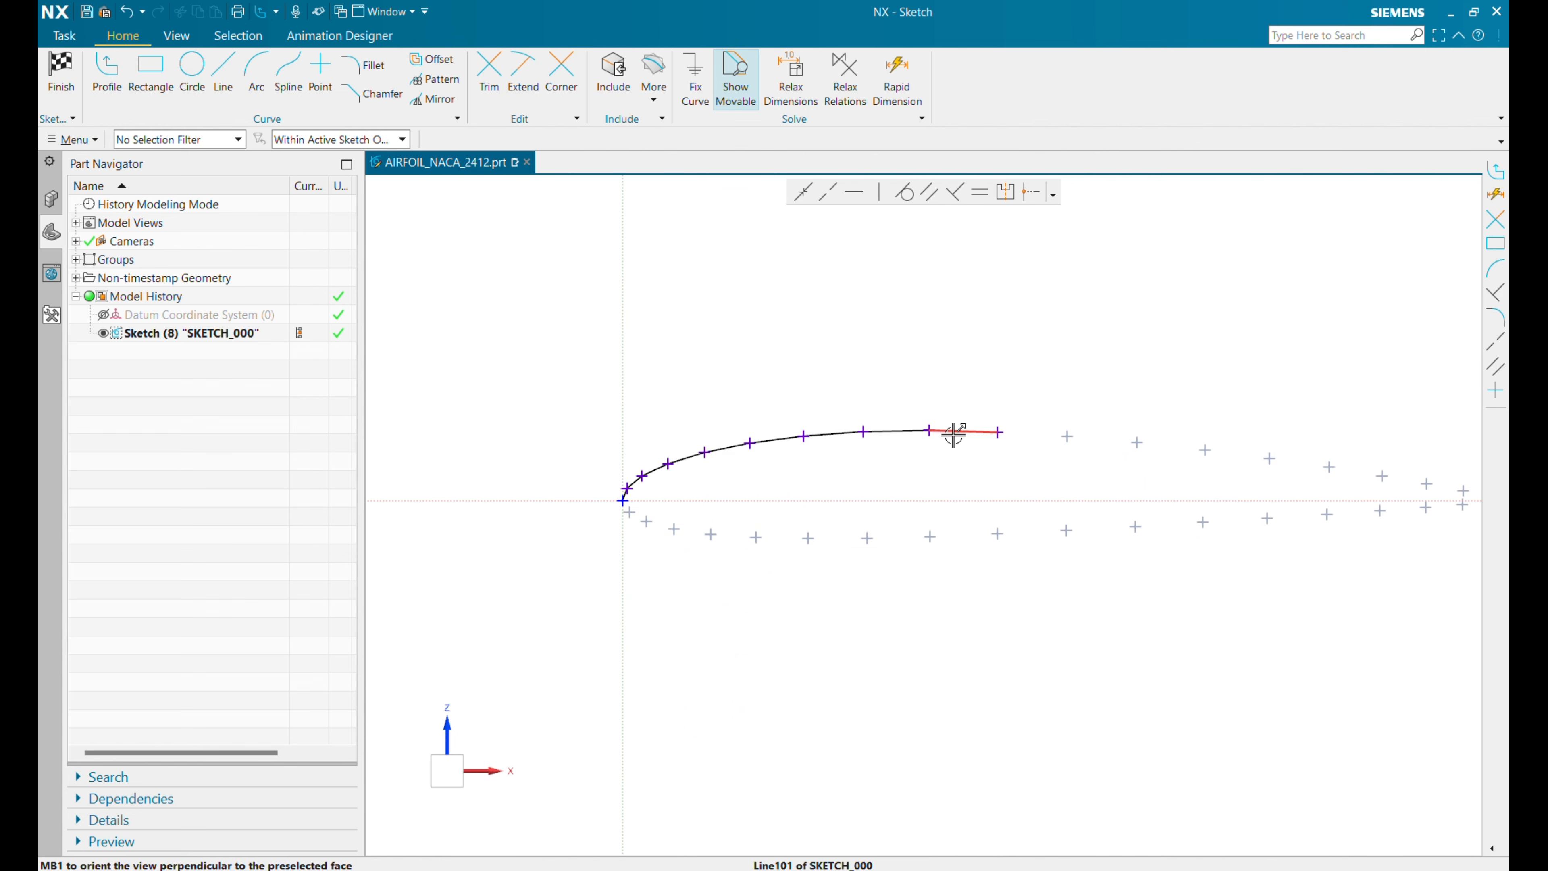
pyautogui.scroll(5, 950, 434)
pyautogui.scroll(-5, 837, 438)
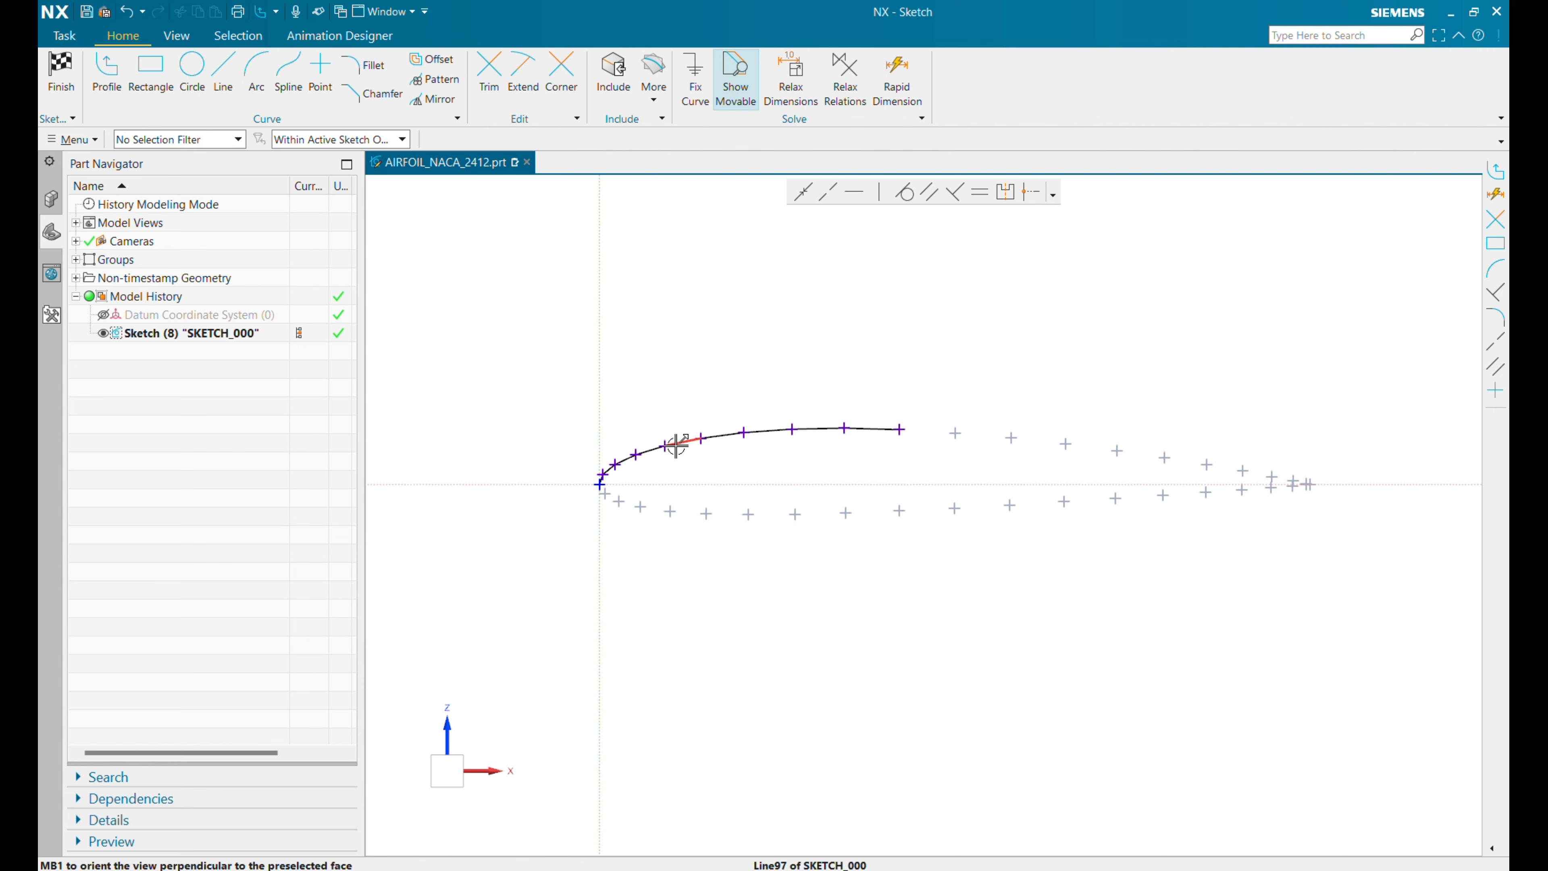
# Step: Undo the line profile drawn through the upper airfoil points
pyautogui.hotkey('ctrl', 'z')
pyautogui.hotkey('ctrl', 'z')
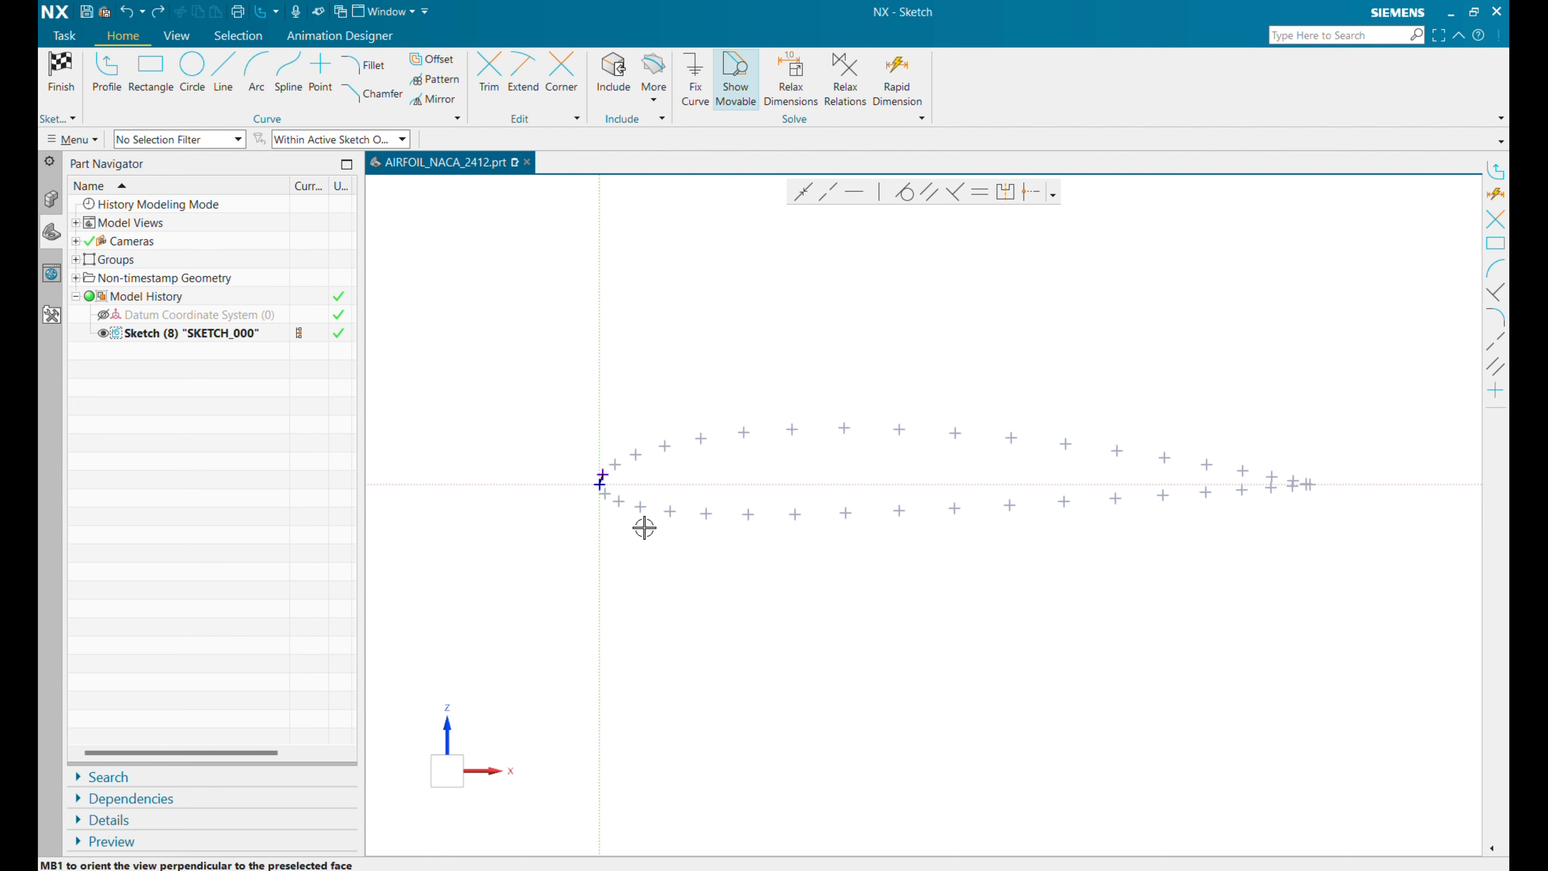
pyautogui.scroll(-1, 719, 583)
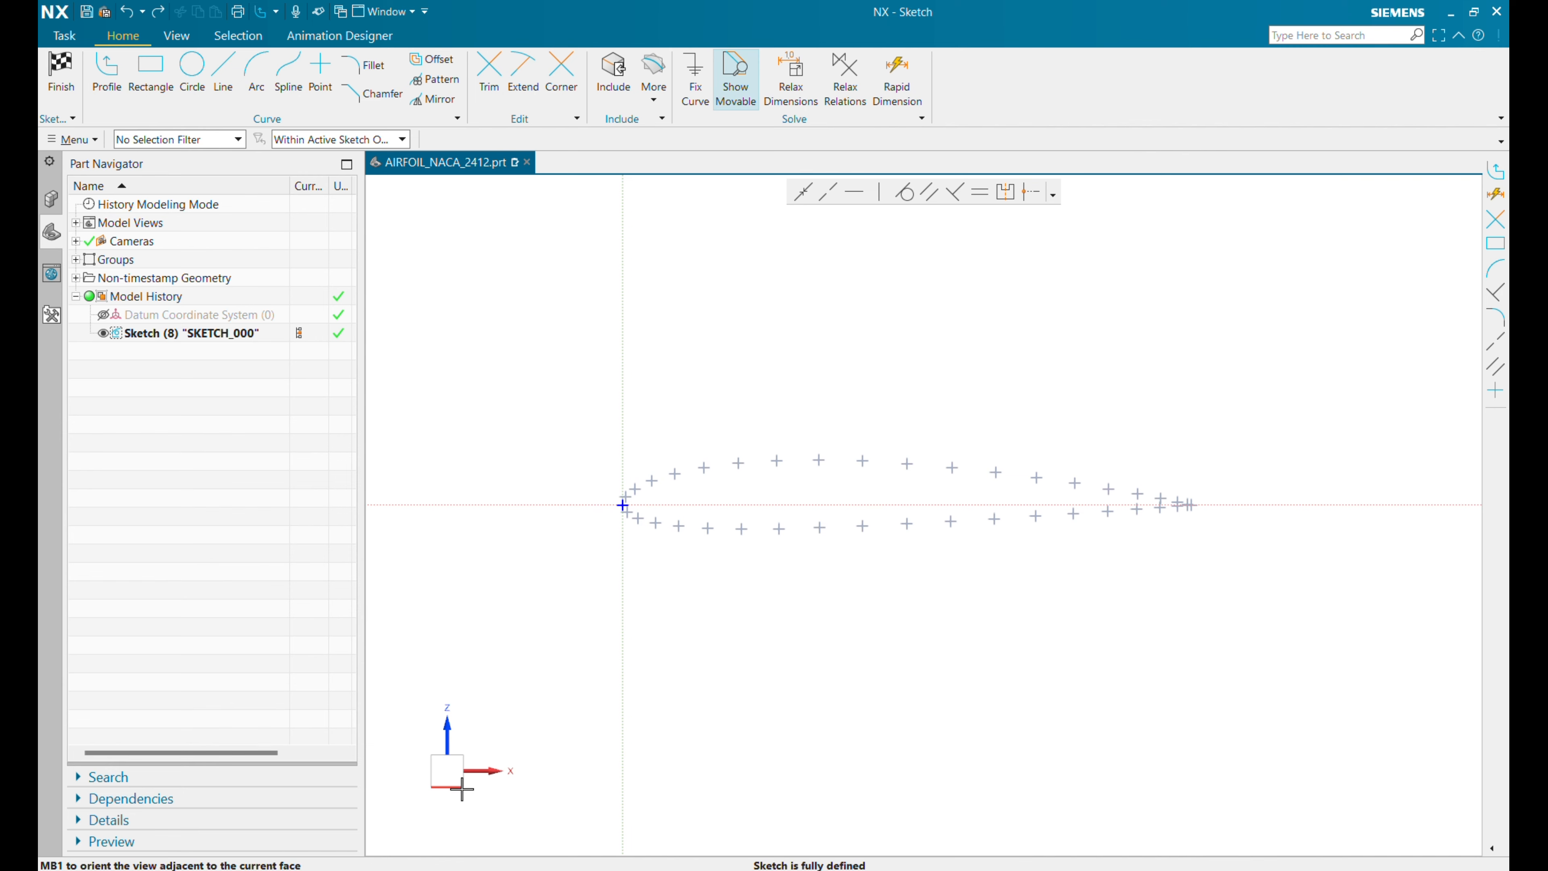
pyautogui.rightClick(444, 775)
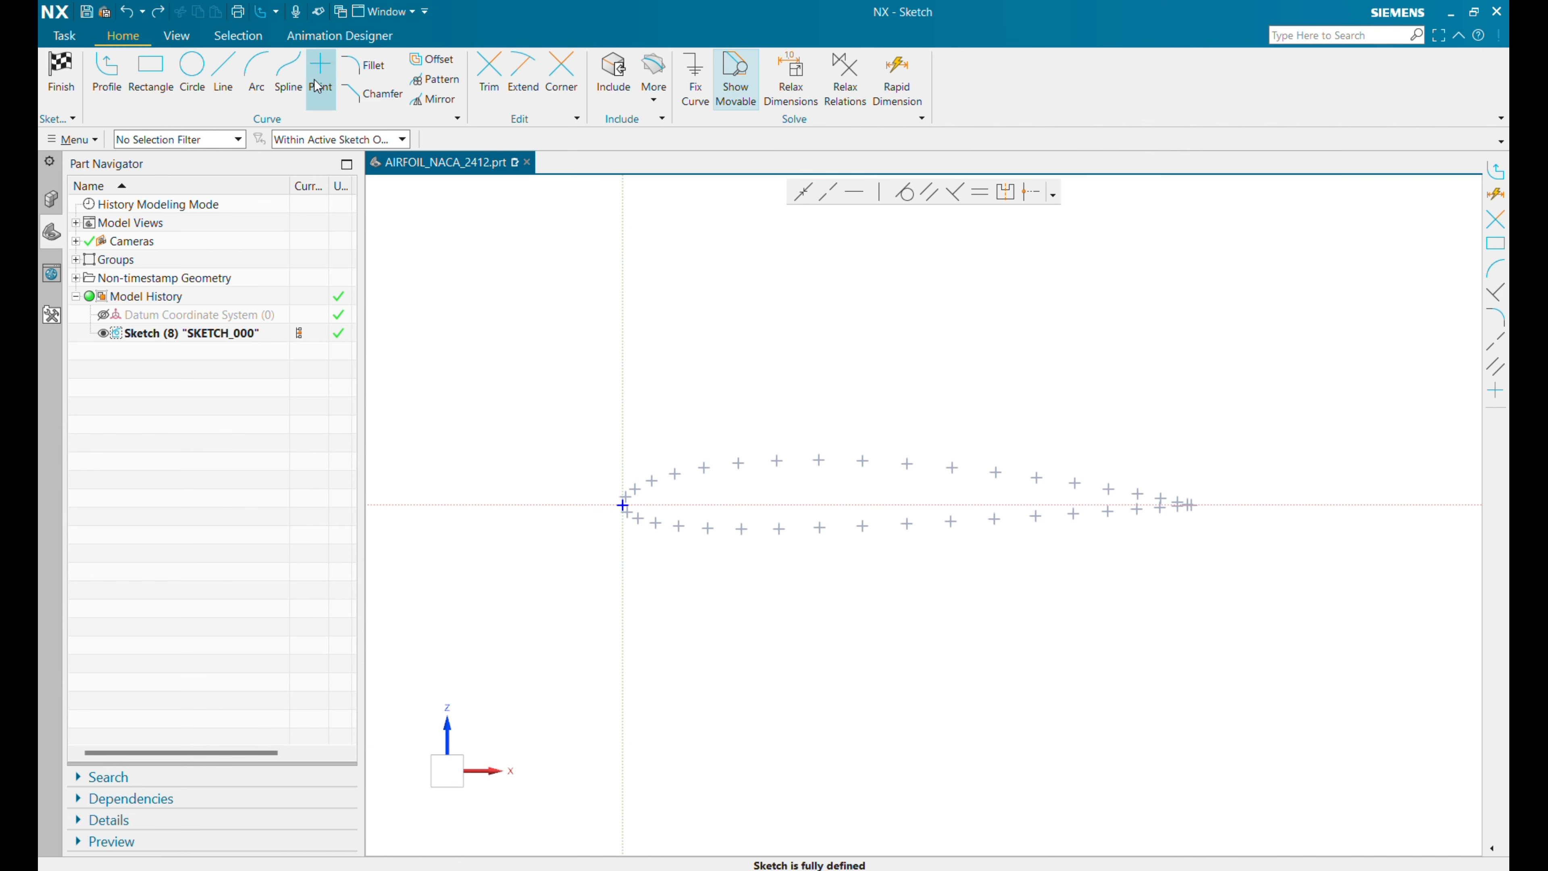
# Step: Start a Through Points spline and choose the existing sketch origin point as its first point
pyautogui.click(287, 76)
pyautogui.scroll(3, 582, 479)
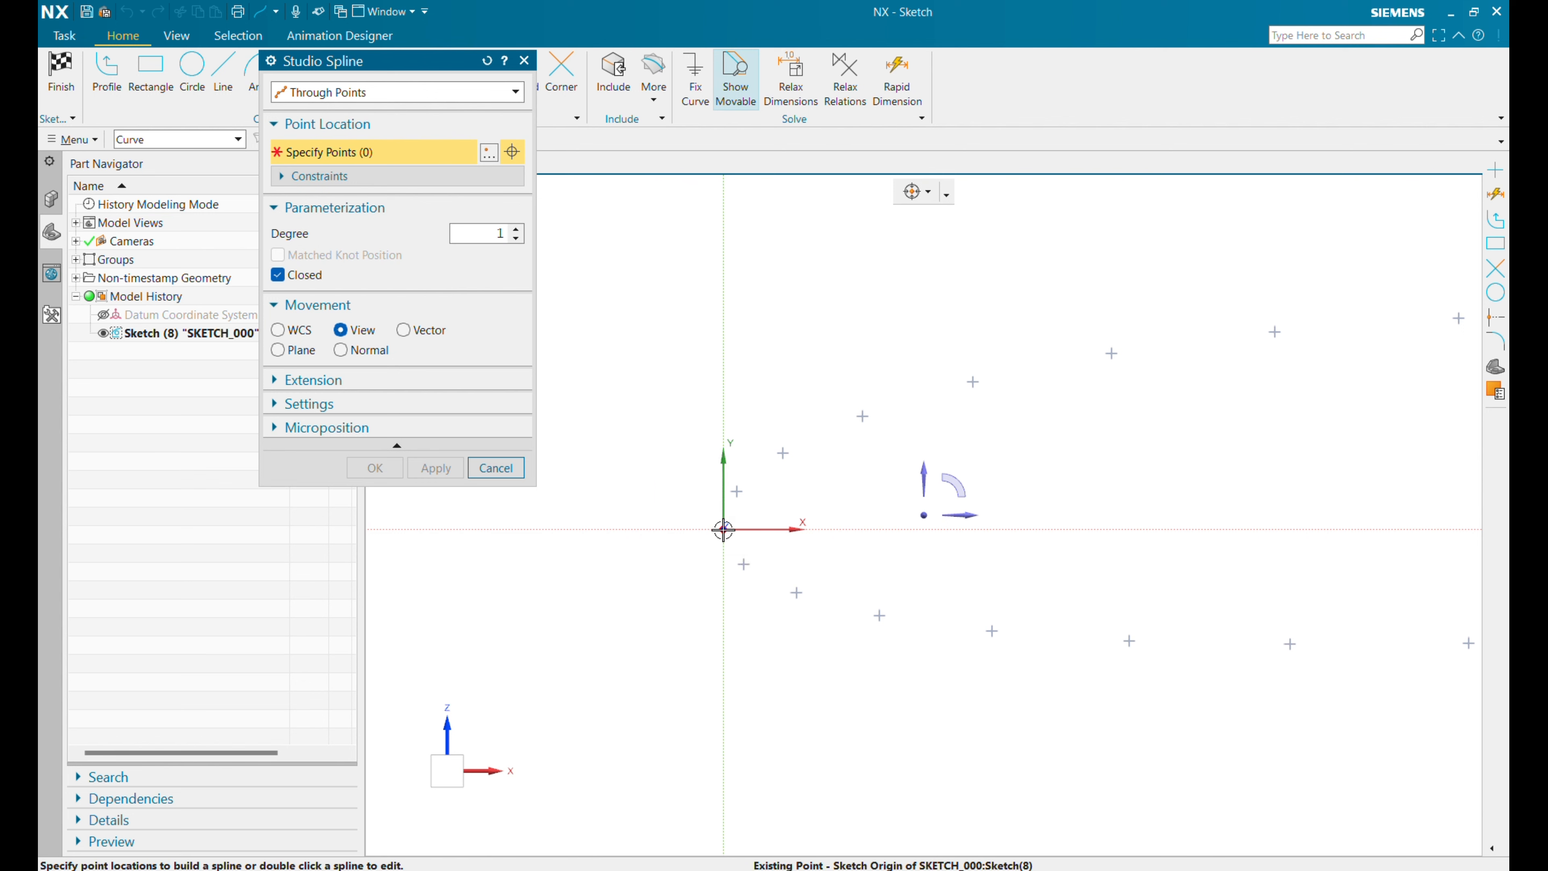
pyautogui.rightClick(723, 529)
pyautogui.click(771, 156)
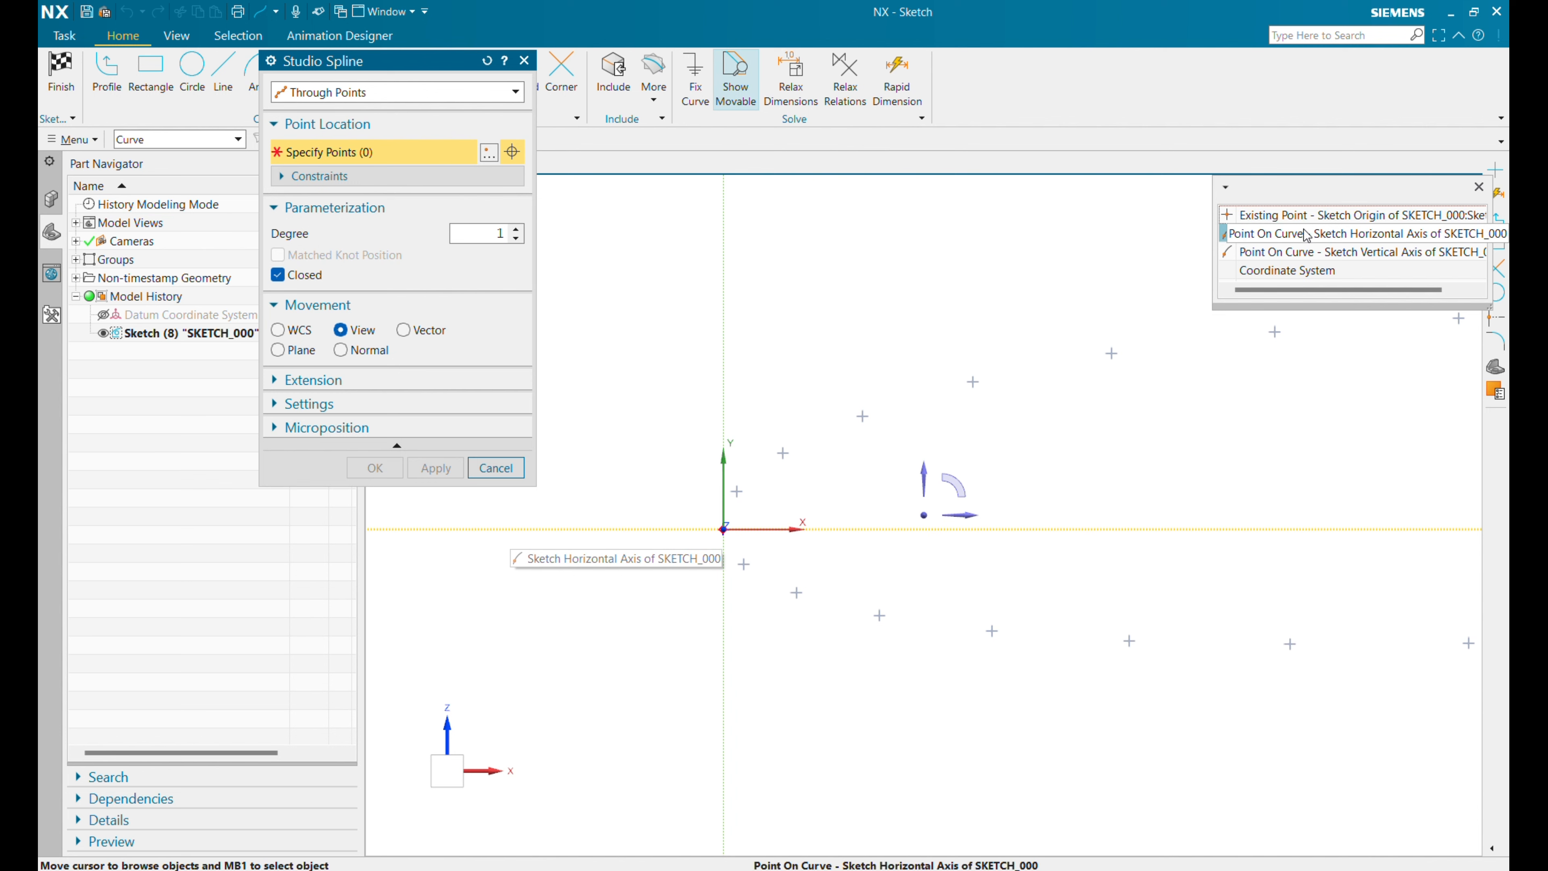
pyautogui.click(1304, 215)
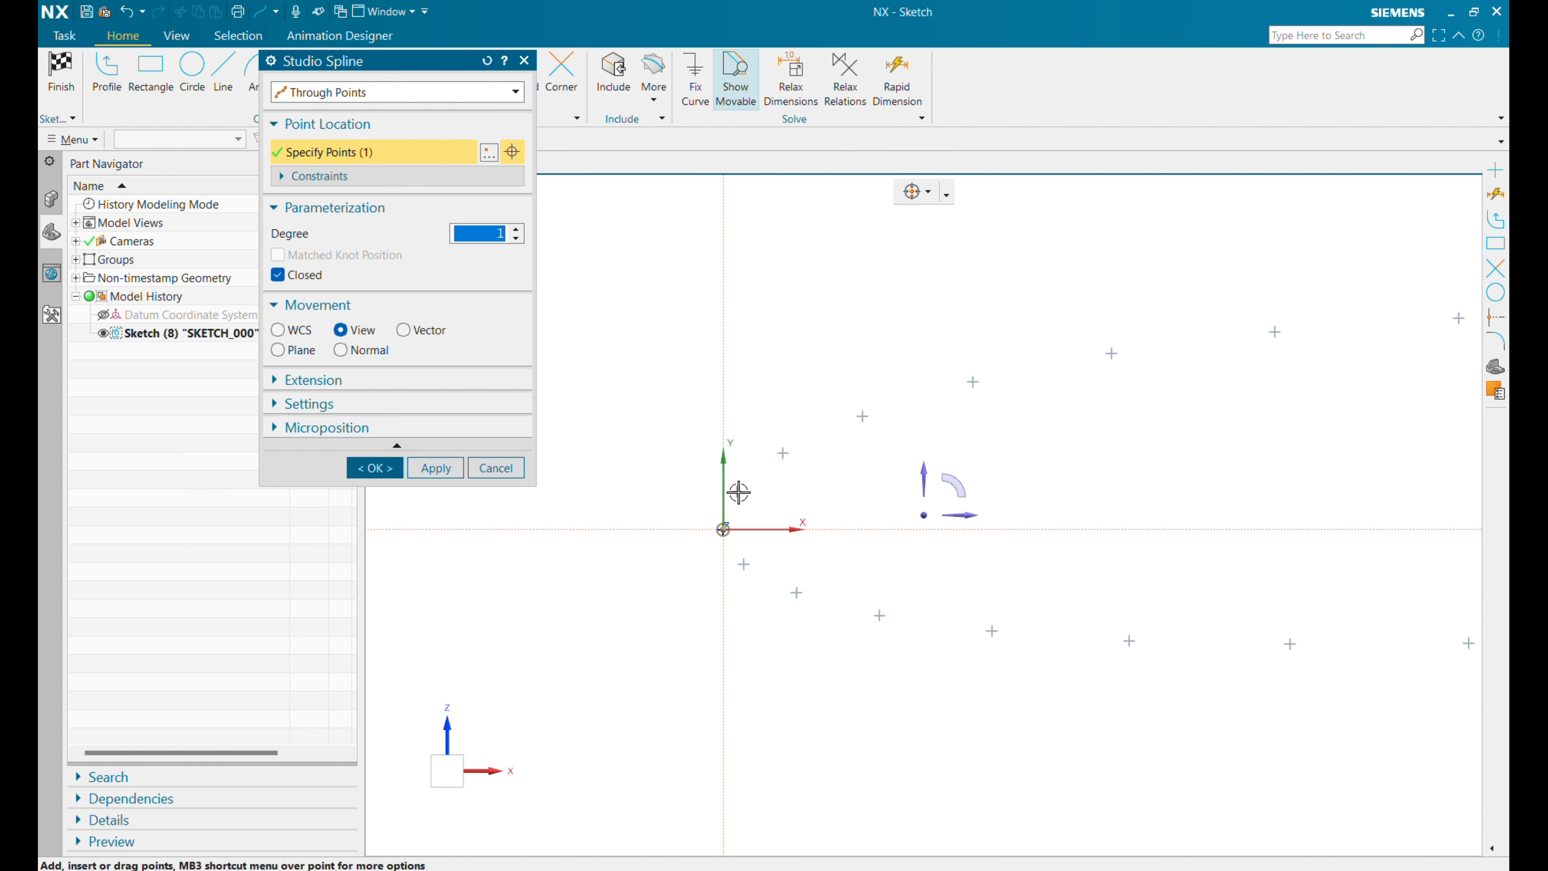
# Step: Set the selection scope to Entire Assembly so the spline can use airfoil points outside the sketch
pyautogui.click(512, 153)
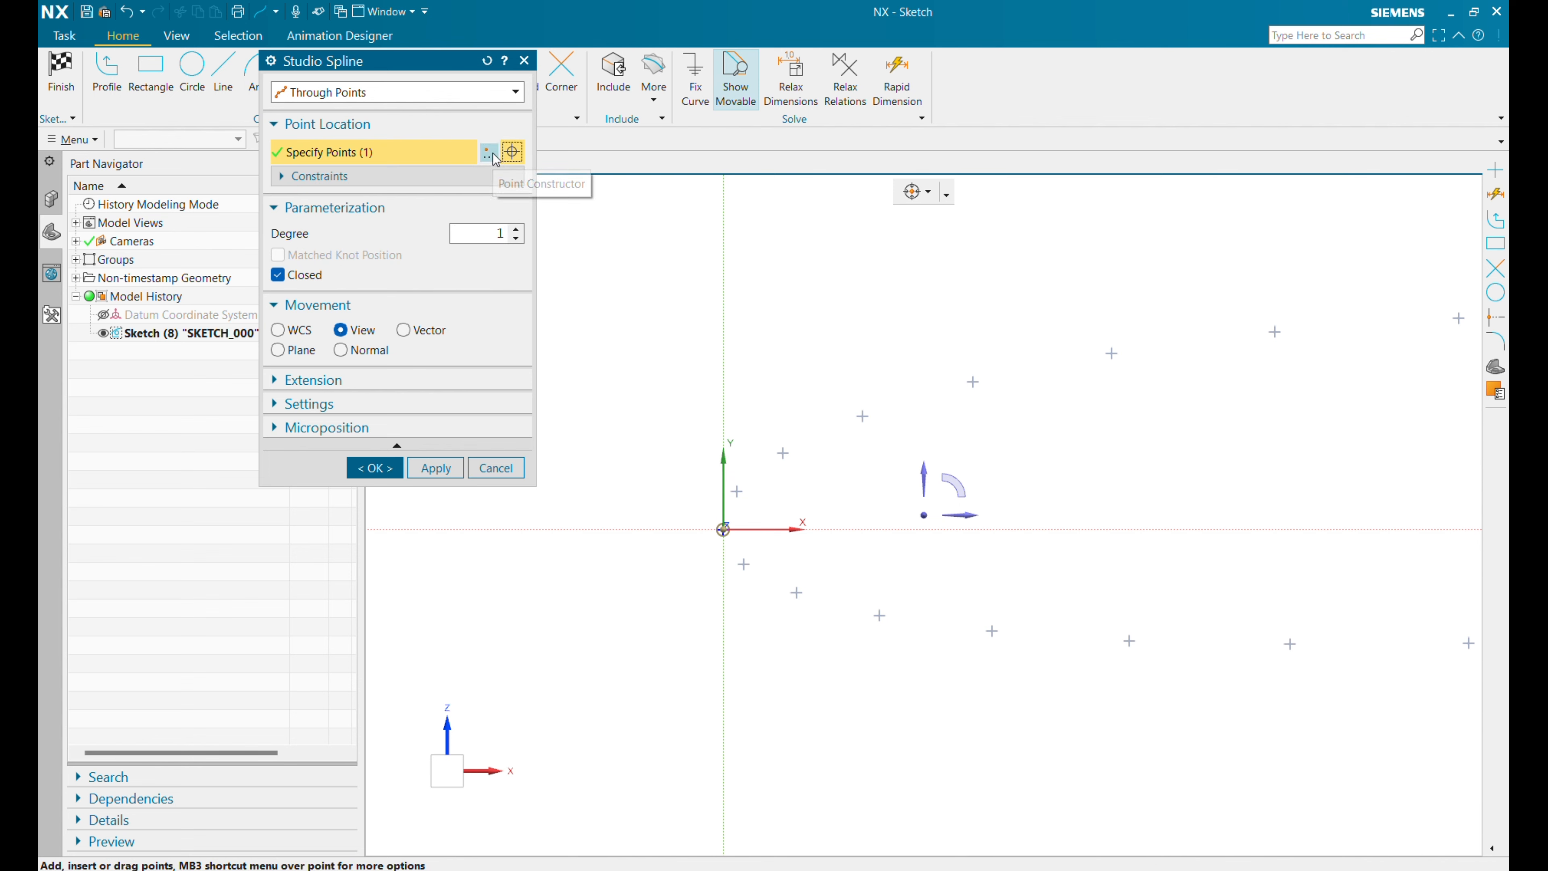
pyautogui.click(512, 152)
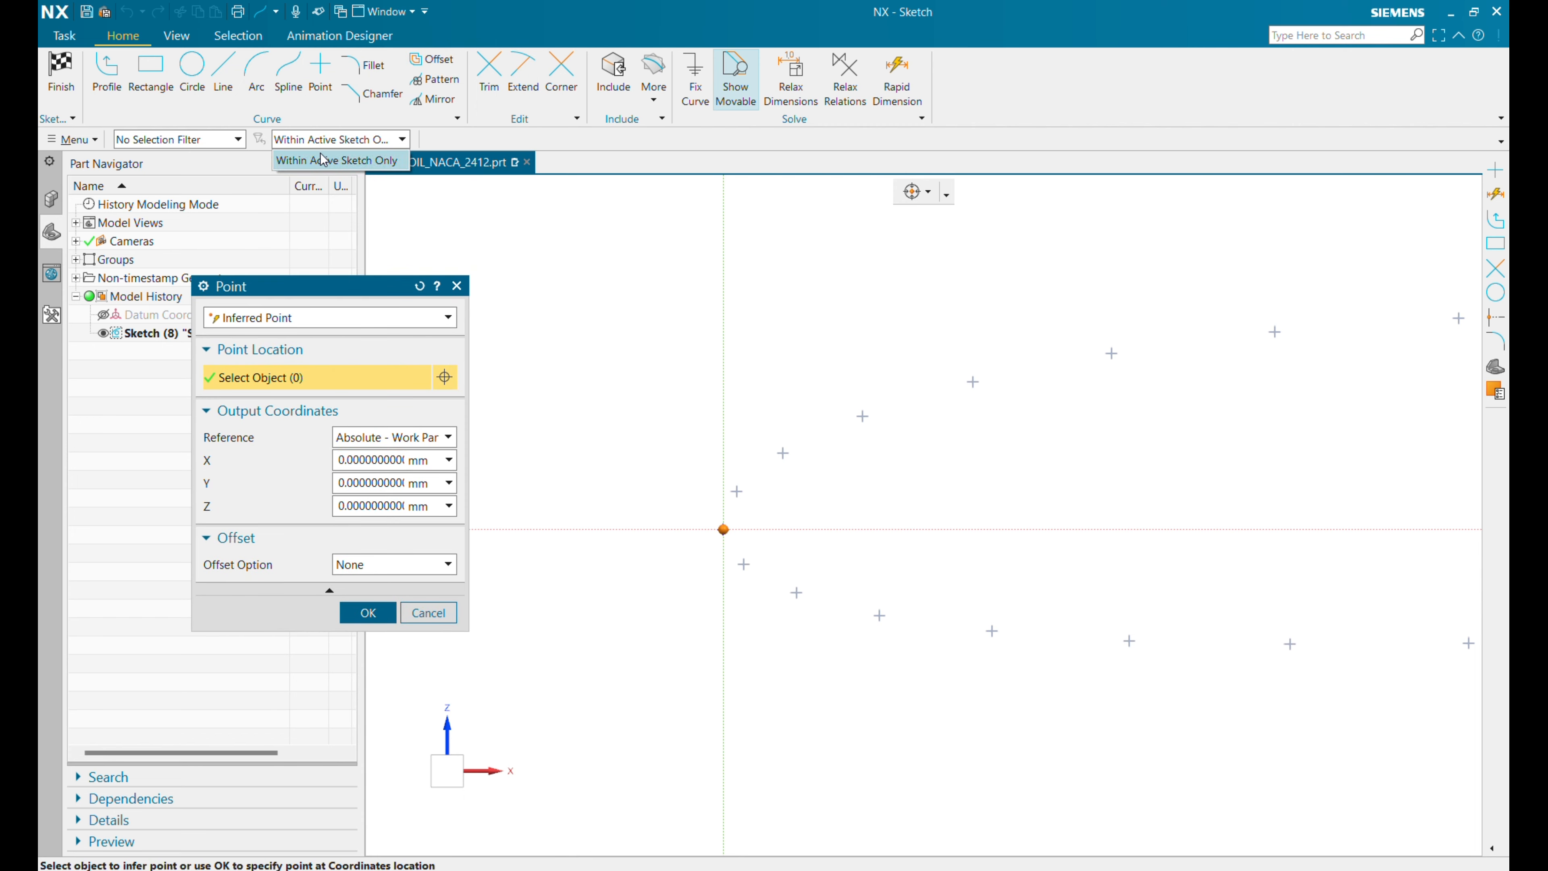
pyautogui.click(456, 285)
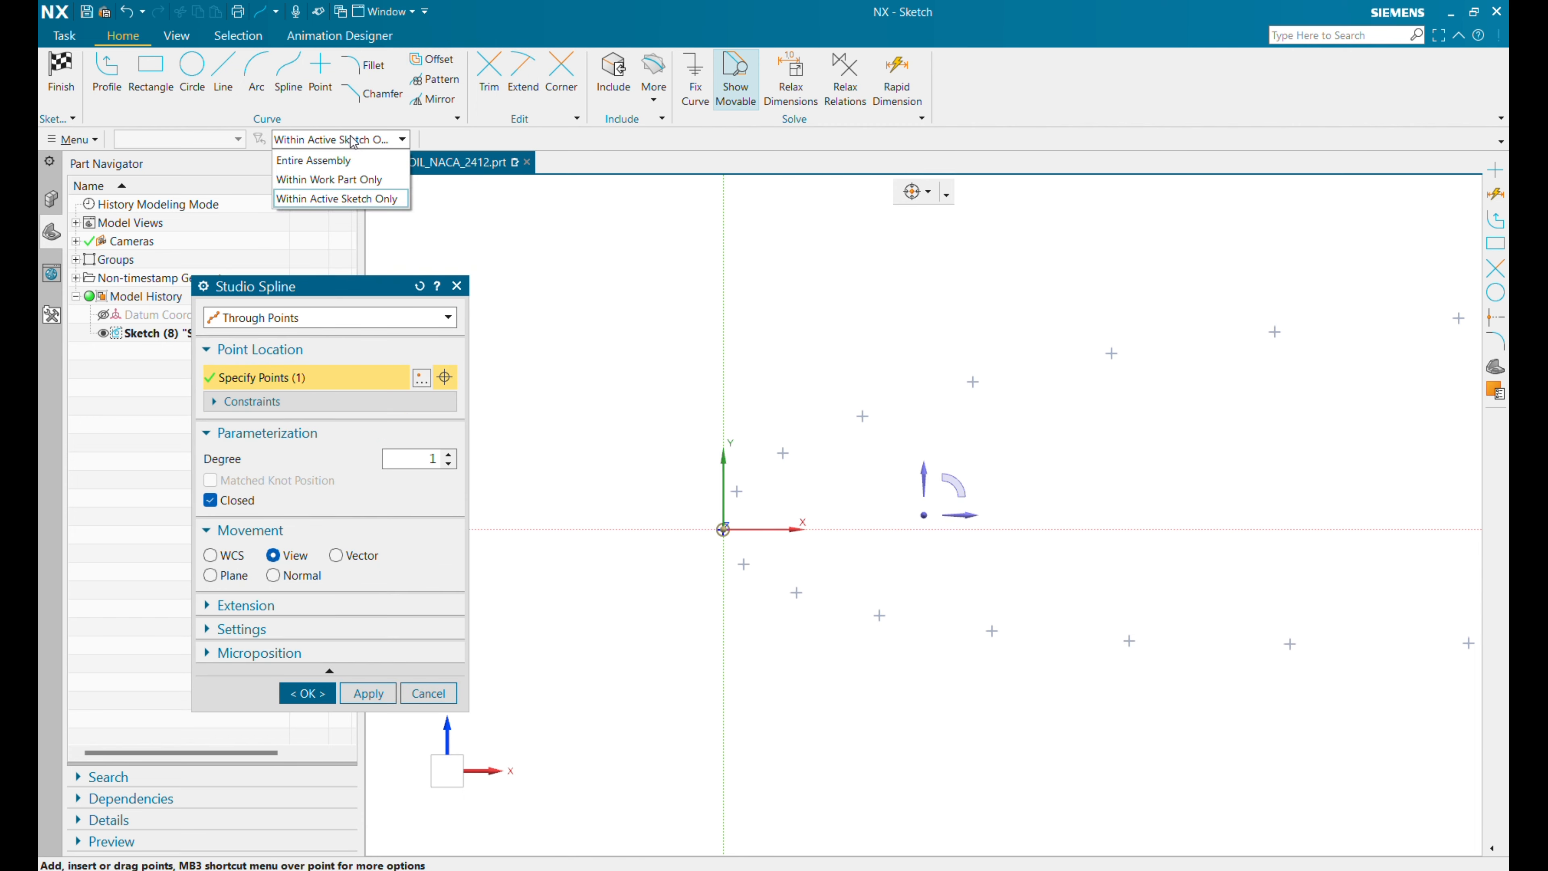
pyautogui.click(421, 378)
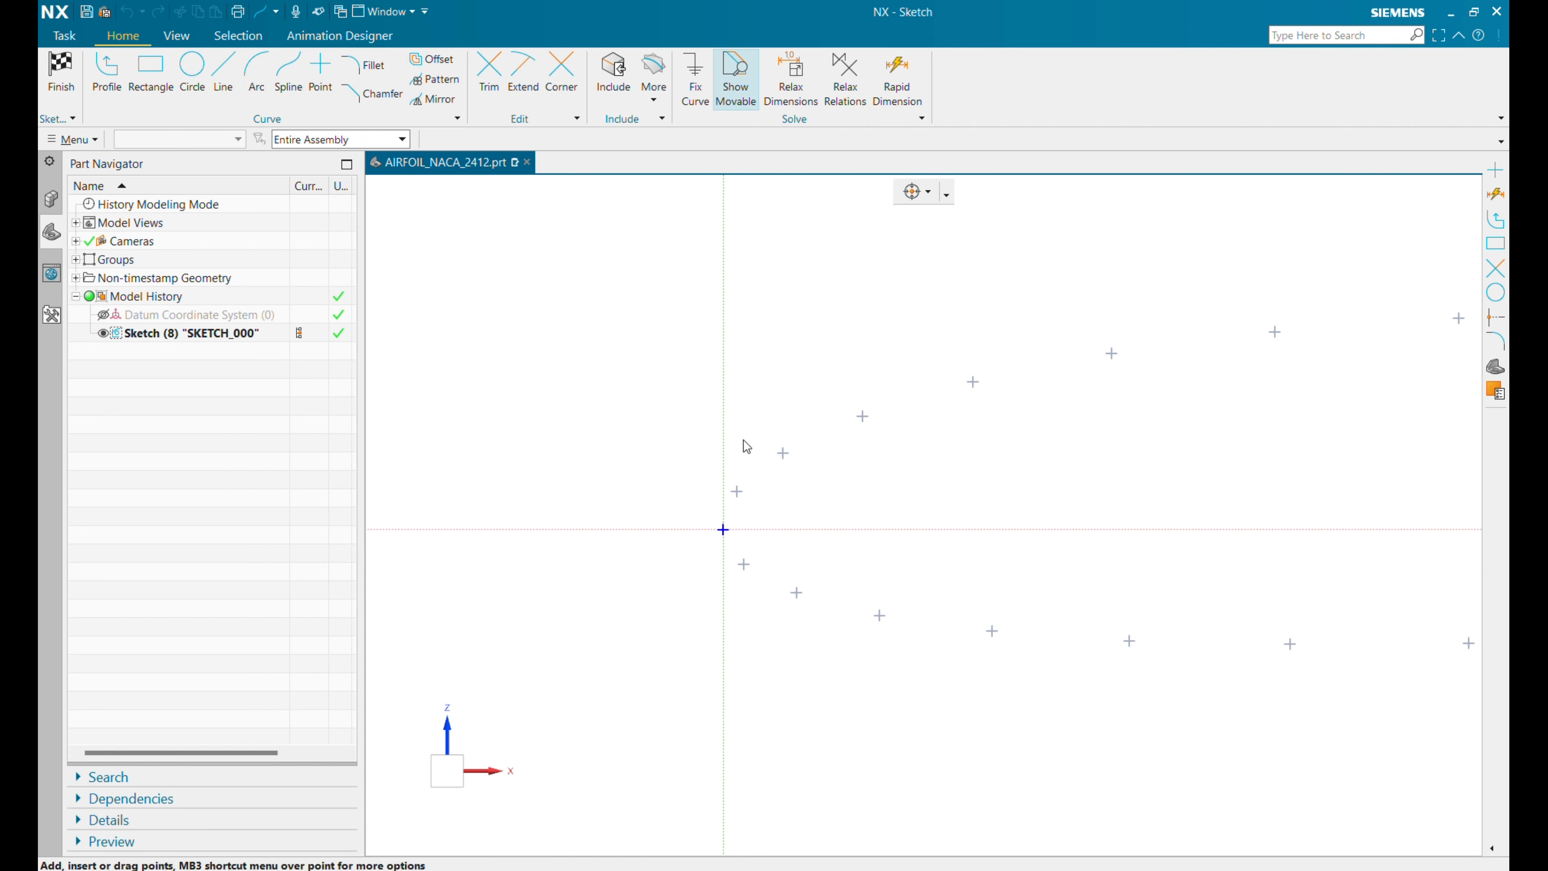
pyautogui.click(449, 614)
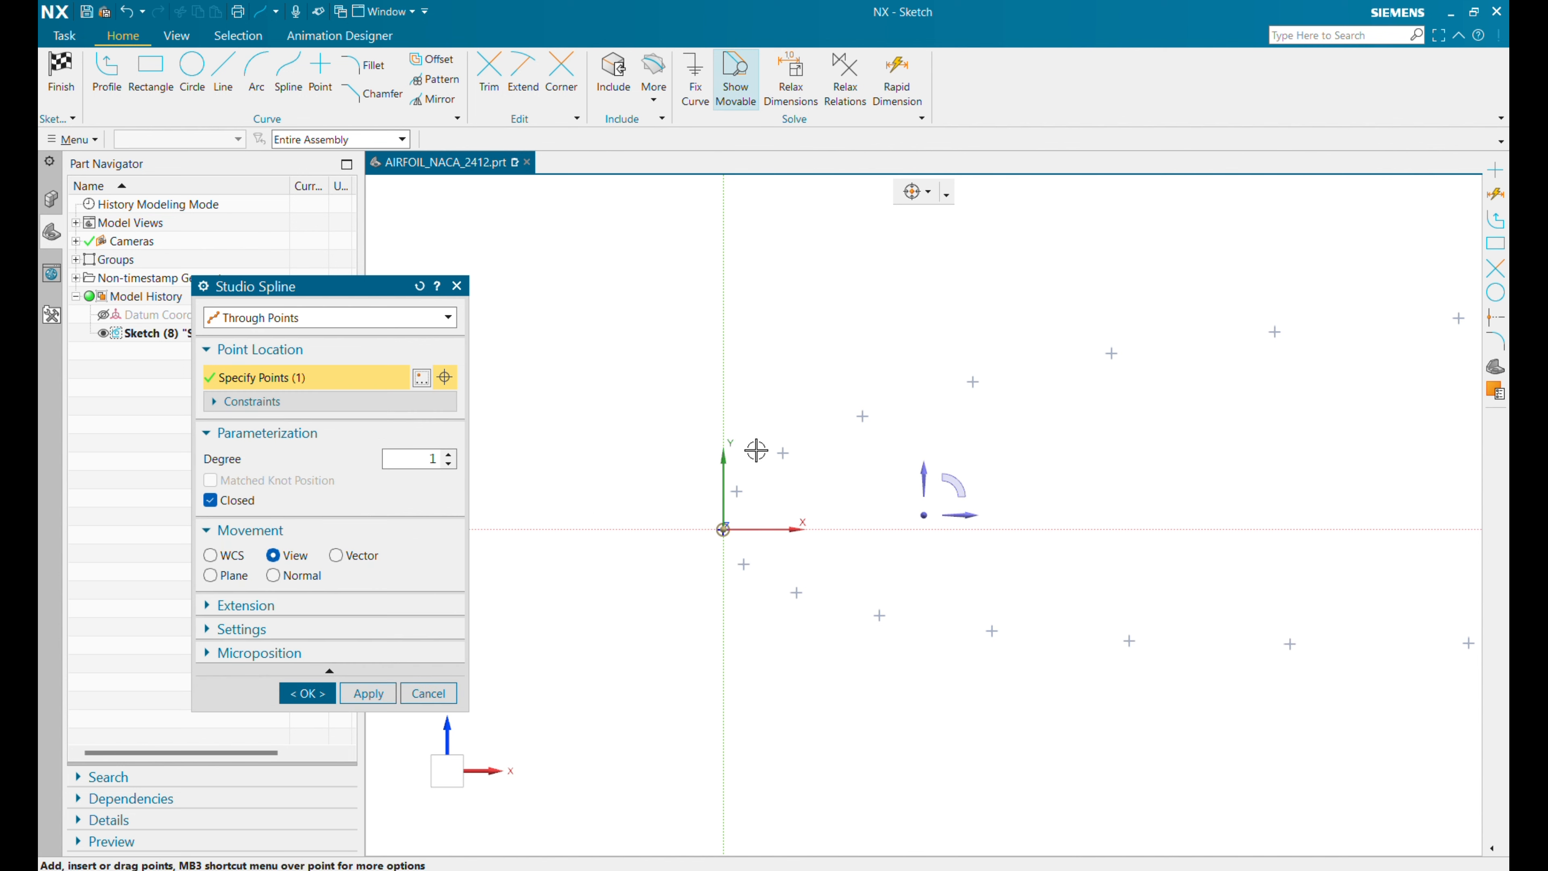
# Step: Add every upper-surface airfoil point to the spline in order, from beside the origin at the nose to the trailing-edge tip
pyautogui.click(736, 487)
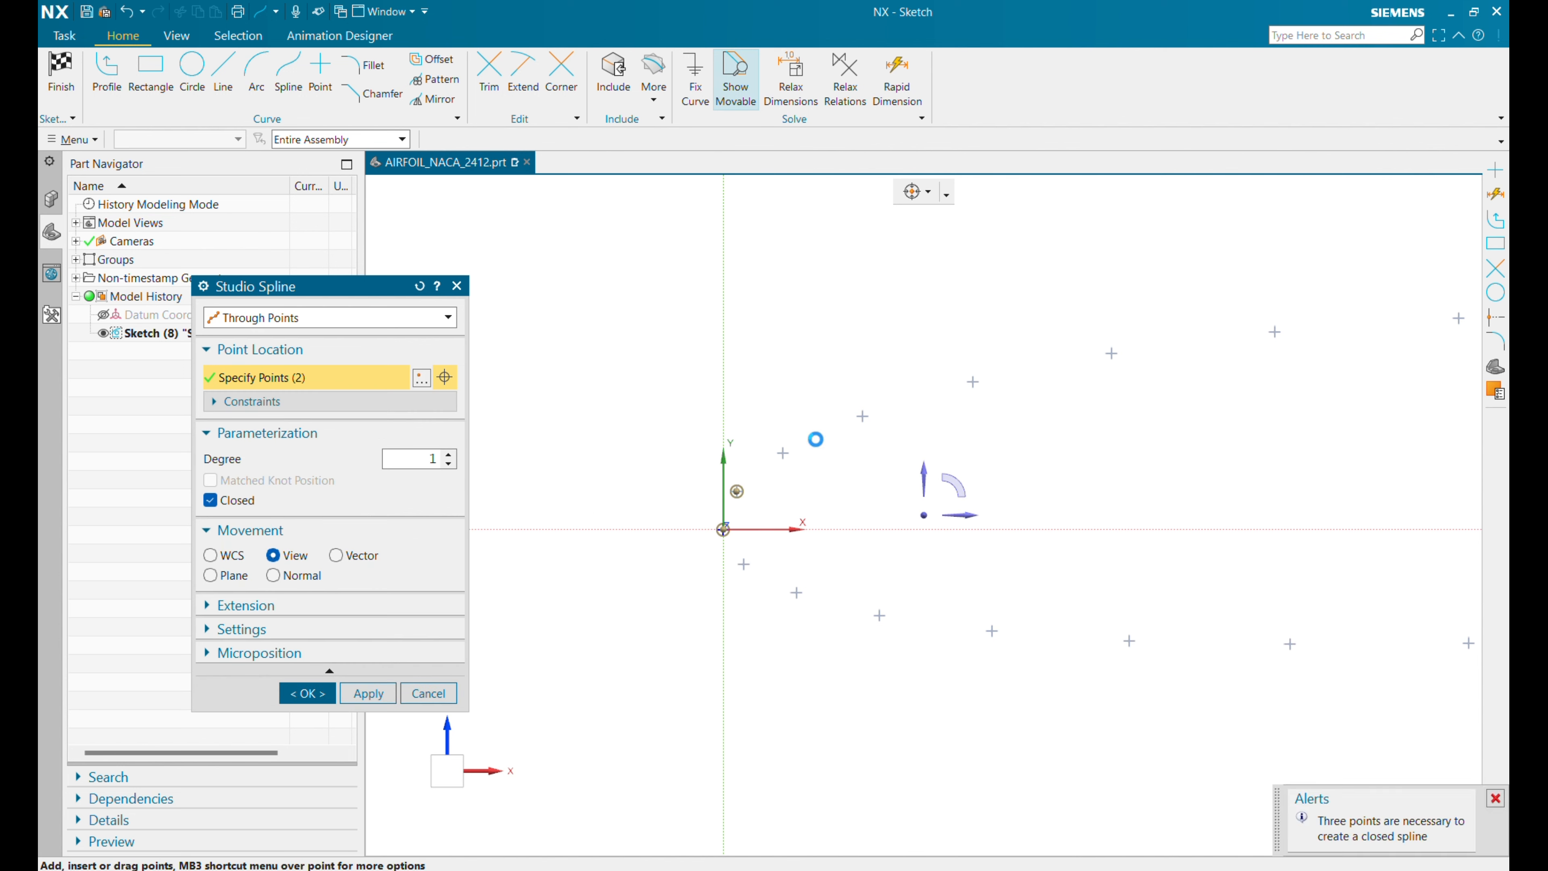
pyautogui.click(862, 417)
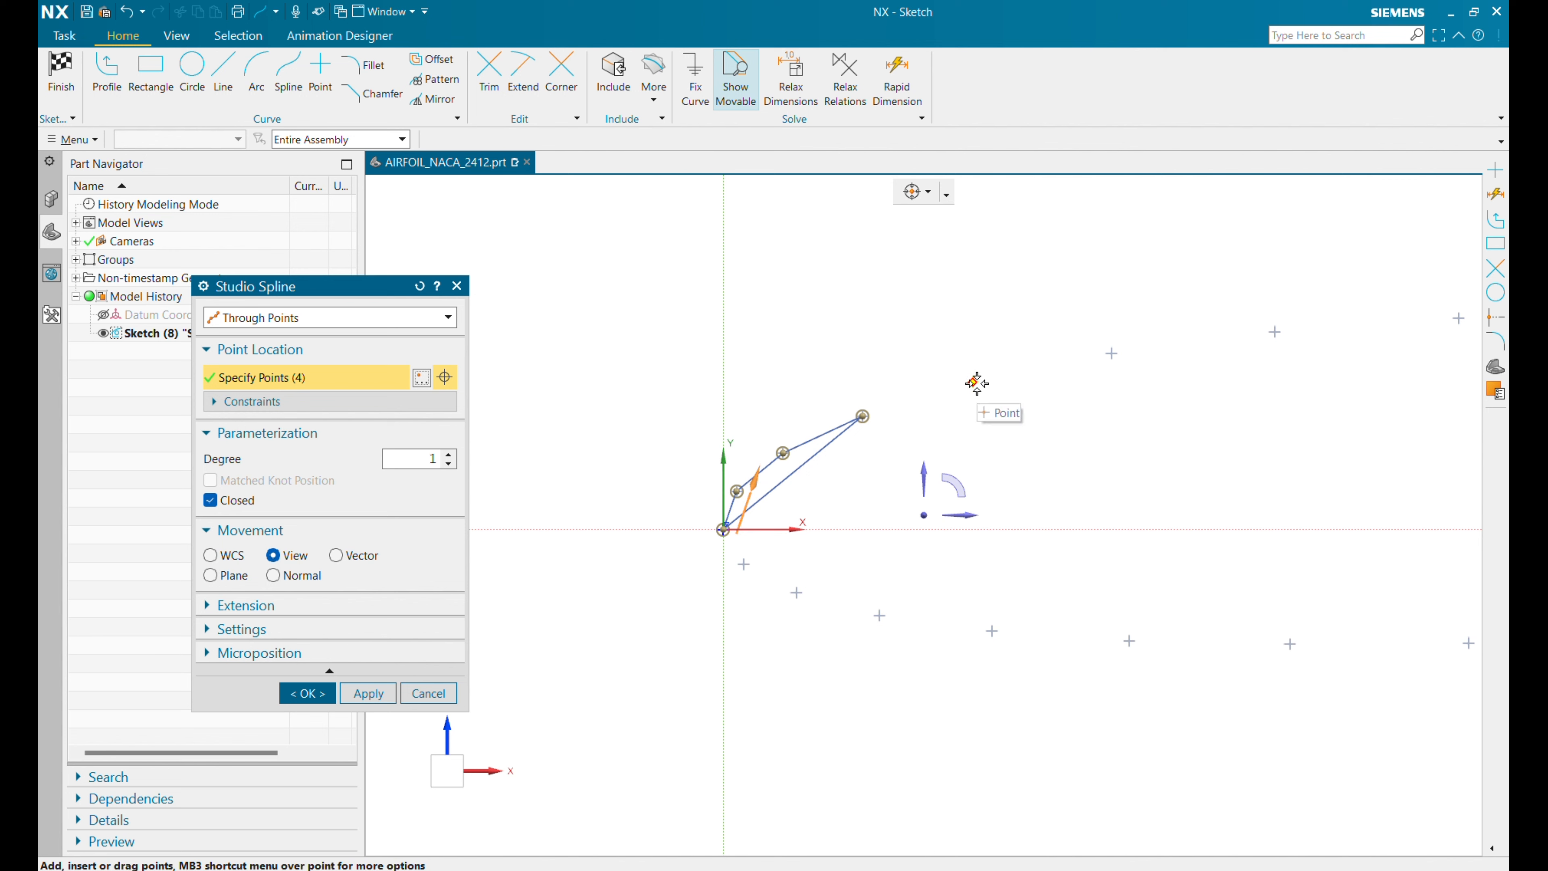
pyautogui.click(974, 382)
pyautogui.click(1113, 352)
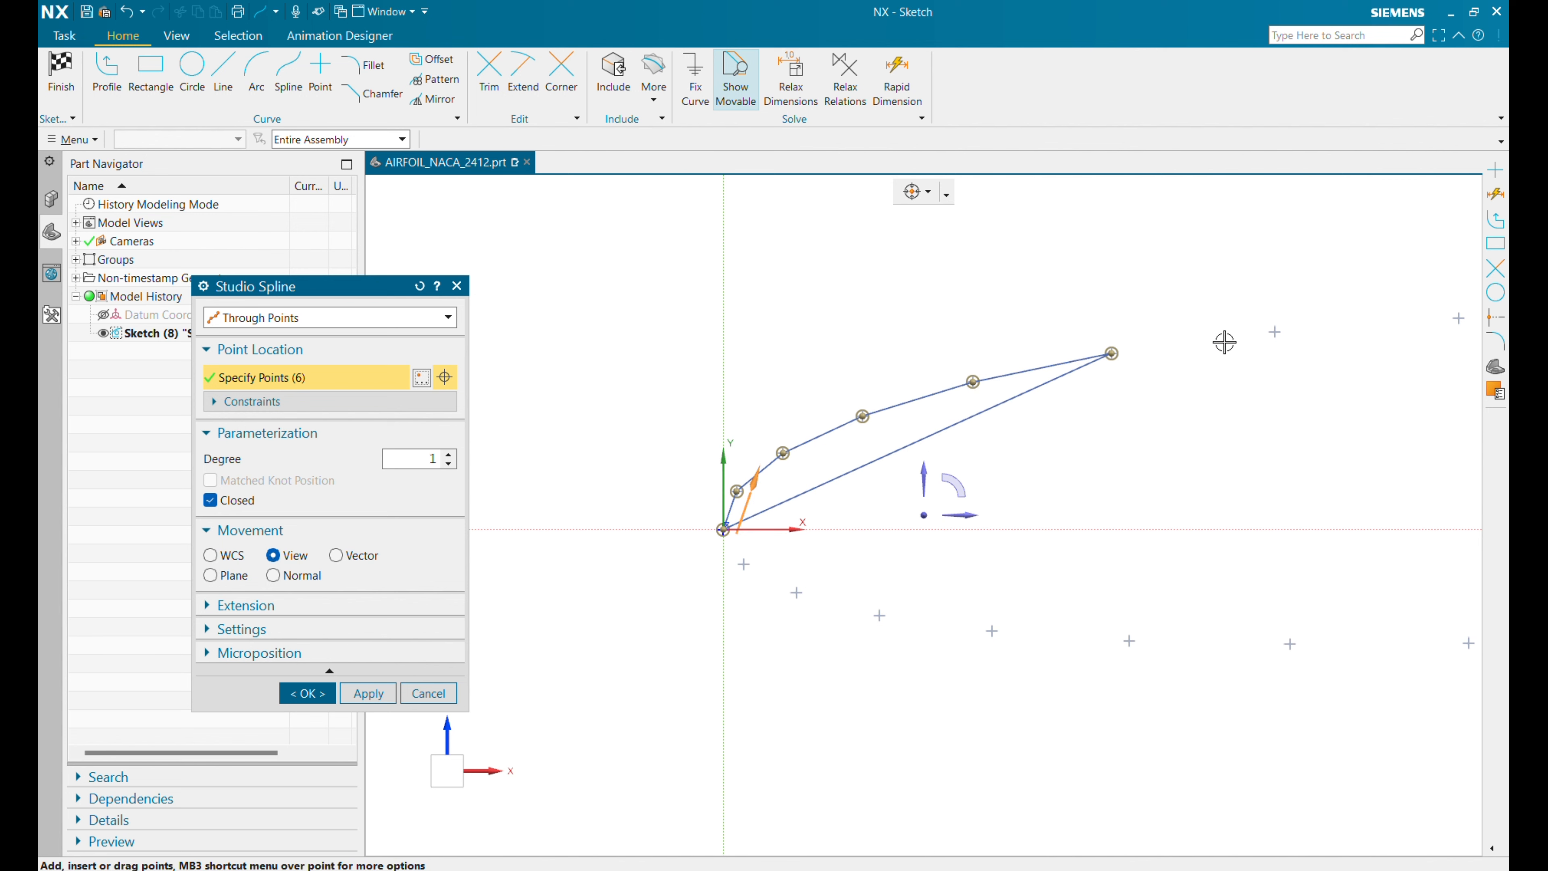
pyautogui.click(1279, 336)
pyautogui.scroll(-4, 1213, 402)
pyautogui.scroll(7, 1231, 390)
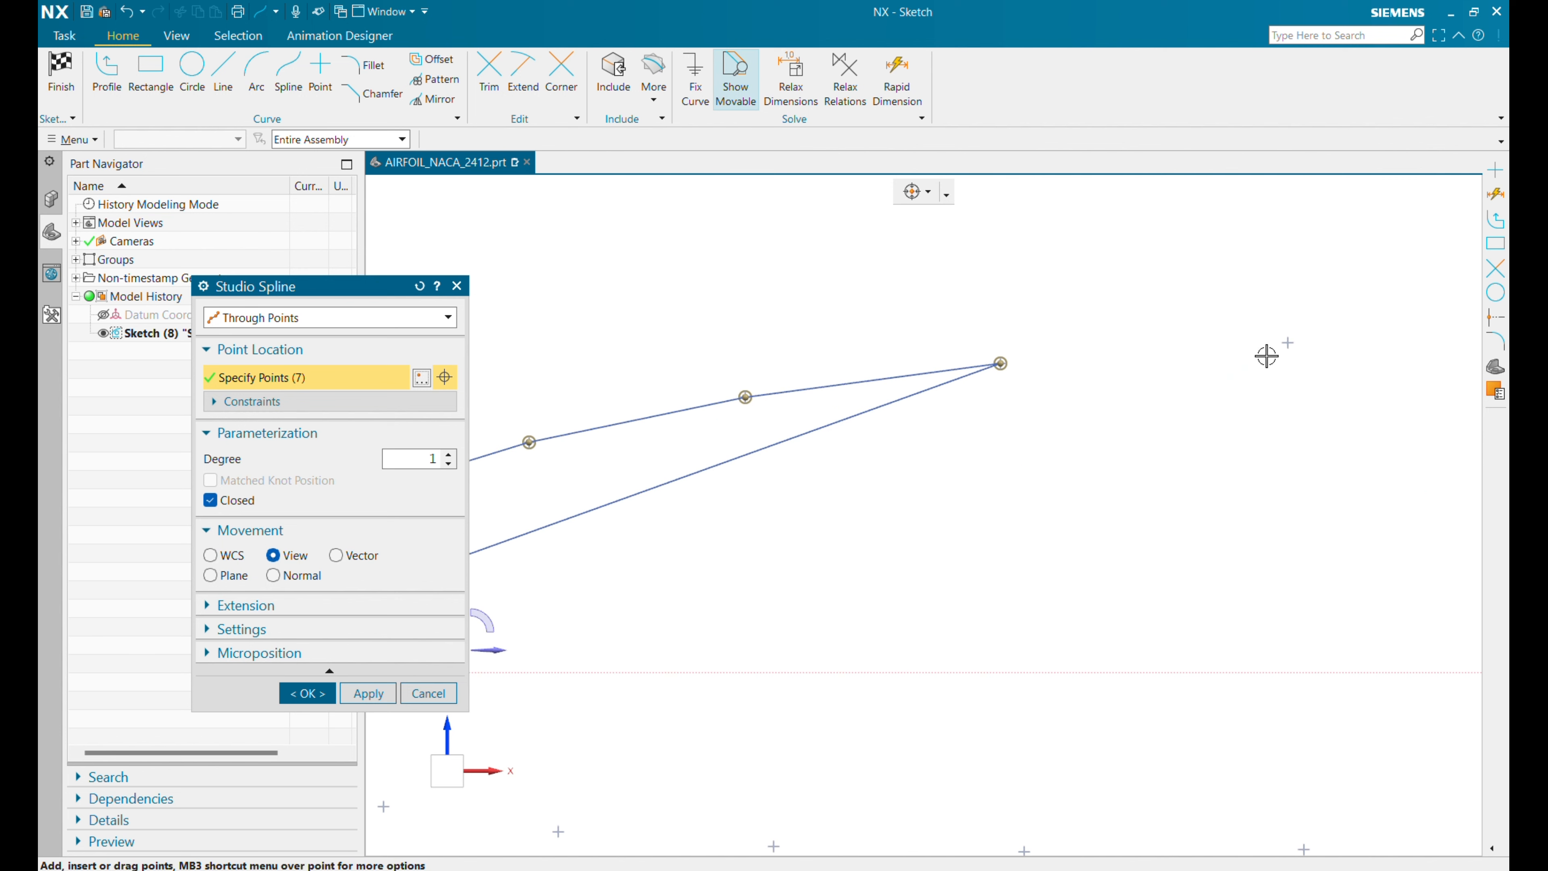
pyautogui.click(1280, 343)
pyautogui.scroll(-4, 1212, 390)
pyautogui.scroll(6, 1250, 408)
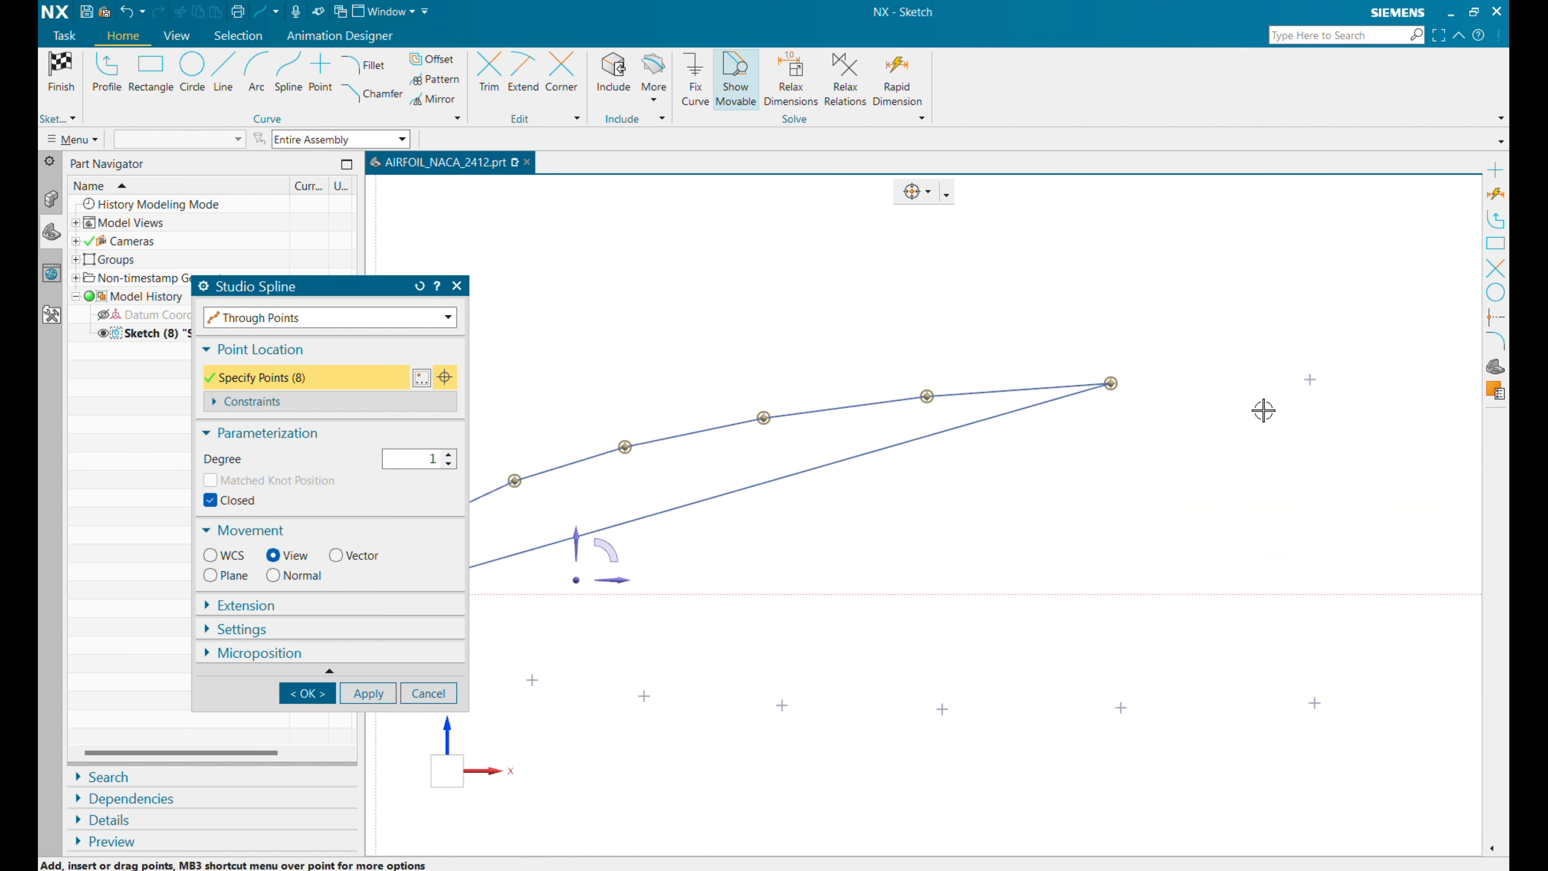
pyautogui.click(1320, 375)
pyautogui.scroll(-4, 1157, 474)
pyautogui.scroll(6, 1330, 453)
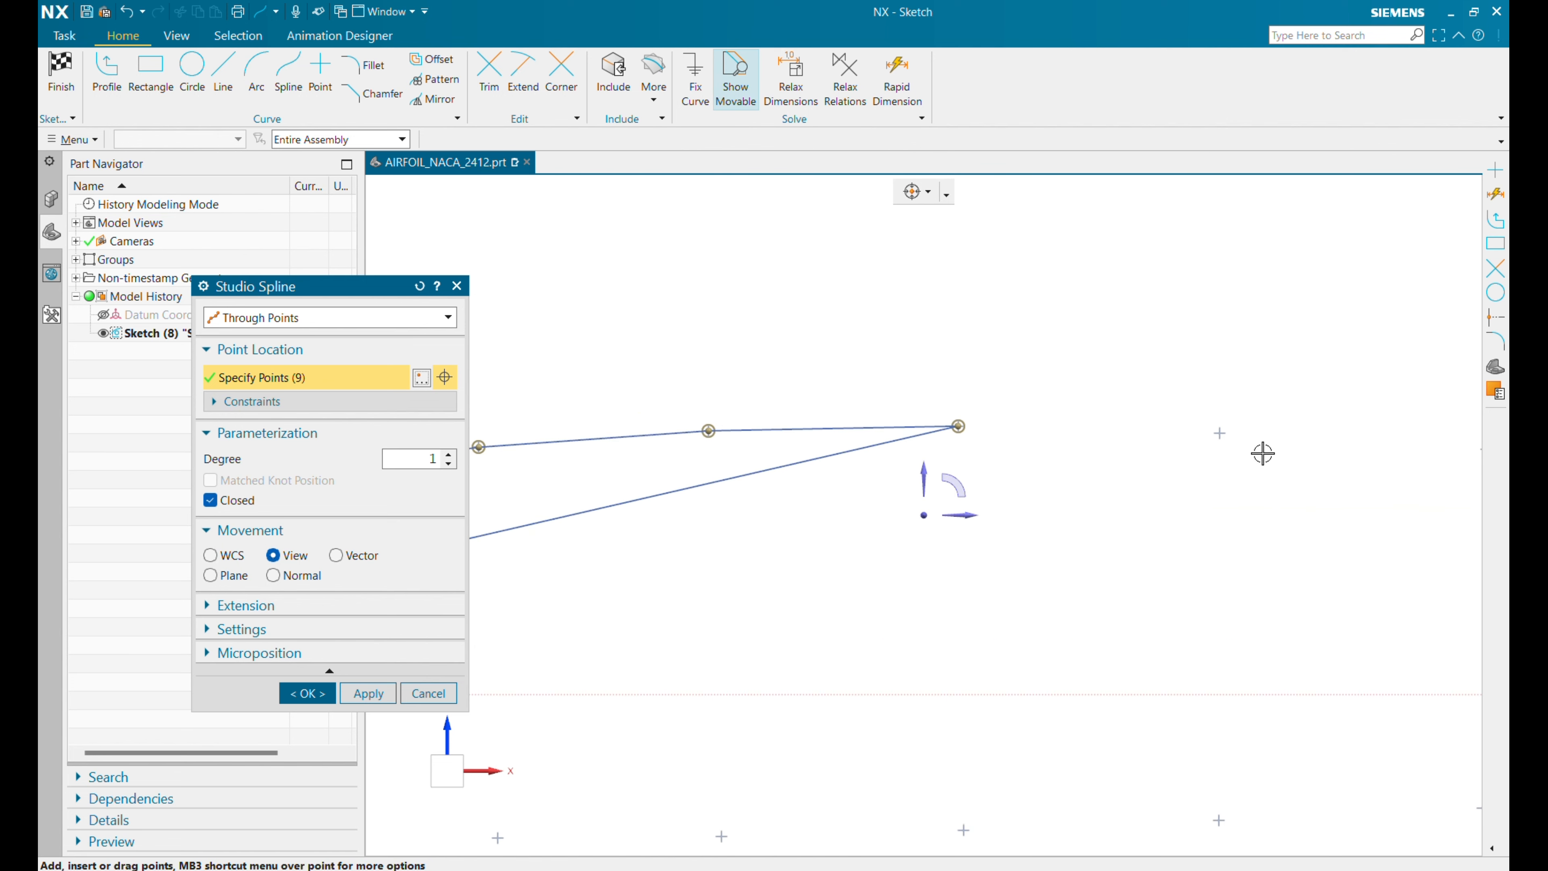
pyautogui.click(1229, 434)
pyautogui.scroll(-4, 1082, 484)
pyautogui.scroll(3, 1234, 508)
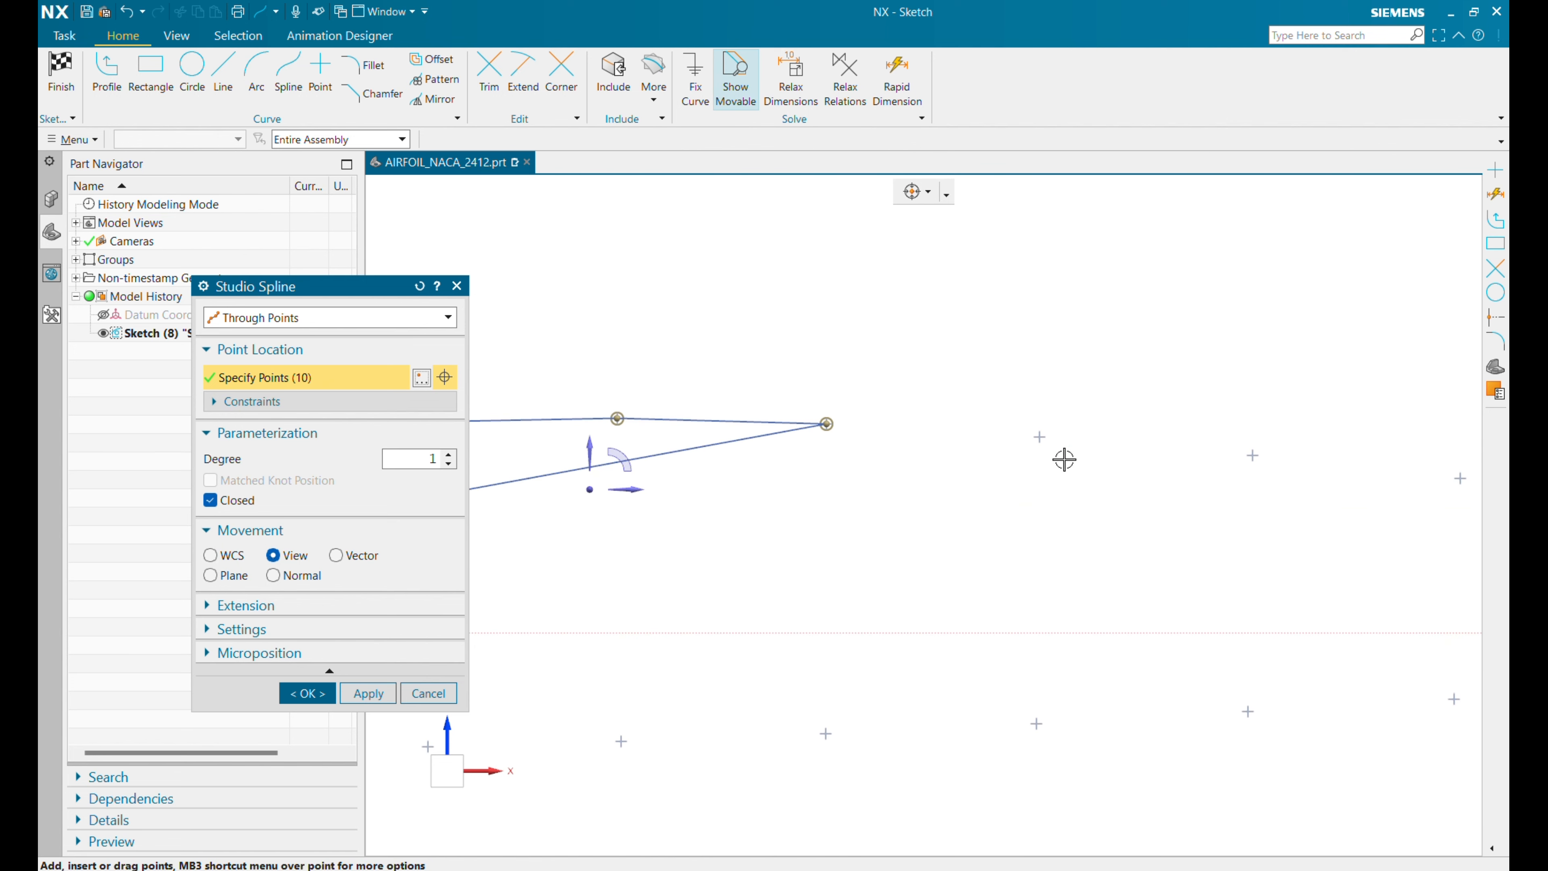
pyautogui.click(1038, 436)
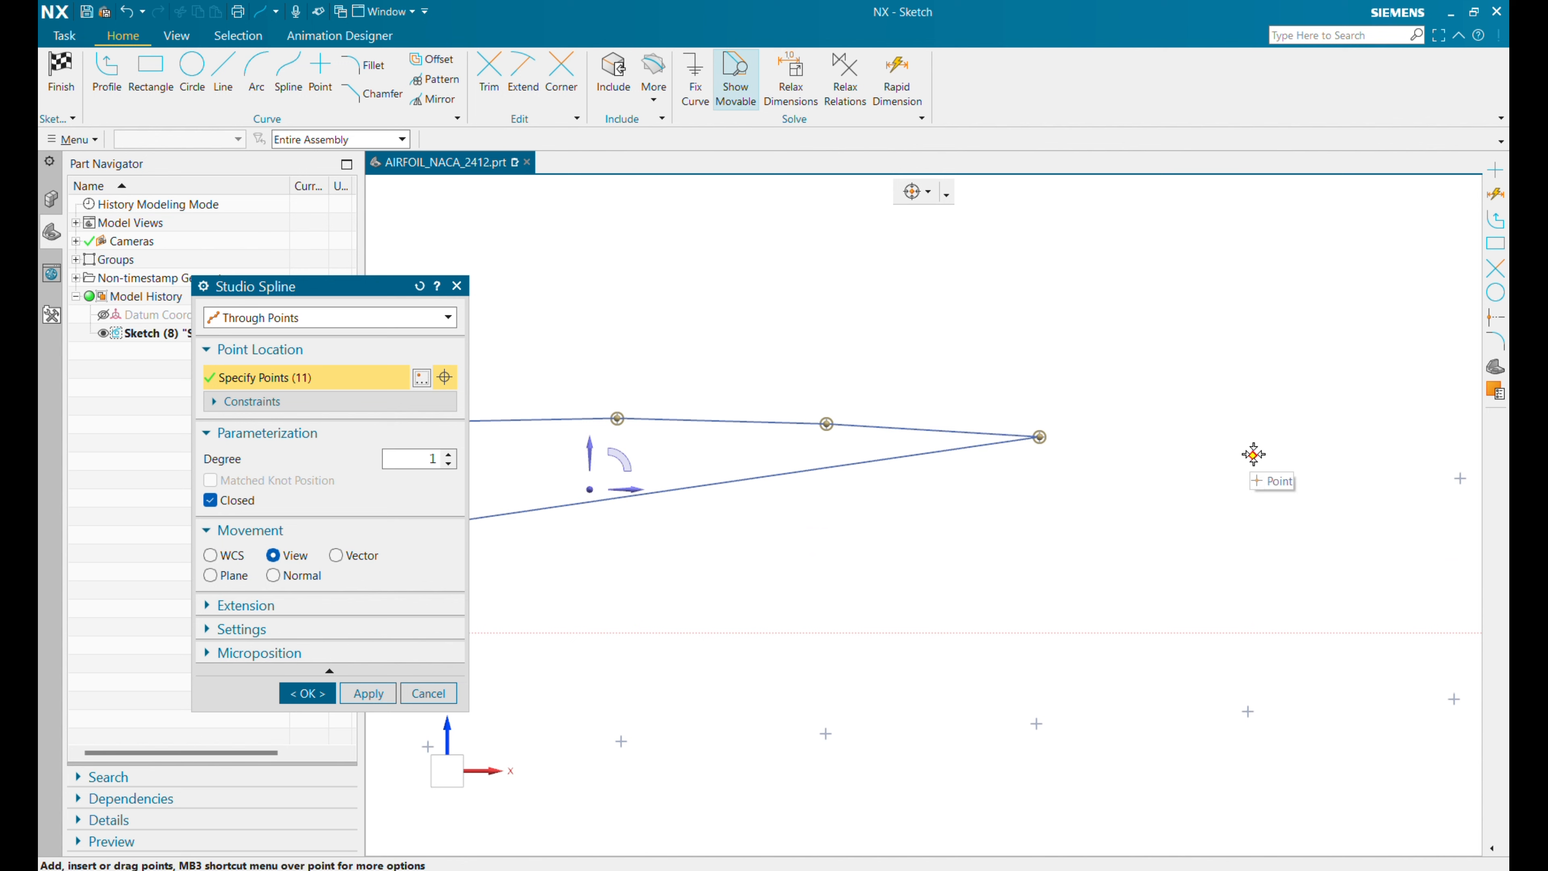
pyautogui.click(1253, 454)
pyautogui.click(1459, 477)
pyautogui.scroll(-4, 1354, 487)
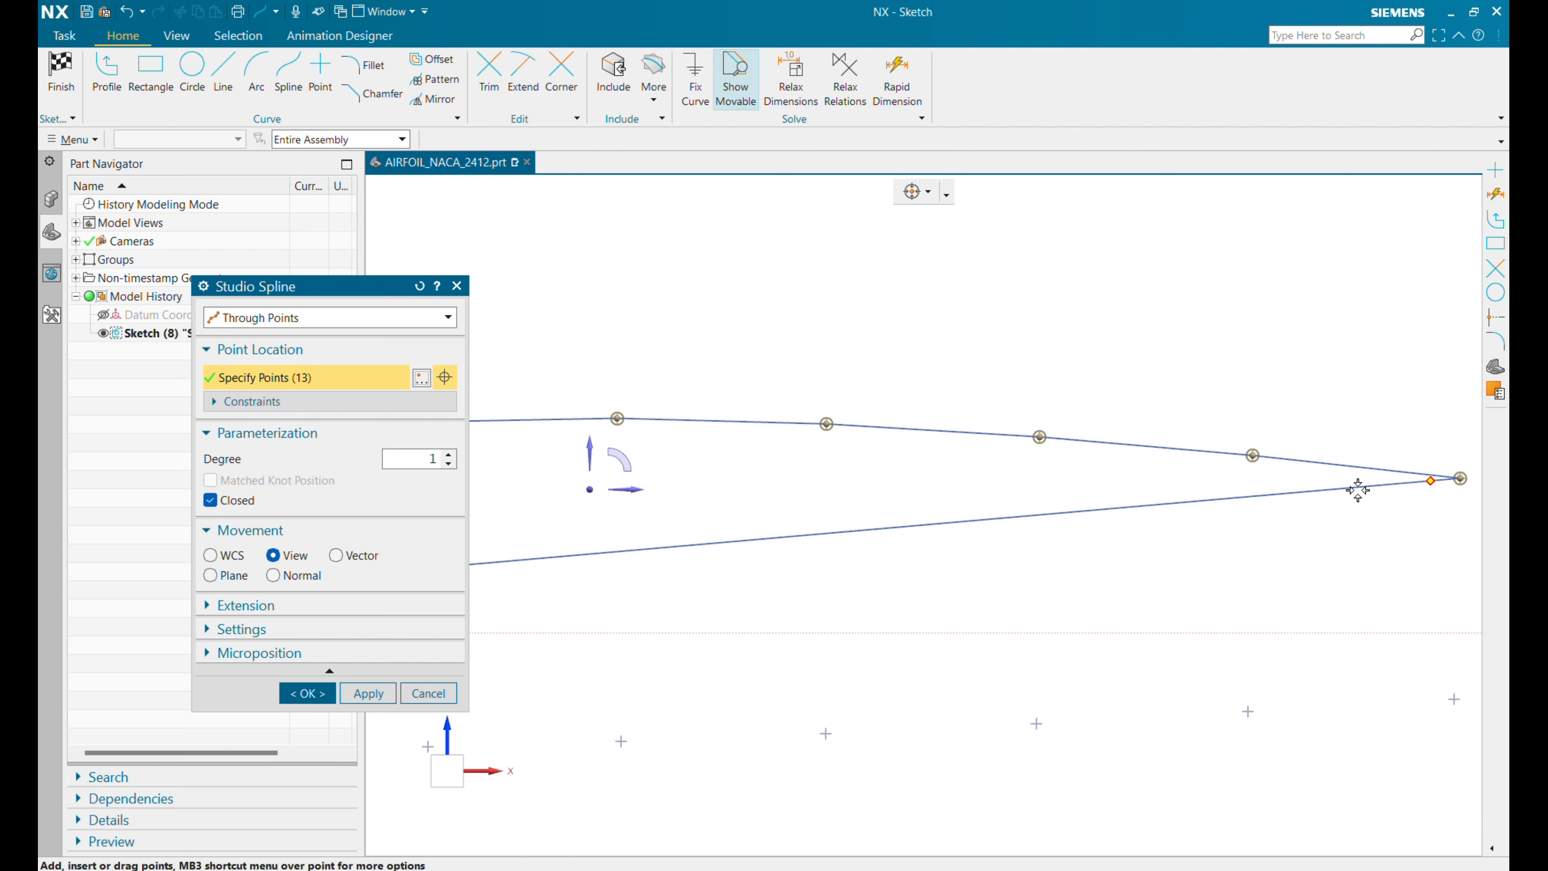
pyautogui.scroll(3, 1164, 522)
pyautogui.click(1121, 535)
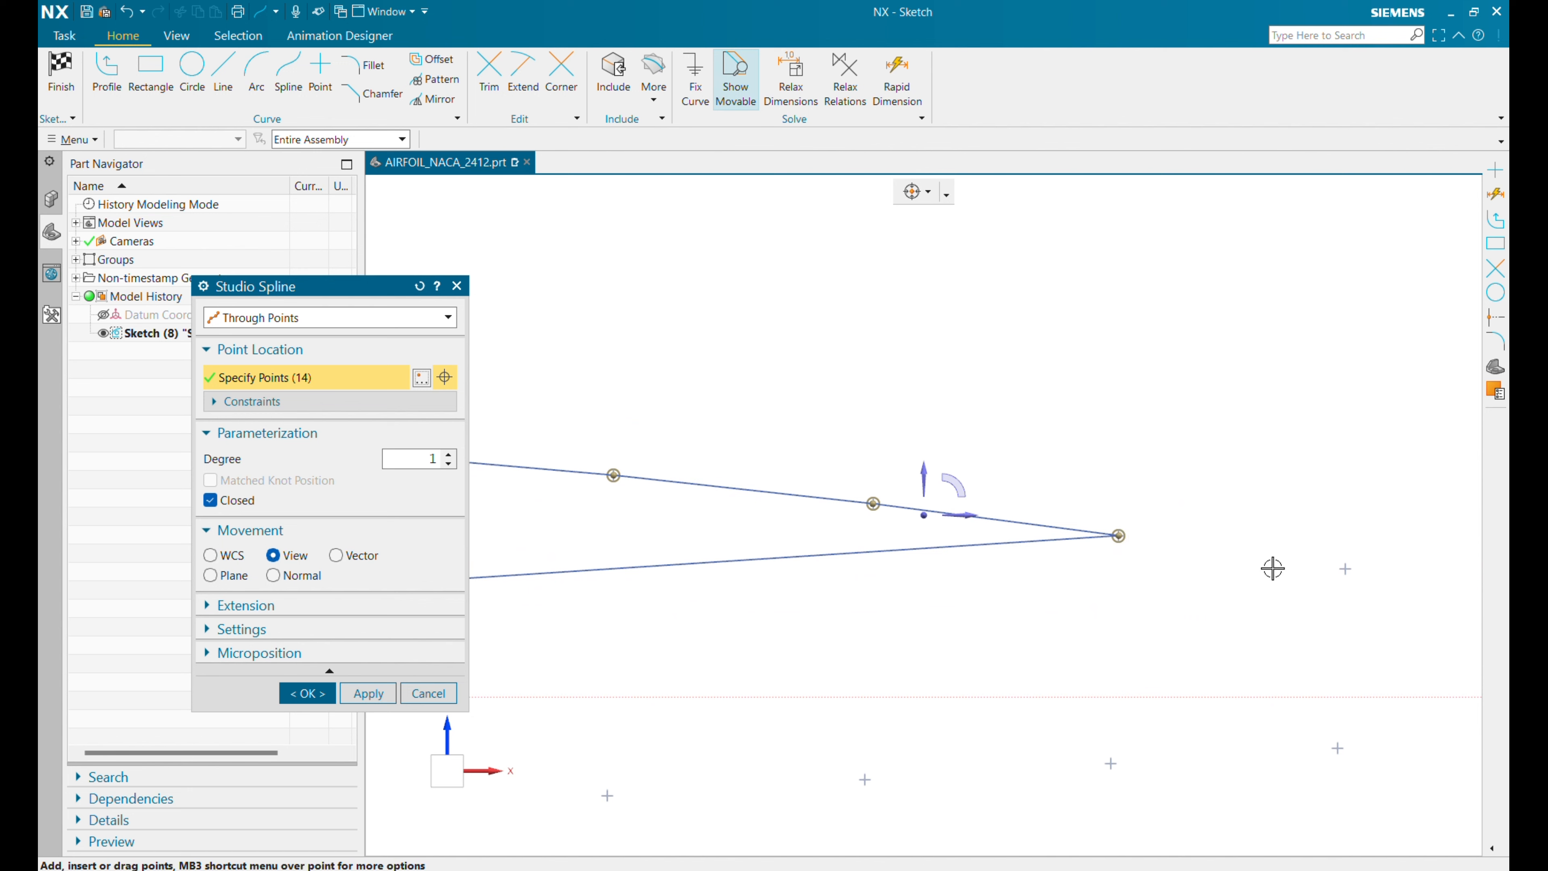
pyautogui.click(1339, 568)
pyautogui.scroll(-3, 1175, 612)
pyautogui.scroll(3, 1280, 604)
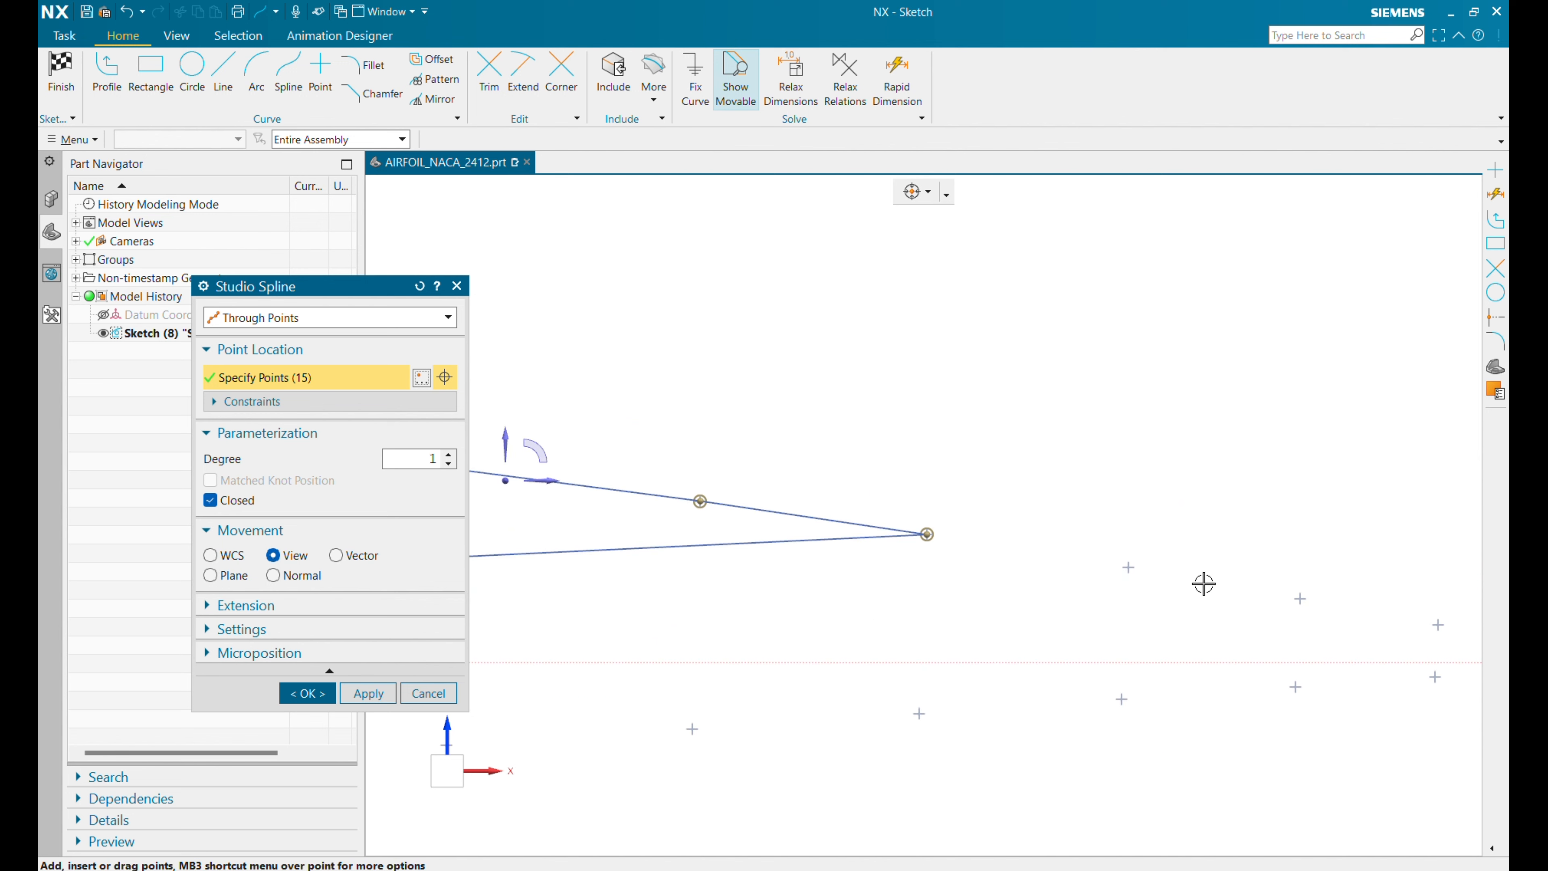
pyautogui.moveTo(1075, 509); pyautogui.dragTo(1275, 775)
pyautogui.scroll(-2, 1012, 574)
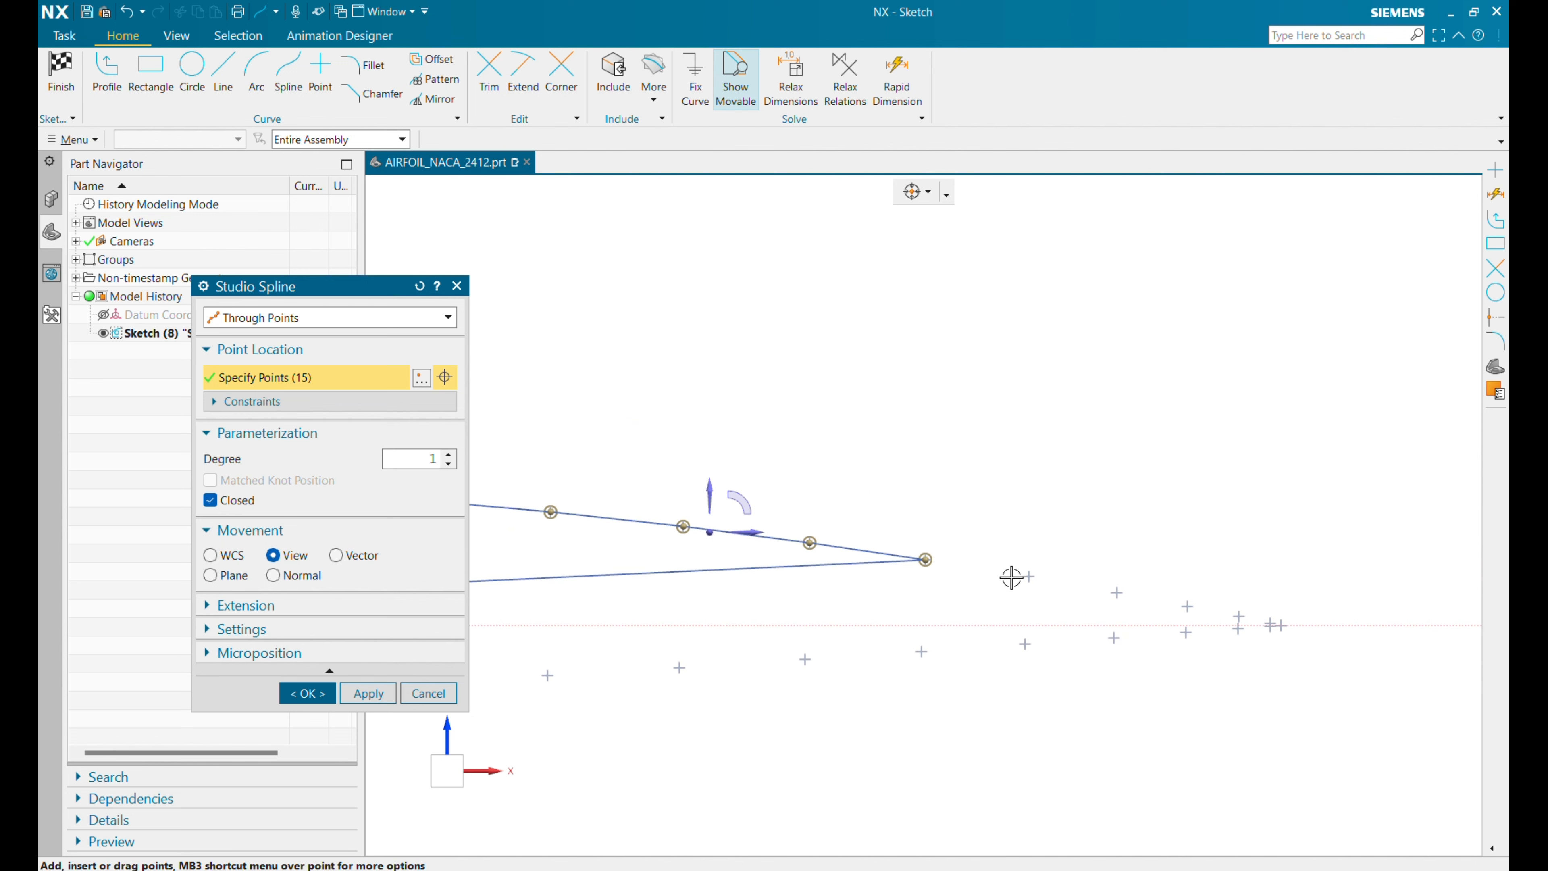
pyautogui.click(1027, 575)
pyautogui.click(1116, 592)
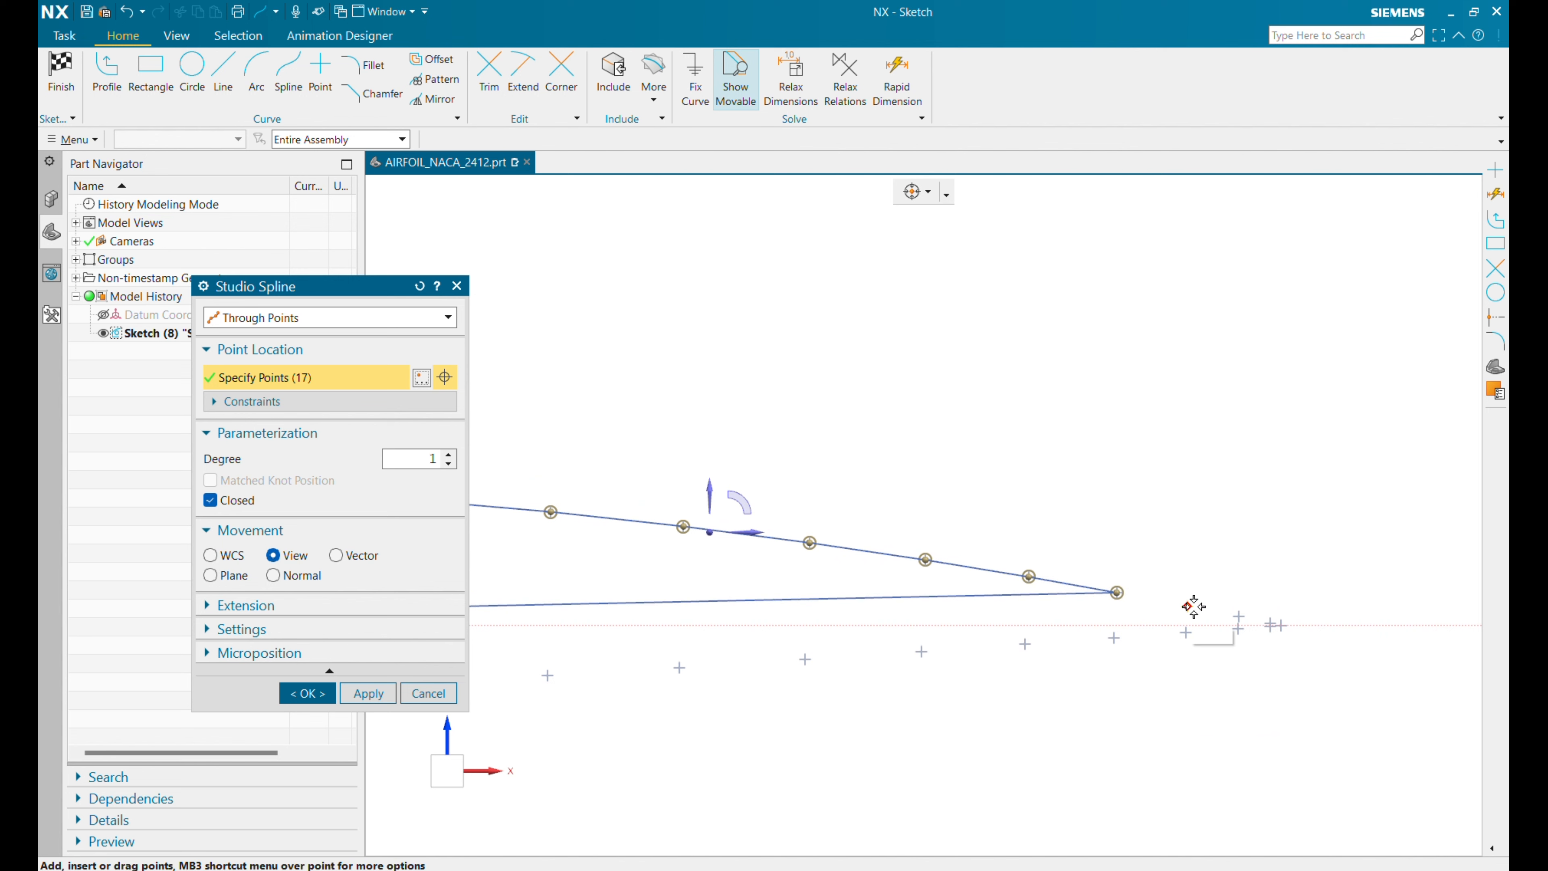
pyautogui.click(1193, 607)
pyautogui.click(1233, 616)
pyautogui.scroll(2, 1265, 620)
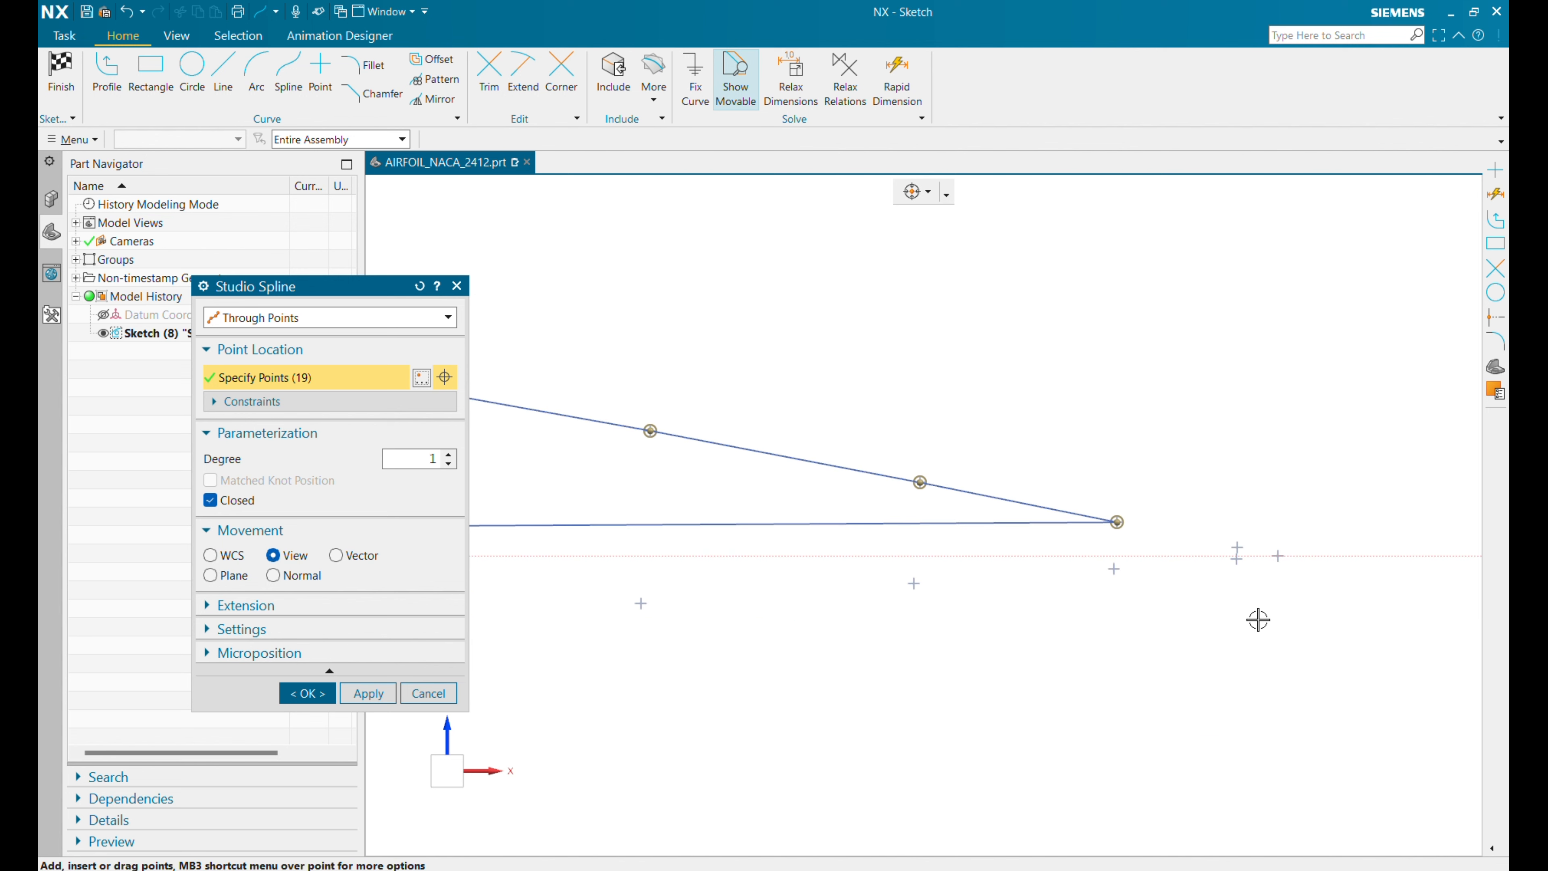
pyautogui.scroll(3, 1258, 619)
pyautogui.click(1220, 465)
pyautogui.click(1319, 486)
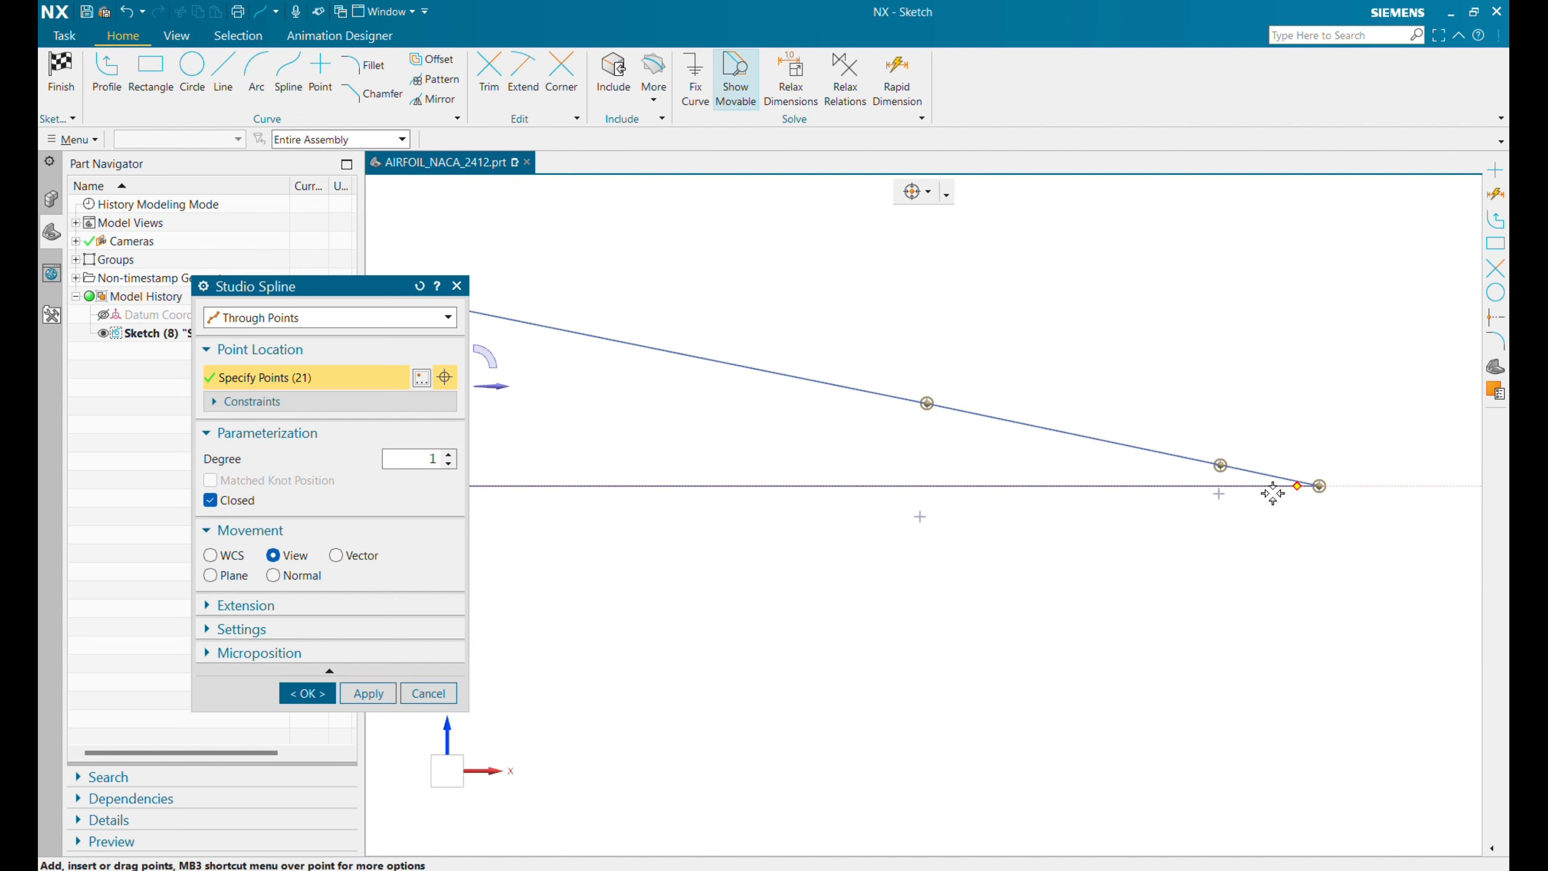
# Step: Continue the spline through every lower-surface point from the trailing edge back to the nose and create it as a closed, degree 1 curve
pyautogui.click(1219, 493)
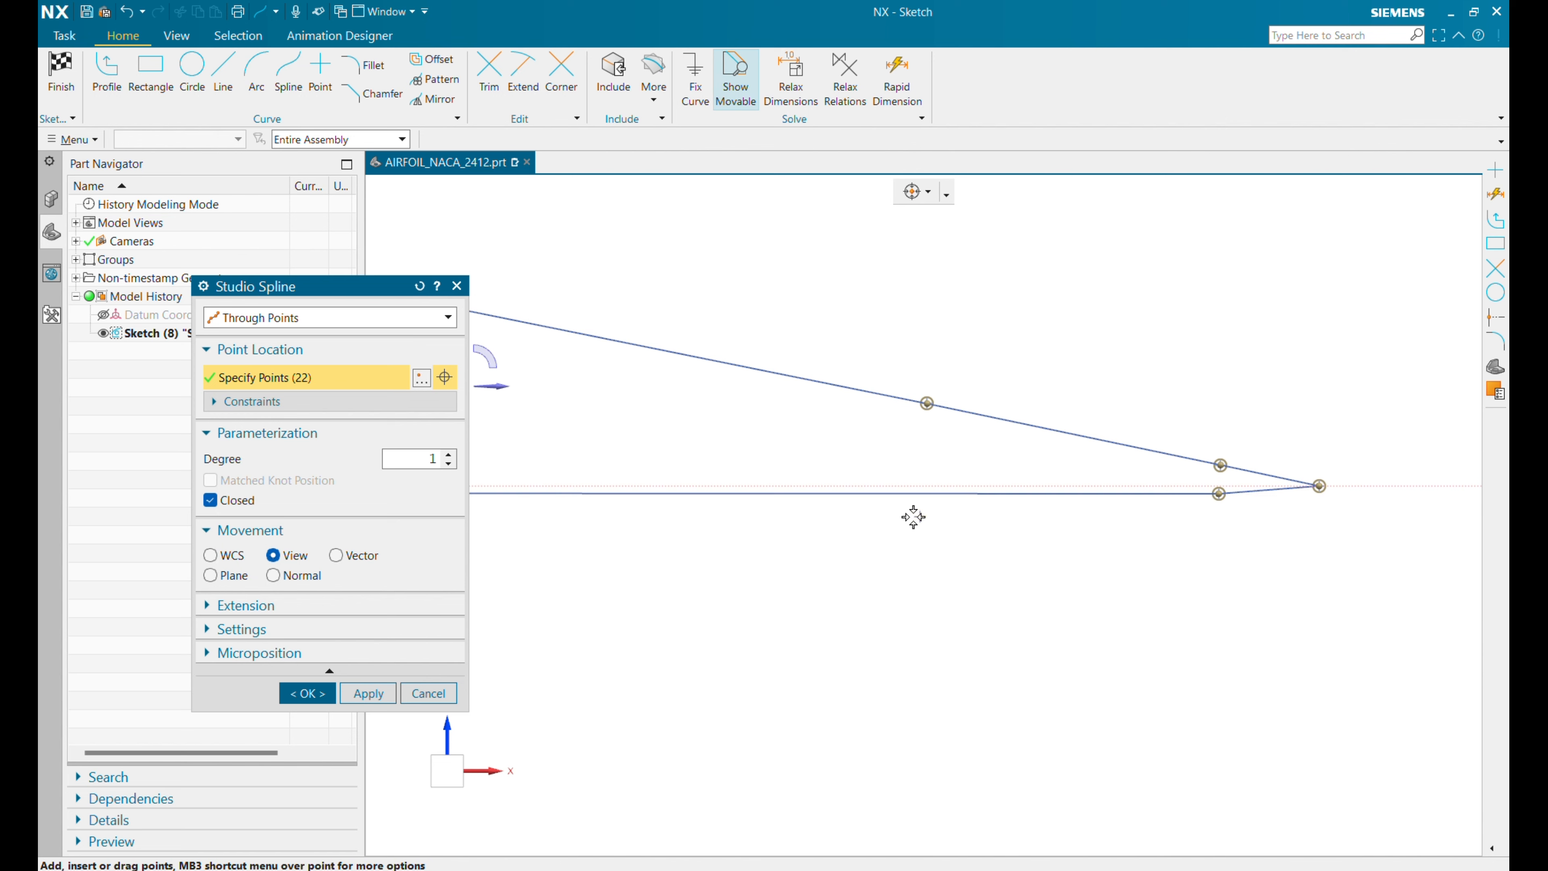
pyautogui.click(921, 515)
pyautogui.scroll(-6, 1151, 556)
pyautogui.click(962, 558)
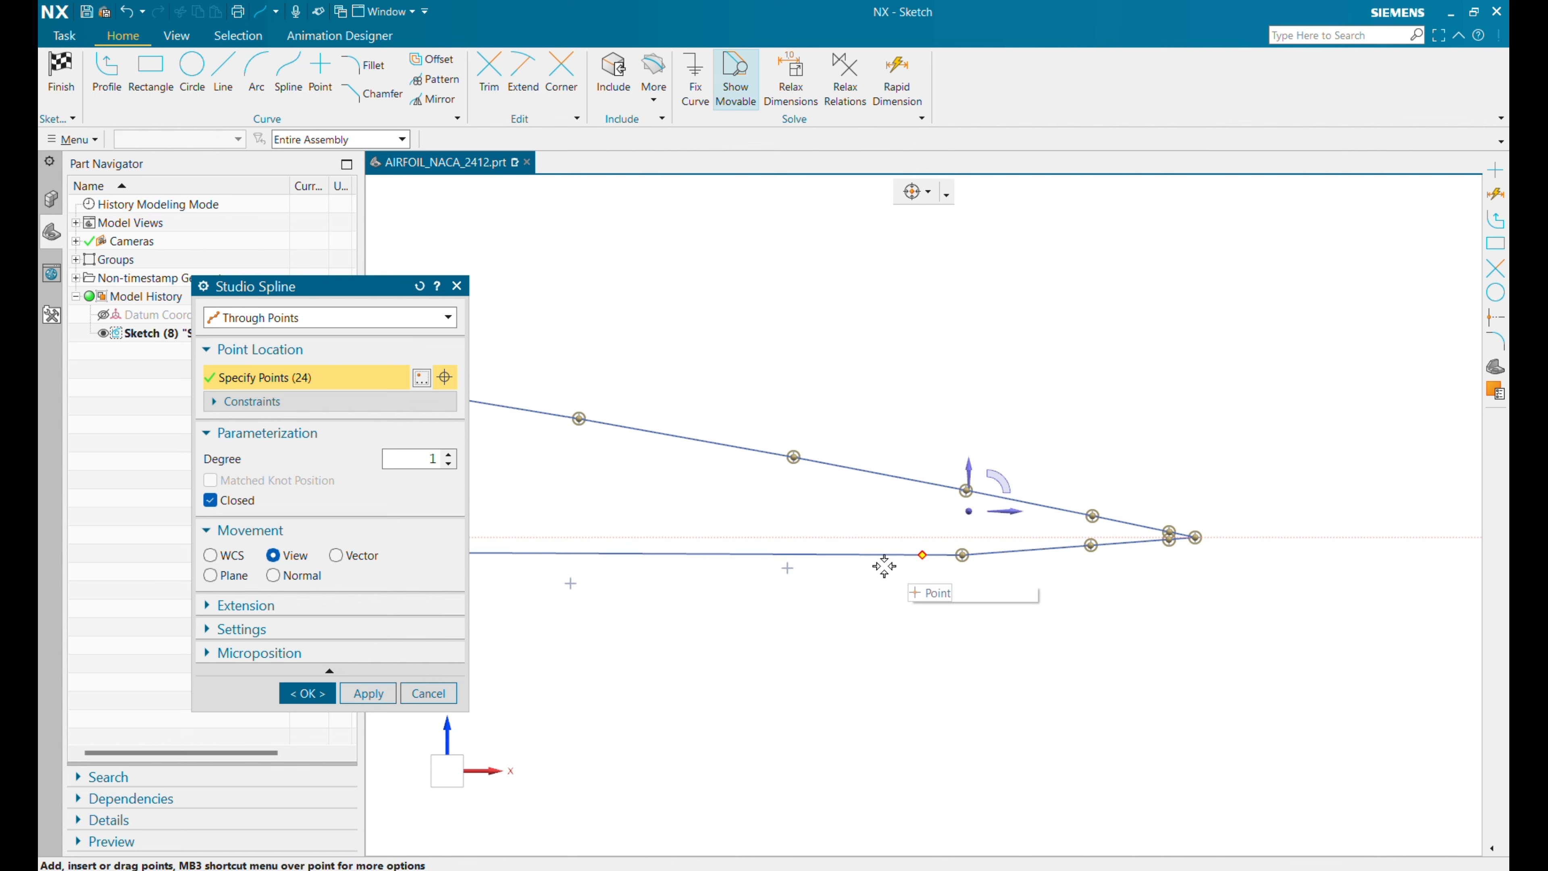
pyautogui.click(787, 567)
pyautogui.scroll(-6, 1096, 595)
pyautogui.scroll(-6, 1096, 595)
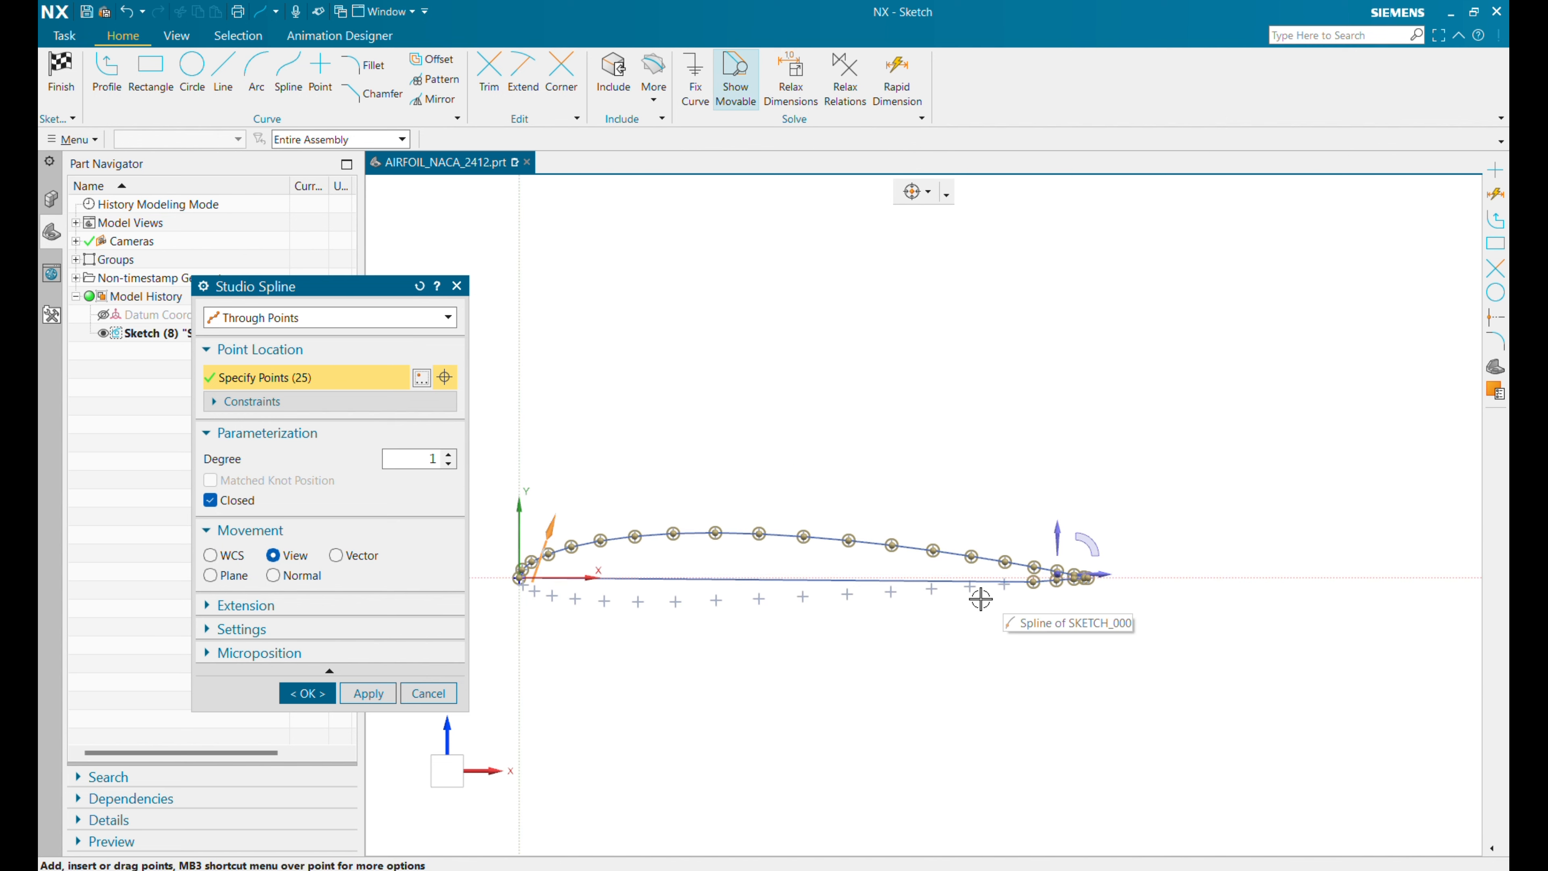
pyautogui.scroll(8, 1114, 555)
pyautogui.click(1142, 513)
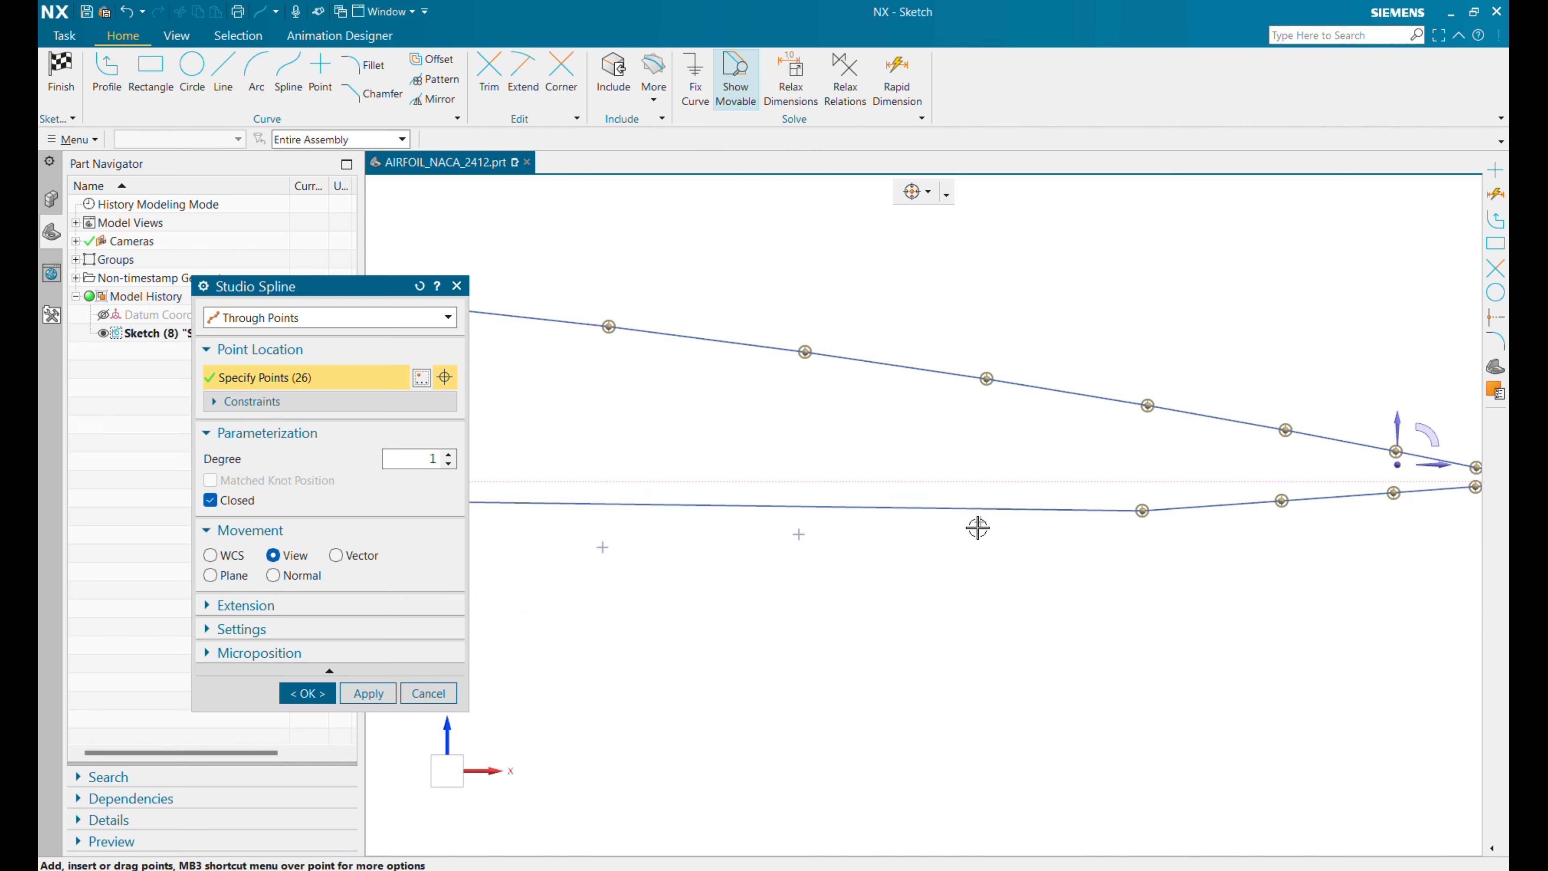
pyautogui.click(976, 523)
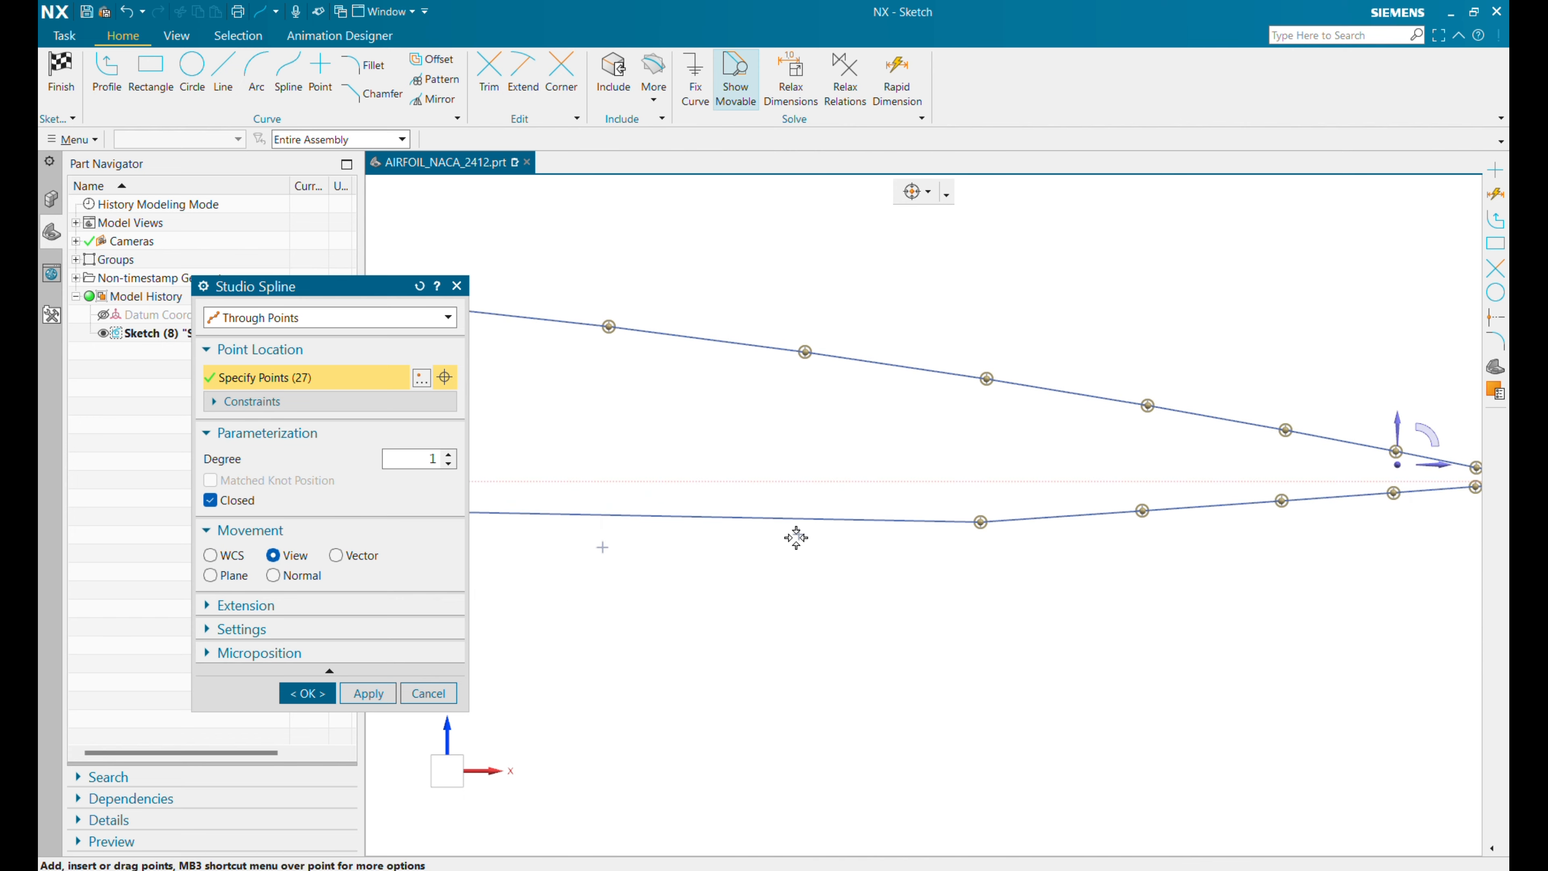
pyautogui.click(794, 536)
pyautogui.click(603, 547)
pyautogui.scroll(-5, 1208, 598)
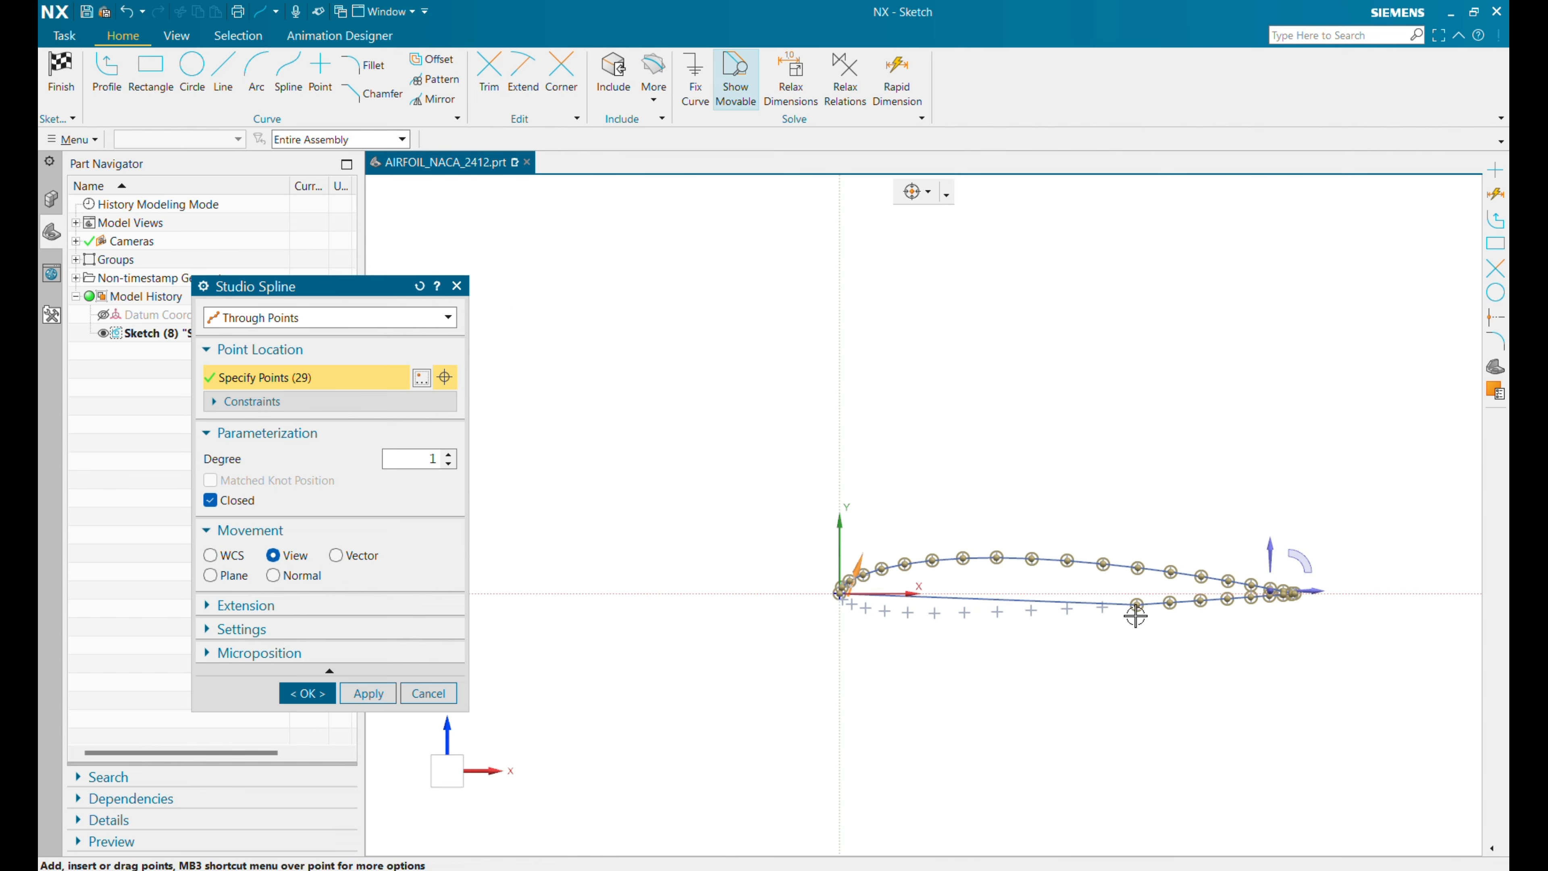
pyautogui.scroll(5, 1134, 615)
pyautogui.click(1153, 588)
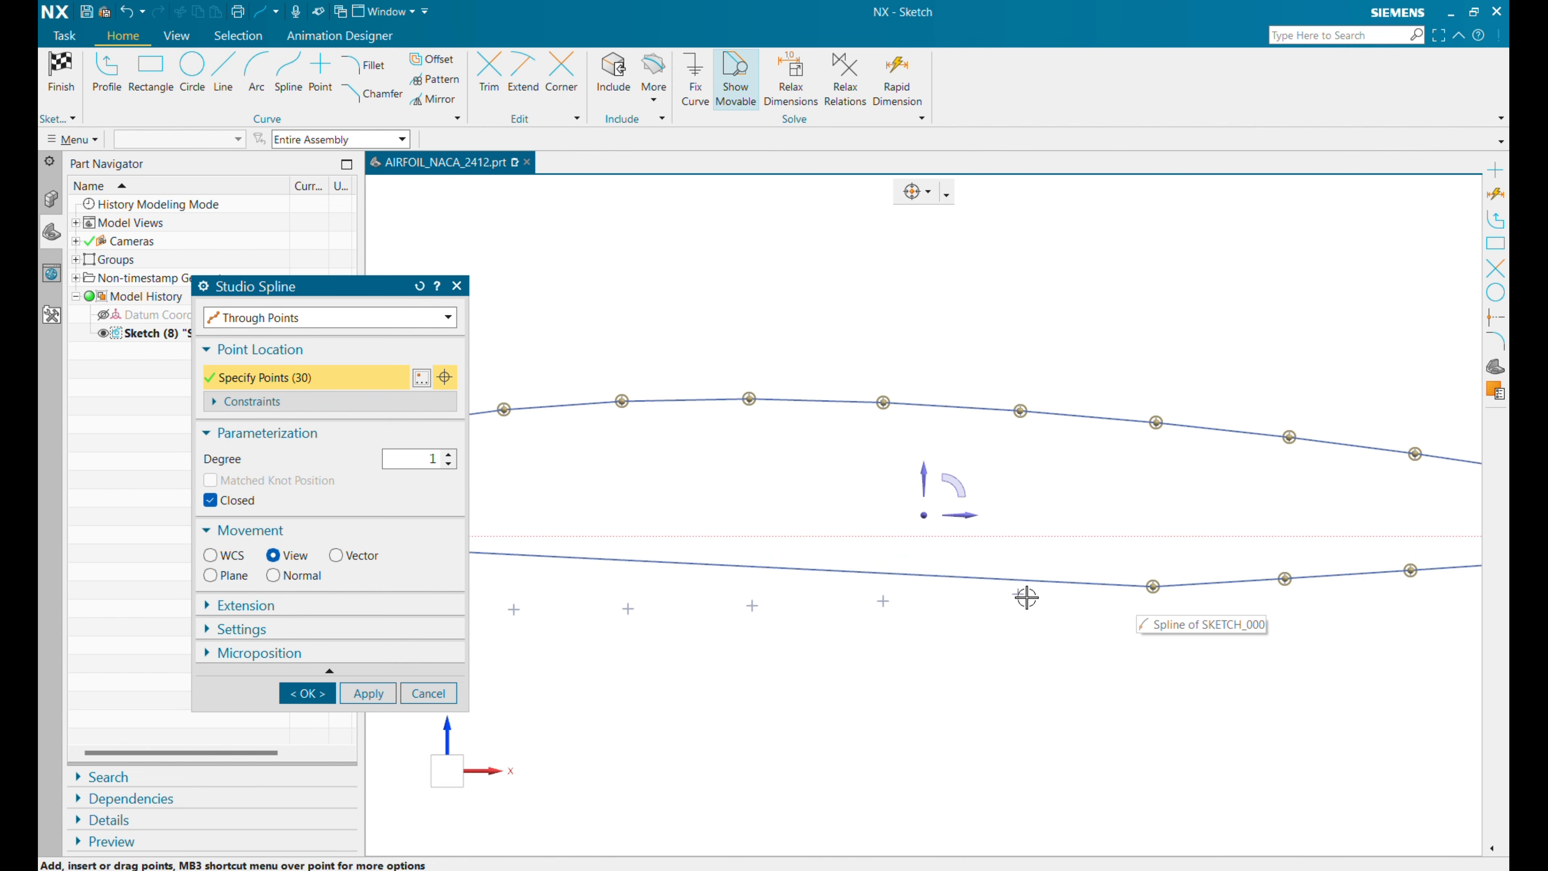
pyautogui.click(1017, 594)
pyautogui.click(884, 605)
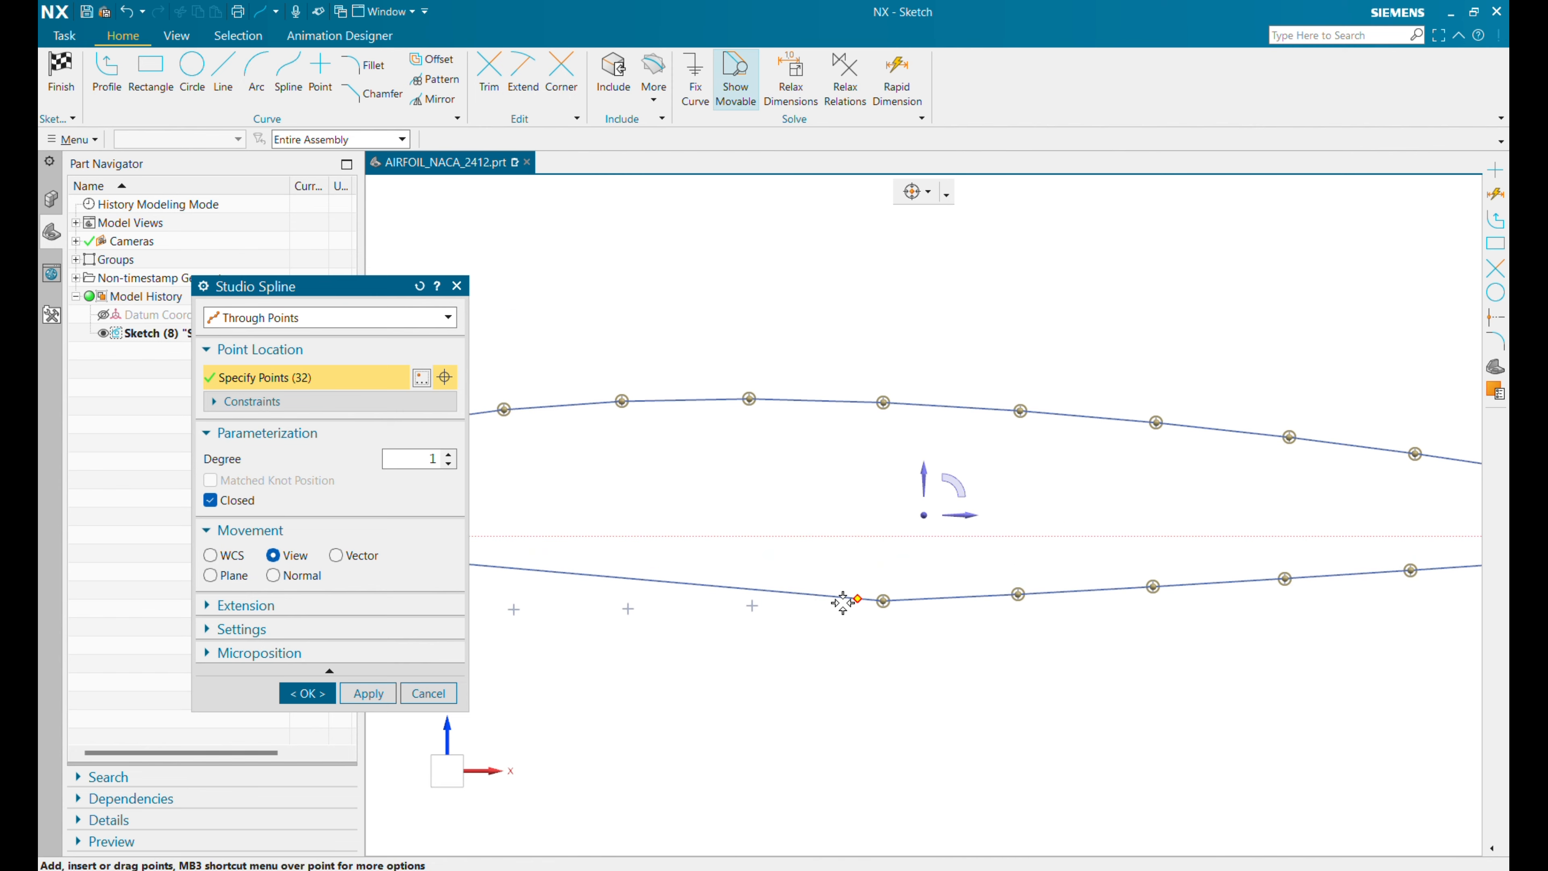
pyautogui.click(747, 607)
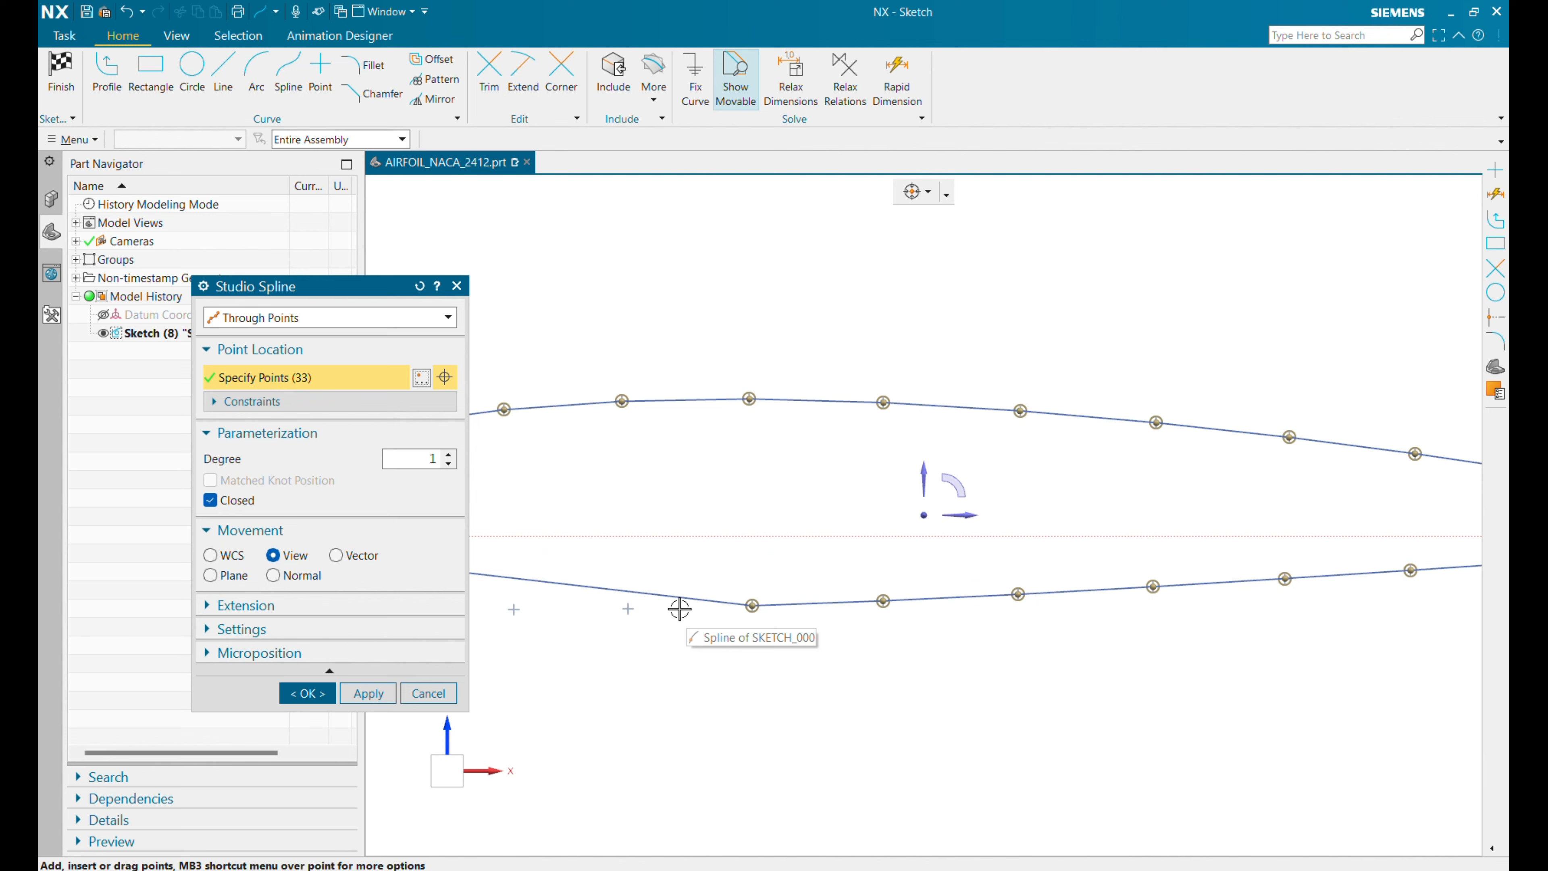
pyautogui.click(628, 609)
pyautogui.scroll(-5, 753, 632)
pyautogui.scroll(6, 671, 652)
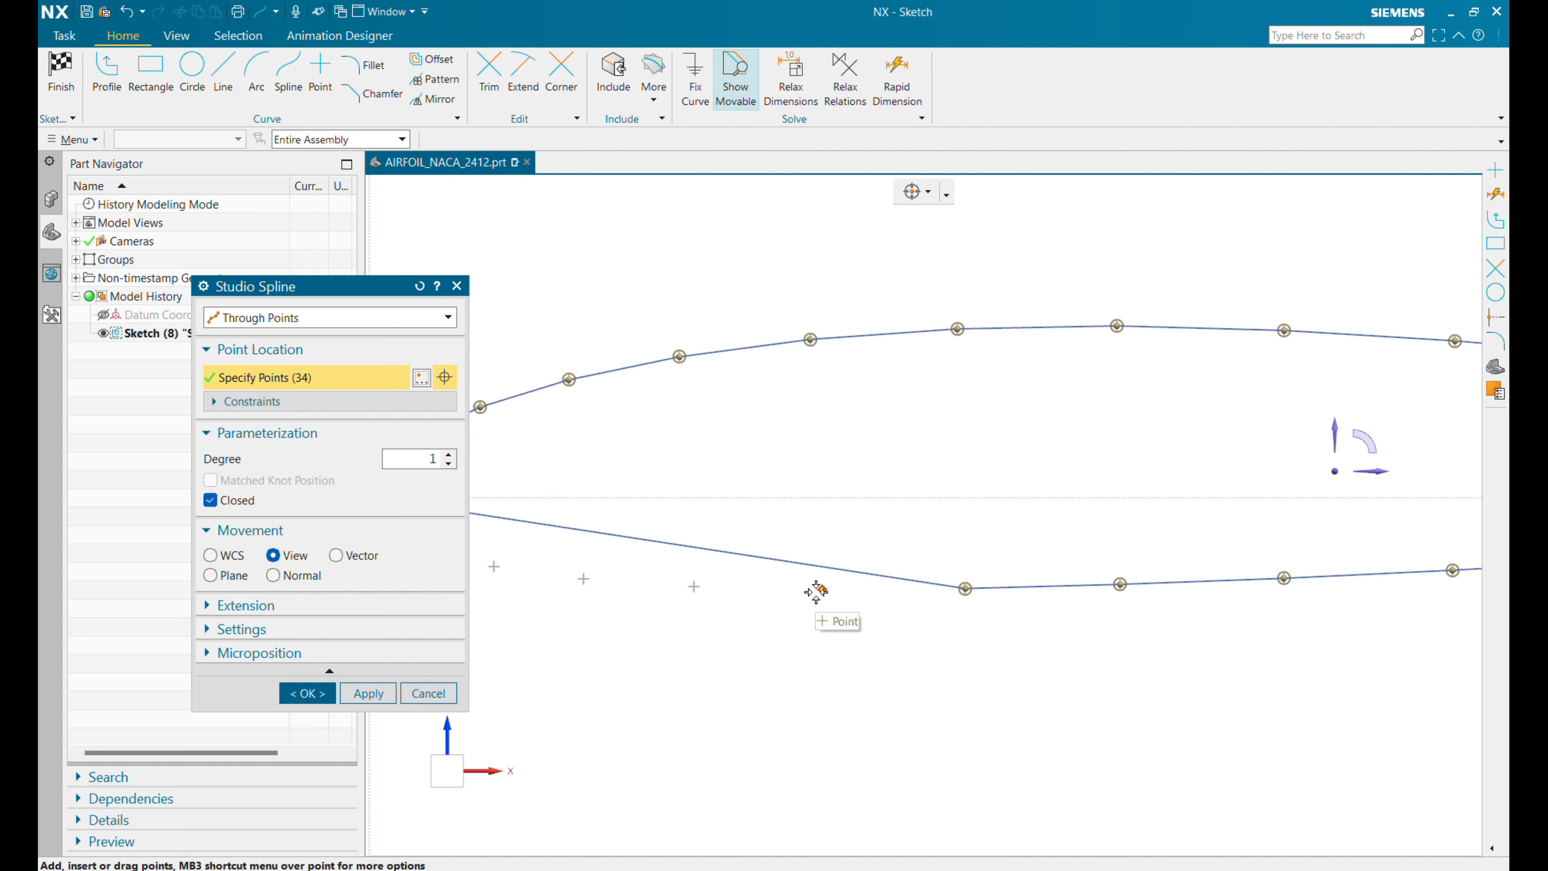
pyautogui.click(819, 590)
pyautogui.click(695, 586)
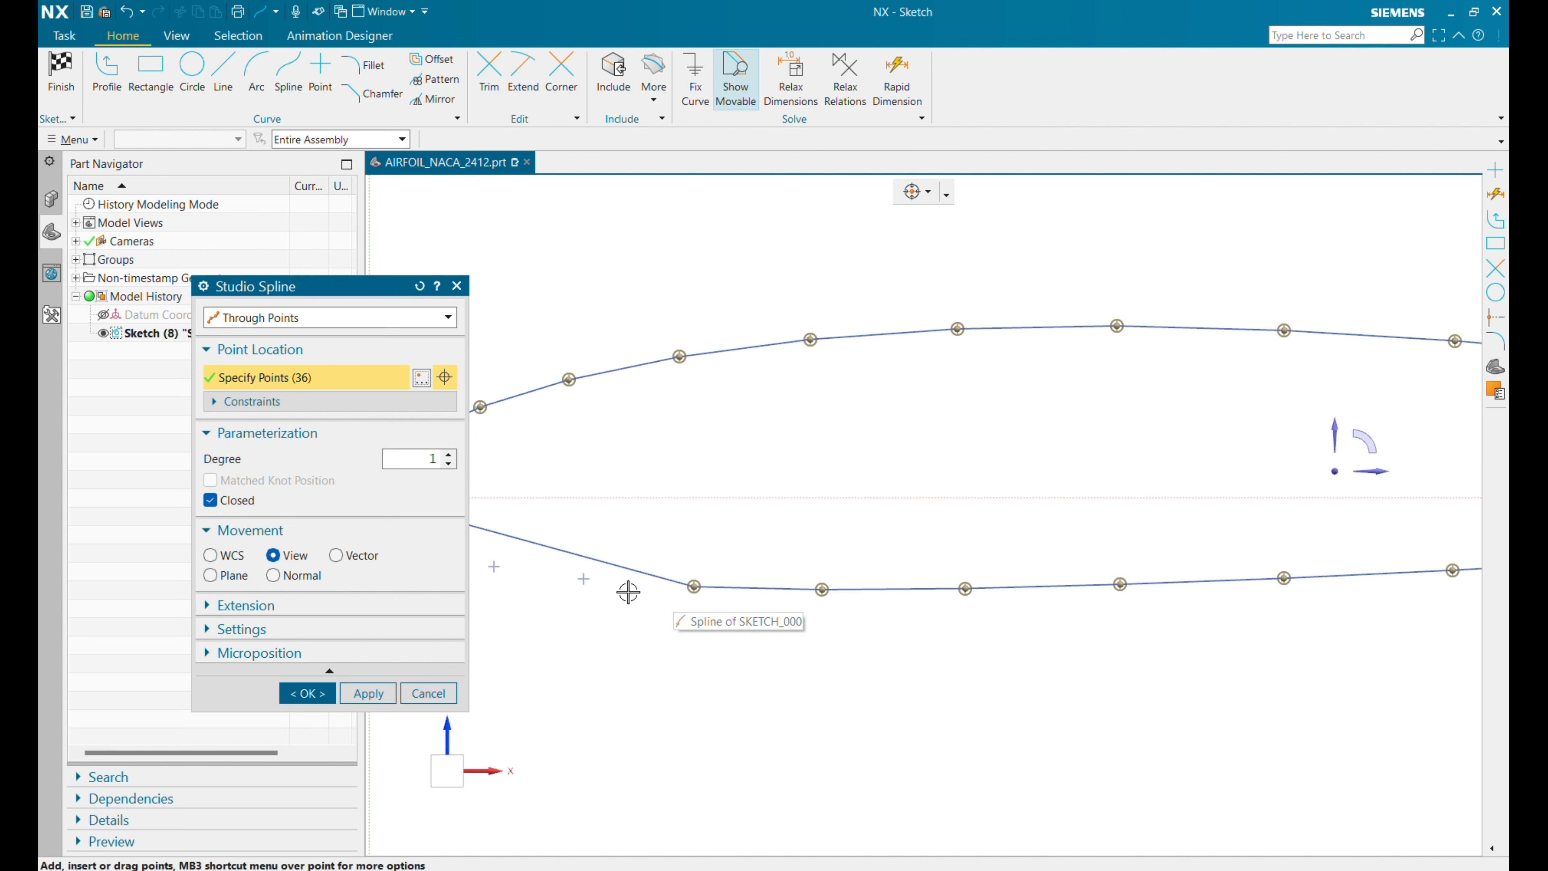
pyautogui.click(583, 578)
pyautogui.click(495, 569)
pyautogui.scroll(-6, 915, 636)
pyautogui.scroll(11, 801, 588)
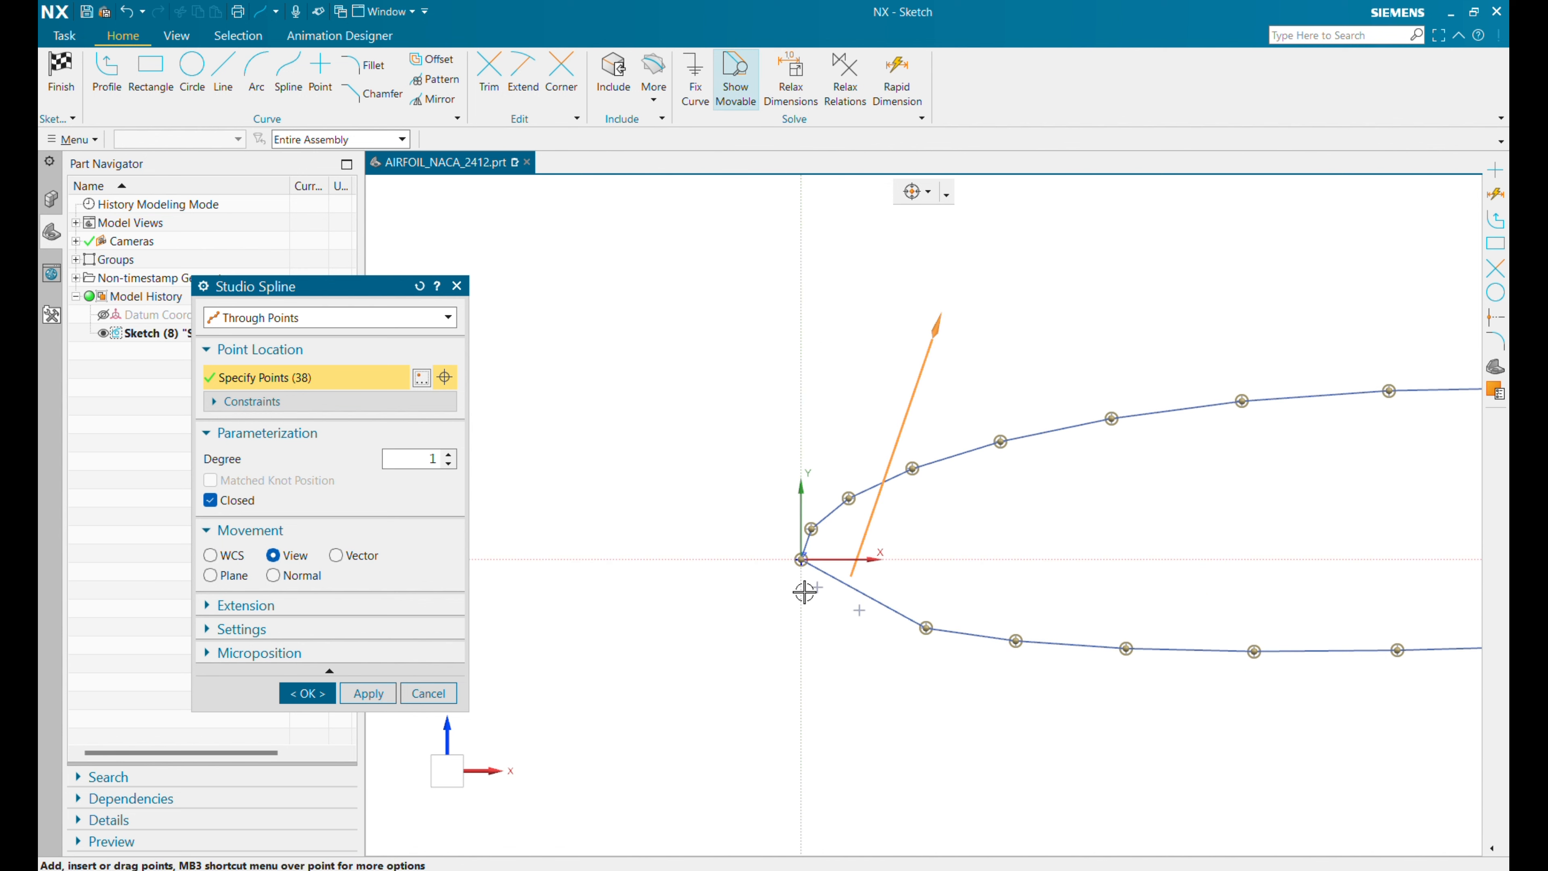
pyautogui.click(882, 655)
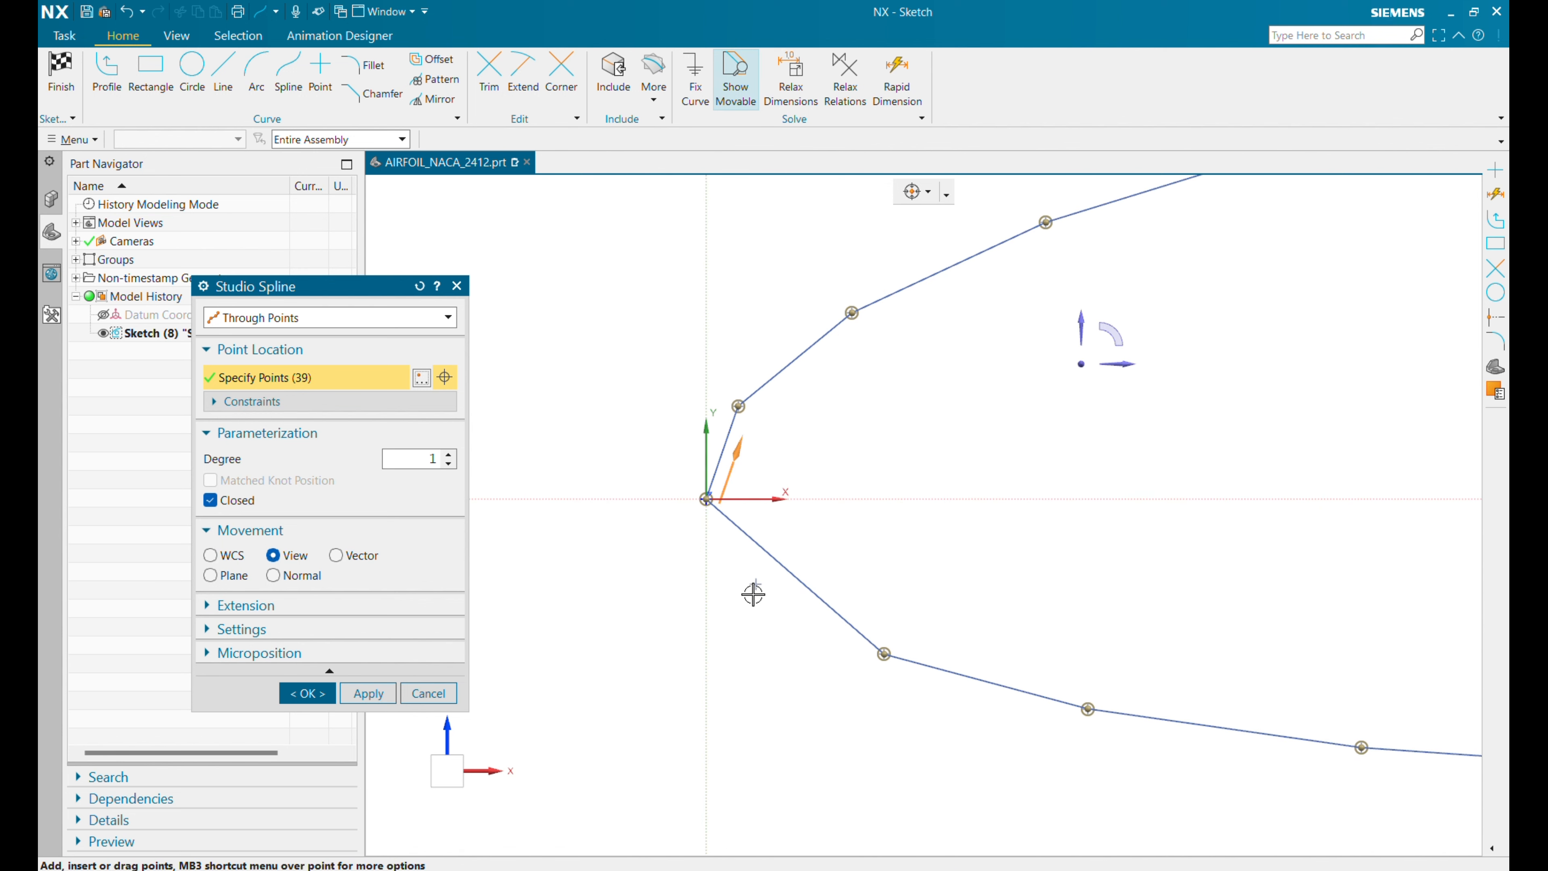
pyautogui.click(755, 585)
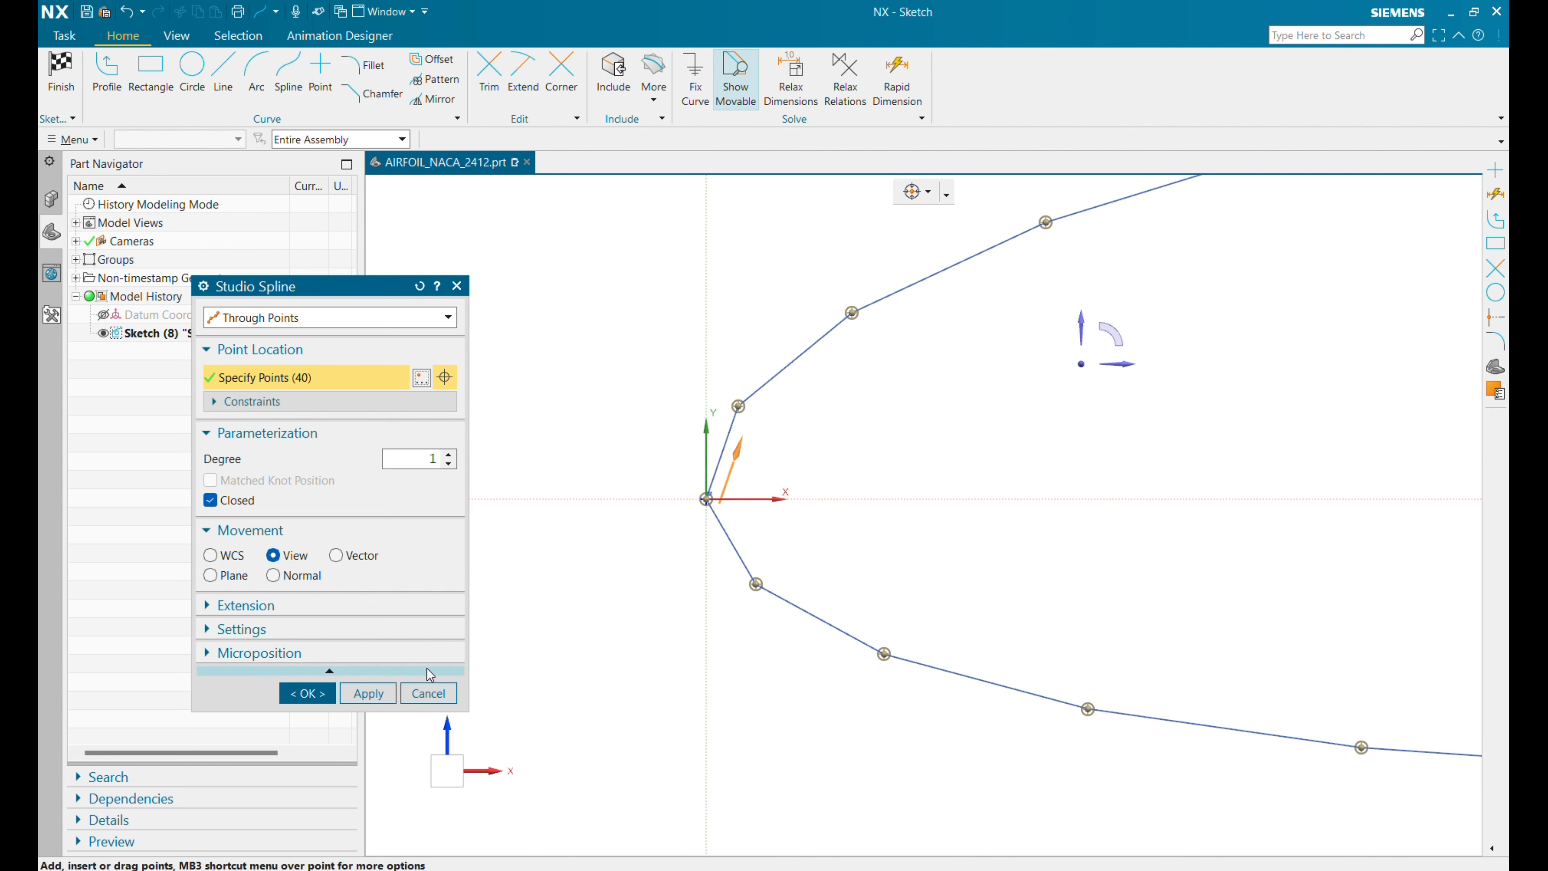
pyautogui.click(306, 693)
# Step: Check the closed airfoil profile from an angled view, finish the sketch and clear the selection
pyautogui.scroll(-6, 604, 634)
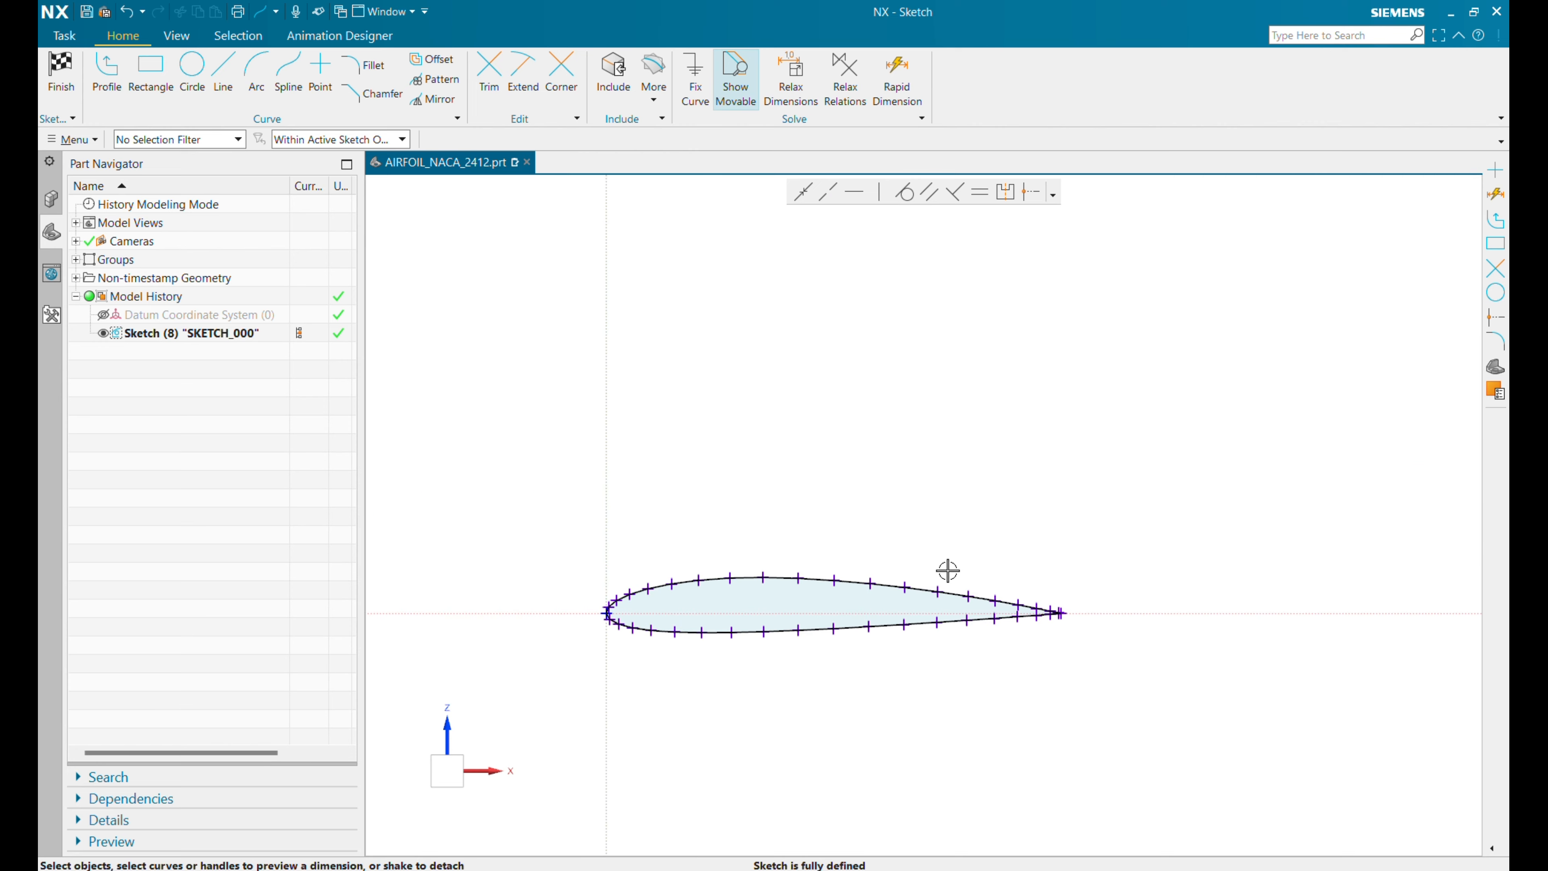
pyautogui.scroll(3, 746, 605)
pyautogui.moveTo(907, 491); pyautogui.dragTo(792, 550, button='middle')
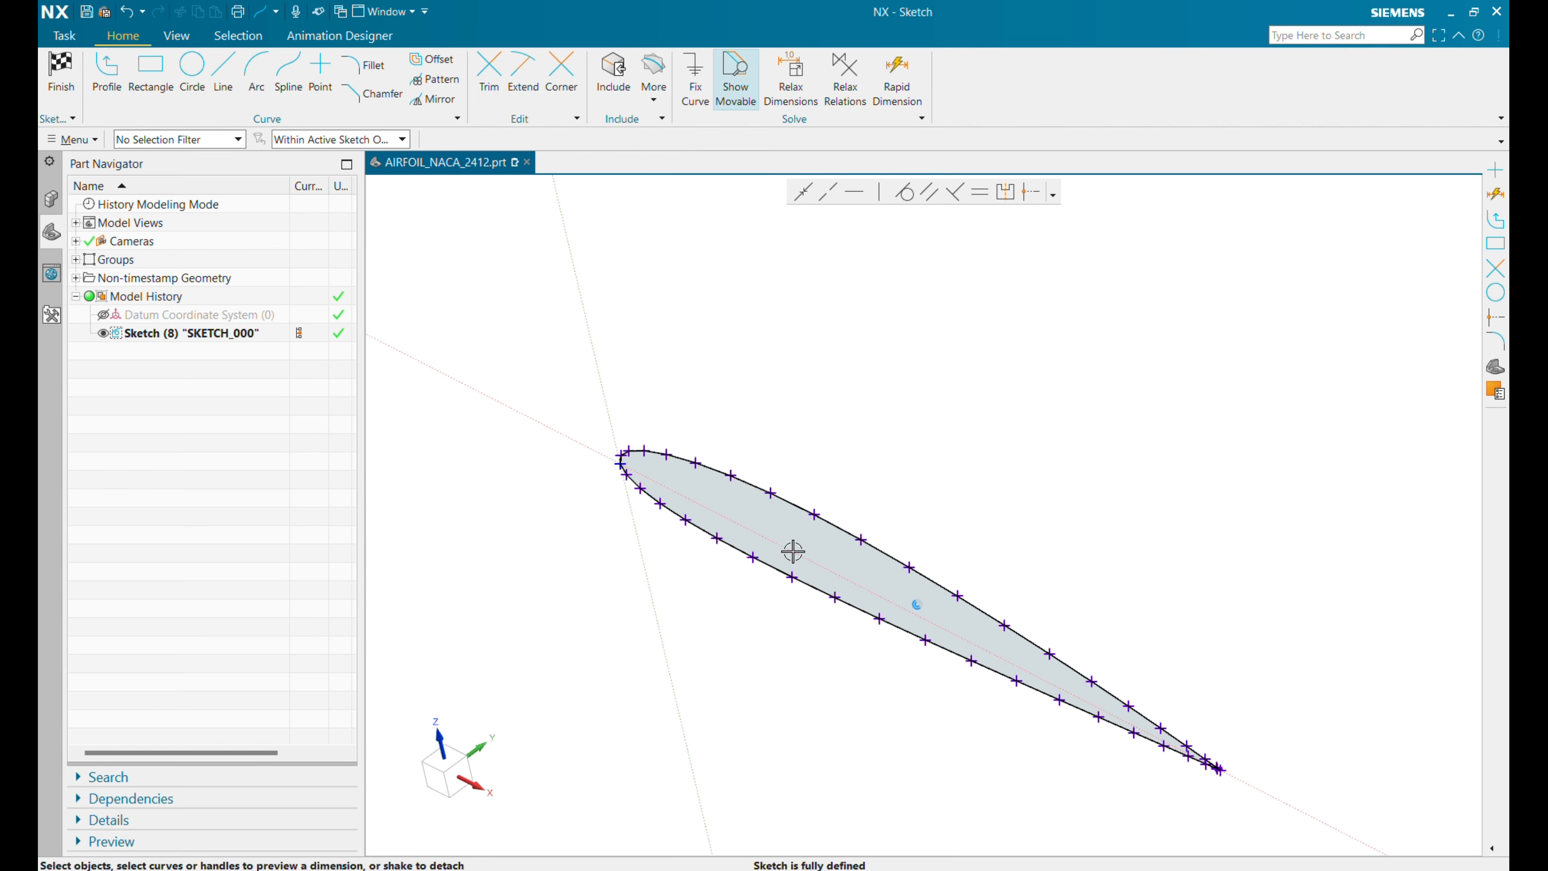
pyautogui.click(44, 88)
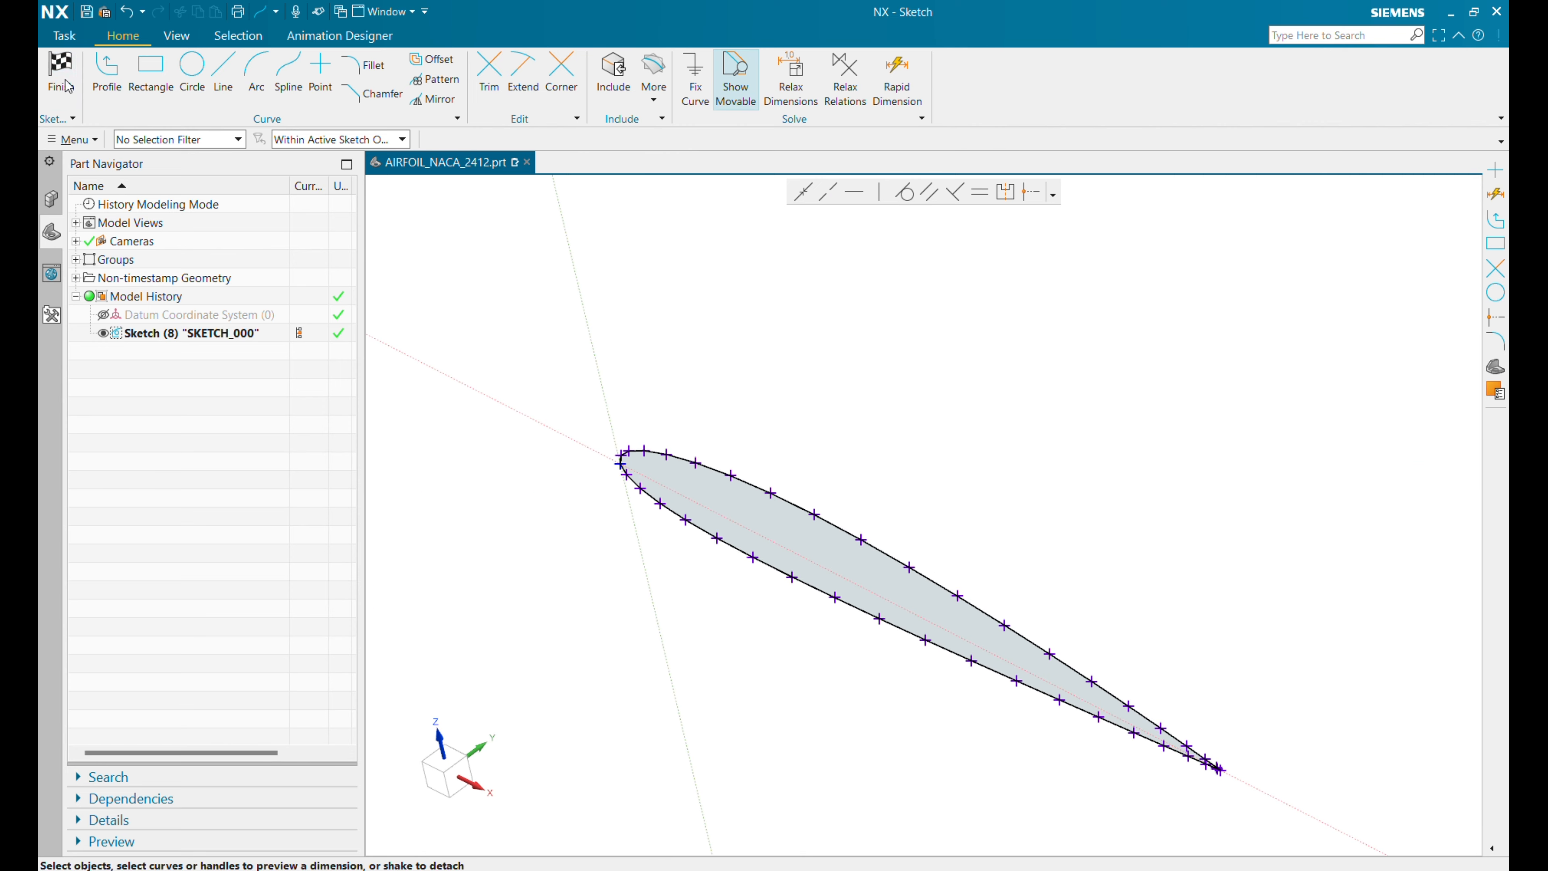
pyautogui.scroll(-4, 622, 520)
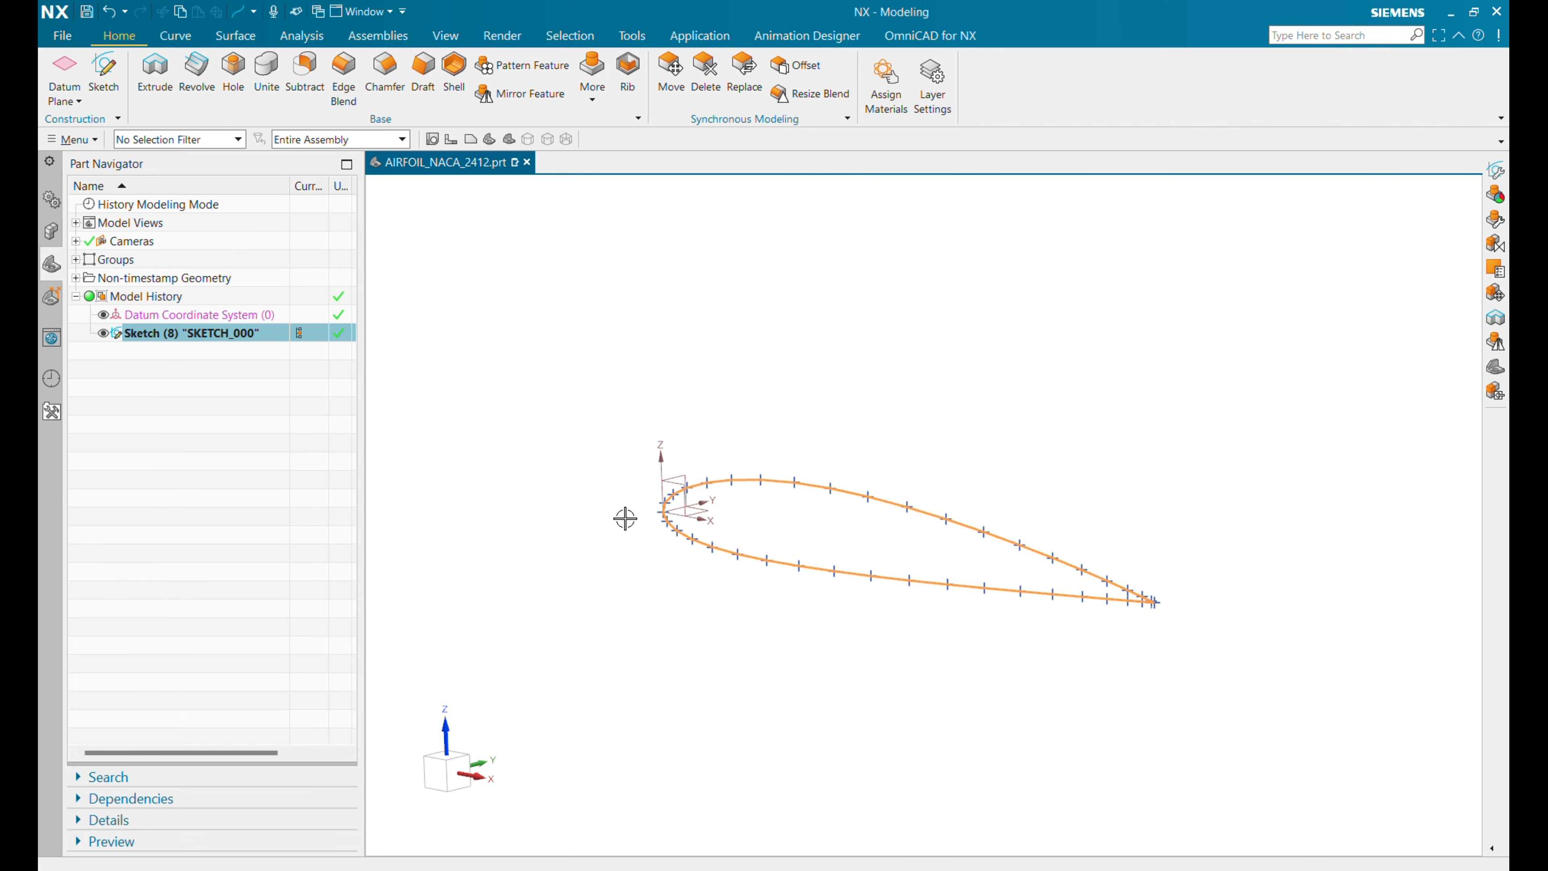
pyautogui.press('Escape')
# Step: Extrude the closed airfoil curve from 0 to 4 mm with the extrusion direction reversed
pyautogui.scroll(-1, 976, 460)
pyautogui.moveTo(949, 507)
pyautogui.mouseDown(button='middle')
pyautogui.moveTo(991, 511)
pyautogui.moveTo(946, 460)
pyautogui.moveTo(961, 455)
pyautogui.mouseUp(button='middle')
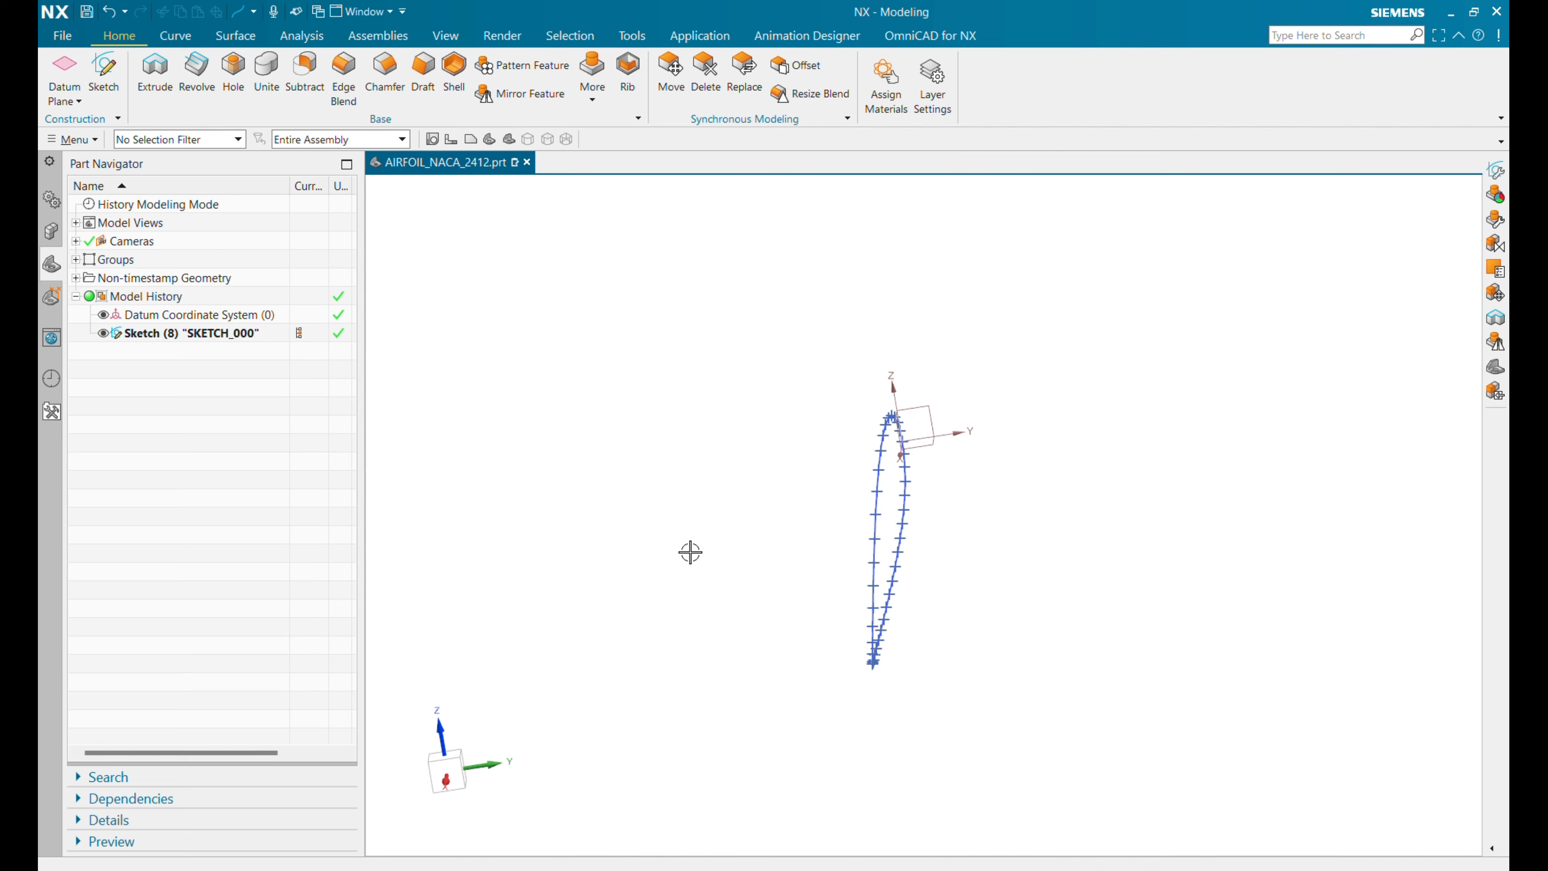
pyautogui.moveTo(690, 552); pyautogui.dragTo(986, 458, button='middle')
pyautogui.click(155, 73)
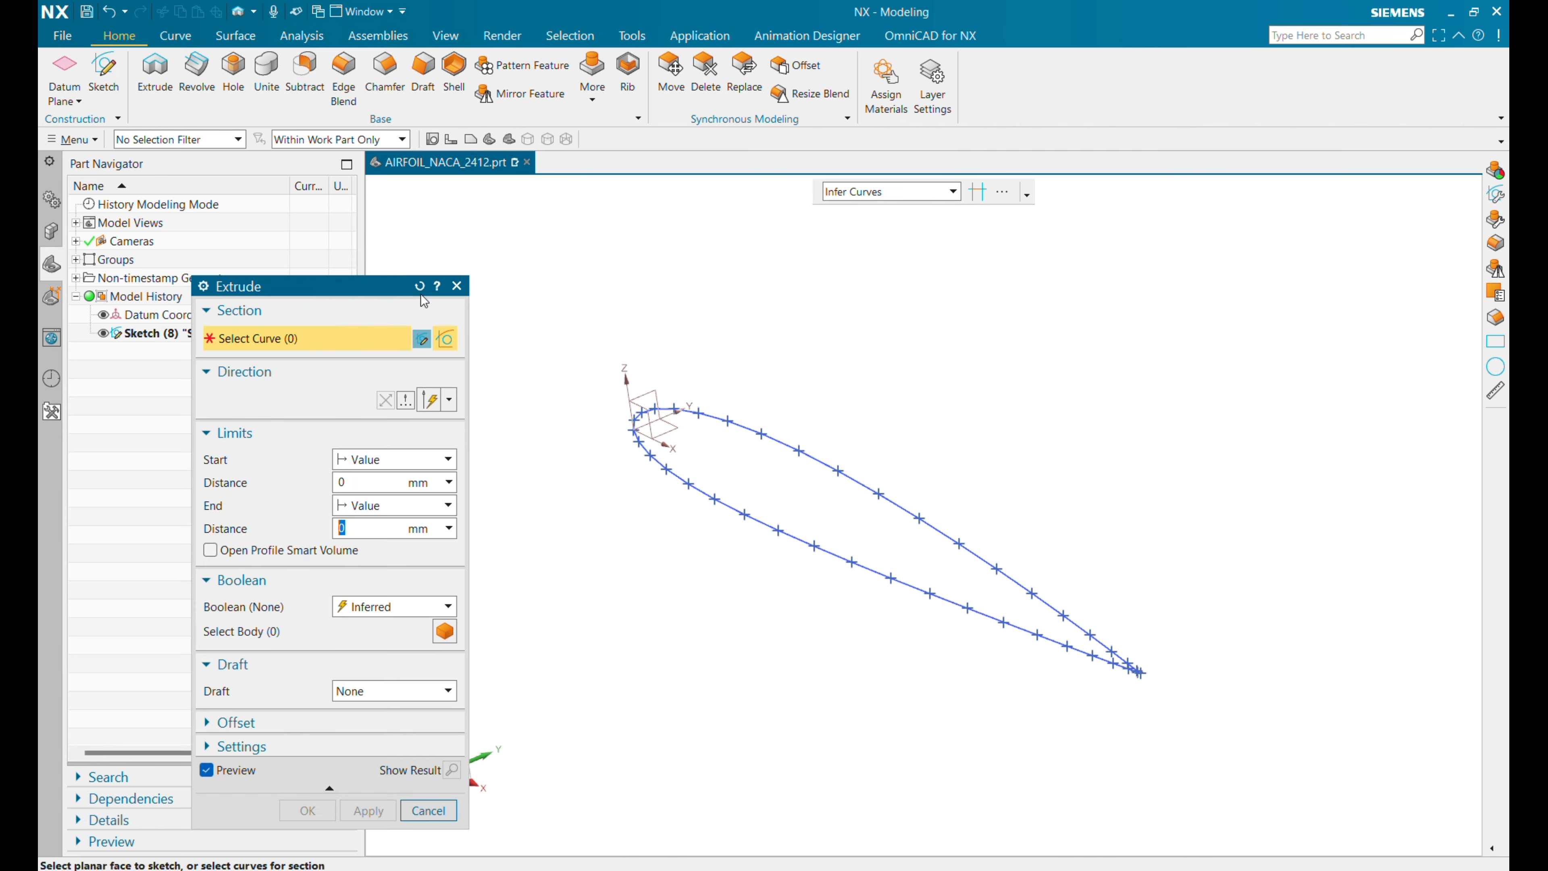
pyautogui.click(701, 415)
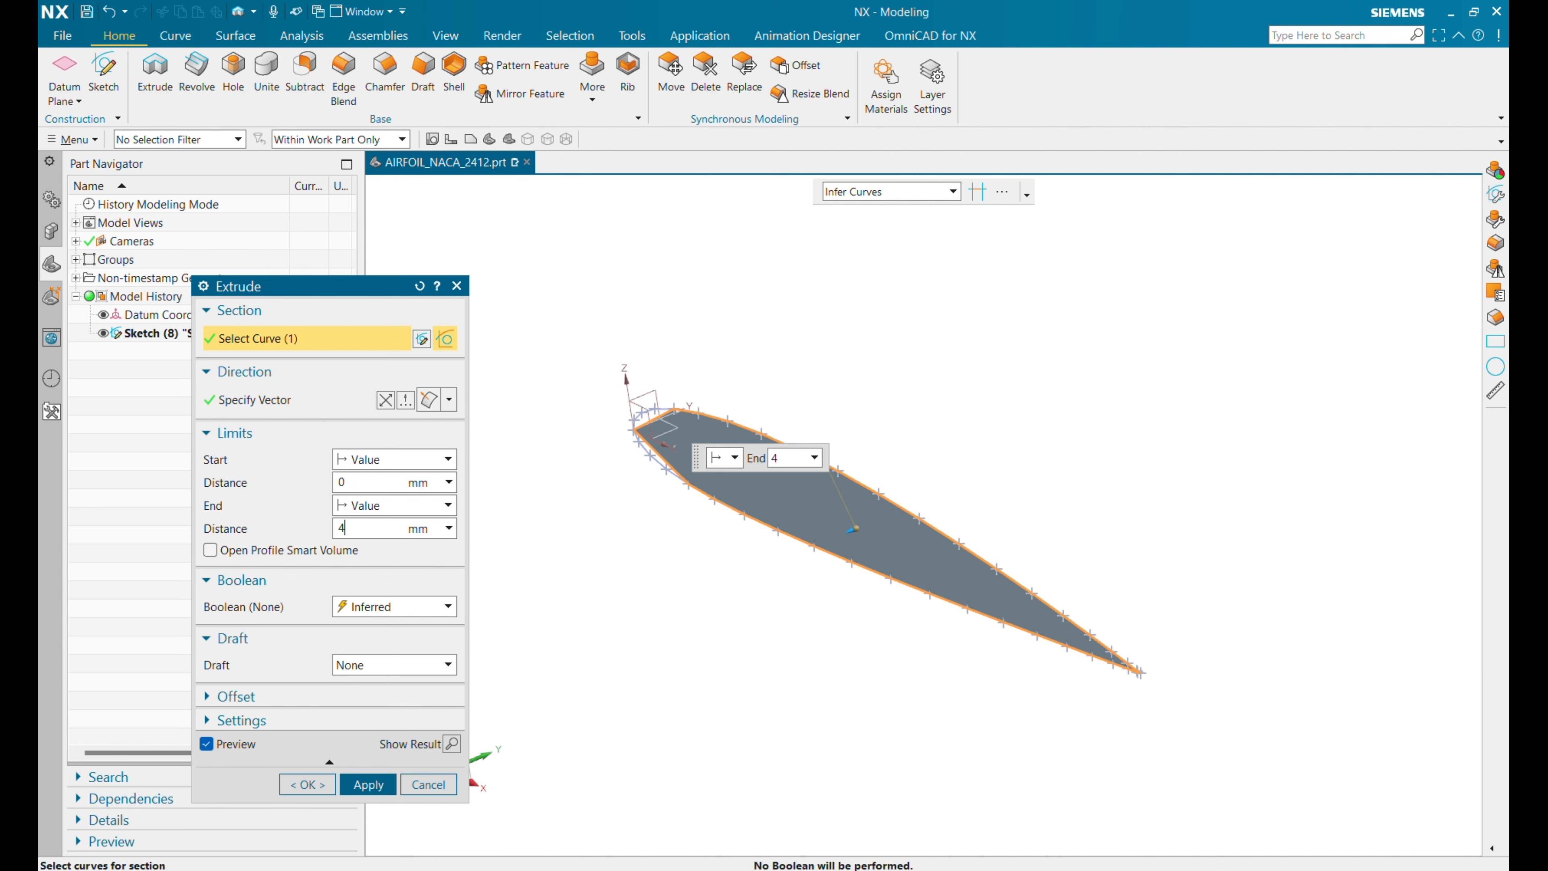
pyautogui.click(379, 481)
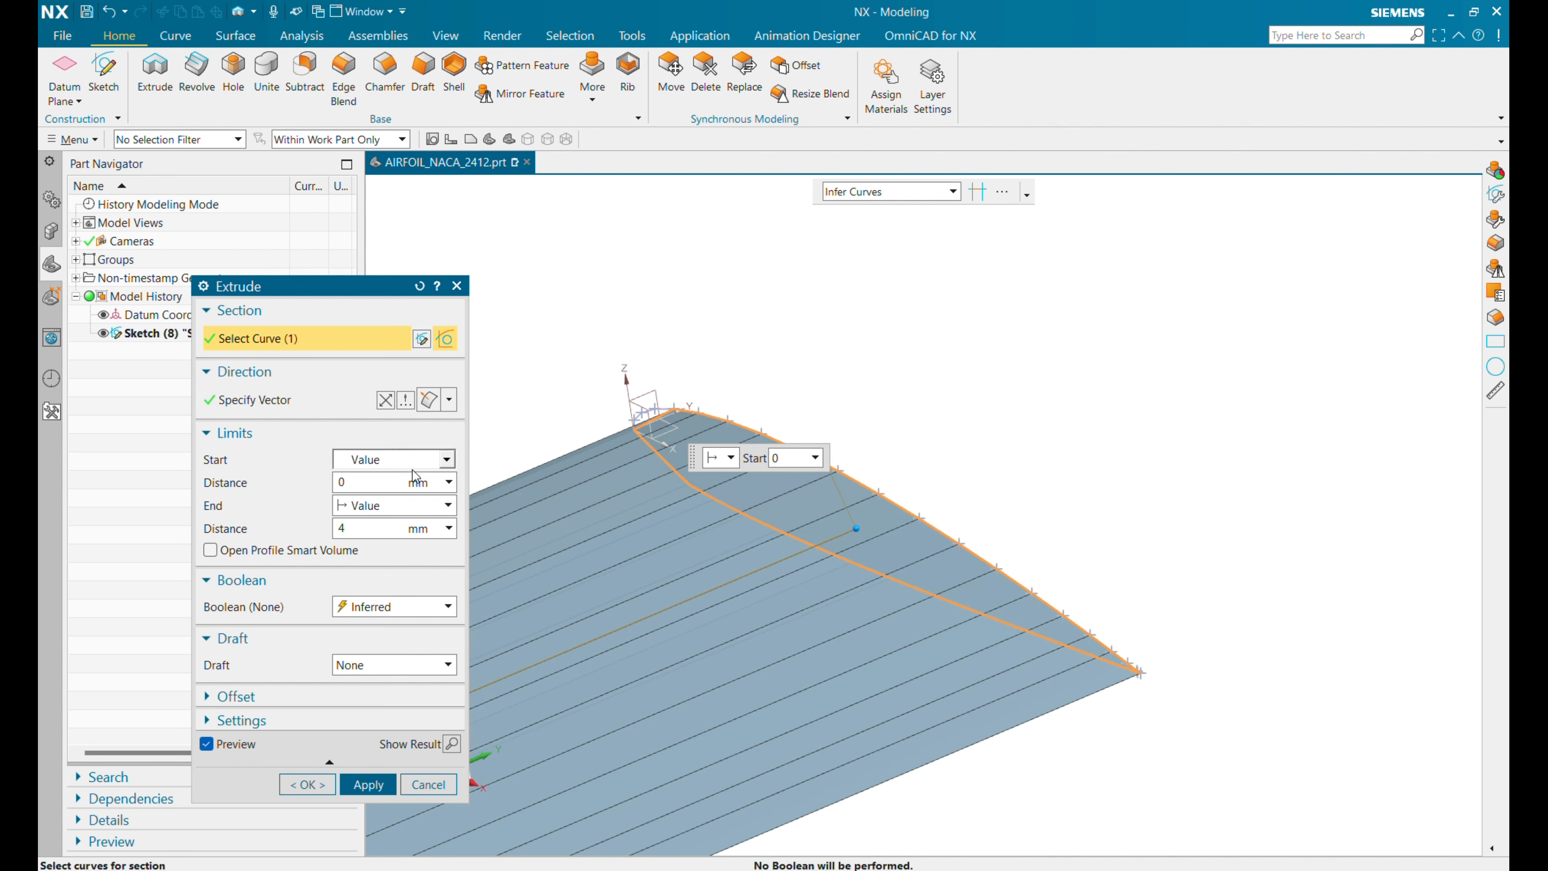
pyautogui.click(386, 401)
pyautogui.scroll(-2, 630, 660)
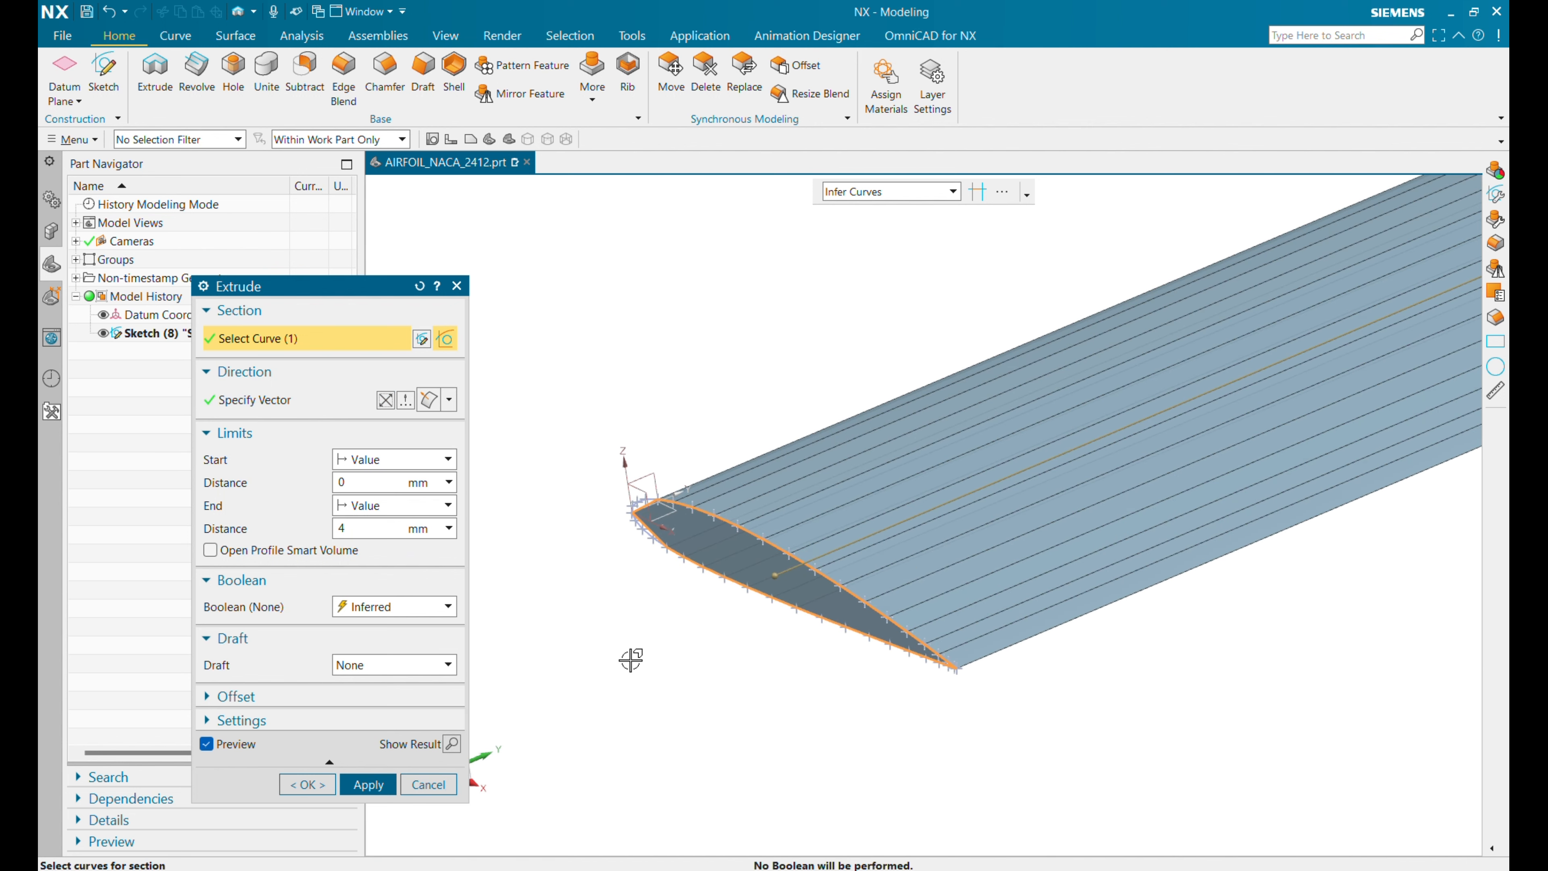
pyautogui.scroll(-3, 730, 637)
pyautogui.scroll(1, 732, 639)
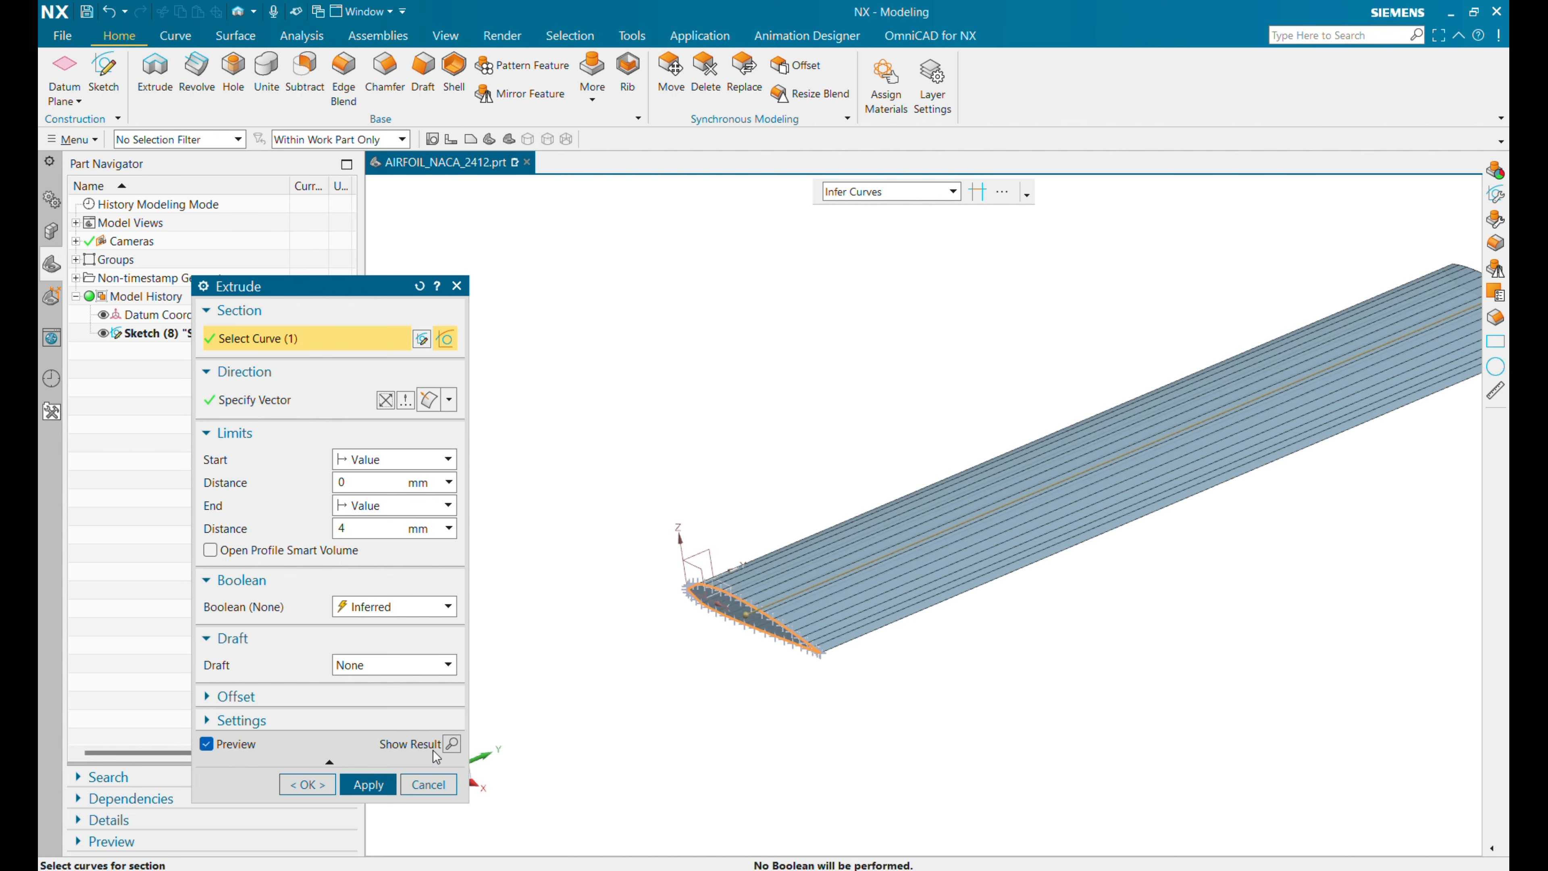
pyautogui.click(307, 784)
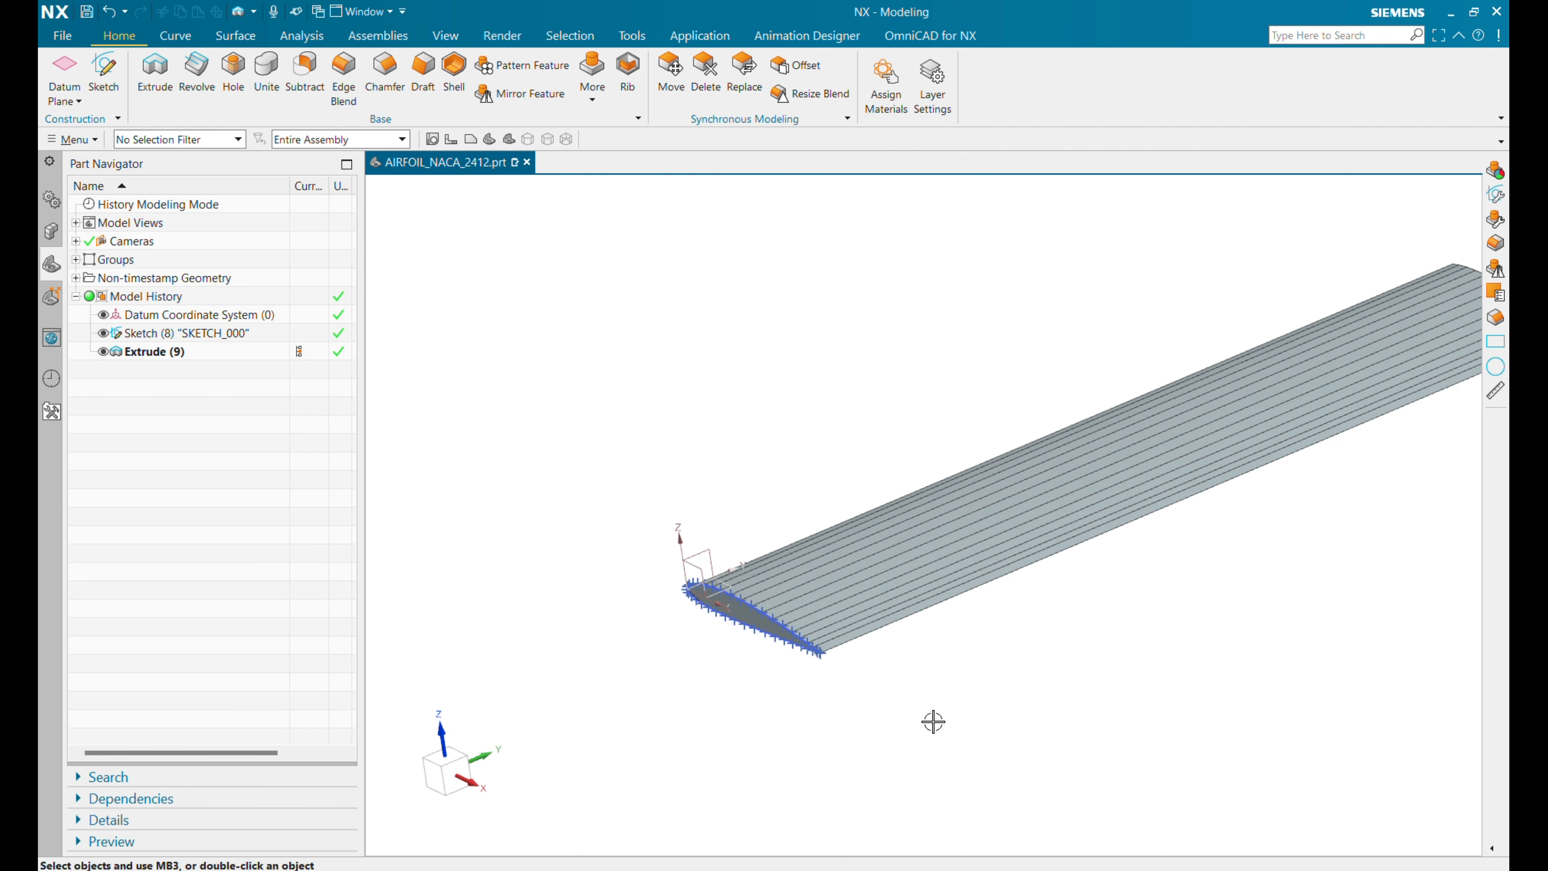
# Step: Examine the extruded wing body from several angles along its span and at the airfoil end face
pyautogui.moveTo(933, 719); pyautogui.dragTo(646, 643, button='middle')
pyautogui.scroll(4, 681, 494)
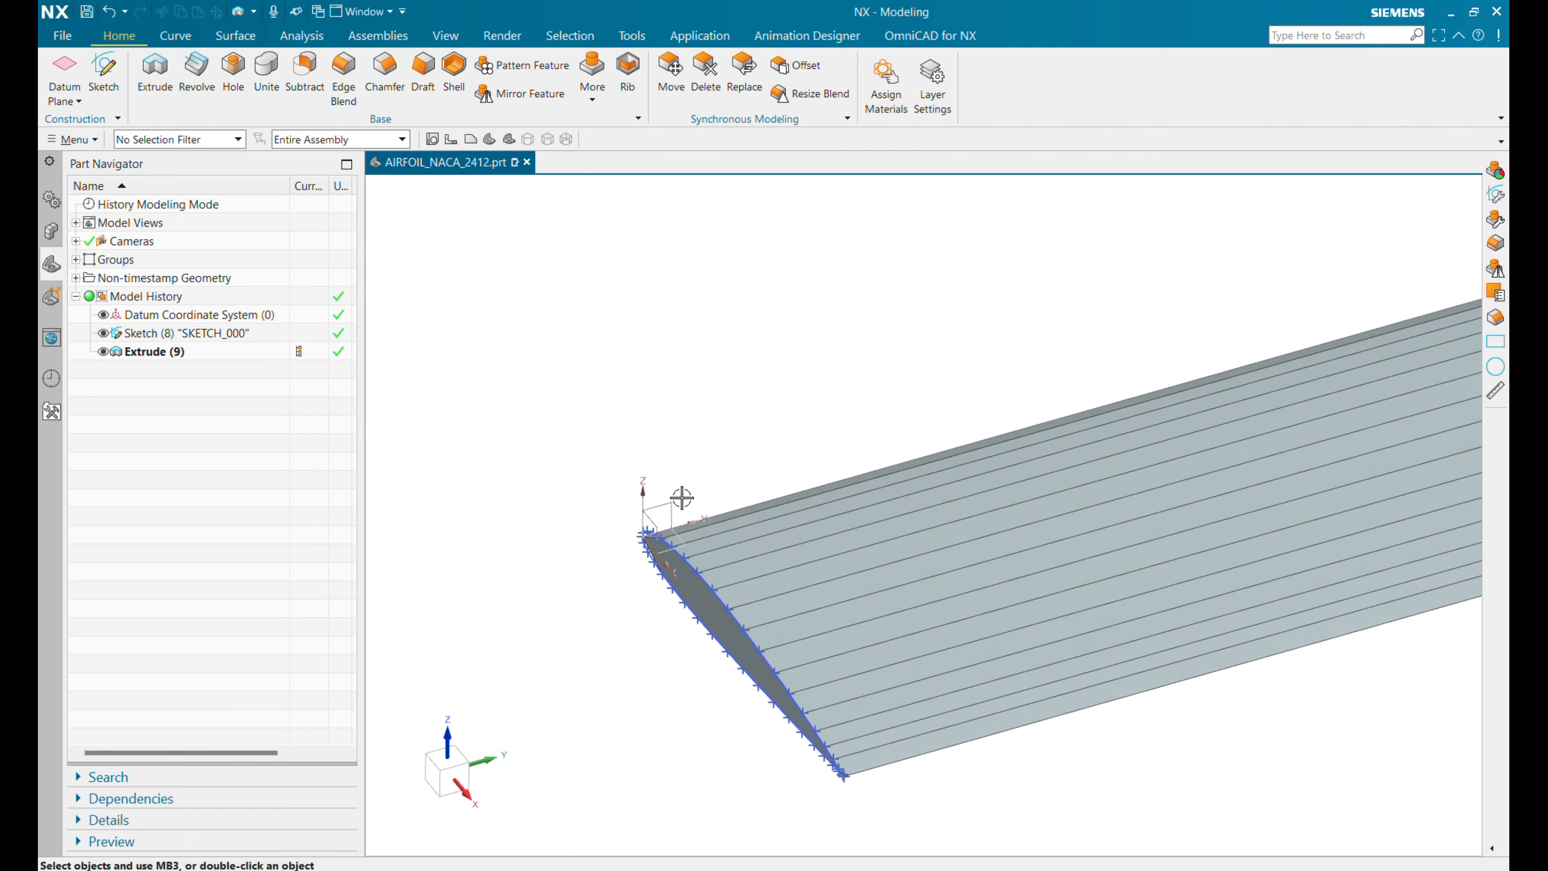
pyautogui.moveTo(680, 498); pyautogui.dragTo(574, 628, button='middle')
pyautogui.scroll(-3, 573, 593)
pyautogui.moveTo(1348, 622); pyautogui.dragTo(1305, 699, button='middle')
pyautogui.moveTo(821, 651); pyautogui.dragTo(975, 659, button='middle')
pyautogui.scroll(-3, 589, 681)
pyautogui.scroll(6, 858, 706)
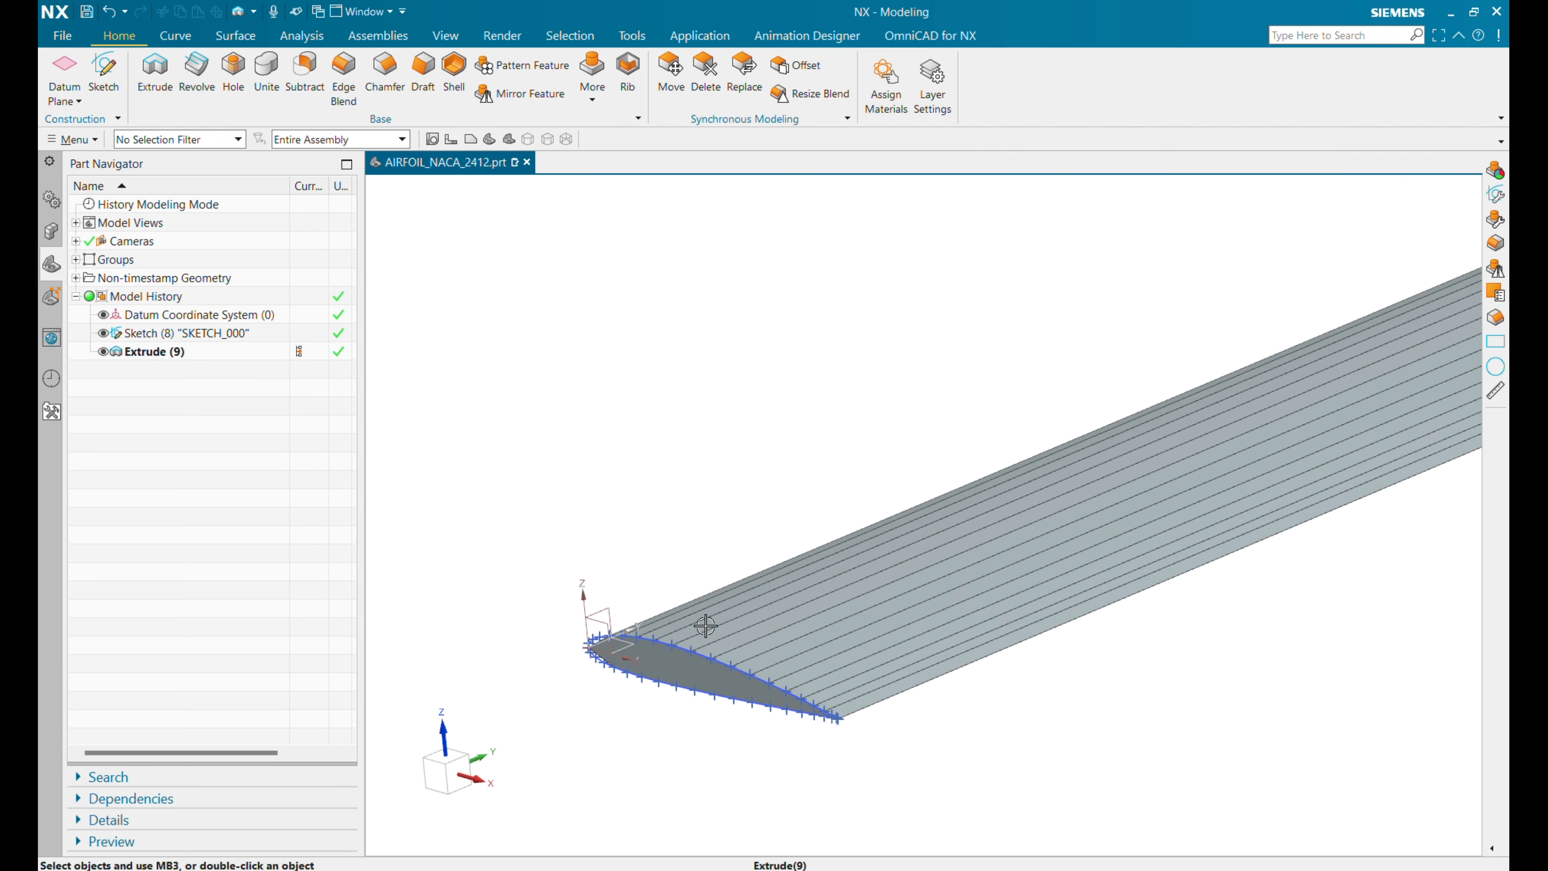
pyautogui.scroll(-2, 661, 583)
pyautogui.moveTo(663, 581)
pyautogui.mouseDown(button='middle')
pyautogui.moveTo(680, 569)
pyautogui.moveTo(666, 520)
pyautogui.moveTo(680, 578)
pyautogui.mouseUp(button='middle')
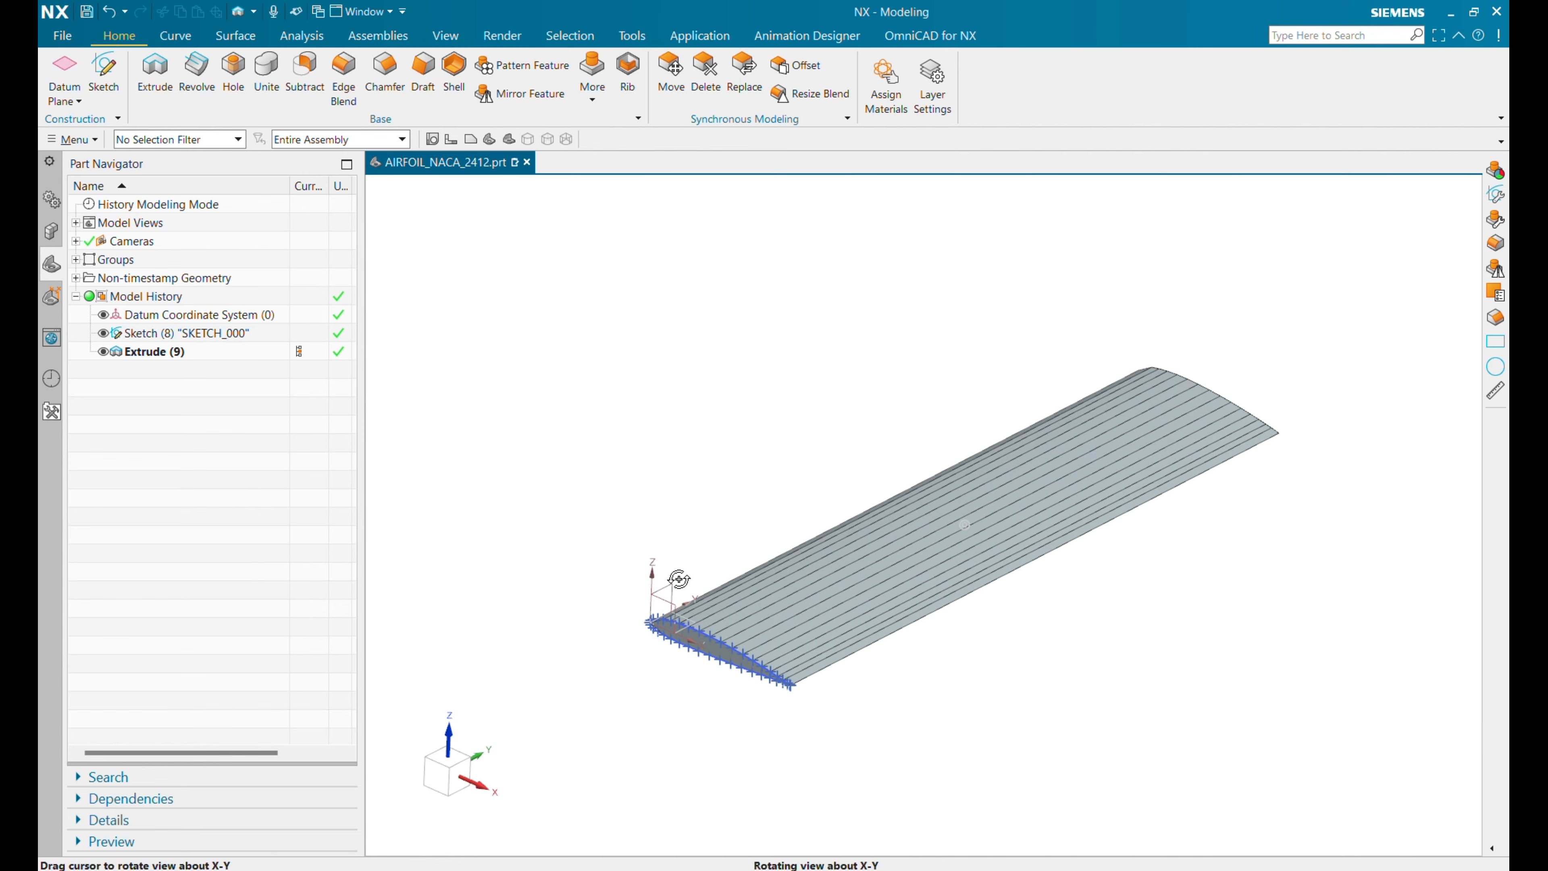
# Step: Compare the solid's leading edge with the sketched airfoil curve and its points at the nose, close up and from the side
pyautogui.scroll(10, 667, 677)
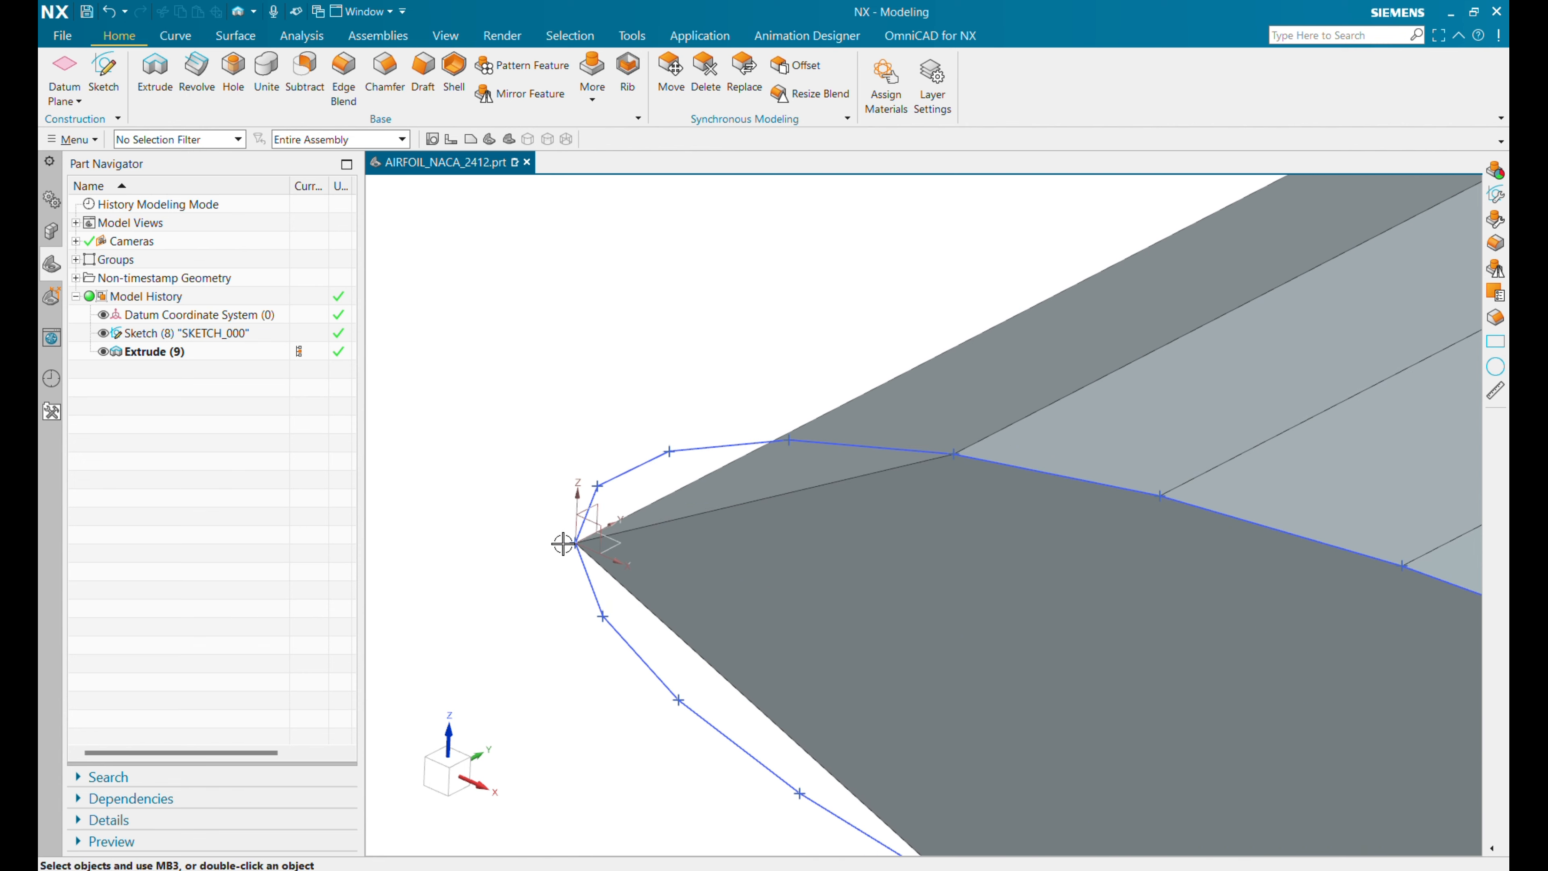
pyautogui.scroll(-10, 570, 543)
pyautogui.moveTo(577, 552); pyautogui.dragTo(600, 605, button='middle')
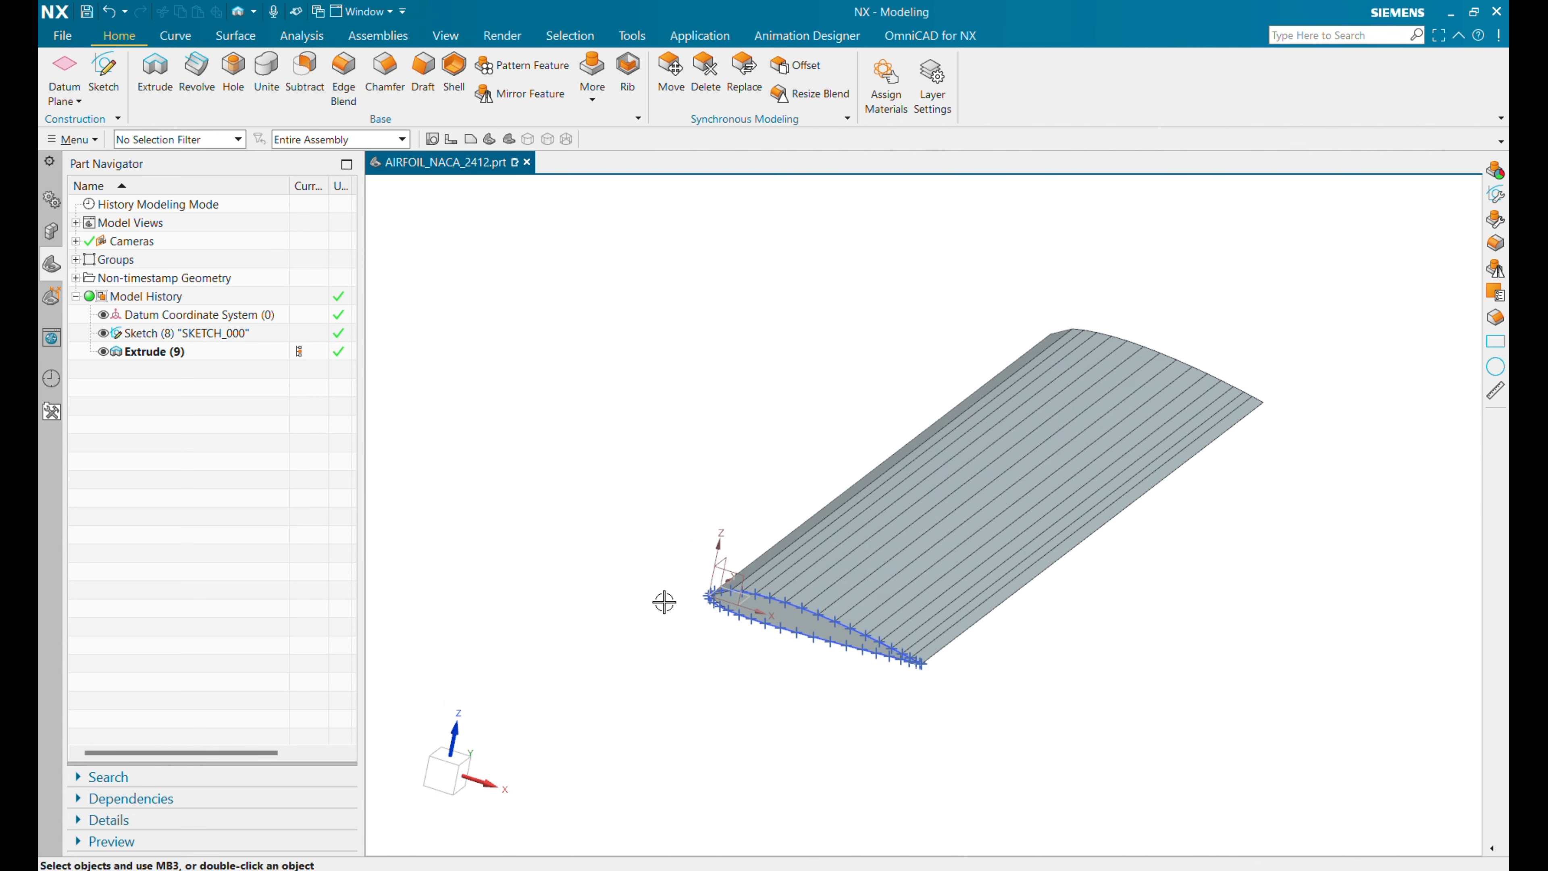
pyautogui.moveTo(701, 621)
pyautogui.mouseDown(button='middle')
pyautogui.moveTo(707, 576)
pyautogui.moveTo(723, 589)
pyautogui.moveTo(708, 605)
pyautogui.mouseUp(button='middle')
pyautogui.scroll(5, 736, 525)
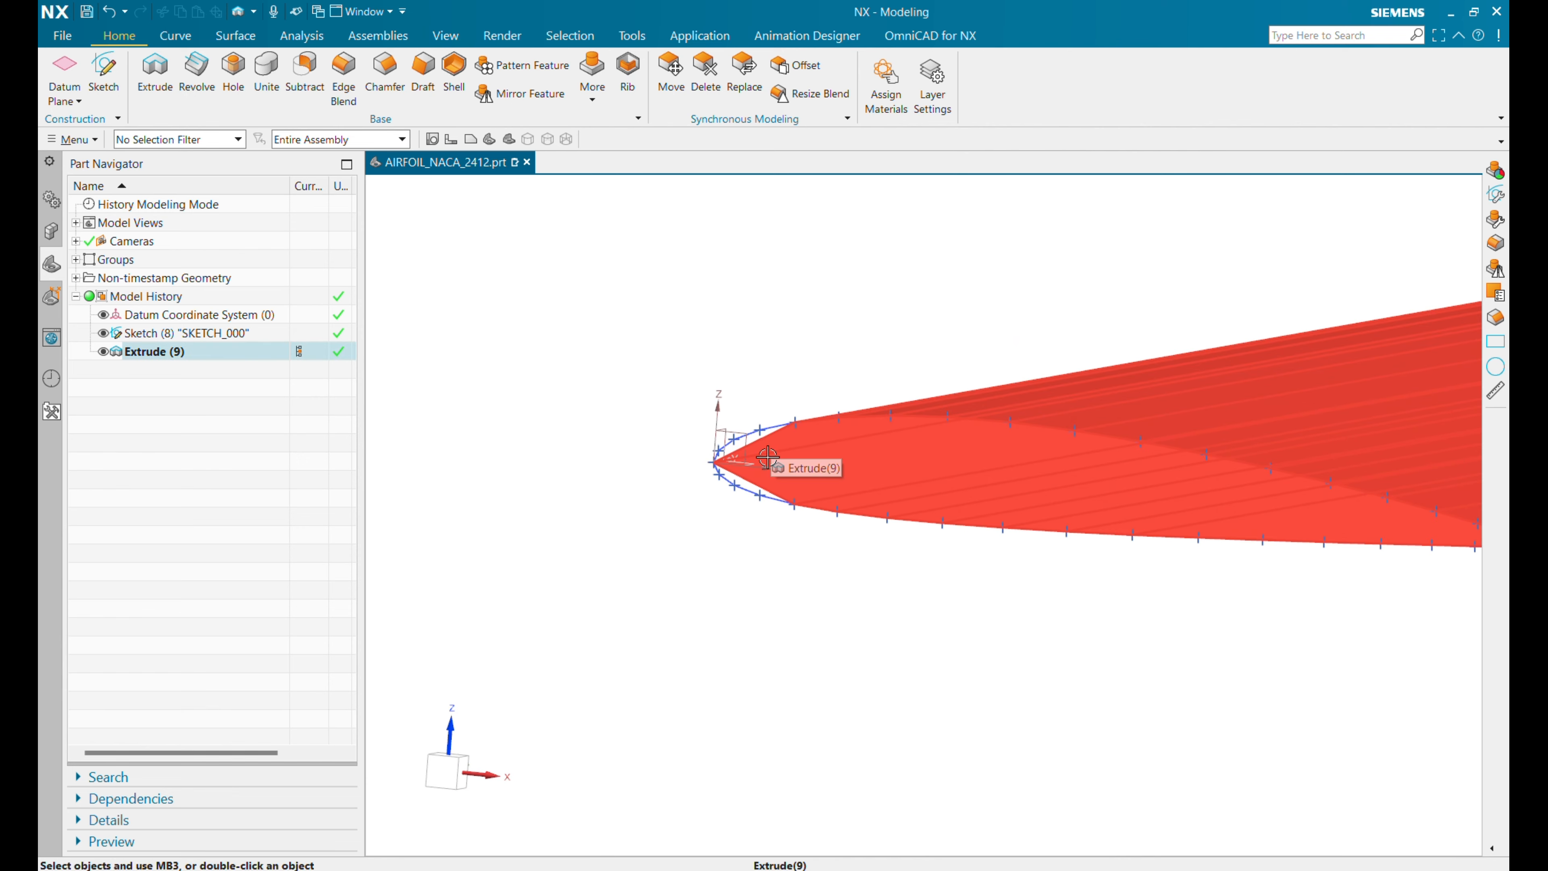
pyautogui.moveTo(653, 591); pyautogui.dragTo(718, 632, button='middle')
pyautogui.scroll(-5, 836, 529)
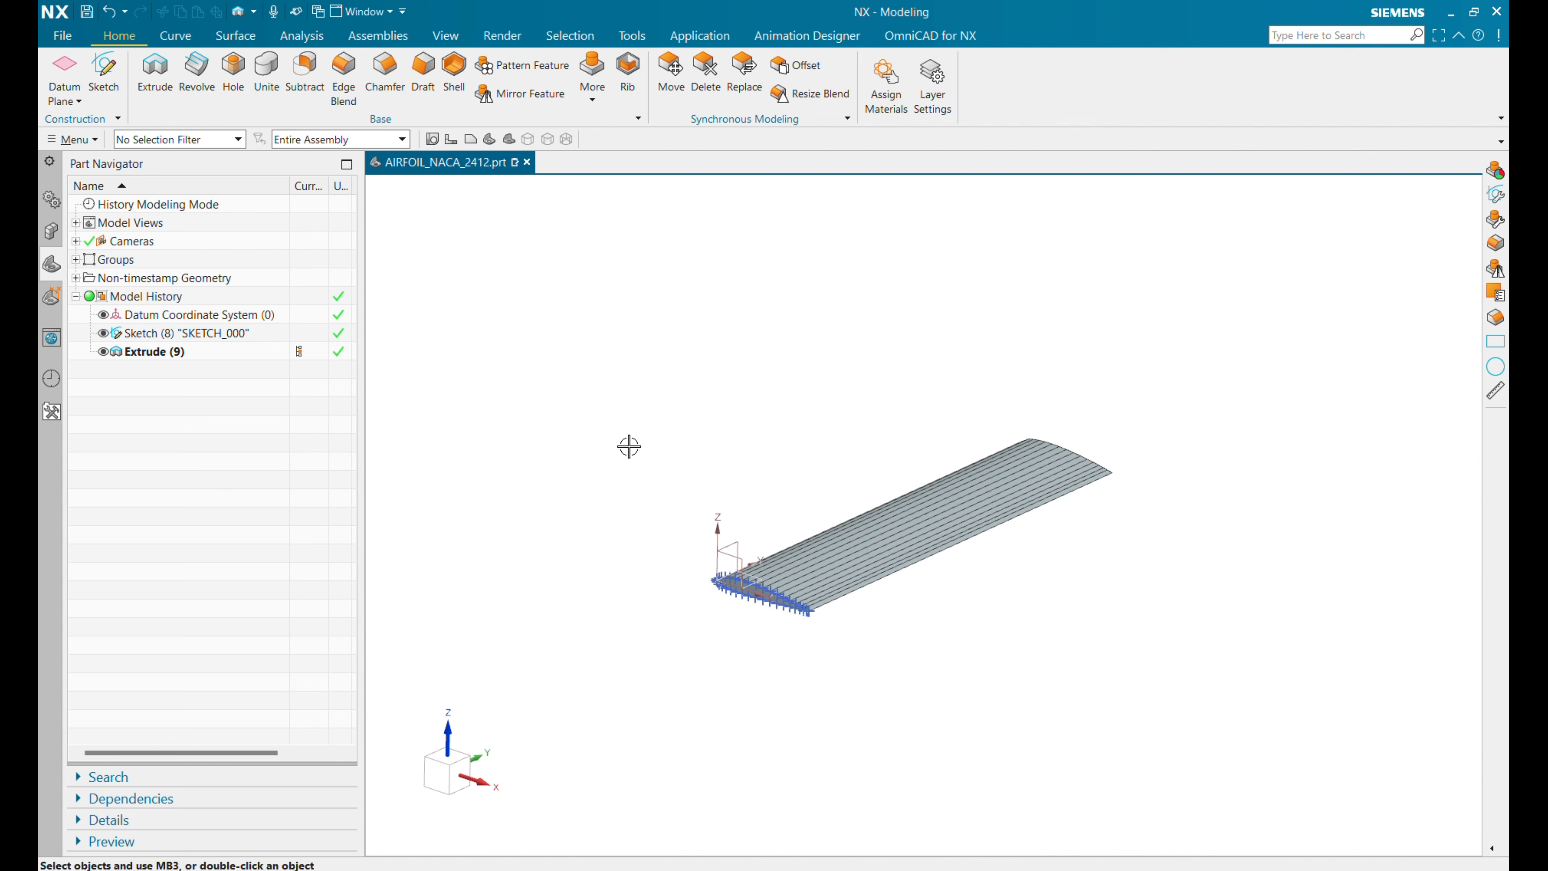
pyautogui.scroll(2, 751, 596)
pyautogui.scroll(-3, 780, 549)
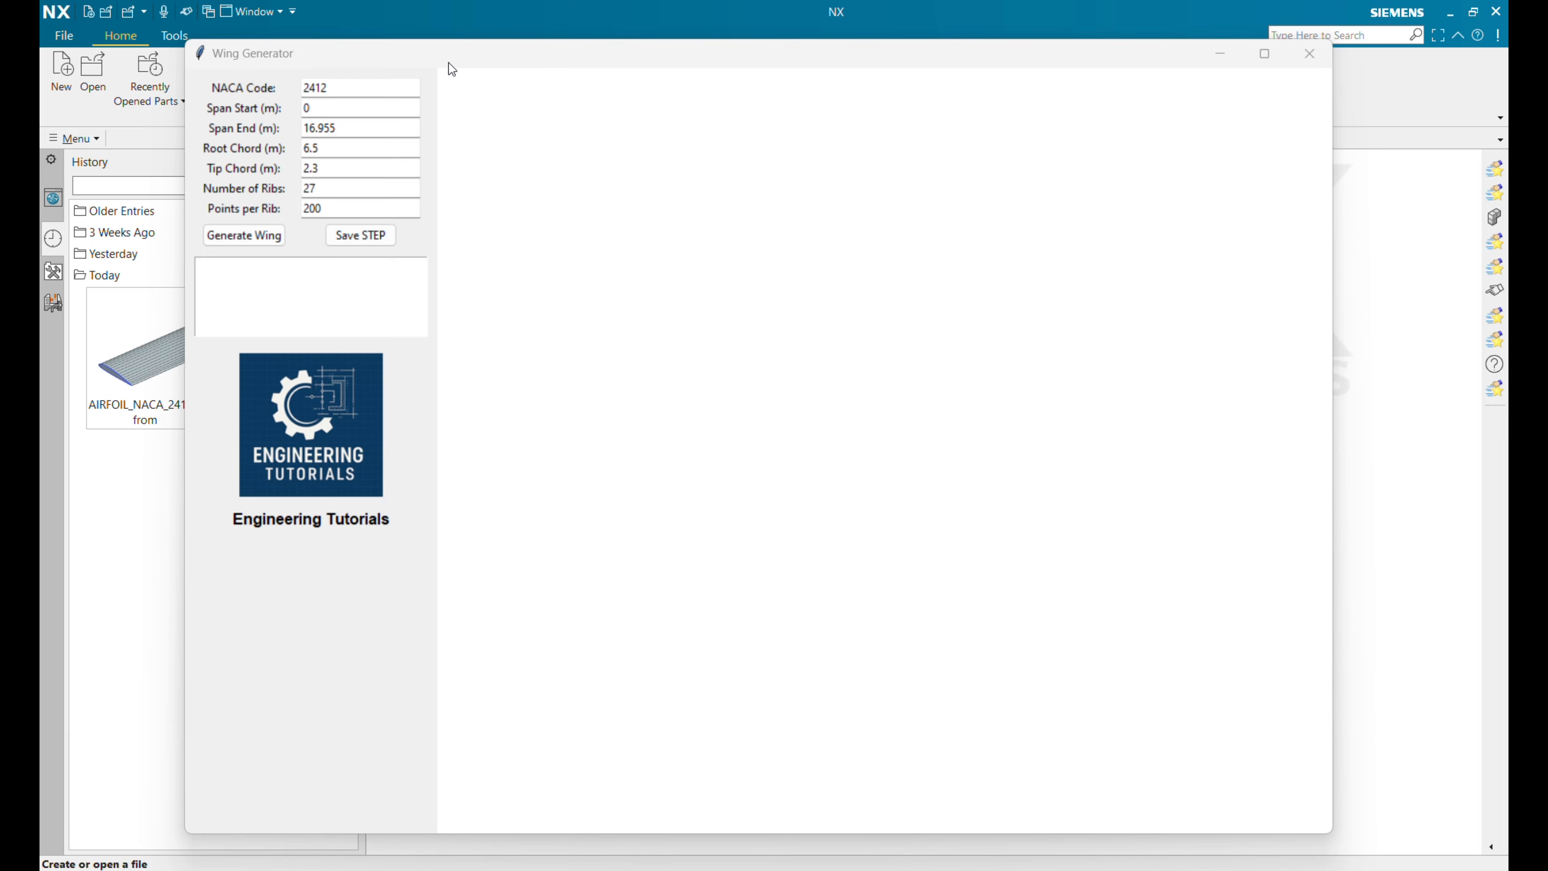
# Step: Reposition the Wing Generator window and open its NACA Code value for editing
pyautogui.moveTo(447, 63)
pyautogui.mouseDown()
pyautogui.moveTo(463, 91)
pyautogui.moveTo(451, 87)
pyautogui.mouseUp()
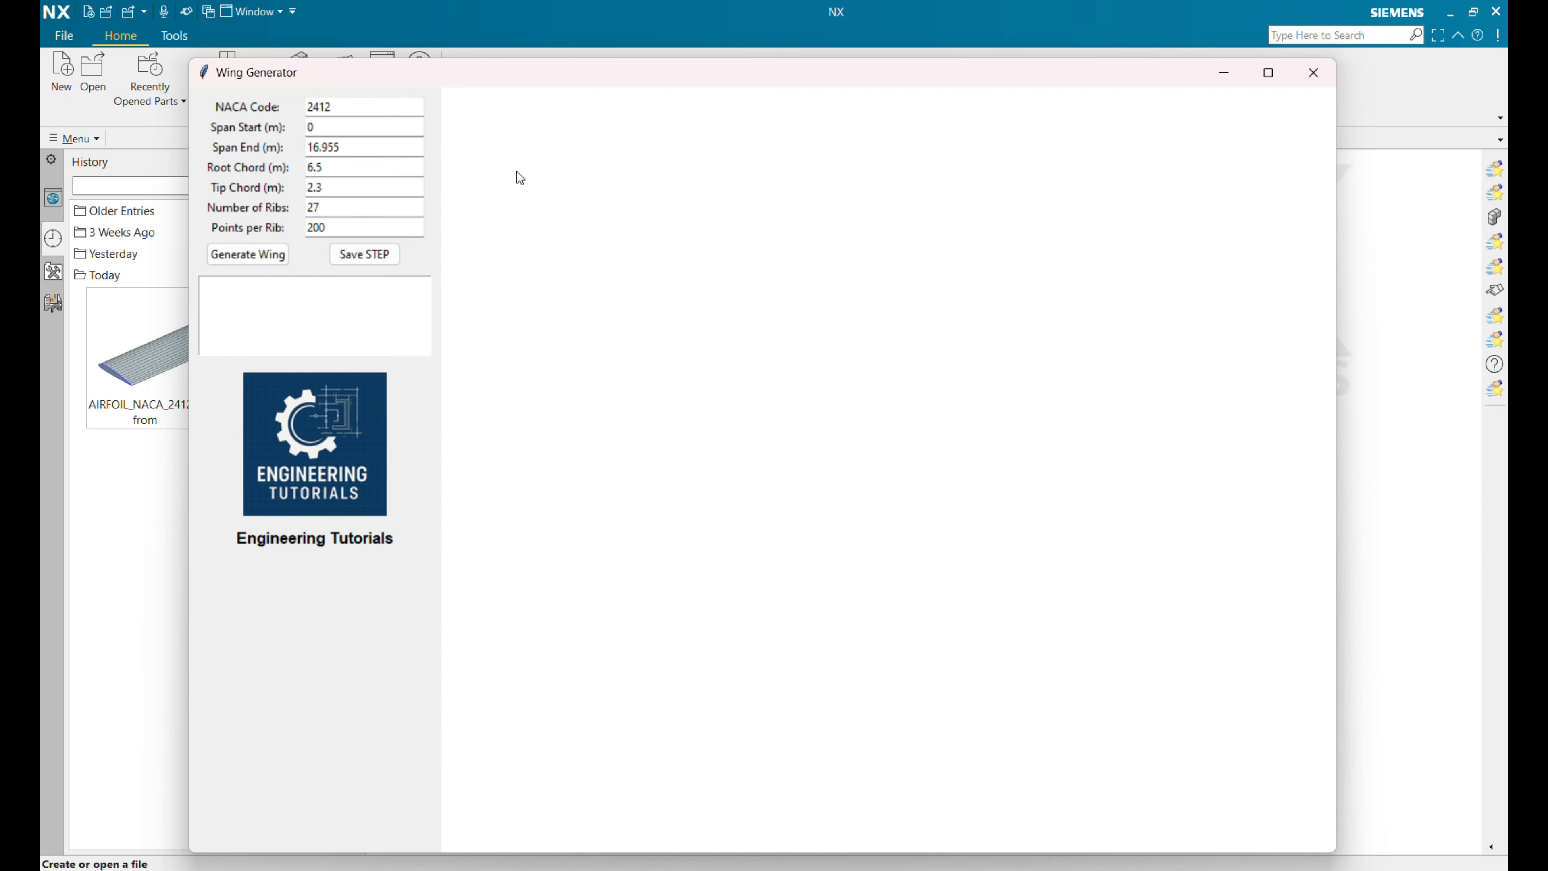
pyautogui.click(384, 107)
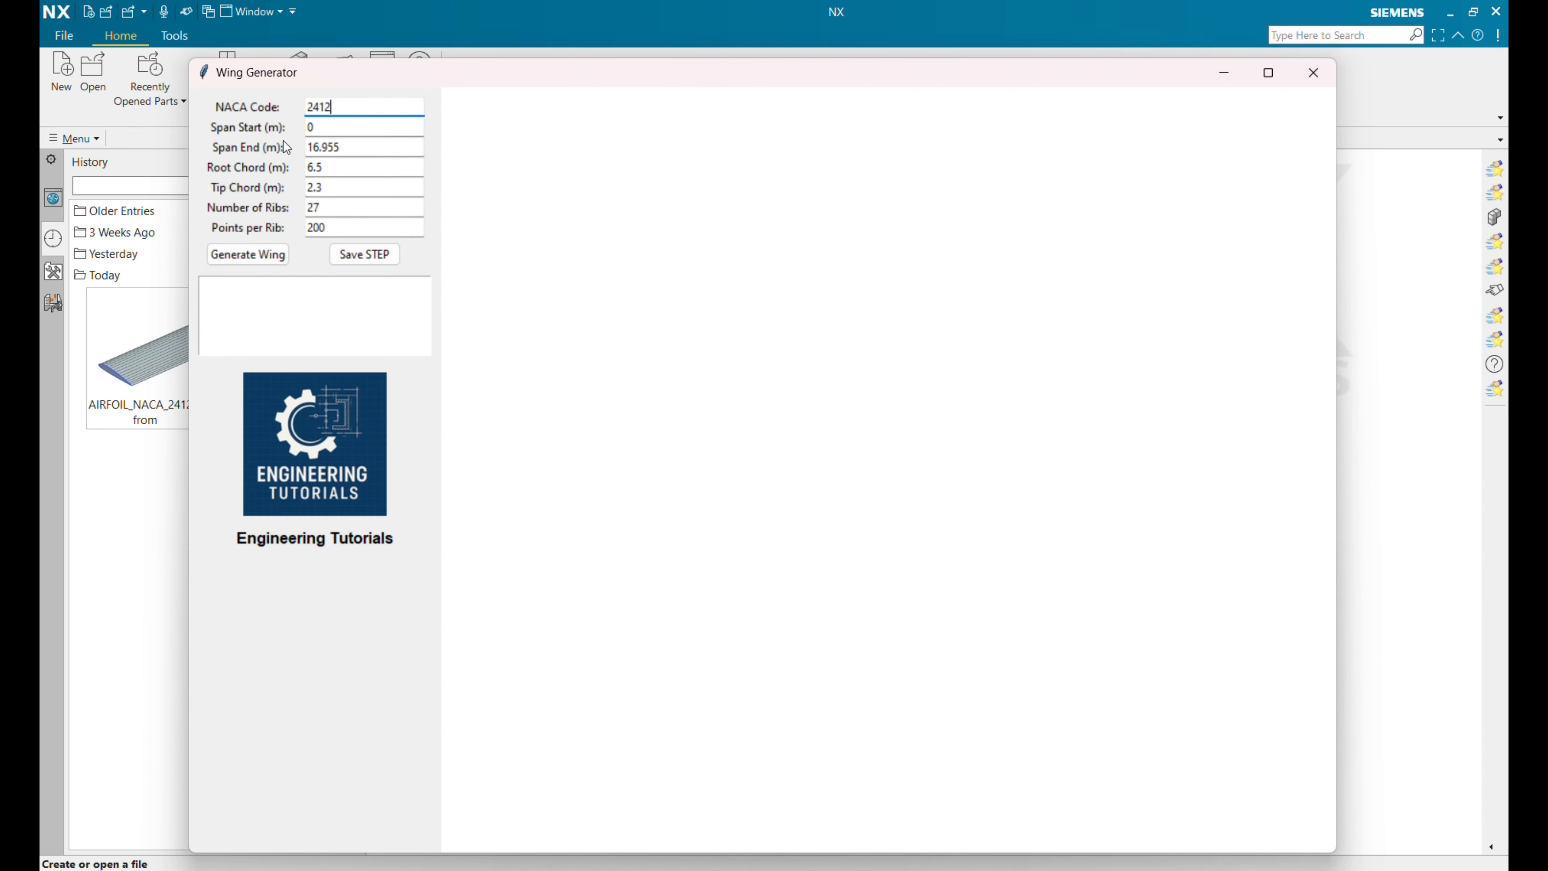
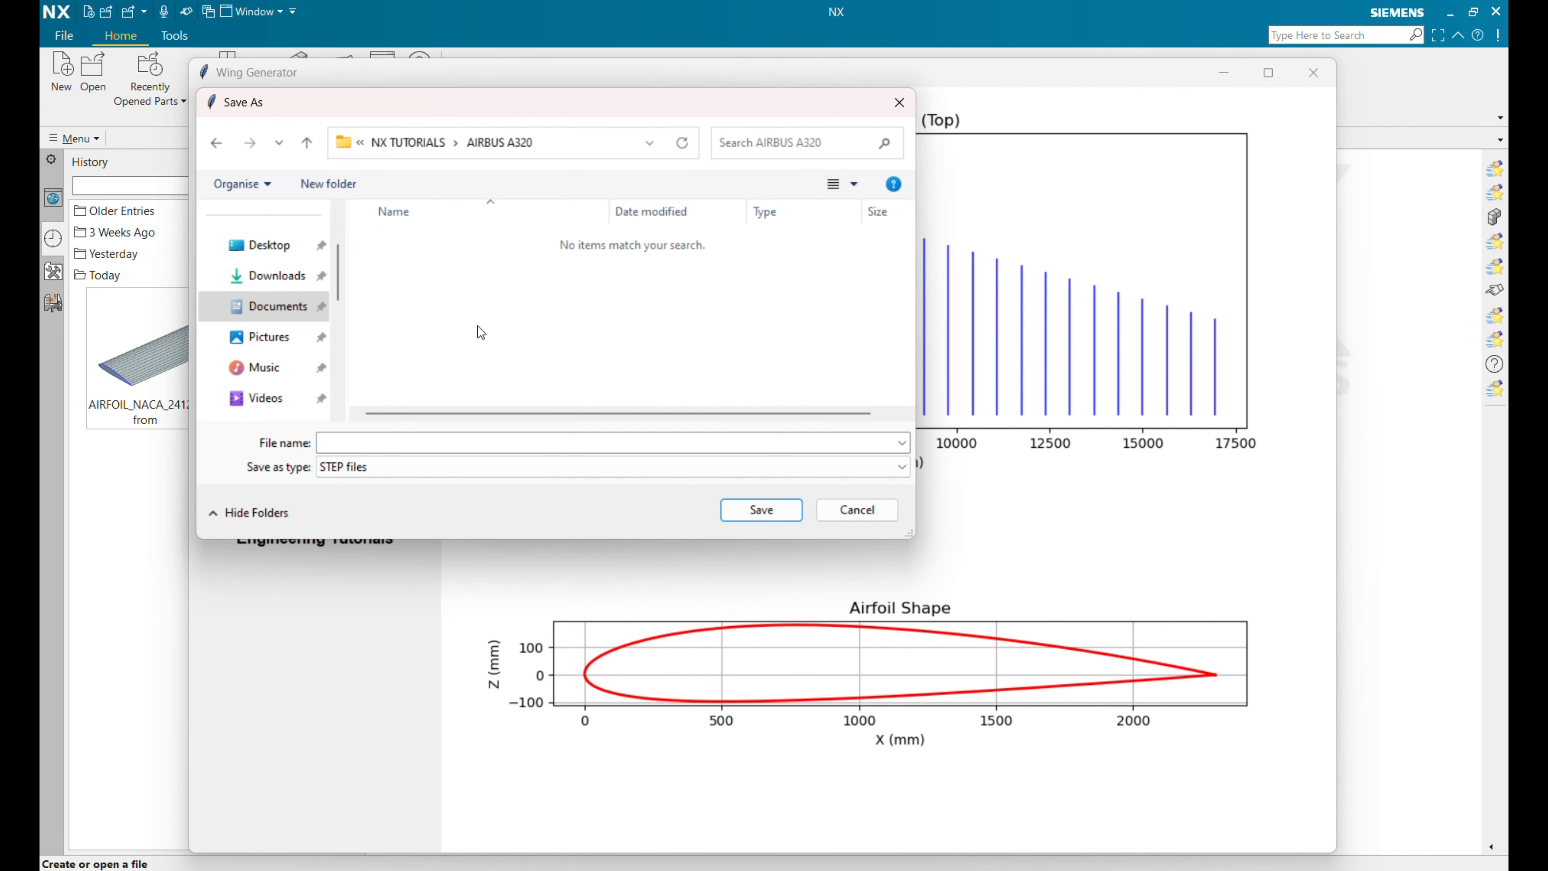
# Step: Save the generated wing as the STEP file AIRBUS_A320 in the AIRBUS A320 folder and close the Wing Generator
pyautogui.click(468, 444)
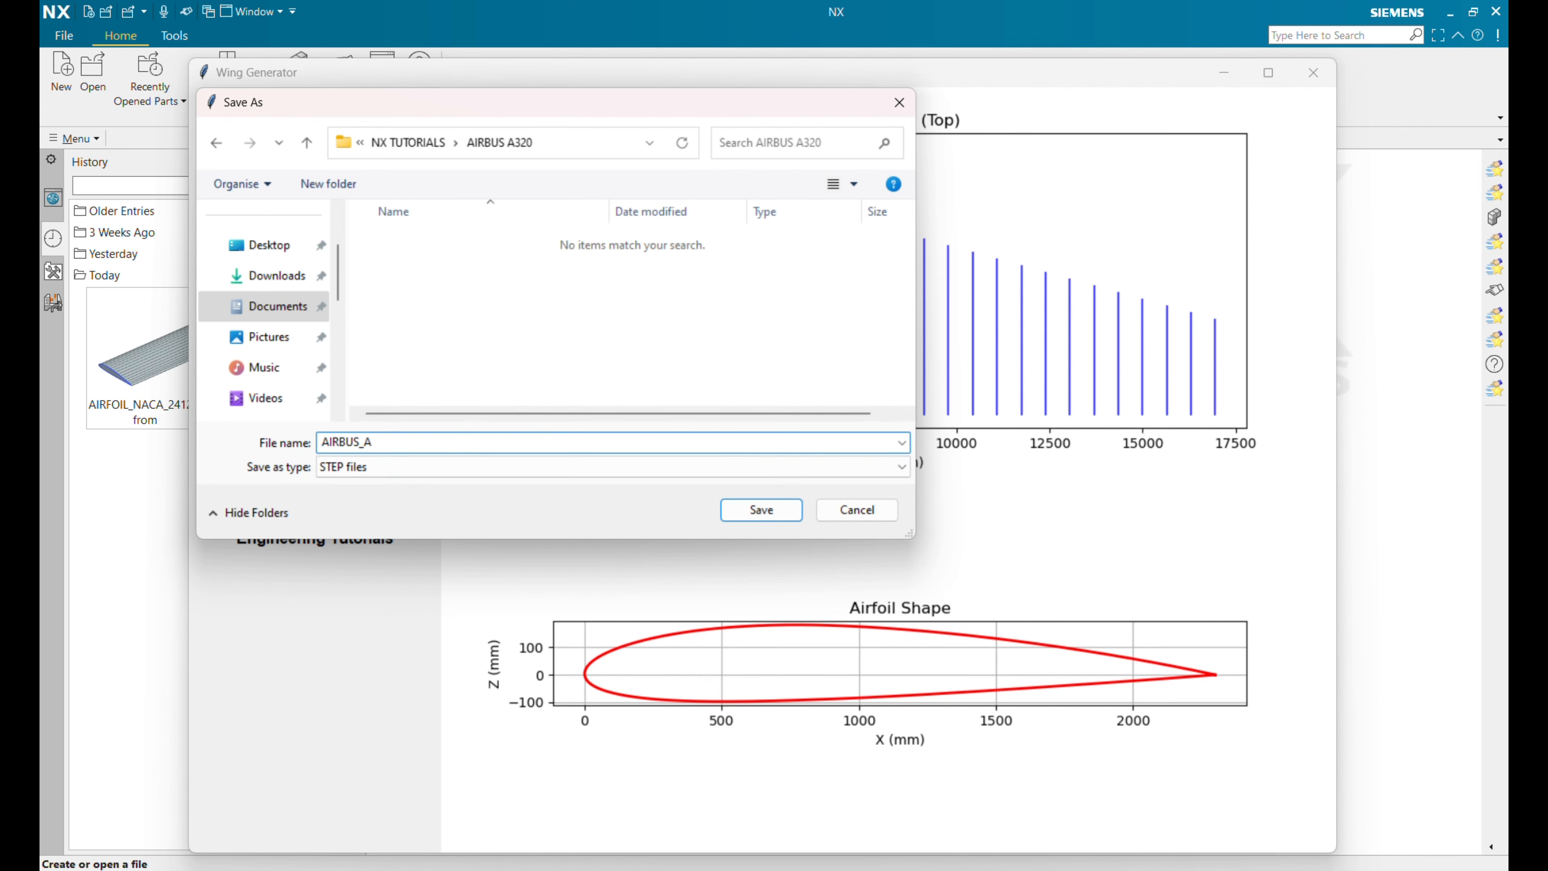
pyautogui.click(741, 505)
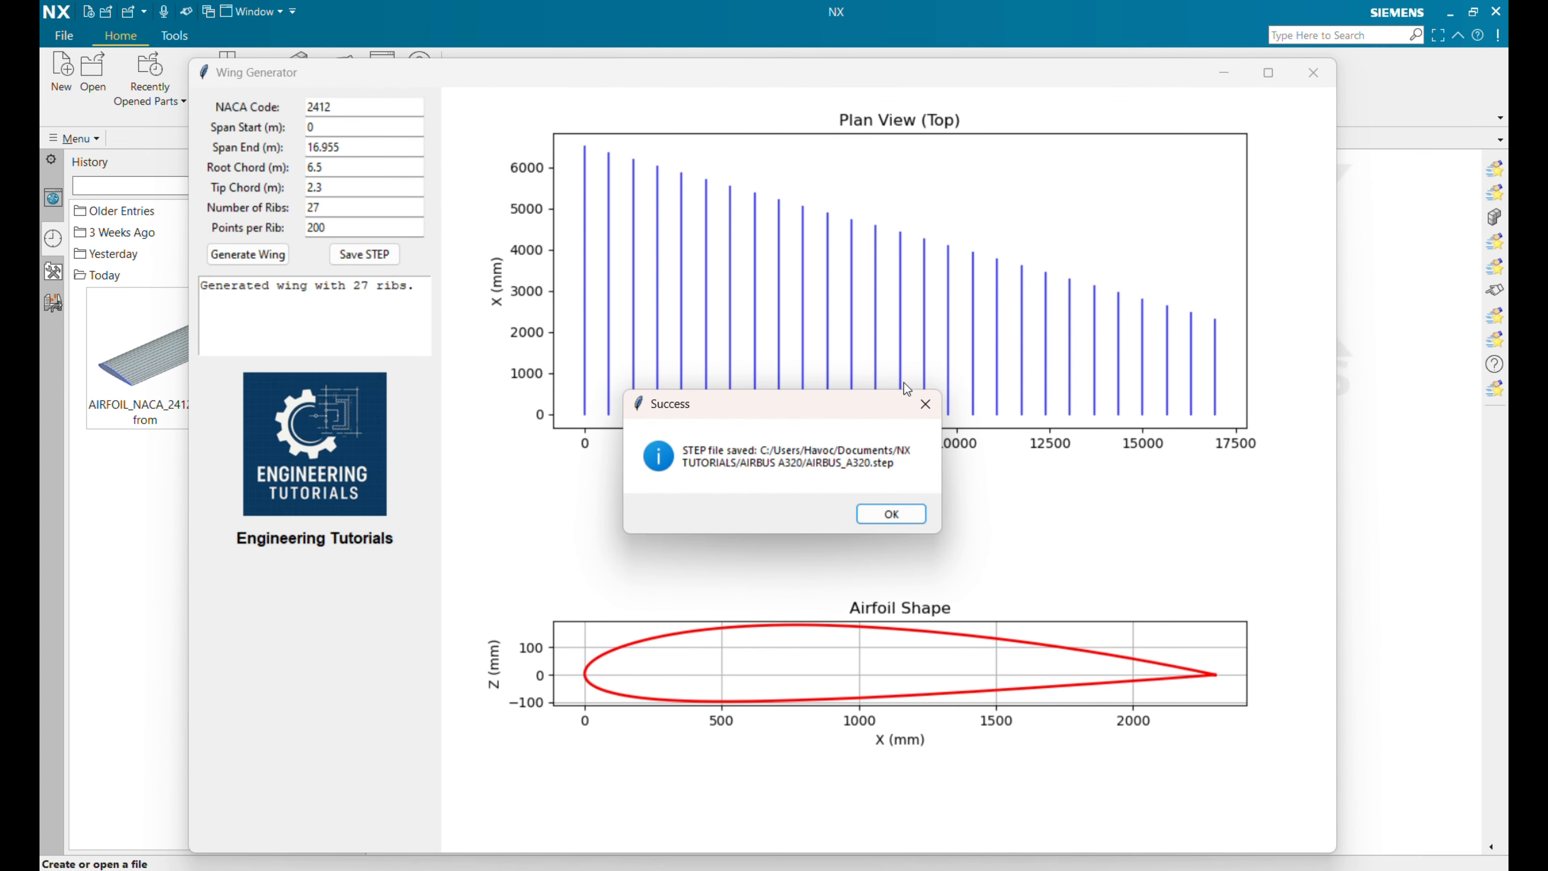
pyautogui.click(890, 511)
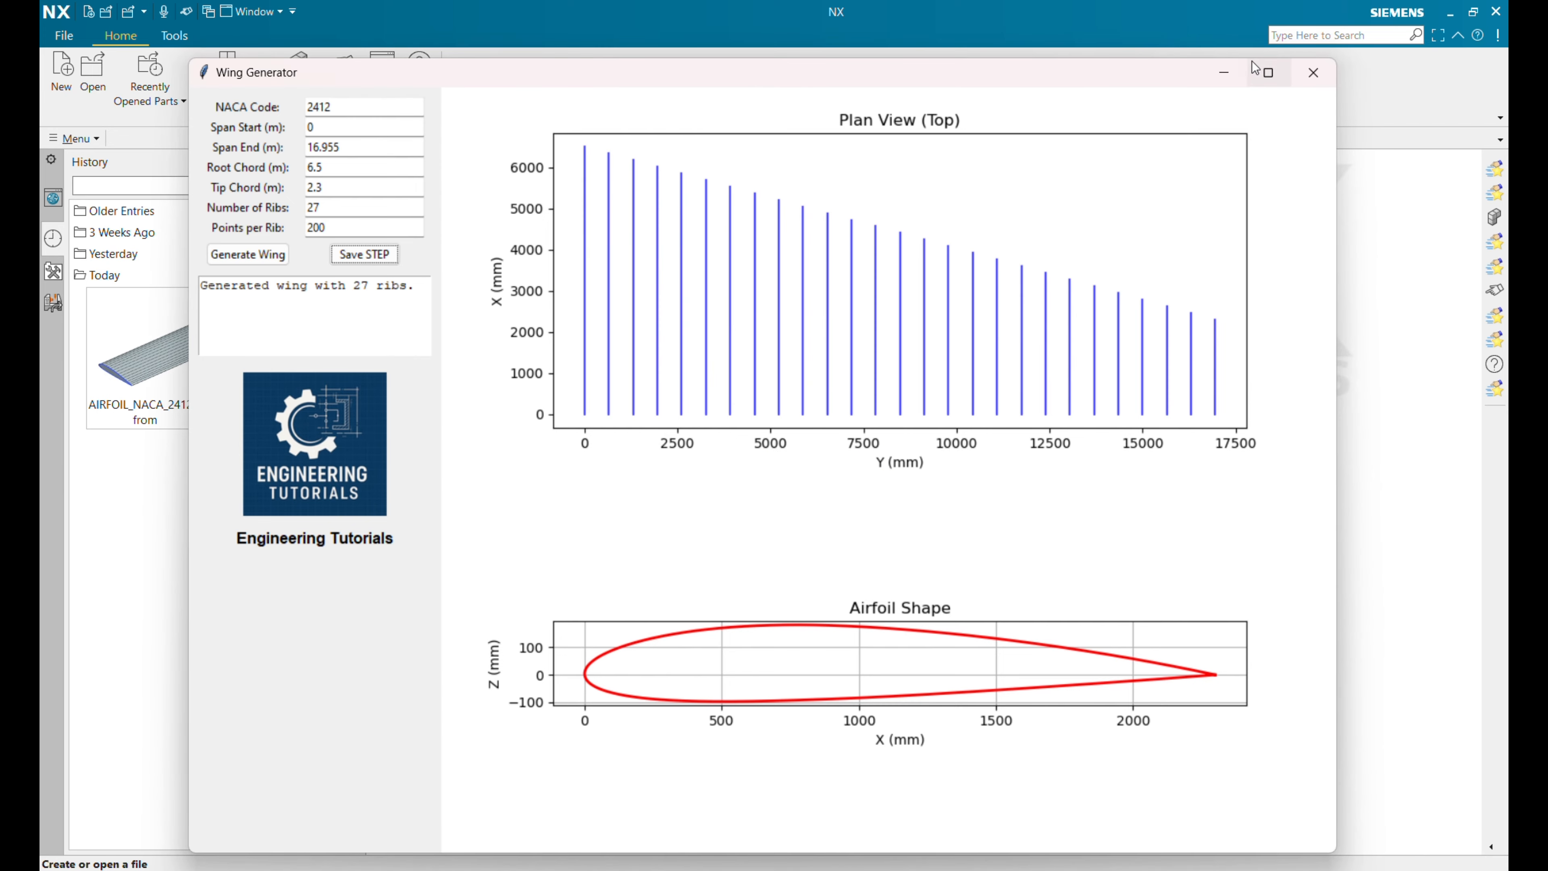
pyautogui.click(1313, 73)
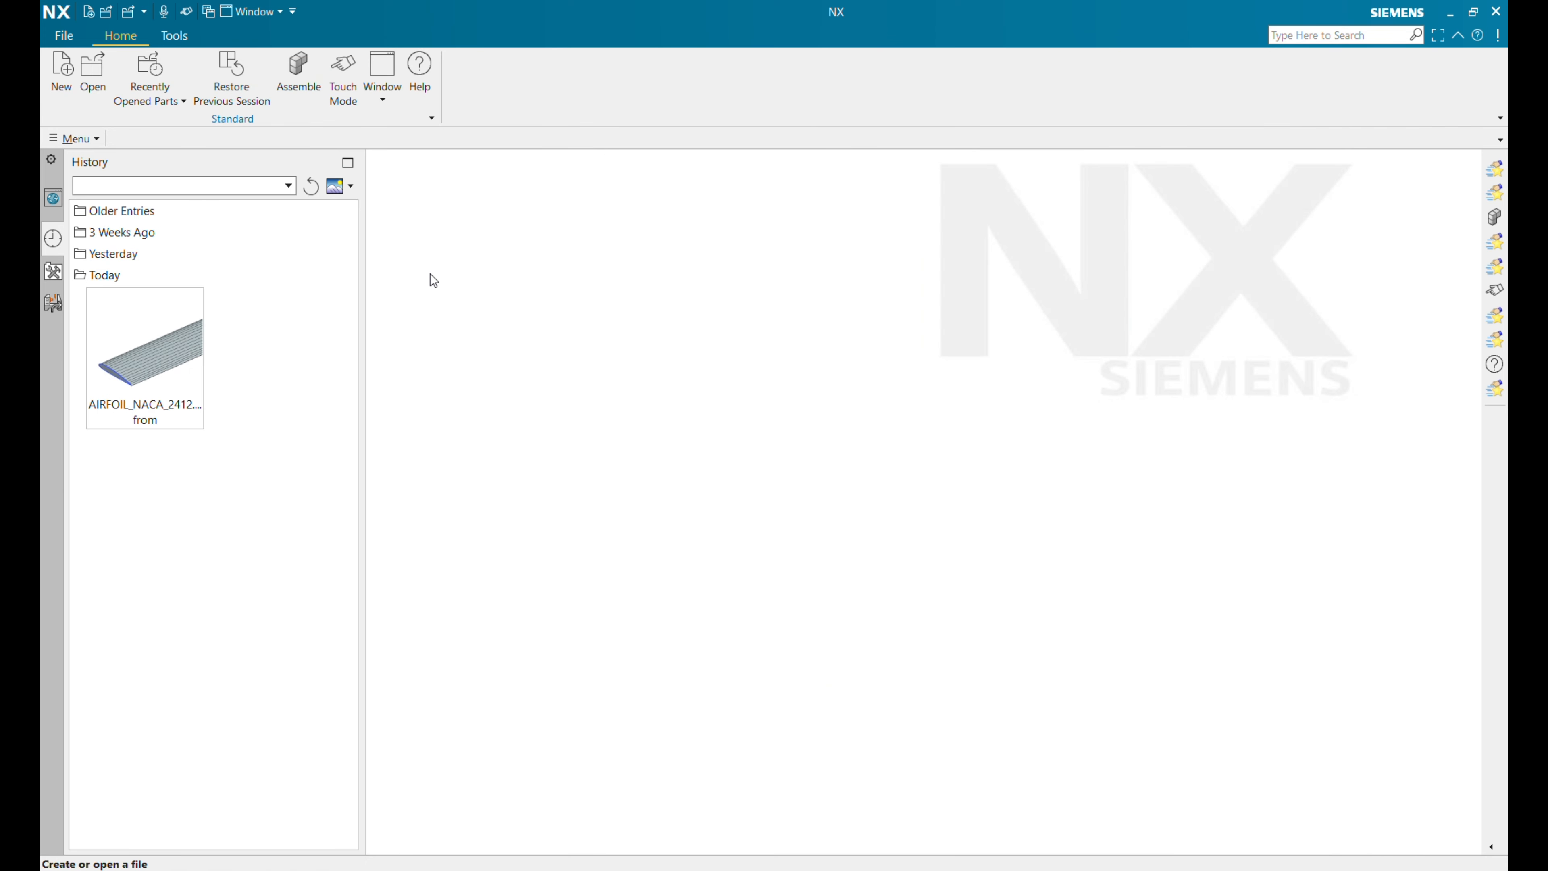
# Step: Open AIRBUS_A320.step from the NX TUTORIALS > AIRBUS A320 folder in NX
pyautogui.click(93, 70)
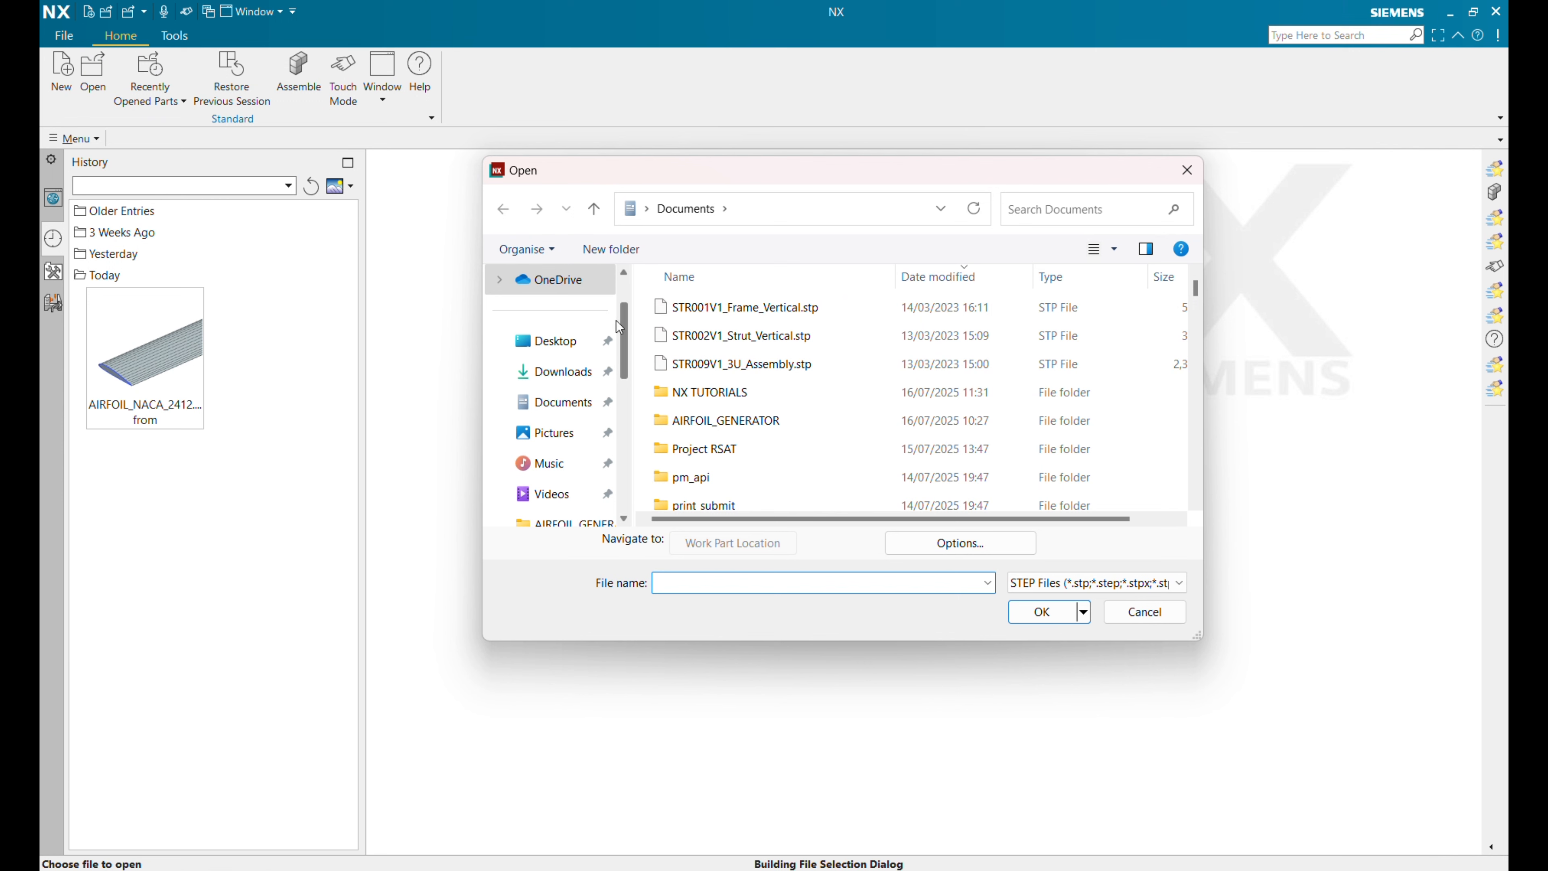
pyautogui.doubleClick(719, 394)
pyautogui.click(686, 310)
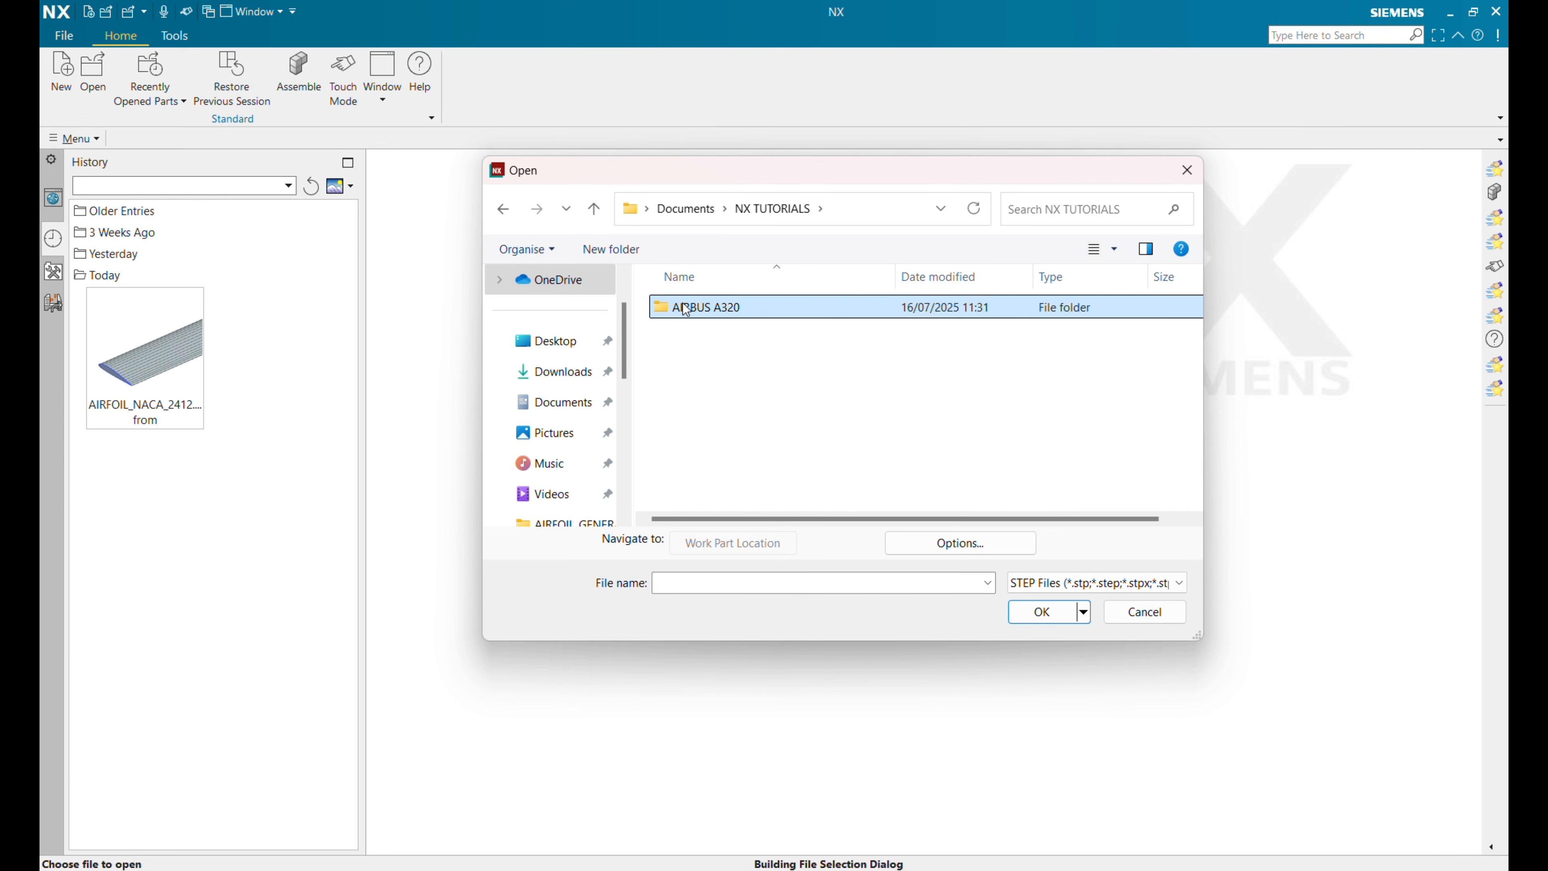
pyautogui.doubleClick(686, 309)
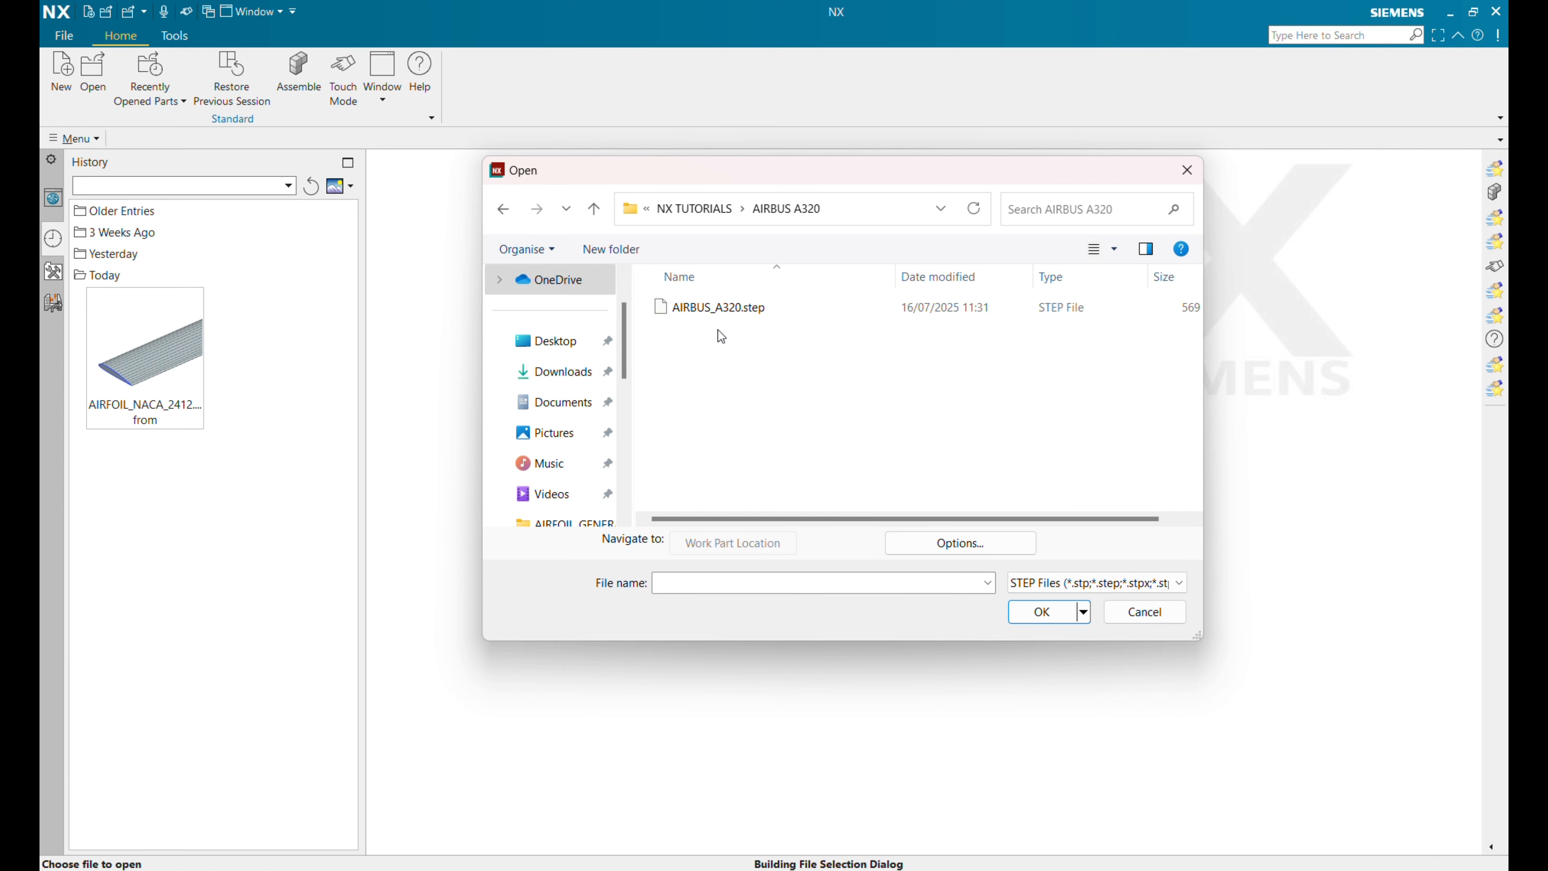
pyautogui.click(716, 314)
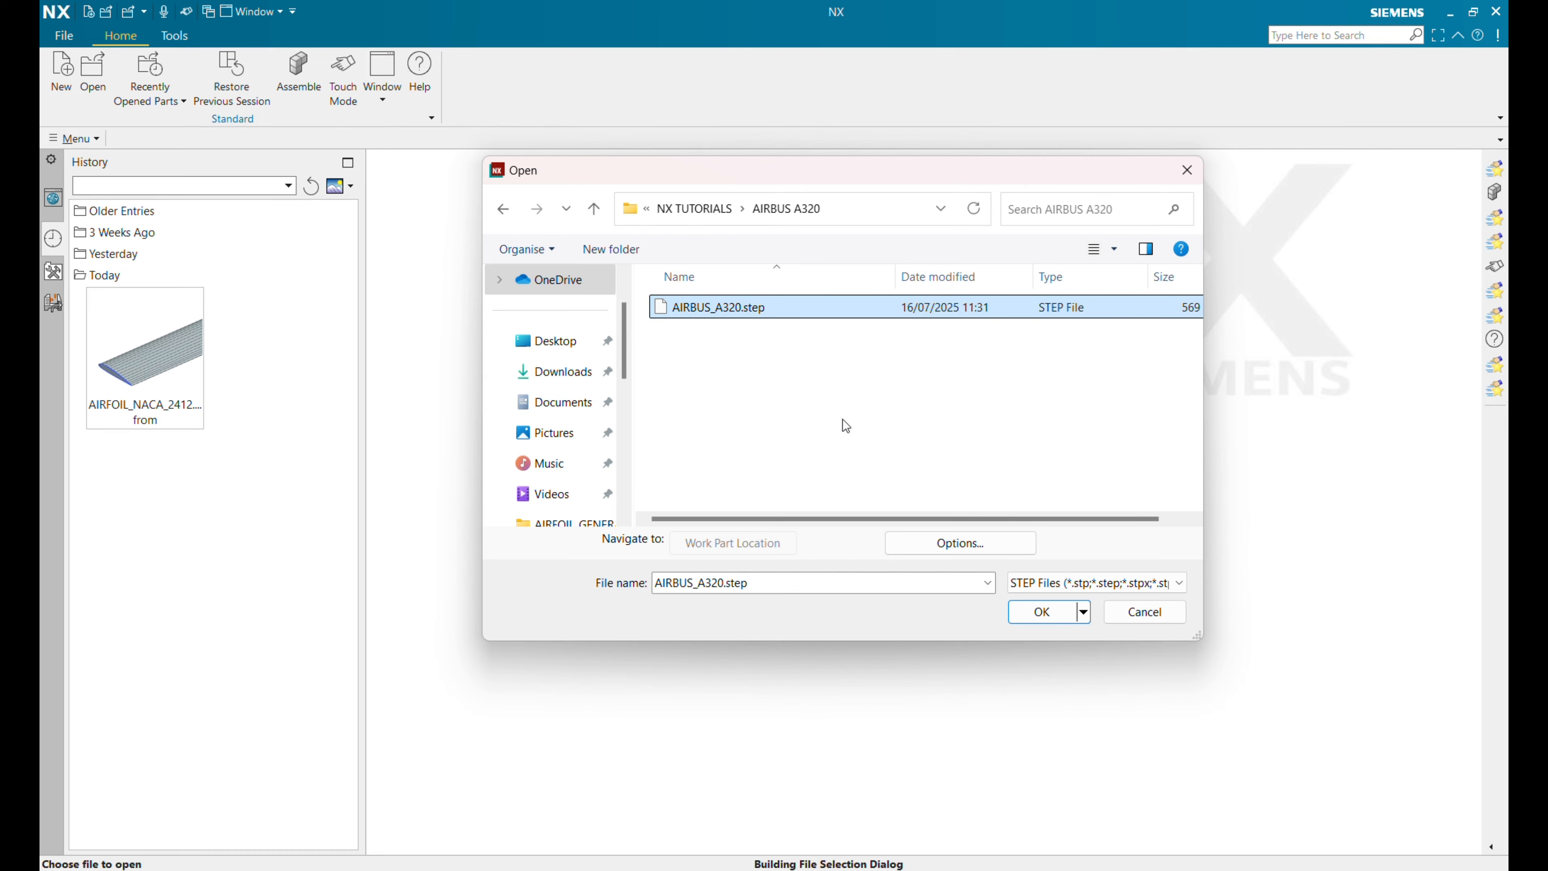
pyautogui.click(1042, 612)
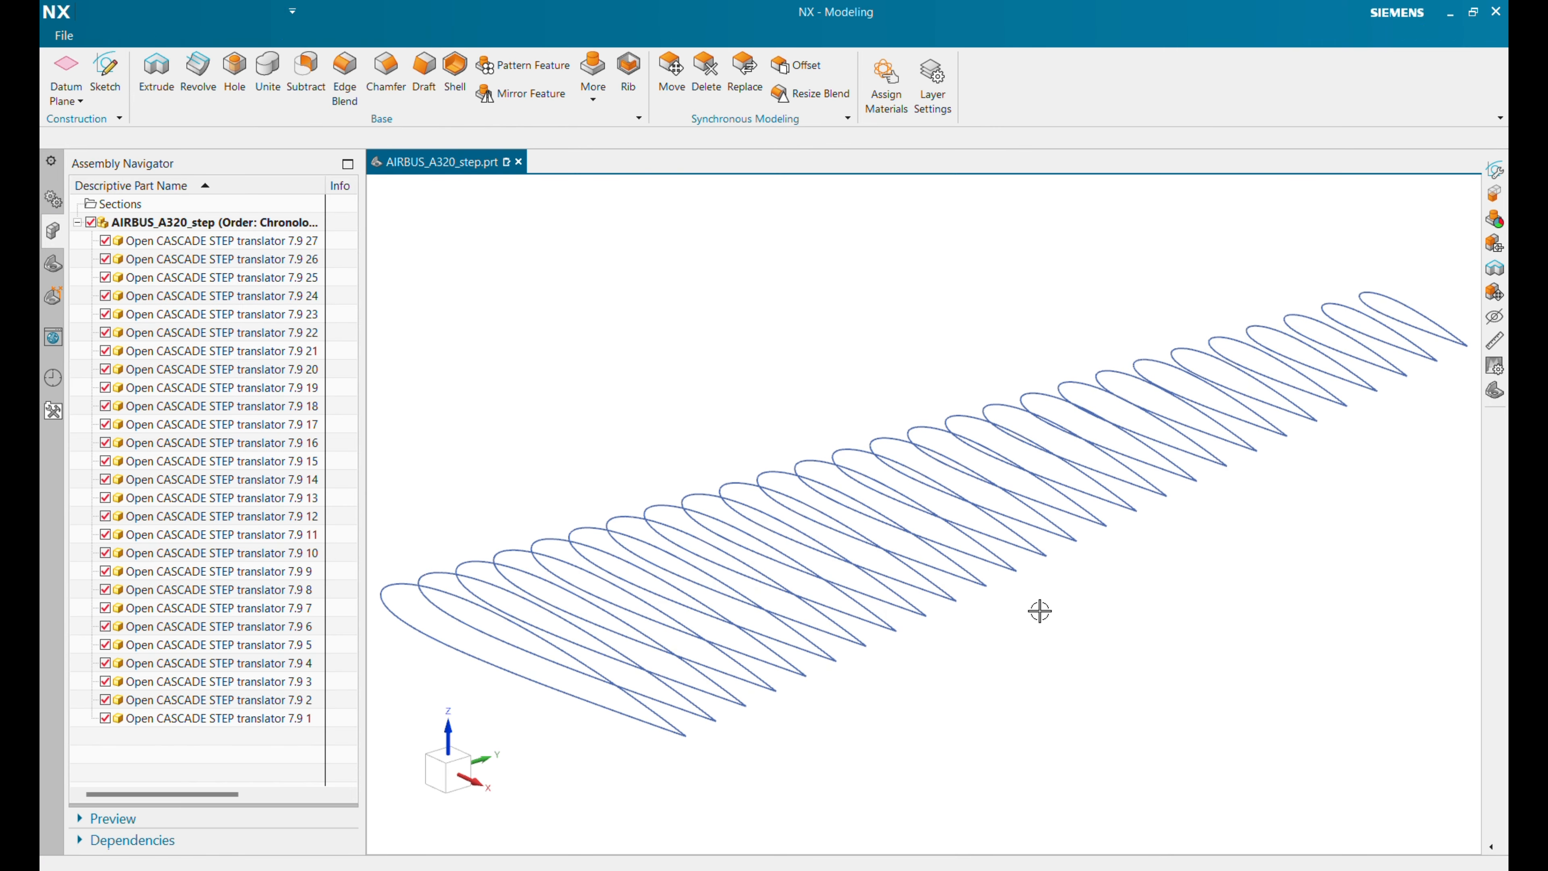
# Step: Examine the imported wing rib curves from several angles and in plan view, checking their spacing and taper along the span
pyautogui.scroll(2, 933, 625)
pyautogui.moveTo(912, 643)
pyautogui.mouseDown(button='middle')
pyautogui.moveTo(892, 640)
pyautogui.moveTo(900, 596)
pyautogui.moveTo(871, 650)
pyautogui.moveTo(893, 637)
pyautogui.mouseUp(button='middle')
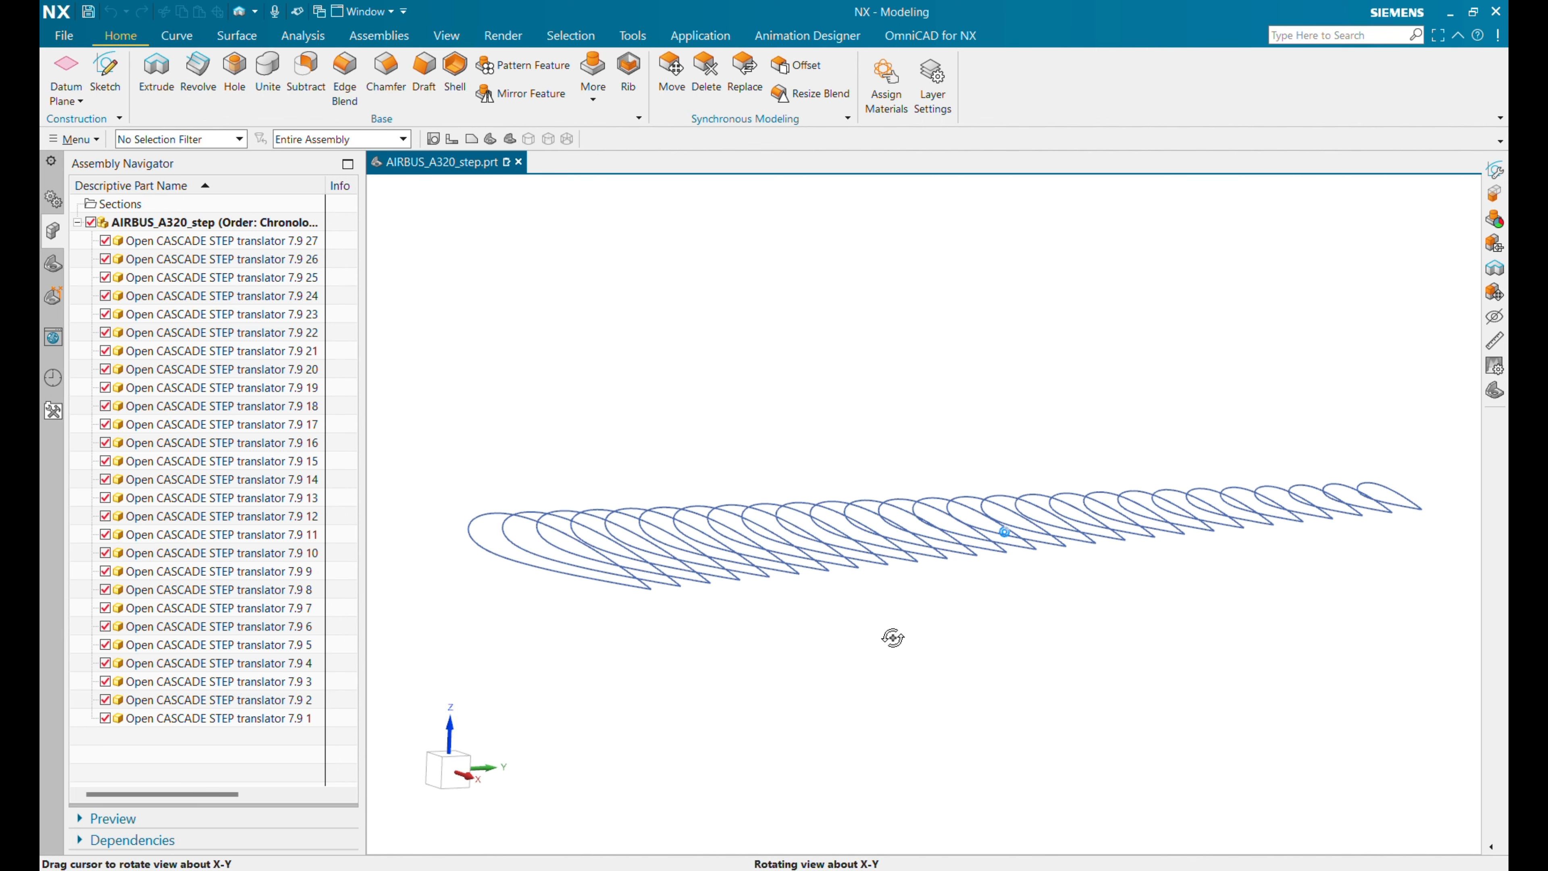
pyautogui.moveTo(553, 411); pyautogui.dragTo(812, 606, button='middle')
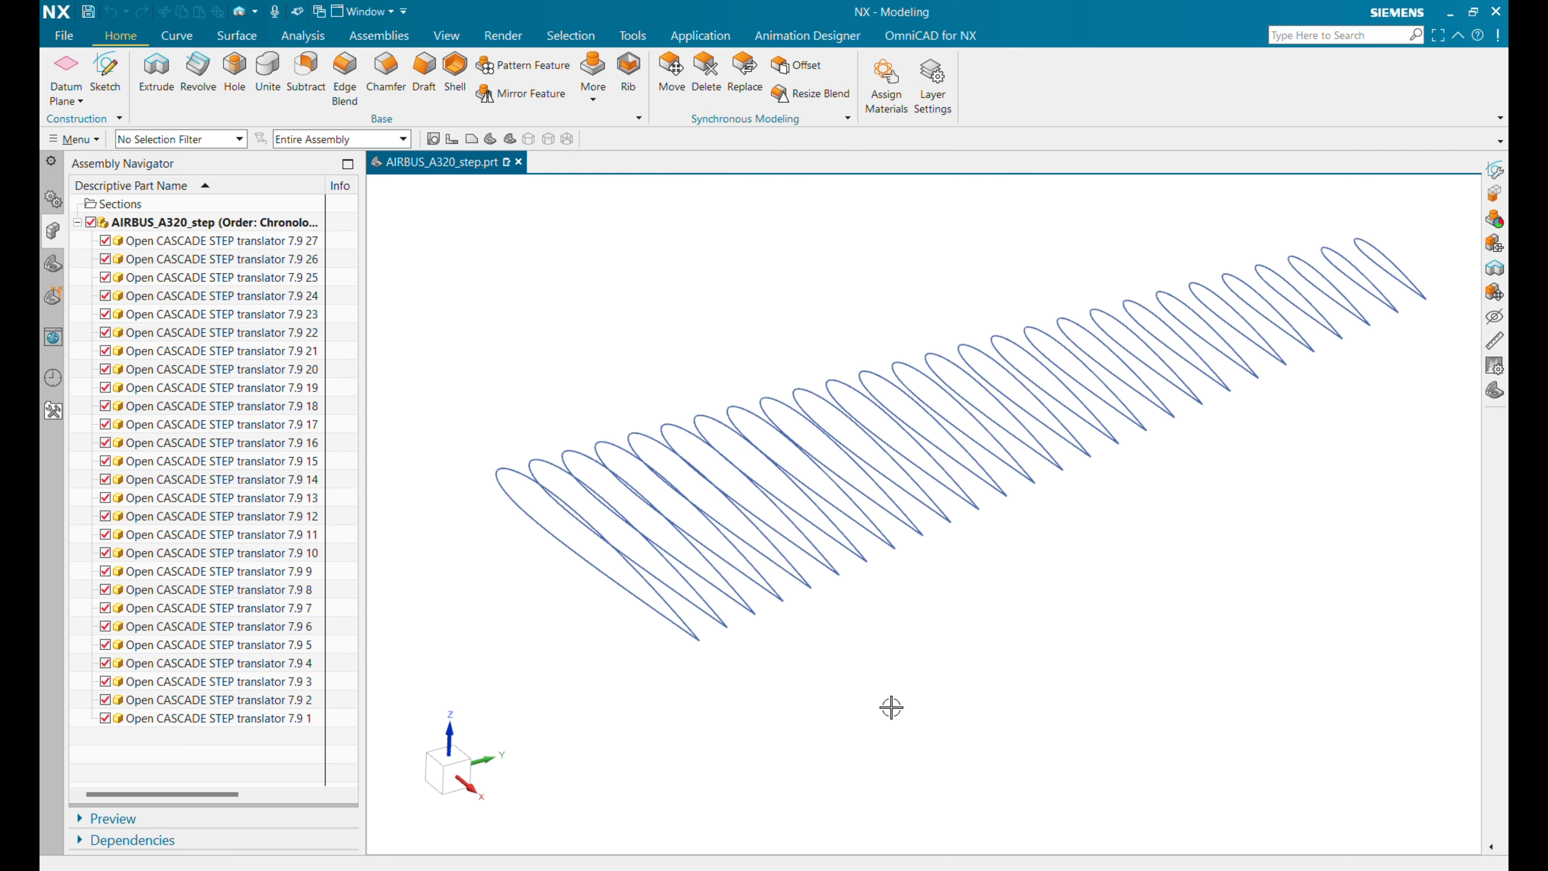
pyautogui.moveTo(890, 707); pyautogui.dragTo(888, 670, button='middle')
pyautogui.moveTo(599, 632); pyautogui.dragTo(596, 674, button='middle')
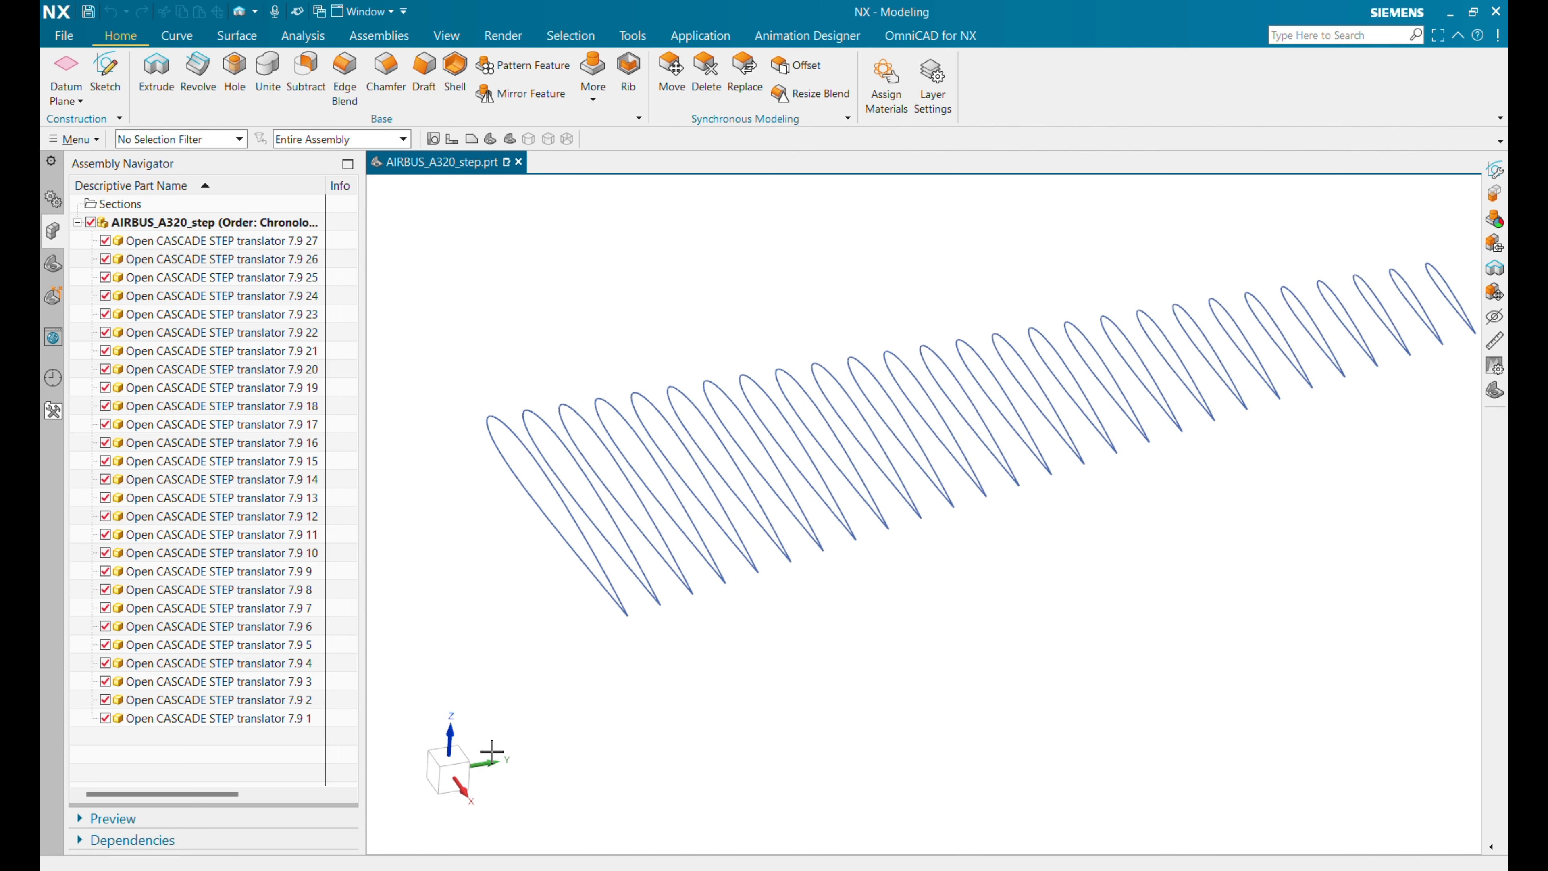
pyautogui.click(451, 741)
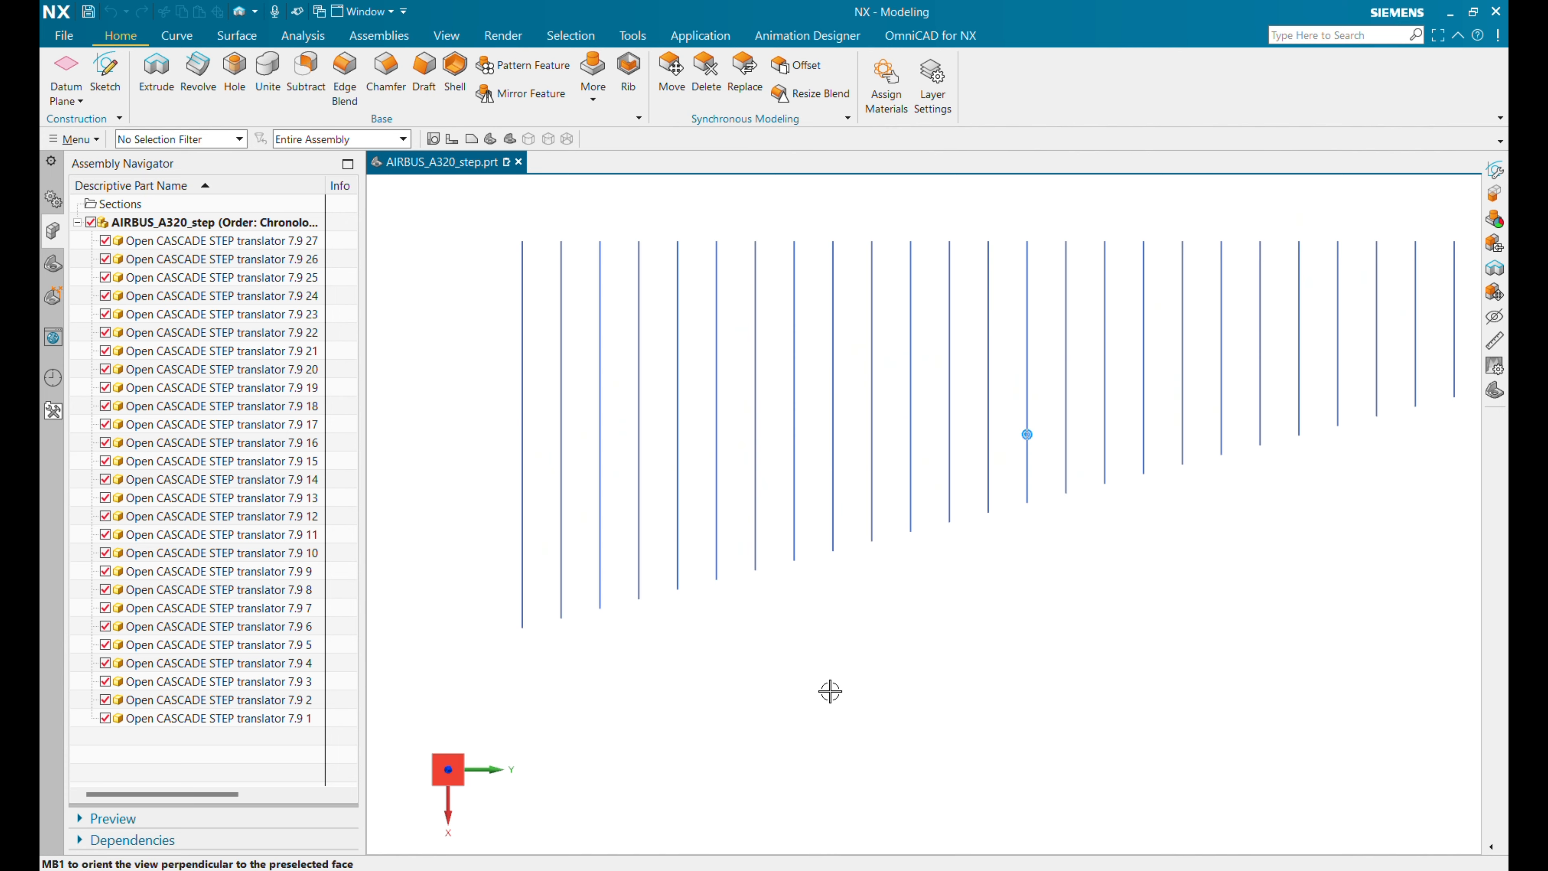
pyautogui.scroll(1, 829, 689)
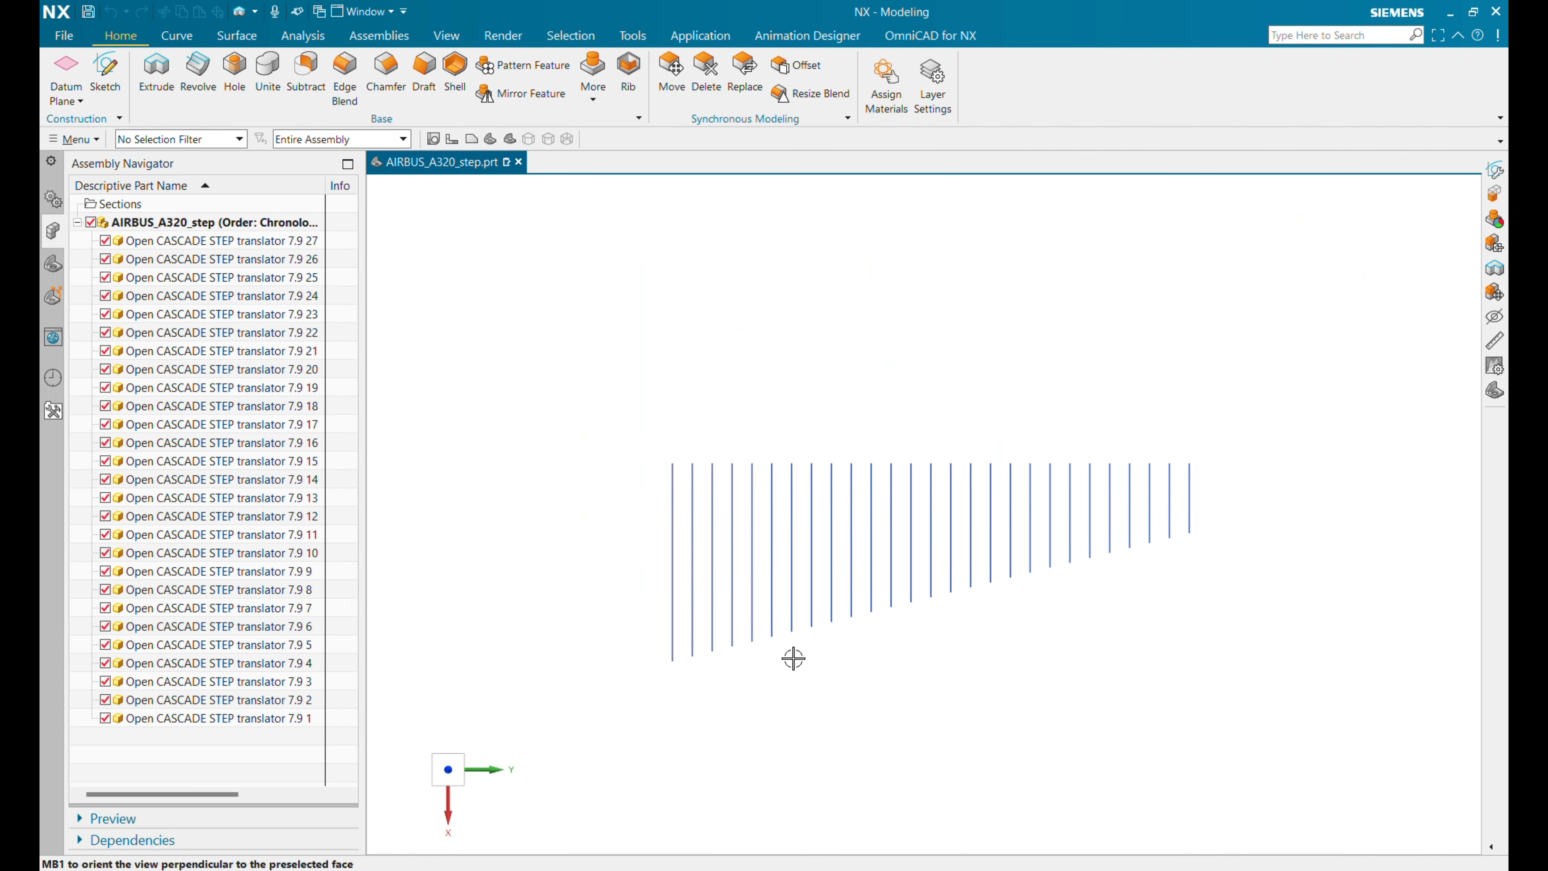
pyautogui.moveTo(732, 676); pyautogui.dragTo(791, 625, button='middle')
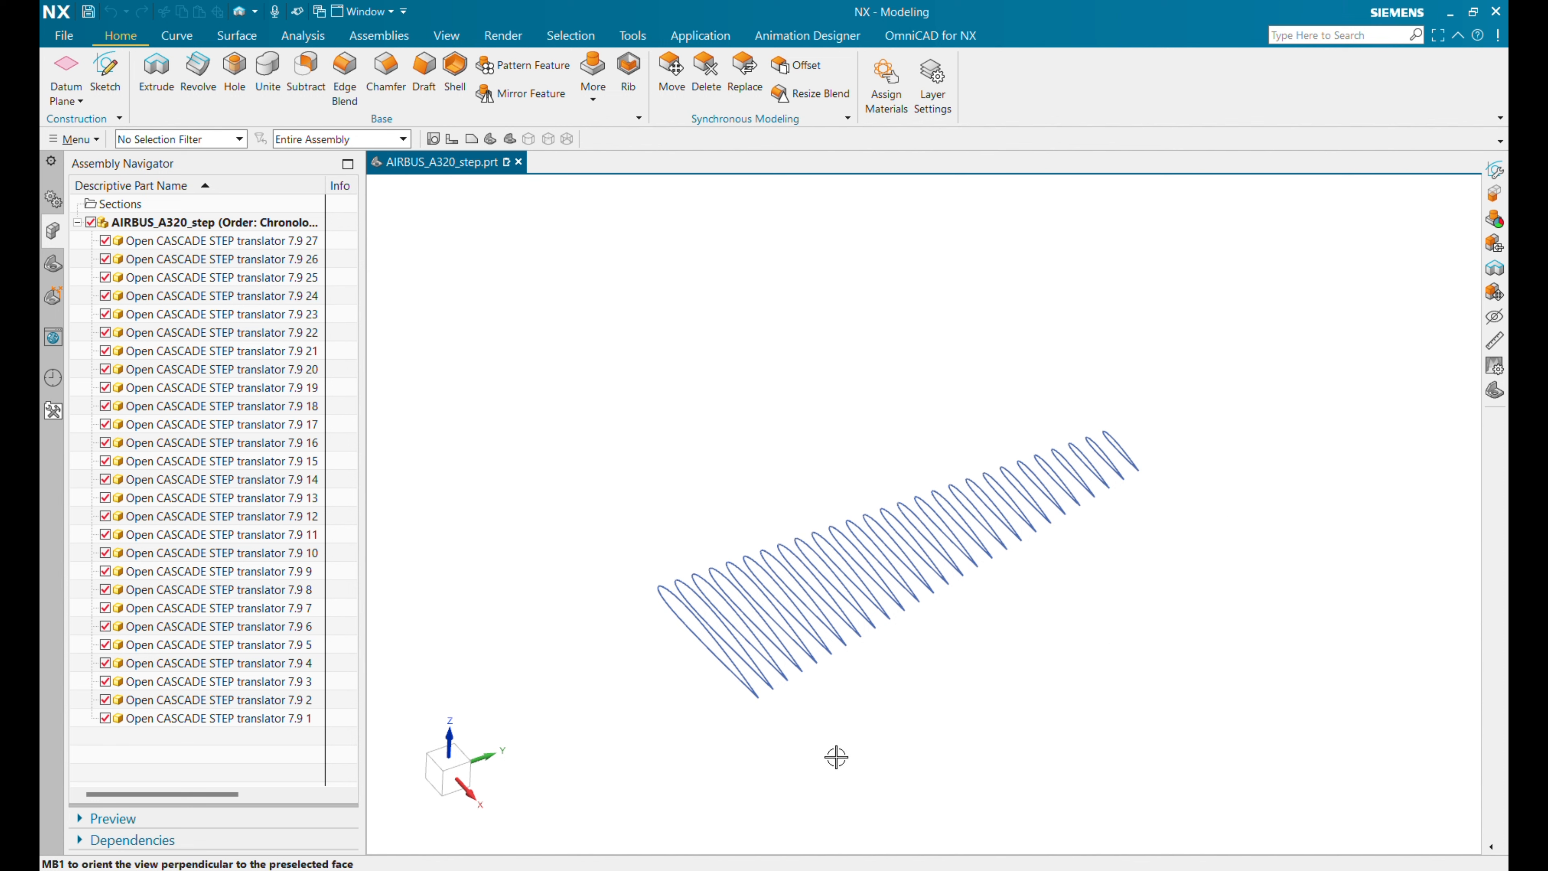
pyautogui.rightClick(819, 745)
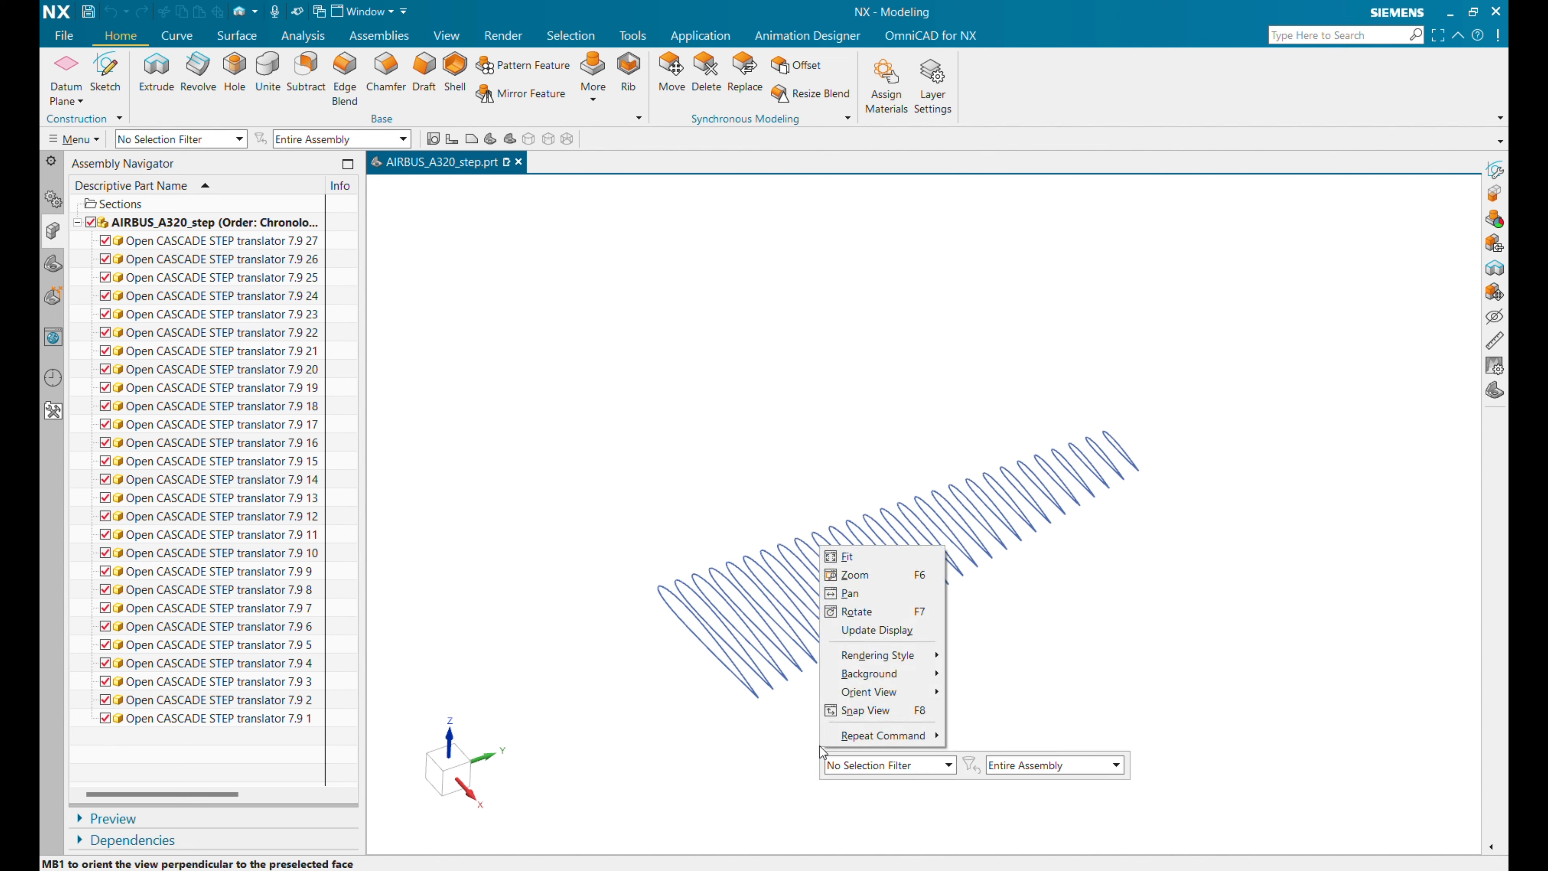
pyautogui.click(632, 679)
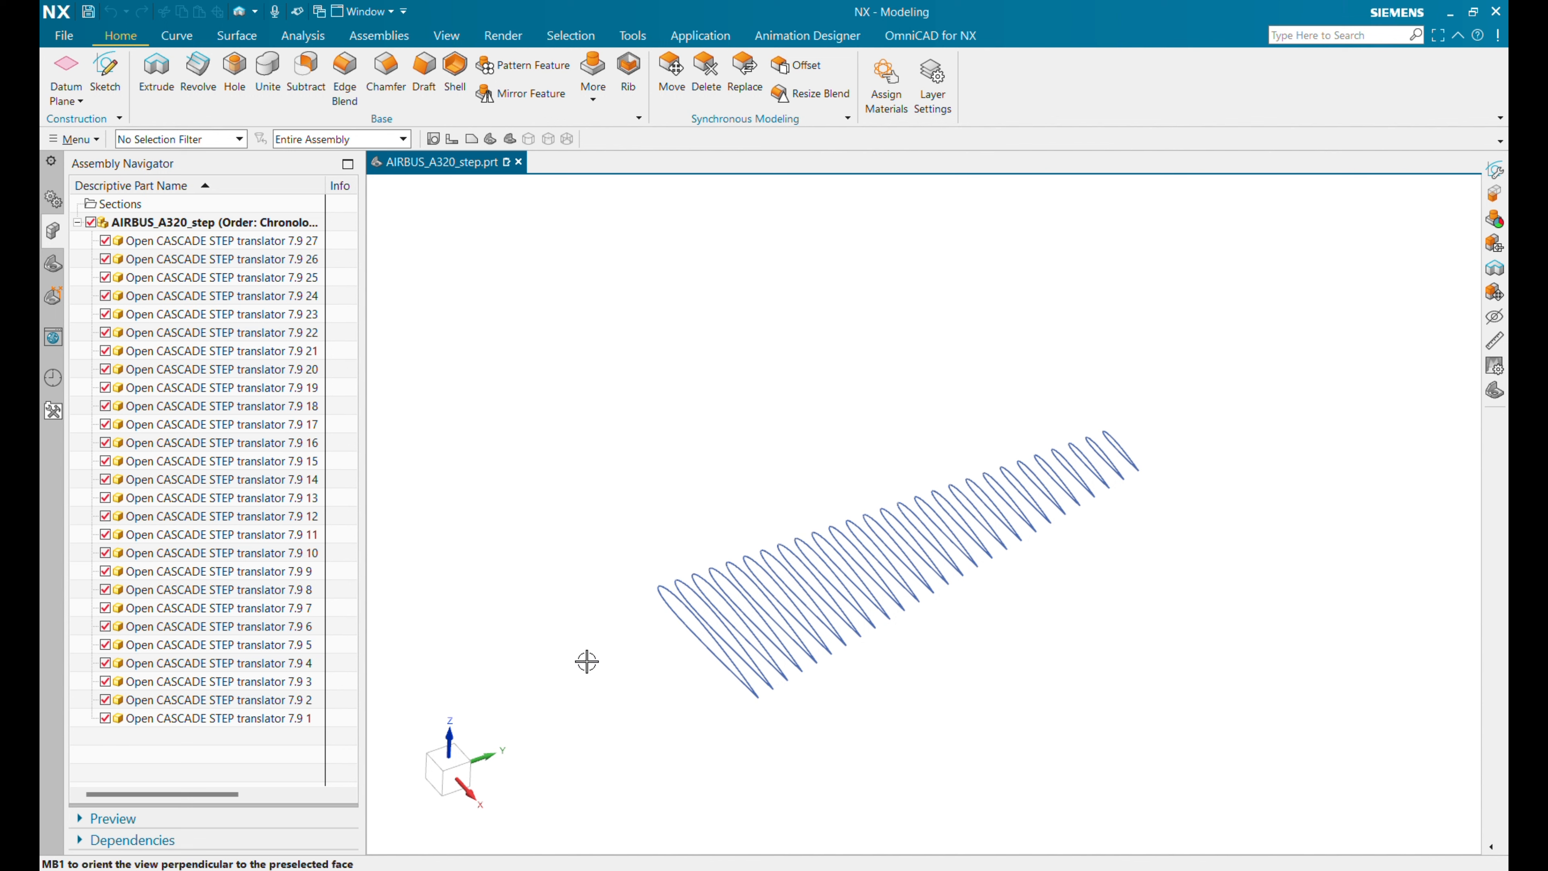
pyautogui.moveTo(586, 662); pyautogui.dragTo(620, 671)
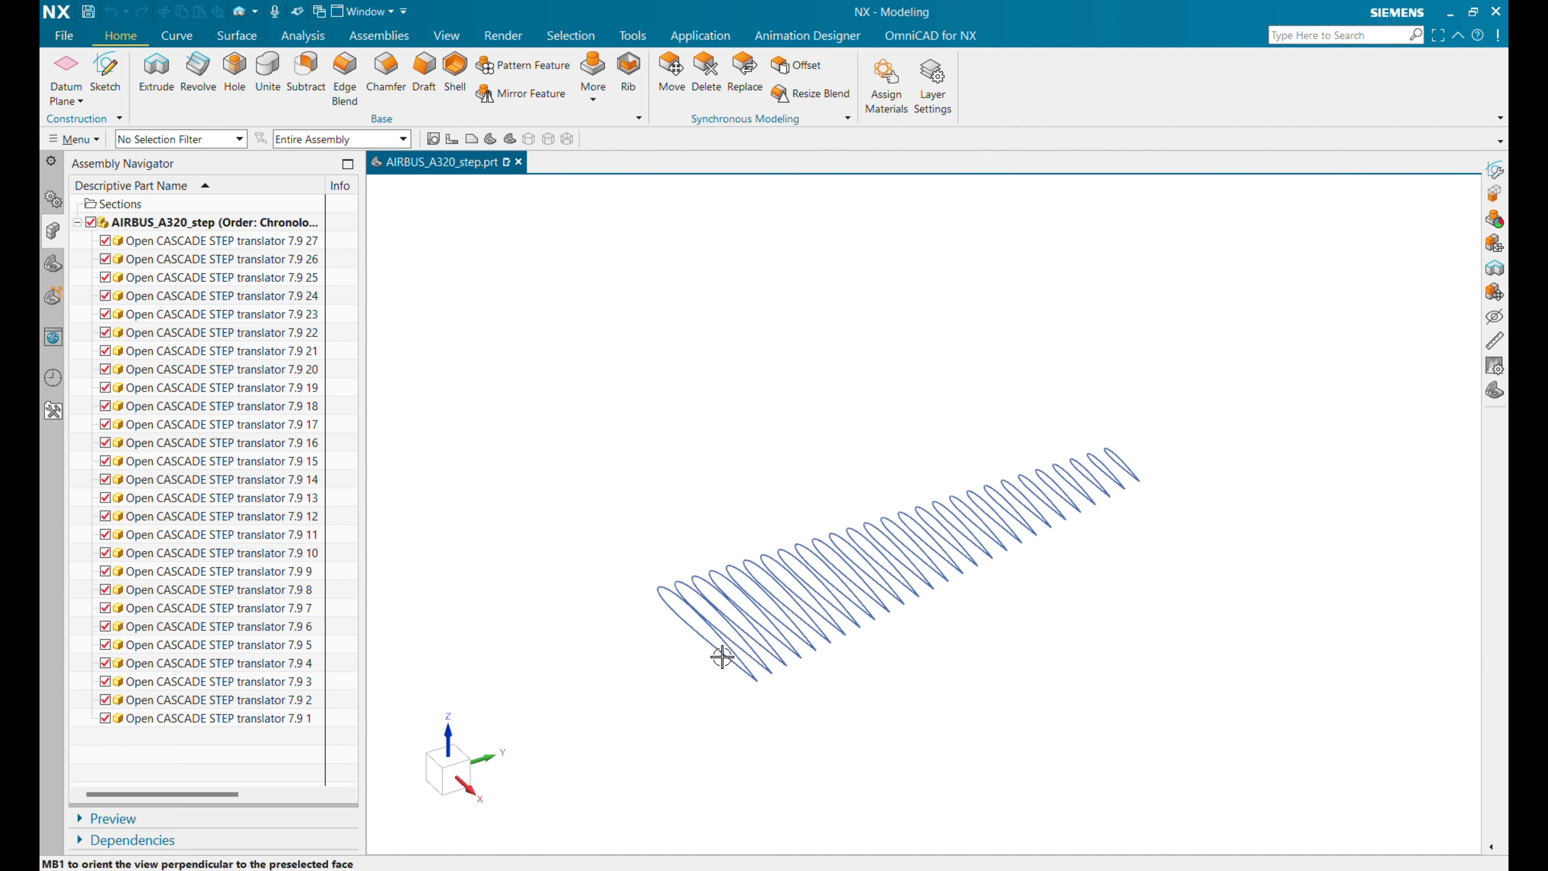
pyautogui.moveTo(722, 656); pyautogui.dragTo(726, 691)
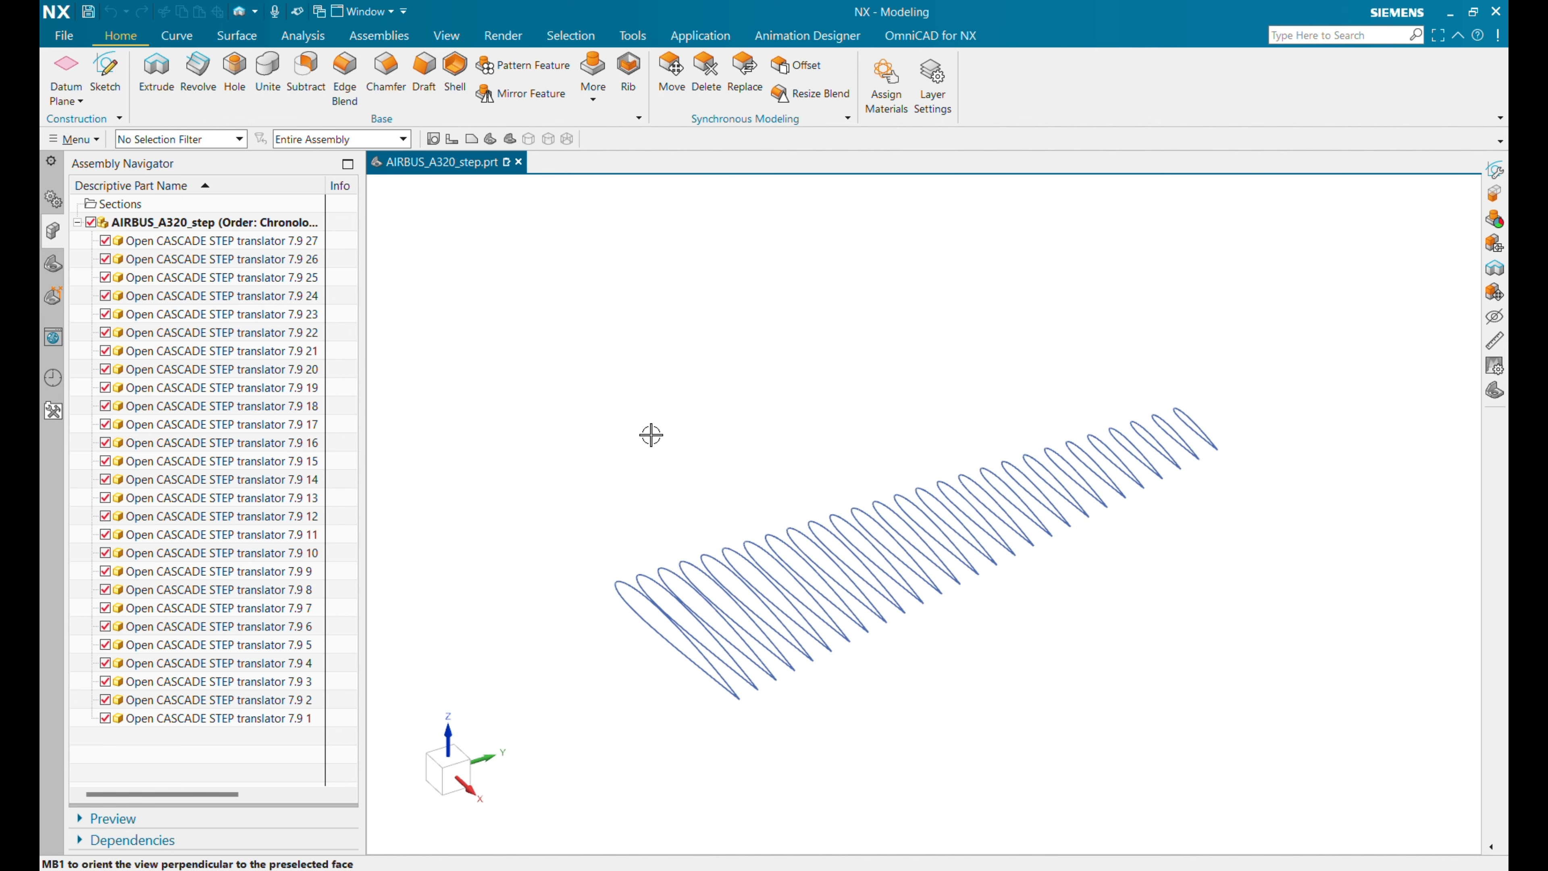
# Step: Set the Extrude selection scope to Entire Assembly and try to select all the rib curves together as its section
pyautogui.press('x')
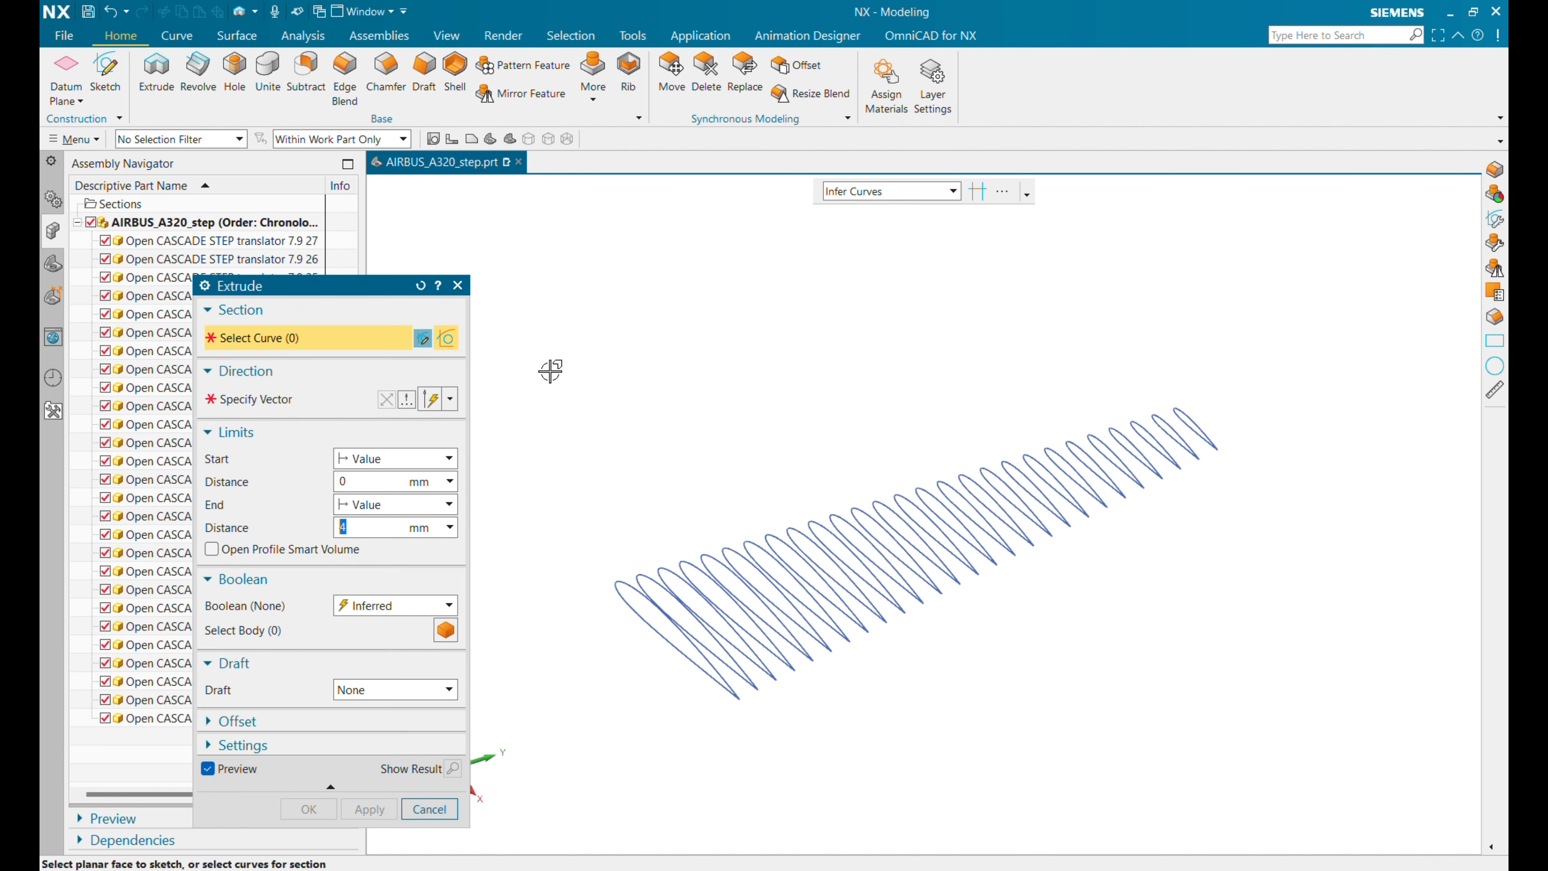
pyautogui.moveTo(1246, 372); pyautogui.dragTo(553, 719)
pyautogui.click(376, 139)
pyautogui.click(317, 159)
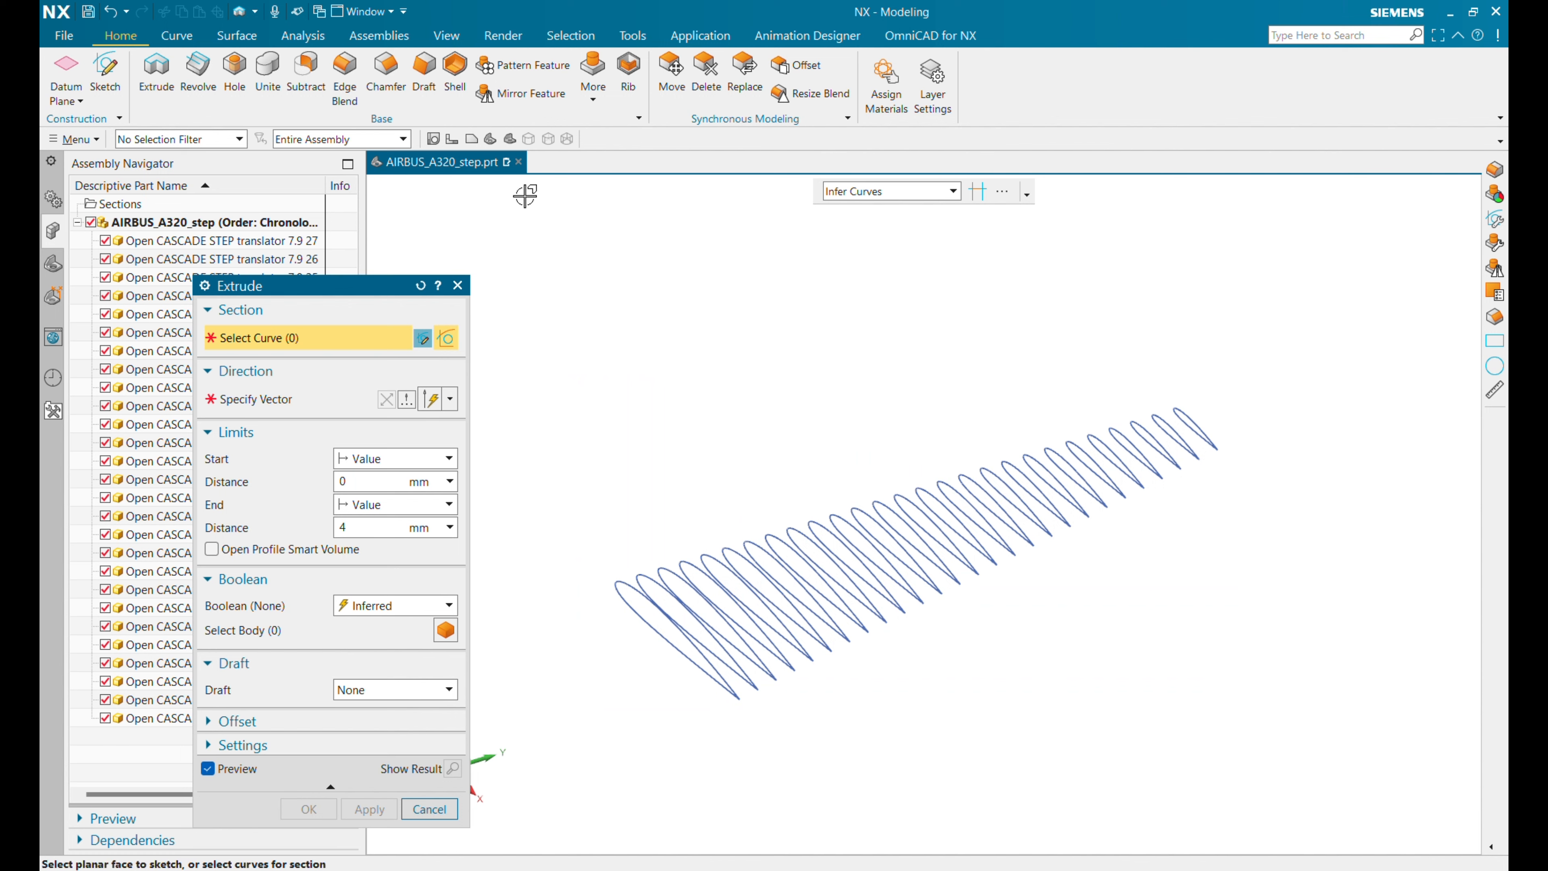
pyautogui.moveTo(1318, 329); pyautogui.dragTo(546, 804)
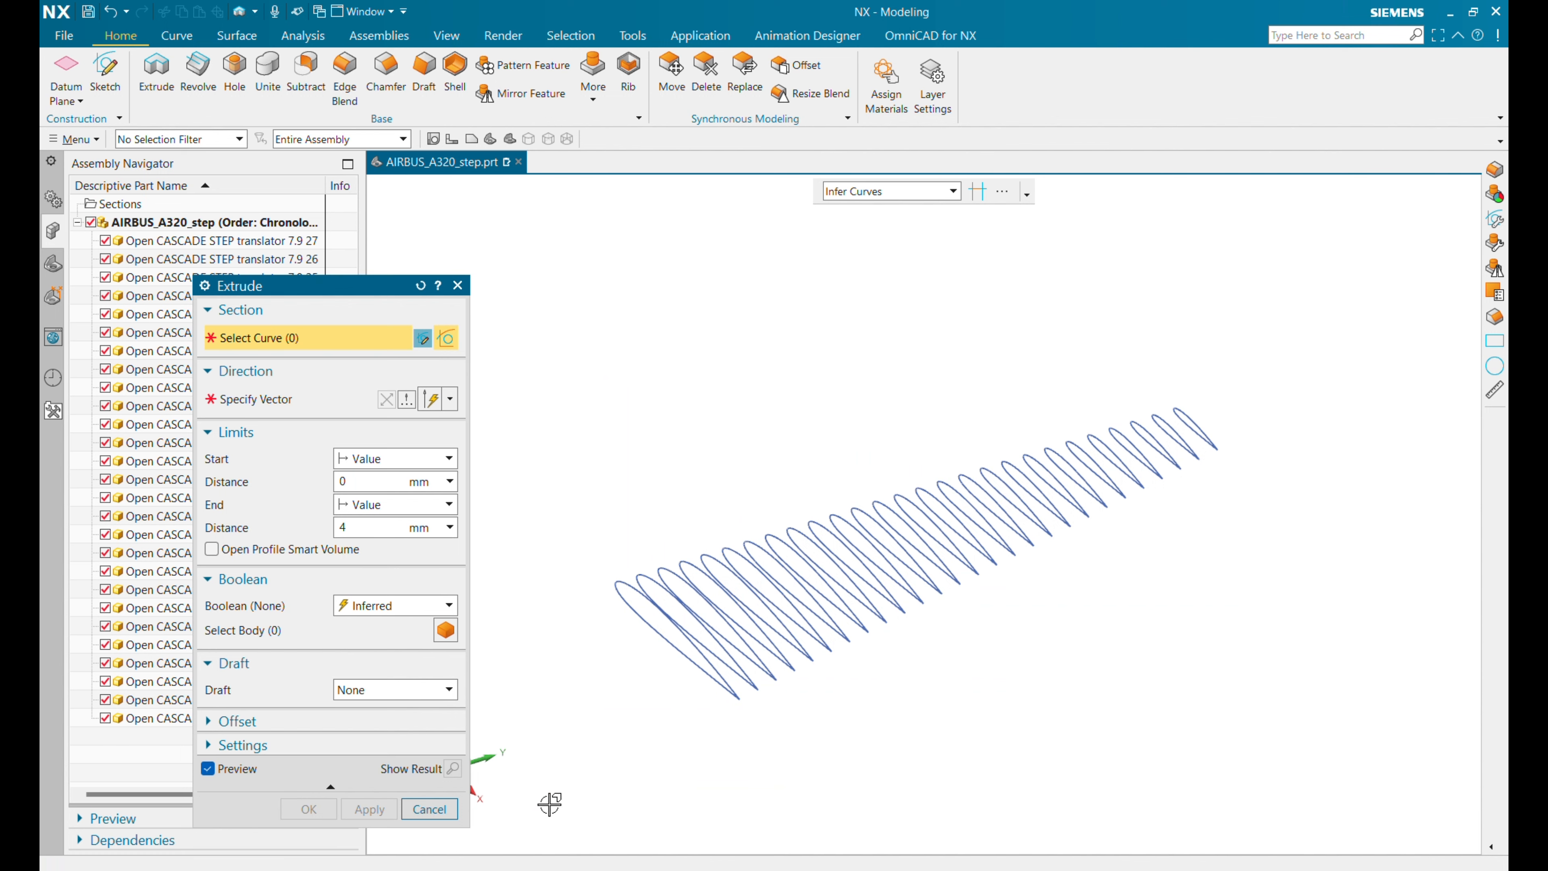
pyautogui.click(429, 809)
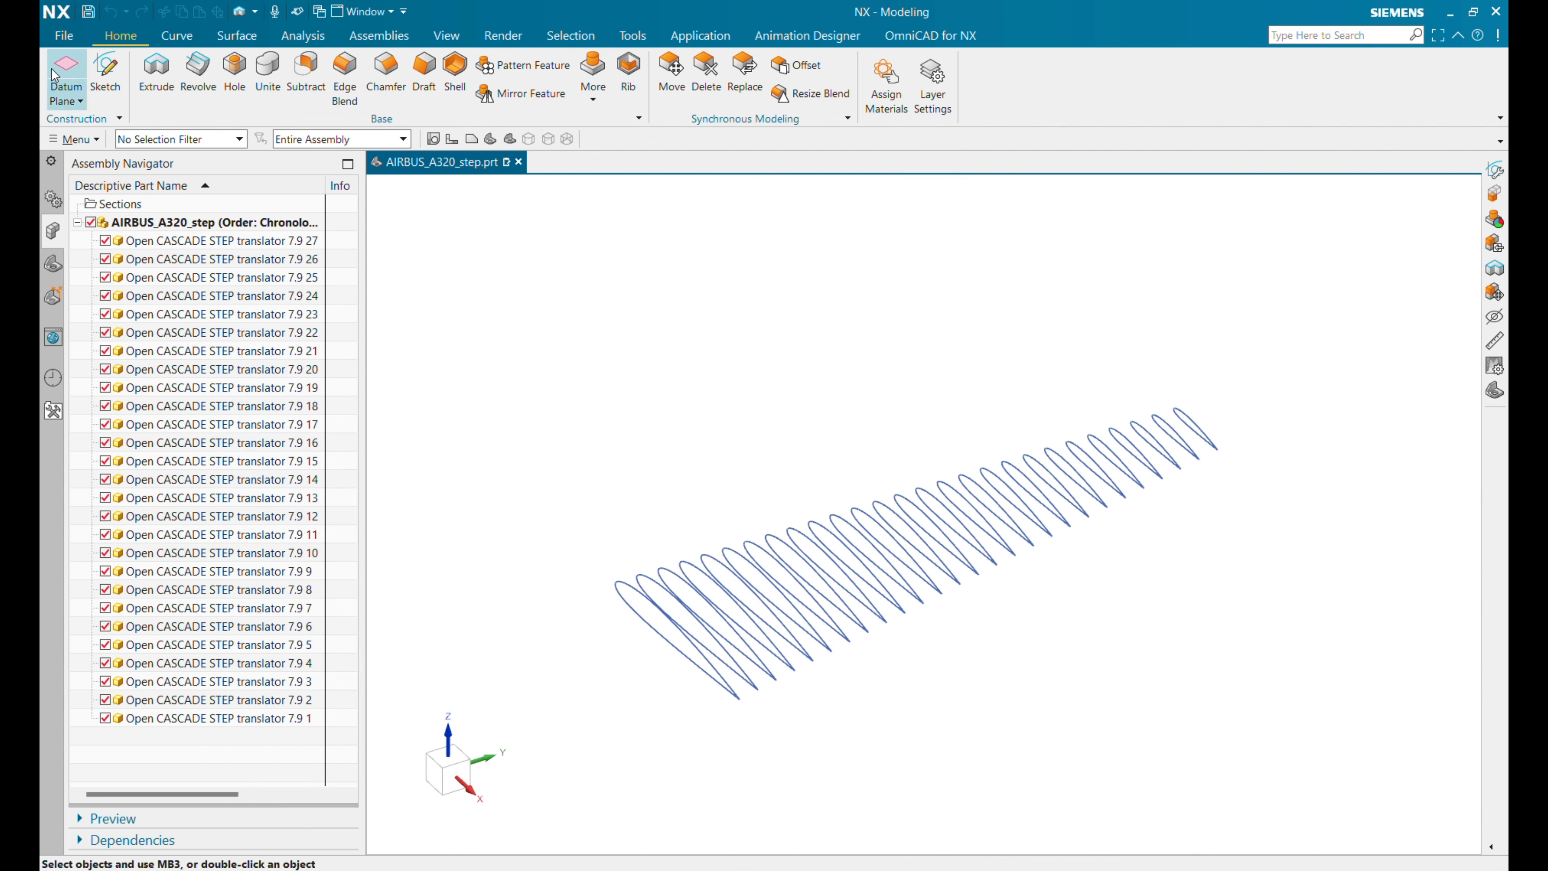
# Step: Create a Dynamic datum coordinate system at the WCS origin and display the part's model history
pyautogui.click(66, 95)
pyautogui.click(97, 157)
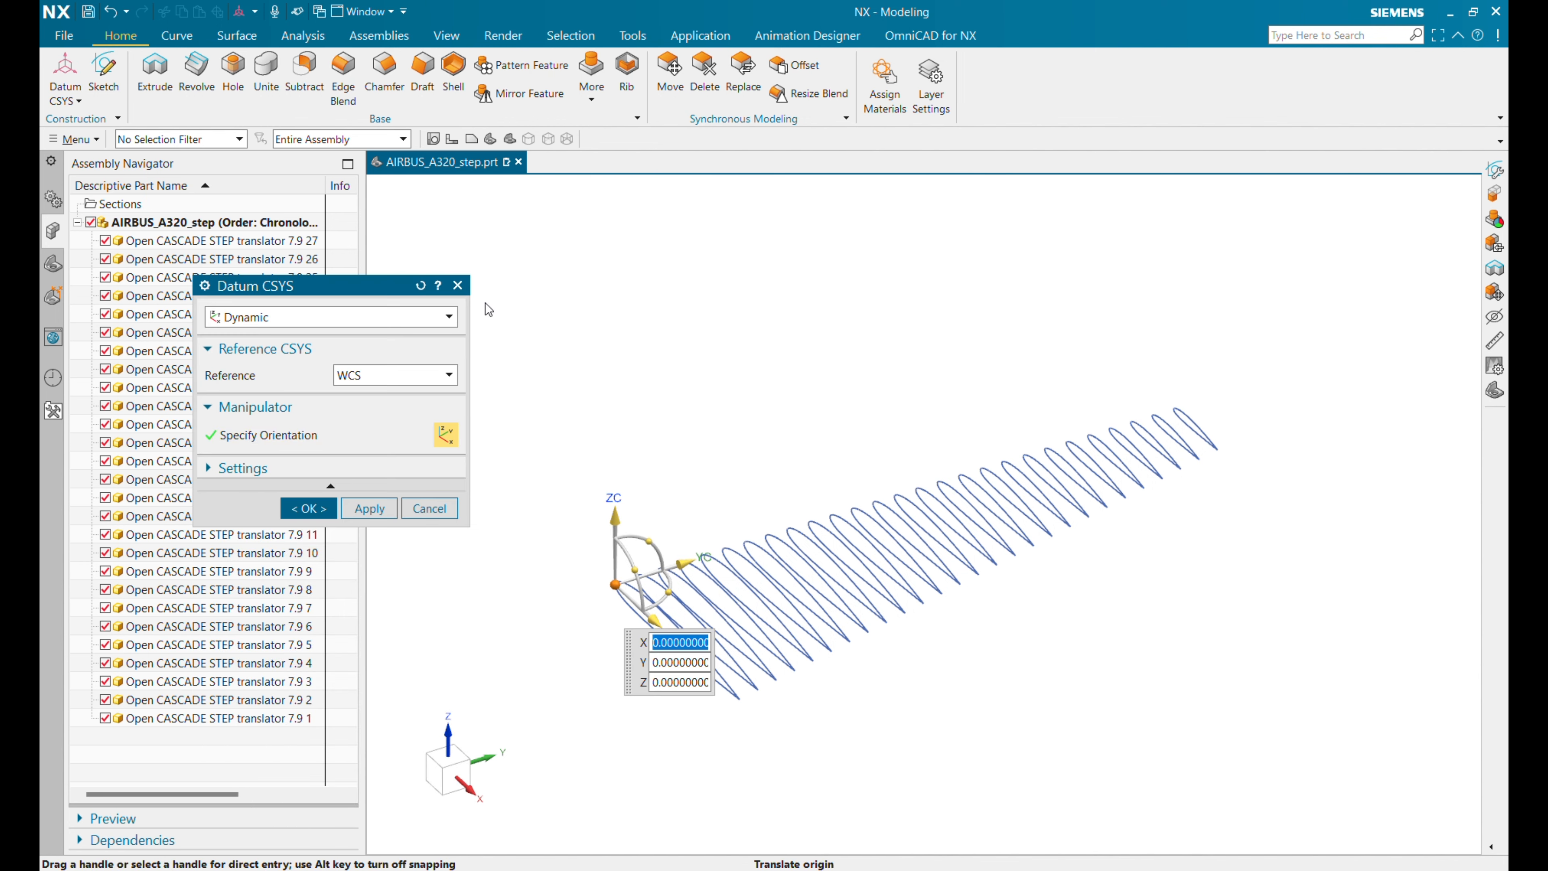
pyautogui.click(296, 510)
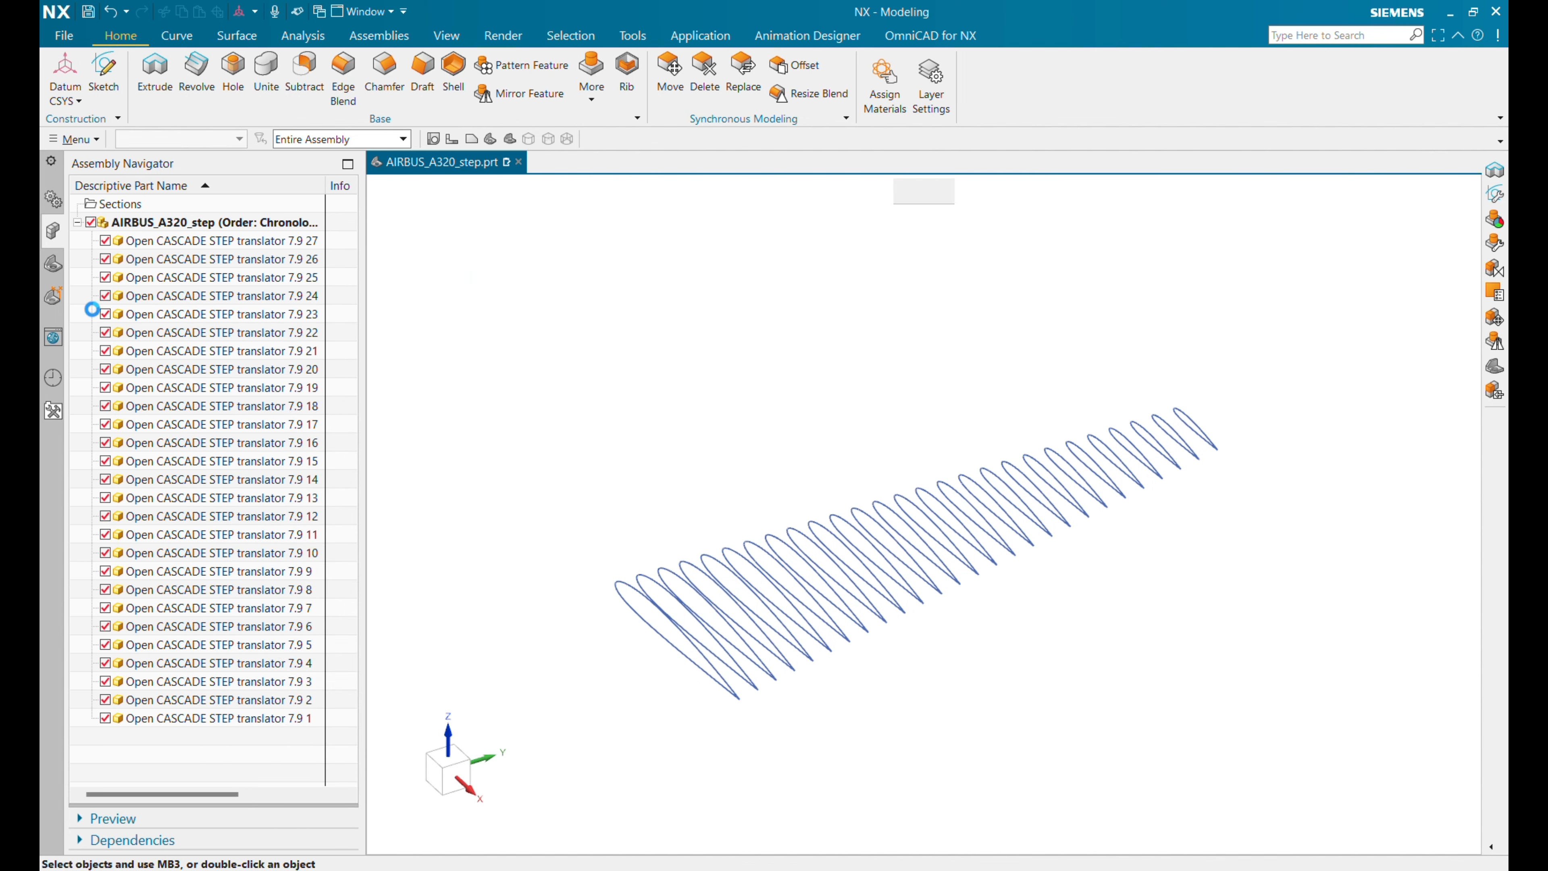
pyautogui.click(53, 263)
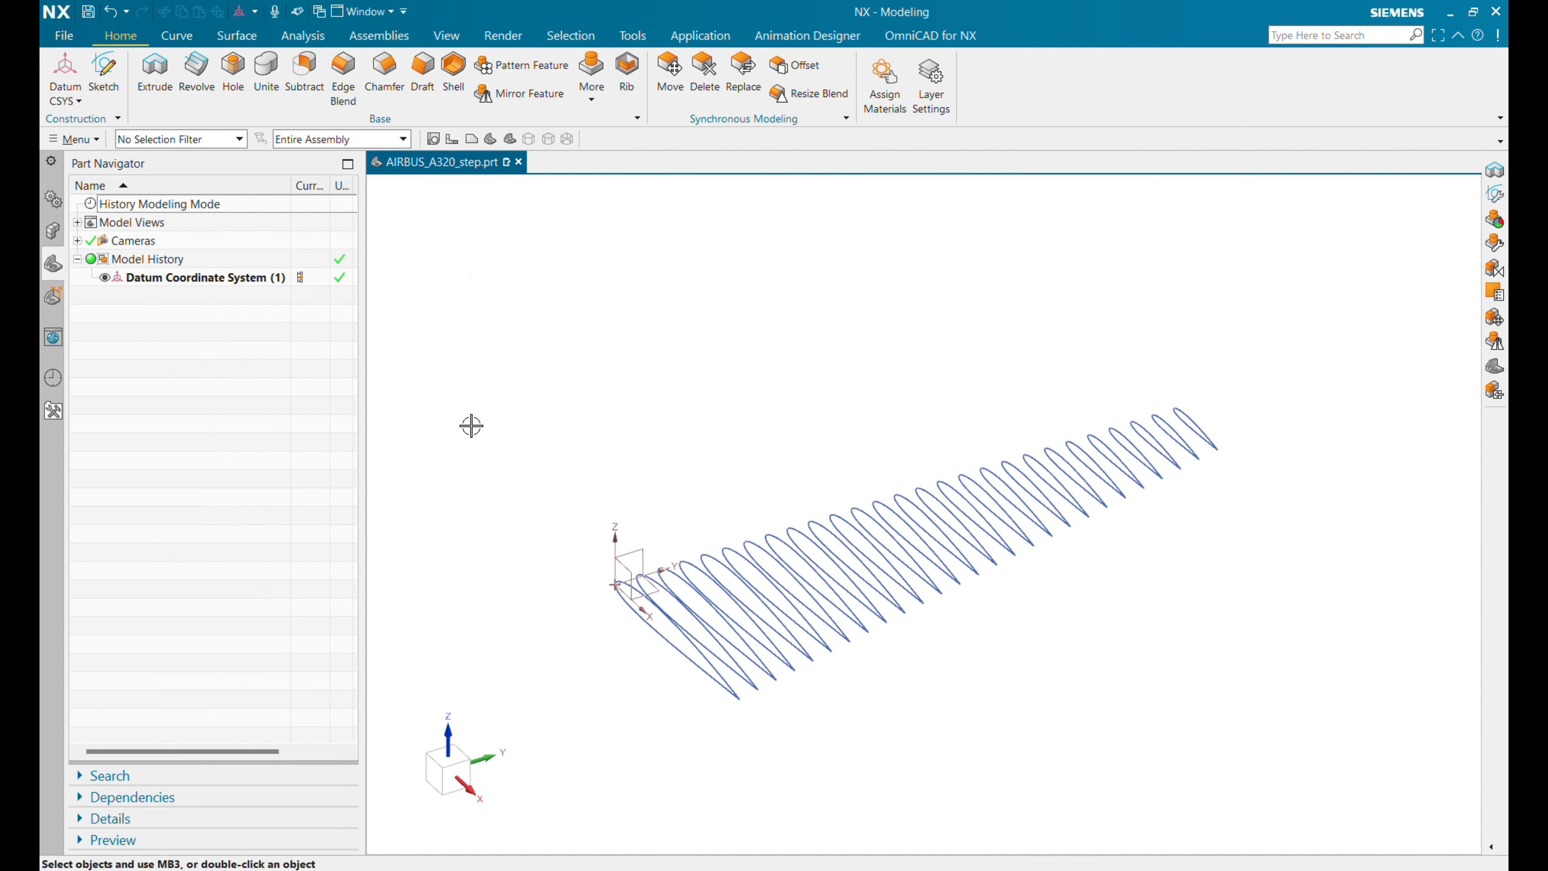
pyautogui.click(155, 74)
pyautogui.scroll(5, 658, 603)
pyautogui.click(657, 581)
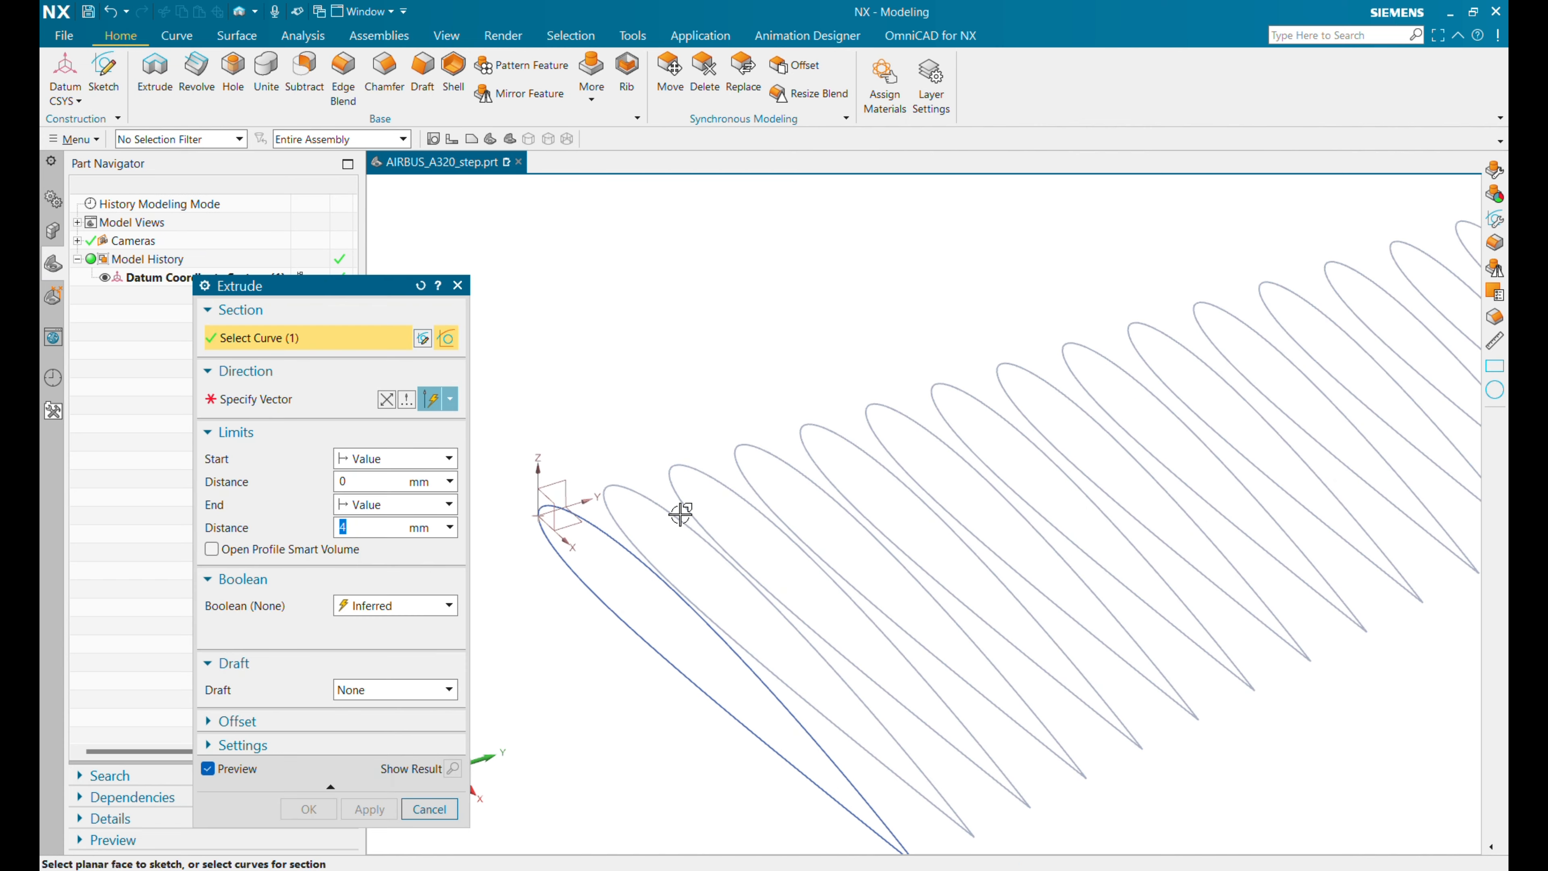
pyautogui.scroll(-5, 578, 596)
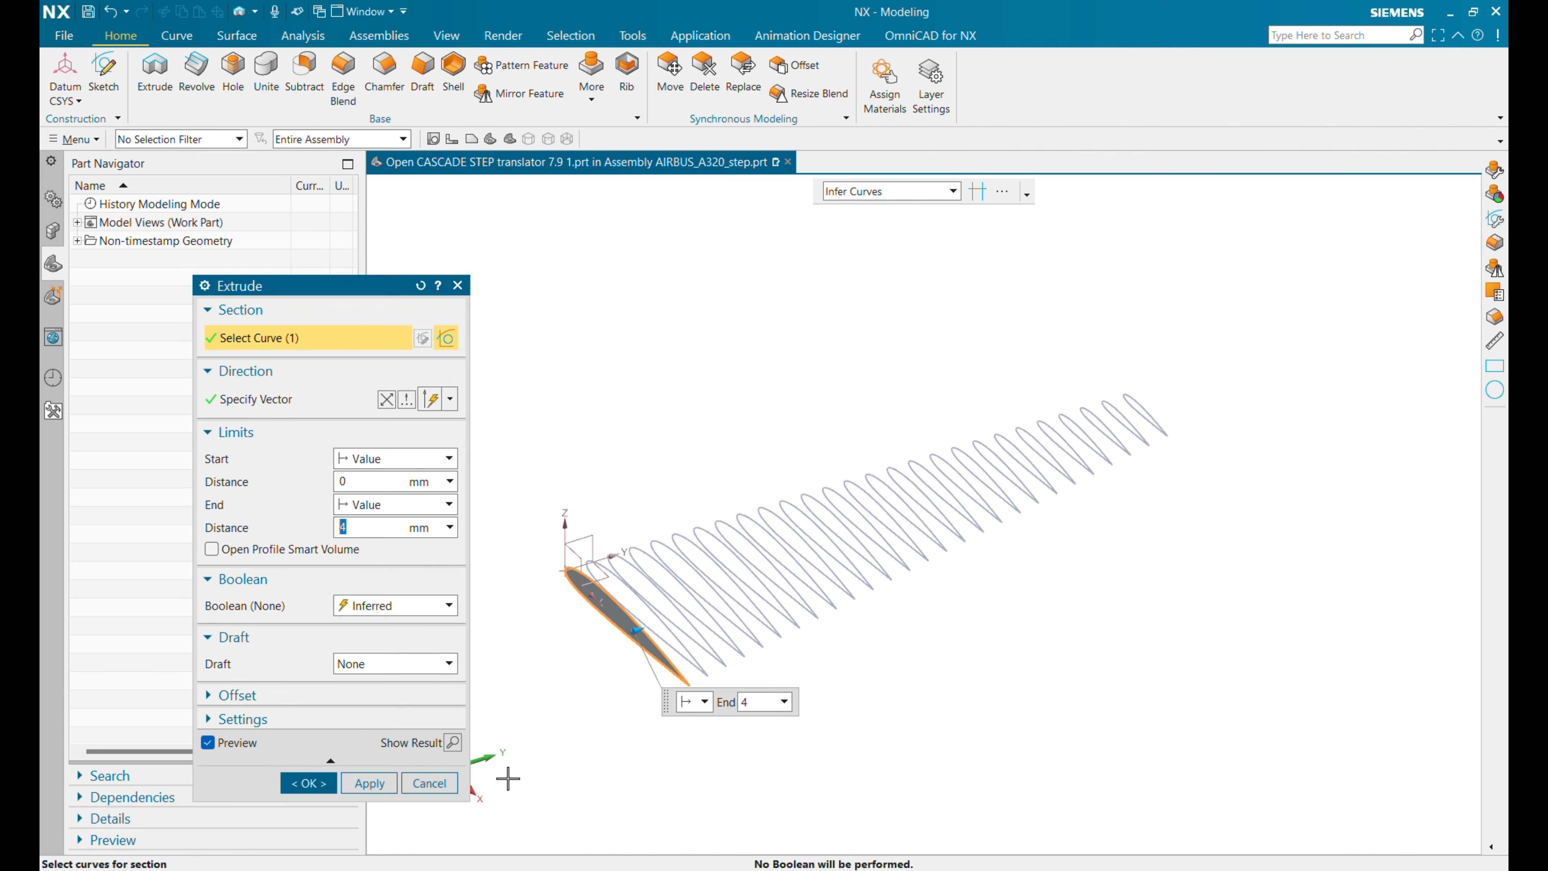
pyautogui.click(425, 784)
pyautogui.click(155, 73)
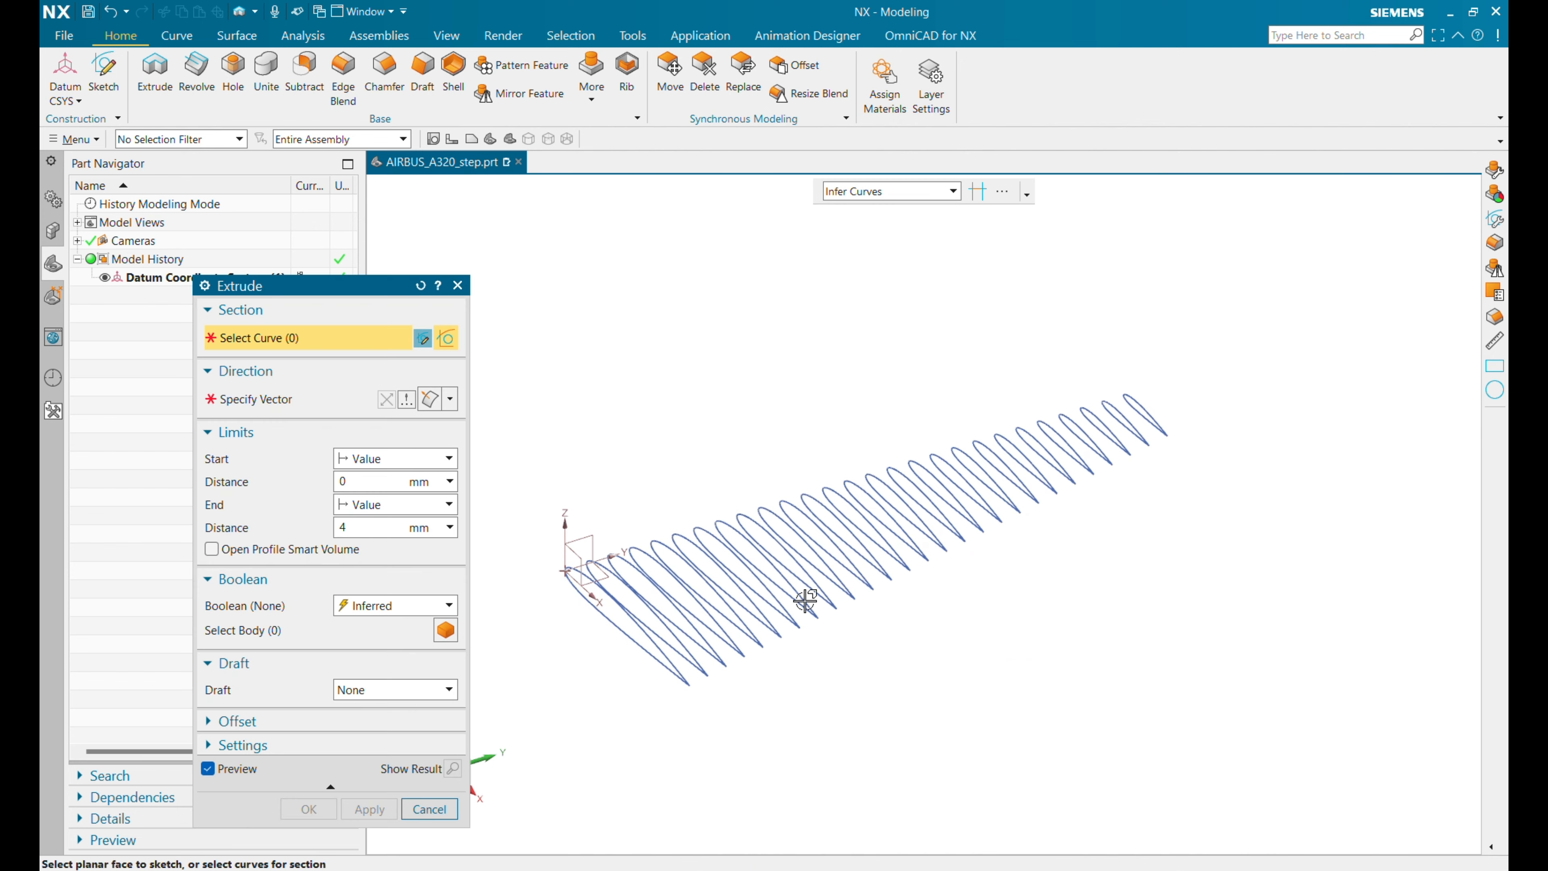
pyautogui.moveTo(1276, 336); pyautogui.dragTo(522, 737)
pyautogui.click(633, 628)
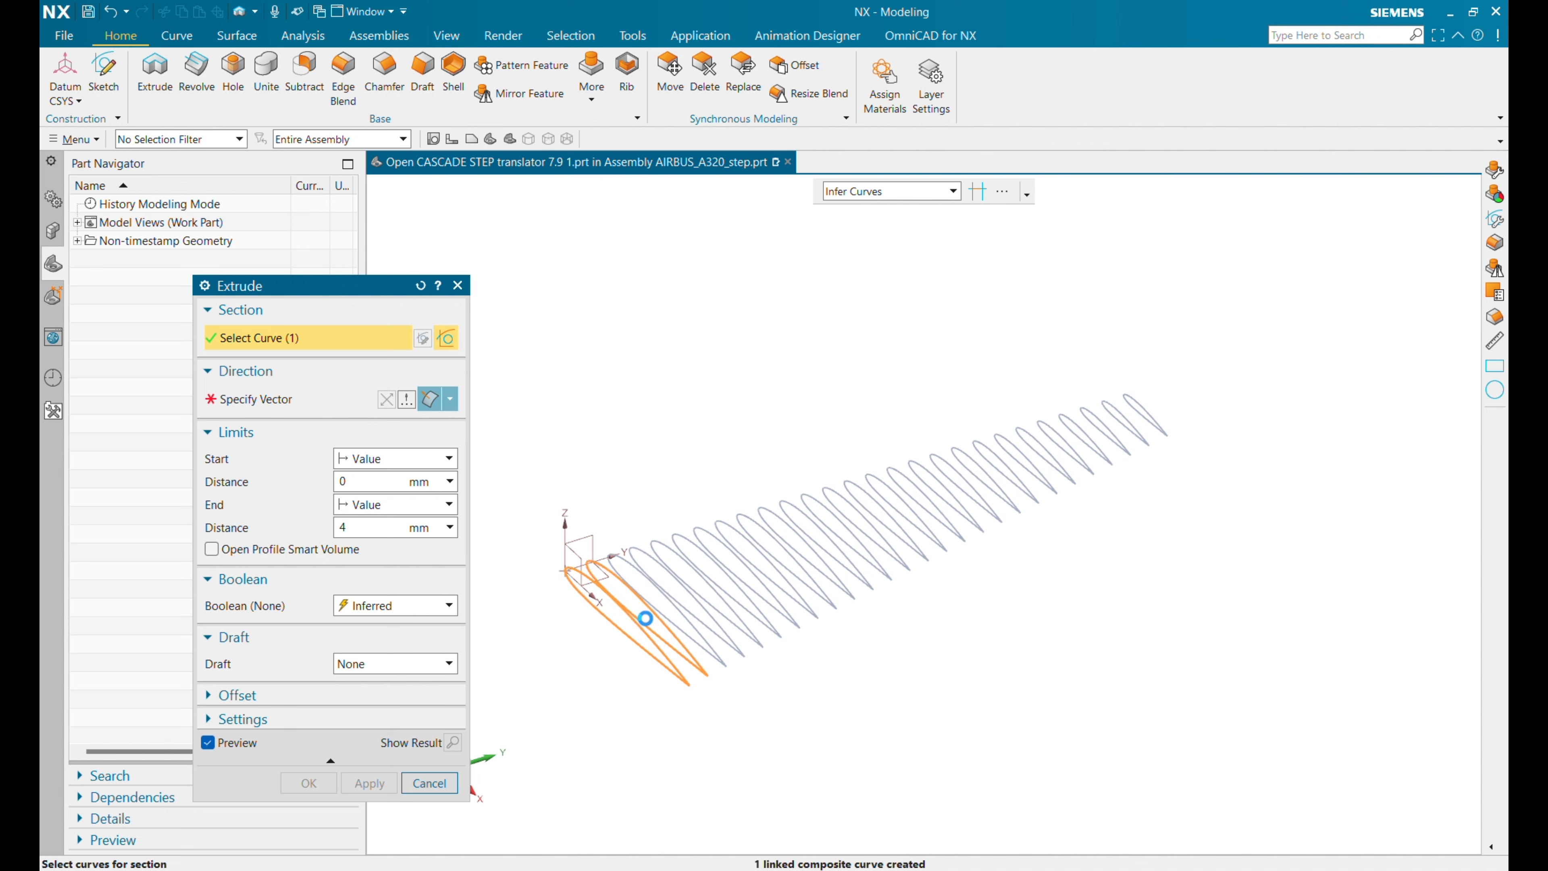
pyautogui.click(681, 614)
pyautogui.click(359, 526)
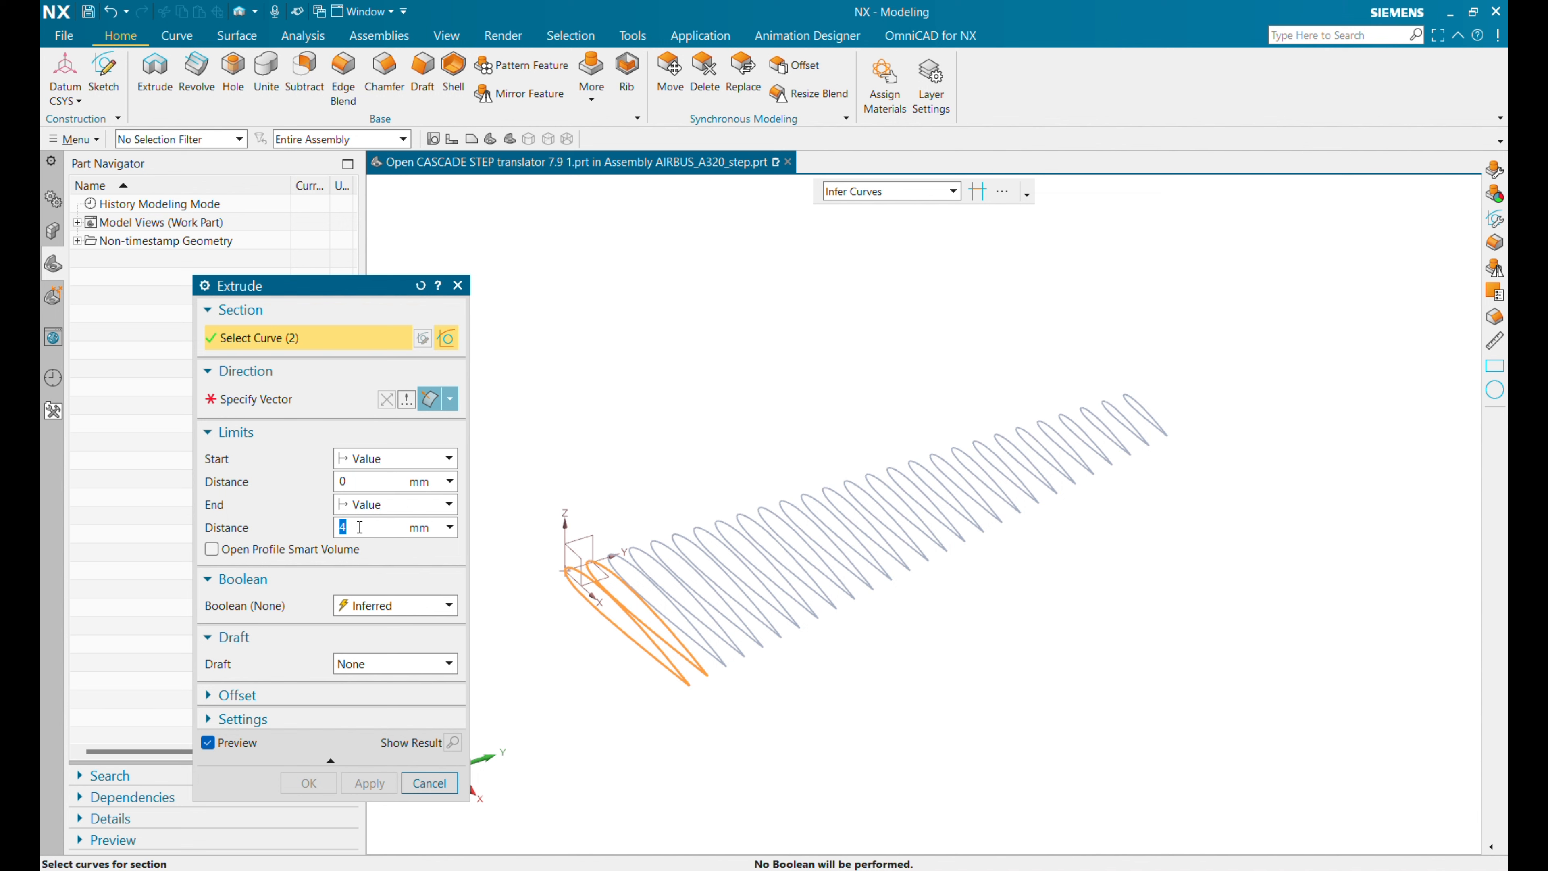
pyautogui.click(315, 402)
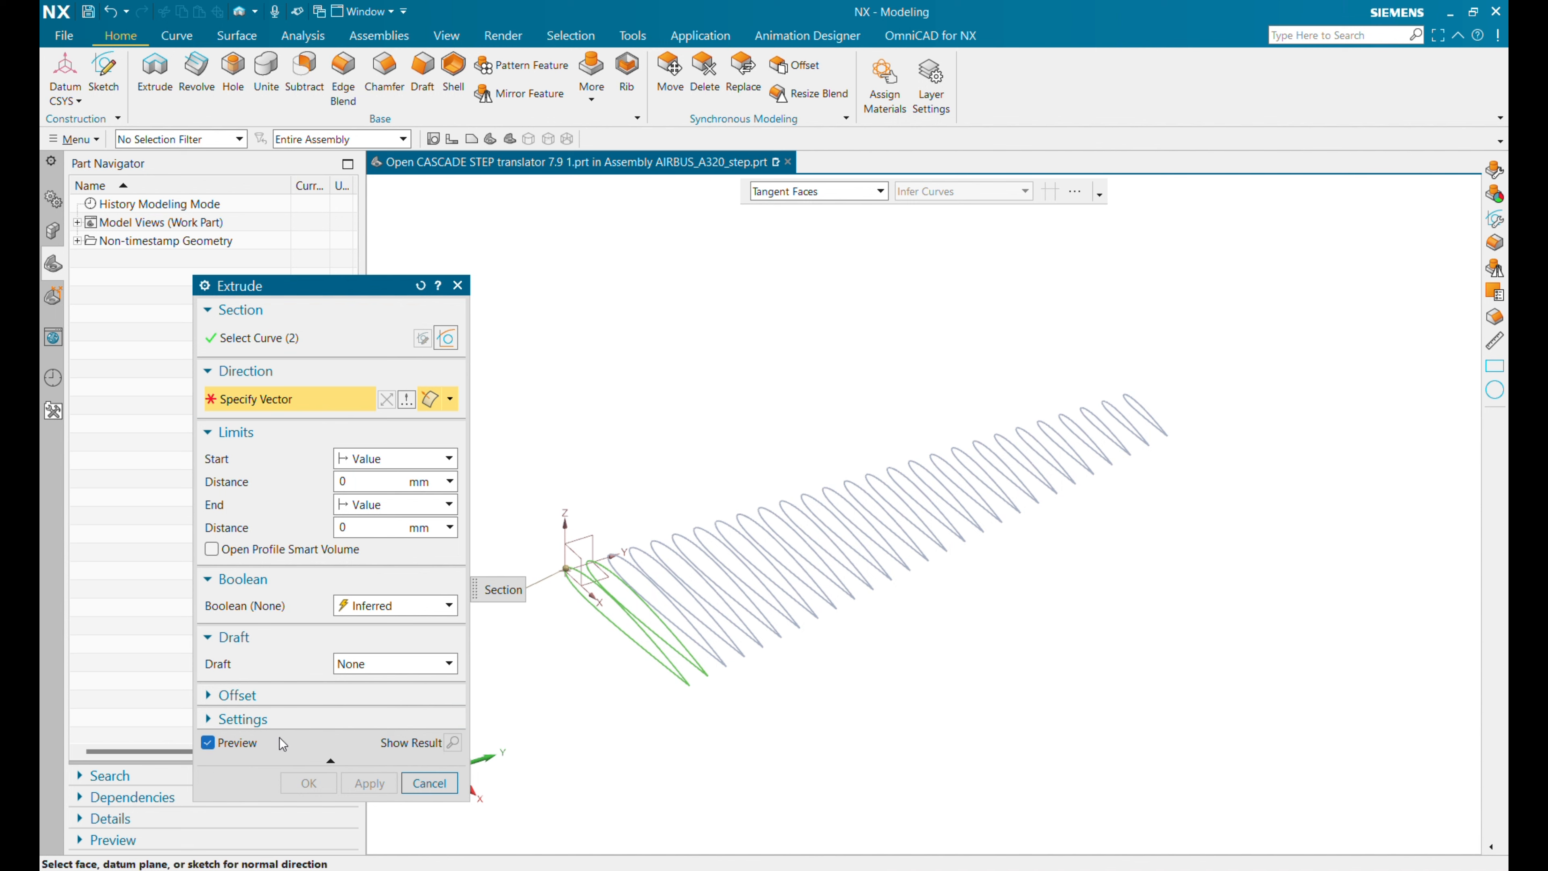
pyautogui.click(207, 742)
pyautogui.click(207, 742)
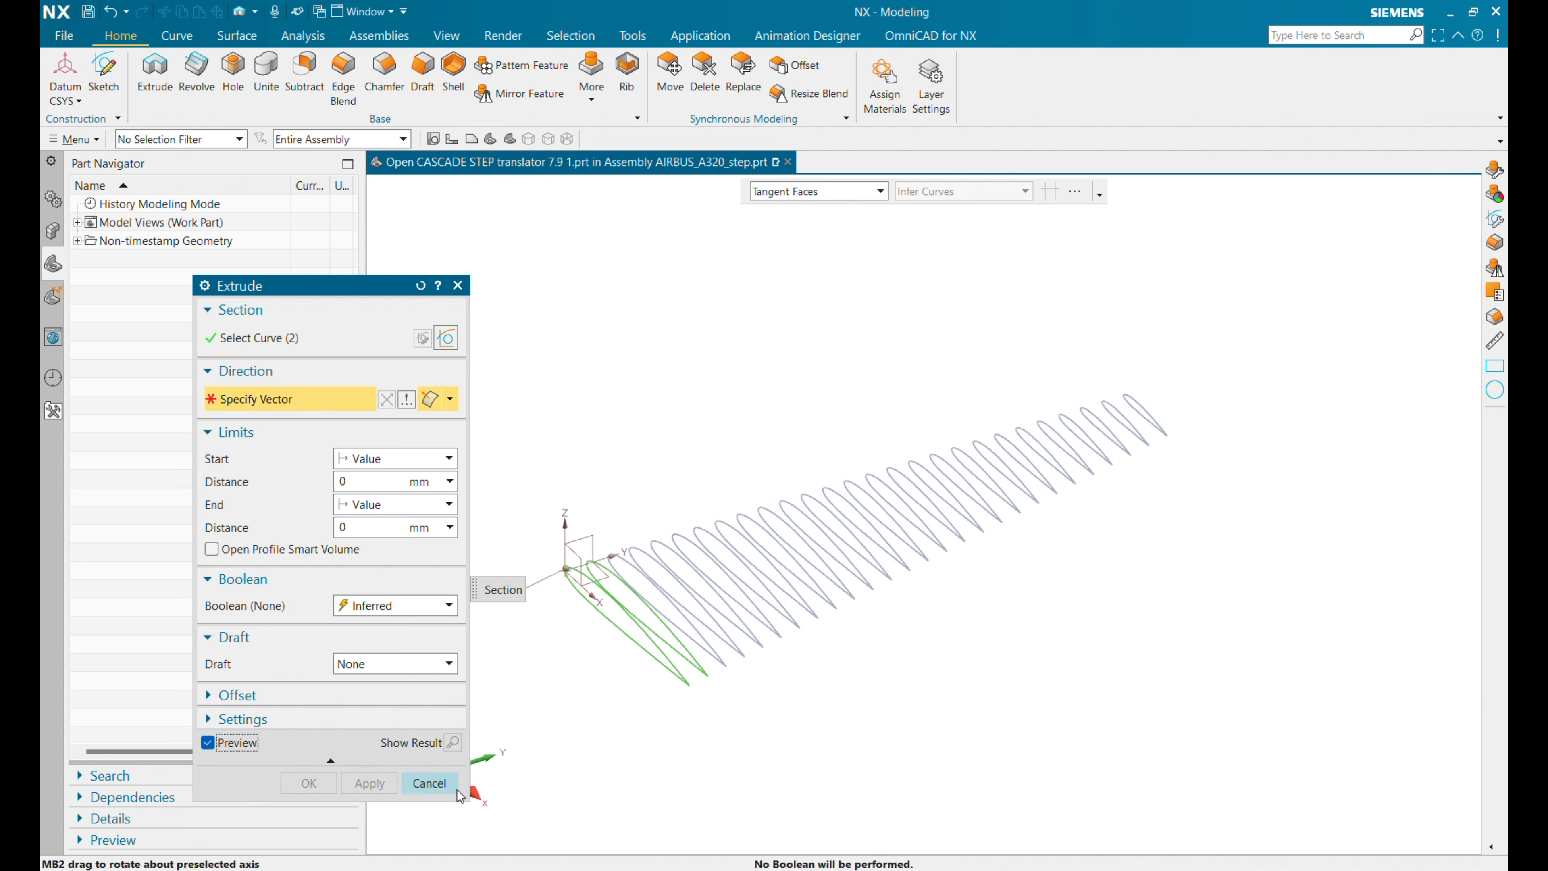
pyautogui.click(445, 784)
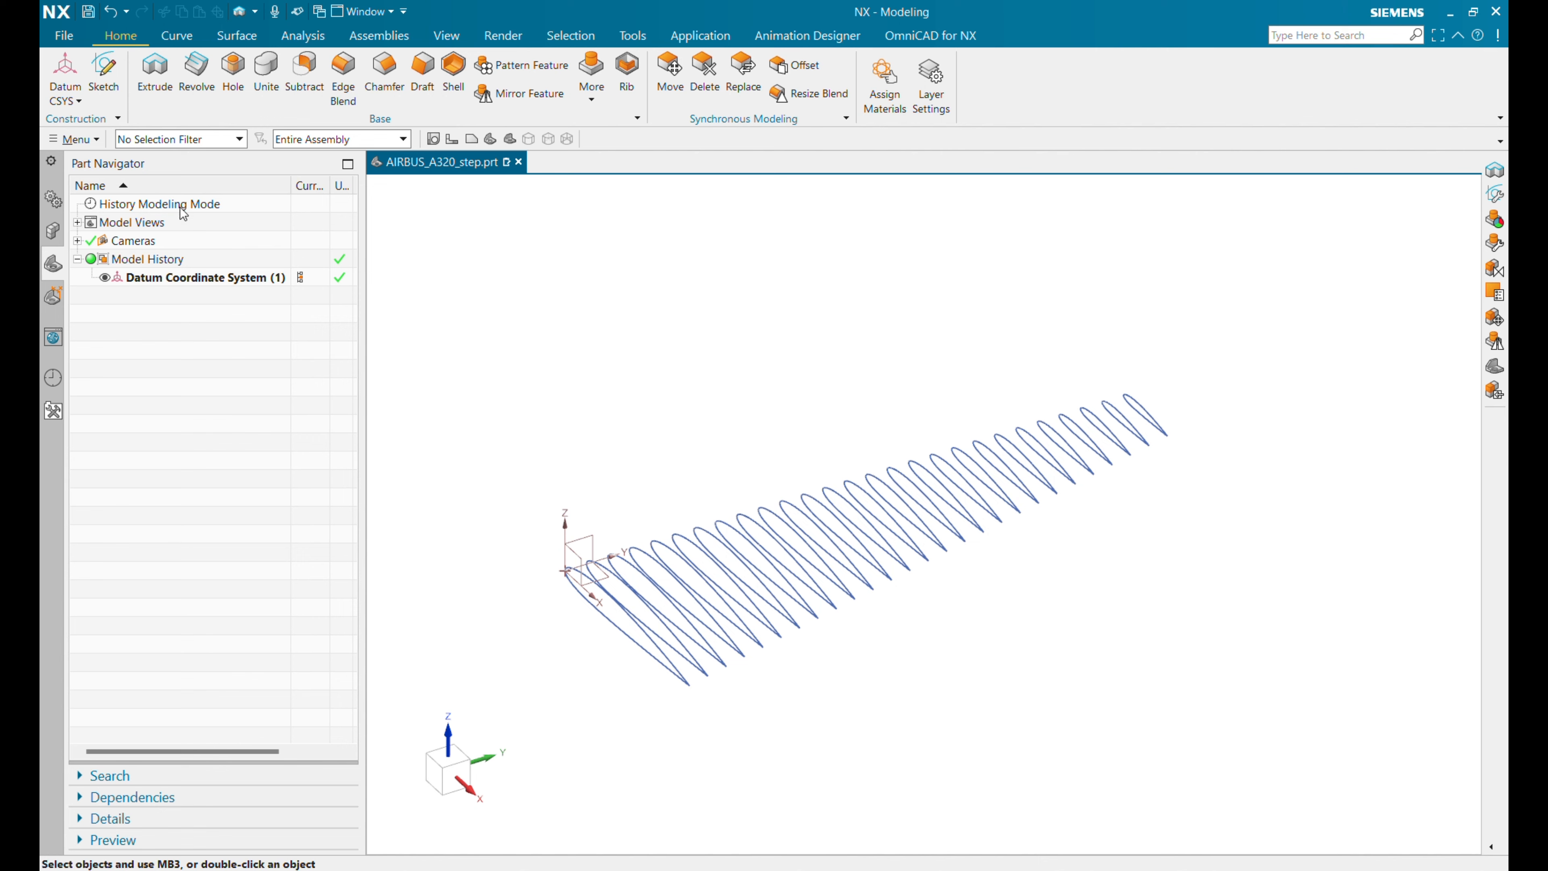
pyautogui.click(145, 94)
pyautogui.scroll(4, 690, 657)
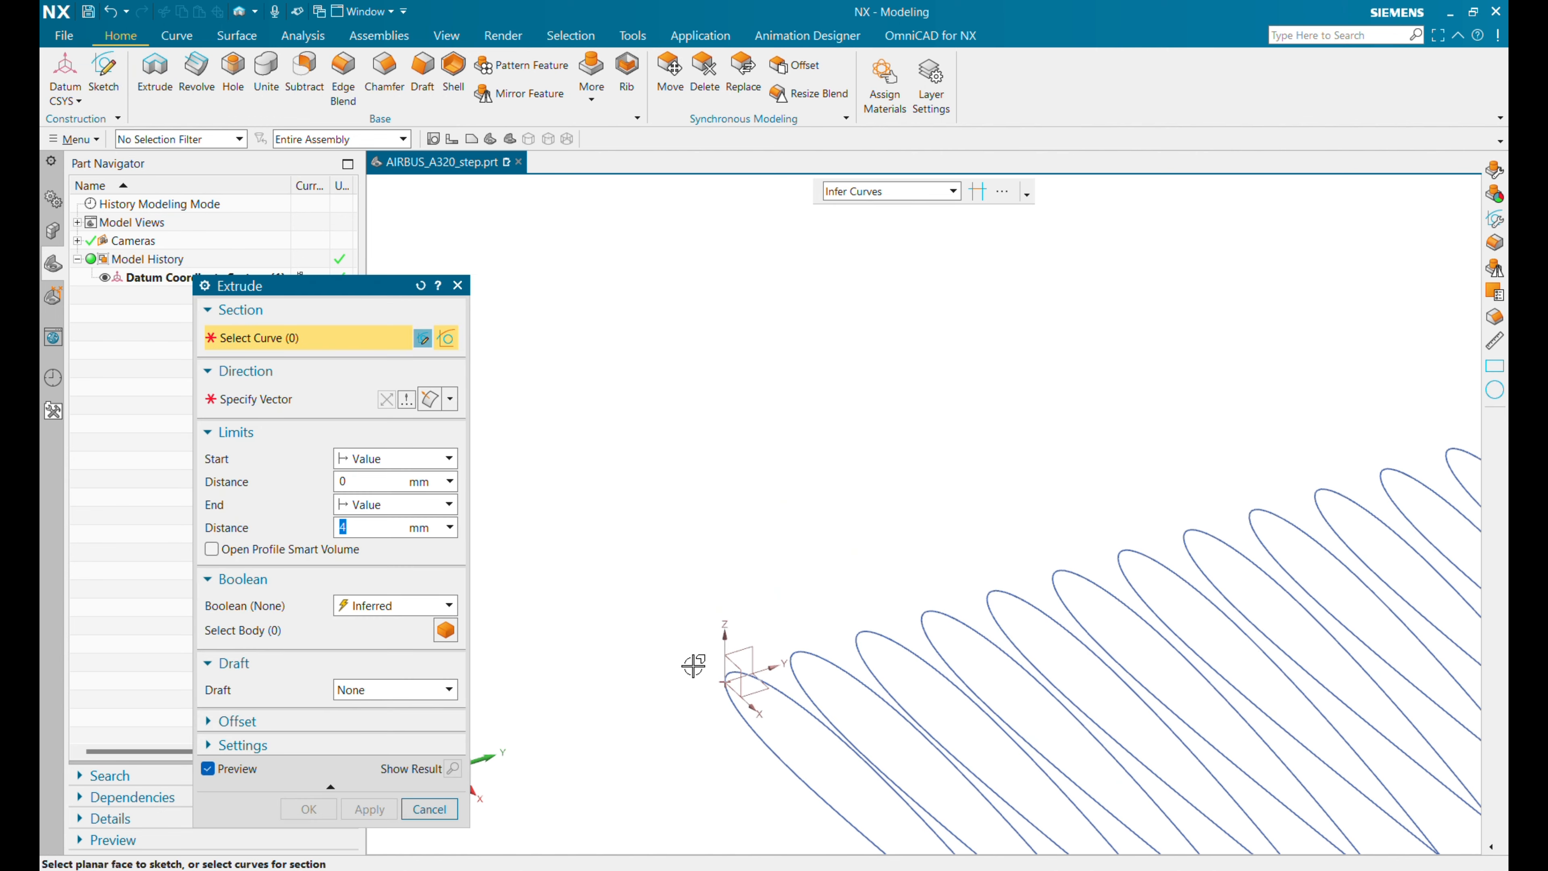
pyautogui.click(782, 689)
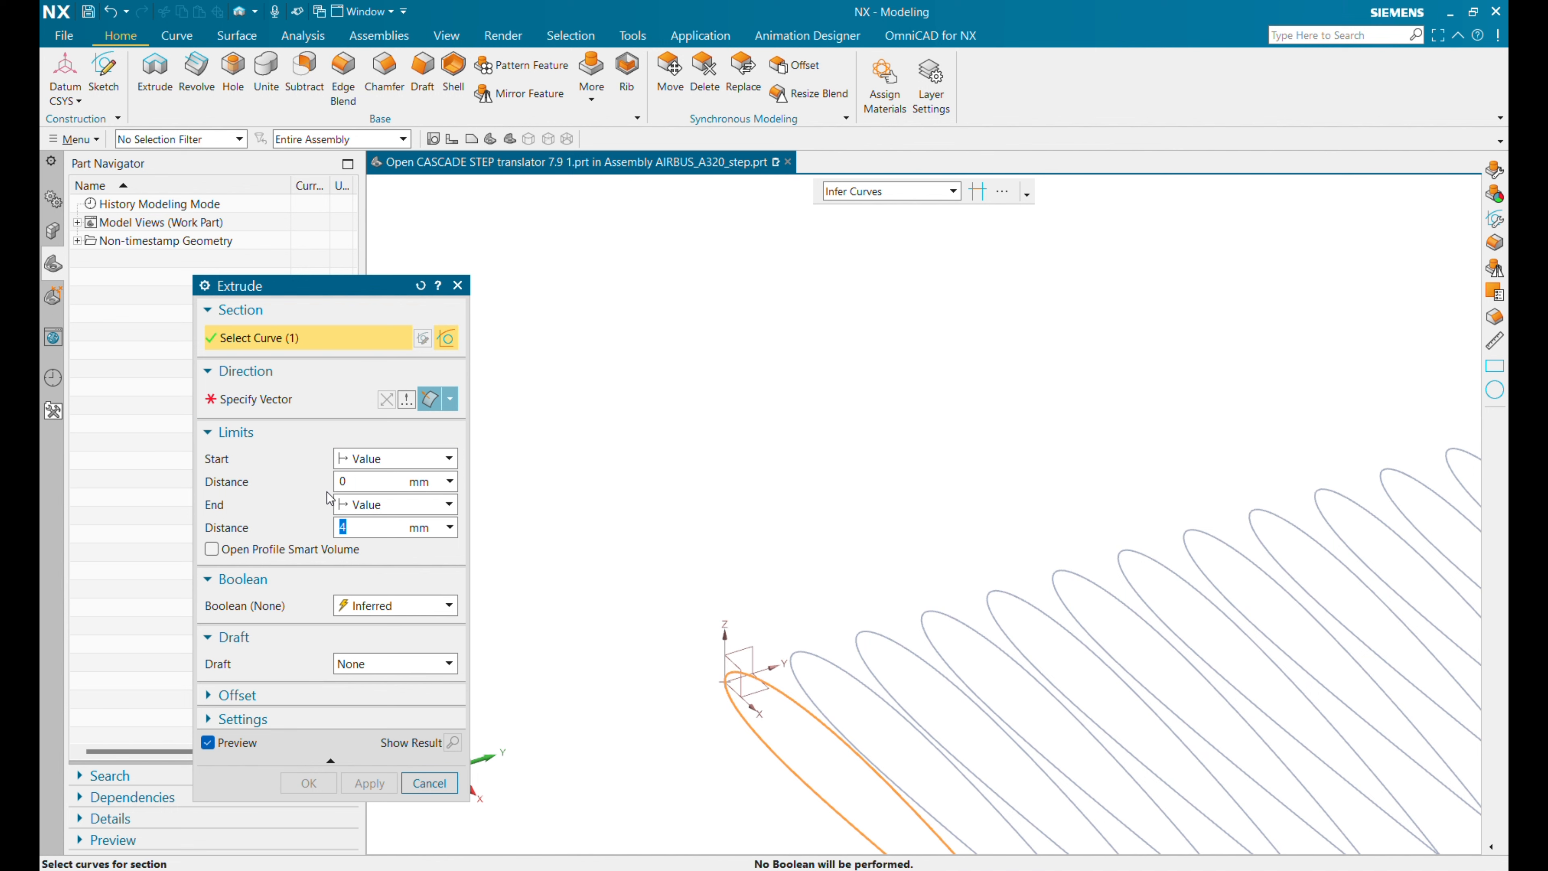
pyautogui.click(279, 399)
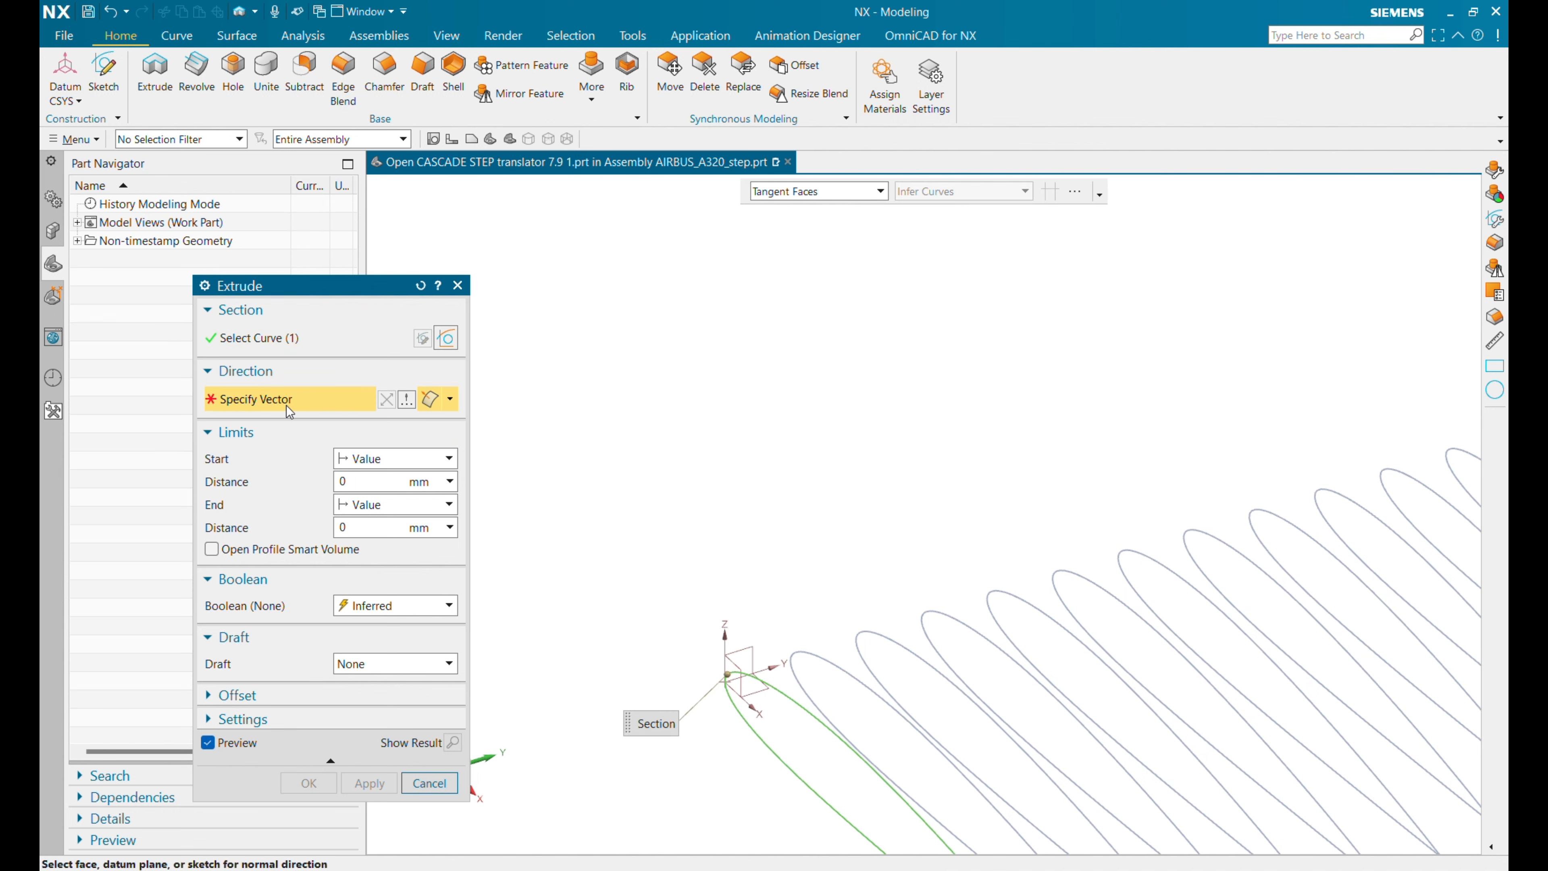
pyautogui.scroll(-4, 573, 509)
pyautogui.scroll(5, 635, 555)
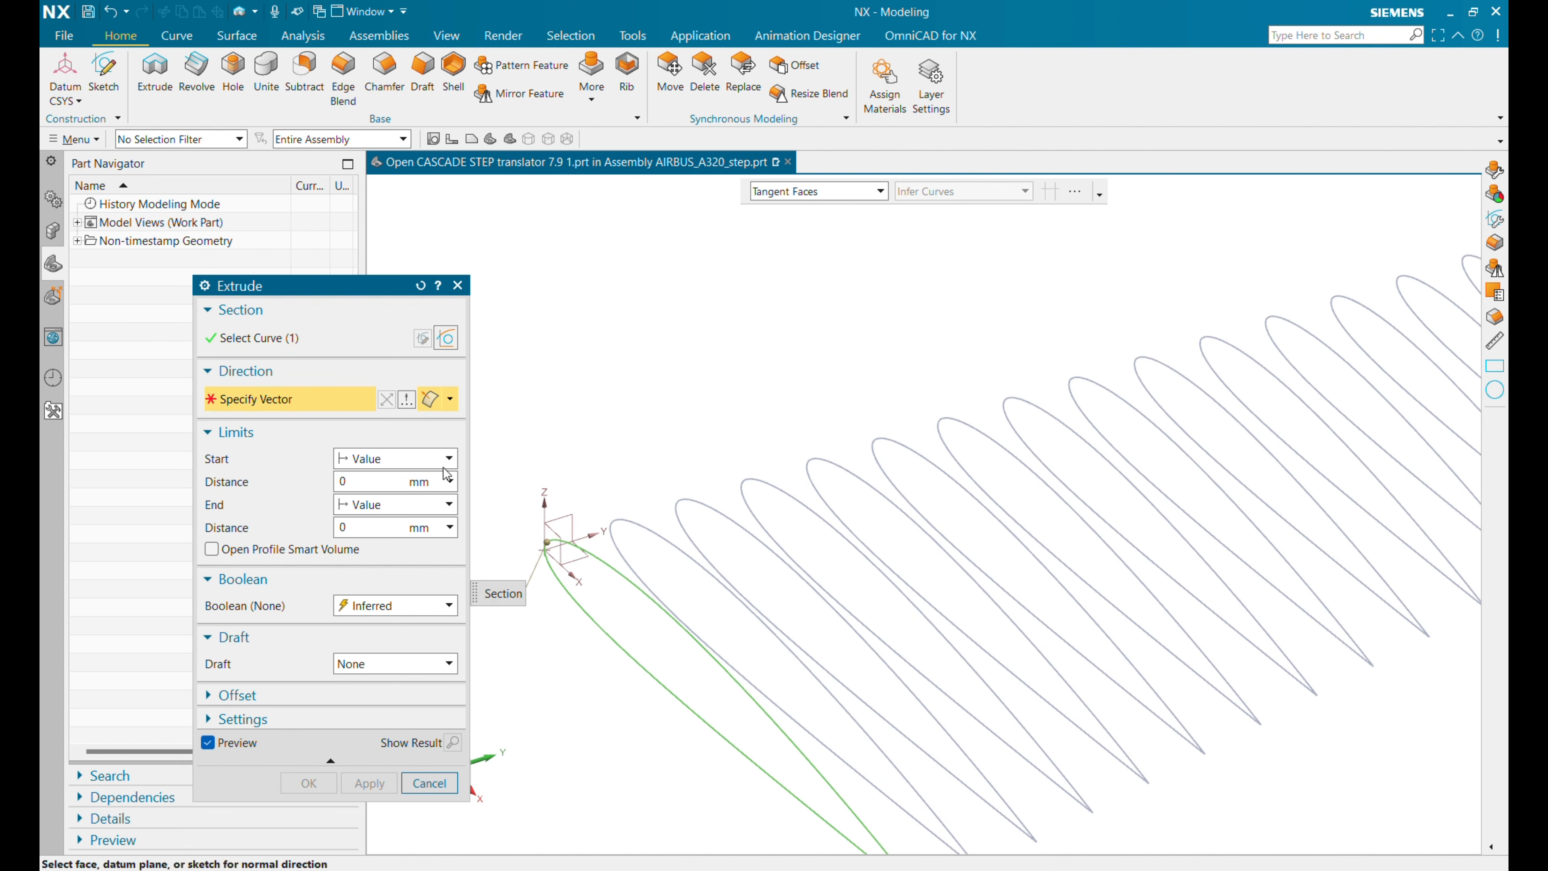
pyautogui.click(450, 399)
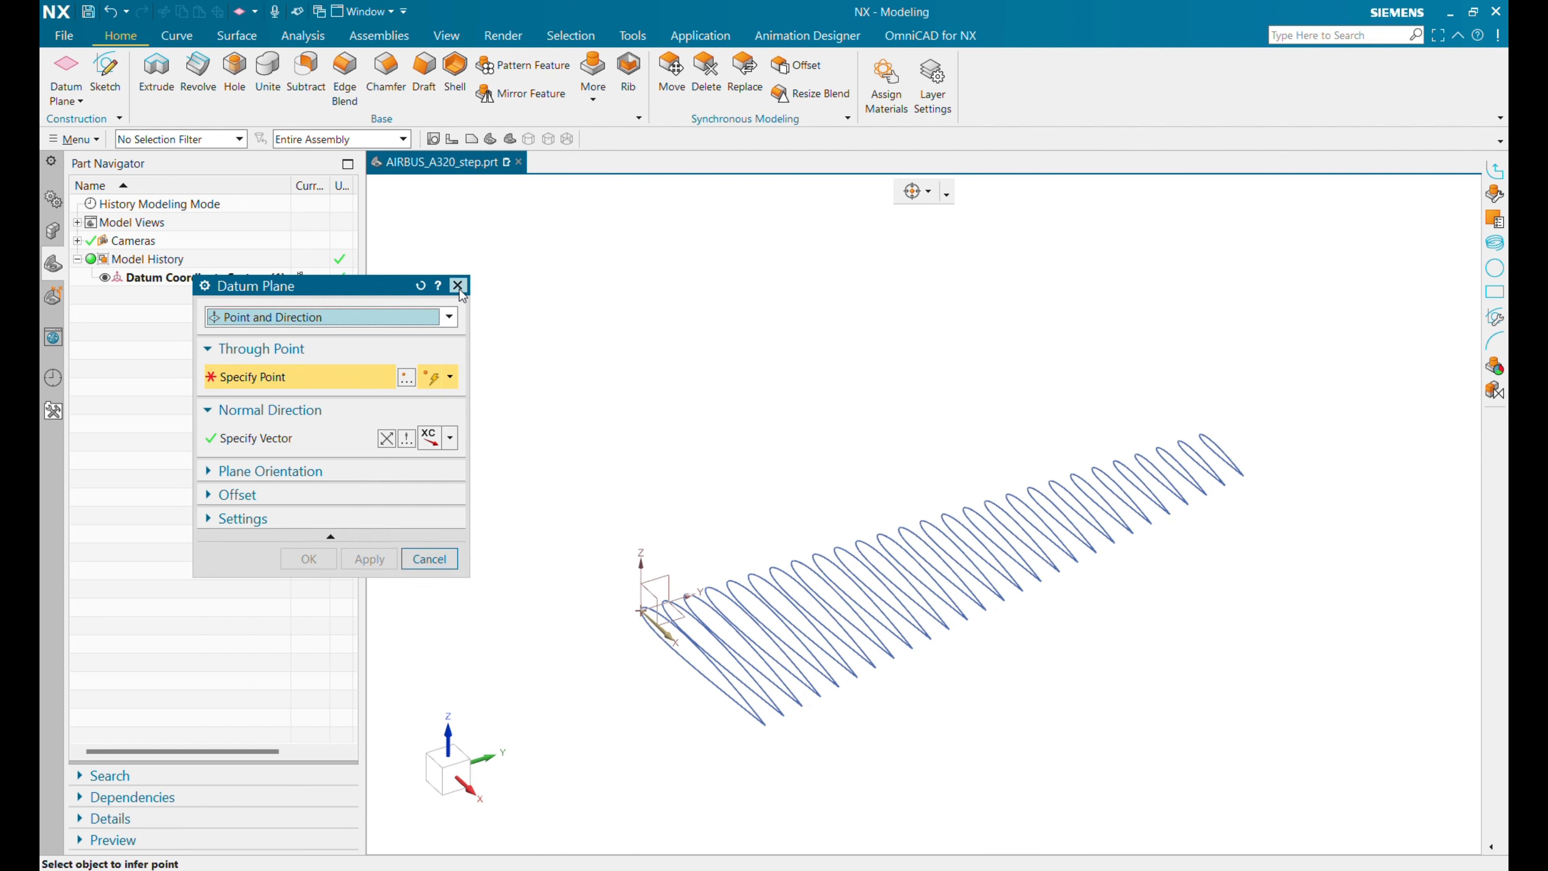
pyautogui.click(457, 285)
# Step: Try extruding the second rib curve from 0 to 4 mm along the YC direction and delete the resulting feature
pyautogui.click(157, 72)
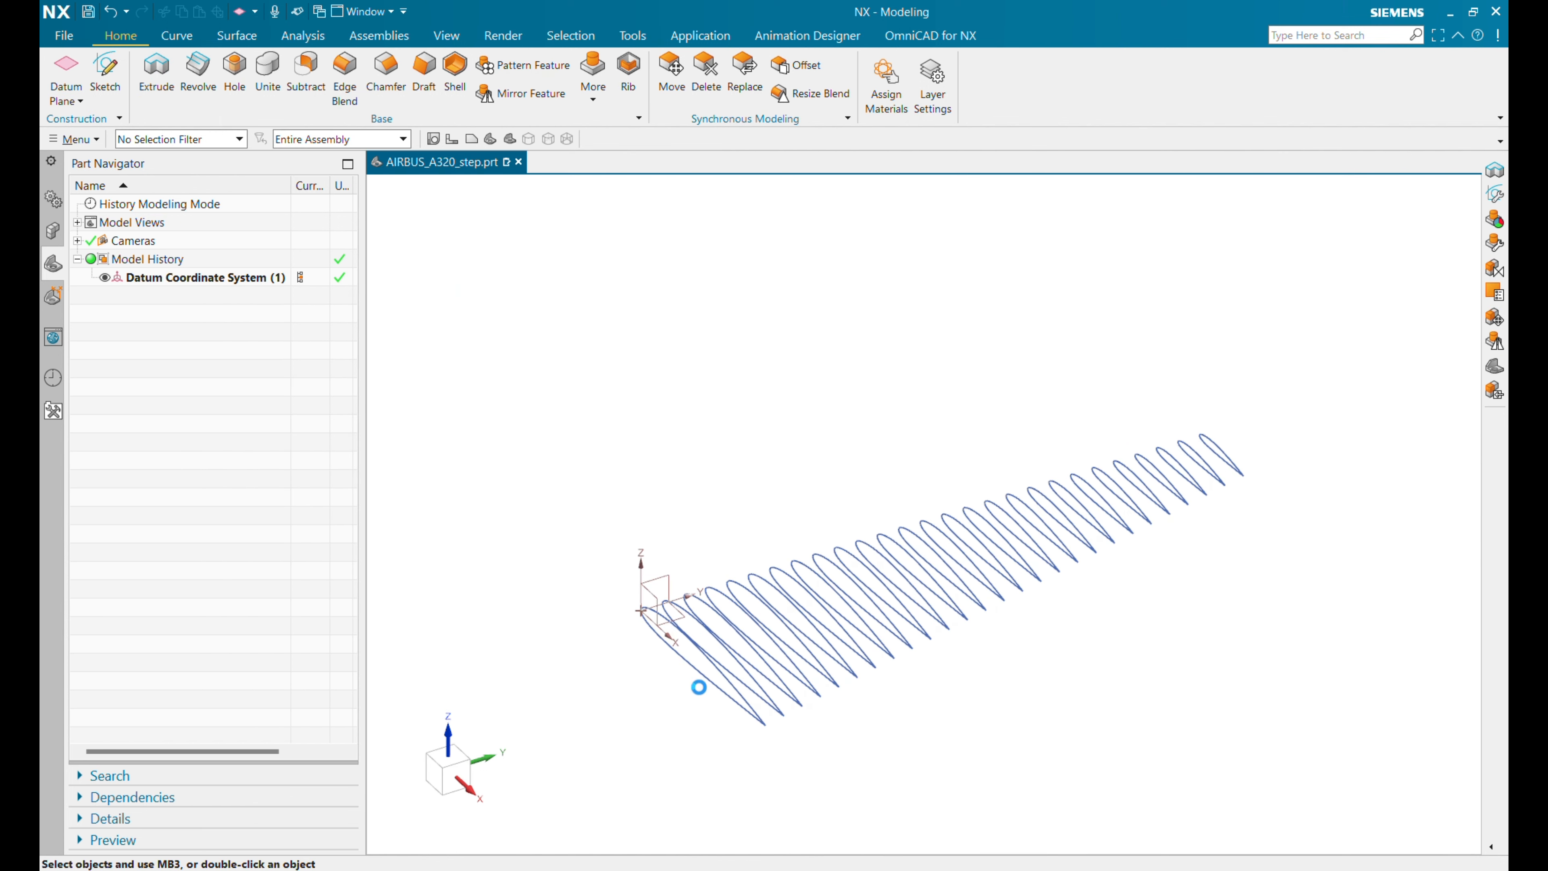
pyautogui.click(730, 671)
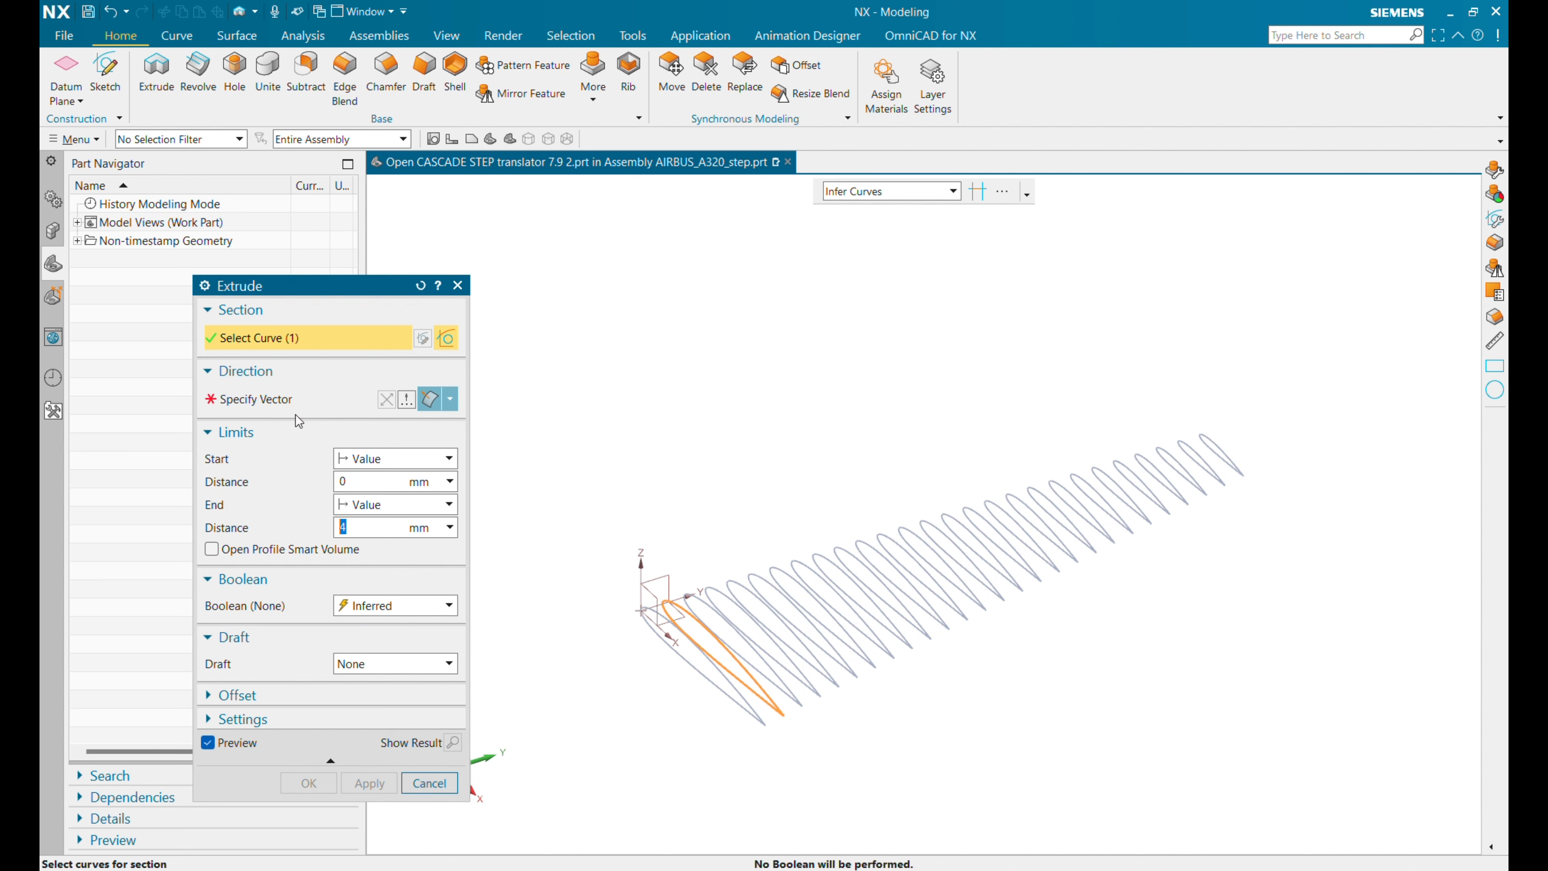
pyautogui.click(306, 399)
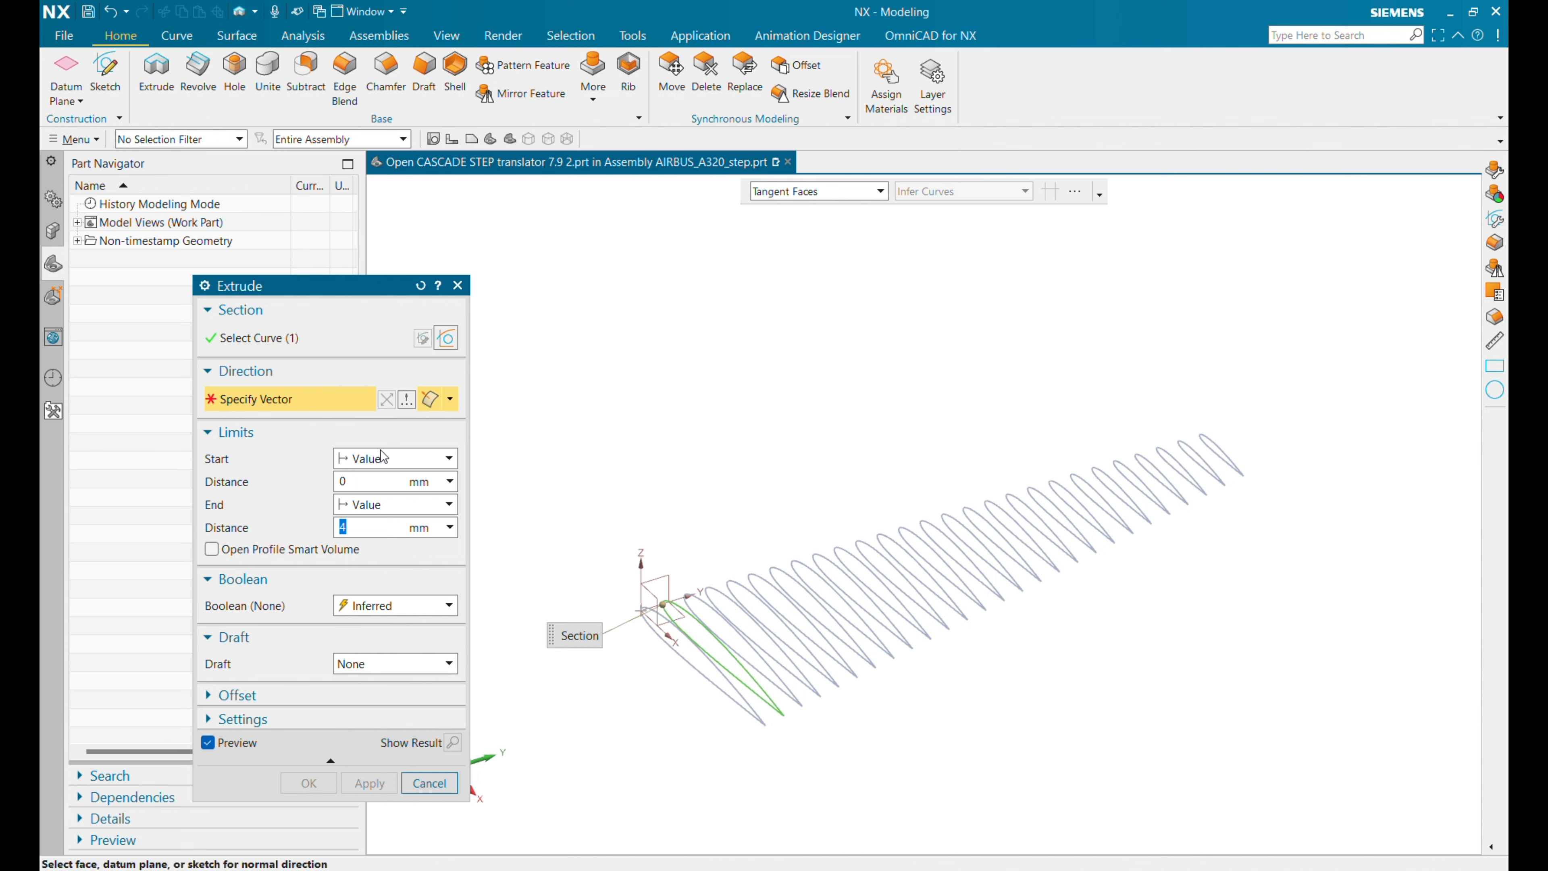
pyautogui.click(448, 402)
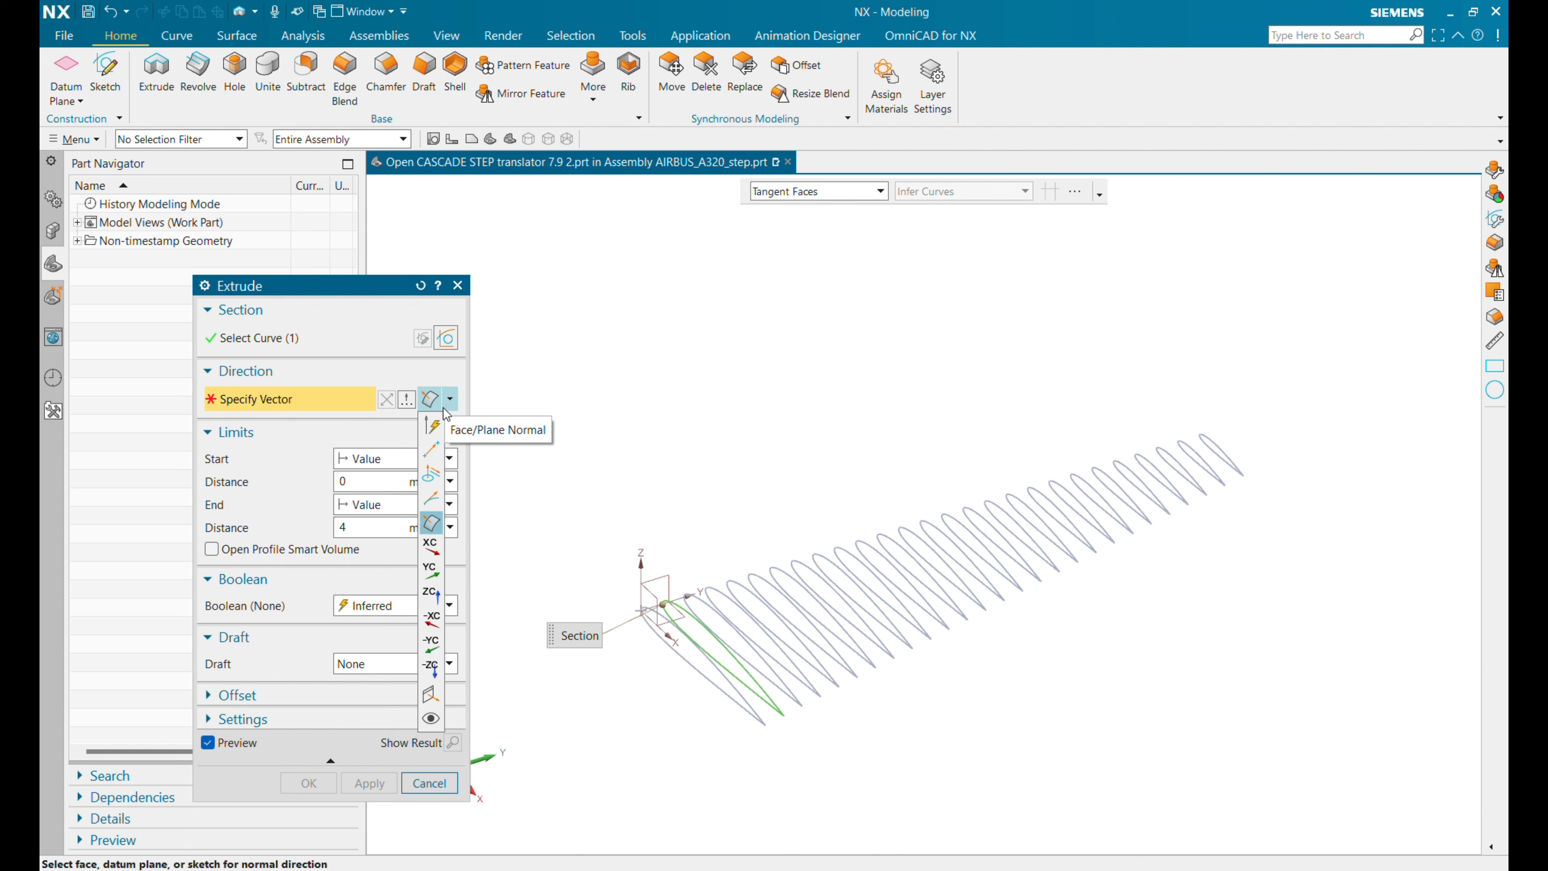
pyautogui.click(434, 575)
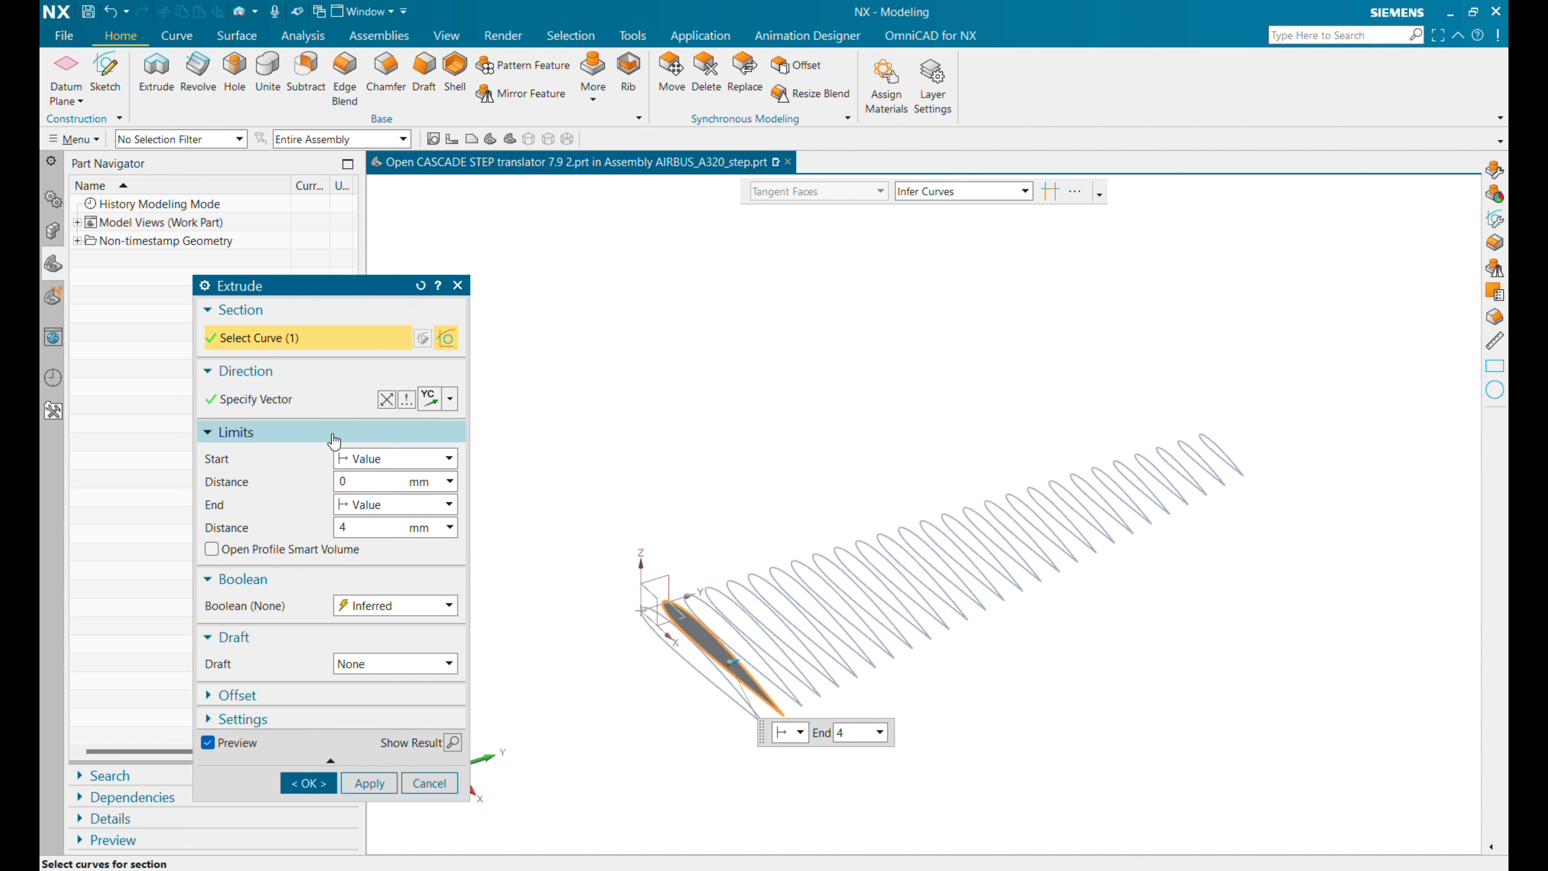
pyautogui.click(323, 789)
pyautogui.click(141, 278)
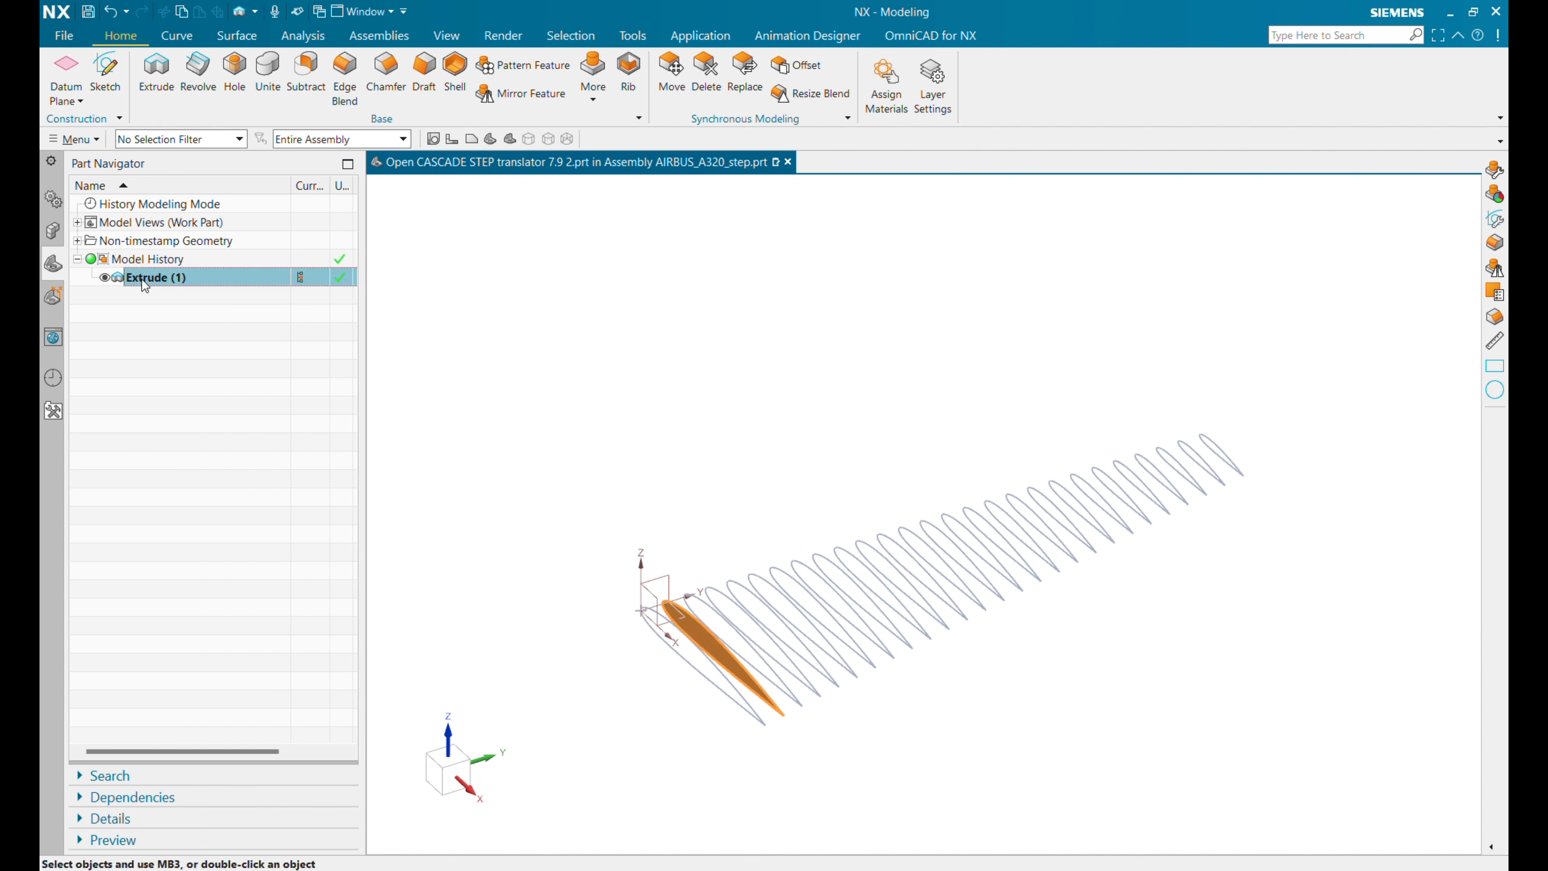
pyautogui.press('Delete')
# Step: Set up a new extrusion of the second rib curve along YC, starting at -0.1e3 mm and ending at 0.1e3 mm
pyautogui.click(155, 55)
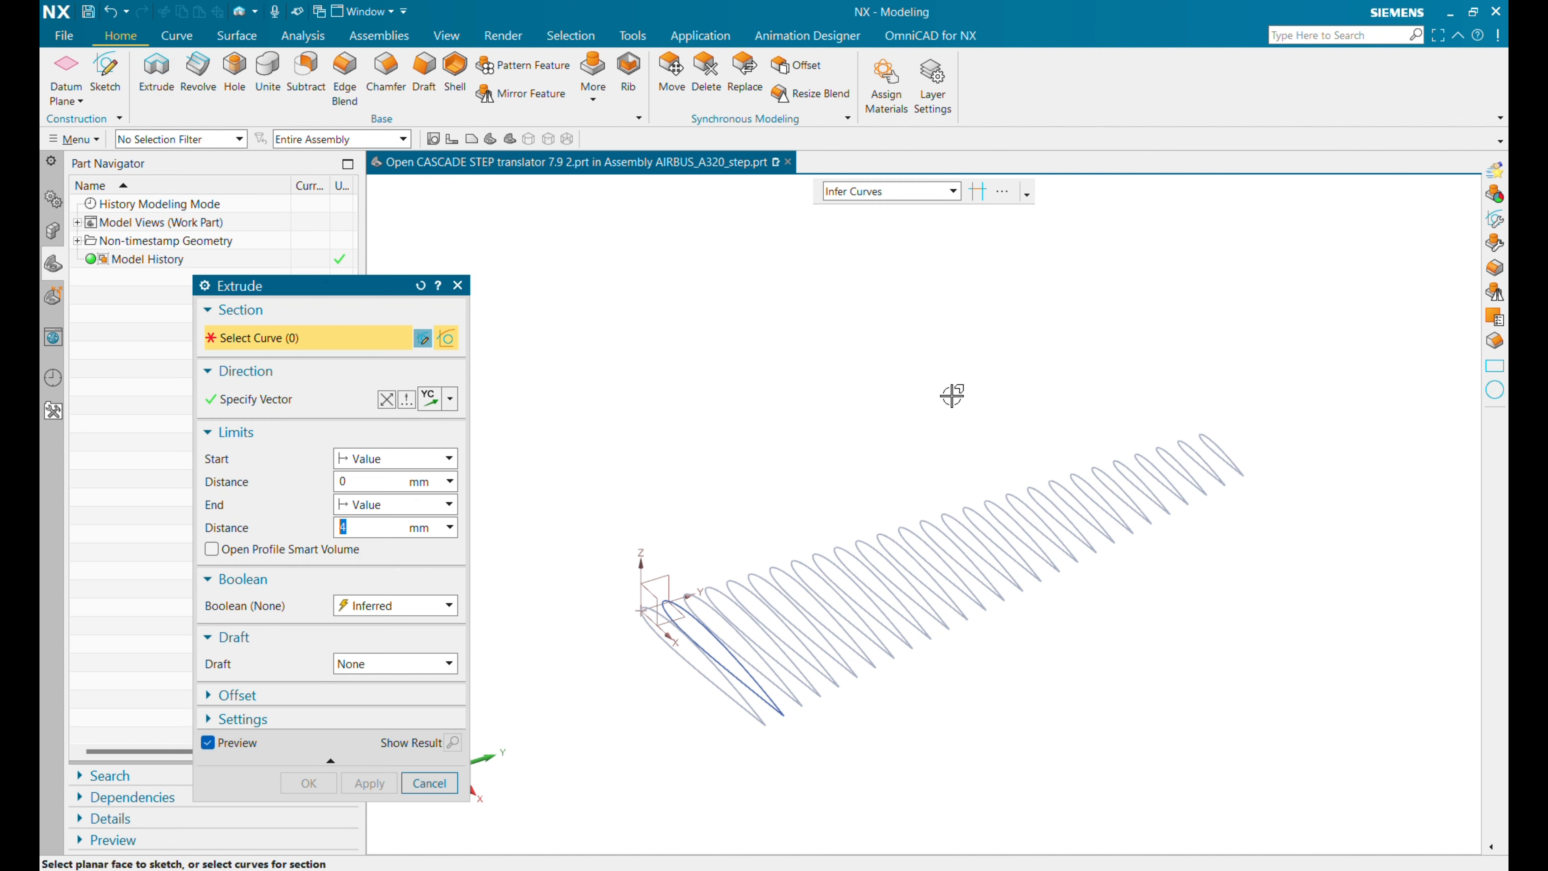
pyautogui.moveTo(1367, 355); pyautogui.dragTo(612, 743)
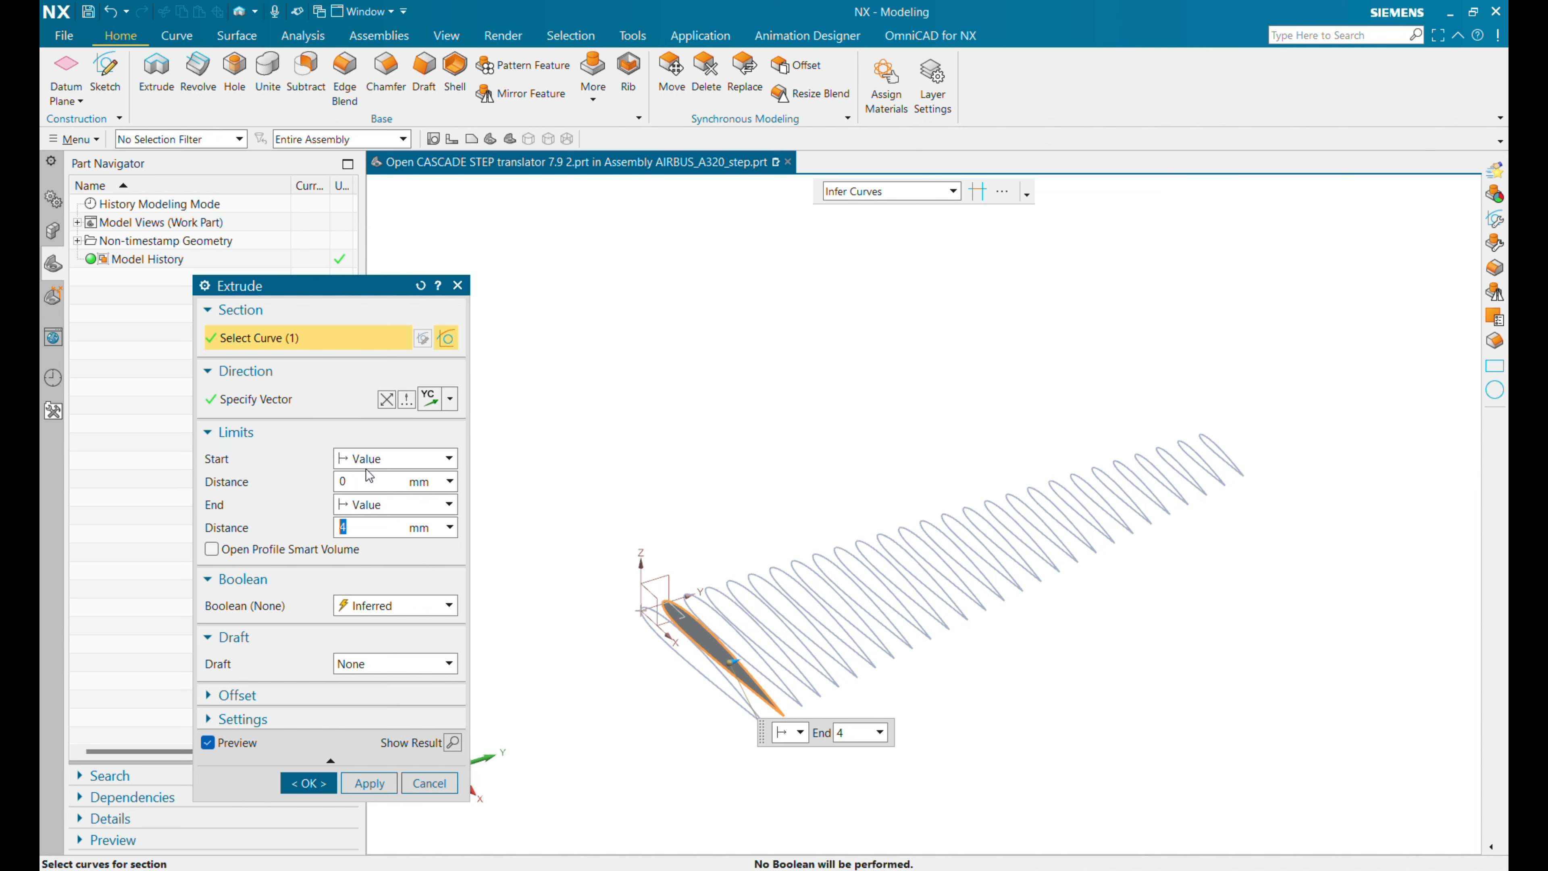
pyautogui.click(362, 482)
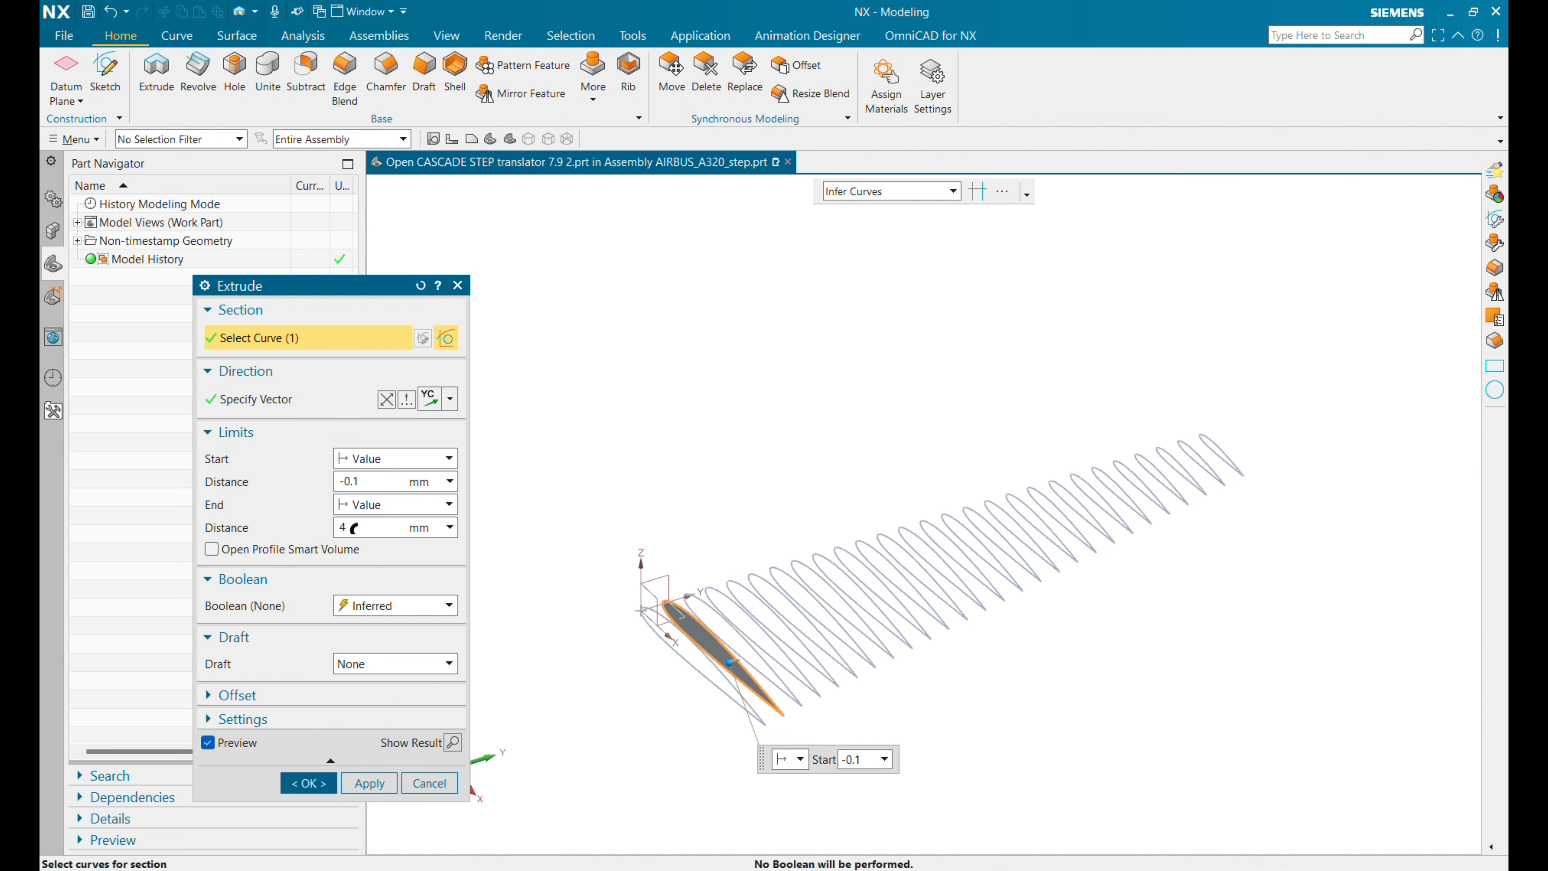
pyautogui.click(354, 528)
pyautogui.click(374, 485)
pyautogui.click(374, 528)
pyautogui.write('e3')
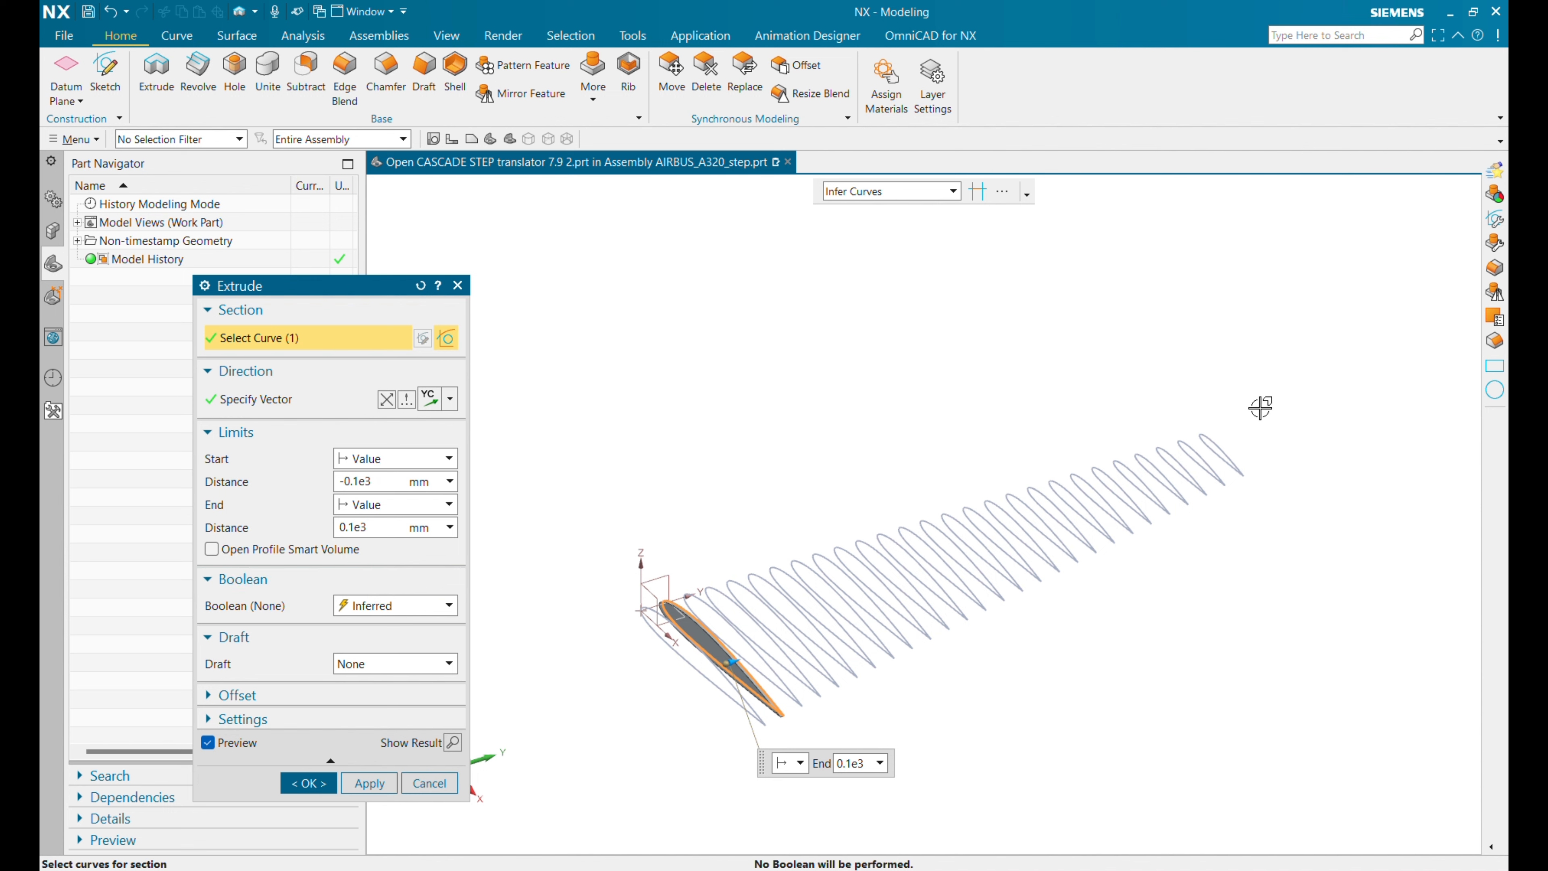
# Step: Add the root rib curve and the third to eighth rib curves to the Extrude section
pyautogui.scroll(3, 669, 614)
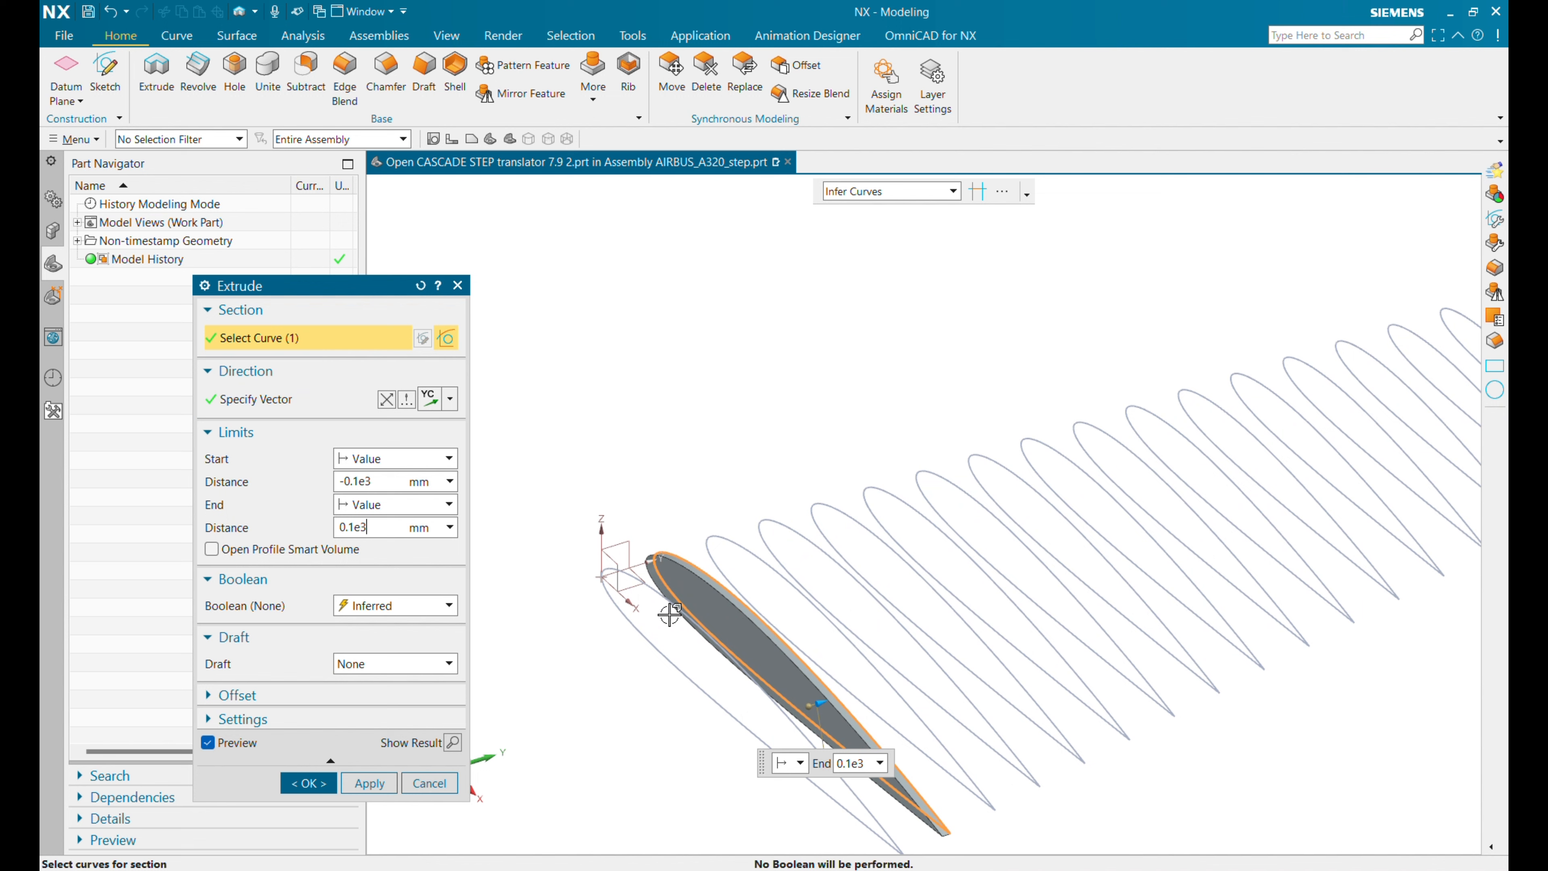
pyautogui.click(661, 628)
pyautogui.click(727, 545)
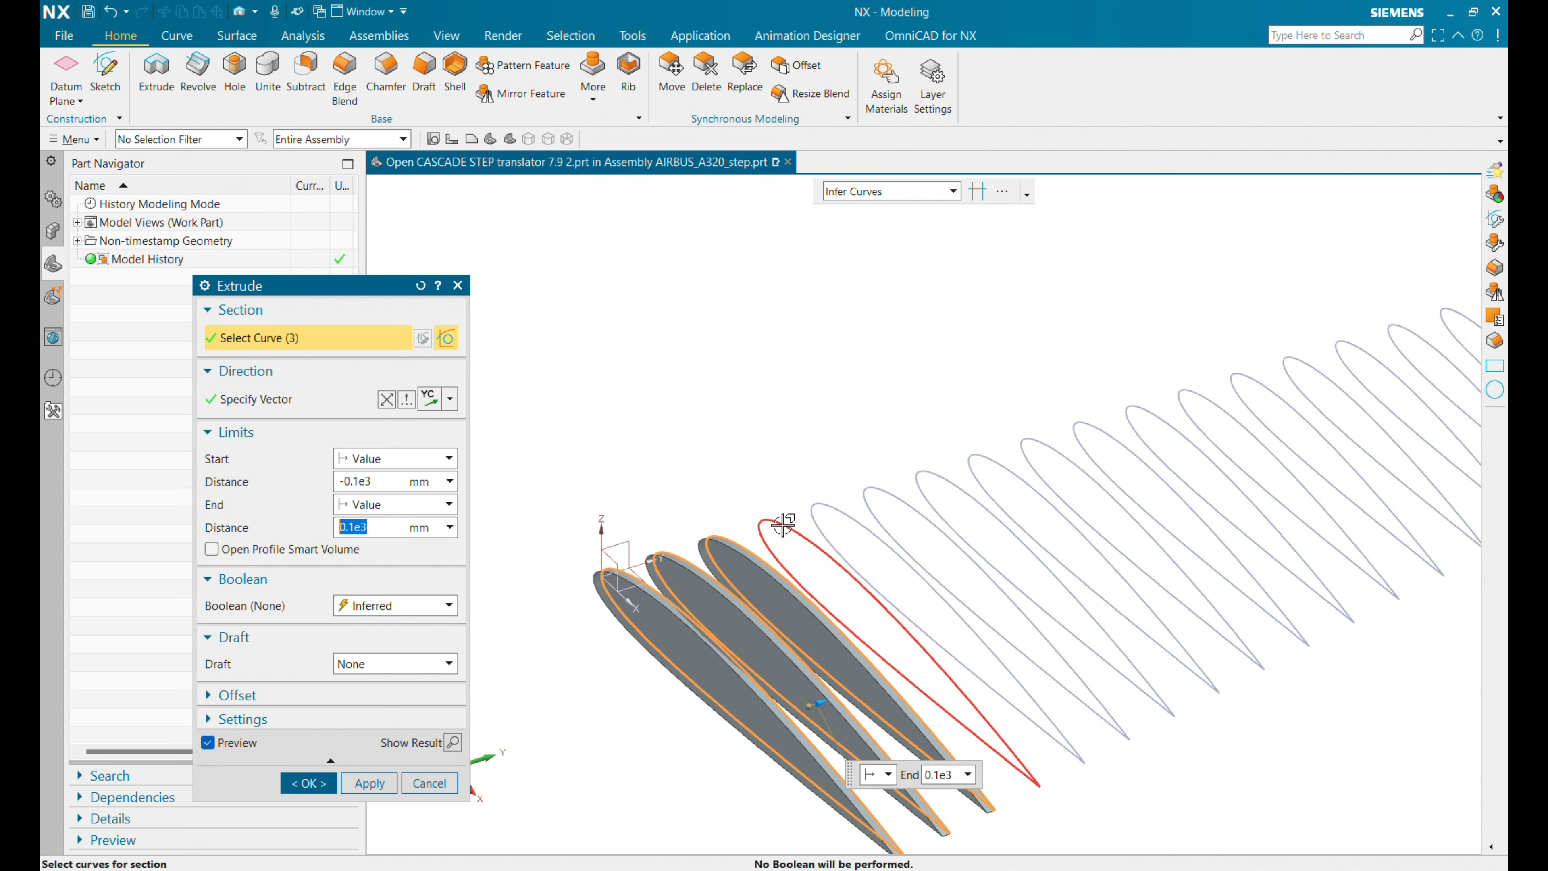
pyautogui.click(783, 524)
pyautogui.click(850, 518)
pyautogui.click(911, 497)
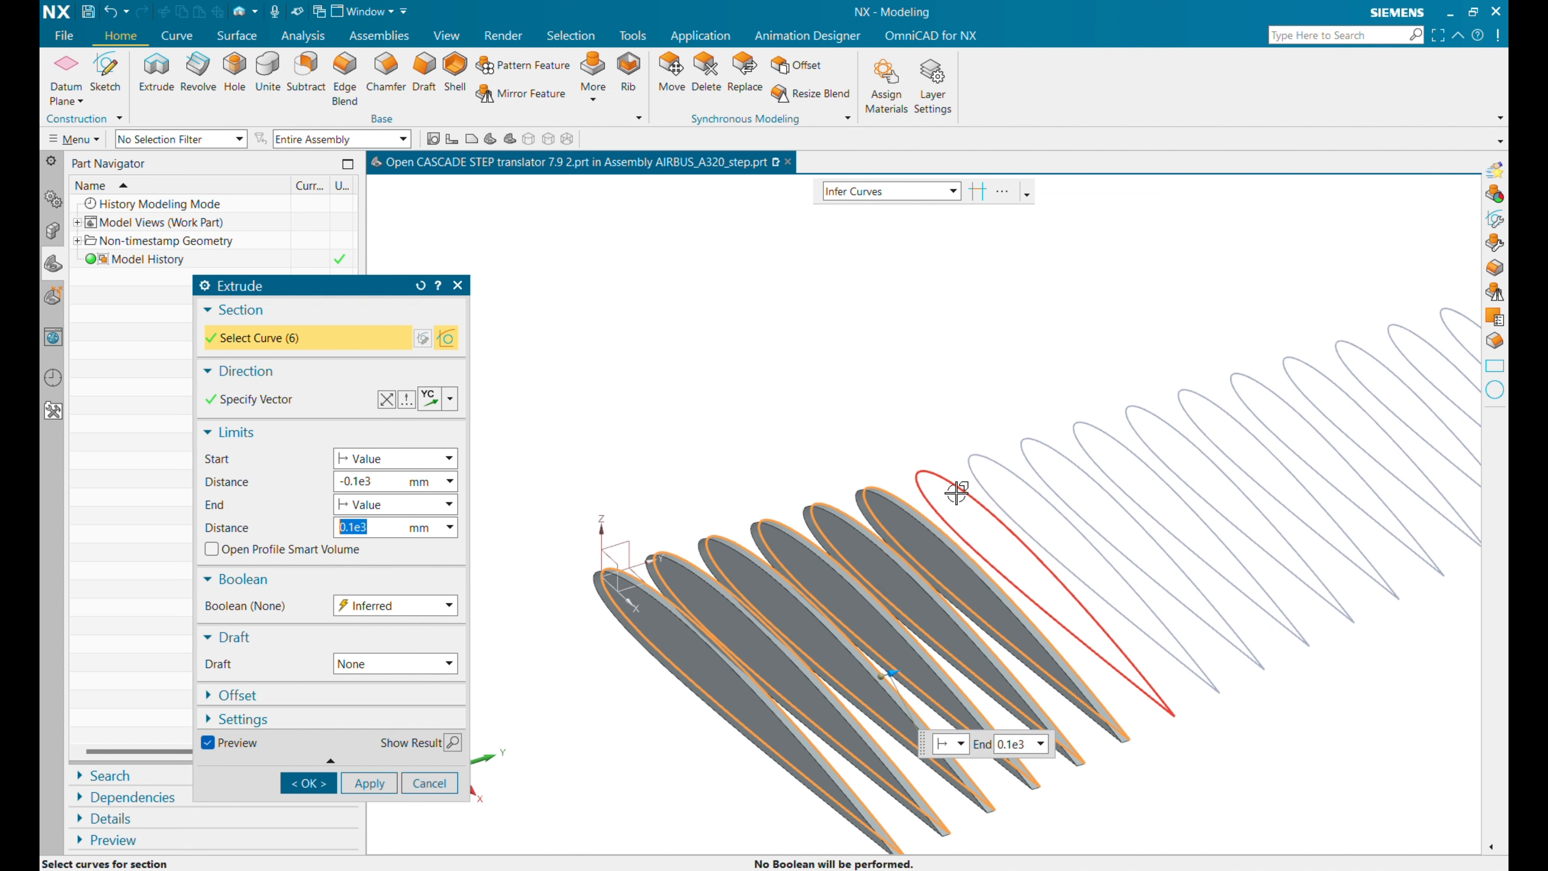
pyautogui.click(956, 493)
pyautogui.click(983, 467)
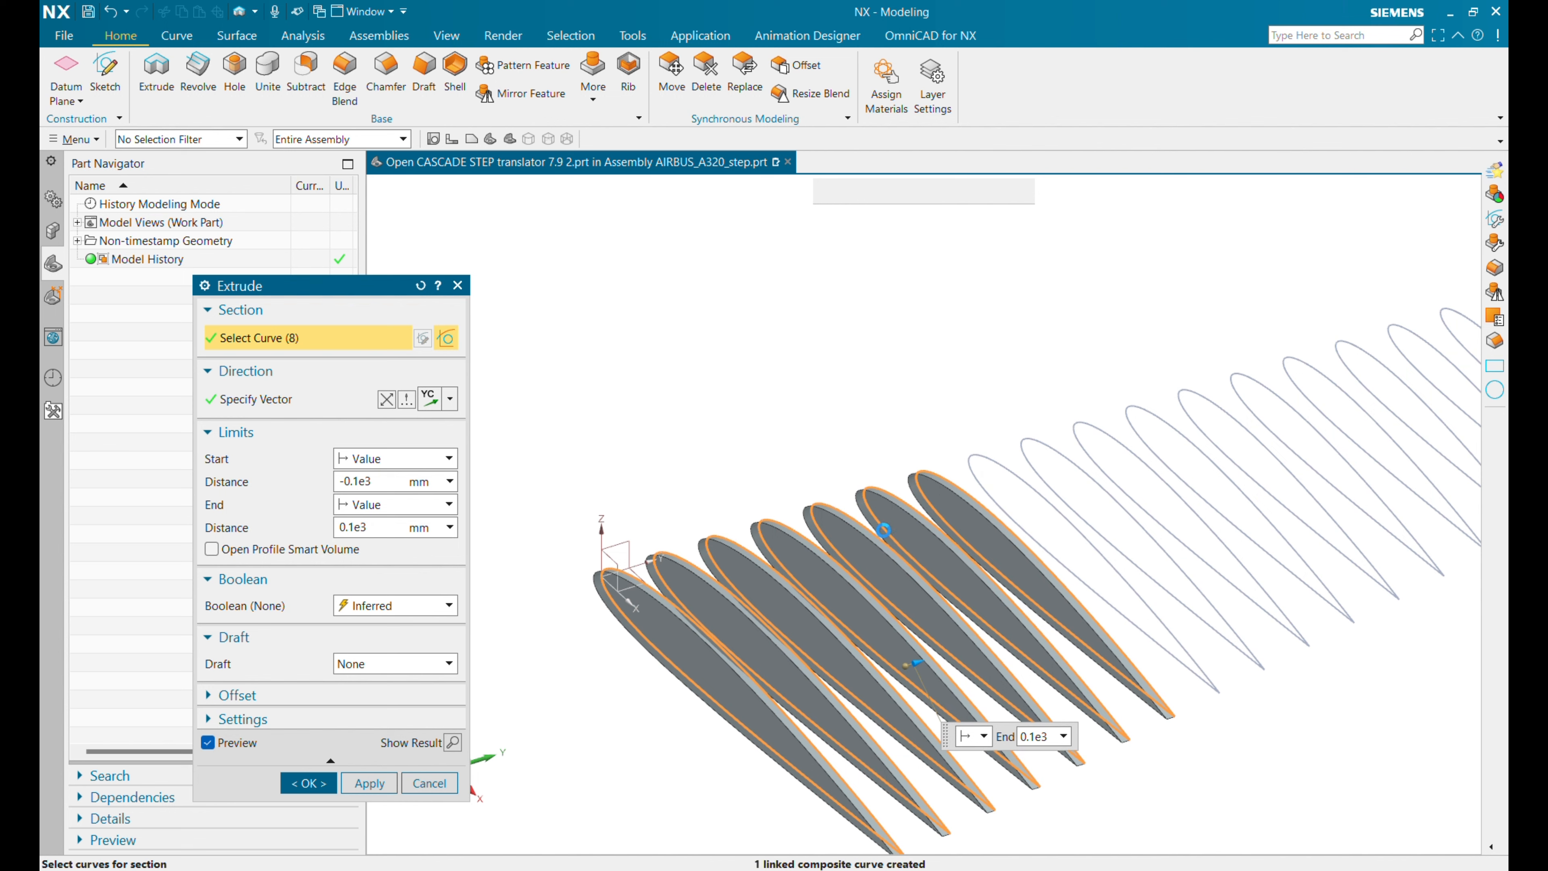
# Step: Add all the remaining rib curves out to the wing tip to the Extrude section as groups
pyautogui.scroll(-4, 1144, 422)
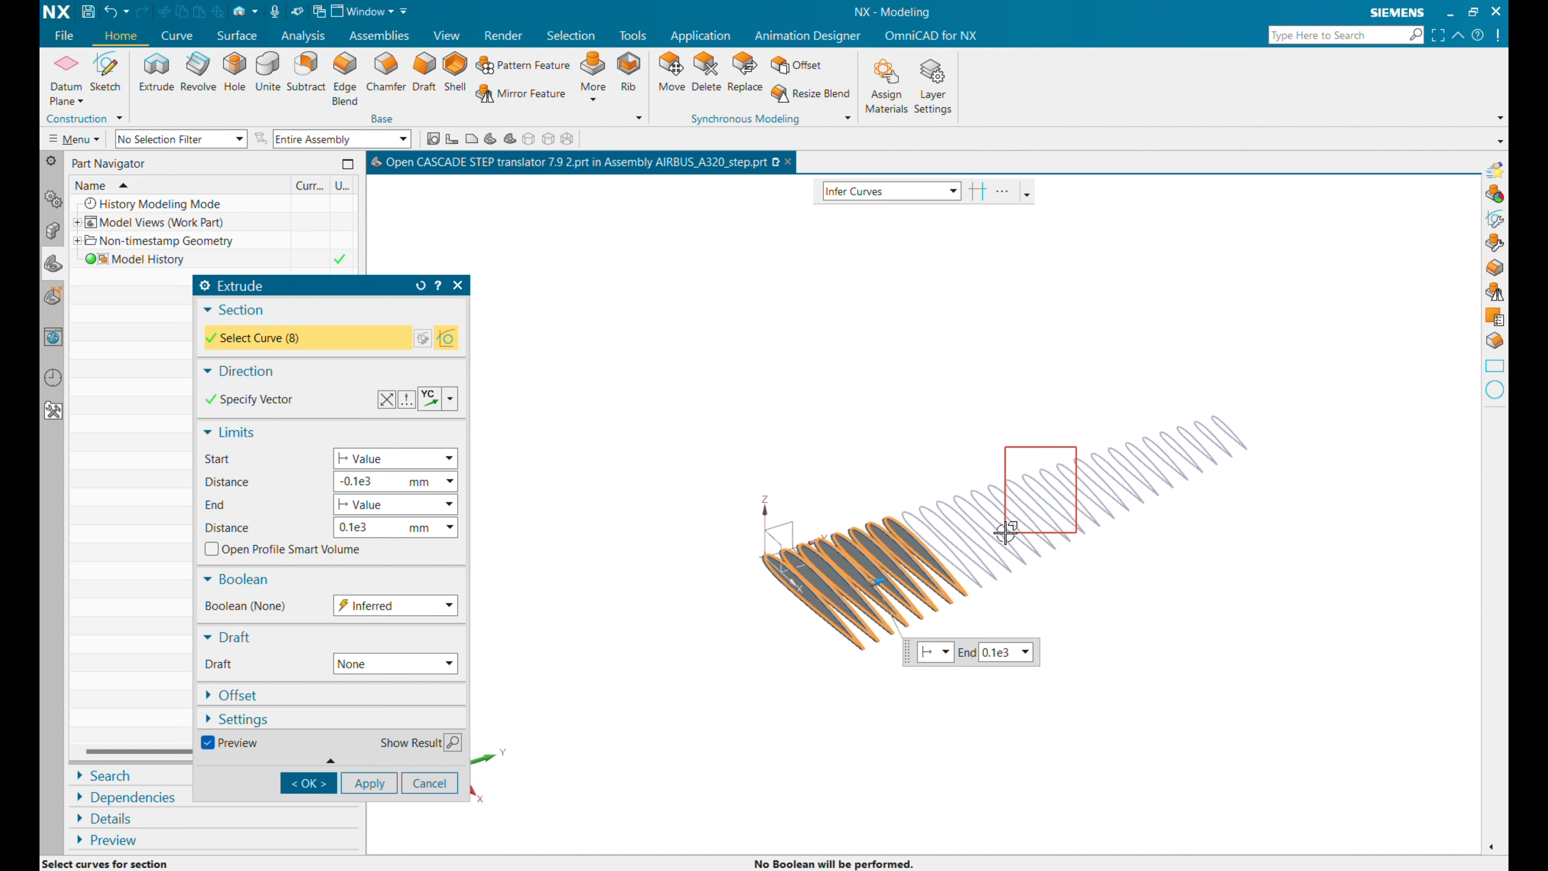
pyautogui.moveTo(1285, 404); pyautogui.dragTo(1085, 546)
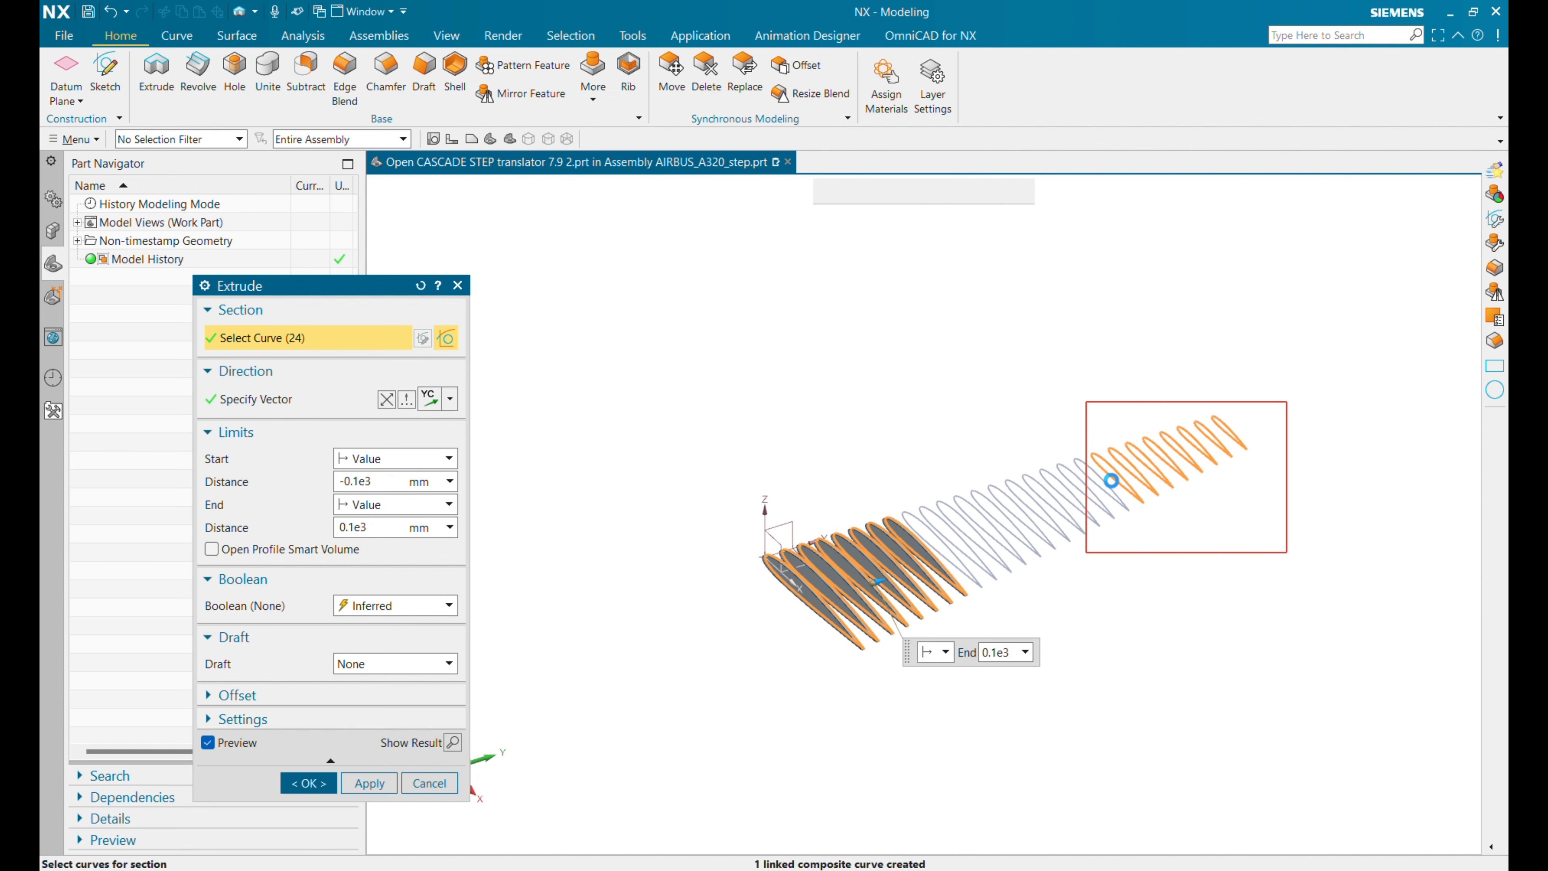
pyautogui.scroll(2, 1081, 509)
pyautogui.scroll(-3, 1125, 448)
pyautogui.moveTo(1164, 400); pyautogui.dragTo(881, 661)
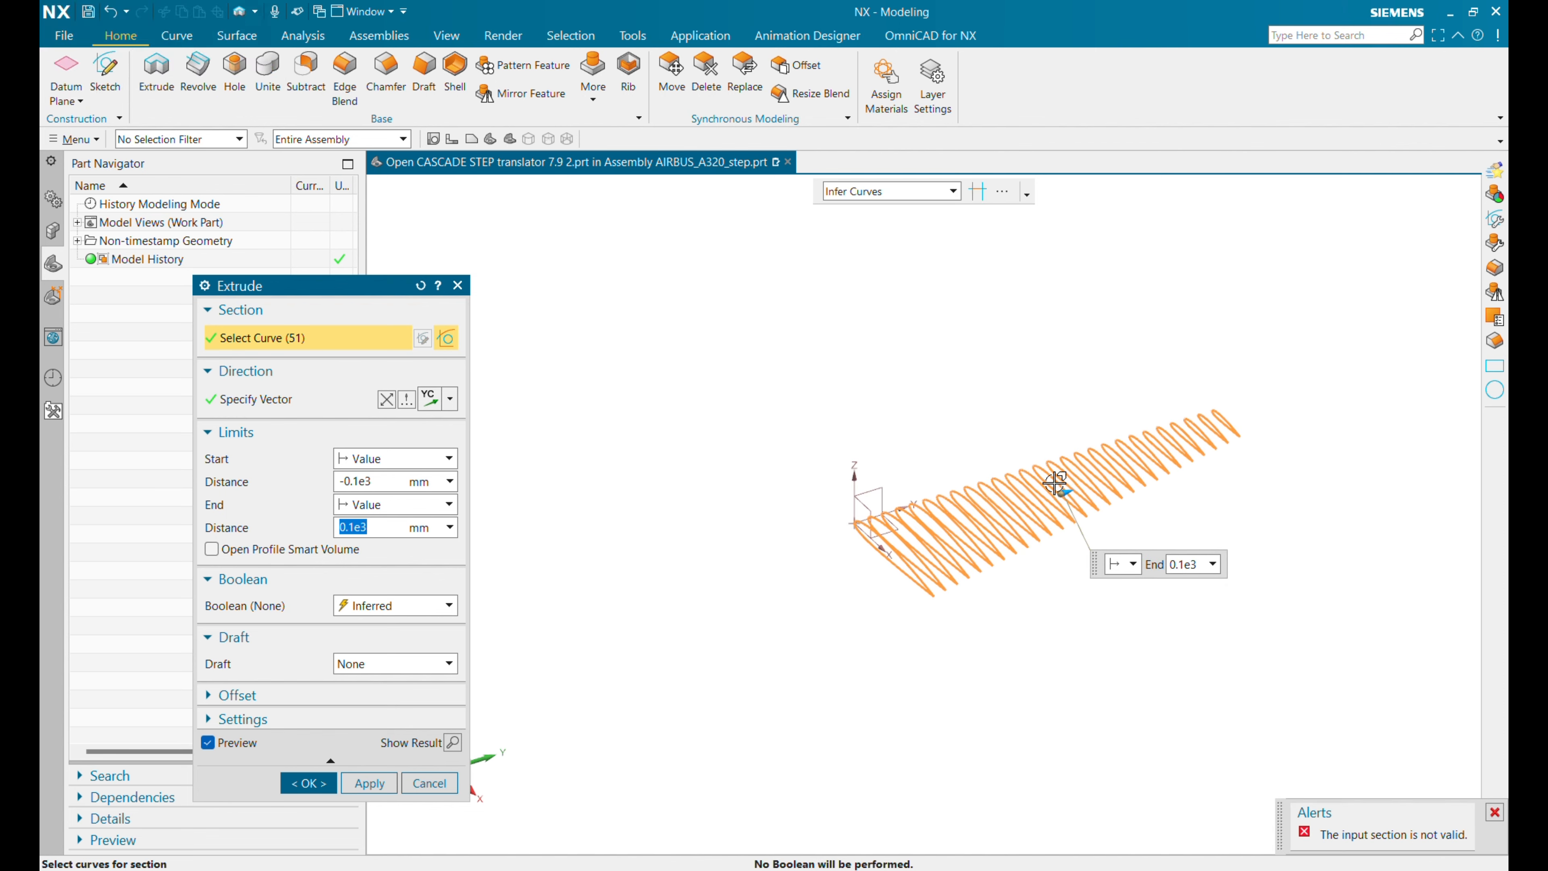
# Step: Remove two groups of mid-span rib curves, two and three curves, from the Extrude section
pyautogui.scroll(4, 1133, 467)
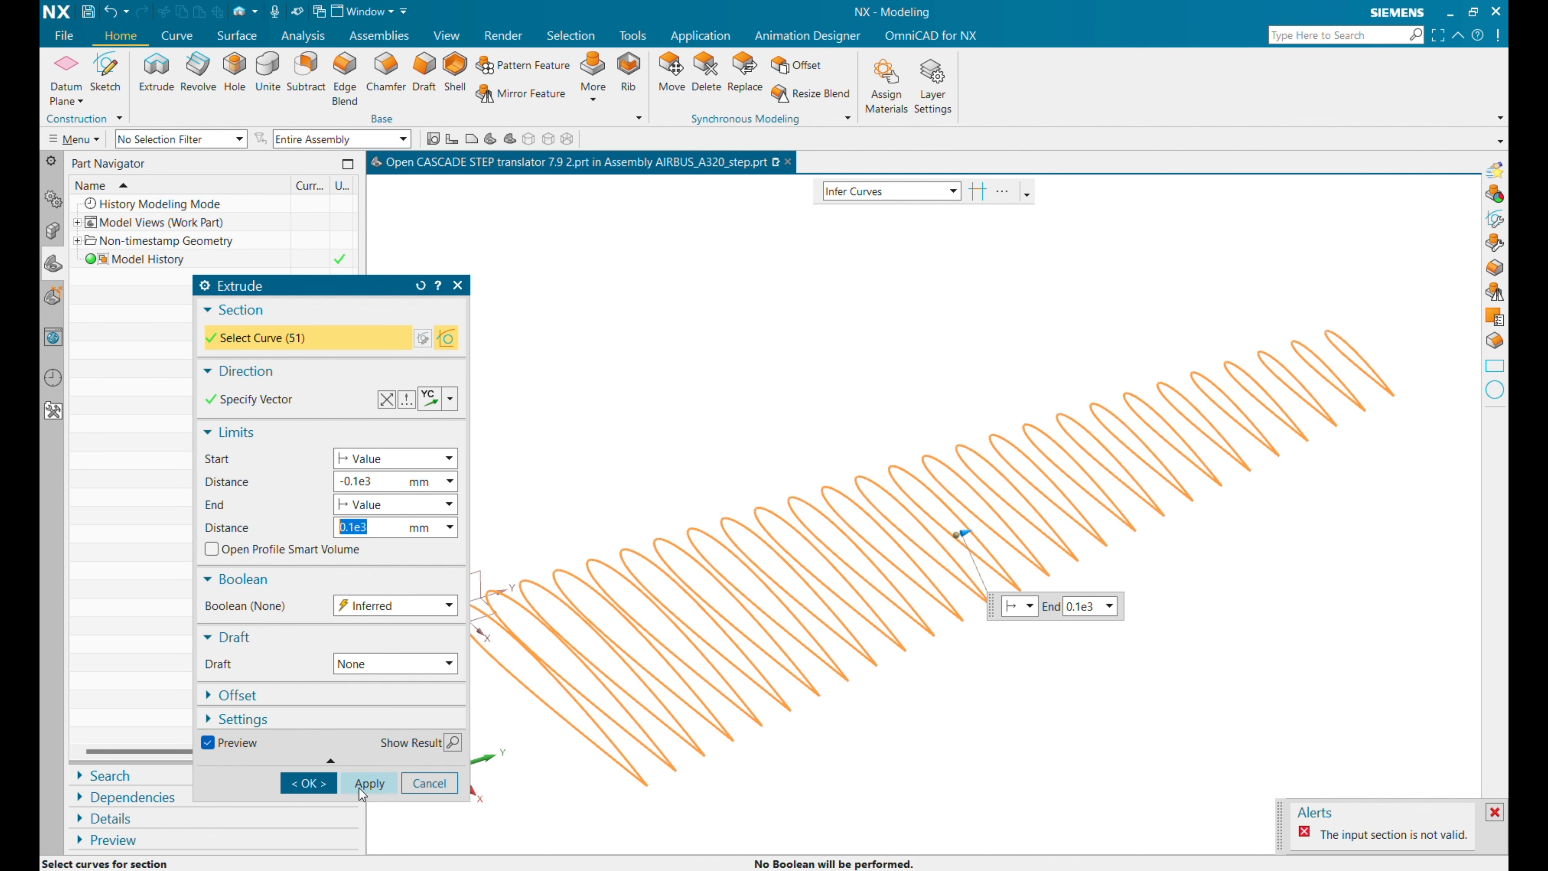
pyautogui.scroll(-3, 841, 594)
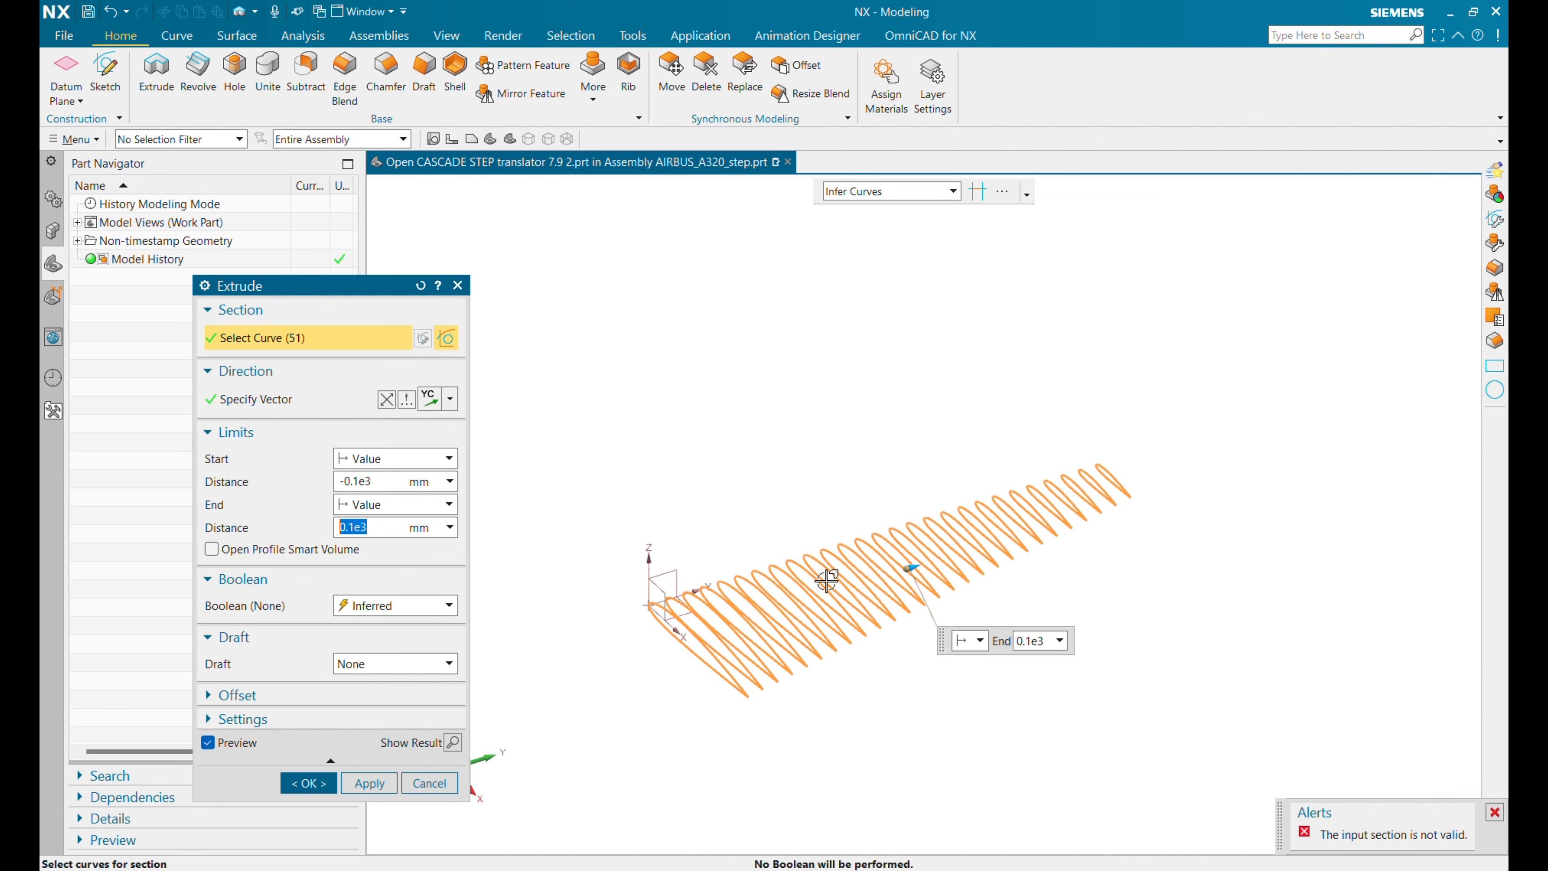
pyautogui.click(967, 690)
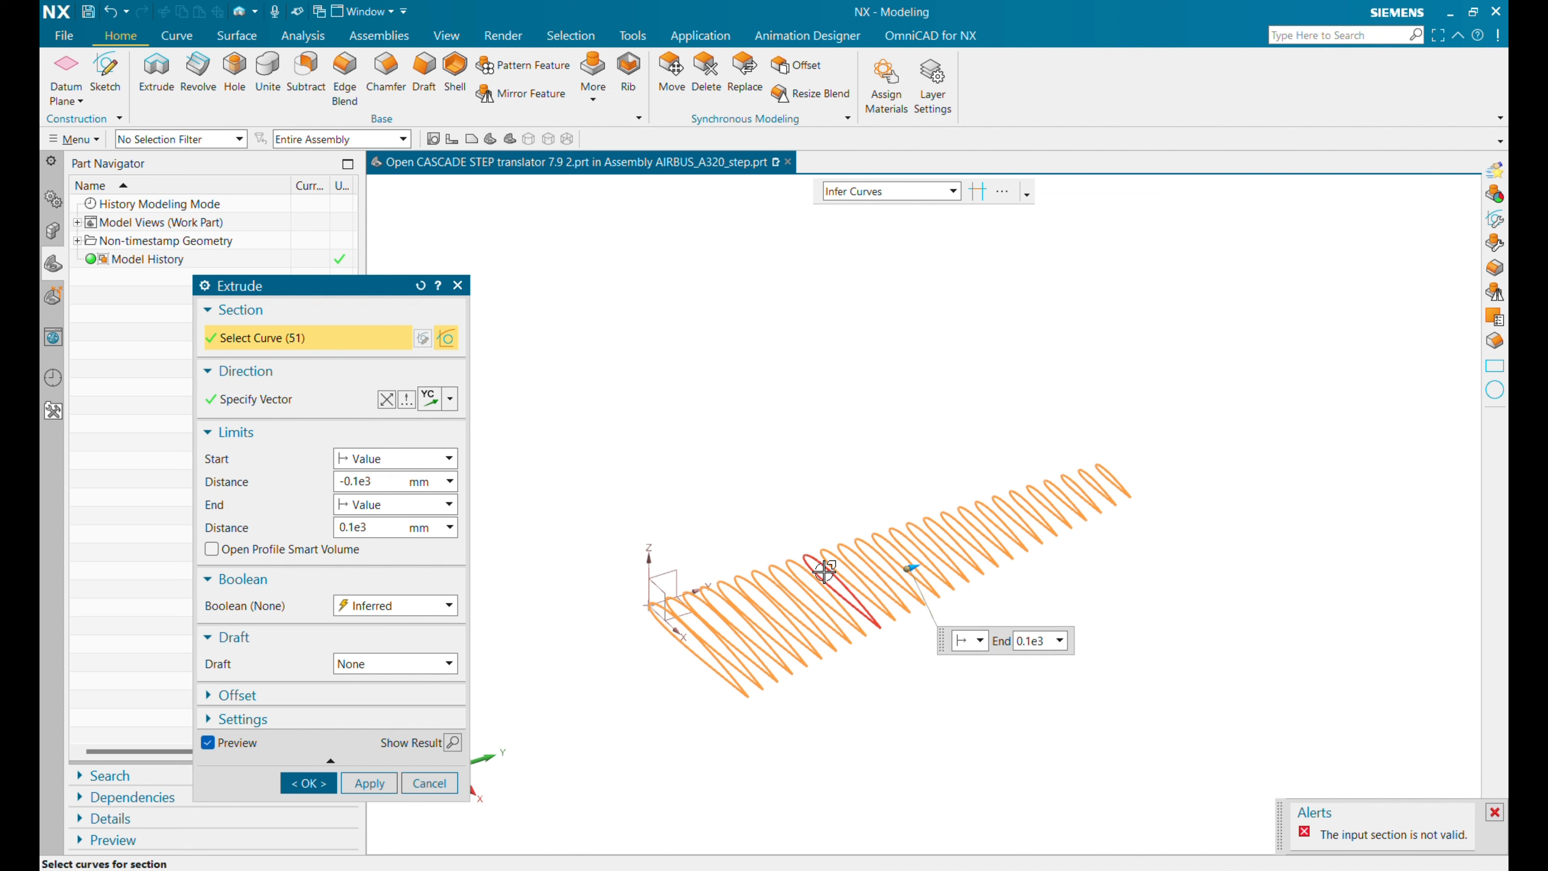
pyautogui.moveTo(794, 529); pyautogui.dragTo(894, 653)
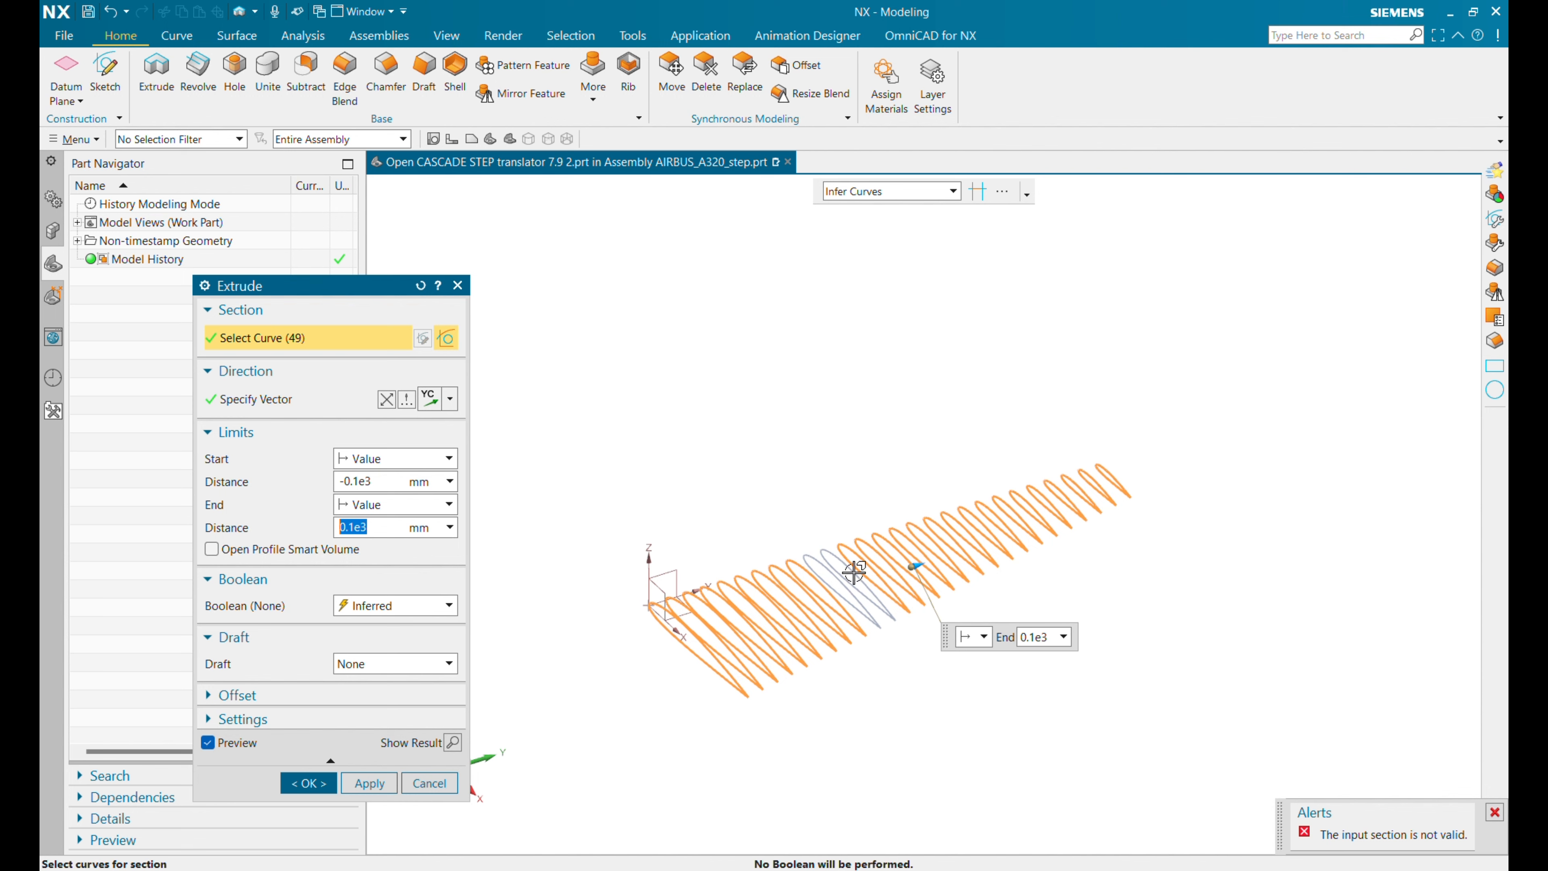
pyautogui.moveTo(856, 493); pyautogui.dragTo(977, 633)
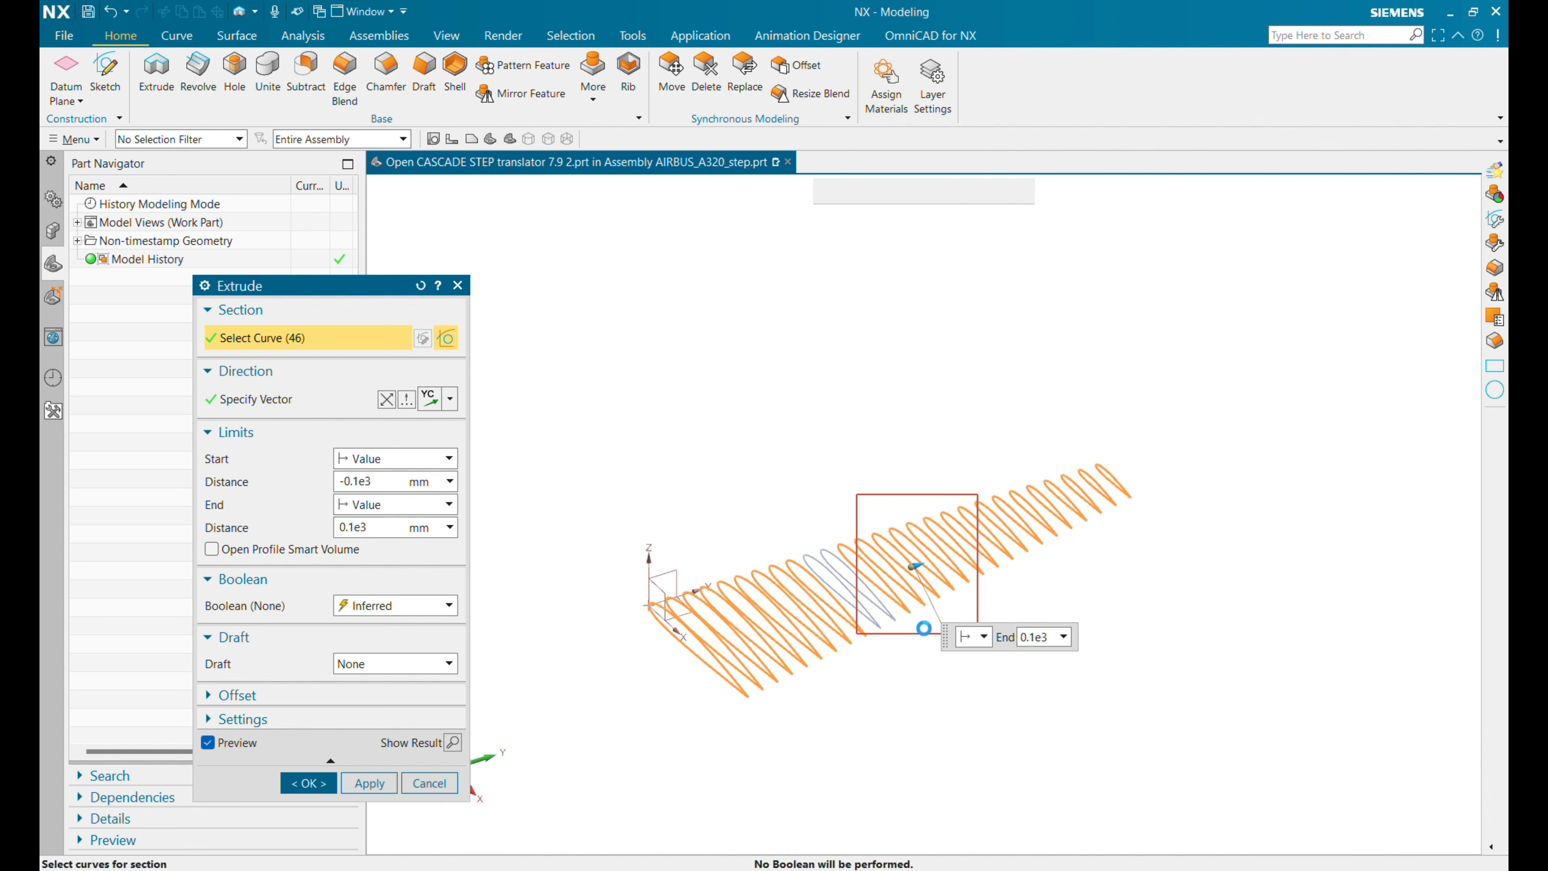
# Step: Add the five deselected mid-span rib curves back to the Extrude section one by one
pyautogui.scroll(5, 889, 631)
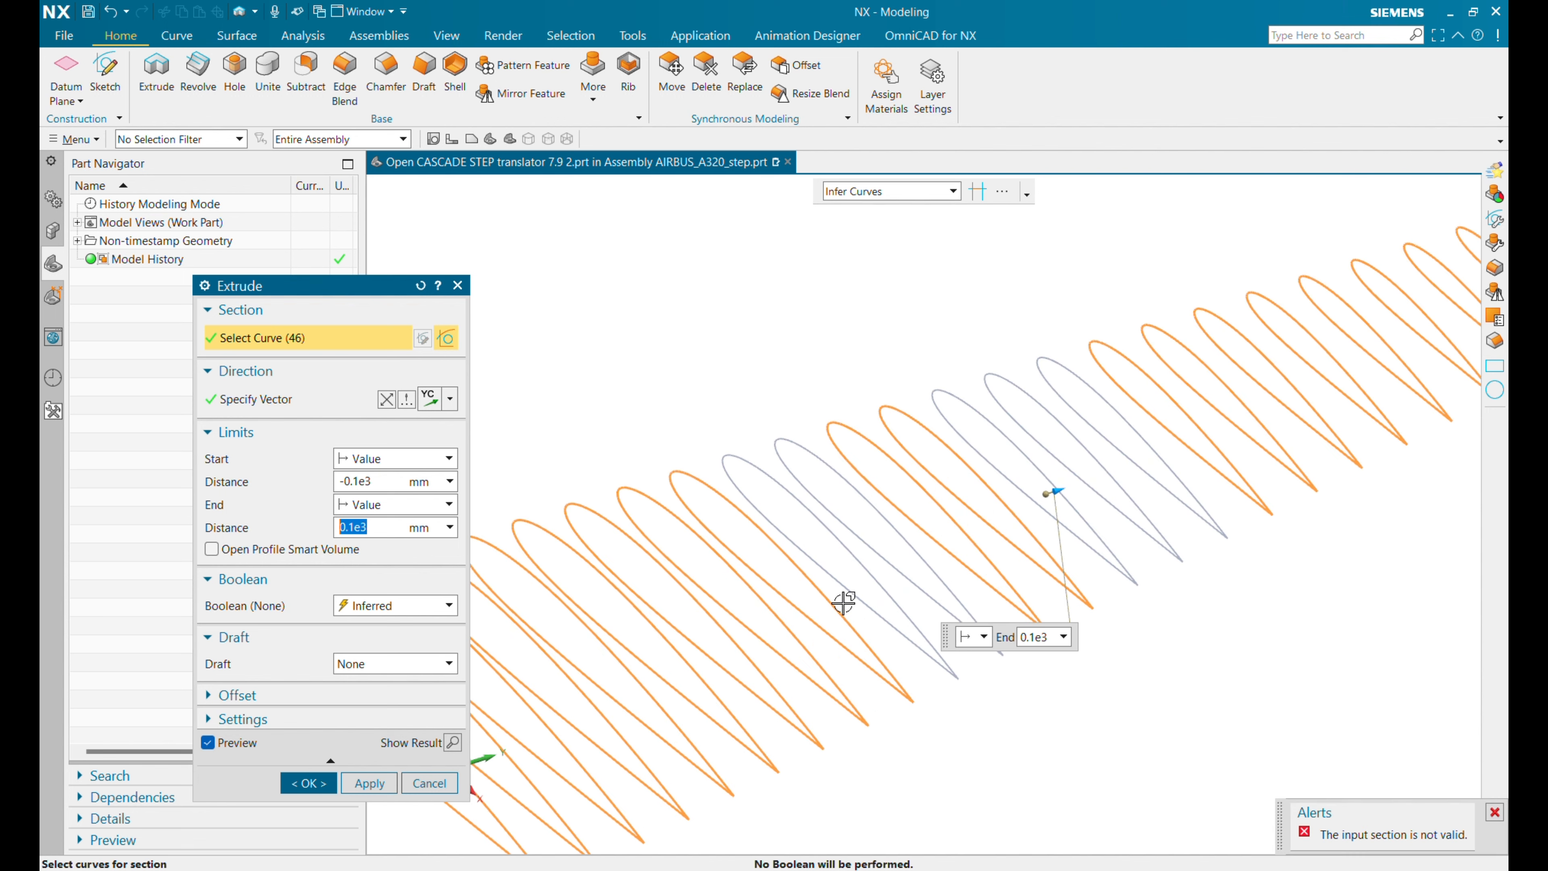
pyautogui.click(864, 560)
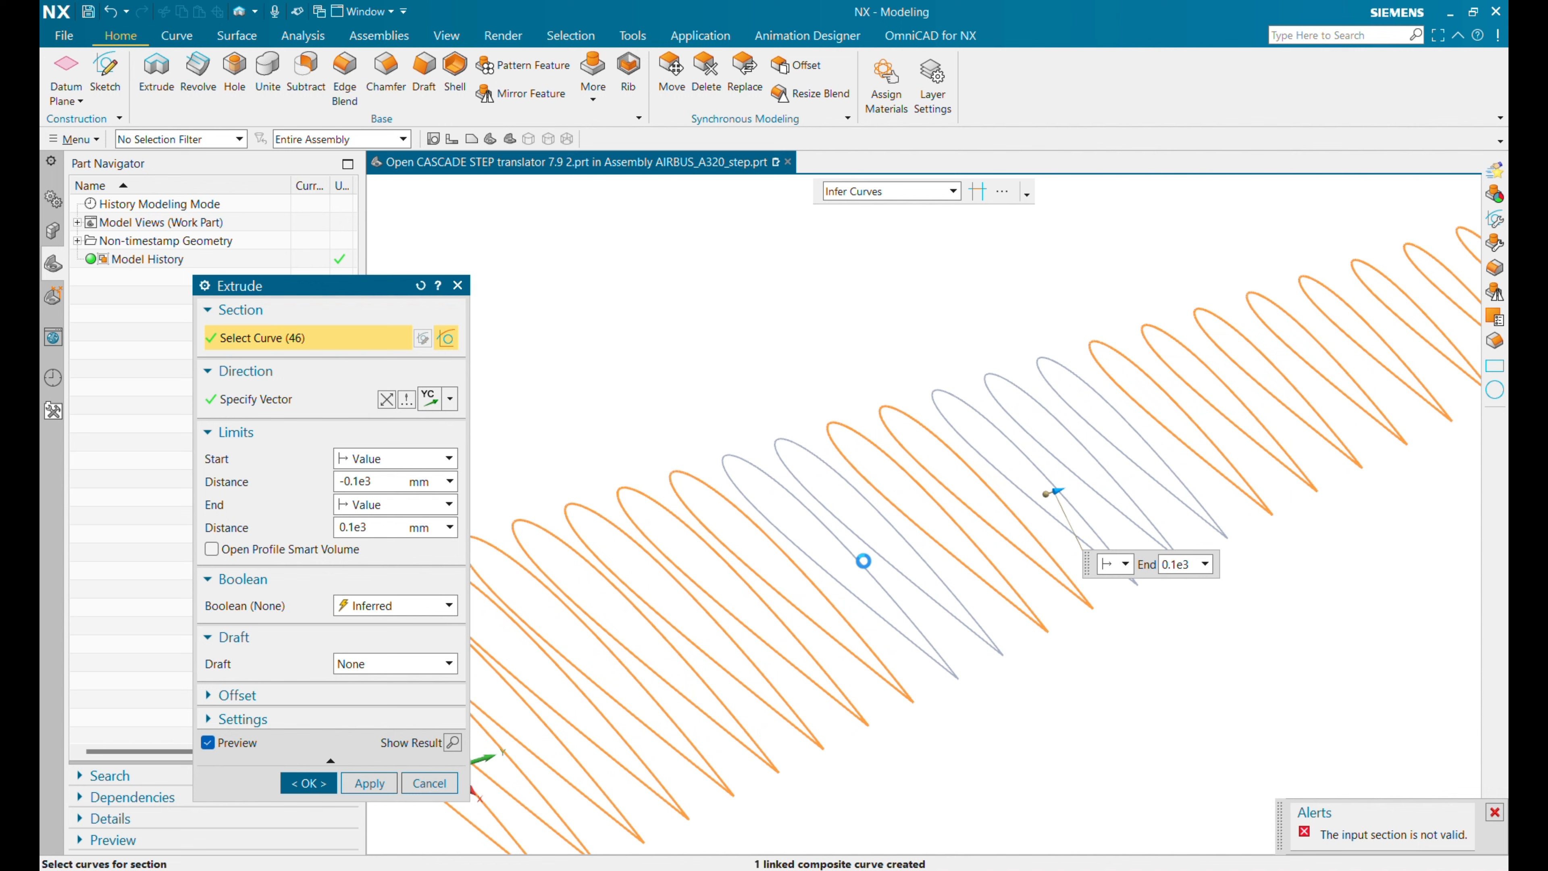
pyautogui.click(884, 523)
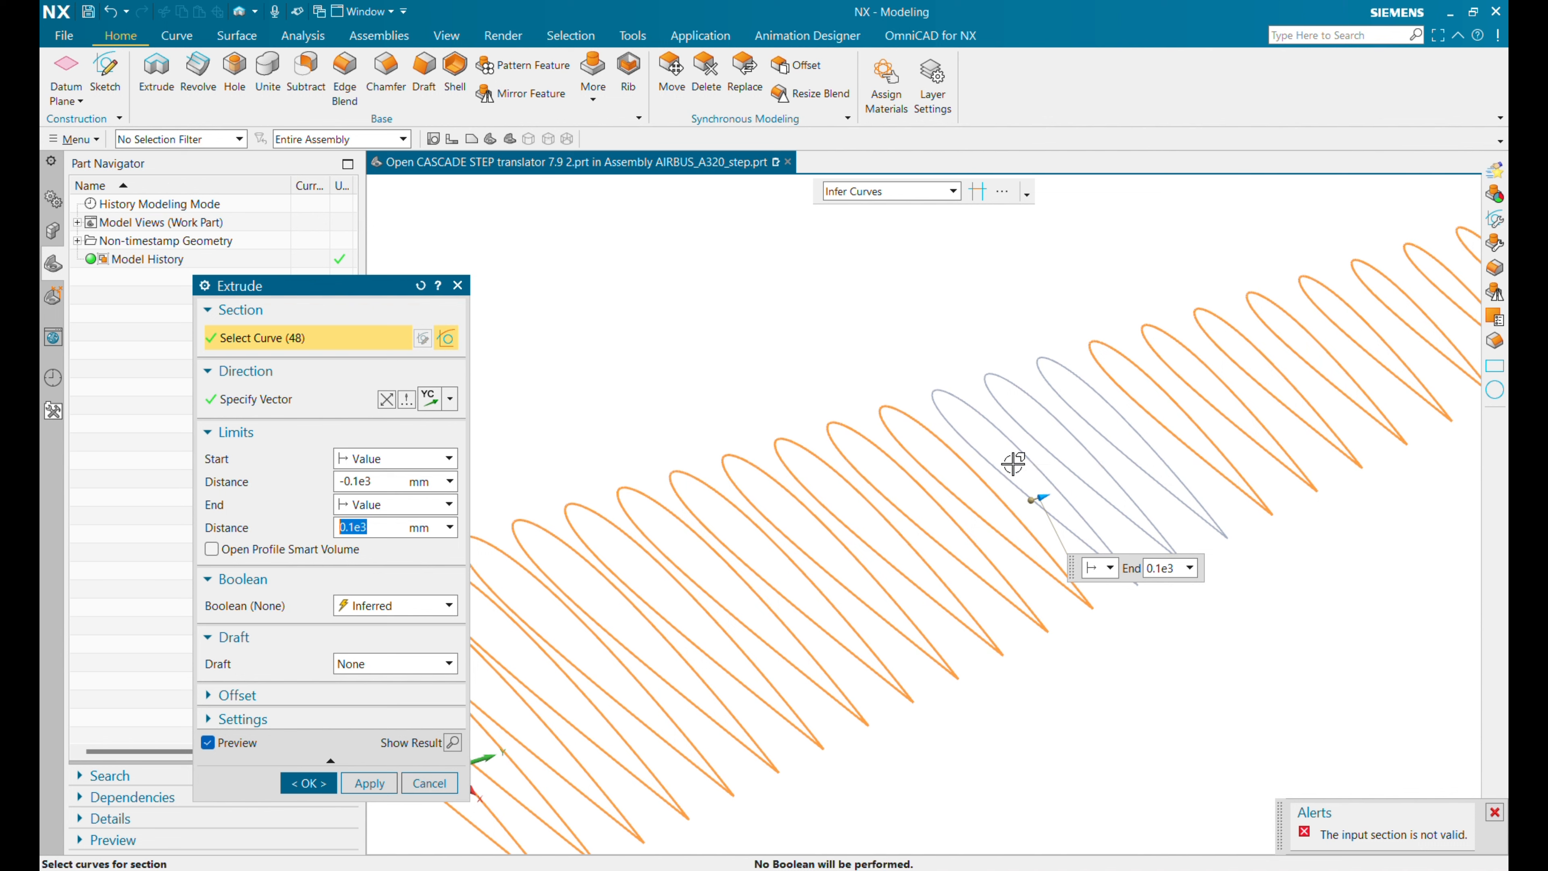
pyautogui.click(1076, 422)
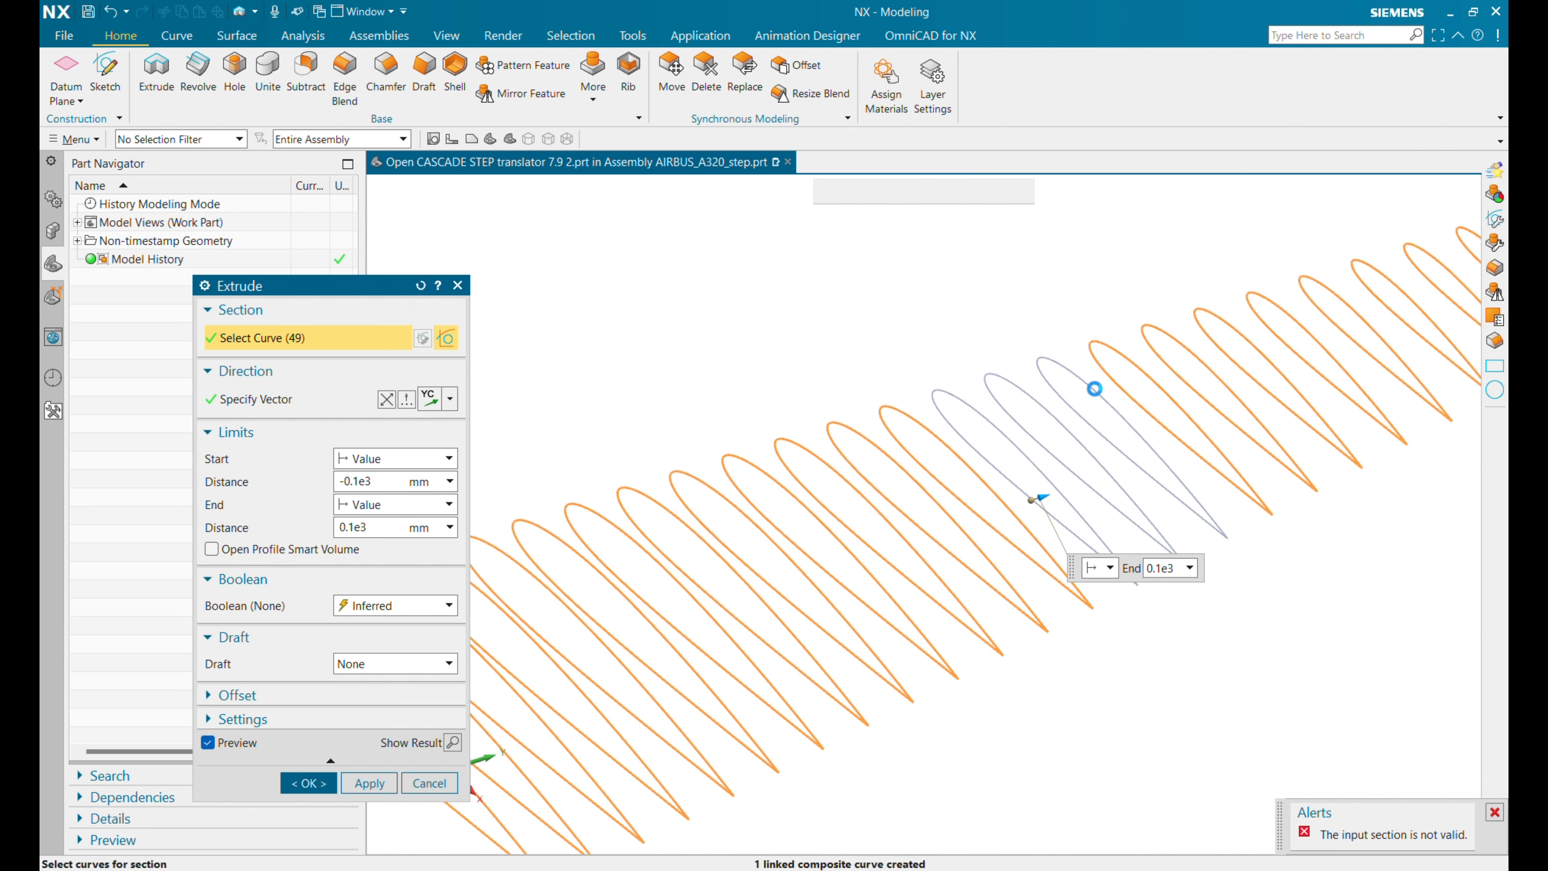
pyautogui.click(1093, 388)
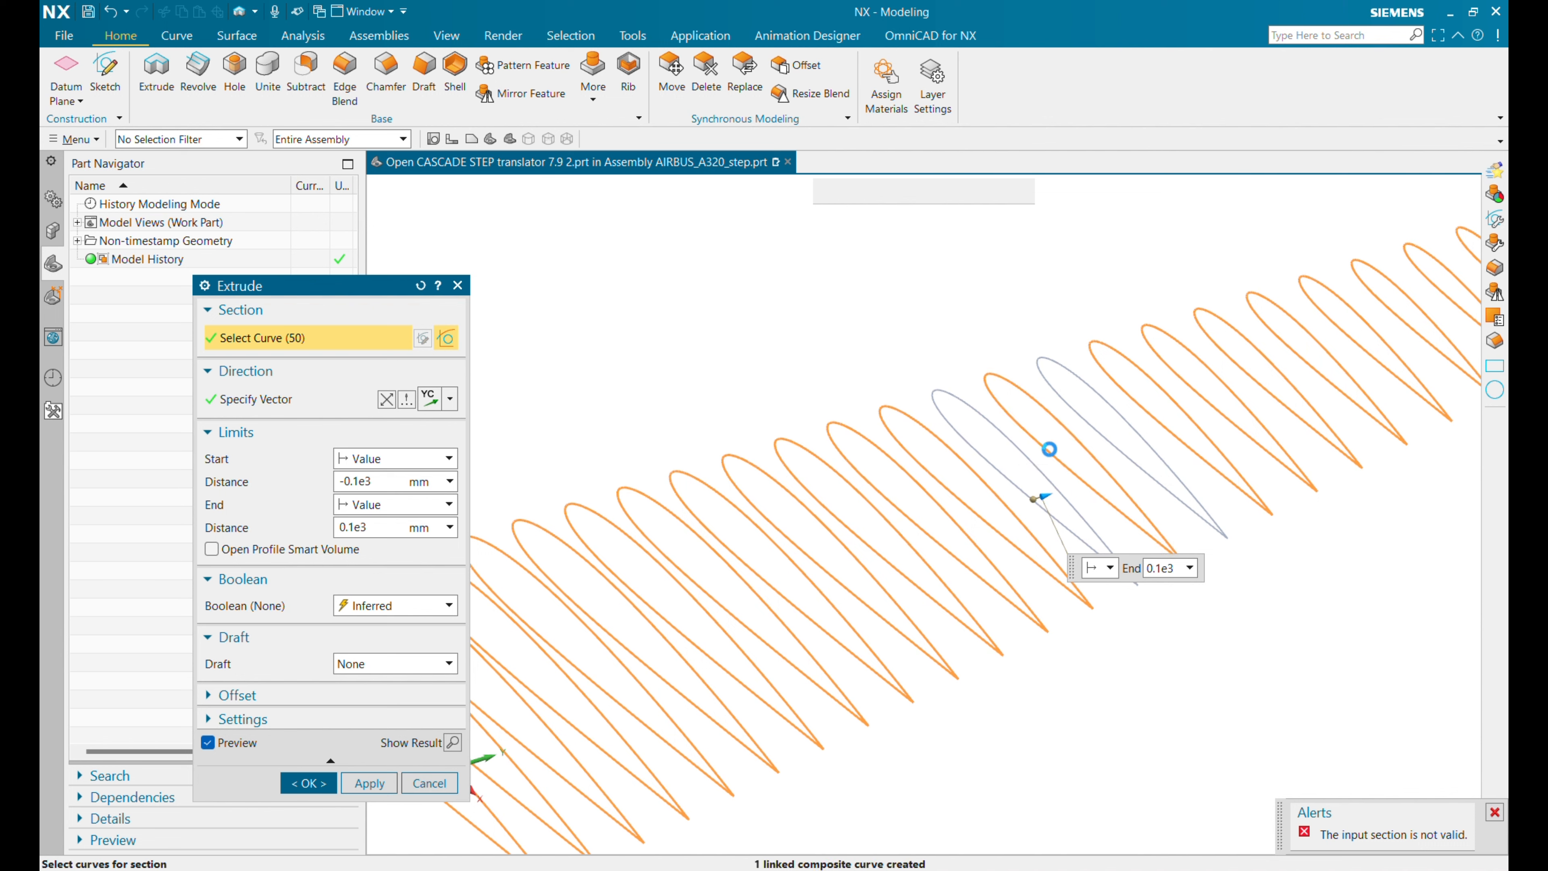
pyautogui.click(1086, 383)
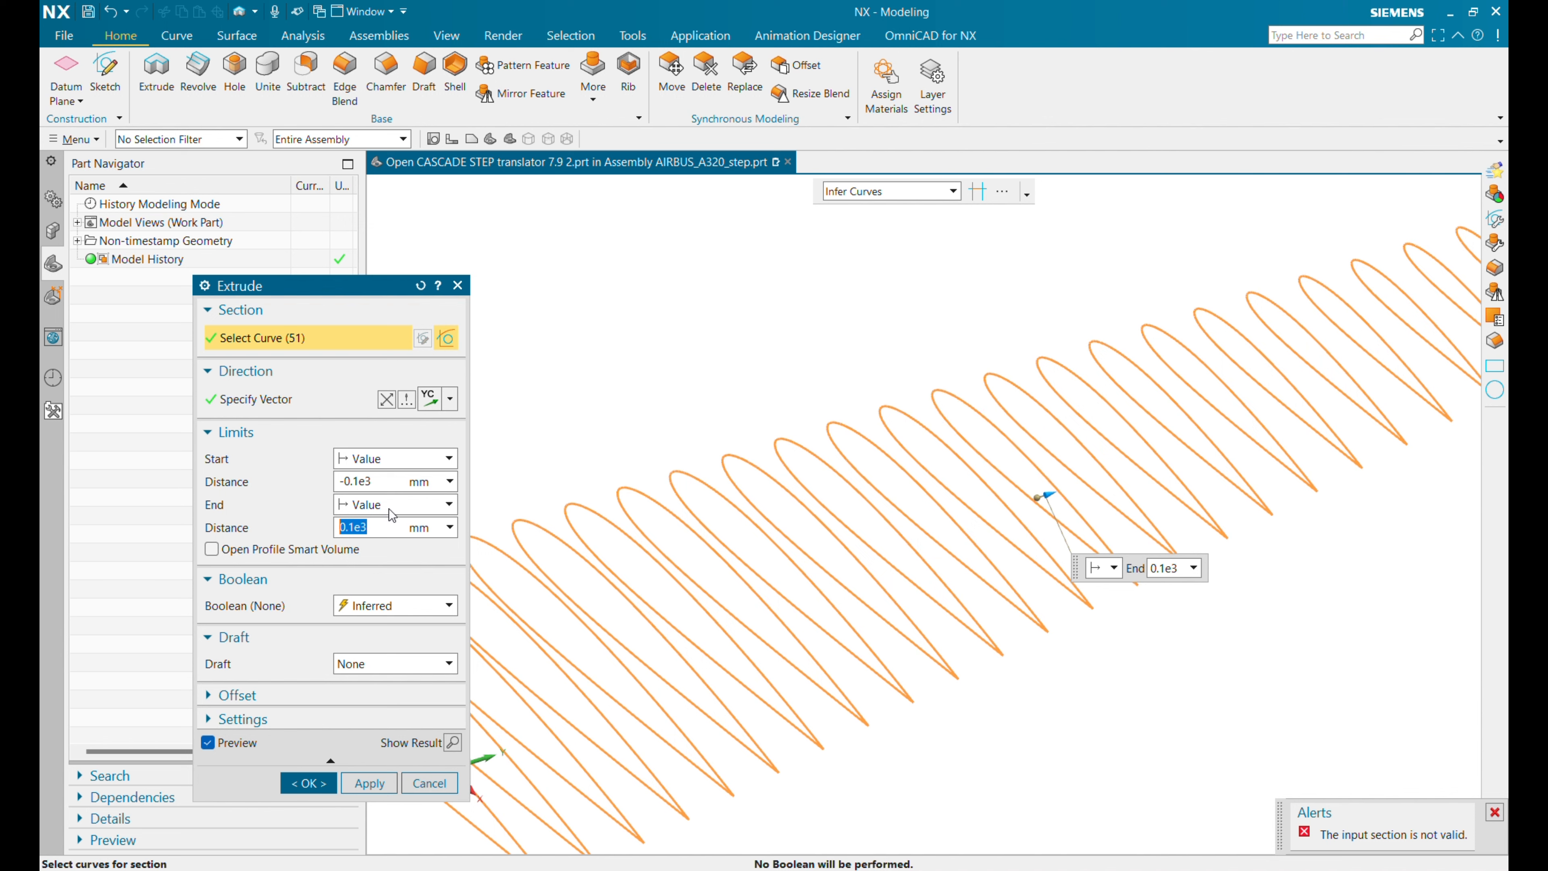
# Step: Set the start distance of the rib extrusion to 0 mm
pyautogui.click(392, 477)
pyautogui.write('0')
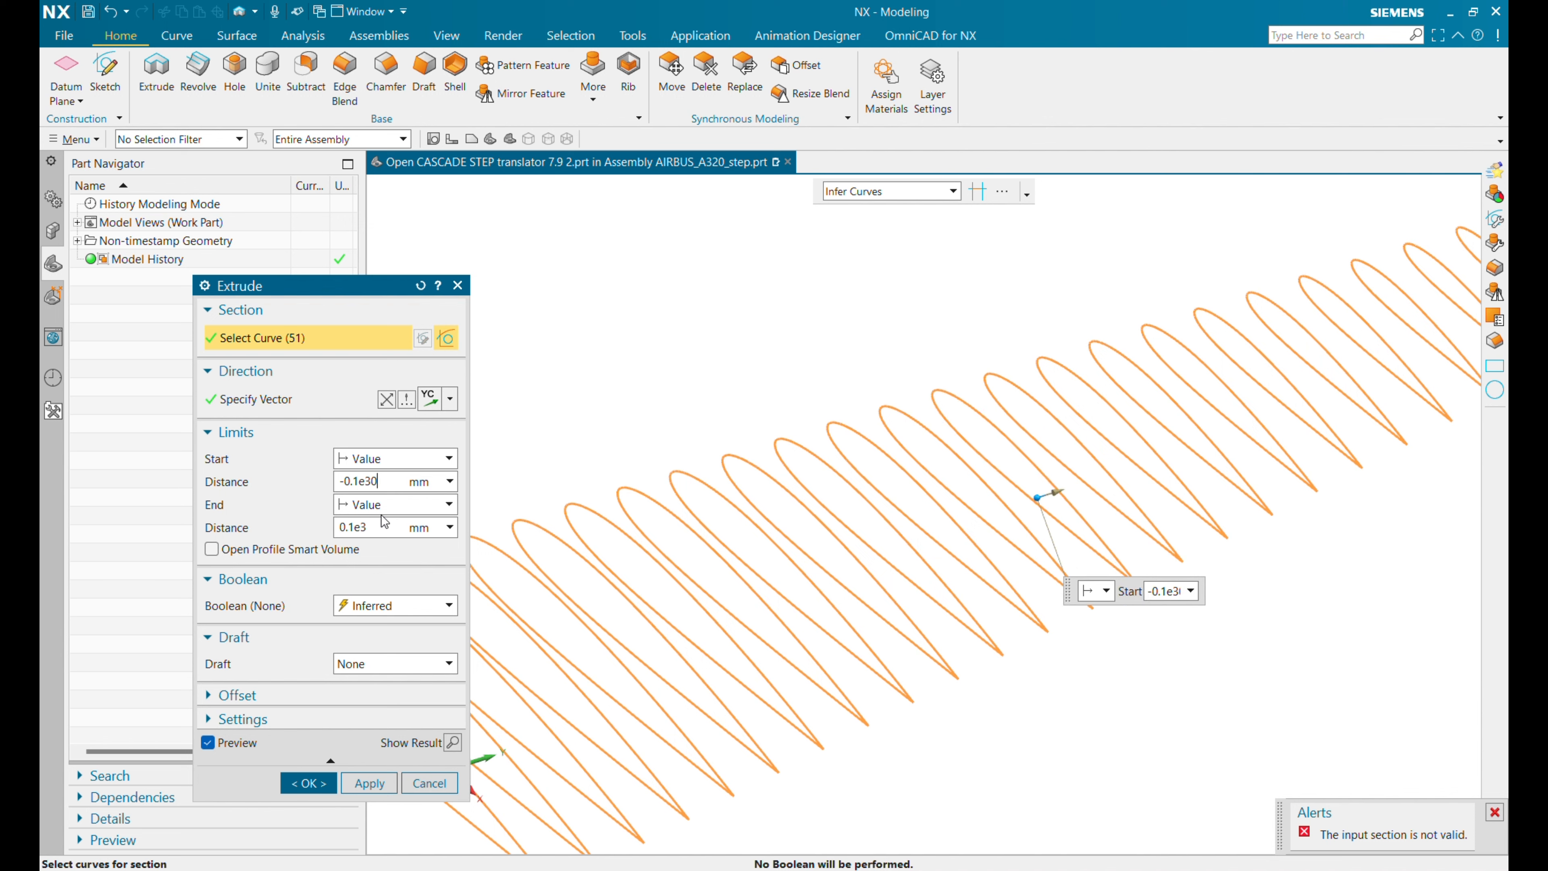
pyautogui.moveTo(385, 482); pyautogui.dragTo(342, 481)
pyautogui.write('0')
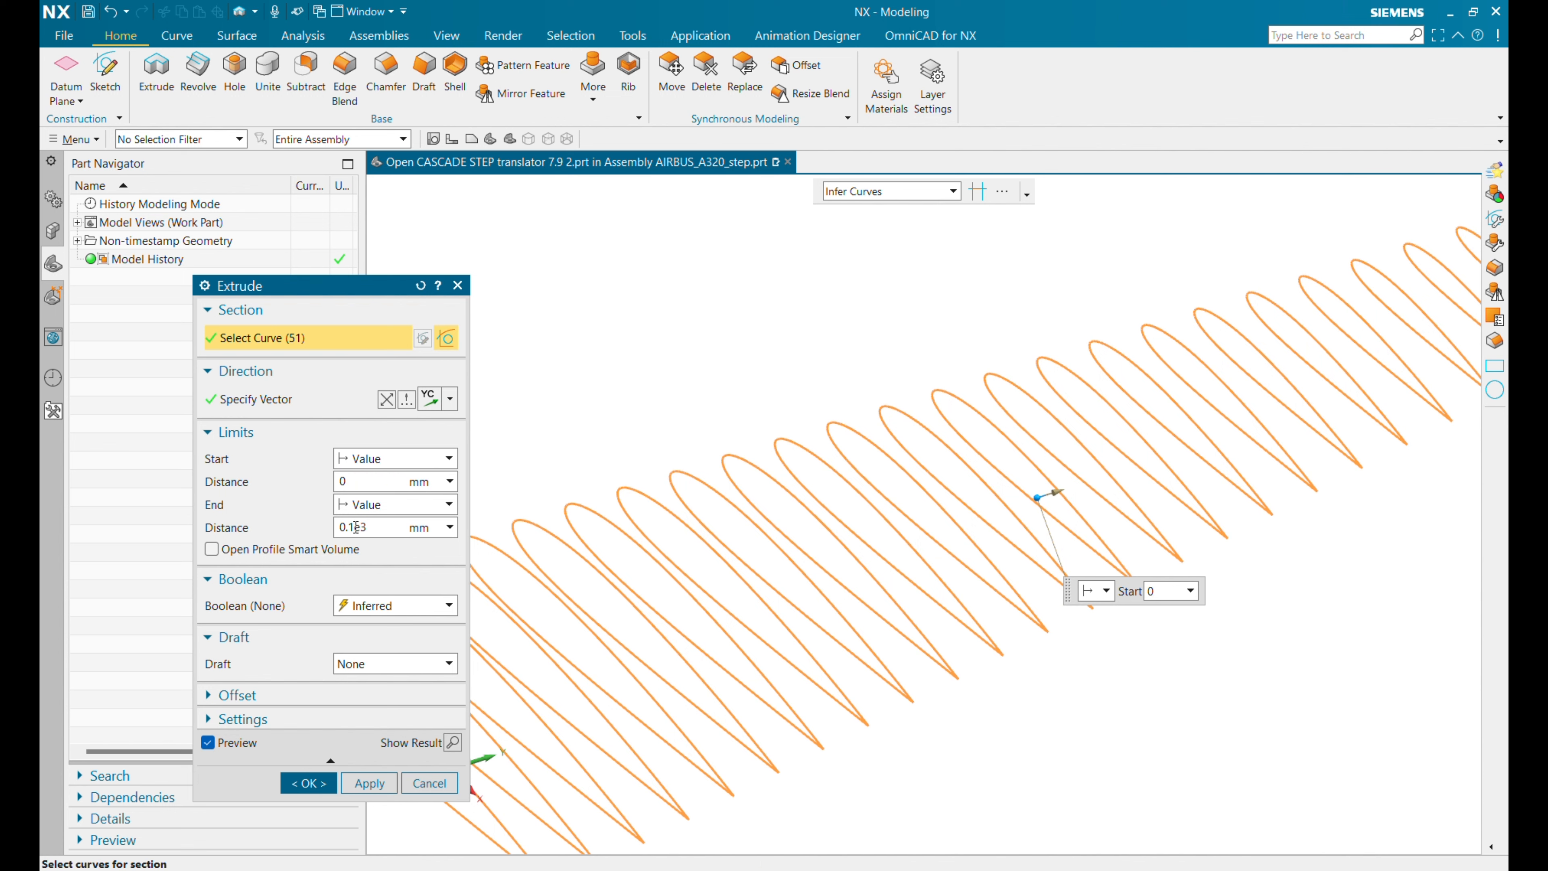
pyautogui.click(356, 527)
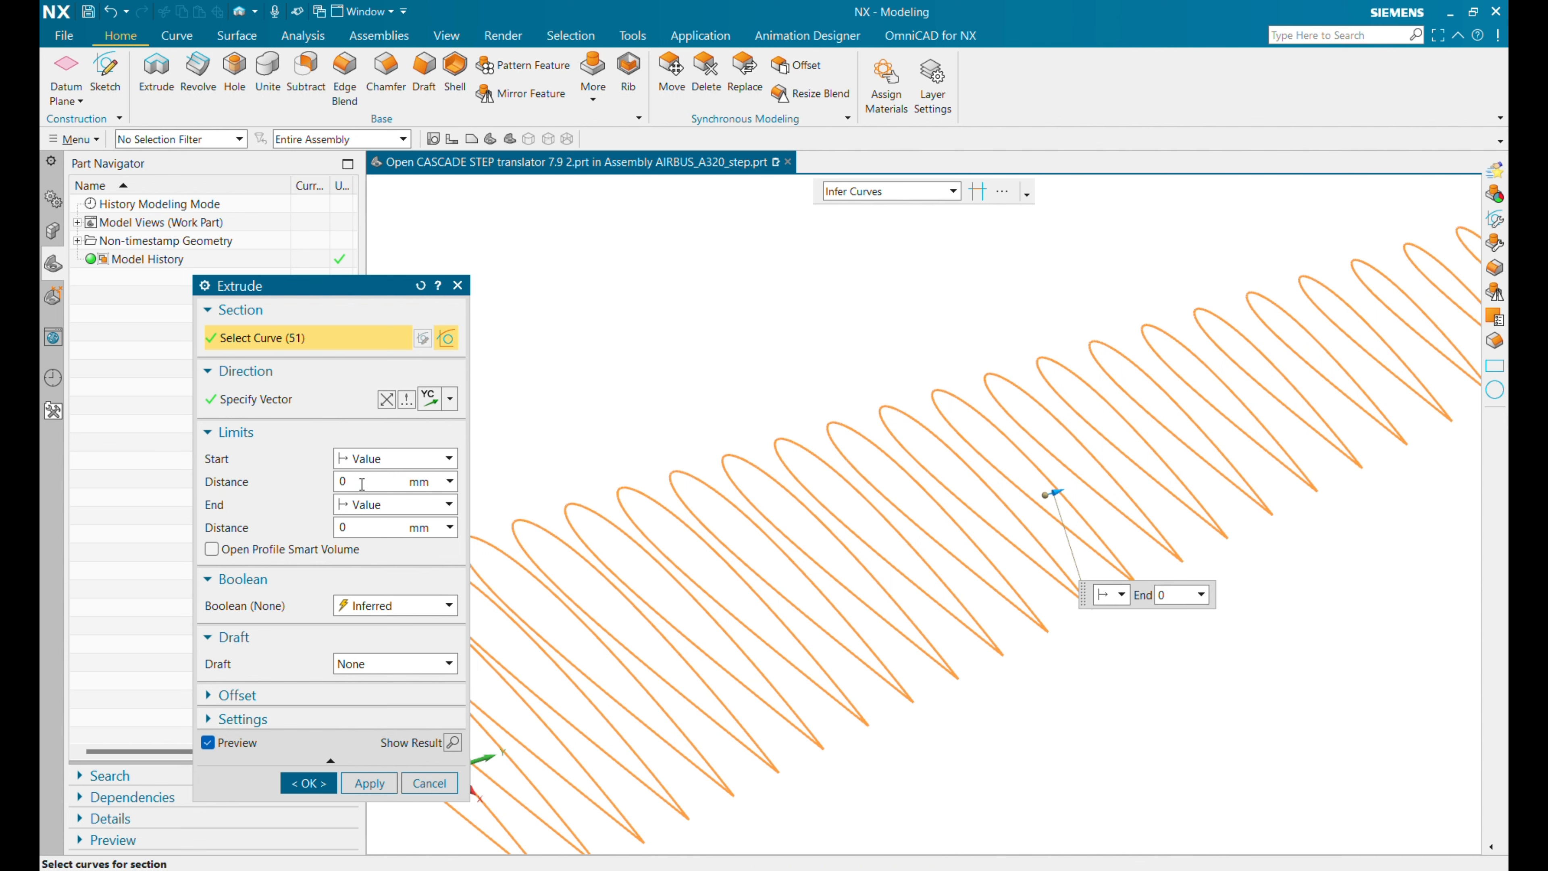
pyautogui.scroll(-5, 921, 604)
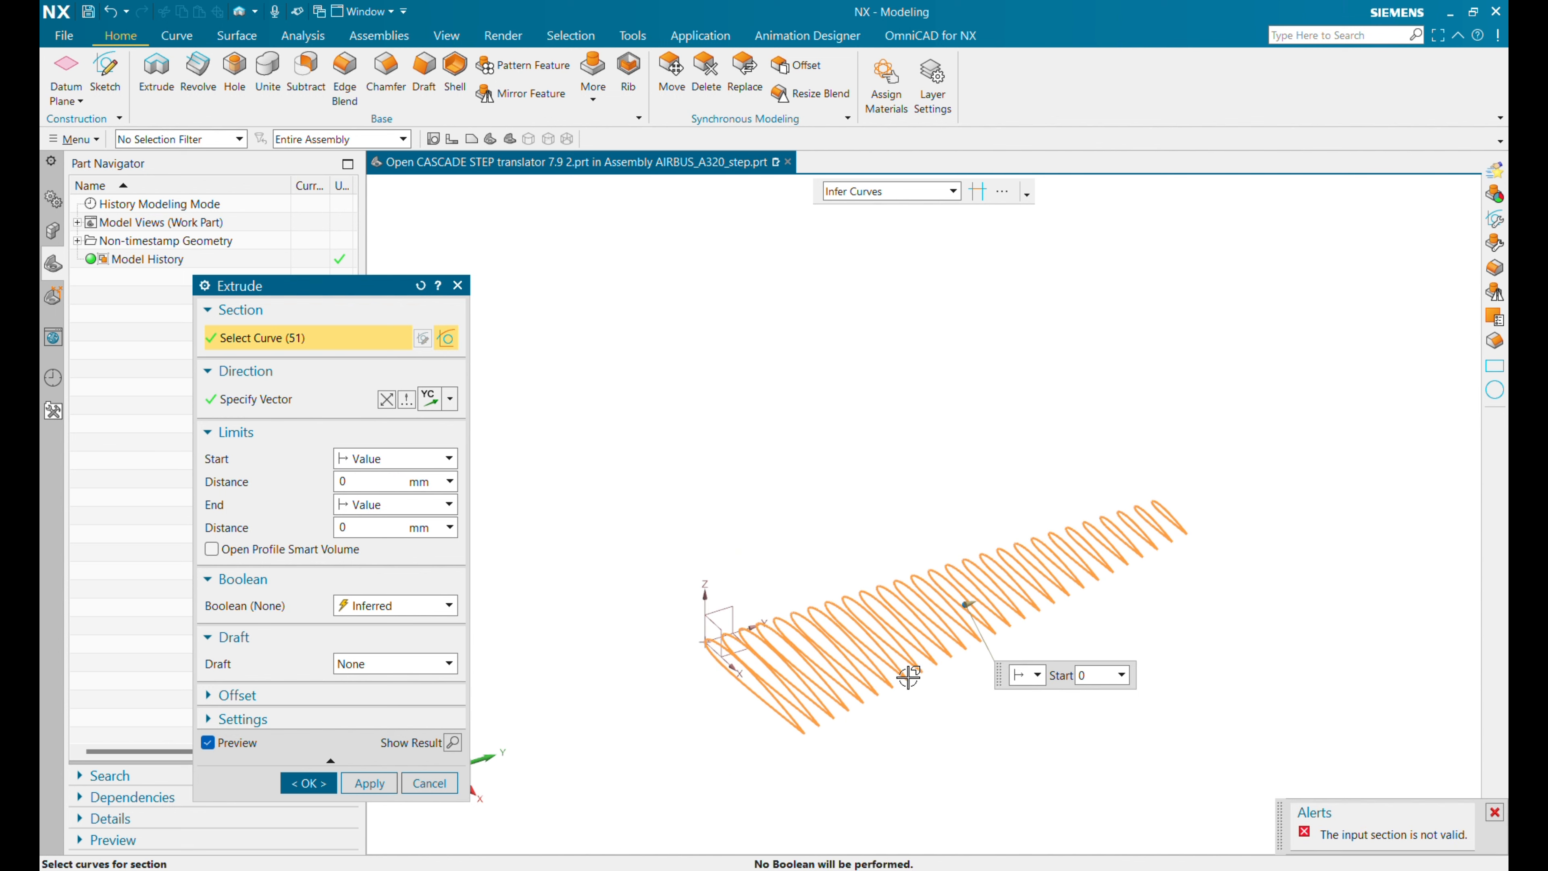
pyautogui.click(429, 783)
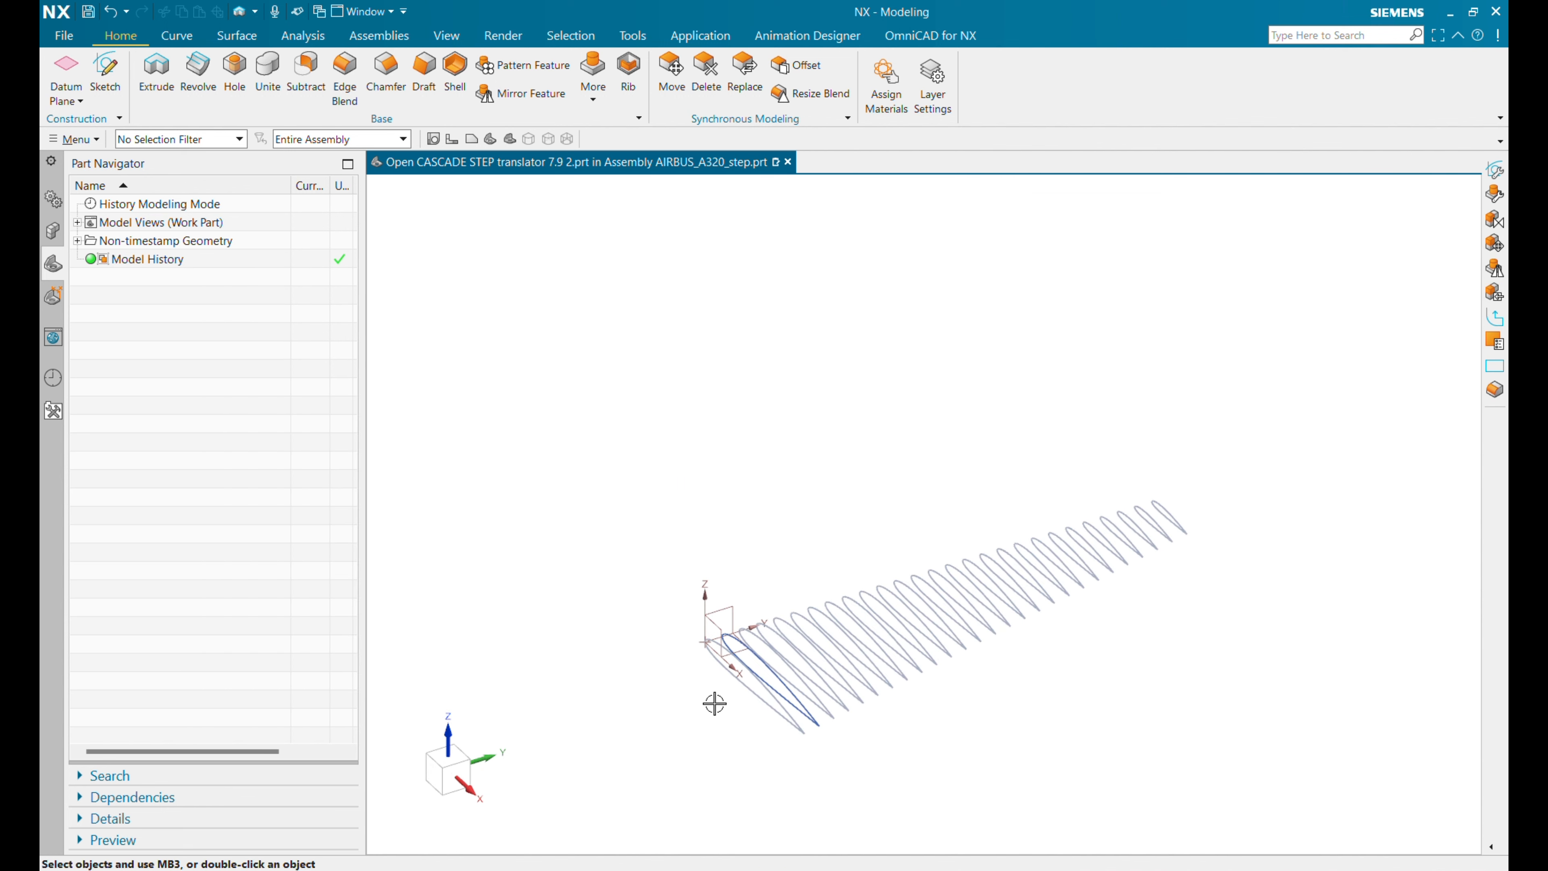
# Step: Start a new extrusion of the root rib curve along YC with start distance -100 mm and end distance 0.1e3 mm
pyautogui.click(157, 72)
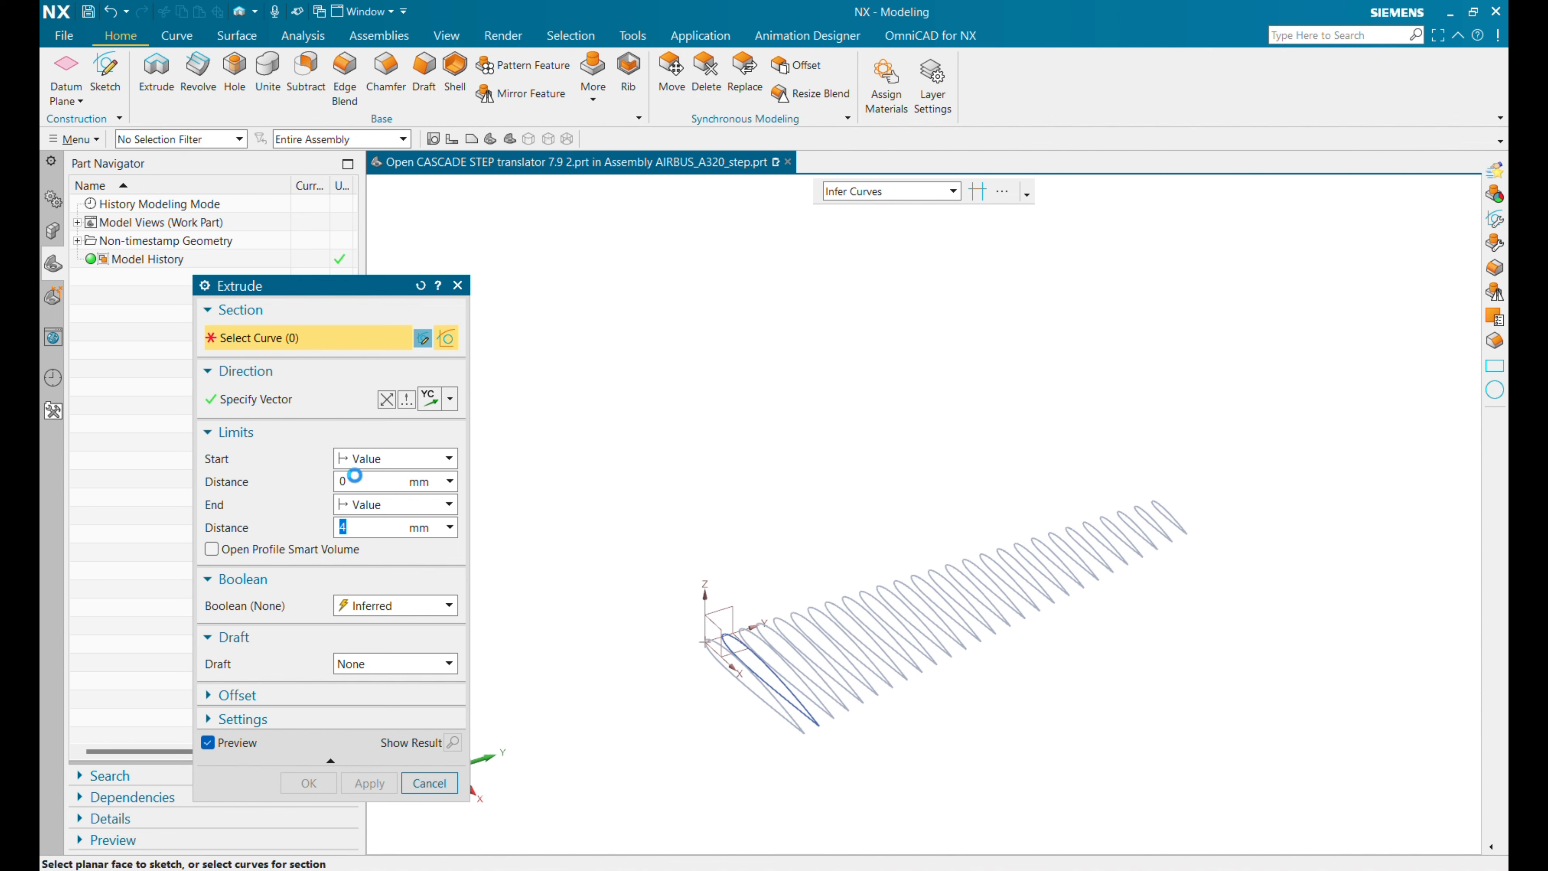
pyautogui.write('-0.1e3')
pyautogui.doubleClick(341, 526)
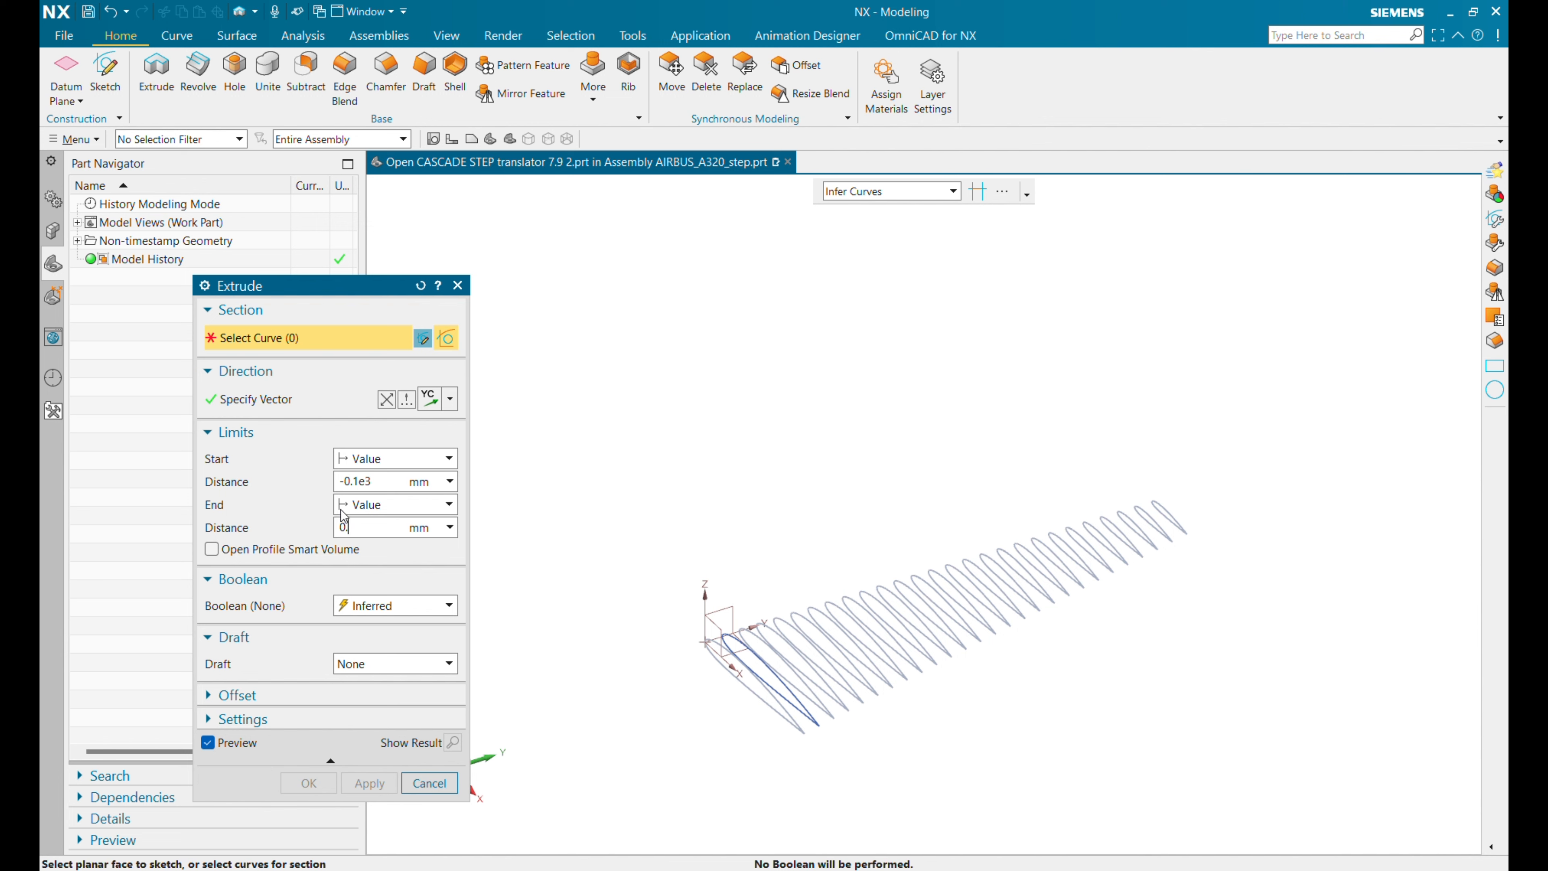
pyautogui.write('0.1e3')
pyautogui.scroll(3, 781, 733)
pyautogui.click(751, 593)
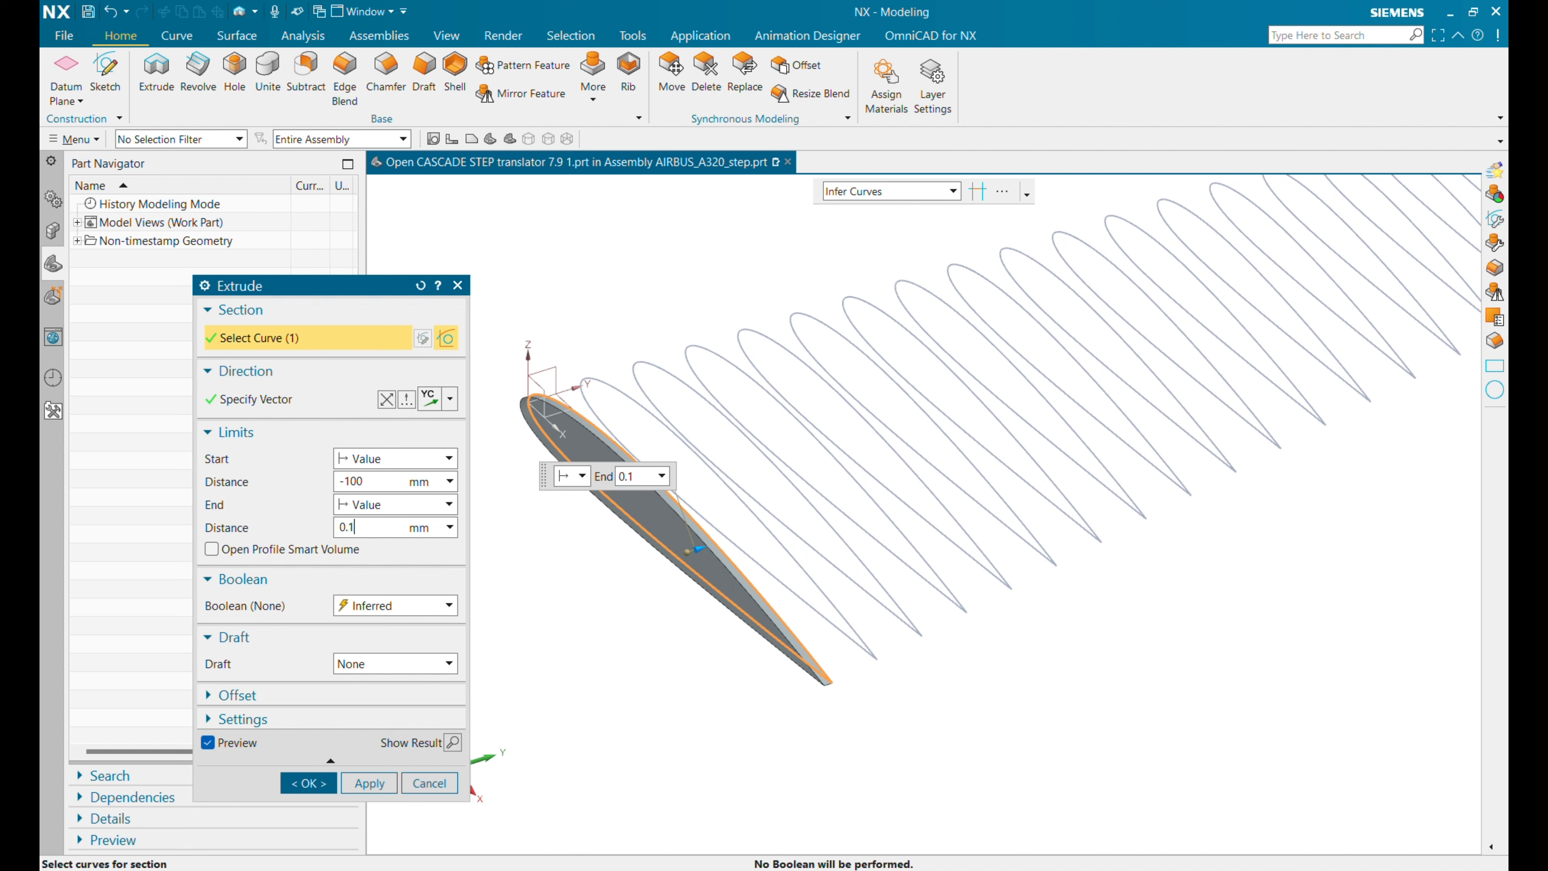
pyautogui.click(371, 482)
# Step: Add the five rib curves next to the root rib to the Extrude section one by one
pyautogui.scroll(5, 594, 373)
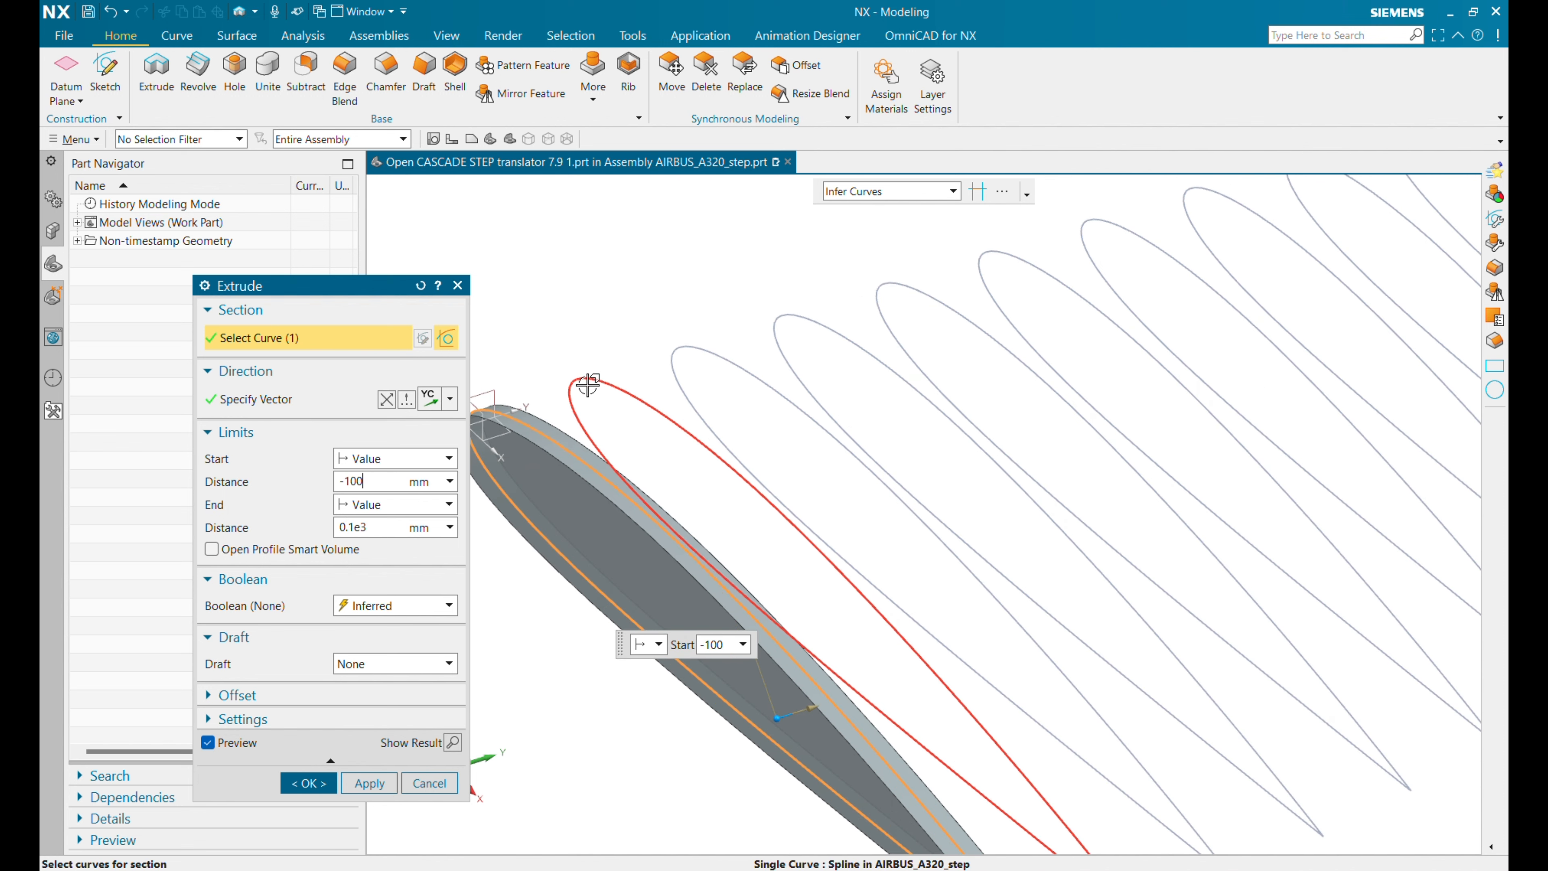
pyautogui.click(603, 386)
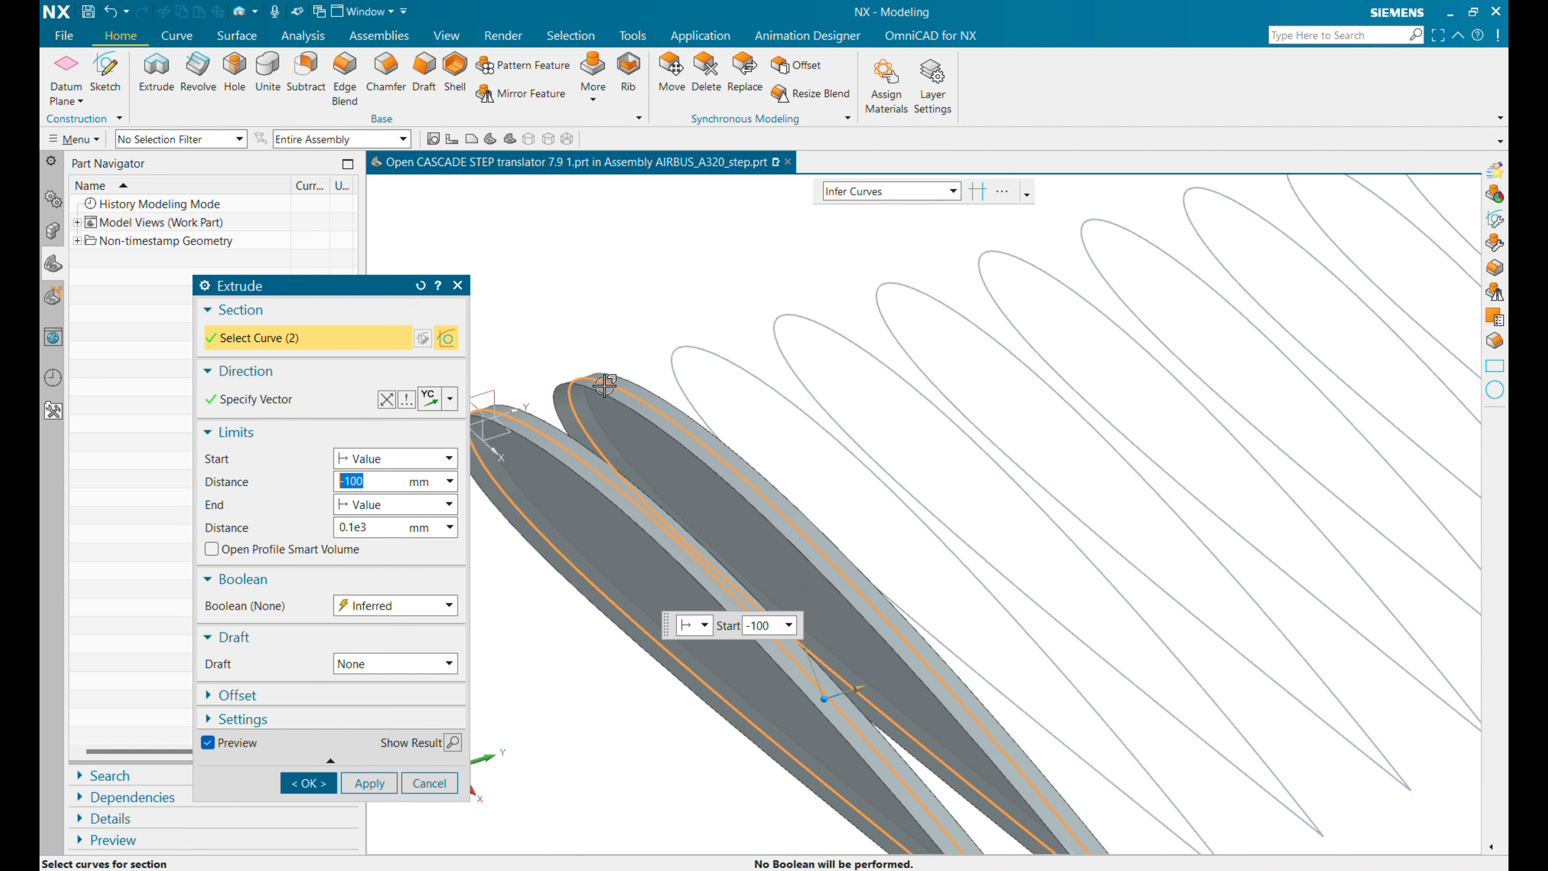
pyautogui.click(707, 357)
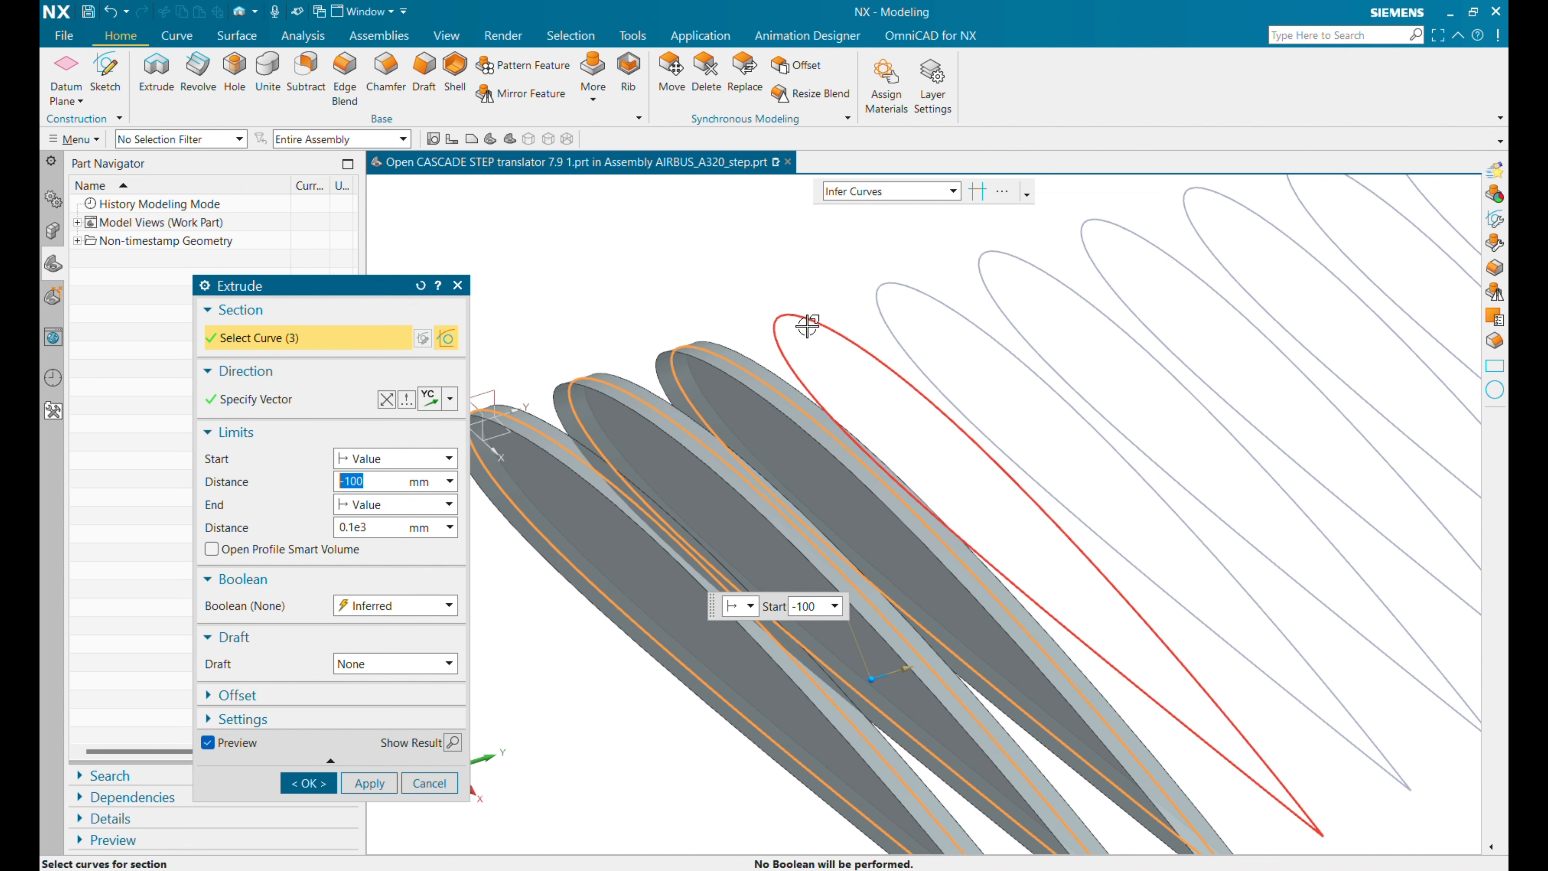
pyautogui.click(819, 318)
pyautogui.click(922, 315)
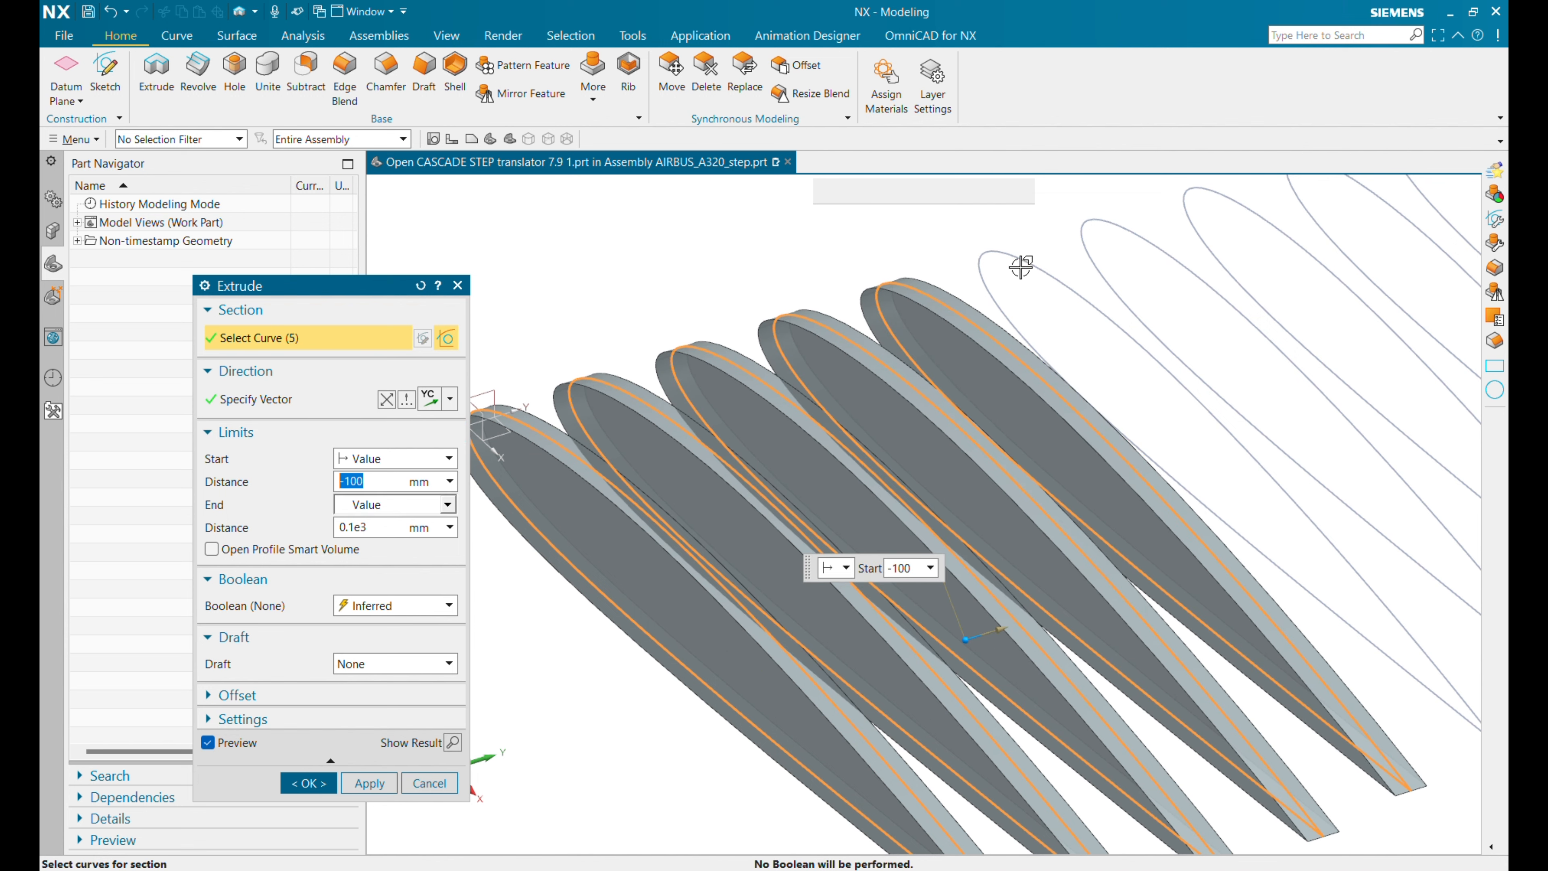
pyautogui.click(1029, 253)
# Step: Add the following ten mid-span rib curves, moving outboard, to the Extrude section
pyautogui.scroll(-3, 786, 458)
pyautogui.click(950, 345)
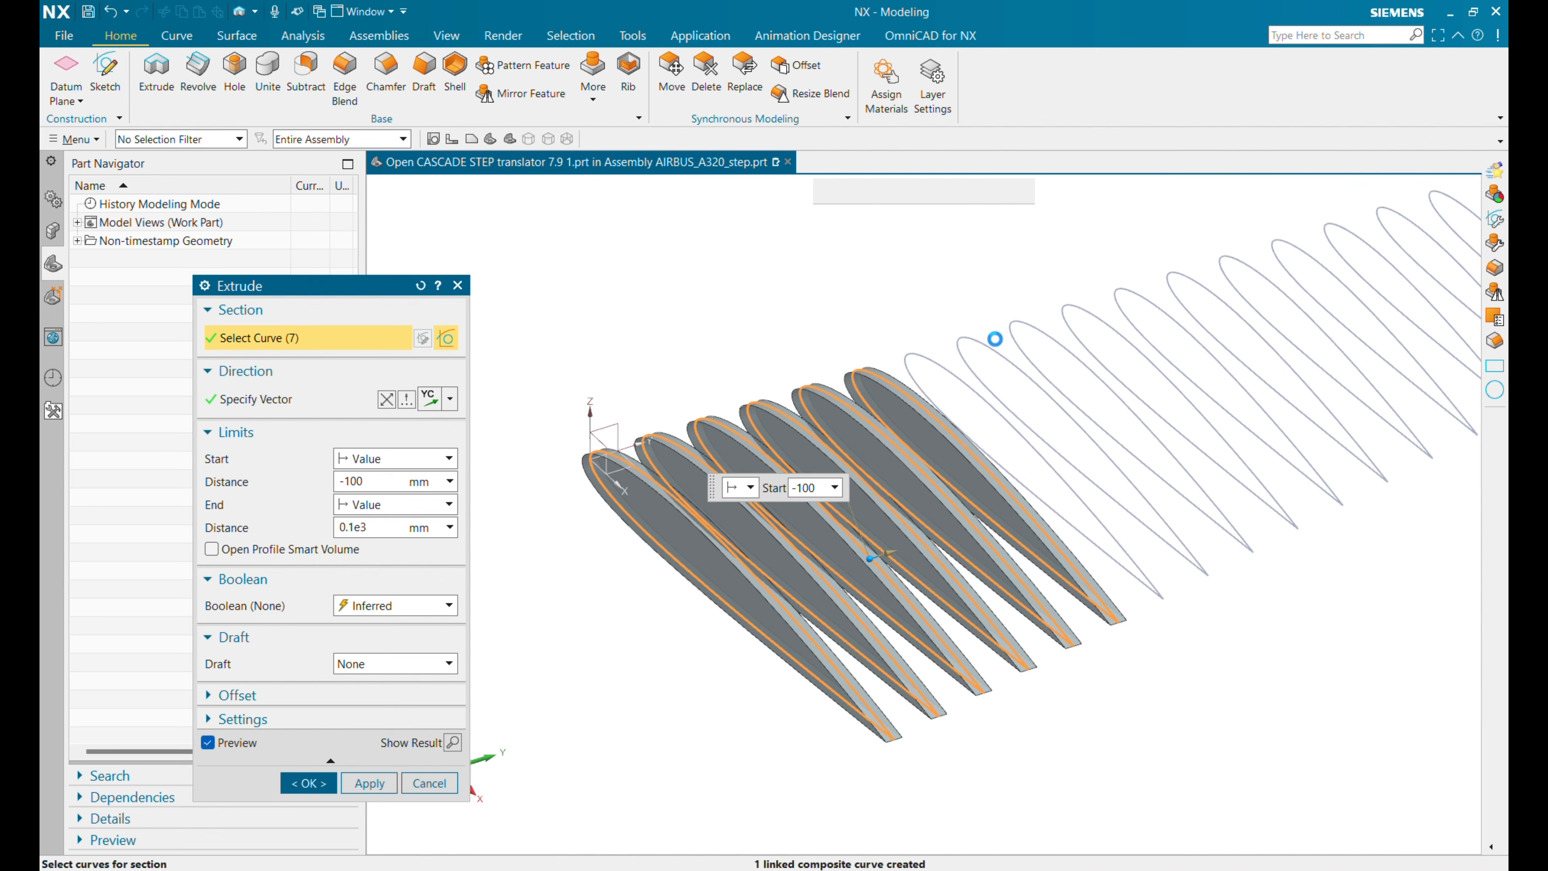
pyautogui.click(1011, 334)
pyautogui.click(1018, 331)
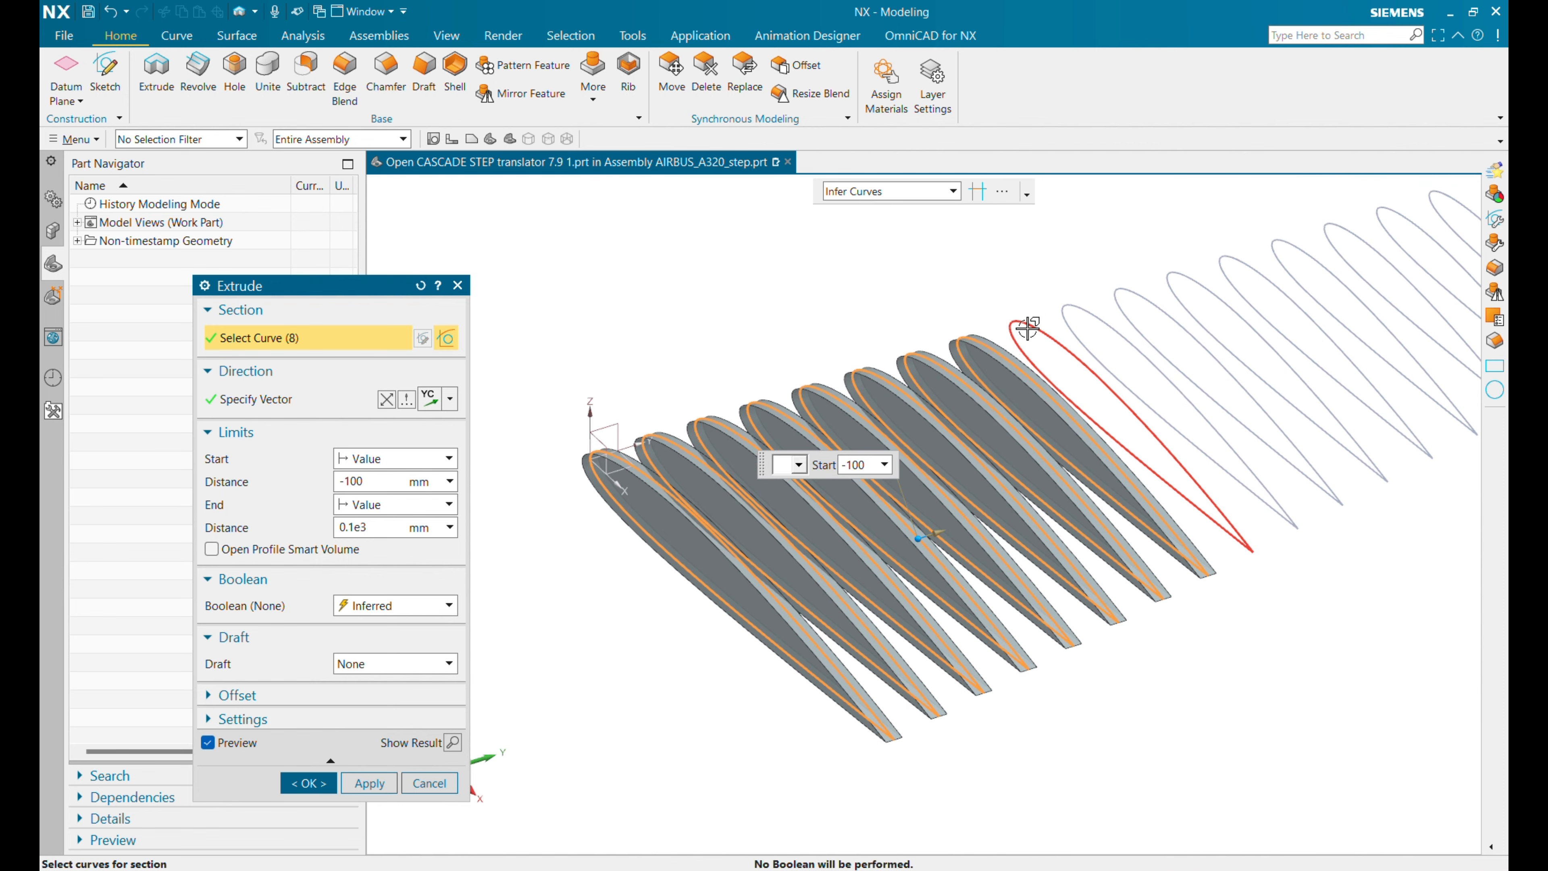
pyautogui.click(1072, 306)
pyautogui.click(1128, 295)
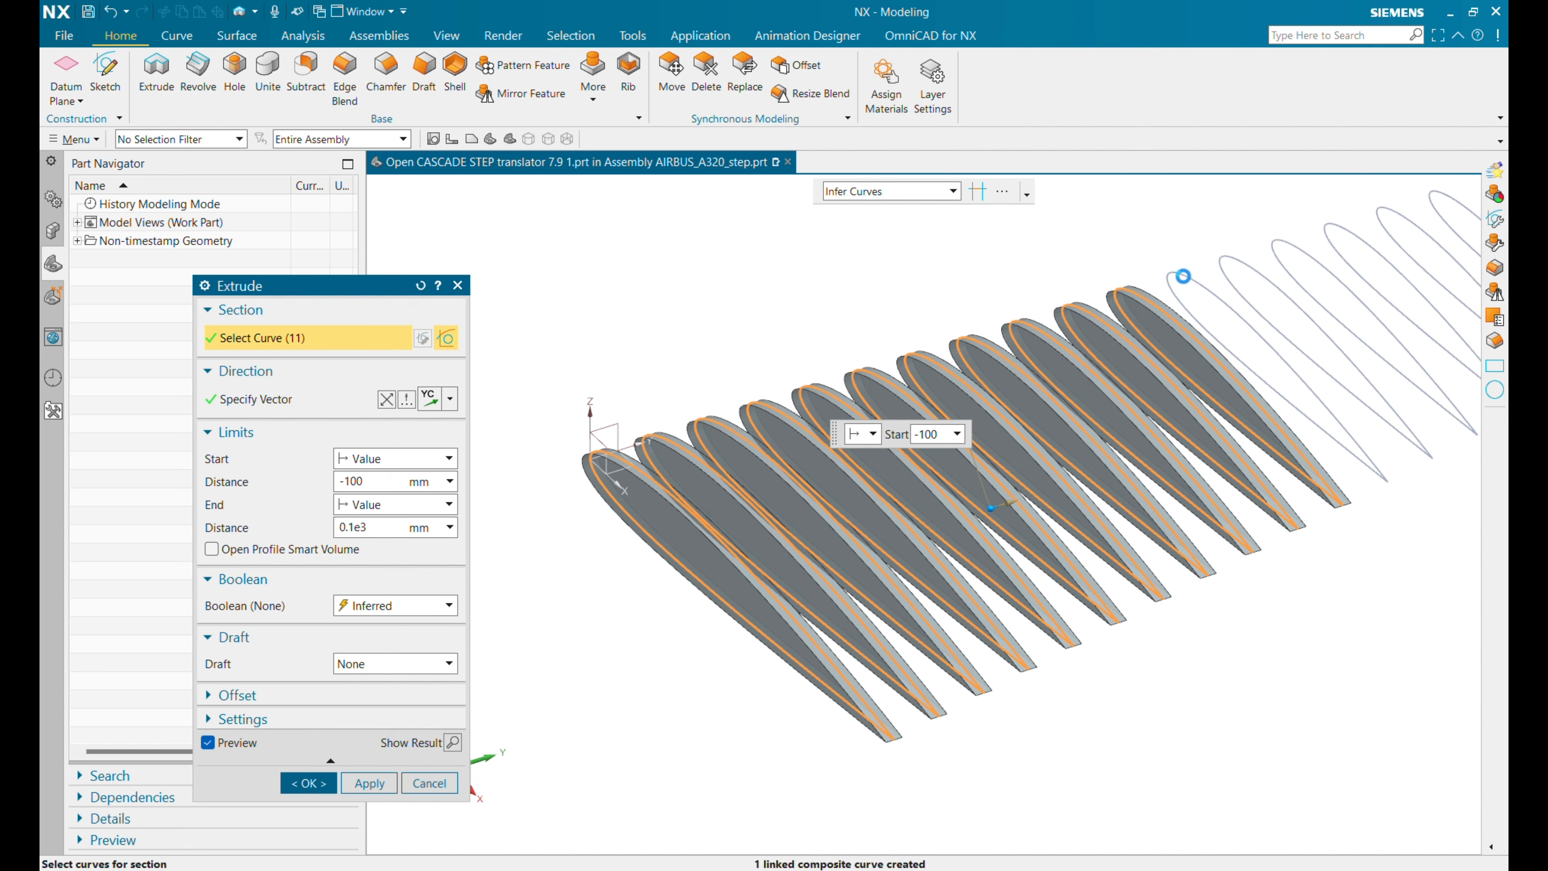
pyautogui.click(1182, 276)
pyautogui.click(1237, 262)
pyautogui.click(1324, 256)
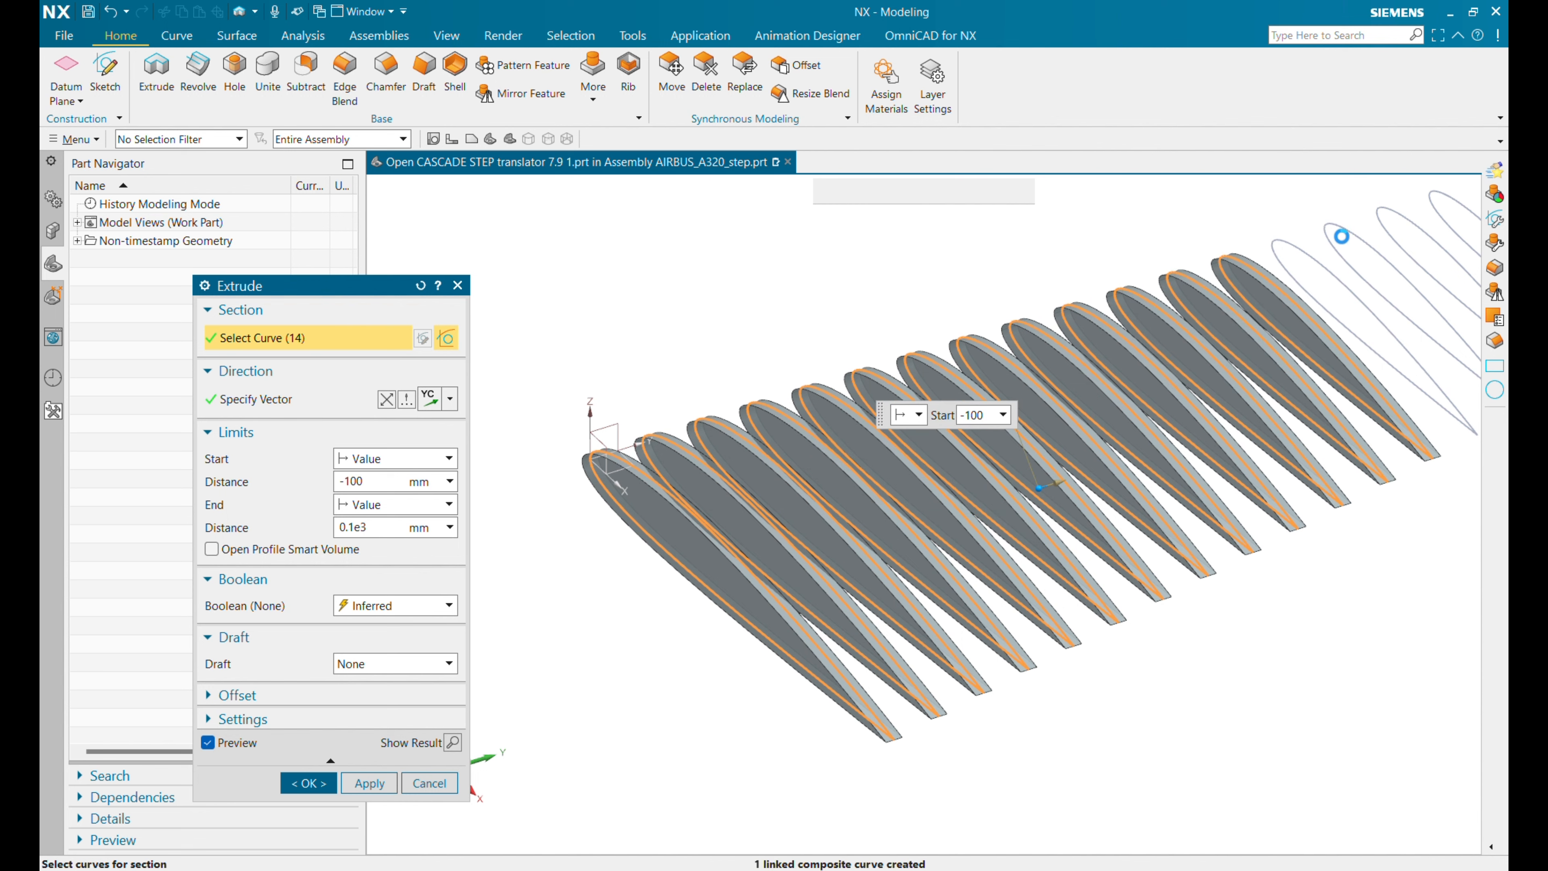
pyautogui.click(1358, 234)
pyautogui.click(1400, 217)
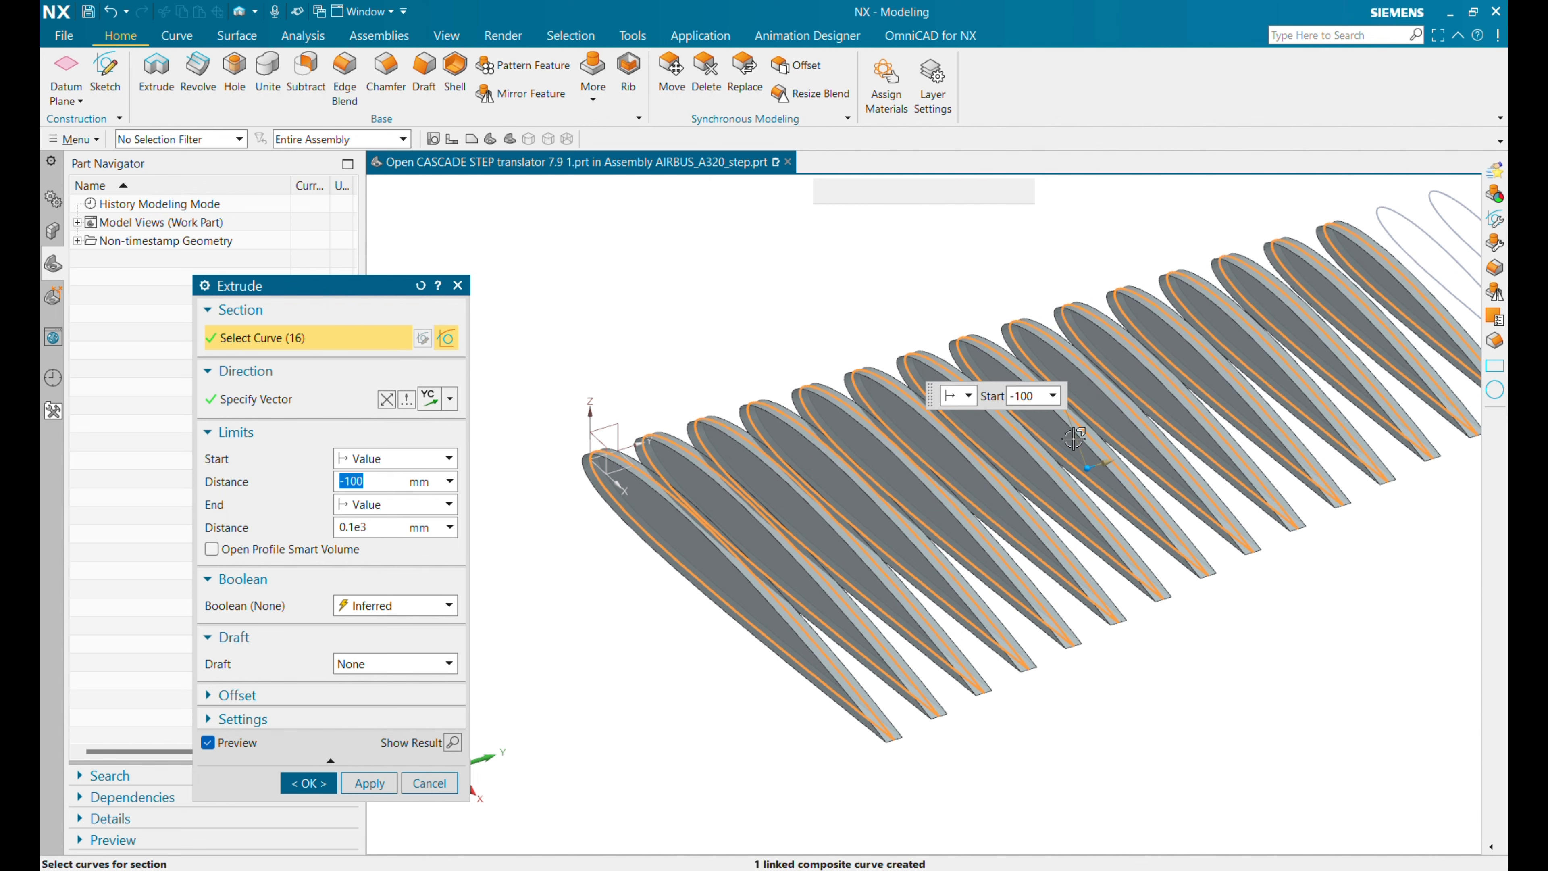
# Step: Add the remaining eleven rib curves out to the wing tip to the section and create the extruded solid ribs
pyautogui.scroll(-3, 1468, 329)
pyautogui.scroll(3, 1420, 346)
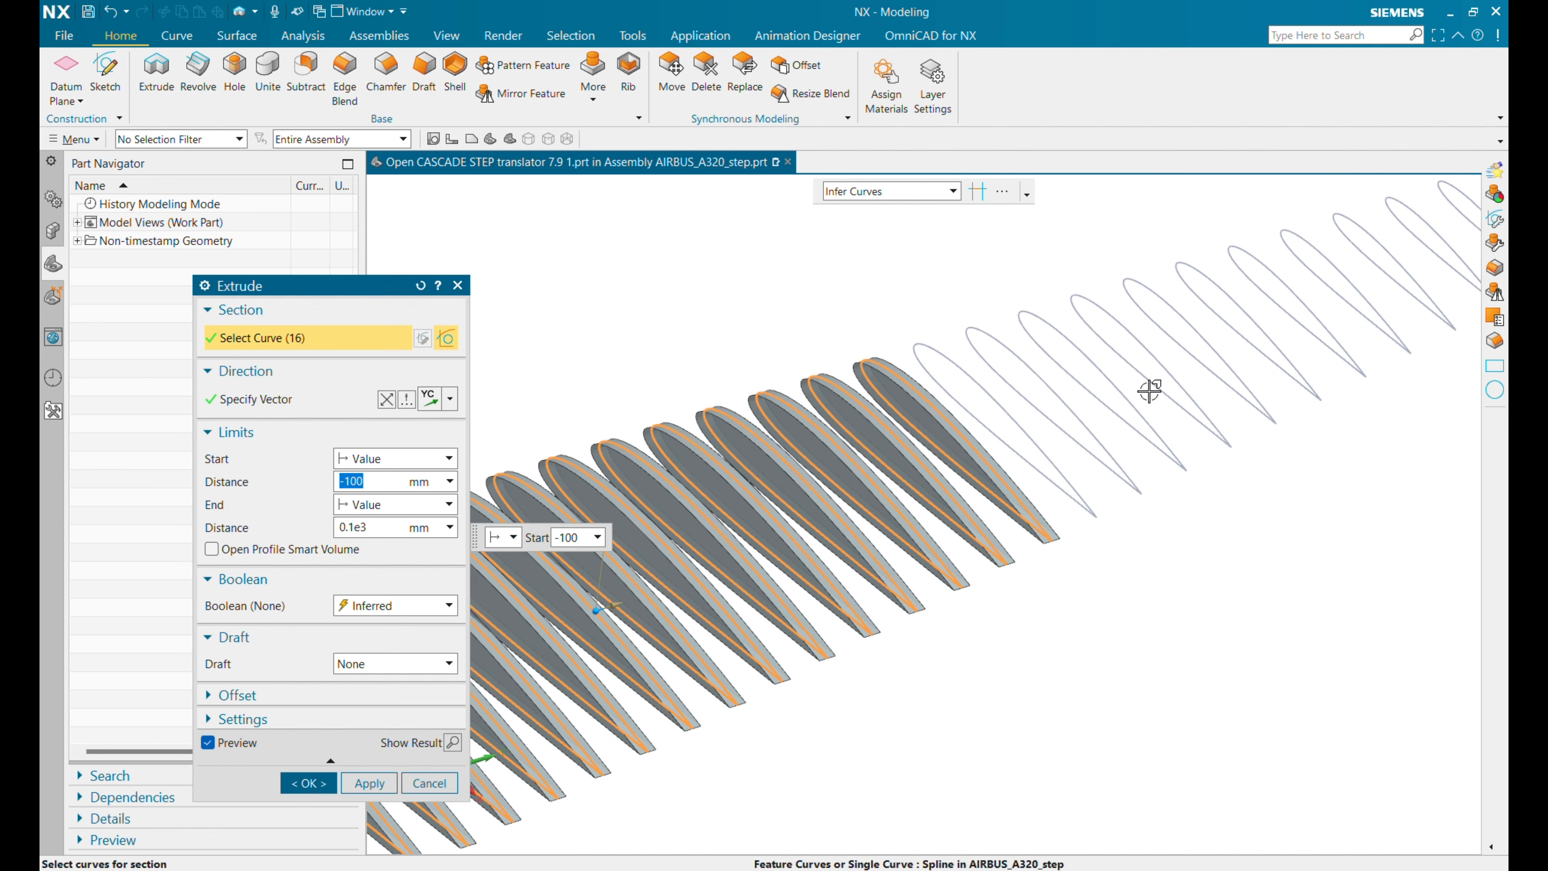
pyautogui.click(1044, 367)
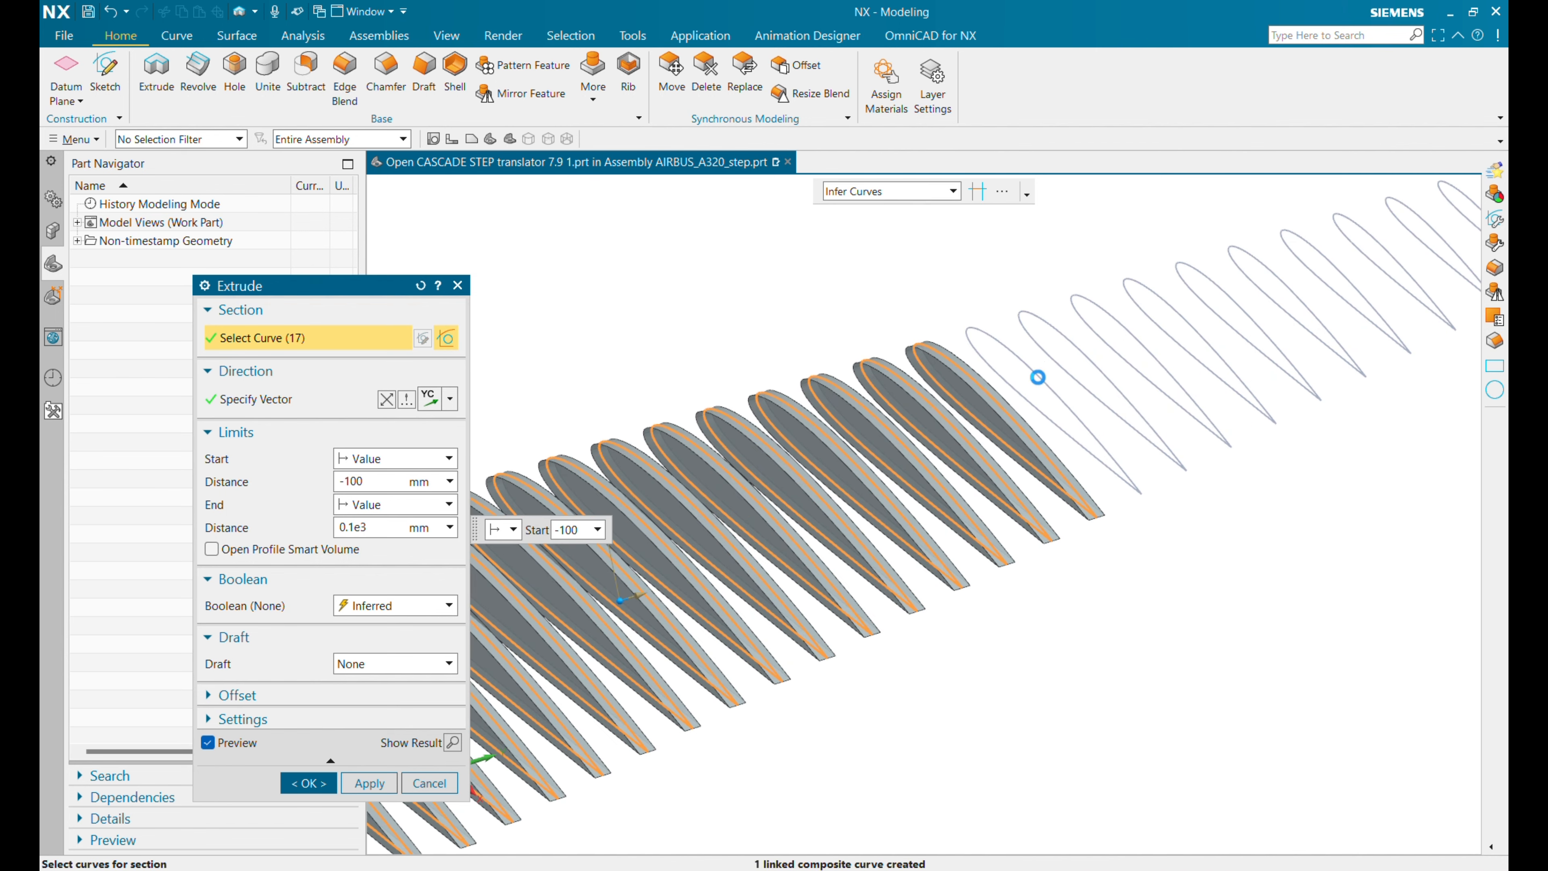
pyautogui.click(1037, 372)
pyautogui.click(1109, 319)
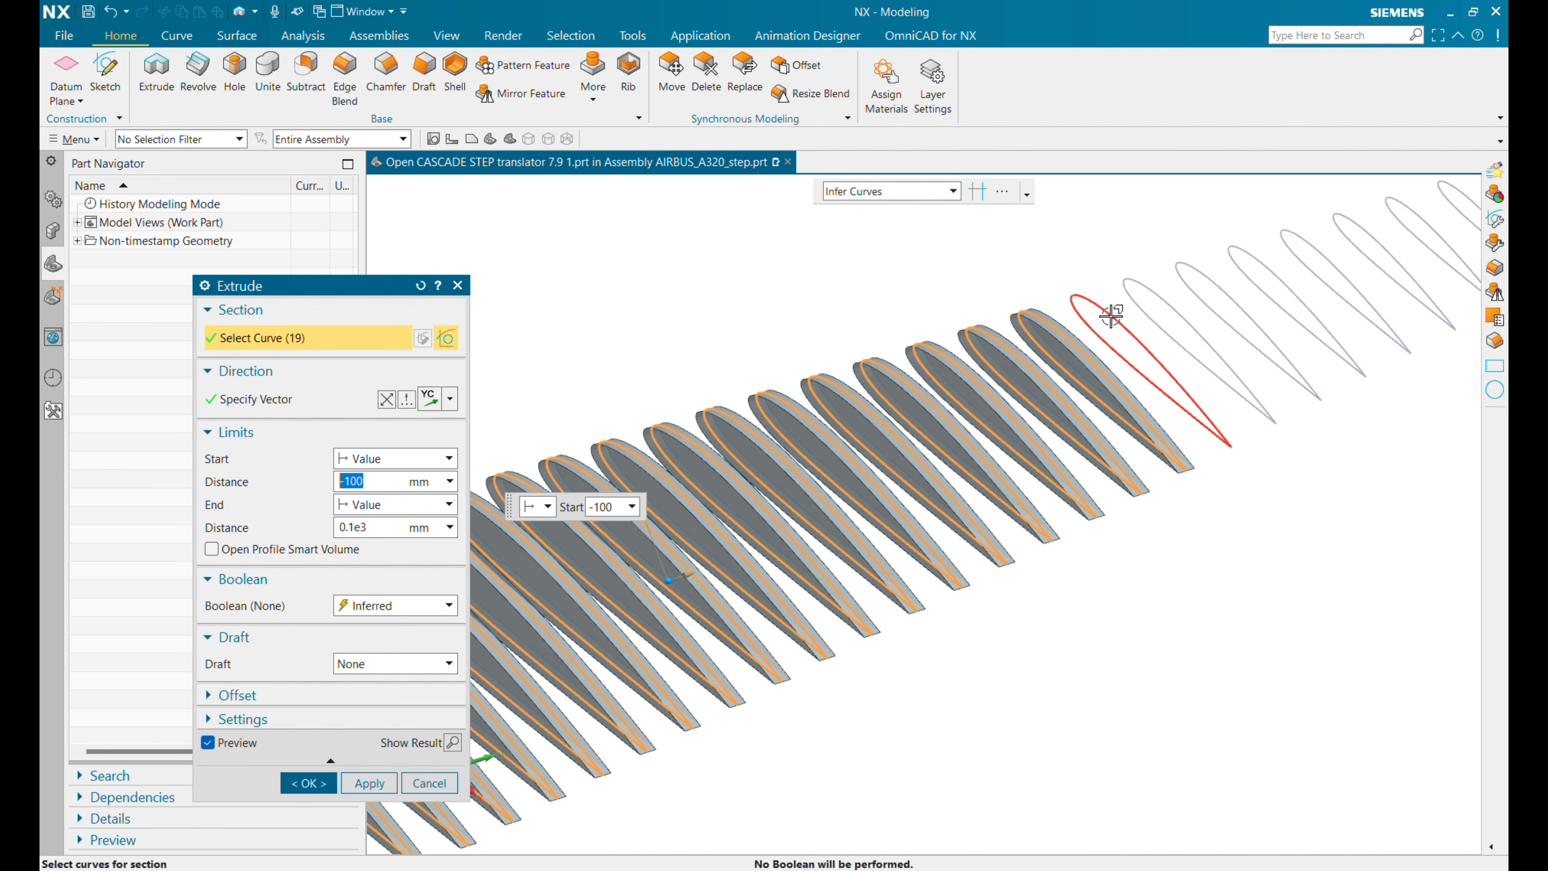
pyautogui.click(1164, 302)
pyautogui.click(1164, 302)
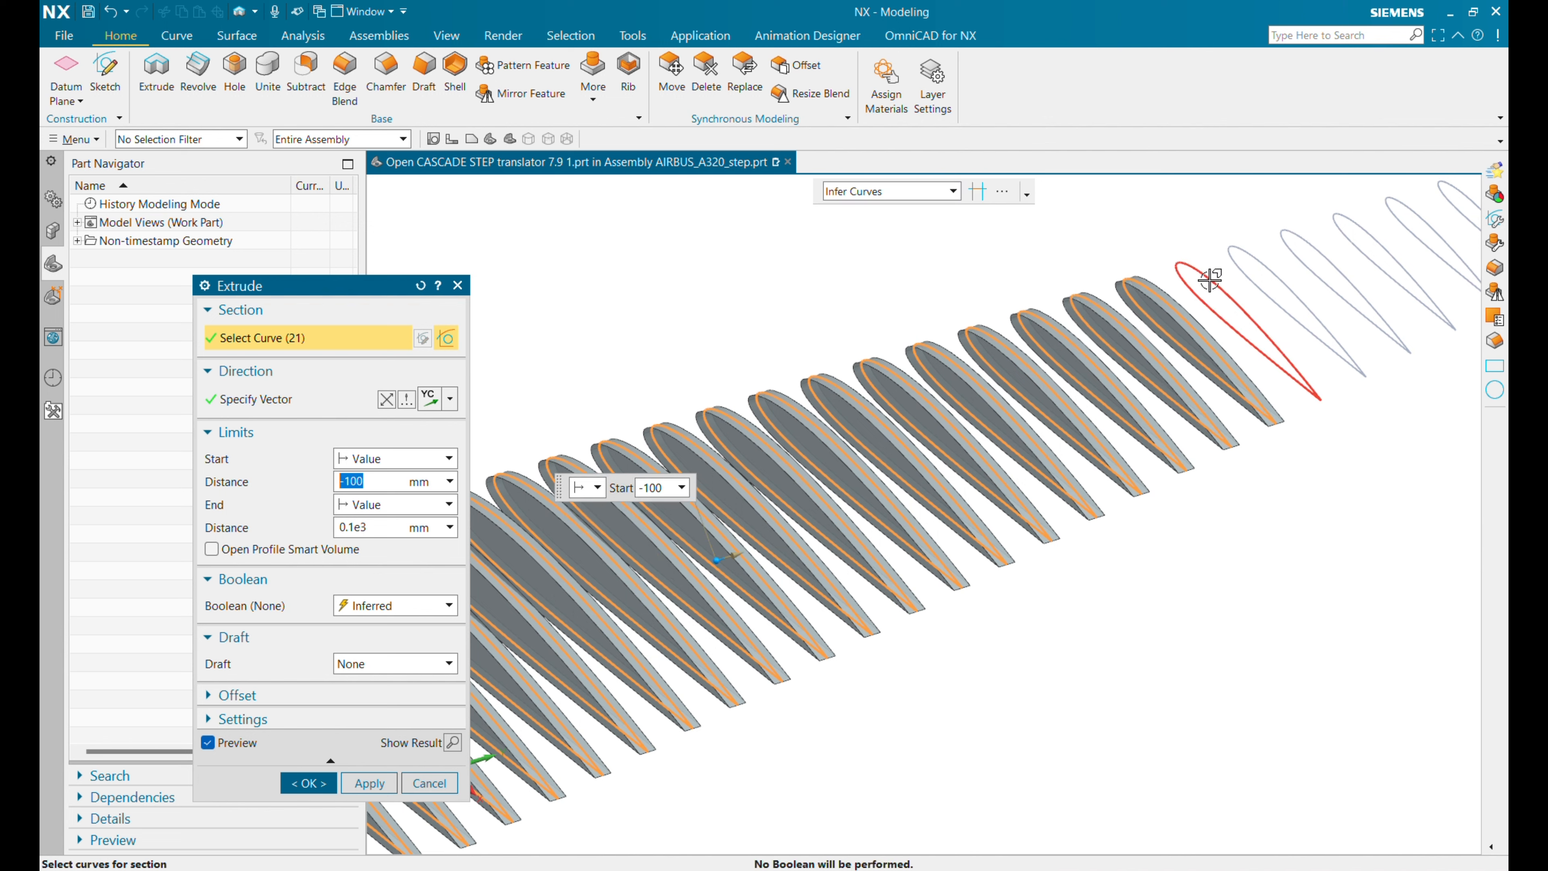
pyautogui.click(1208, 280)
pyautogui.click(1258, 262)
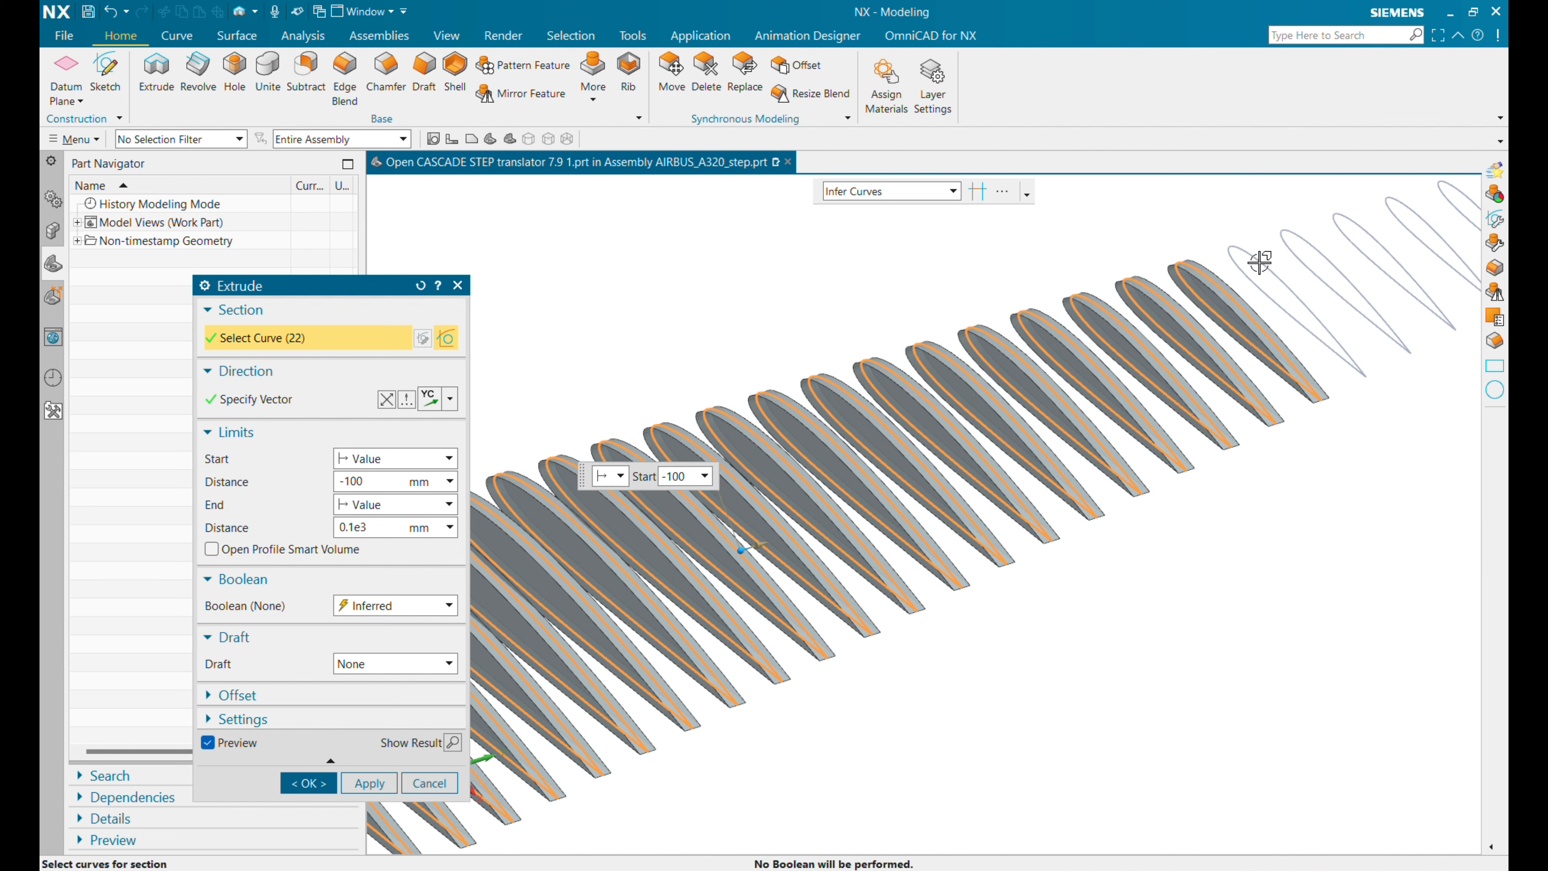
pyautogui.click(1306, 242)
pyautogui.click(1364, 232)
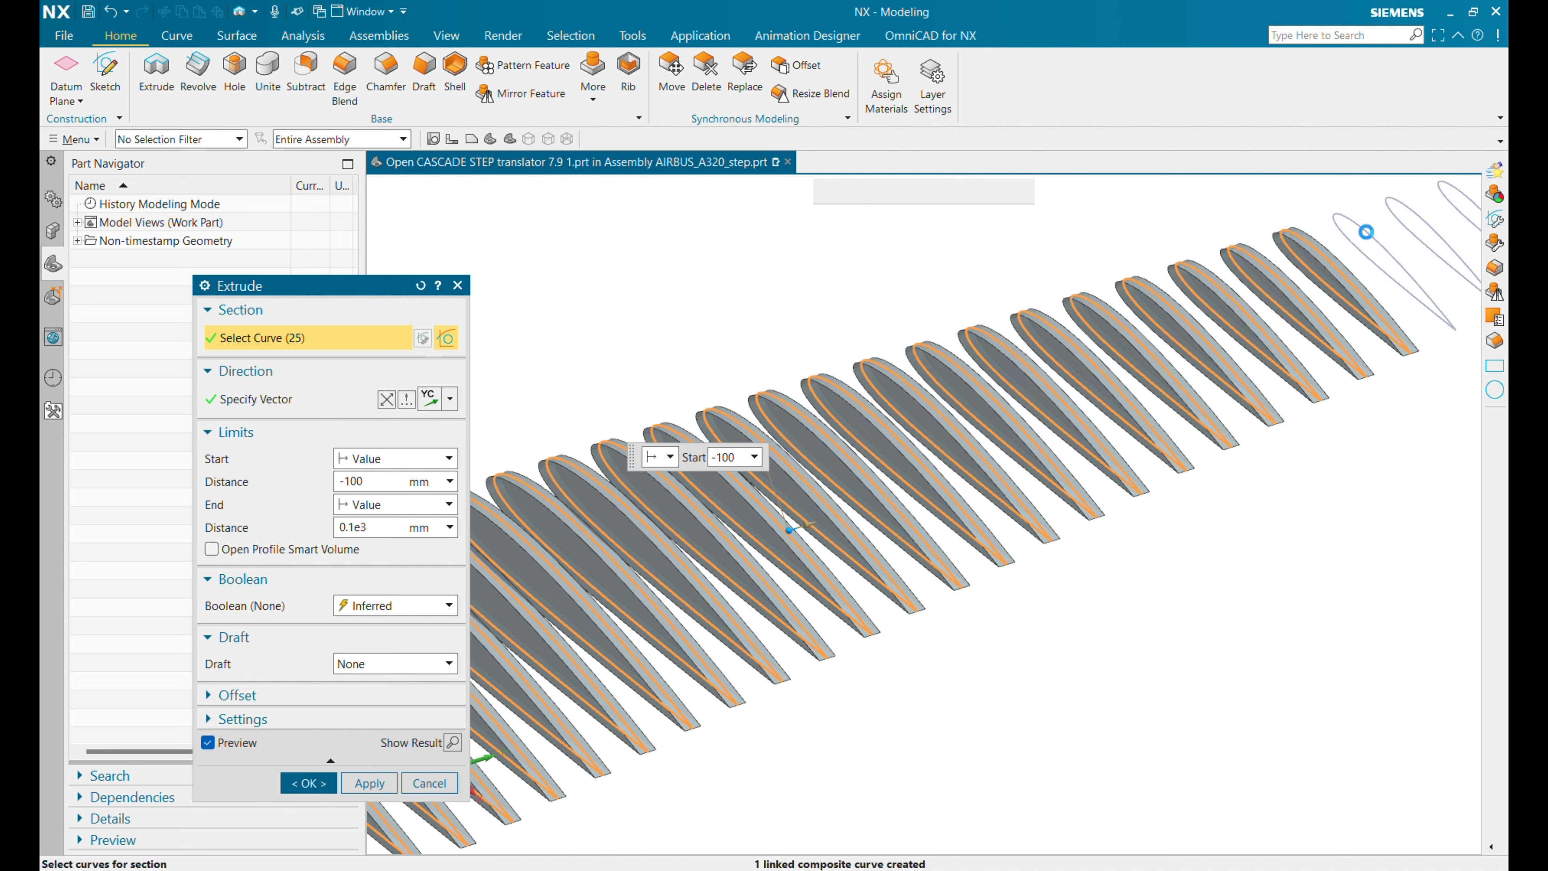
pyautogui.click(1421, 221)
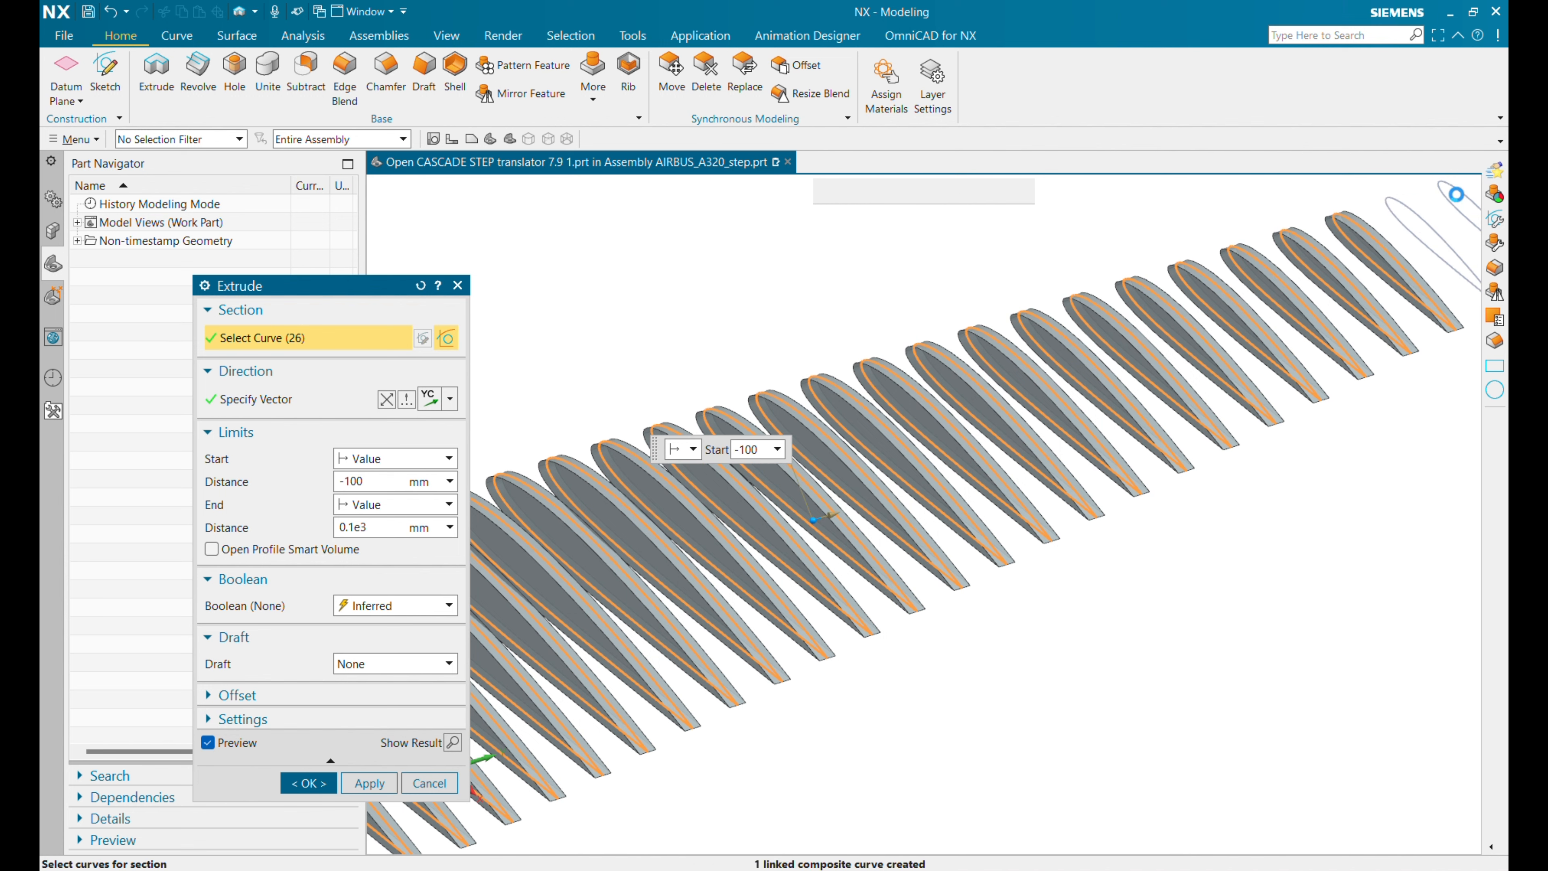
pyautogui.click(1456, 194)
pyautogui.scroll(-5, 1234, 497)
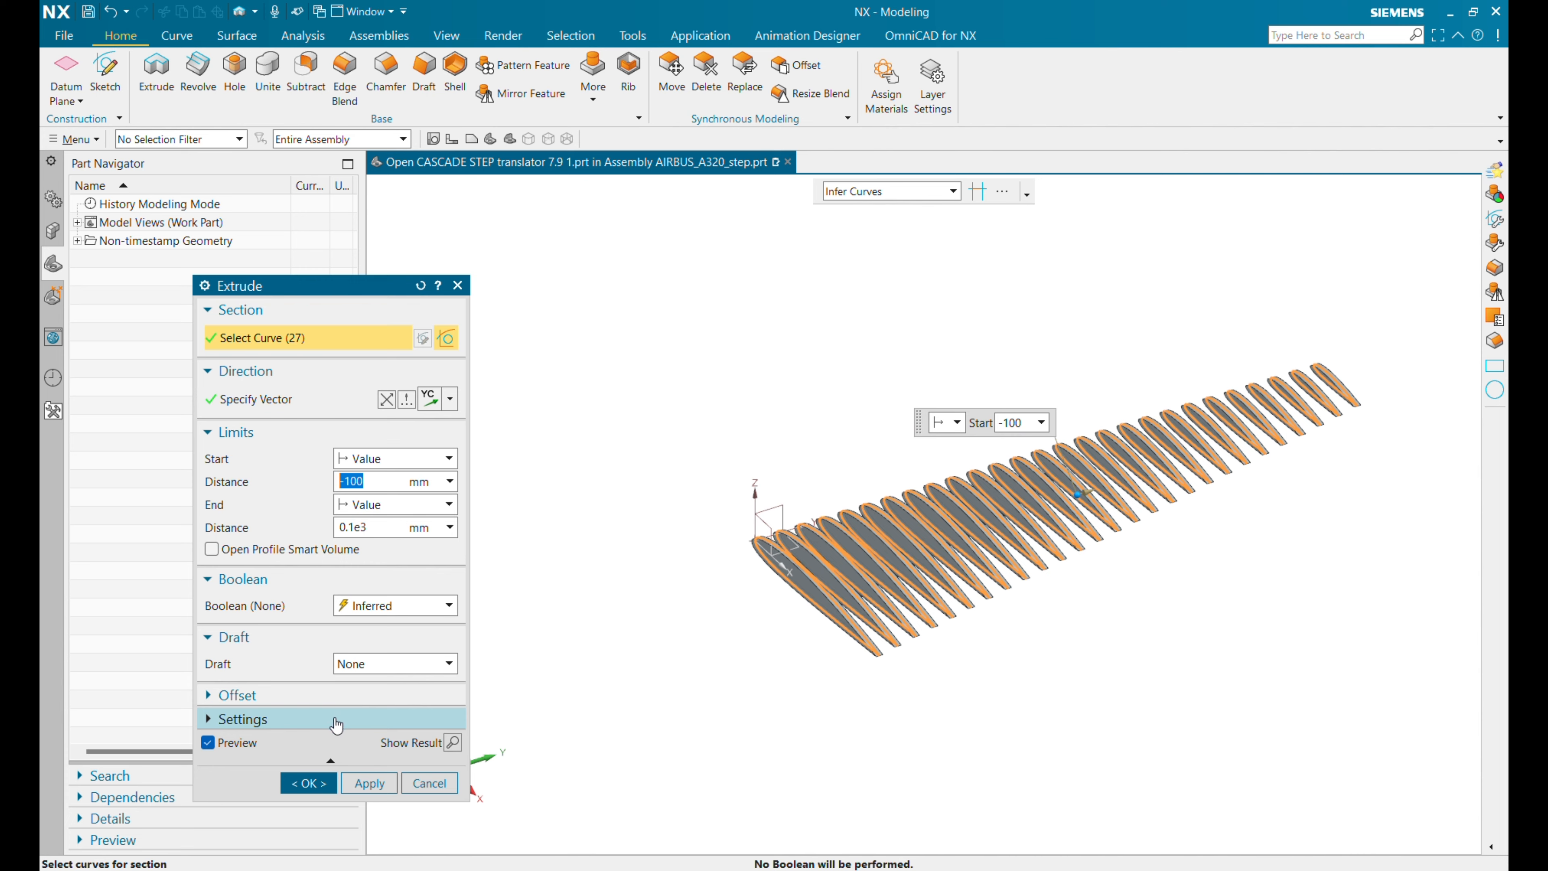
pyautogui.click(307, 783)
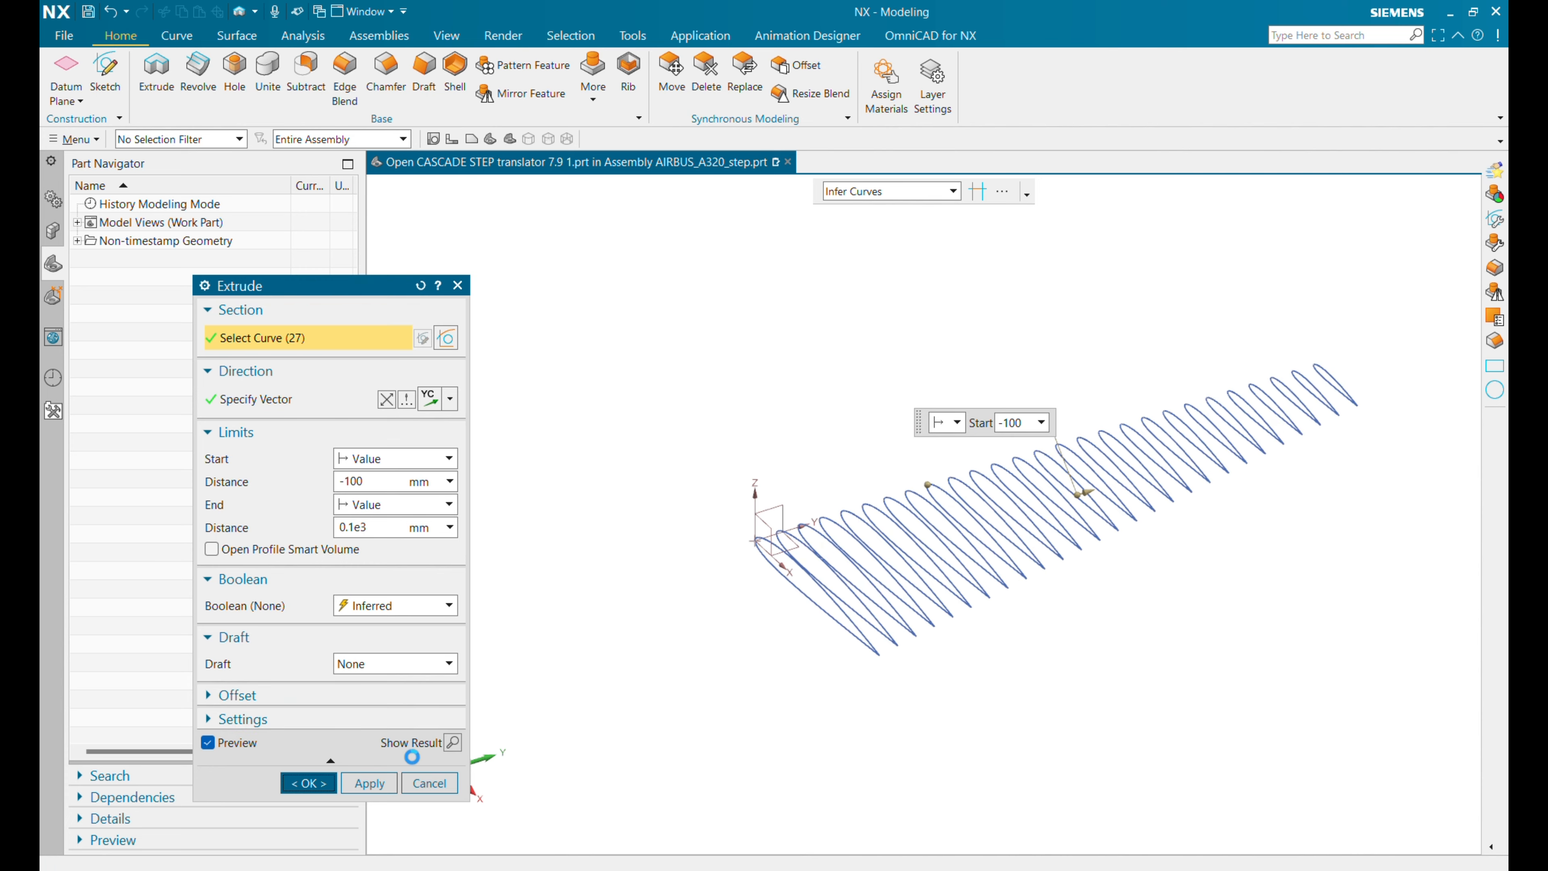
# Step: Examine the extruded ribs in perpendicular top, spanwise and airfoil profile views and from oblique angles
pyautogui.moveTo(1211, 717)
pyautogui.mouseDown(button='middle')
pyautogui.moveTo(1199, 570)
pyautogui.moveTo(1198, 739)
pyautogui.mouseUp(button='middle')
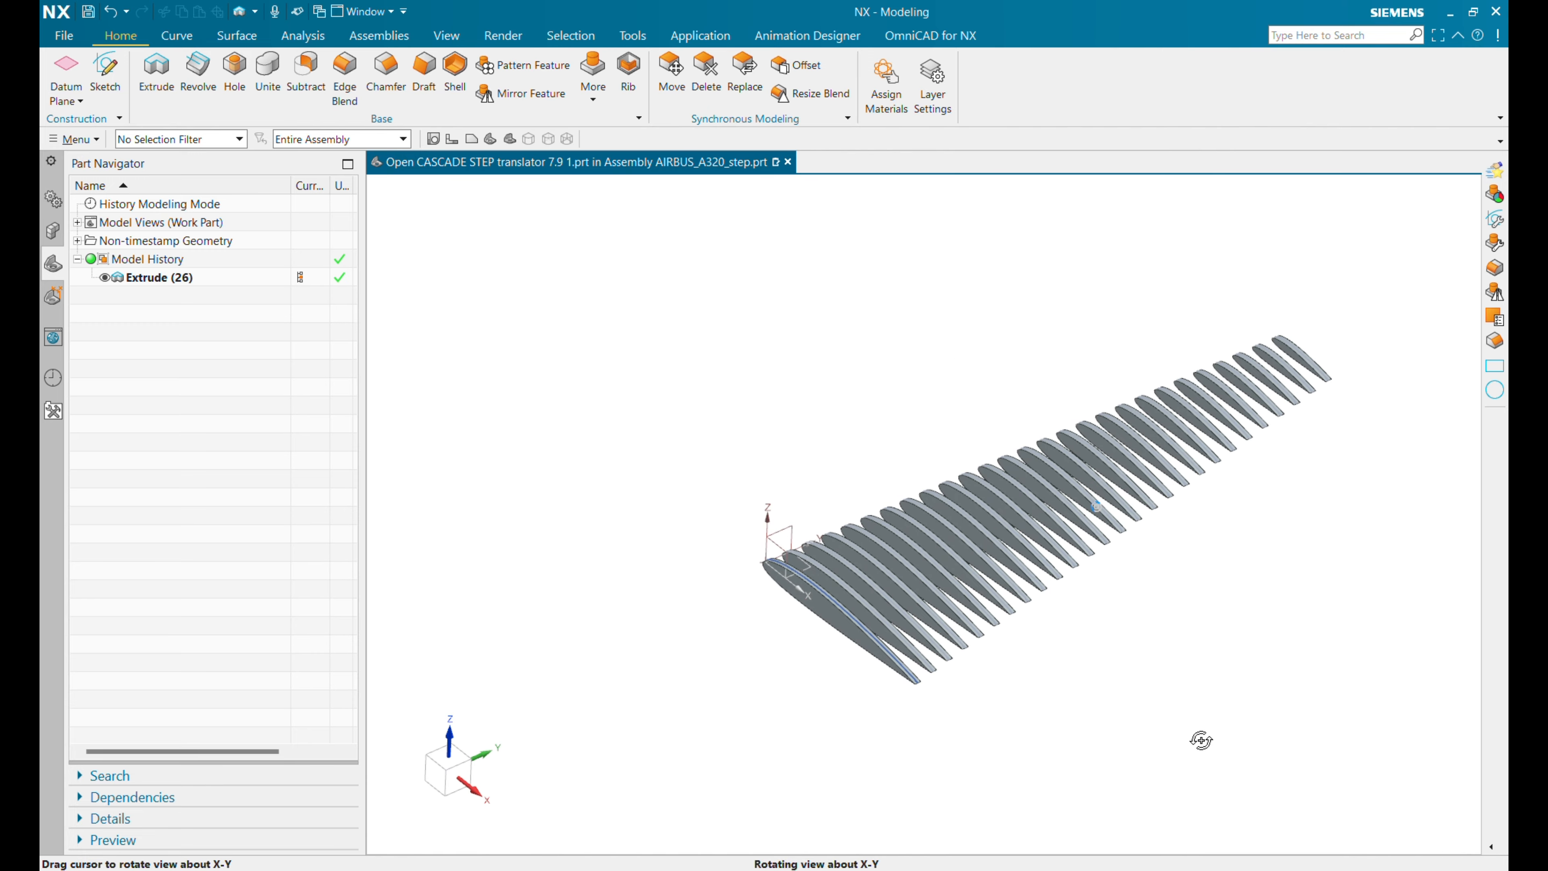
pyautogui.moveTo(1164, 653); pyautogui.dragTo(1163, 685, button='middle')
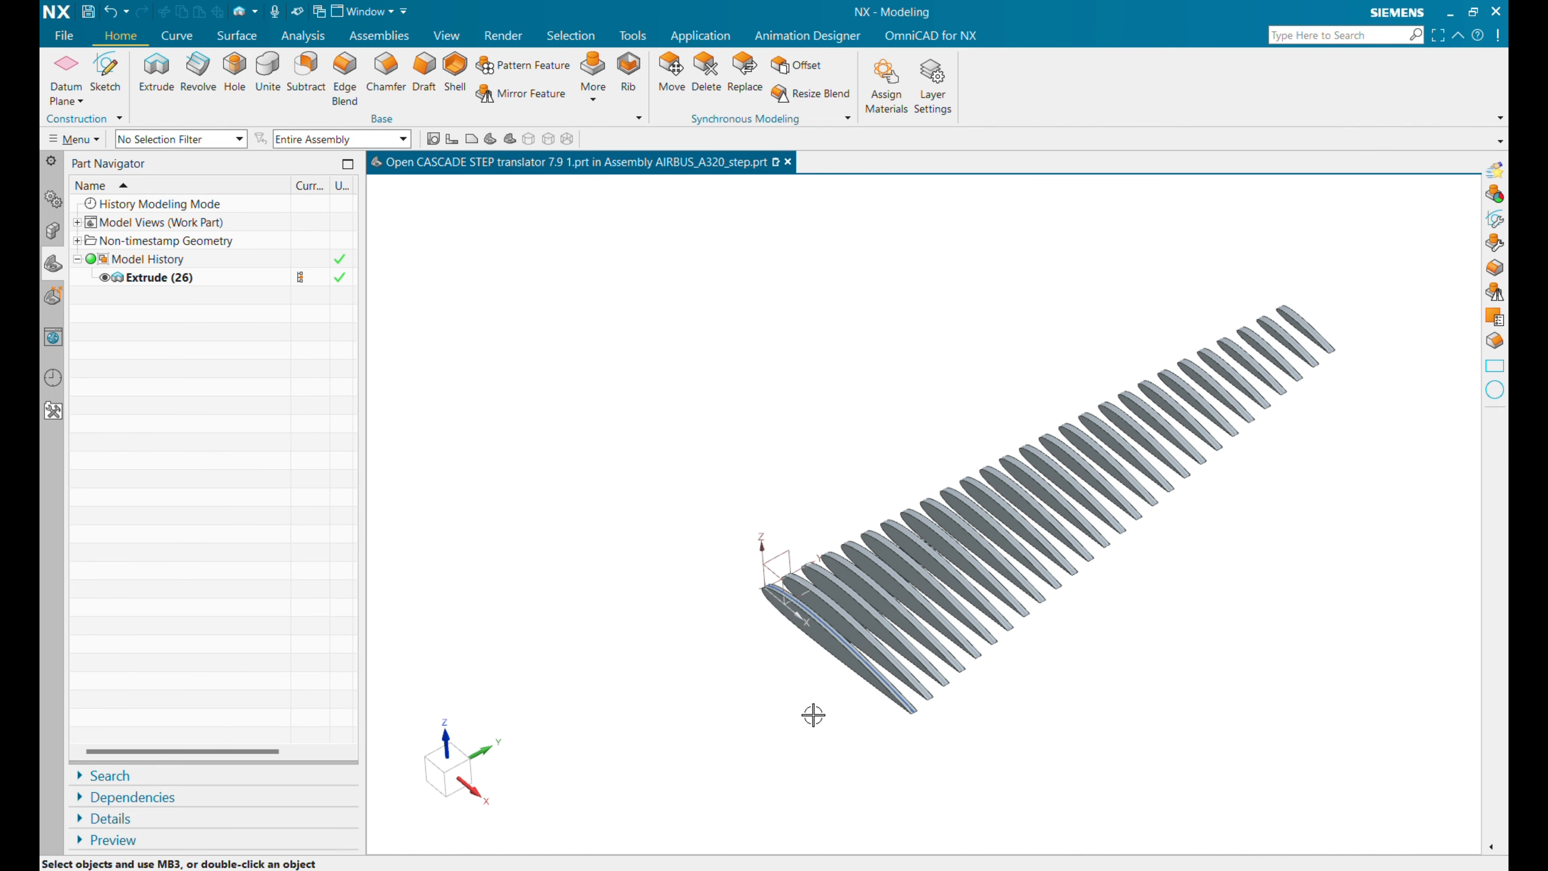
pyautogui.moveTo(815, 715); pyautogui.dragTo(848, 675, button='middle')
pyautogui.scroll(3, 1207, 404)
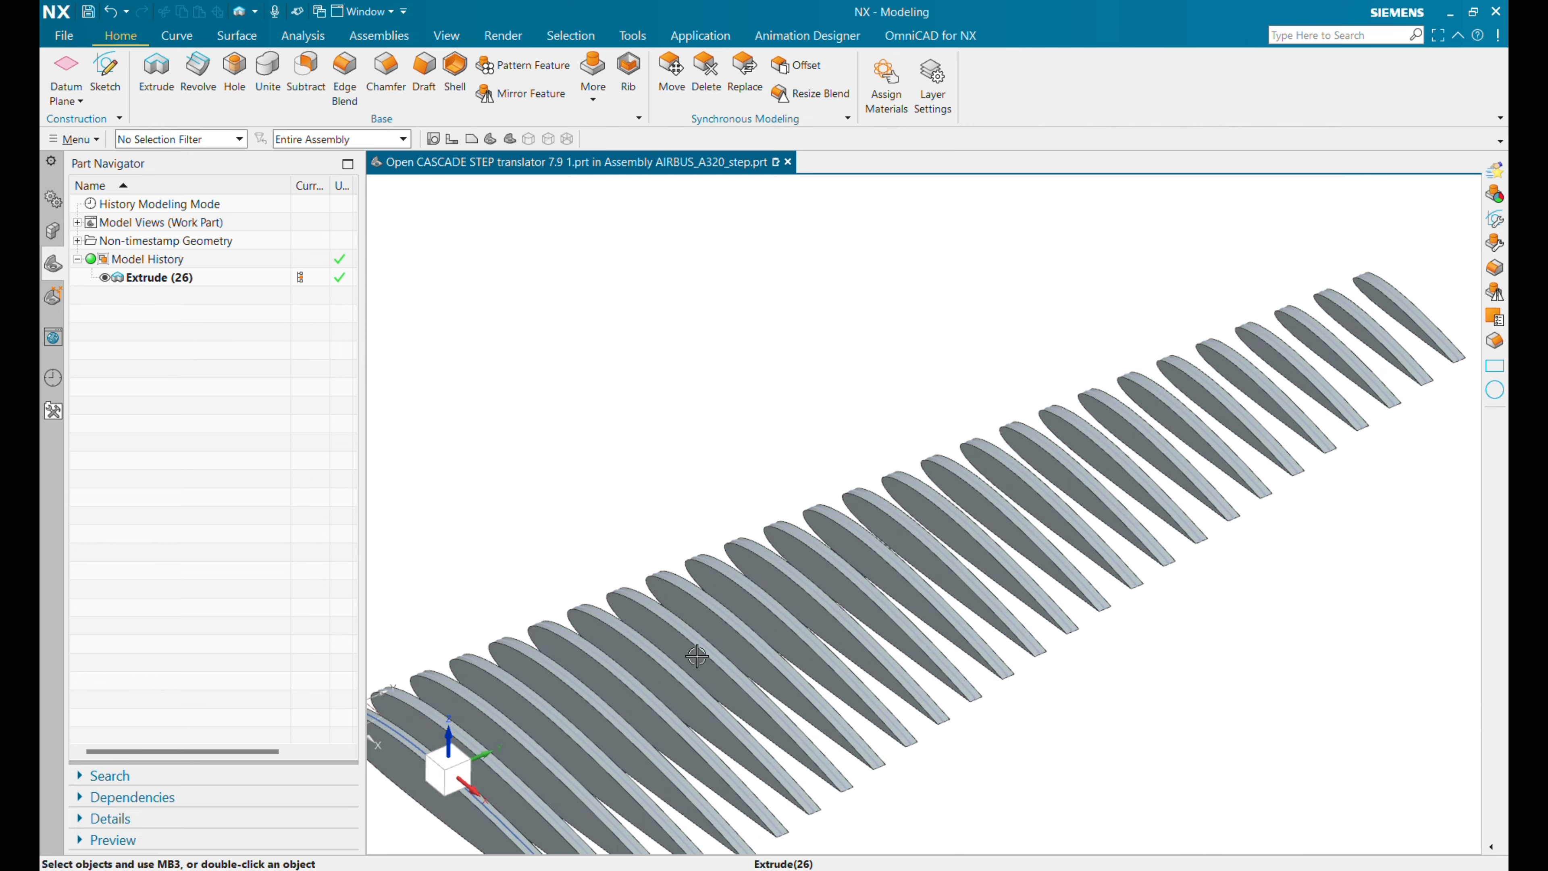
pyautogui.click(437, 756)
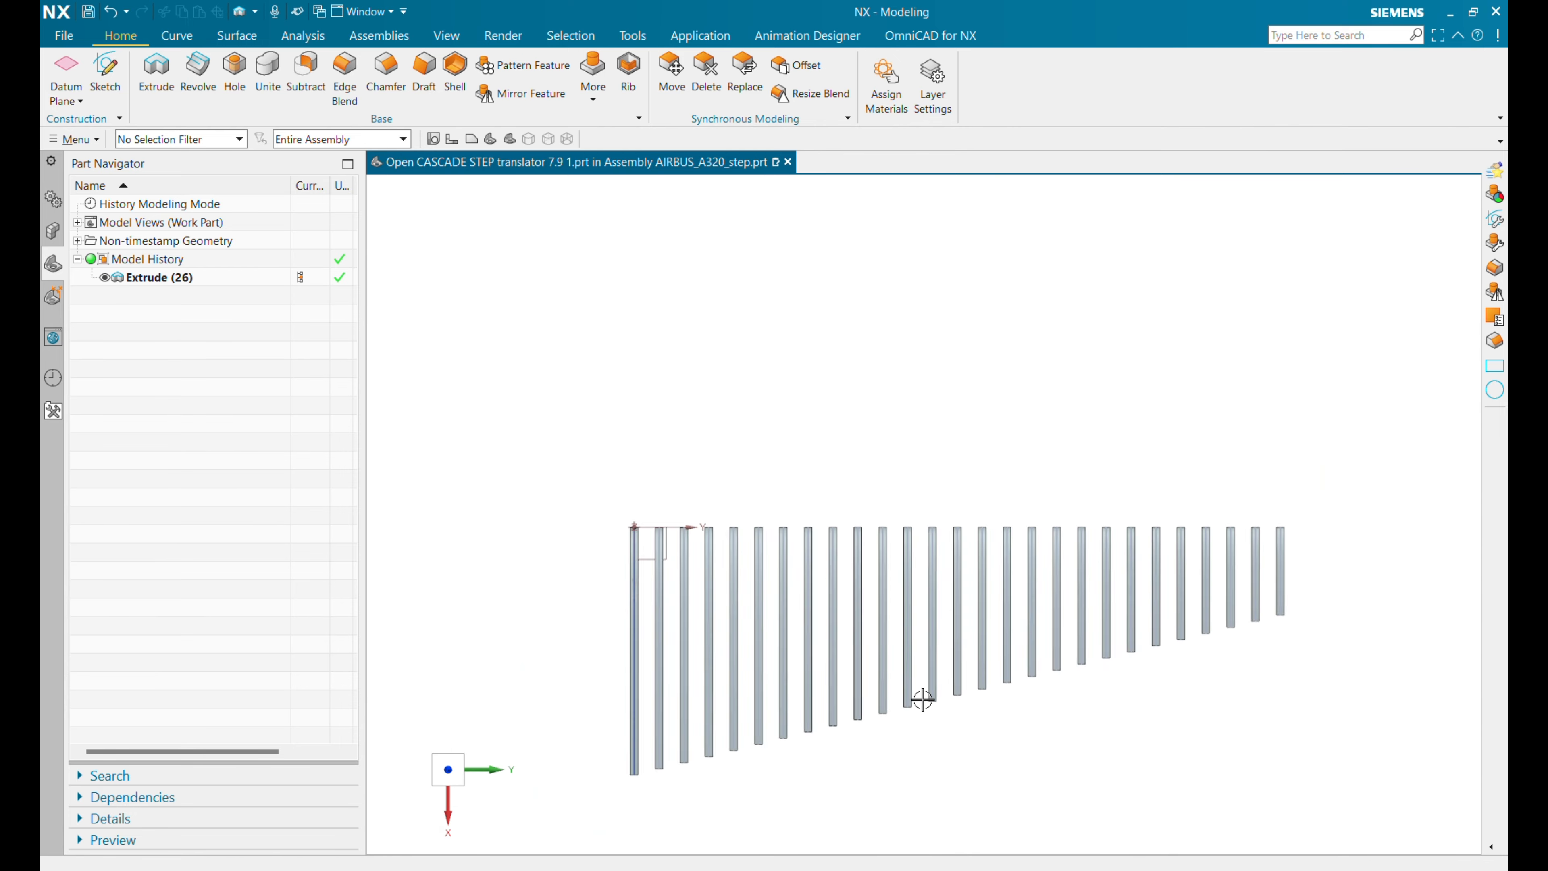
pyautogui.moveTo(625, 754); pyautogui.dragTo(614, 721)
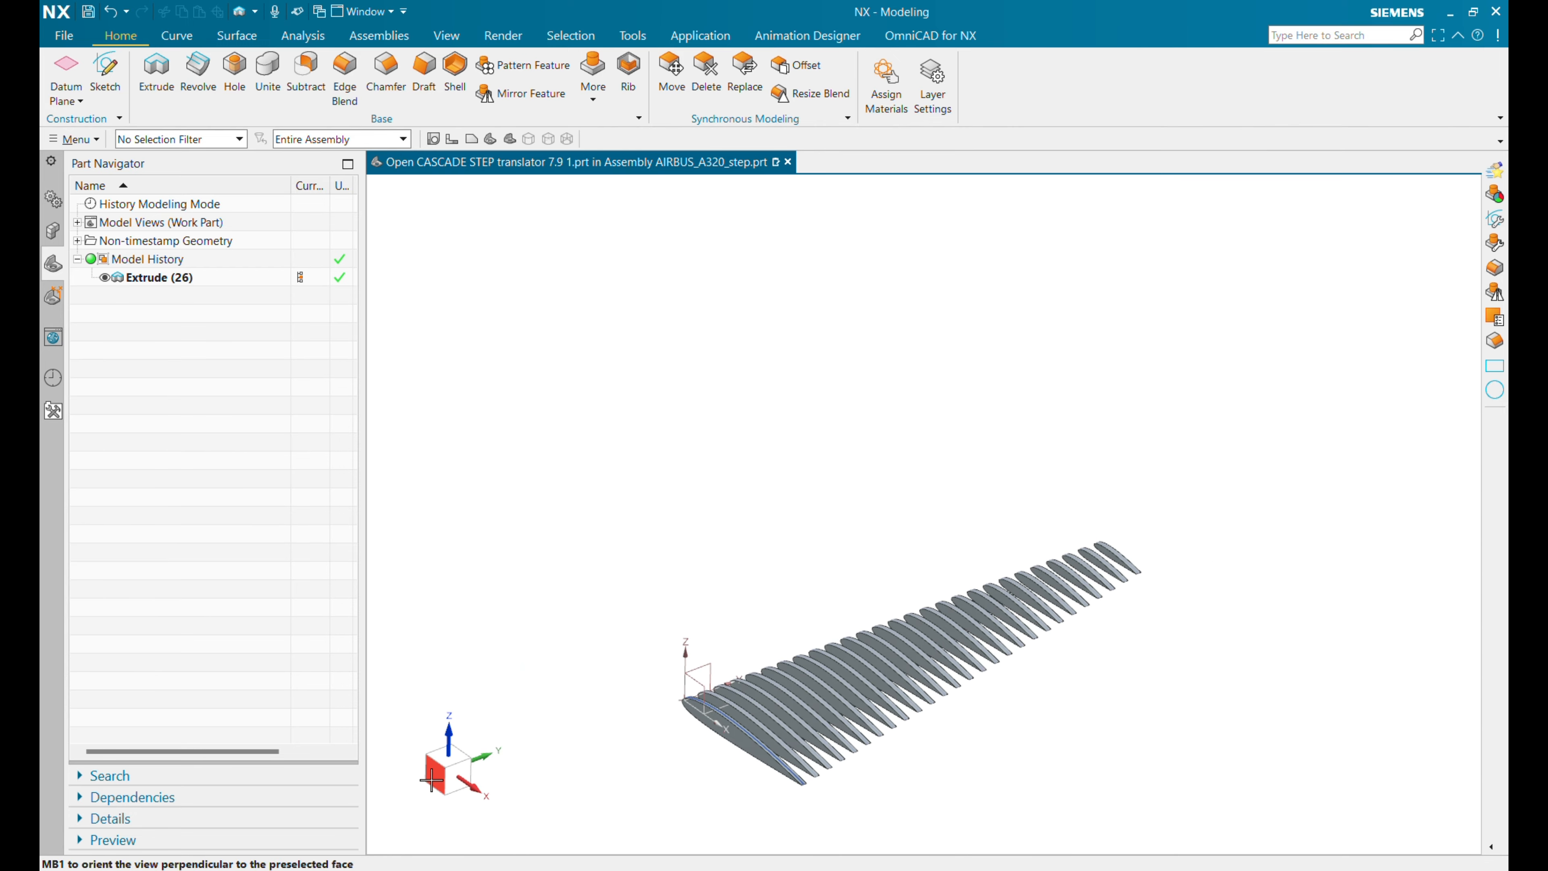
pyautogui.click(464, 772)
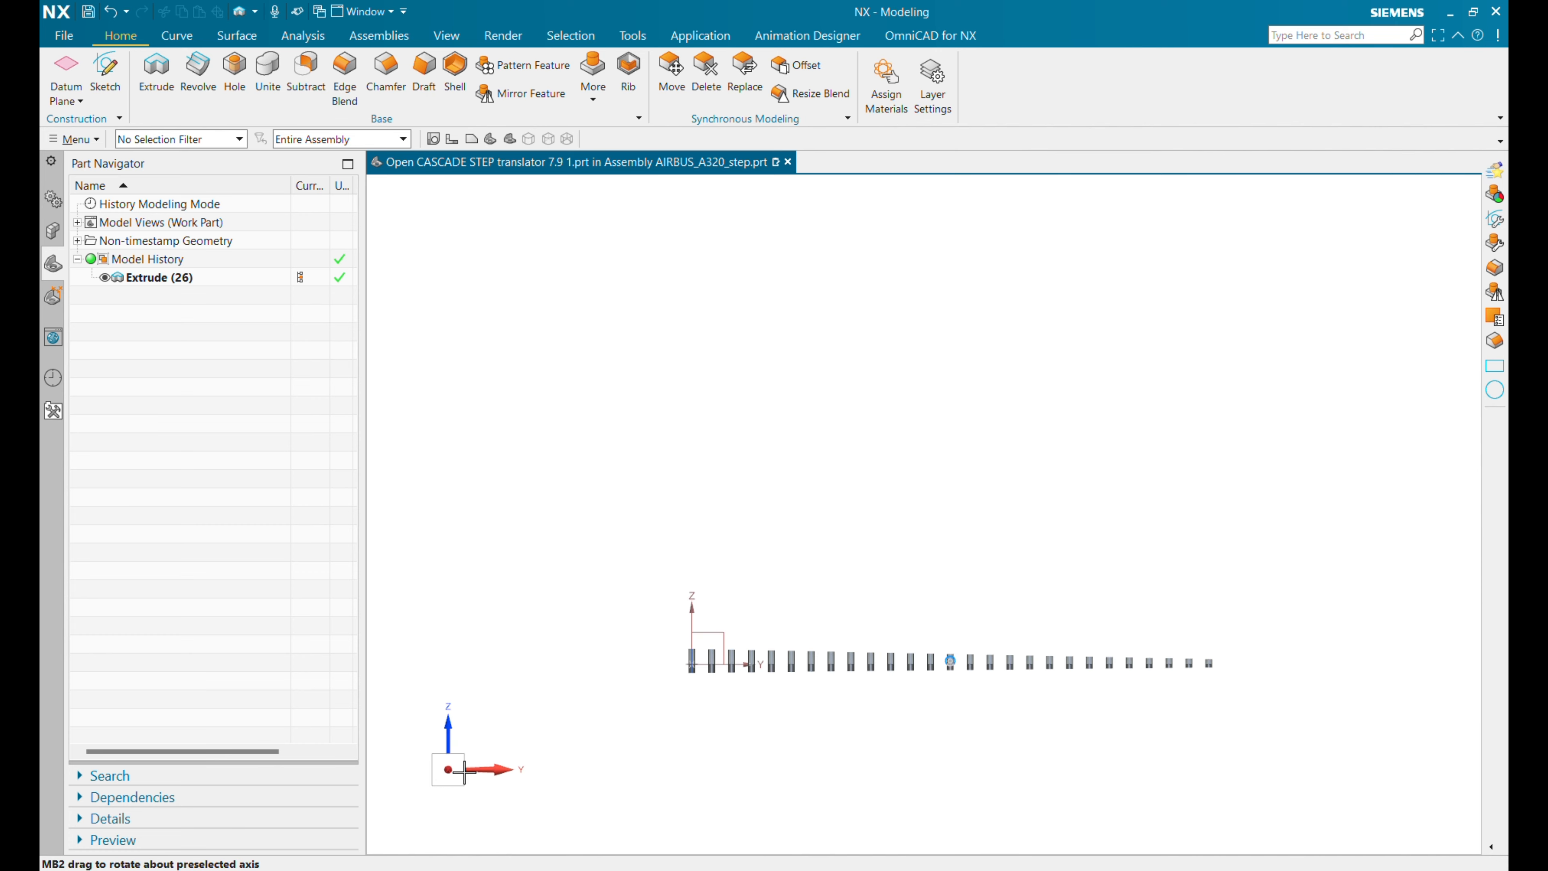
pyautogui.moveTo(566, 685); pyautogui.dragTo(632, 718)
pyautogui.click(426, 770)
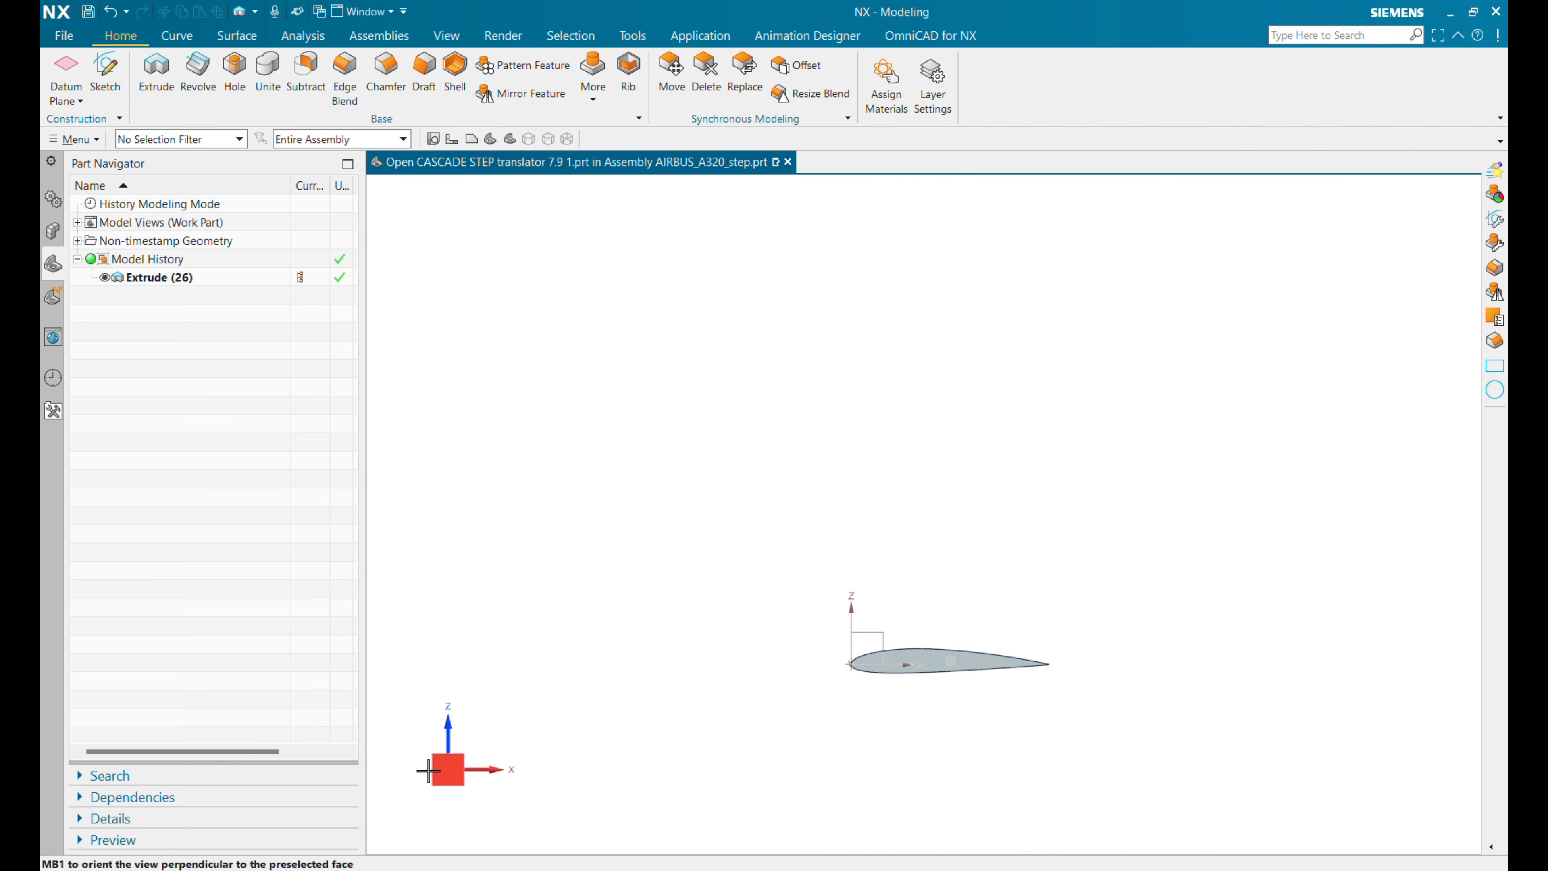
pyautogui.scroll(4, 970, 677)
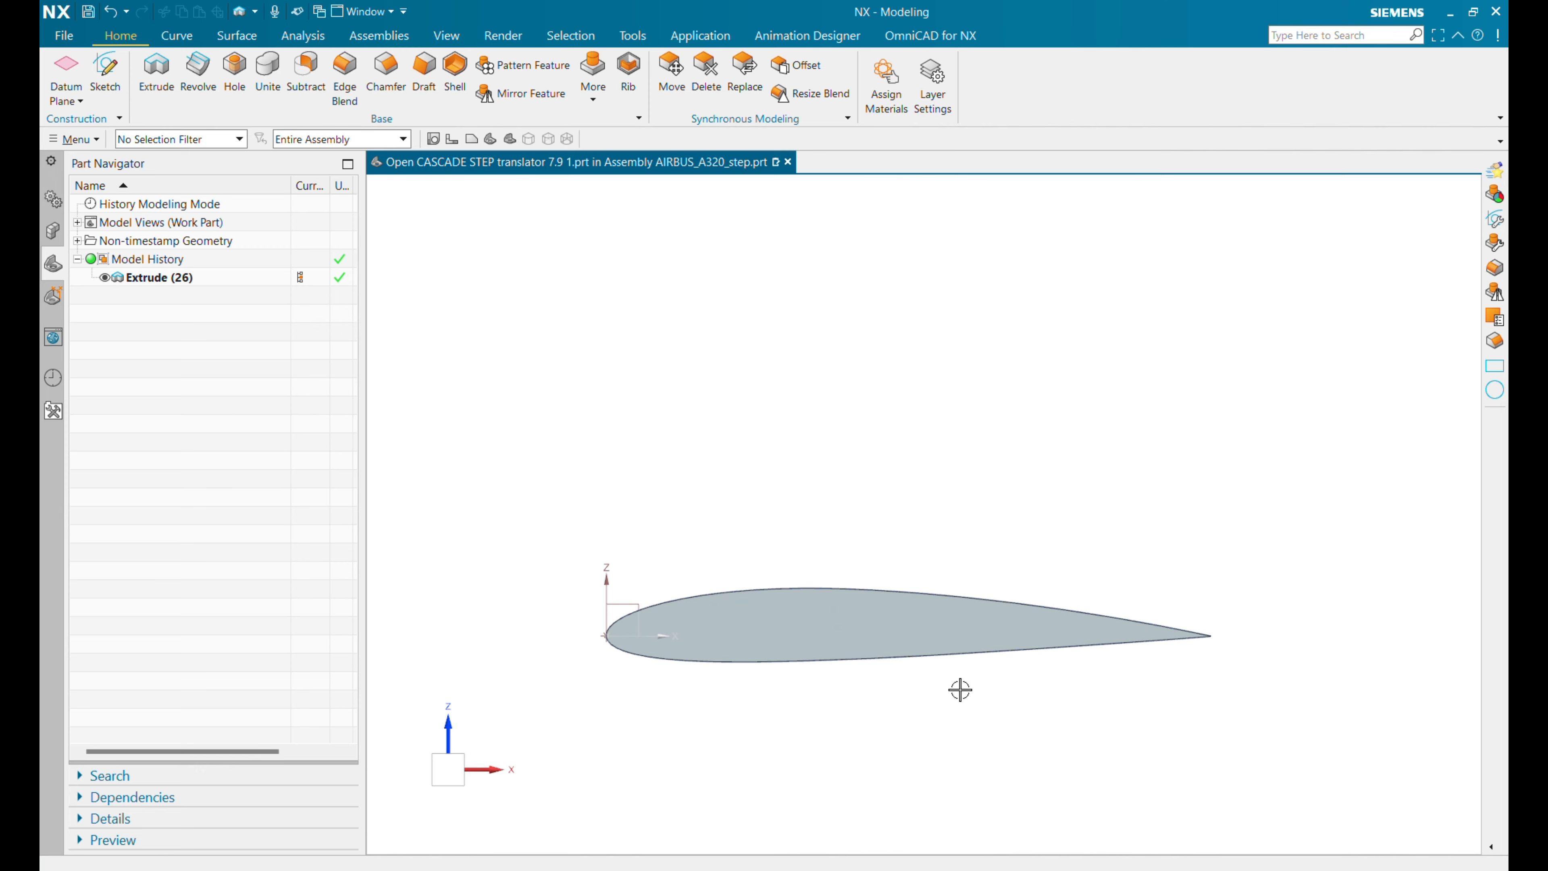
pyautogui.moveTo(959, 689); pyautogui.dragTo(1026, 740)
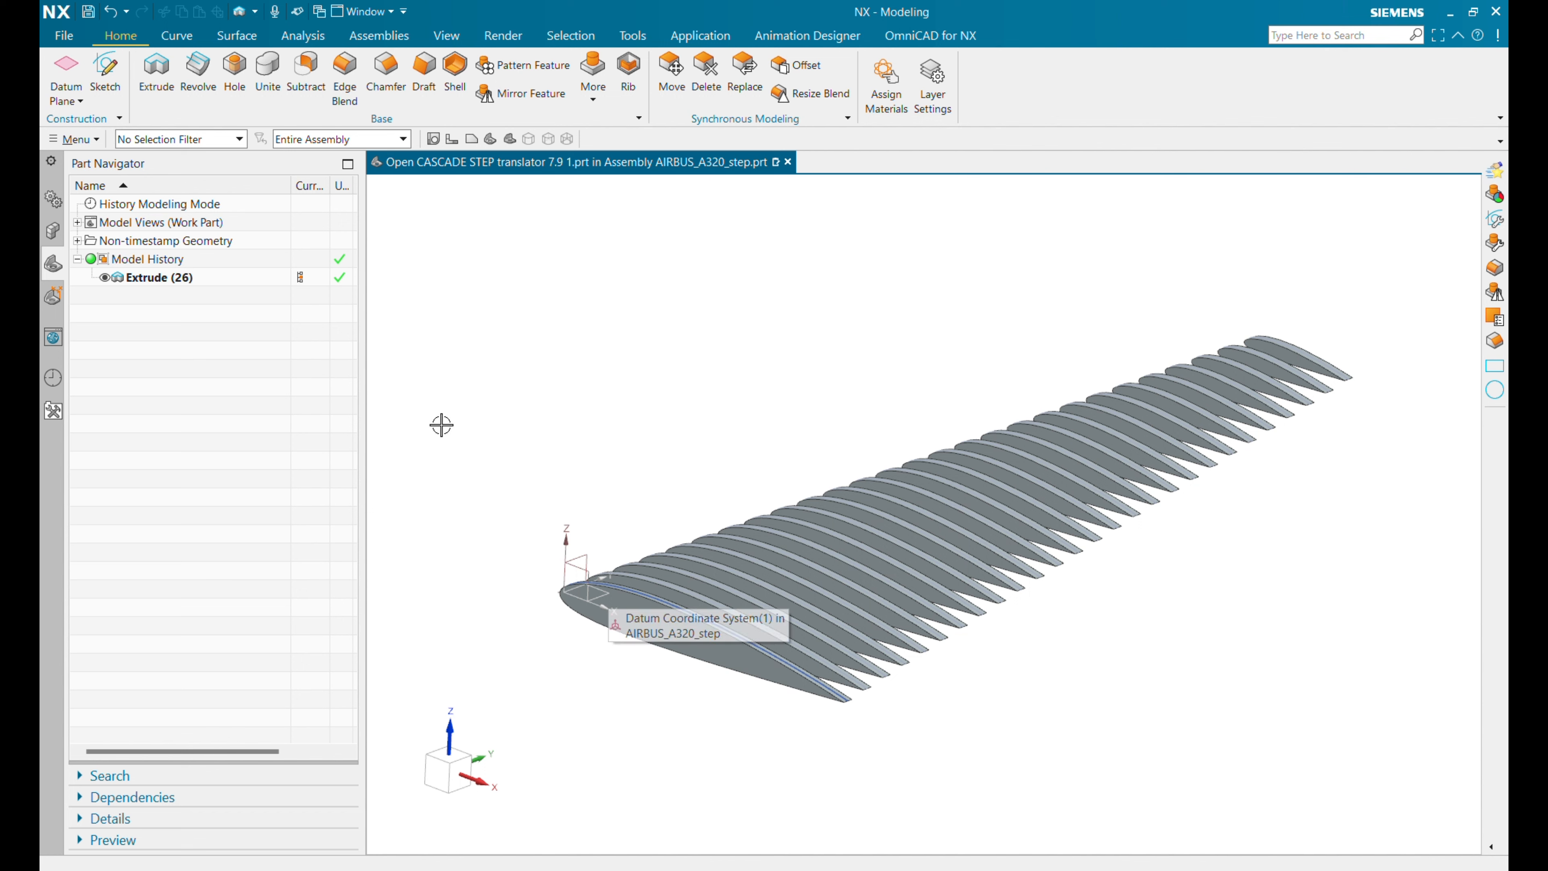
pyautogui.click(237, 35)
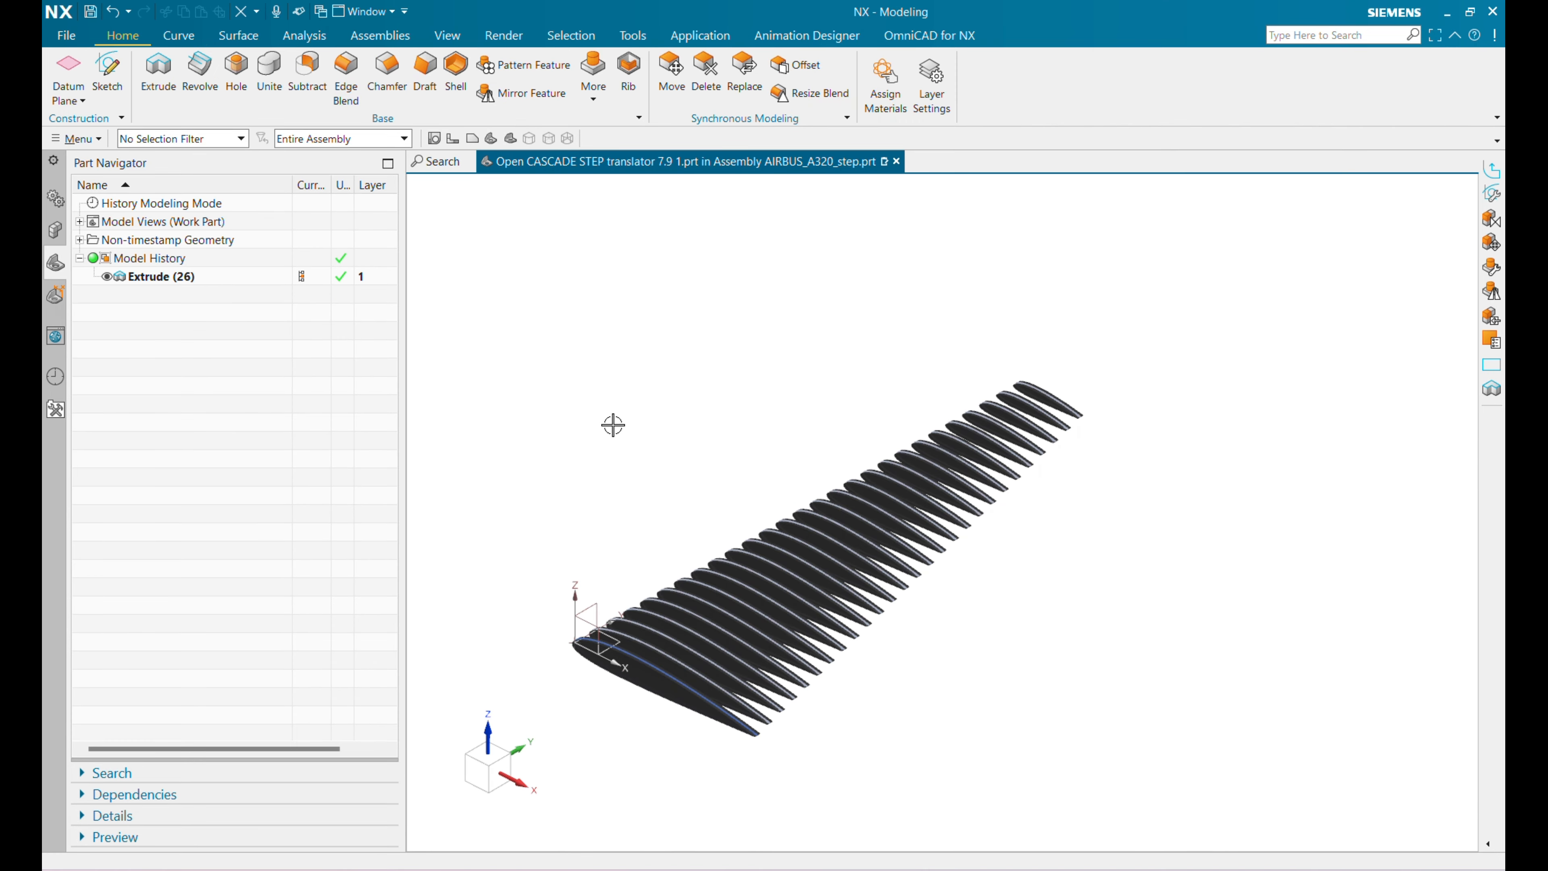
pyautogui.moveTo(612, 425); pyautogui.dragTo(648, 434, button='middle')
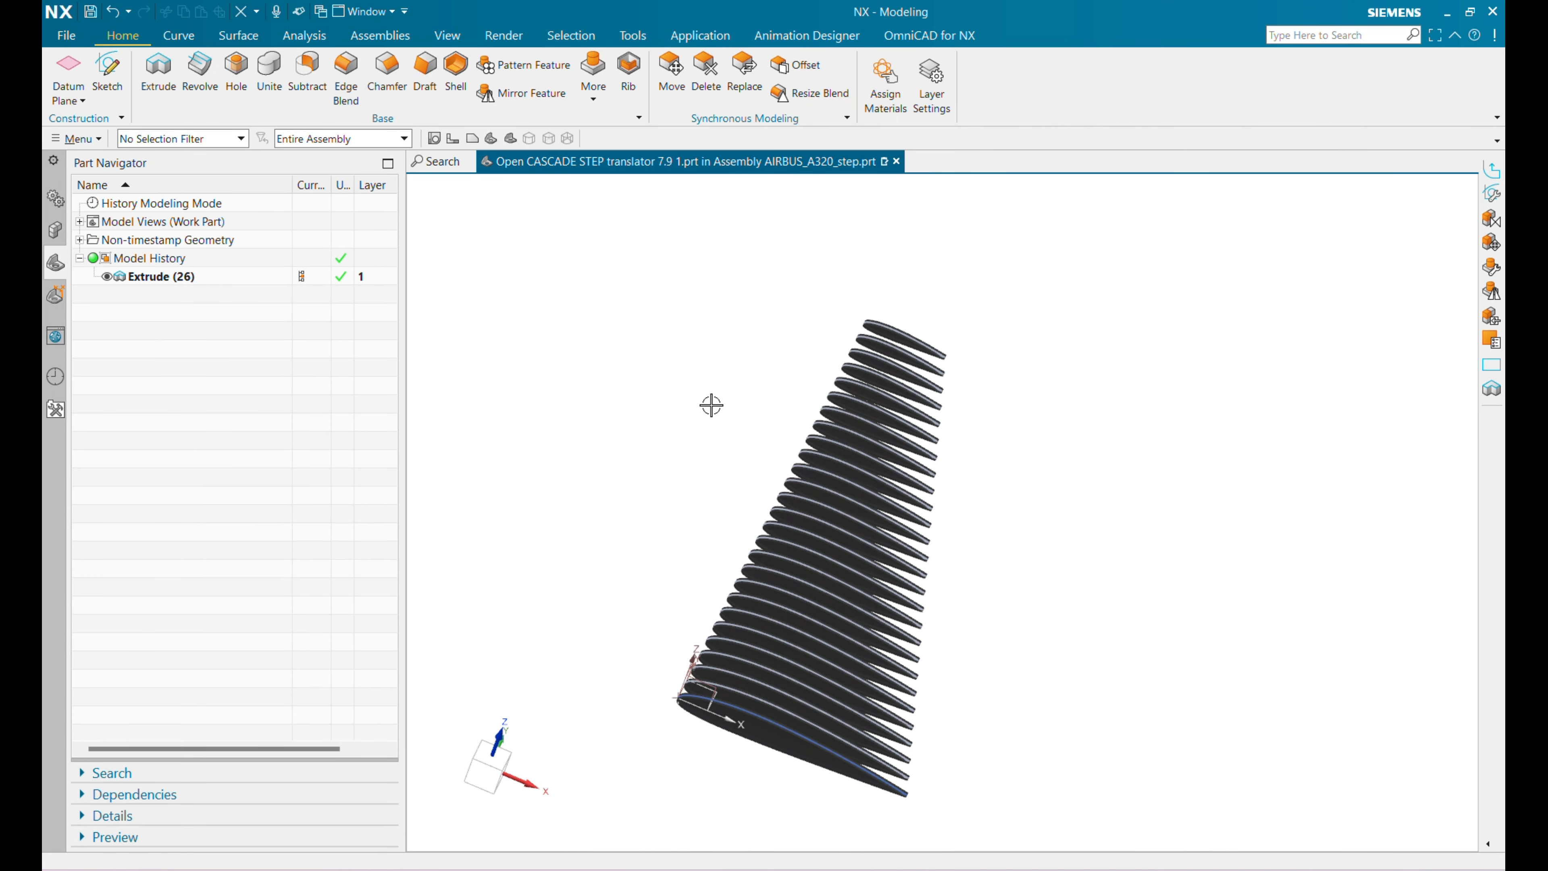
# Step: Examine the root rib's face and the leading edges of the neighbouring extruded ribs from close up and from afar
pyautogui.moveTo(750, 501)
pyautogui.mouseDown(button='middle')
pyautogui.moveTo(731, 449)
pyautogui.moveTo(754, 437)
pyautogui.moveTo(718, 487)
pyautogui.moveTo(744, 466)
pyautogui.moveTo(712, 470)
pyautogui.moveTo(727, 483)
pyautogui.mouseUp(button='middle')
pyautogui.scroll(5, 691, 659)
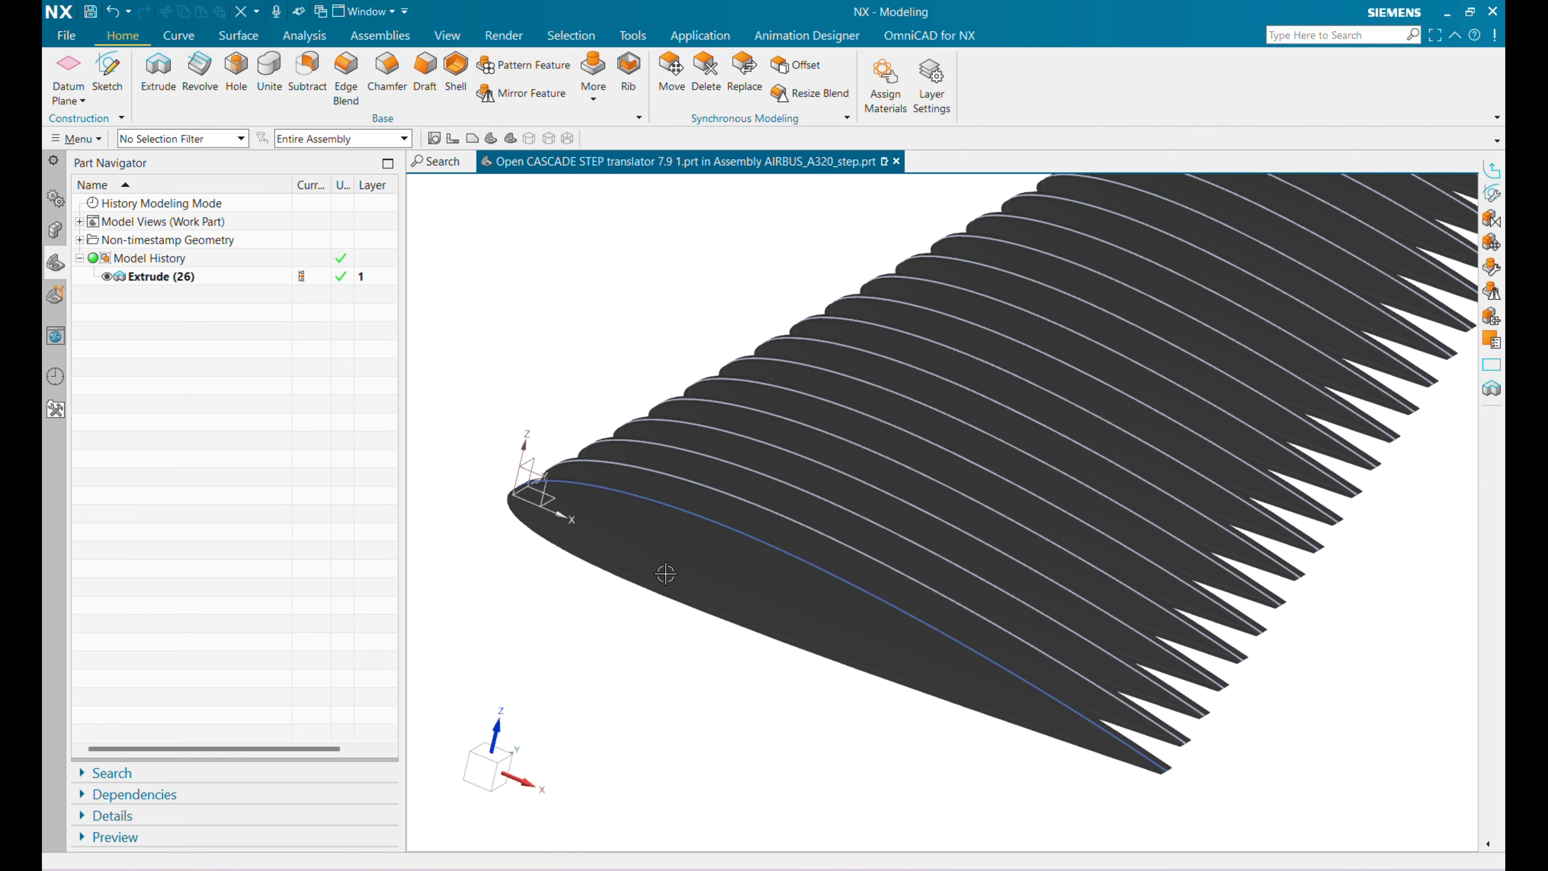
pyautogui.scroll(-5, 666, 573)
pyautogui.moveTo(629, 407); pyautogui.dragTo(577, 430, button='middle')
pyautogui.scroll(3, 545, 472)
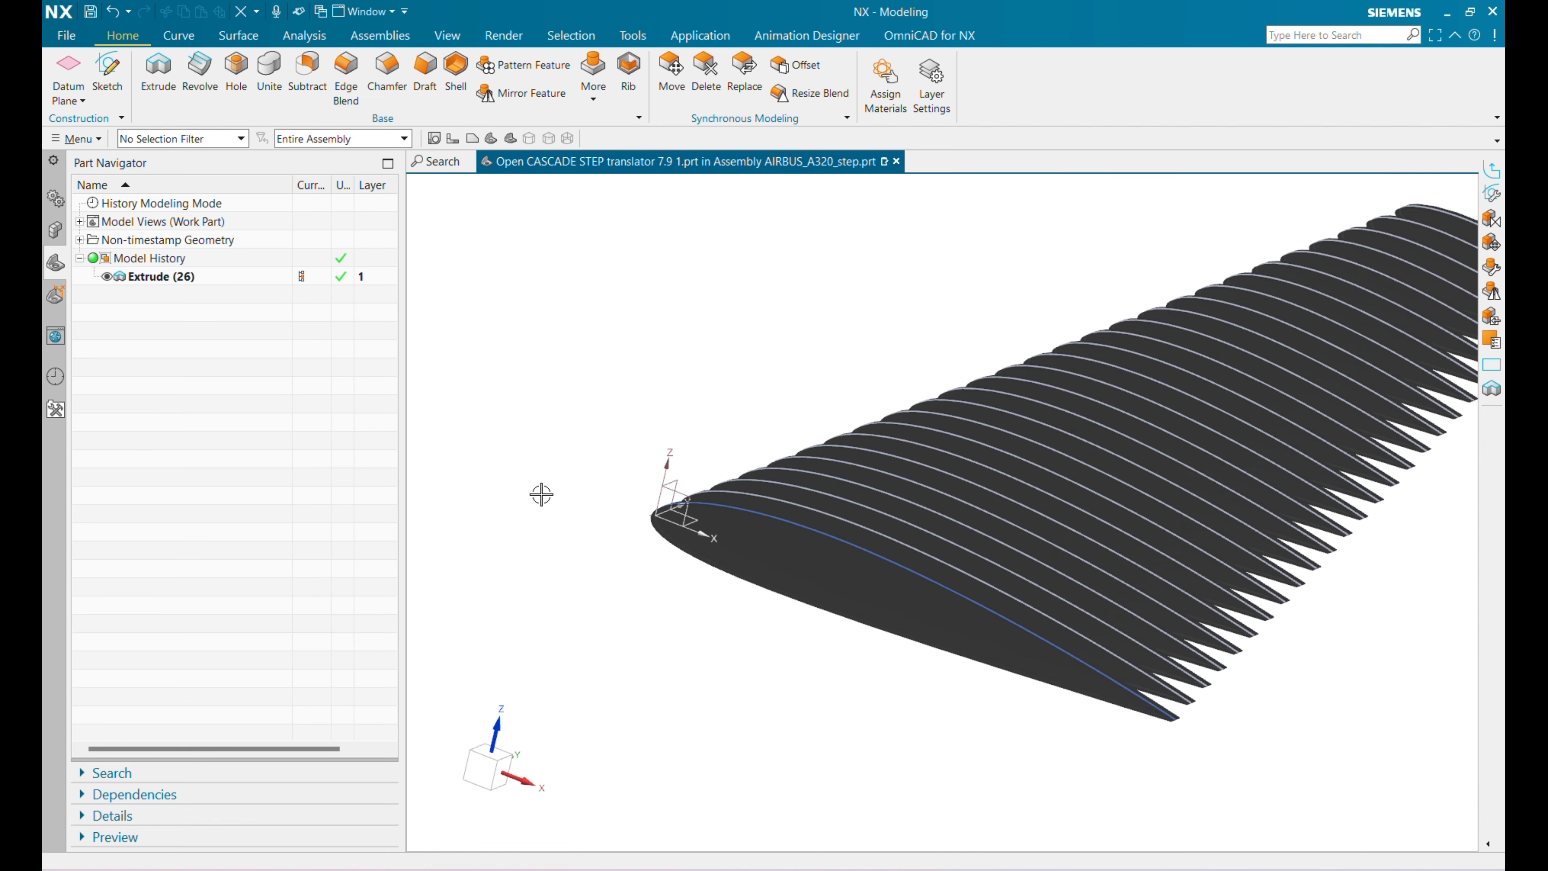
pyautogui.scroll(4, 573, 485)
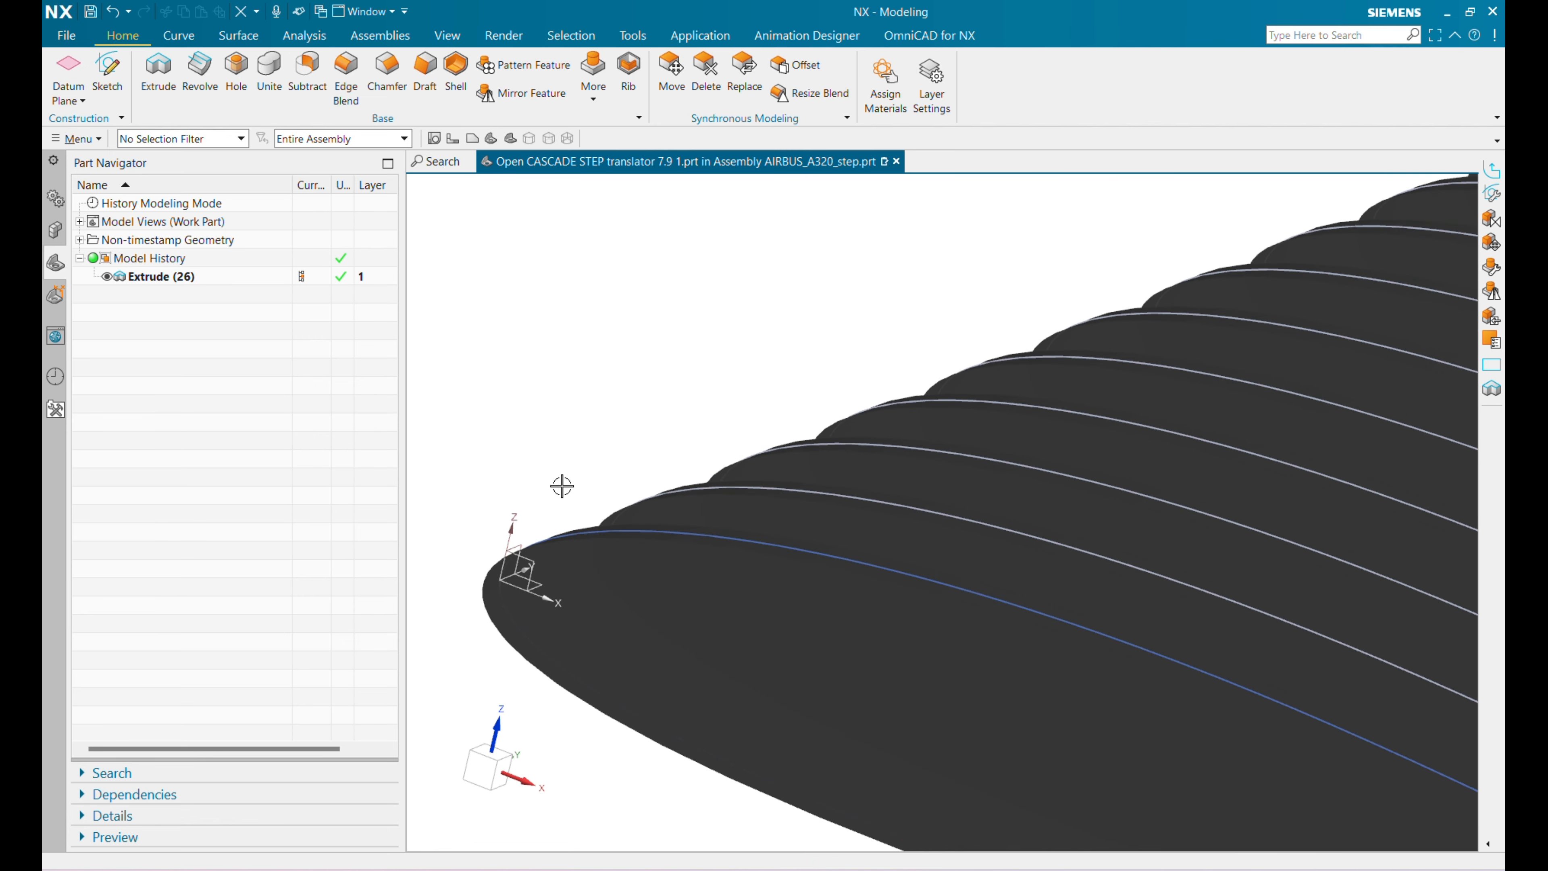
pyautogui.scroll(-5, 587, 505)
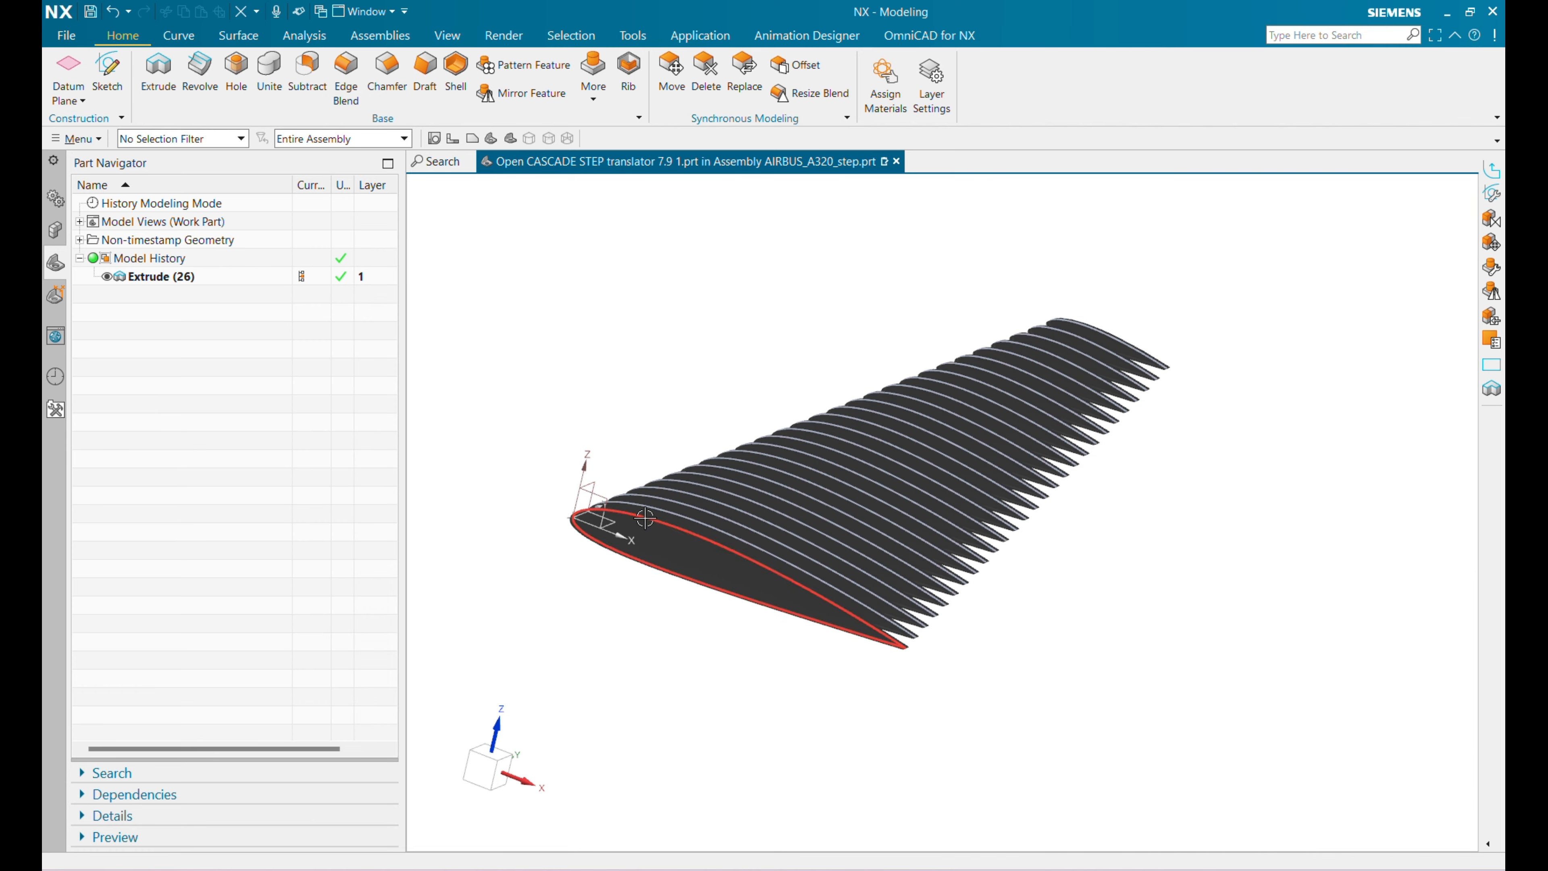
pyautogui.scroll(6, 659, 522)
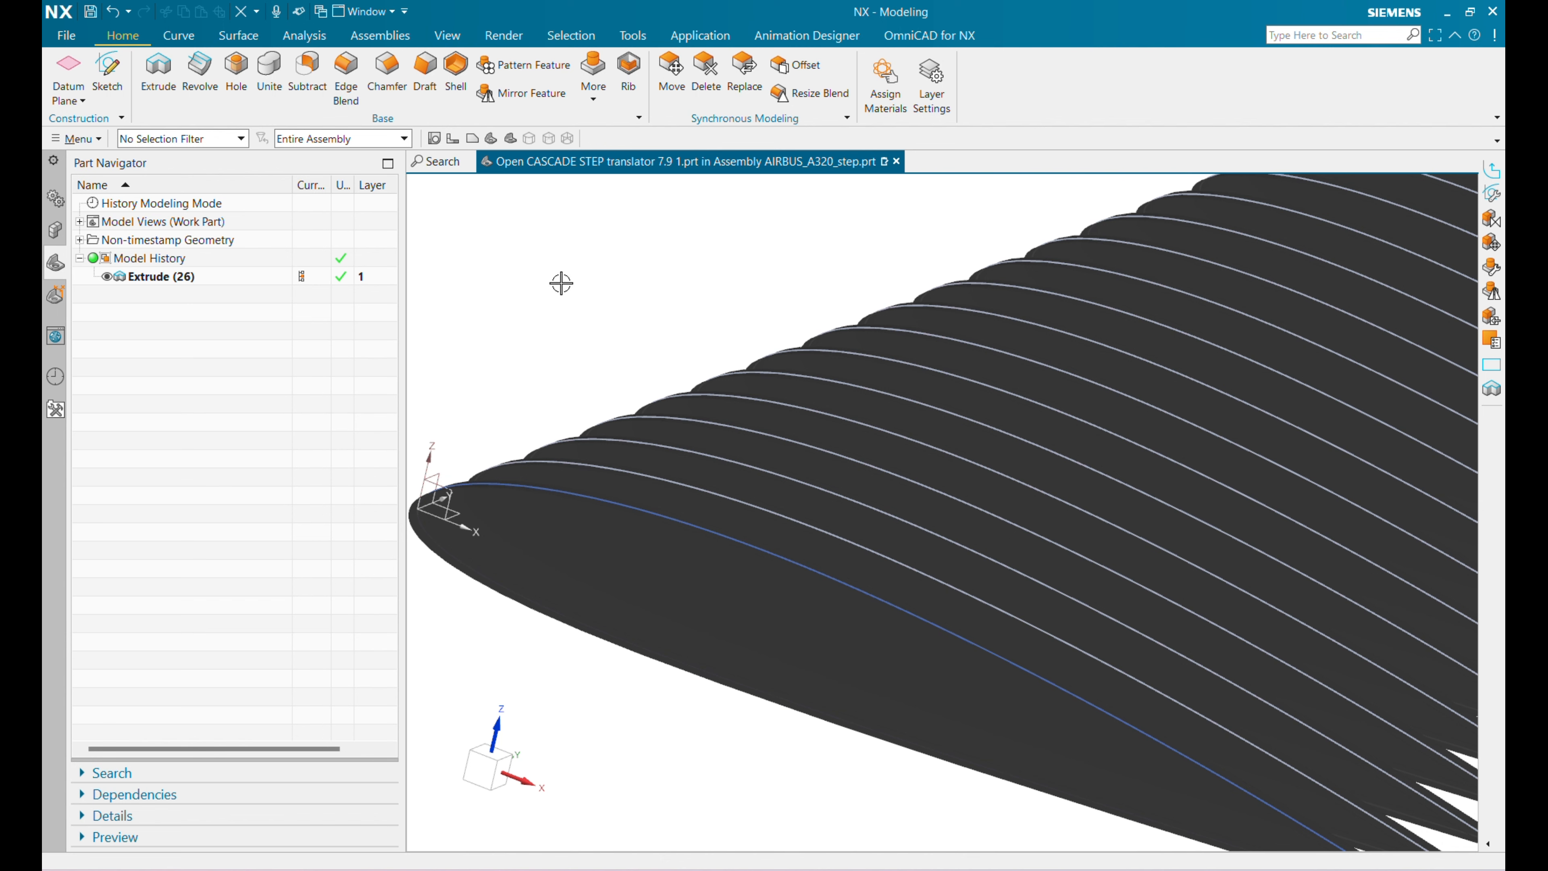
# Step: Find the Scale Curve command and select the root rib's airfoil spline as the curve to scale
pyautogui.hotkey('ctrl', 'f')
pyautogui.click(1331, 33)
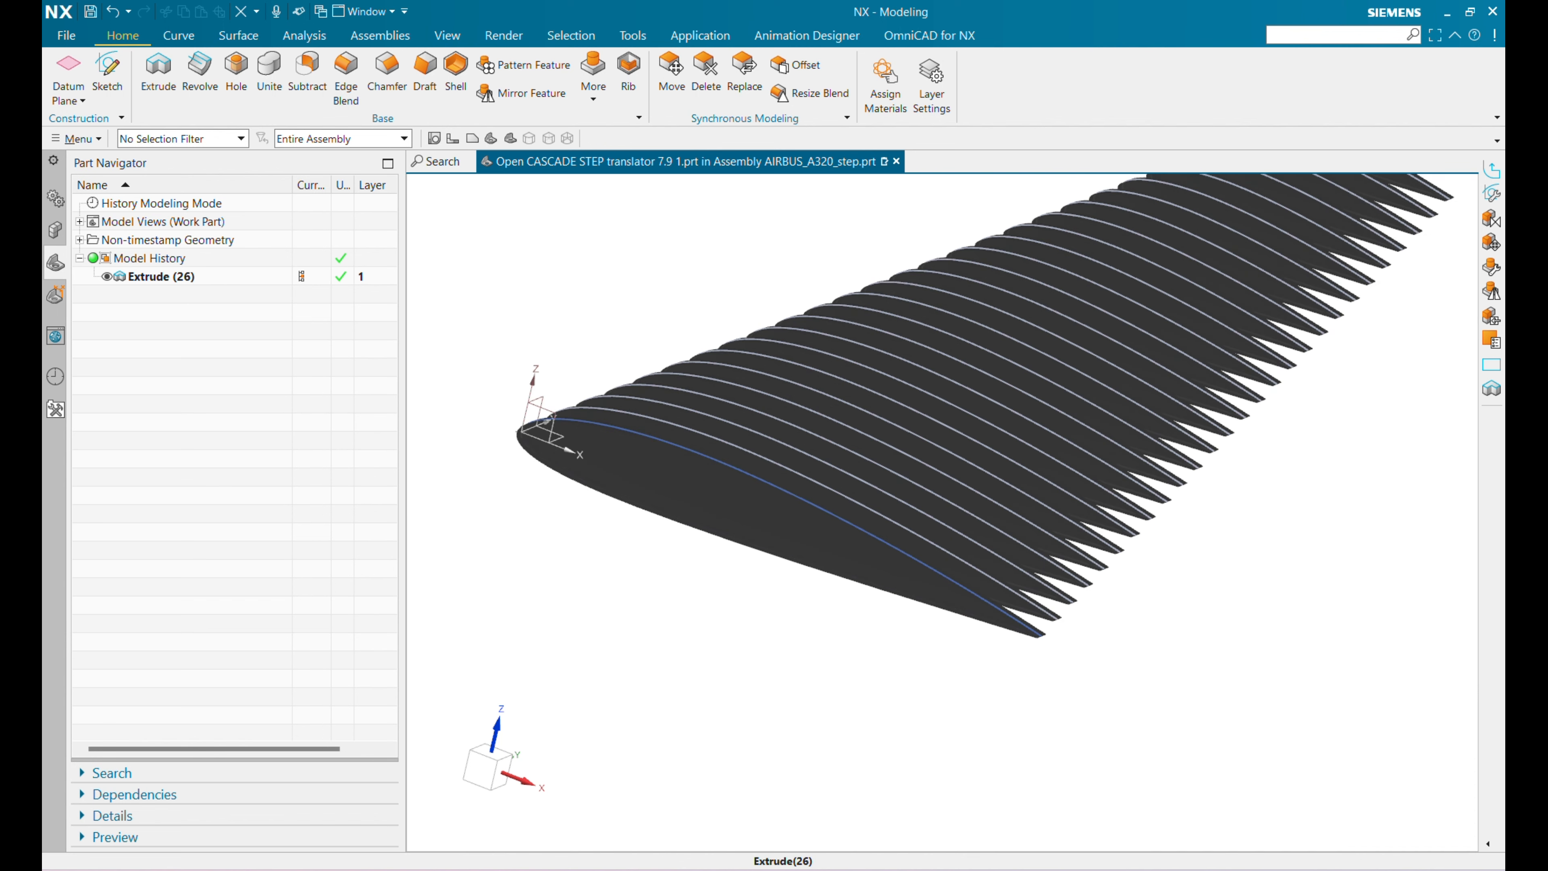
pyautogui.write('scale')
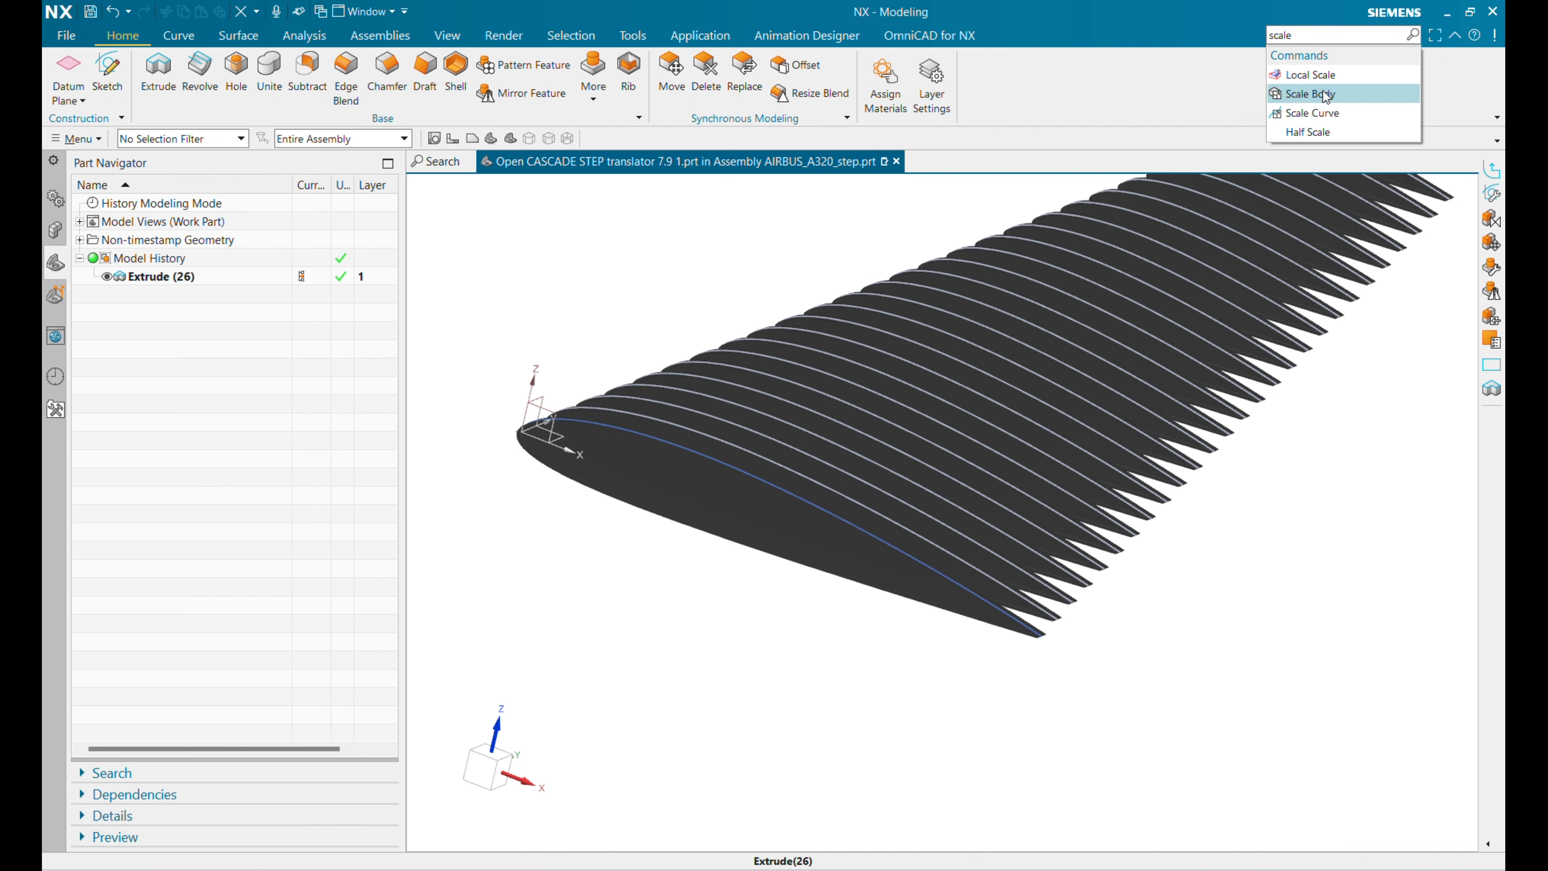
pyautogui.click(1313, 116)
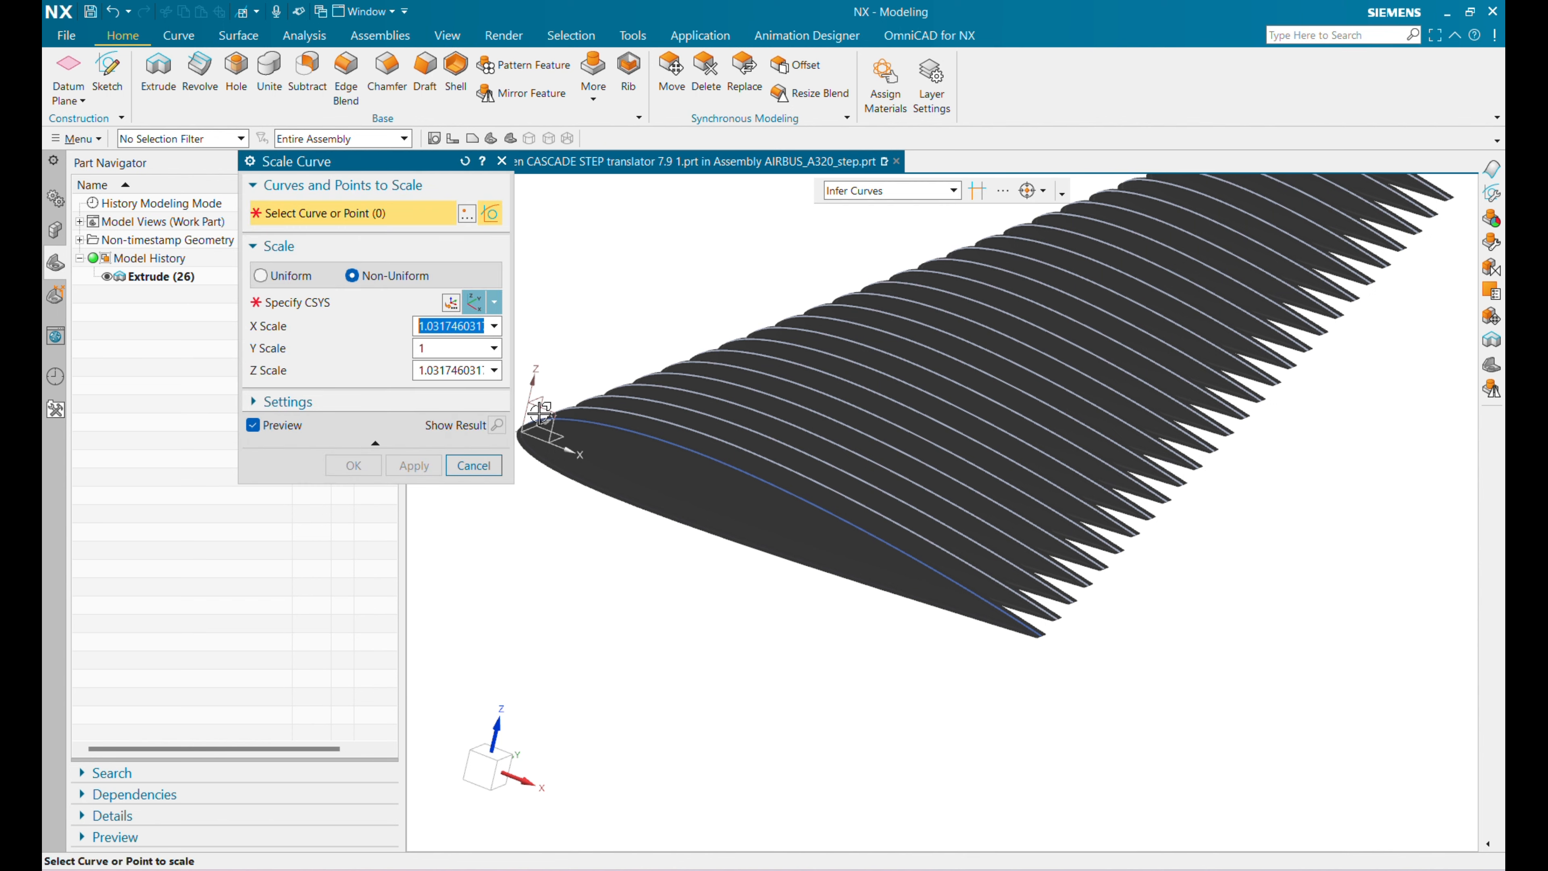
pyautogui.scroll(3, 539, 413)
pyautogui.scroll(-3, 614, 462)
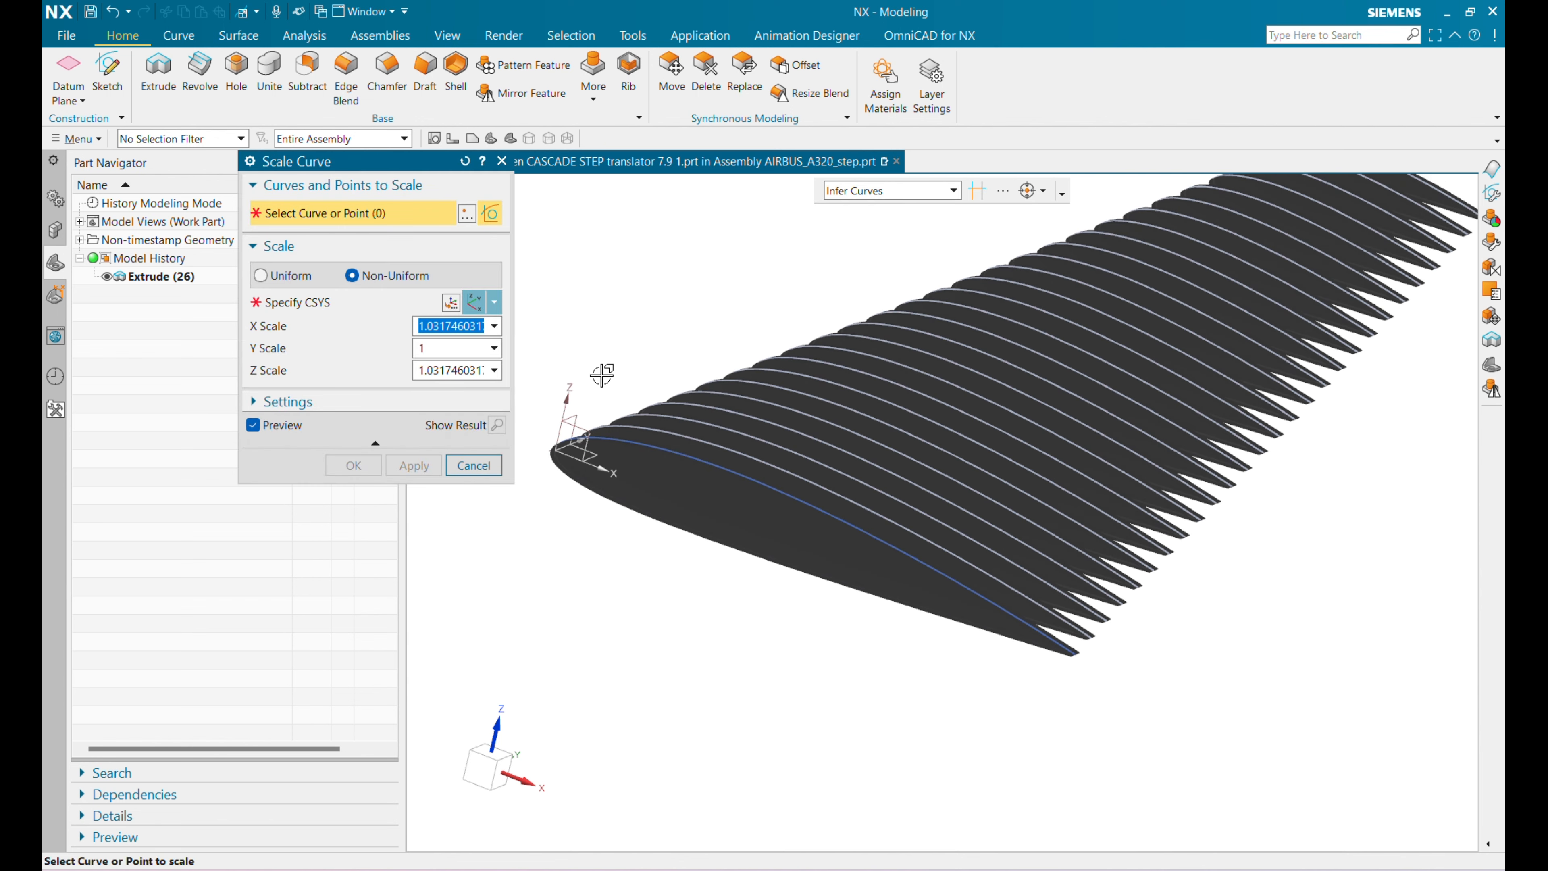
pyautogui.scroll(5, 601, 374)
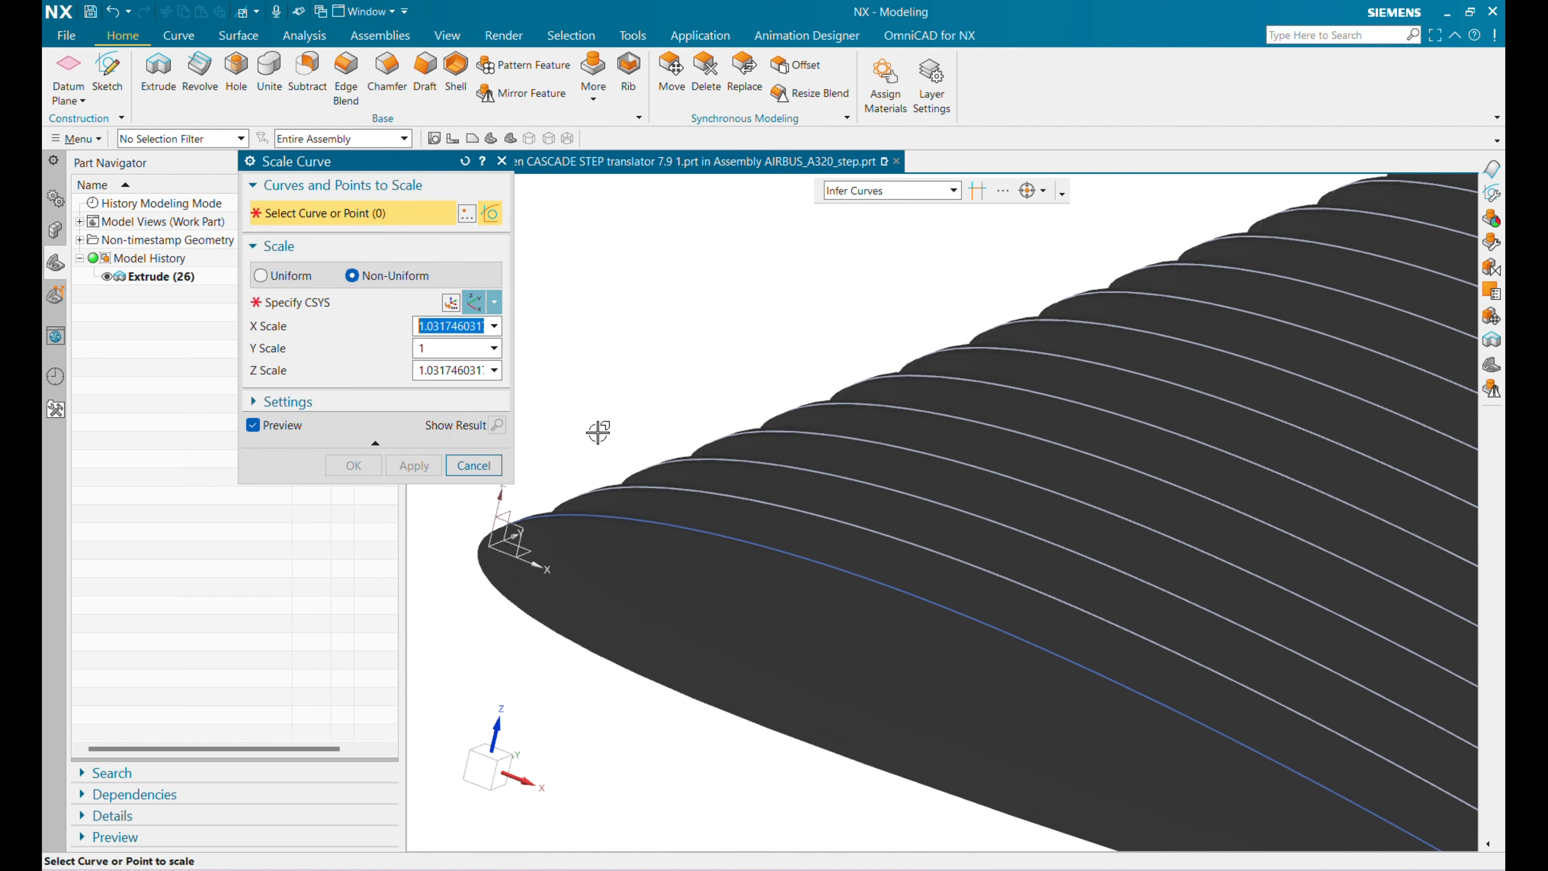
pyautogui.click(581, 517)
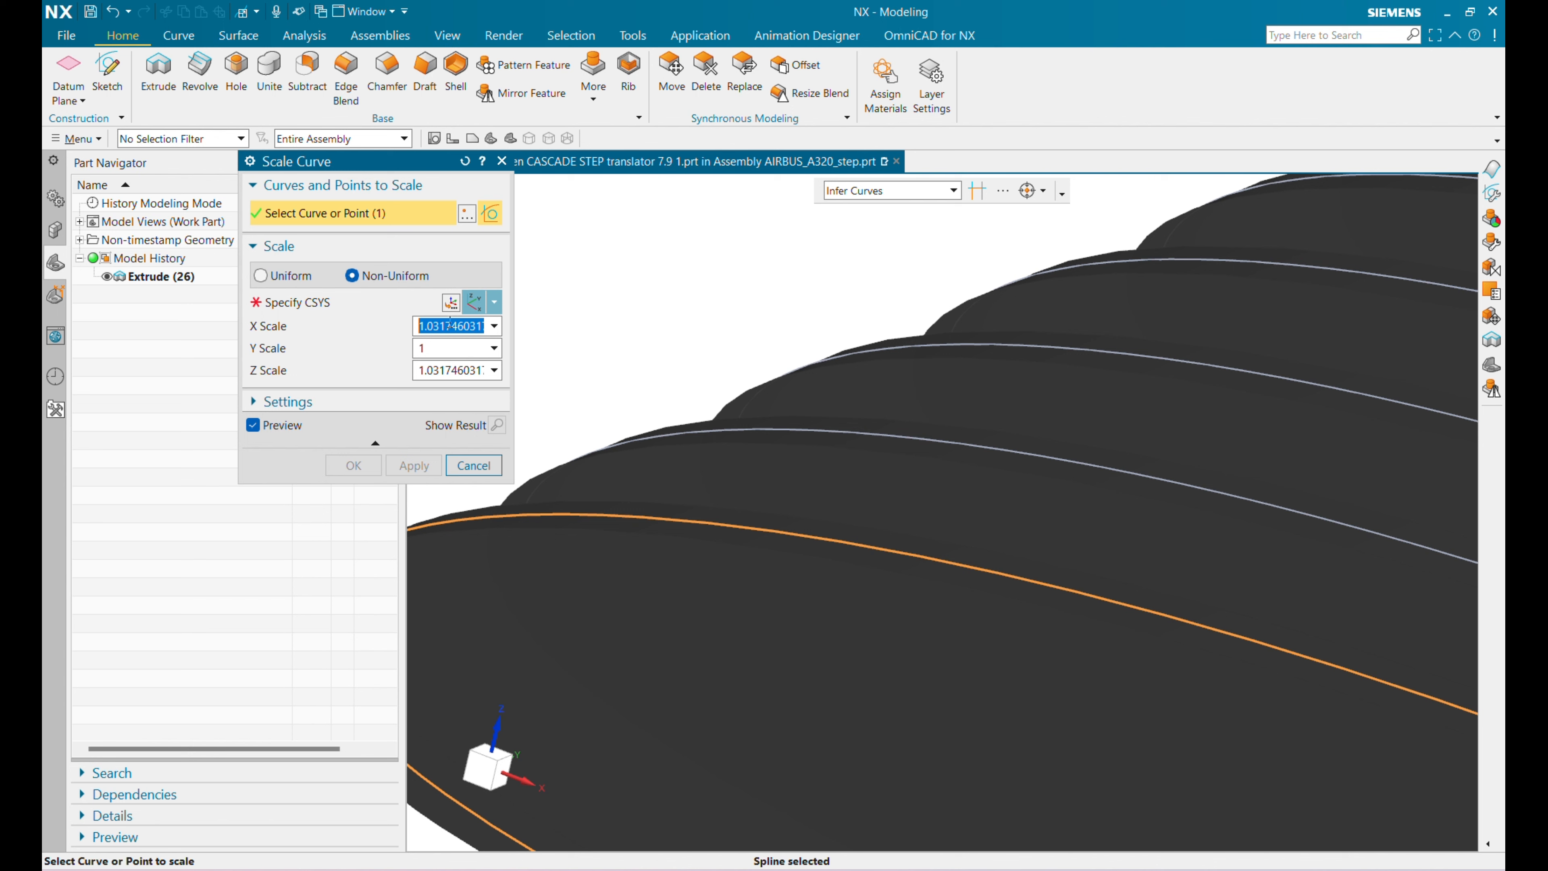
# Step: Scale the root curve non-uniformly about the origin CSYS with X and Z factors of (6.5-0.4)/6.5
pyautogui.press('BackSpace')
pyautogui.write('(6.5-0.4)/6.5')
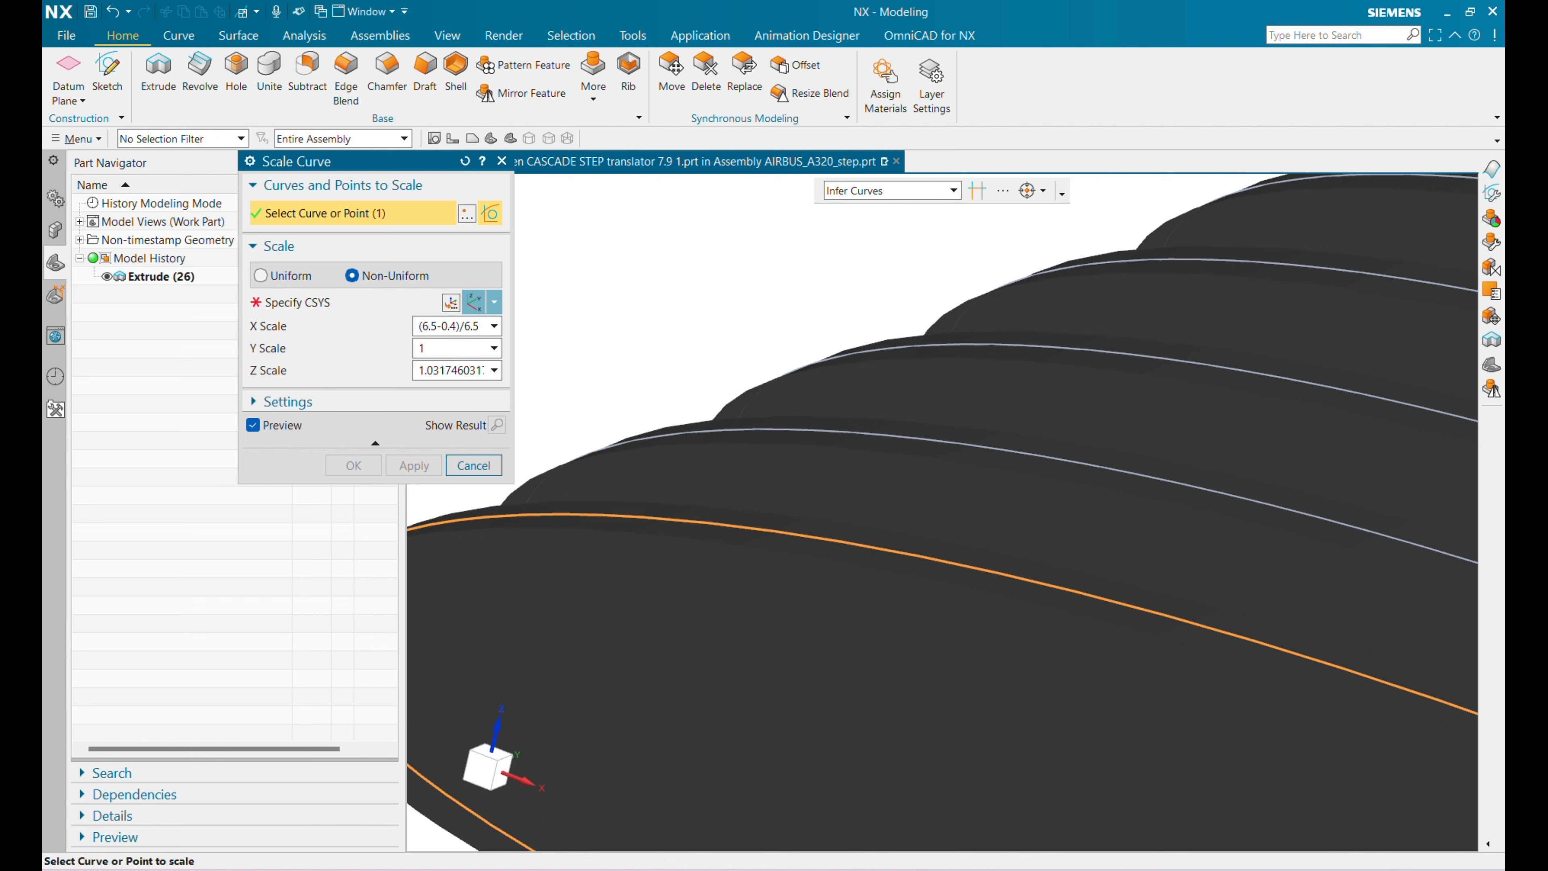
pyautogui.doubleClick(472, 325)
pyautogui.hotkey('ctrl', 'c')
pyautogui.doubleClick(443, 370)
pyautogui.hotkey('ctrl', 'v')
pyautogui.click(332, 302)
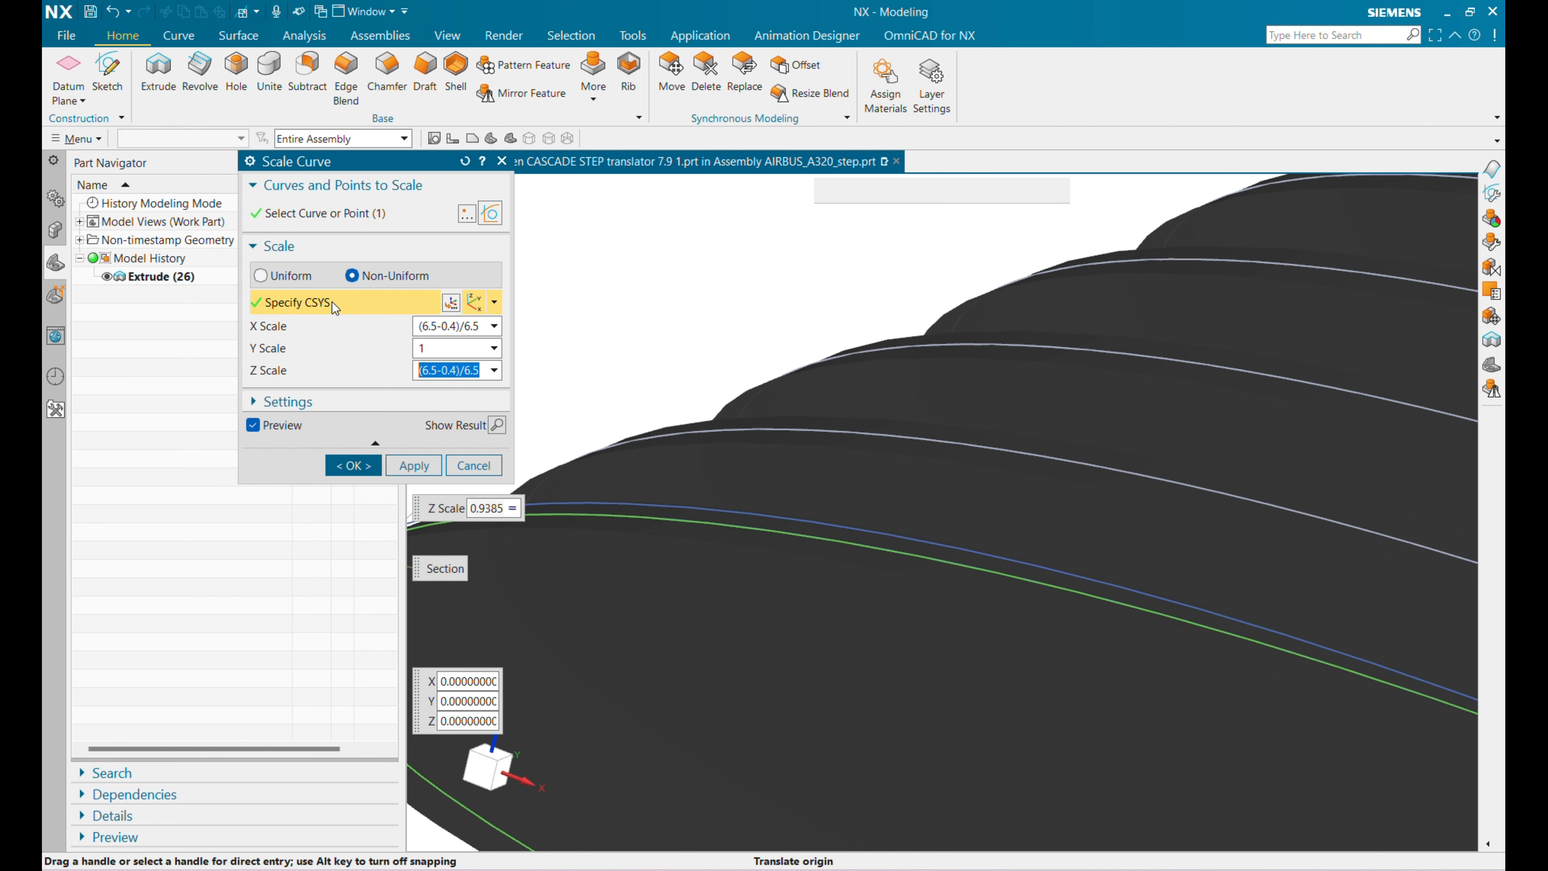
pyautogui.scroll(-5, 743, 297)
pyautogui.scroll(-4, 620, 539)
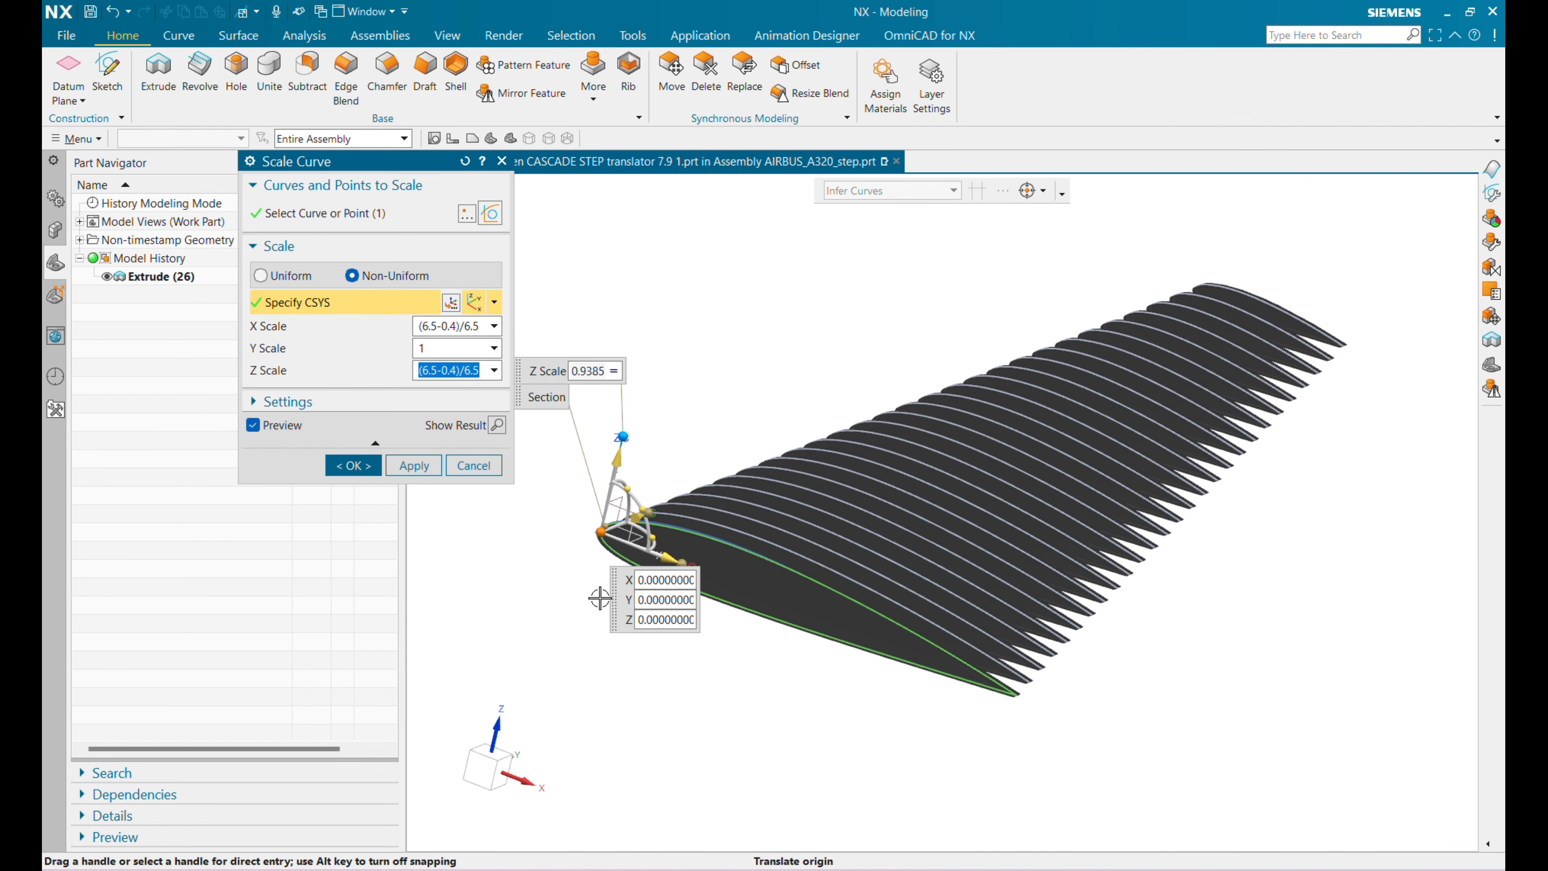
pyautogui.click(373, 468)
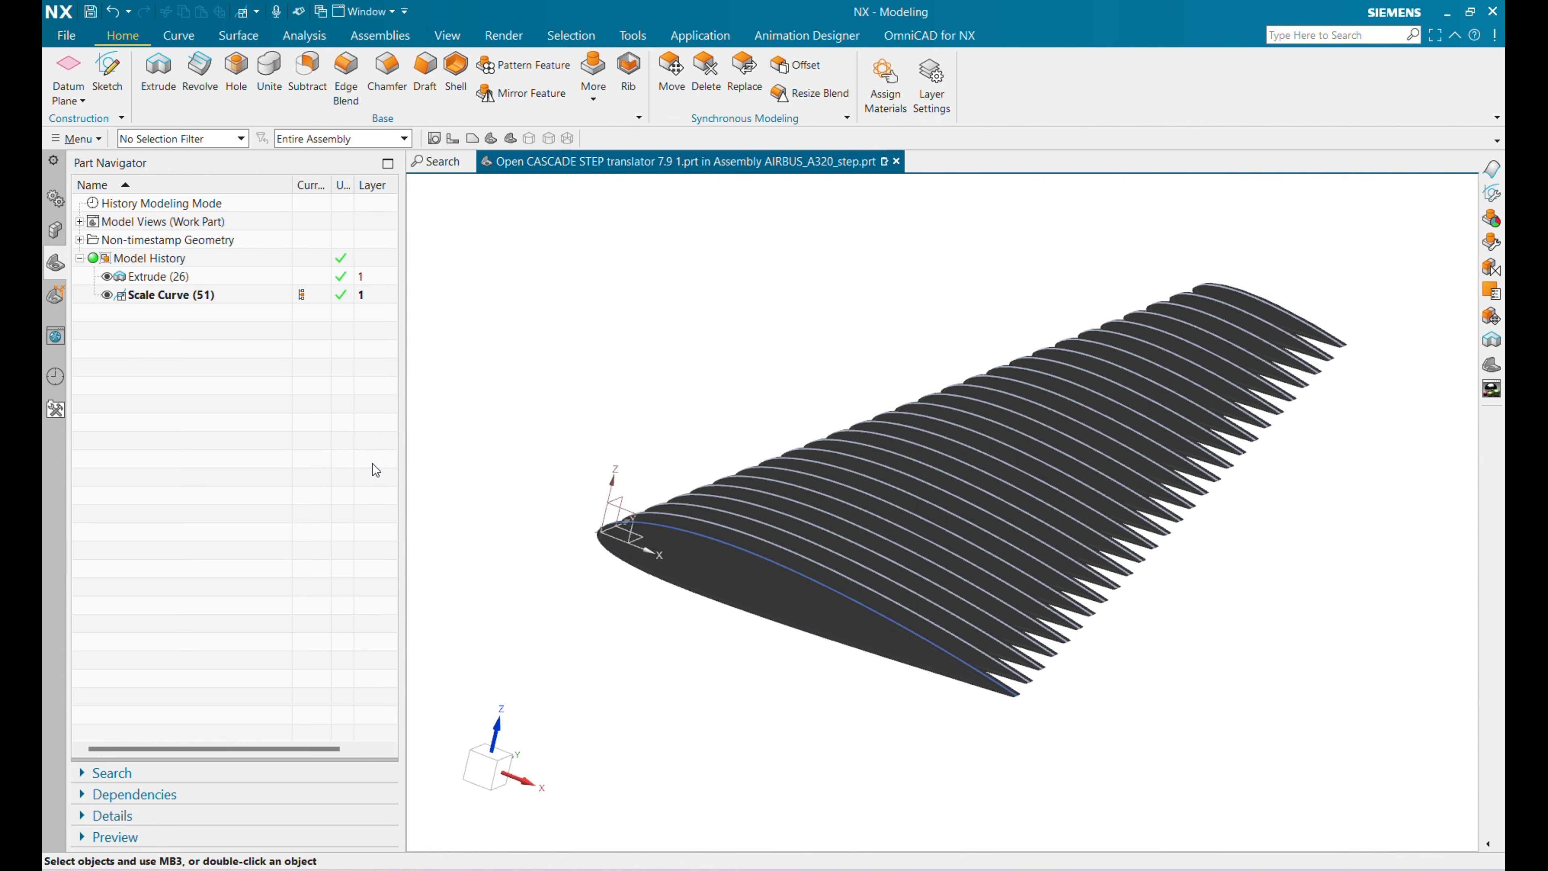
# Step: Hide the extruded ribs, compare the scaled airfoil curve with the original root curve, and show the ribs again
pyautogui.click(480, 772)
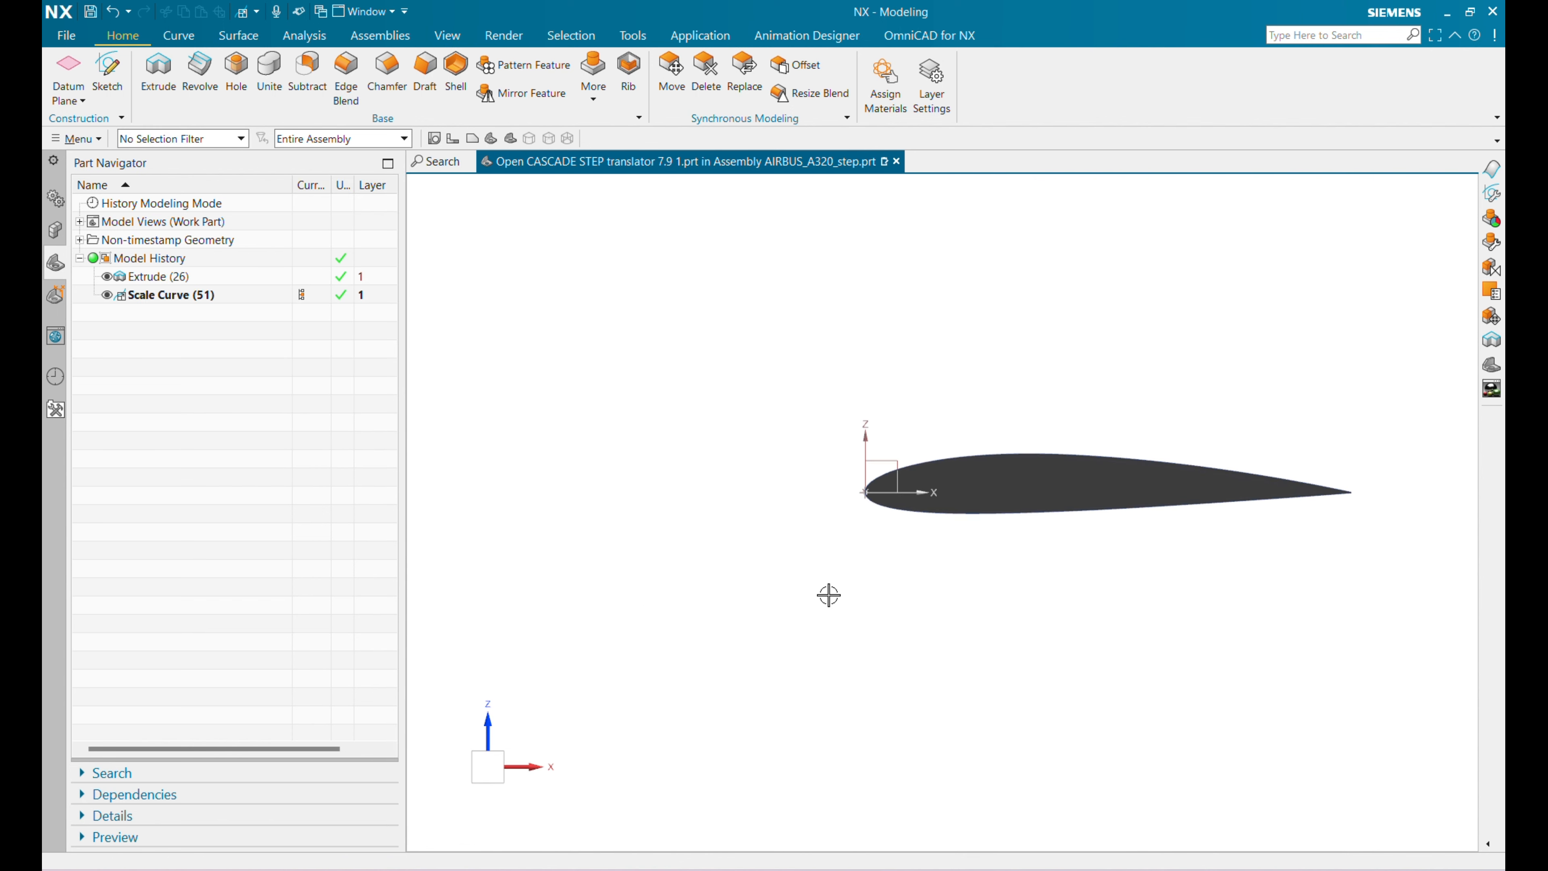
pyautogui.click(108, 276)
pyautogui.scroll(5, 1106, 447)
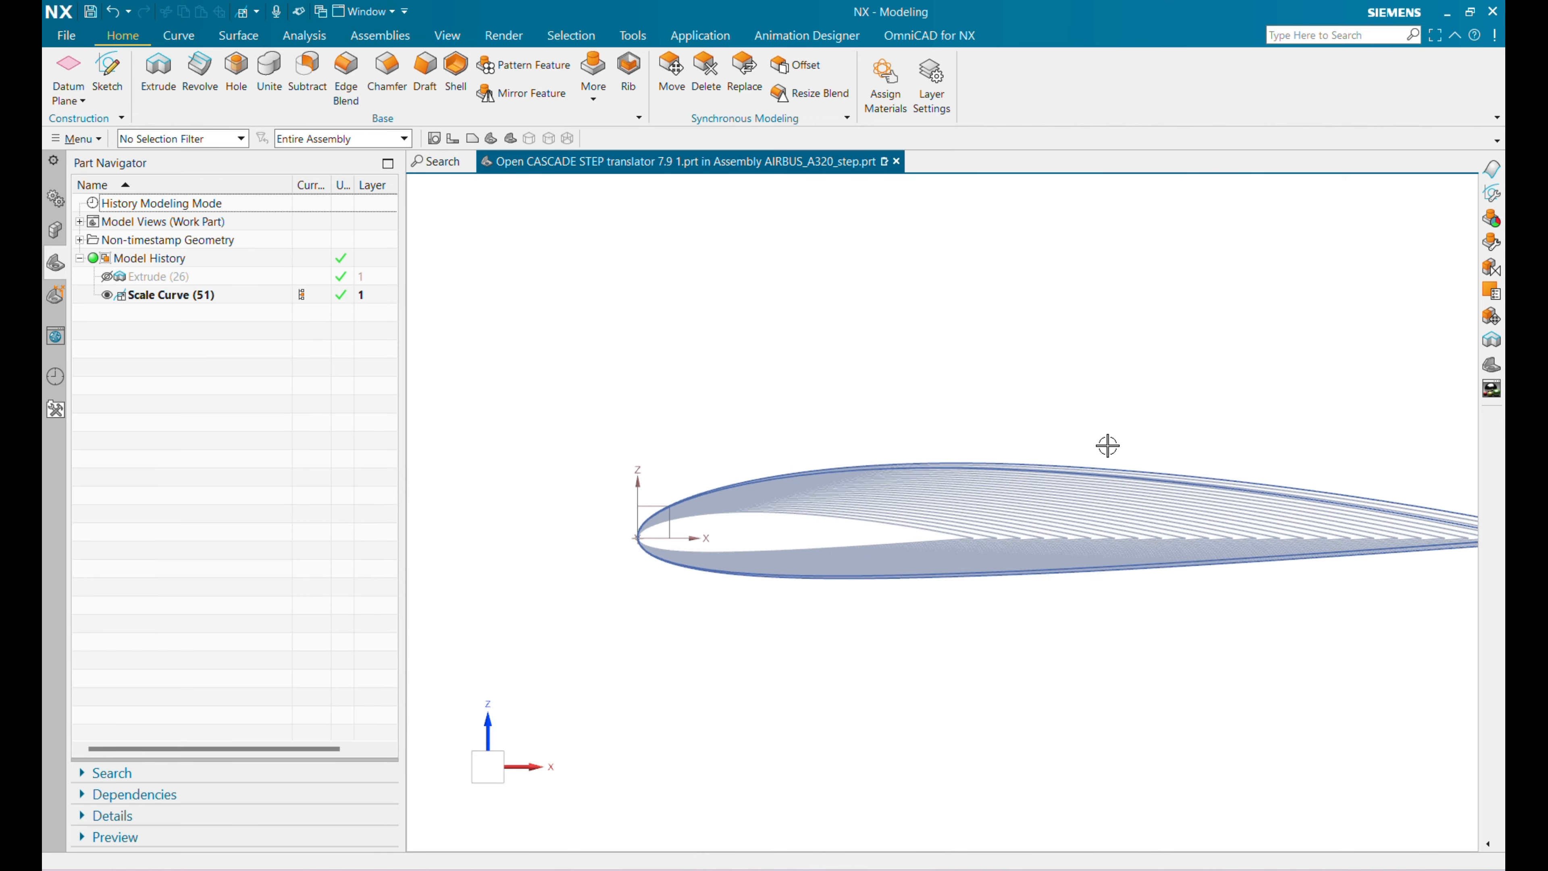
pyautogui.scroll(-4, 905, 536)
pyautogui.moveTo(1036, 678); pyautogui.dragTo(728, 705, button='middle')
pyautogui.scroll(10, 727, 705)
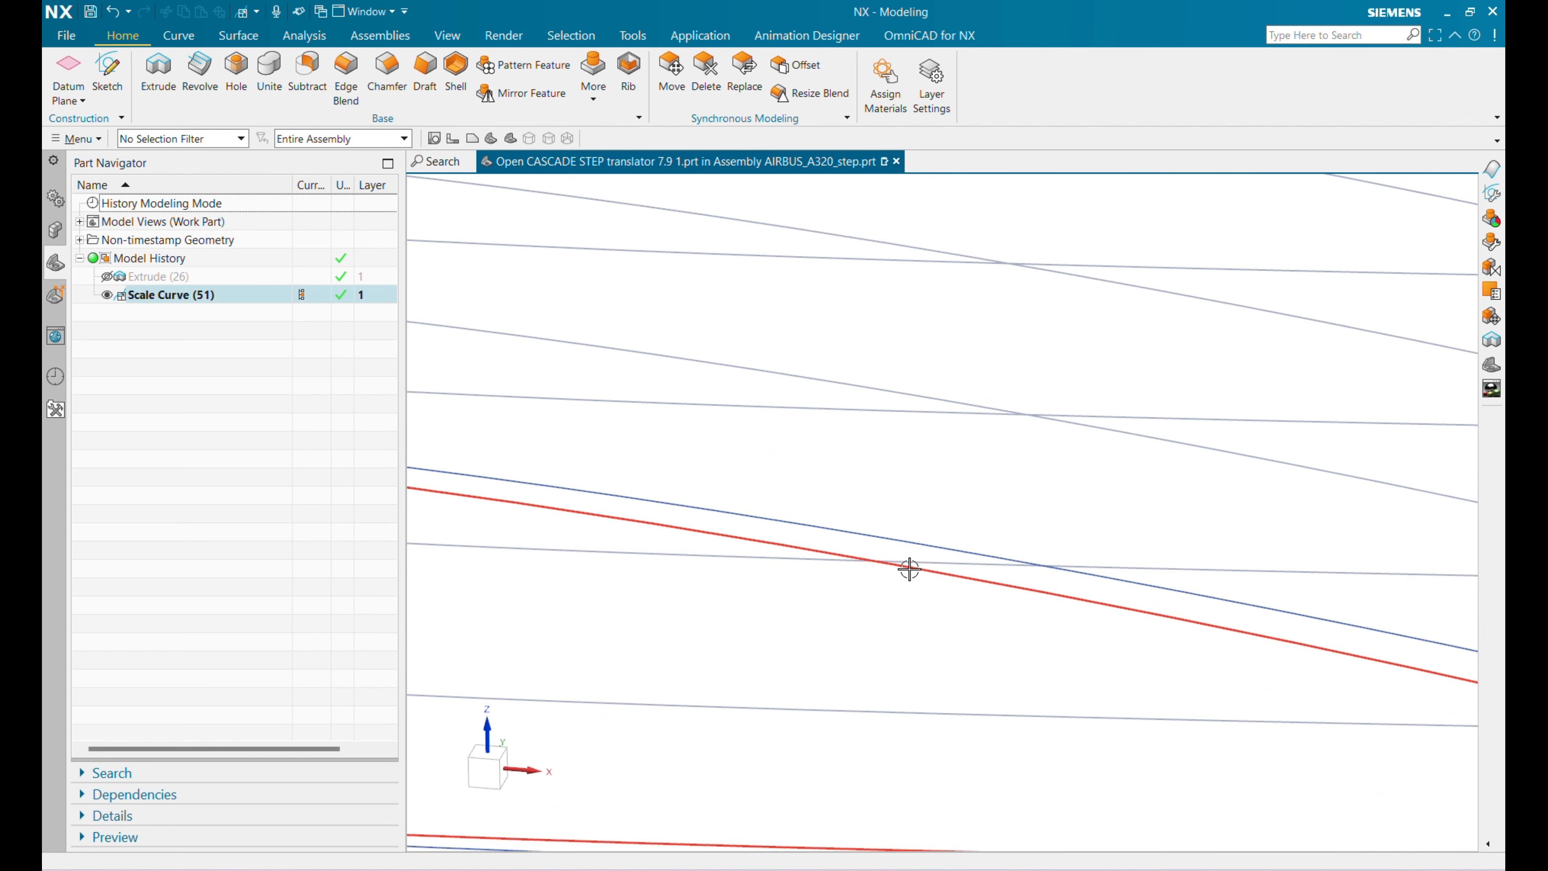
pyautogui.scroll(-10, 909, 568)
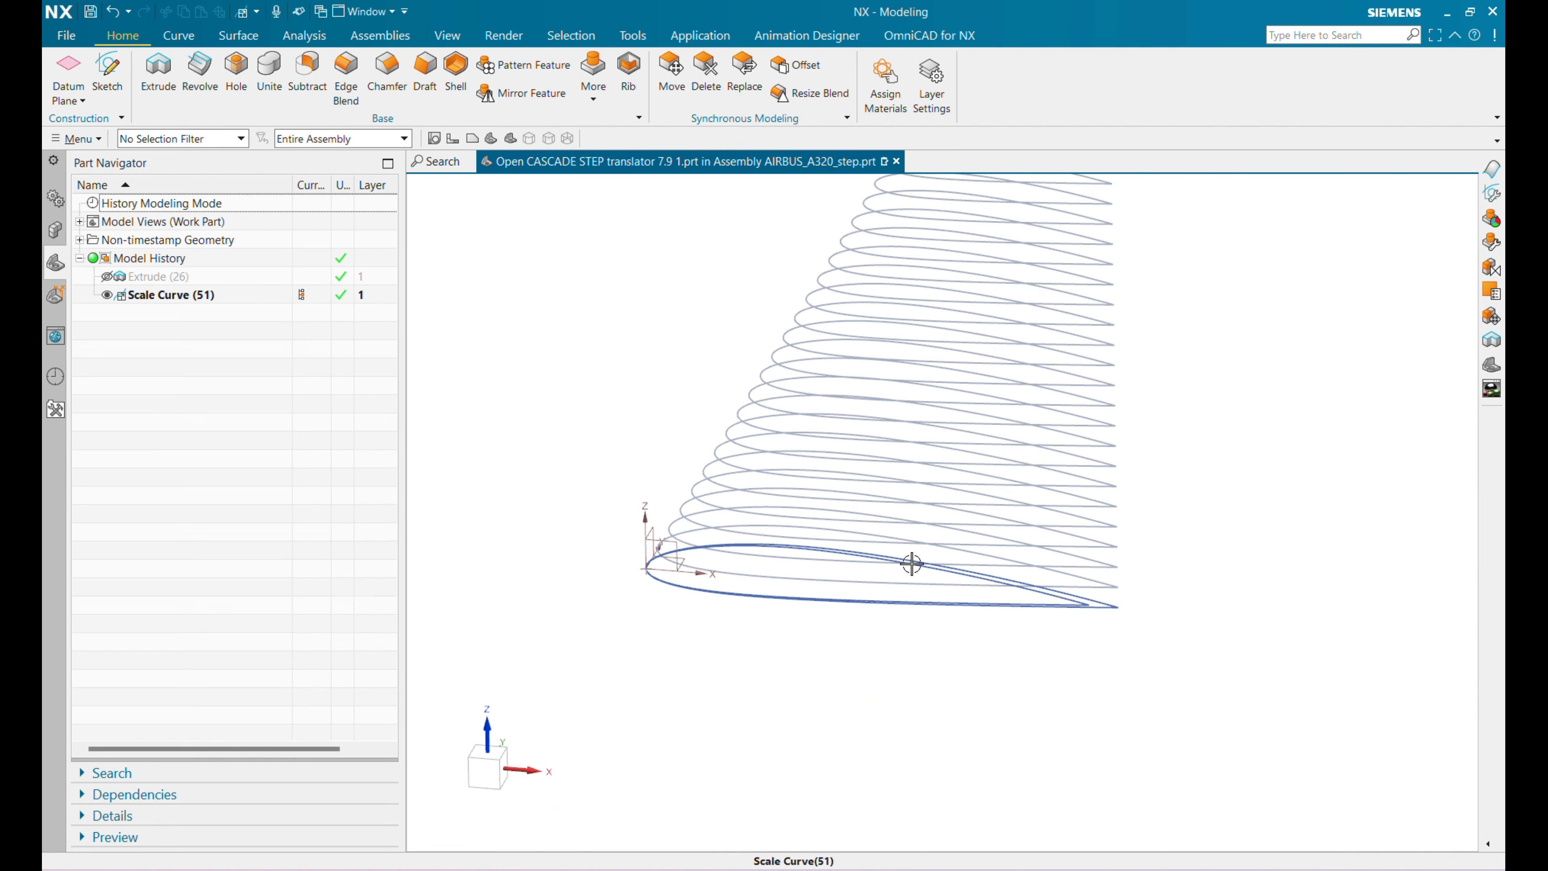
pyautogui.click(107, 276)
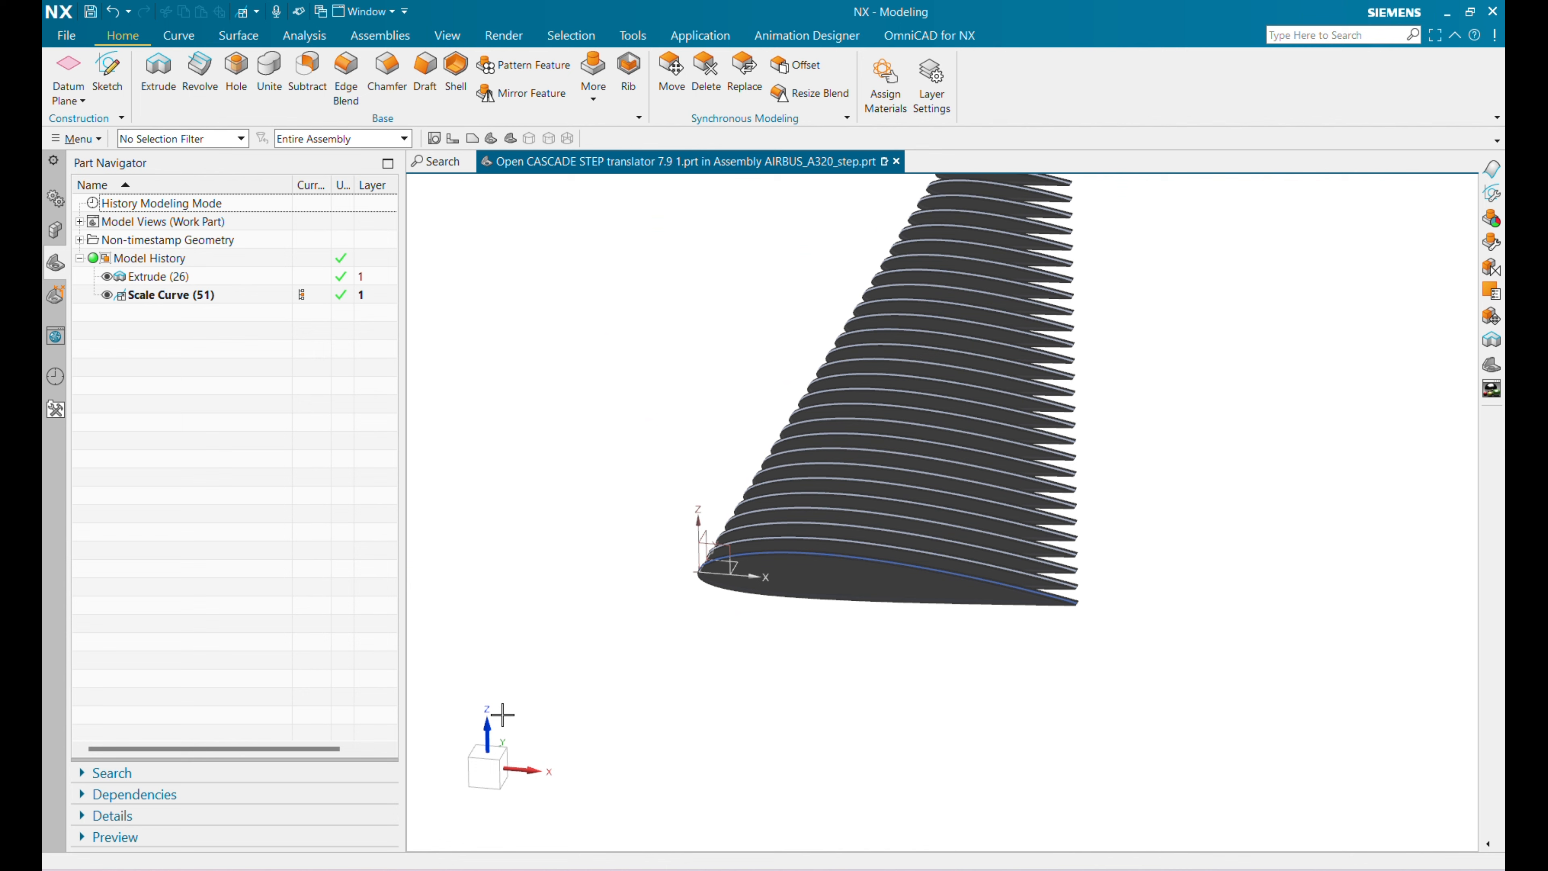
# Step: Create a sketch on the XY plane, viewed perpendicular to the wing planform, and start the Profile tool
pyautogui.press('F8')
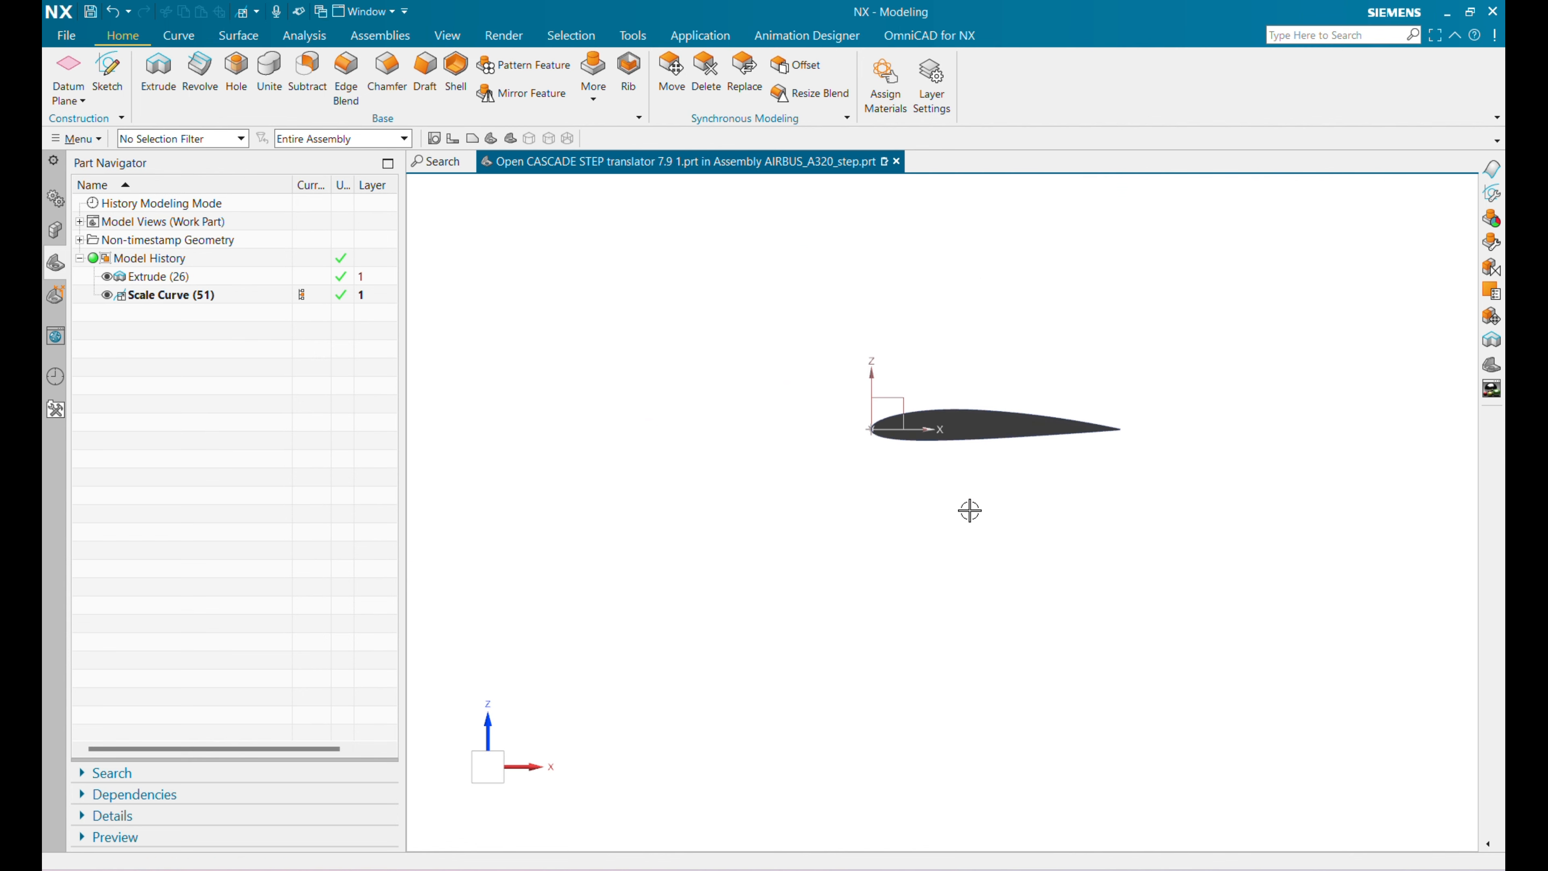
pyautogui.moveTo(969, 510); pyautogui.dragTo(967, 547, button='middle')
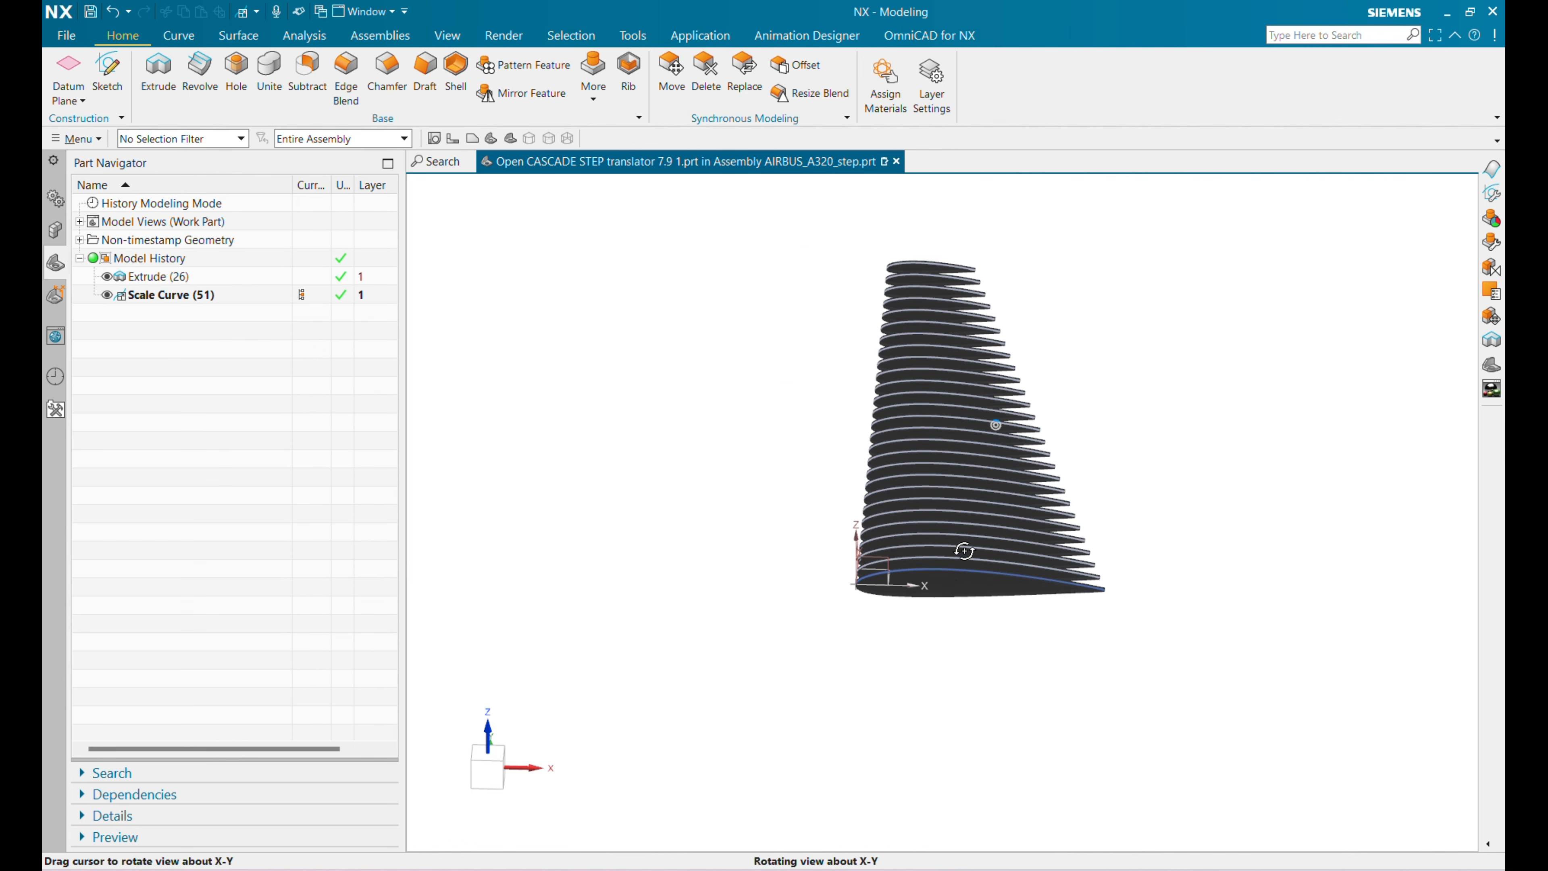
pyautogui.click(482, 751)
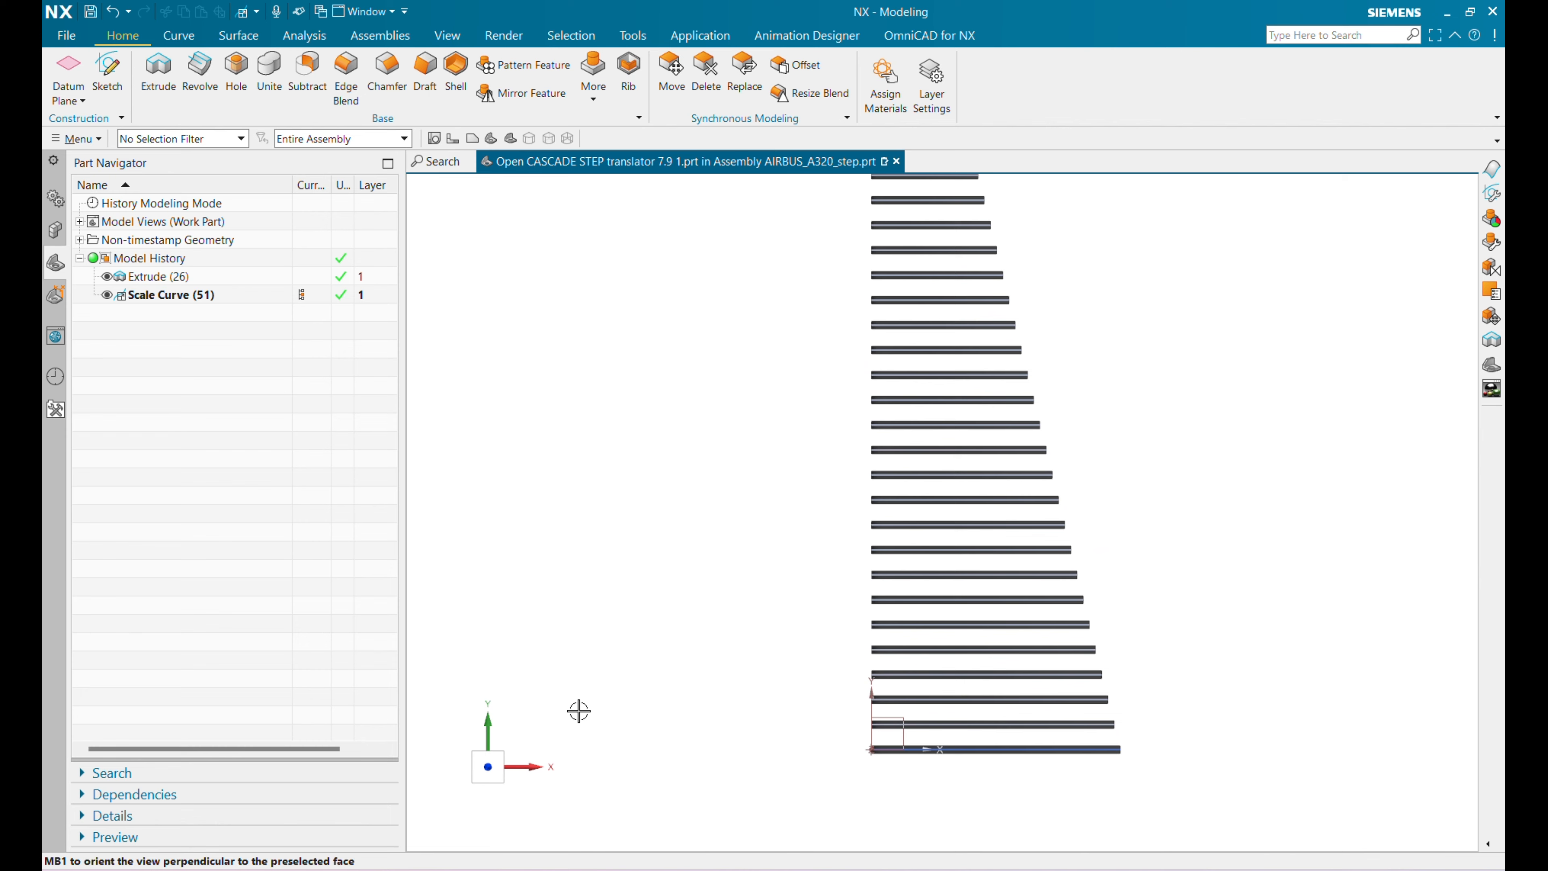
pyautogui.click(108, 79)
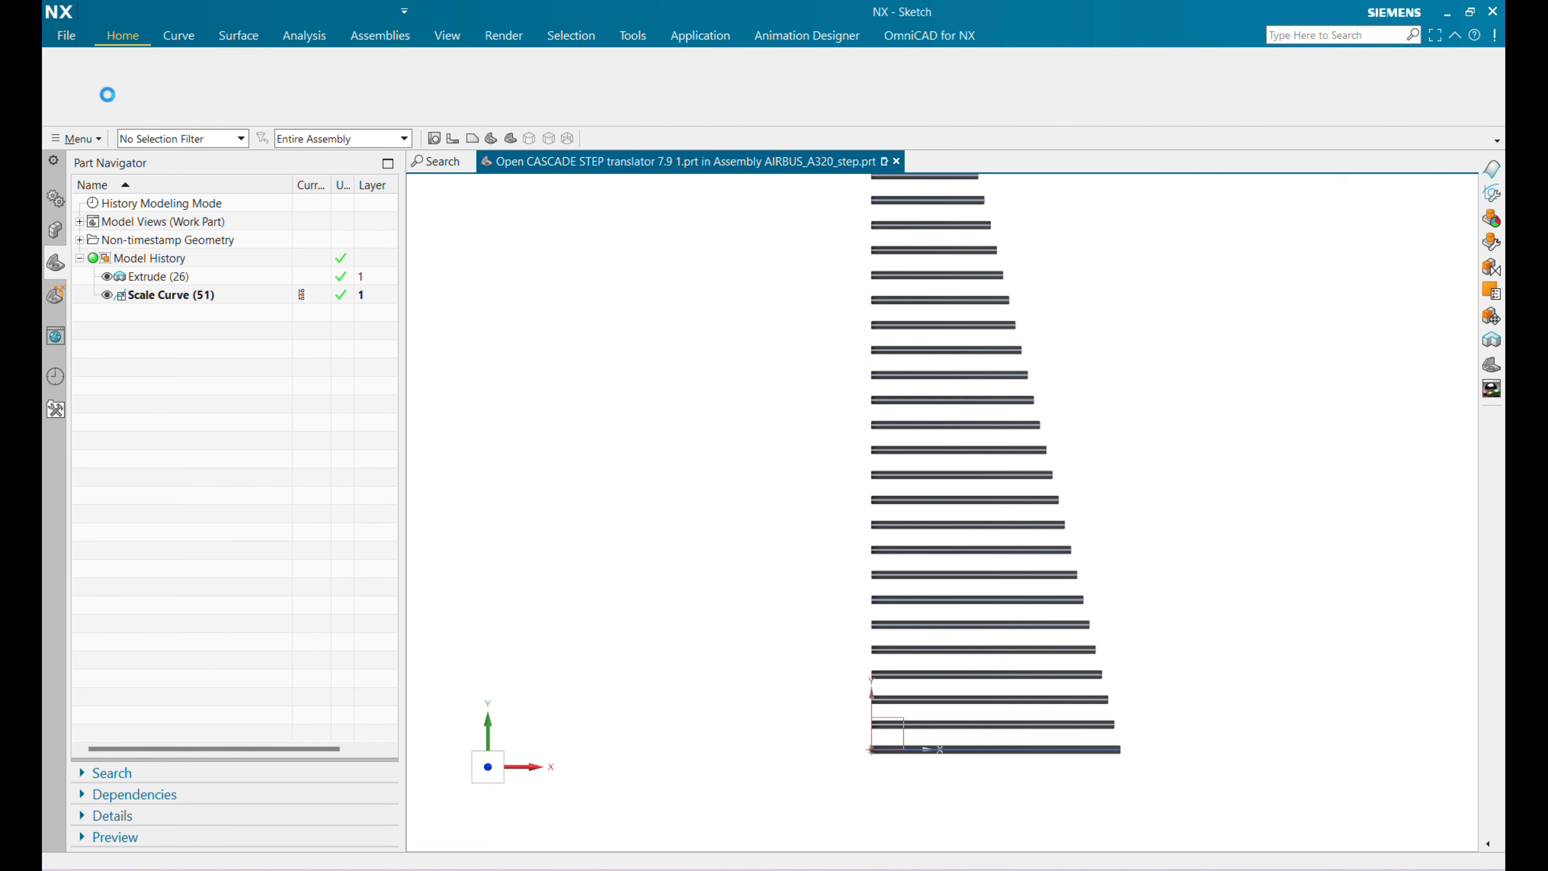
pyautogui.scroll(10, 875, 768)
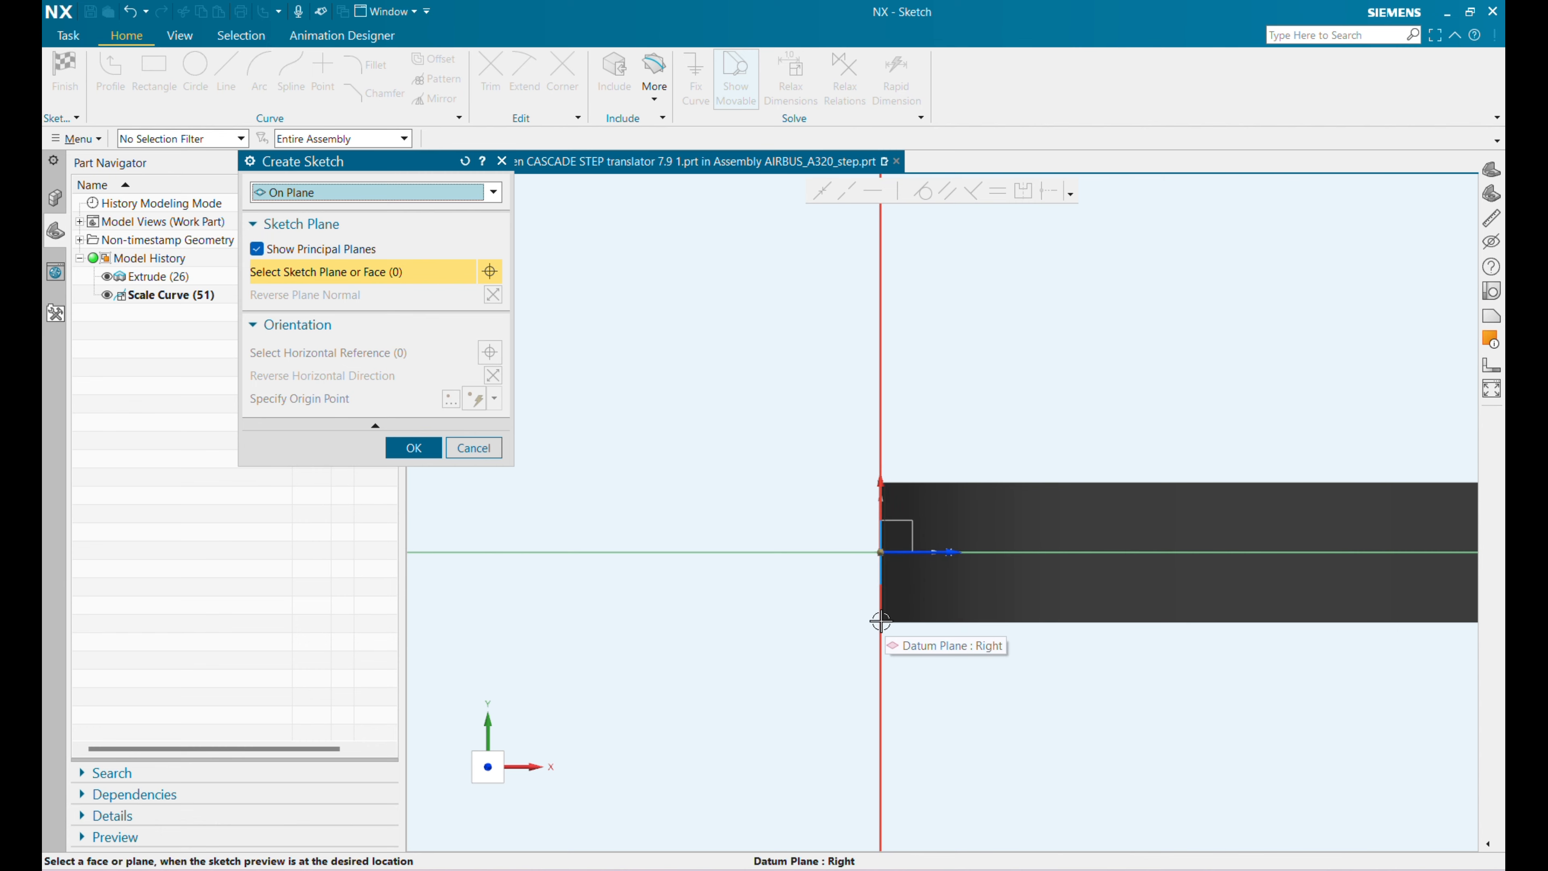
pyautogui.scroll(-8, 786, 579)
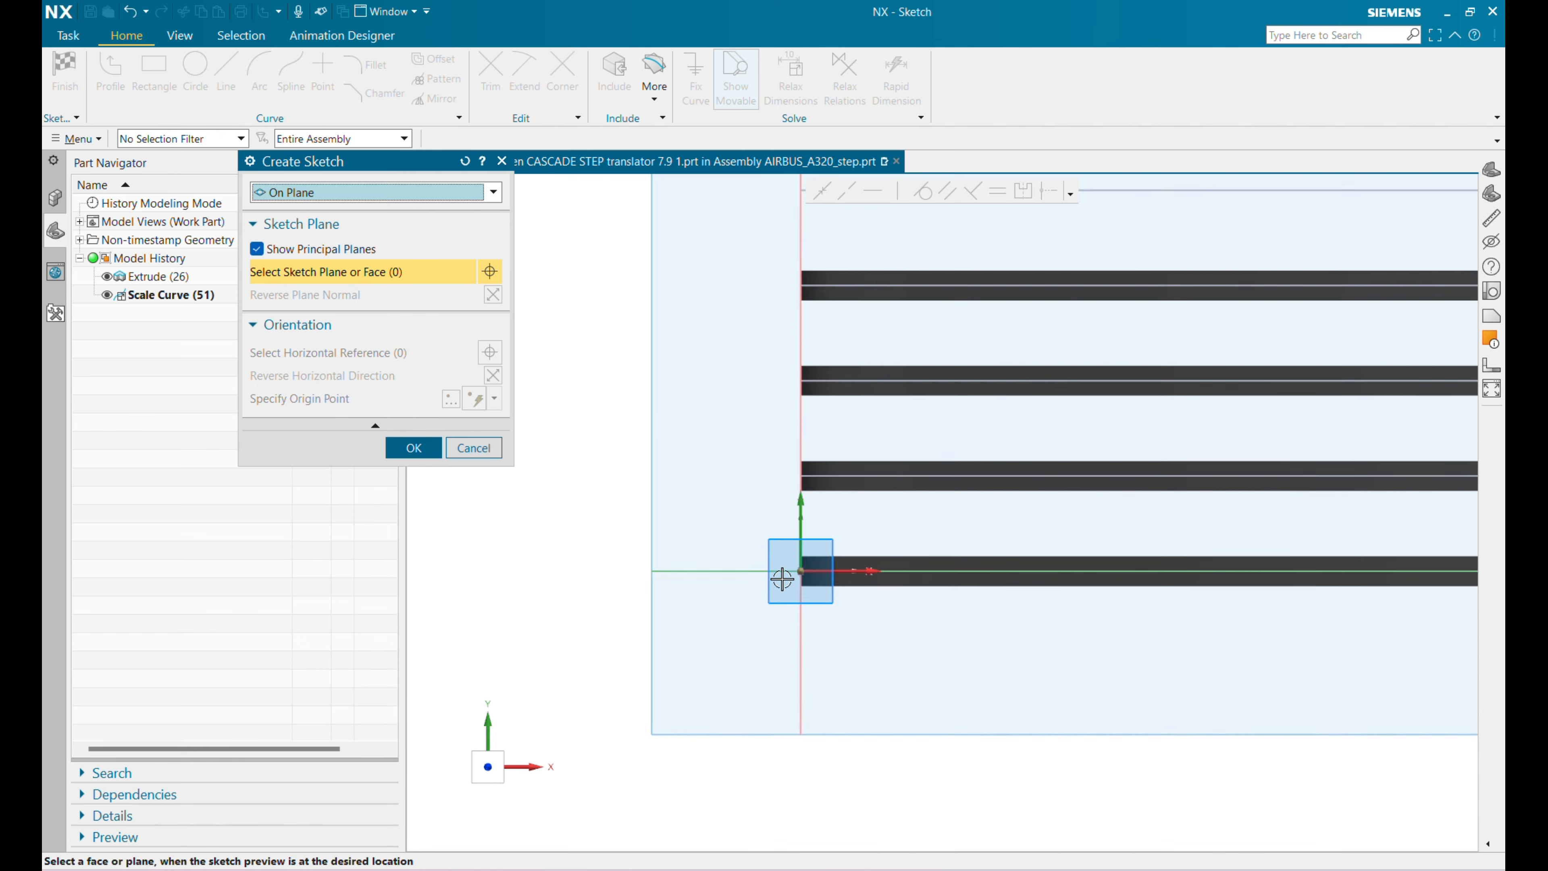
pyautogui.click(414, 447)
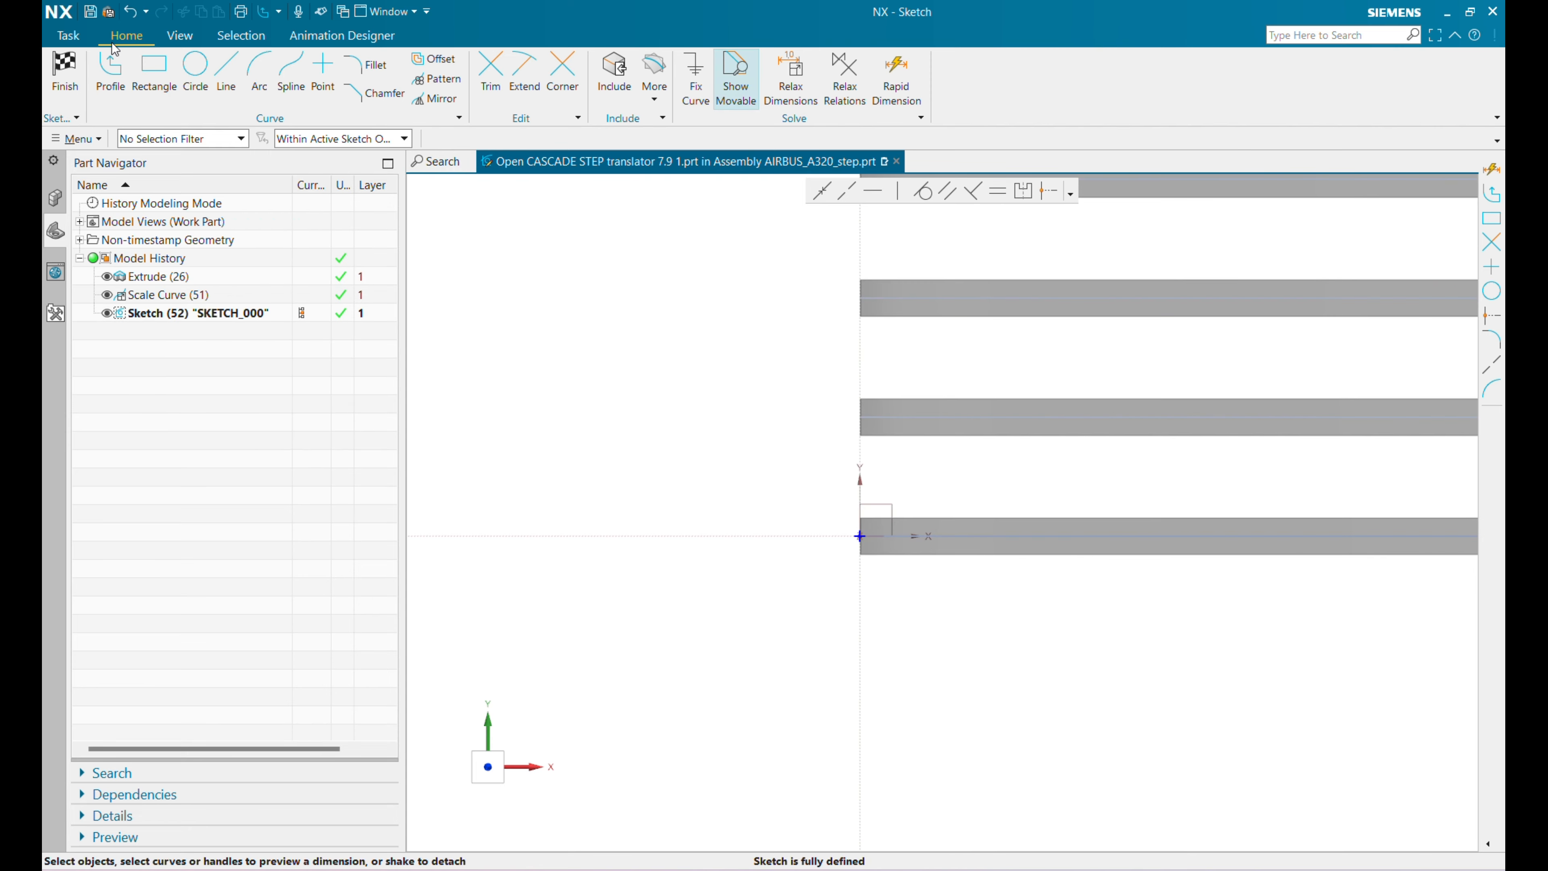
pyautogui.click(112, 66)
pyautogui.scroll(5, 881, 551)
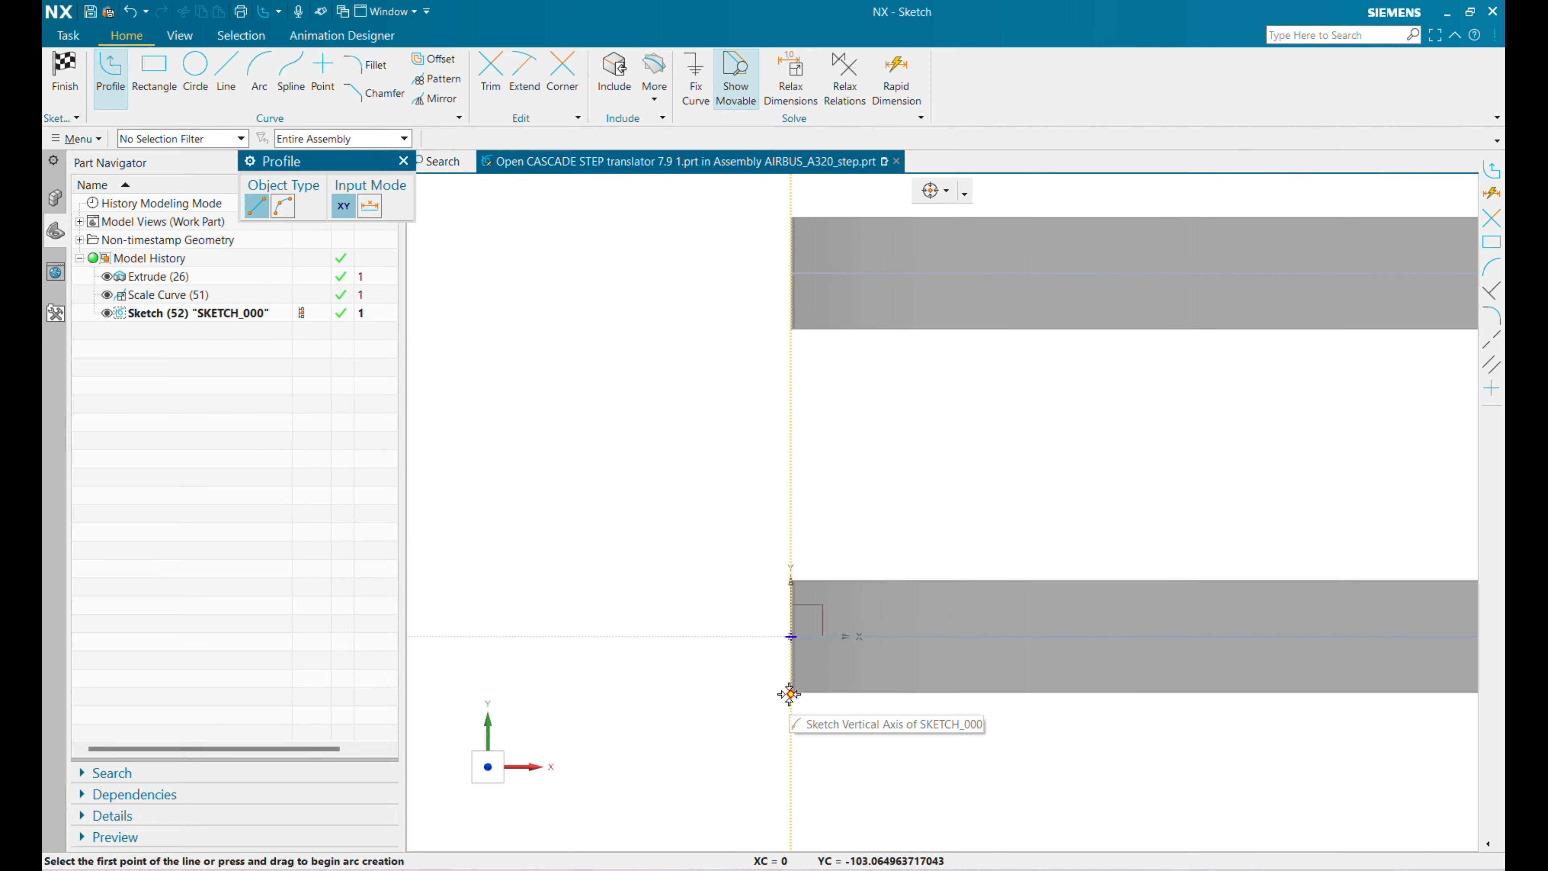
pyautogui.rightClick(789, 693)
pyautogui.click(828, 270)
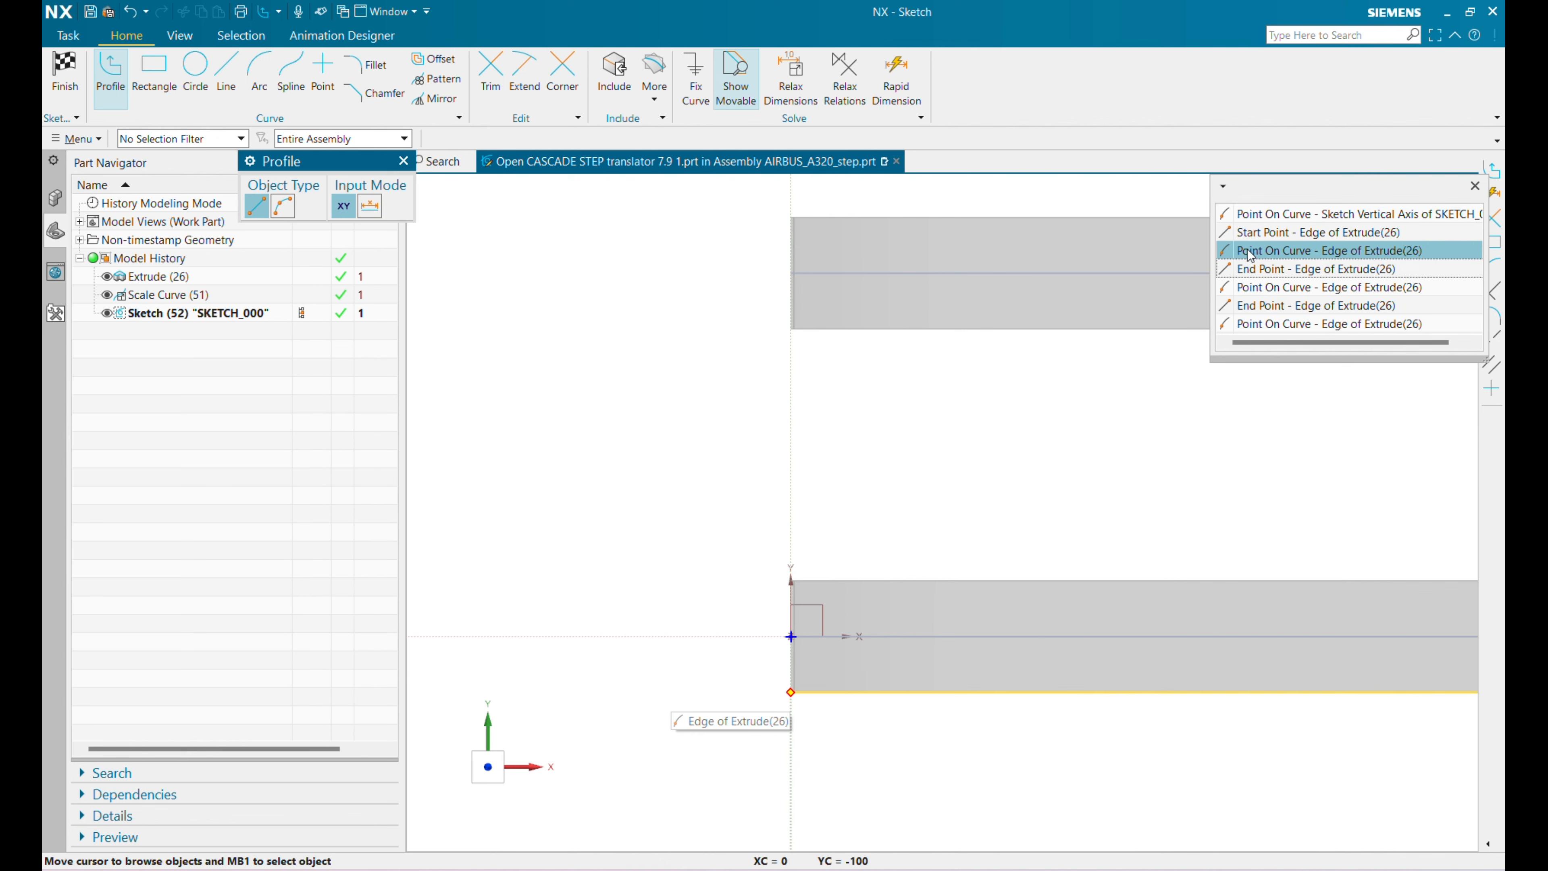
pyautogui.click(1259, 235)
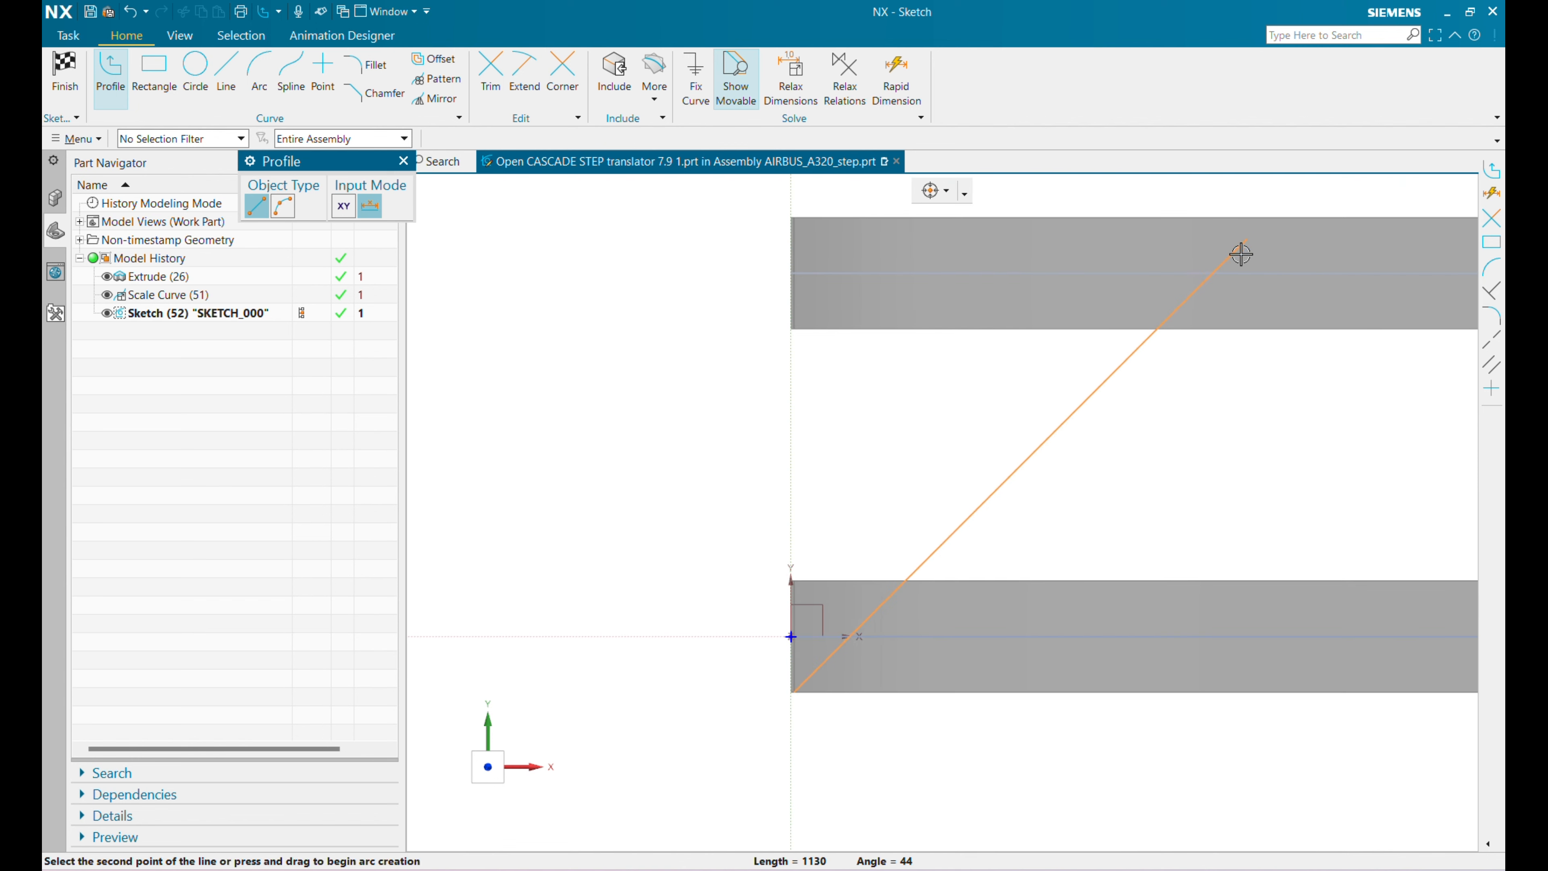
pyautogui.scroll(5, 784, 744)
pyautogui.press('Escape')
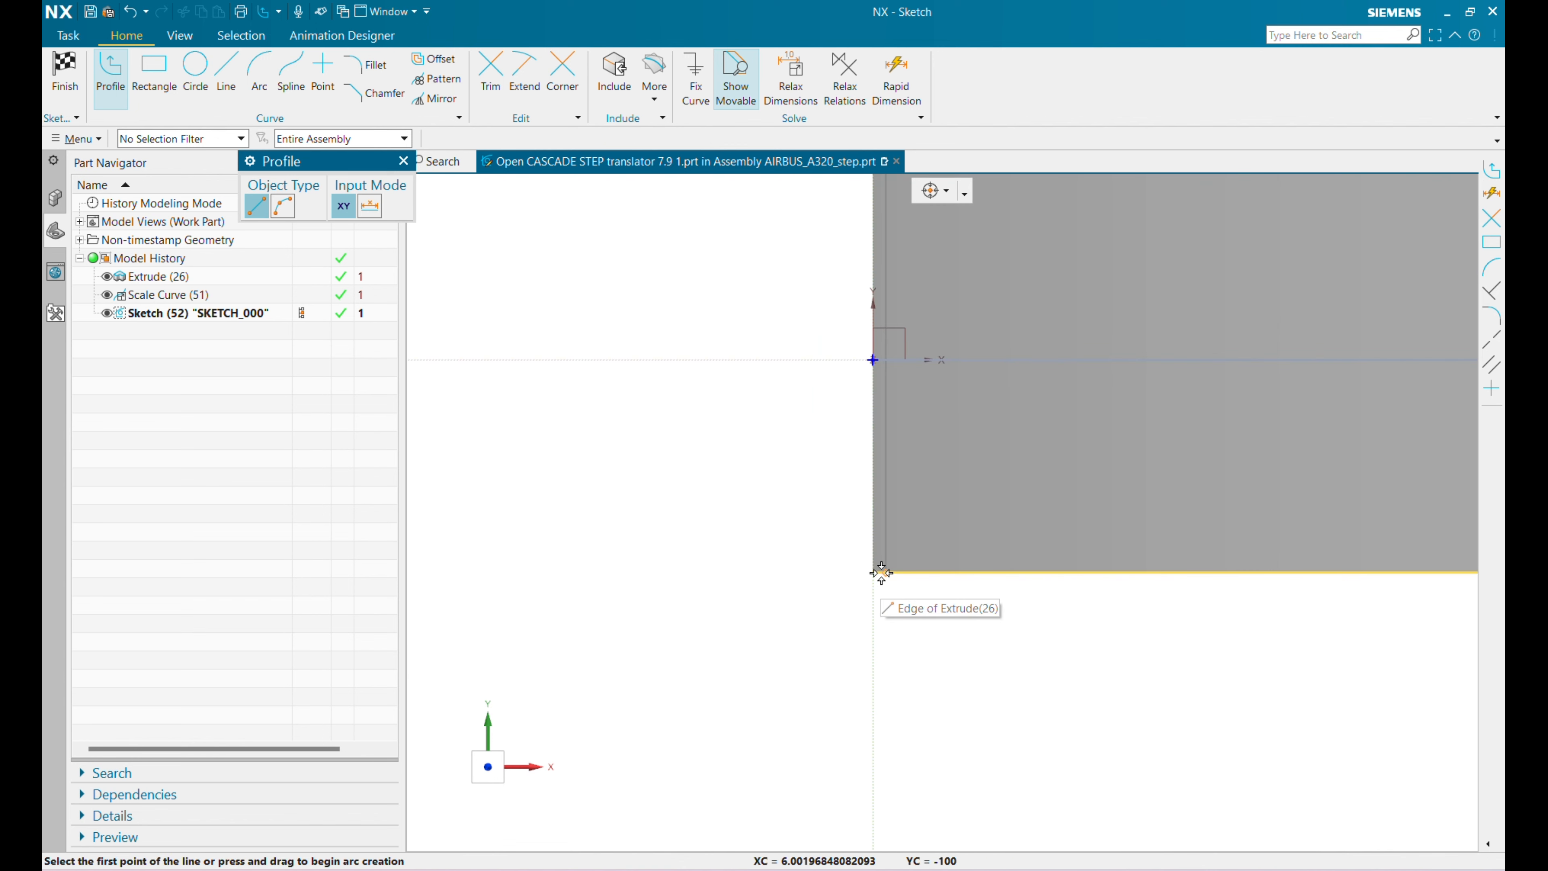
# Step: Start the profile line on the root rib's outer edge at the leading-edge corner, at X 0 and Y -100
pyautogui.rightClick(874, 568)
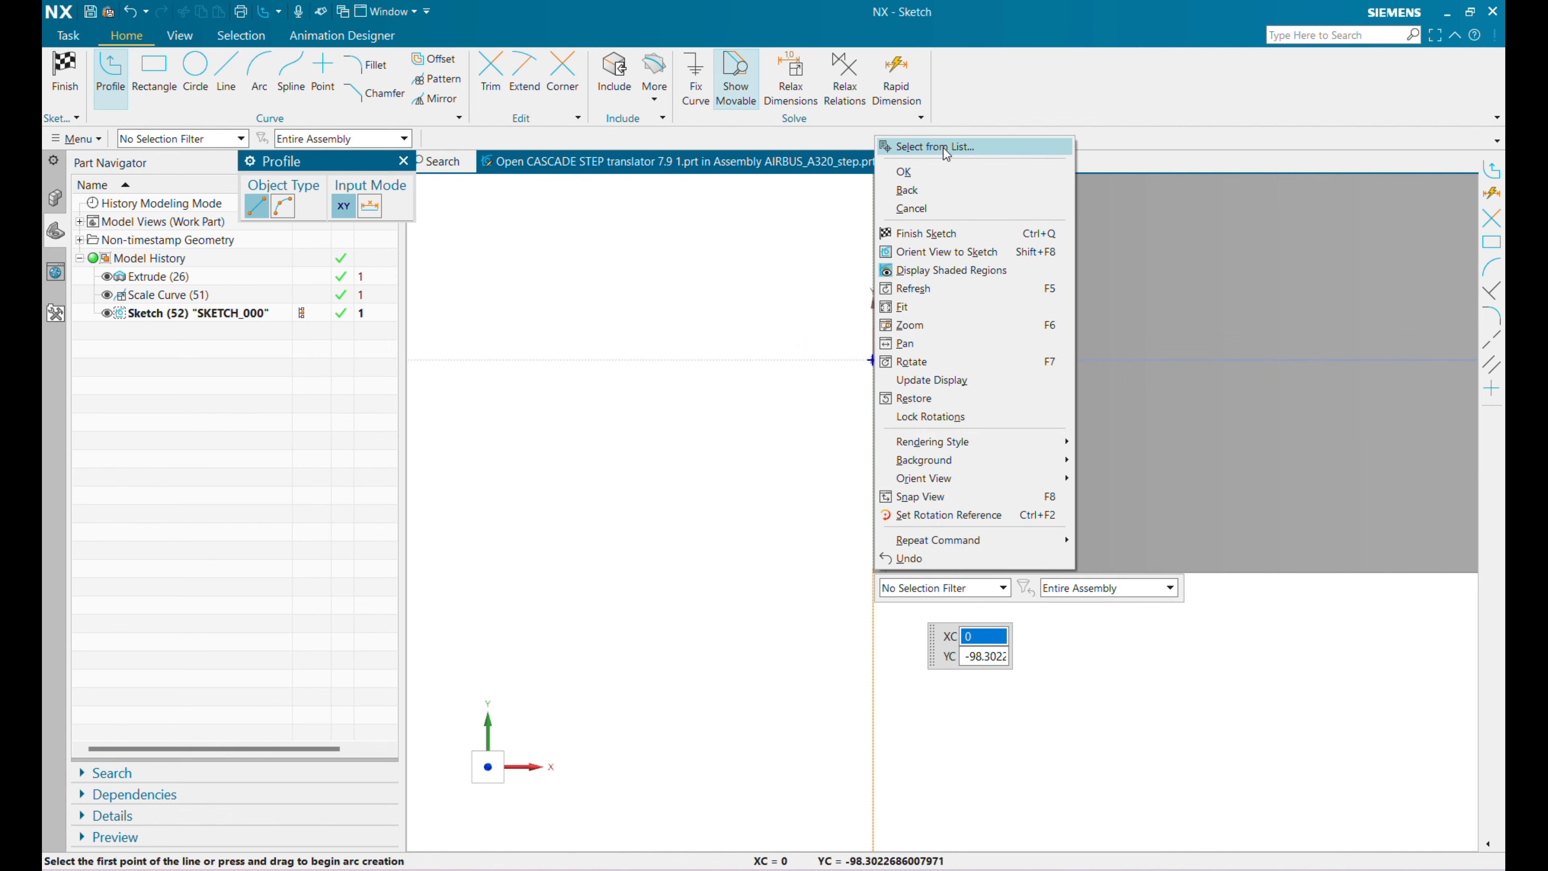
pyautogui.click(920, 144)
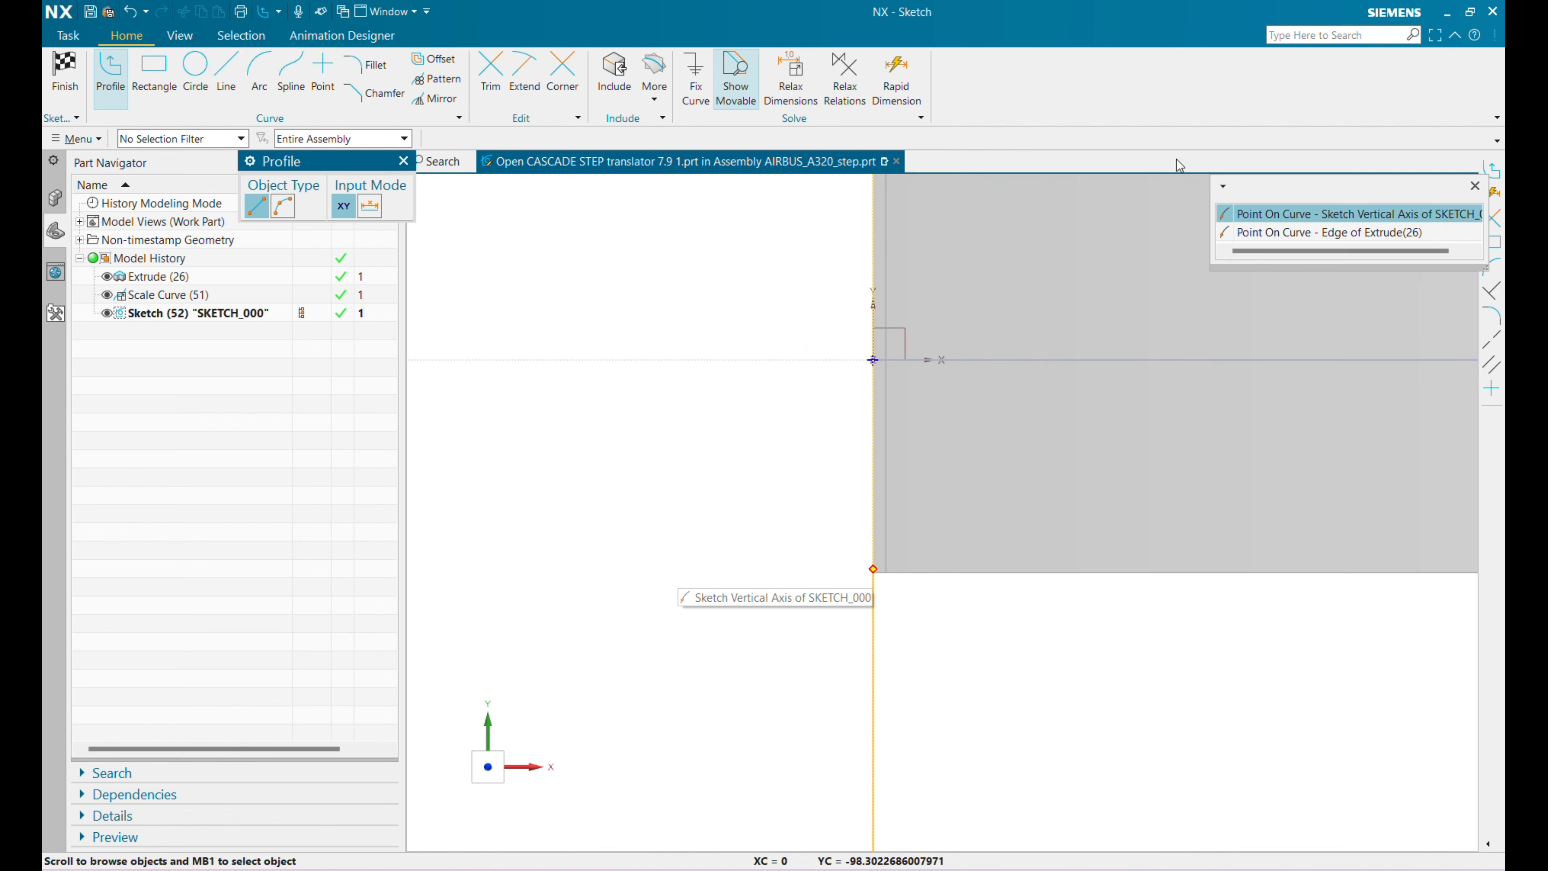
pyautogui.click(1271, 234)
# Step: End the spanwise line at the tip rib's outer edge end point on the leading edge and finish the sketch
pyautogui.scroll(-5, 1006, 722)
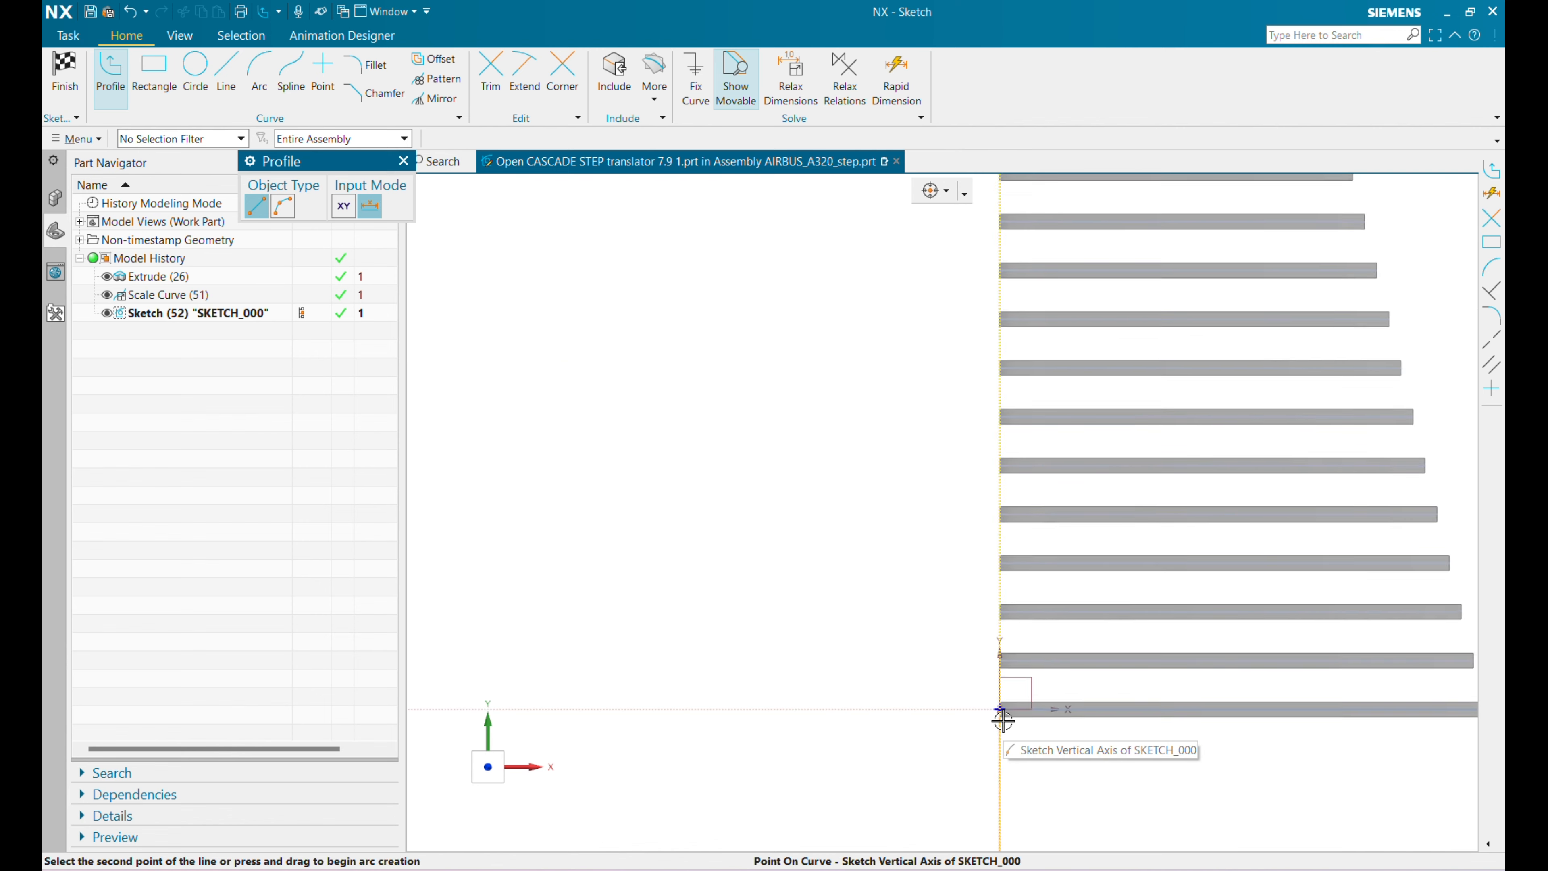
pyautogui.scroll(-4, 1003, 720)
pyautogui.scroll(10, 1001, 270)
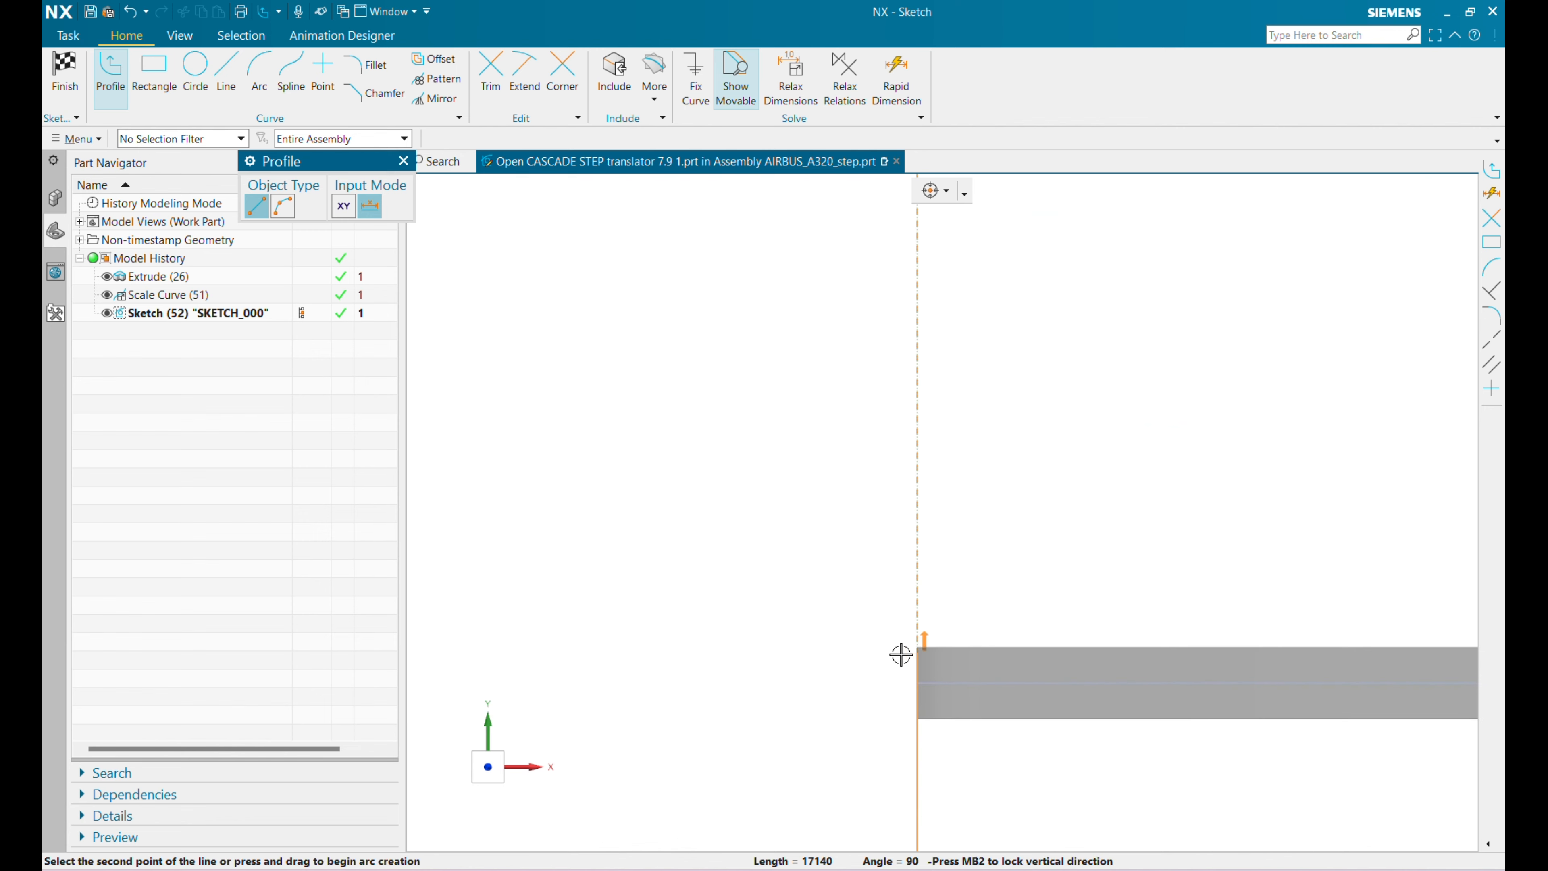
pyautogui.rightClick(913, 650)
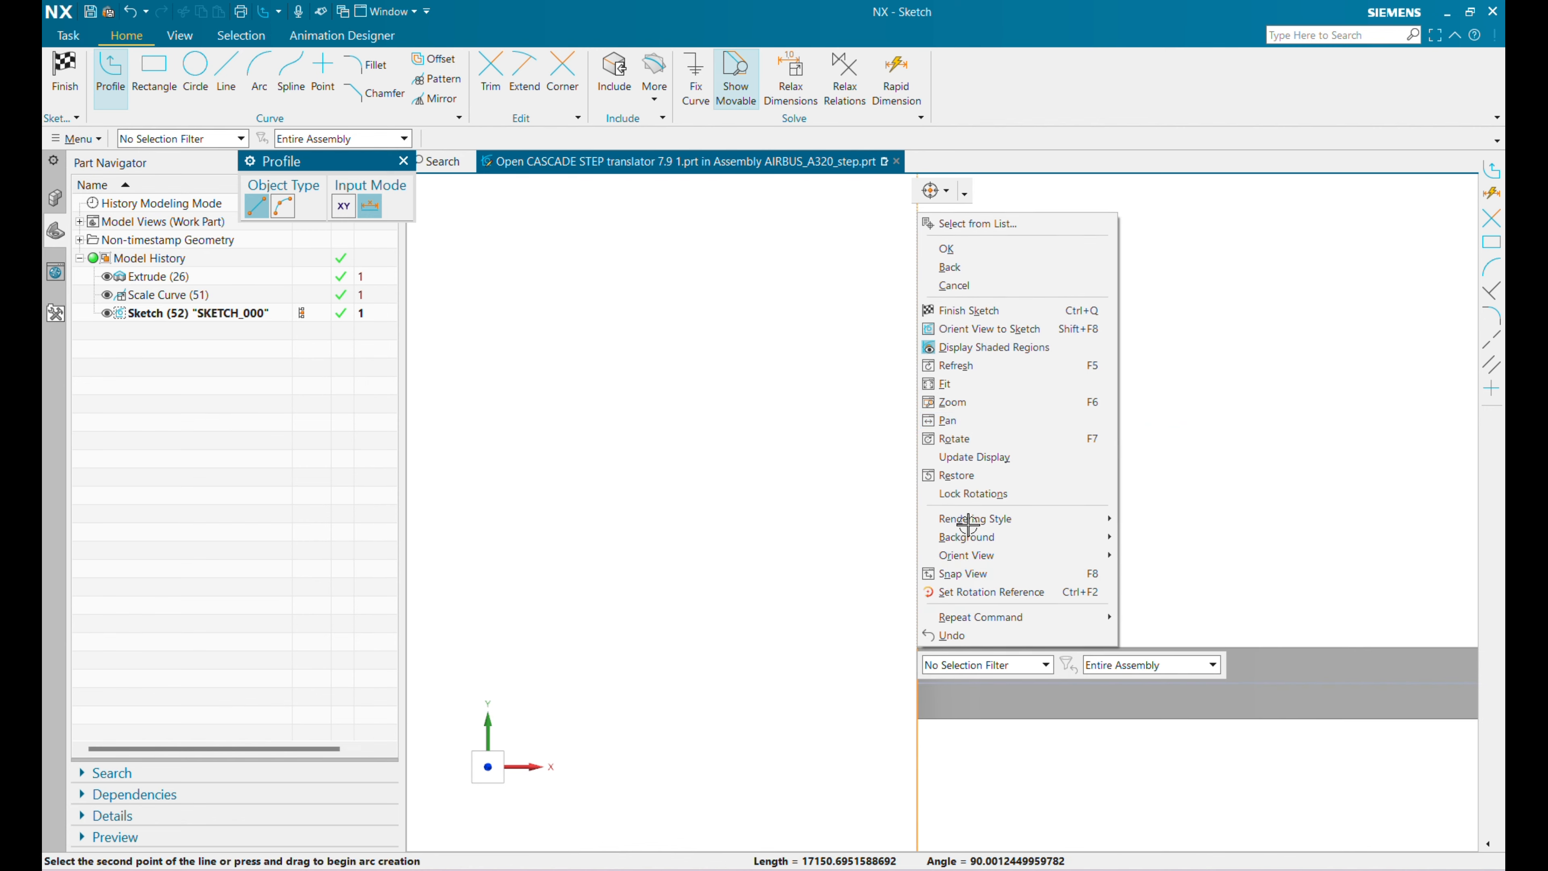
pyautogui.click(989, 223)
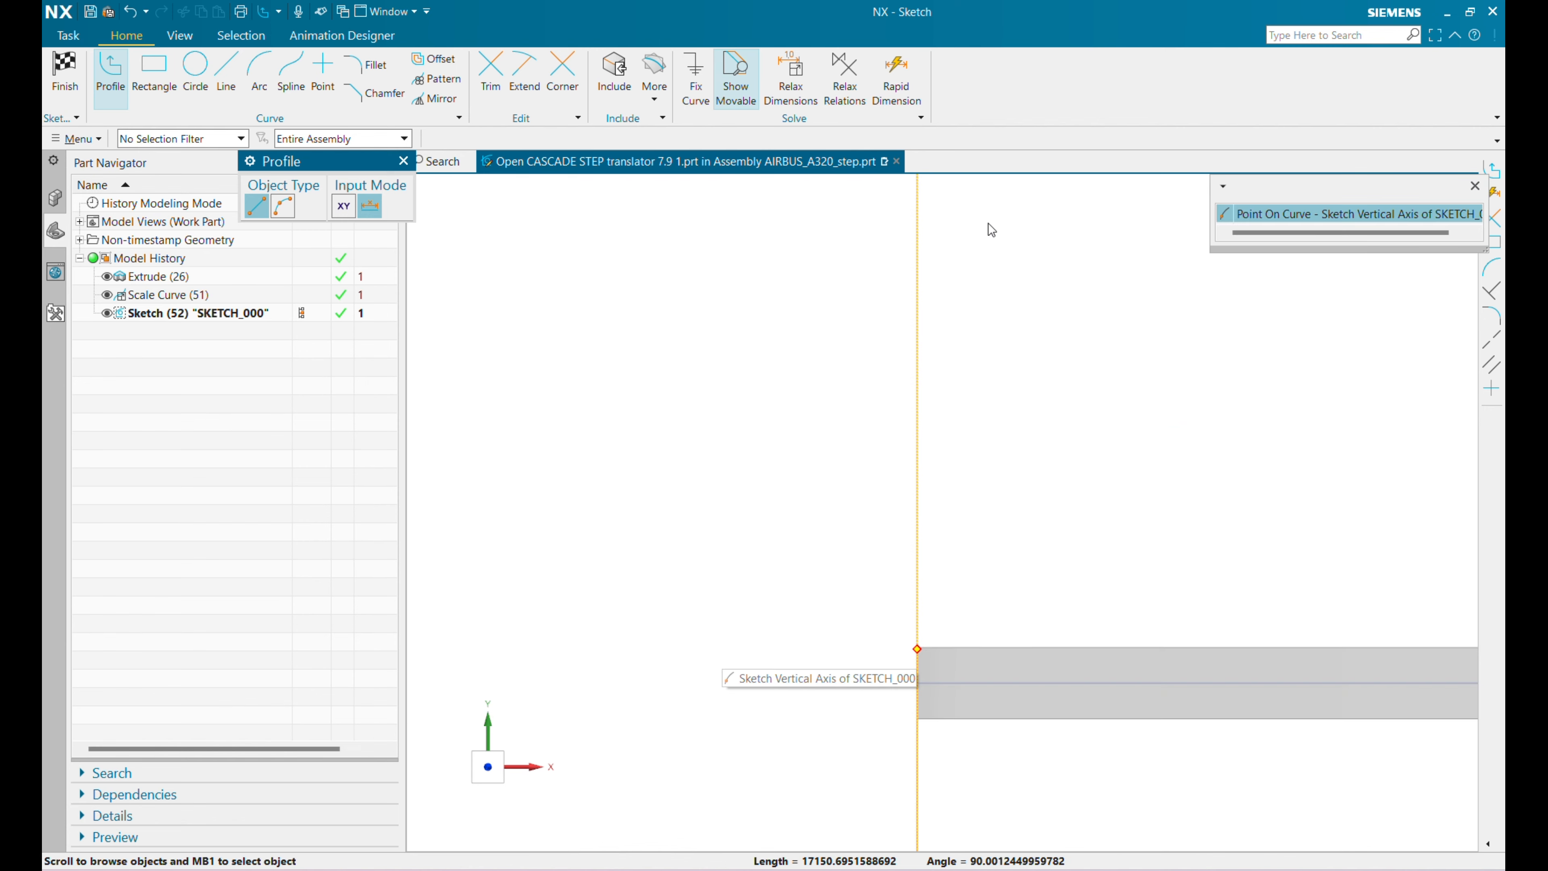
pyautogui.click(1246, 215)
pyautogui.scroll(2, 908, 689)
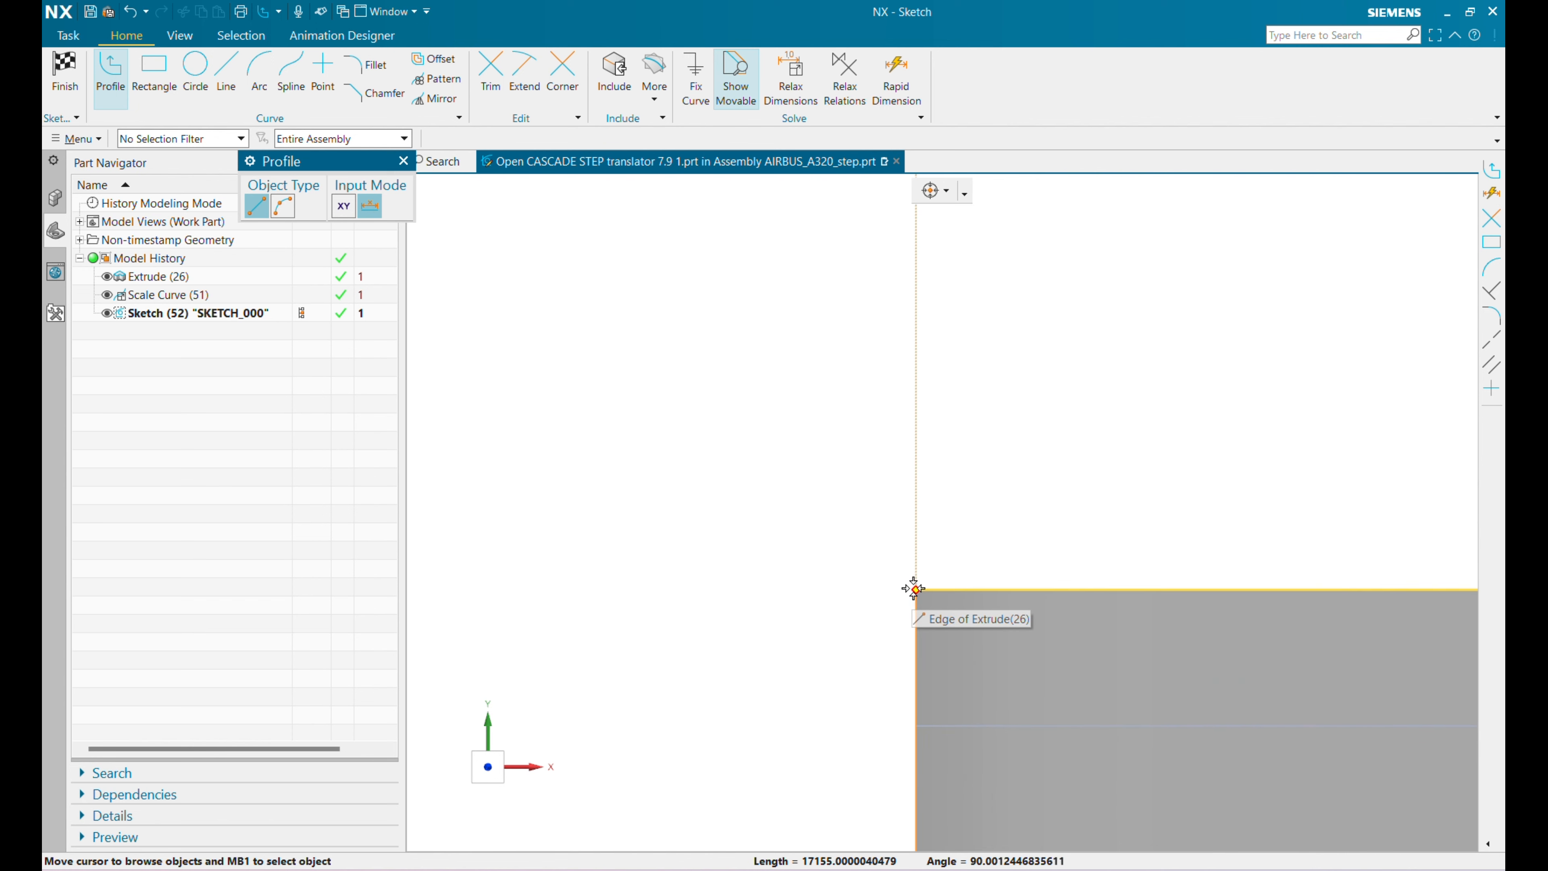
pyautogui.rightClick(920, 588)
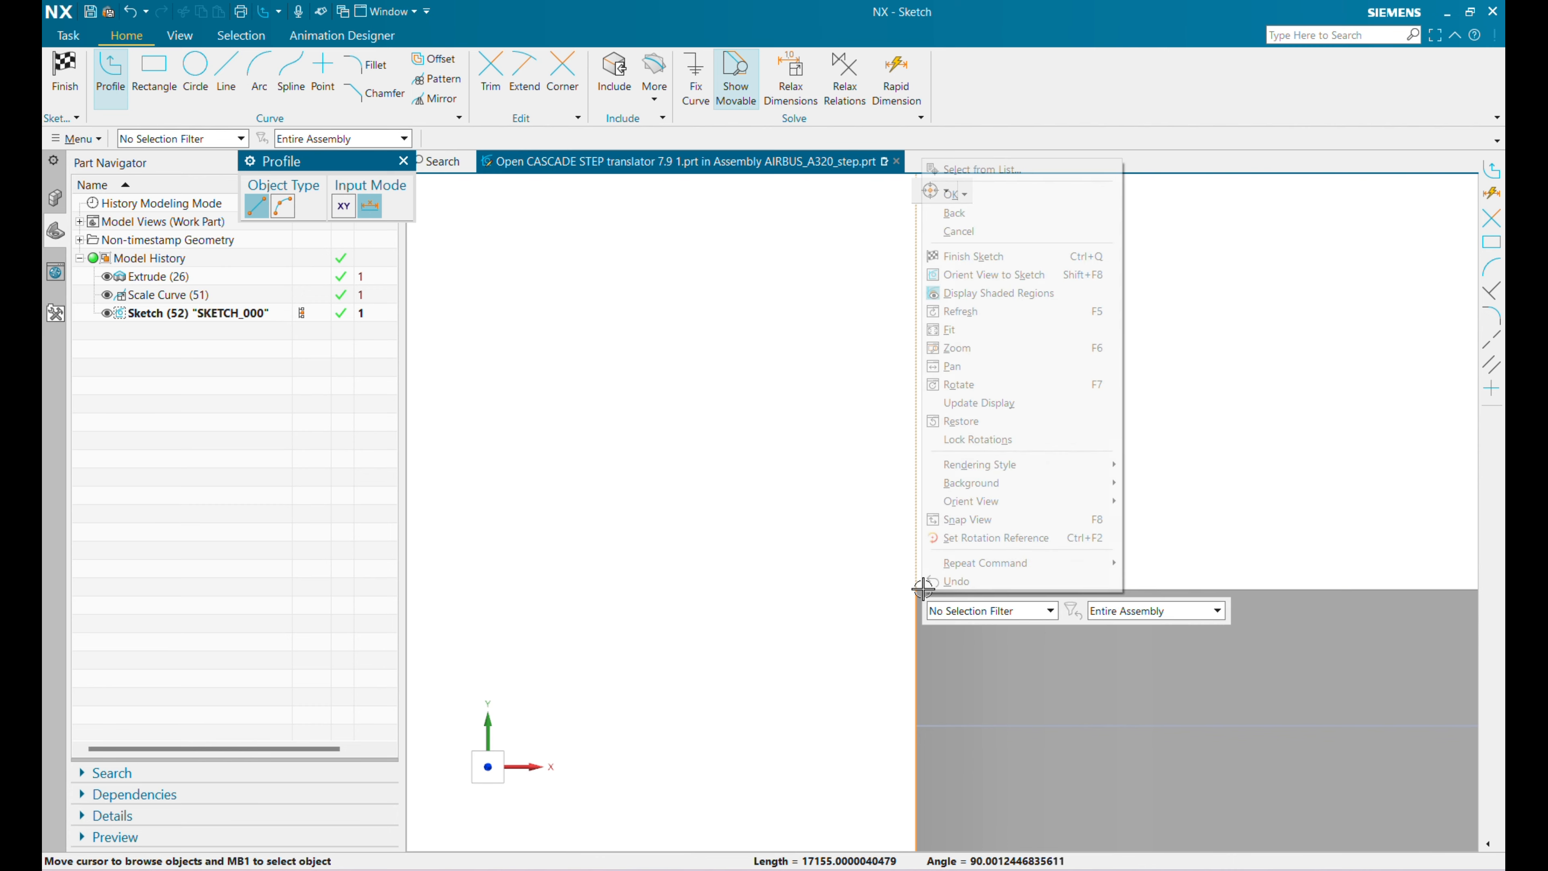
pyautogui.click(1033, 170)
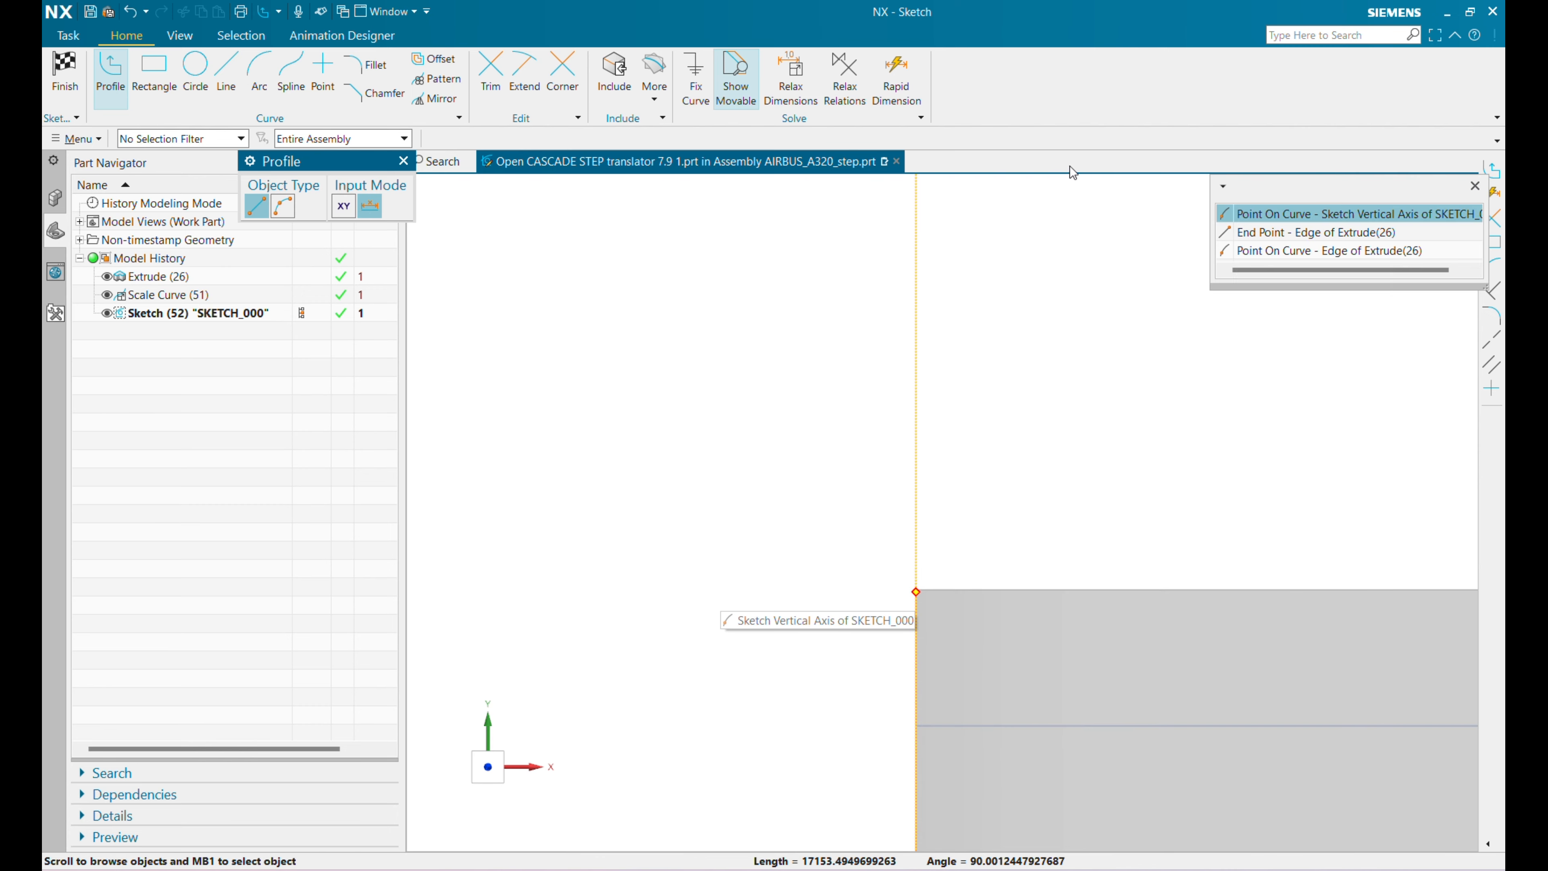
pyautogui.click(1263, 237)
pyautogui.click(77, 69)
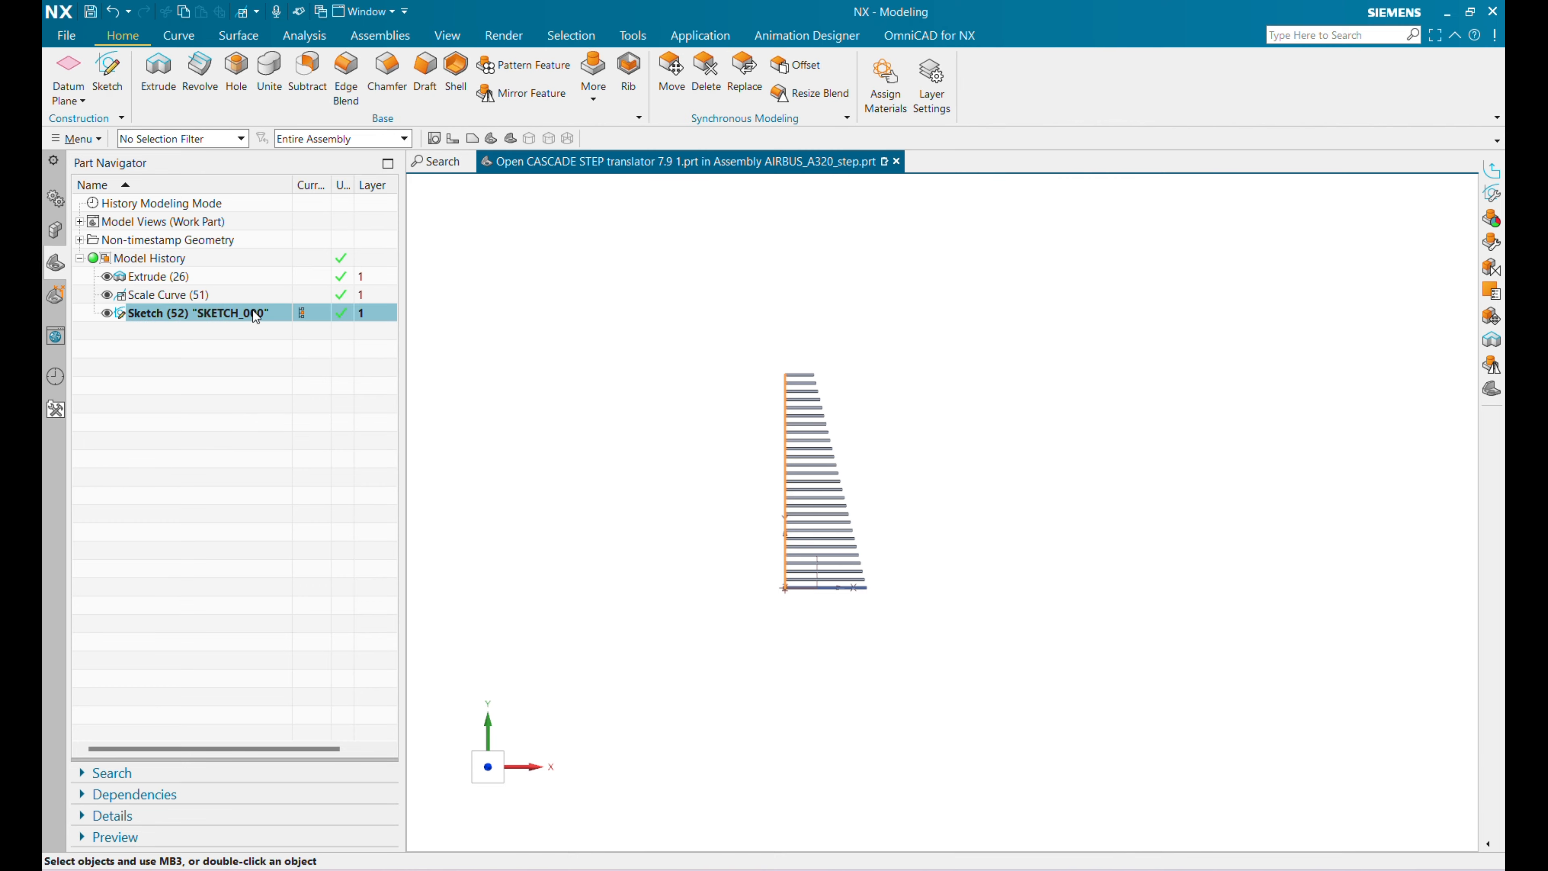
# Step: Move the new sketch to layer 10
pyautogui.hotkey('ctrl', 'j')
pyautogui.write('10')
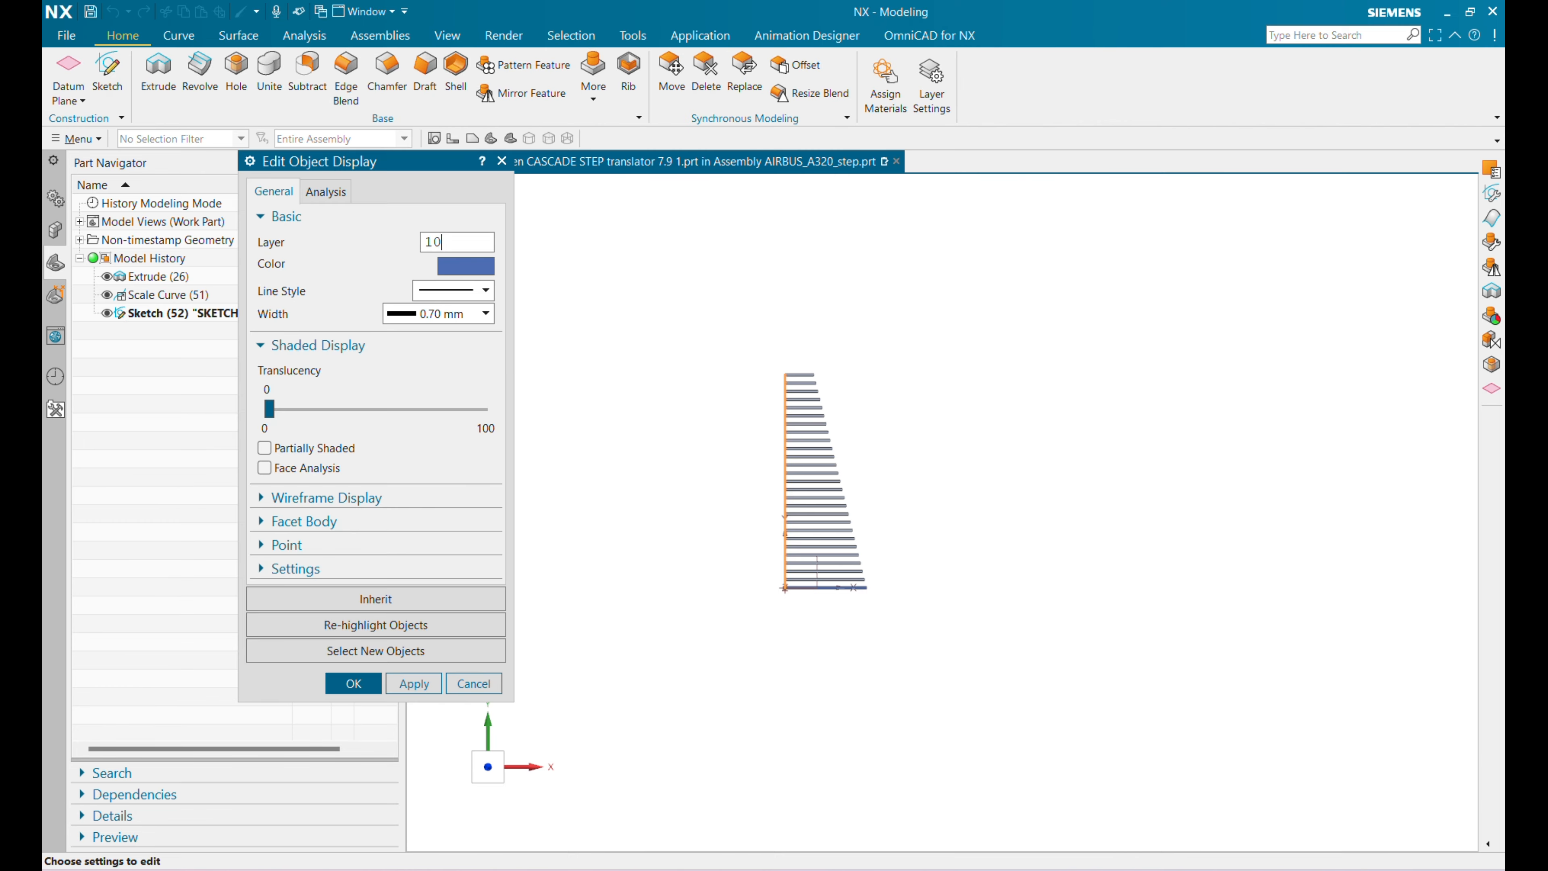
pyautogui.press('Return')
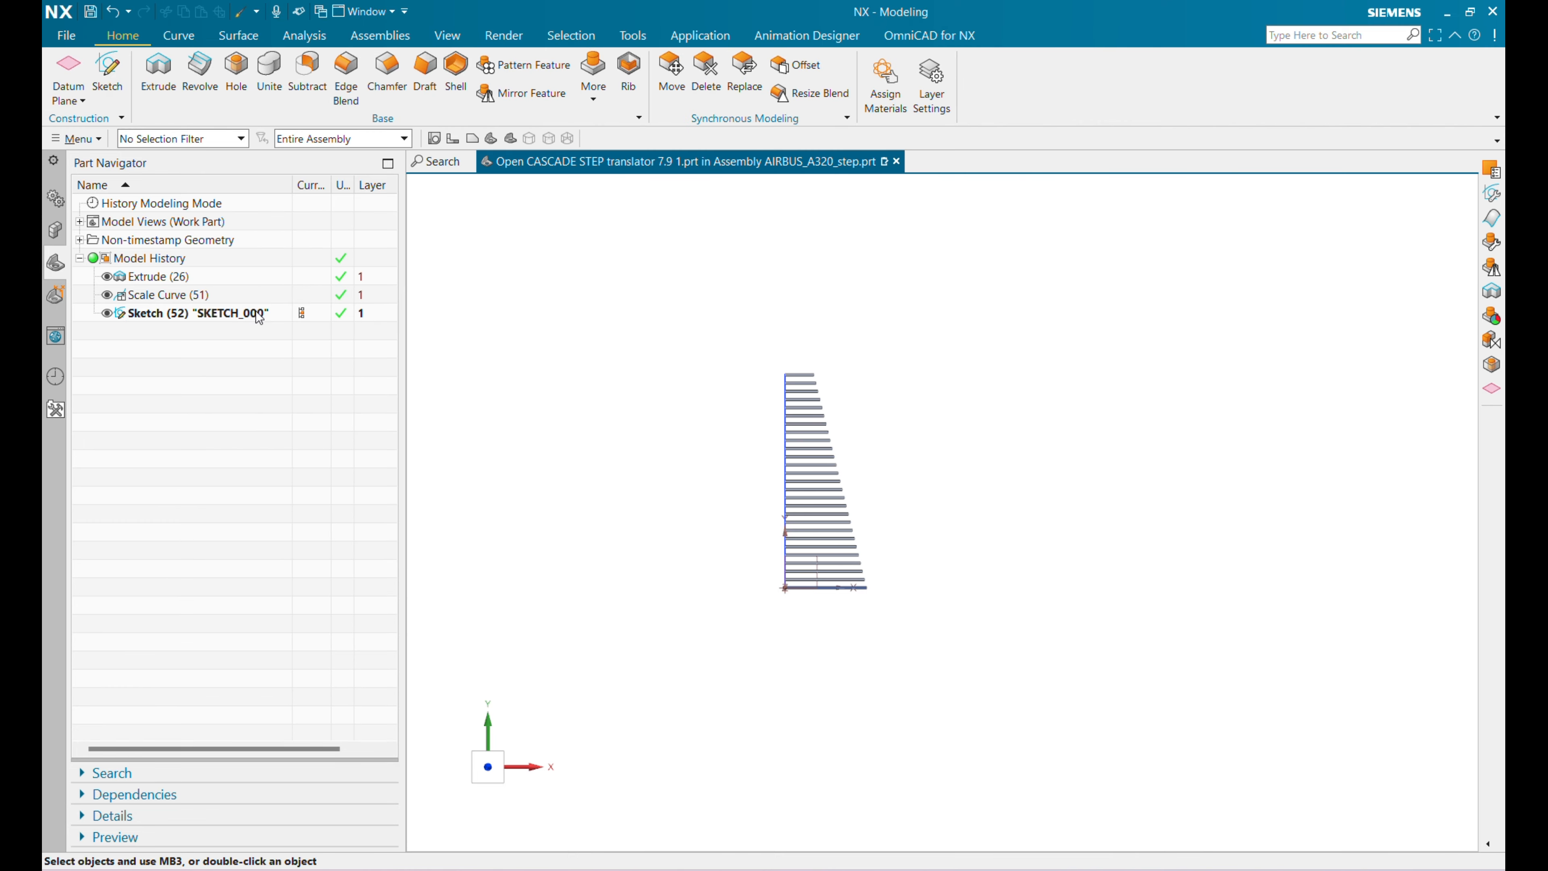
pyautogui.click(279, 314)
pyautogui.hotkey('ctrl', 'j')
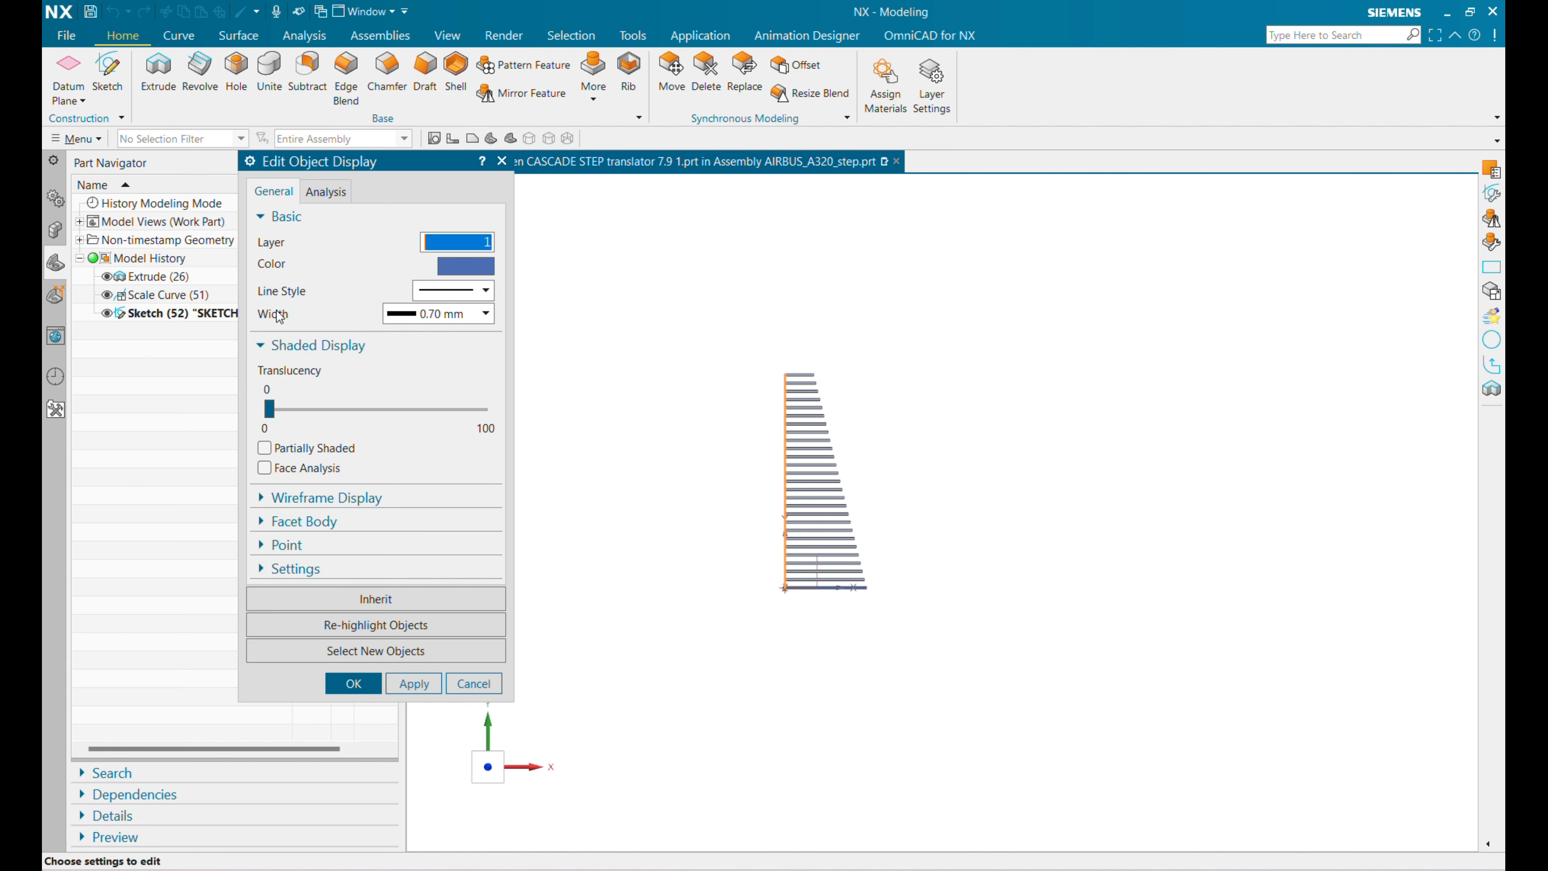
pyautogui.write('10')
pyautogui.press('Return')
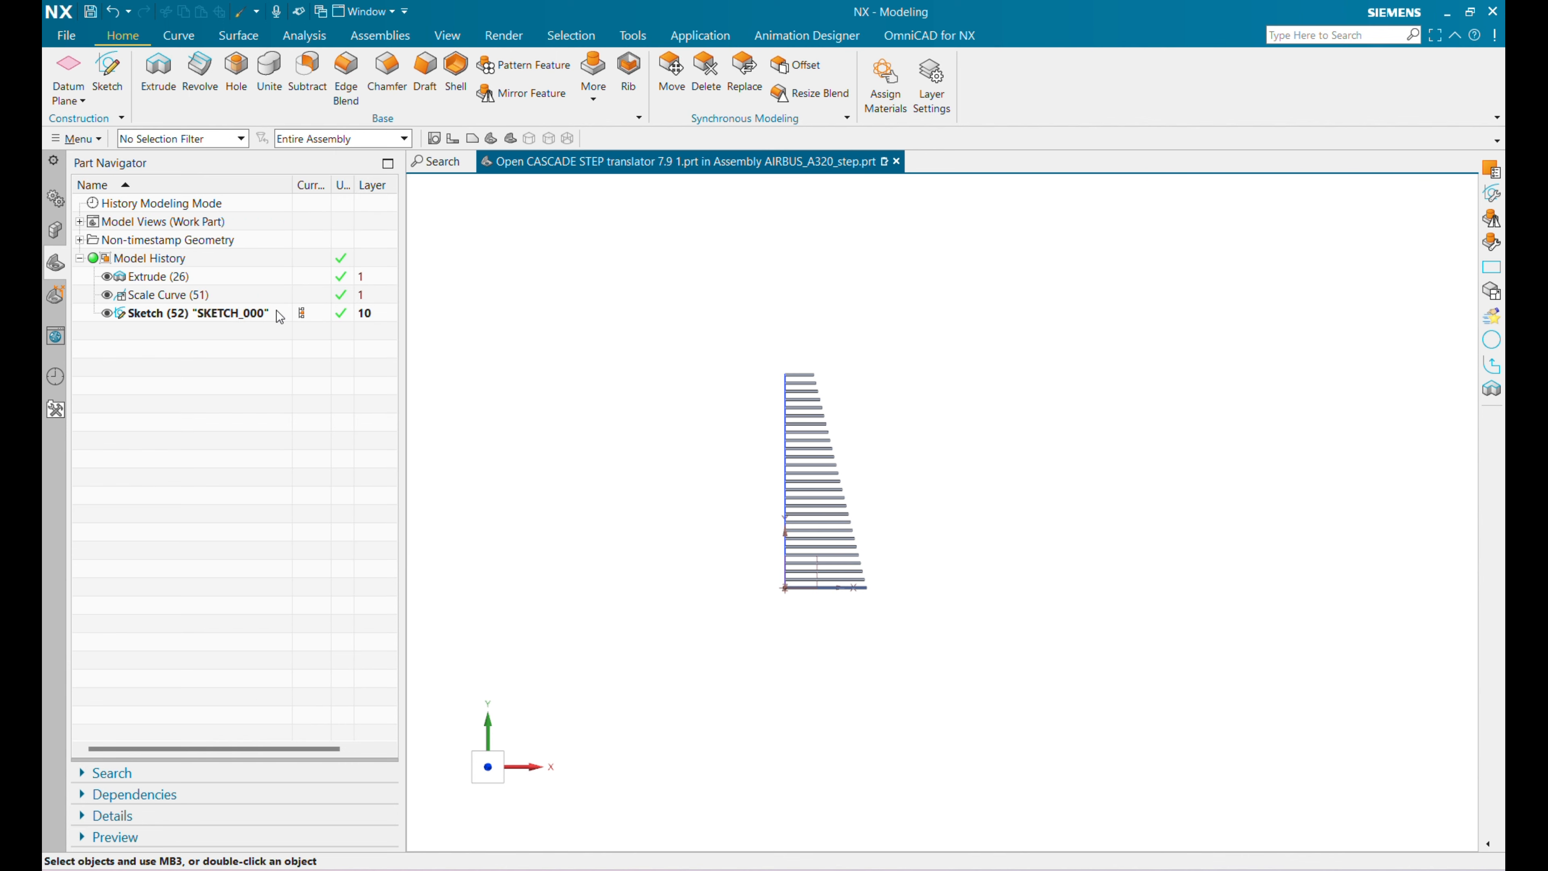
# Step: Rename the sketch as WING SPAN GUIDE
pyautogui.rightClick(275, 310)
pyautogui.click(380, 667)
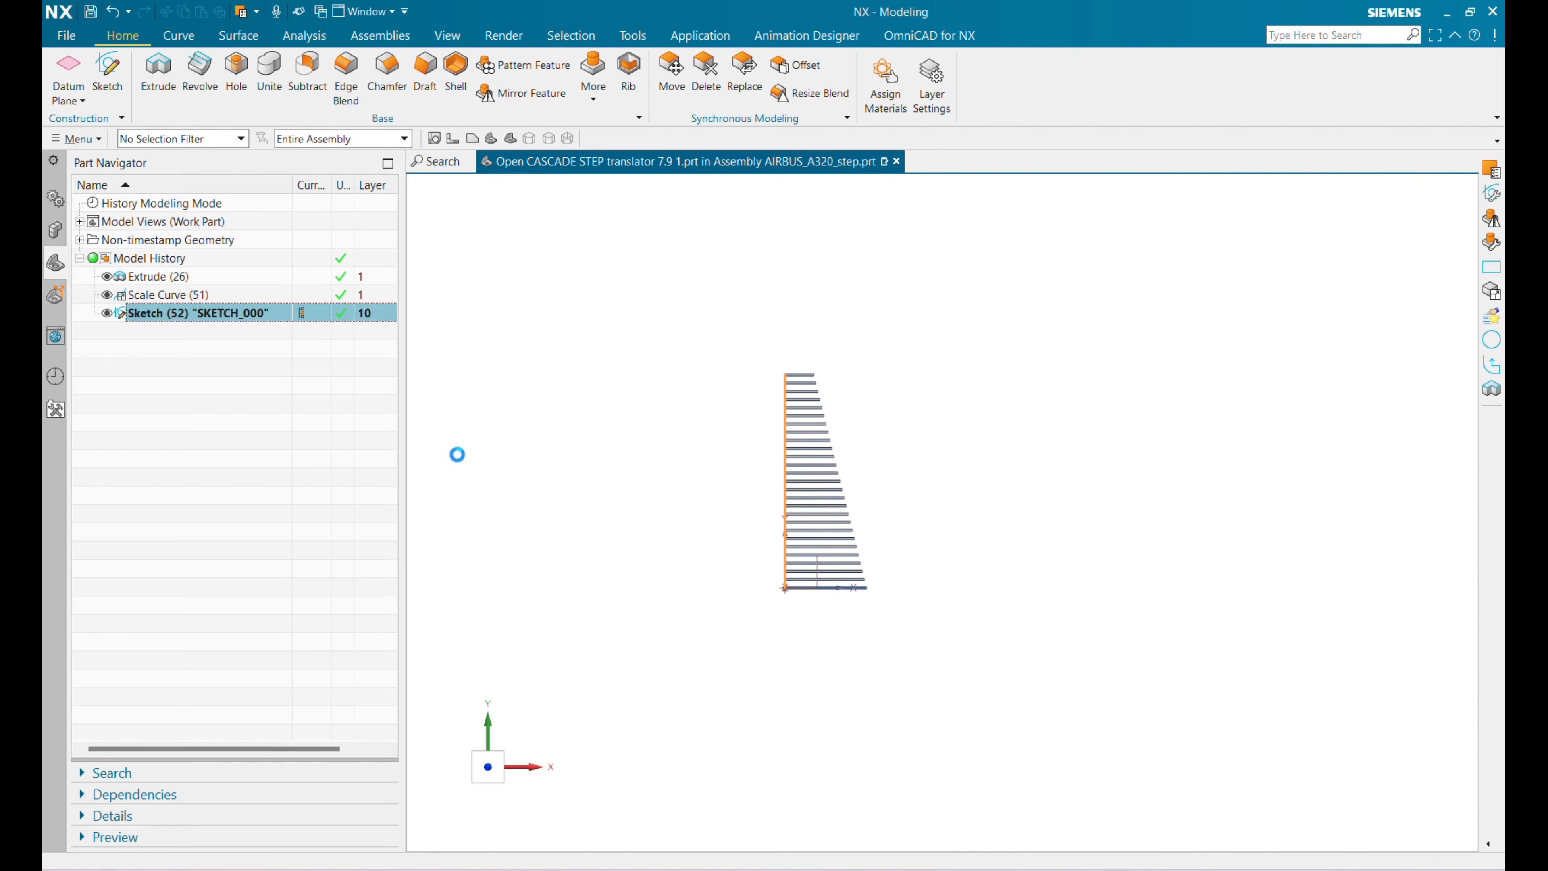
pyautogui.write('WING SPAN GUIDE')
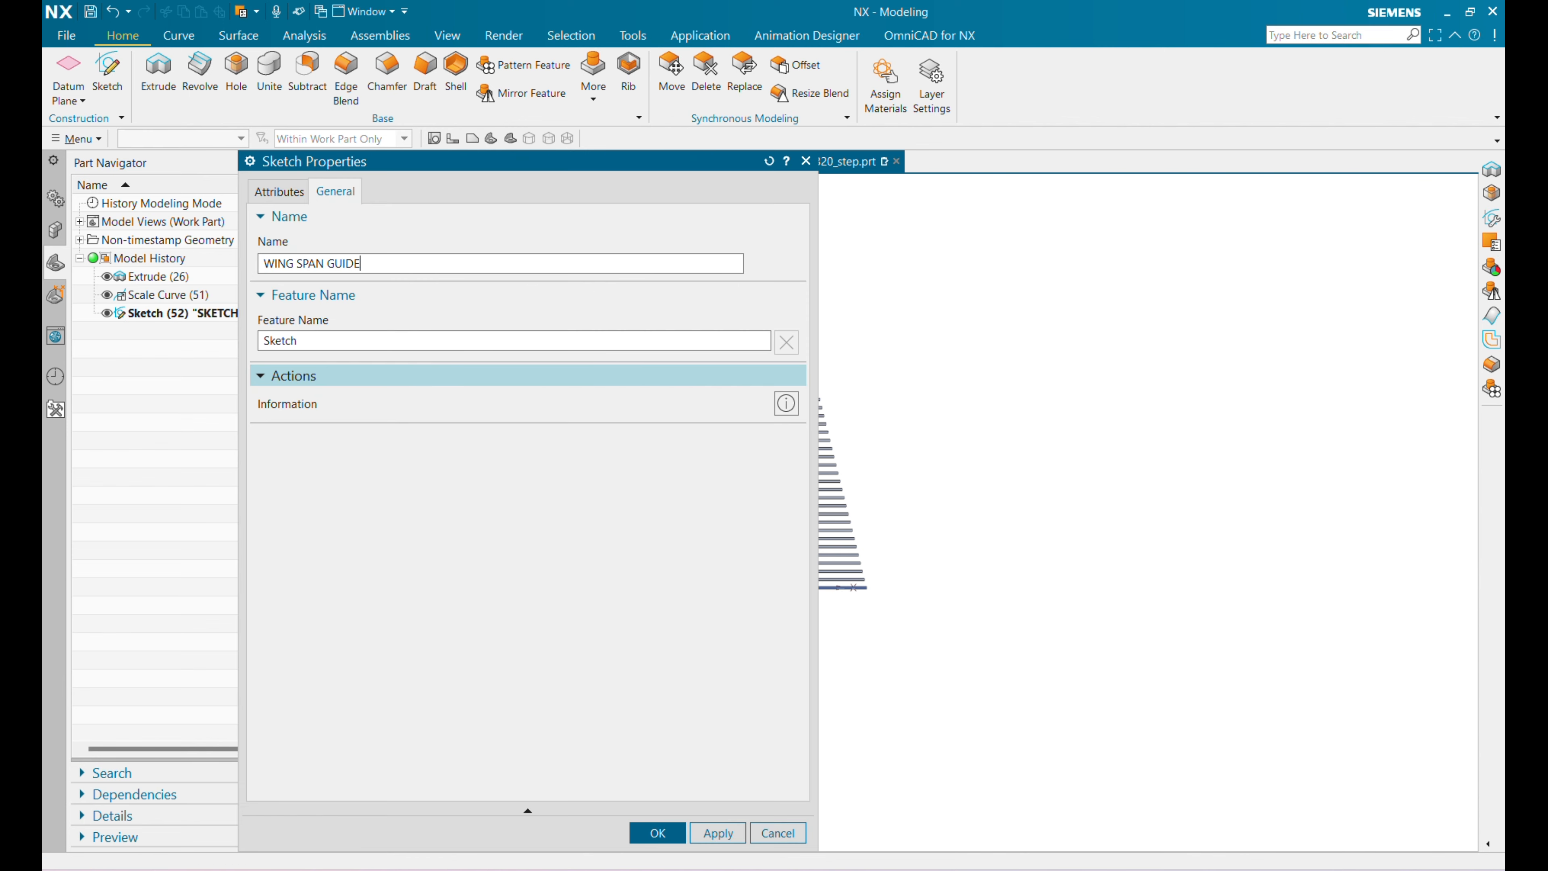
pyautogui.hotkey('ctrl', 'a')
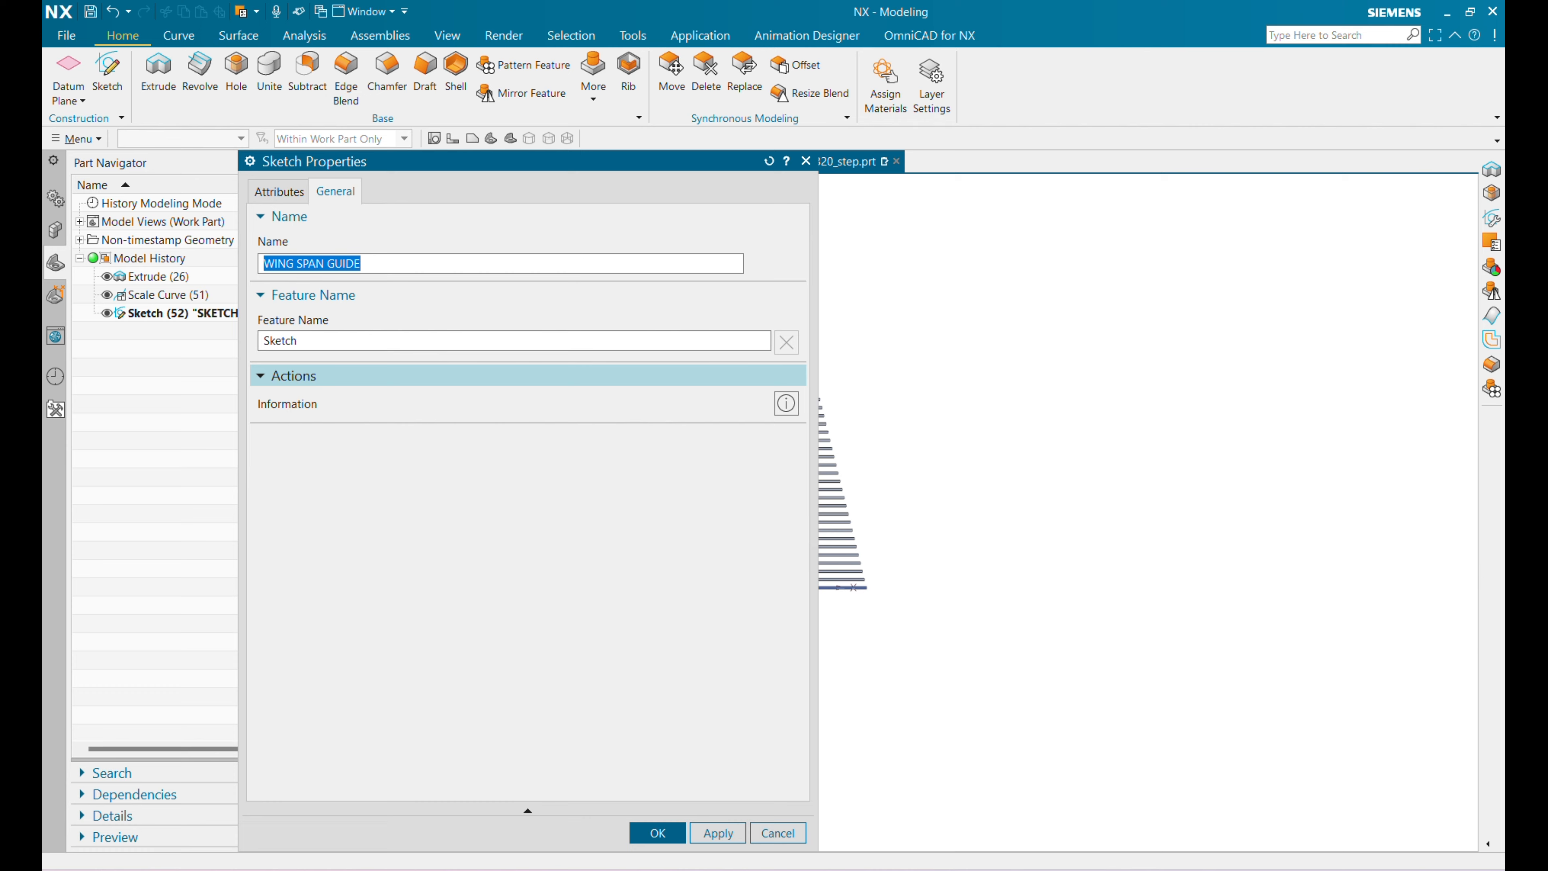
pyautogui.click(659, 833)
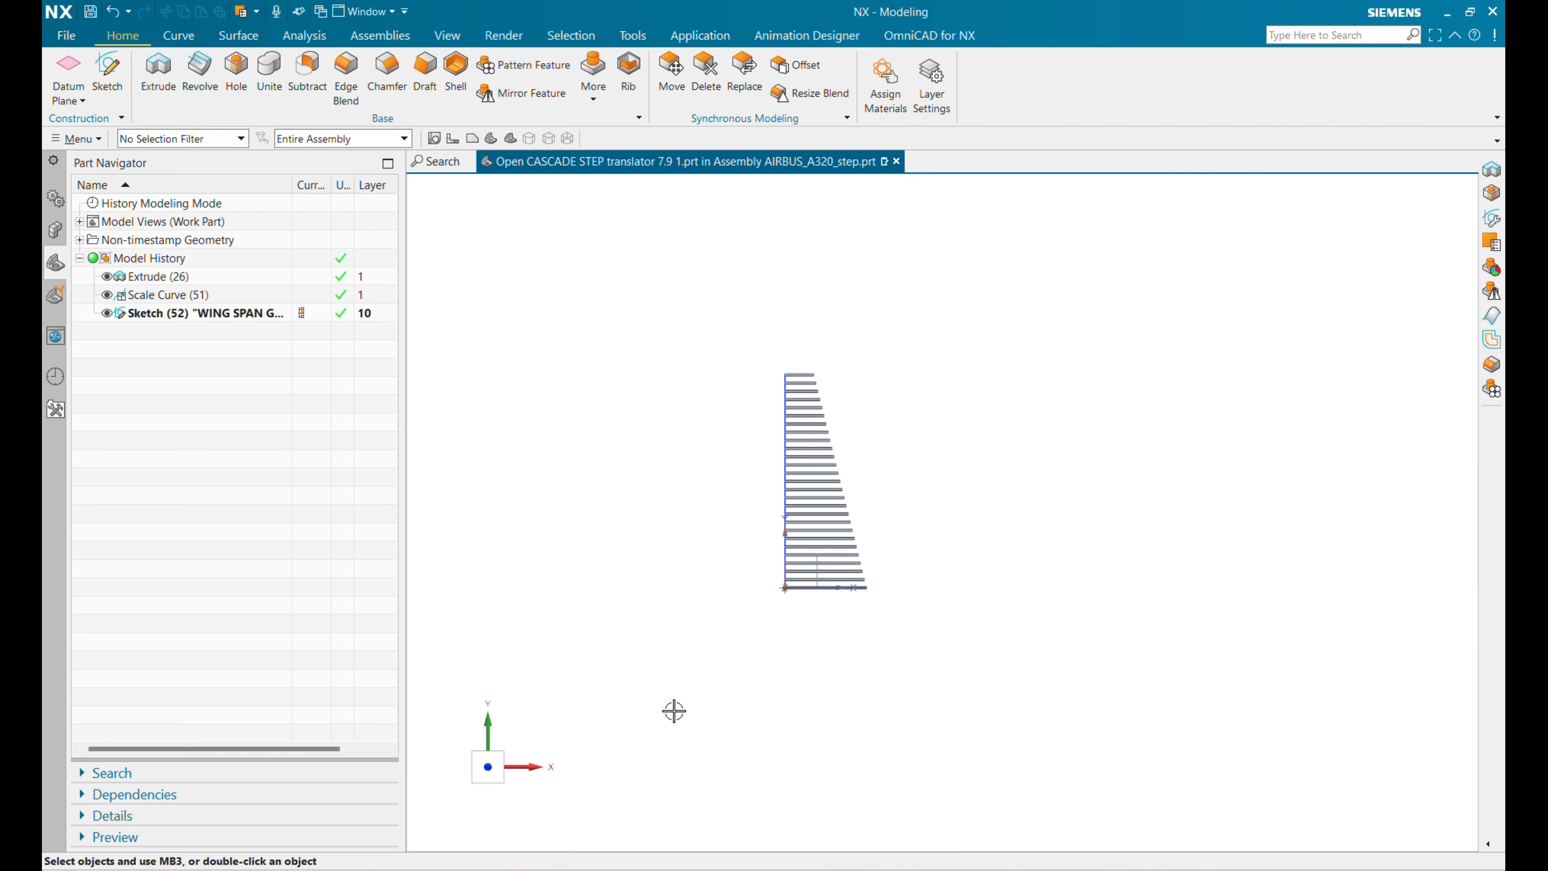
# Step: Start a Swept surface and select the scaled root airfoil spline as its section
pyautogui.moveTo(674, 710)
pyautogui.mouseDown(button='middle')
pyautogui.moveTo(650, 619)
pyautogui.moveTo(643, 671)
pyautogui.mouseUp(button='middle')
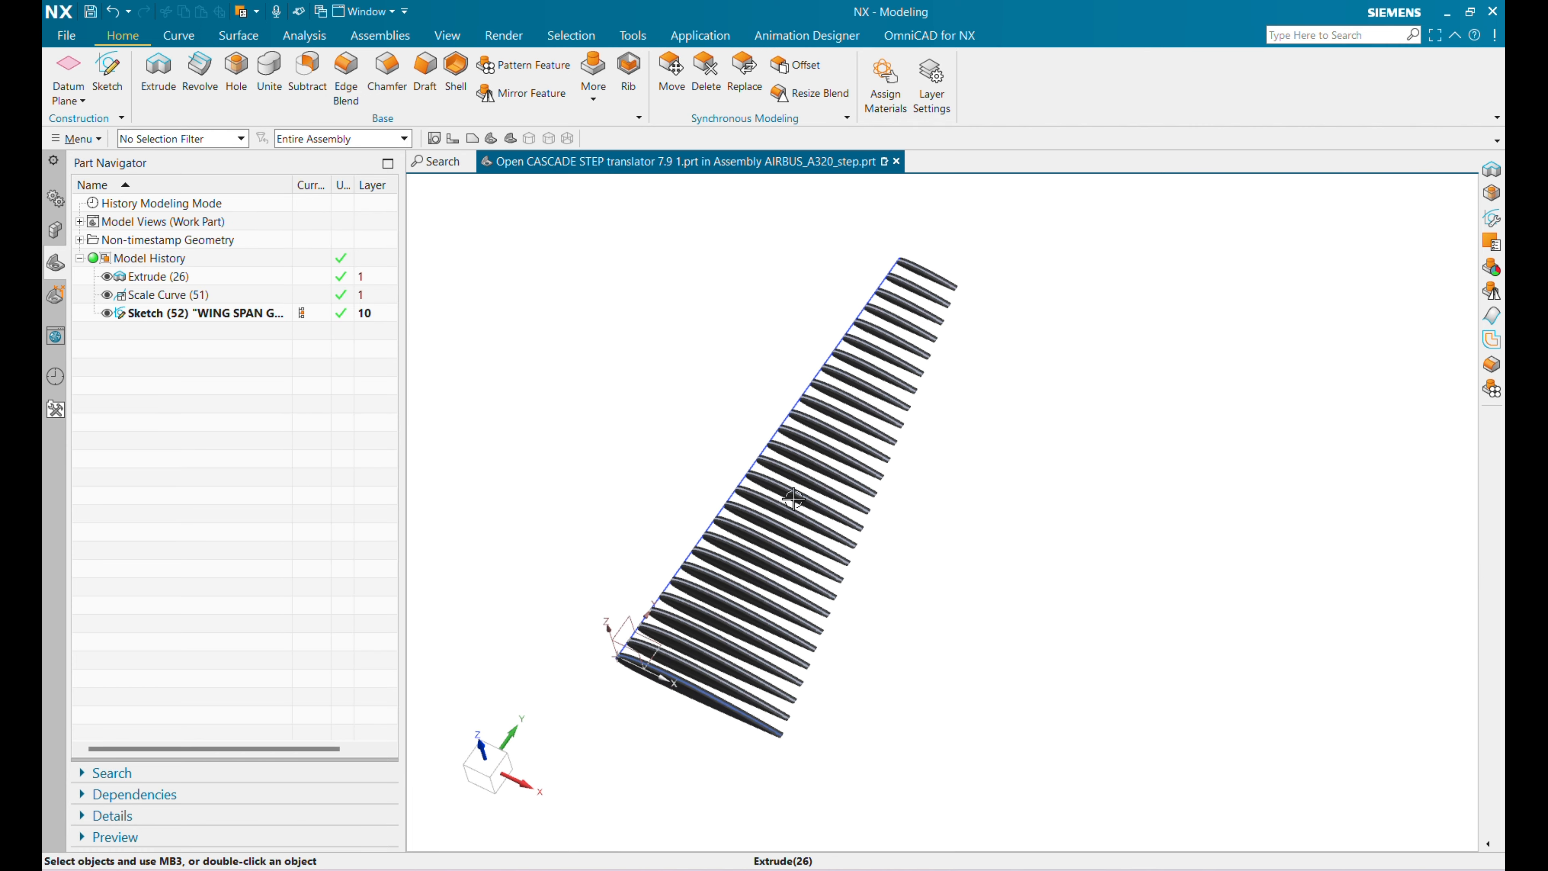
pyautogui.moveTo(594, 536); pyautogui.dragTo(594, 582, button='middle')
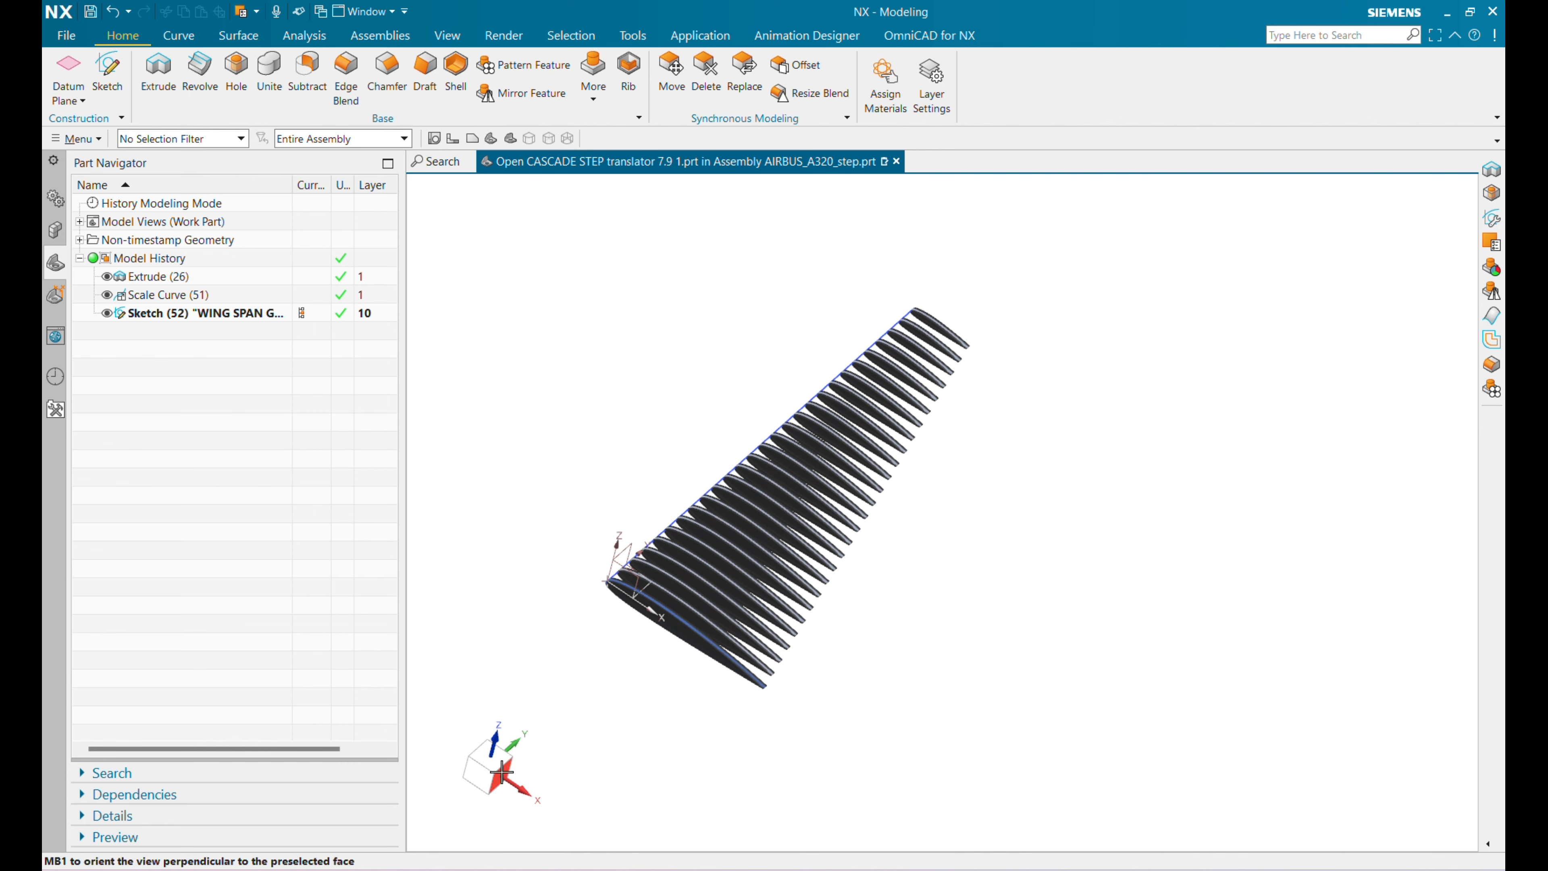
pyautogui.click(239, 37)
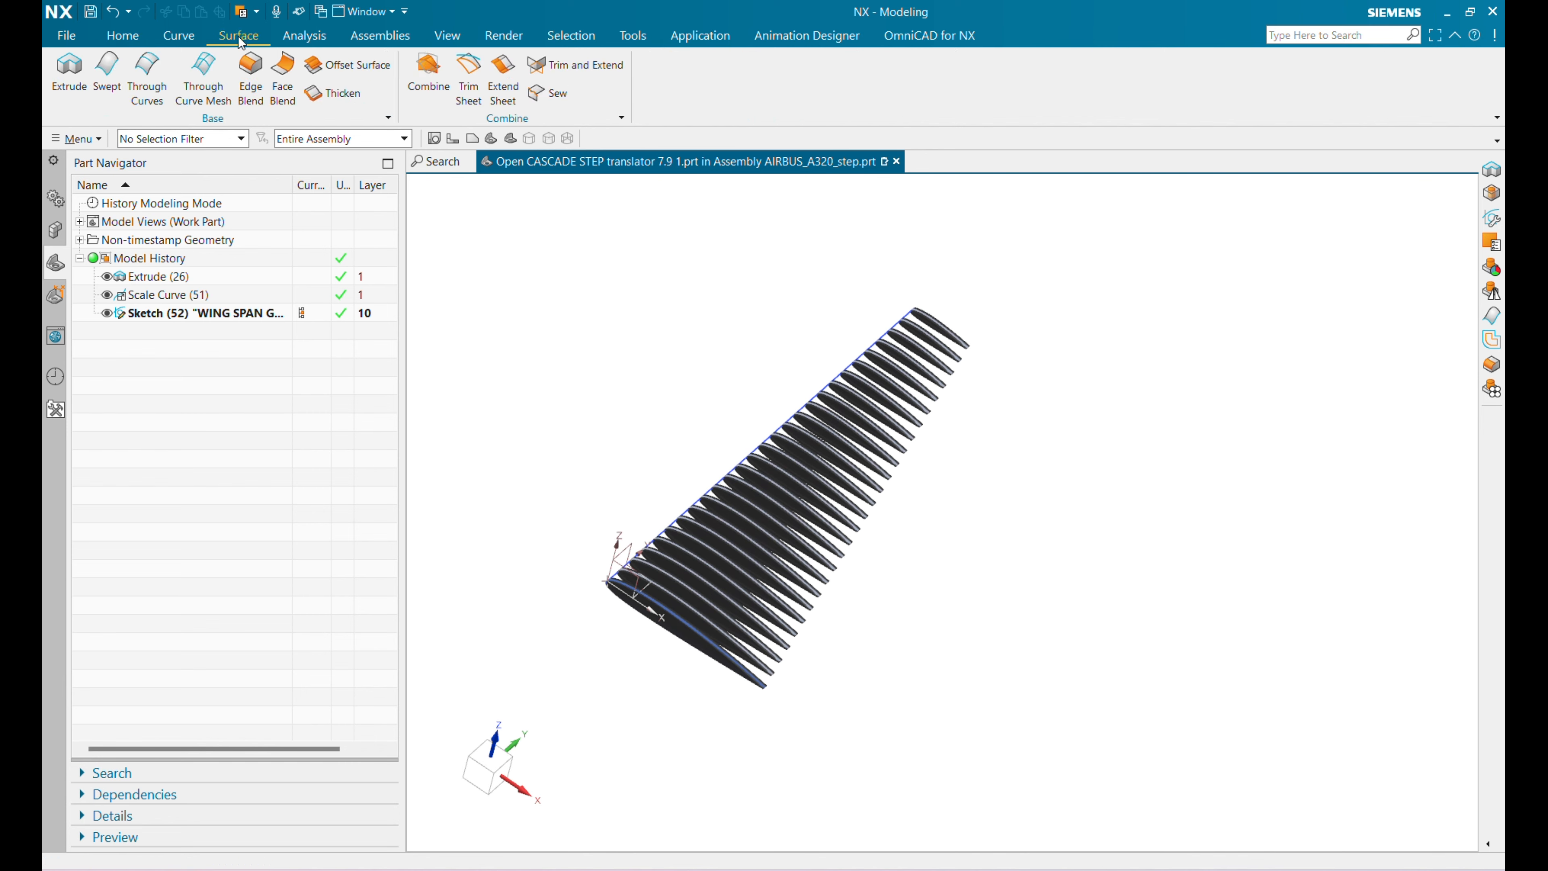
pyautogui.click(107, 72)
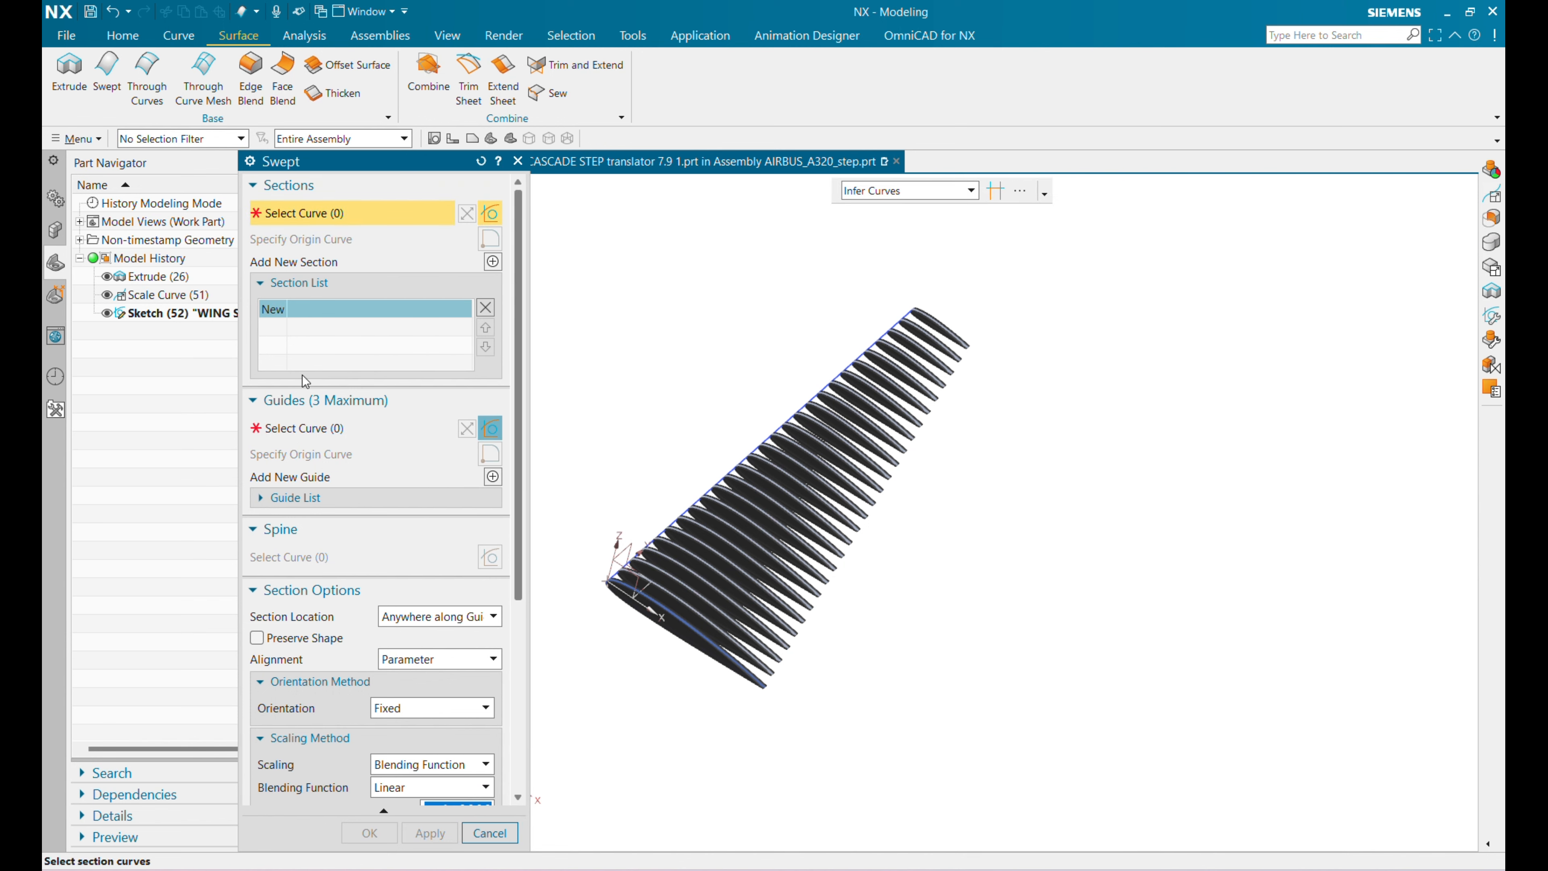
pyautogui.scroll(10, 597, 585)
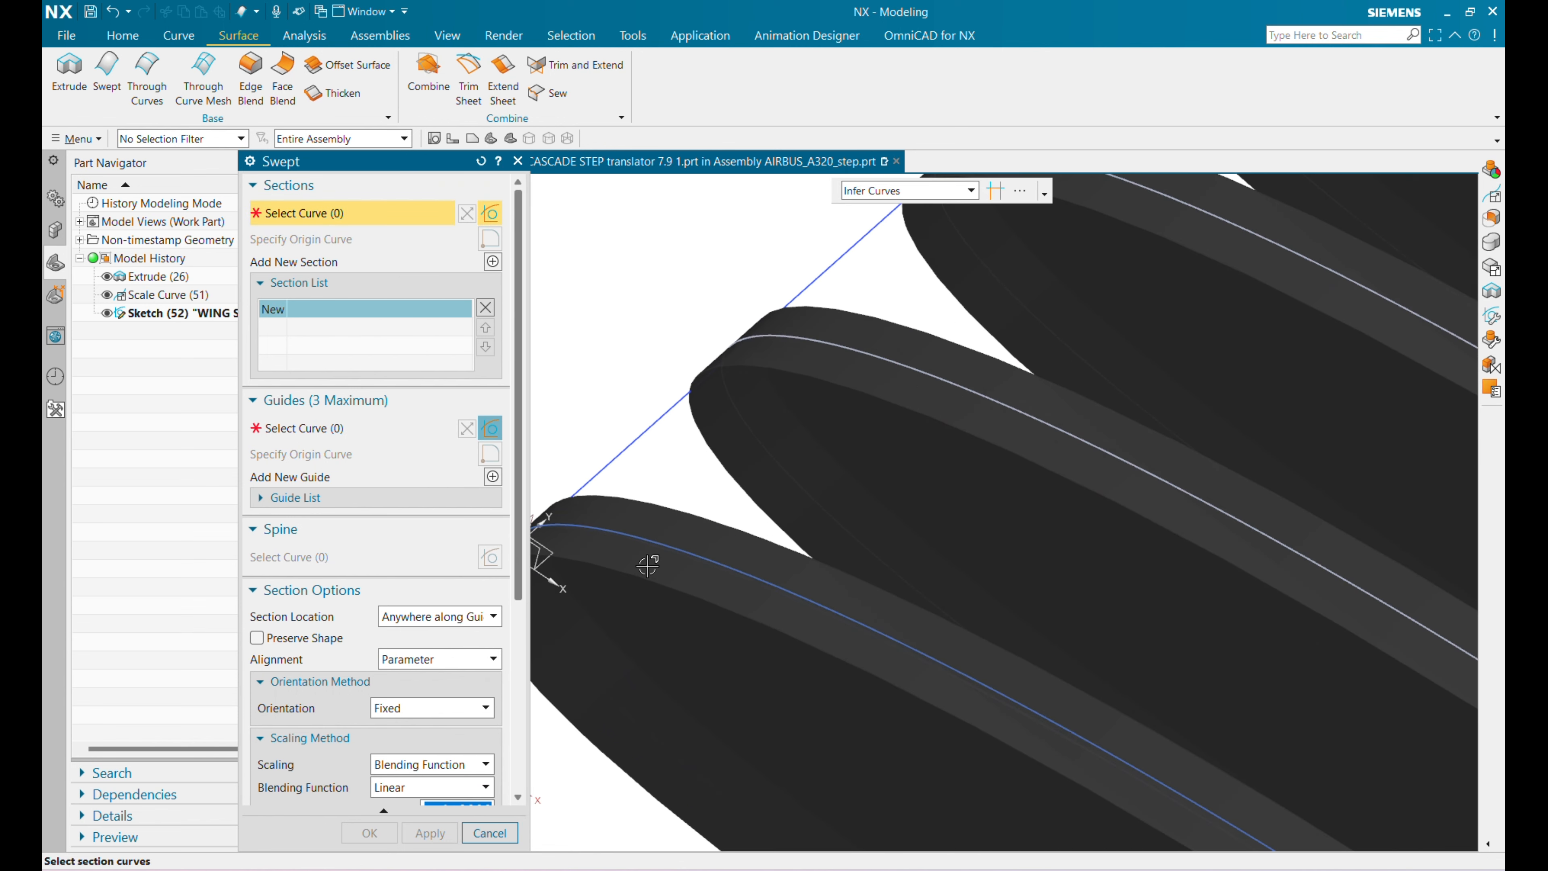
pyautogui.scroll(6, 634, 530)
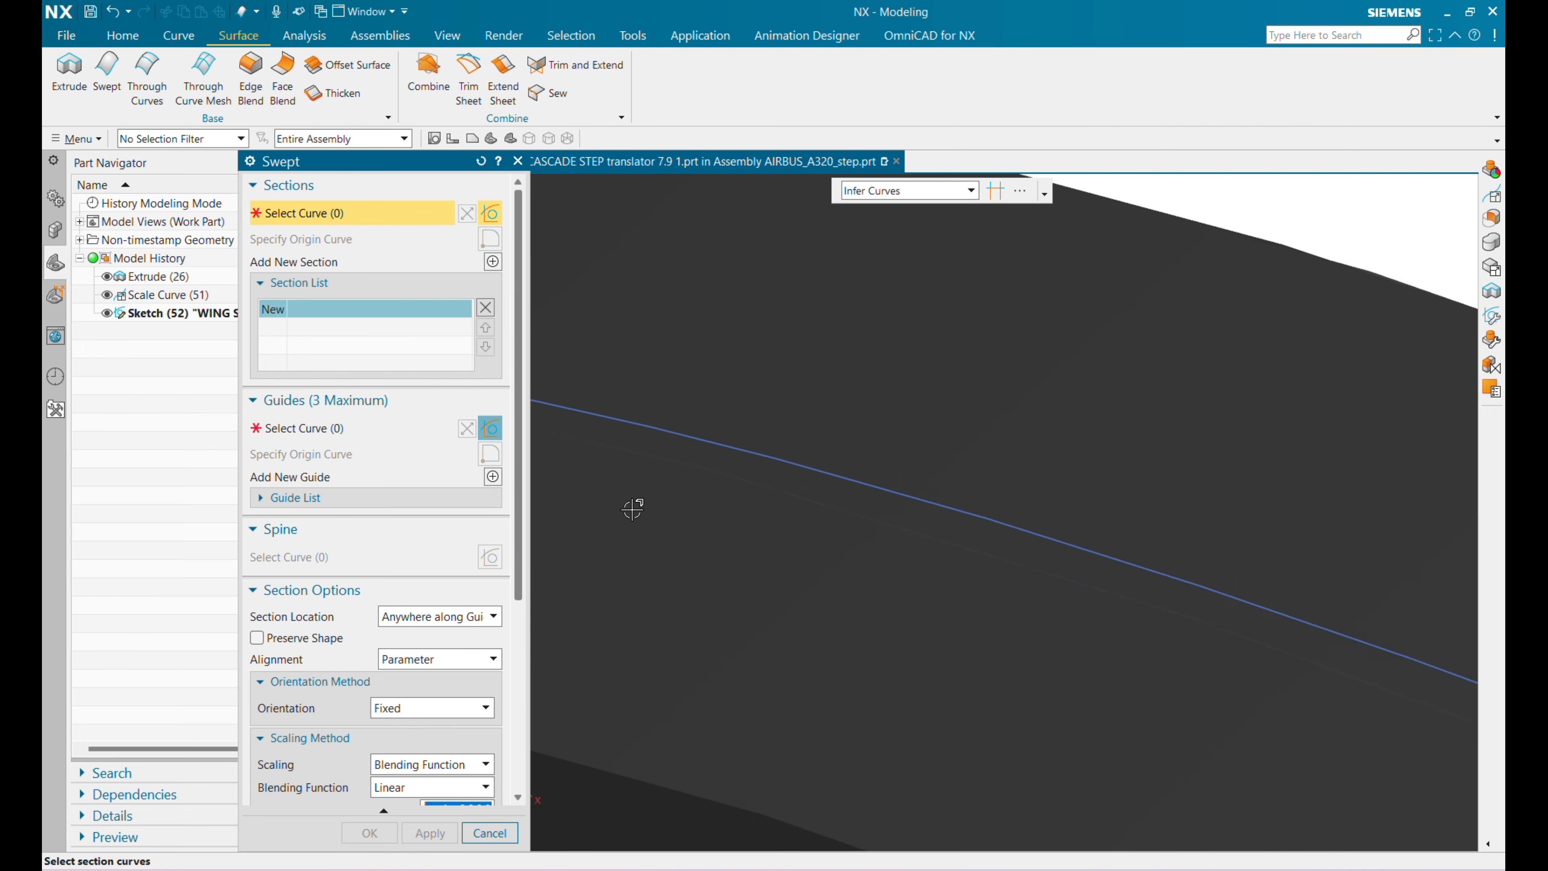
pyautogui.moveTo(634, 507)
pyautogui.mouseDown(button='middle')
pyautogui.moveTo(643, 459)
pyautogui.moveTo(643, 480)
pyautogui.mouseUp(button='middle')
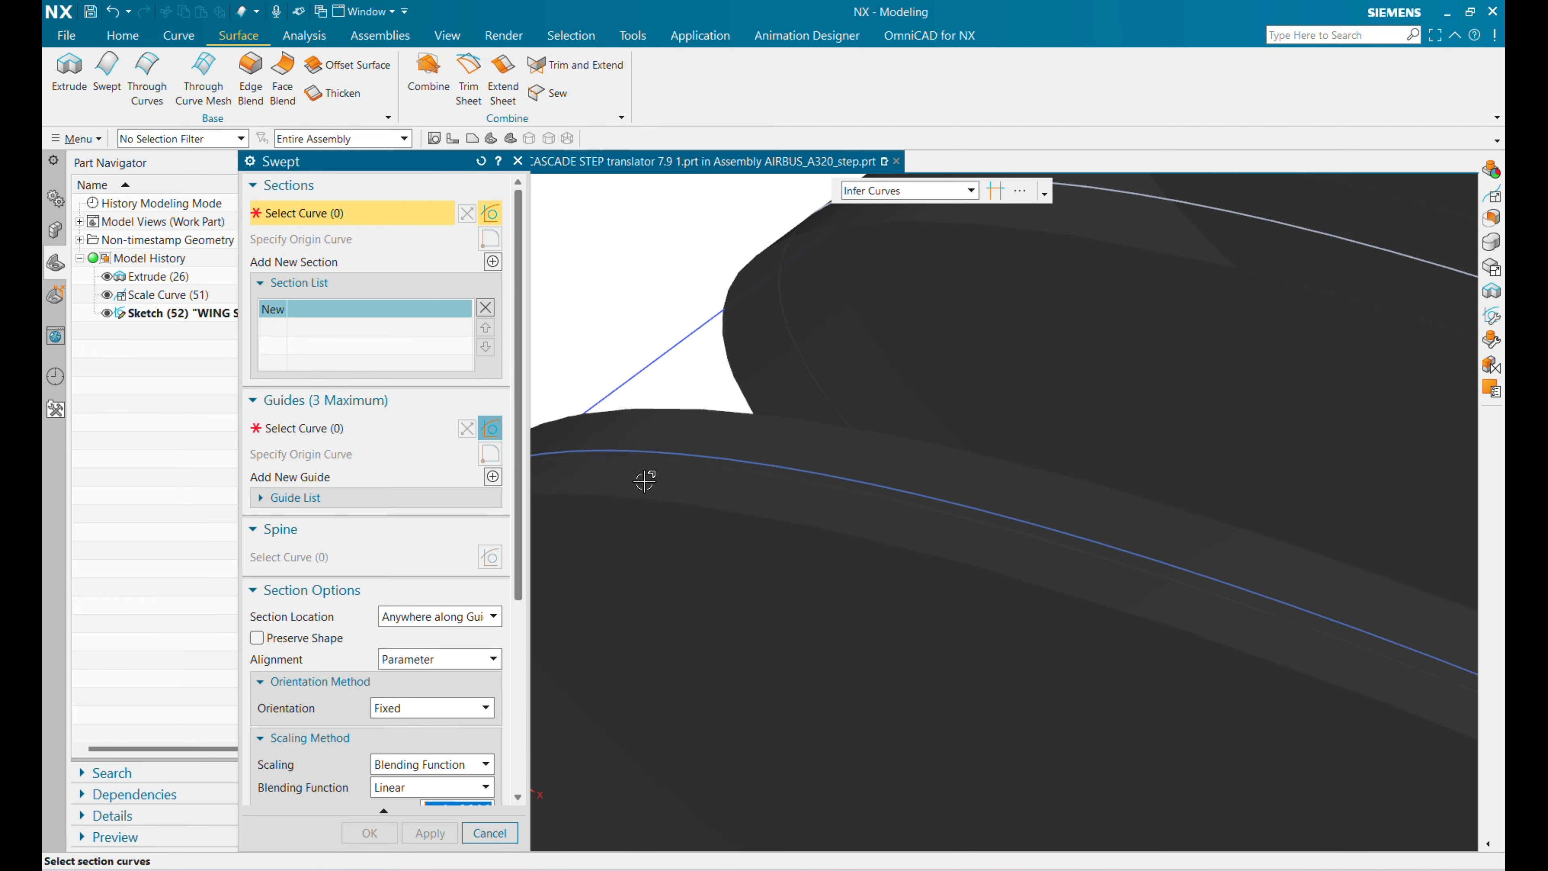
pyautogui.click(652, 463)
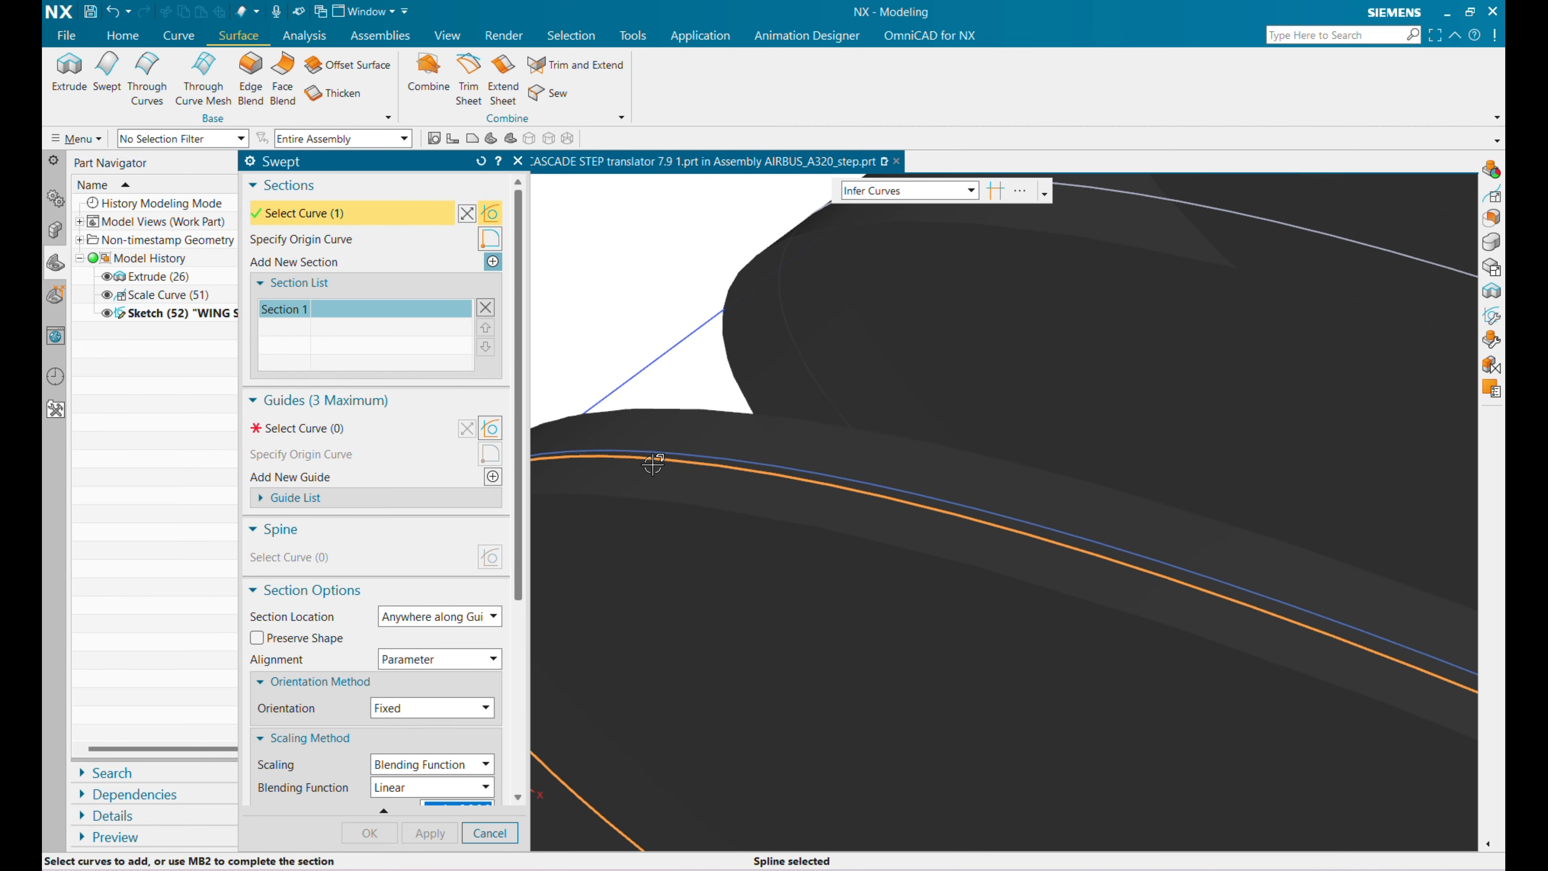
# Step: Hide the extruded ribs and select the spanwise sketch line as the sweep's guide
pyautogui.click(106, 277)
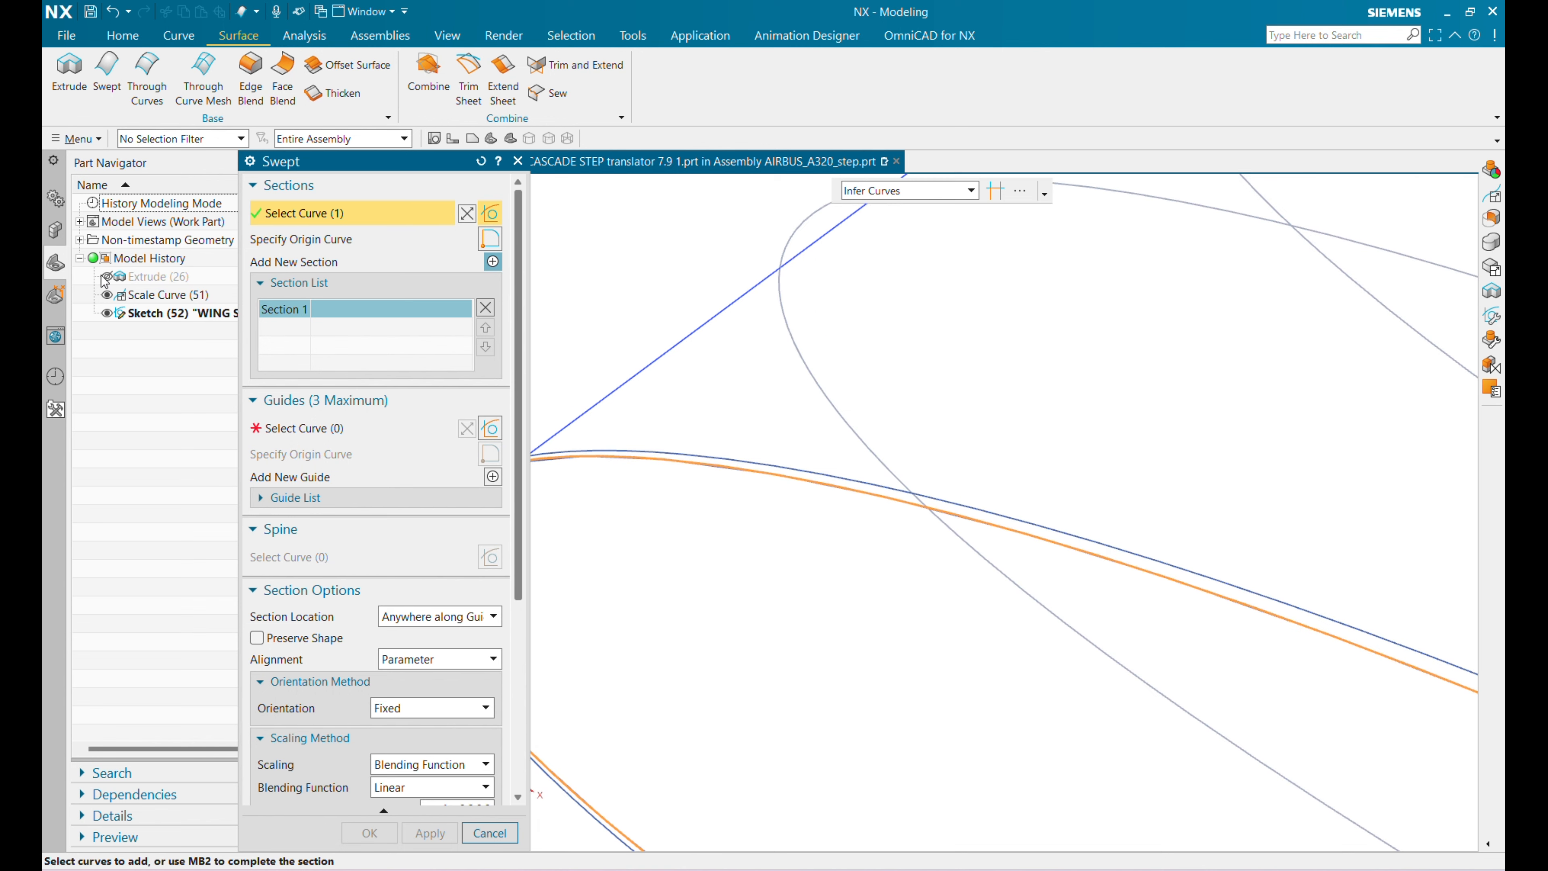
pyautogui.click(353, 430)
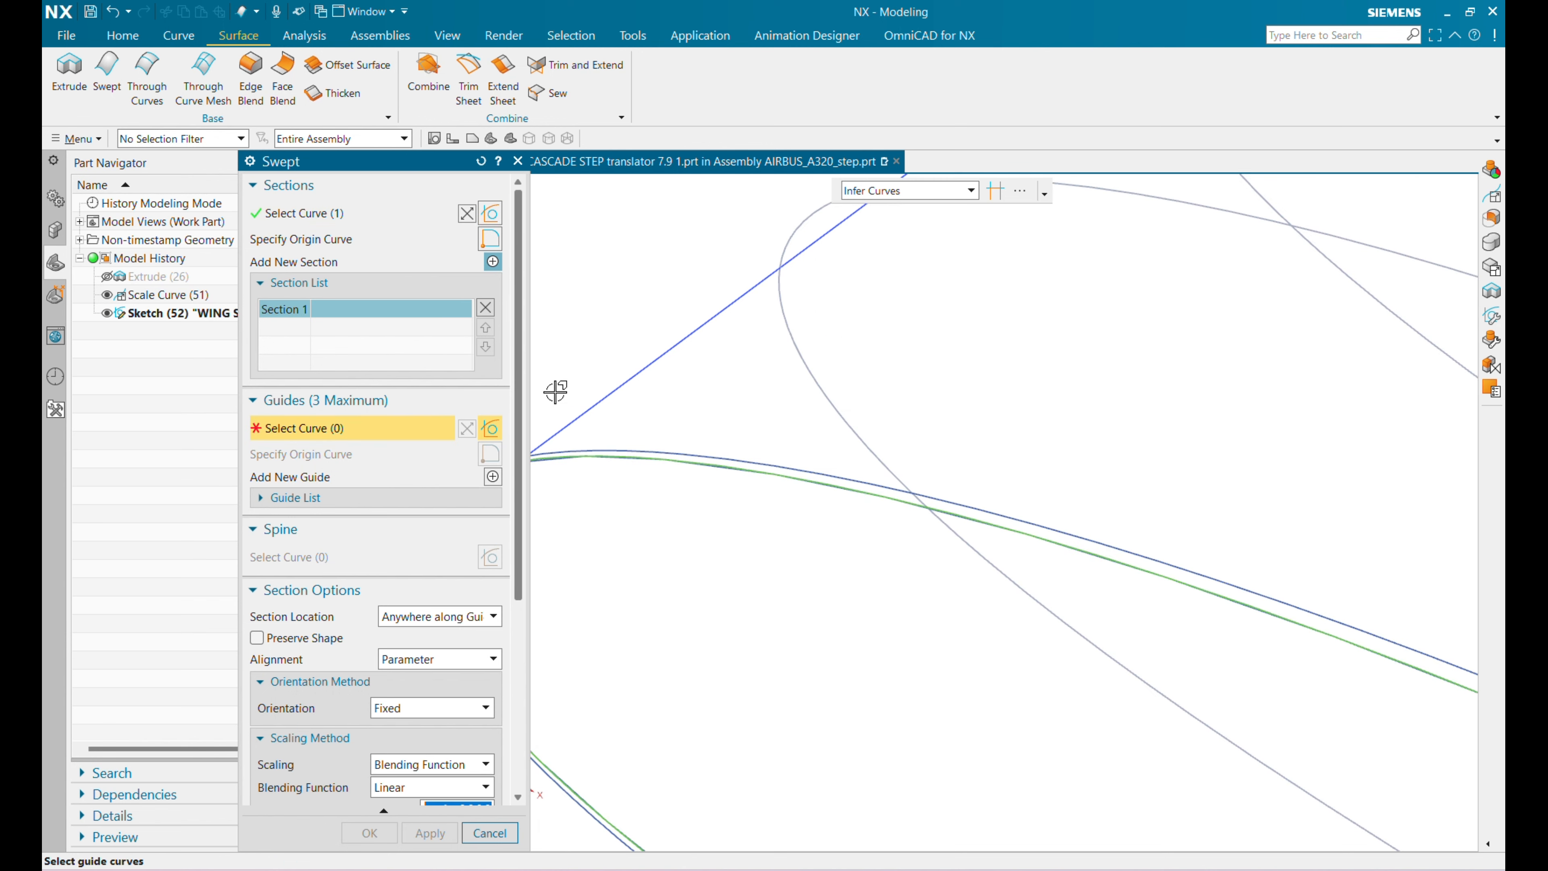
pyautogui.click(580, 416)
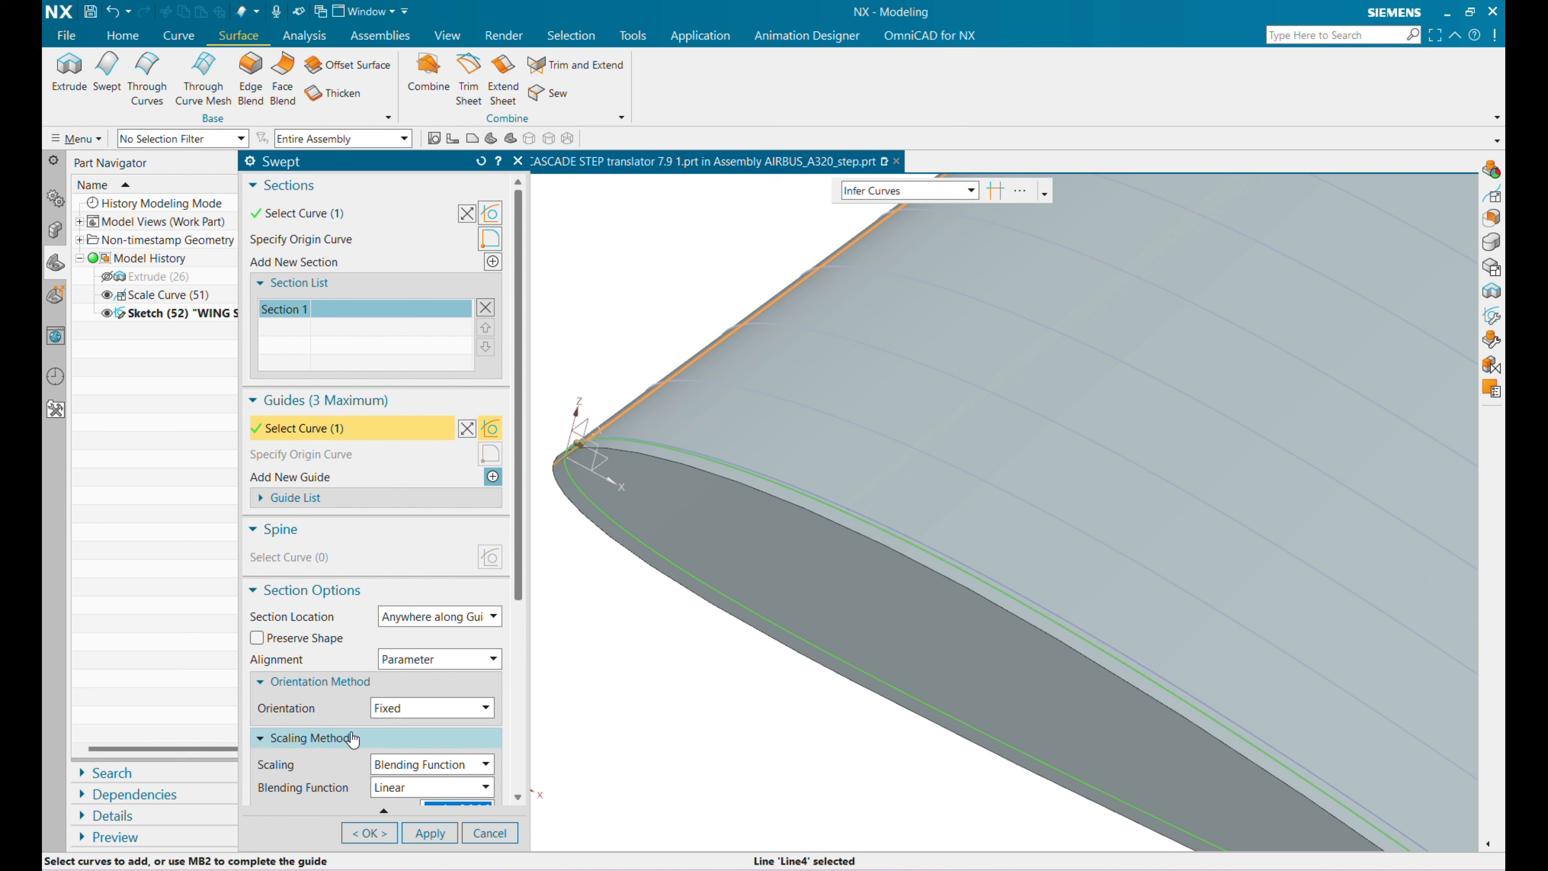
# Step: Try end scale factors of 2 and 0.5 for the sweep's linear blending function
pyautogui.scroll(-5, 354, 738)
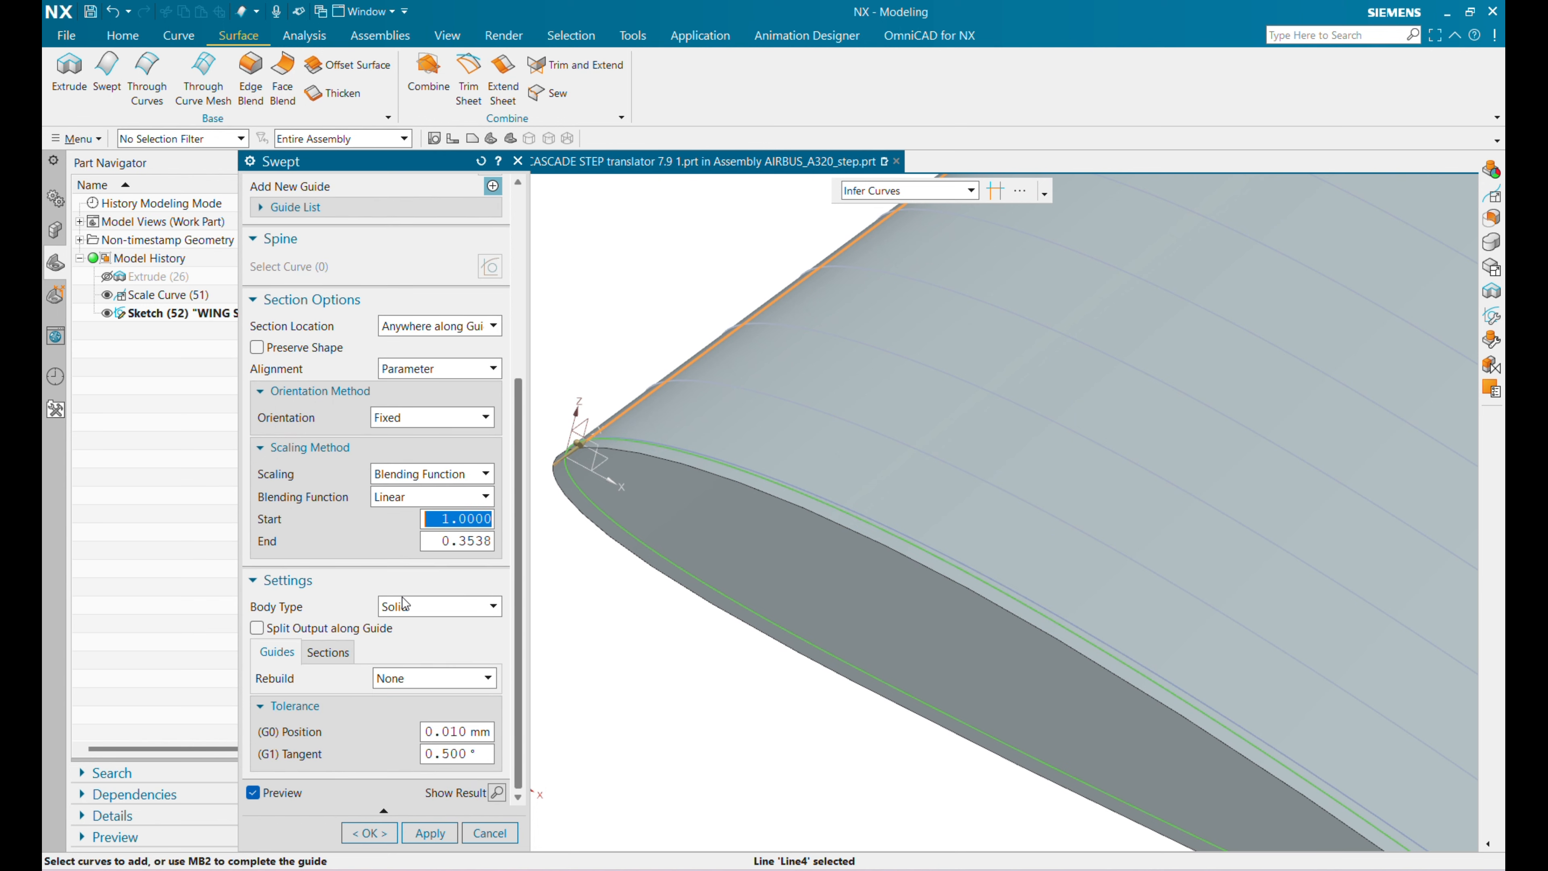
pyautogui.scroll(-5, 737, 518)
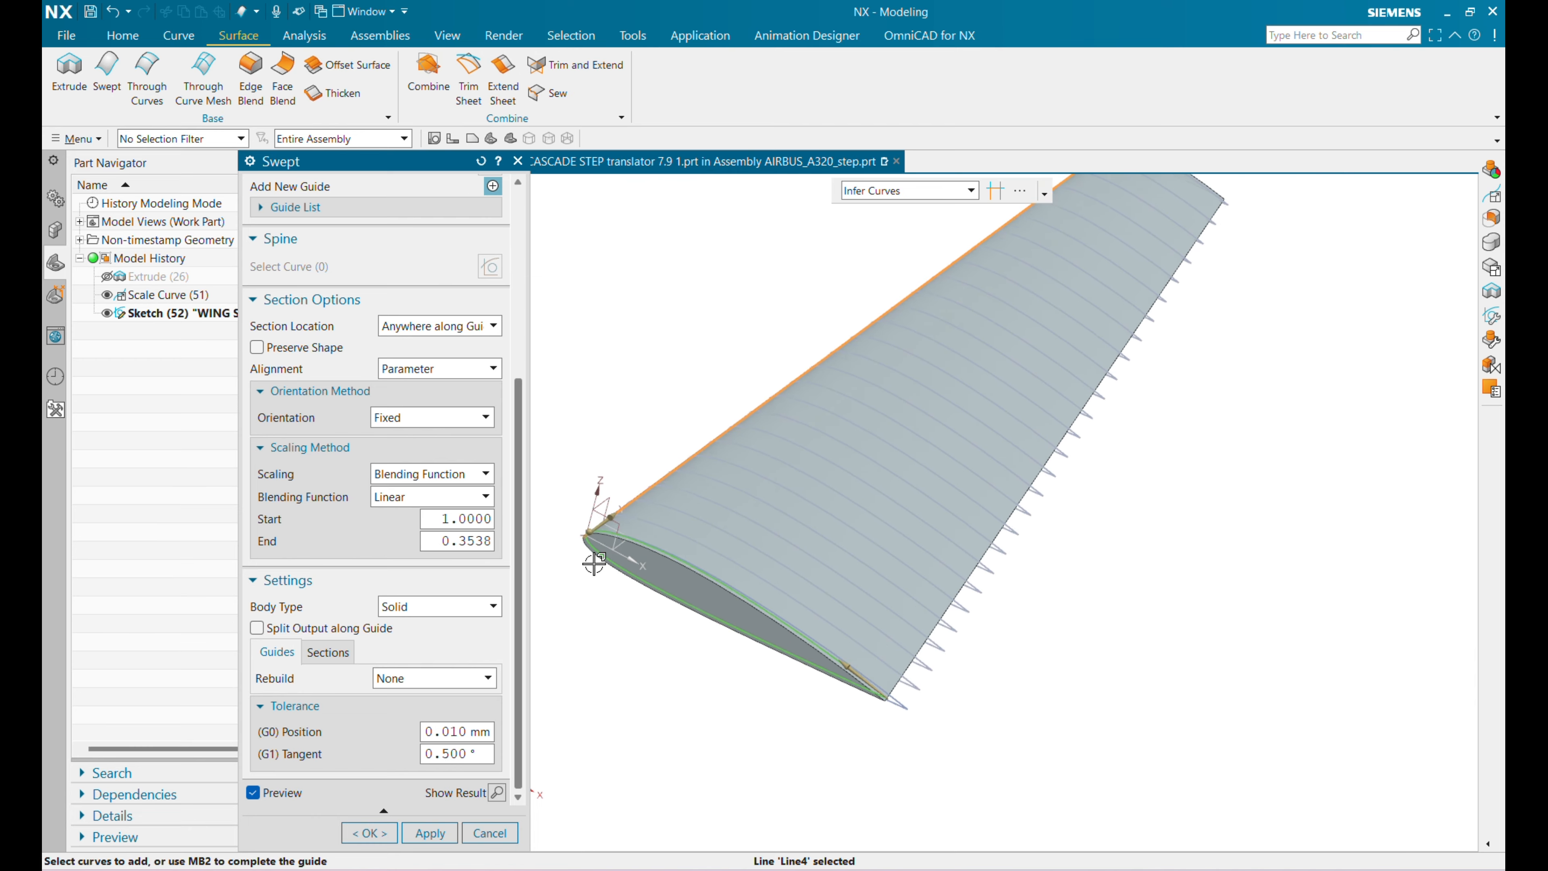
pyautogui.scroll(2, 744, 583)
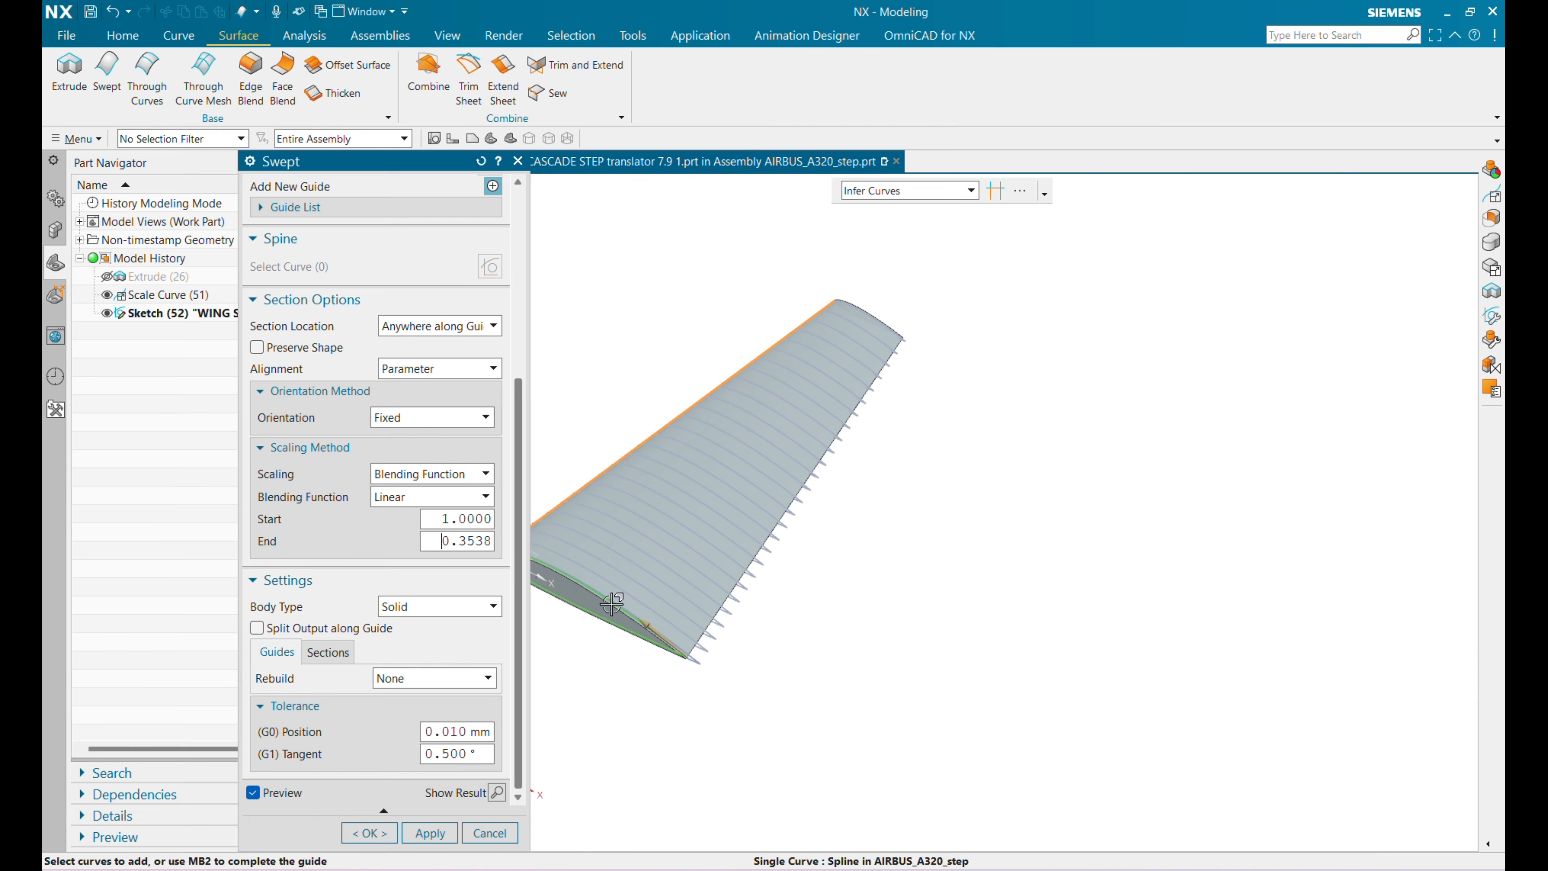
pyautogui.click(443, 543)
pyautogui.write('2')
pyautogui.press('Return')
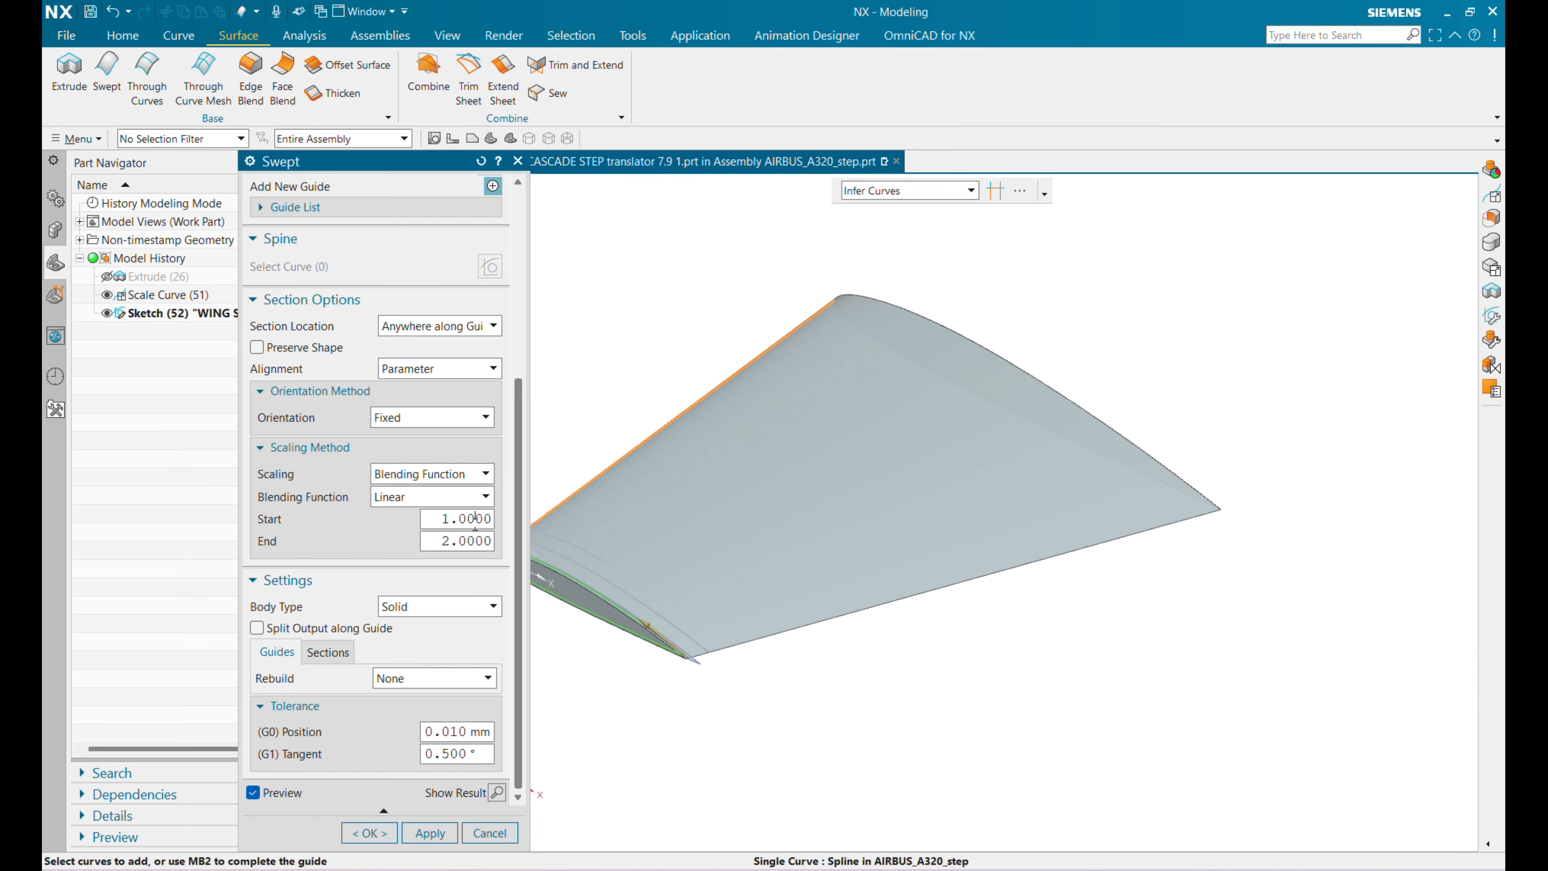
pyautogui.write('0.5')
pyautogui.click(461, 518)
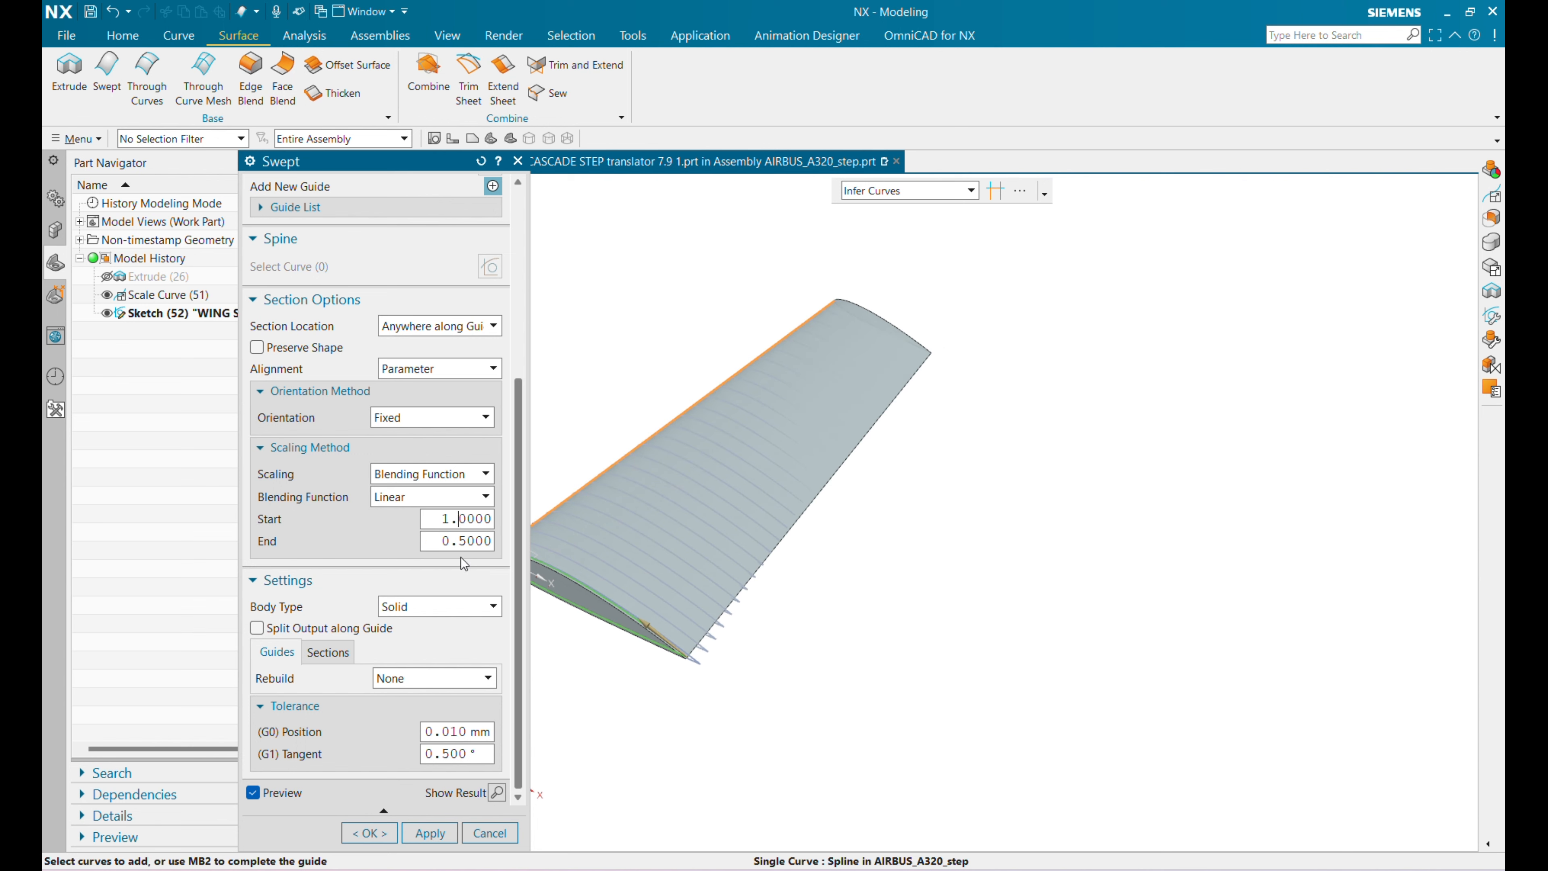
# Step: Set the sweep's end scale factor to 2.3/6.5, with a linear blending function
pyautogui.doubleClick(460, 541)
pyautogui.write('2.3/6.5')
pyautogui.click(463, 519)
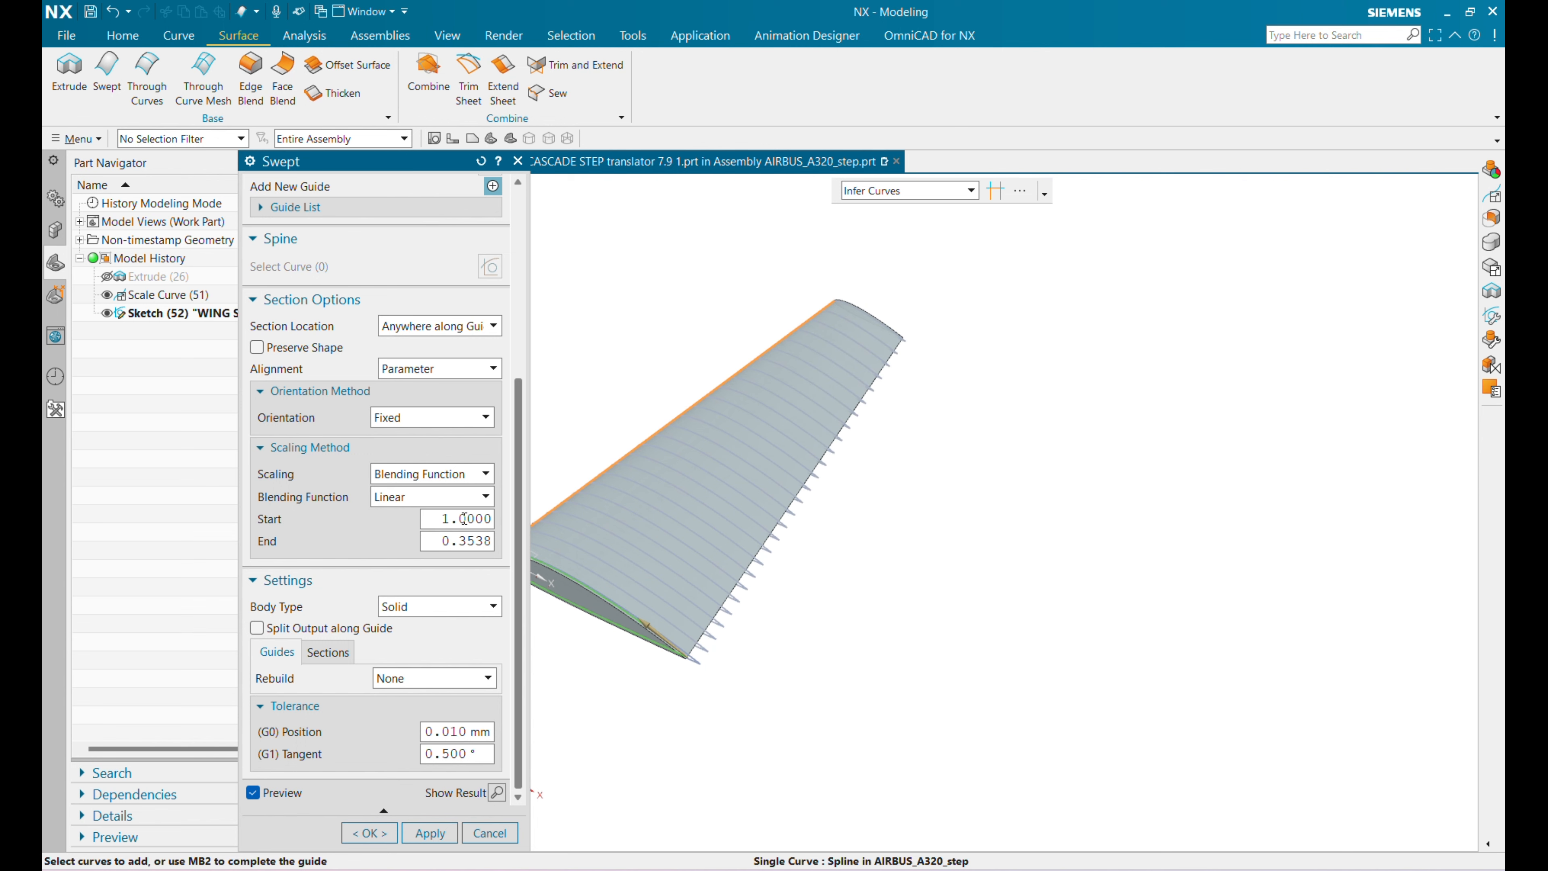
# Step: Create the tapered sweep and select the outer, unscaled root airfoil spline as the section of a second sweep
pyautogui.click(430, 832)
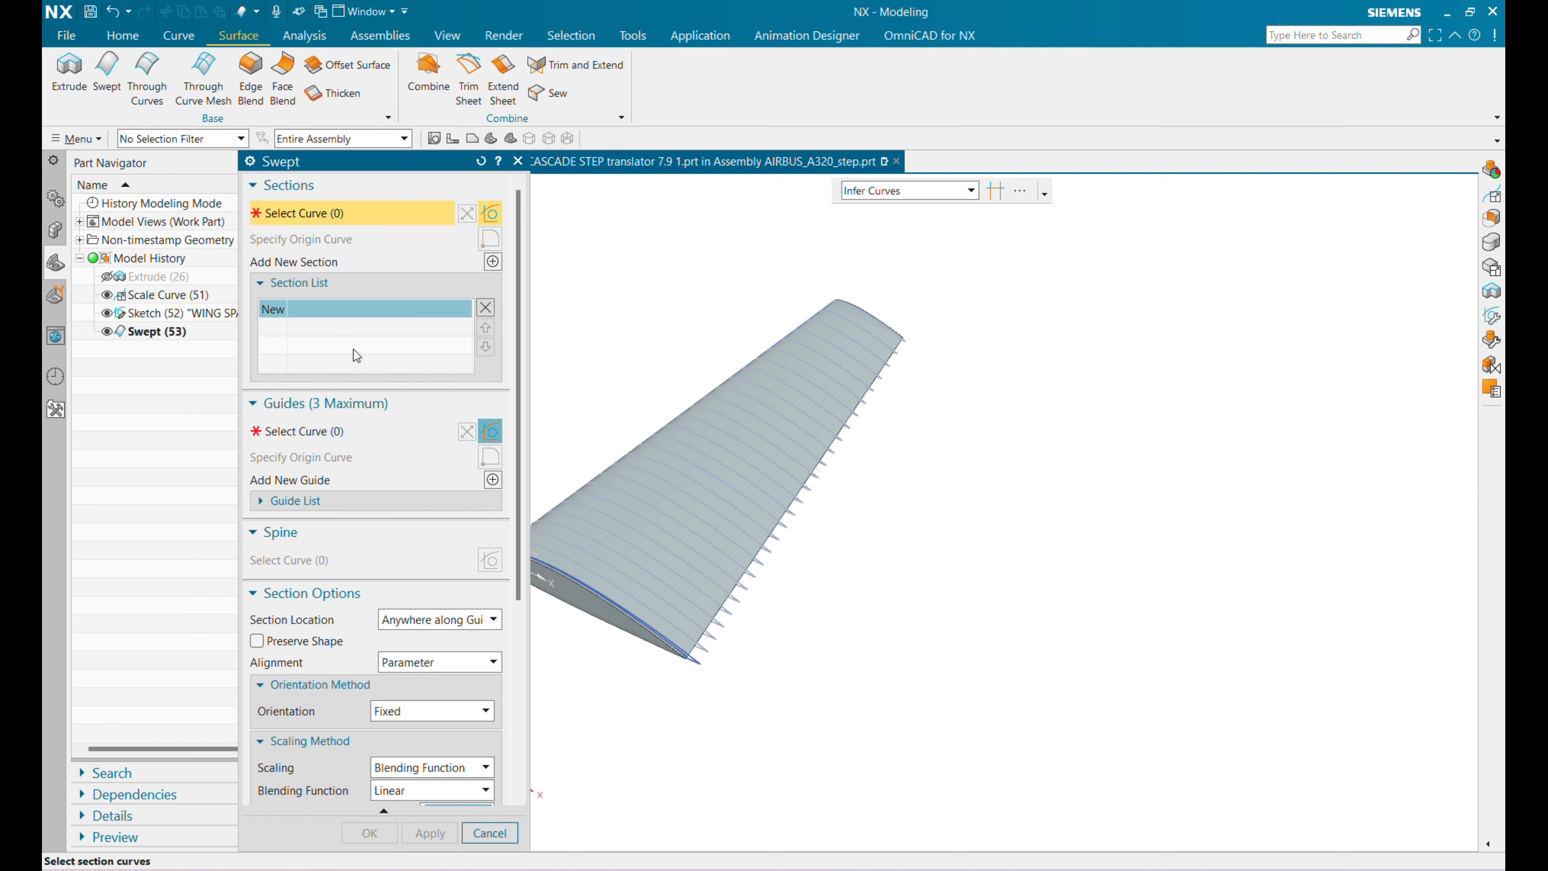
pyautogui.scroll(6, 627, 597)
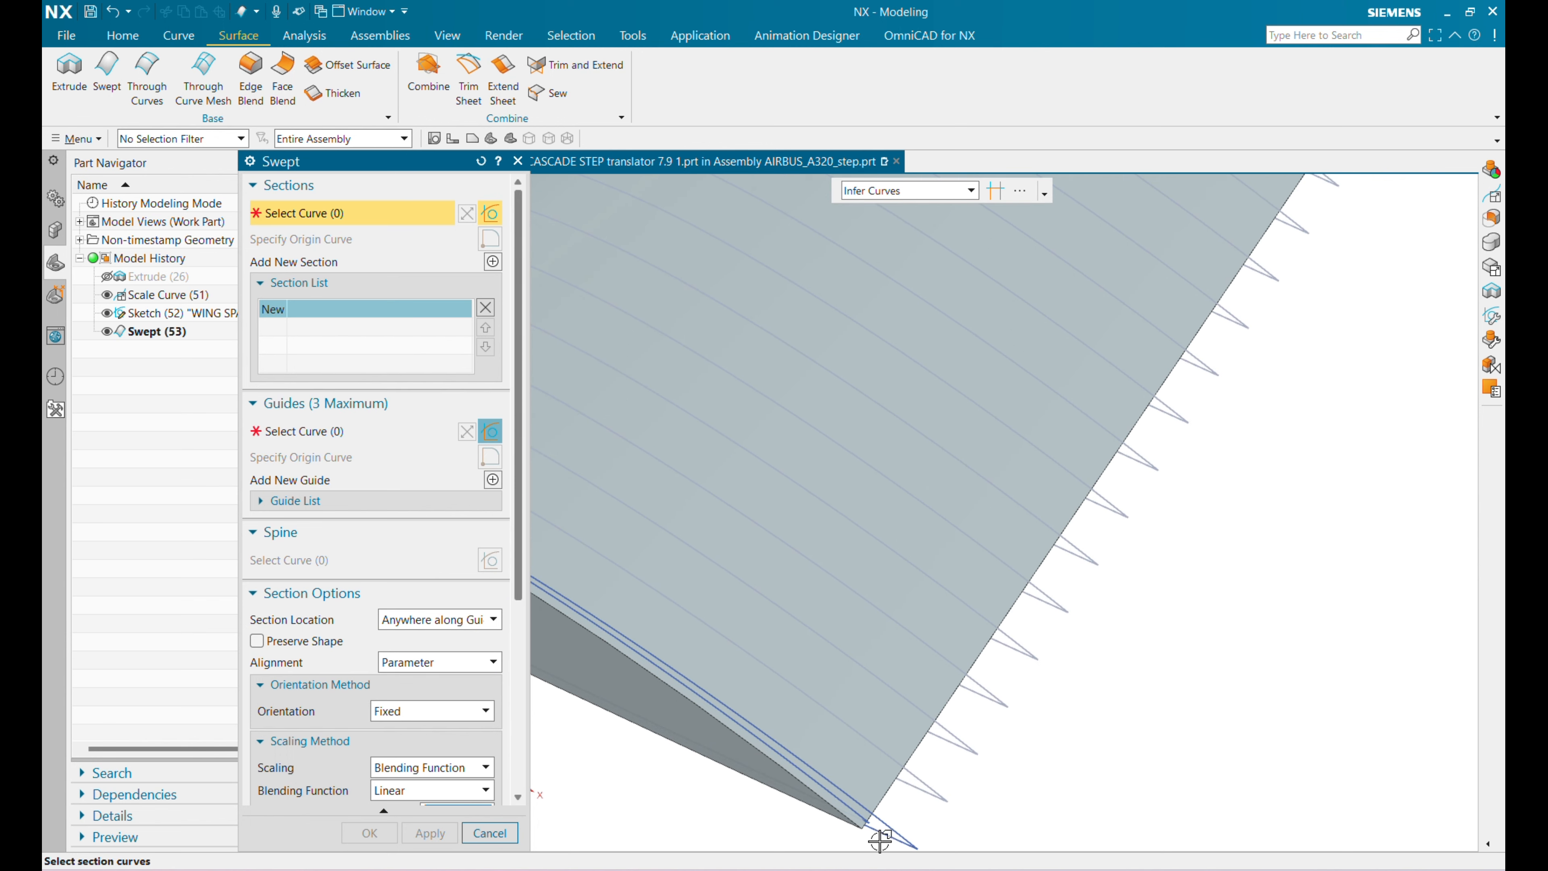
pyautogui.click(881, 828)
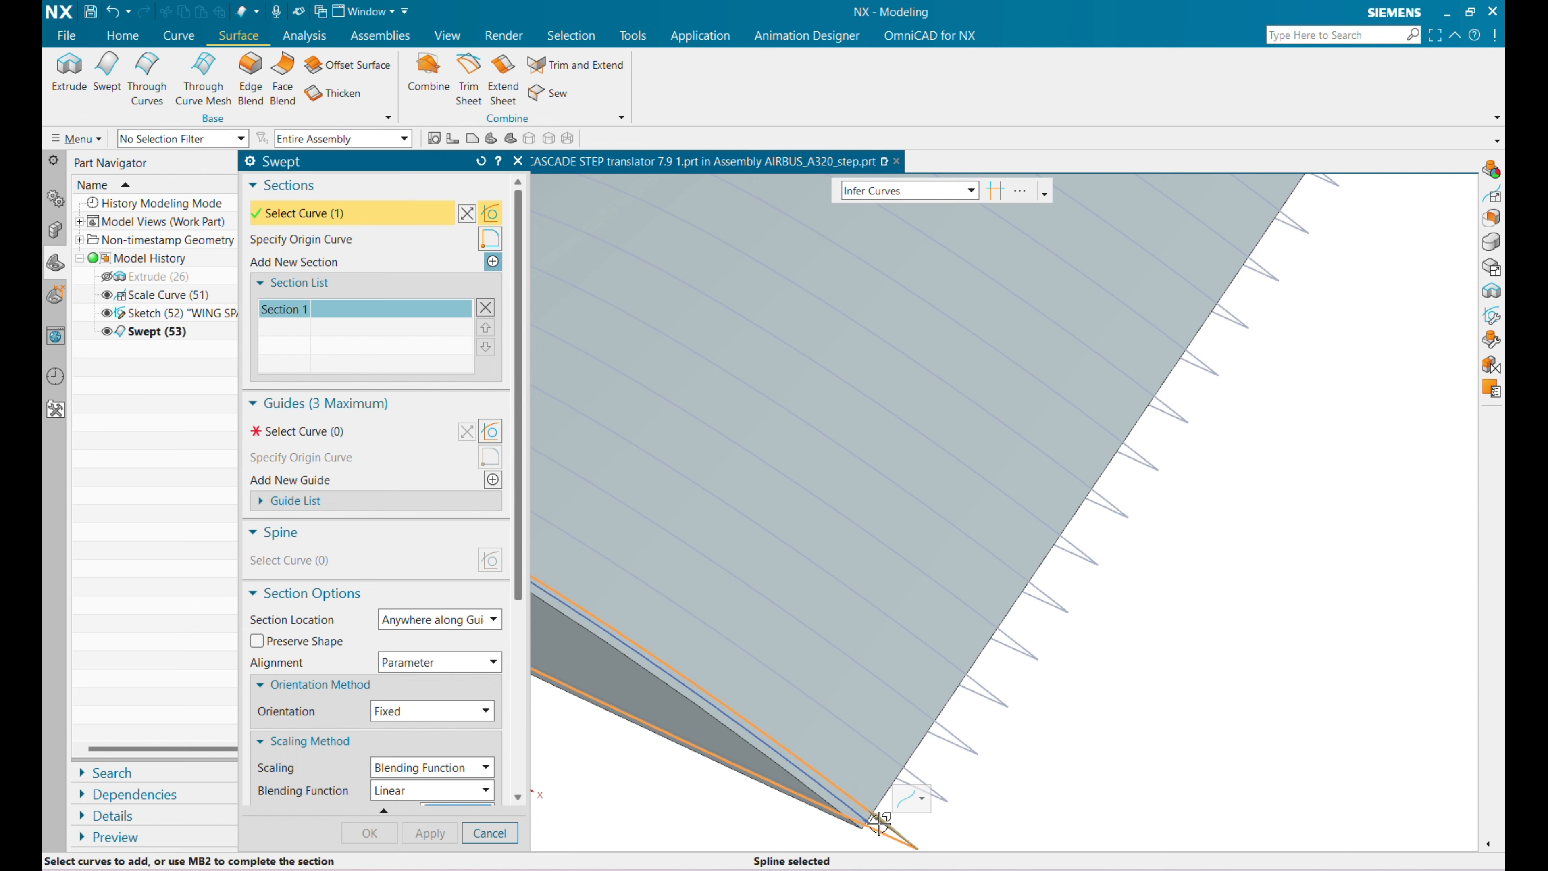
# Step: Hide the first swept body and select the spanwise sketch line as the second sweep's guide
pyautogui.click(413, 440)
pyautogui.scroll(-5, 1023, 622)
pyautogui.scroll(8, 863, 605)
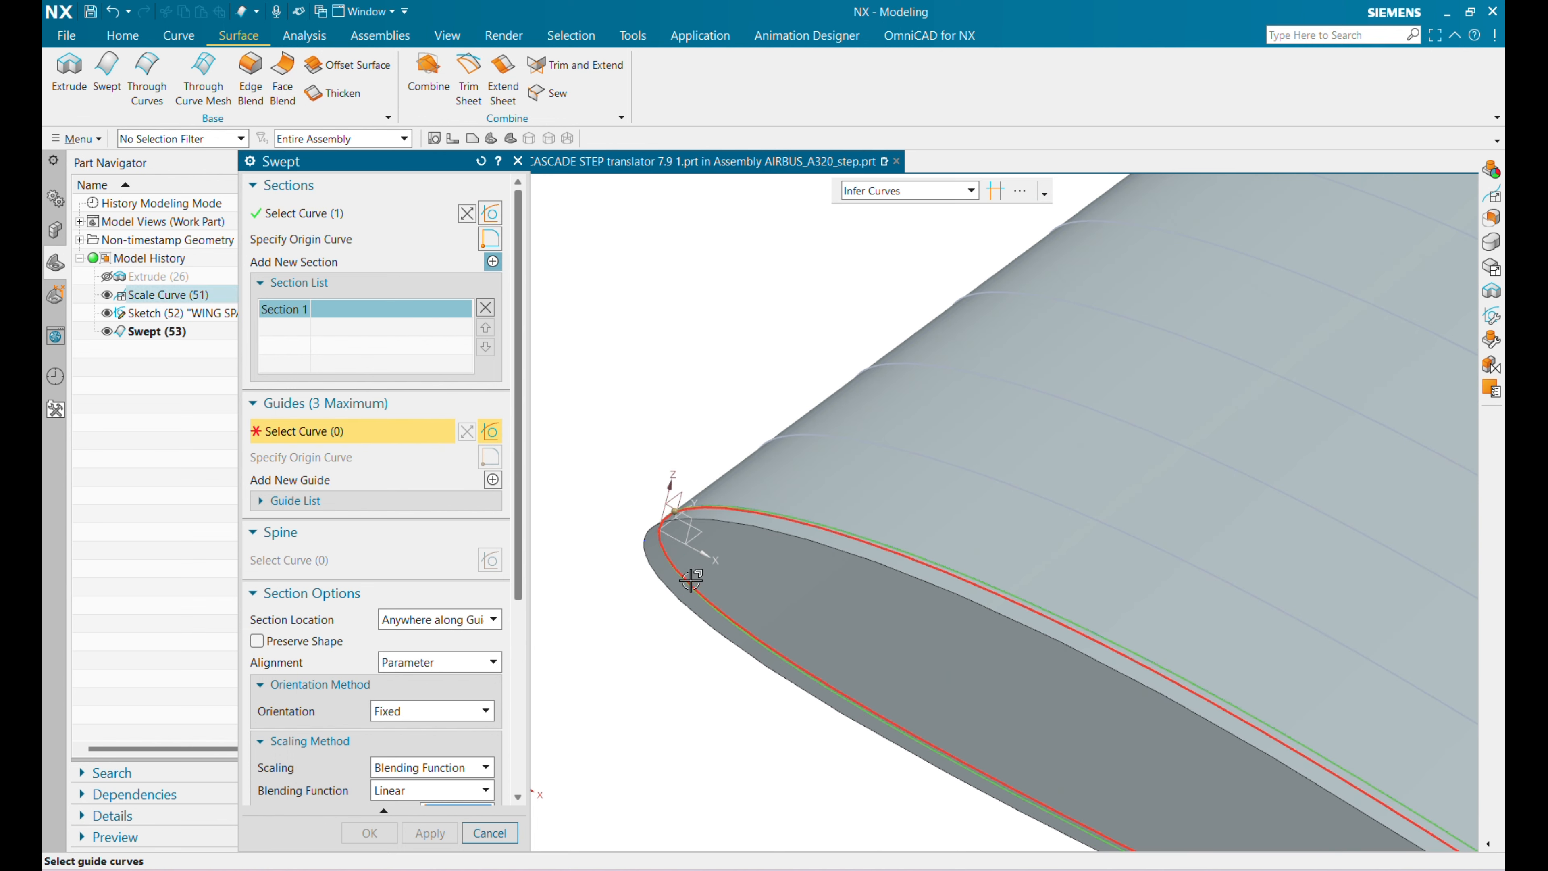
pyautogui.click(106, 331)
pyautogui.click(723, 478)
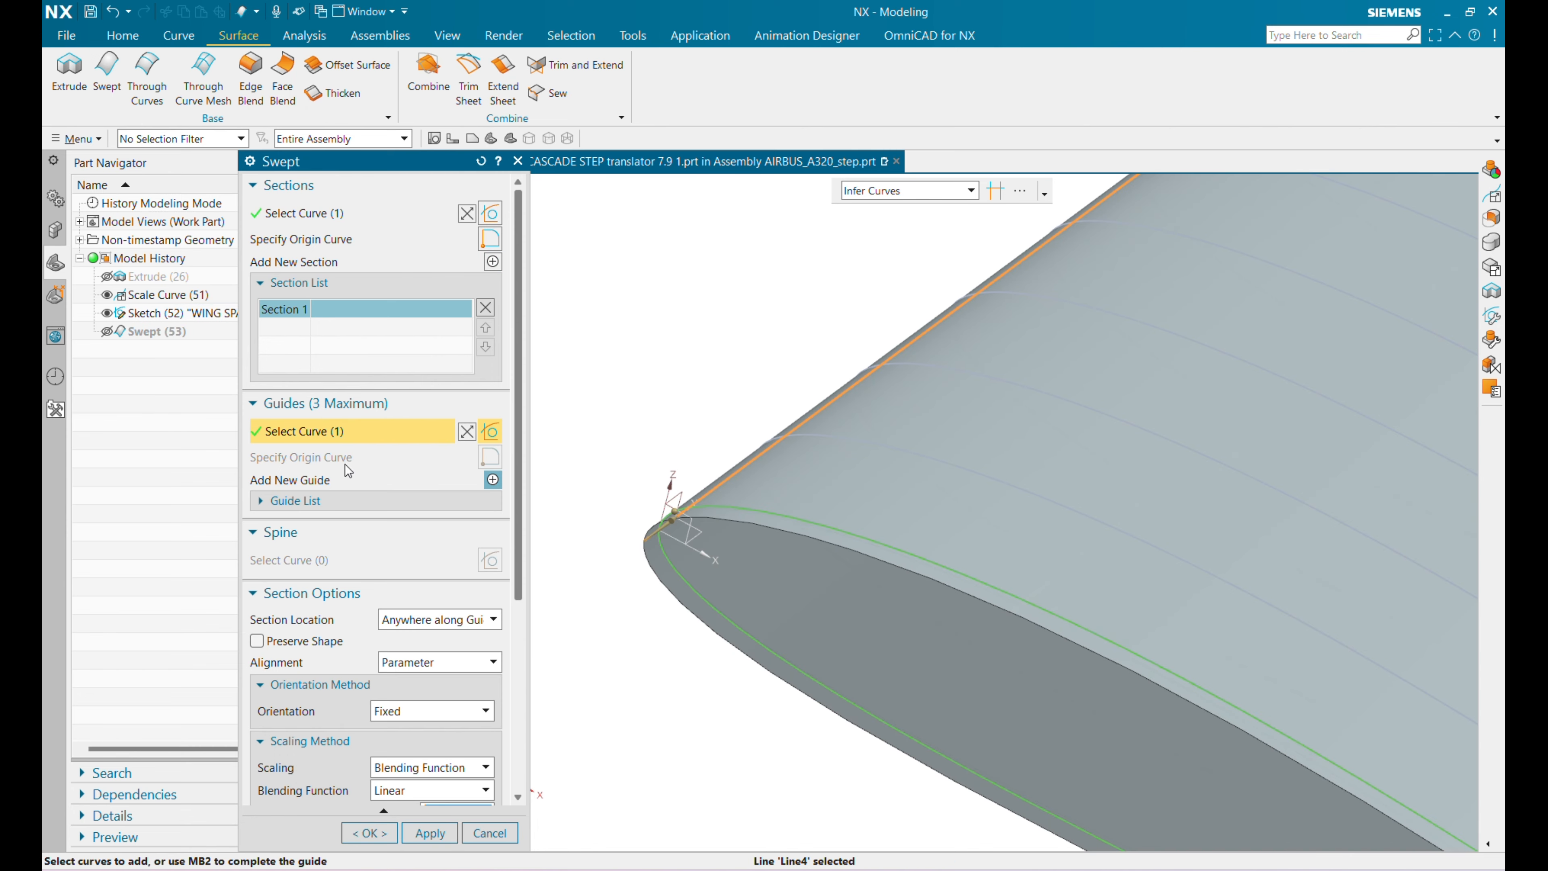
# Step: Create the second sweep as a solid with a linear blending scale from 1 at the start to 0.3538 at the end
pyautogui.scroll(-5, 347, 744)
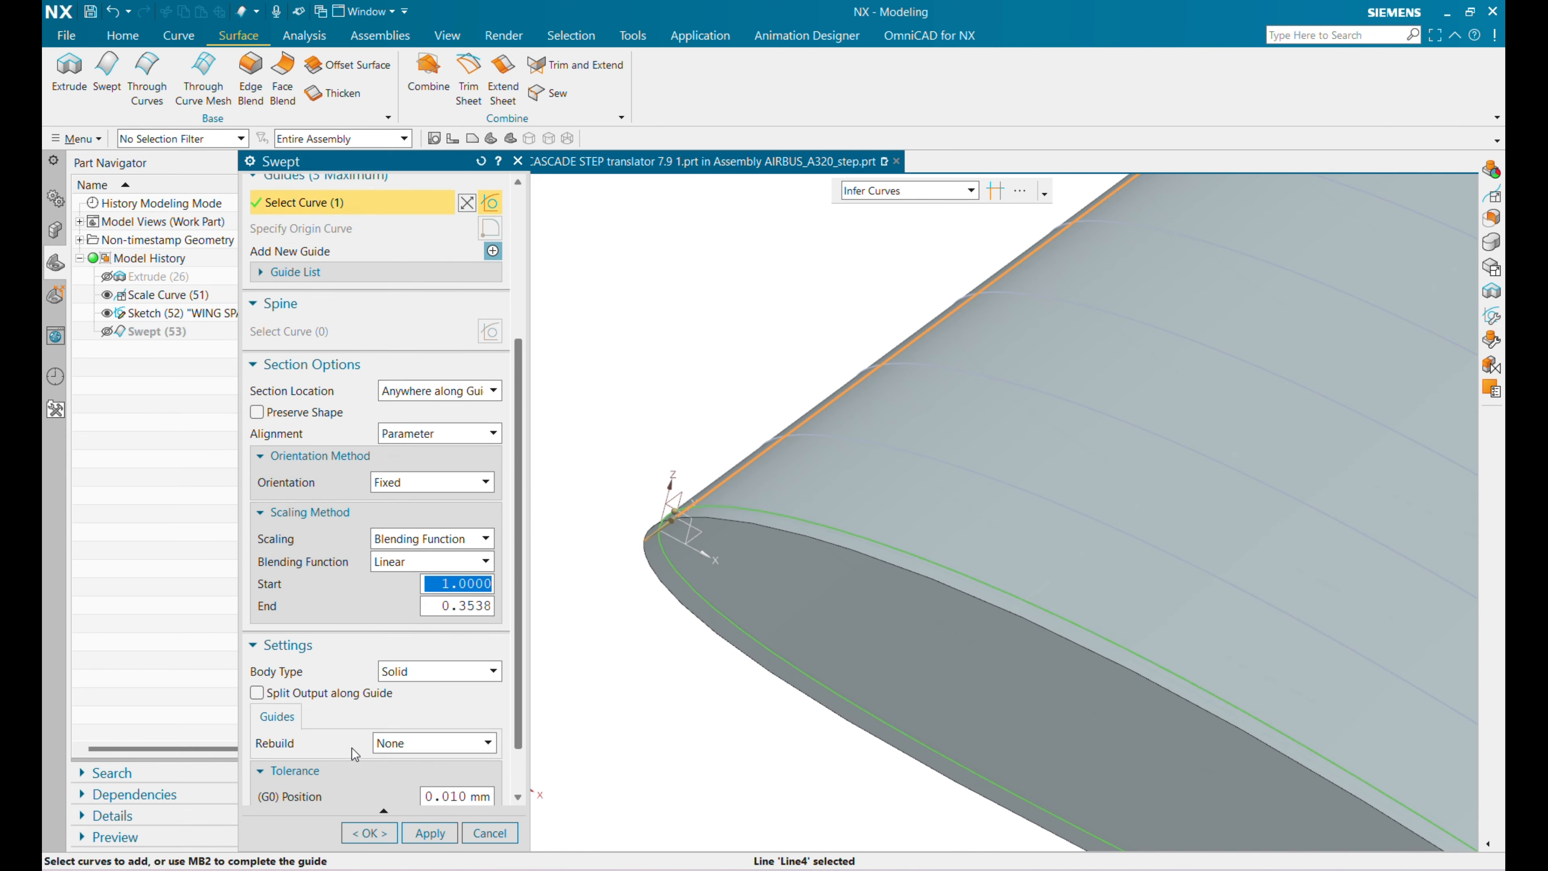
pyautogui.scroll(-1, 349, 739)
pyautogui.click(430, 544)
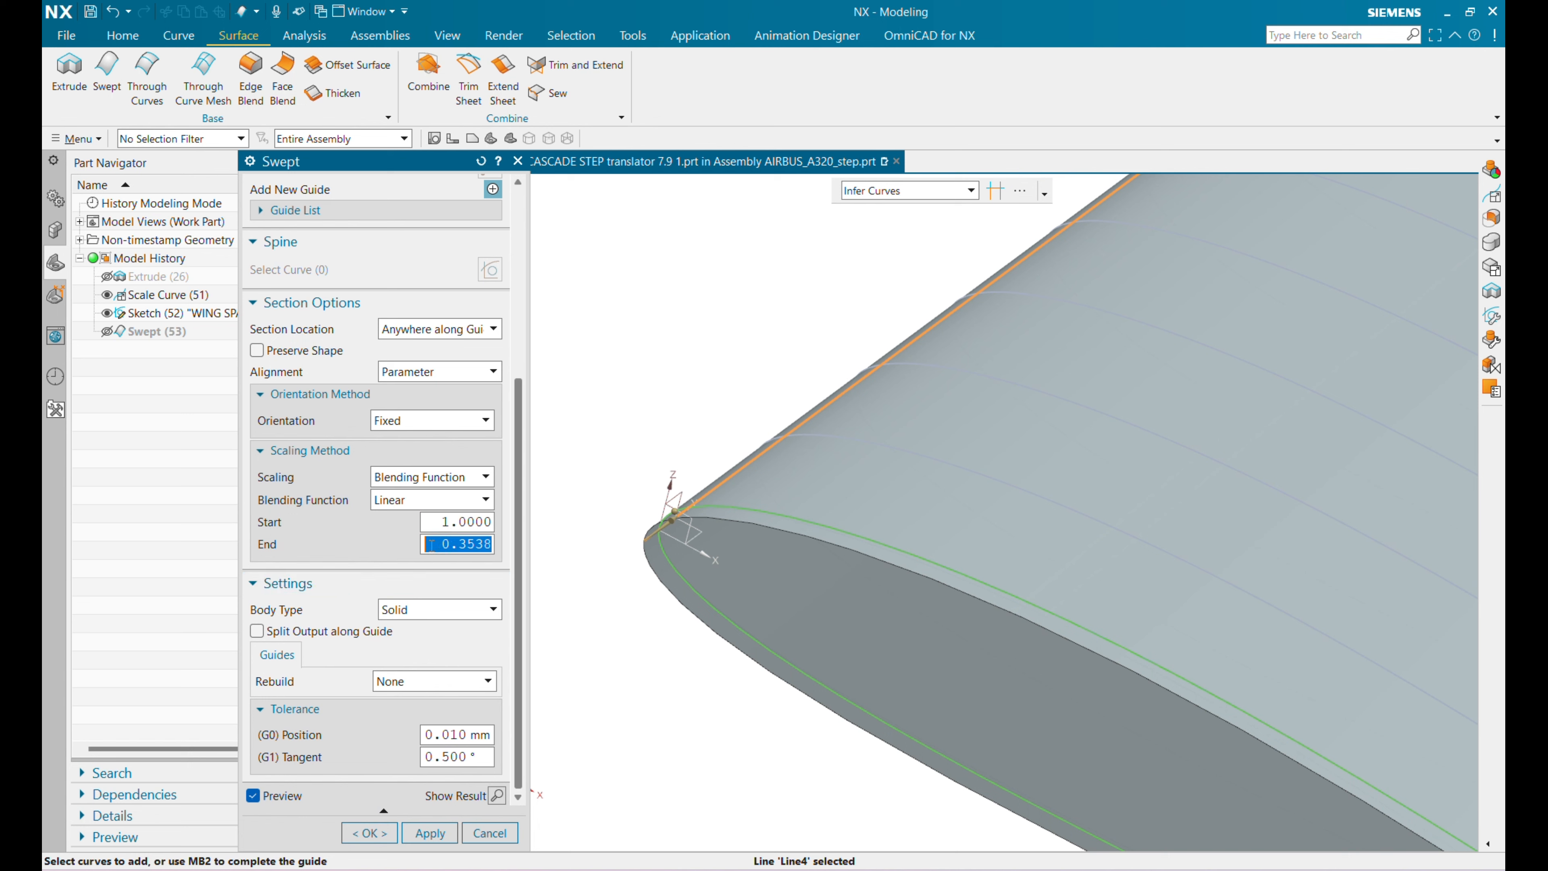
pyautogui.write('2')
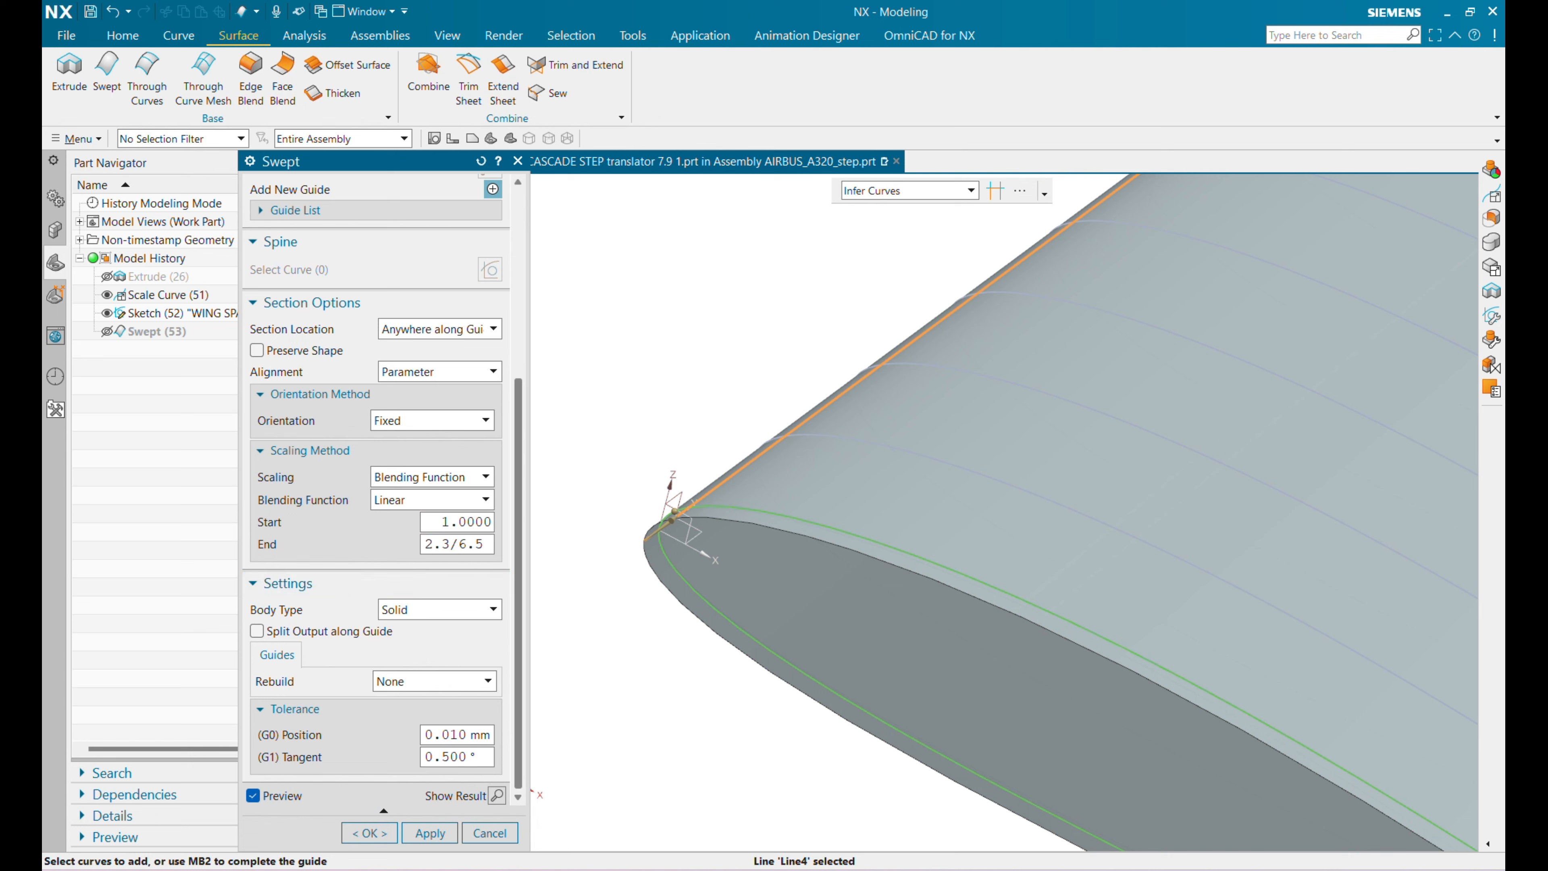
pyautogui.click(369, 833)
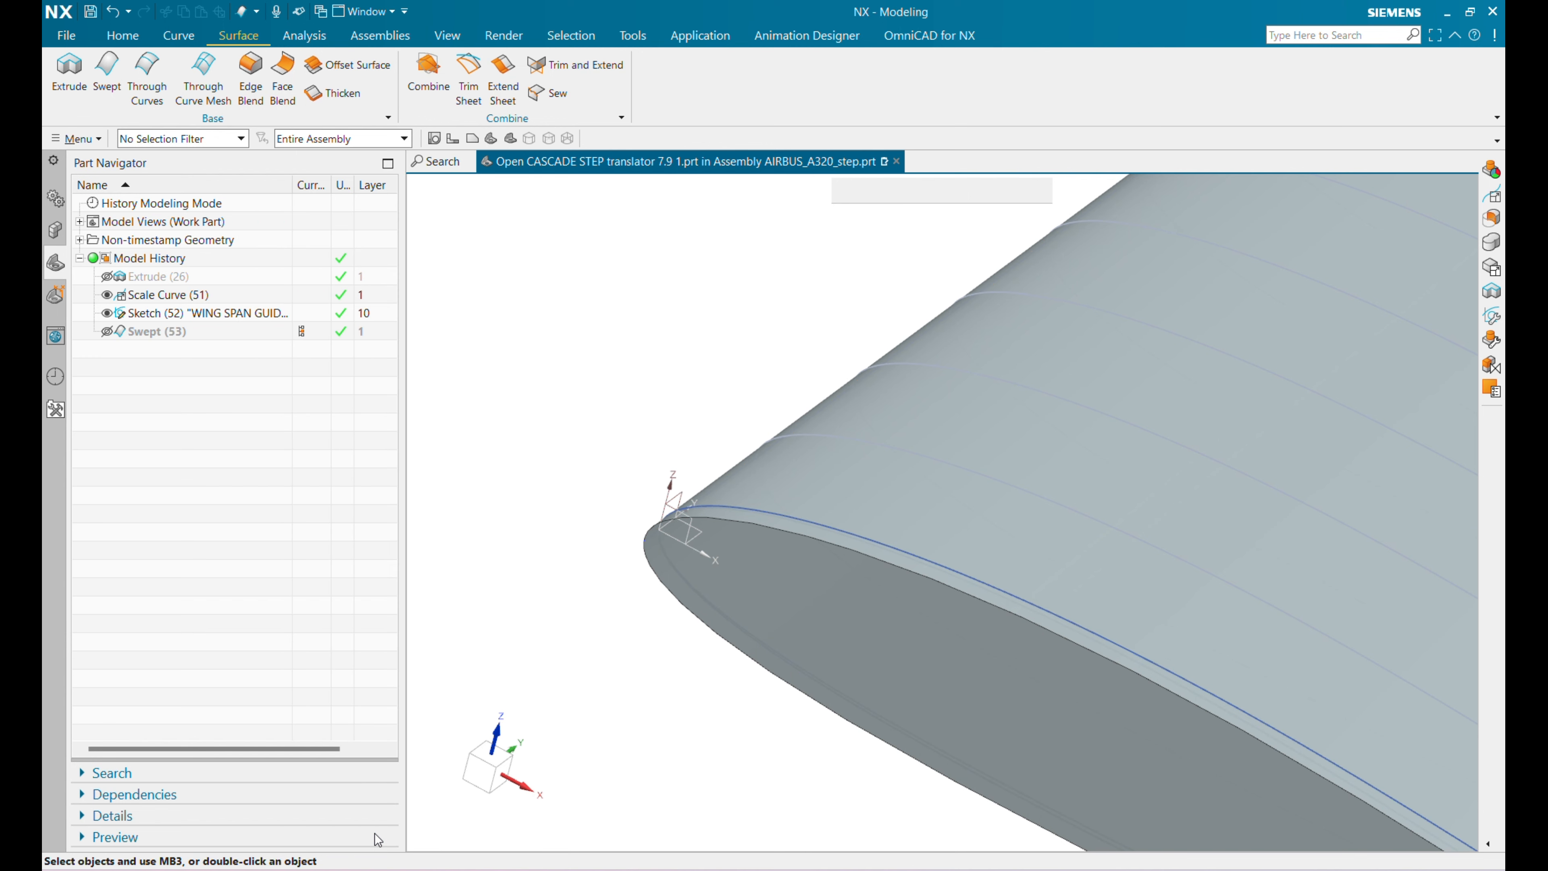
# Step: Show the first swept body and the extruded ribs together with the second sweep
pyautogui.click(106, 332)
pyautogui.click(105, 280)
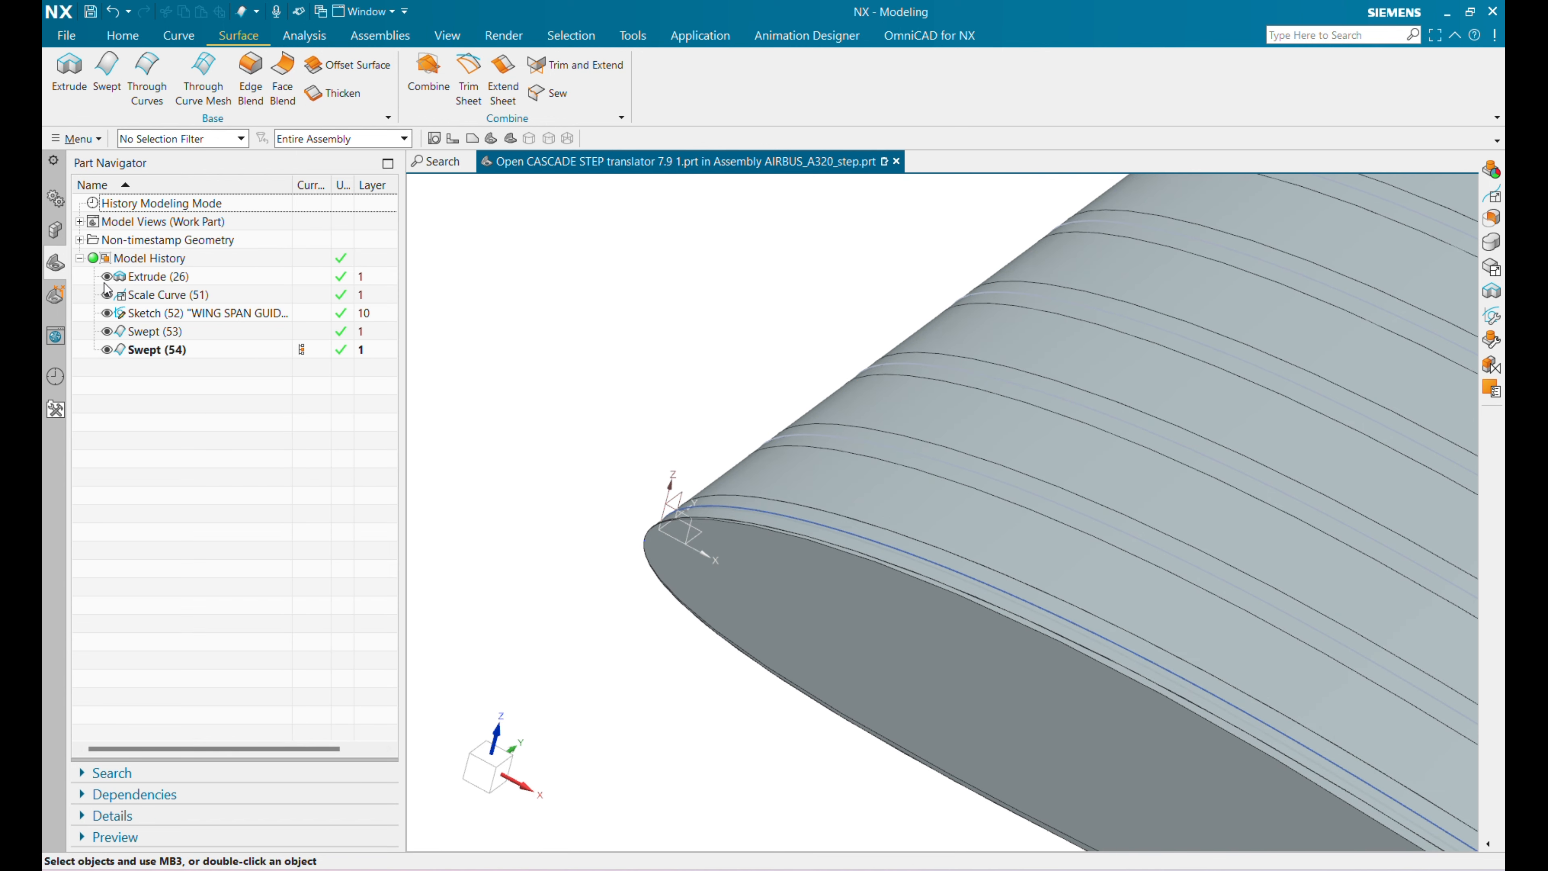
pyautogui.scroll(-5, 712, 602)
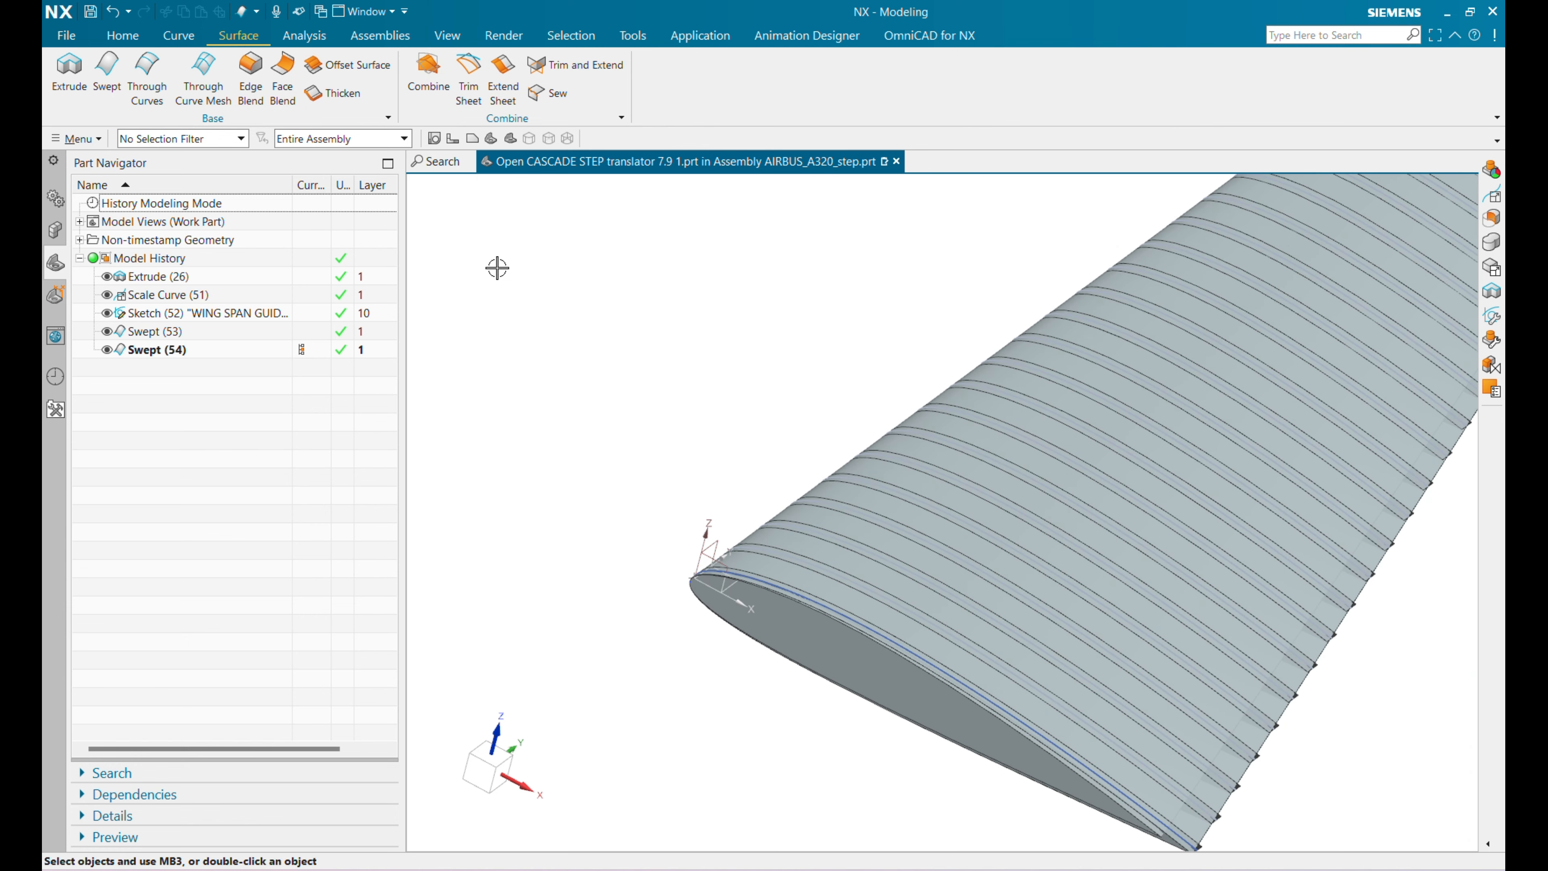
# Step: Subtract the first, inner swept body from the second, outer swept body to hollow out the wing skin
pyautogui.click(116, 35)
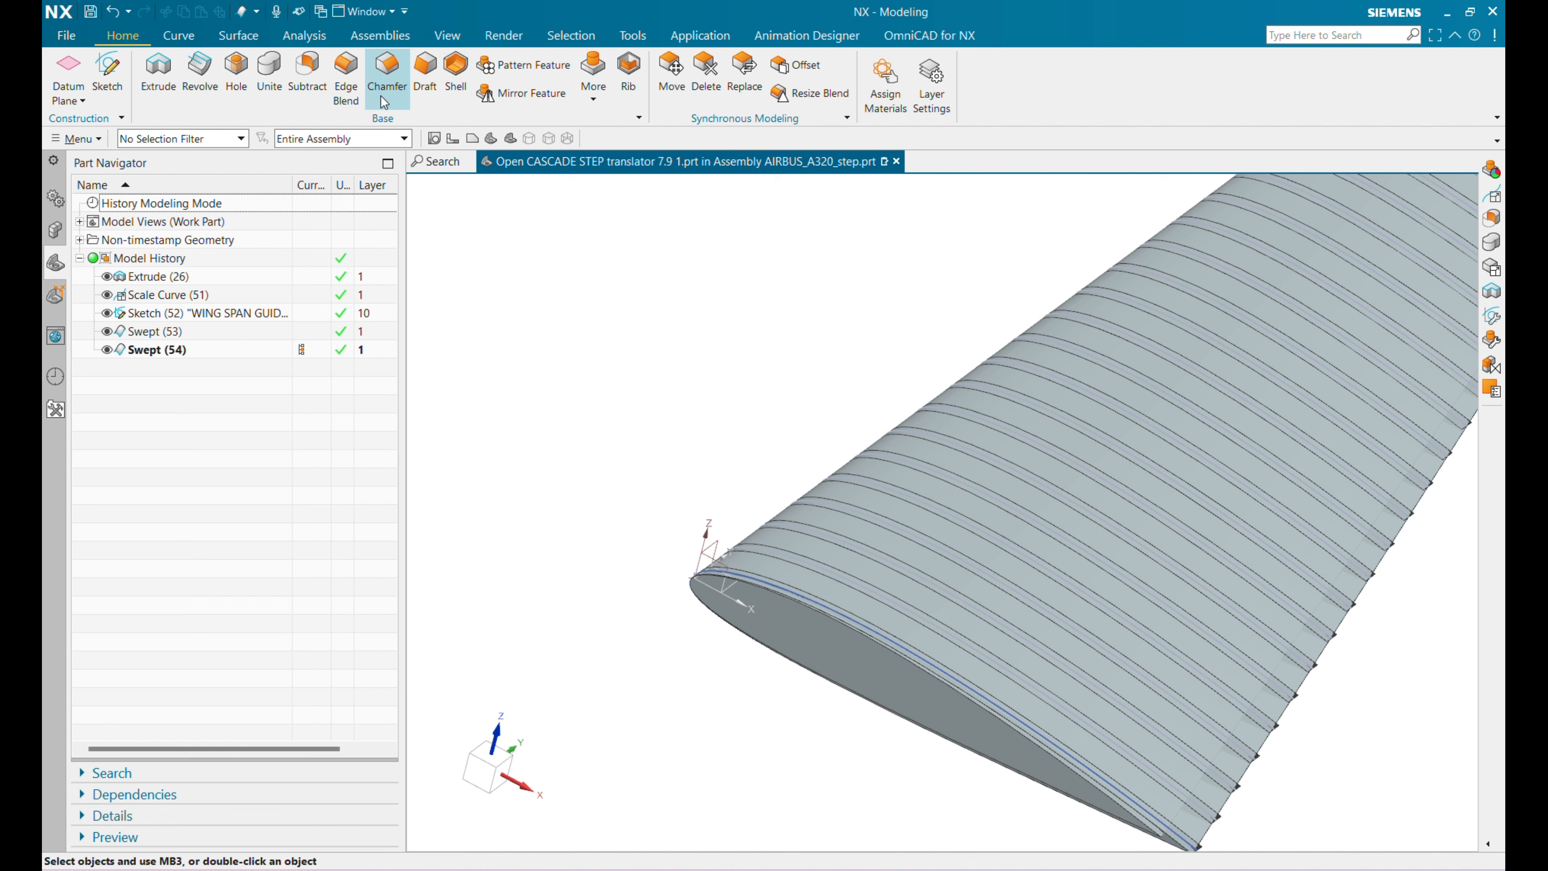
pyautogui.click(307, 78)
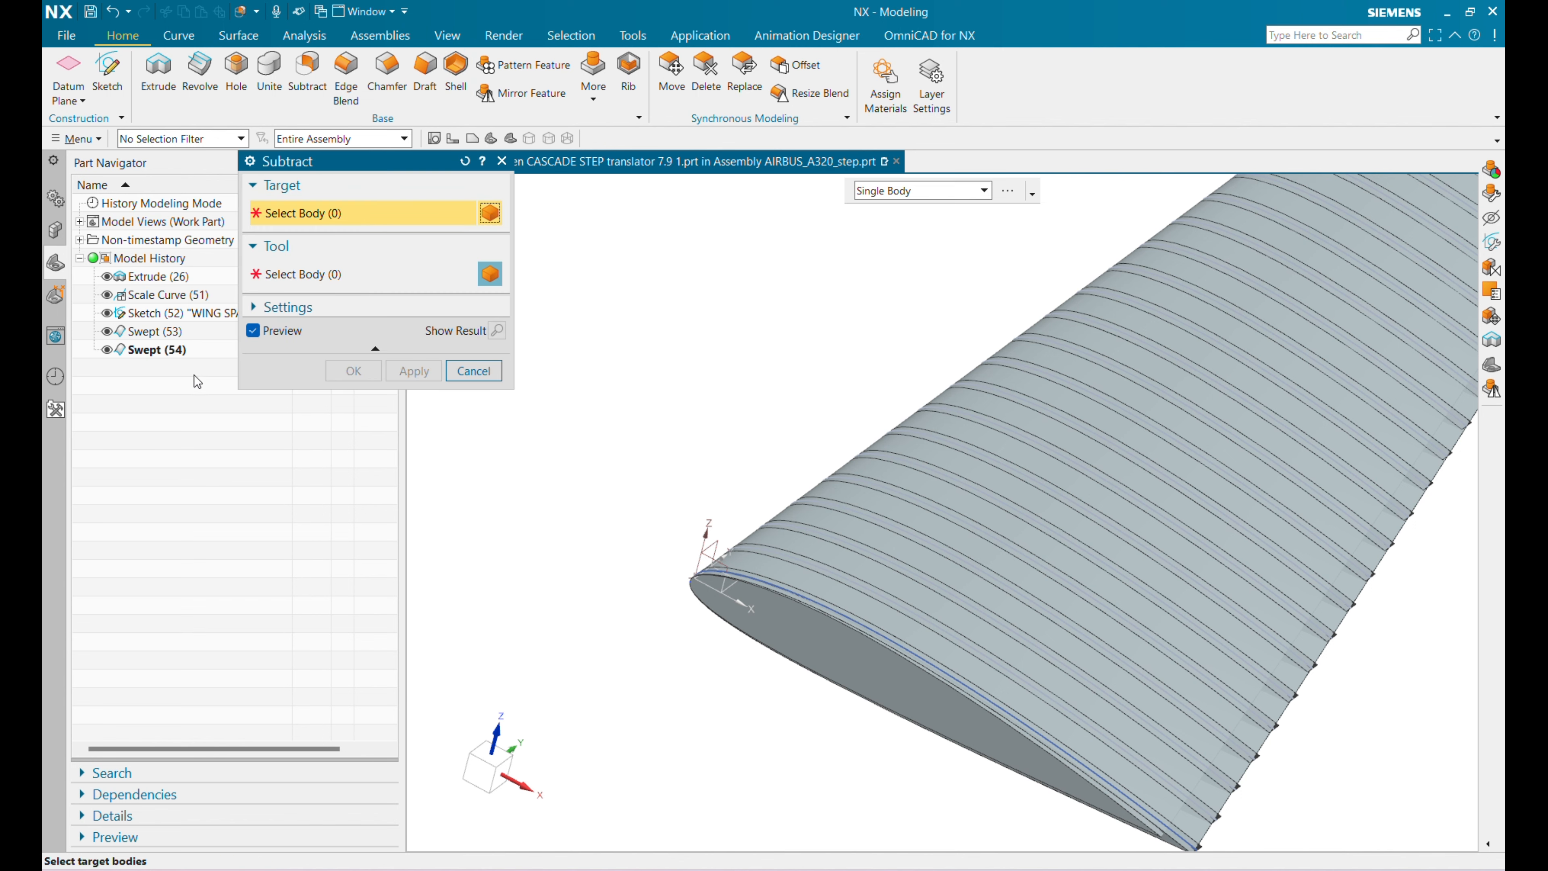
pyautogui.click(161, 348)
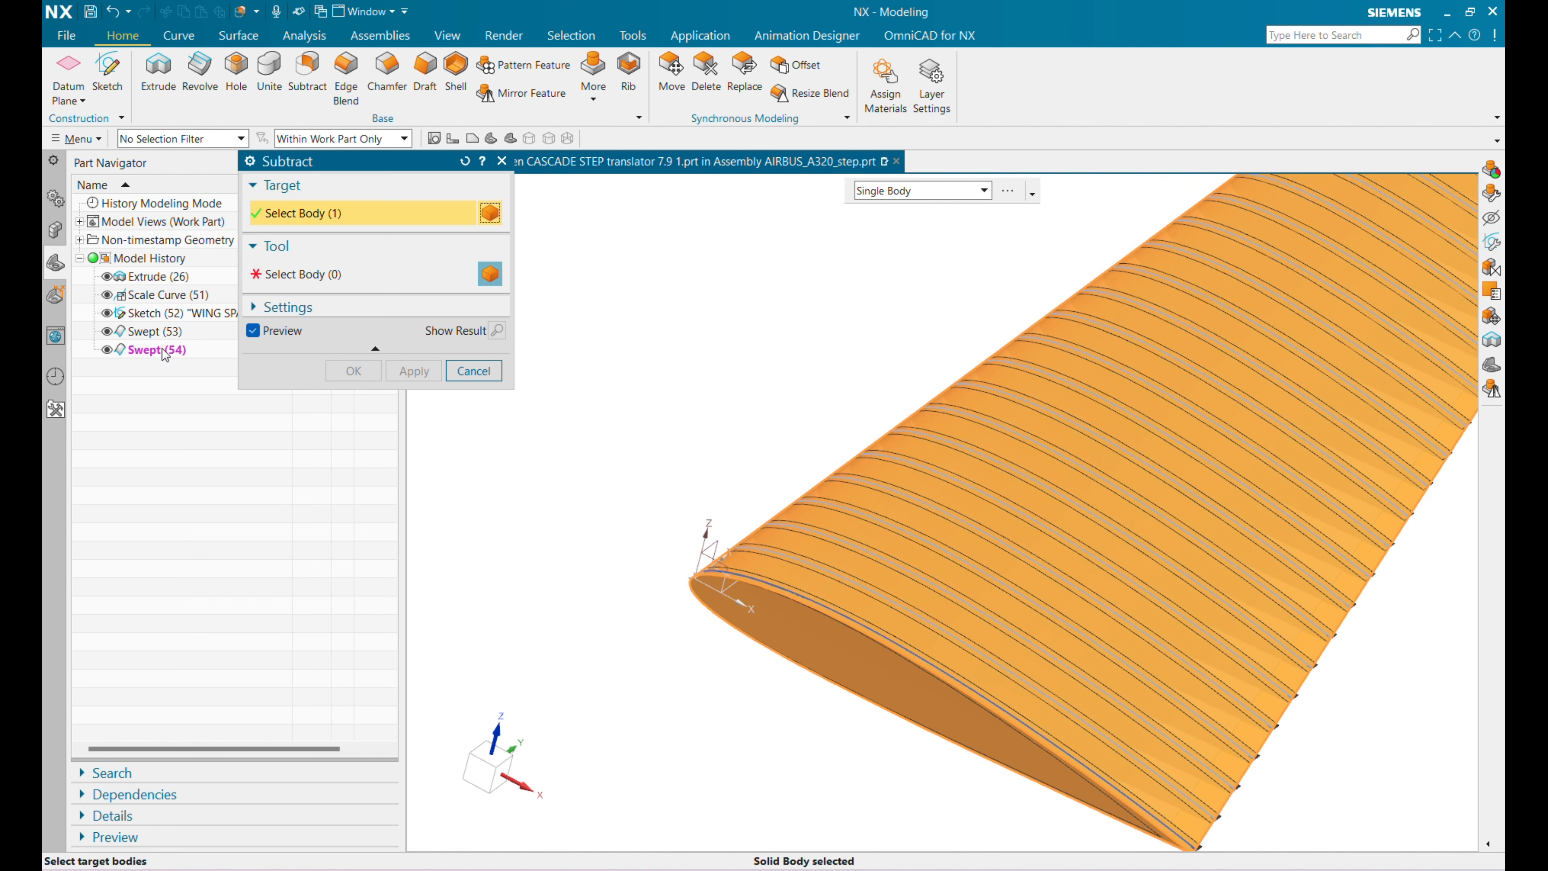
pyautogui.click(277, 273)
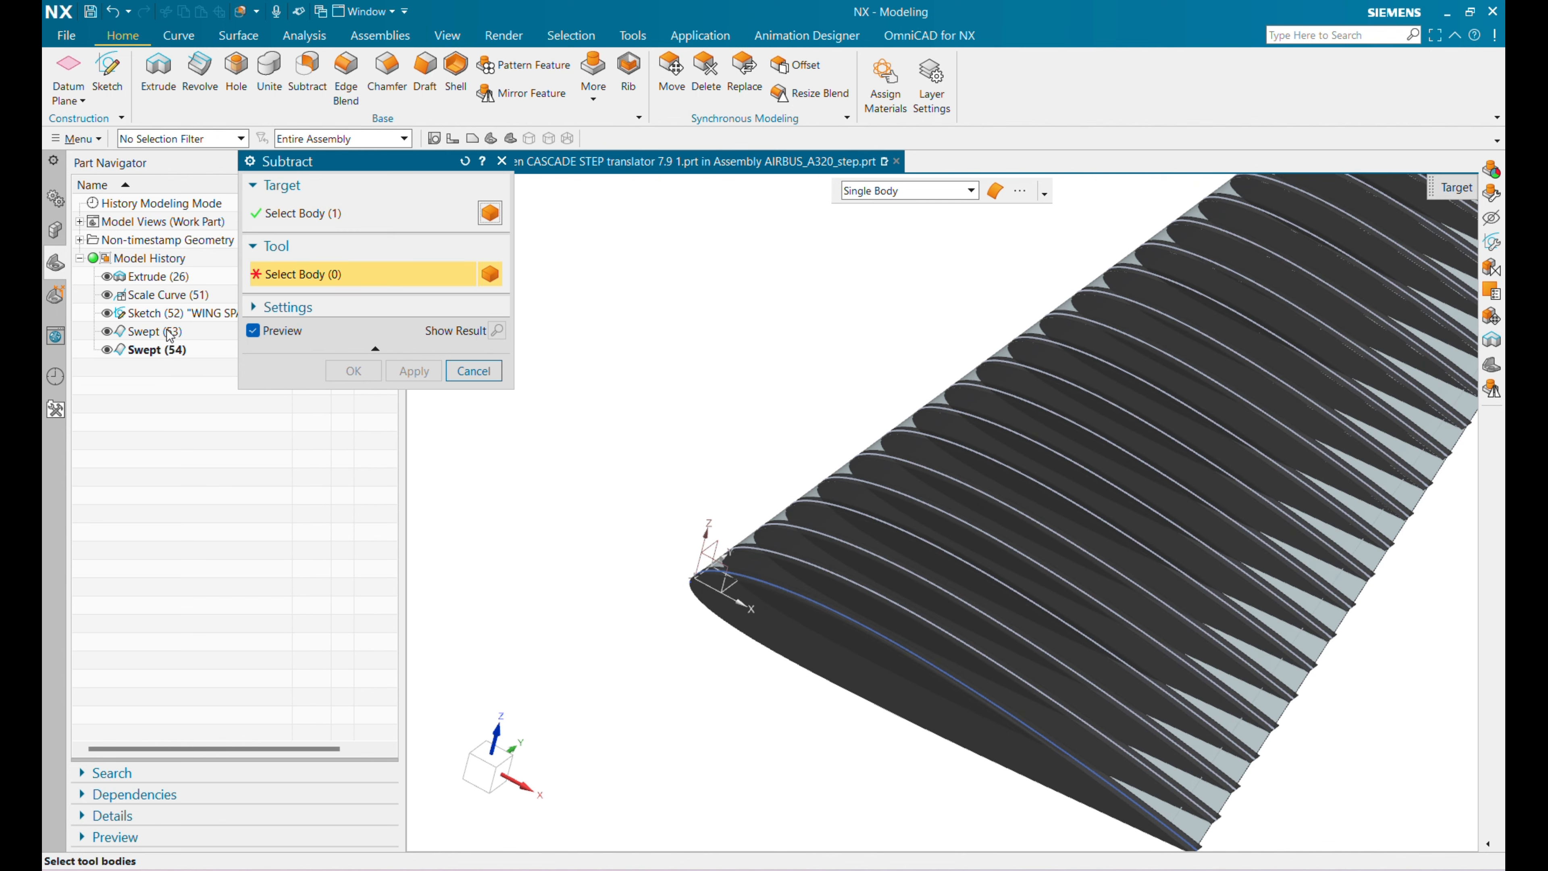
pyautogui.click(171, 332)
pyautogui.click(353, 371)
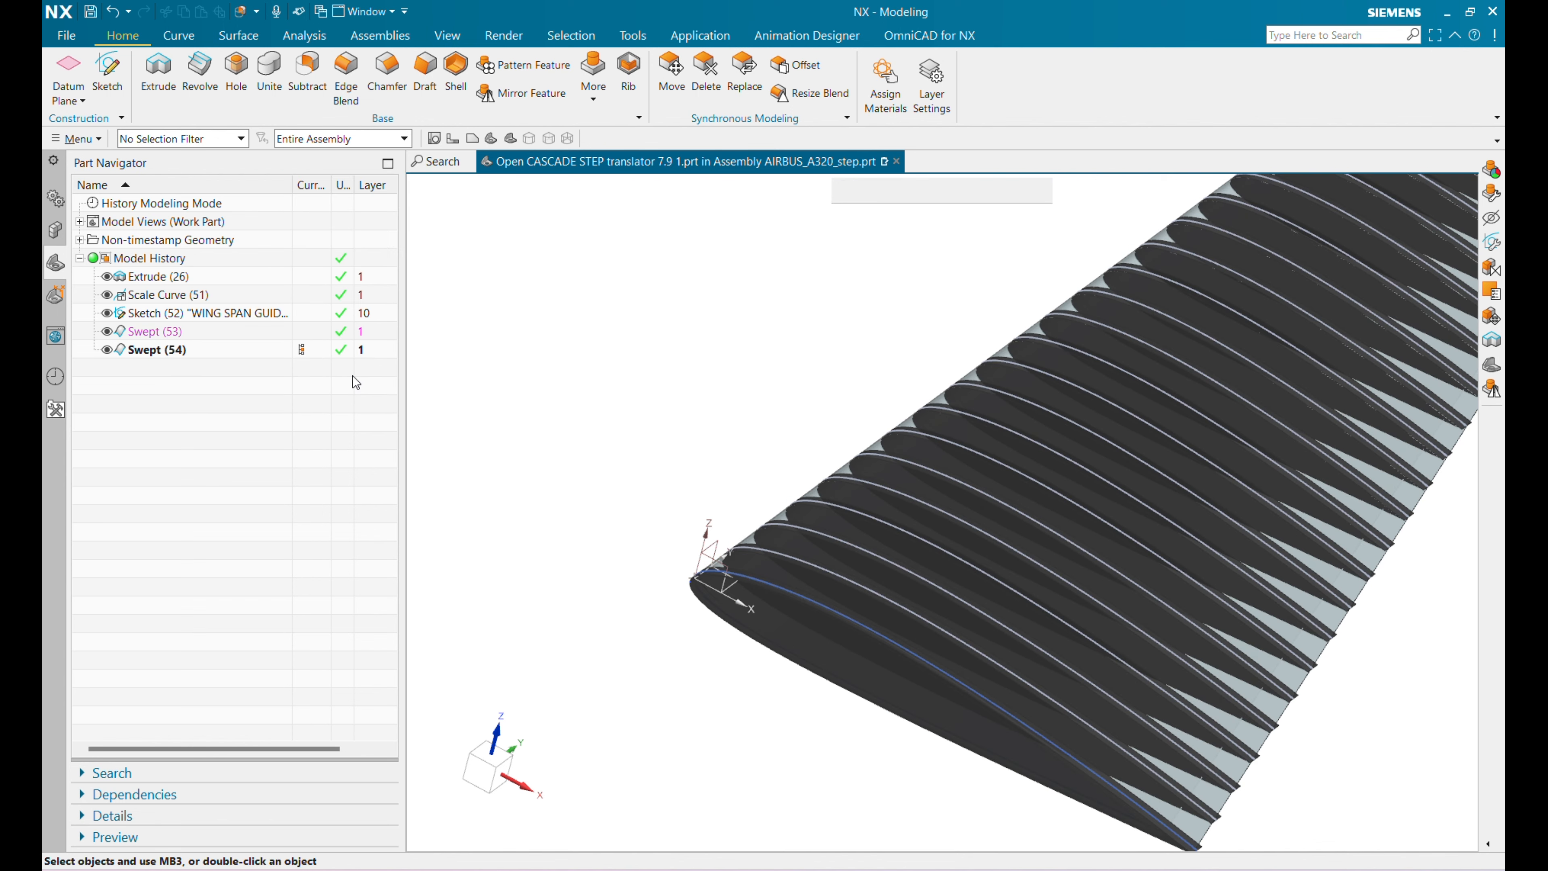
# Step: Hide the extruded ribs and examine the hollow wing skin from the root end and along the span
pyautogui.click(474, 780)
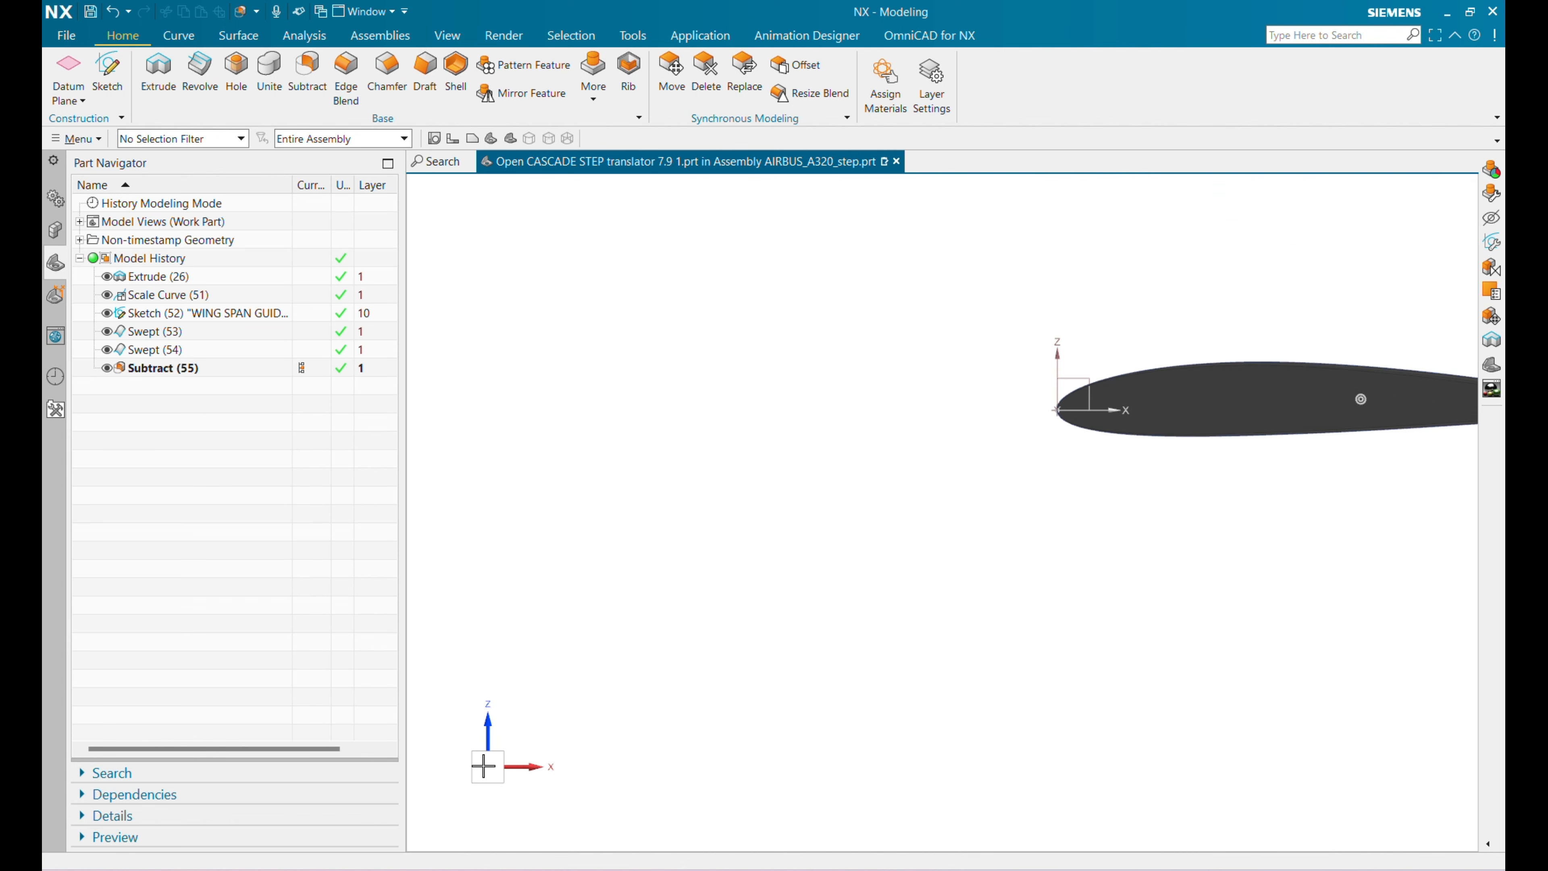
pyautogui.click(107, 278)
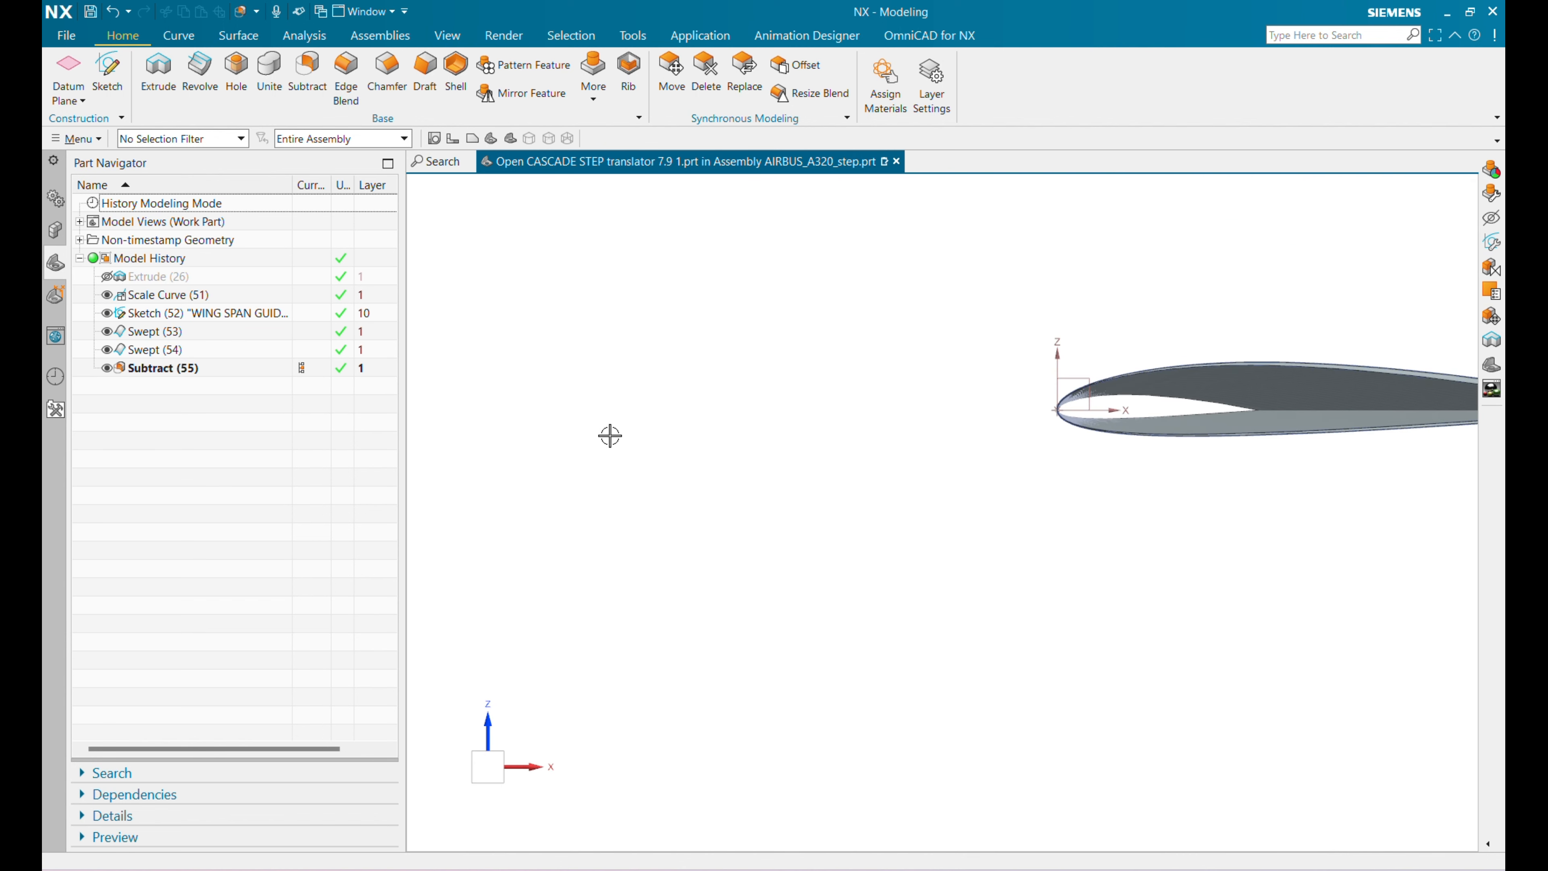
pyautogui.scroll(-3, 608, 448)
pyautogui.moveTo(958, 513); pyautogui.dragTo(950, 512, button='middle')
pyautogui.scroll(4, 830, 453)
pyautogui.scroll(5, 830, 453)
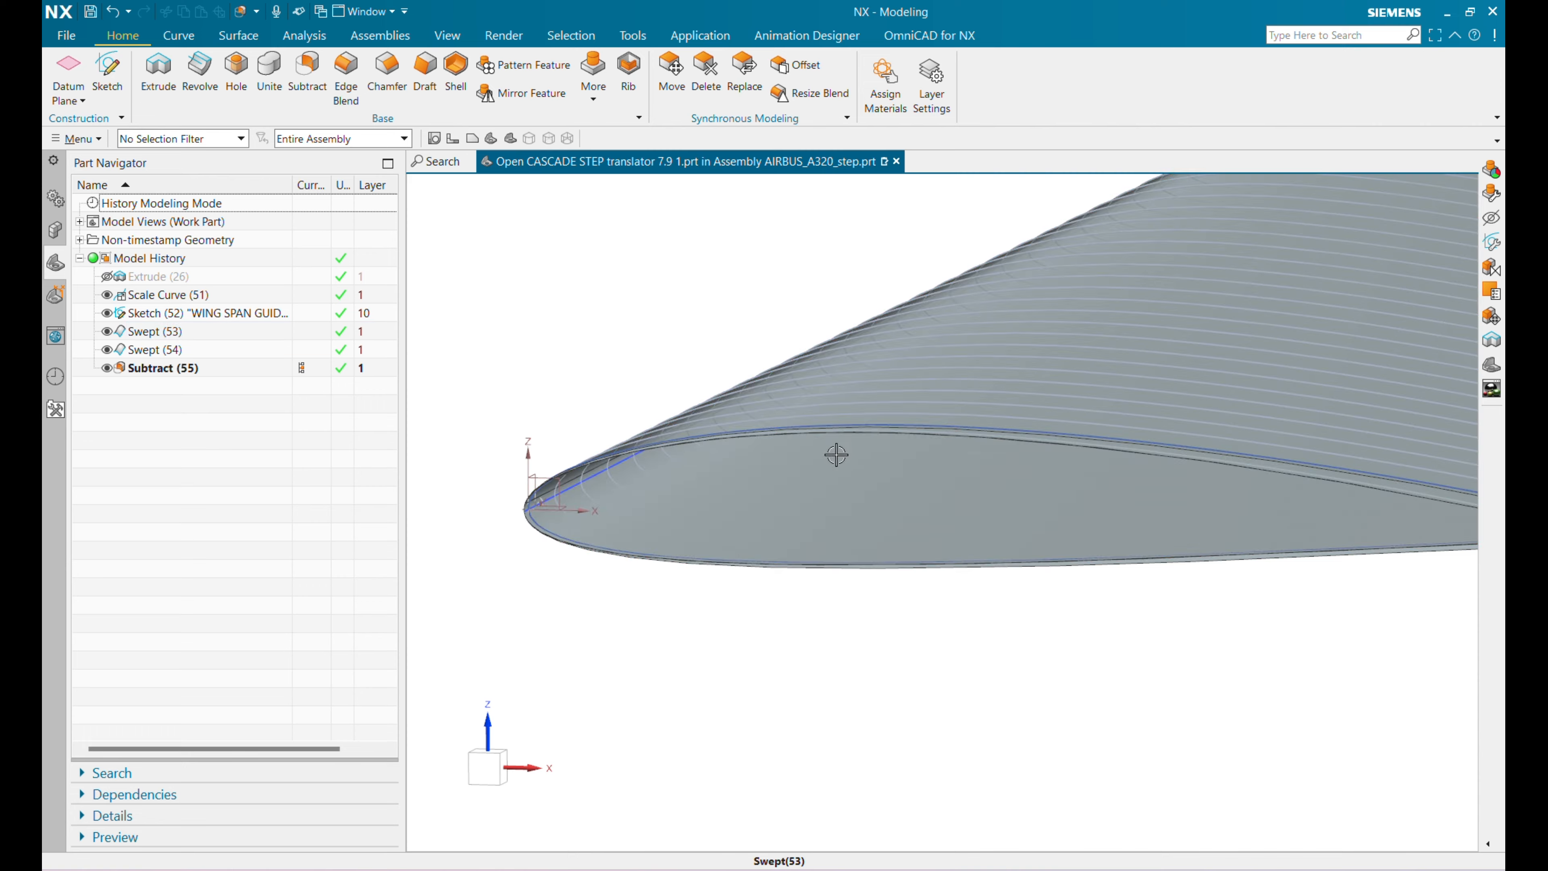
pyautogui.moveTo(847, 453); pyautogui.dragTo(680, 625, button='middle')
pyautogui.scroll(-5, 752, 549)
pyautogui.scroll(-1, 753, 548)
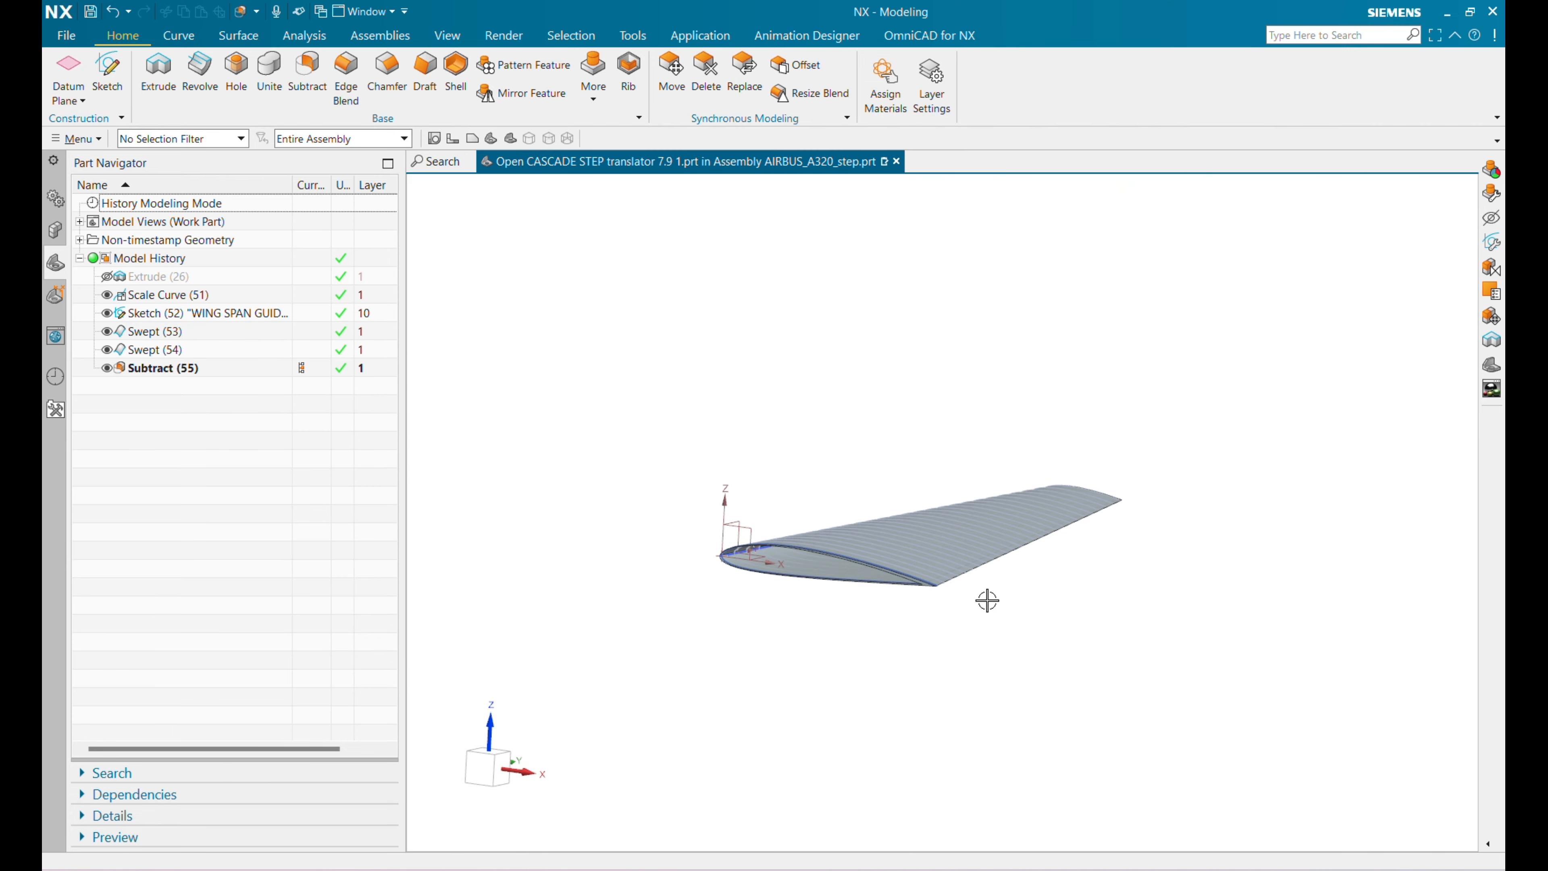
pyautogui.moveTo(986, 601); pyautogui.dragTo(964, 664, button='middle')
pyautogui.scroll(3, 883, 635)
pyautogui.moveTo(871, 646)
pyautogui.mouseDown(button='middle')
pyautogui.moveTo(869, 623)
pyautogui.moveTo(864, 643)
pyautogui.mouseUp(button='middle')
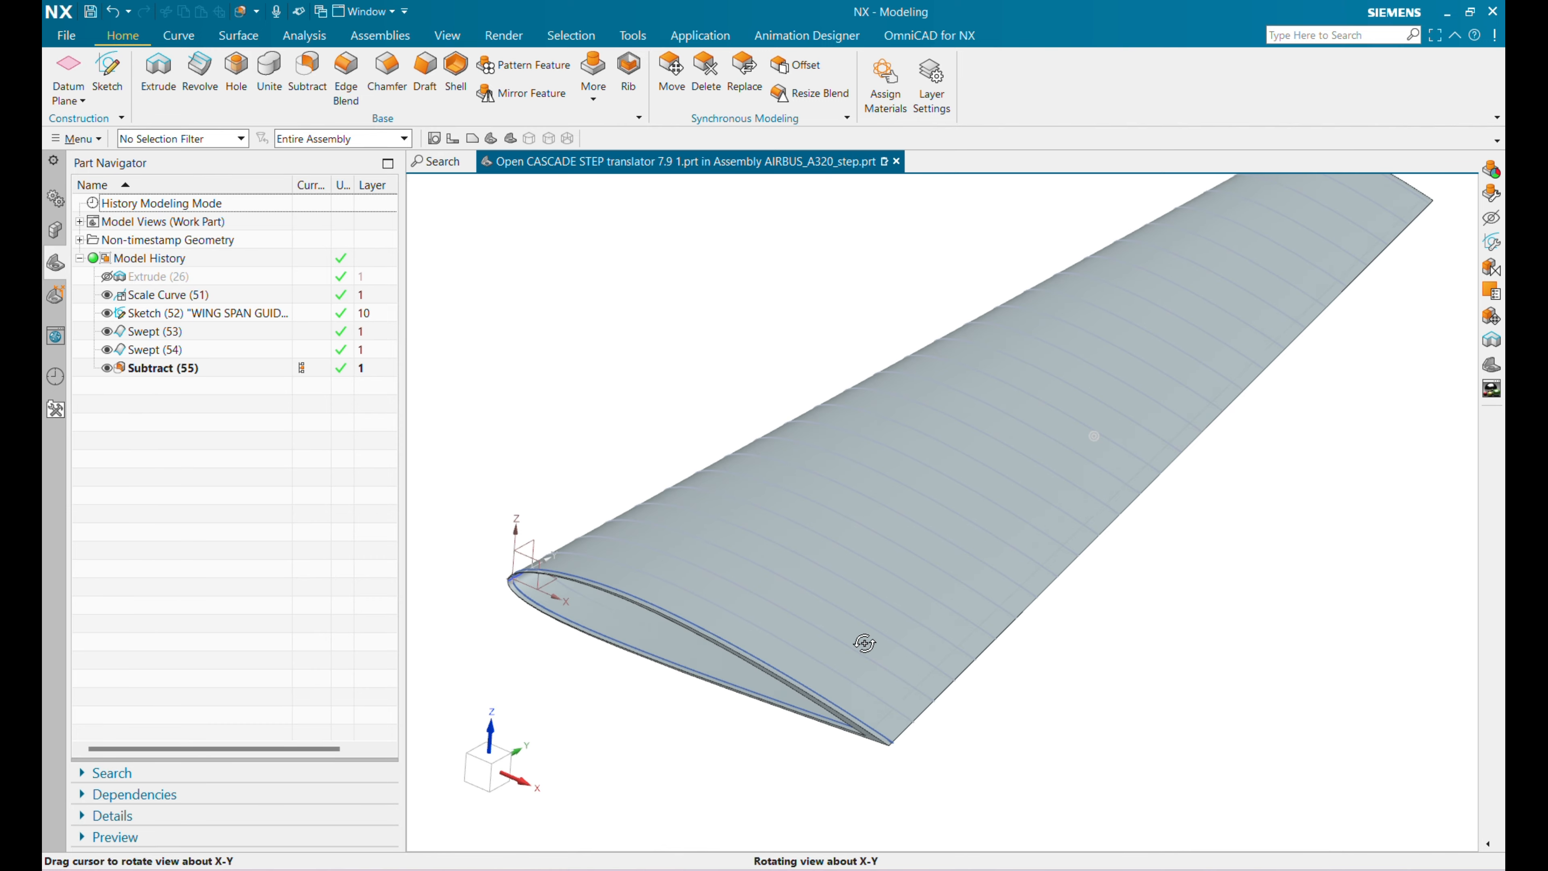
# Step: Show the extruded ribs again inside the hollow wing skin
pyautogui.click(104, 276)
pyautogui.scroll(-3, 1012, 649)
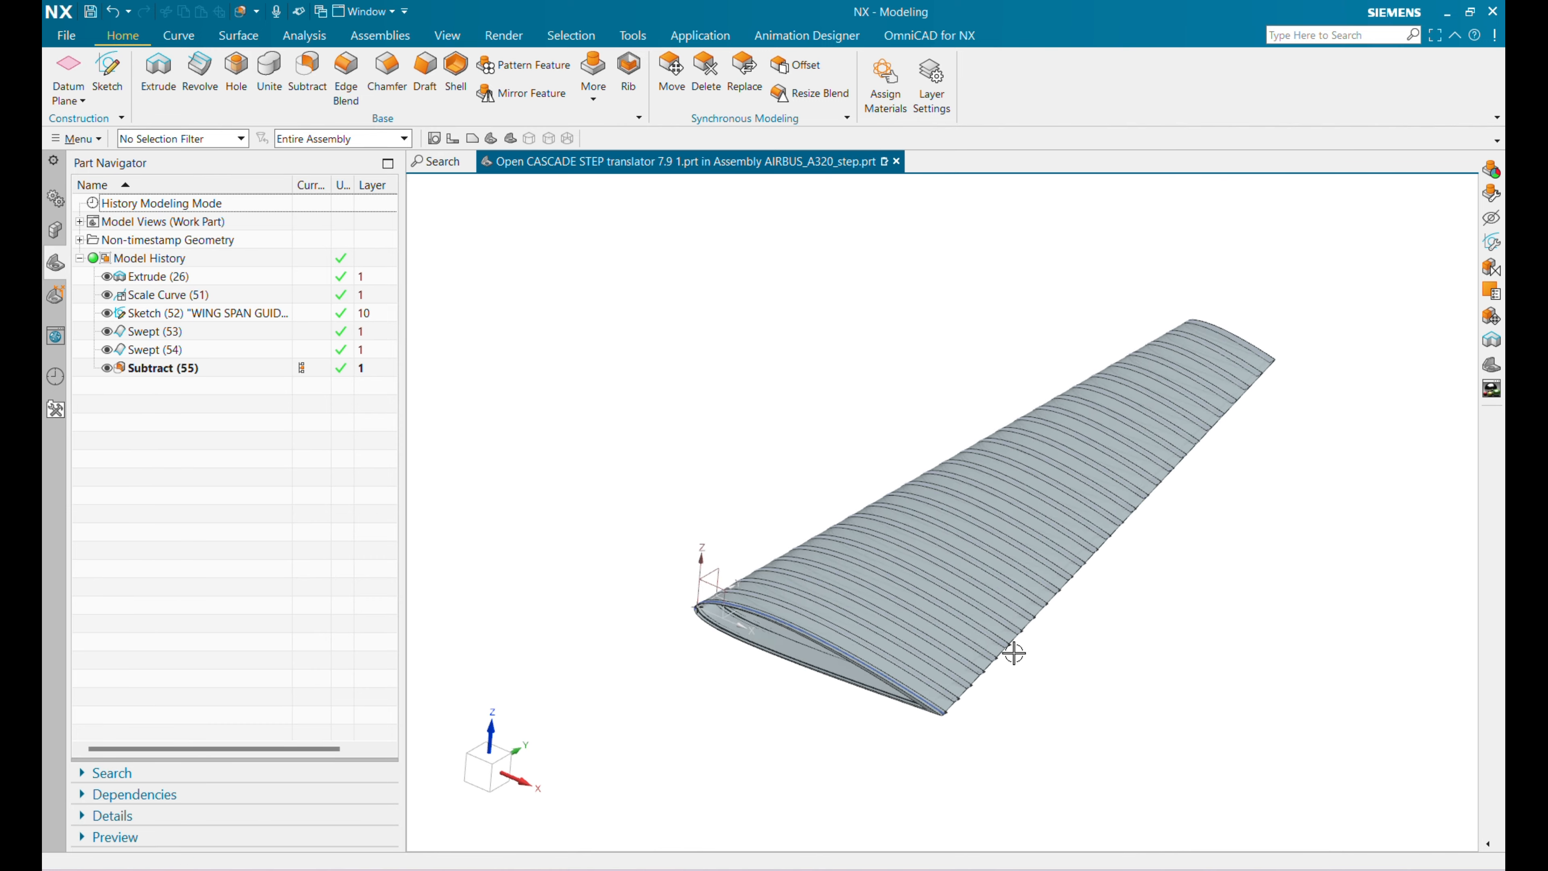
pyautogui.moveTo(756, 655)
pyautogui.mouseDown(button='middle')
pyautogui.moveTo(739, 660)
pyautogui.moveTo(747, 701)
pyautogui.mouseUp(button='middle')
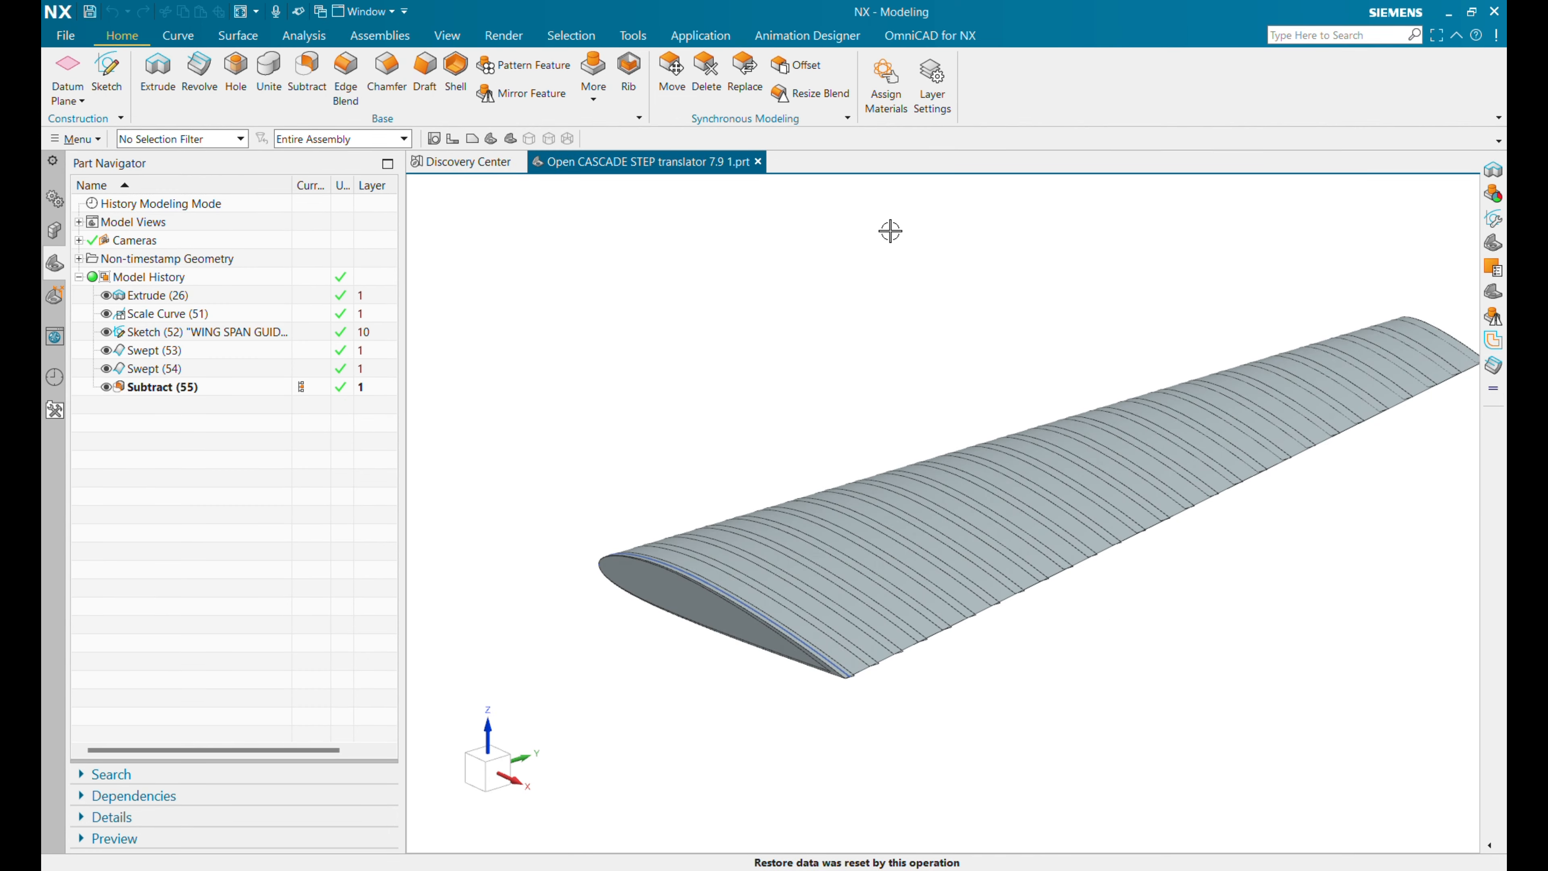
pyautogui.moveTo(701, 433); pyautogui.dragTo(722, 473, button='middle')
pyautogui.scroll(-8, 496, 35)
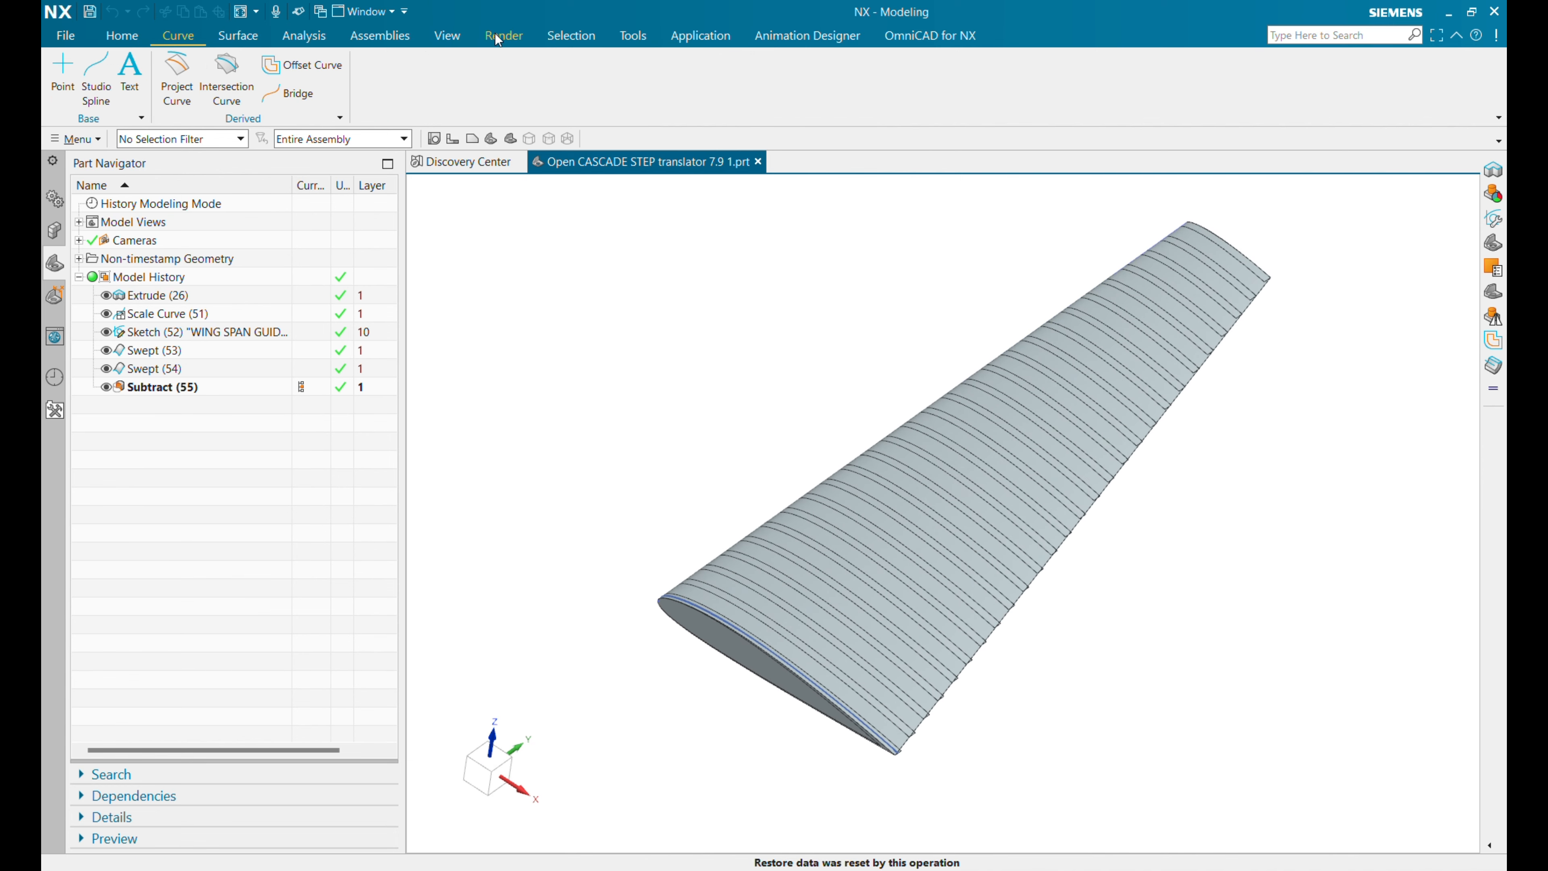
# Step: Switch to Pre/Post and create a new FEM and simulation with an idealized part, all visible bodies, Simcenter Nastran and structural analysis
pyautogui.scroll(-1, 495, 33)
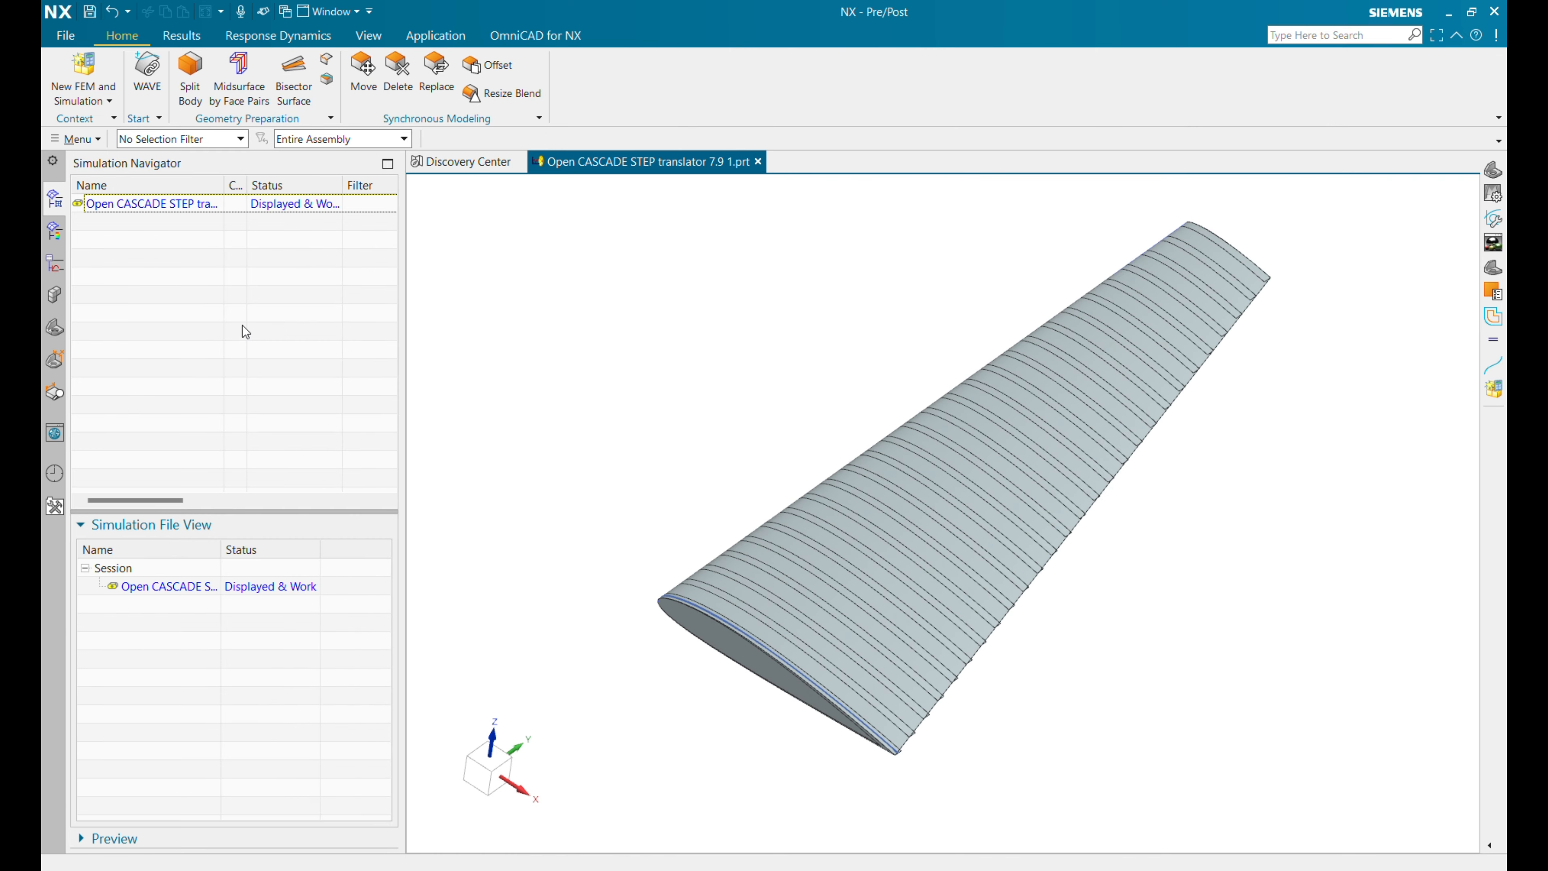
pyautogui.click(85, 62)
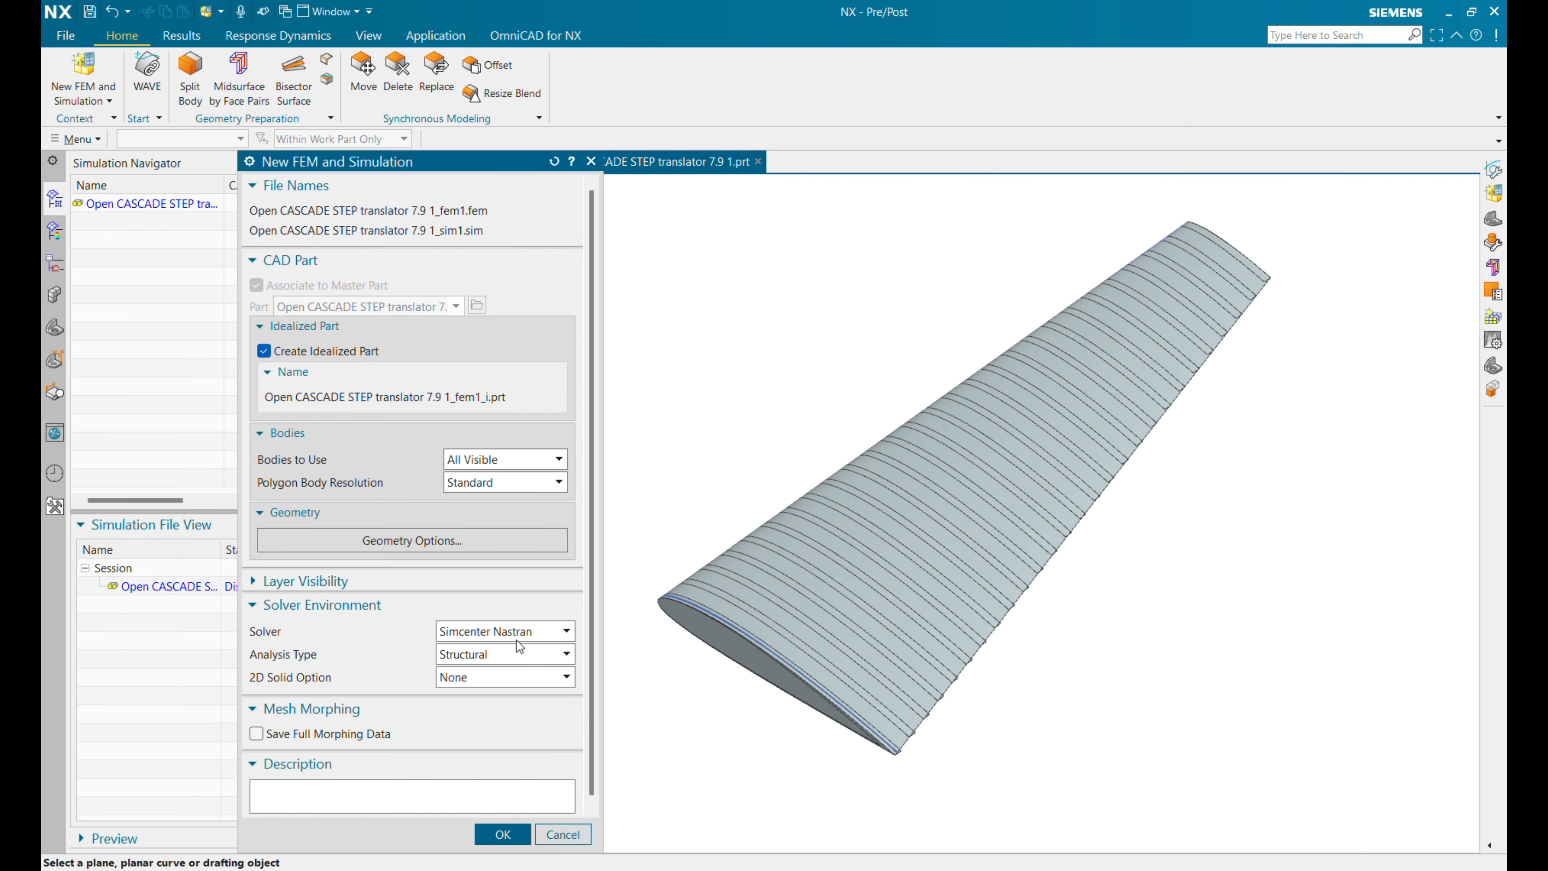
pyautogui.click(480, 457)
pyautogui.click(481, 457)
pyautogui.click(493, 478)
pyautogui.click(493, 478)
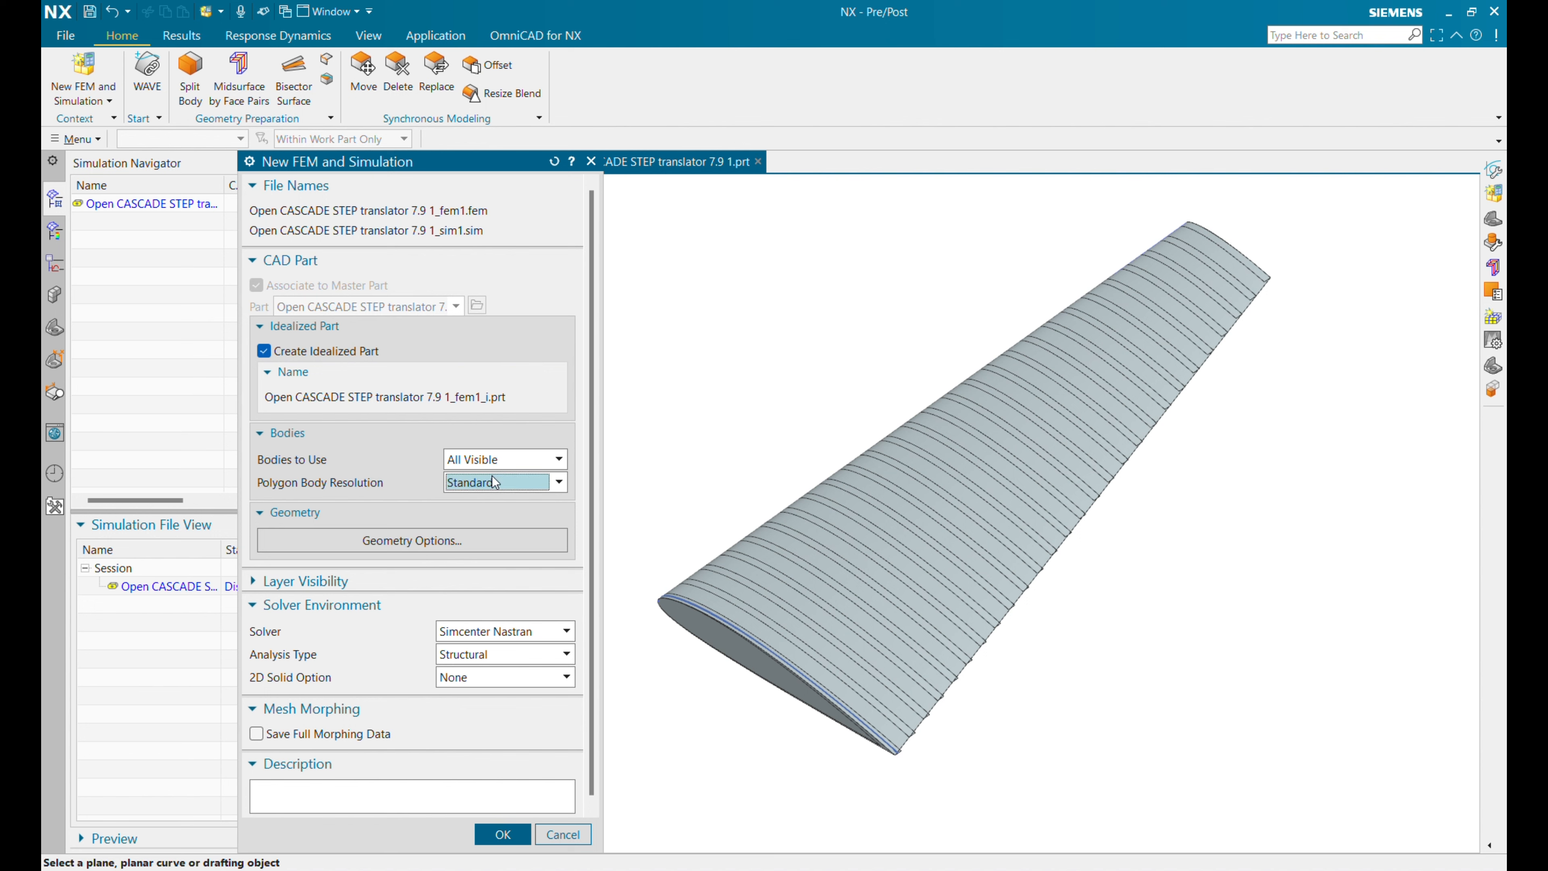
pyautogui.click(498, 634)
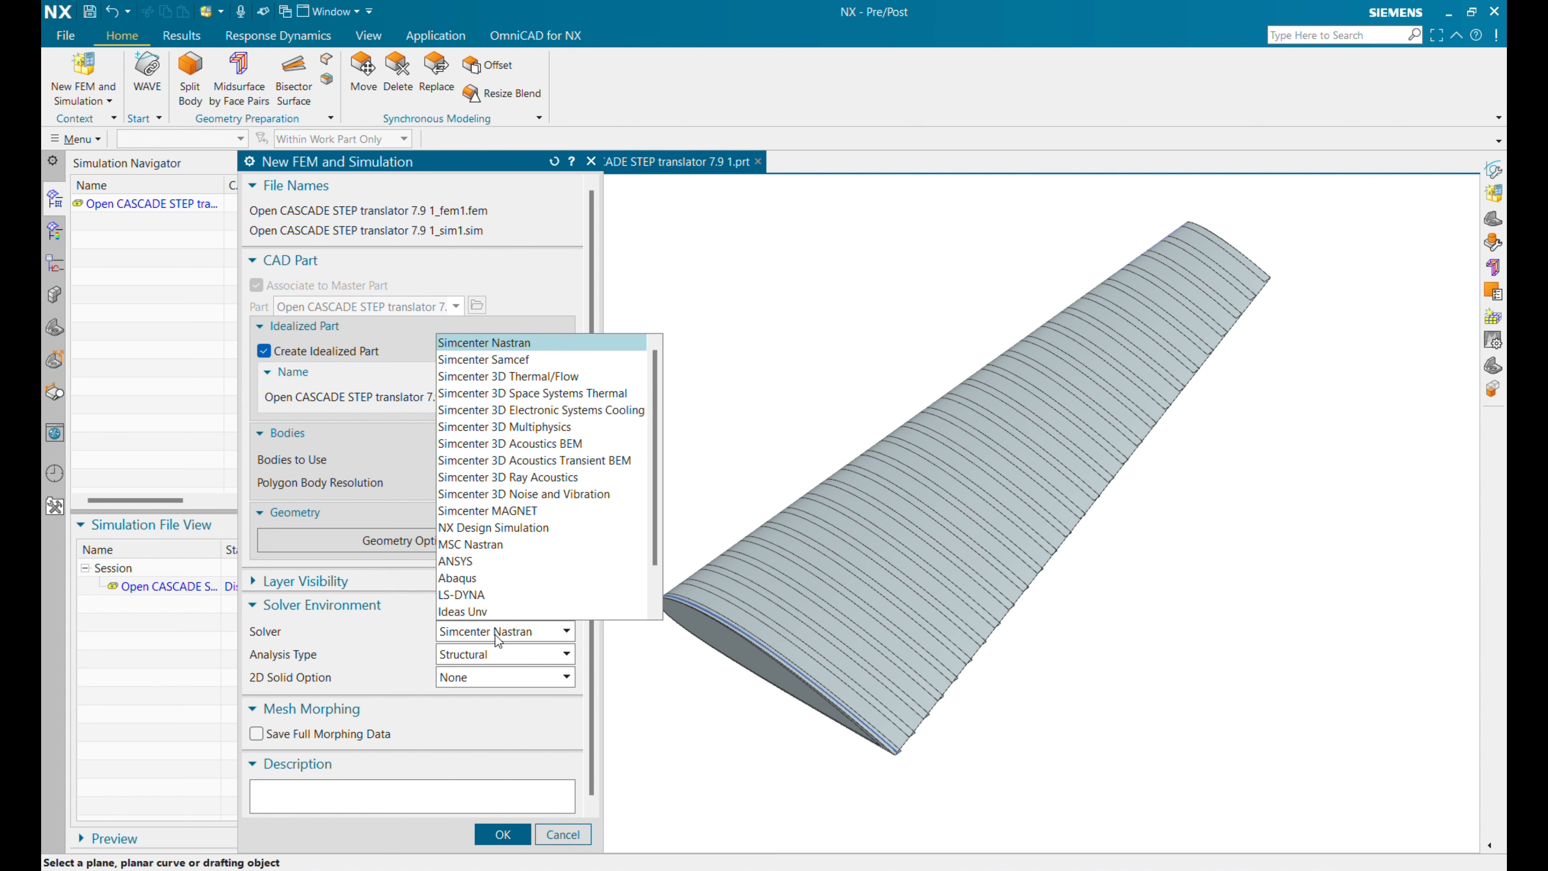
pyautogui.click(494, 634)
pyautogui.click(489, 659)
pyautogui.click(489, 659)
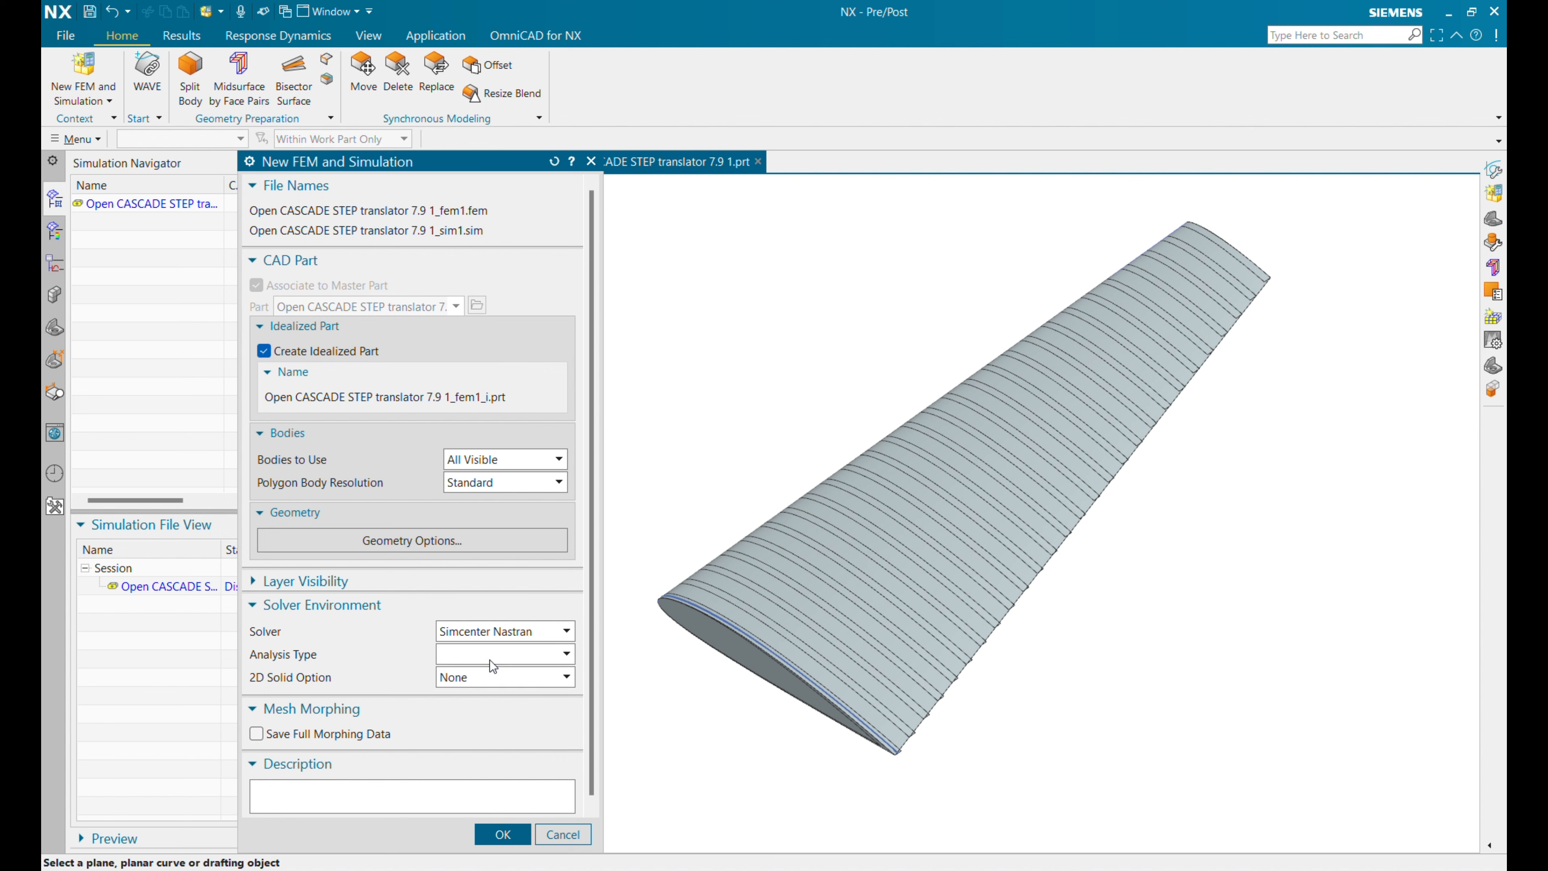
pyautogui.click(500, 835)
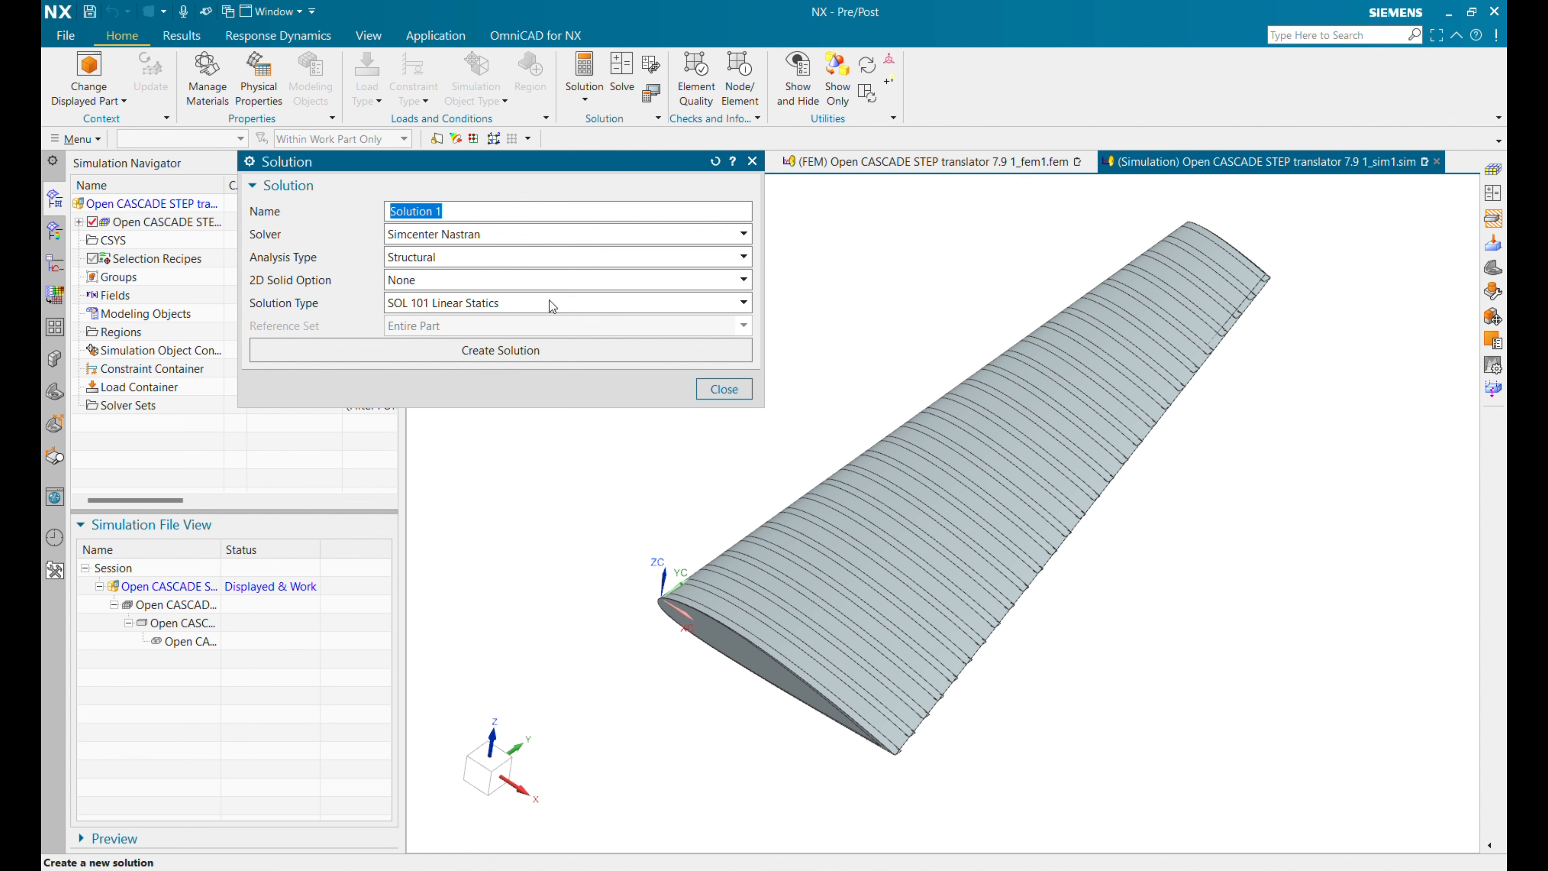
# Step: Create a SOL 101 Linear Statics solution named Cruise Phase Cantilever with the default solution settings
pyautogui.write('Cruise Phase Cantilever')
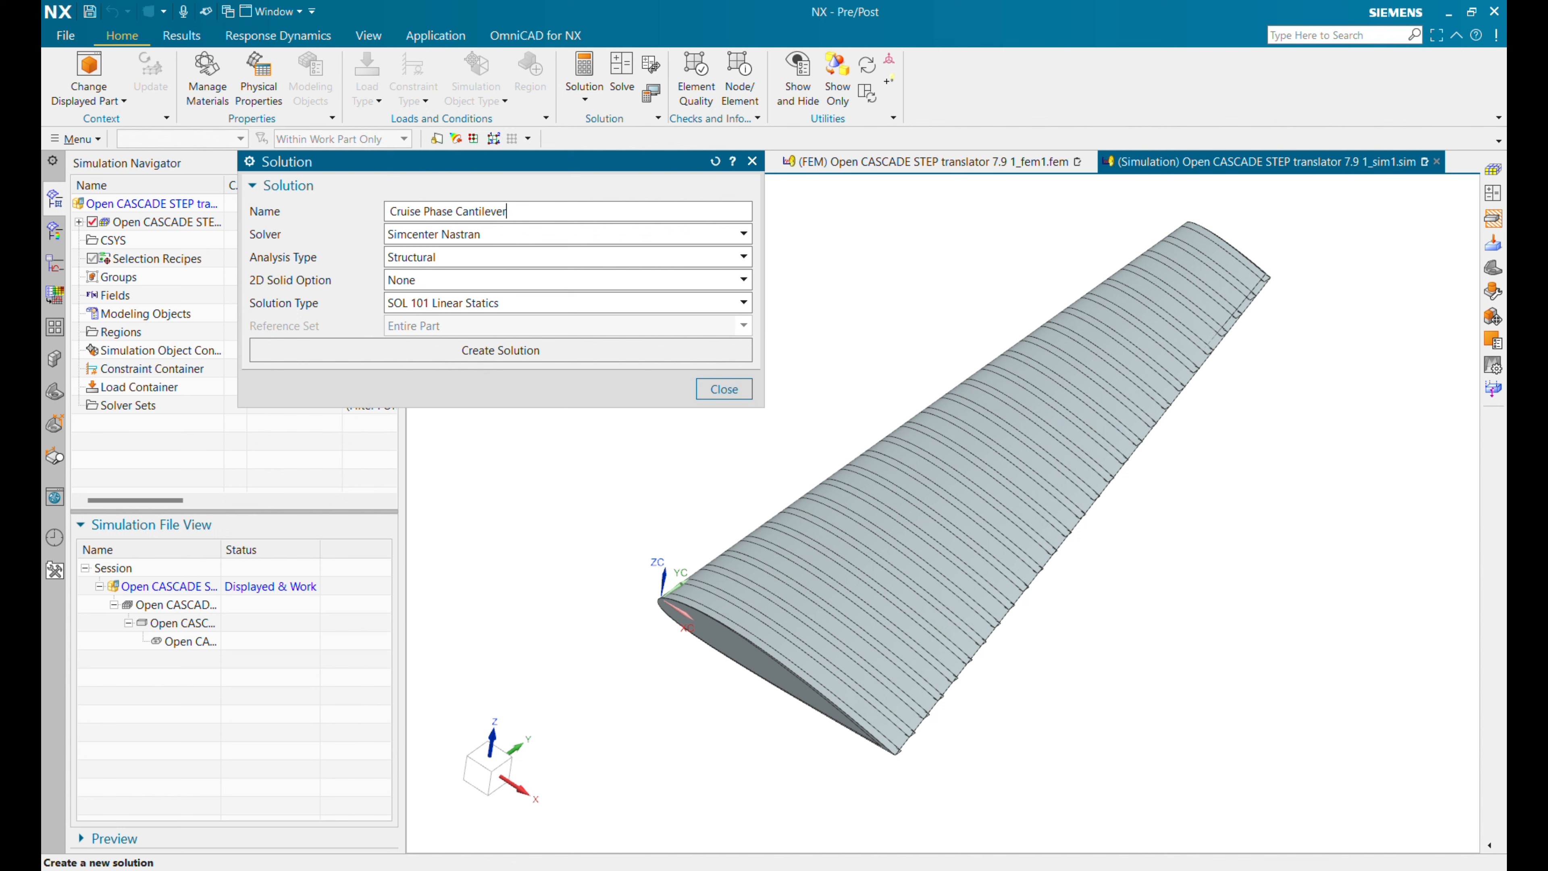
pyautogui.click(539, 303)
pyautogui.click(539, 304)
pyautogui.click(521, 352)
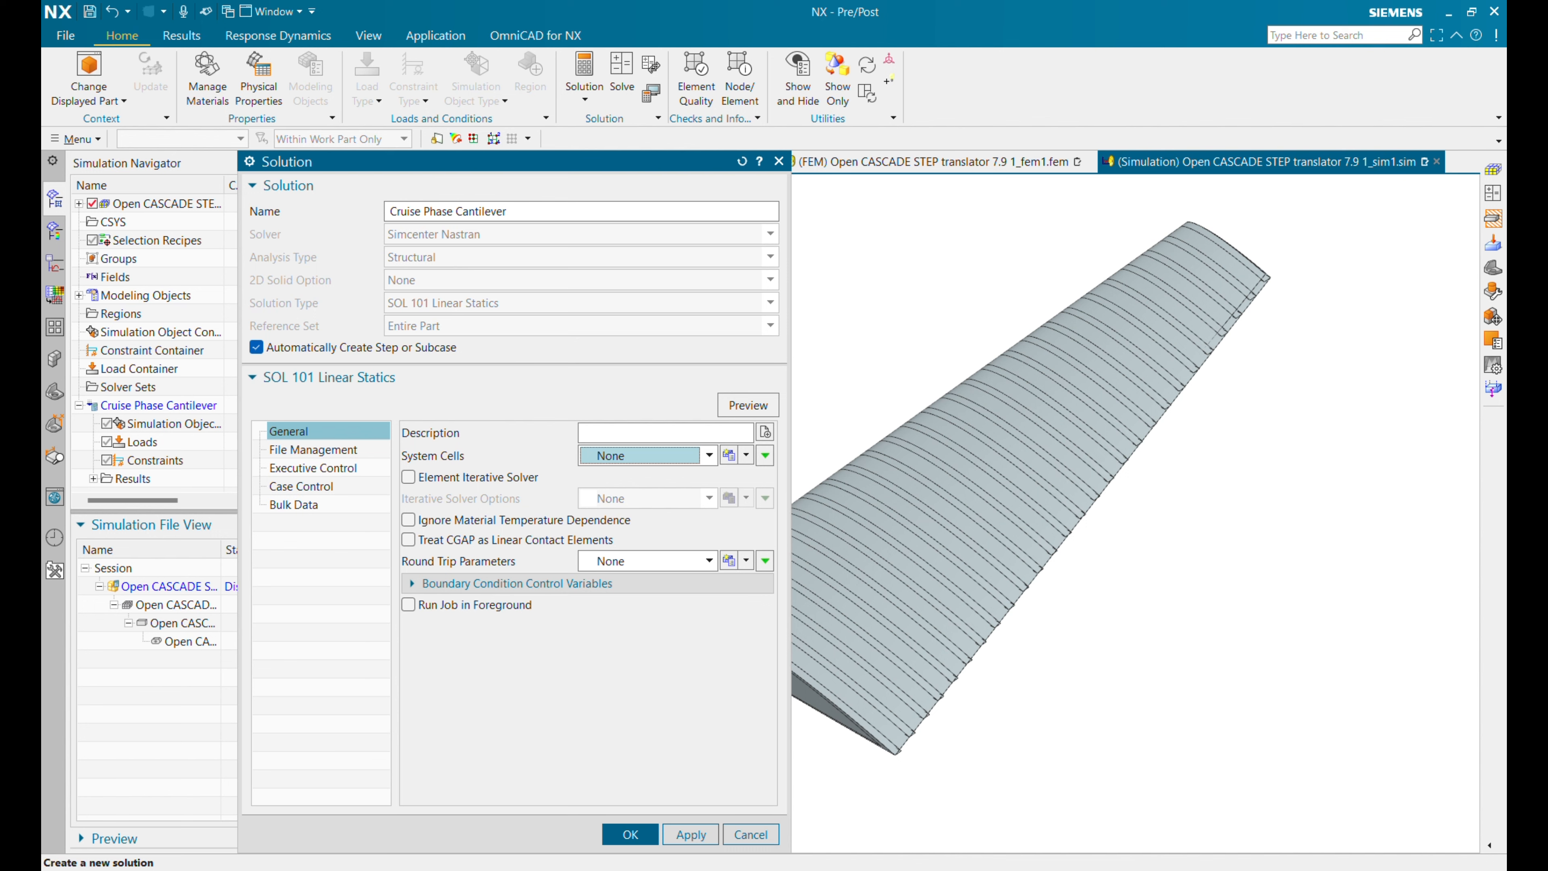
pyautogui.click(630, 833)
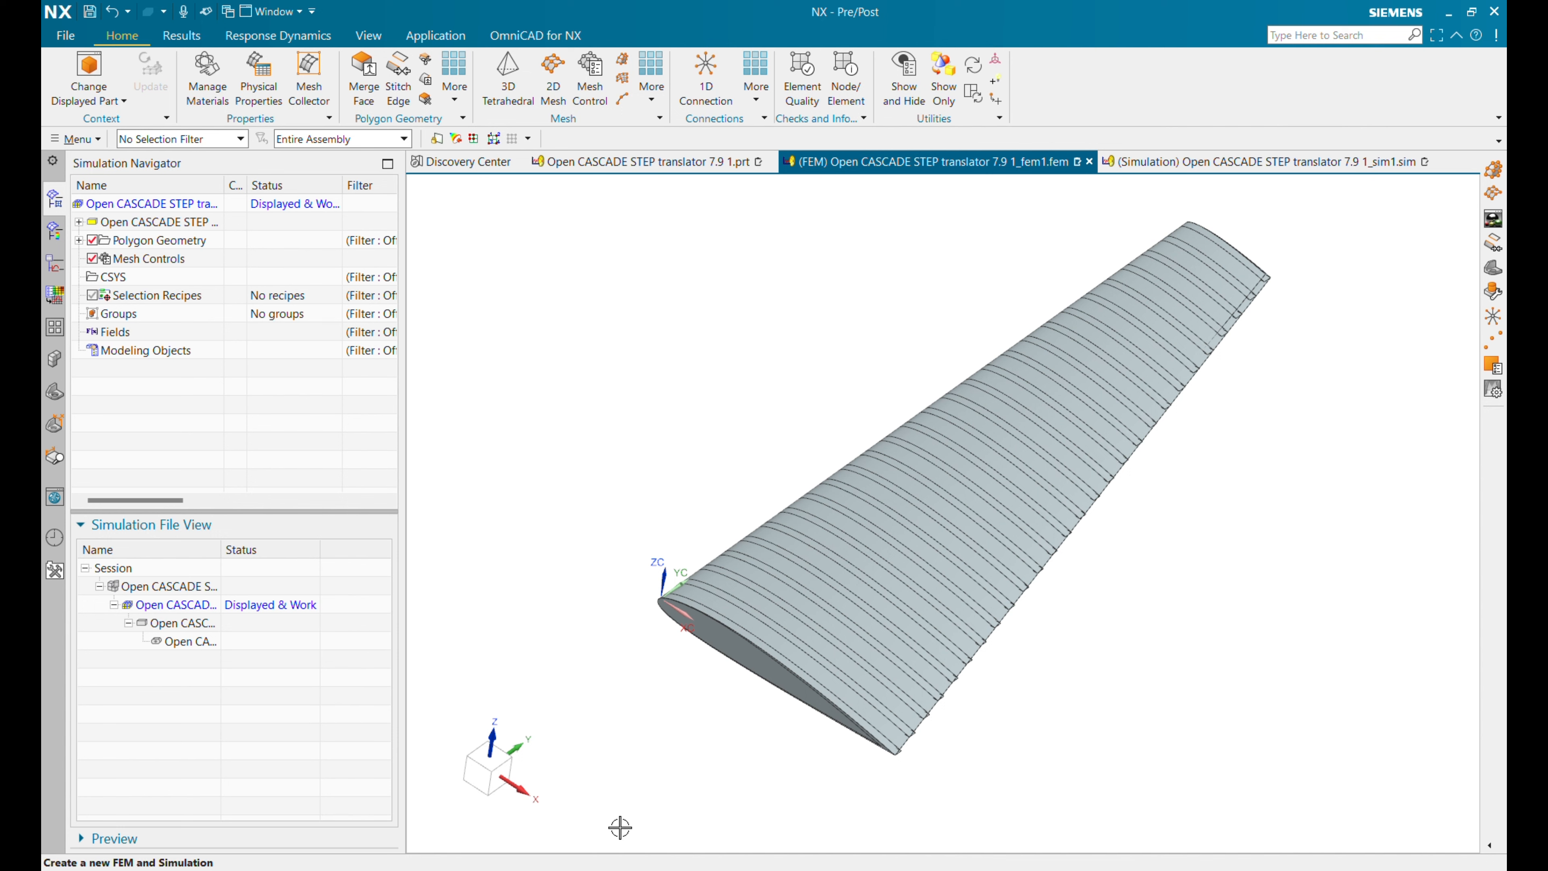
# Step: Examine the wing geometry in the FEM file from several angles and end-on at the root airfoil
pyautogui.scroll(-1, 620, 827)
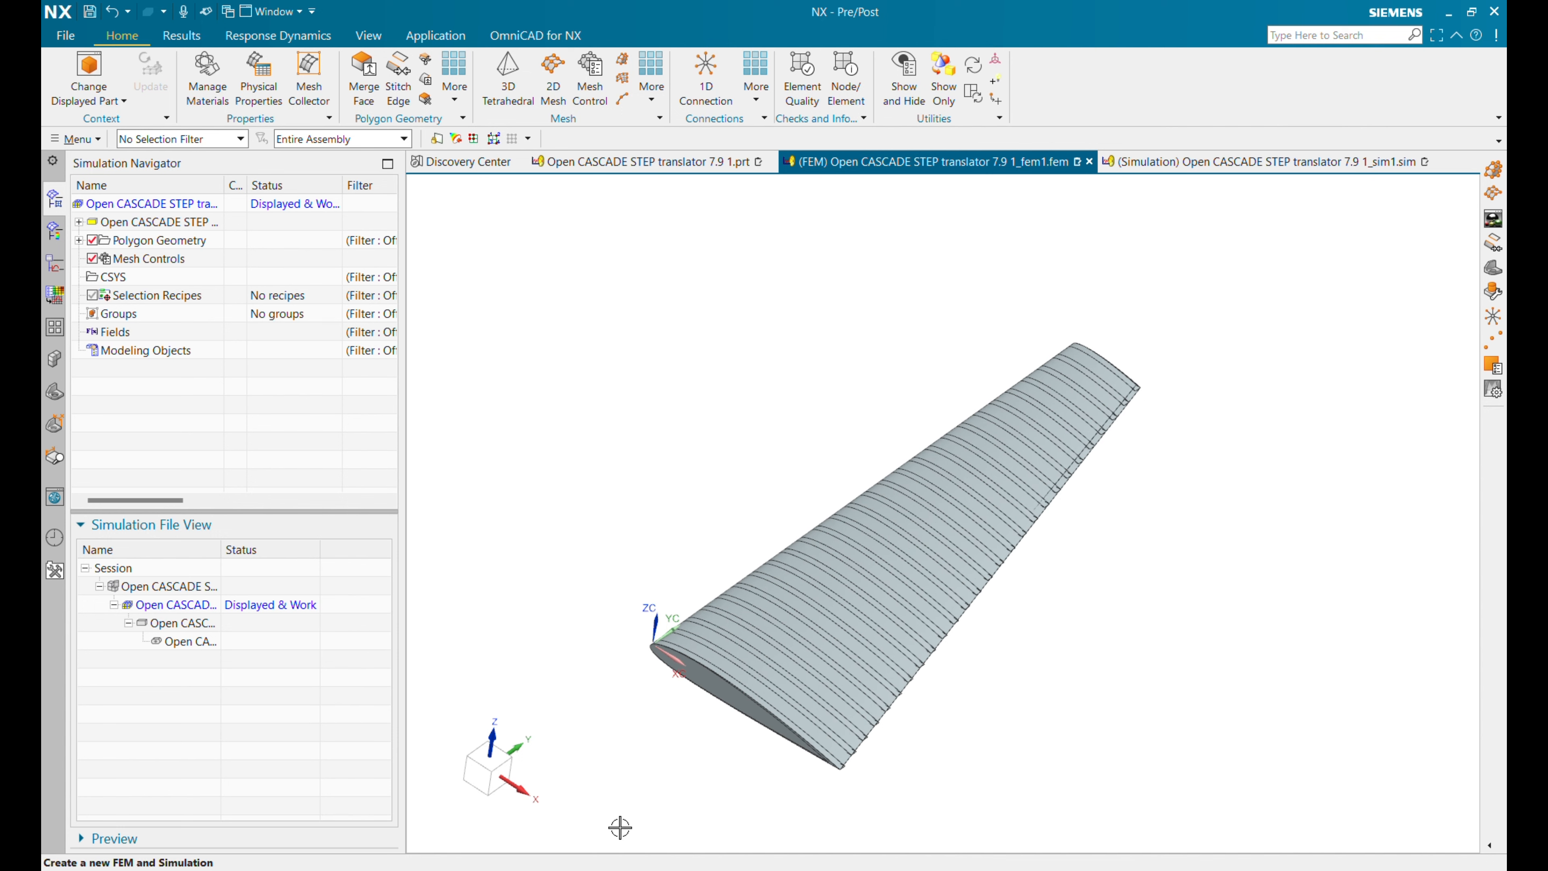
pyautogui.scroll(2, 1012, 460)
pyautogui.scroll(2, 1116, 570)
pyautogui.moveTo(1116, 570); pyautogui.dragTo(1078, 649, button='middle')
pyautogui.scroll(3, 936, 667)
pyautogui.scroll(-3, 915, 685)
pyautogui.moveTo(915, 685); pyautogui.dragTo(905, 671, button='middle')
pyautogui.click(480, 770)
pyautogui.scroll(2, 1120, 556)
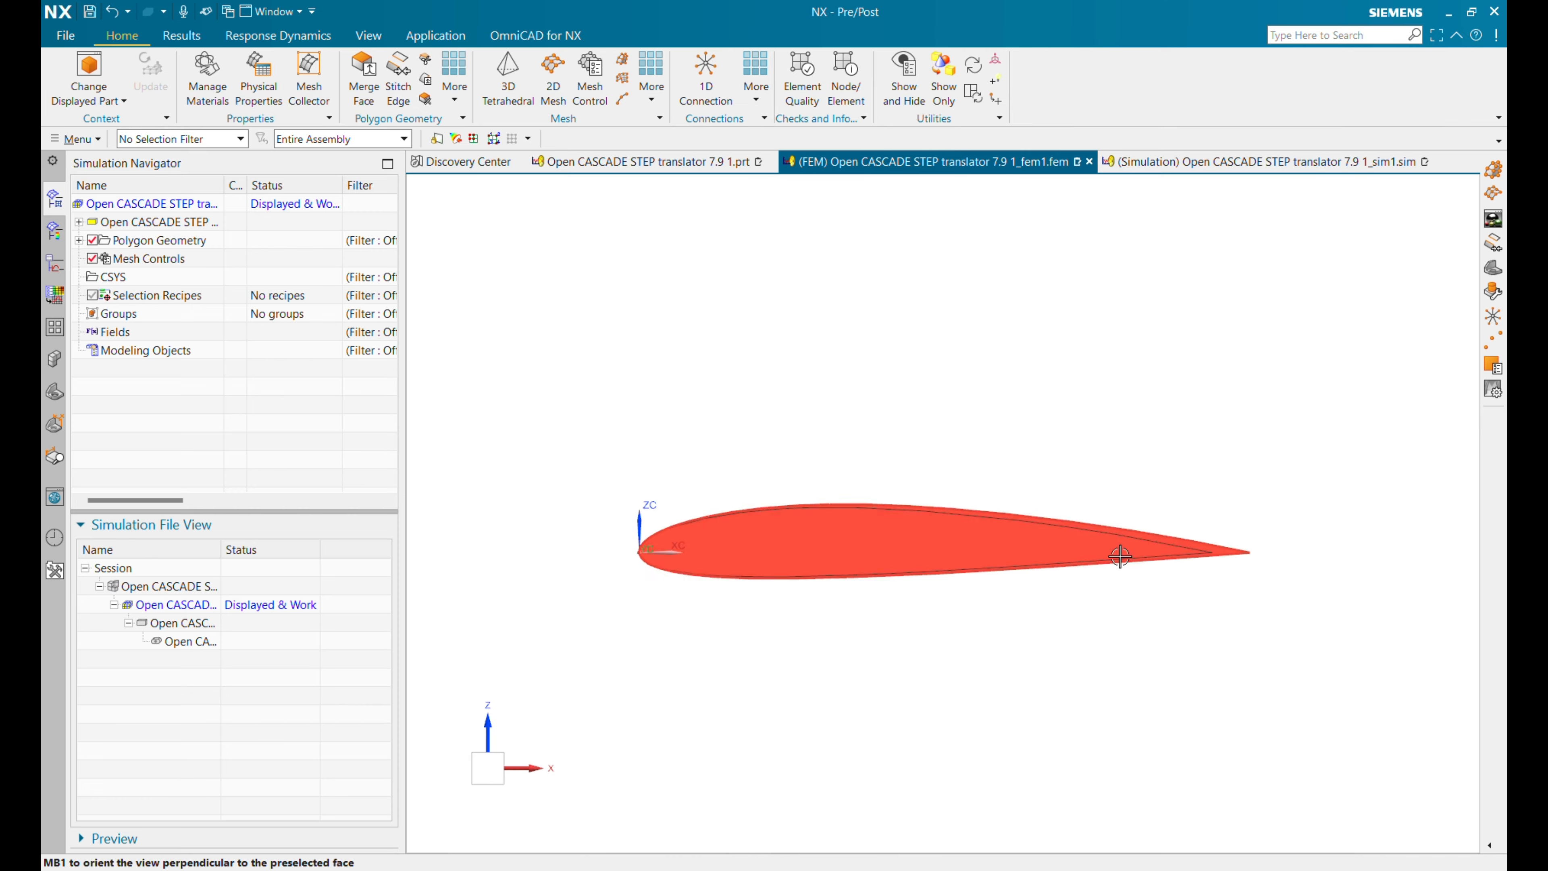
# Step: Make the FEM's idealized part the displayed part and dismiss the idealized part warning
pyautogui.scroll(3, 1120, 556)
pyautogui.moveTo(1120, 556); pyautogui.dragTo(1116, 555, button='middle')
pyautogui.scroll(-8, 1120, 555)
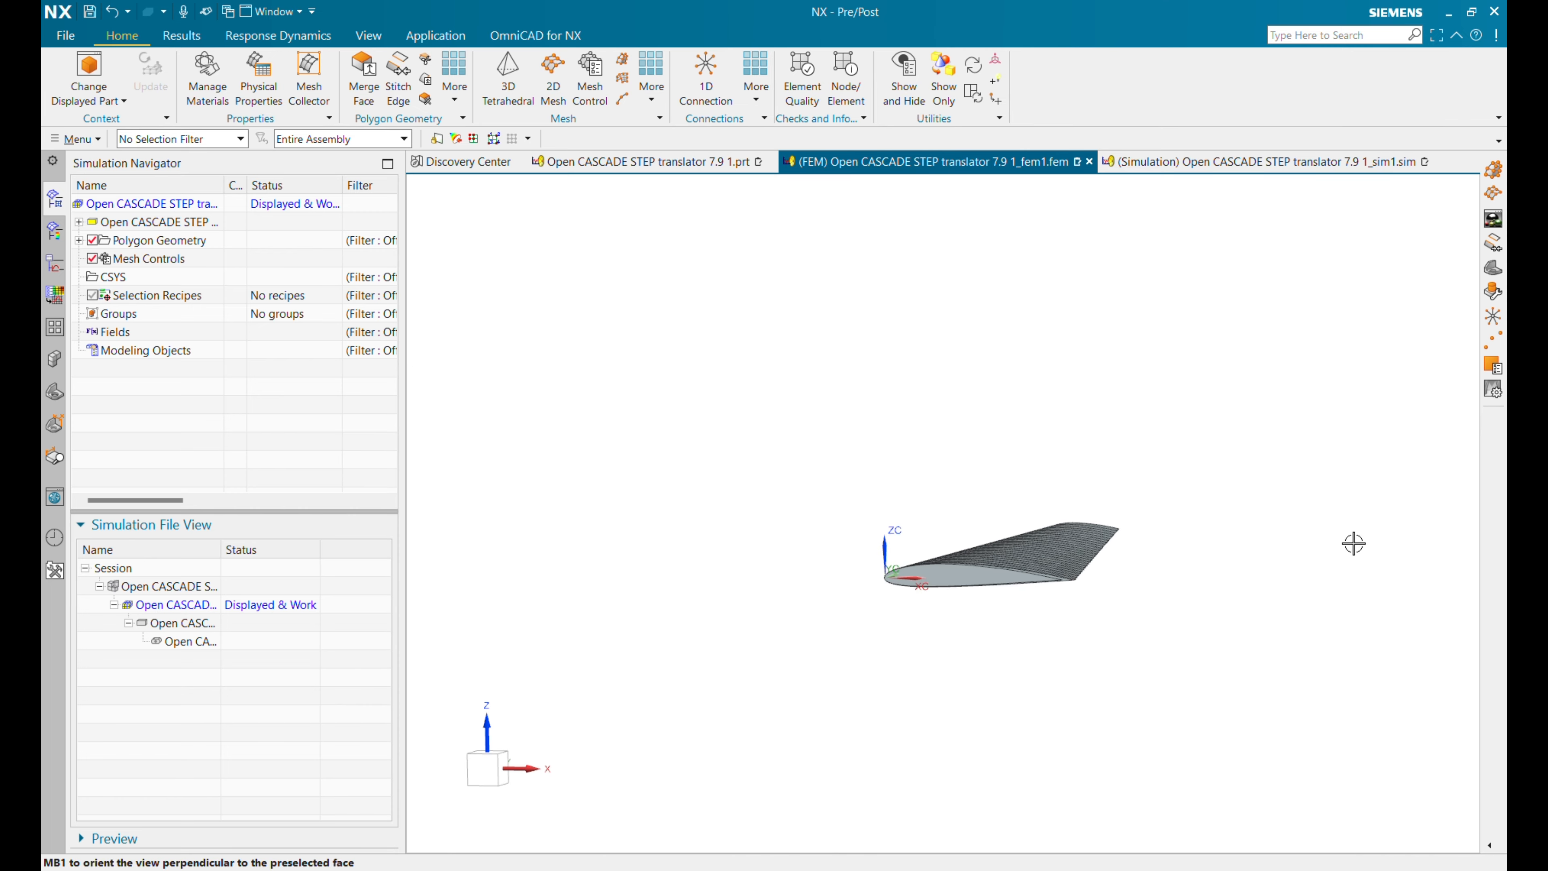
pyautogui.moveTo(1353, 542); pyautogui.dragTo(1282, 626, button='middle')
pyautogui.scroll(2, 1252, 627)
pyautogui.moveTo(1126, 615); pyautogui.dragTo(1132, 578, button='middle')
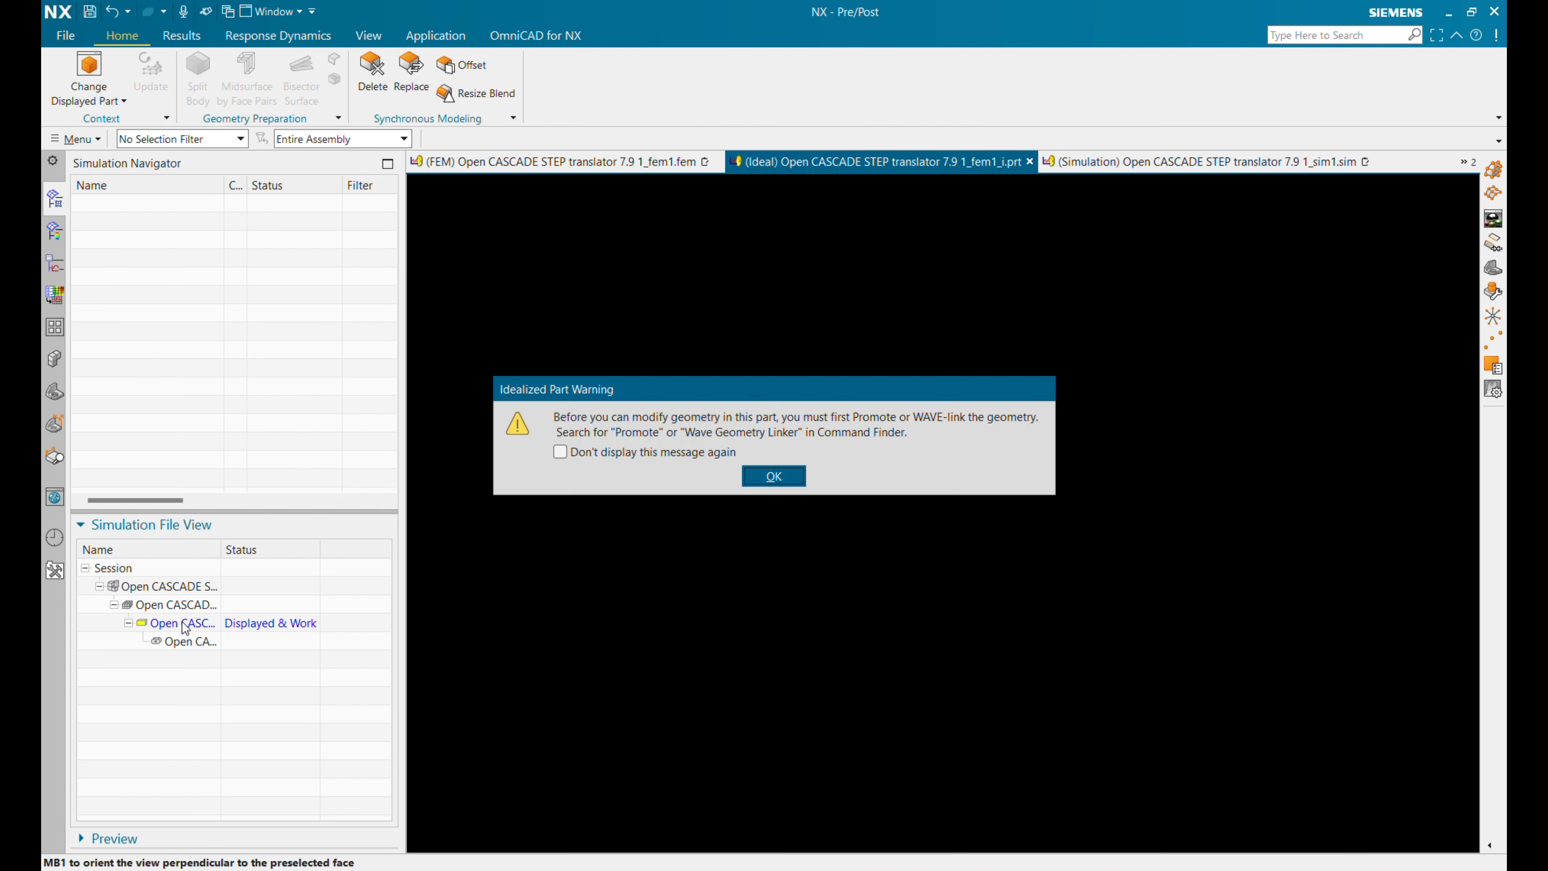
pyautogui.click(771, 475)
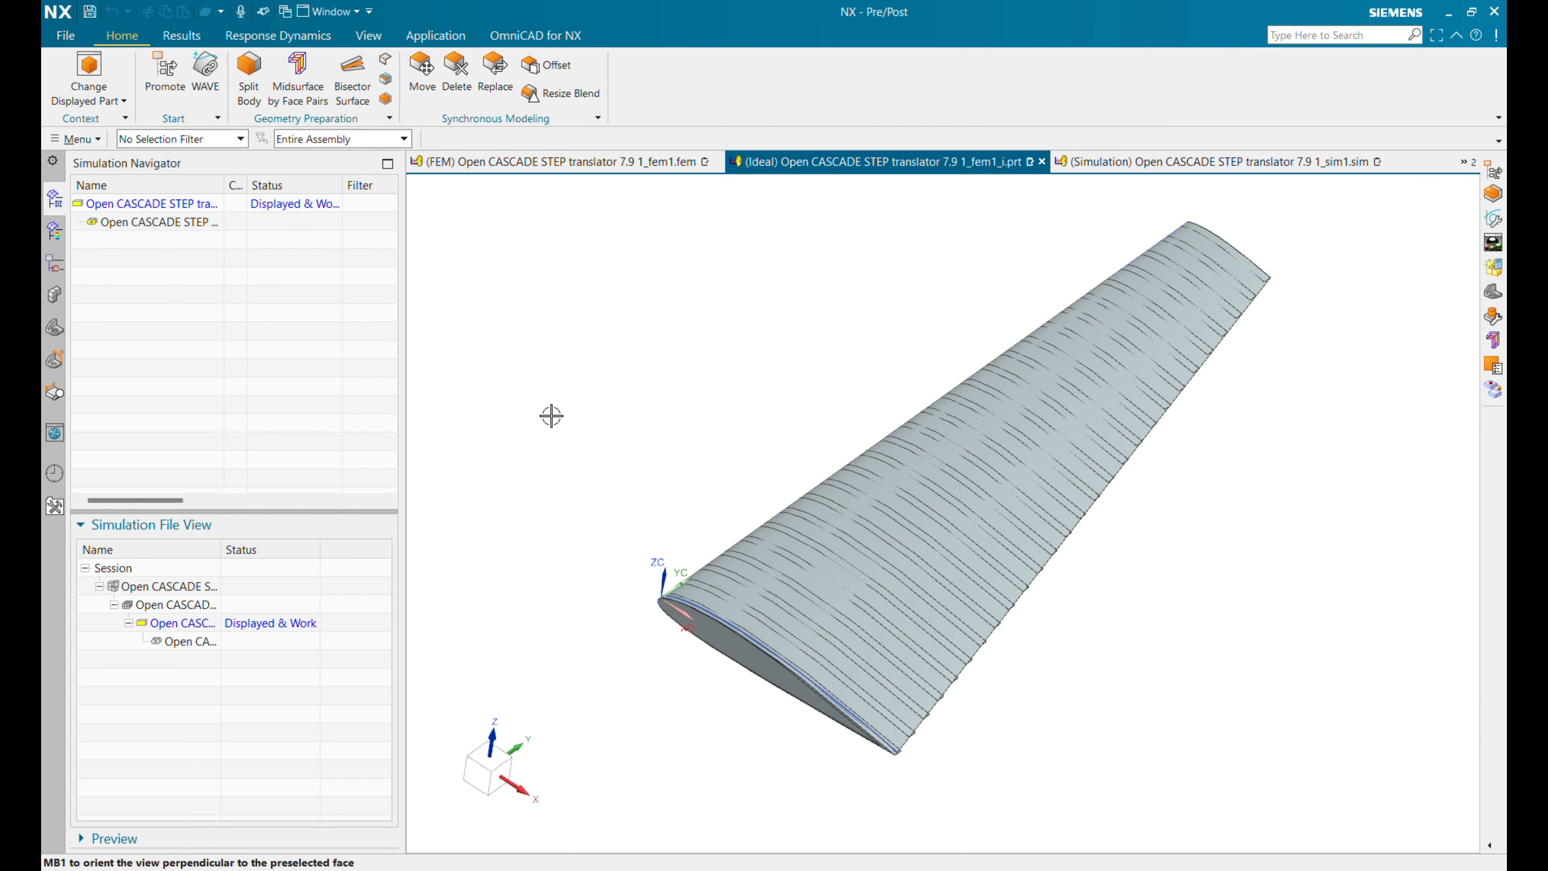
# Step: Promote all the wing skin and rib bodies into the idealized part
pyautogui.click(176, 90)
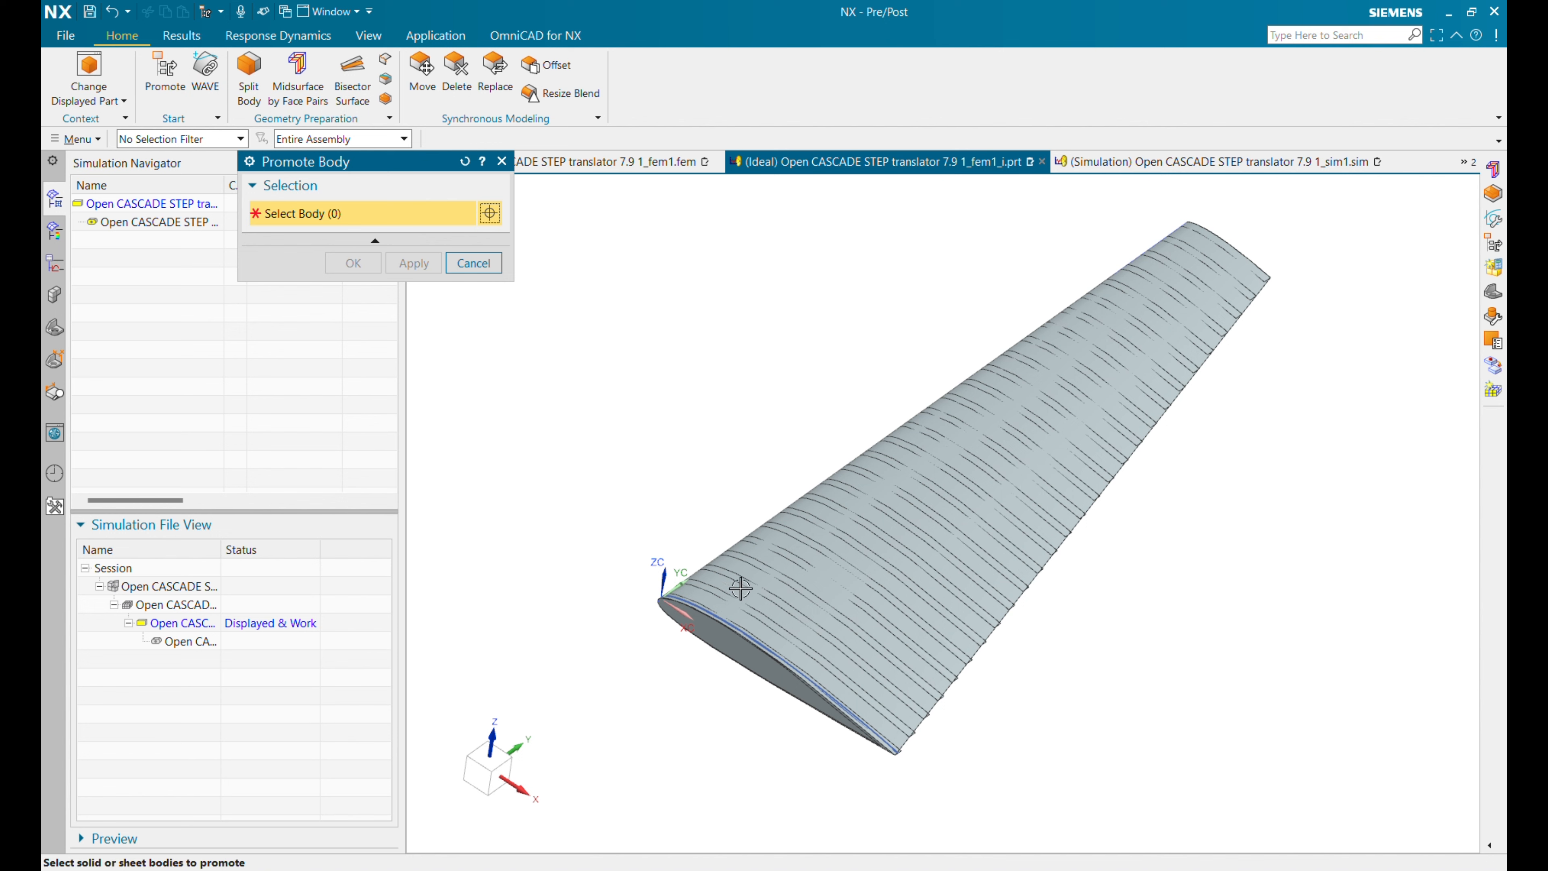
pyautogui.scroll(-2, 729, 644)
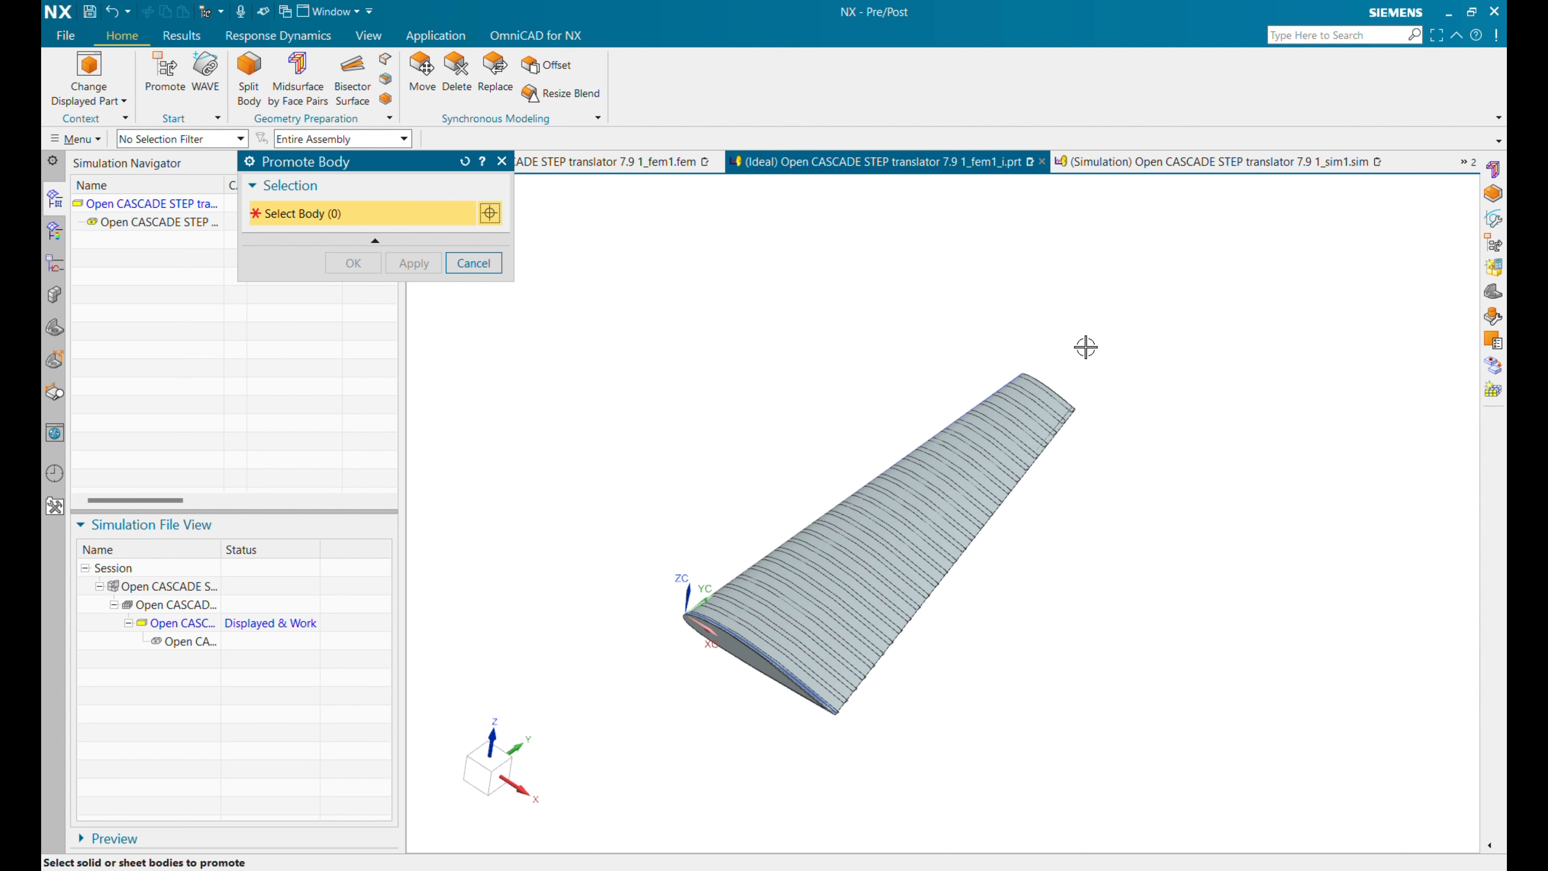
pyautogui.moveTo(1123, 342); pyautogui.dragTo(658, 762)
pyautogui.click(353, 263)
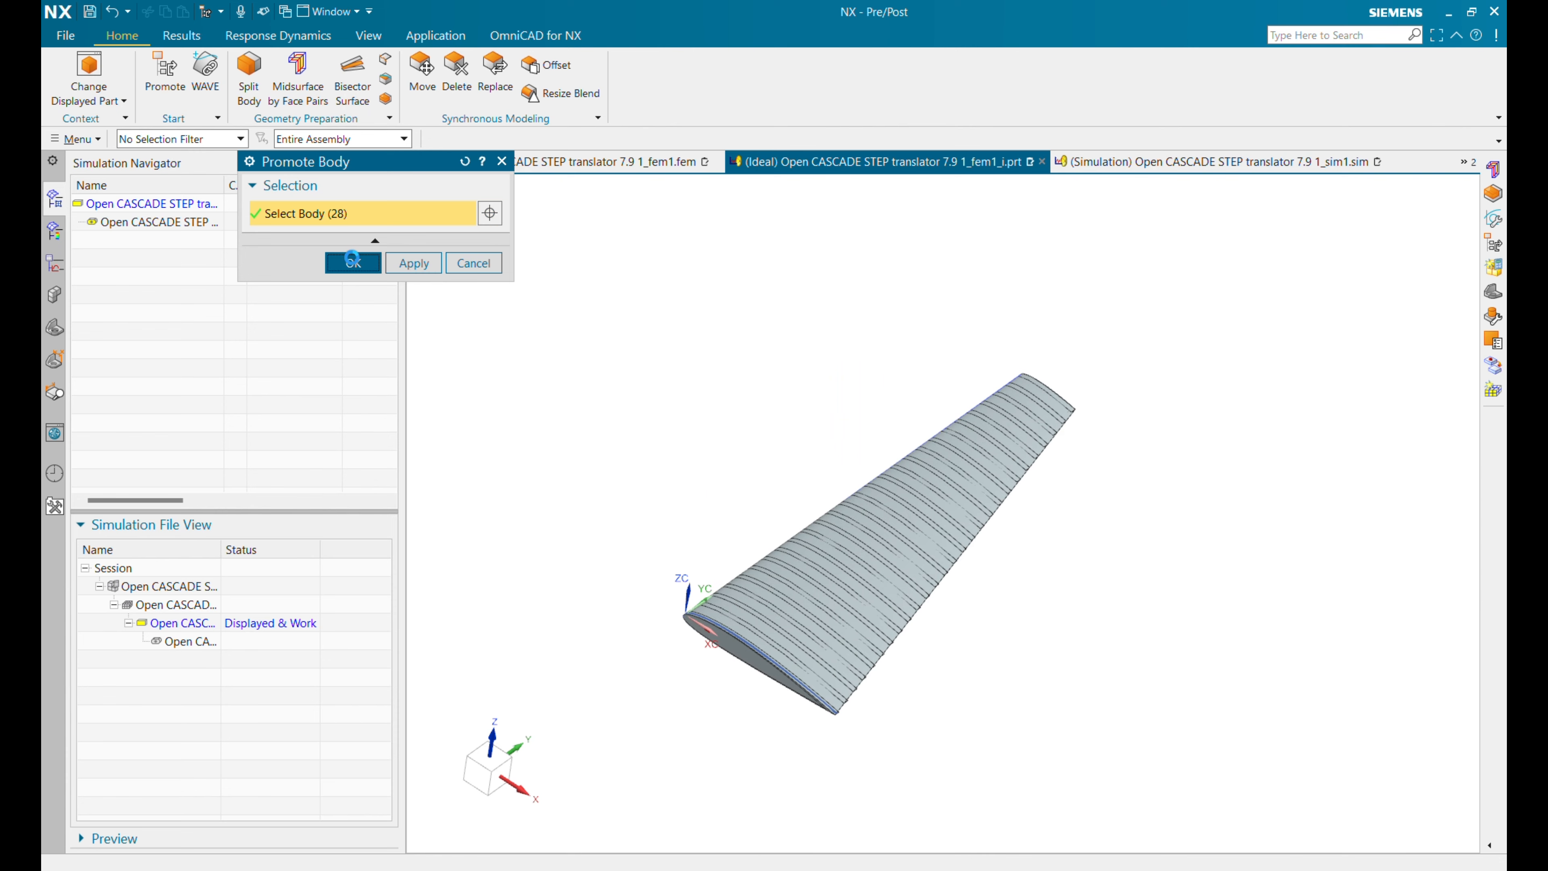
# Step: Generate a Midsurface by Face Pairs preview for the hollow wing skin body and inspect it at the root's trailing edge
pyautogui.scroll(3, 678, 653)
pyautogui.scroll(-2, 632, 718)
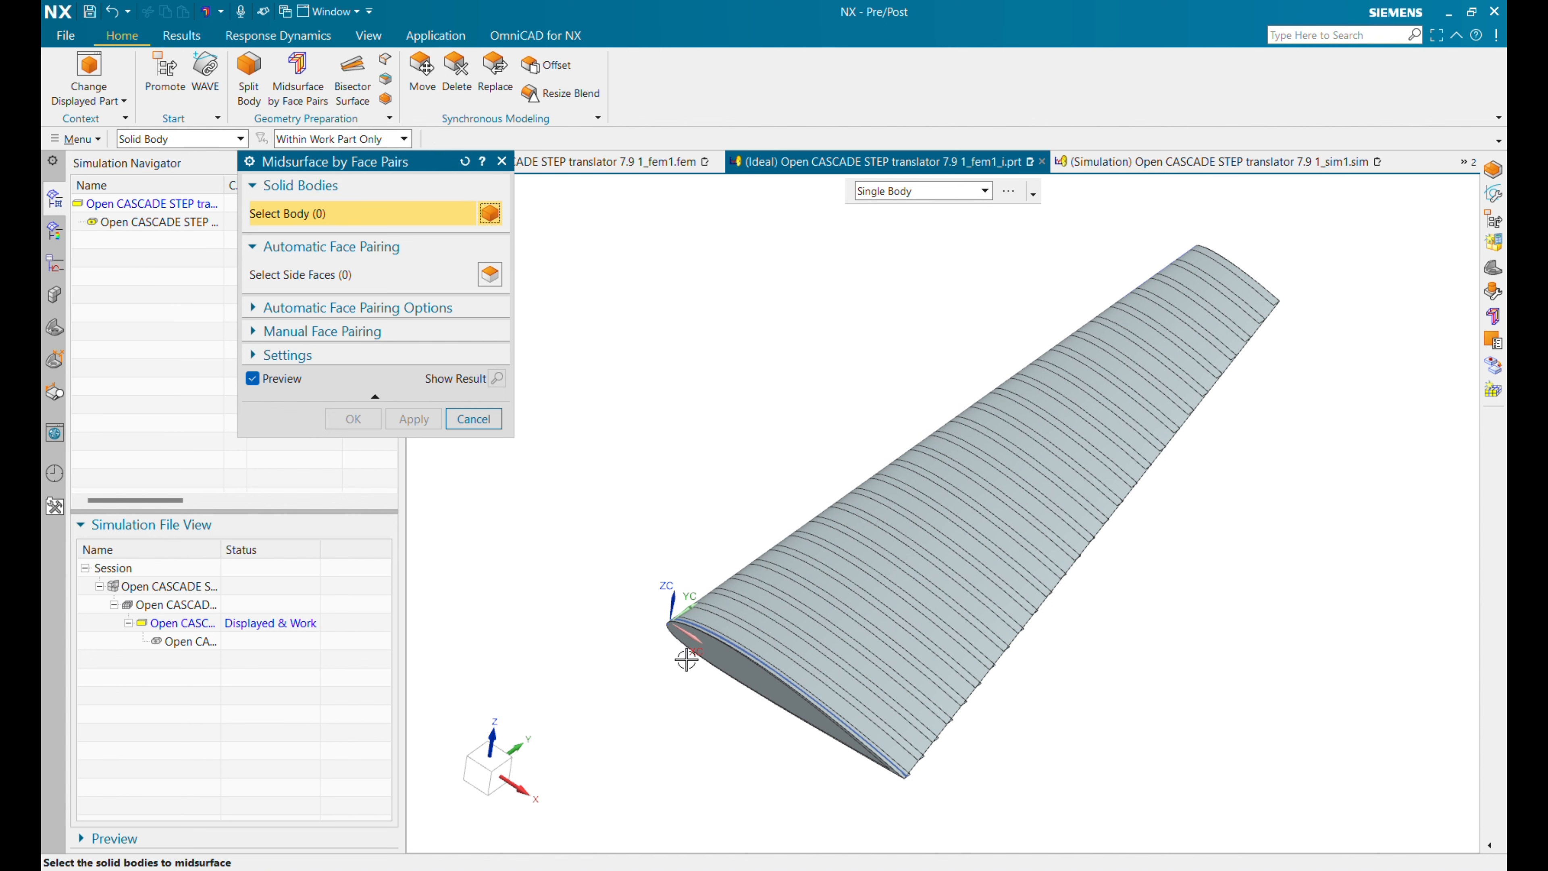
pyautogui.scroll(1, 718, 686)
pyautogui.scroll(3, 716, 685)
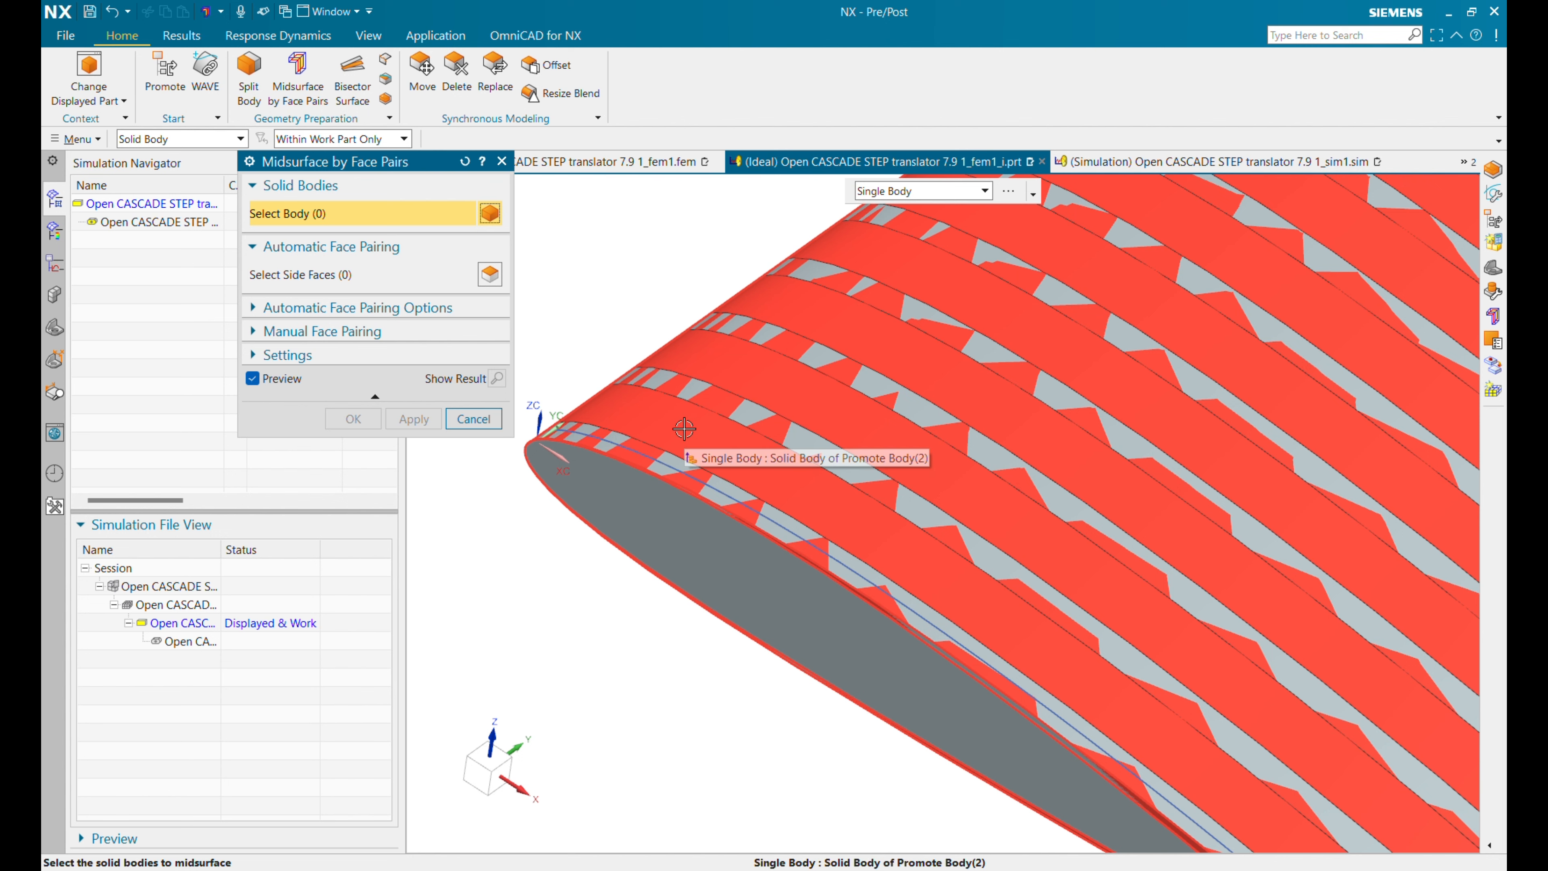
pyautogui.click(683, 429)
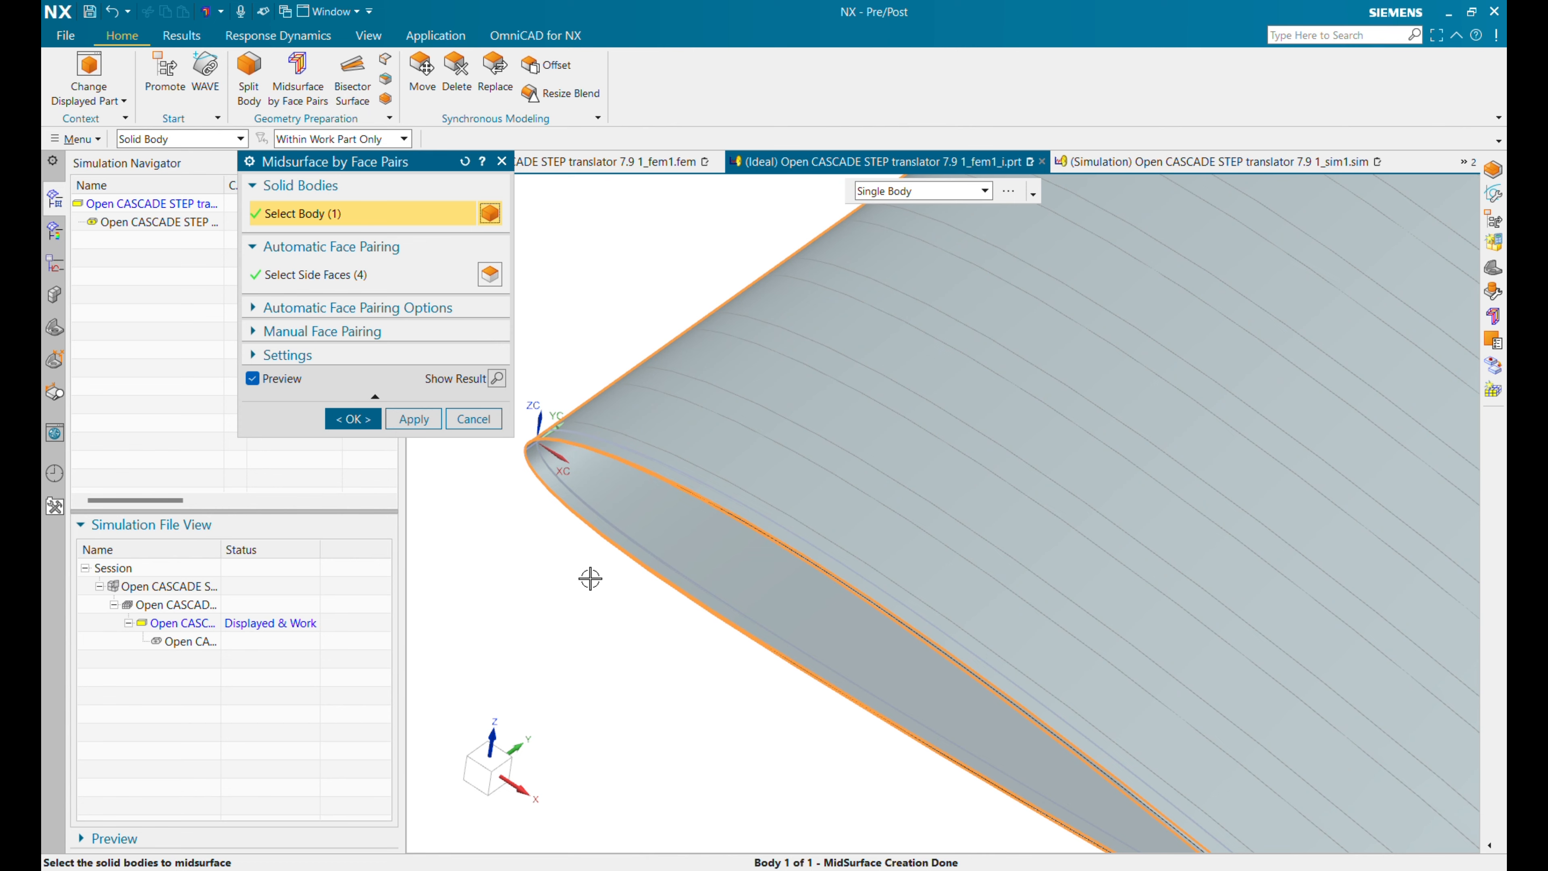
pyautogui.moveTo(659, 674); pyautogui.dragTo(688, 625, button='middle')
pyautogui.scroll(3, 1285, 736)
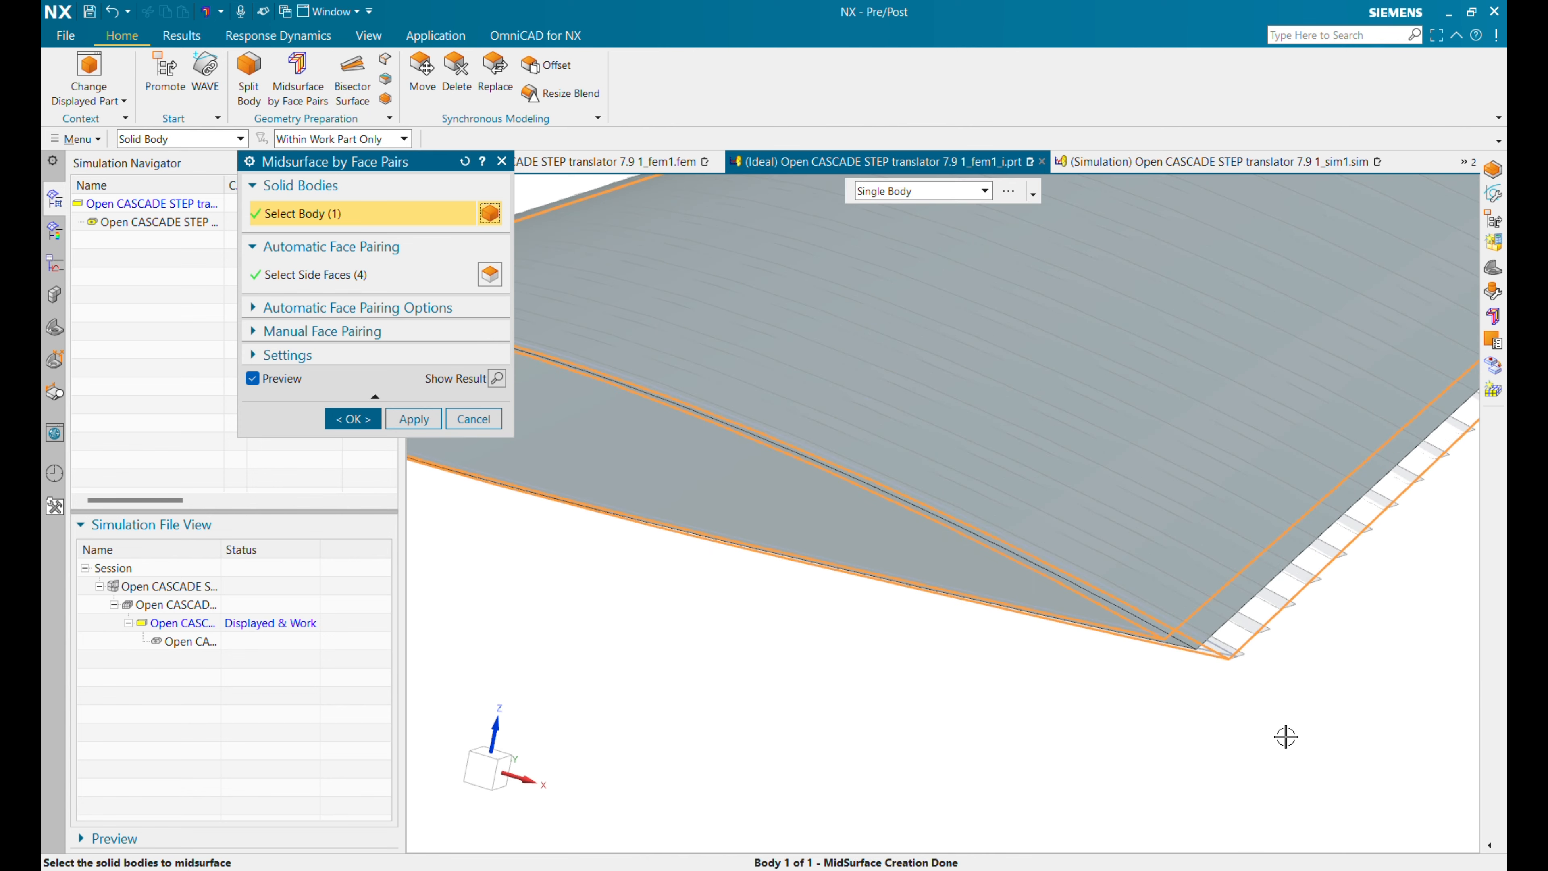
pyautogui.scroll(2, 1169, 639)
pyautogui.moveTo(1116, 623)
pyautogui.mouseDown(button='middle')
pyautogui.moveTo(1140, 602)
pyautogui.moveTo(1131, 611)
pyautogui.mouseUp(button='middle')
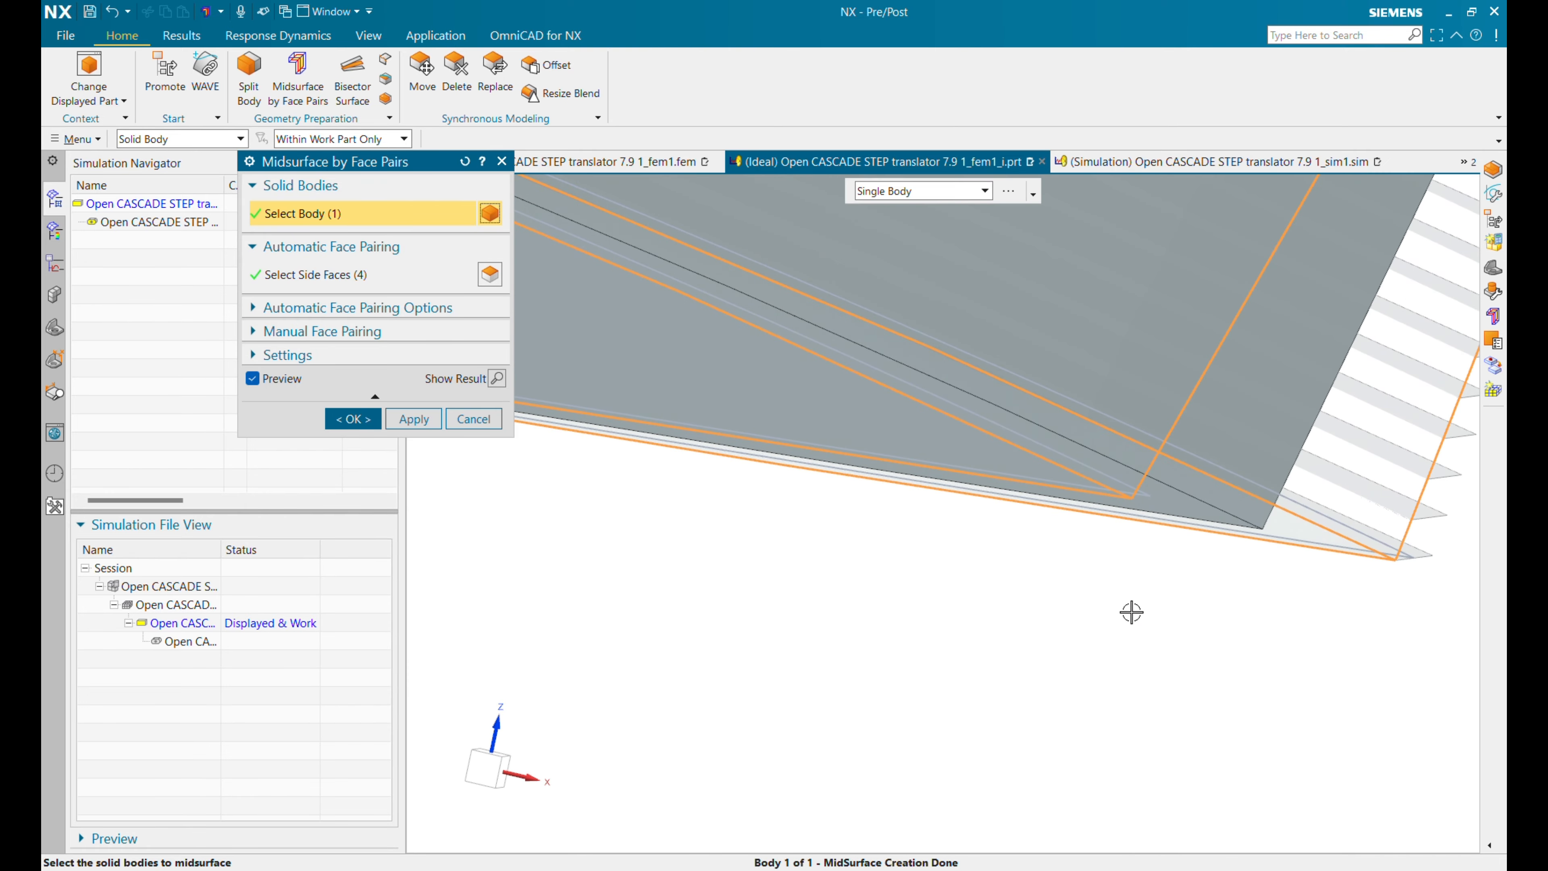
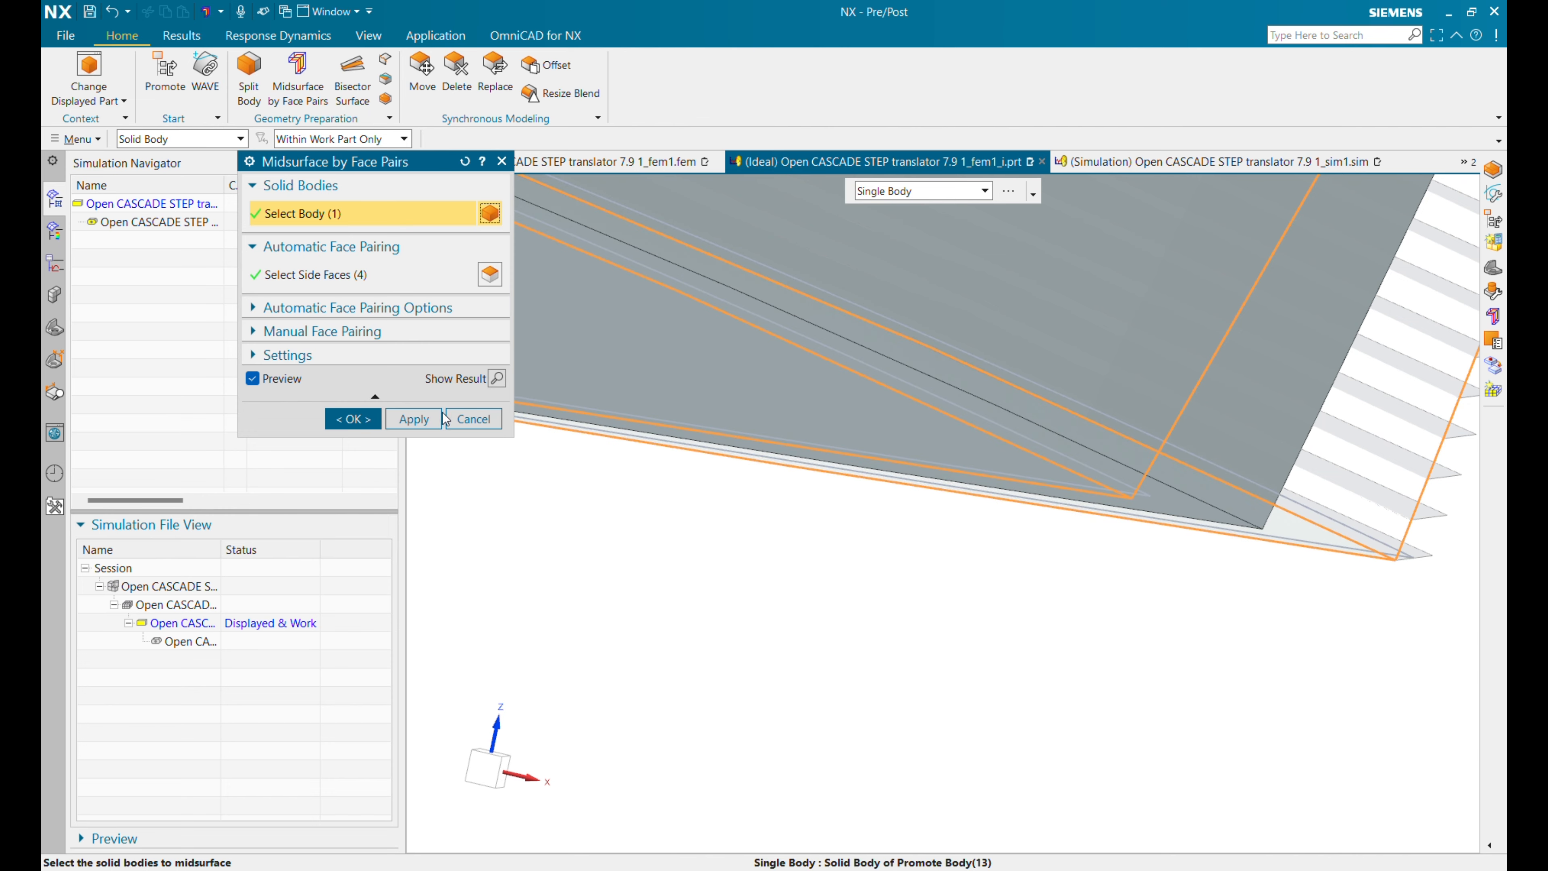
# Step: Create the midsurface of the hollow wing skin body and close the Midsurface by Face Pairs command
pyautogui.click(400, 420)
pyautogui.scroll(-3, 1006, 681)
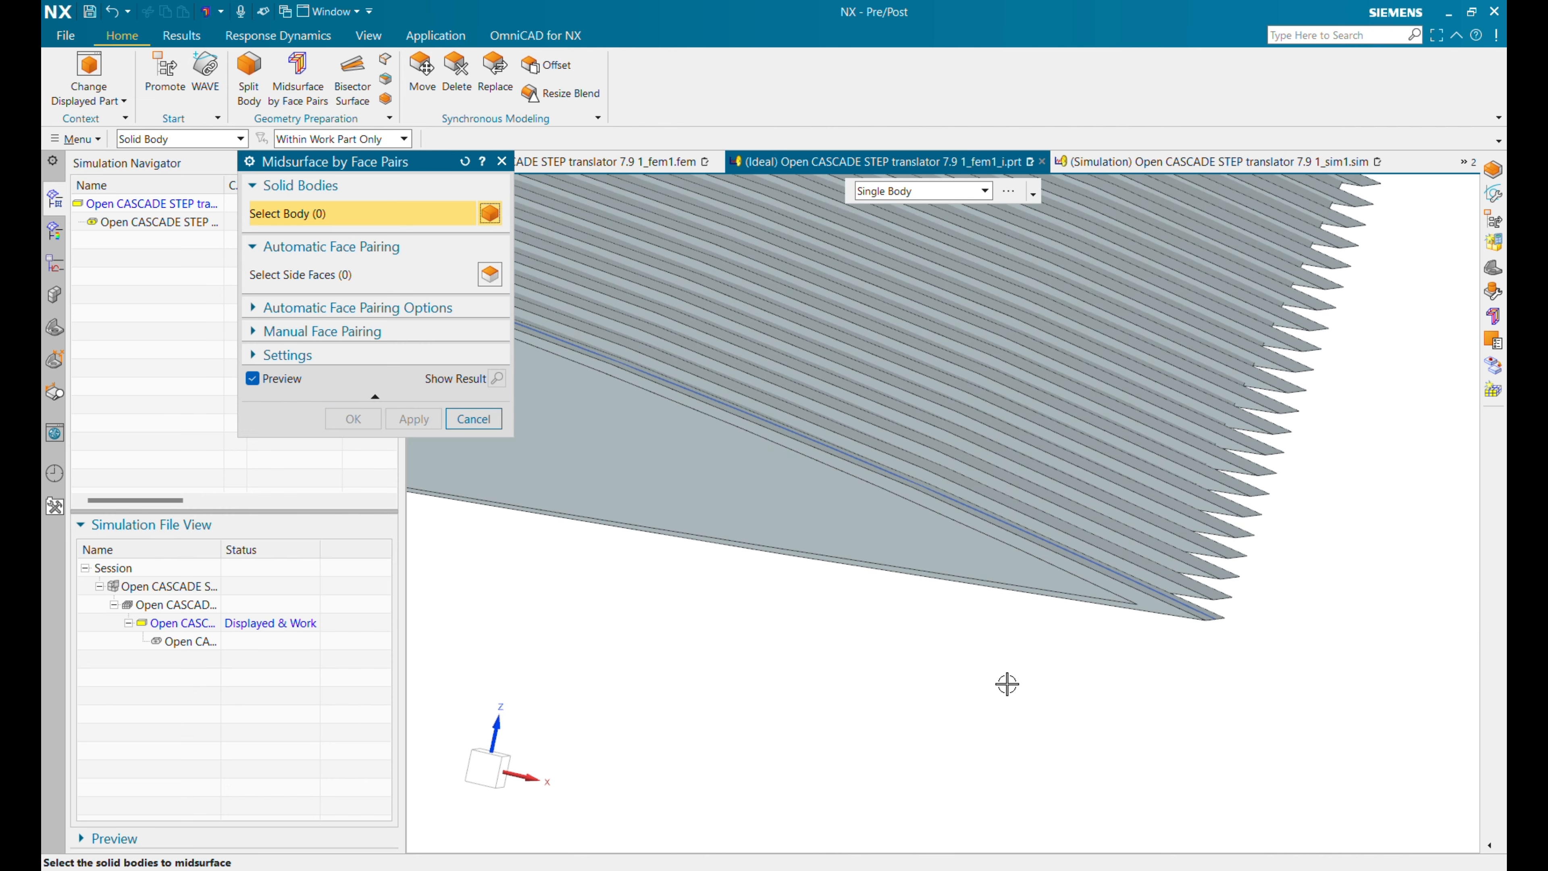
pyautogui.scroll(-2, 1007, 684)
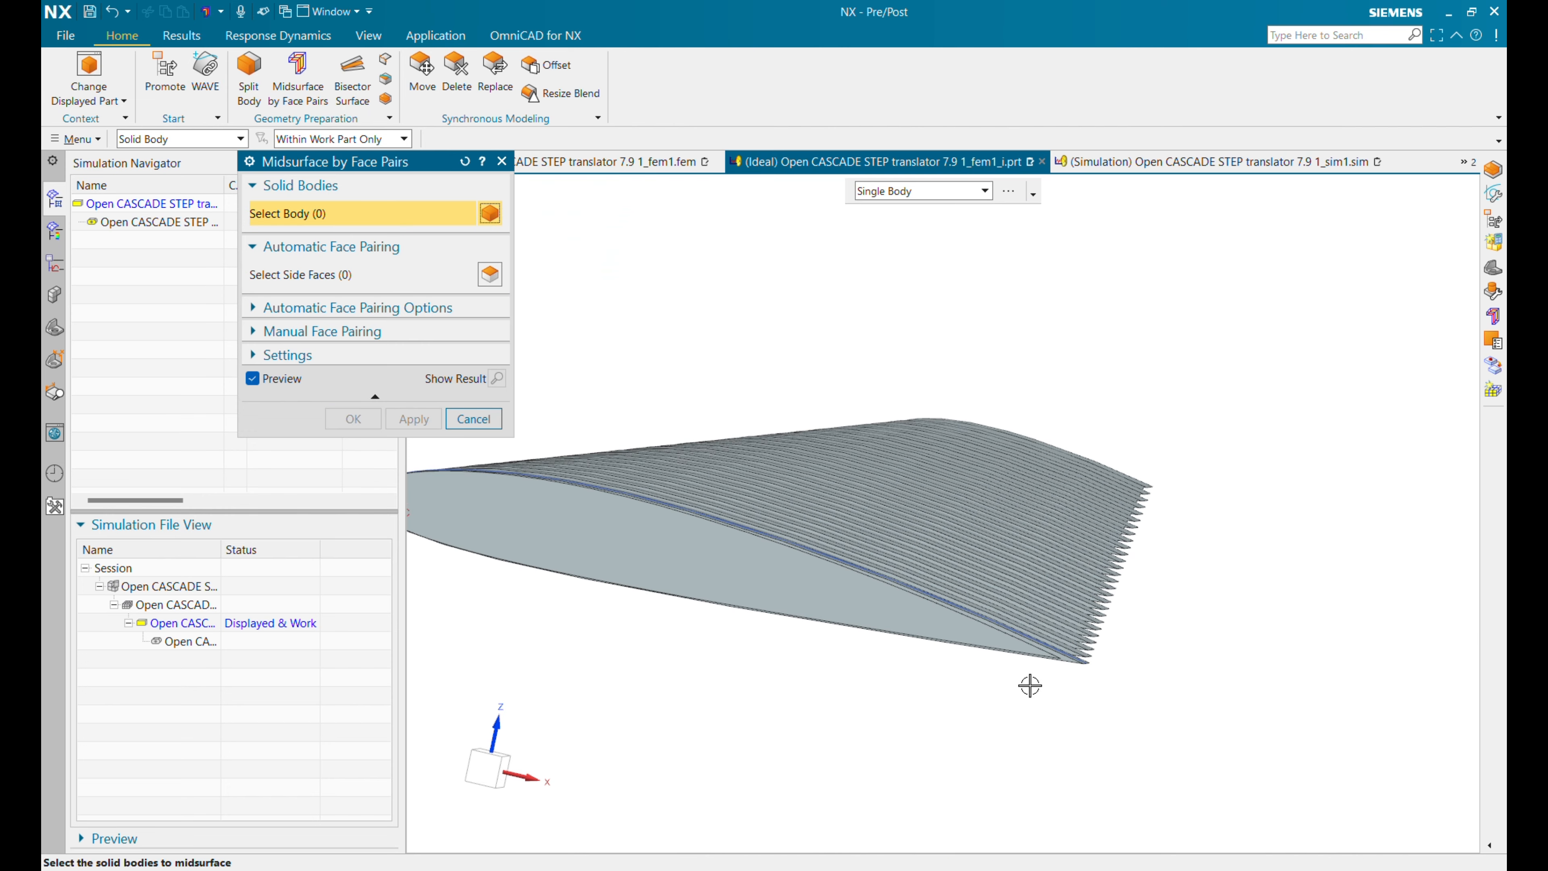
pyautogui.moveTo(1026, 682); pyautogui.dragTo(686, 647, button='middle')
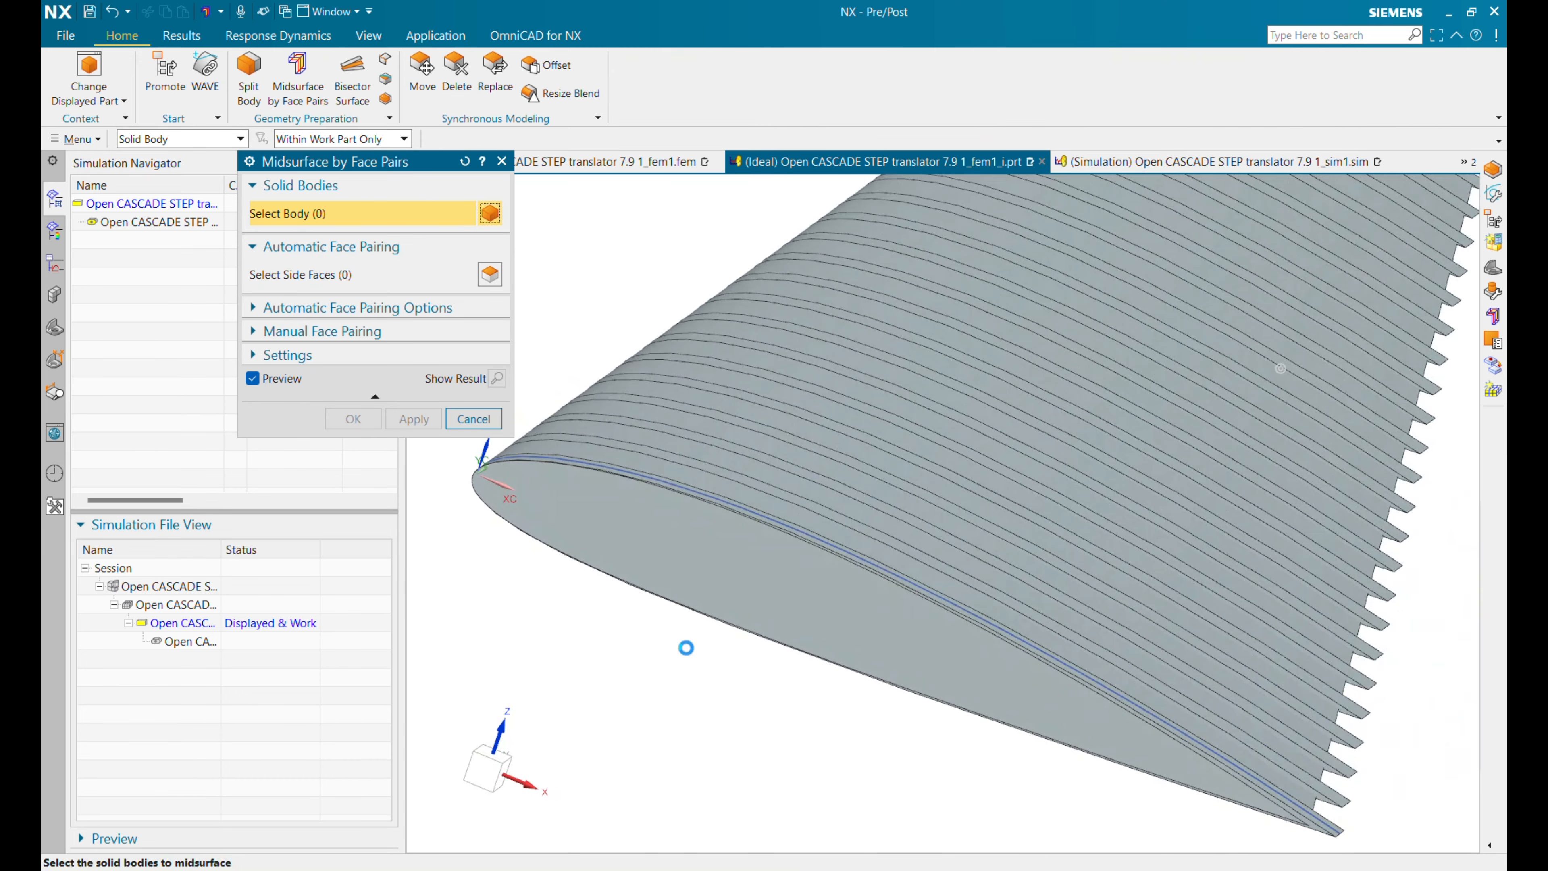
pyautogui.click(60, 233)
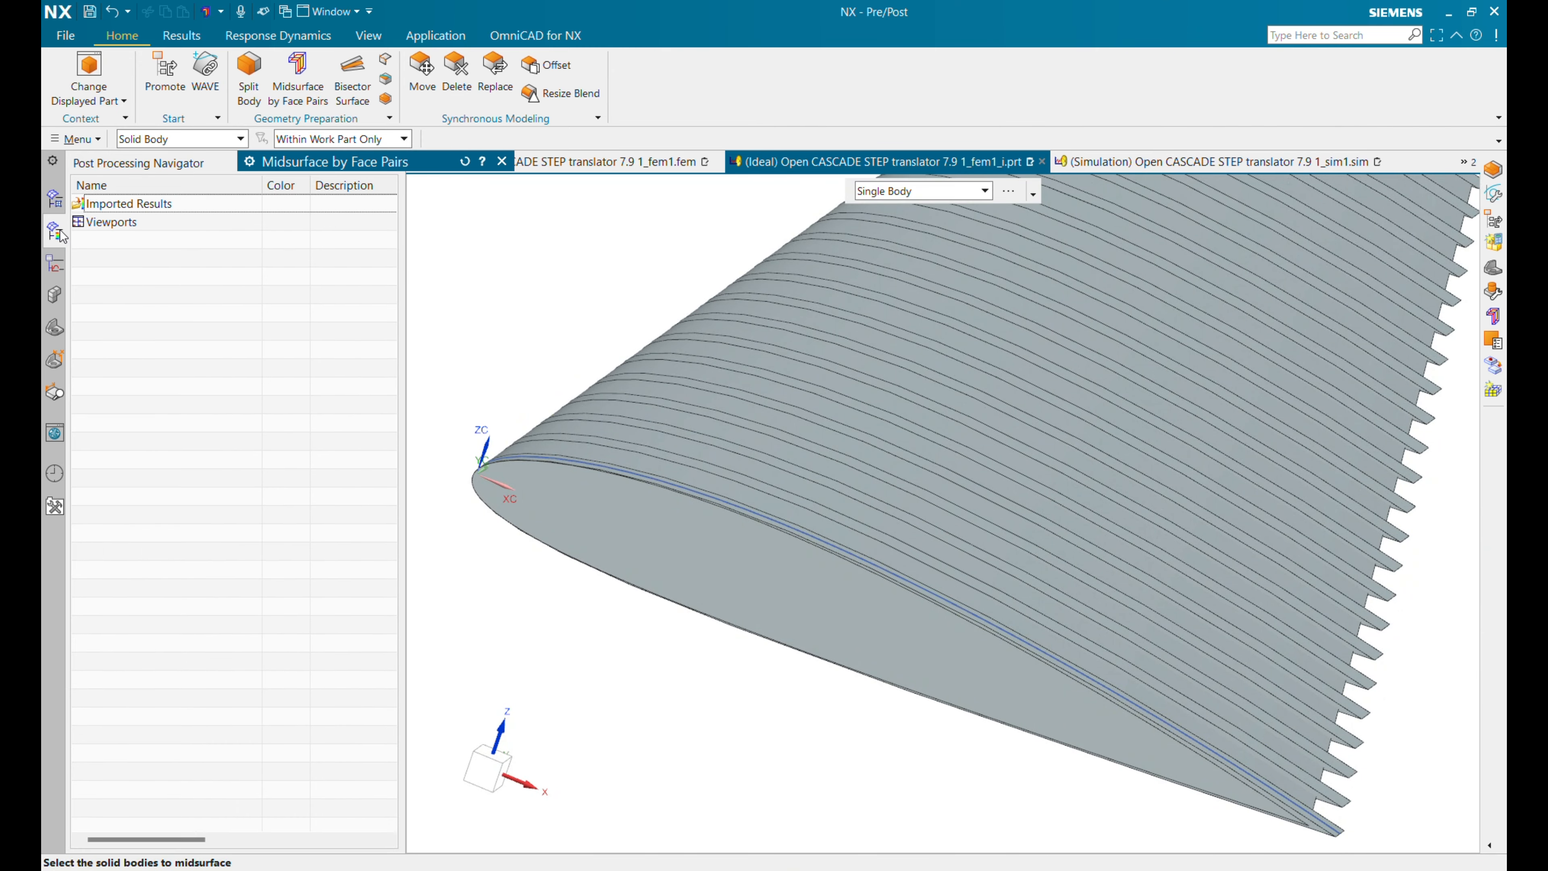
pyautogui.click(65, 262)
pyautogui.click(57, 206)
pyautogui.click(502, 162)
# Step: Select the first seven rib bodies from the wing root outward for Midsurface by Face Pairs
pyautogui.moveTo(914, 579); pyautogui.dragTo(889, 591, button='middle')
pyautogui.scroll(3, 1280, 762)
pyautogui.click(298, 93)
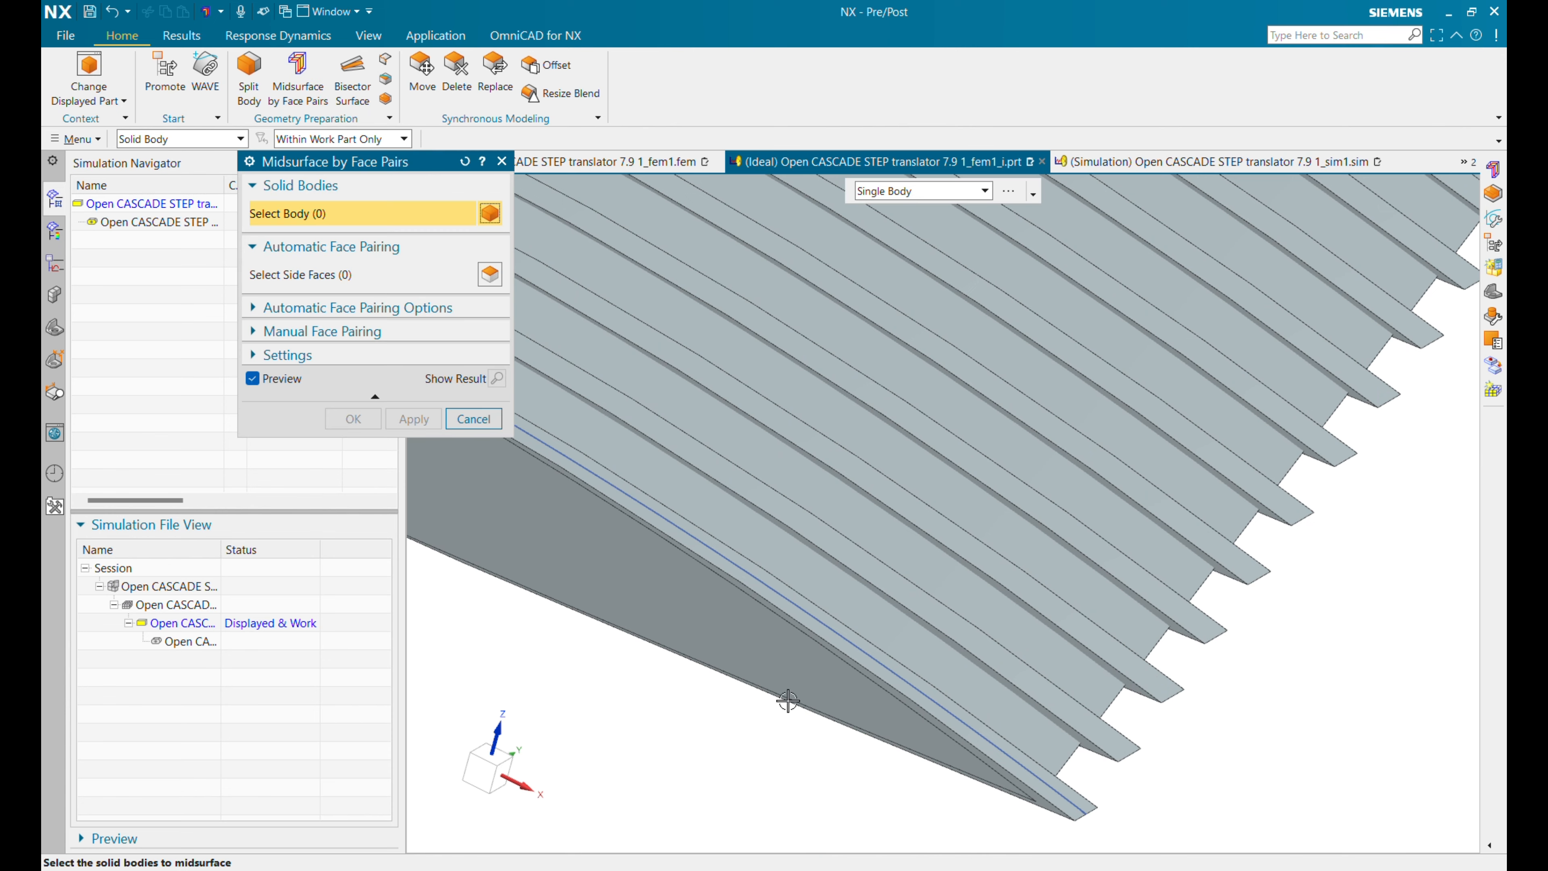
pyautogui.click(1097, 800)
pyautogui.click(1118, 745)
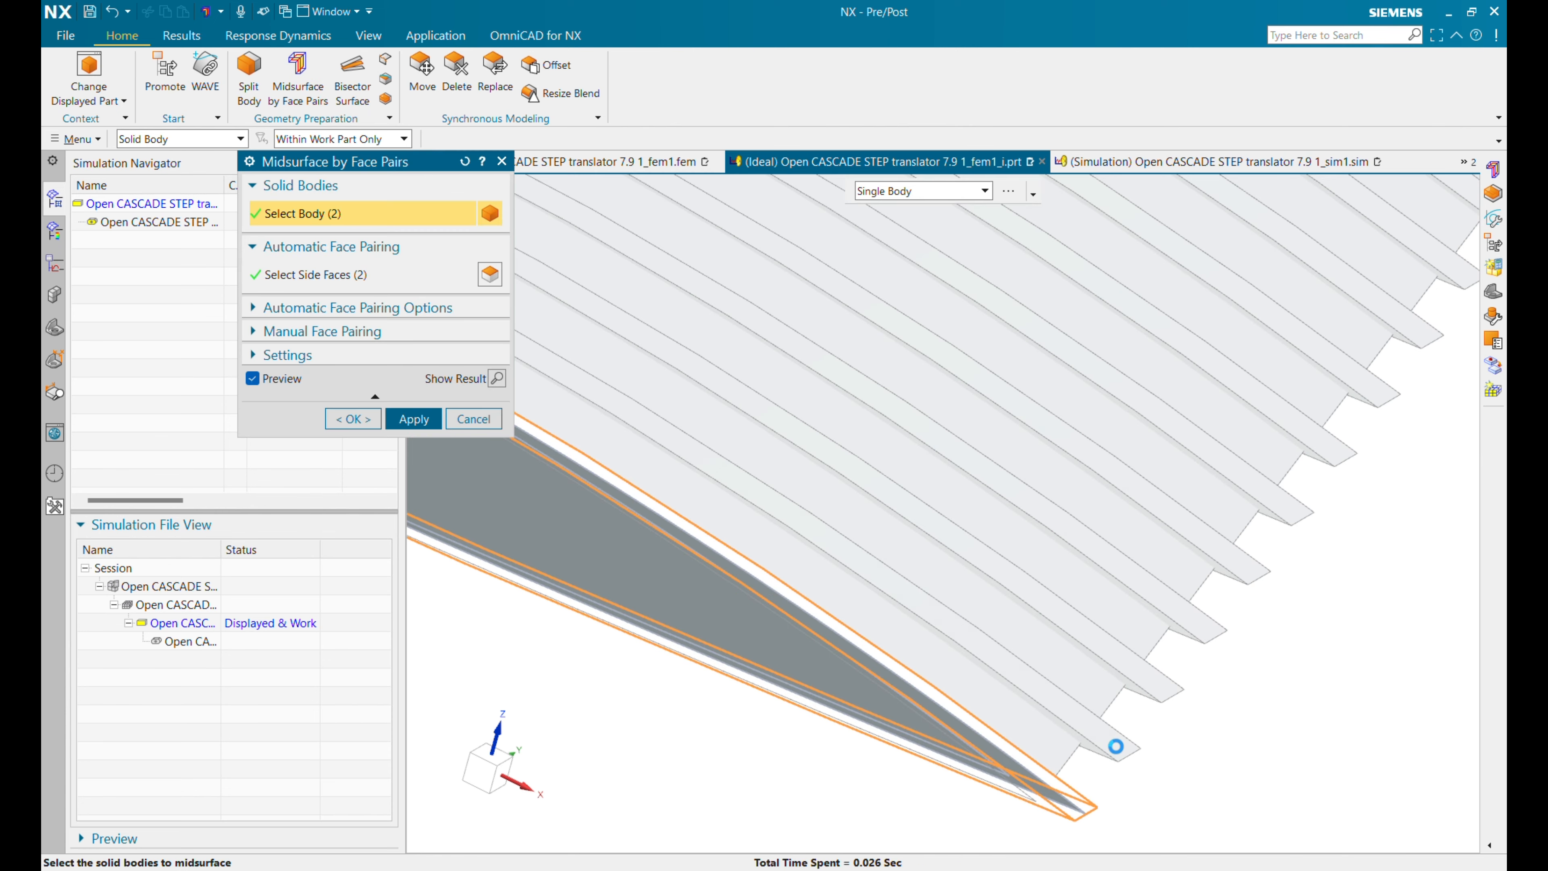
pyautogui.click(1144, 690)
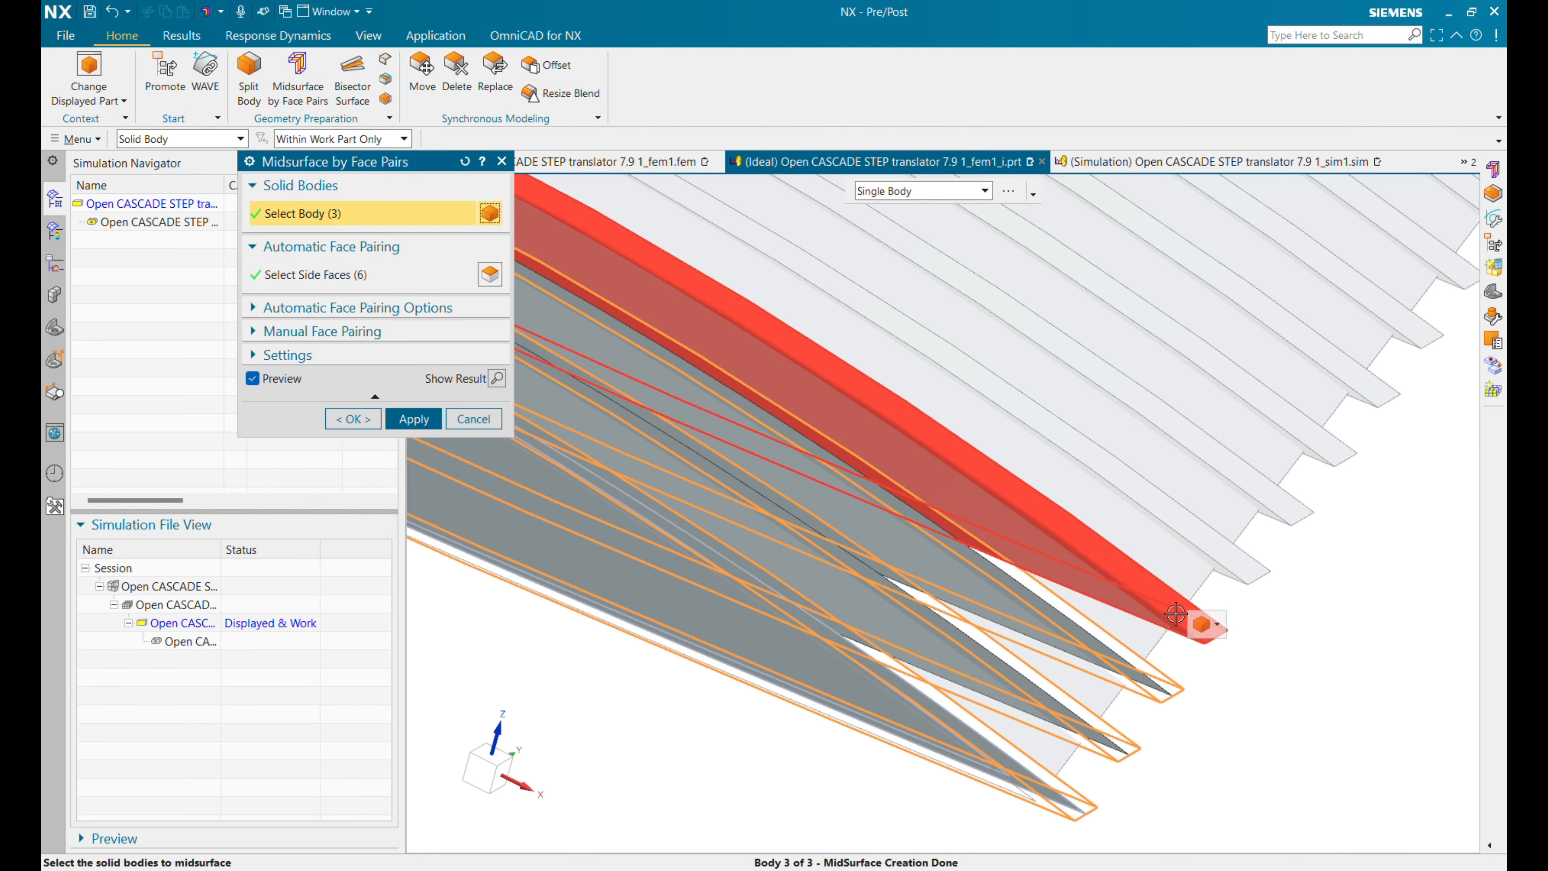
pyautogui.click(1206, 627)
pyautogui.click(1225, 564)
pyautogui.click(1286, 515)
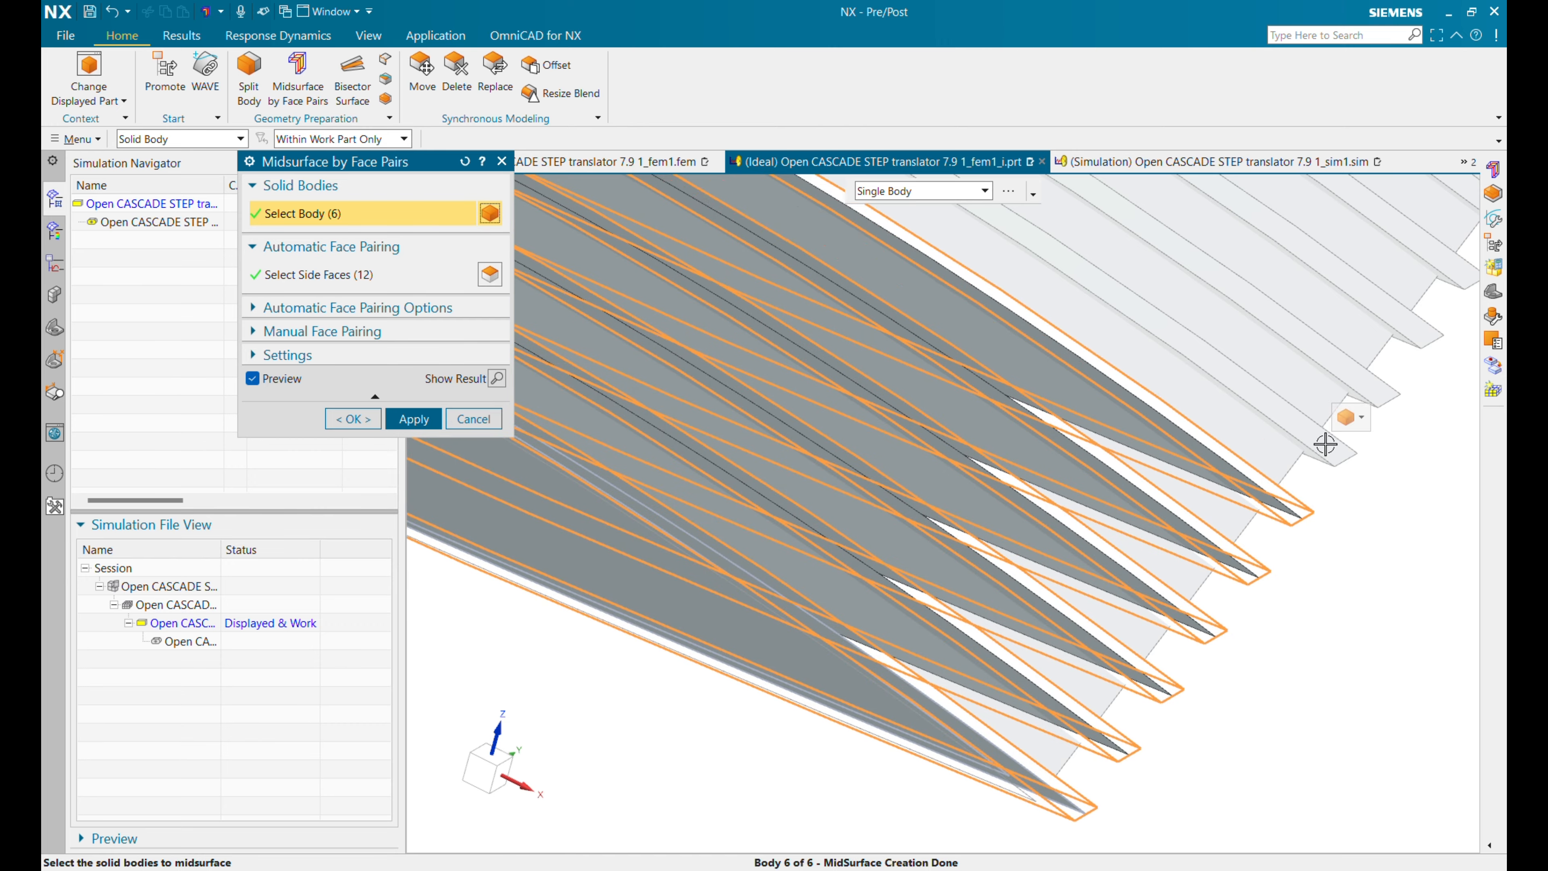
pyautogui.click(1323, 442)
# Step: Add the next six ribs, the eighth through thirteenth from the root, to the midsurface body selection in the top view
pyautogui.scroll(-3, 1210, 540)
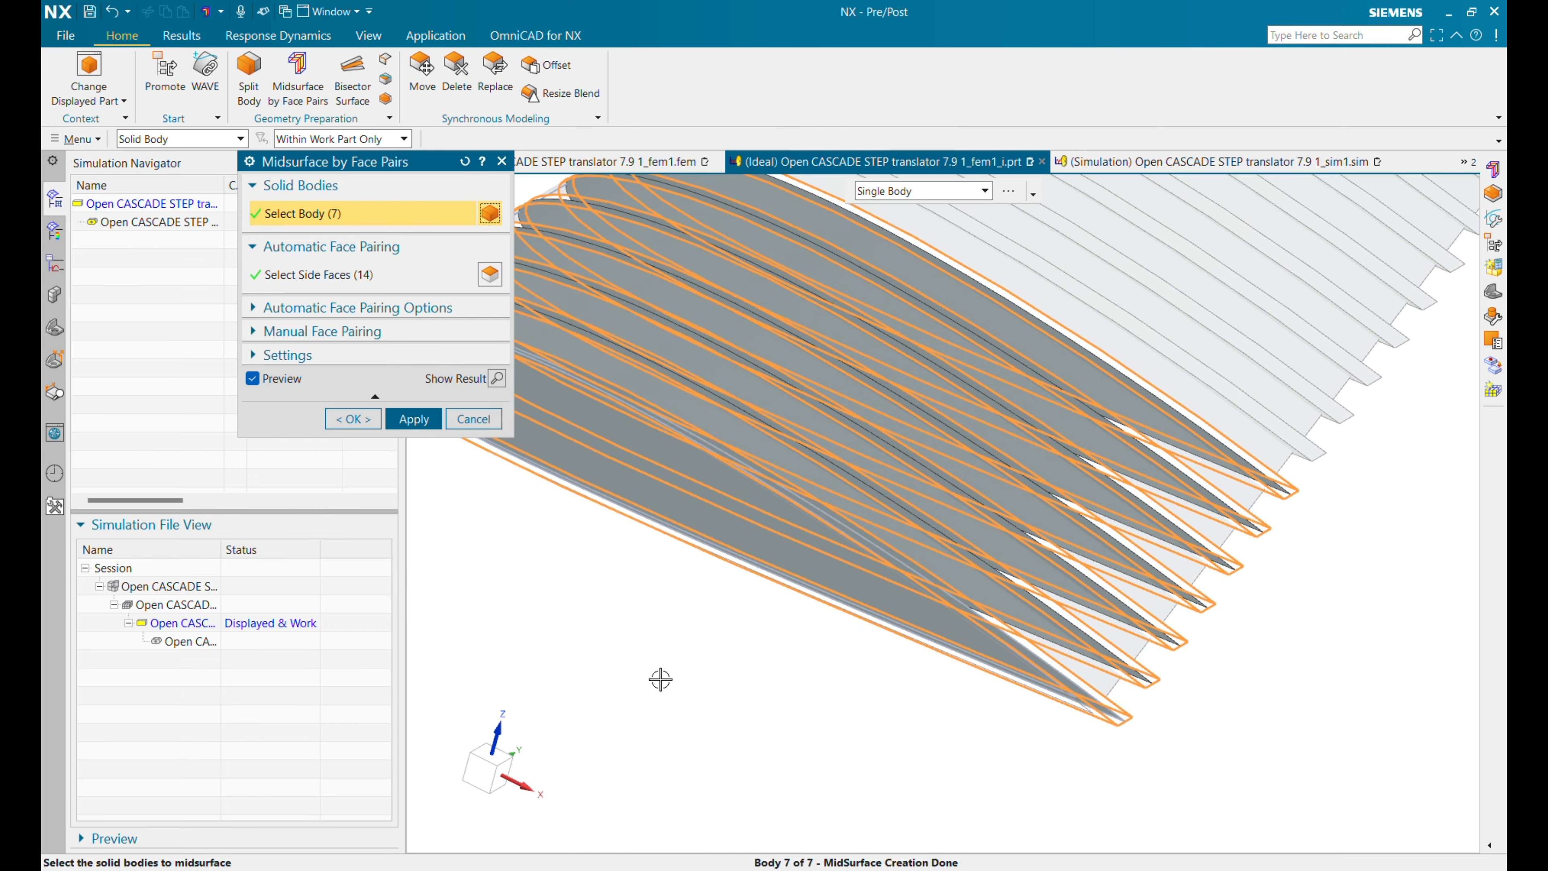
pyautogui.click(487, 749)
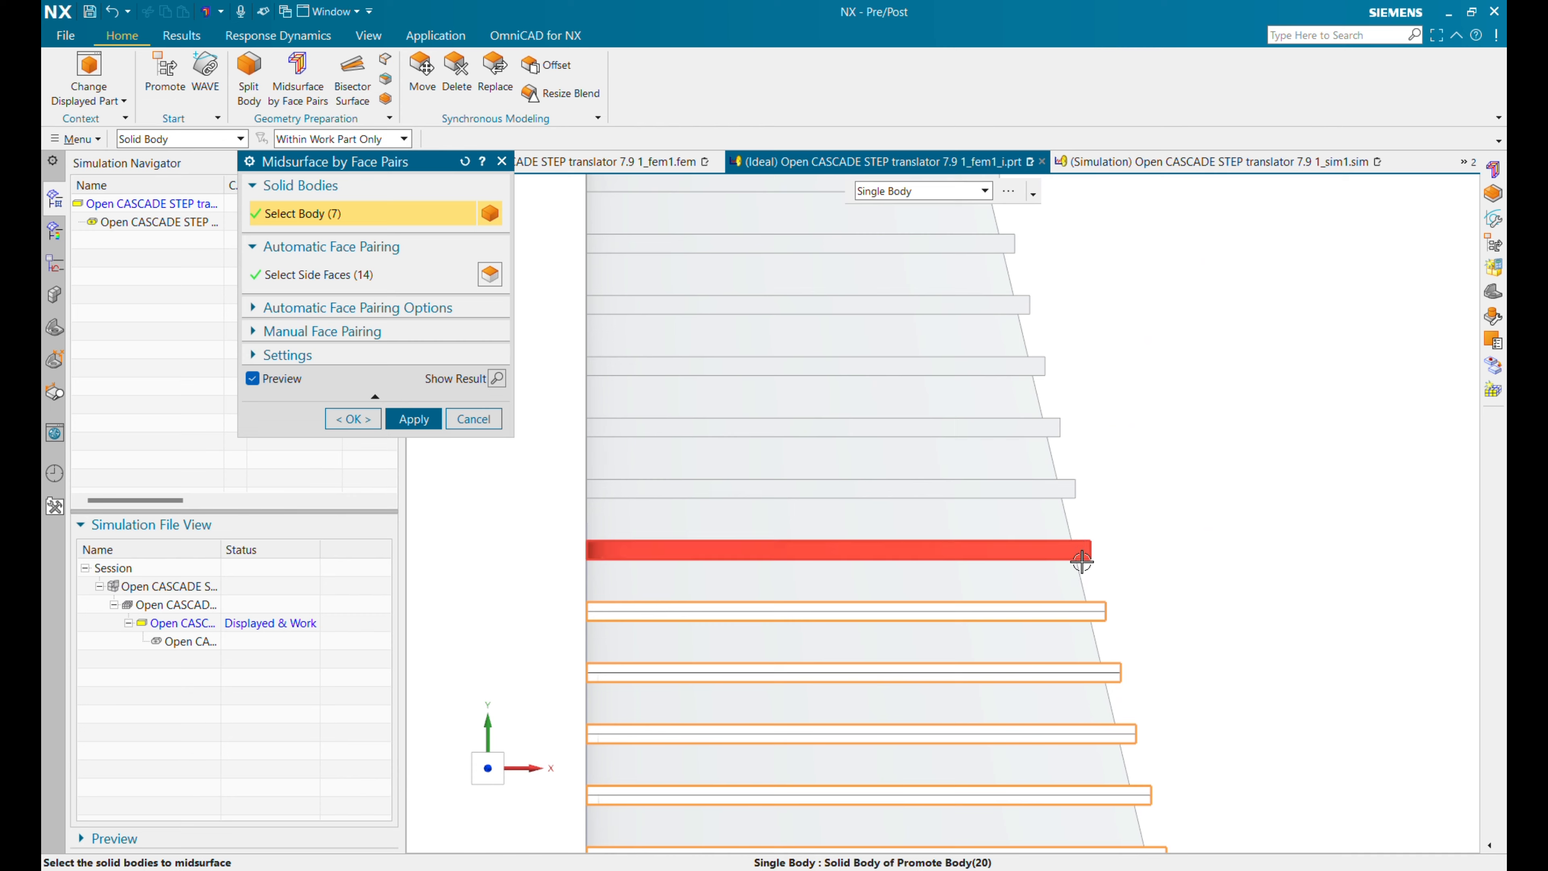
pyautogui.click(1082, 542)
pyautogui.click(1063, 488)
pyautogui.click(1043, 429)
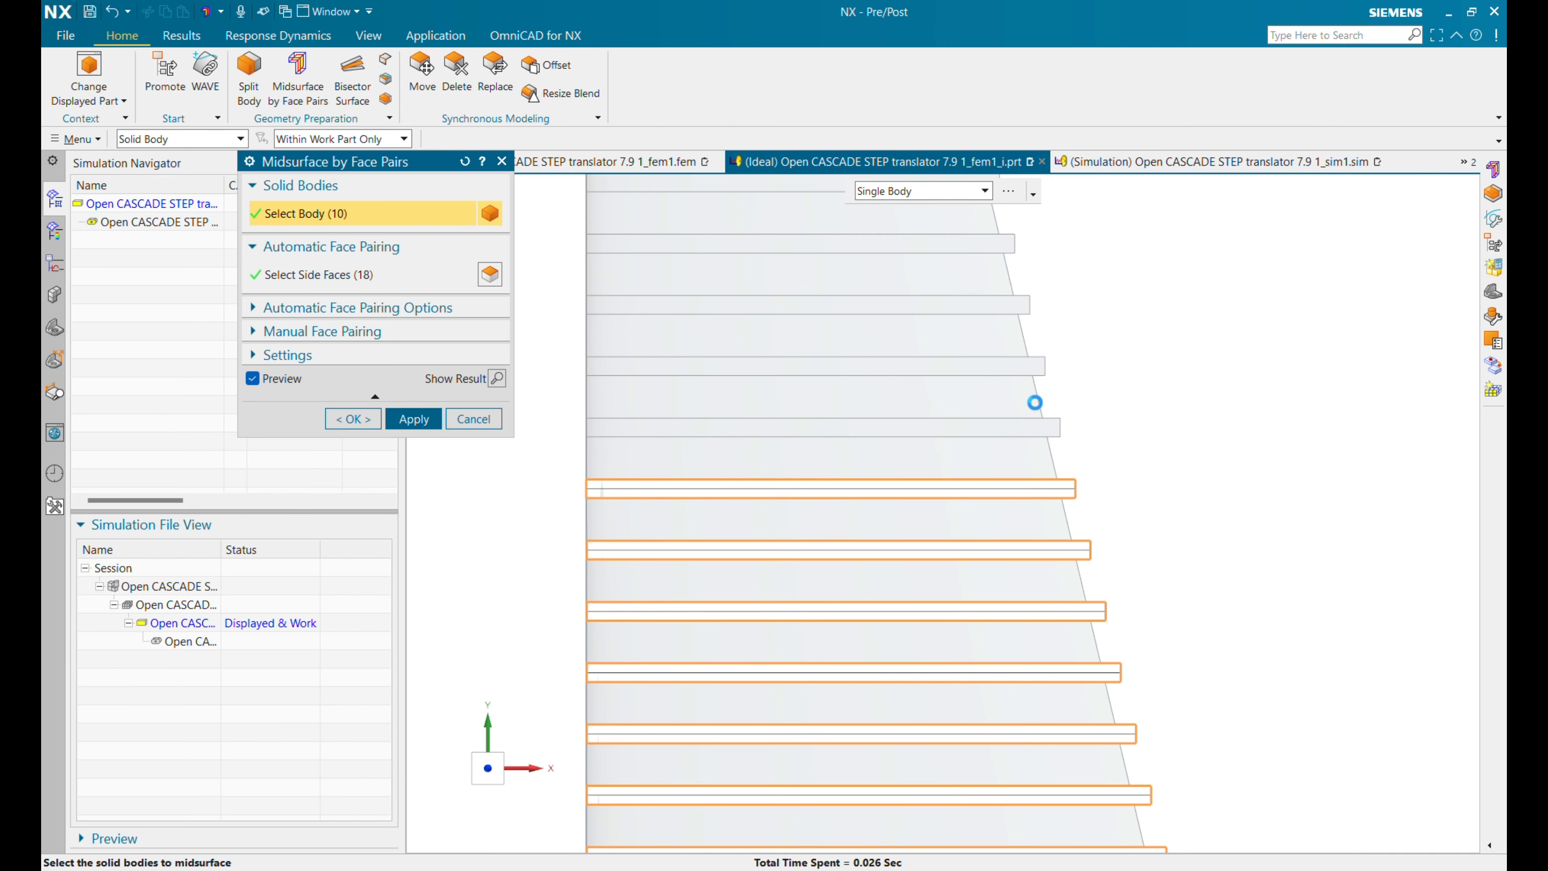
pyautogui.click(1026, 373)
pyautogui.click(997, 304)
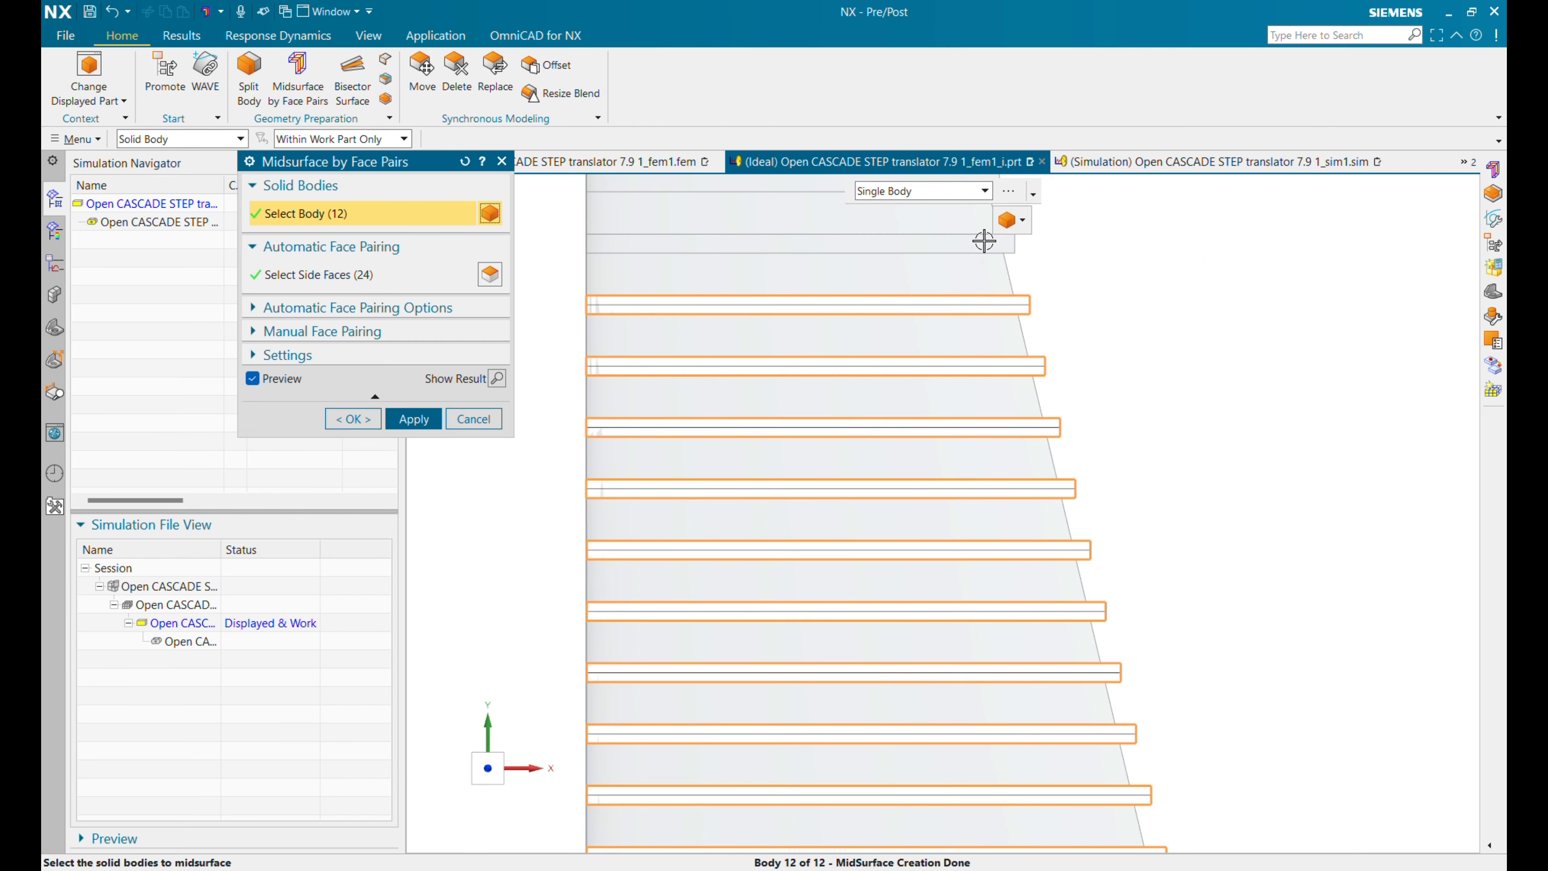
pyautogui.click(985, 240)
# Step: Extend the midsurface body selection with the fourteenth through nineteenth ribs from the root
pyautogui.scroll(-4, 1015, 529)
pyautogui.scroll(5, 962, 278)
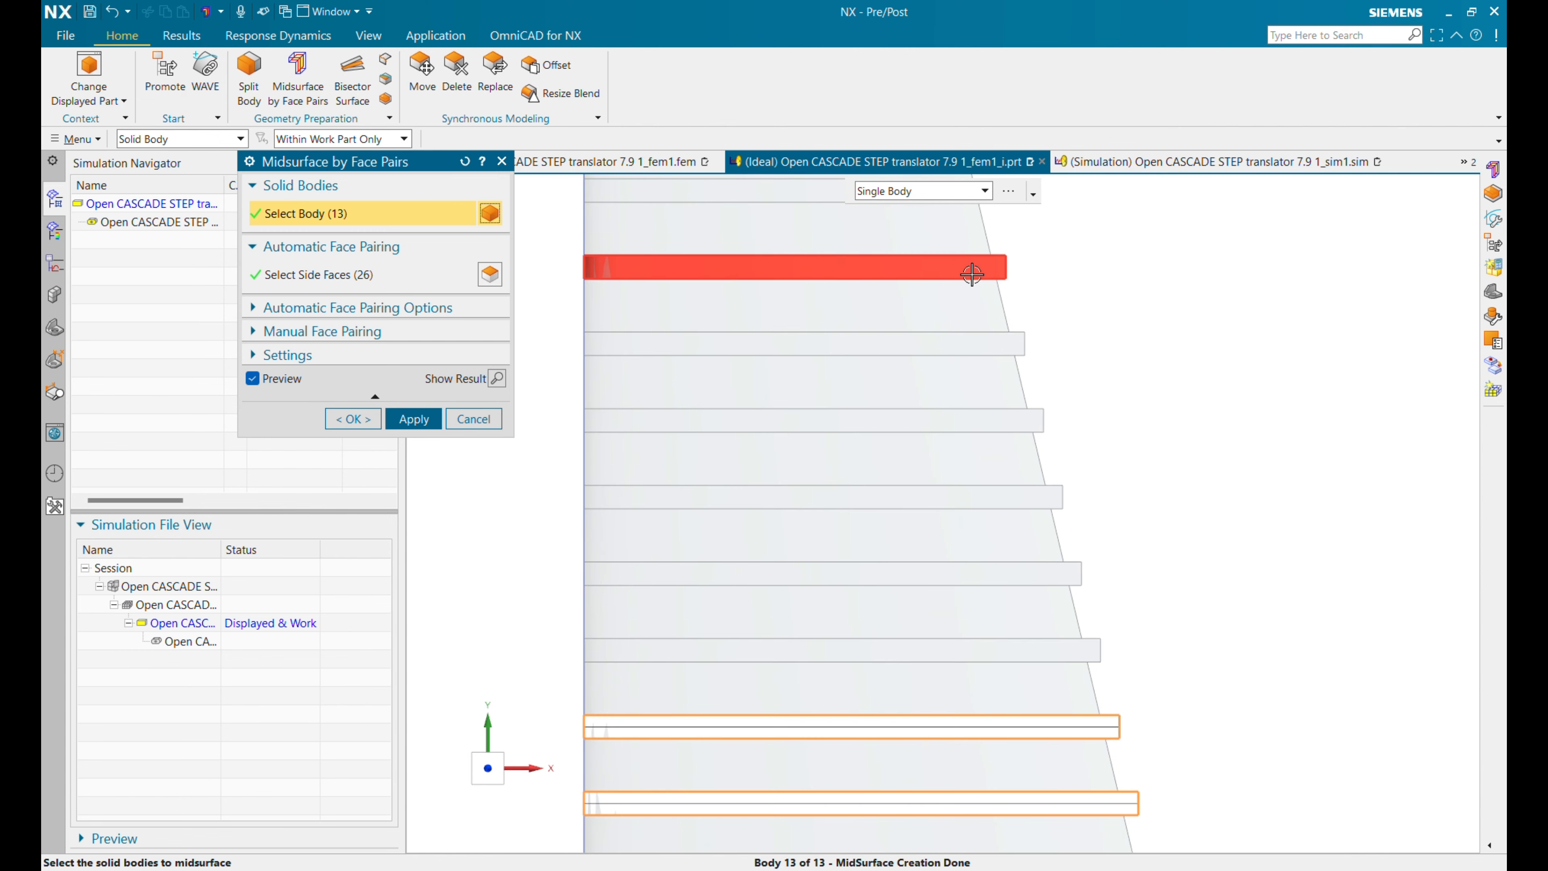
pyautogui.click(1064, 649)
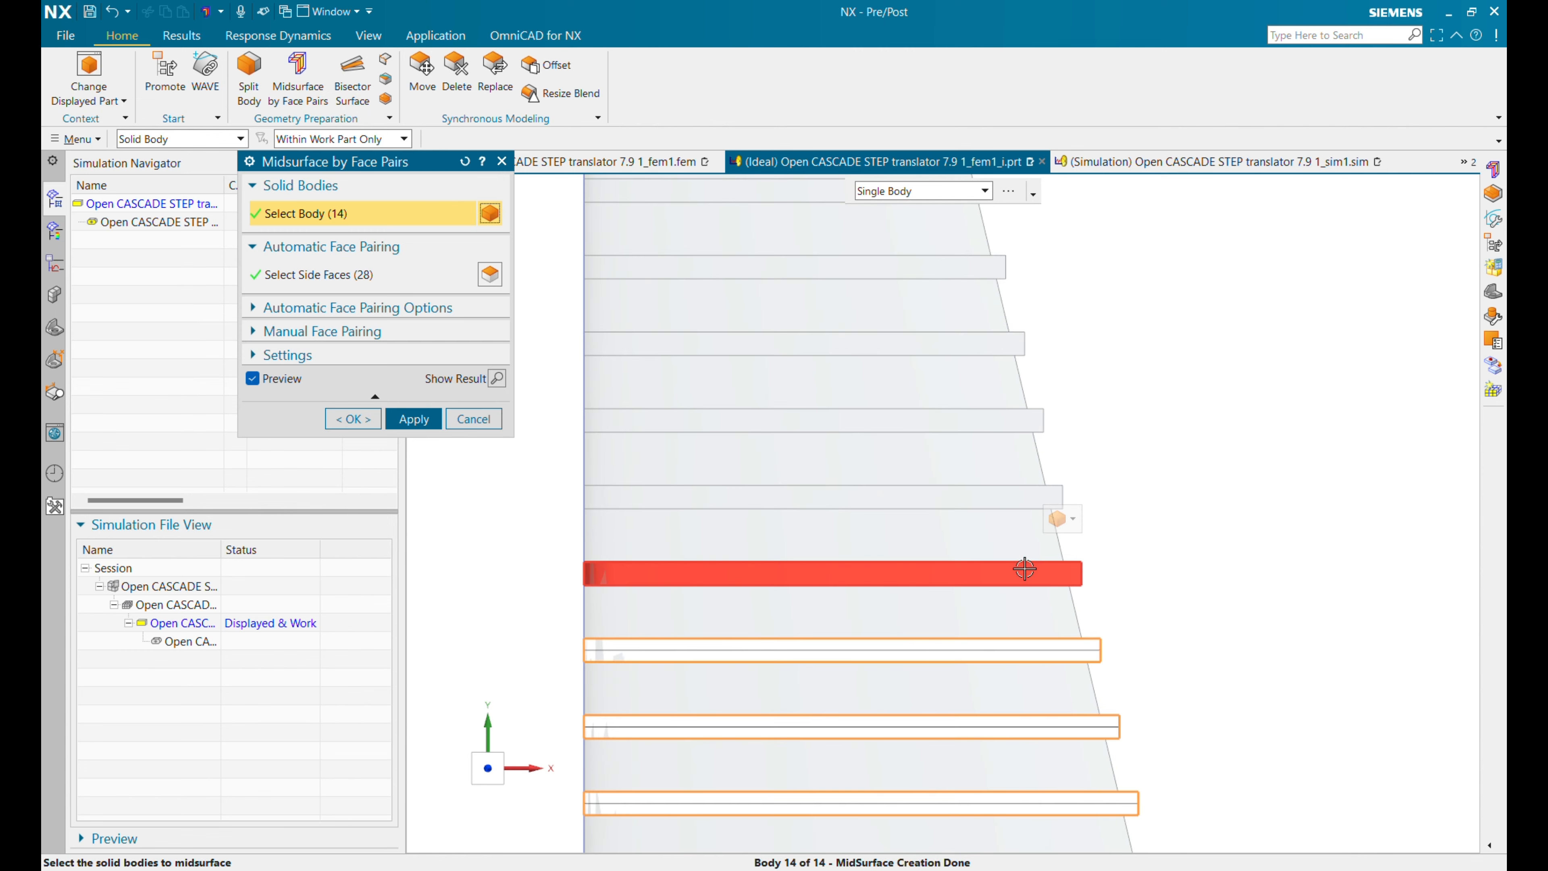
pyautogui.click(1020, 572)
pyautogui.click(997, 489)
pyautogui.click(970, 422)
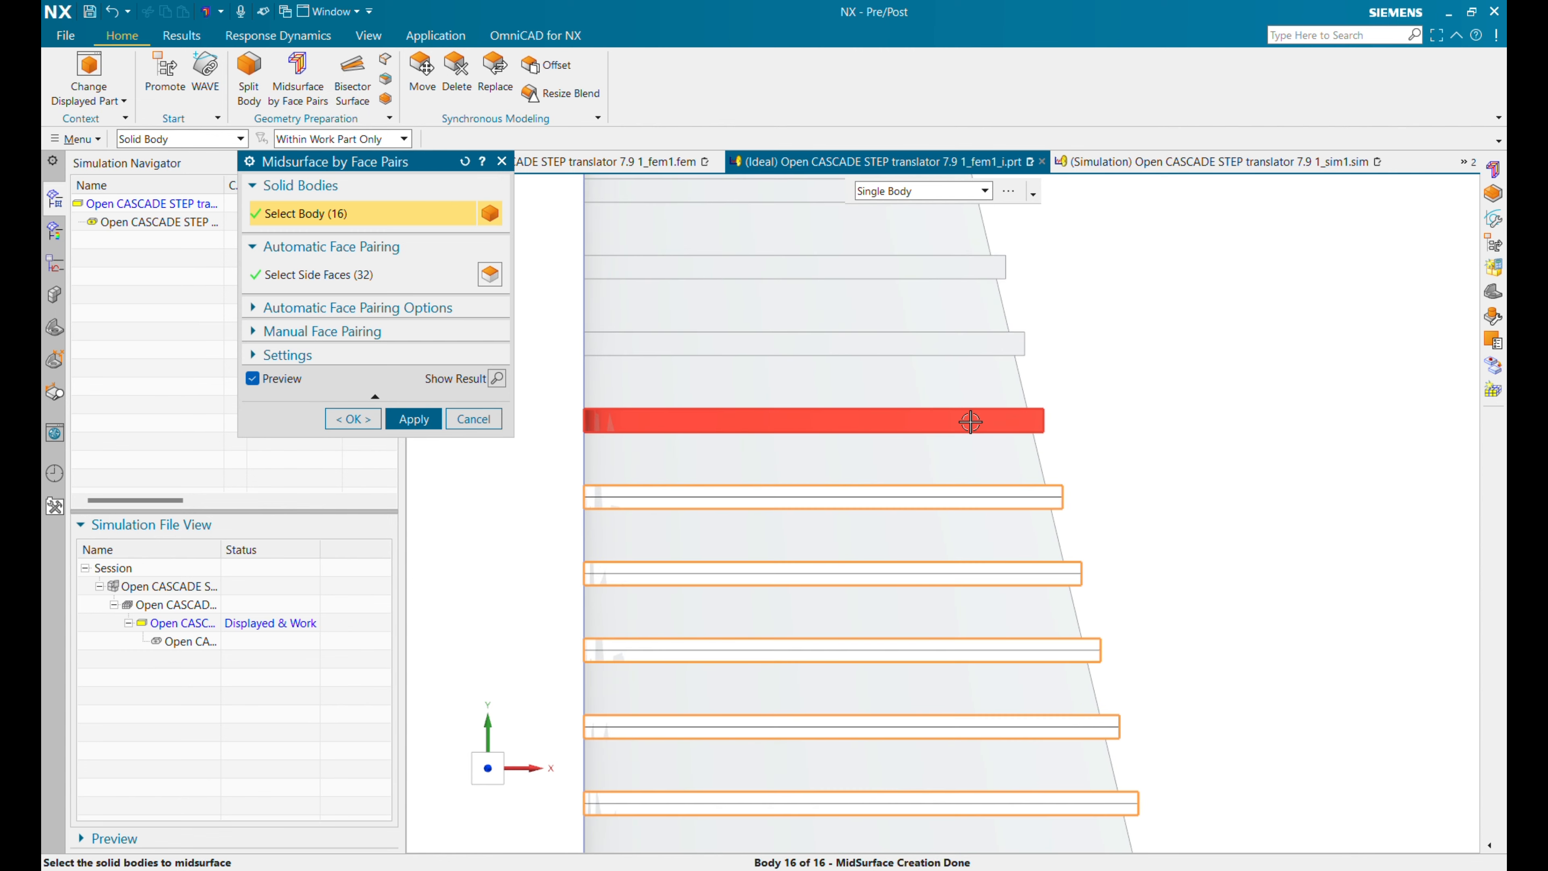
pyautogui.click(927, 341)
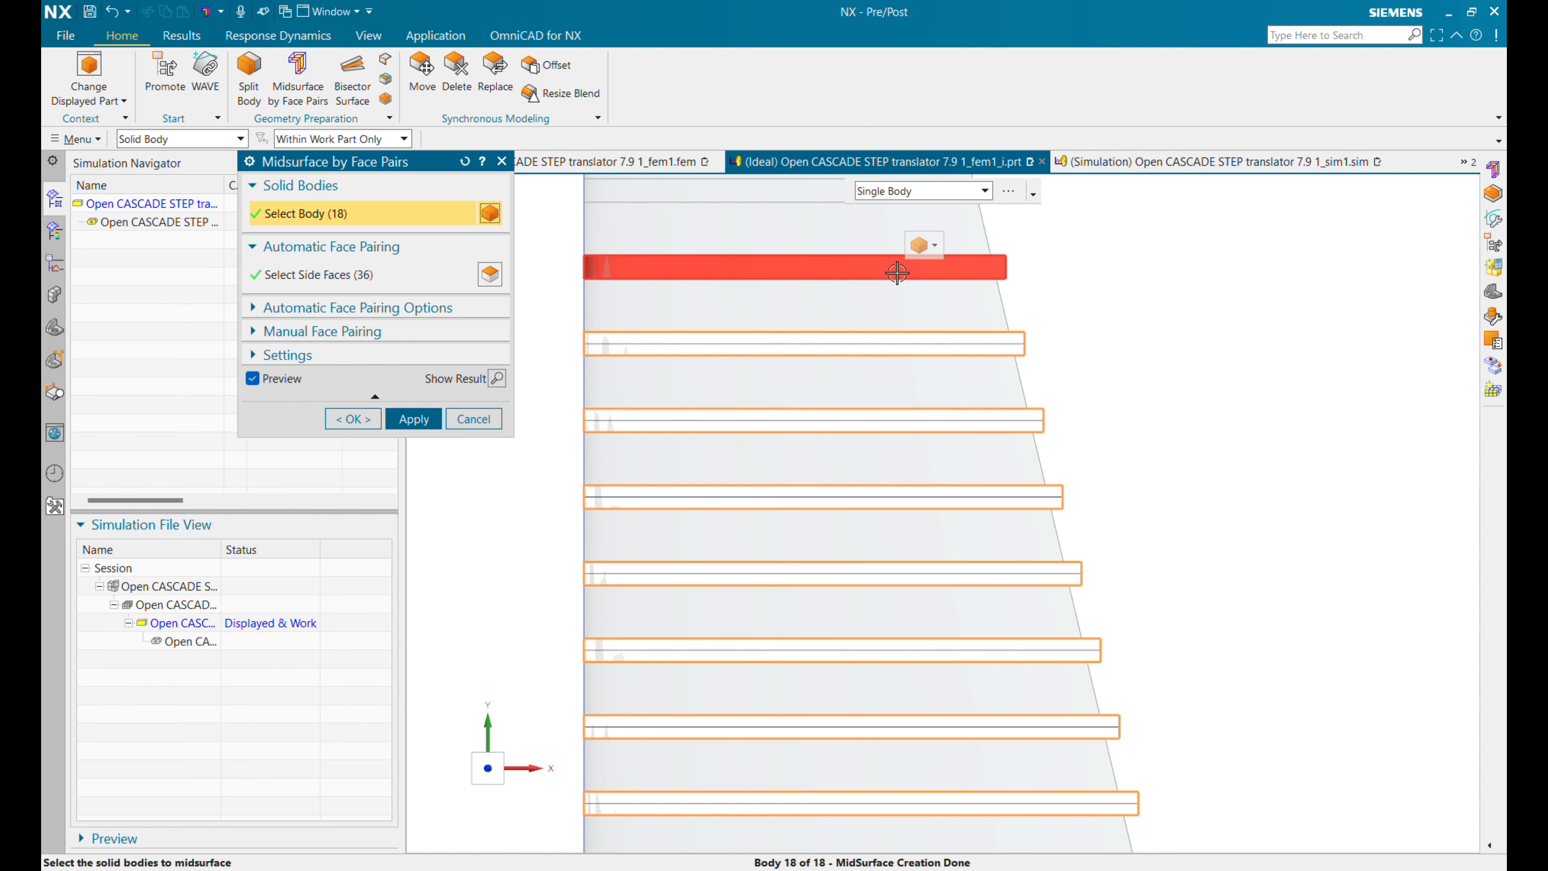
pyautogui.click(905, 266)
# Step: Extend the midsurface body selection with the twentieth through twenty-sixth ribs towards the wing tip
pyautogui.scroll(-3, 947, 665)
pyautogui.scroll(3, 922, 570)
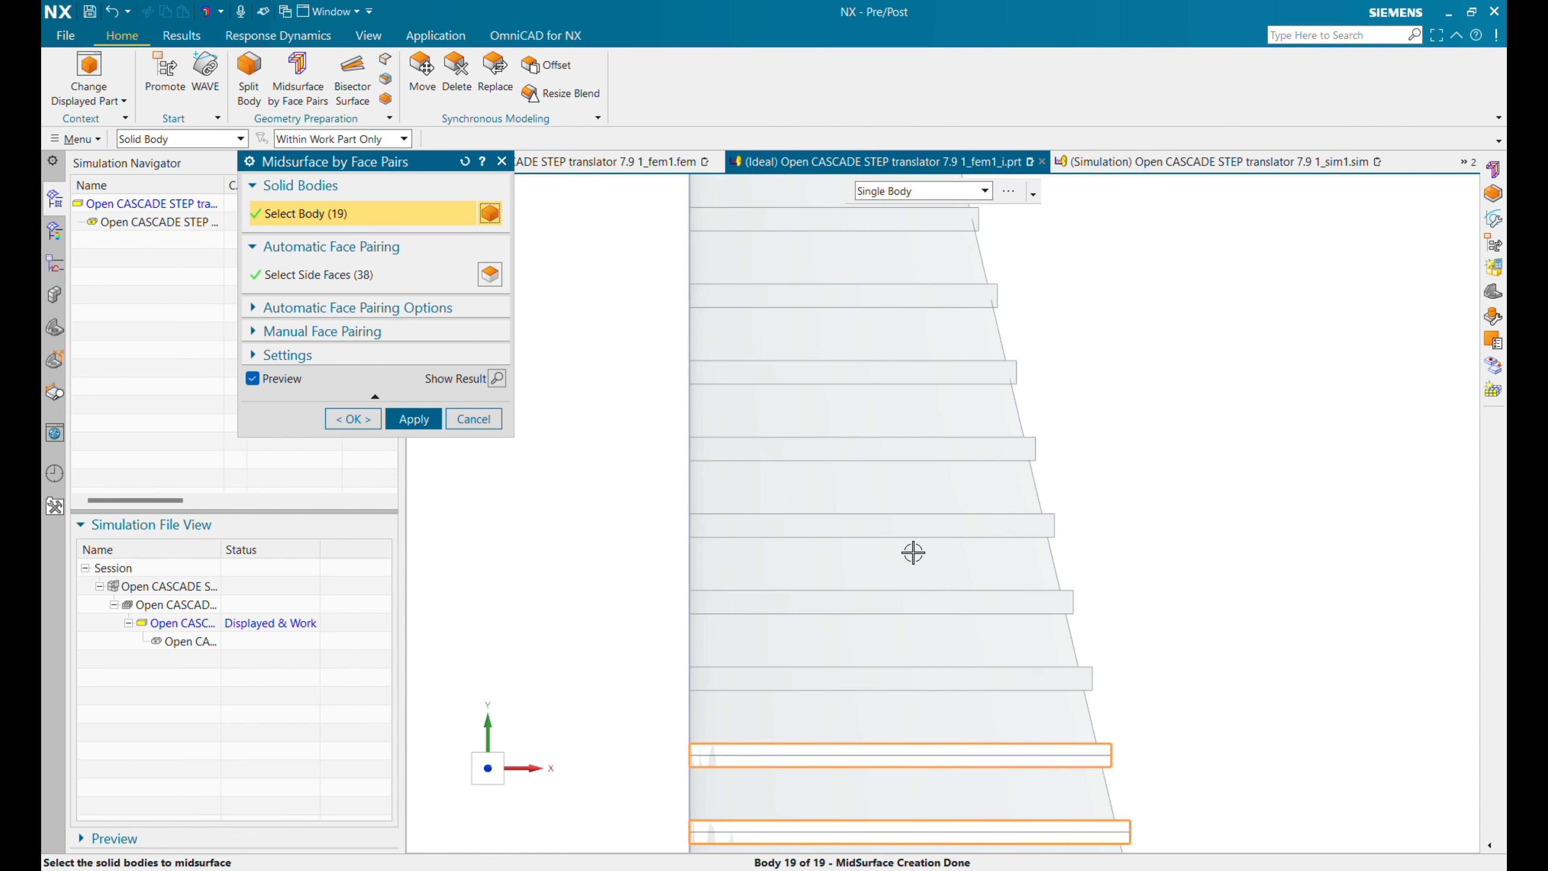
pyautogui.click(923, 678)
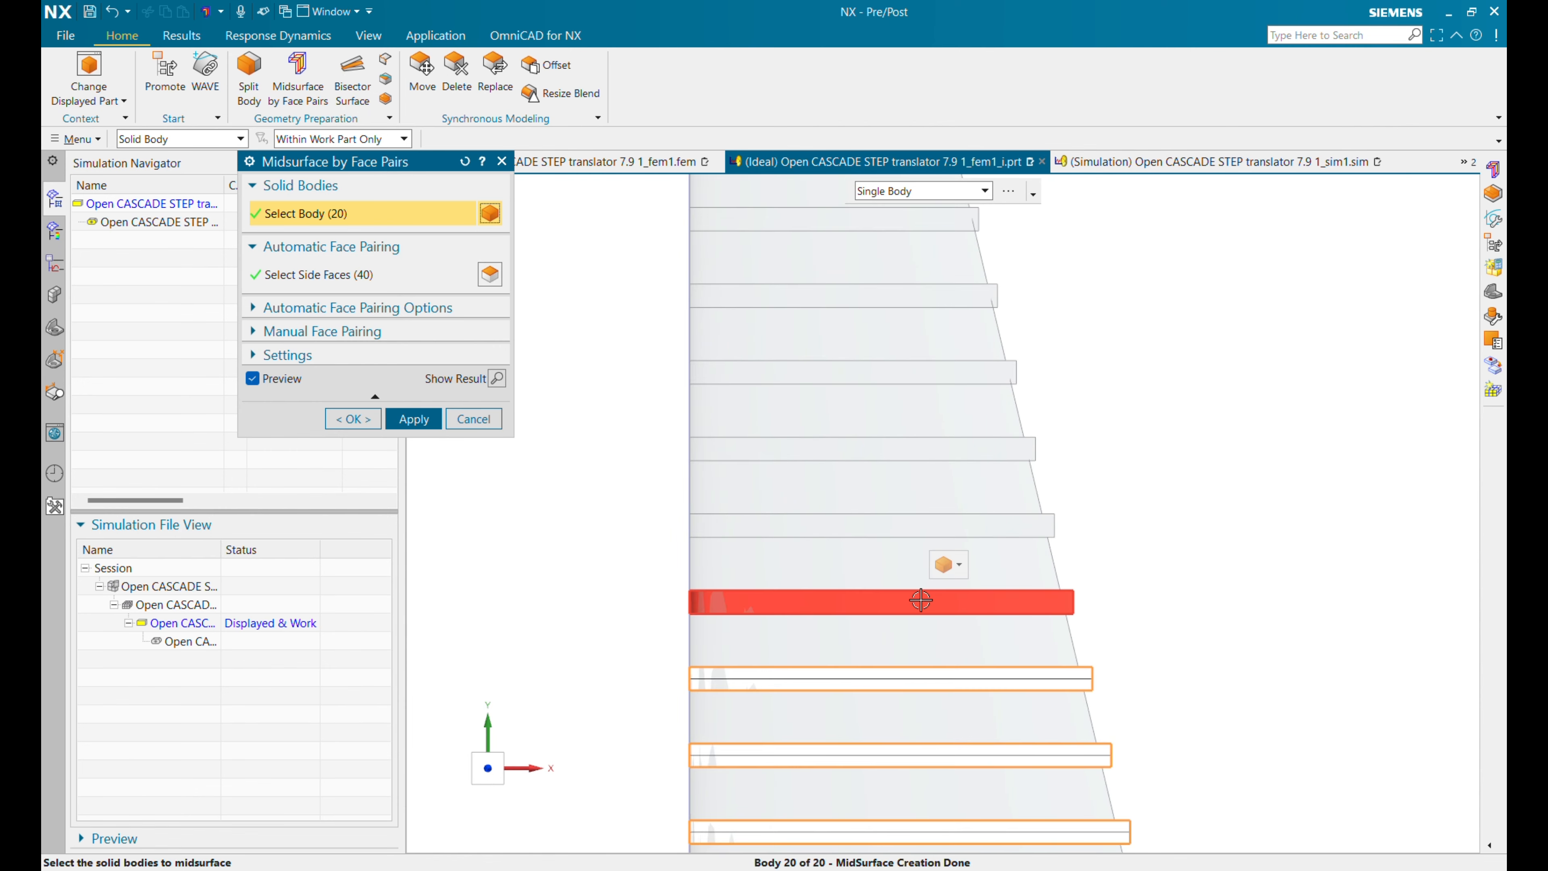
pyautogui.click(922, 596)
pyautogui.click(905, 526)
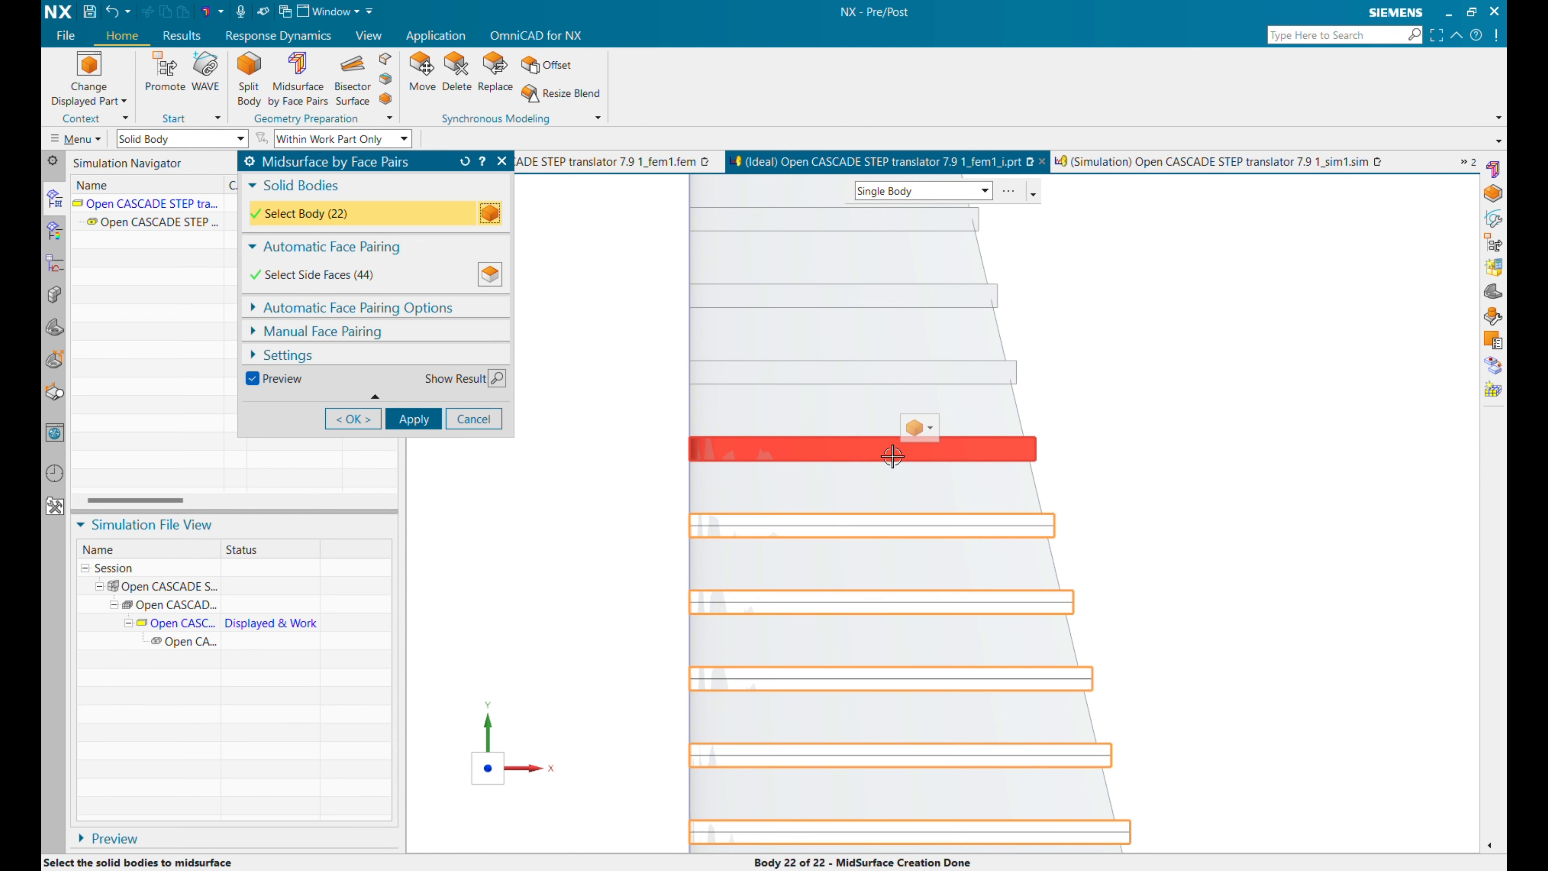
pyautogui.click(891, 450)
pyautogui.click(864, 369)
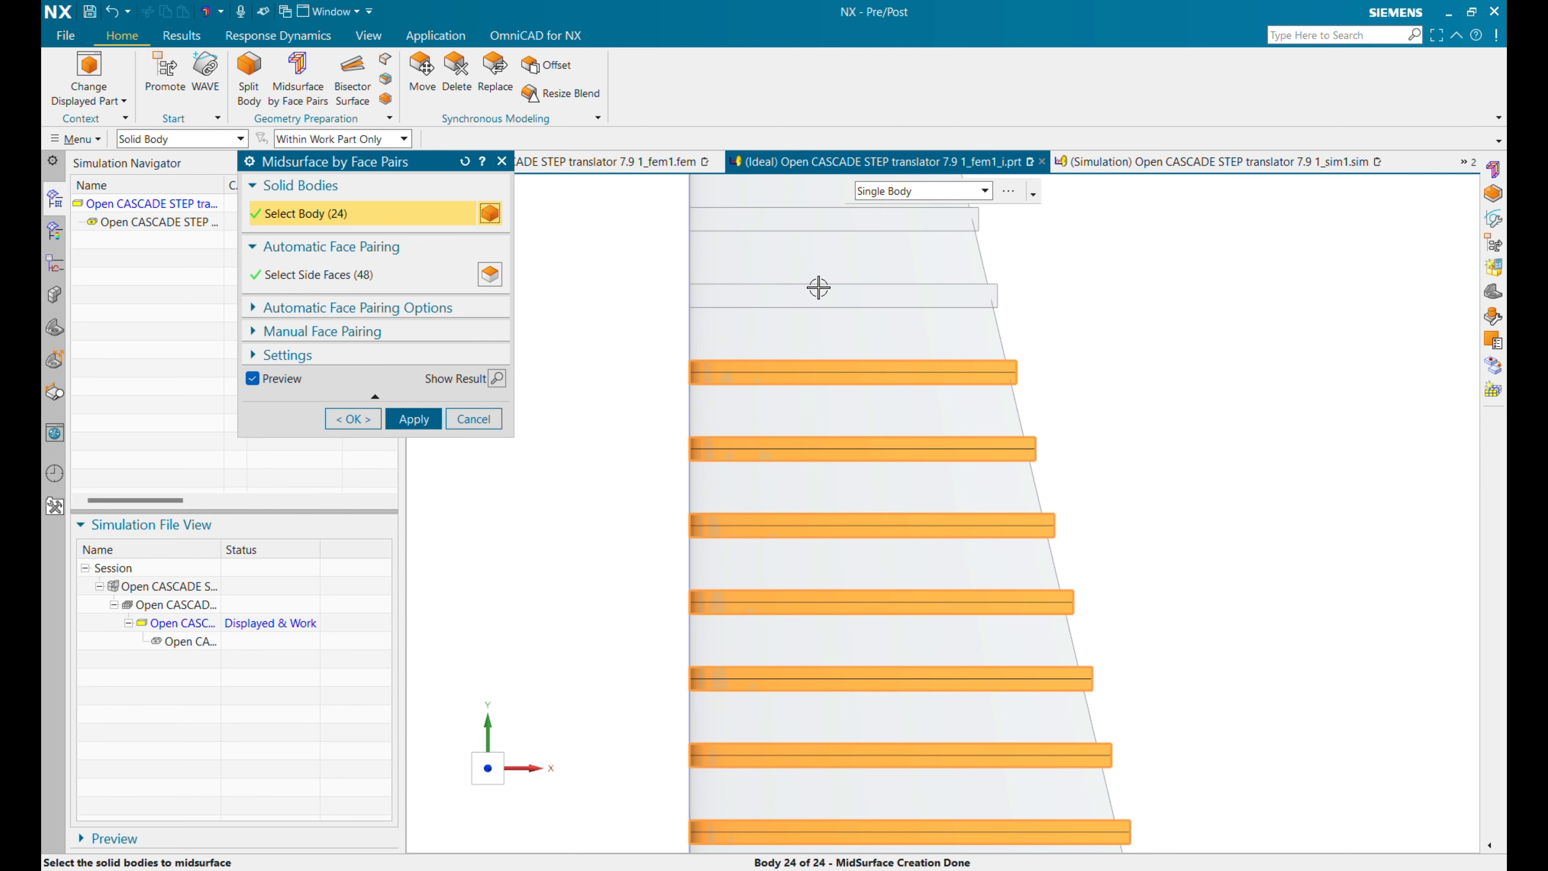
pyautogui.click(818, 289)
pyautogui.click(788, 218)
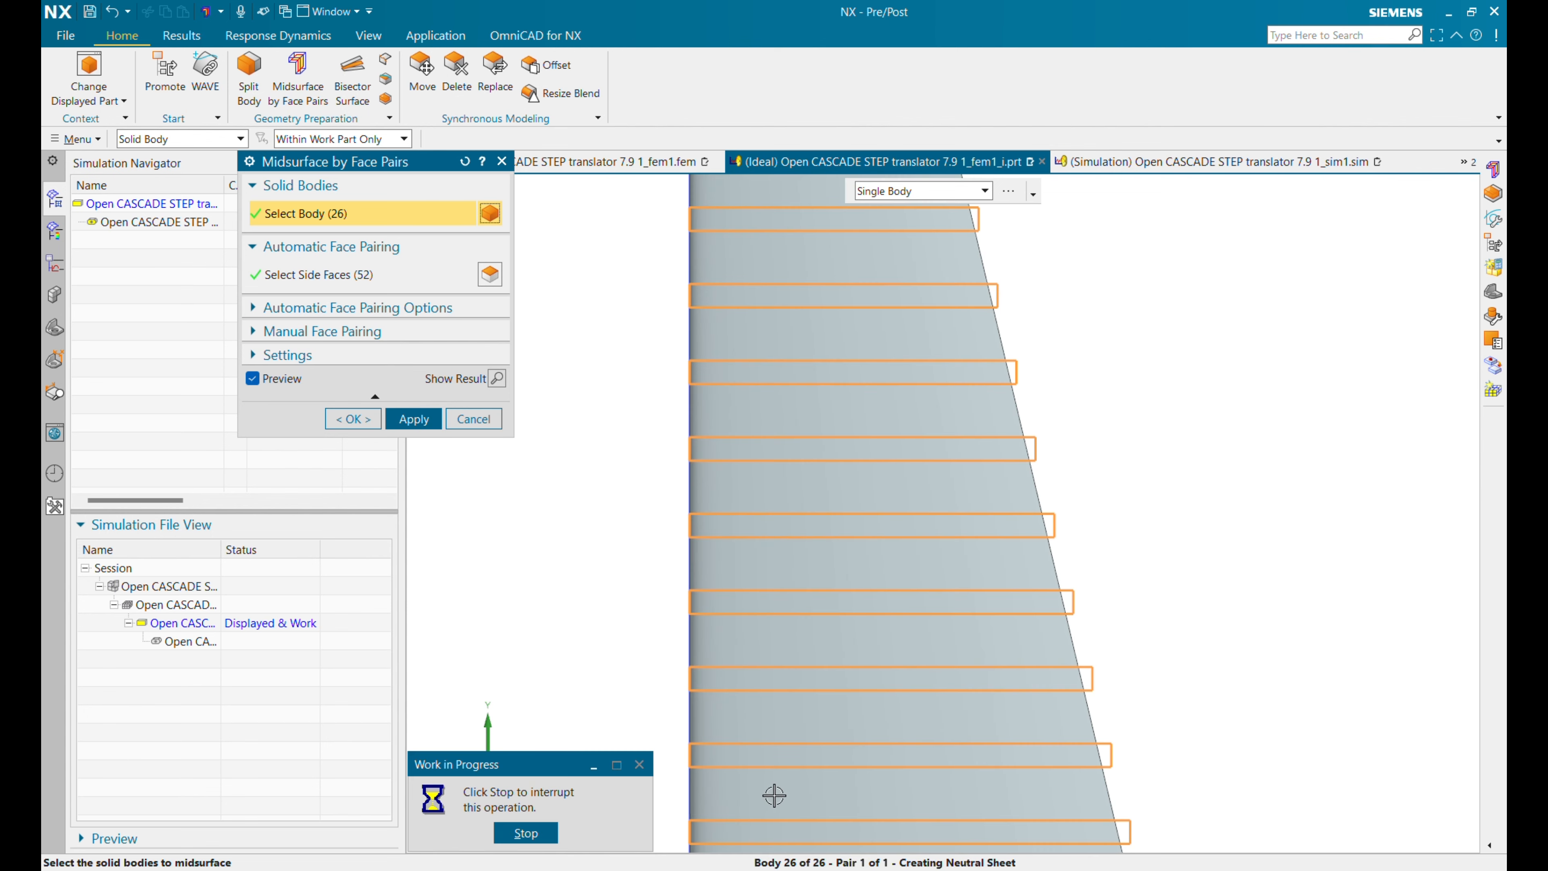
# Step: Add the wing tip rib to the selection and create the midsurfaces for all 27 rib bodies
pyautogui.scroll(-3, 649, 667)
pyautogui.scroll(5, 743, 464)
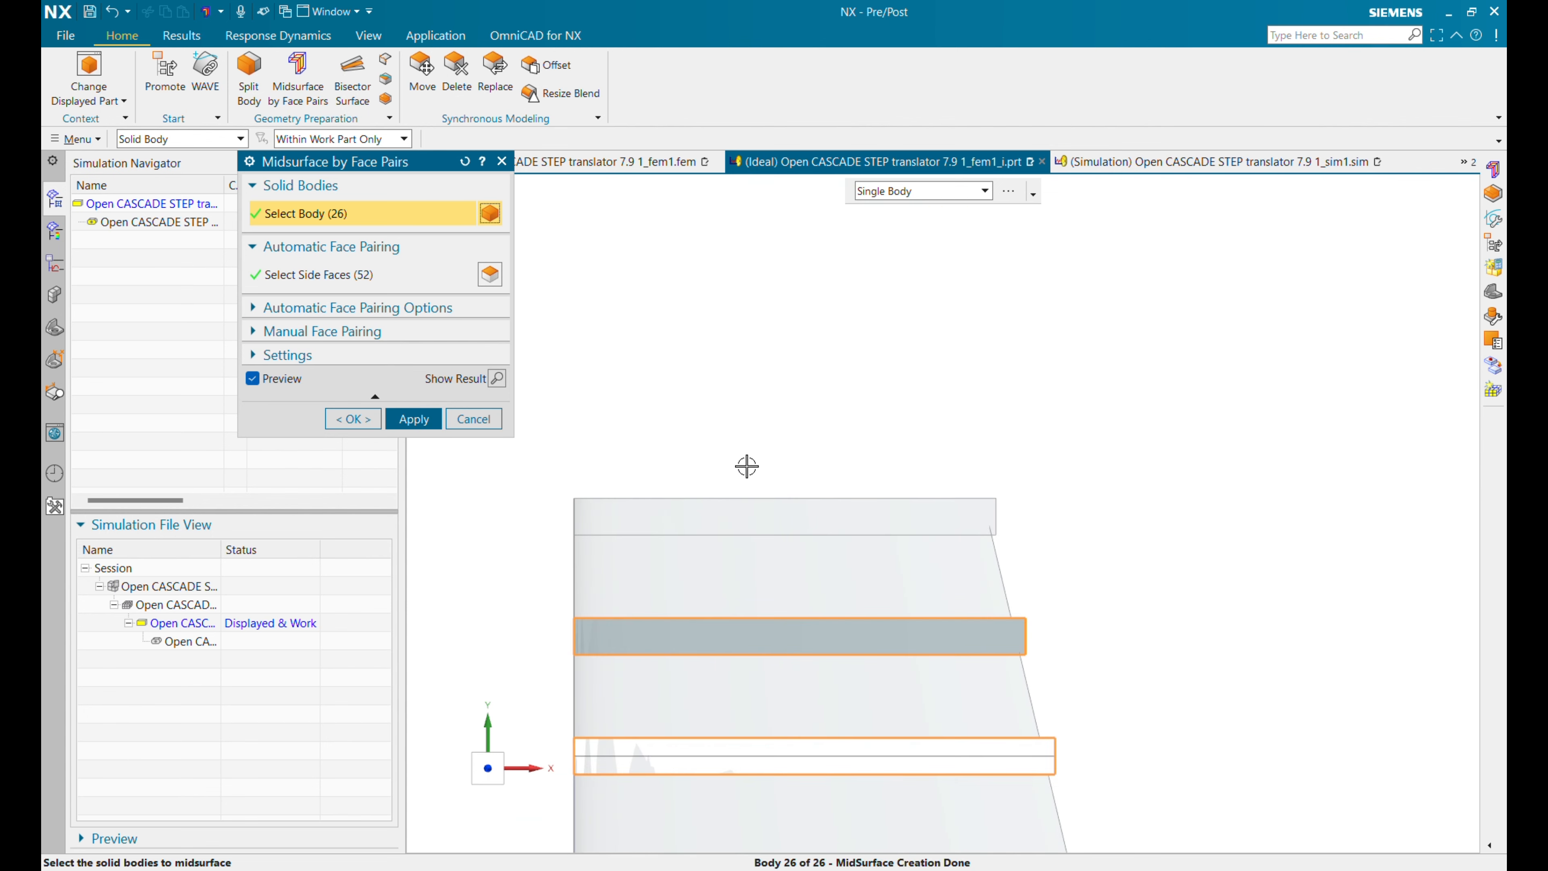
pyautogui.click(750, 505)
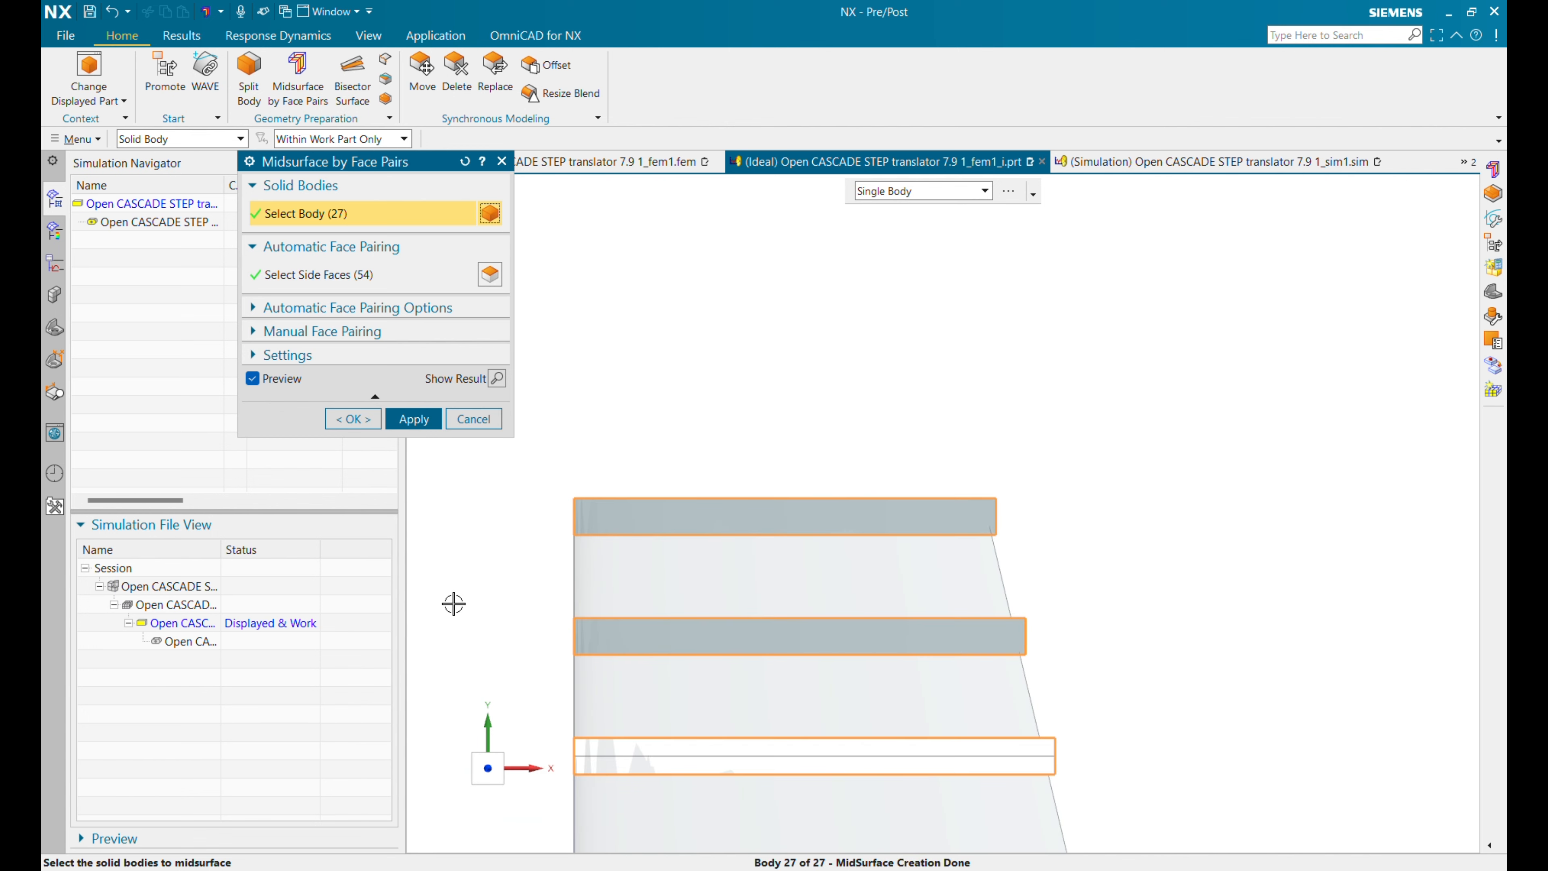
pyautogui.scroll(-5, 988, 393)
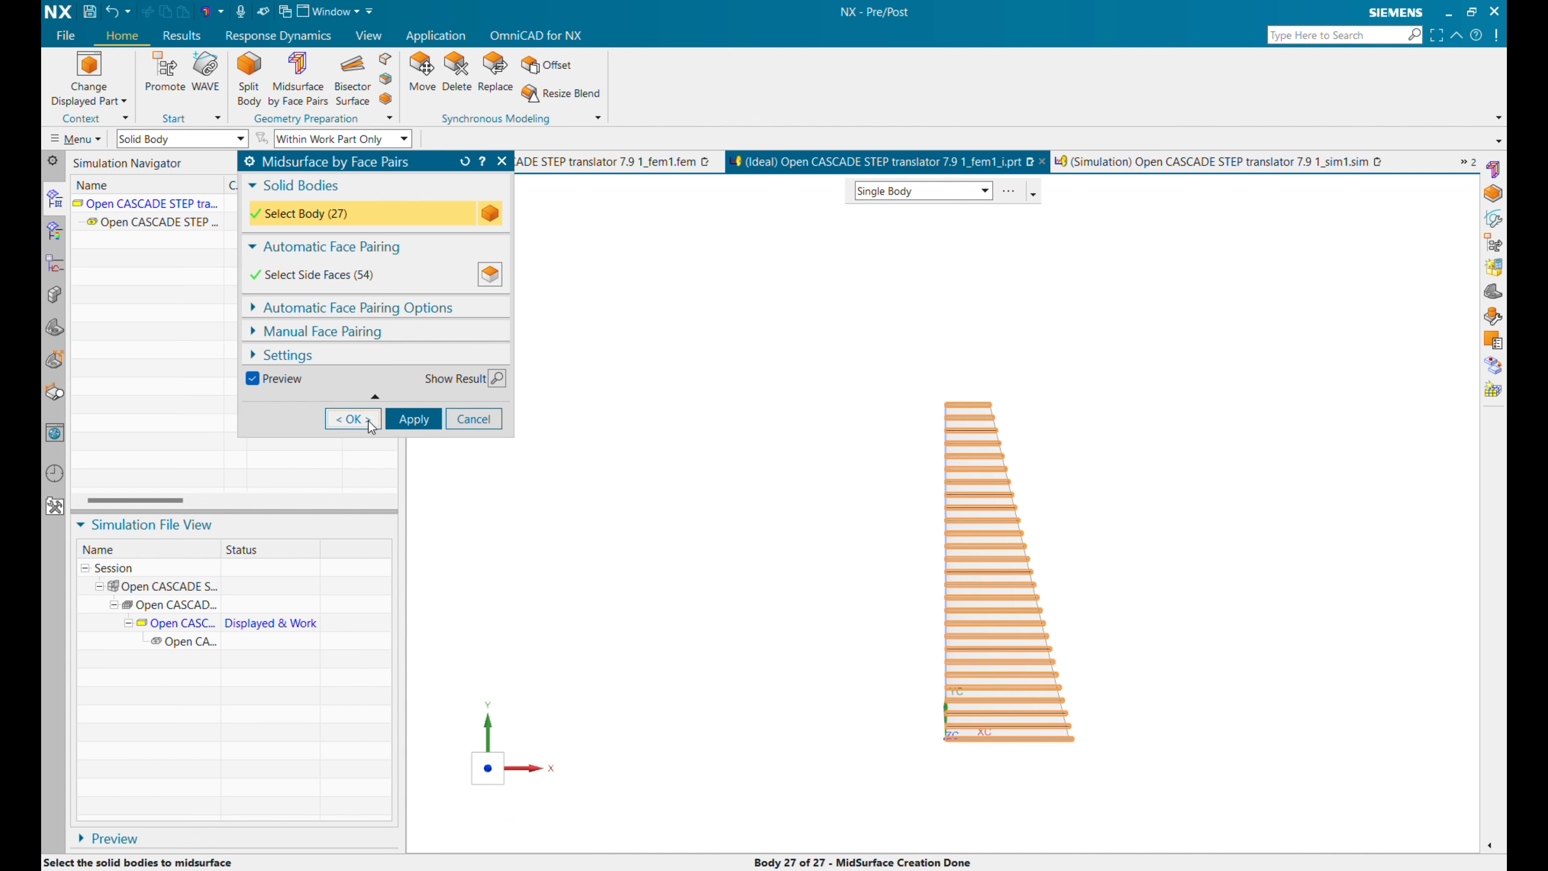
pyautogui.click(355, 418)
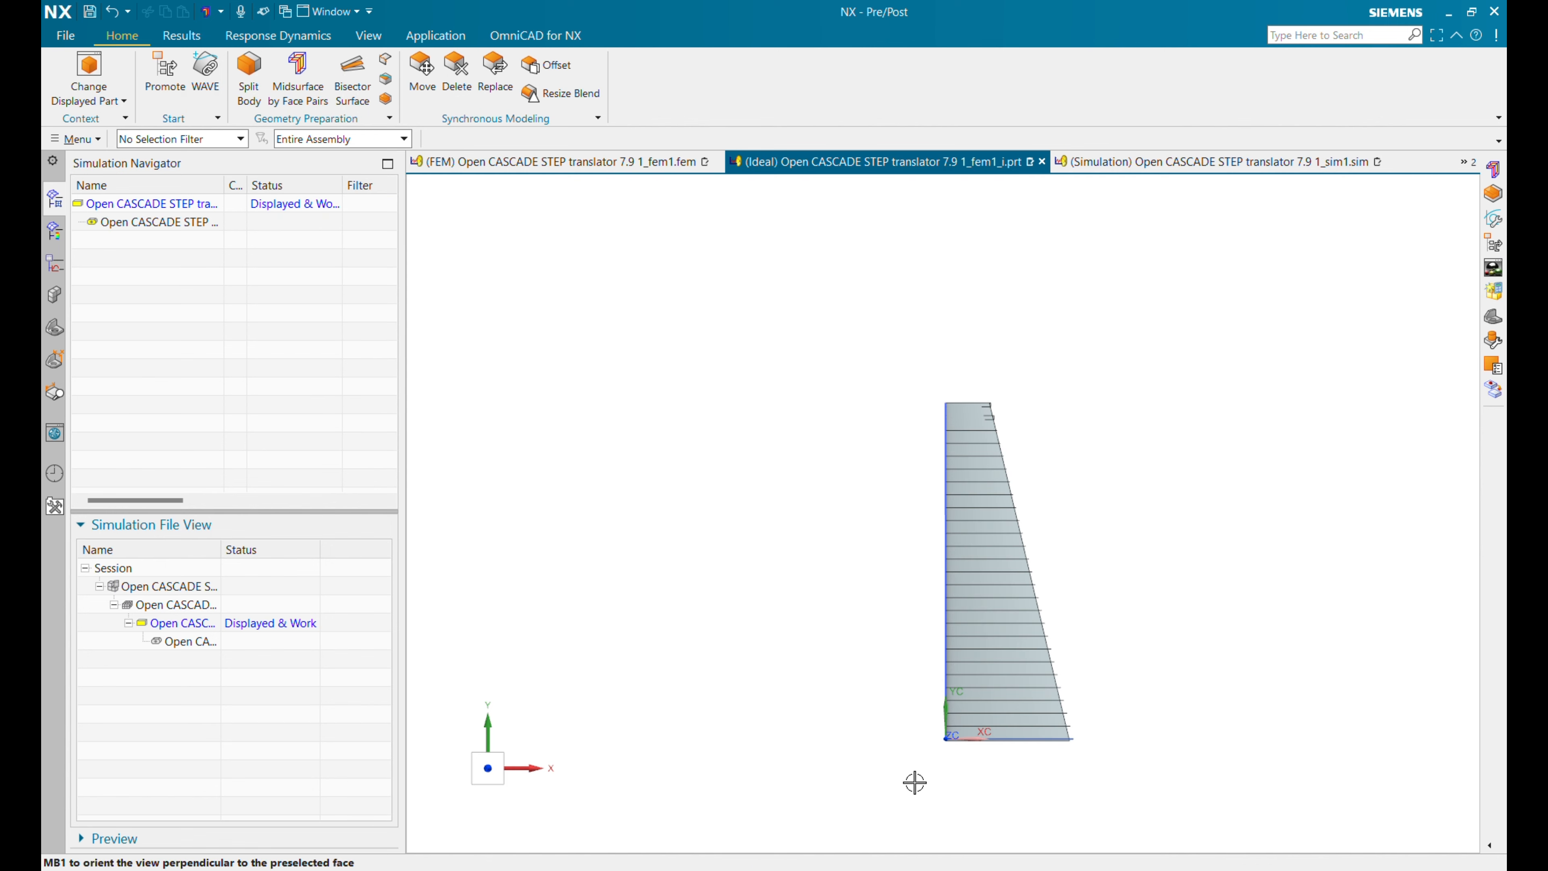
# Step: Examine the wing and its rib midsurfaces from several angles, including the tip end and trailing edge
pyautogui.moveTo(913, 769); pyautogui.dragTo(817, 730, button='middle')
pyautogui.scroll(2, 817, 730)
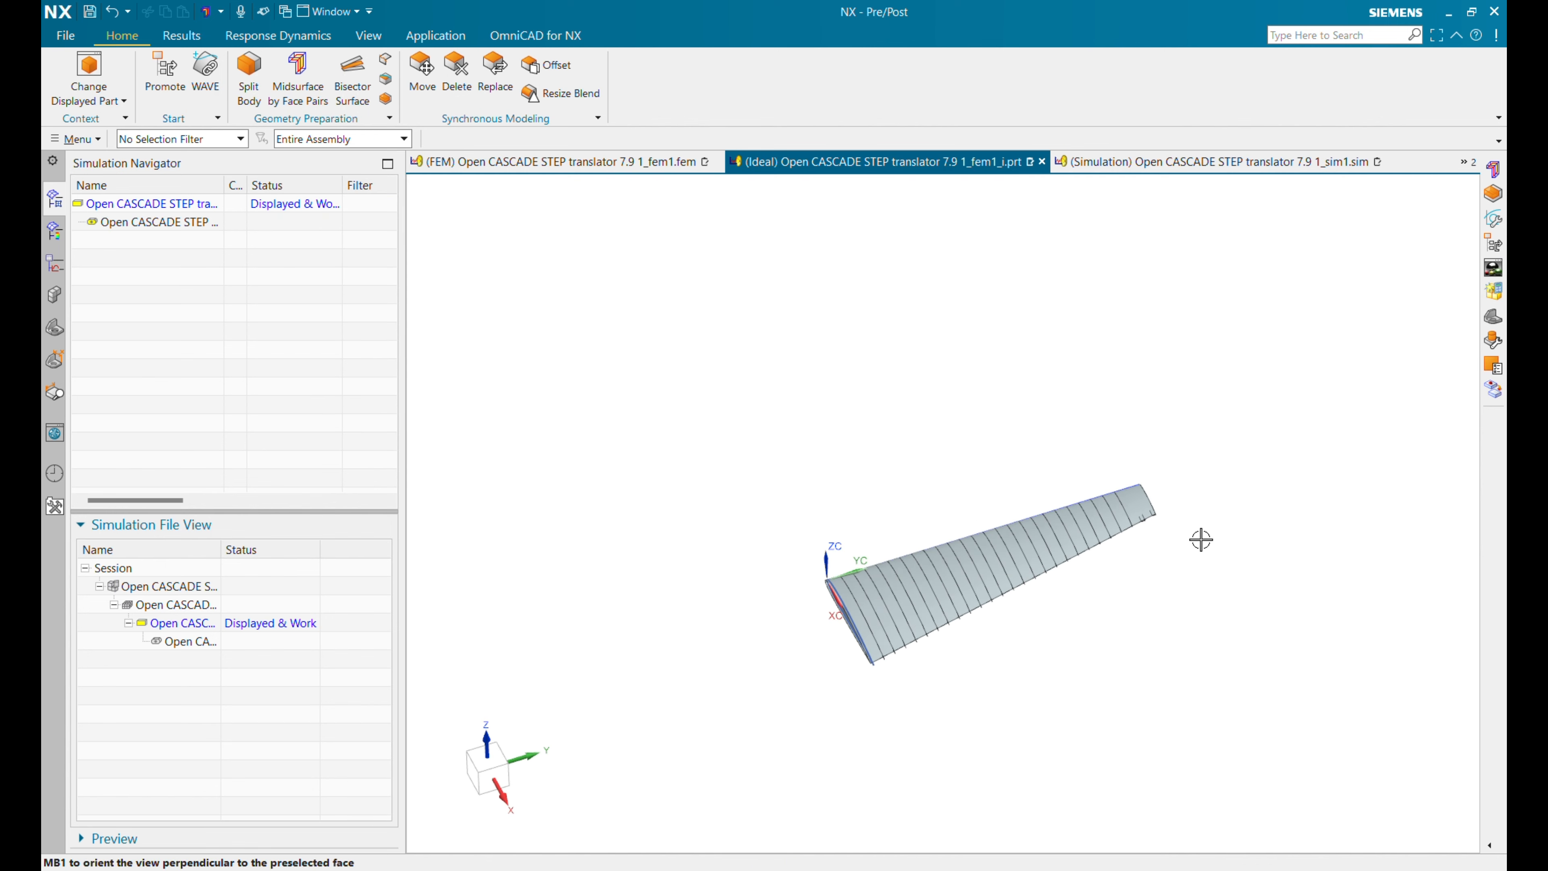
pyautogui.scroll(4, 1161, 494)
pyautogui.scroll(2, 1093, 625)
pyautogui.moveTo(1092, 625); pyautogui.dragTo(1057, 595, button='middle')
pyautogui.moveTo(1009, 610)
pyautogui.mouseDown(button='middle')
pyautogui.moveTo(943, 595)
pyautogui.moveTo(925, 617)
pyautogui.moveTo(1012, 615)
pyautogui.mouseUp(button='middle')
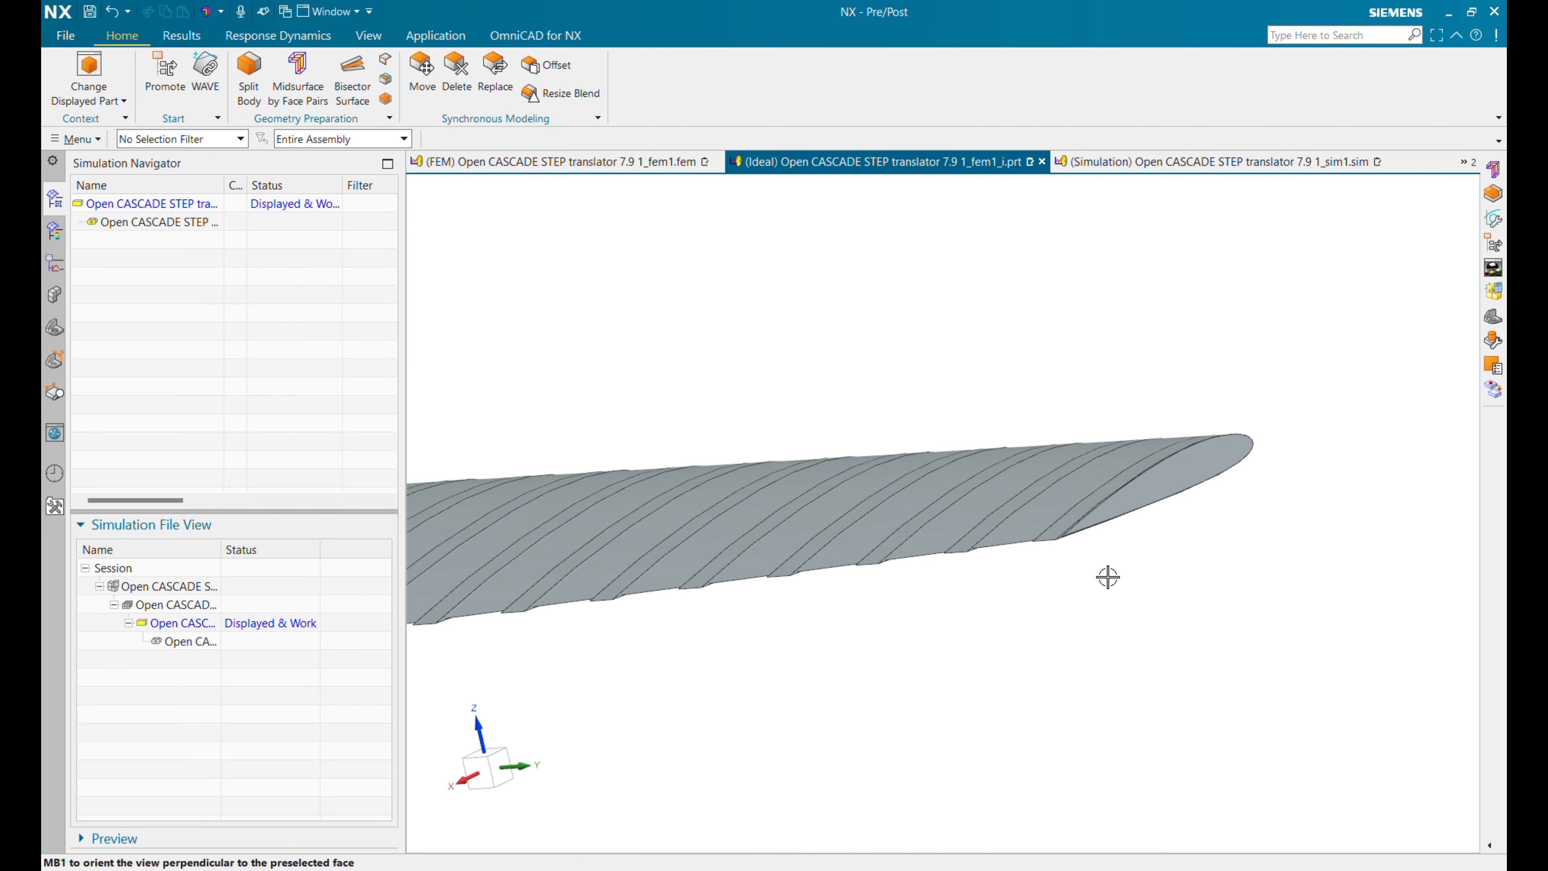
pyautogui.scroll(-3, 1129, 599)
pyautogui.scroll(-3, 989, 637)
pyautogui.moveTo(680, 681); pyautogui.dragTo(1072, 586, button='middle')
pyautogui.moveTo(977, 698)
pyautogui.mouseDown(button='middle')
pyautogui.moveTo(945, 642)
pyautogui.moveTo(940, 695)
pyautogui.moveTo(978, 664)
pyautogui.moveTo(950, 713)
pyautogui.mouseUp(button='middle')
pyautogui.scroll(3, 950, 707)
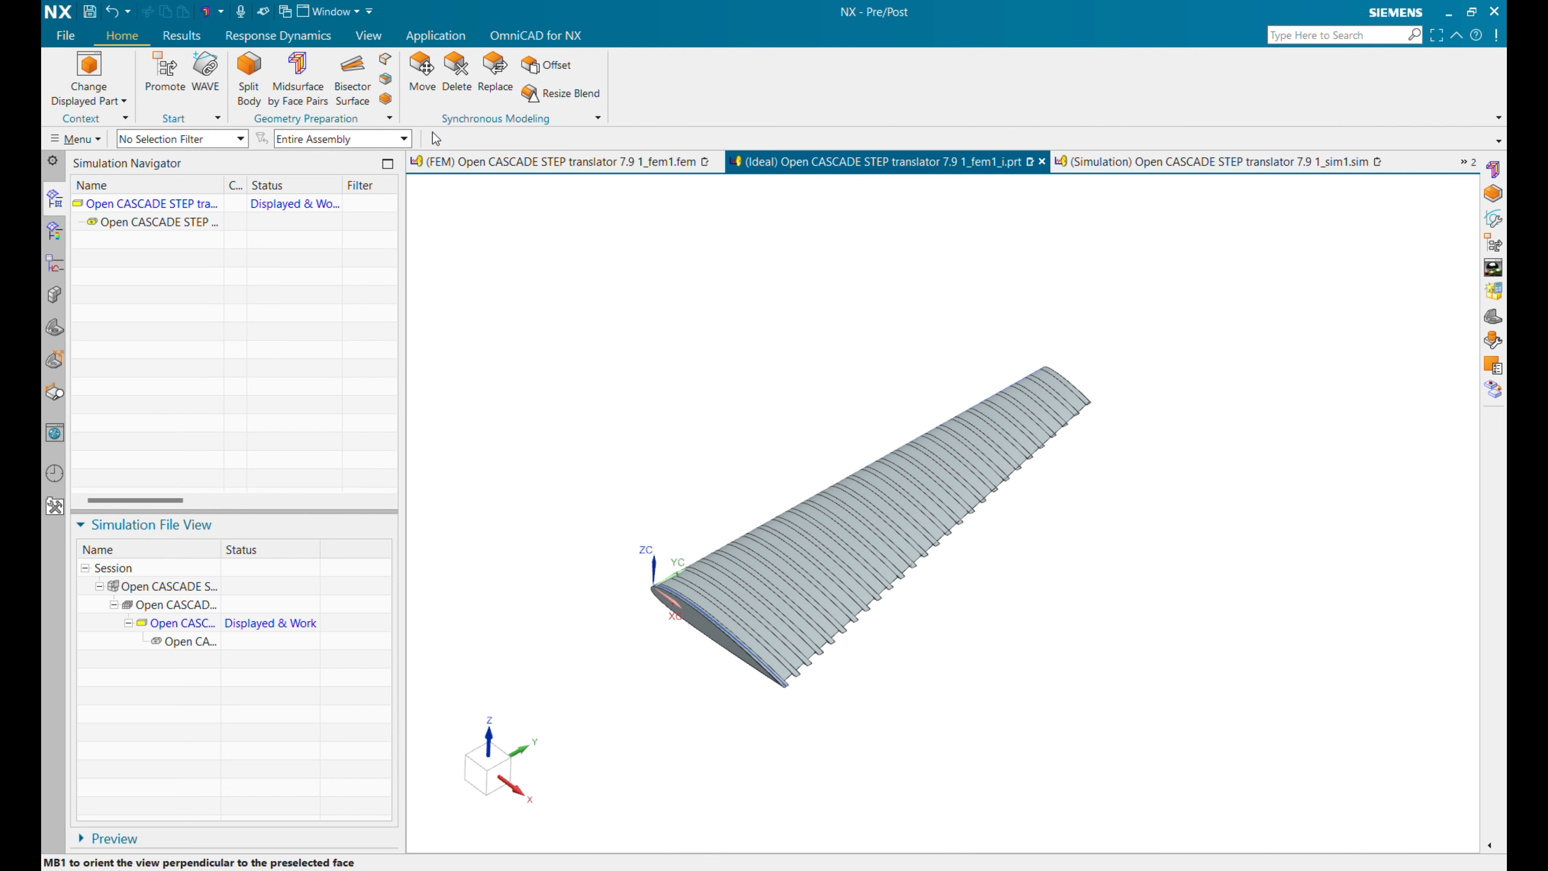
# Step: Start Midsurface by Face Pairs and select the first six rib bodies from the wing root
pyautogui.click(298, 91)
pyautogui.scroll(5, 715, 651)
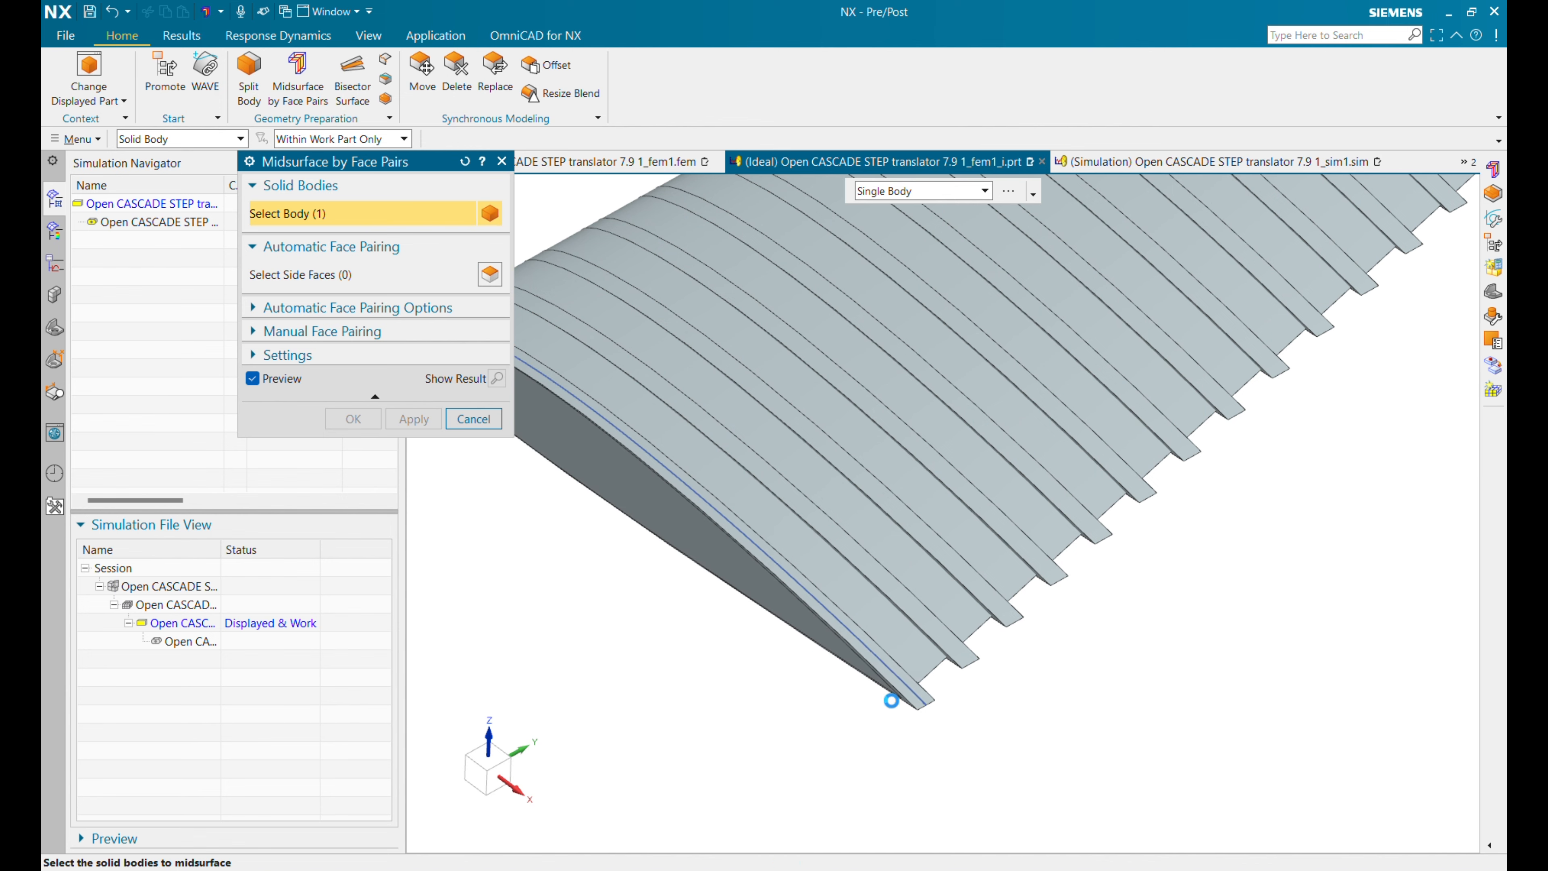
pyautogui.click(891, 702)
pyautogui.click(966, 637)
pyautogui.click(998, 564)
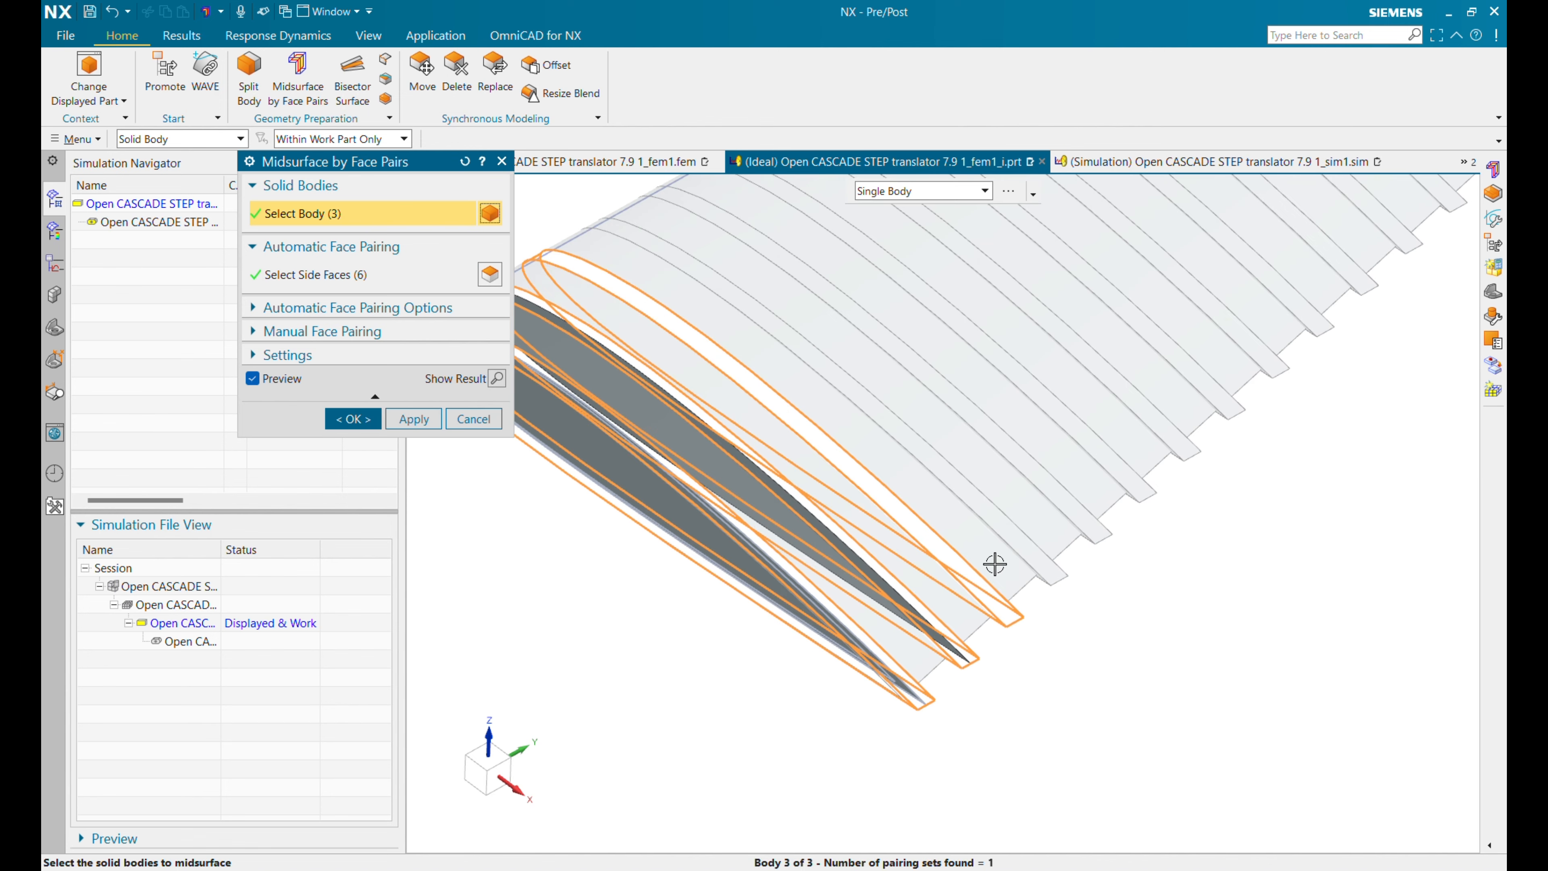
pyautogui.click(1000, 536)
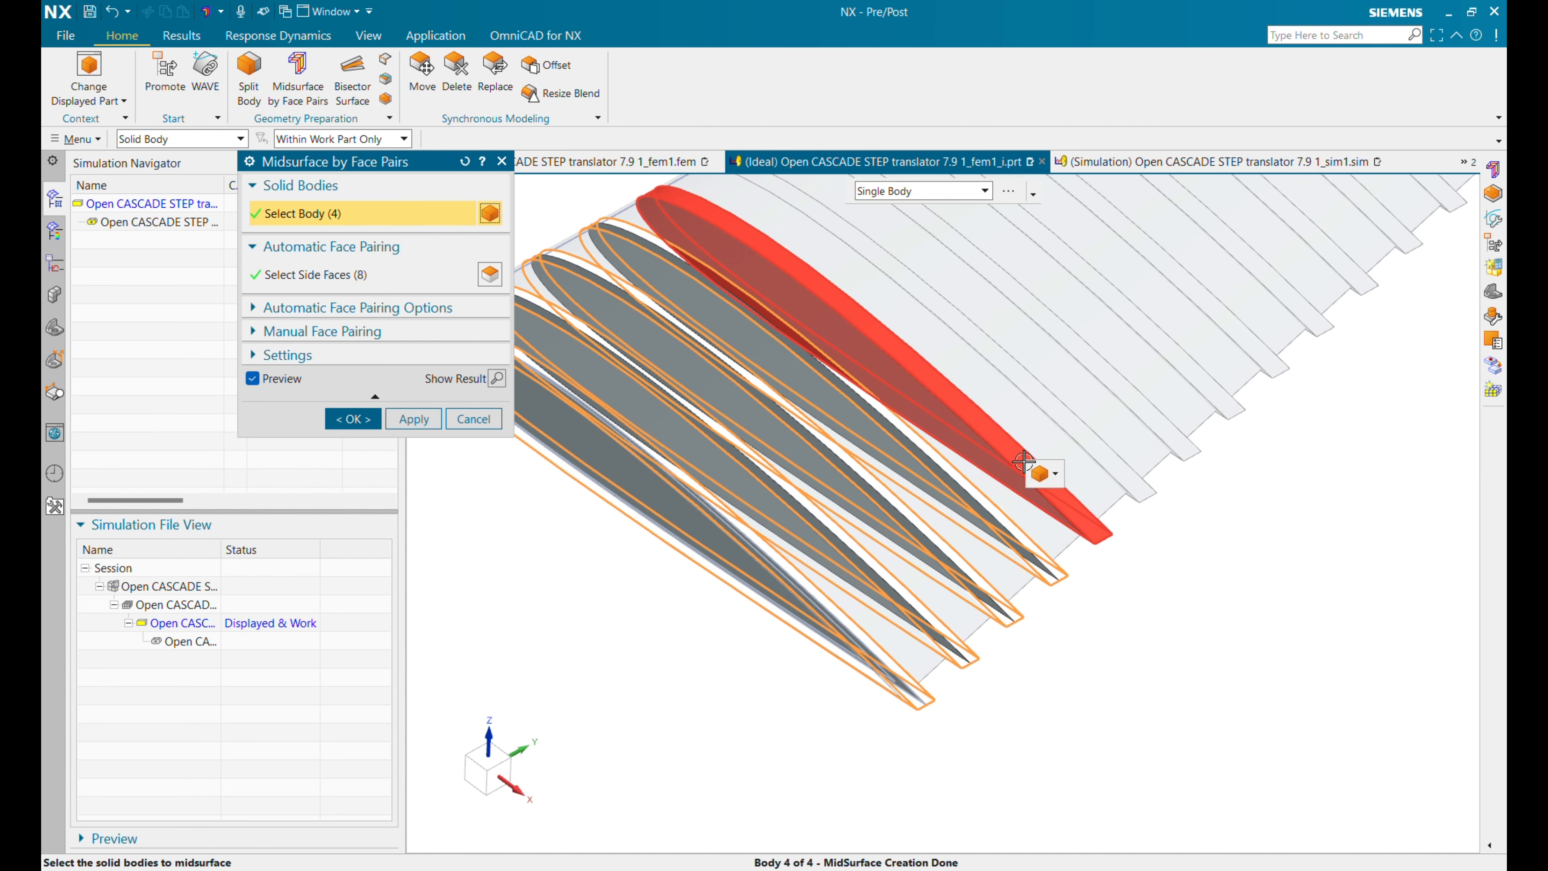
pyautogui.click(1039, 479)
pyautogui.click(1049, 412)
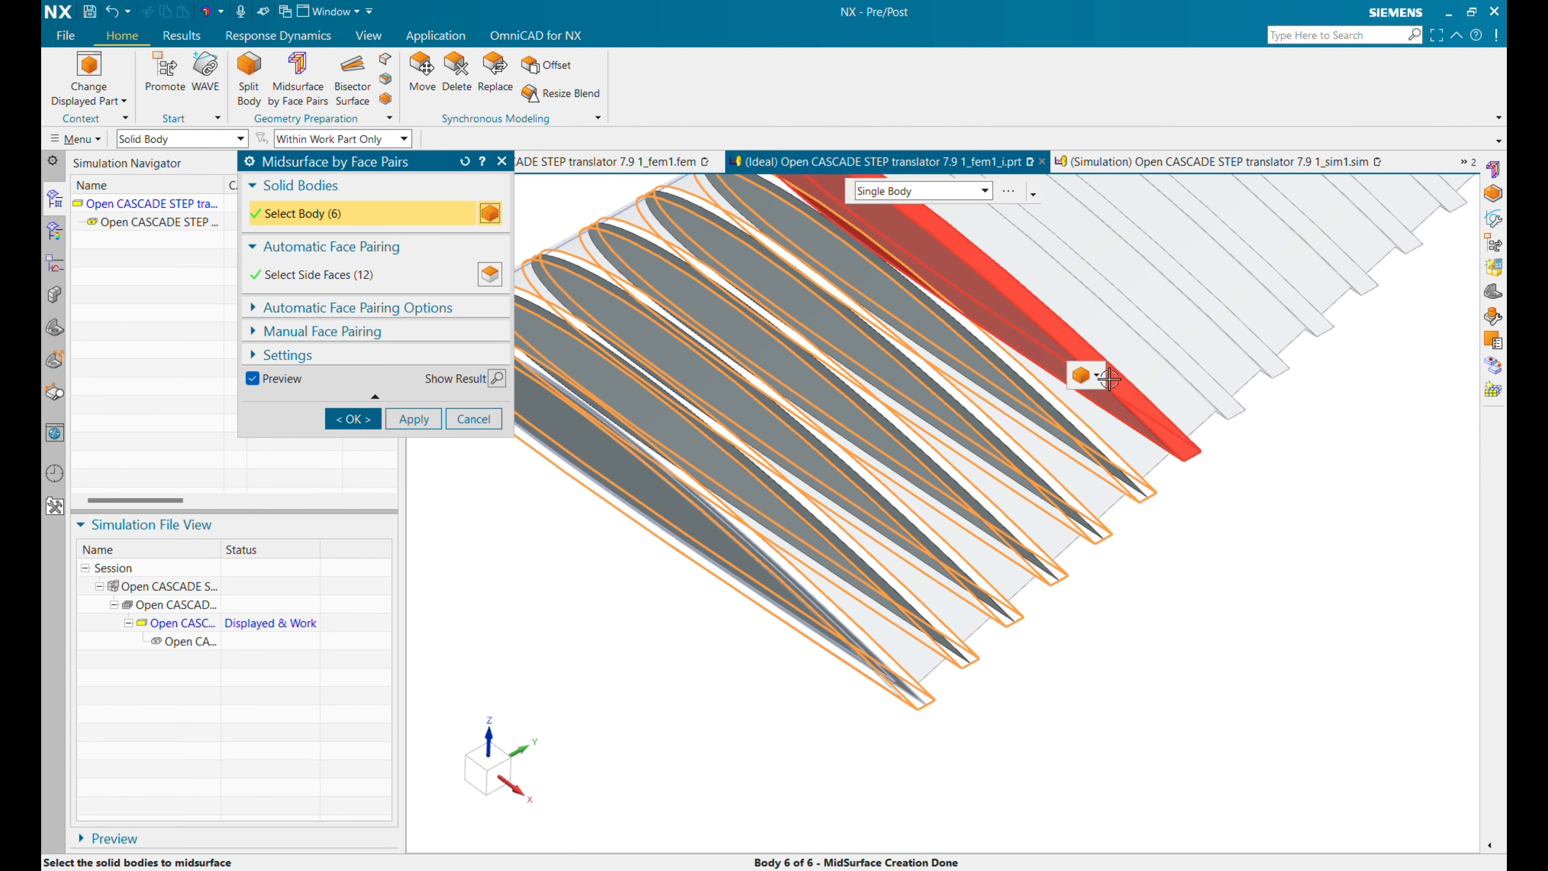
# Step: Extend the midsurface body selection with the seventh through twelfth ribs from the root
pyautogui.click(1120, 387)
pyautogui.click(1188, 322)
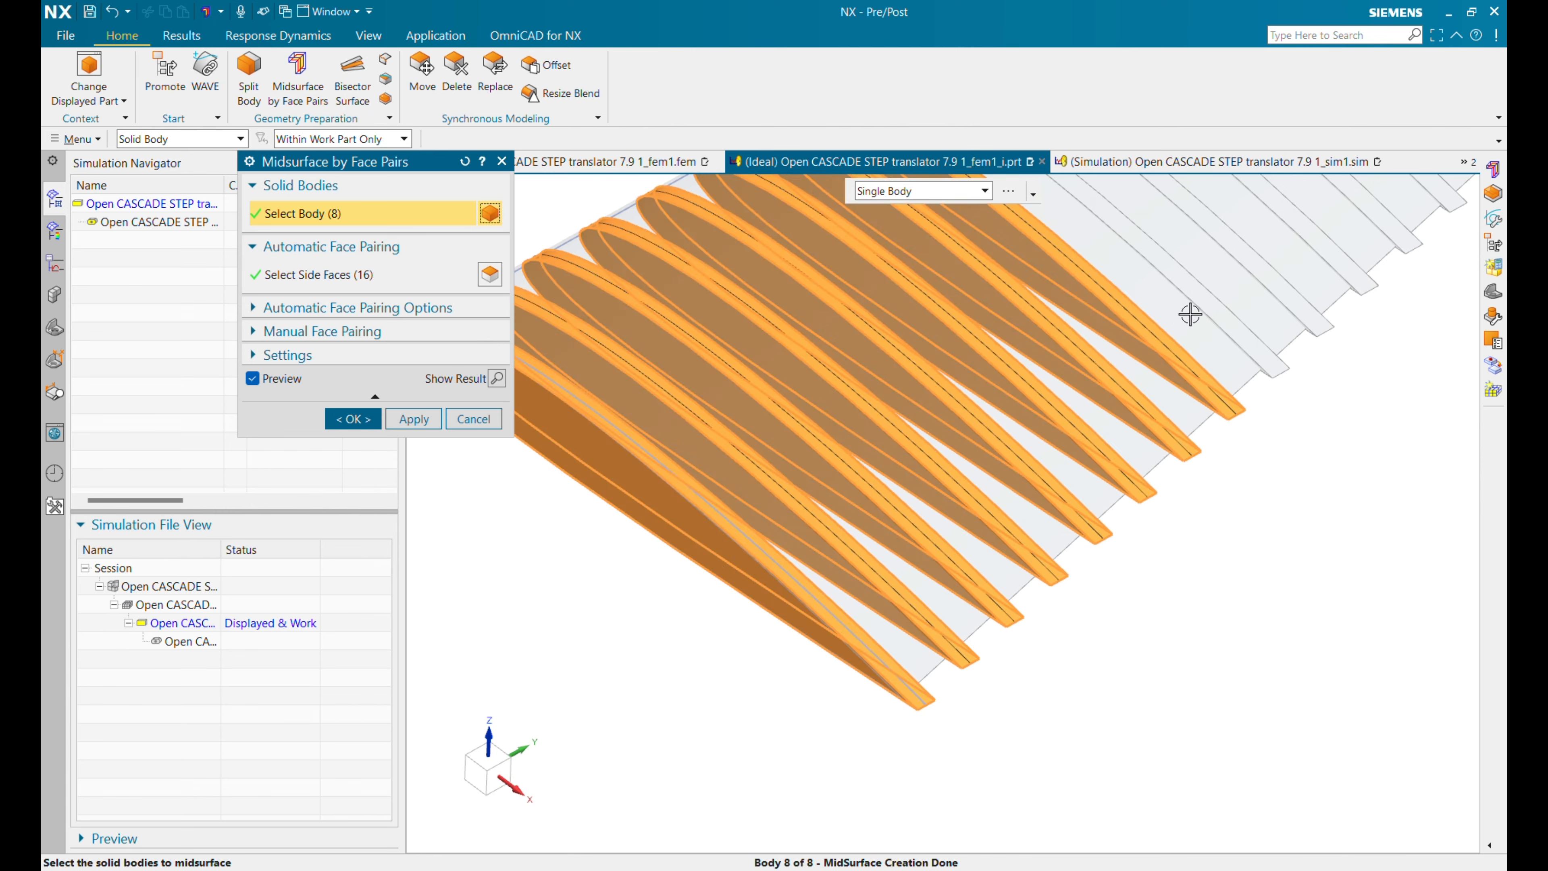
pyautogui.click(1196, 305)
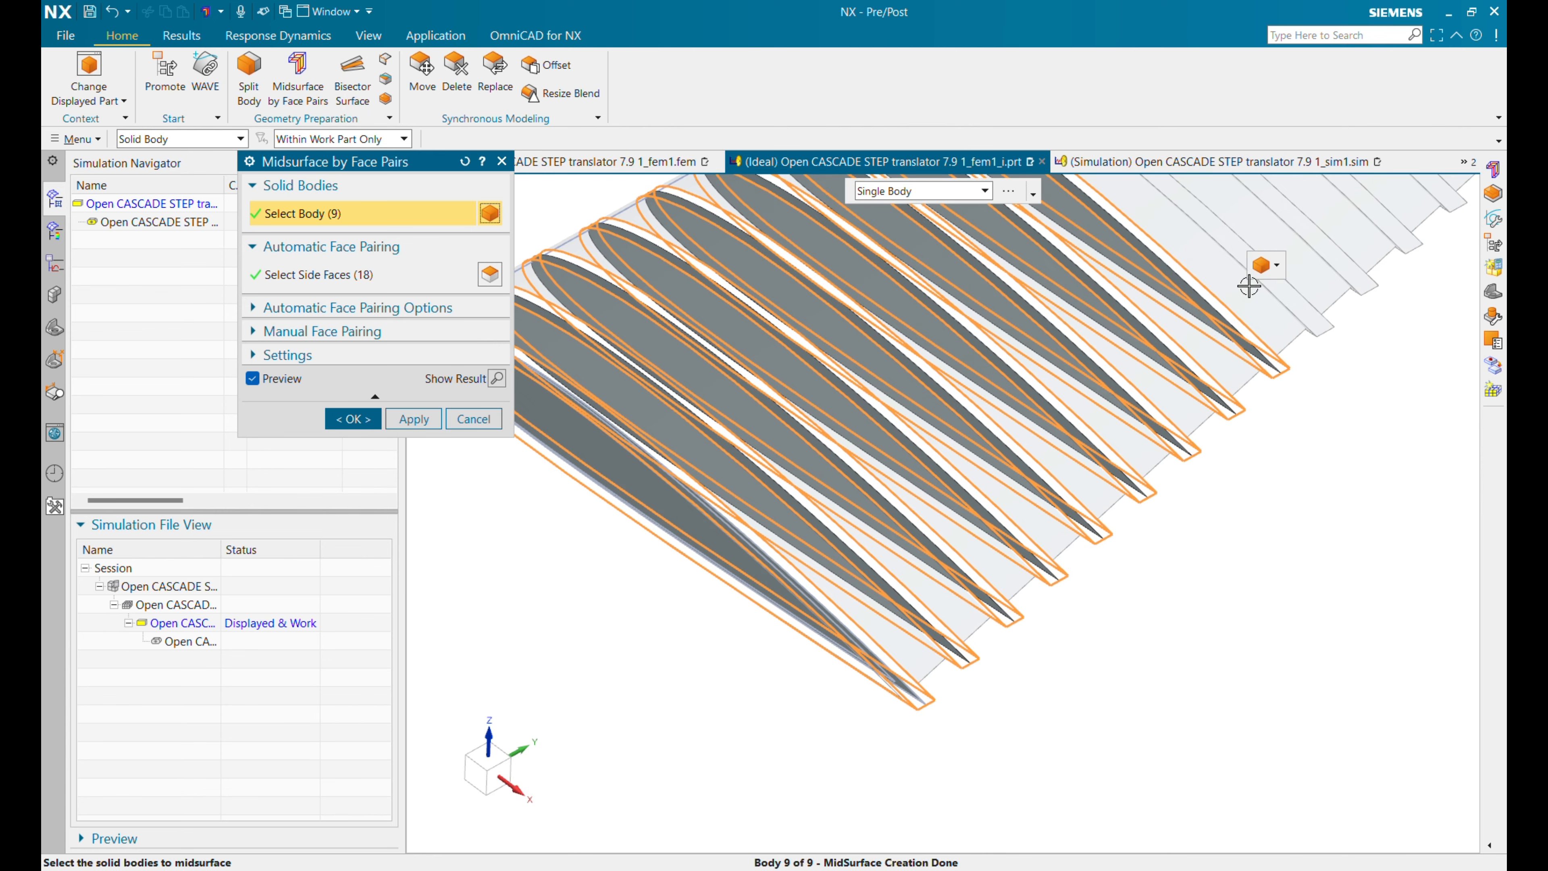
pyautogui.click(1235, 243)
pyautogui.click(1310, 227)
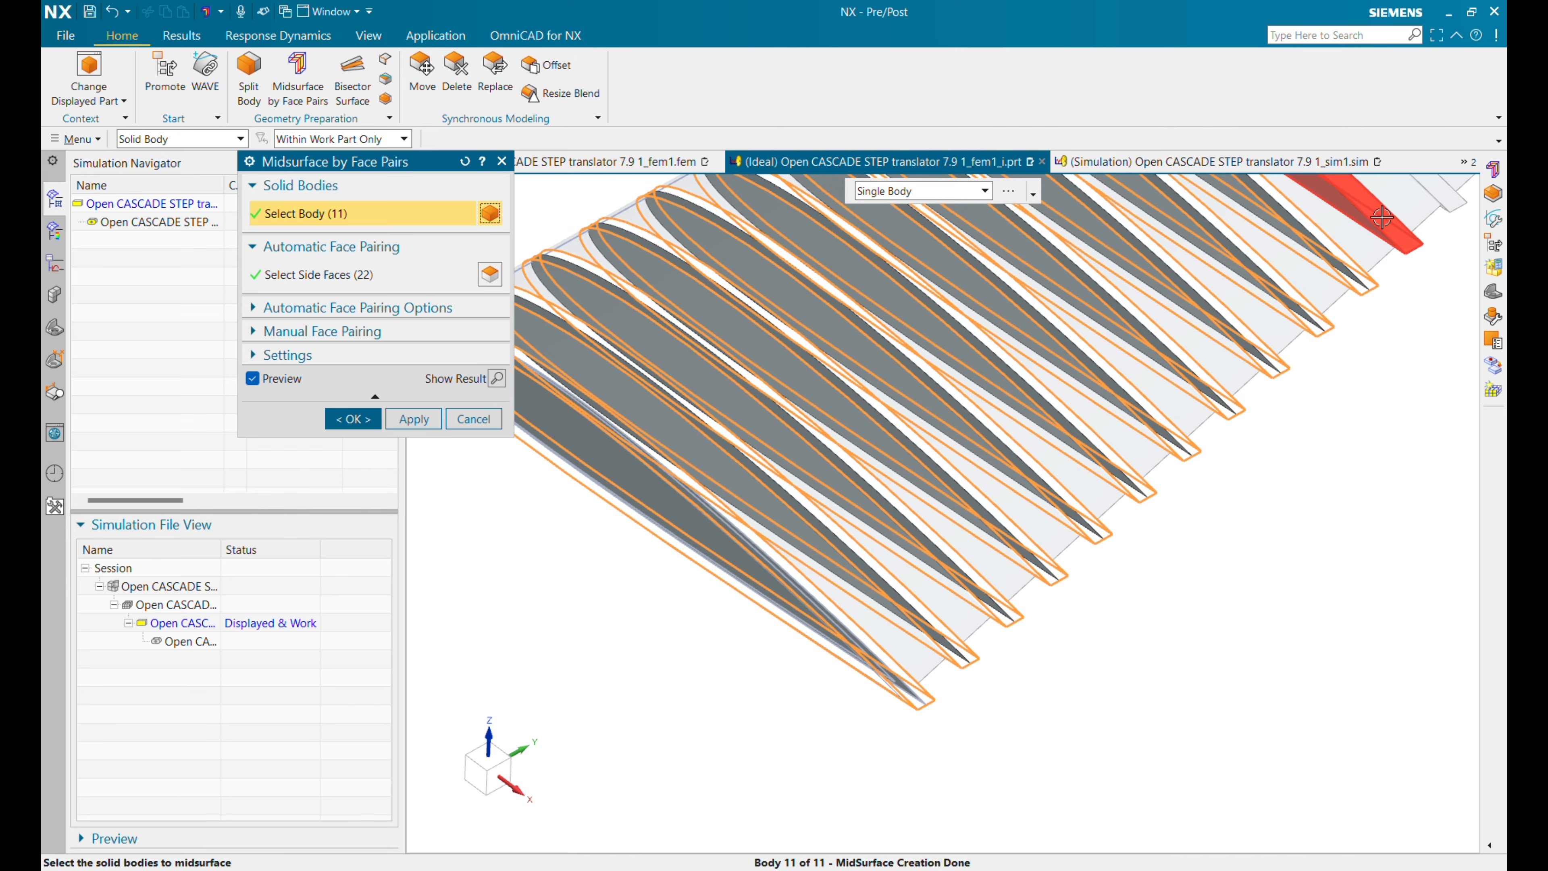
pyautogui.click(1379, 196)
# Step: Extend the midsurface body selection with the thirteenth through fifteenth ribs from the root
pyautogui.scroll(-3, 1179, 585)
pyautogui.scroll(5, 1243, 464)
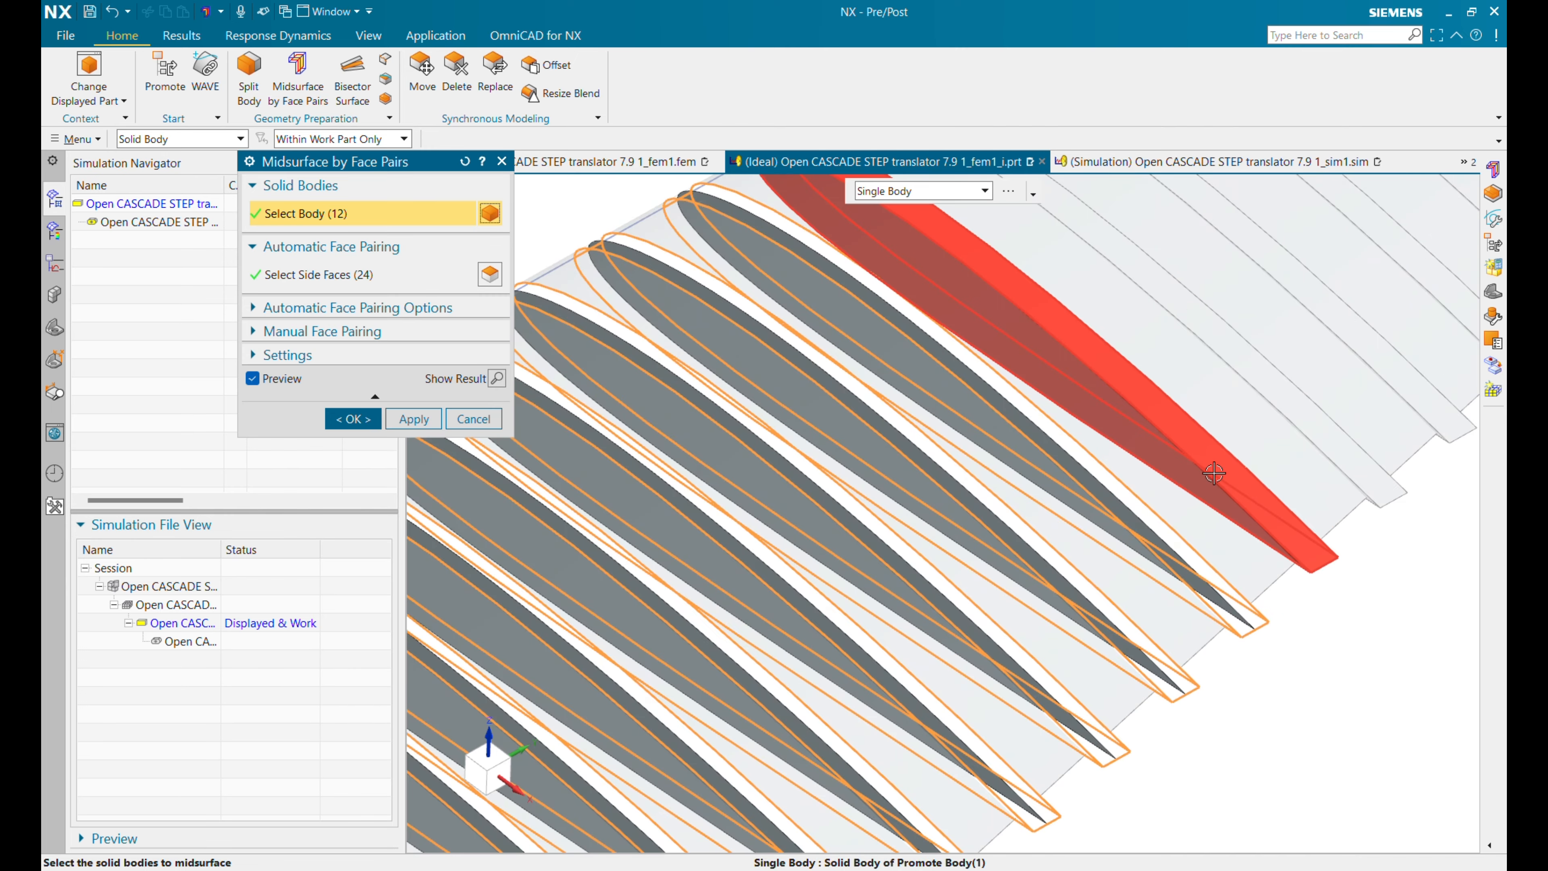
pyautogui.click(1226, 457)
pyautogui.click(1278, 391)
pyautogui.click(1323, 339)
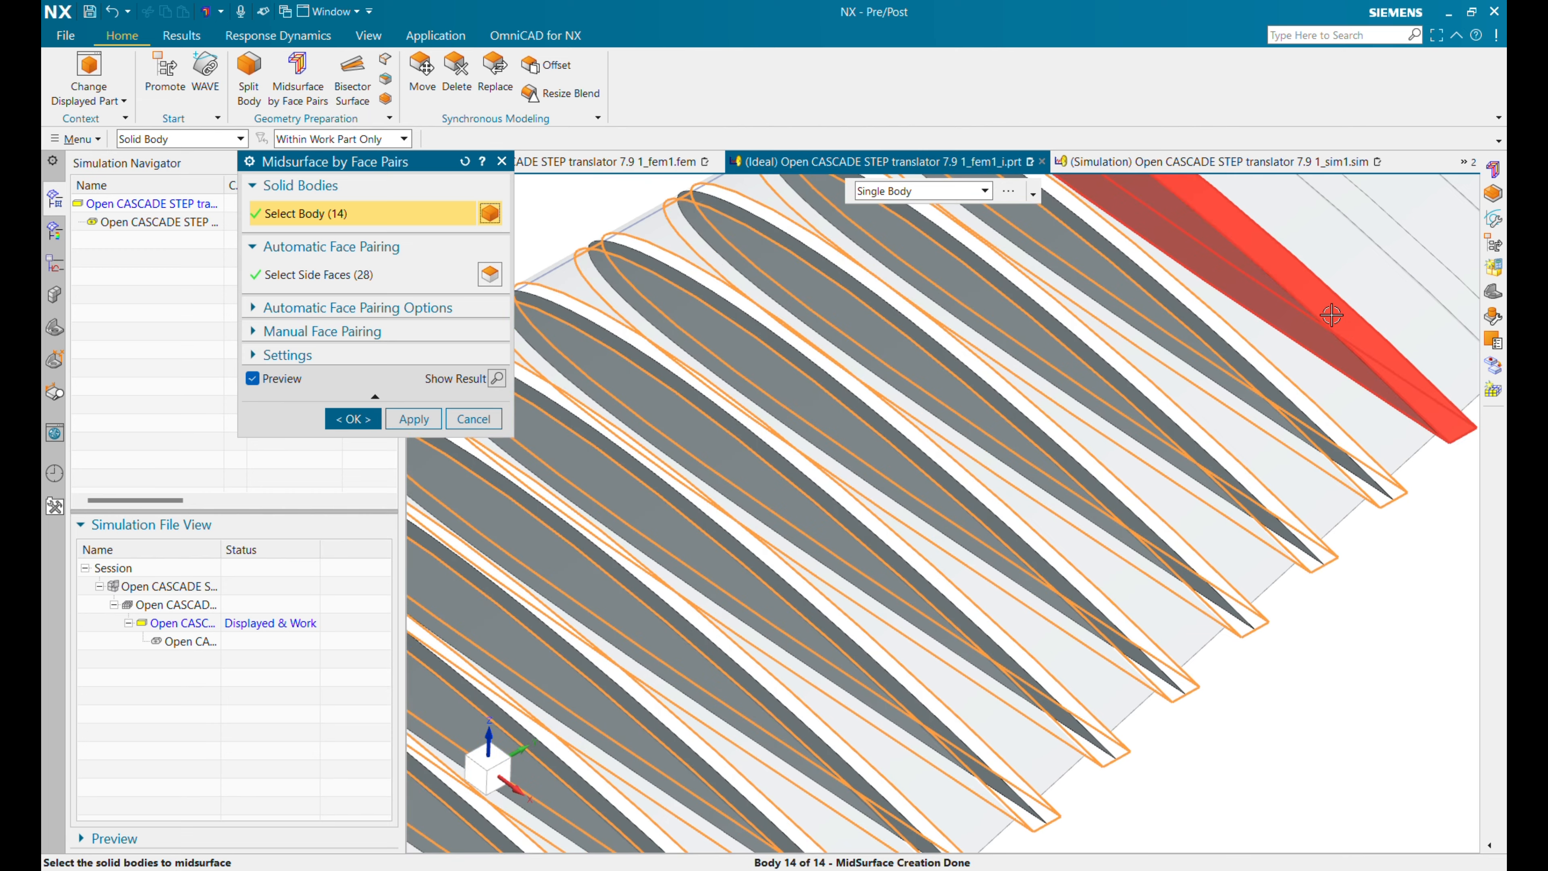
pyautogui.scroll(-4, 1162, 580)
pyautogui.scroll(4, 1233, 522)
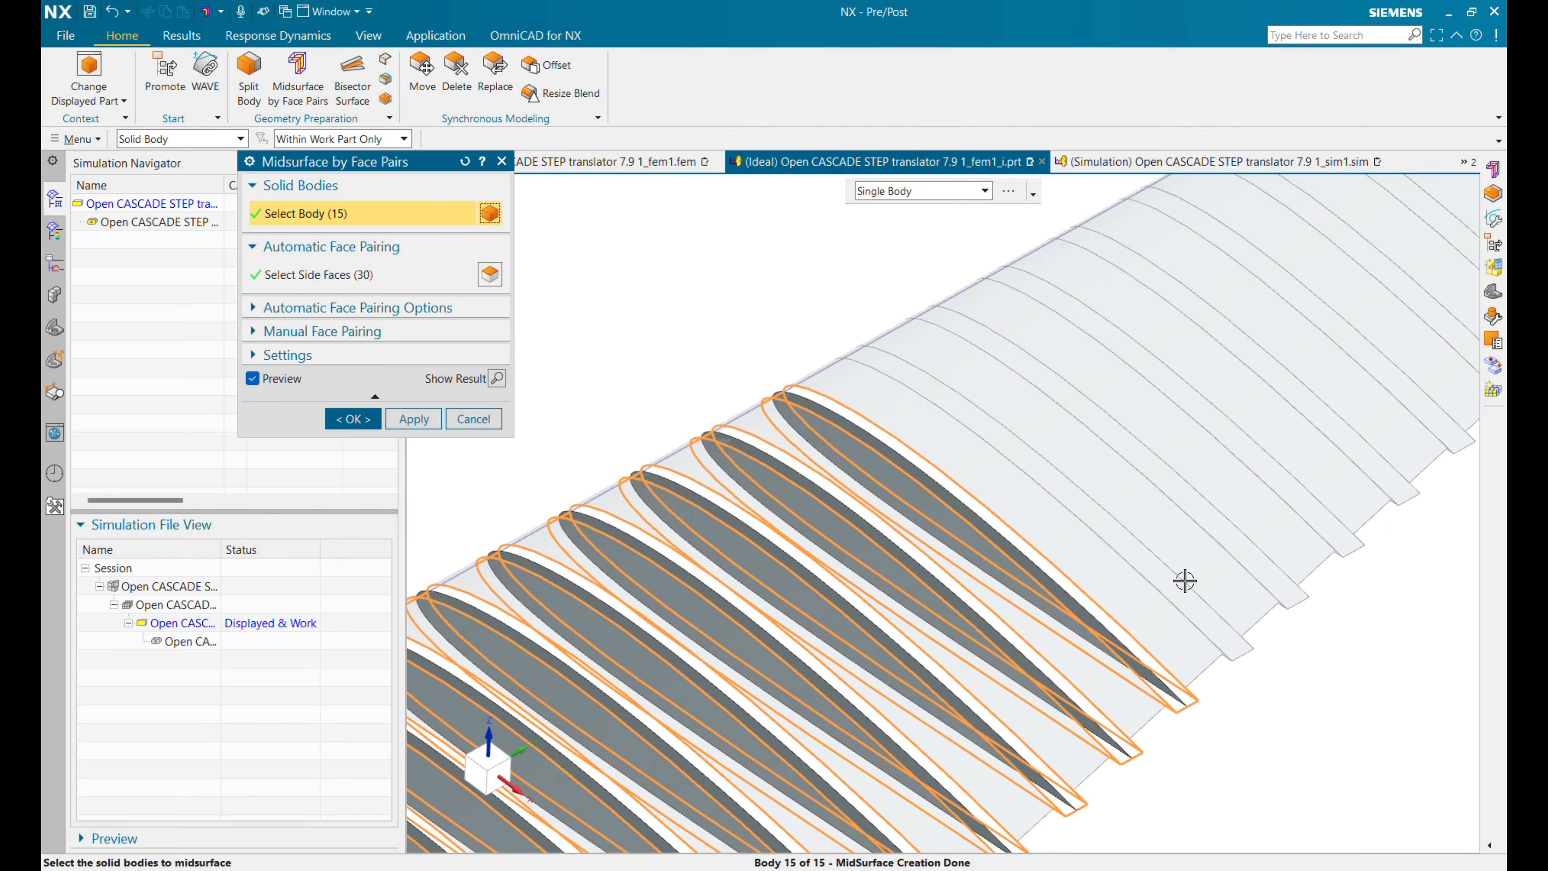
# Step: Extend the midsurface body selection with the sixteenth through twentieth ribs from the root
pyautogui.click(1217, 526)
pyautogui.click(1217, 526)
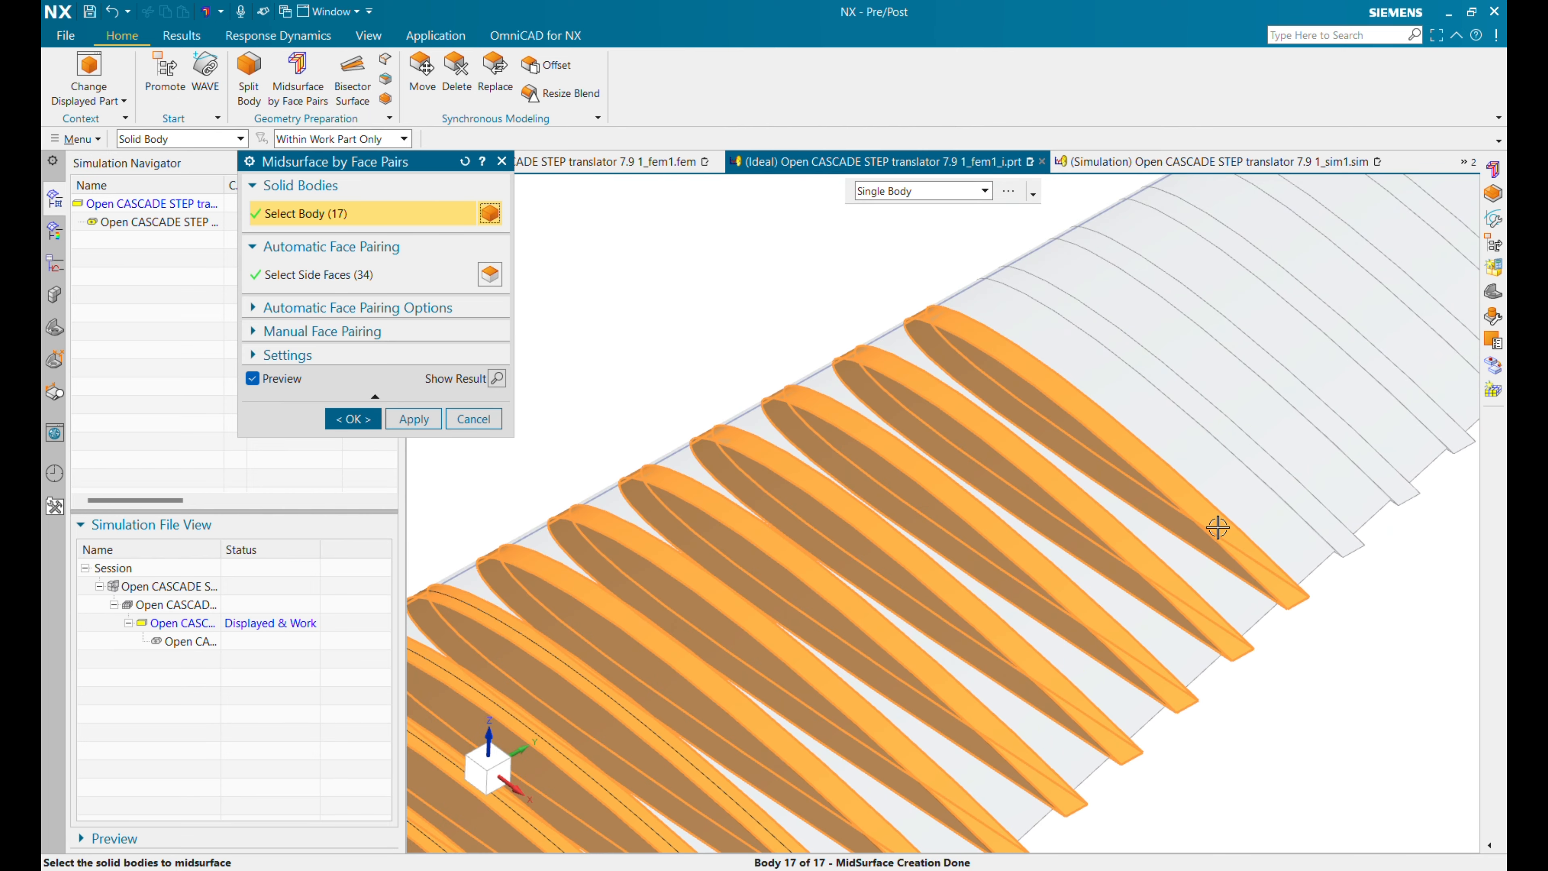
pyautogui.click(1268, 458)
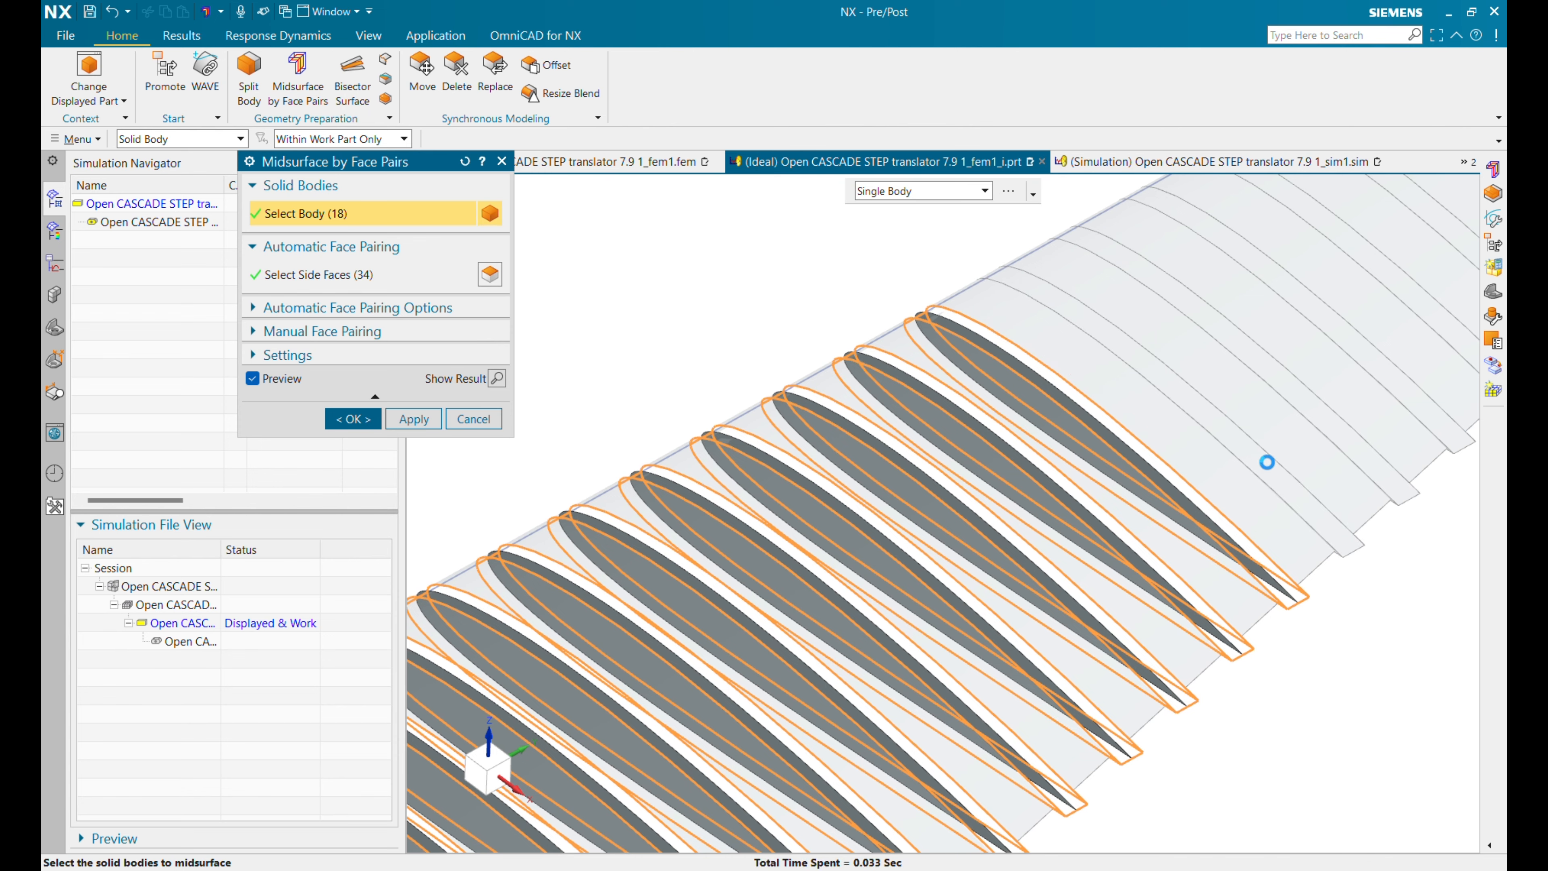
pyautogui.click(1305, 405)
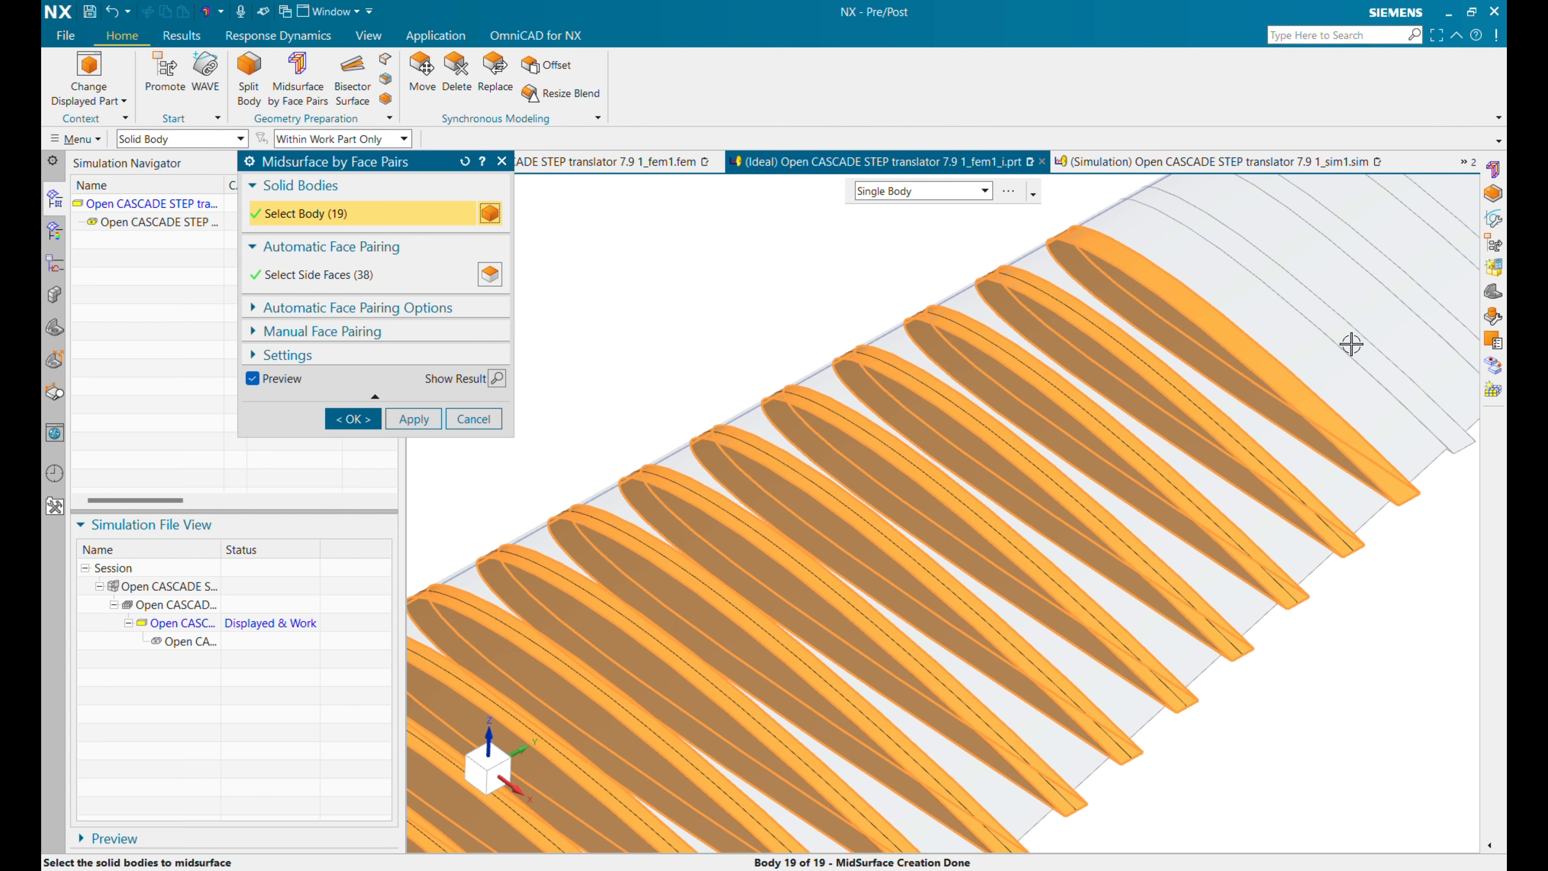
pyautogui.click(1351, 343)
# Step: Extend the midsurface body selection with the twenty-first through twenty-fifth ribs towards the wing tip
pyautogui.scroll(-1, 1146, 572)
pyautogui.scroll(-3, 1216, 494)
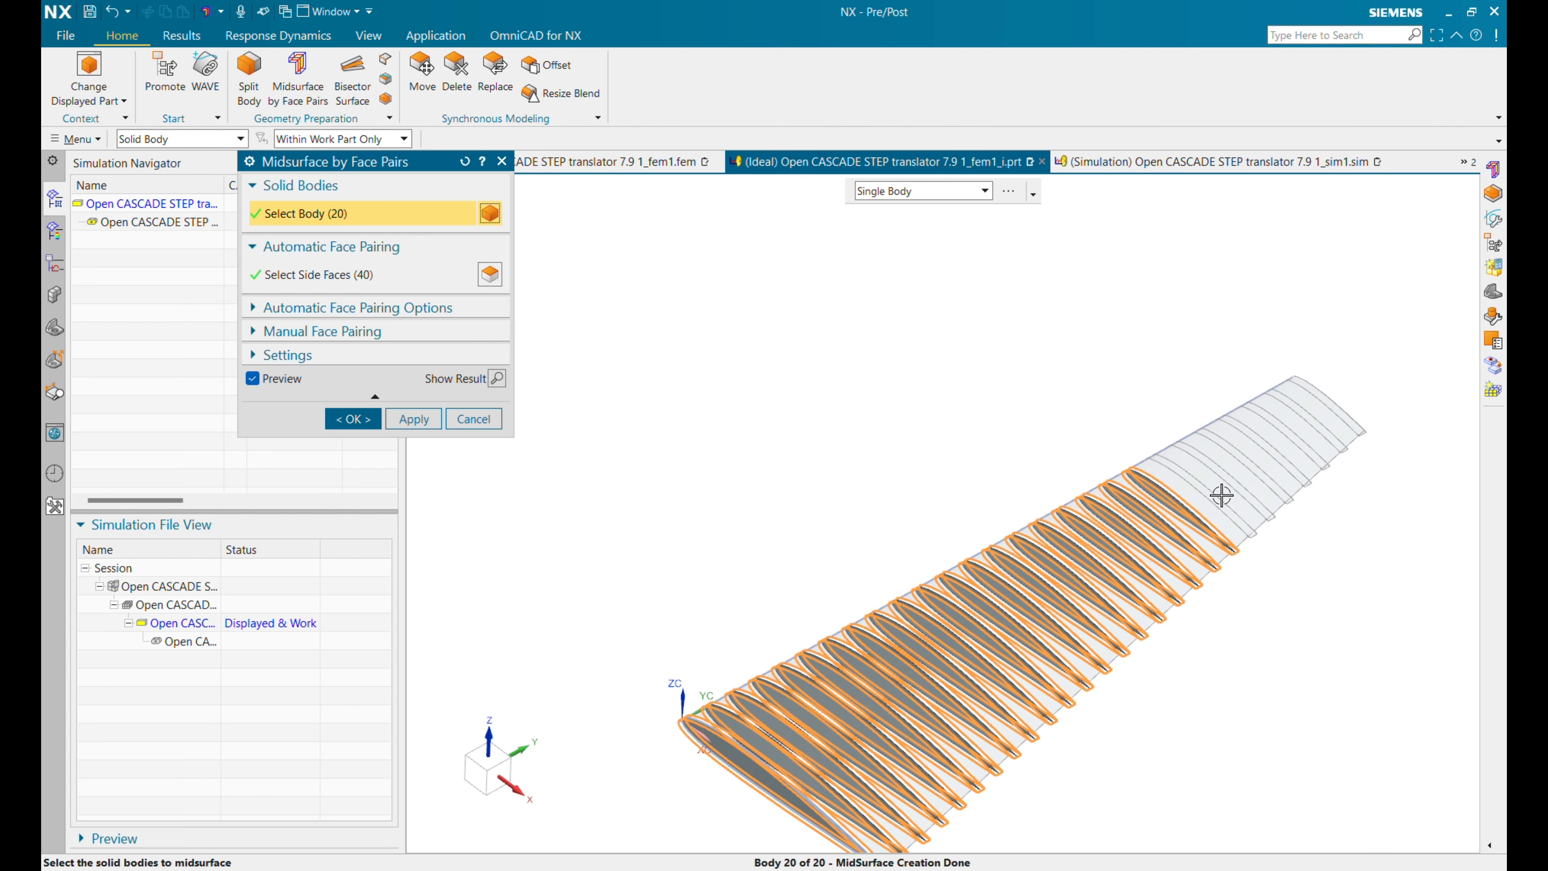
pyautogui.scroll(3, 1230, 533)
pyautogui.click(1208, 569)
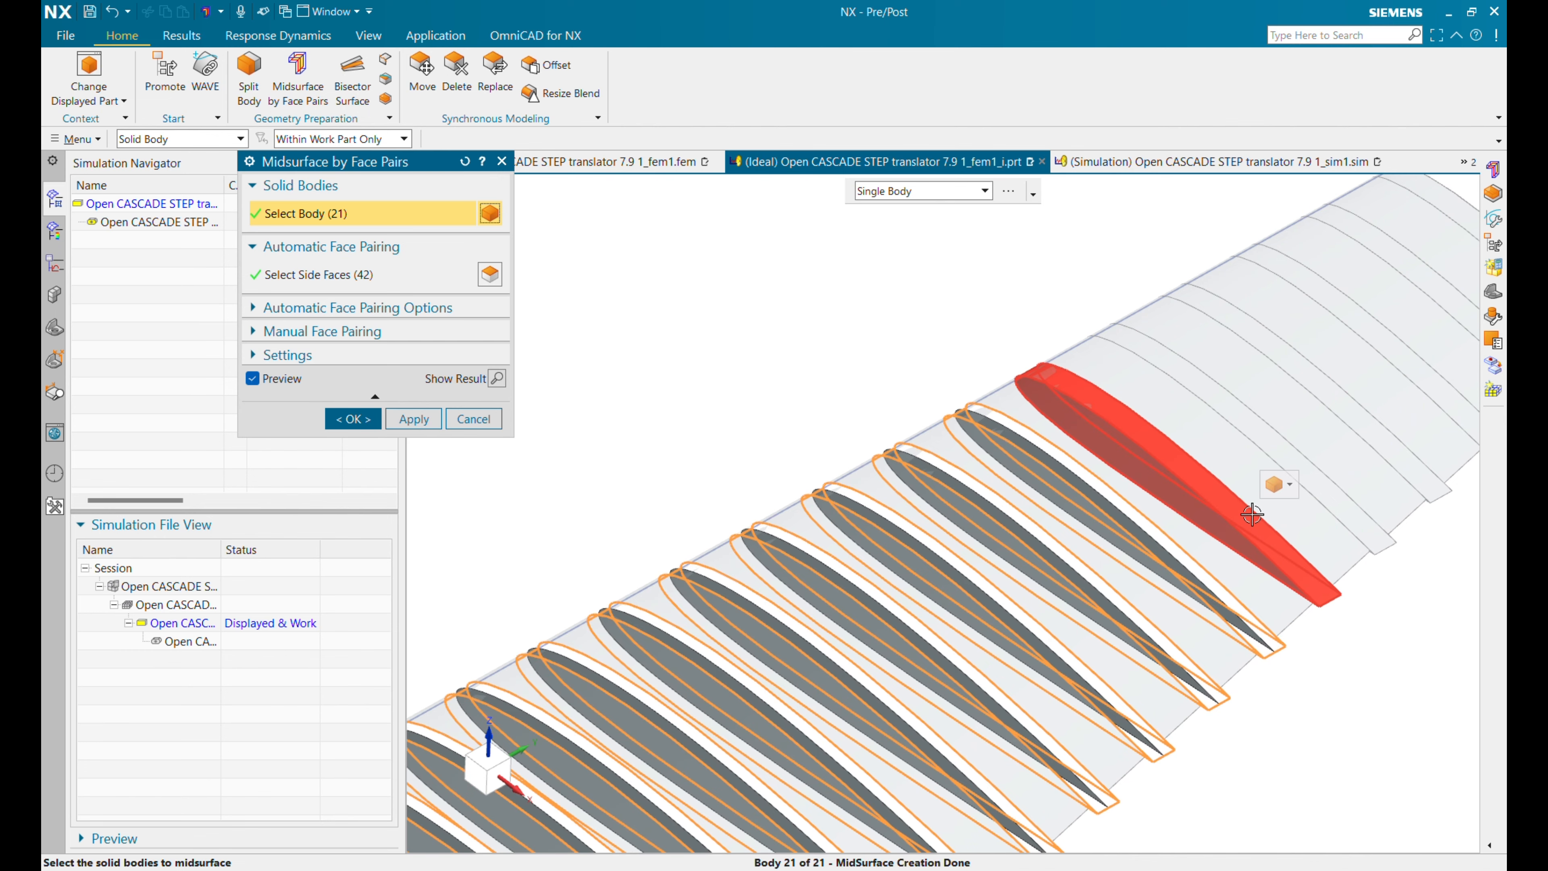
pyautogui.click(1252, 512)
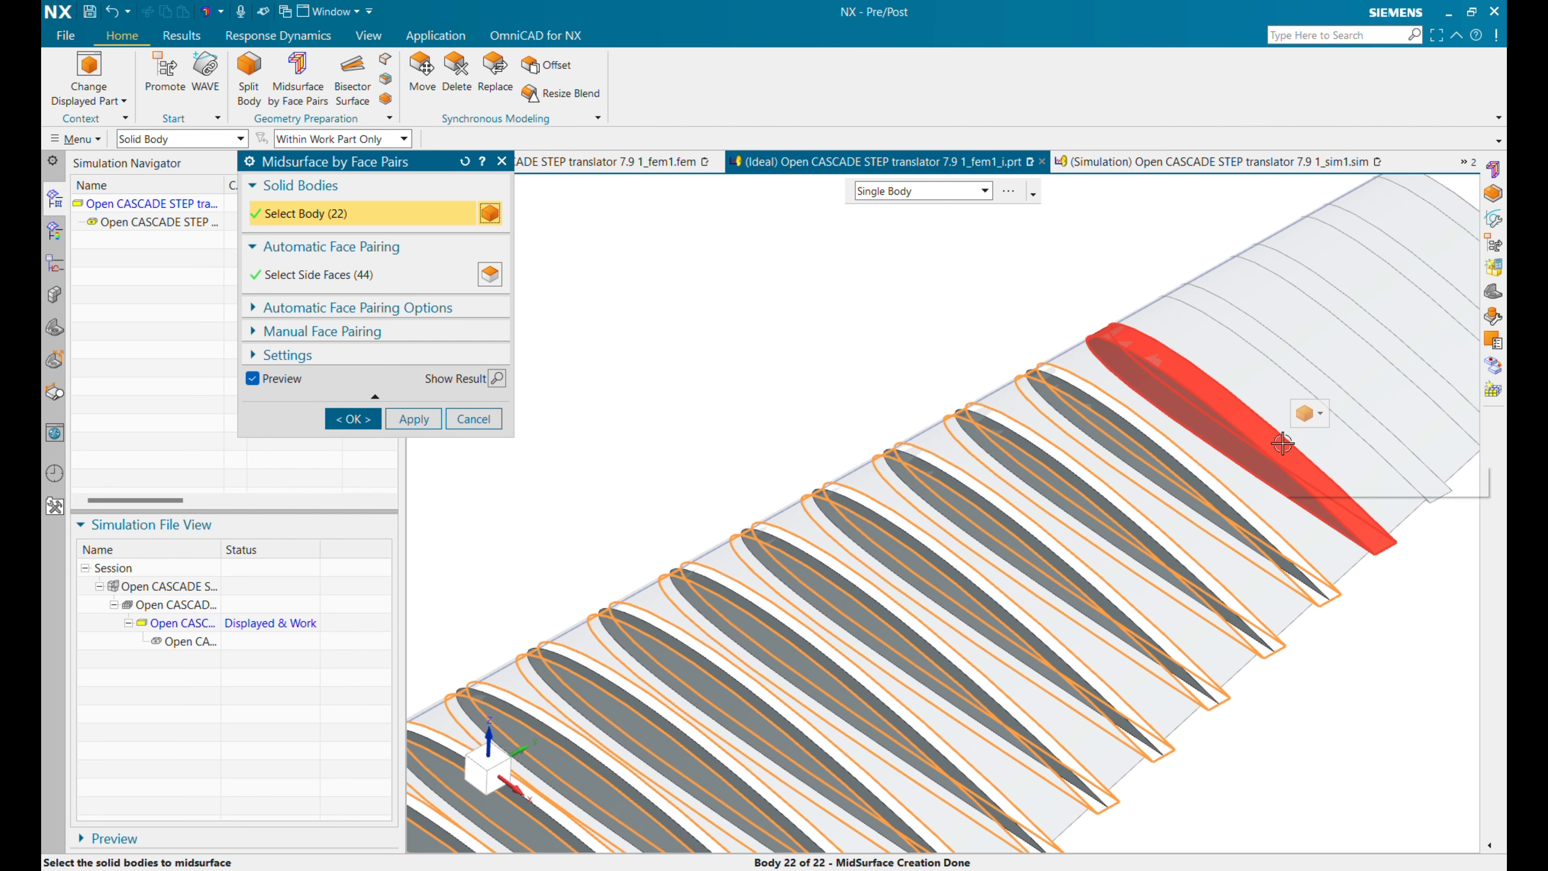
pyautogui.click(1319, 407)
pyautogui.click(1356, 359)
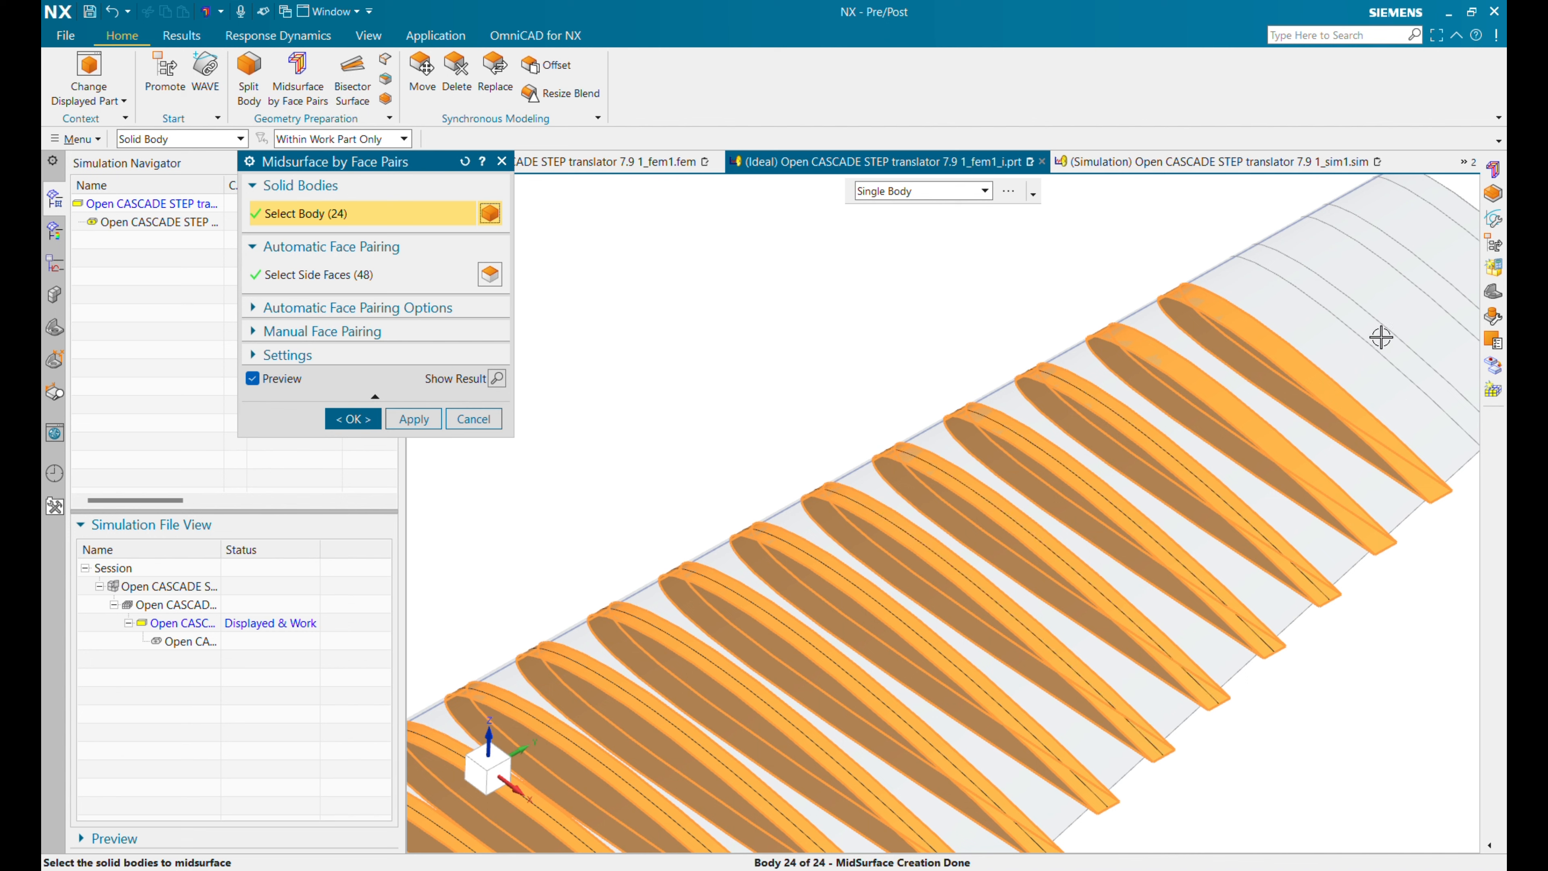
pyautogui.click(1386, 328)
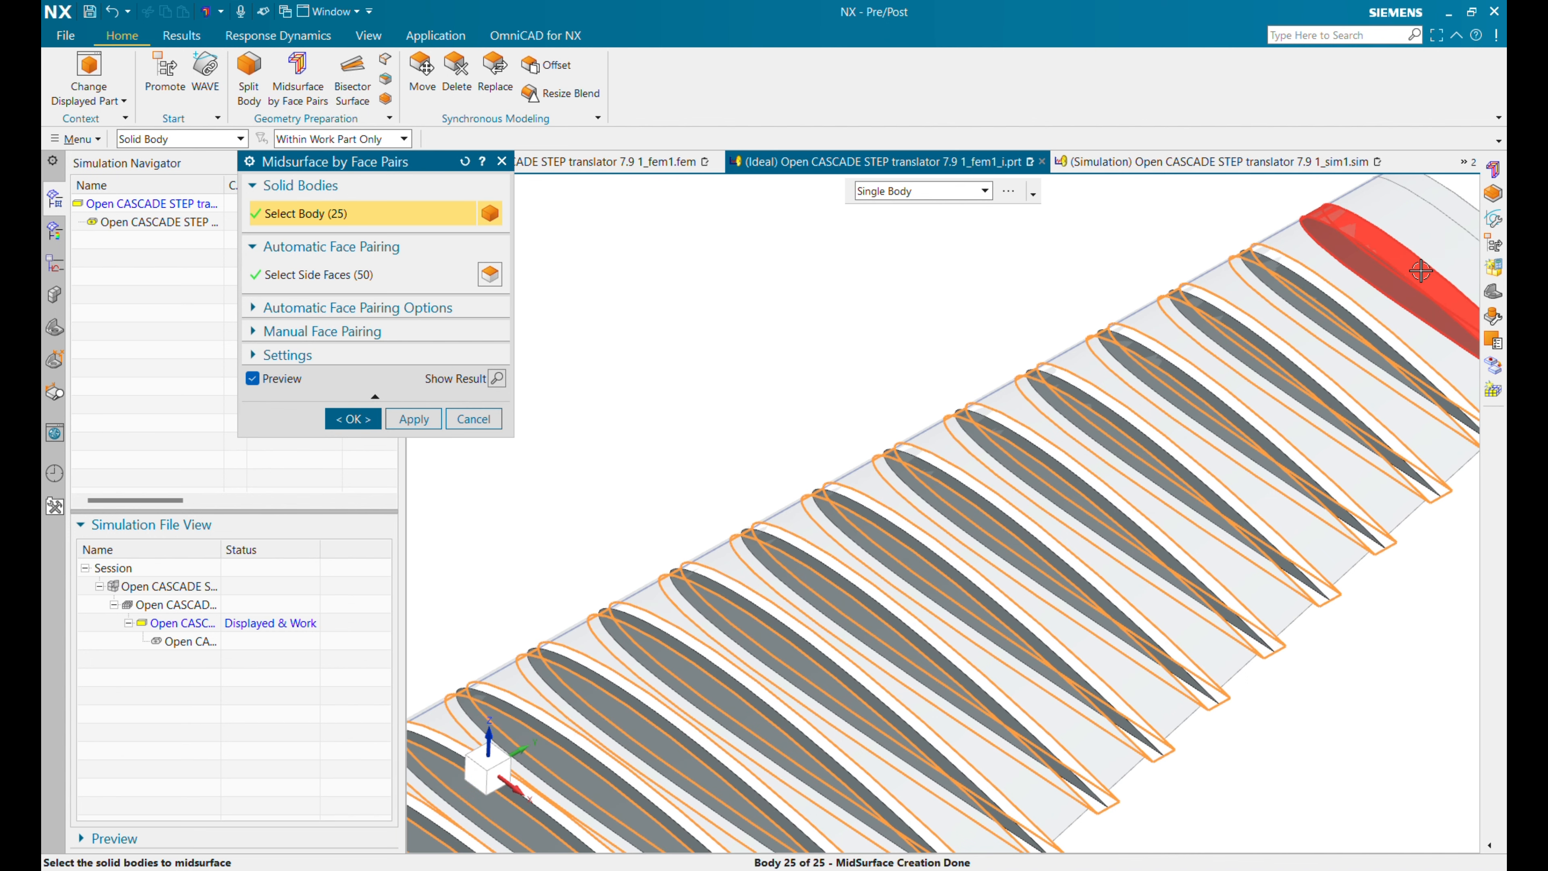
# Step: Try including the twenty-sixth rib, deselect it again, and create the midsurfaces for the first 25 ribs
pyautogui.click(1420, 270)
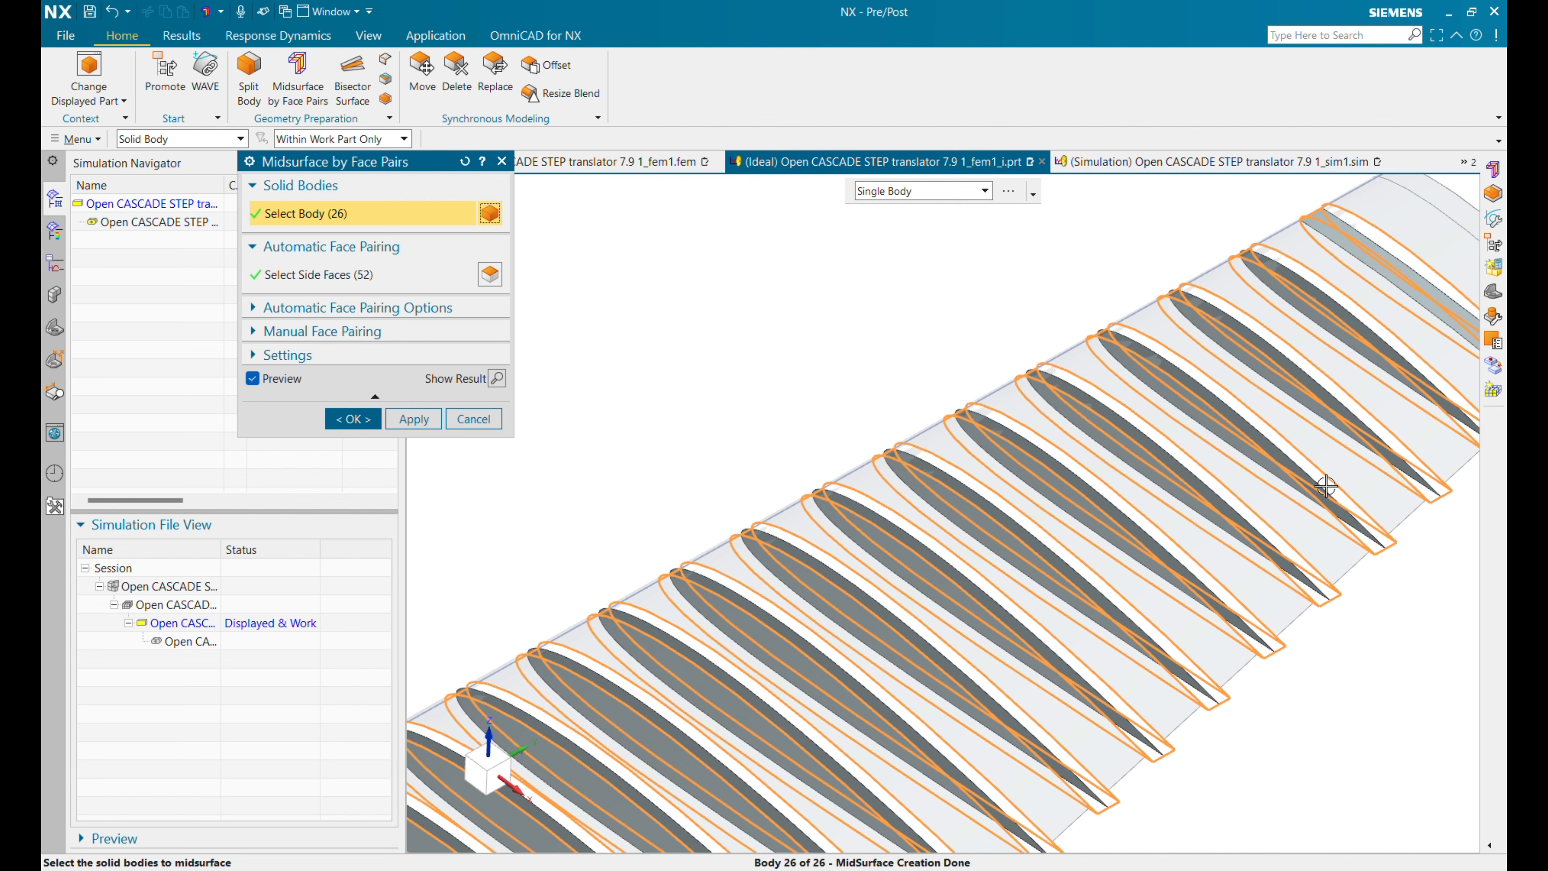
pyautogui.keyDown('shift'); pyautogui.click(1401, 263); pyautogui.keyUp('shift')
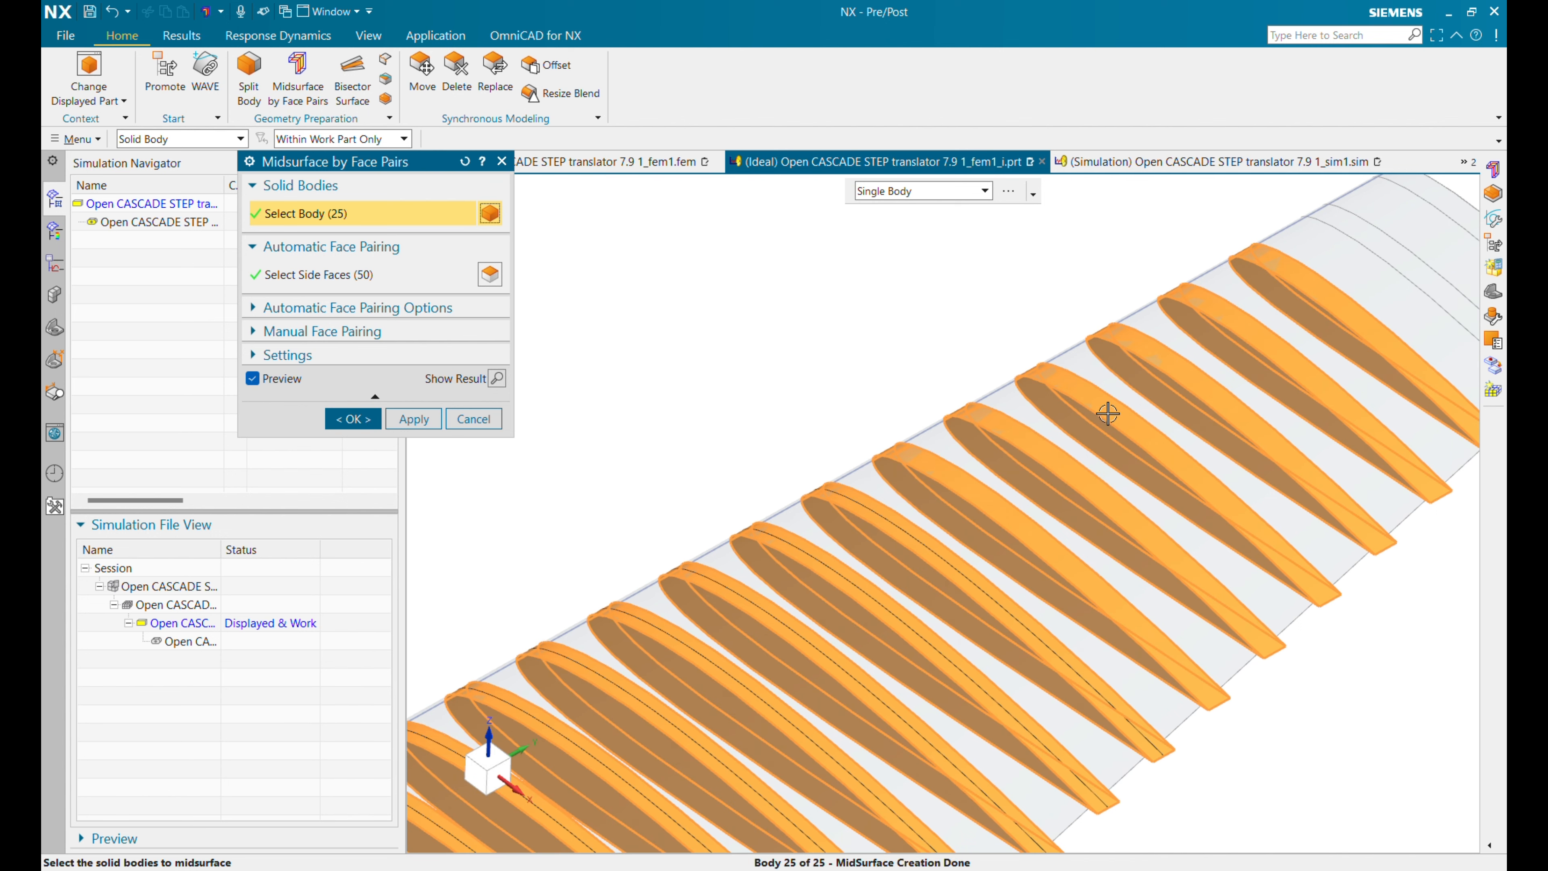
pyautogui.click(414, 418)
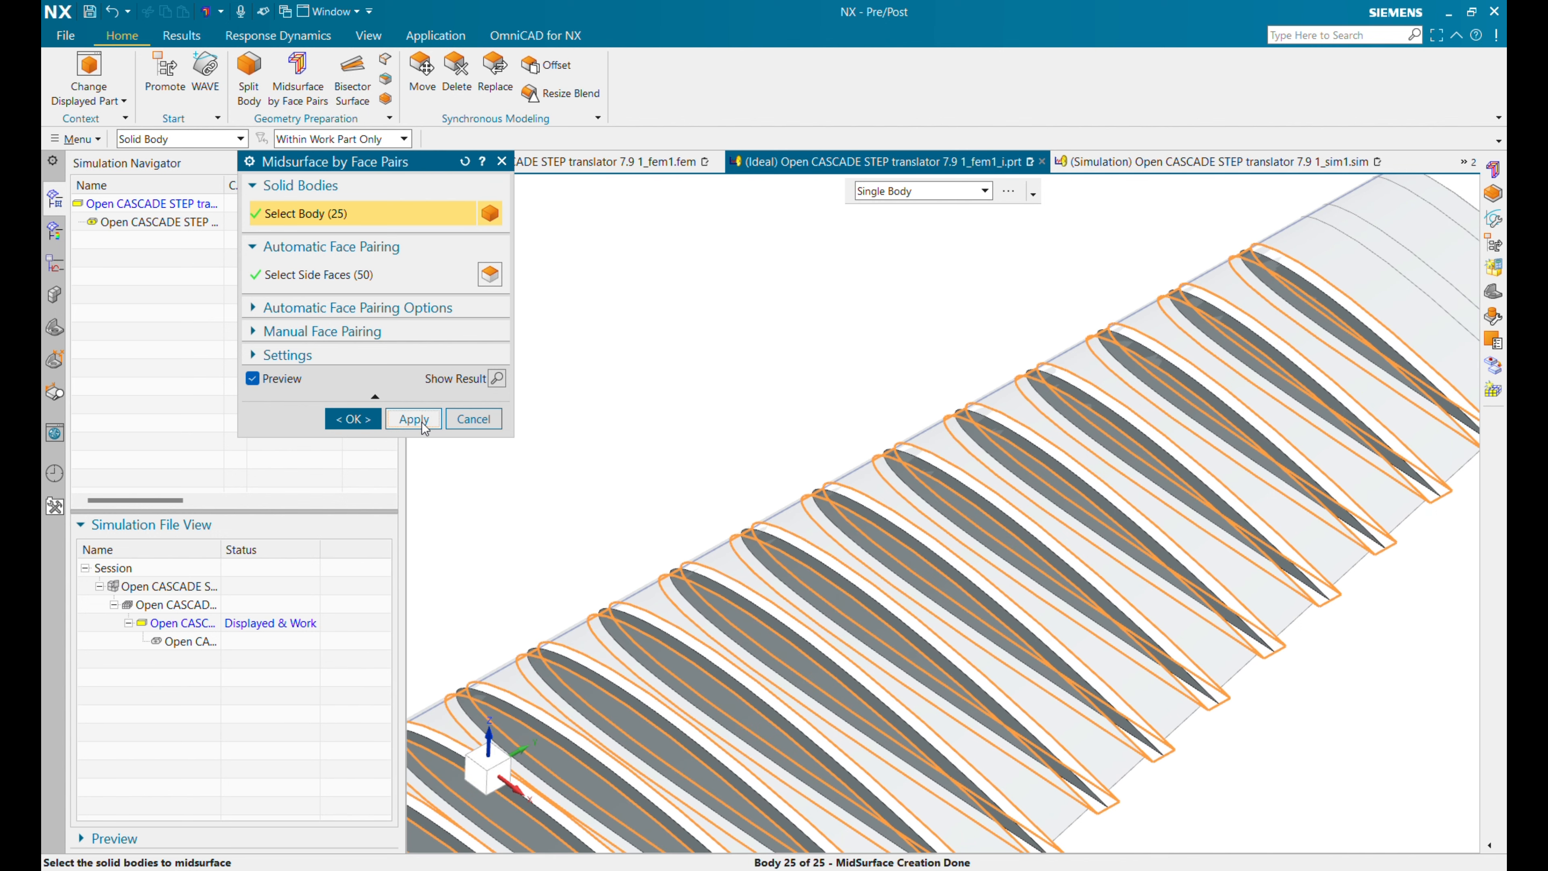
# Step: Expand the manual face pairing options and select the rib body second from the wing tip
pyautogui.scroll(-5, 750, 559)
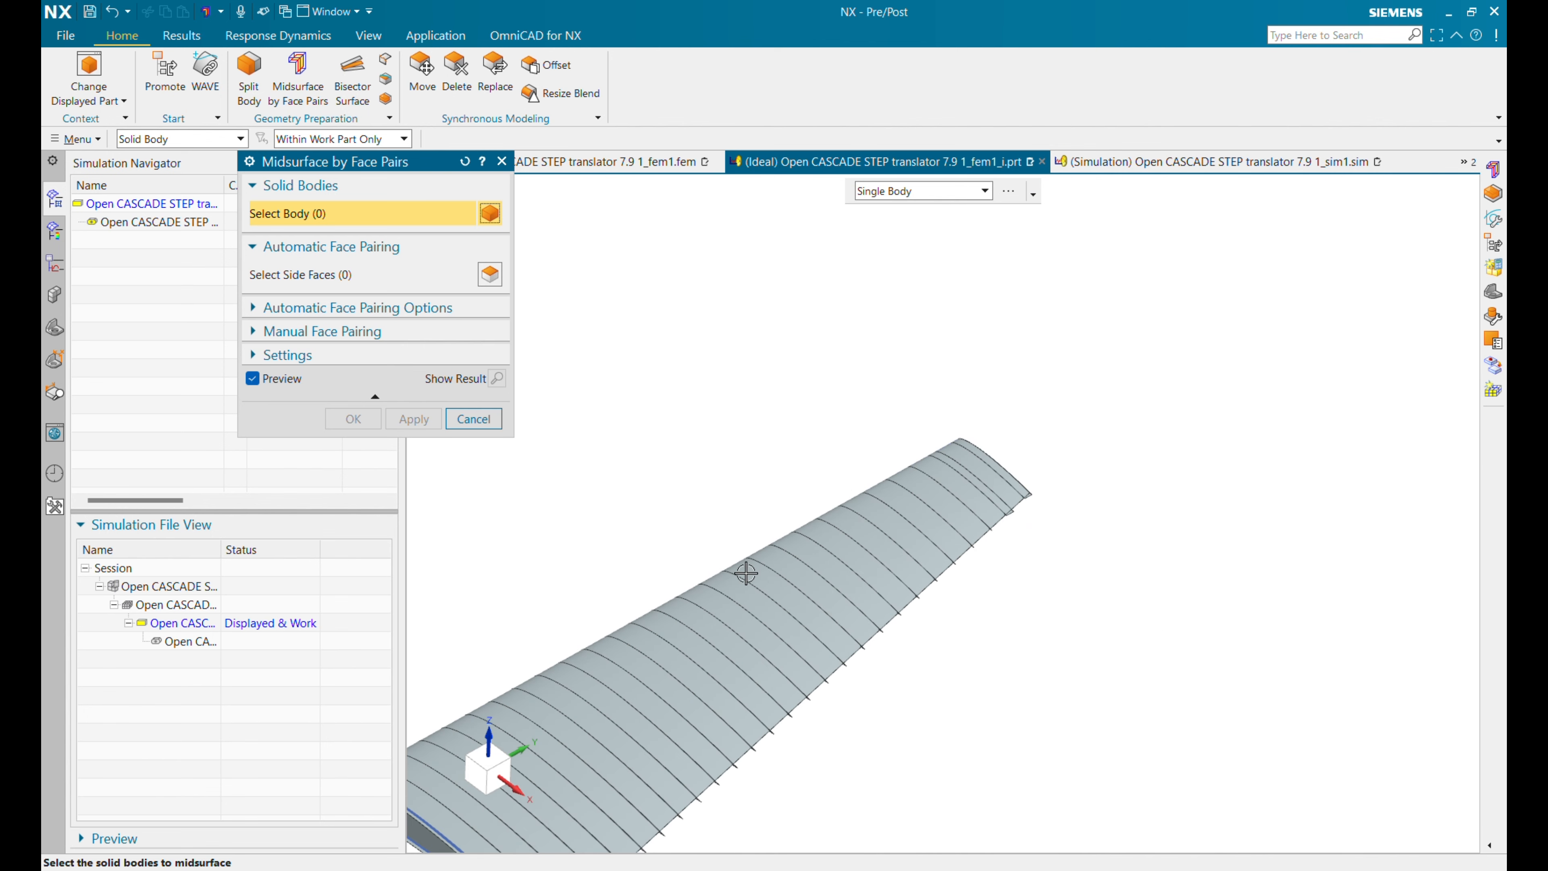
pyautogui.scroll(-2, 1199, 443)
pyautogui.scroll(3, 1092, 508)
pyautogui.moveTo(1162, 414); pyautogui.dragTo(1154, 409, button='middle')
pyautogui.scroll(2, 1213, 327)
pyautogui.scroll(2, 1182, 341)
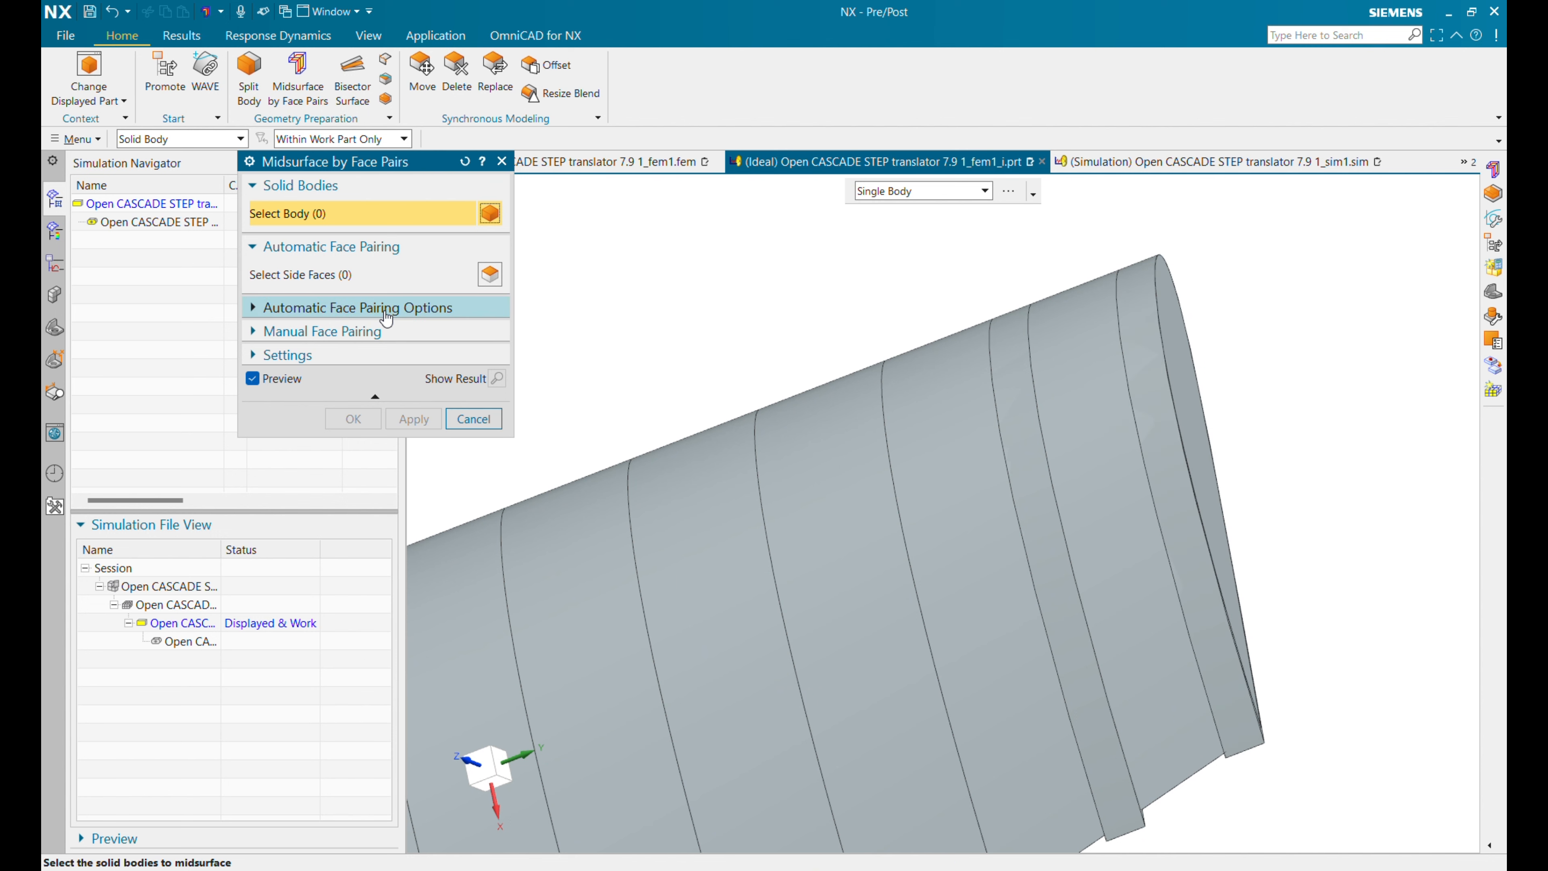
pyautogui.moveTo(928, 284); pyautogui.dragTo(985, 235, button='middle')
pyautogui.click(395, 336)
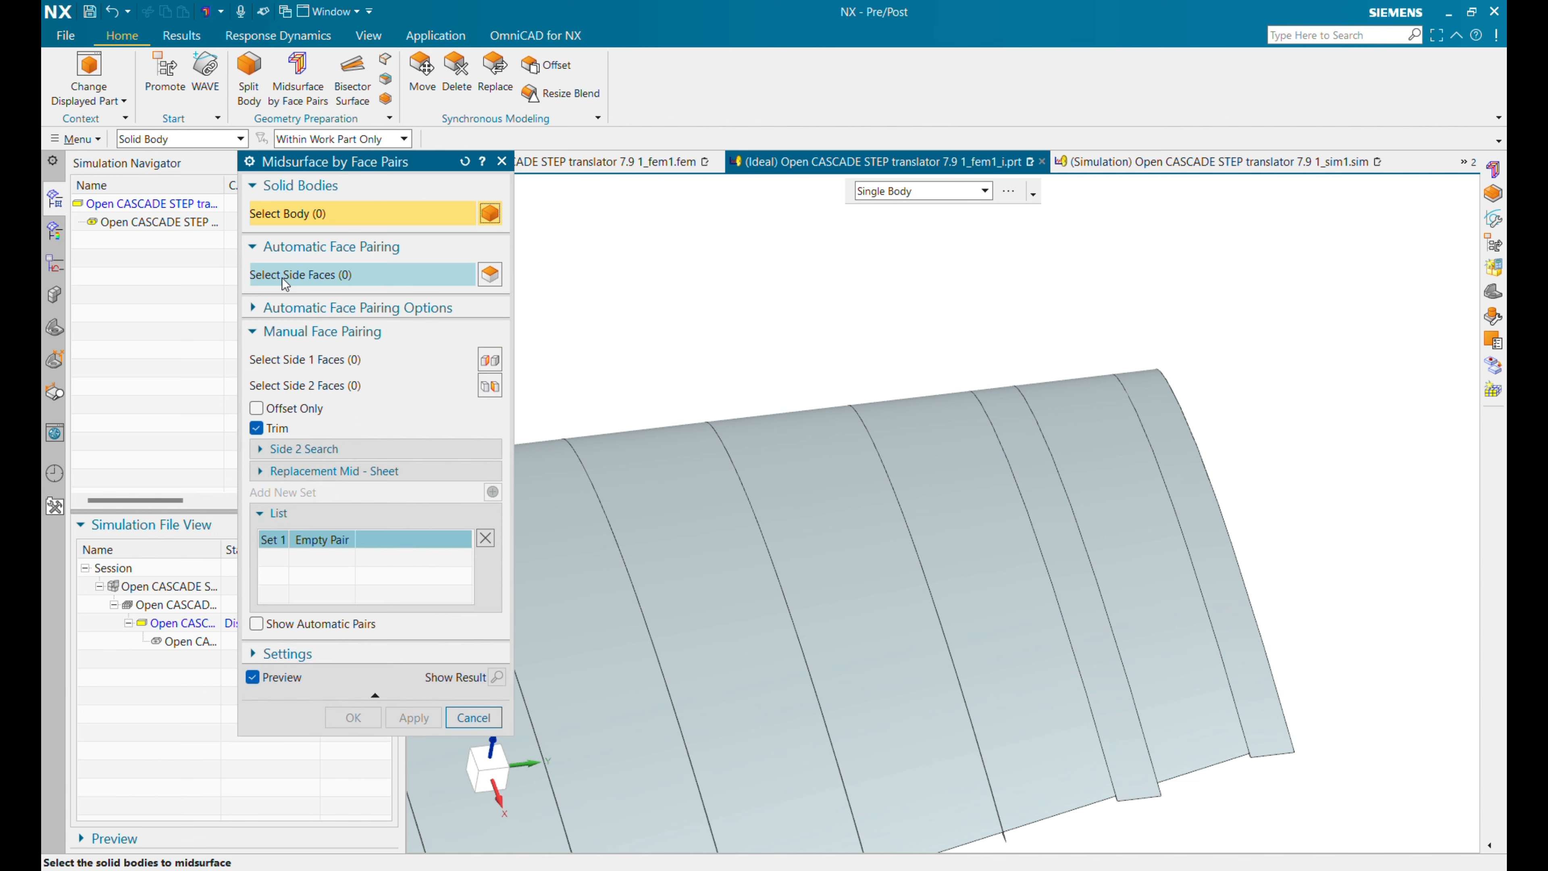
pyautogui.scroll(-5, 1009, 475)
pyautogui.moveTo(813, 377); pyautogui.dragTo(790, 416, button='middle')
pyautogui.scroll(4, 790, 415)
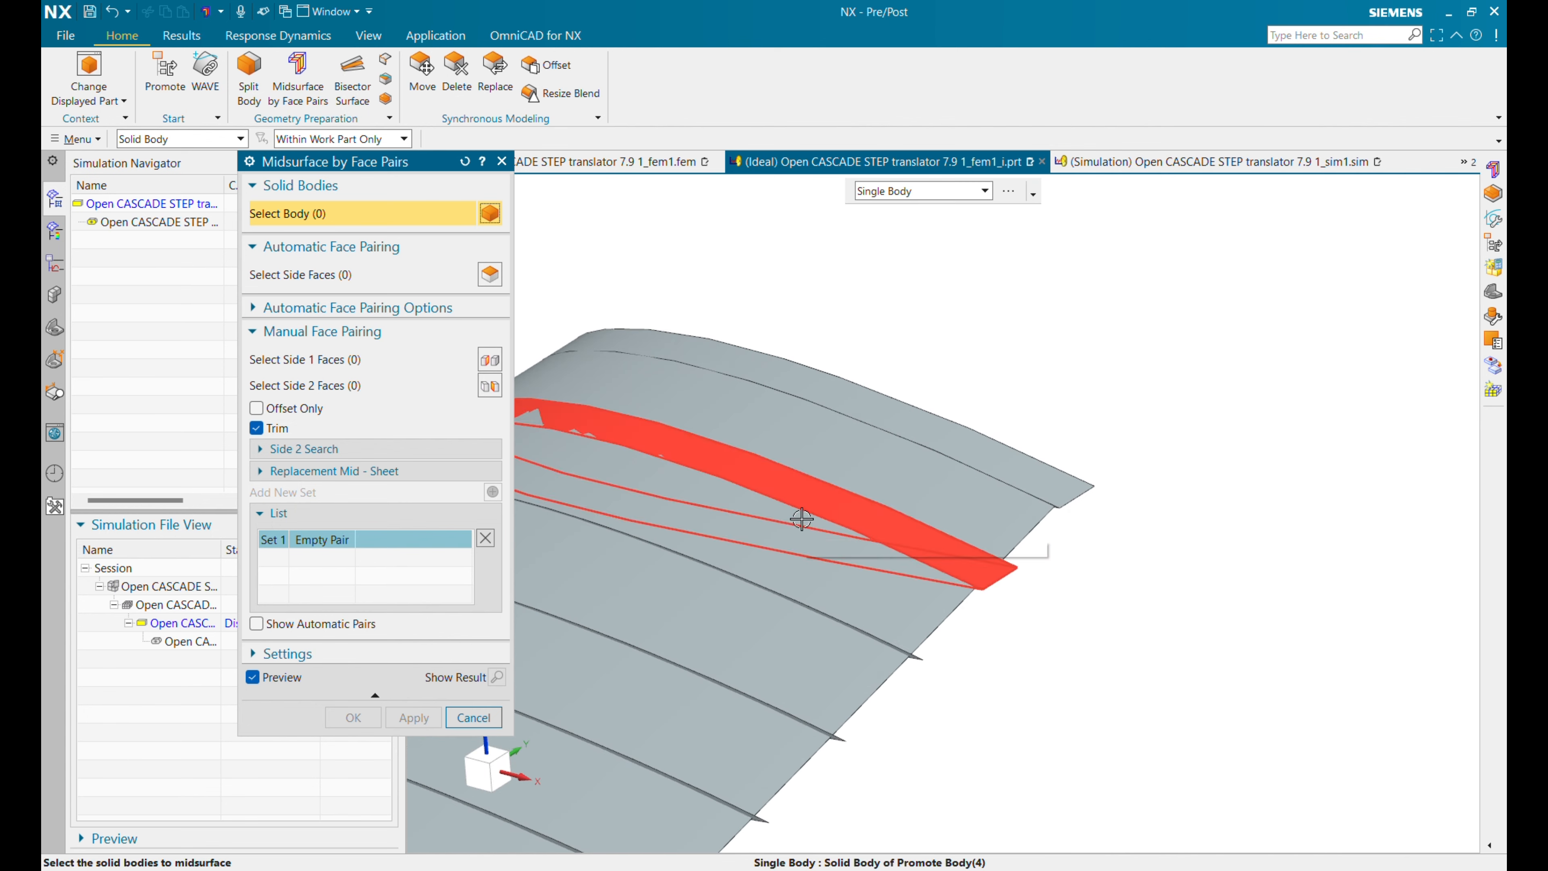
pyautogui.click(801, 518)
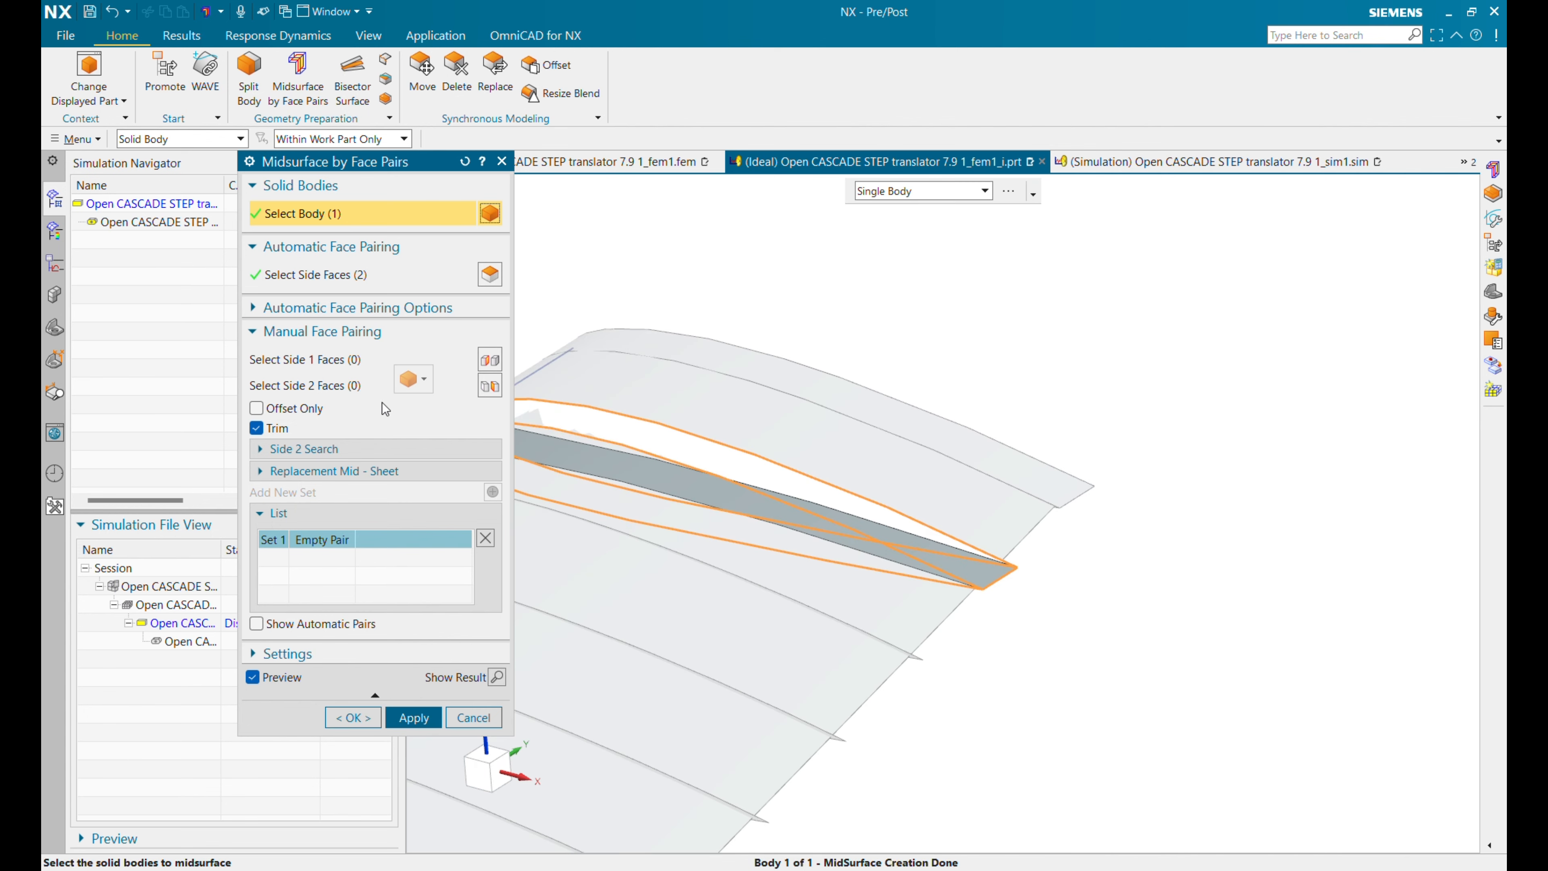
# Step: Try to add a face of the selected rib to its automatic side faces
pyautogui.click(365, 359)
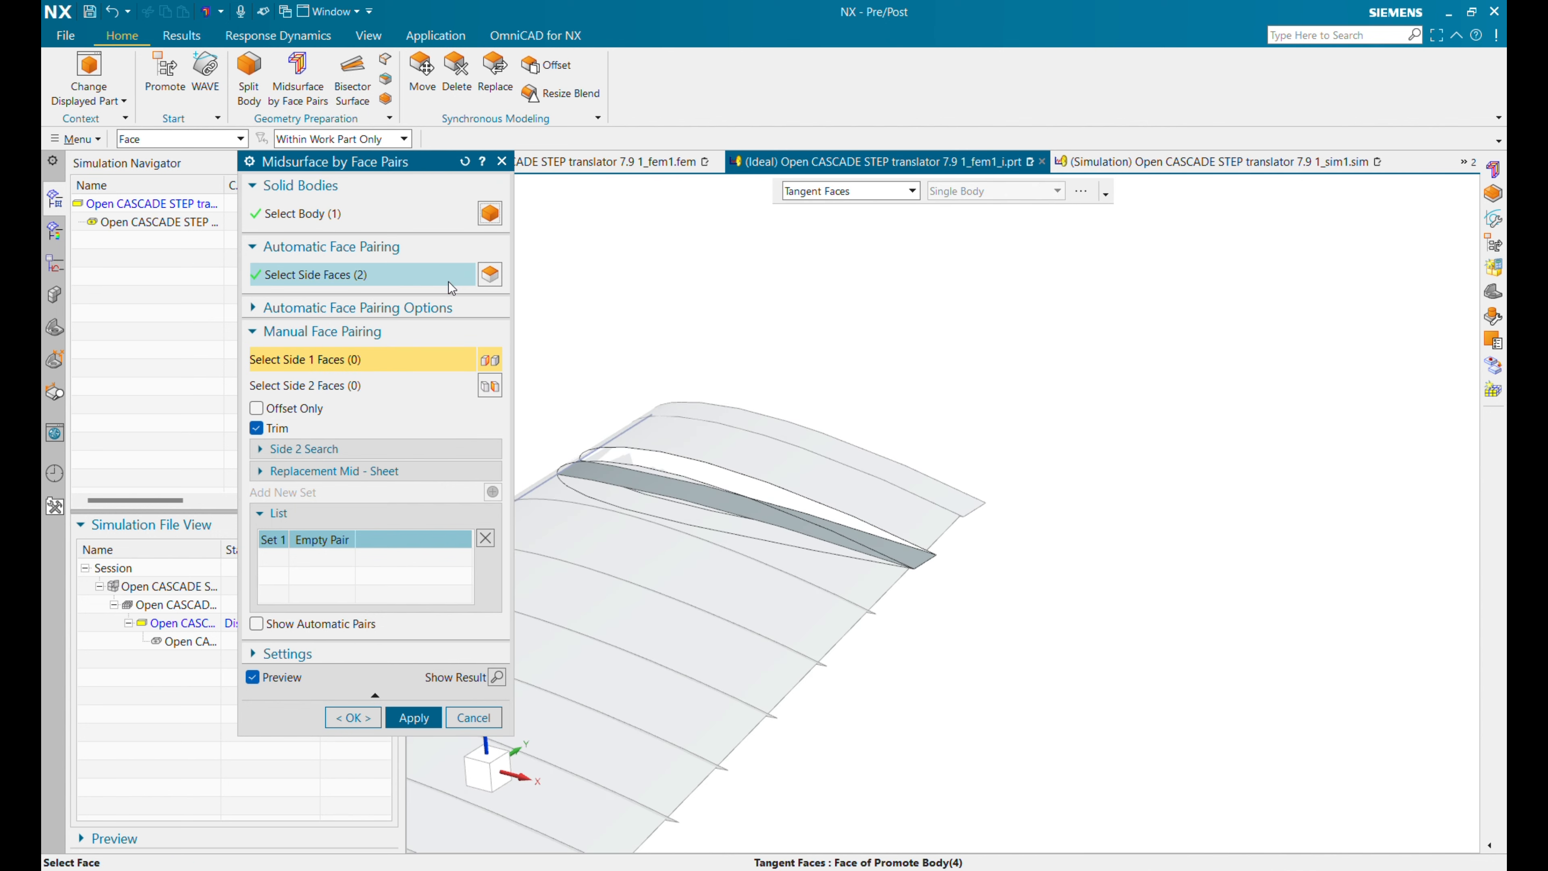
pyautogui.click(404, 279)
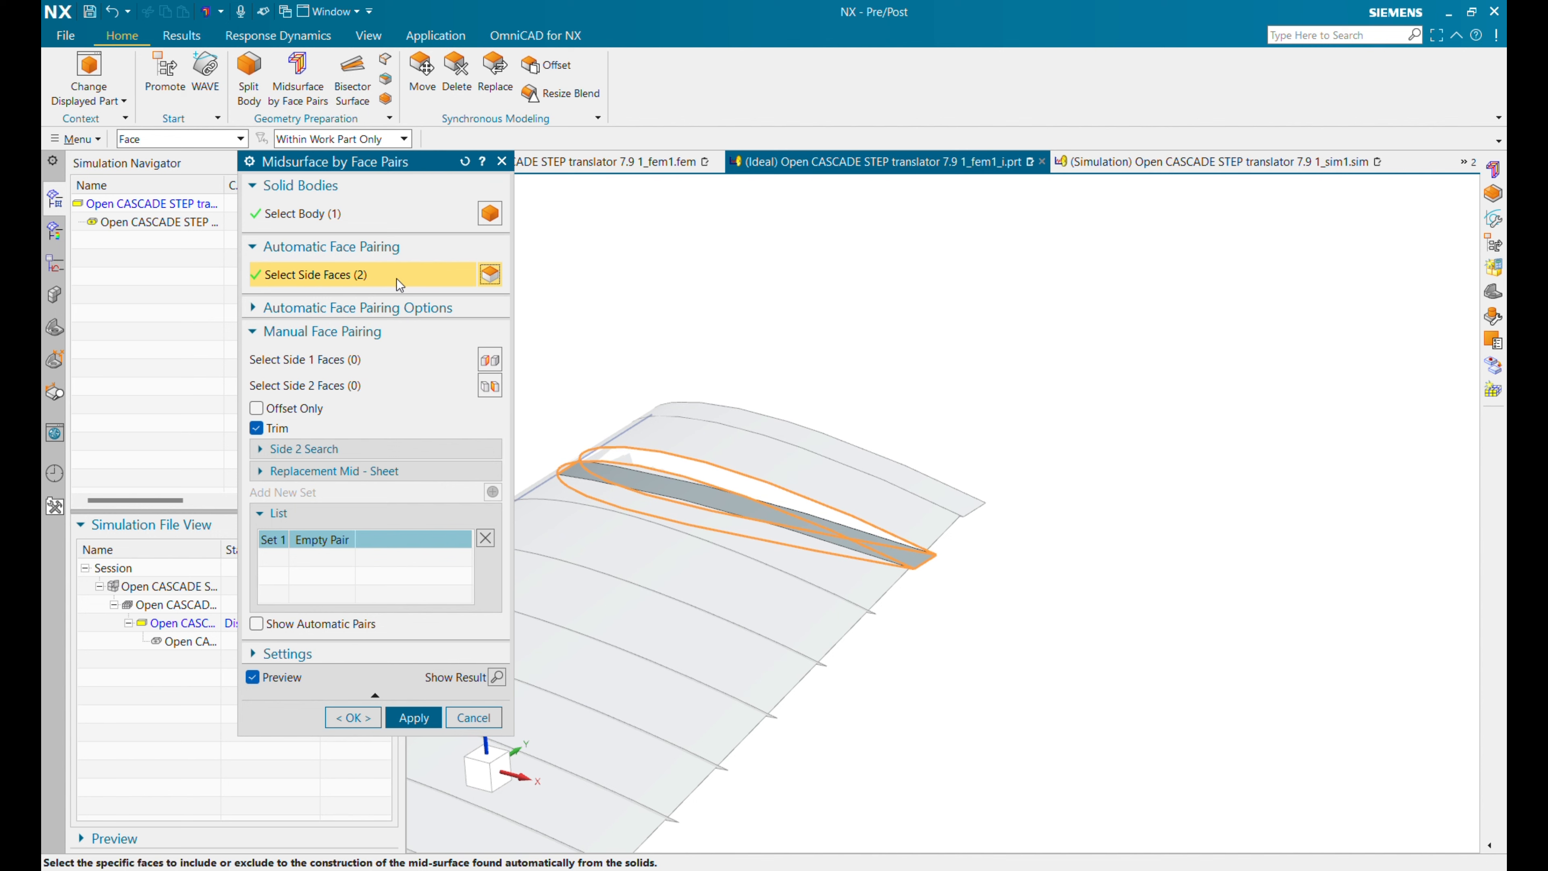
pyautogui.click(368, 308)
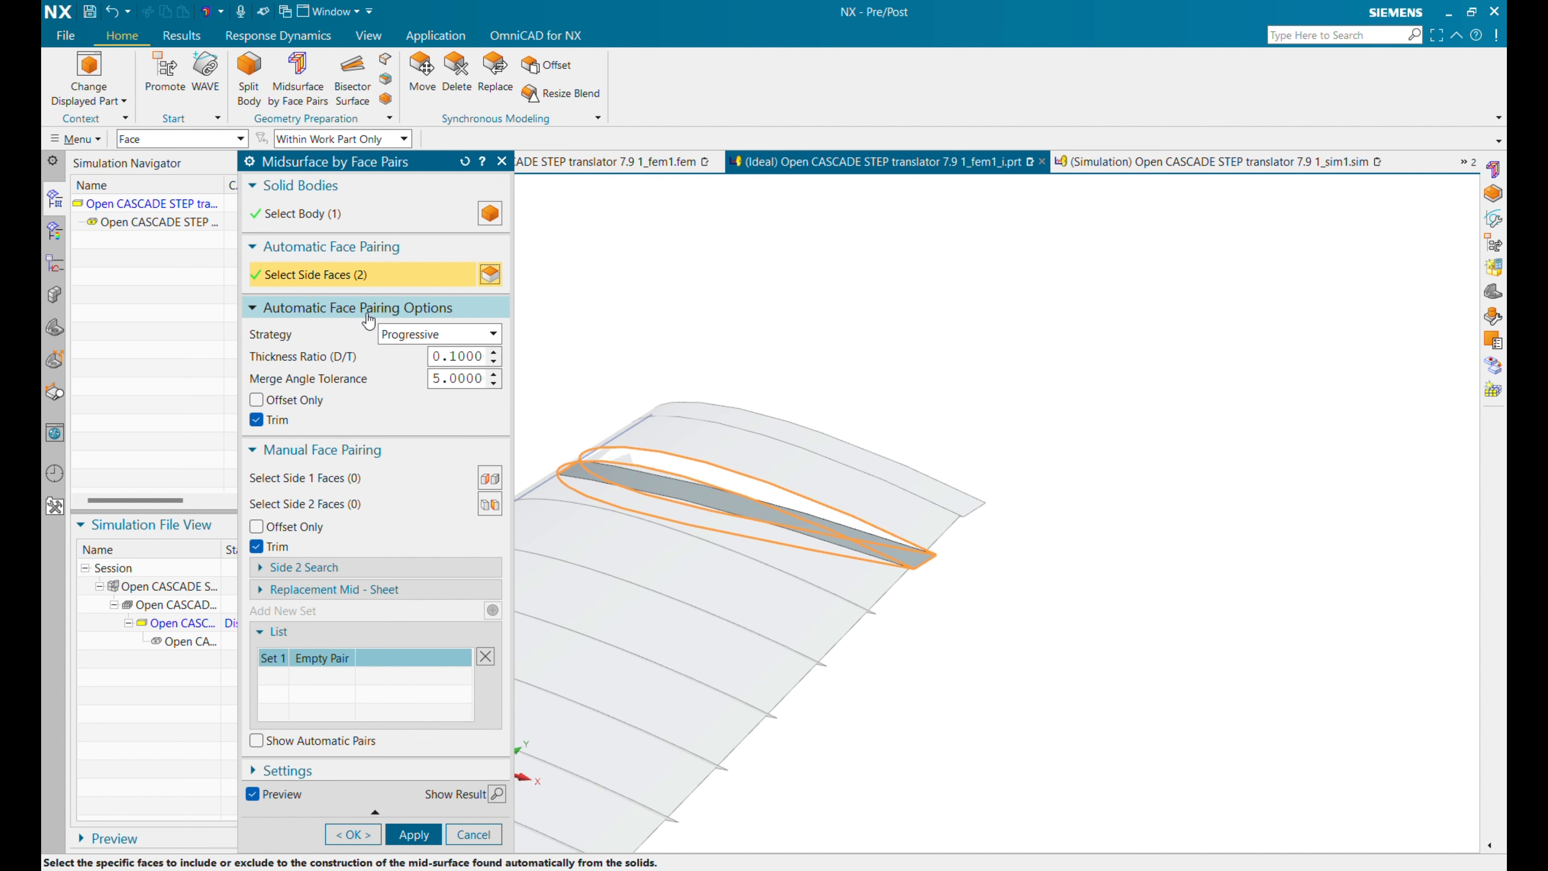
pyautogui.click(367, 310)
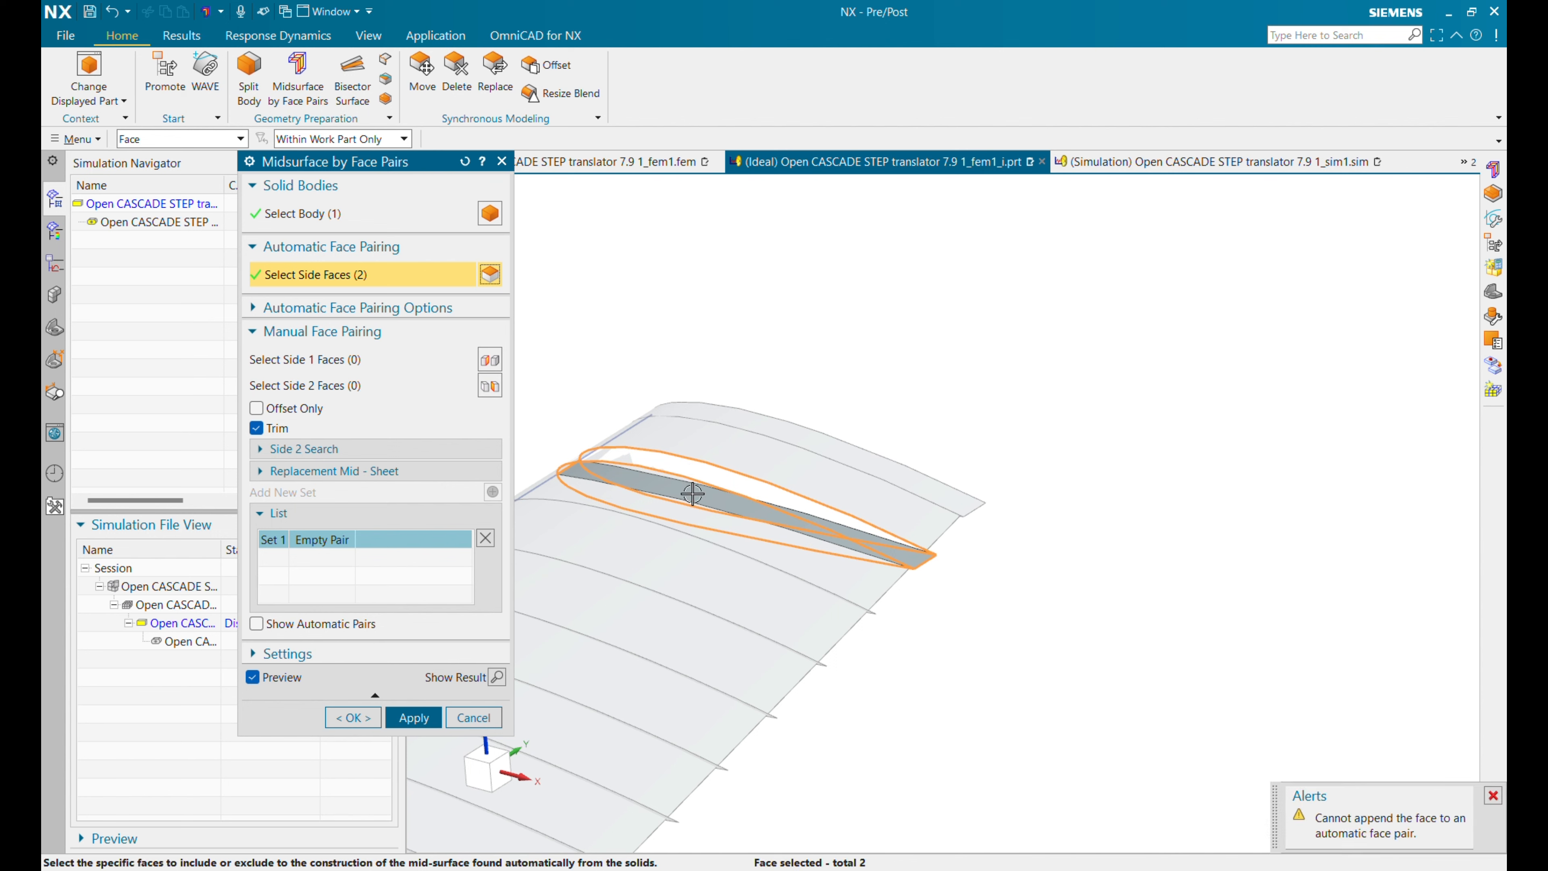
# Step: Assign the rib's root-facing planar face, Face of Promote Body(4), as the side 1 face of the manual pair
pyautogui.click(323, 360)
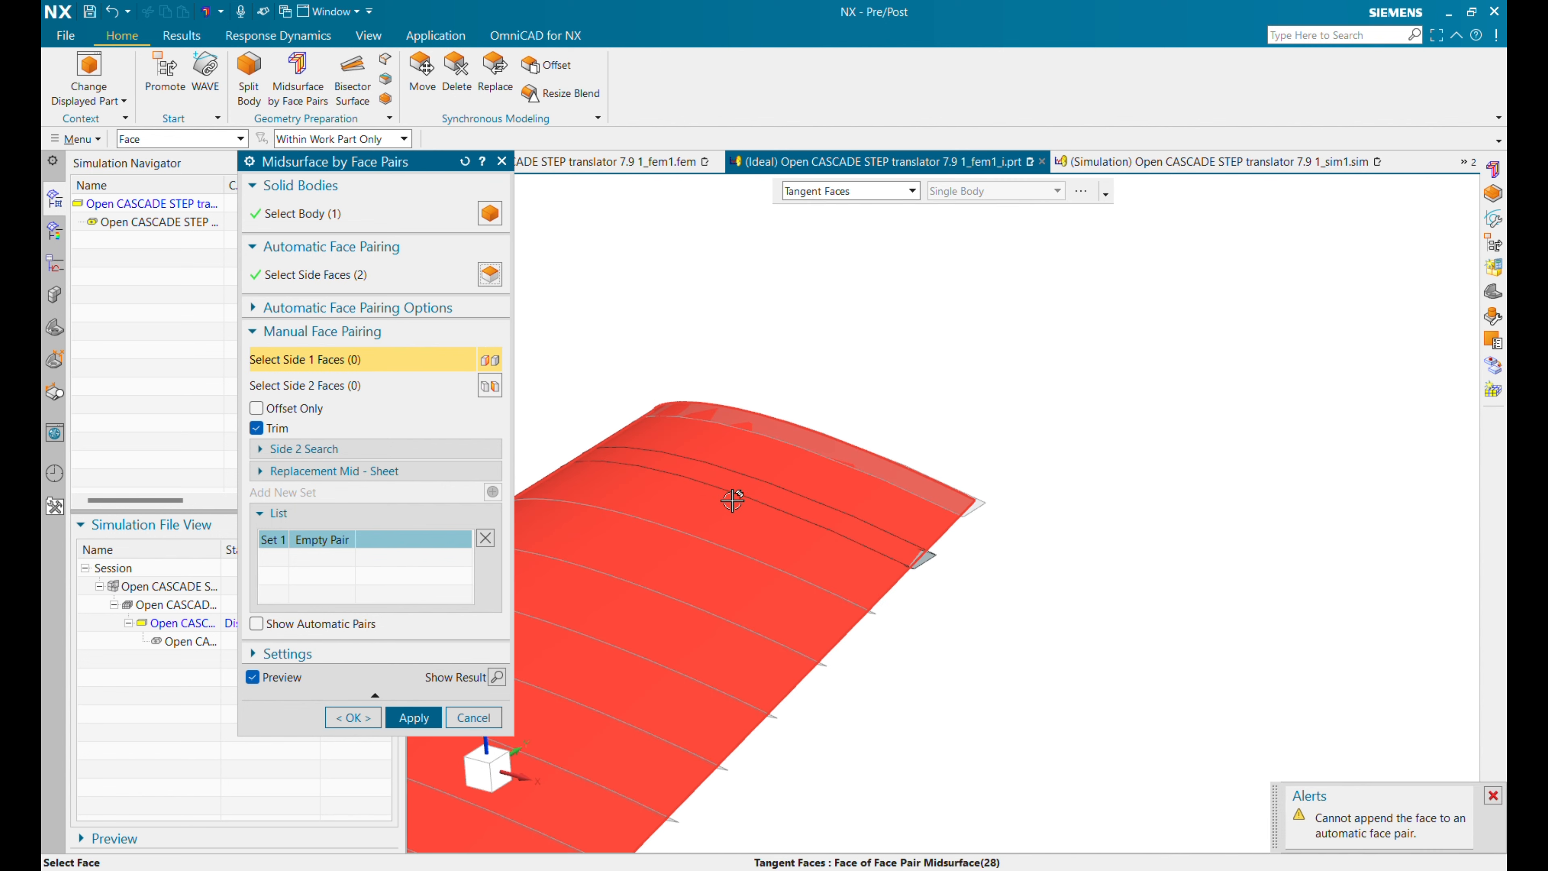
pyautogui.rightClick(839, 539)
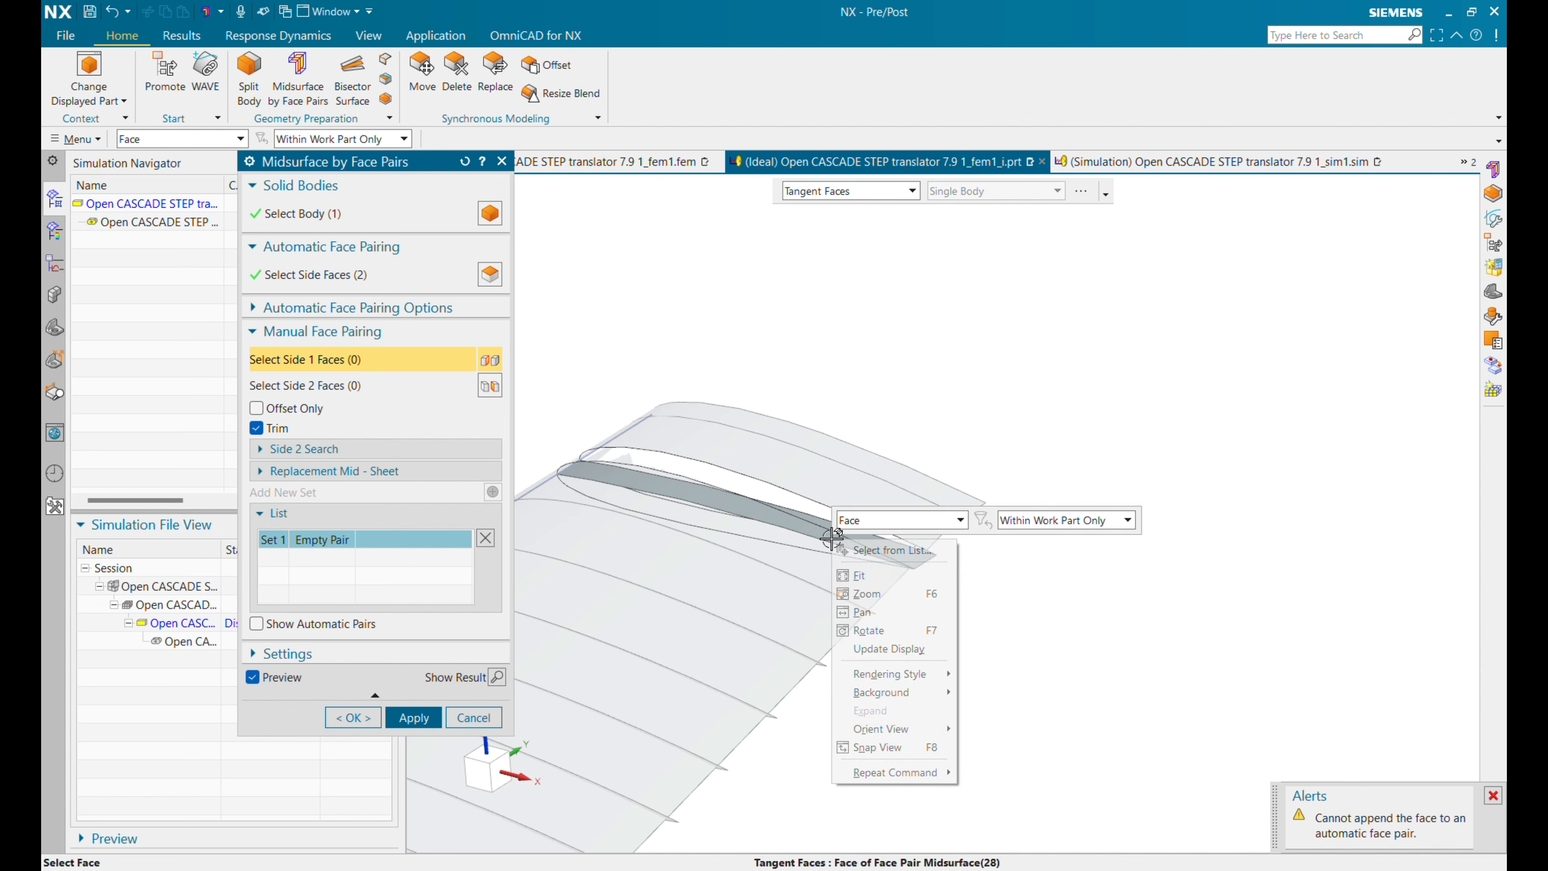
pyautogui.click(907, 550)
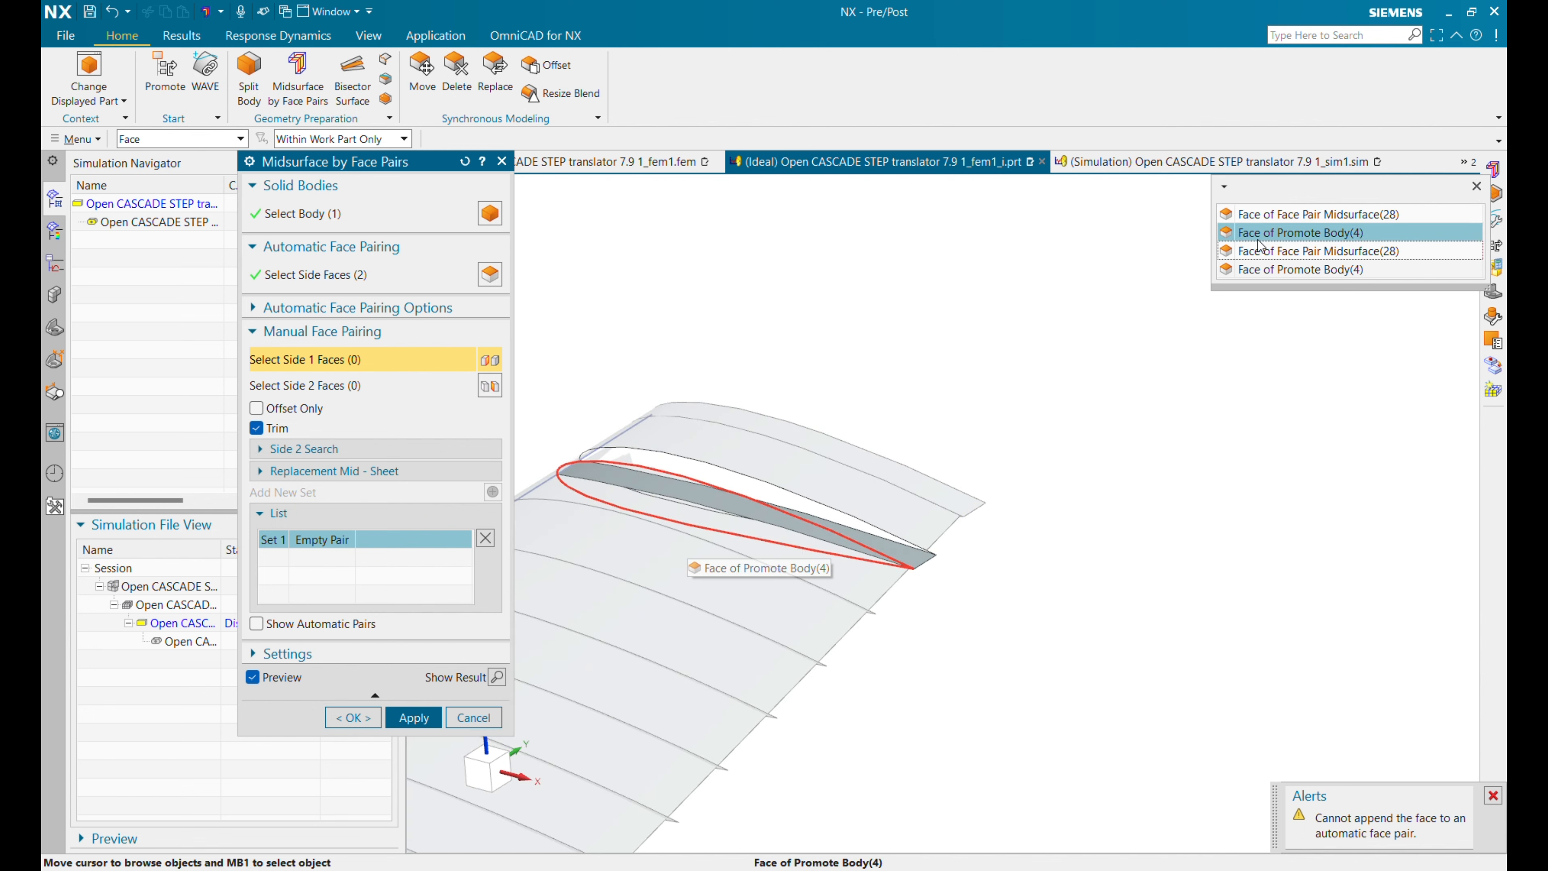
pyautogui.click(1257, 239)
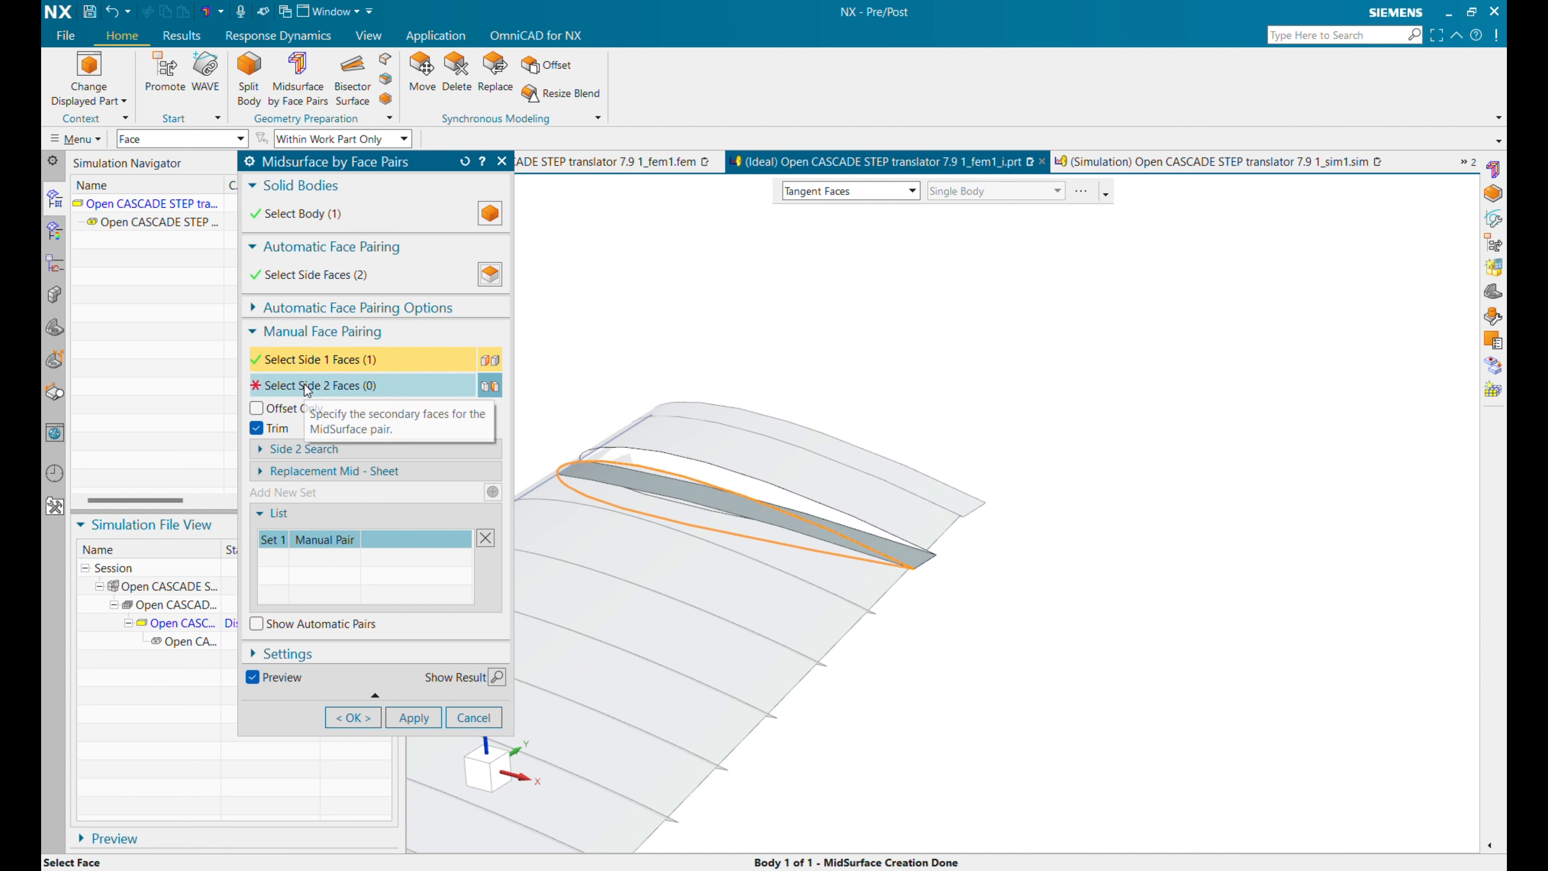
# Step: Assign the rib's opposite, tip-facing planar face as the side 2 face of the manual pair
pyautogui.click(287, 384)
pyautogui.scroll(-5, 815, 442)
pyautogui.moveTo(891, 458); pyautogui.dragTo(795, 464, button='middle')
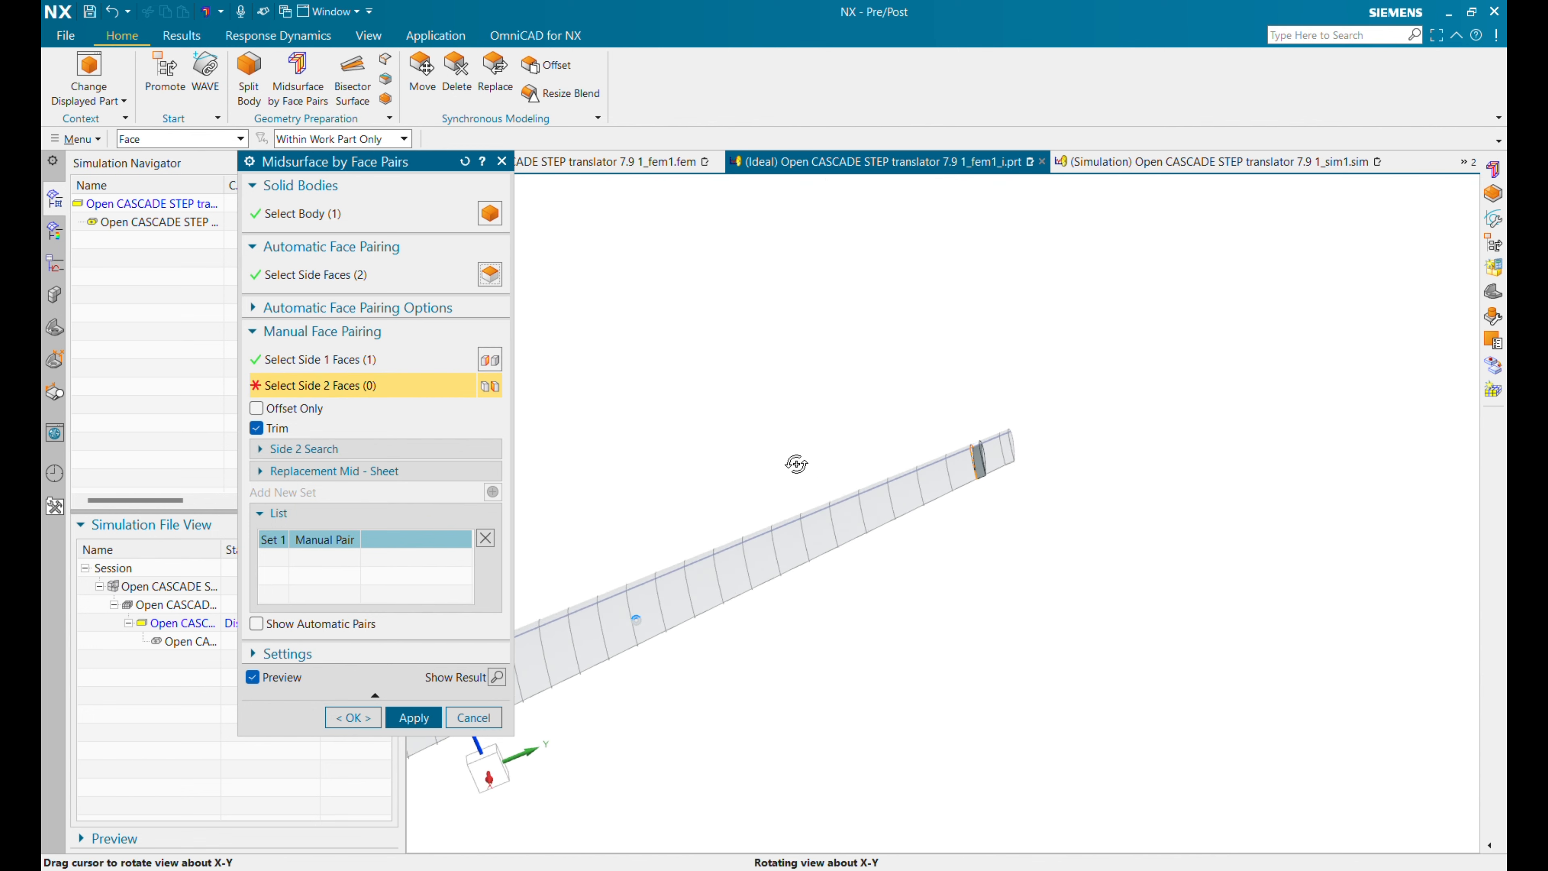
pyautogui.scroll(6, 898, 530)
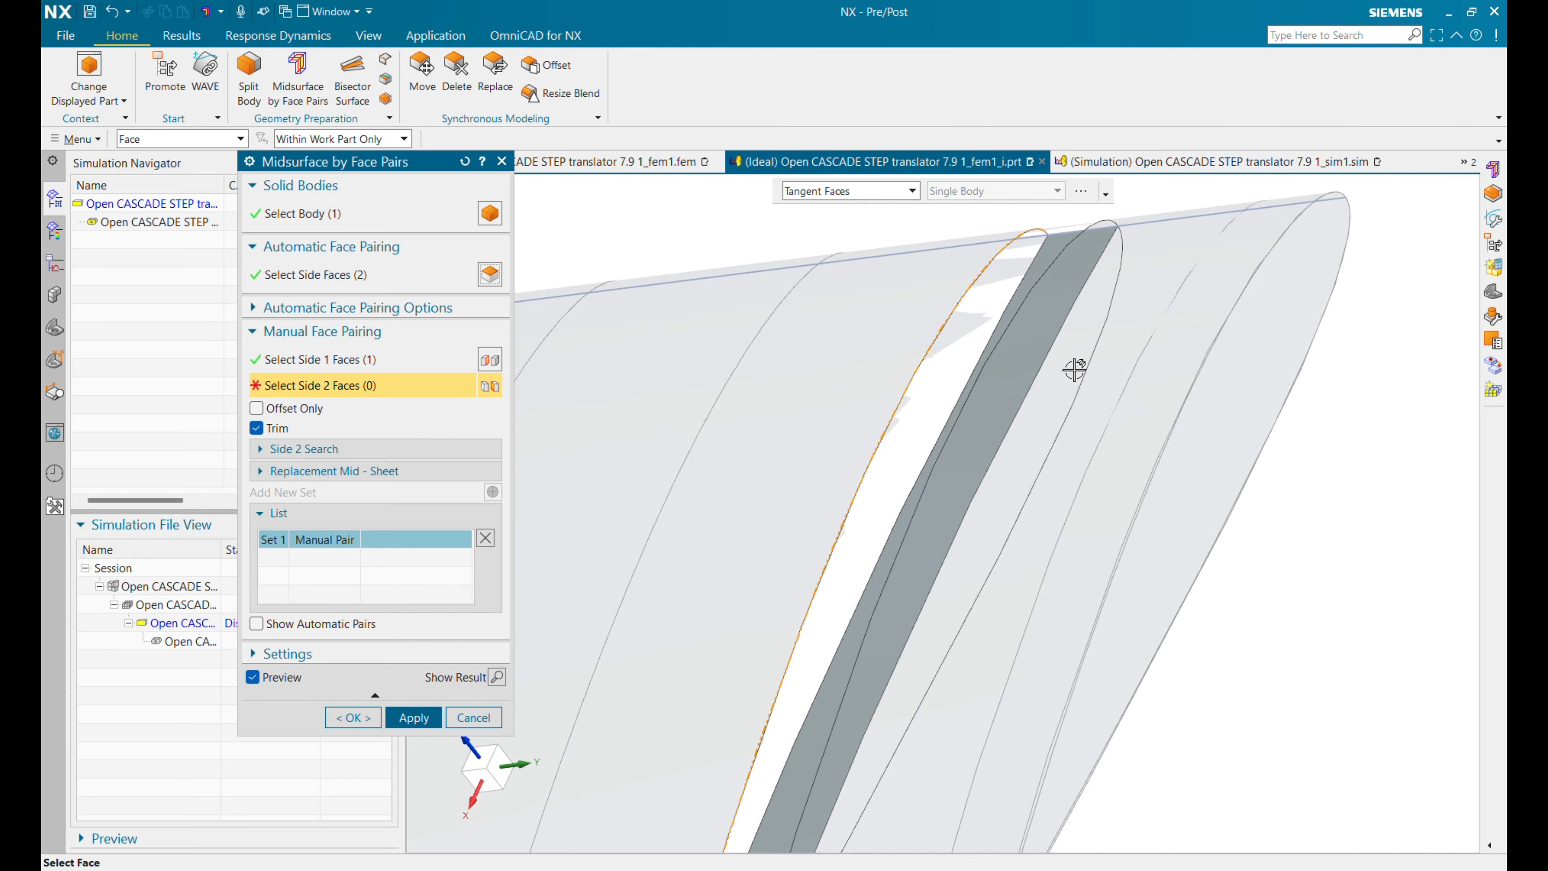
pyautogui.click(1072, 323)
pyautogui.scroll(-5, 1072, 323)
pyautogui.moveTo(952, 790); pyautogui.dragTo(1039, 692, button='middle')
pyautogui.scroll(5, 1007, 514)
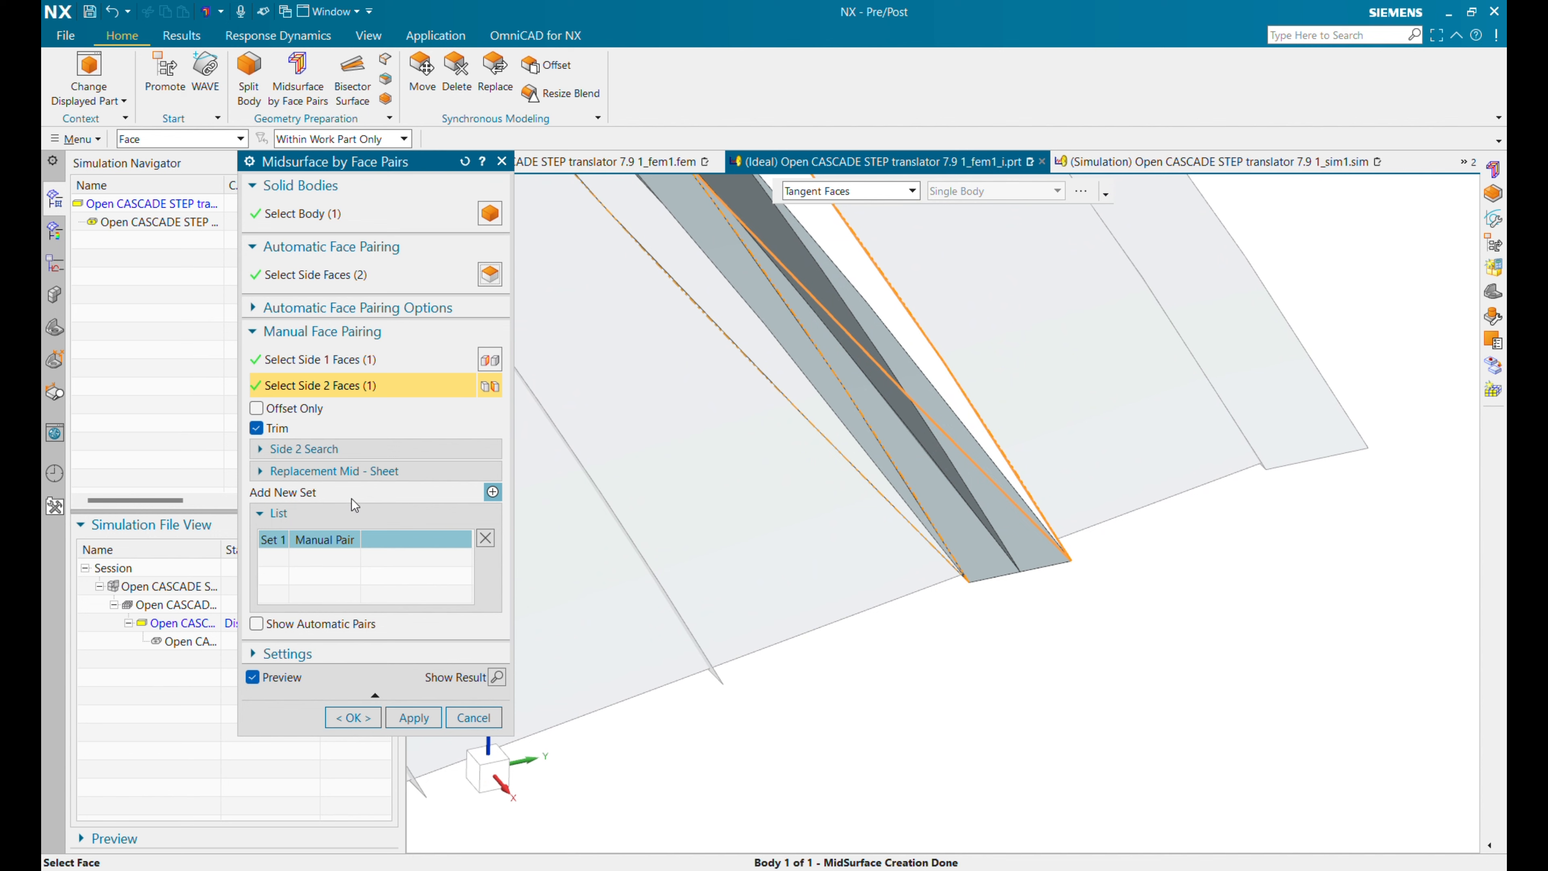
# Step: Remove the selected rib's faces from the automatic side faces, leaving only the manual pair
pyautogui.click(416, 275)
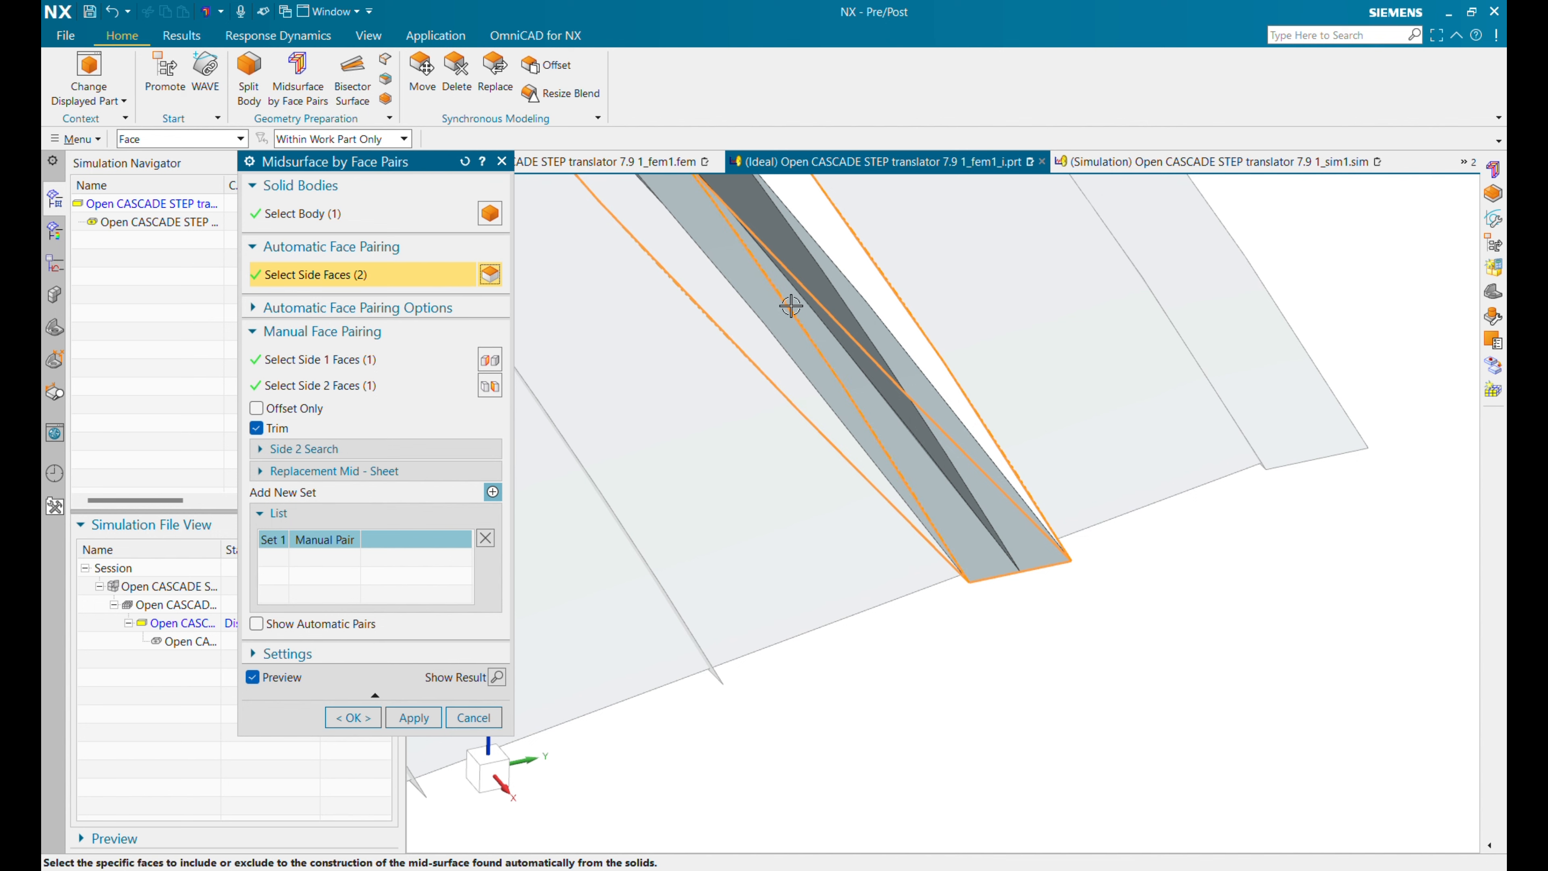
pyautogui.keyDown('shift'); pyautogui.click(1002, 573); pyautogui.keyUp('shift')
pyautogui.scroll(-3, 994, 663)
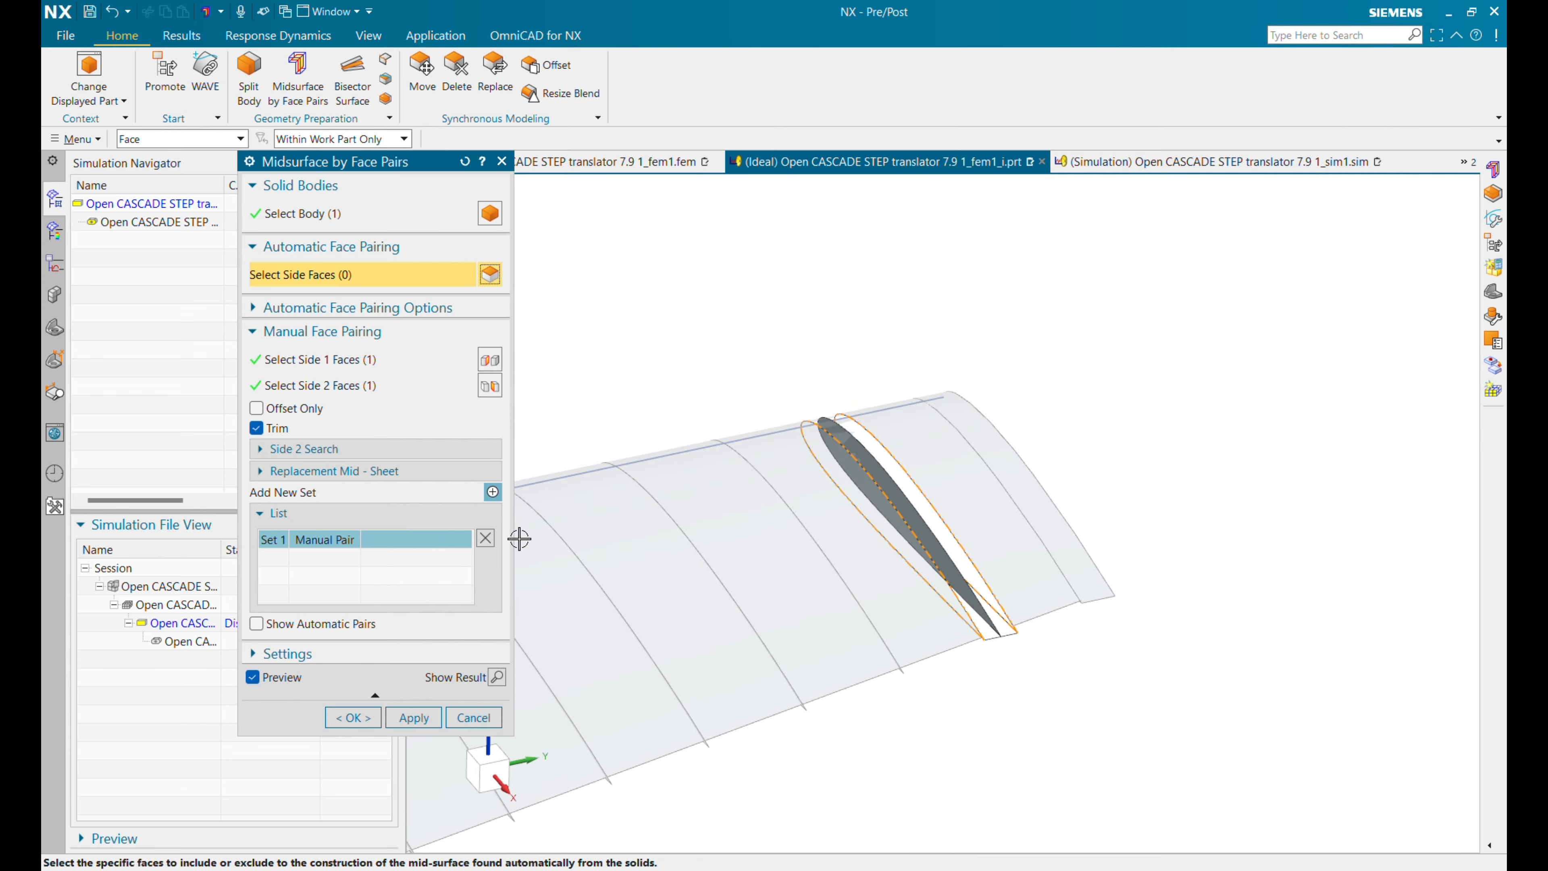
pyautogui.click(397, 214)
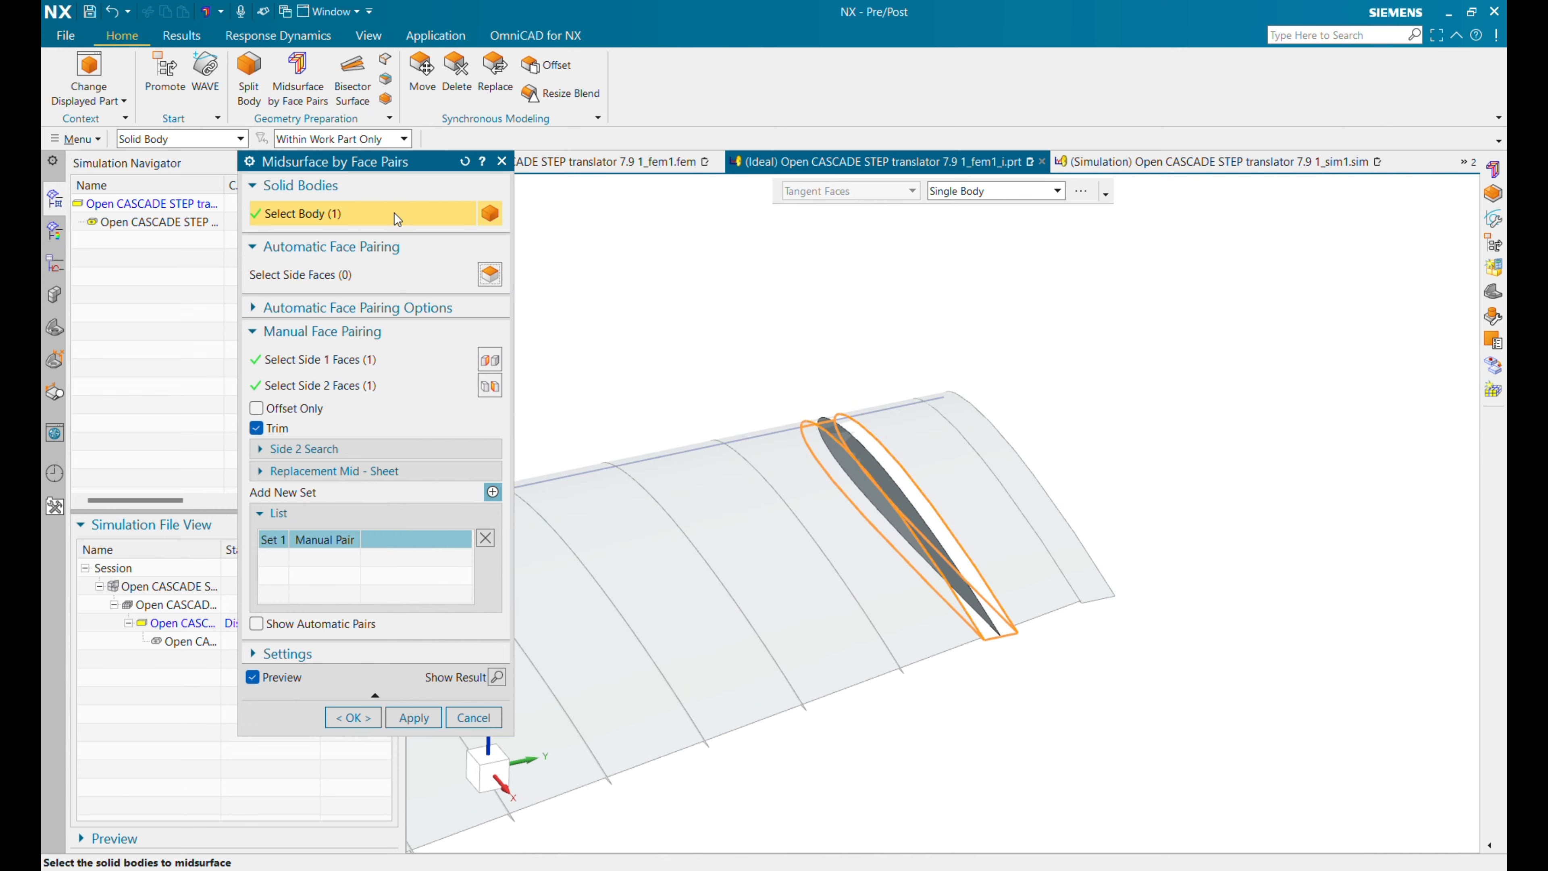
pyautogui.click(993, 471)
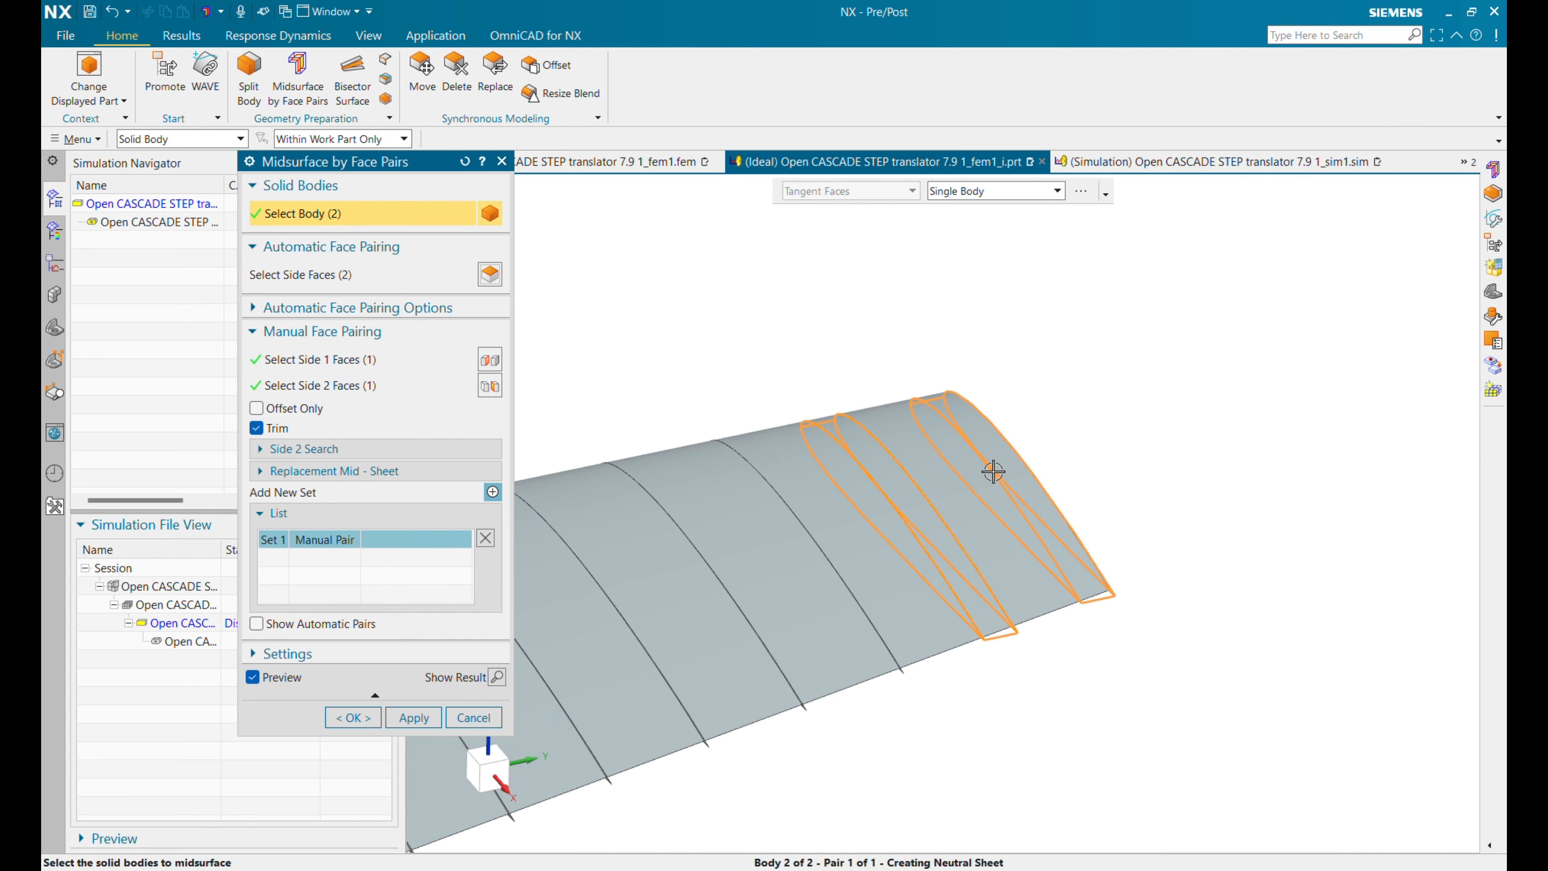
pyautogui.click(357, 283)
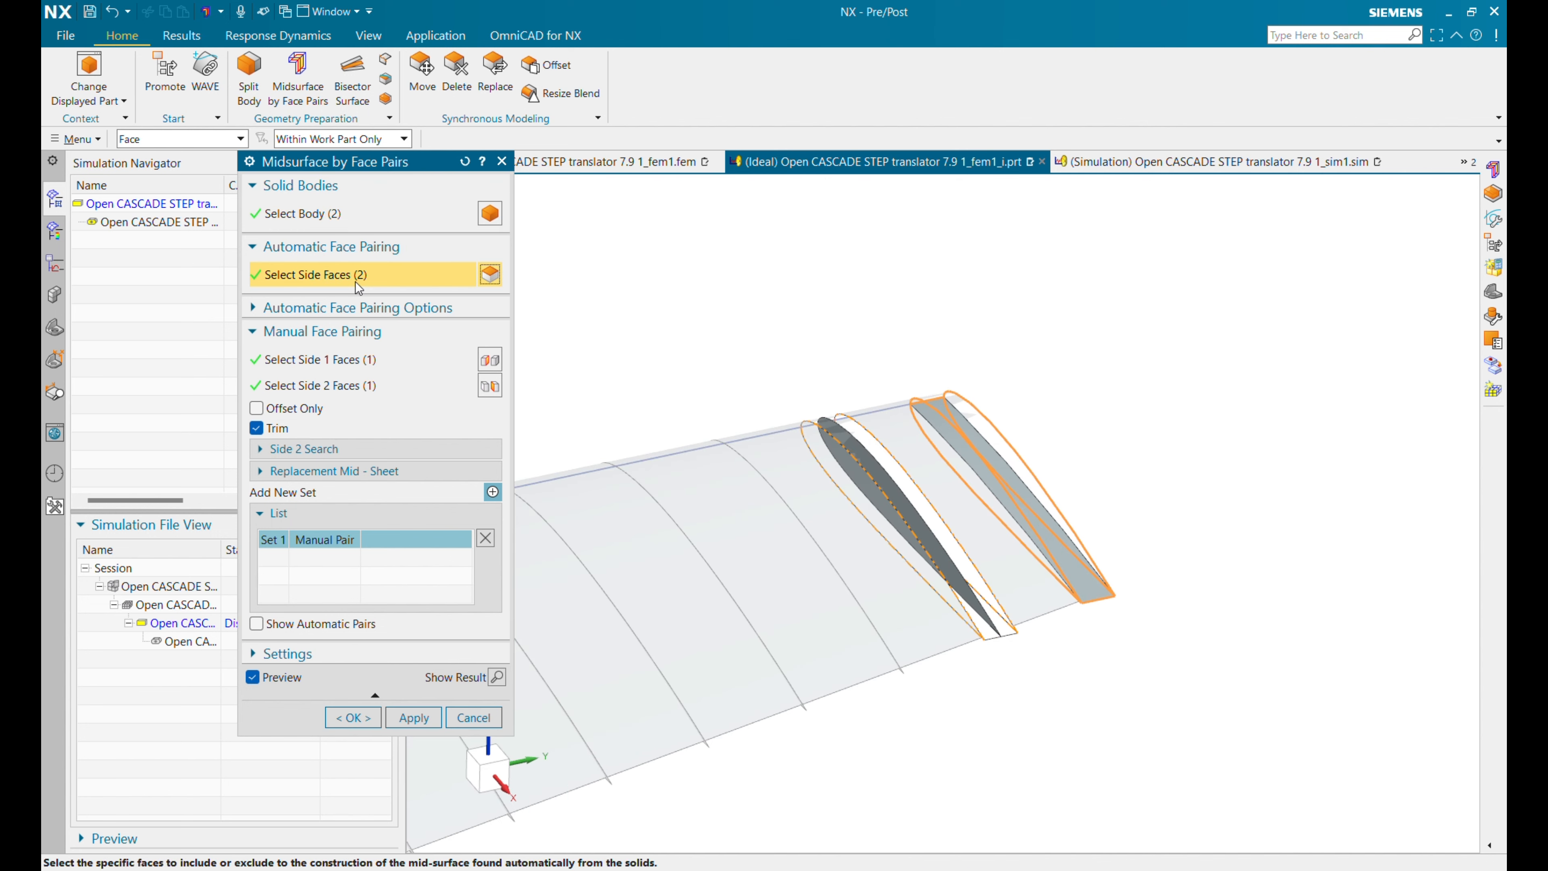
pyautogui.click(998, 493)
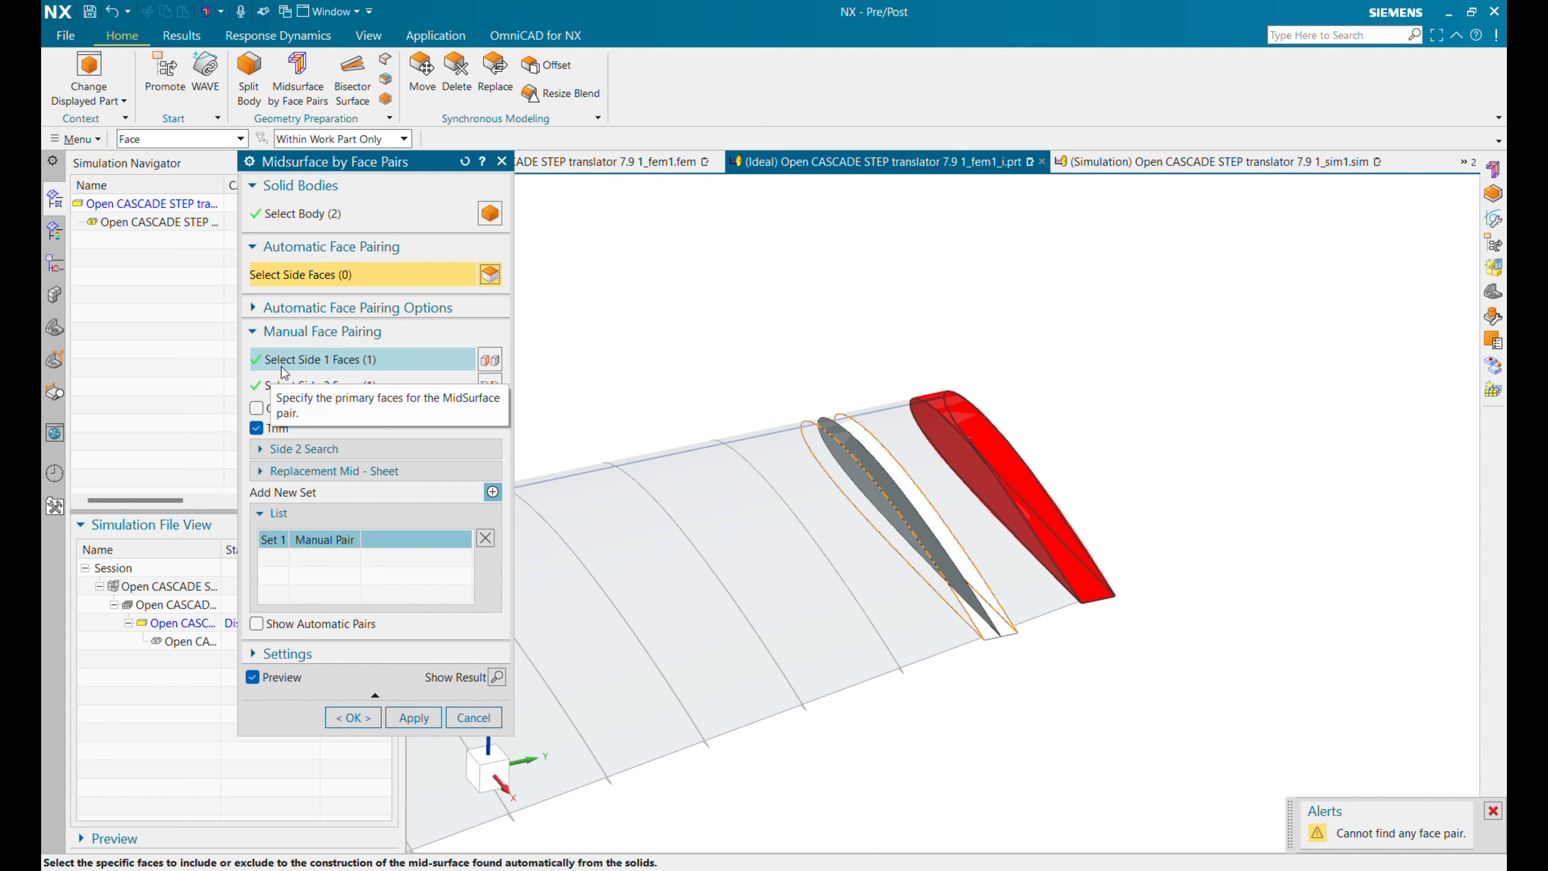
pyautogui.click(293, 359)
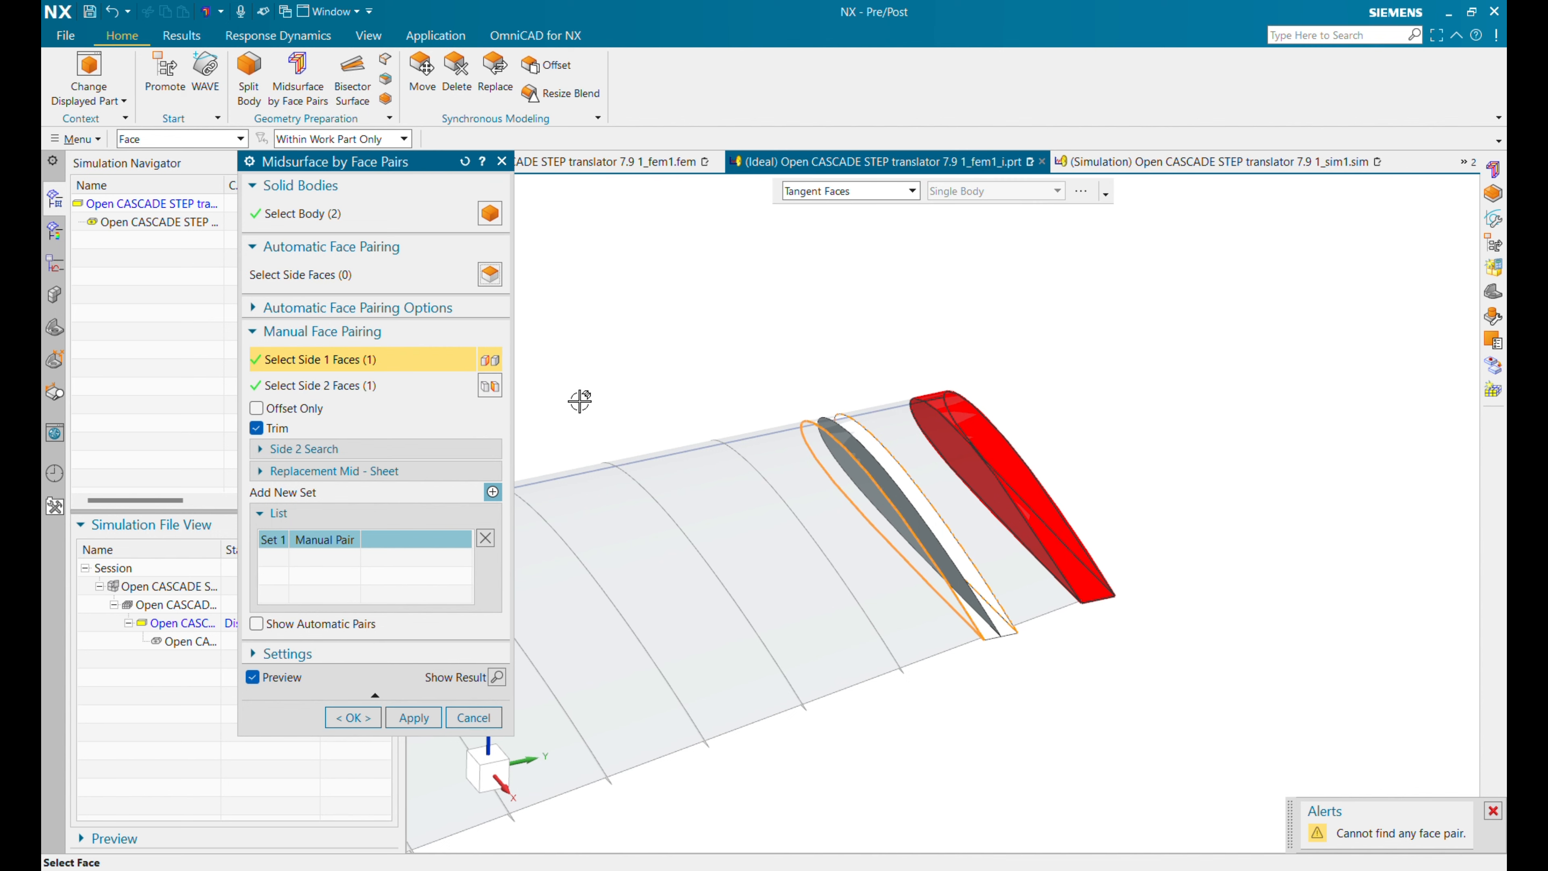
pyautogui.click(387, 216)
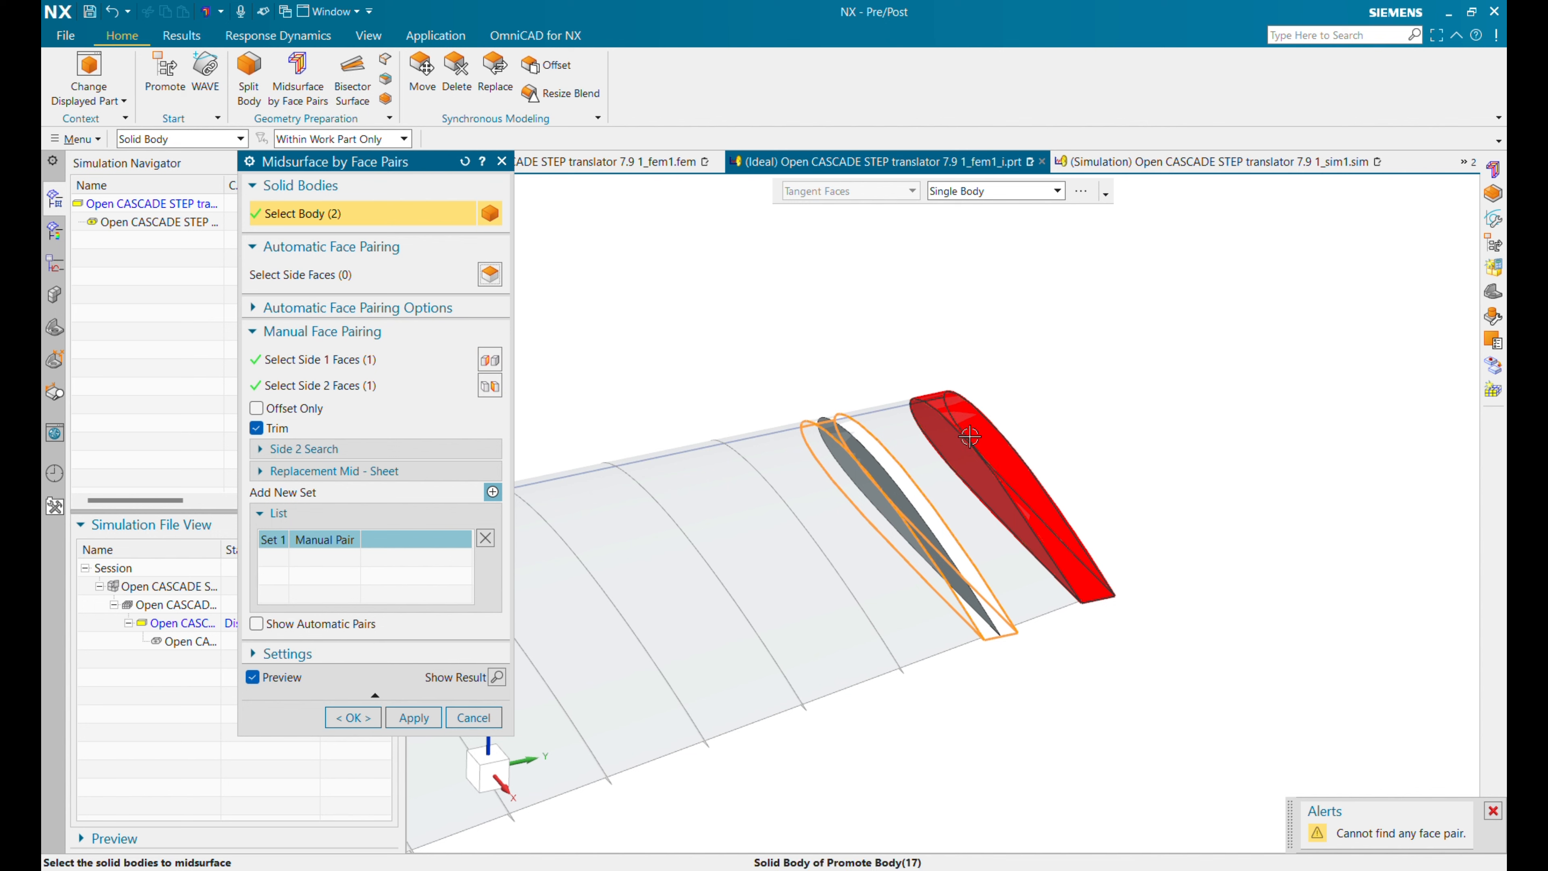
pyautogui.keyDown('shift'); pyautogui.click(979, 420); pyautogui.keyUp('shift')
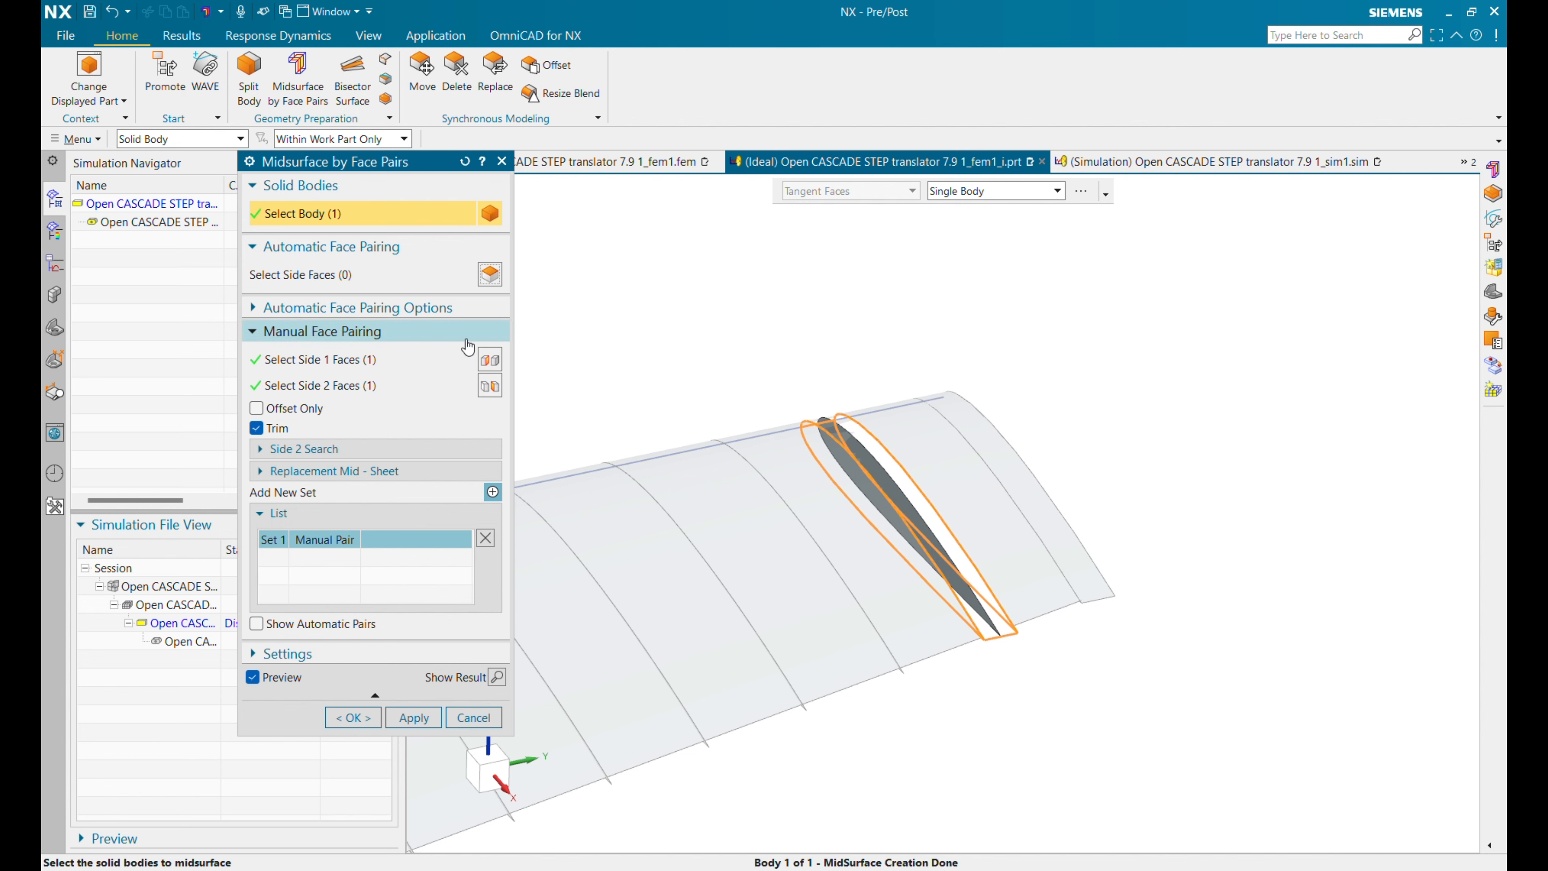
# Step: Create the manually paired rib's midsurface and clear the automatic side faces of the rib at the wing tip
pyautogui.click(413, 717)
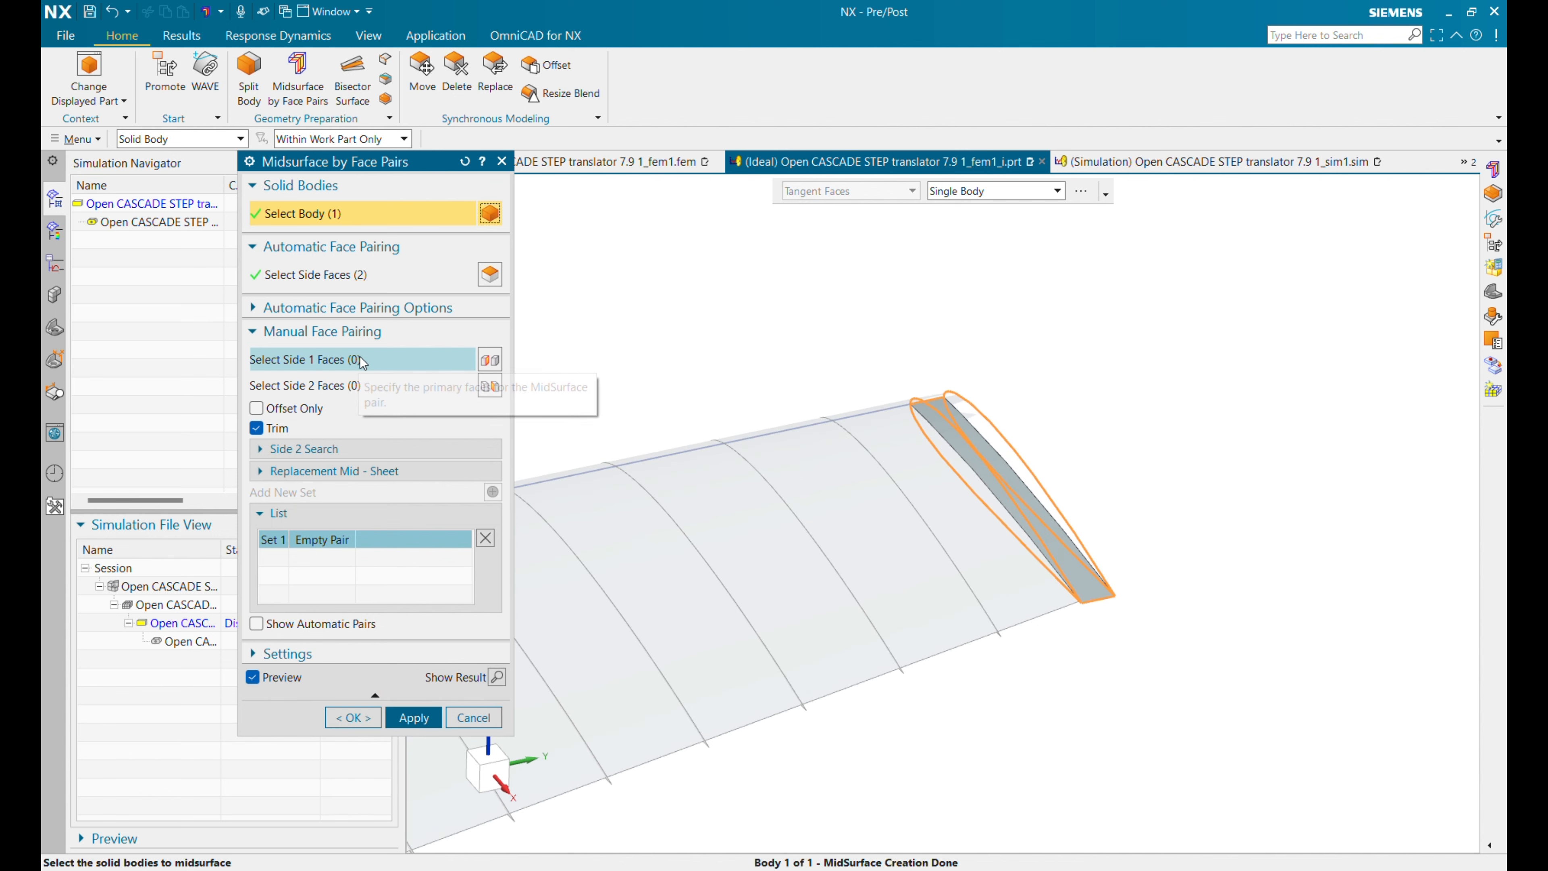
pyautogui.click(307, 275)
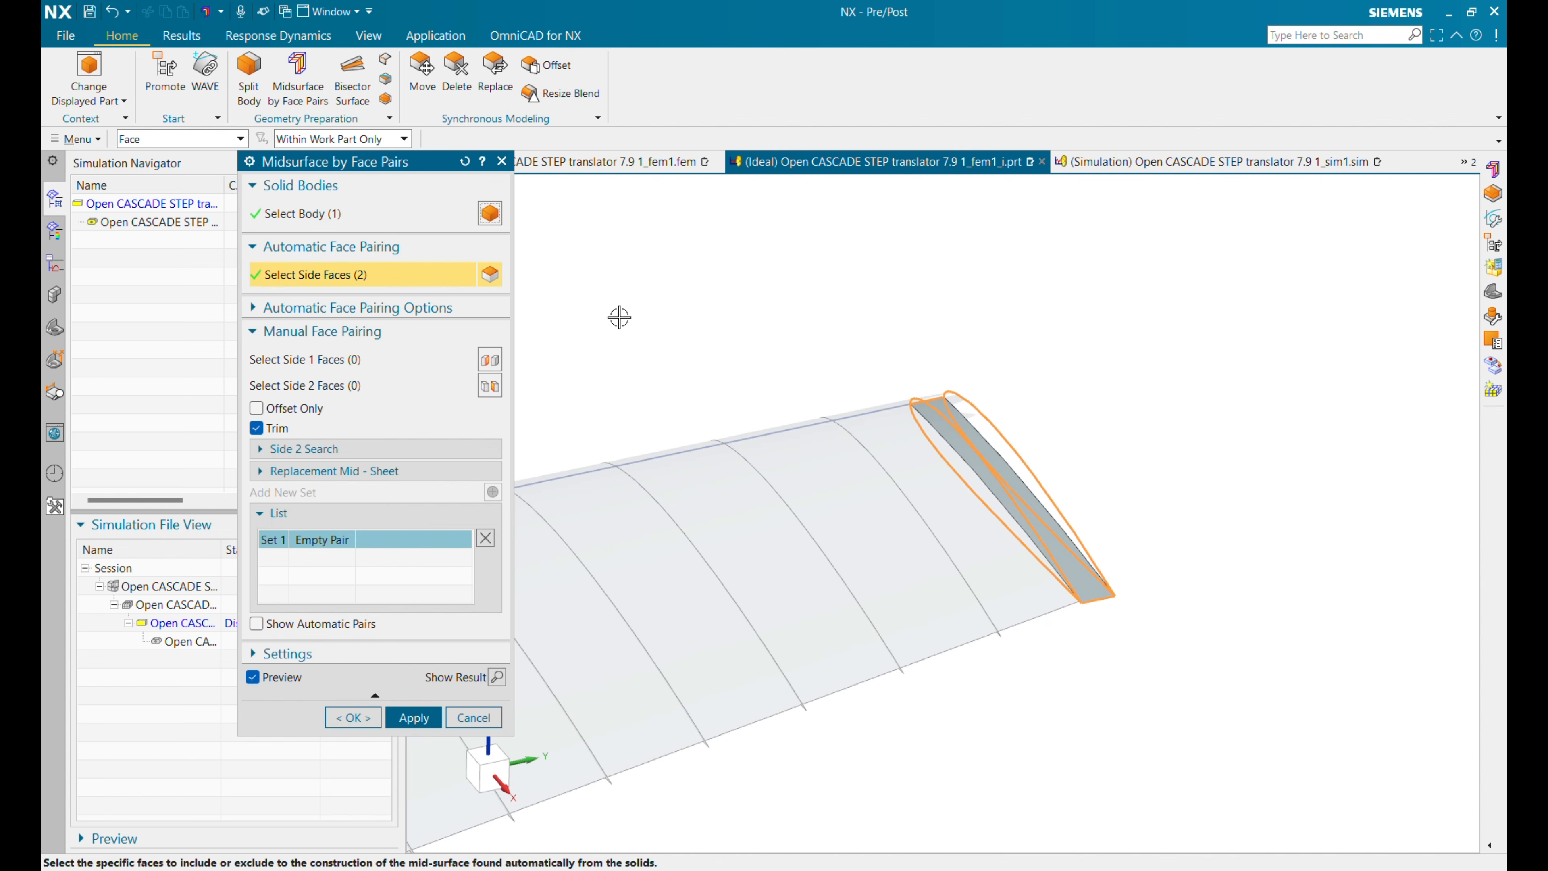
pyautogui.click(1061, 529)
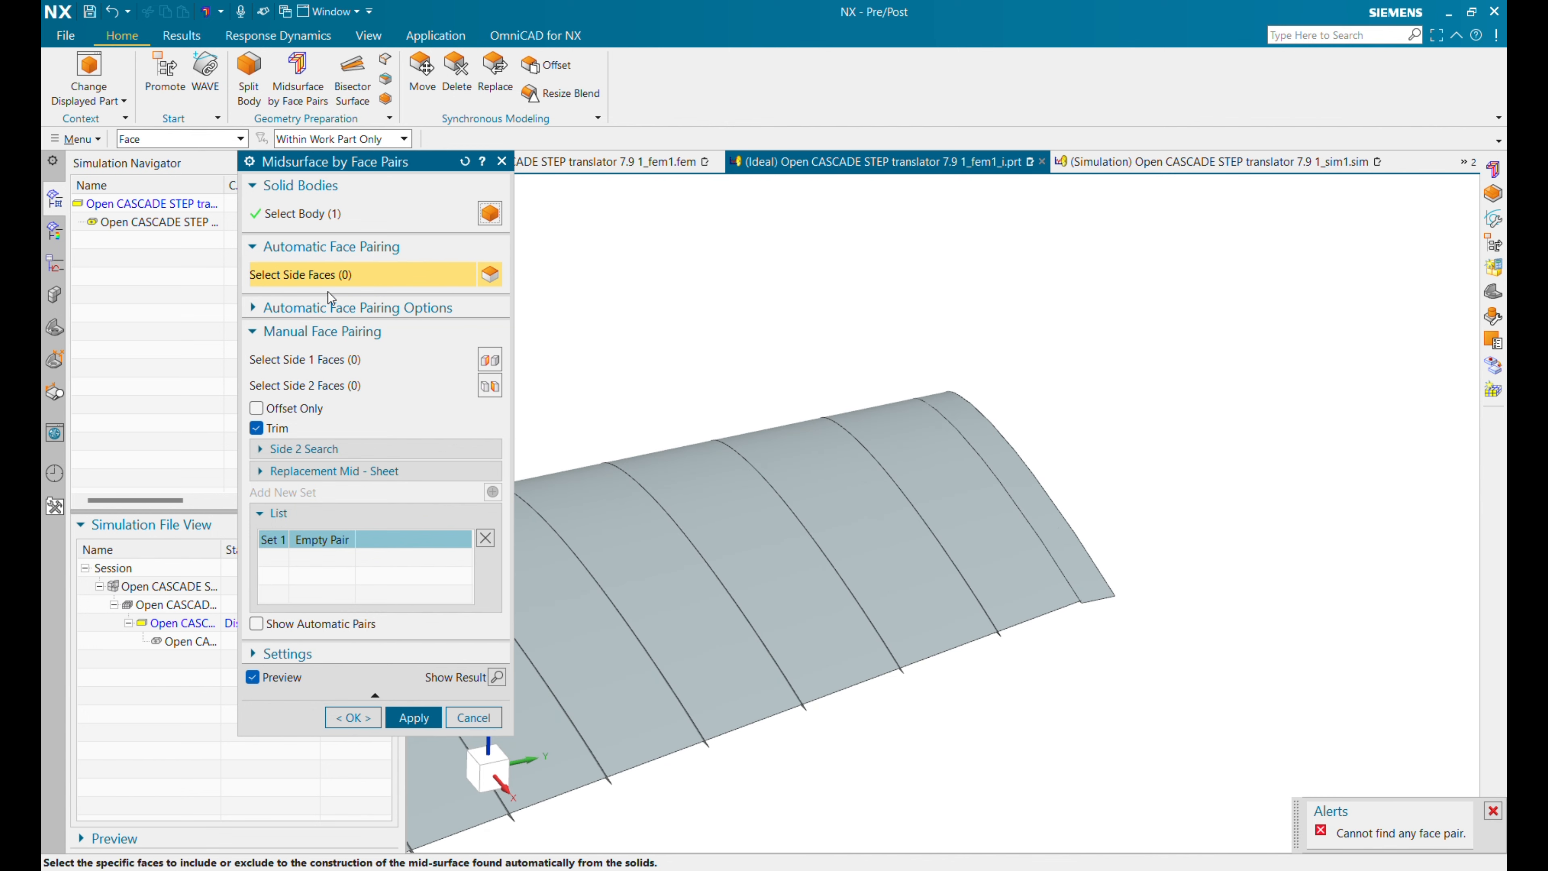
# Step: Assign the tip rib's outer planar face, Face of Promote Body(17), as the side 1 face of the manual pair
pyautogui.click(353, 364)
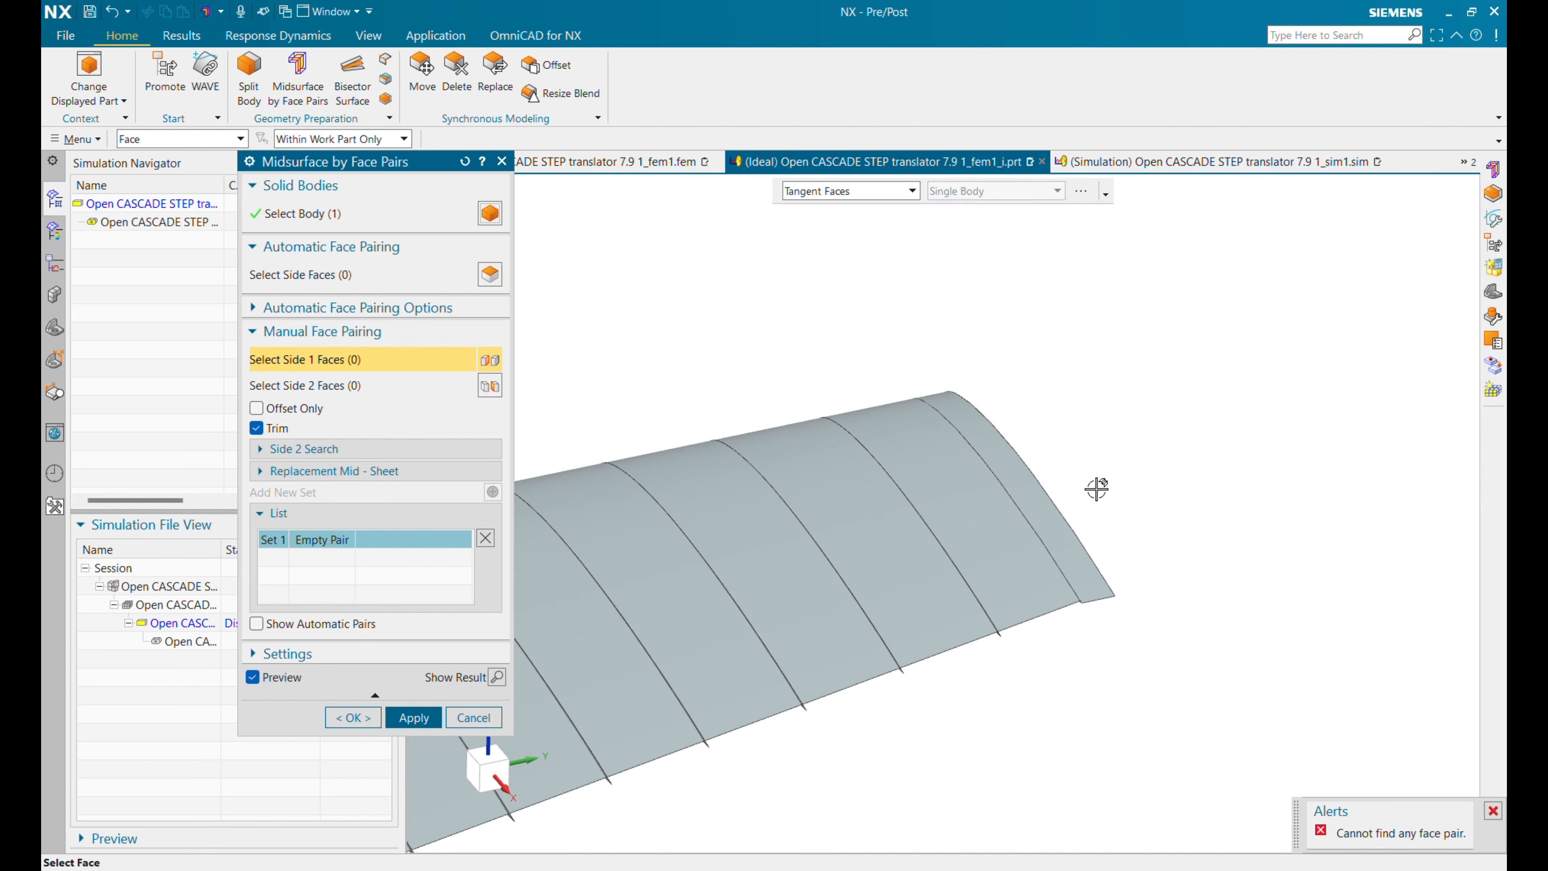
pyautogui.moveTo(1123, 543)
pyautogui.mouseDown(button='middle')
pyautogui.moveTo(1062, 615)
pyautogui.moveTo(1071, 546)
pyautogui.mouseUp(button='middle')
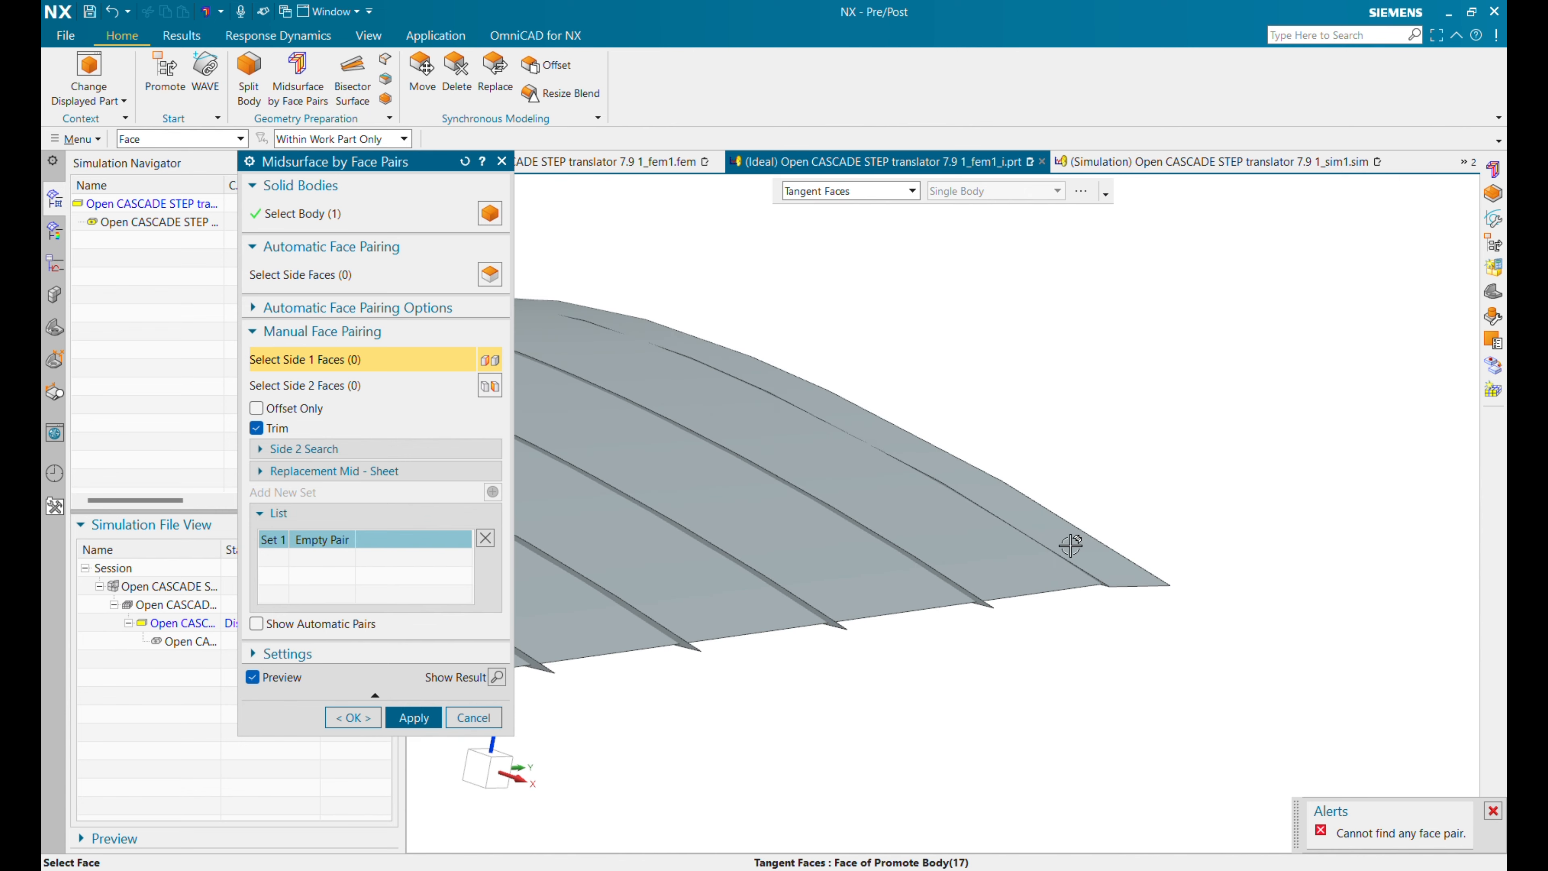
pyautogui.rightClick(1071, 546)
pyautogui.click(1107, 557)
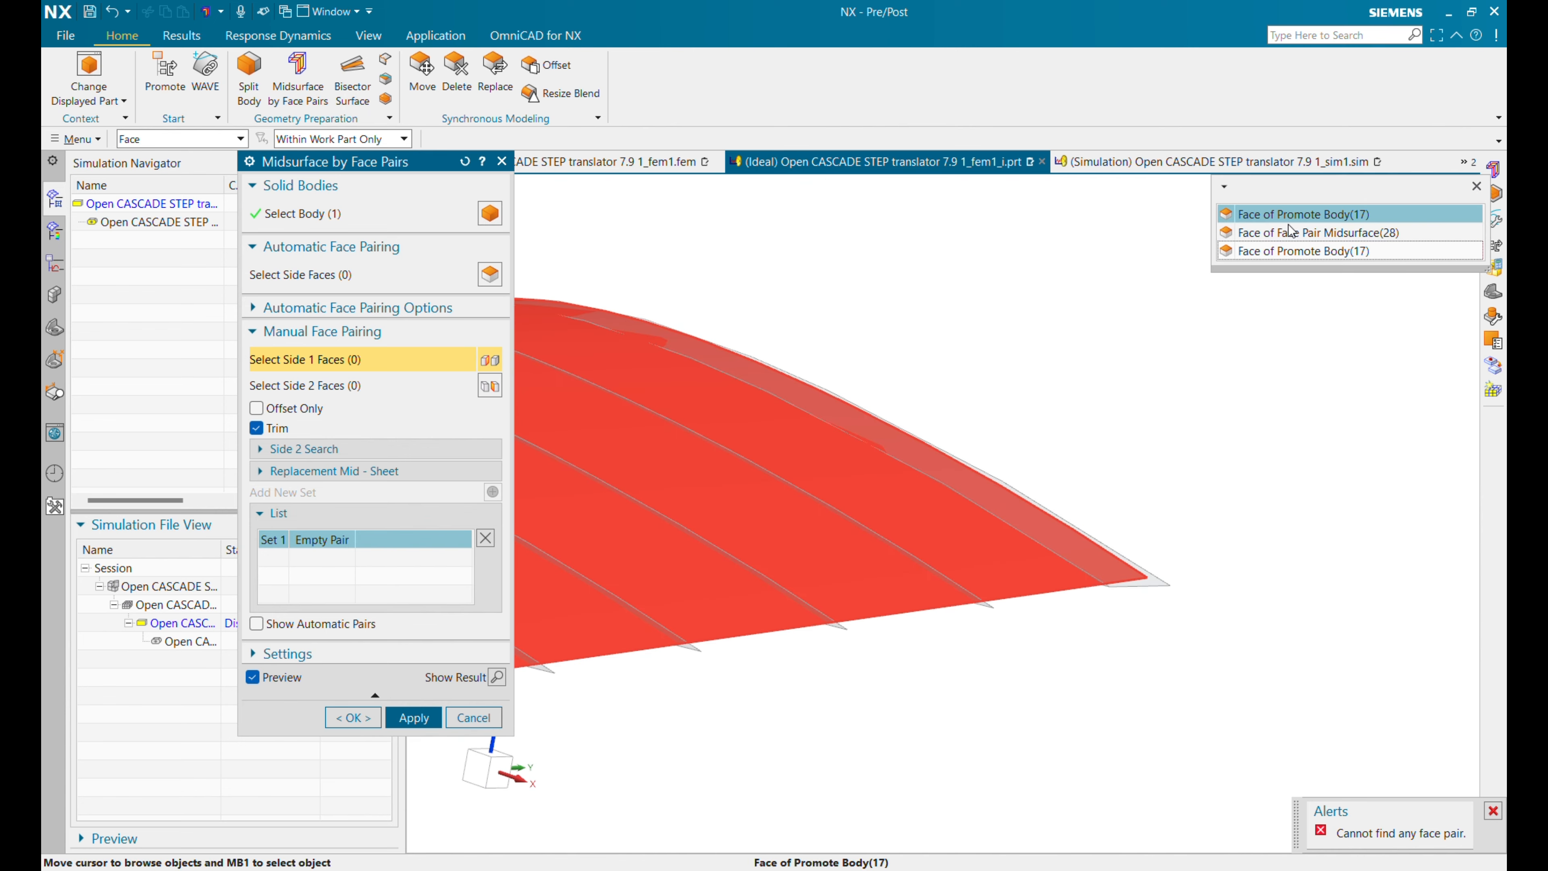
pyautogui.click(1288, 252)
pyautogui.moveTo(1199, 391); pyautogui.dragTo(1172, 408, button='middle')
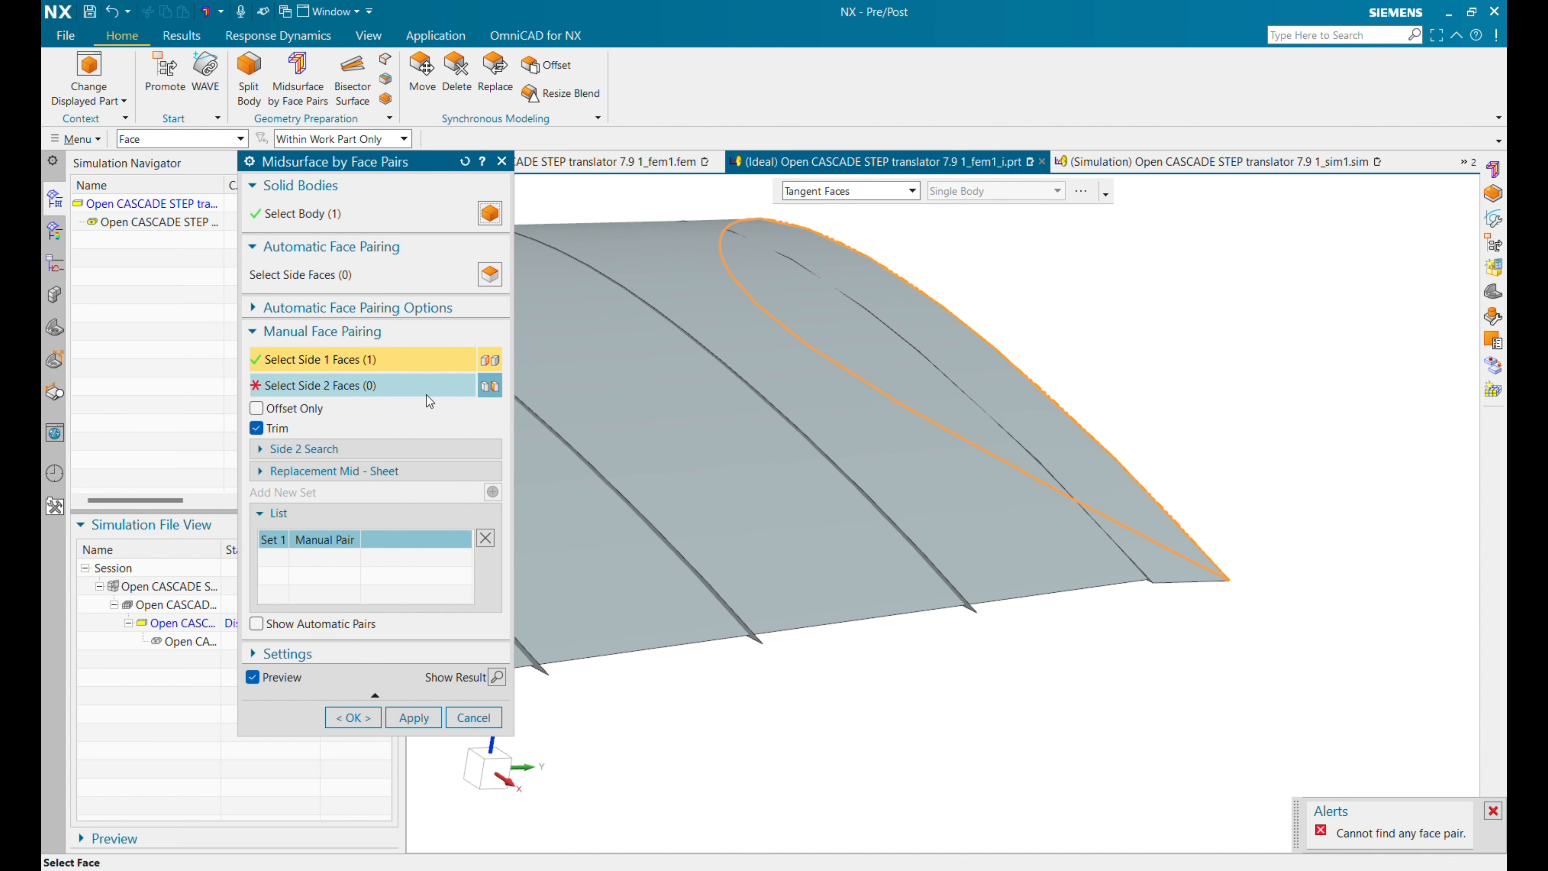
# Step: Assign the tip rib's inner planar face as the side 2 face and create its midsurface
pyautogui.click(436, 390)
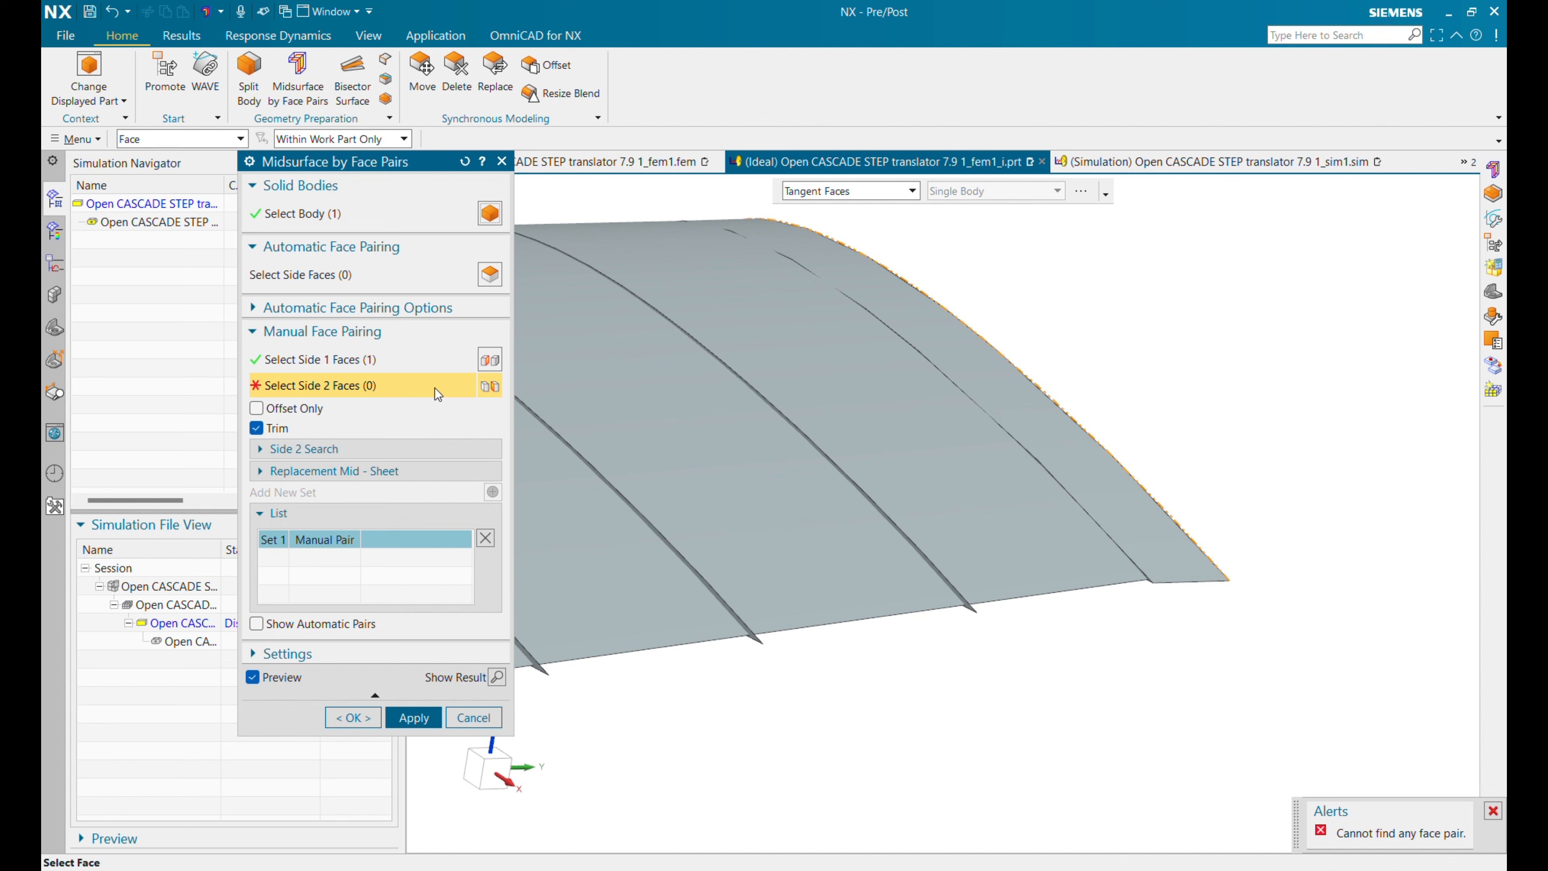
pyautogui.click(1036, 506)
pyautogui.click(345, 717)
# Step: Examine the idealized wing from tip to root to check the skin and rib midsurfaces
pyautogui.moveTo(762, 579); pyautogui.dragTo(1240, 501, button='middle')
pyautogui.scroll(-5, 1240, 501)
pyautogui.moveTo(912, 563); pyautogui.dragTo(839, 604, button='middle')
pyautogui.scroll(3, 701, 740)
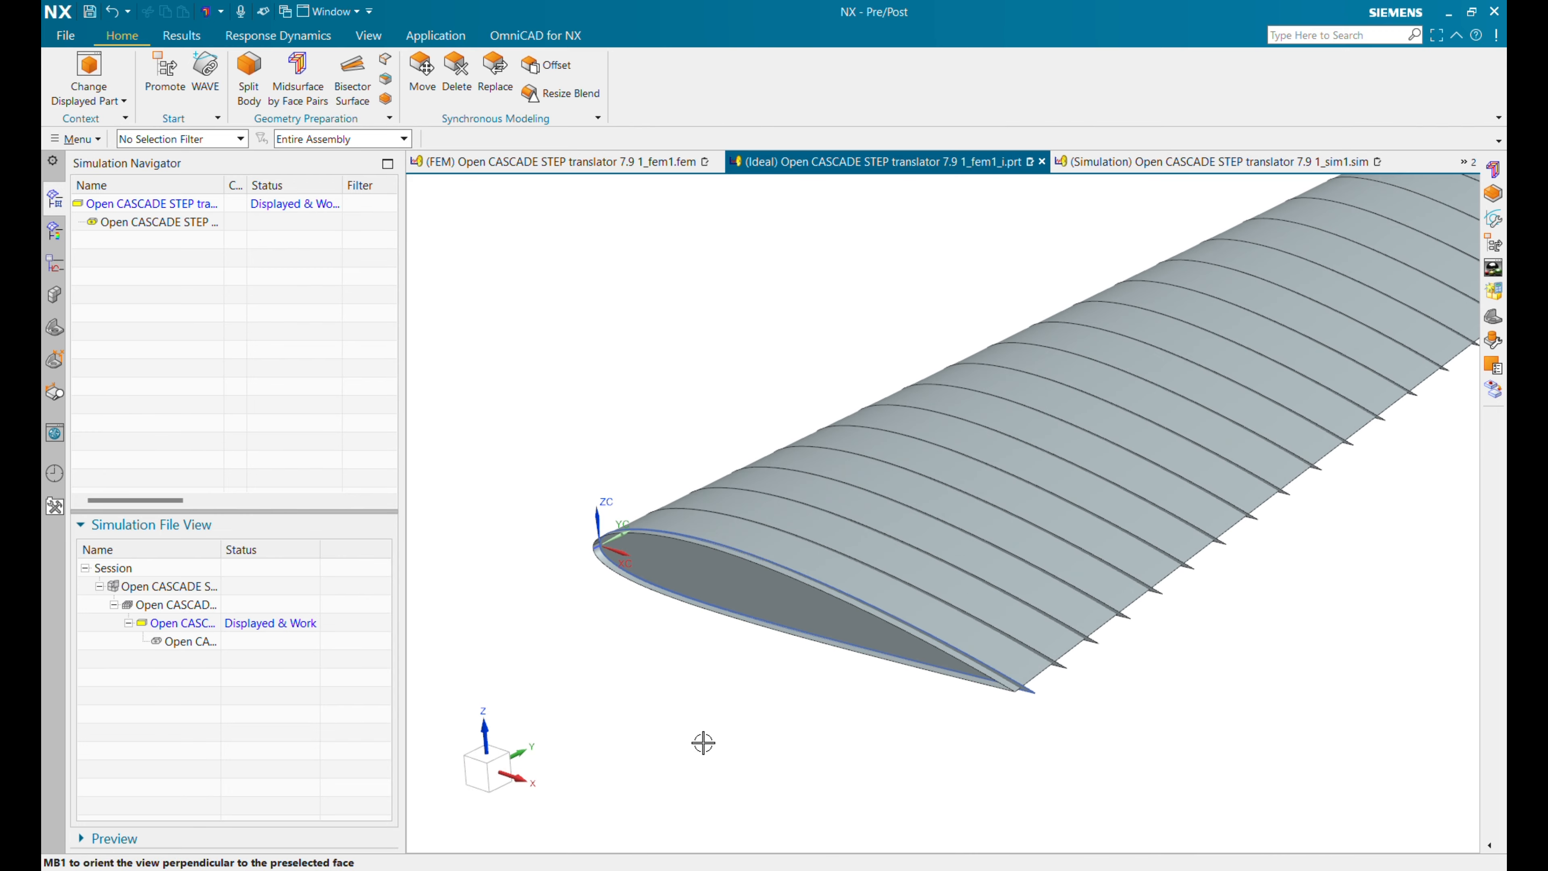
pyautogui.moveTo(701, 739); pyautogui.dragTo(705, 698, button='middle')
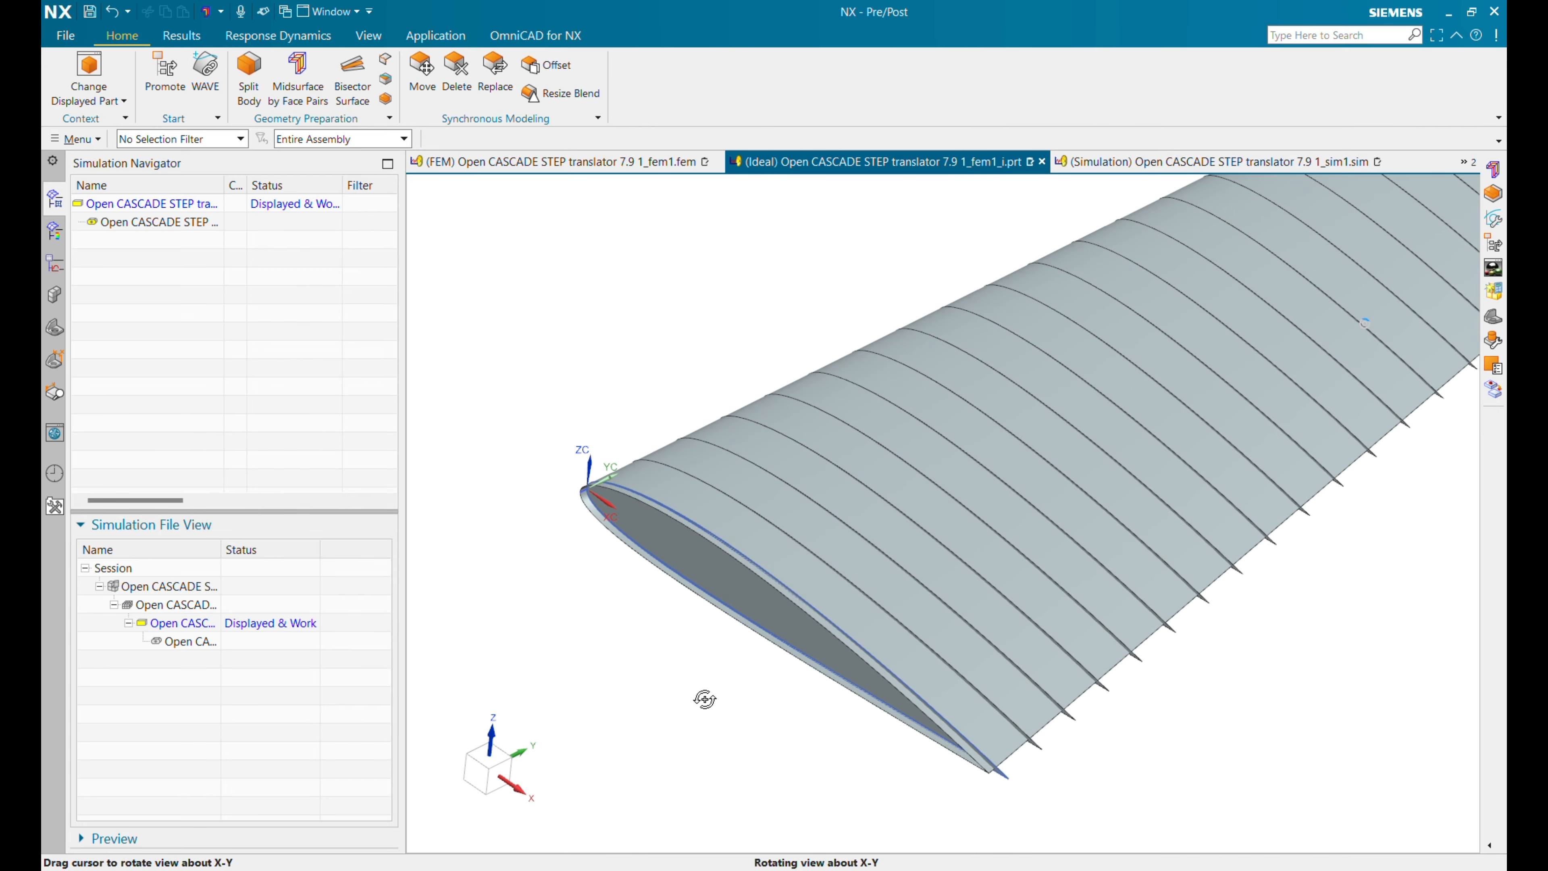
pyautogui.scroll(2, 756, 653)
pyautogui.scroll(-2, 716, 670)
pyautogui.scroll(-4, 715, 670)
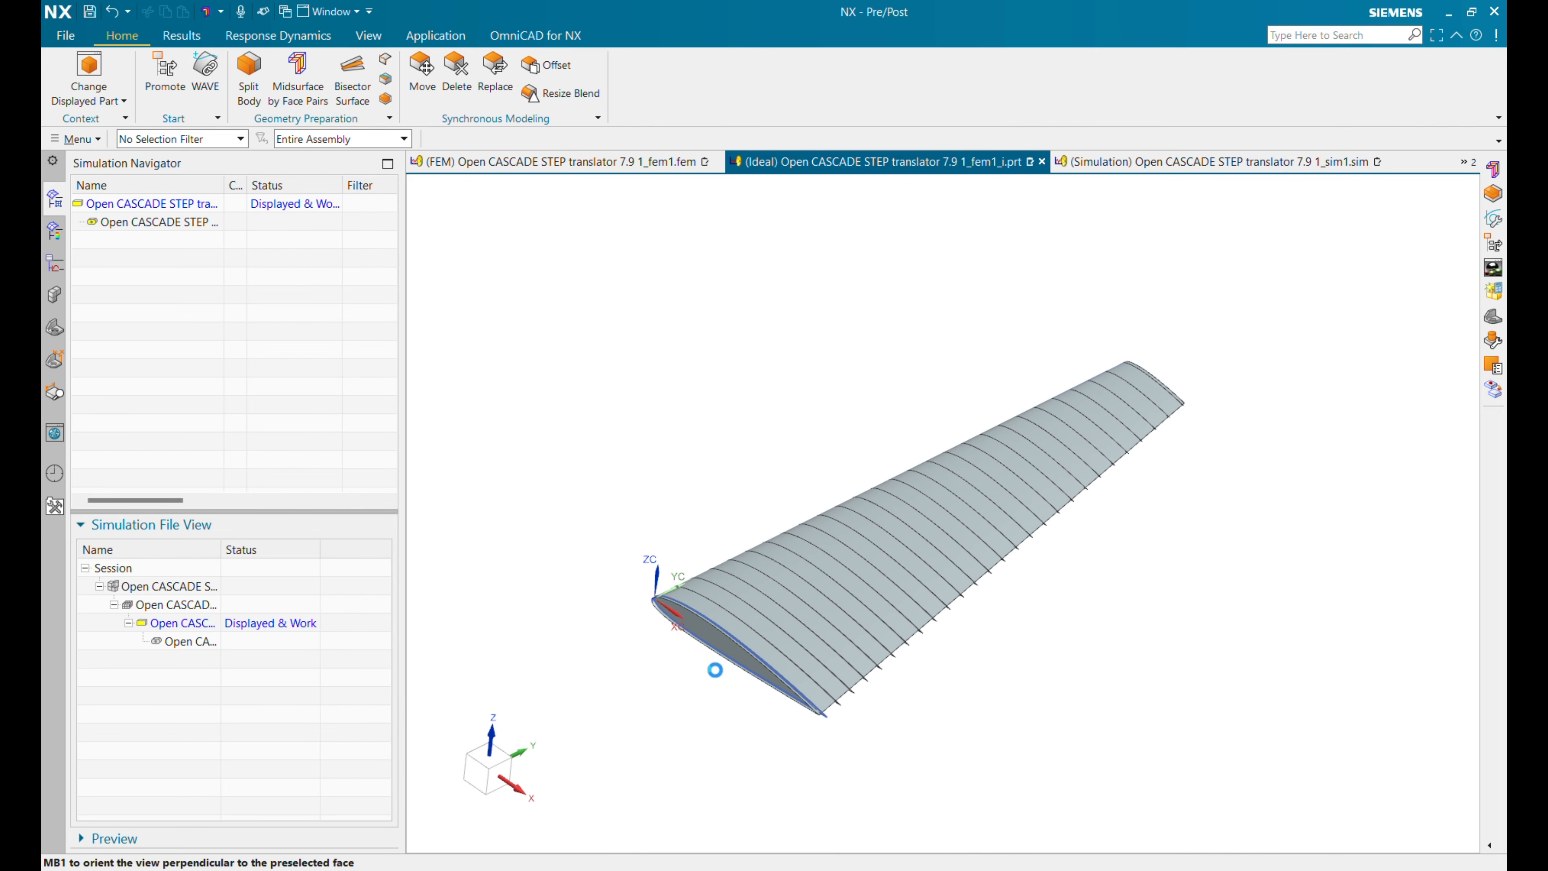
# Step: Save the idealized part, display the FEM file, and dismiss the polygon body update log
pyautogui.hotkey('ctrl', 's')
pyautogui.moveTo(717, 704)
pyautogui.mouseDown(button='middle')
pyautogui.moveTo(732, 625)
pyautogui.moveTo(695, 683)
pyautogui.mouseUp(button='middle')
pyautogui.doubleClick(171, 605)
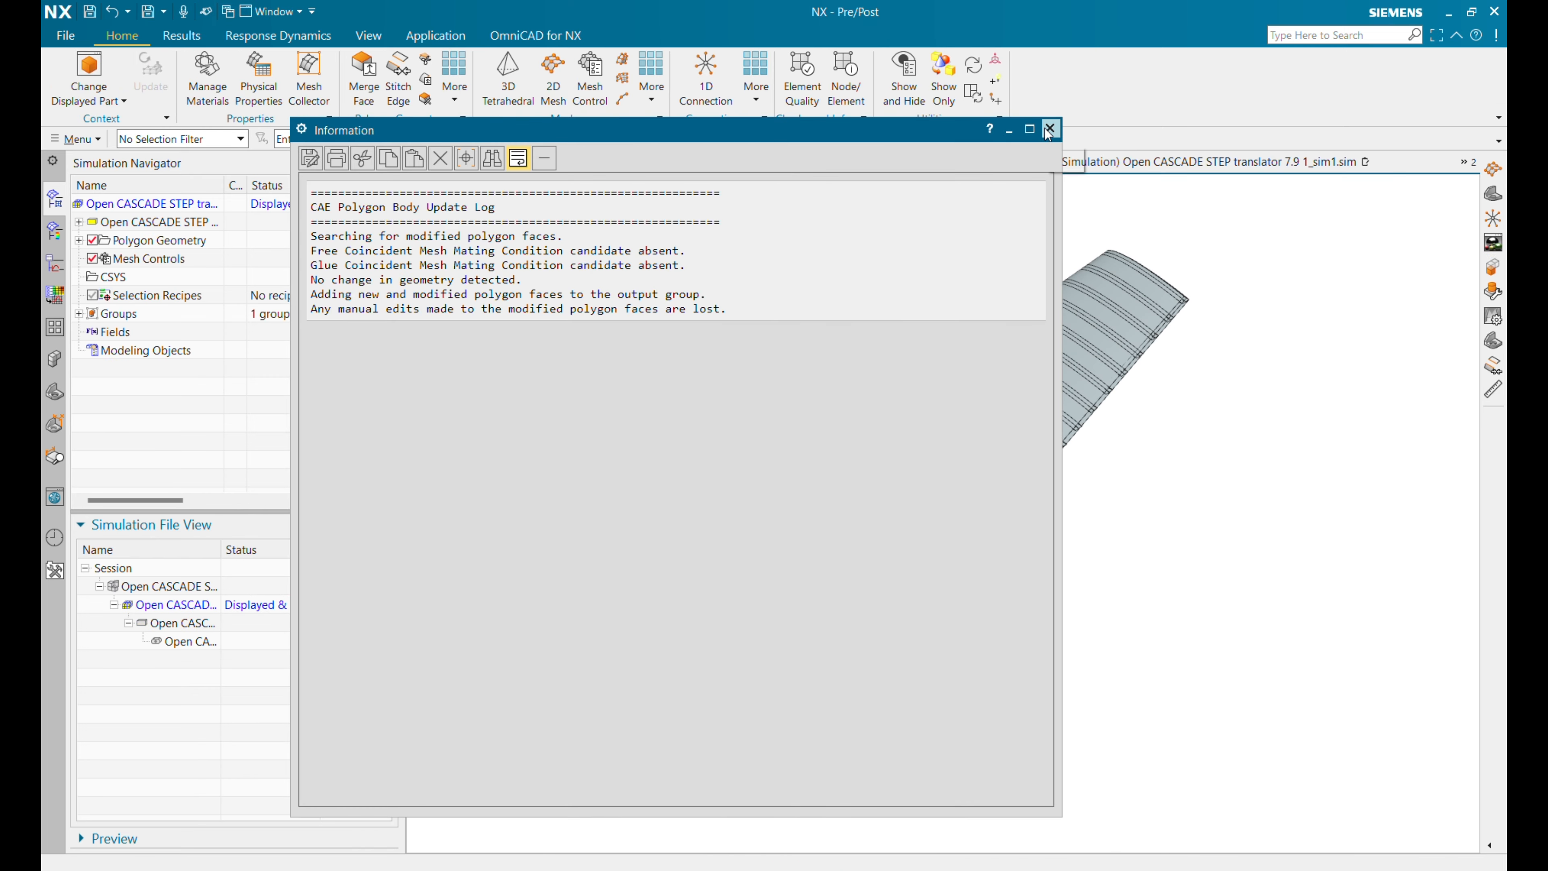
pyautogui.click(1048, 130)
# Step: Examine the wing's polygon geometry in the FEM from the root section and along the span
pyautogui.moveTo(708, 420); pyautogui.dragTo(710, 407, button='middle')
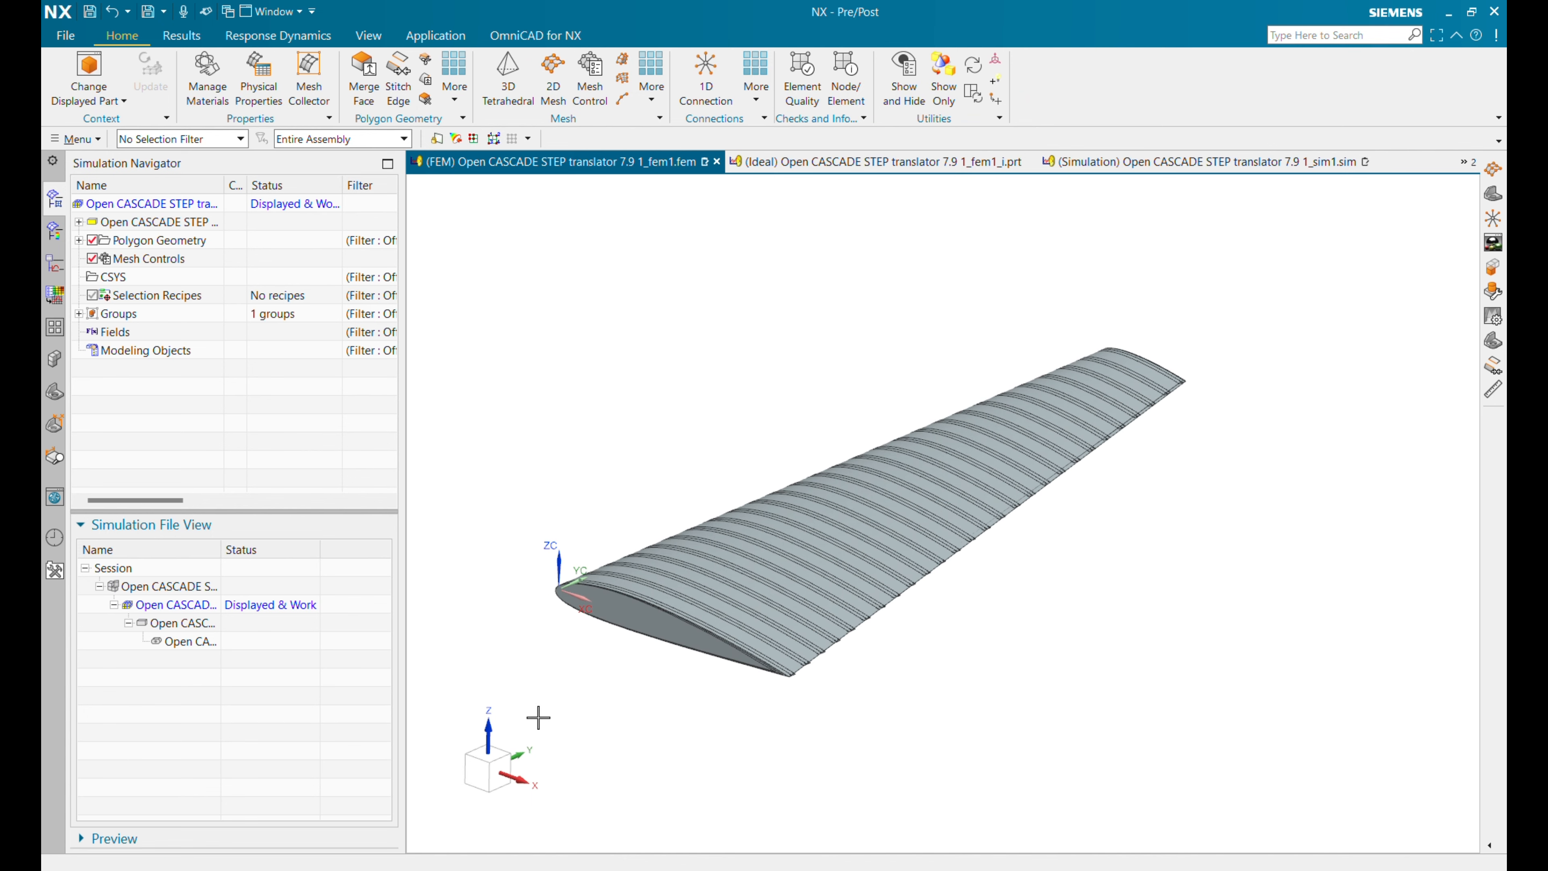
pyautogui.click(481, 769)
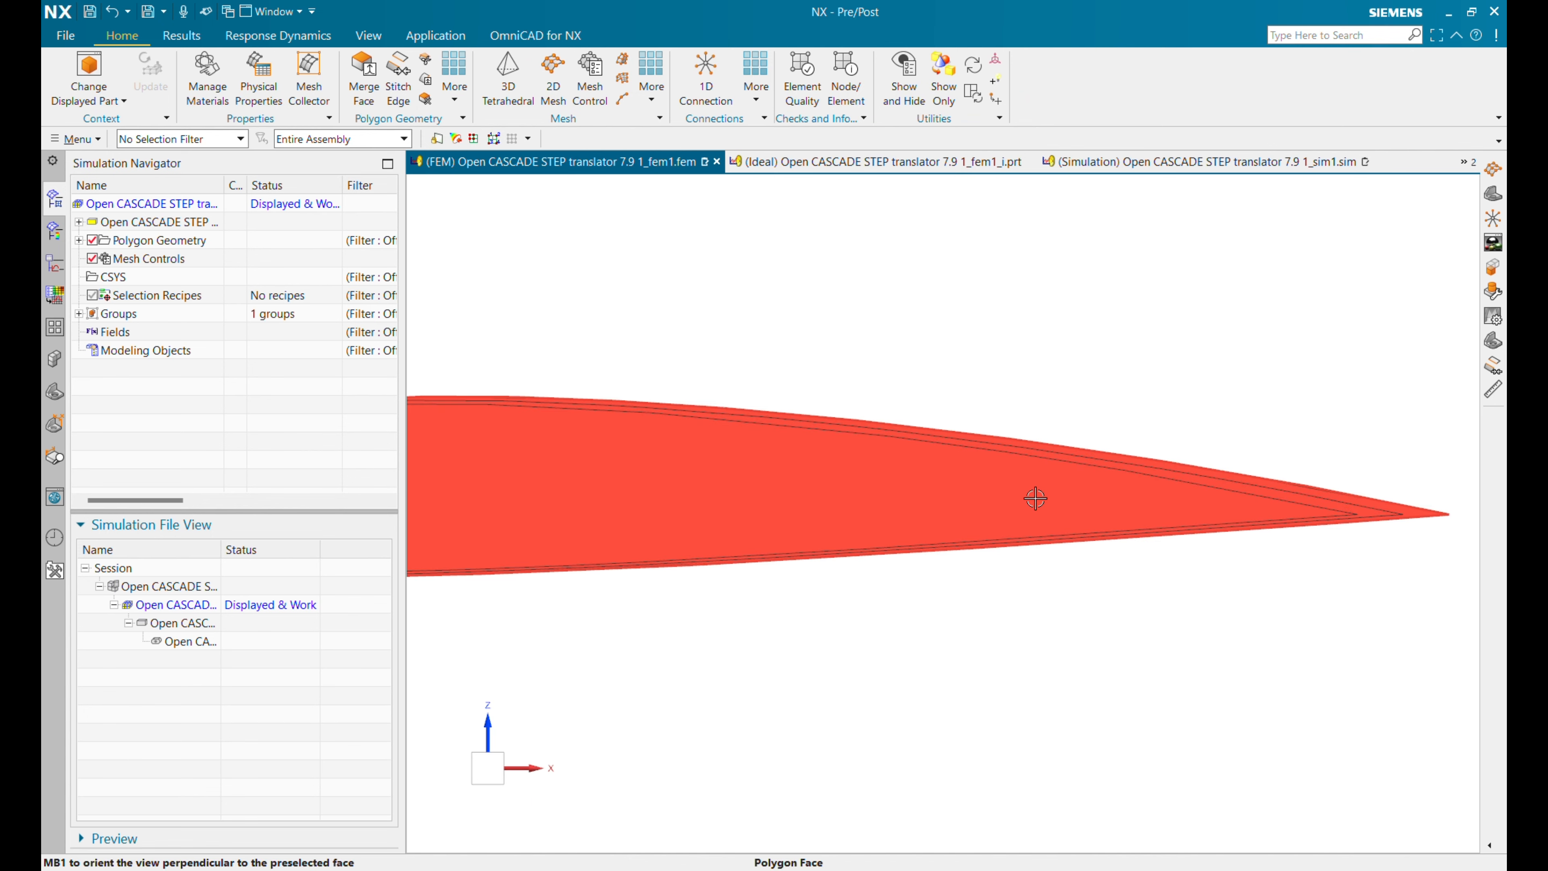
pyautogui.scroll(-5, 1048, 476)
pyautogui.moveTo(1081, 439); pyautogui.dragTo(1003, 486, button='middle')
pyautogui.scroll(-4, 1055, 541)
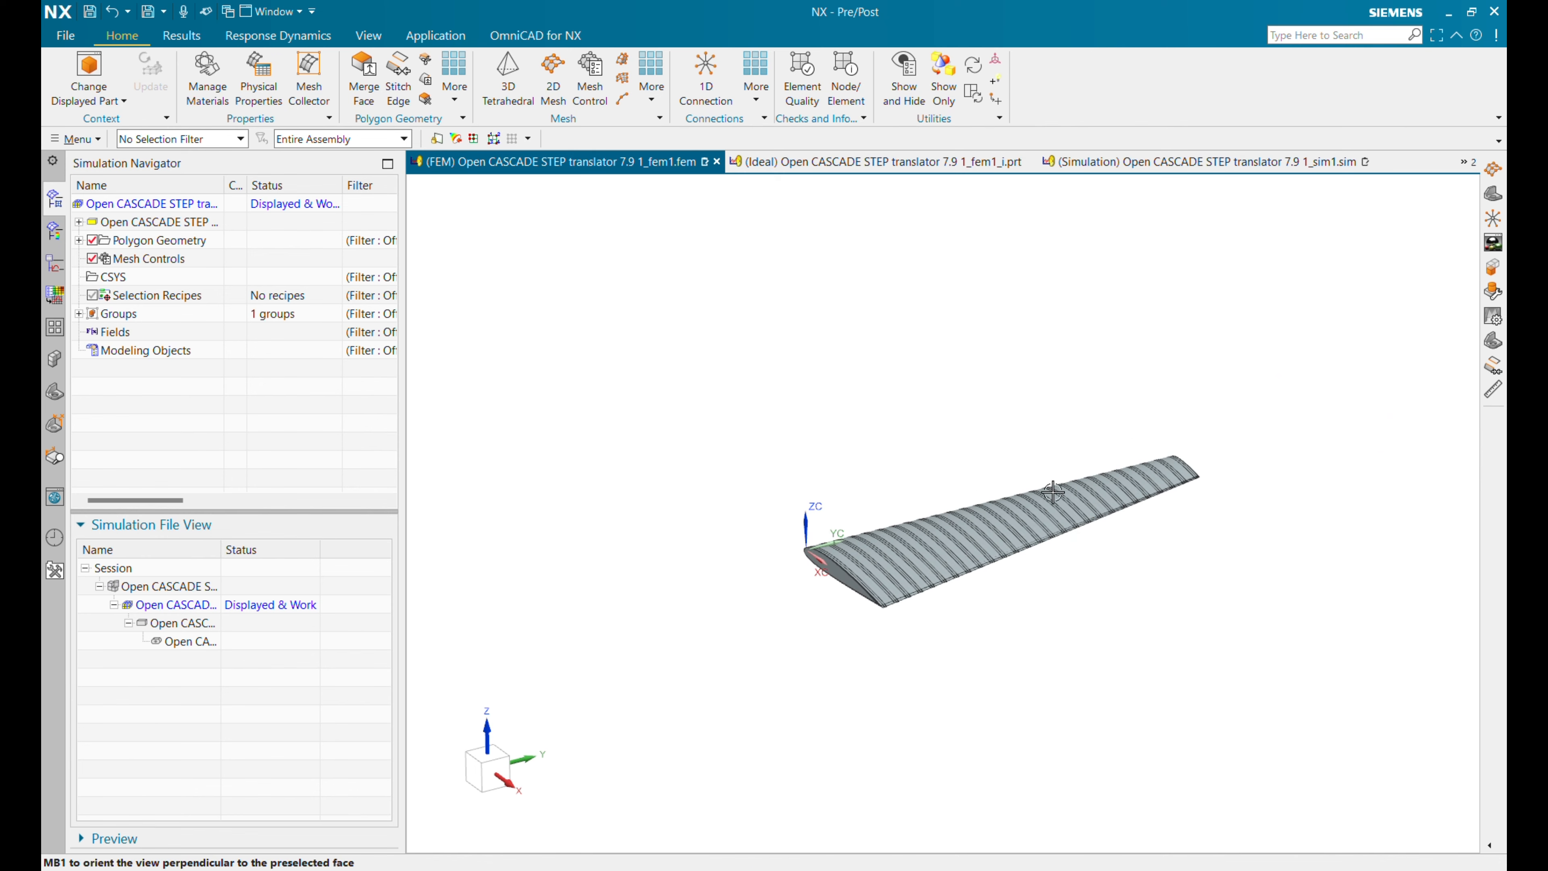
pyautogui.scroll(2, 1048, 469)
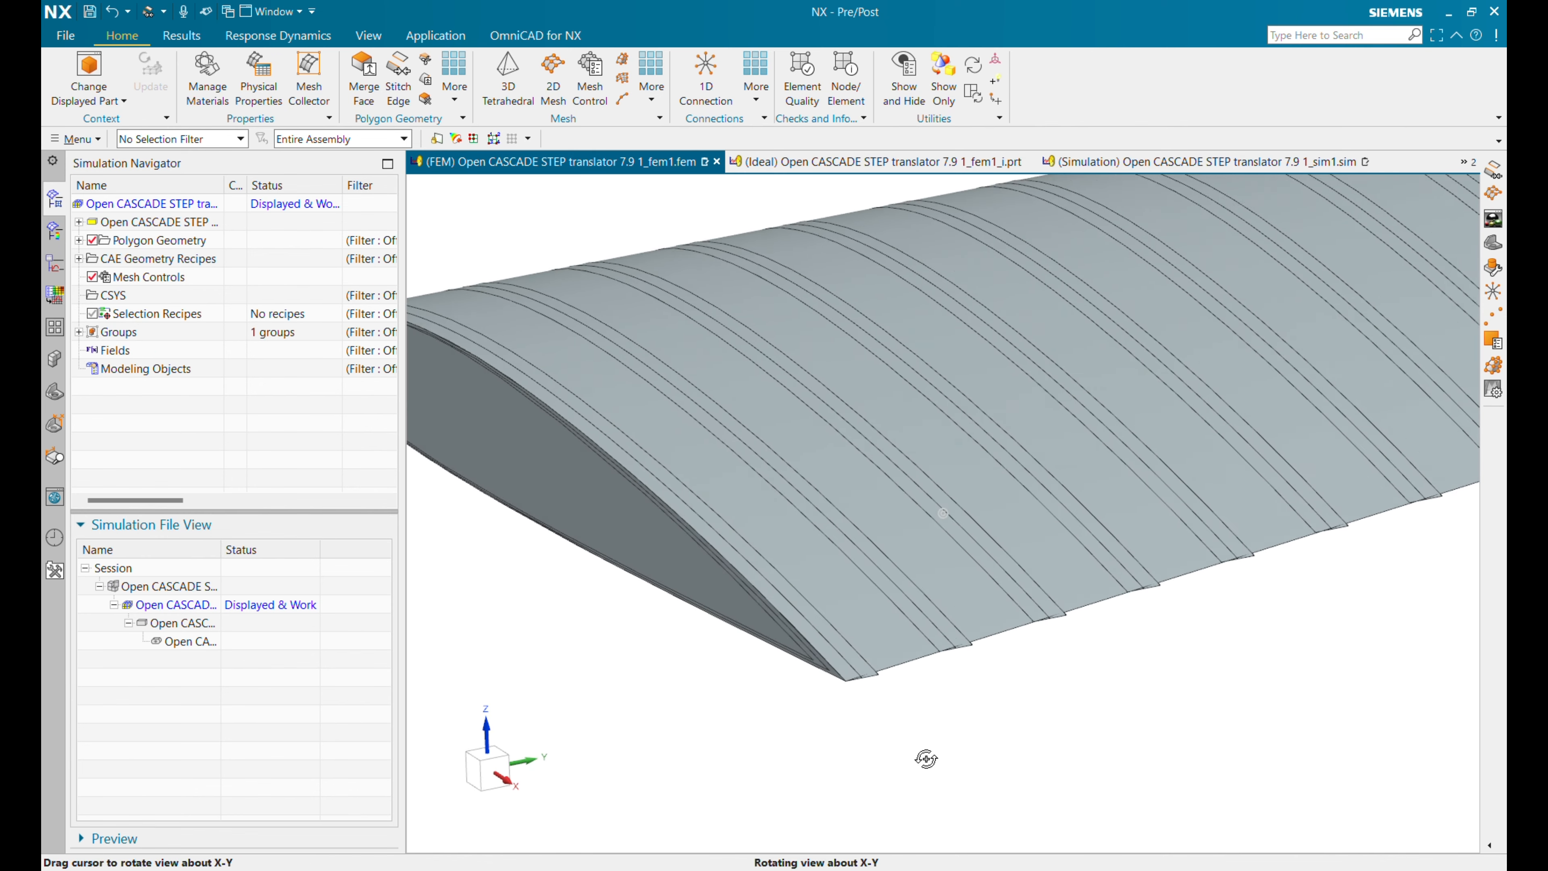
pyautogui.moveTo(926, 759); pyautogui.dragTo(916, 760, button='middle')
pyautogui.scroll(-4, 563, 667)
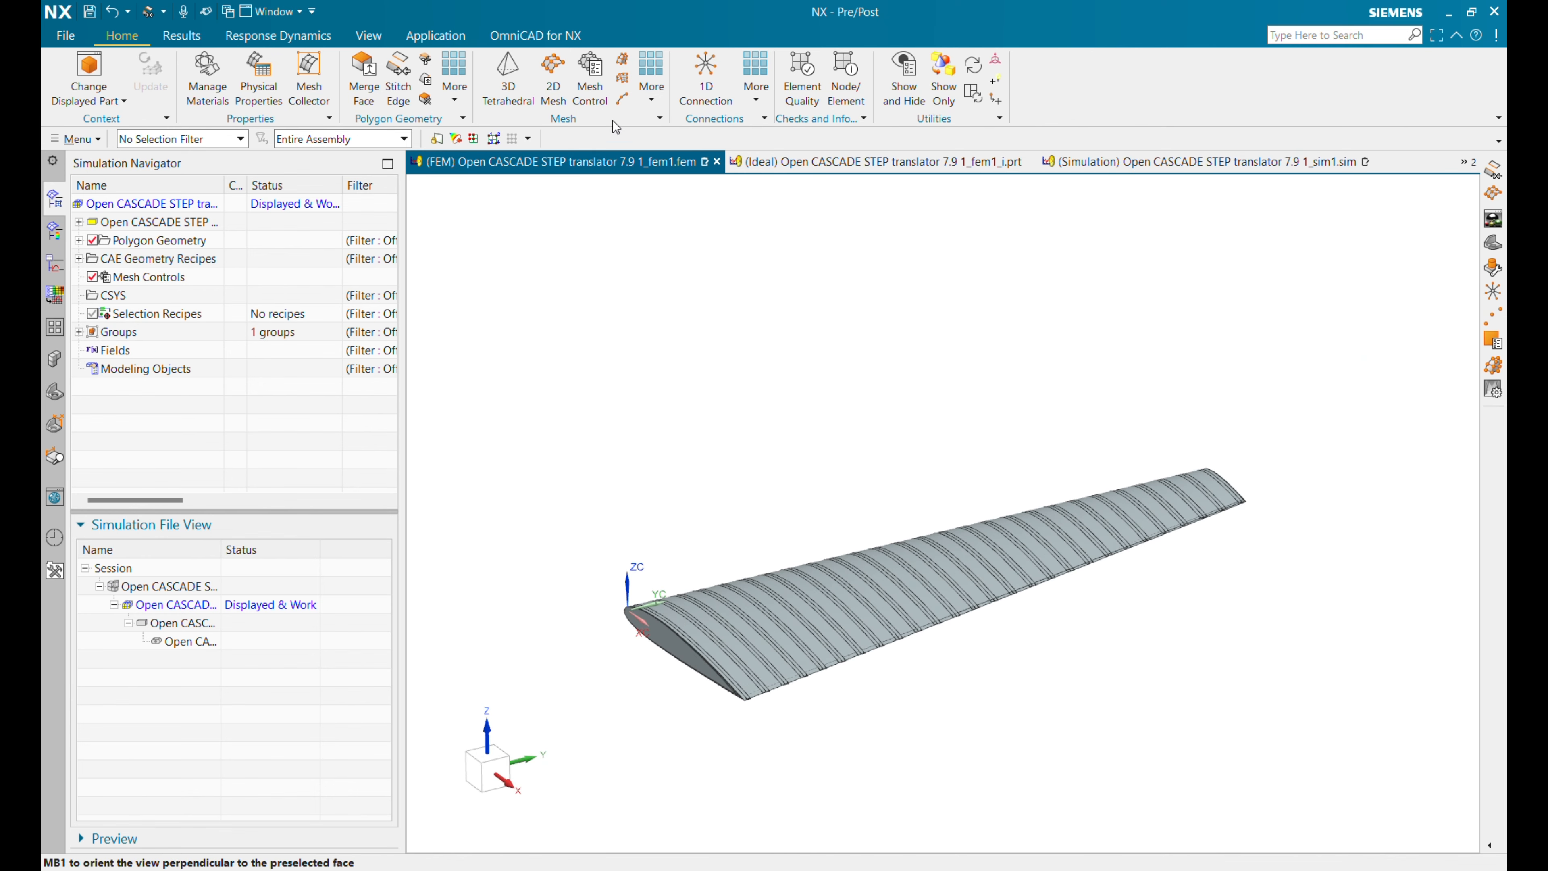
# Step: Start a 2D Mesh, hide all polygon geometry, and expand the list of its polygon bodies
pyautogui.click(559, 96)
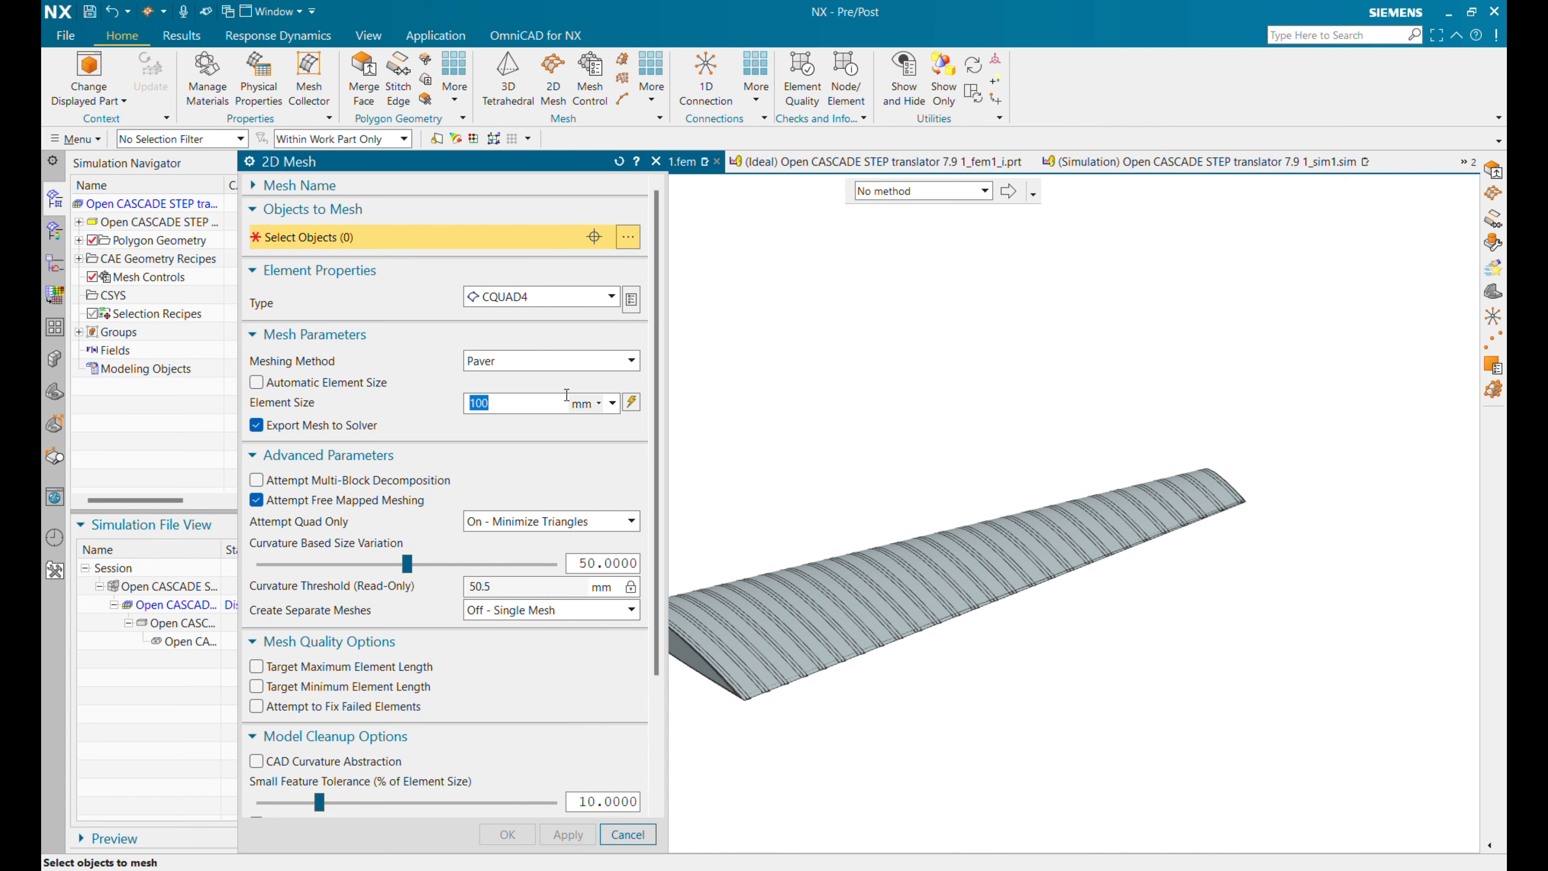
pyautogui.scroll(-4, 1049, 522)
pyautogui.scroll(6, 967, 599)
pyautogui.scroll(-3, 834, 488)
pyautogui.scroll(-2, 835, 489)
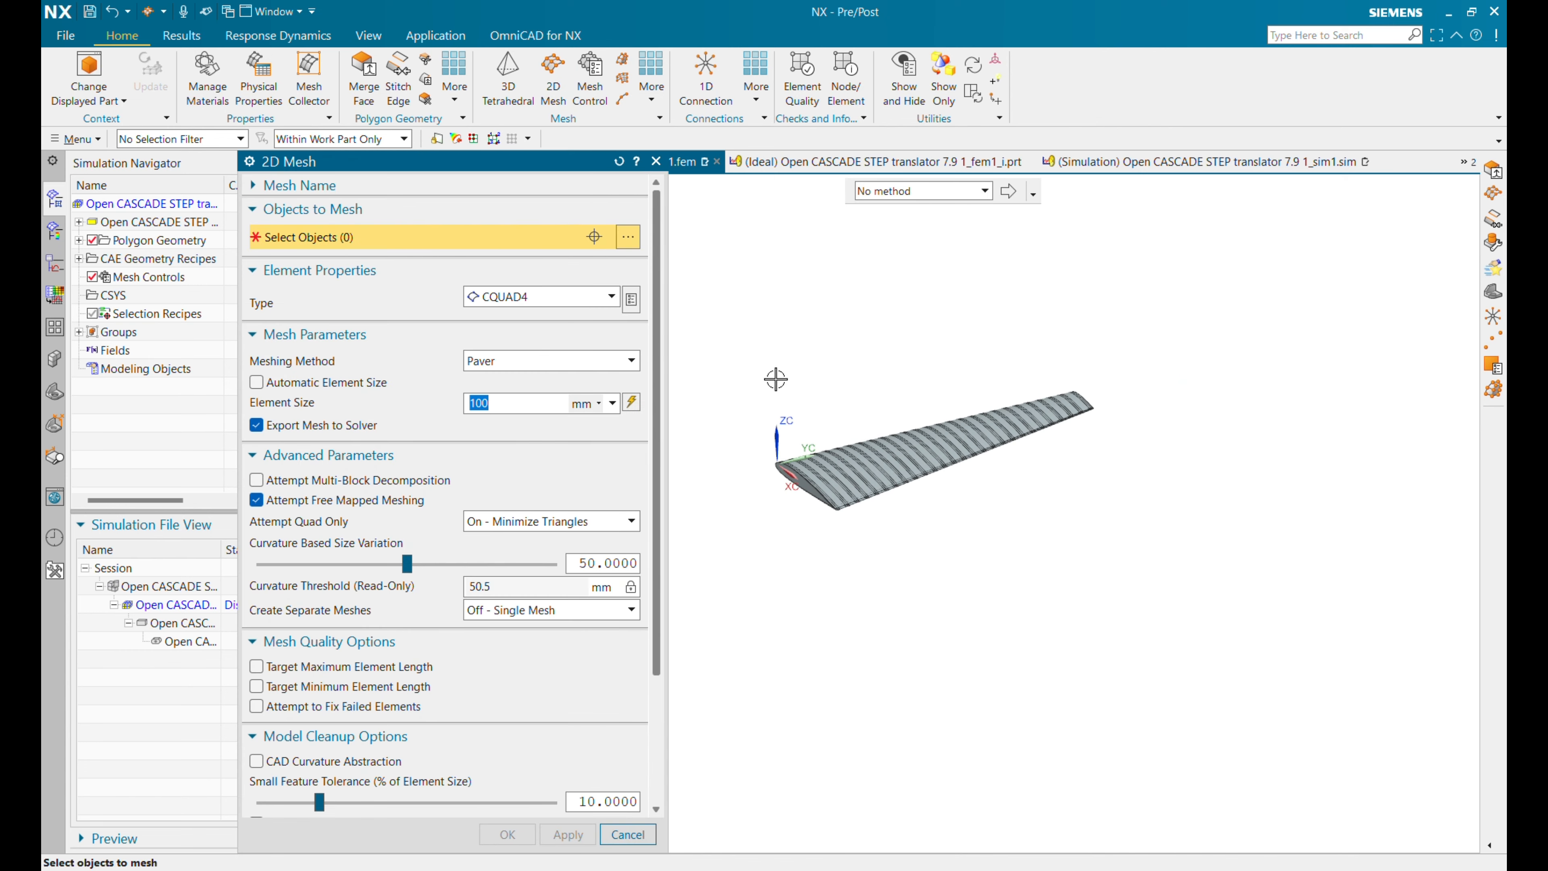
pyautogui.scroll(-2, 770, 623)
pyautogui.scroll(5, 816, 519)
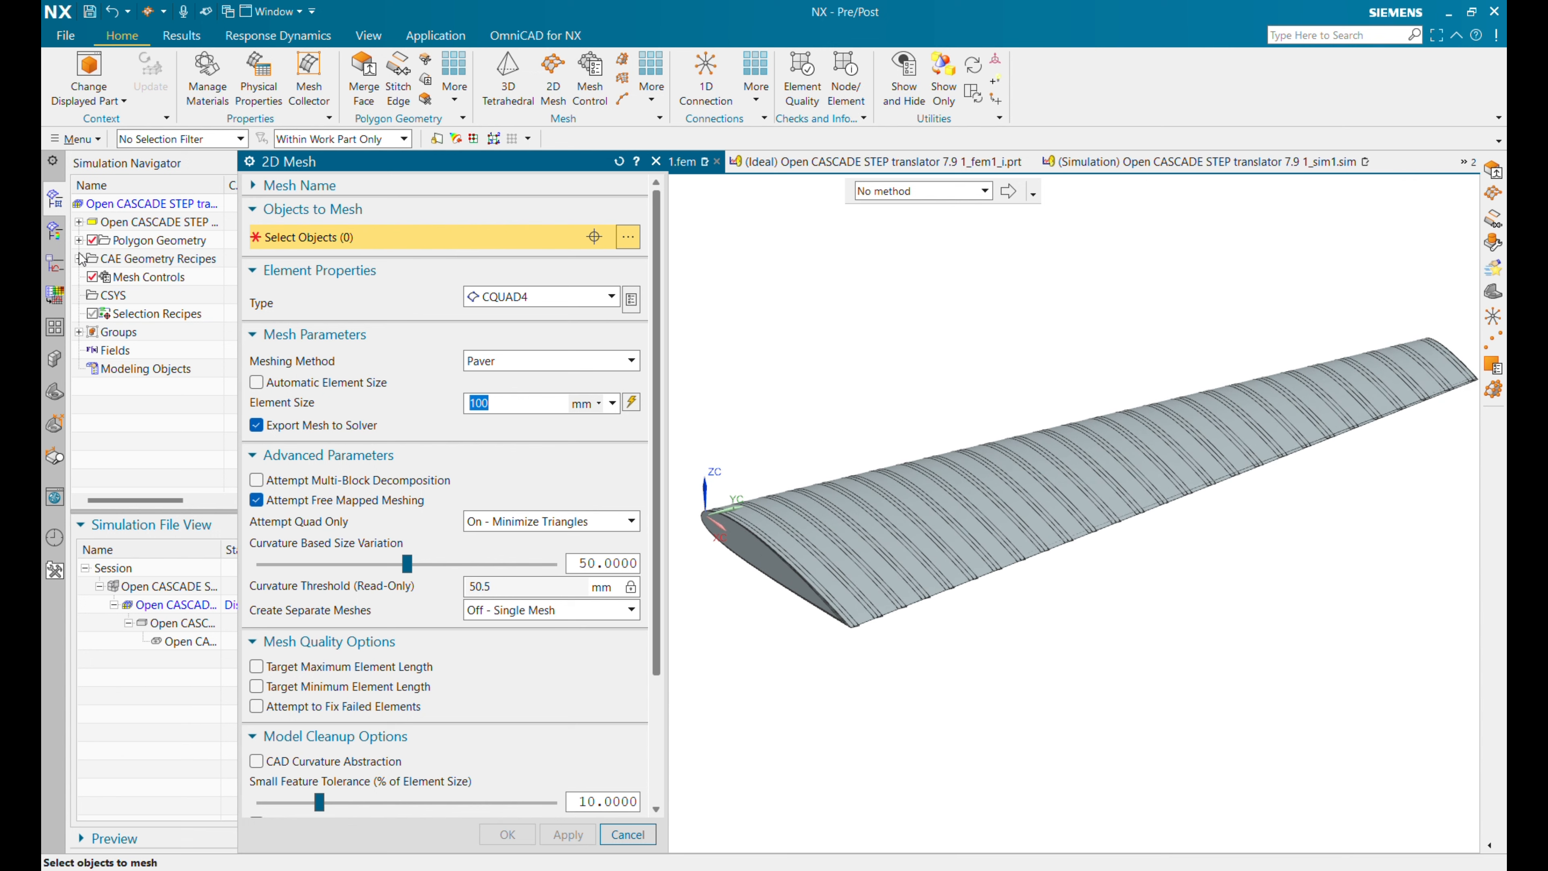
pyautogui.click(92, 240)
pyautogui.click(78, 241)
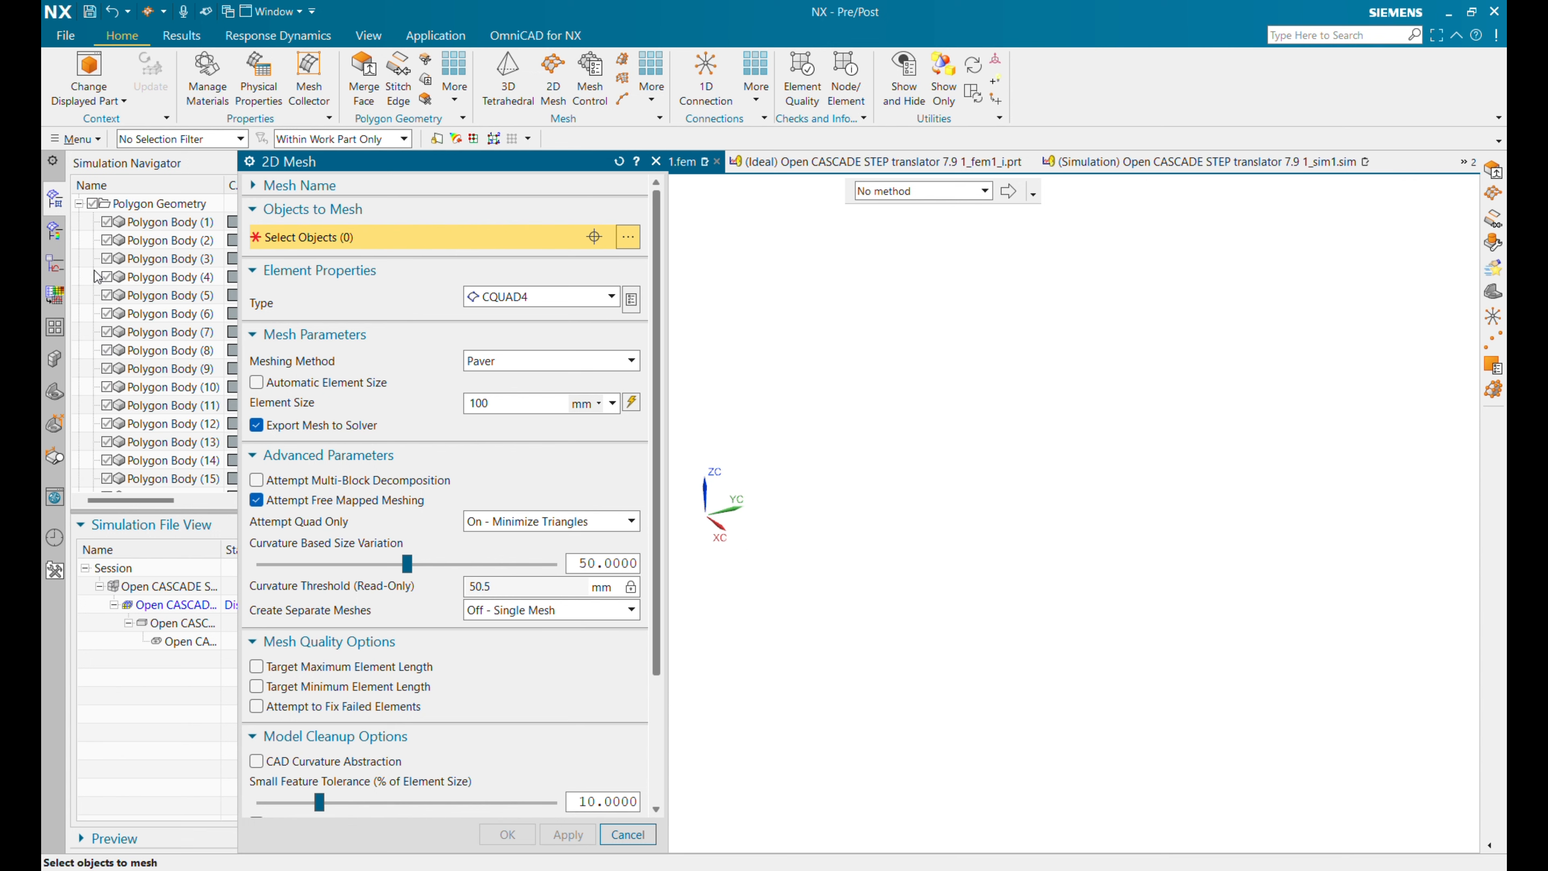
# Step: Show only the wing skin midsurface, Polygon Body (29), keeping all other polygon bodies hidden
pyautogui.scroll(-3, 106, 297)
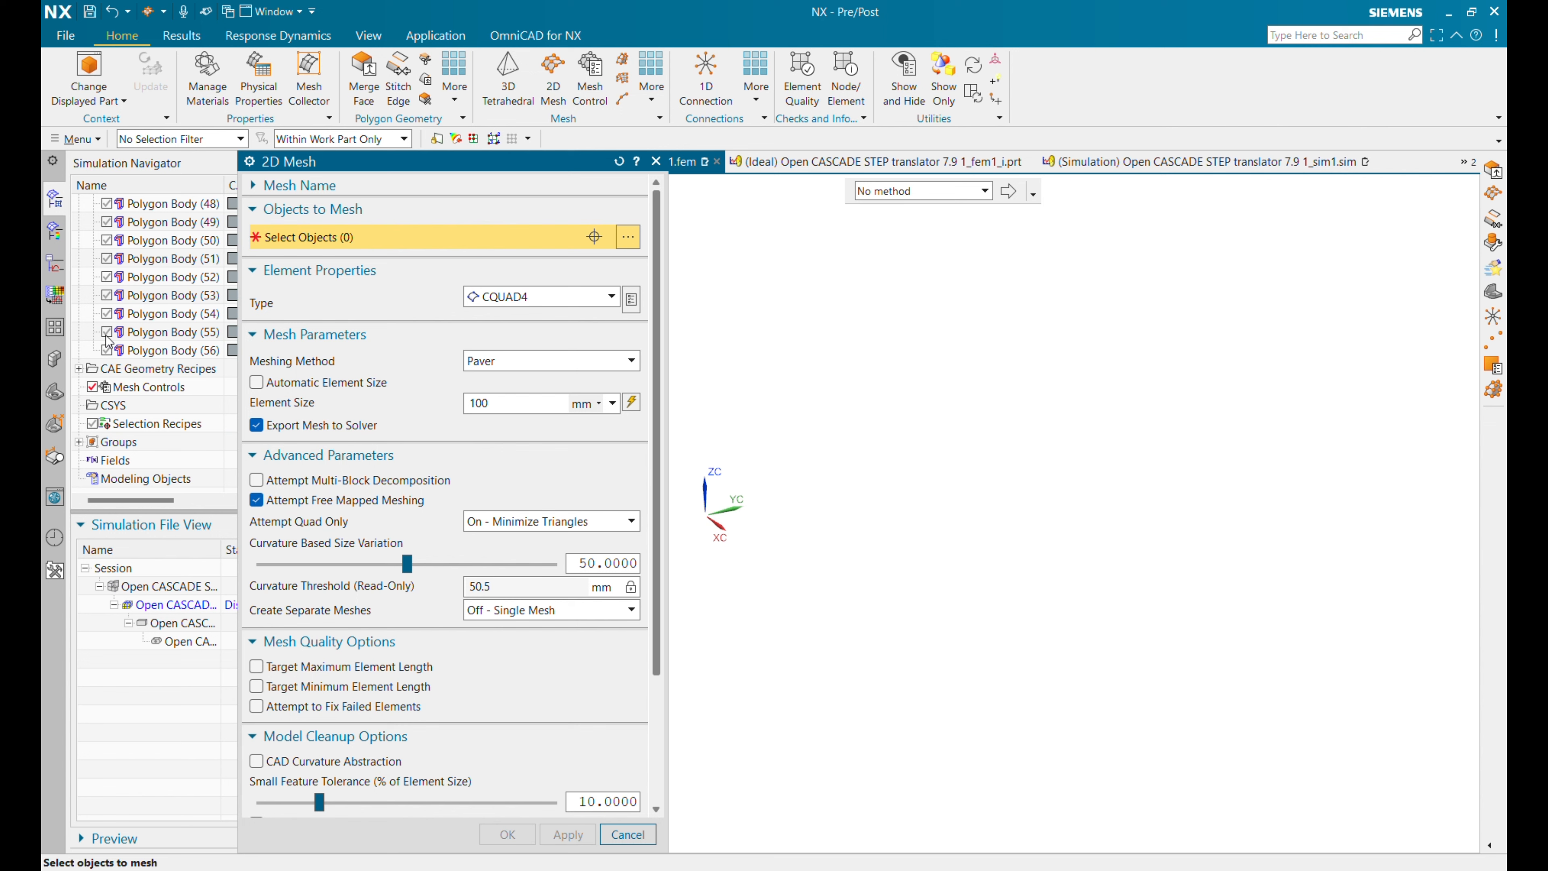
pyautogui.click(108, 350)
pyautogui.click(108, 351)
pyautogui.scroll(9, 110, 352)
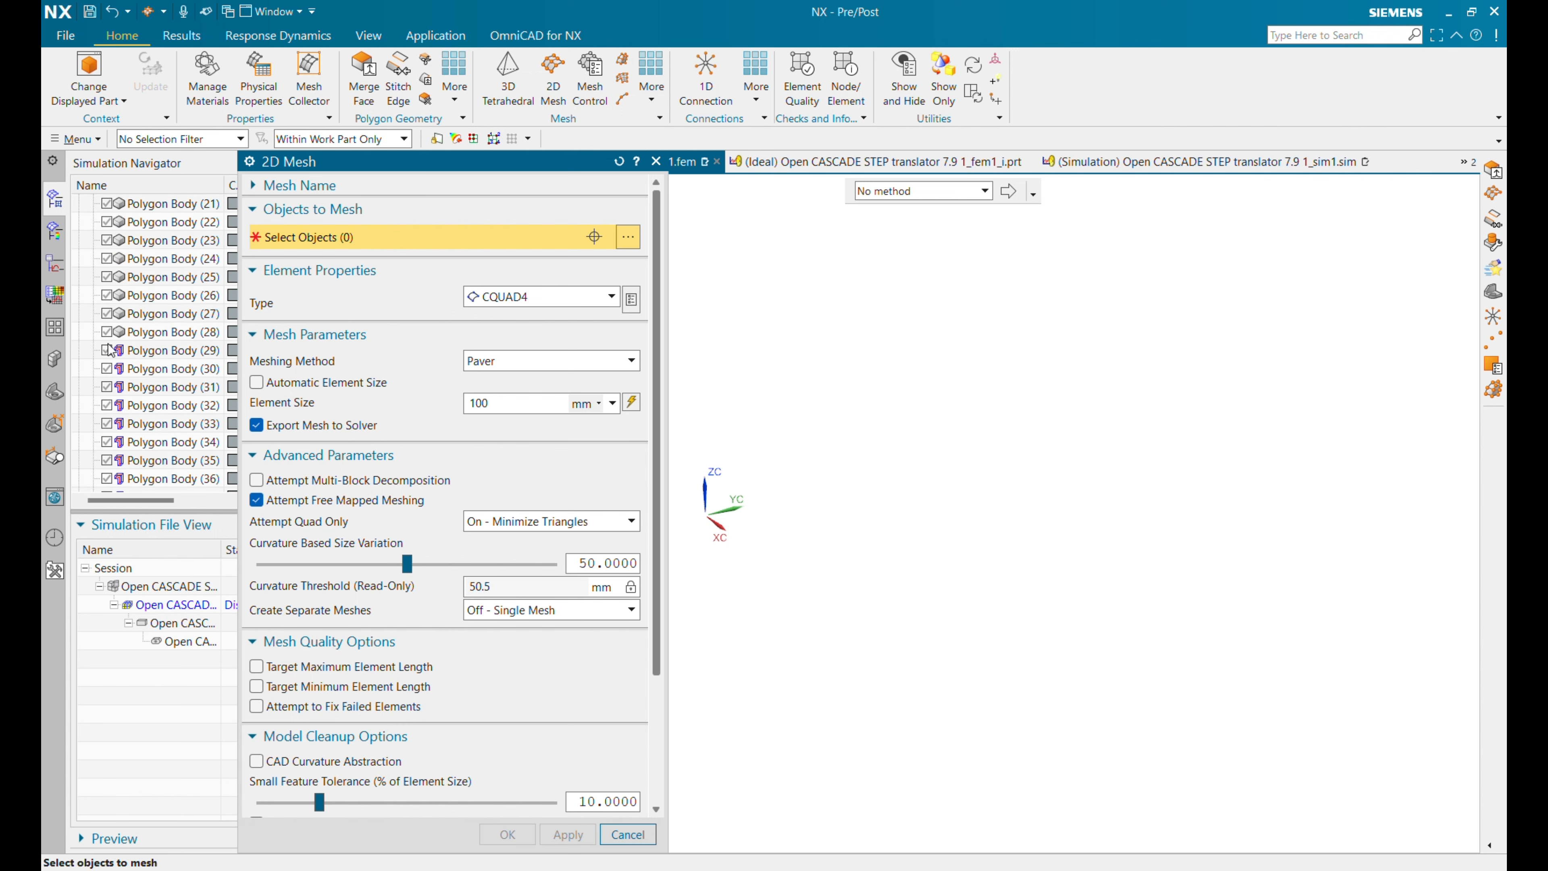
pyautogui.click(107, 348)
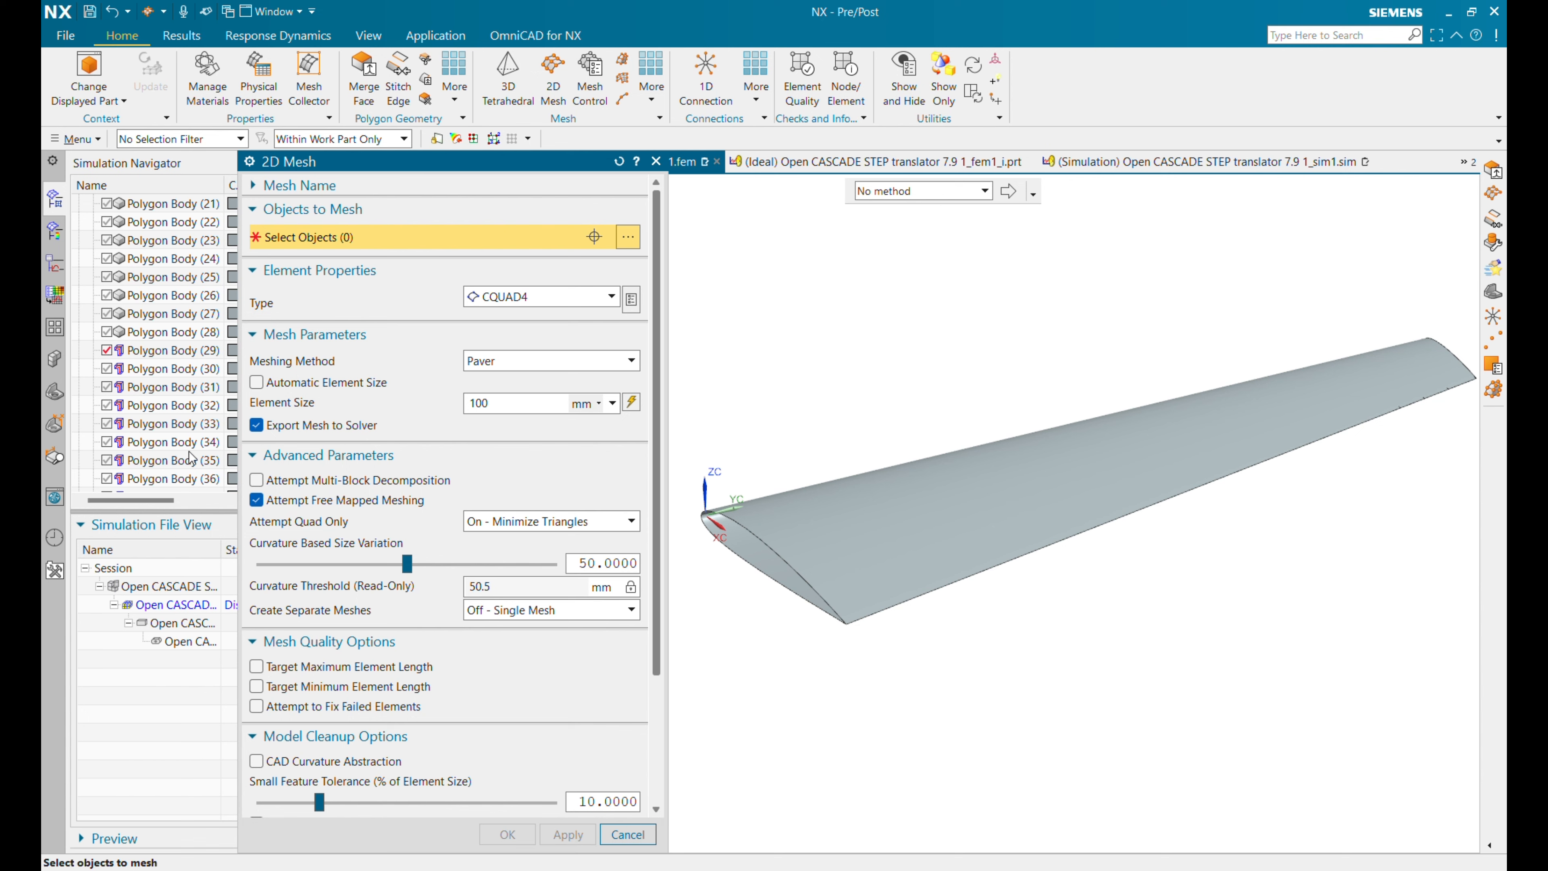
# Step: Hide the wing skin midsurface, Polygon Body (29), and show the rib midsurfaces Polygon Body (30) through (56)
pyautogui.click(107, 350)
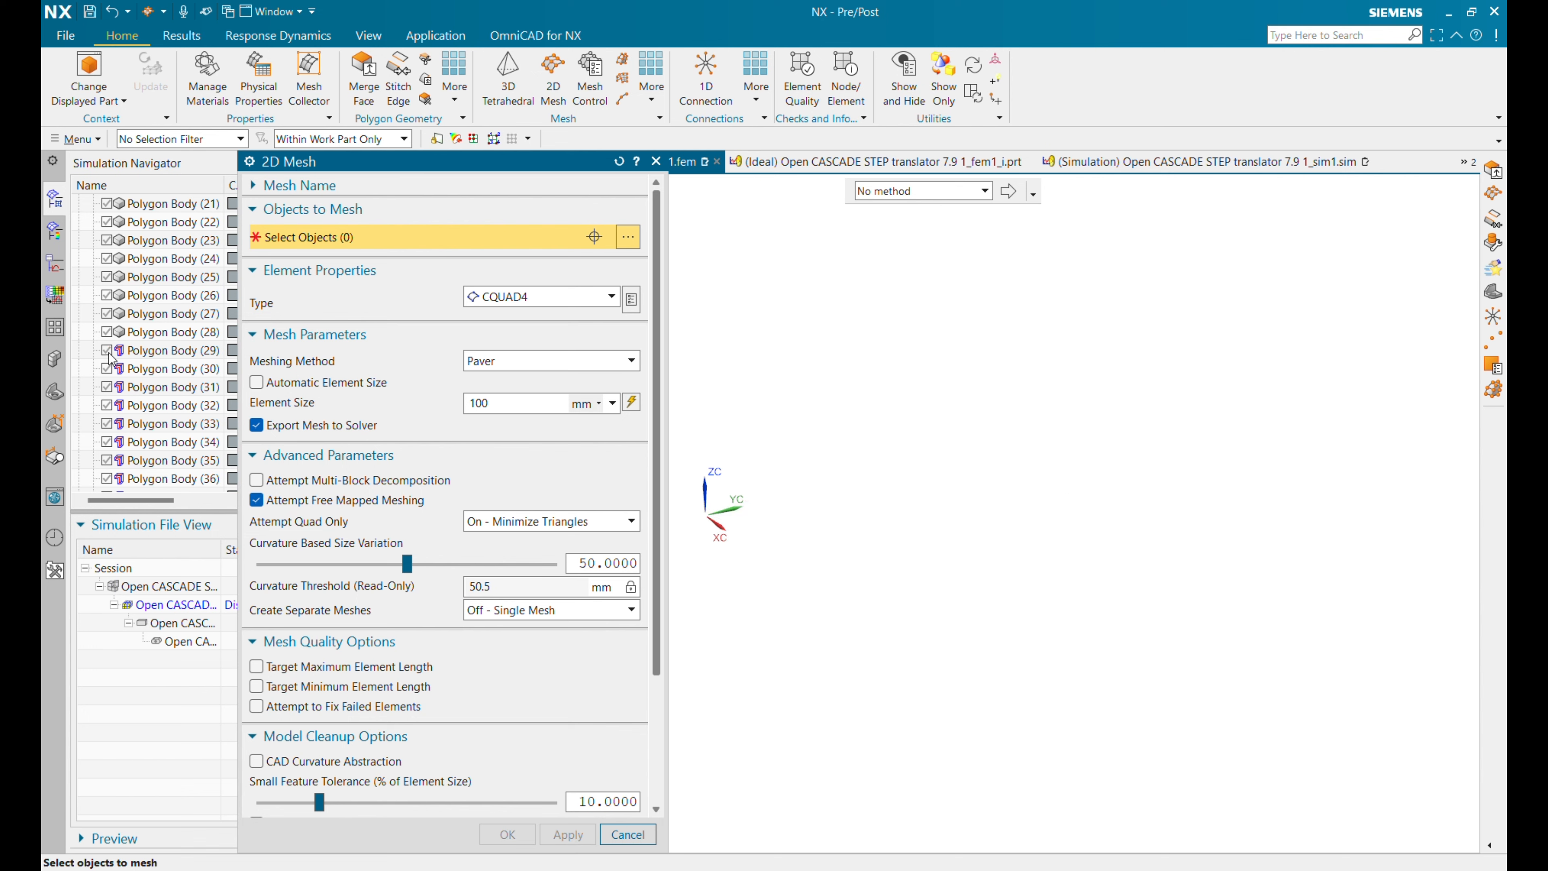
pyautogui.click(107, 368)
pyautogui.click(107, 386)
pyautogui.click(107, 404)
pyautogui.click(108, 423)
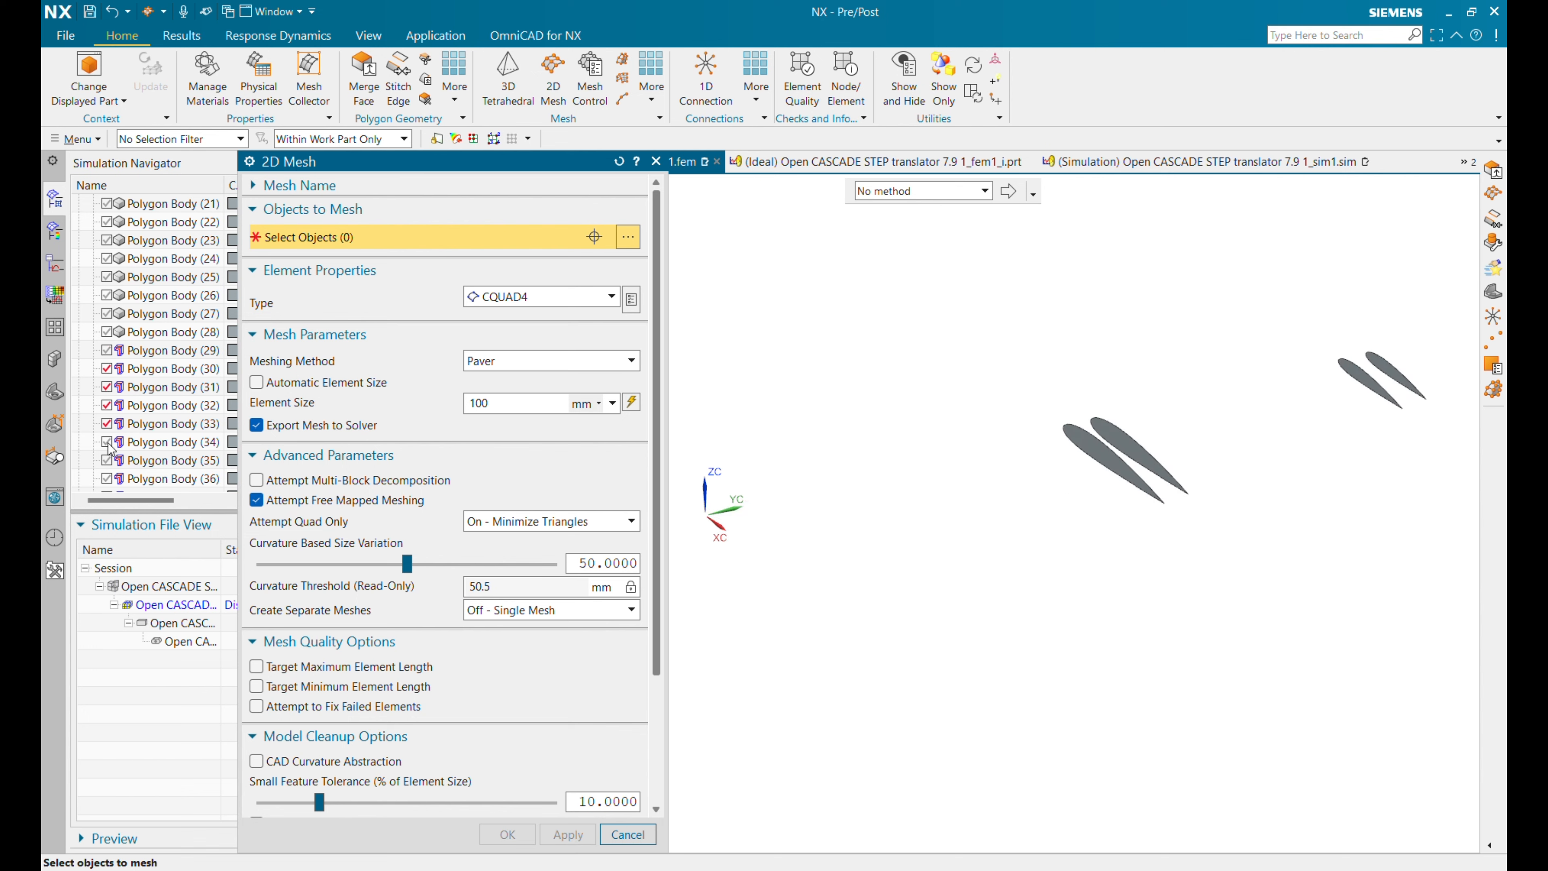
pyautogui.click(108, 441)
pyautogui.click(108, 459)
pyautogui.click(108, 478)
pyautogui.scroll(-2, 132, 443)
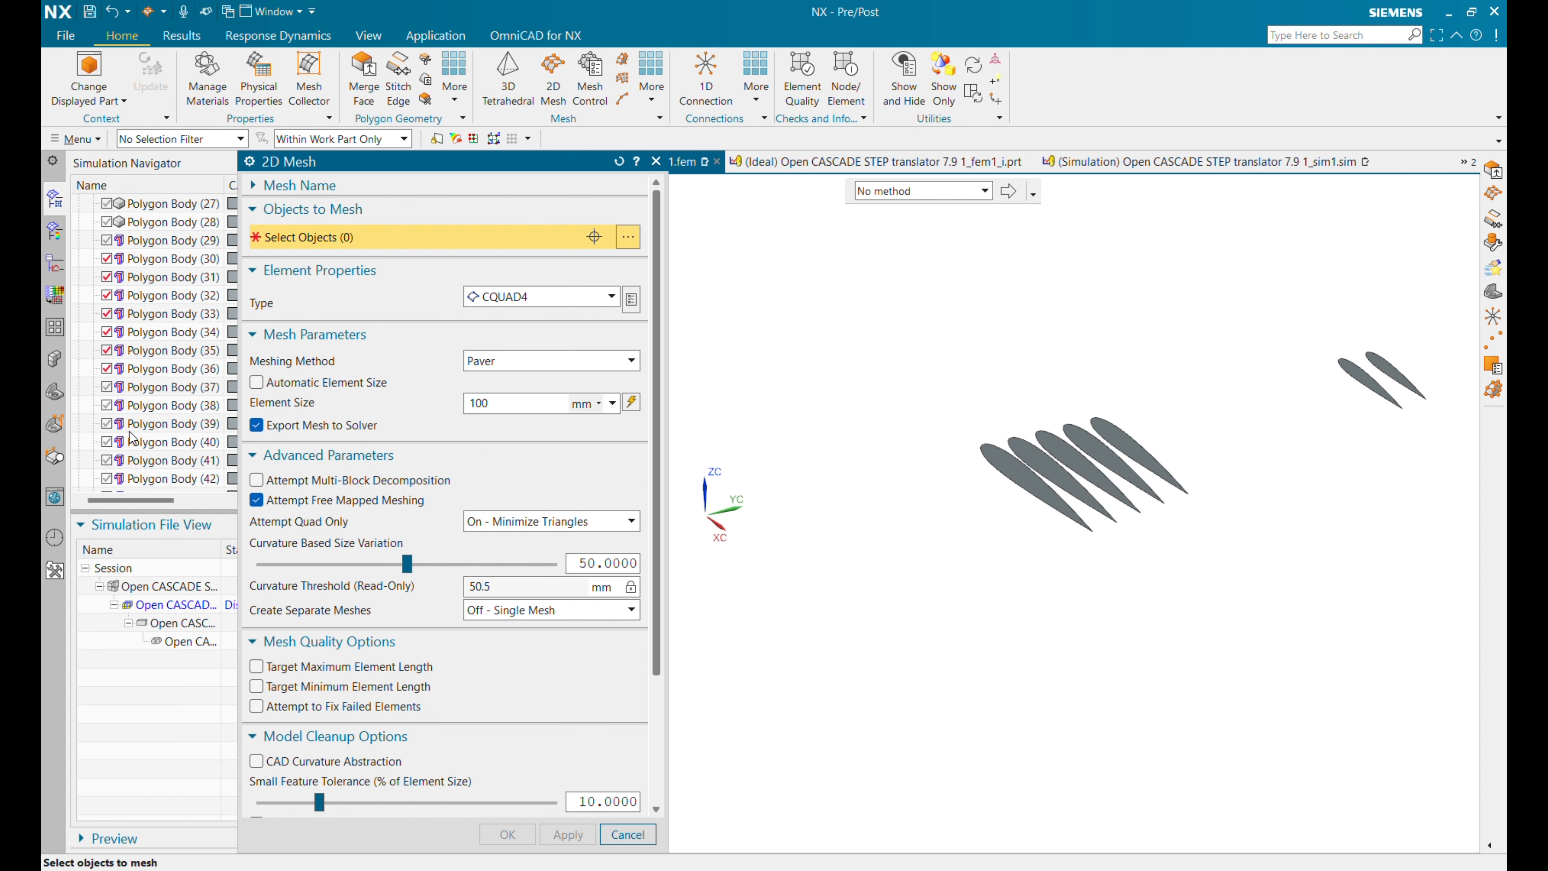
pyautogui.click(106, 387)
pyautogui.click(106, 405)
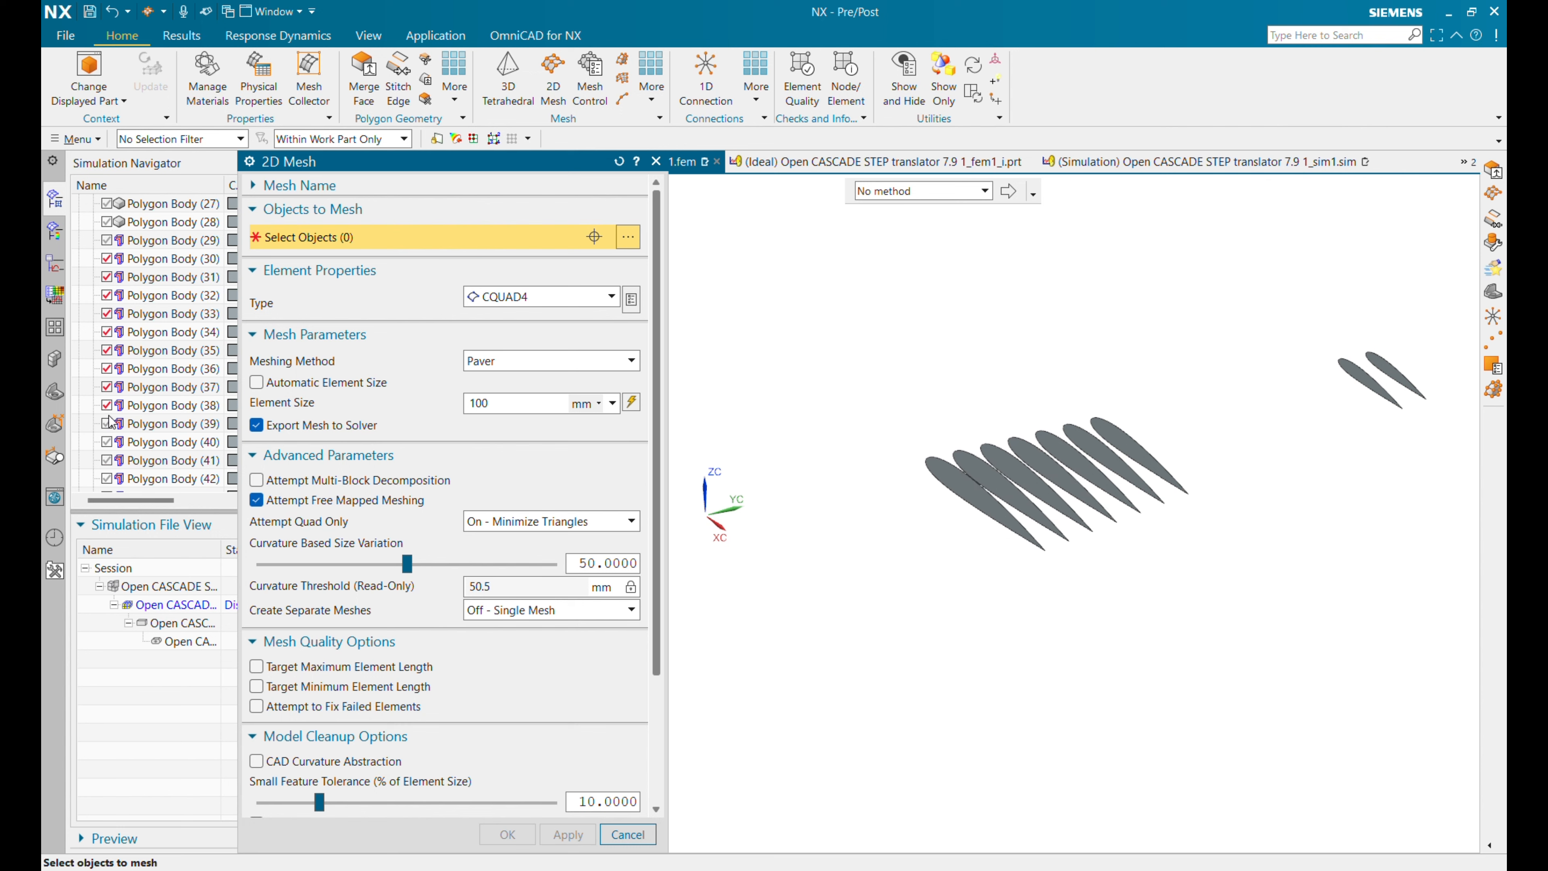
pyautogui.click(107, 423)
pyautogui.click(108, 442)
pyautogui.click(108, 460)
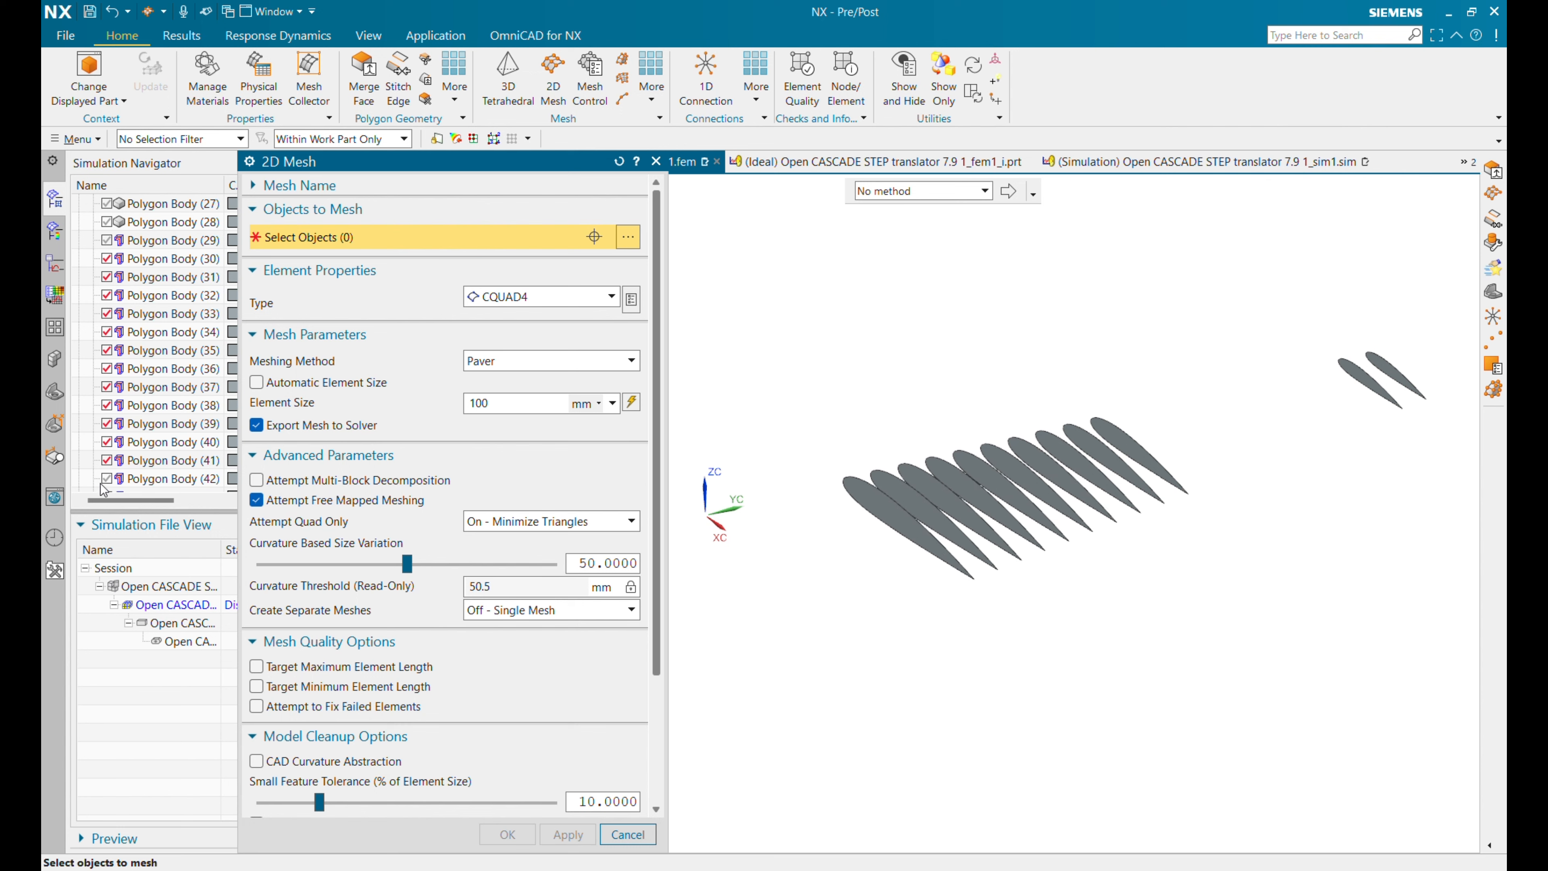
pyautogui.click(107, 479)
pyautogui.scroll(-3, 147, 430)
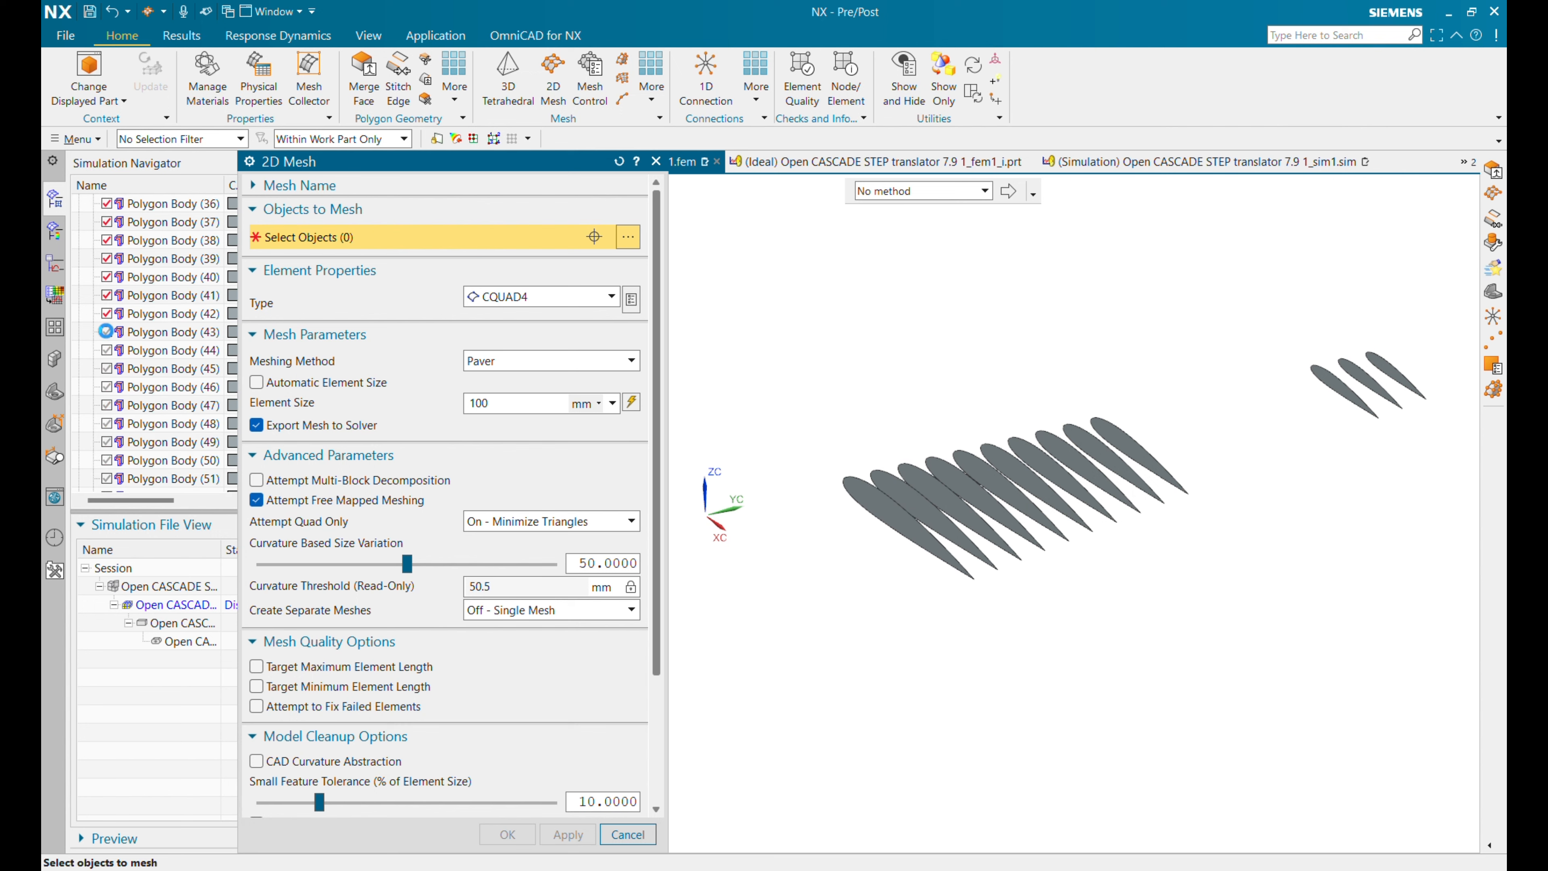
pyautogui.click(106, 331)
pyautogui.click(106, 350)
pyautogui.click(106, 367)
pyautogui.click(107, 386)
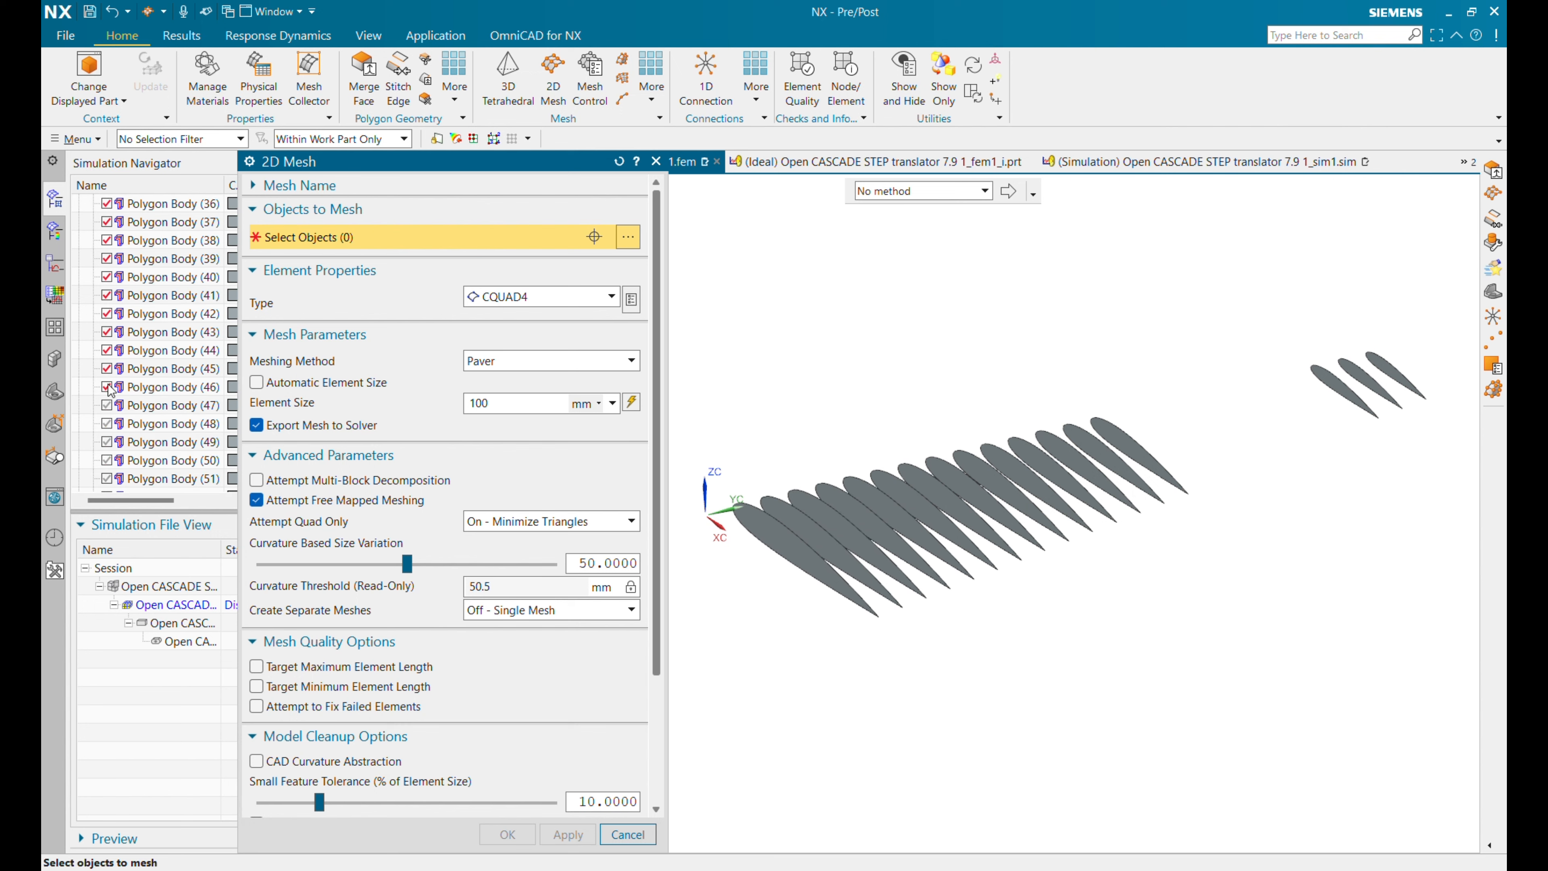
pyautogui.click(106, 405)
pyautogui.click(107, 423)
pyautogui.click(107, 441)
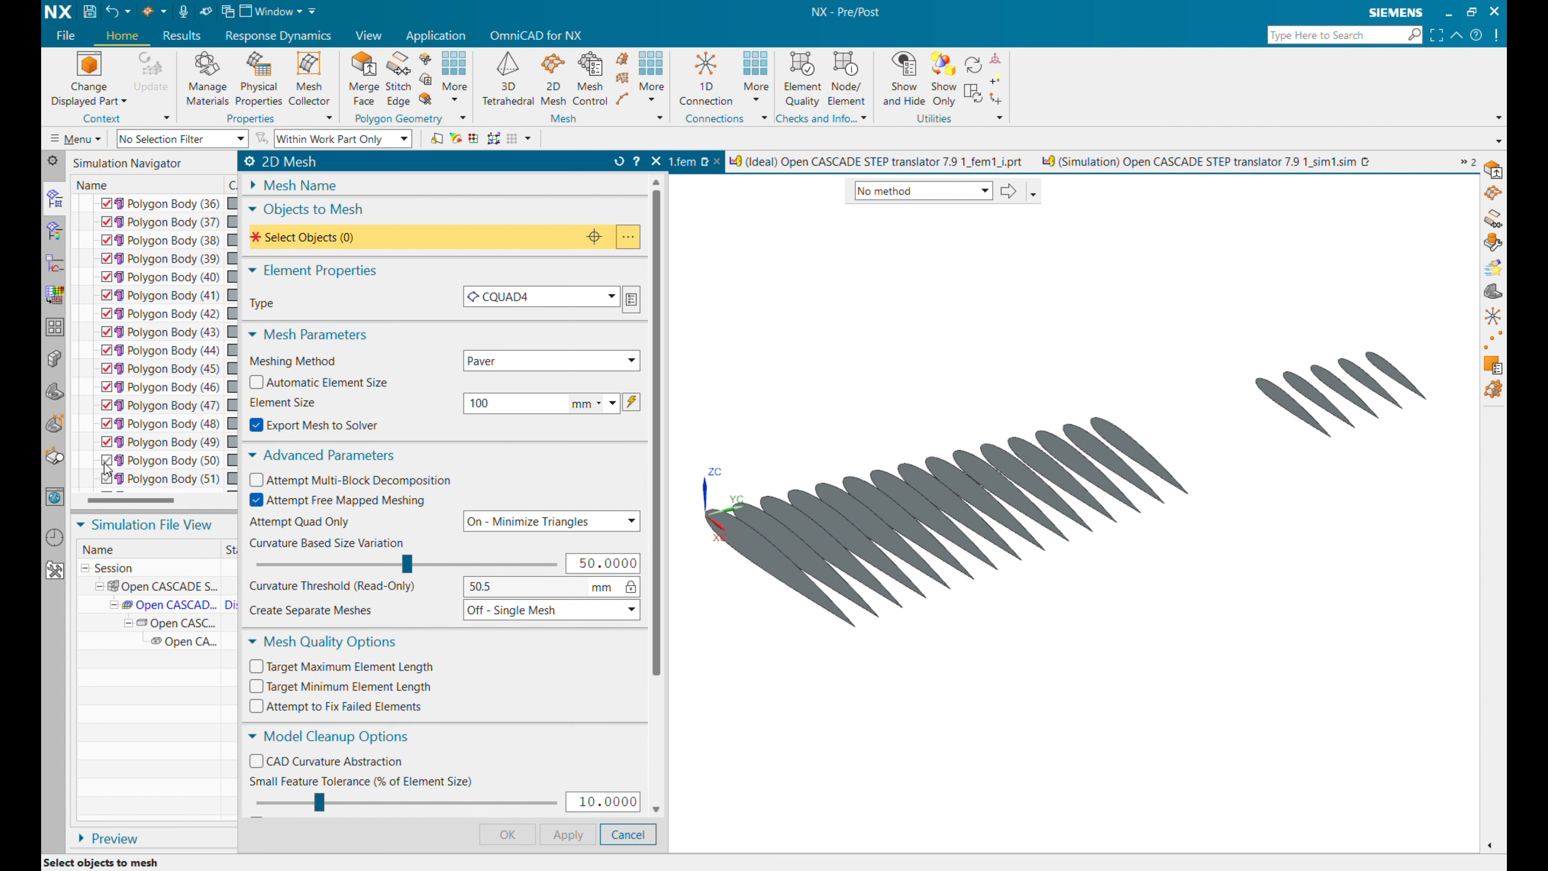
pyautogui.click(106, 459)
pyautogui.scroll(-2, 121, 451)
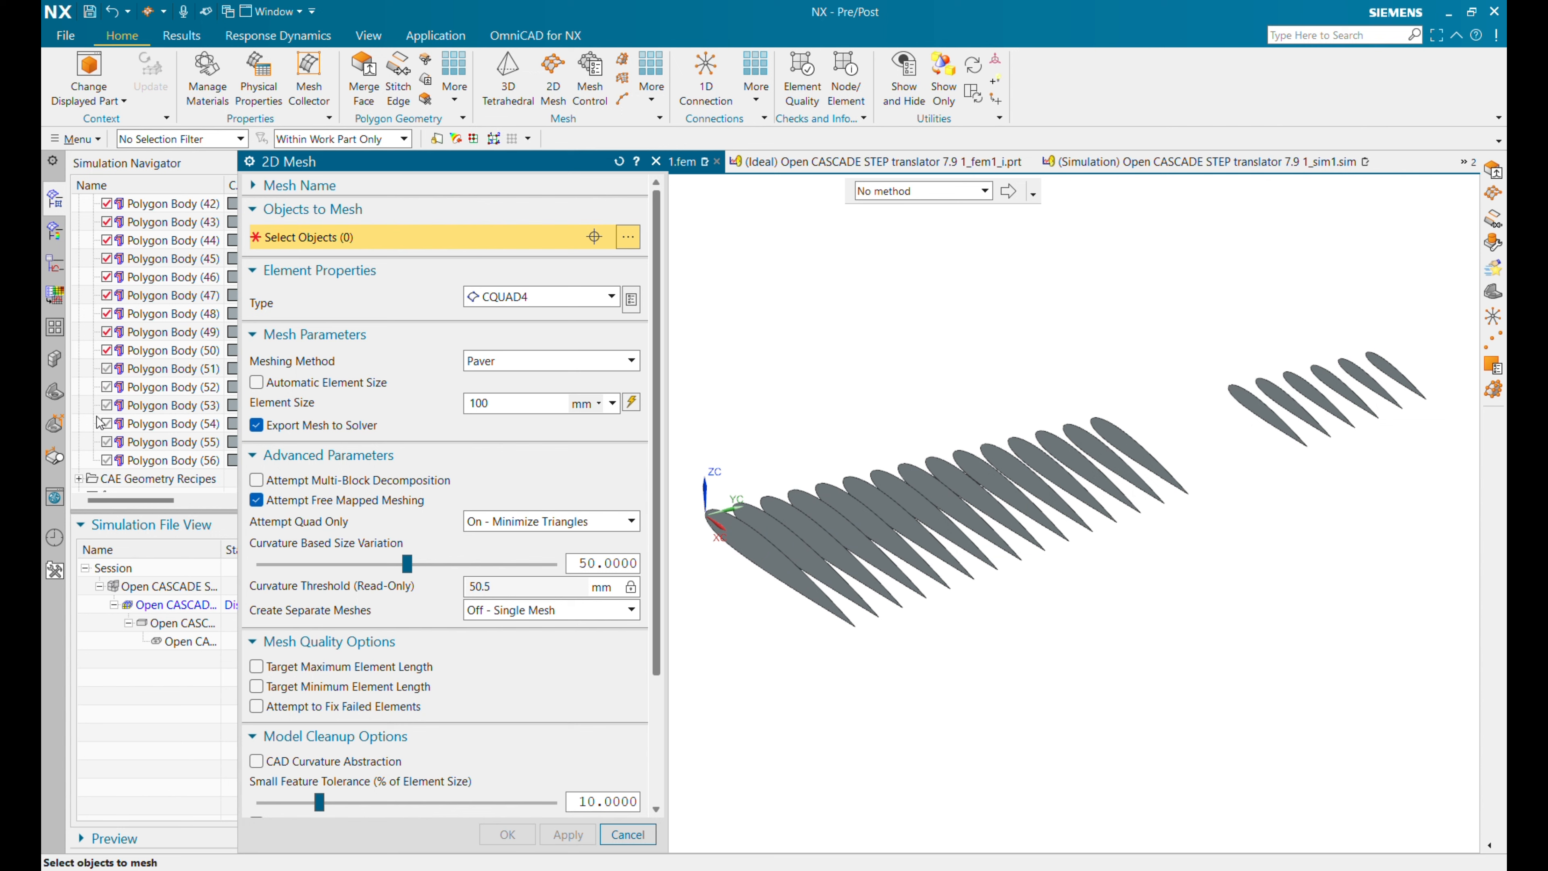
pyautogui.click(107, 368)
pyautogui.click(107, 386)
pyautogui.click(106, 404)
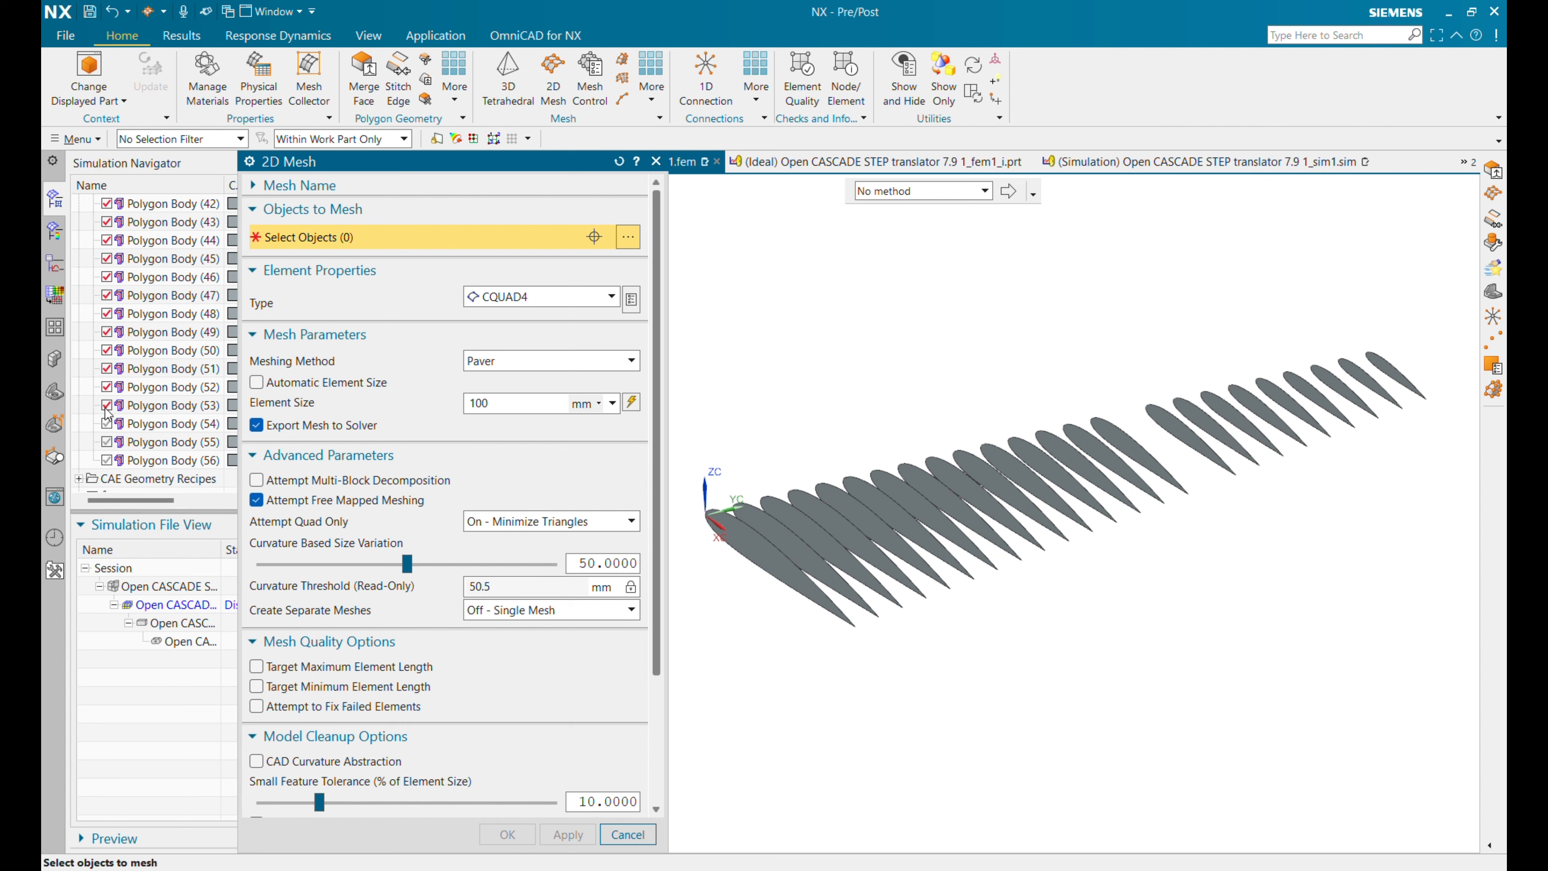
pyautogui.click(106, 423)
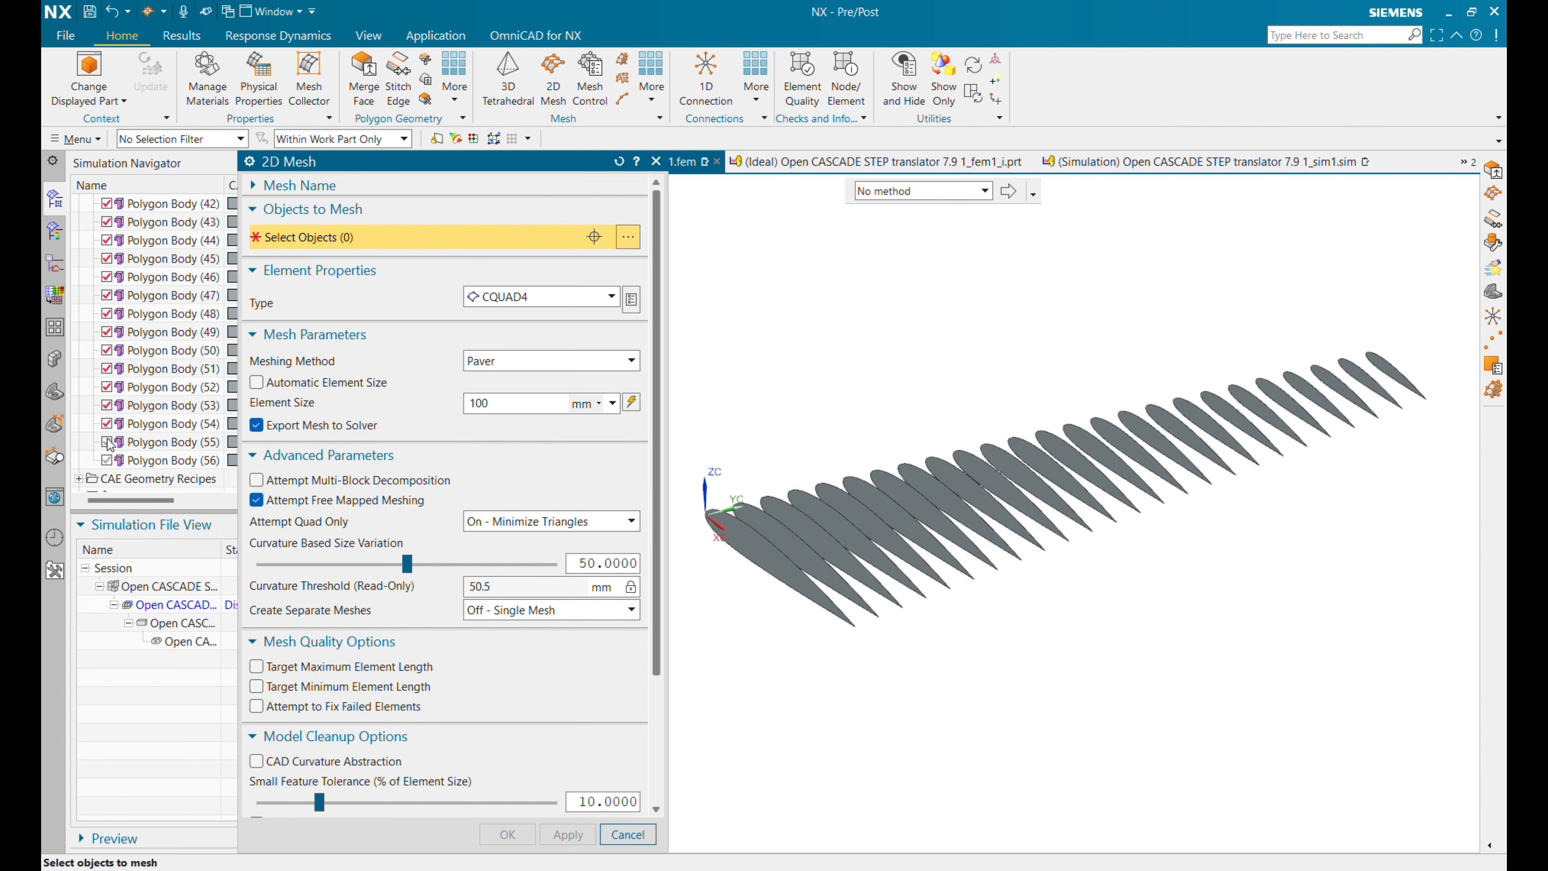
pyautogui.click(107, 441)
pyautogui.click(108, 460)
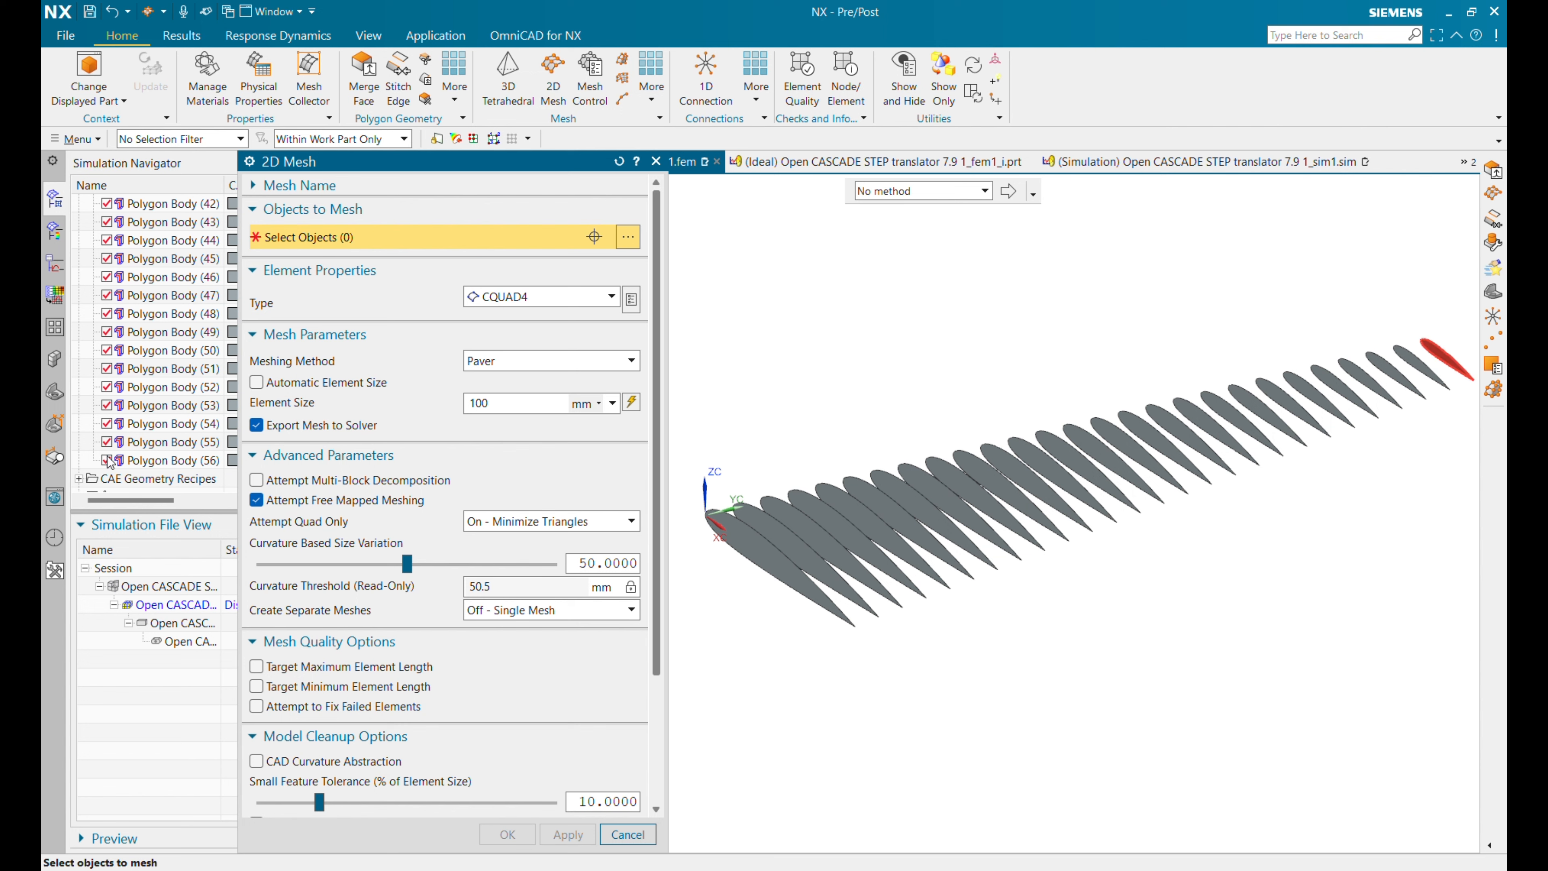
# Step: Select all displayed rib midsurfaces as the objects to mesh and set the element size to 100 mm
pyautogui.scroll(-5, 817, 585)
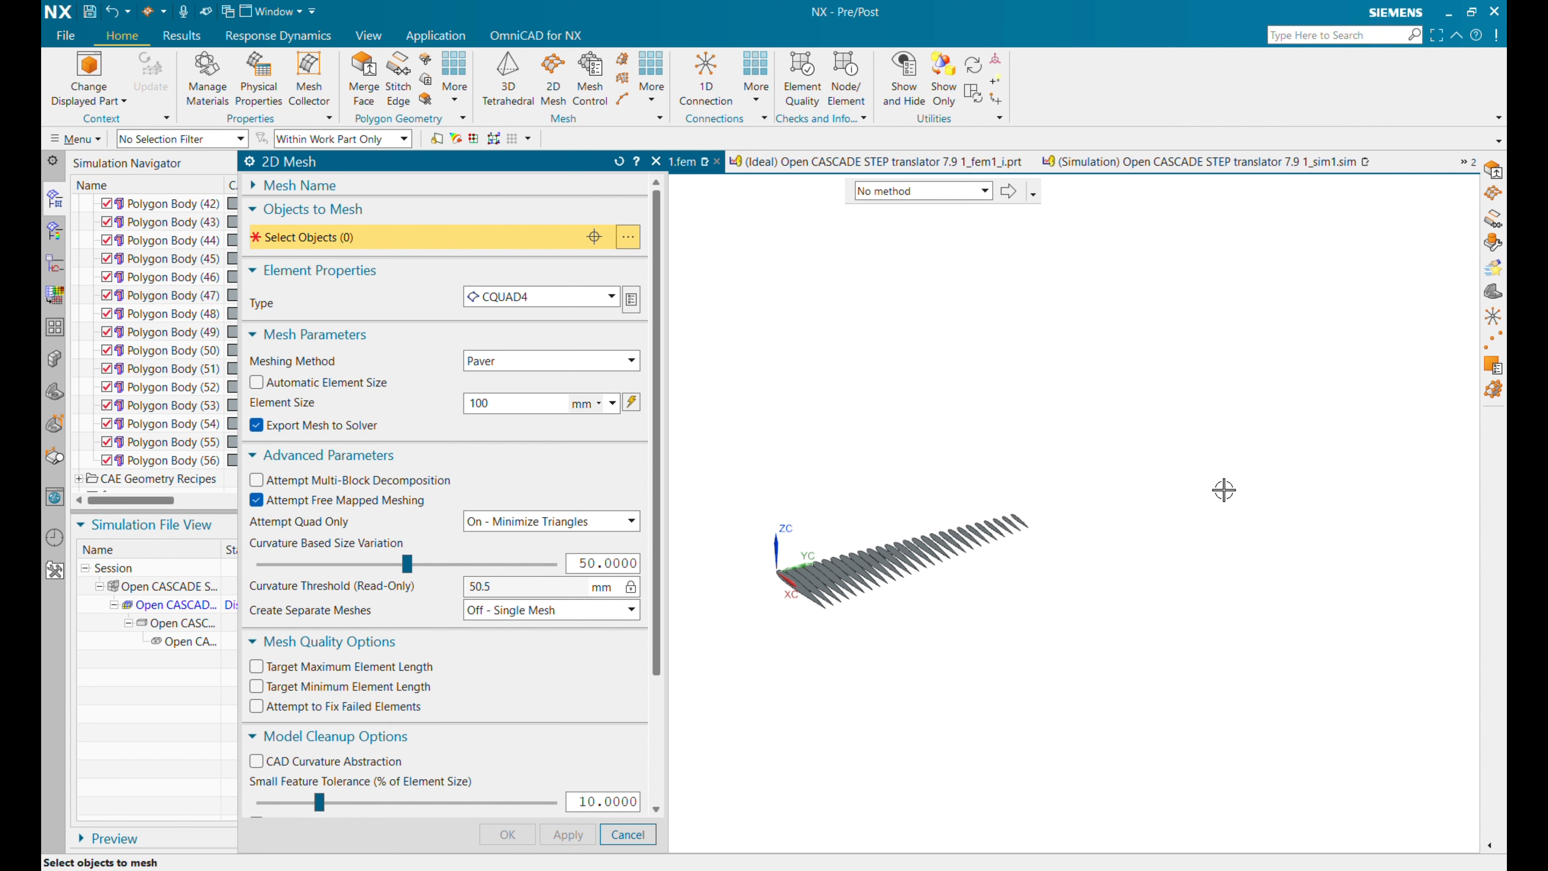
pyautogui.moveTo(1149, 486); pyautogui.dragTo(748, 668)
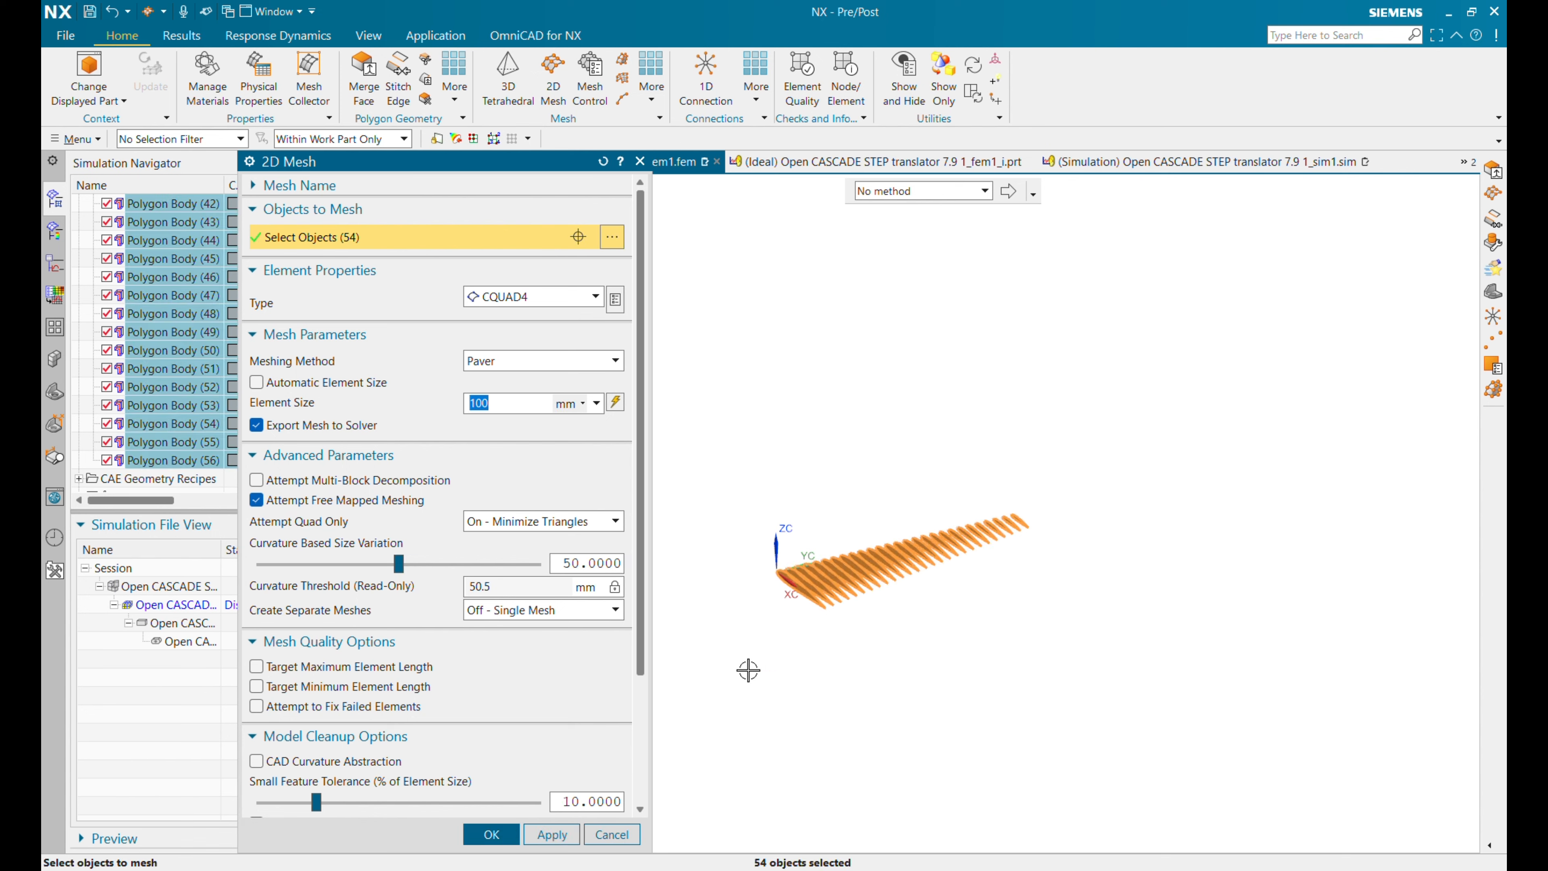
pyautogui.click(612, 403)
pyautogui.write('100')
# Step: Create a PSHELL thin shell mesh collector as the rib mesh's destination and name it Ribs
pyautogui.scroll(-3, 566, 756)
pyautogui.click(616, 771)
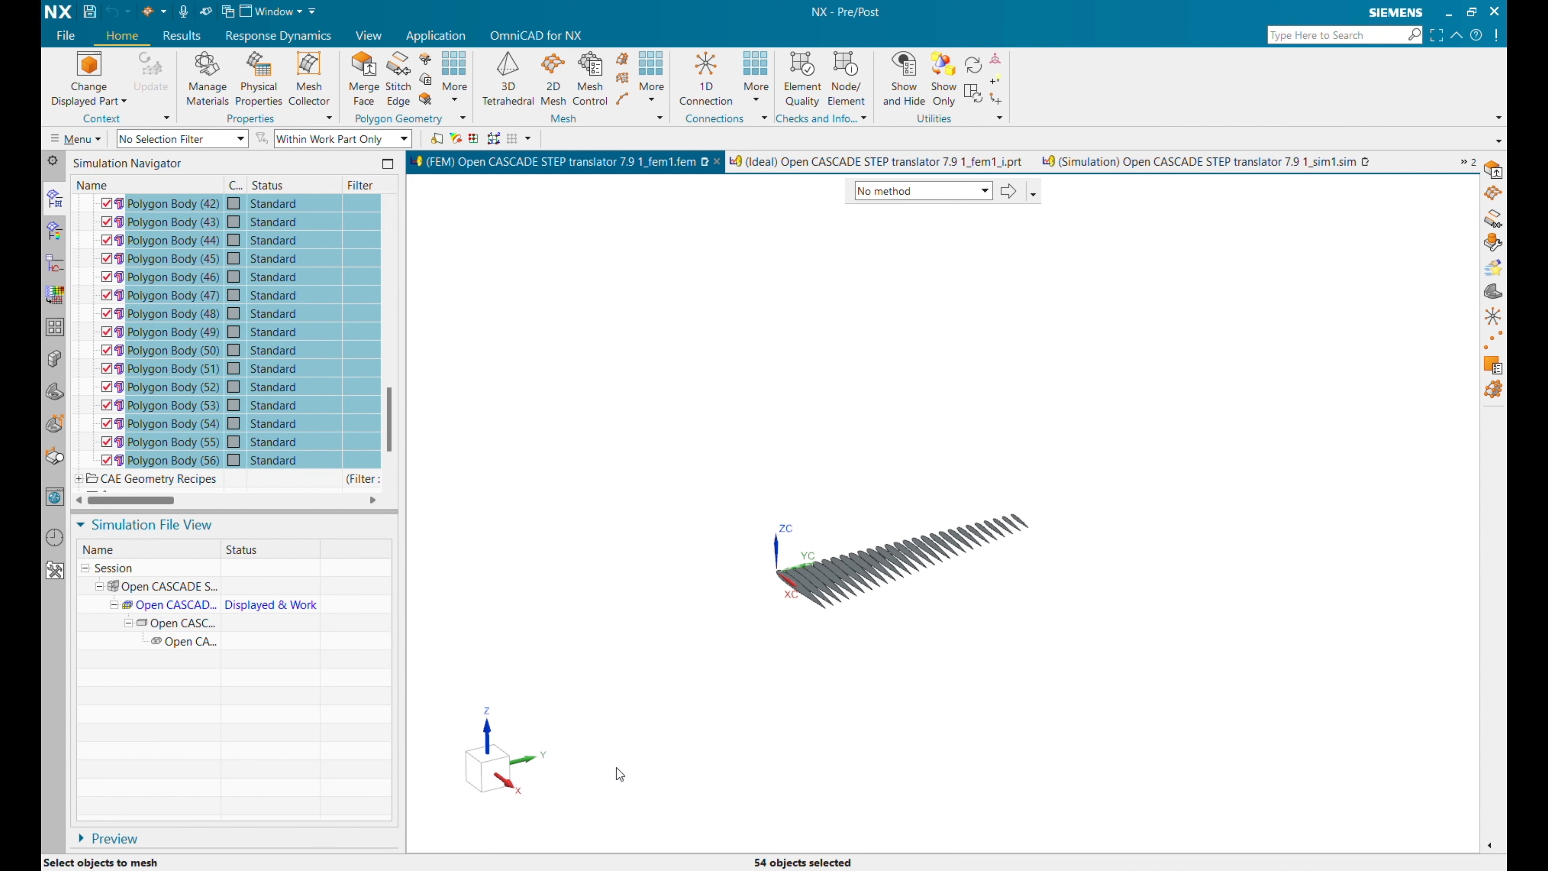
pyautogui.click(464, 372)
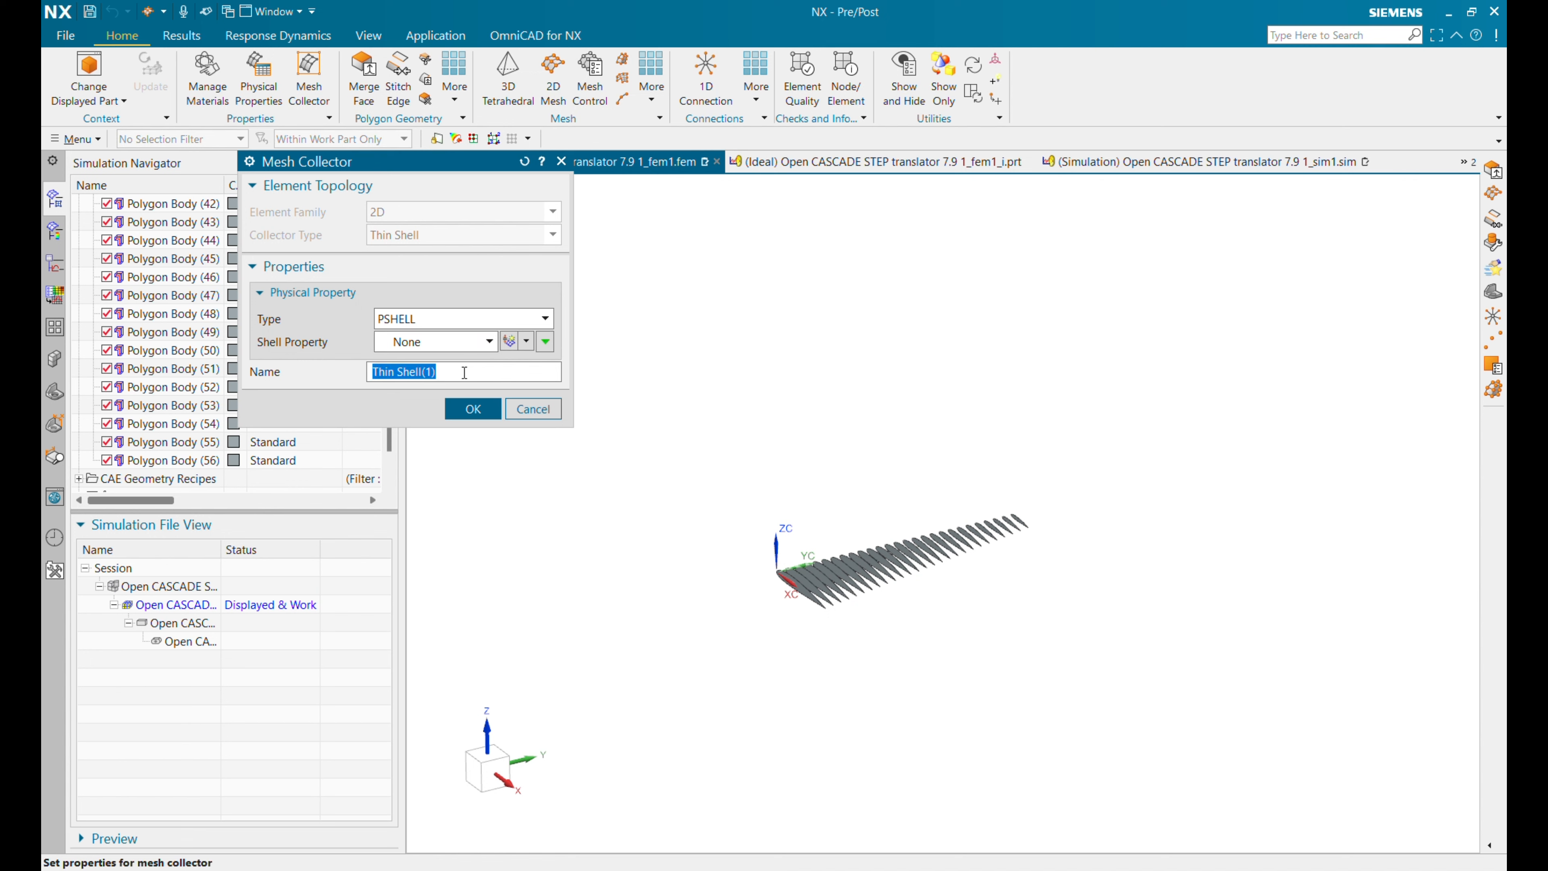
pyautogui.write('Ribs')
# Step: Create a PSHELL physical property for the Ribs collector with Aluminum_6061 from the material library as Material 1
pyautogui.click(509, 341)
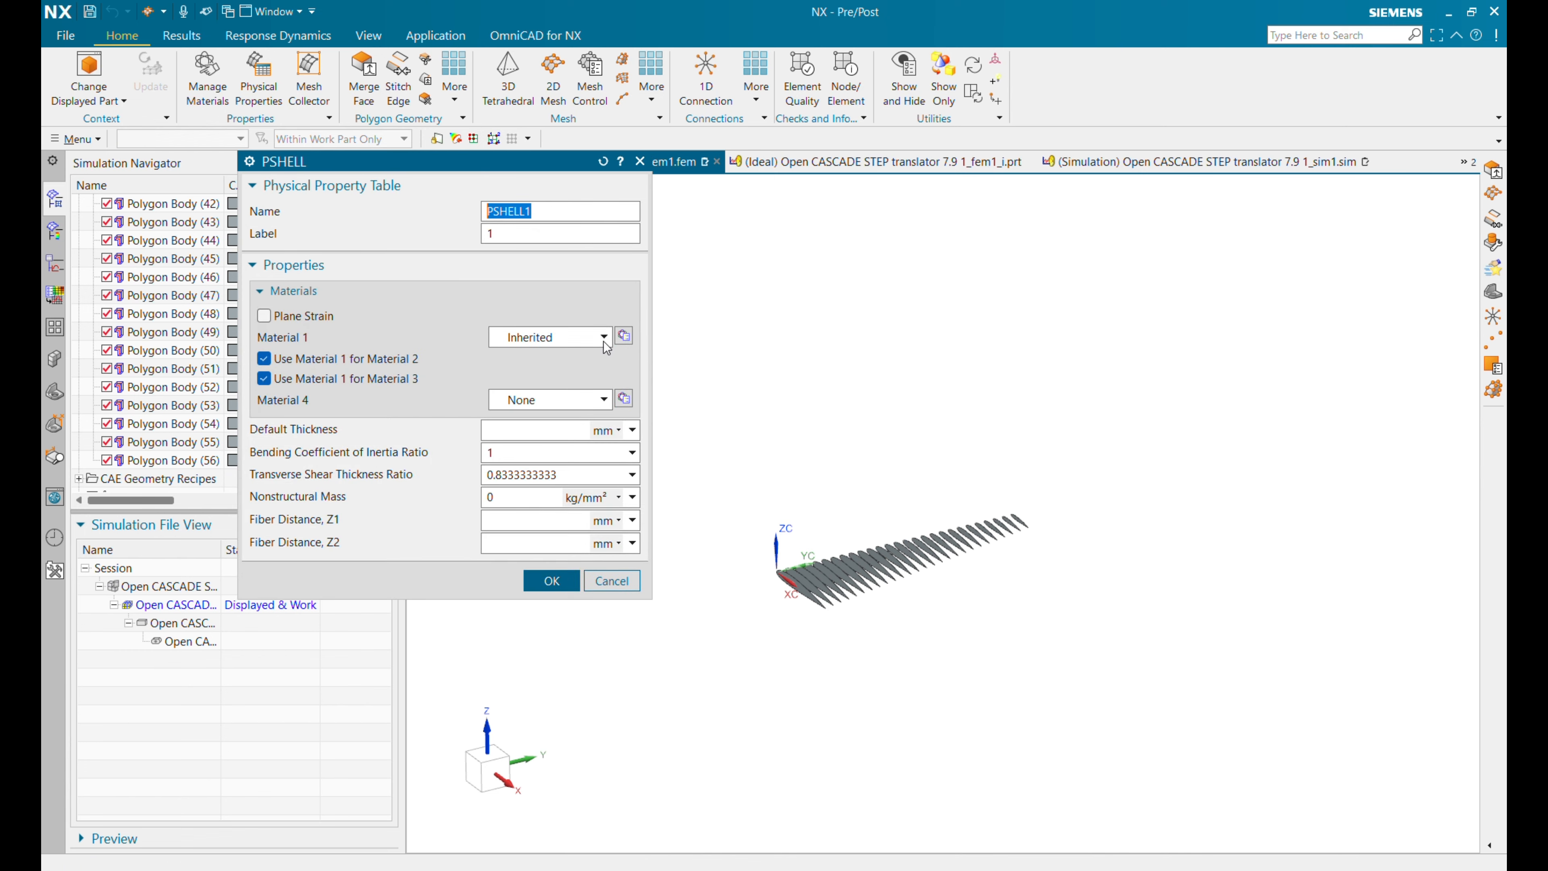
pyautogui.click(624, 335)
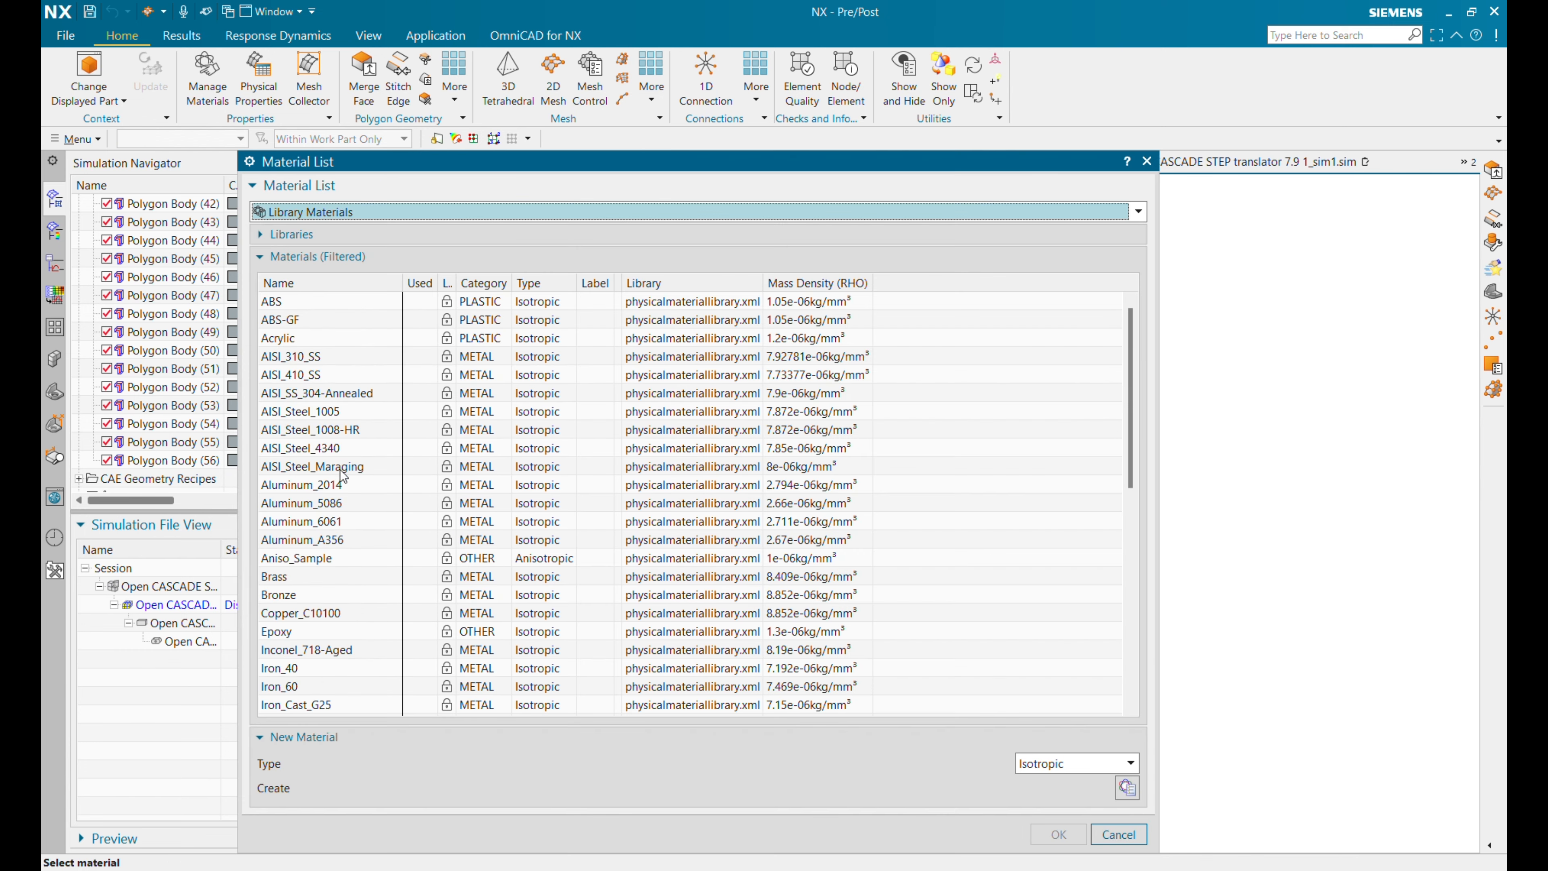
pyautogui.click(341, 521)
pyautogui.click(1079, 840)
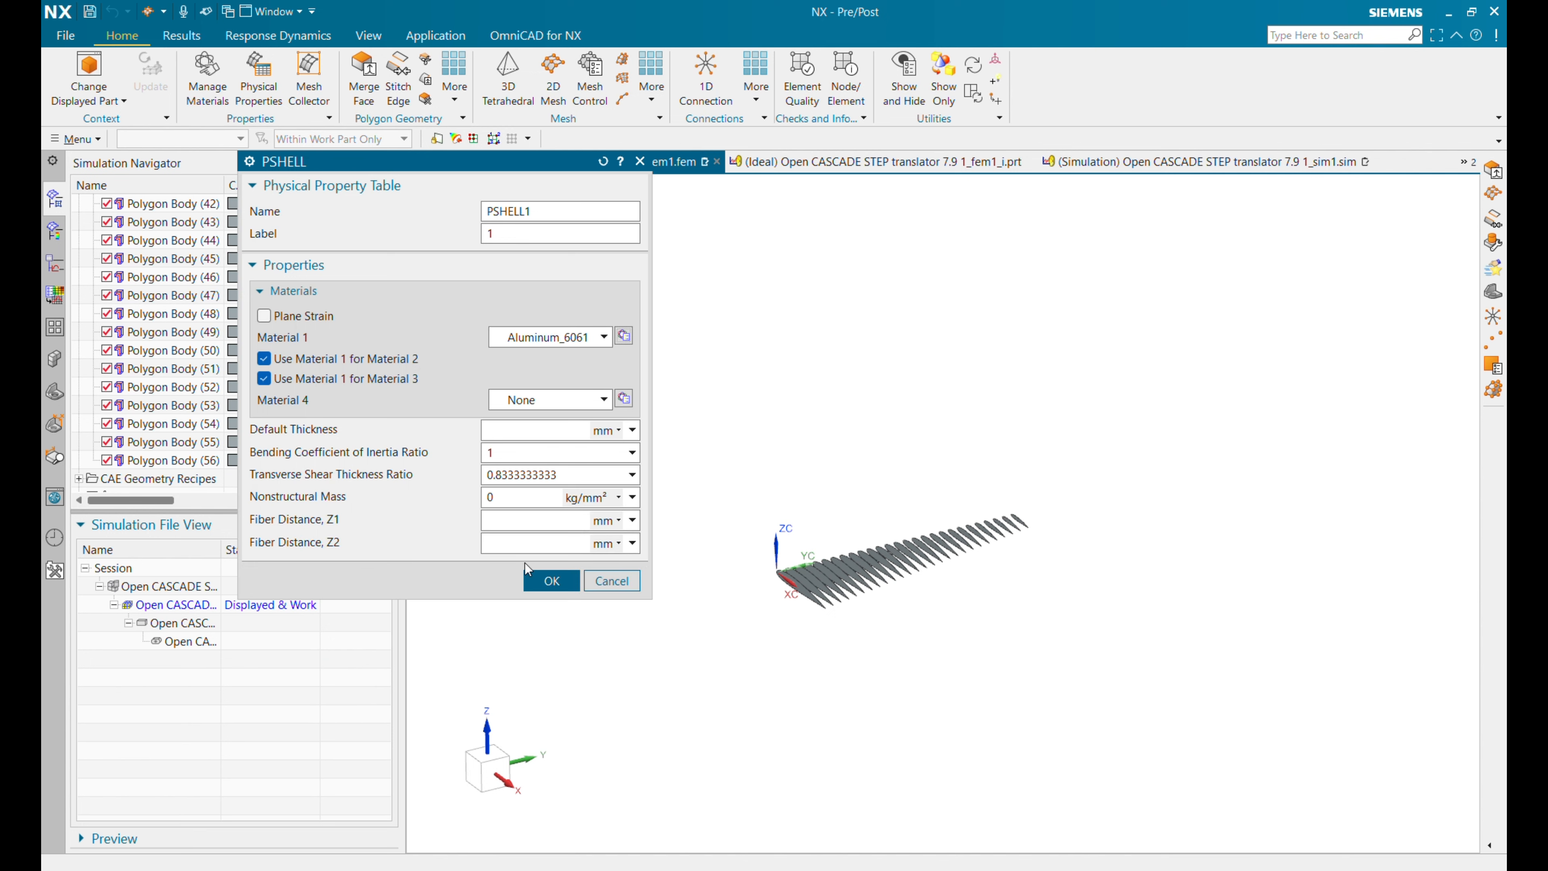
# Step: Set the shell property's default thickness to 0.2e3 mm and accept both the property and the Ribs mesh collector
pyautogui.click(535, 582)
pyautogui.click(509, 341)
pyautogui.click(551, 581)
pyautogui.click(473, 409)
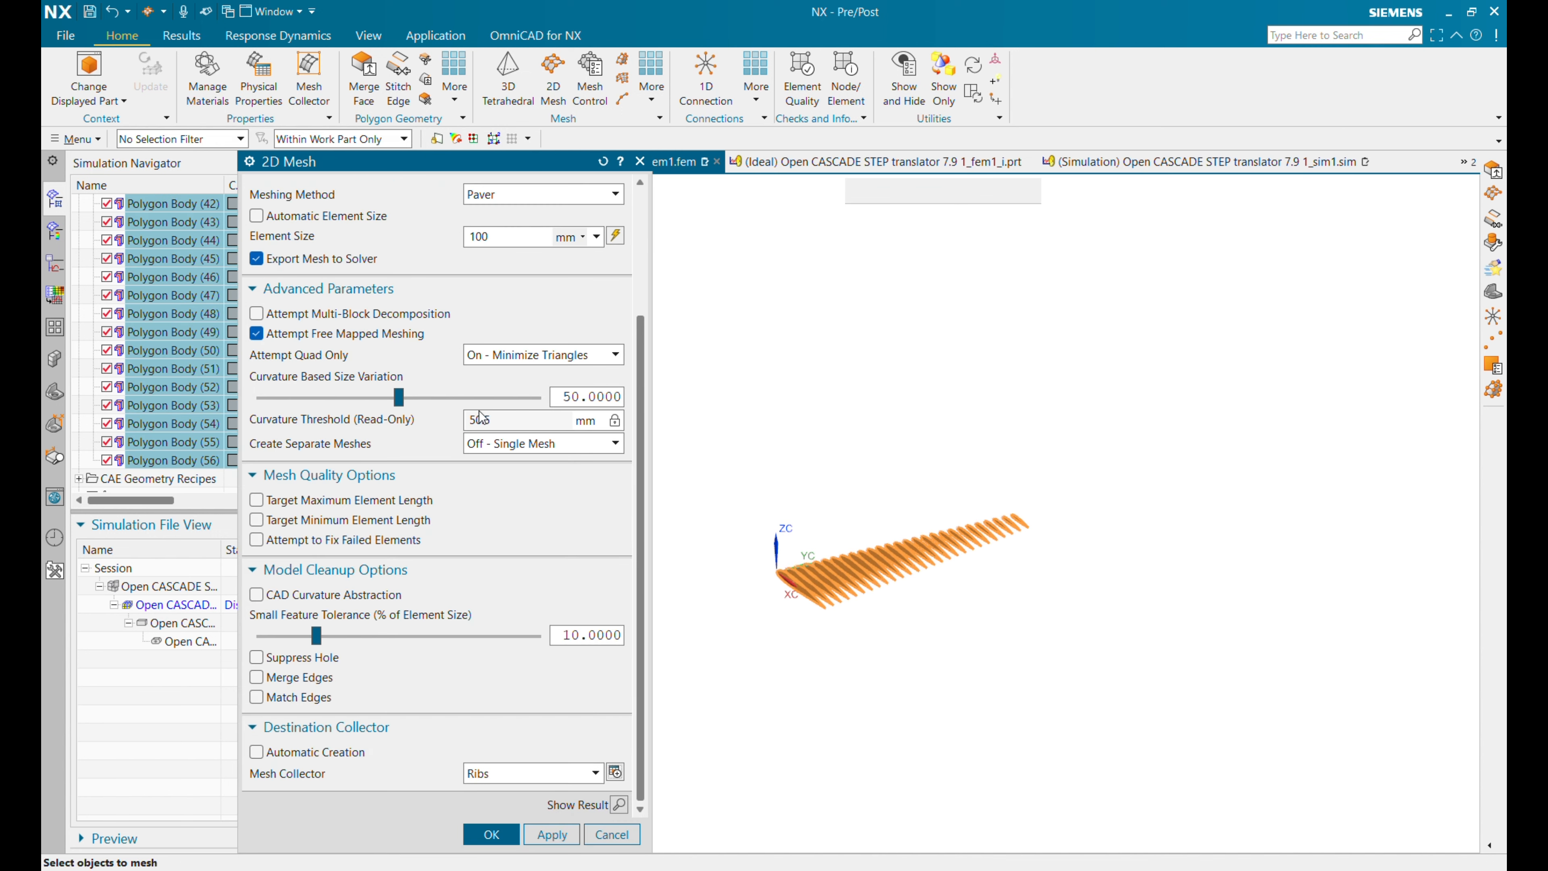
# Step: Generate the CQUAD4 mesh on the ribs, dismiss the element quality warning, and close the 2D Mesh command
pyautogui.click(551, 835)
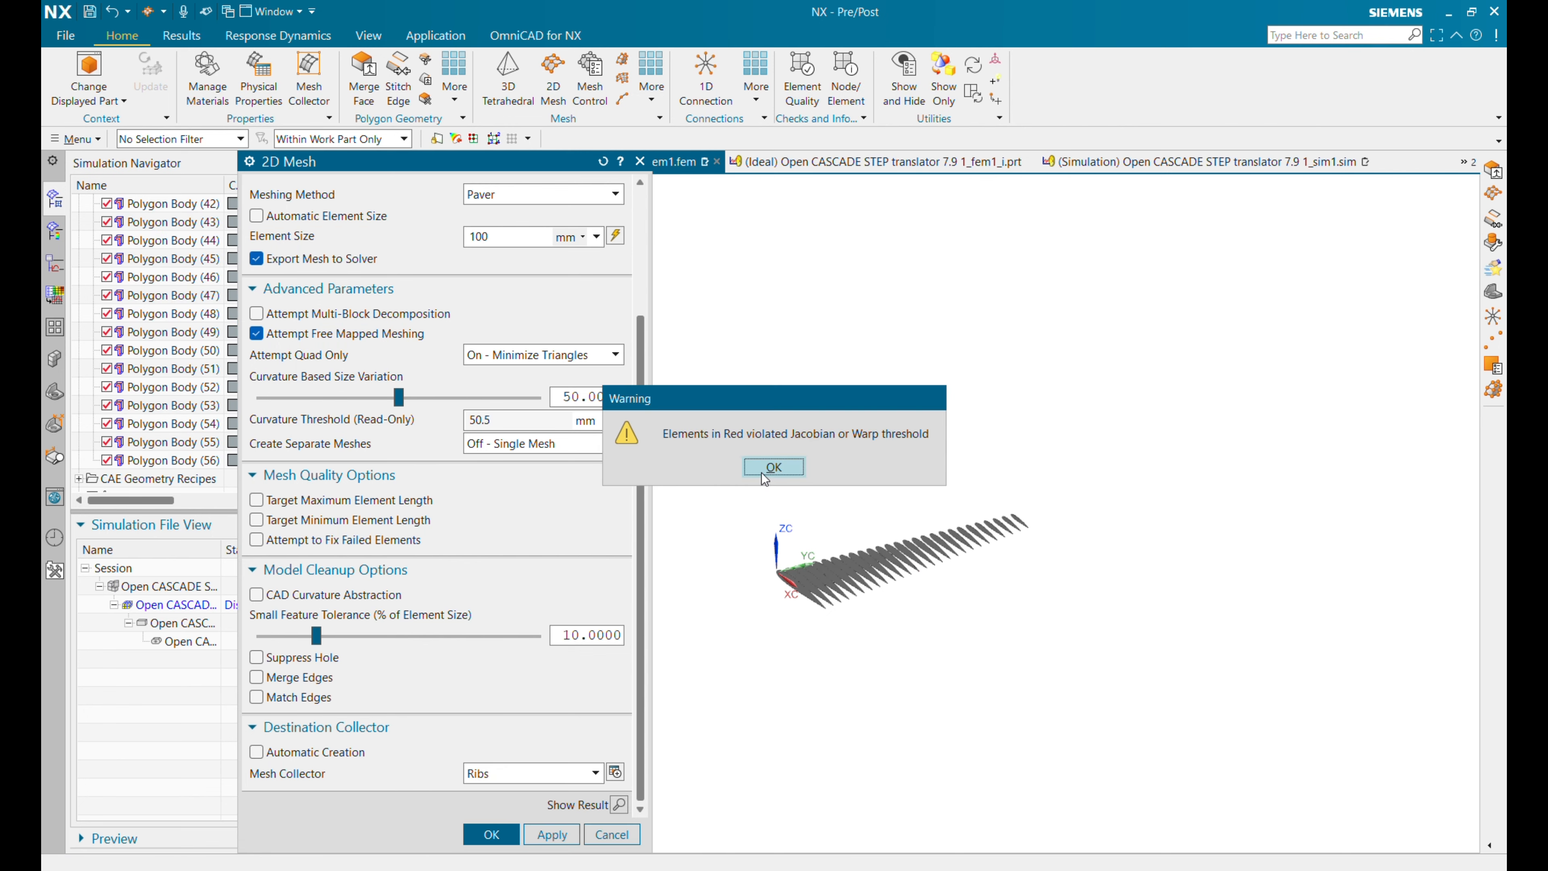
pyautogui.click(772, 467)
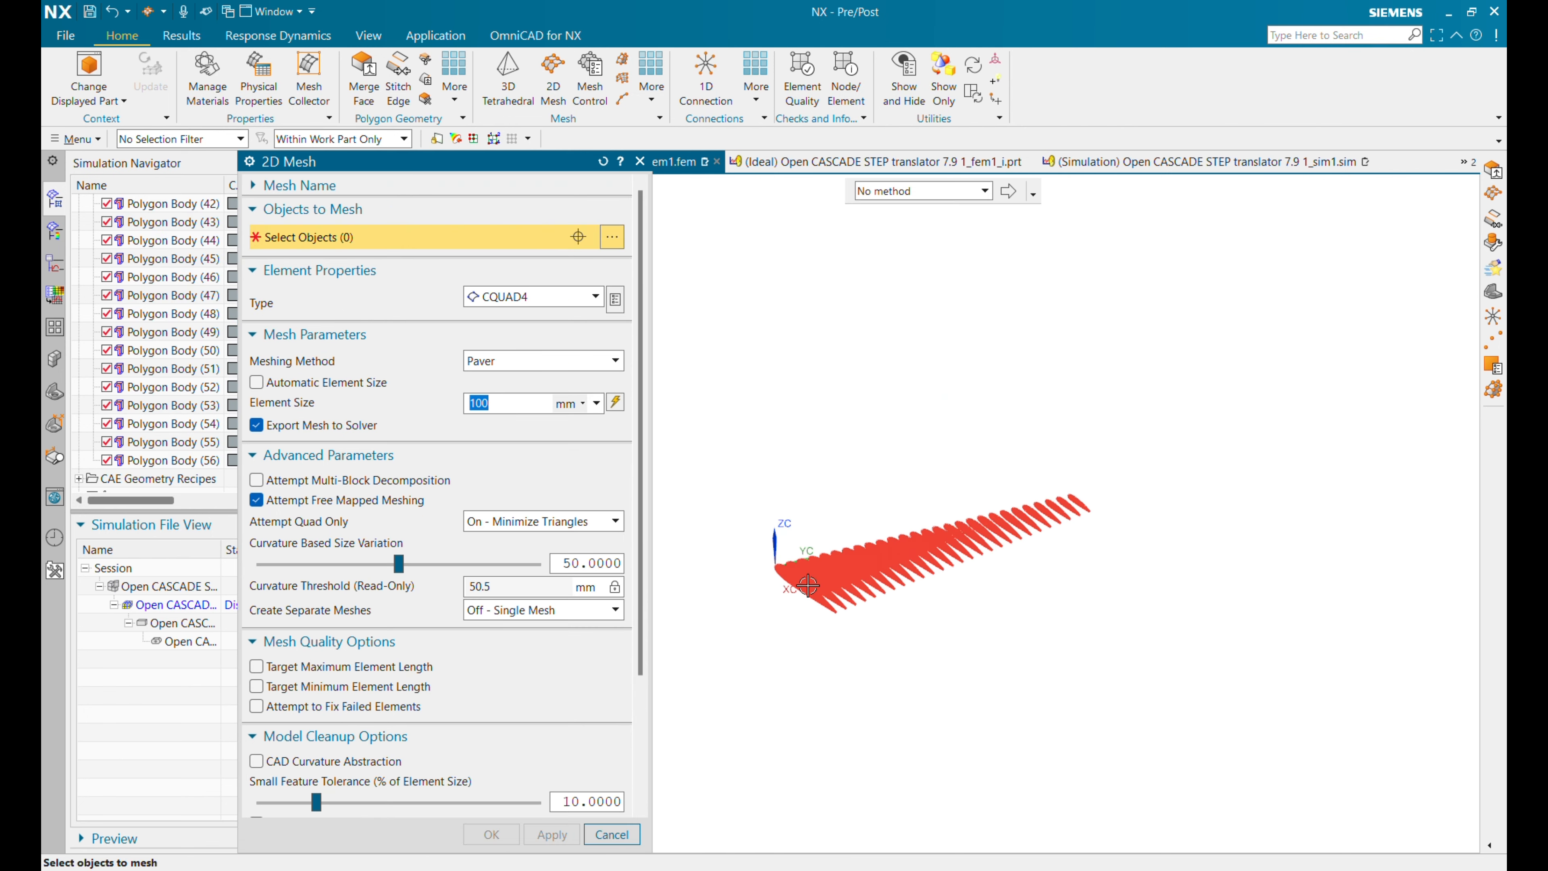
pyautogui.scroll(4, 808, 585)
pyautogui.scroll(-2, 733, 664)
pyautogui.scroll(-2, 999, 661)
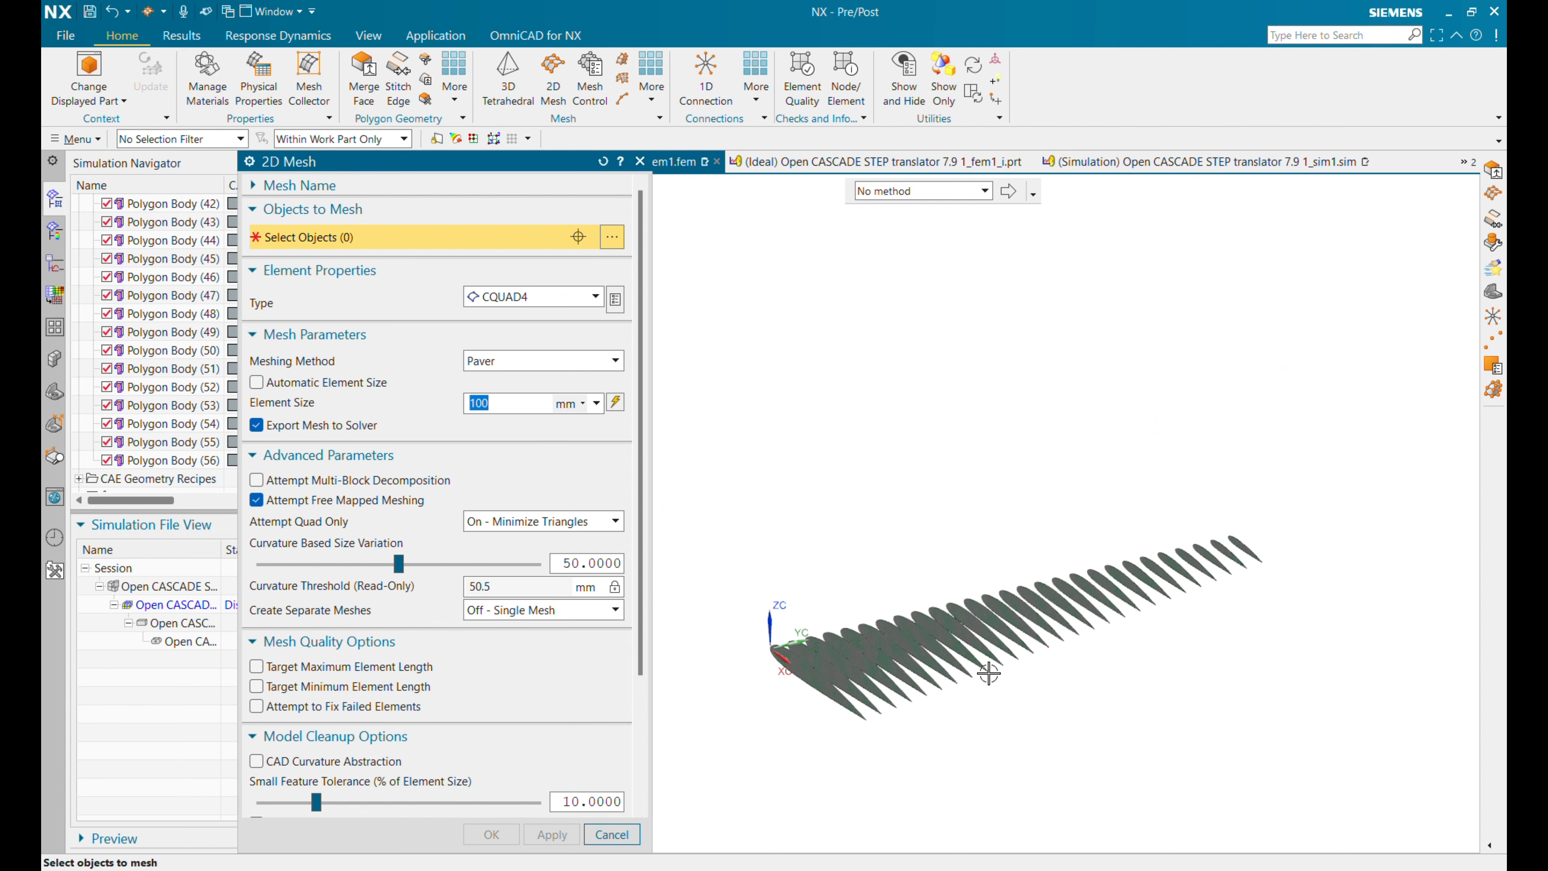
pyautogui.click(611, 834)
# Step: Examine the rib mesh along the span from the root to the tip, checking its elements from several angles
pyautogui.scroll(3, 868, 725)
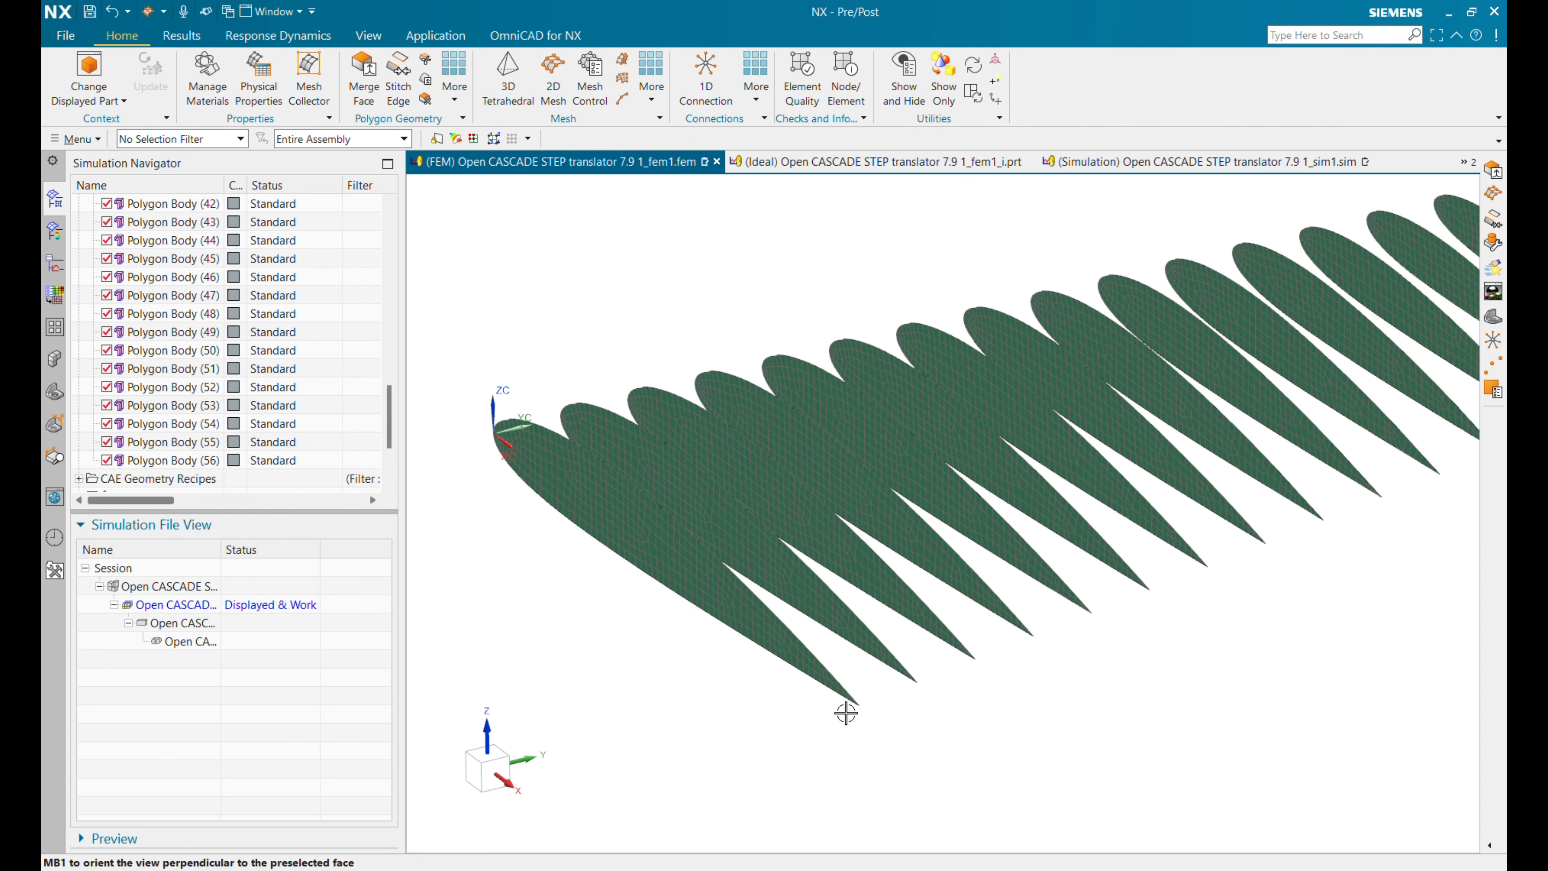
pyautogui.moveTo(606, 648); pyautogui.dragTo(560, 734, button='middle')
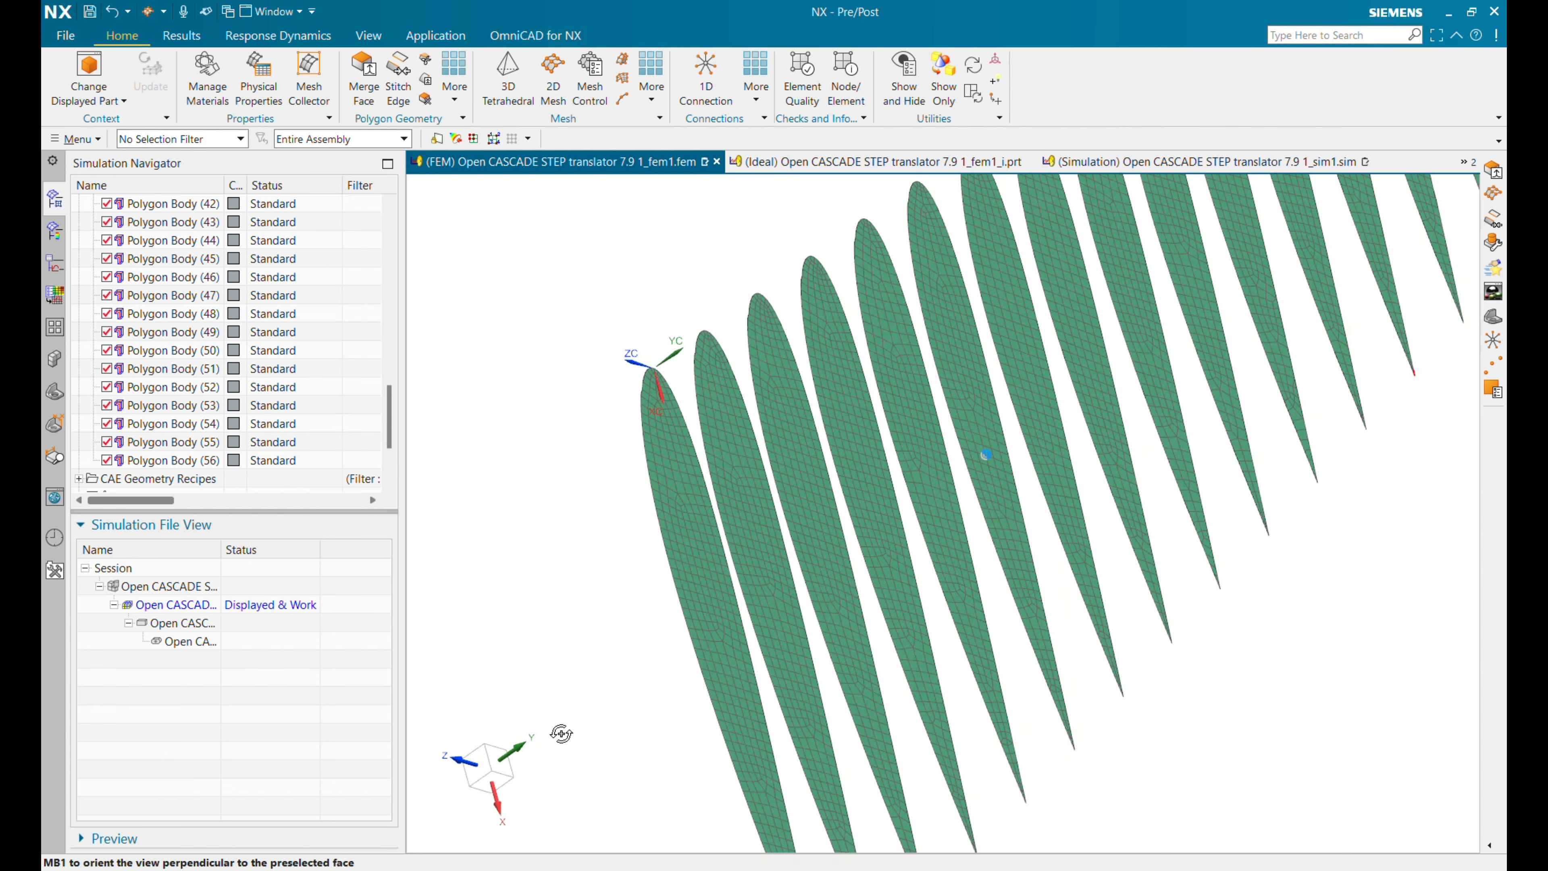
pyautogui.scroll(-3, 562, 701)
pyautogui.moveTo(564, 674); pyautogui.dragTo(1009, 360, button='middle')
pyautogui.scroll(3, 975, 341)
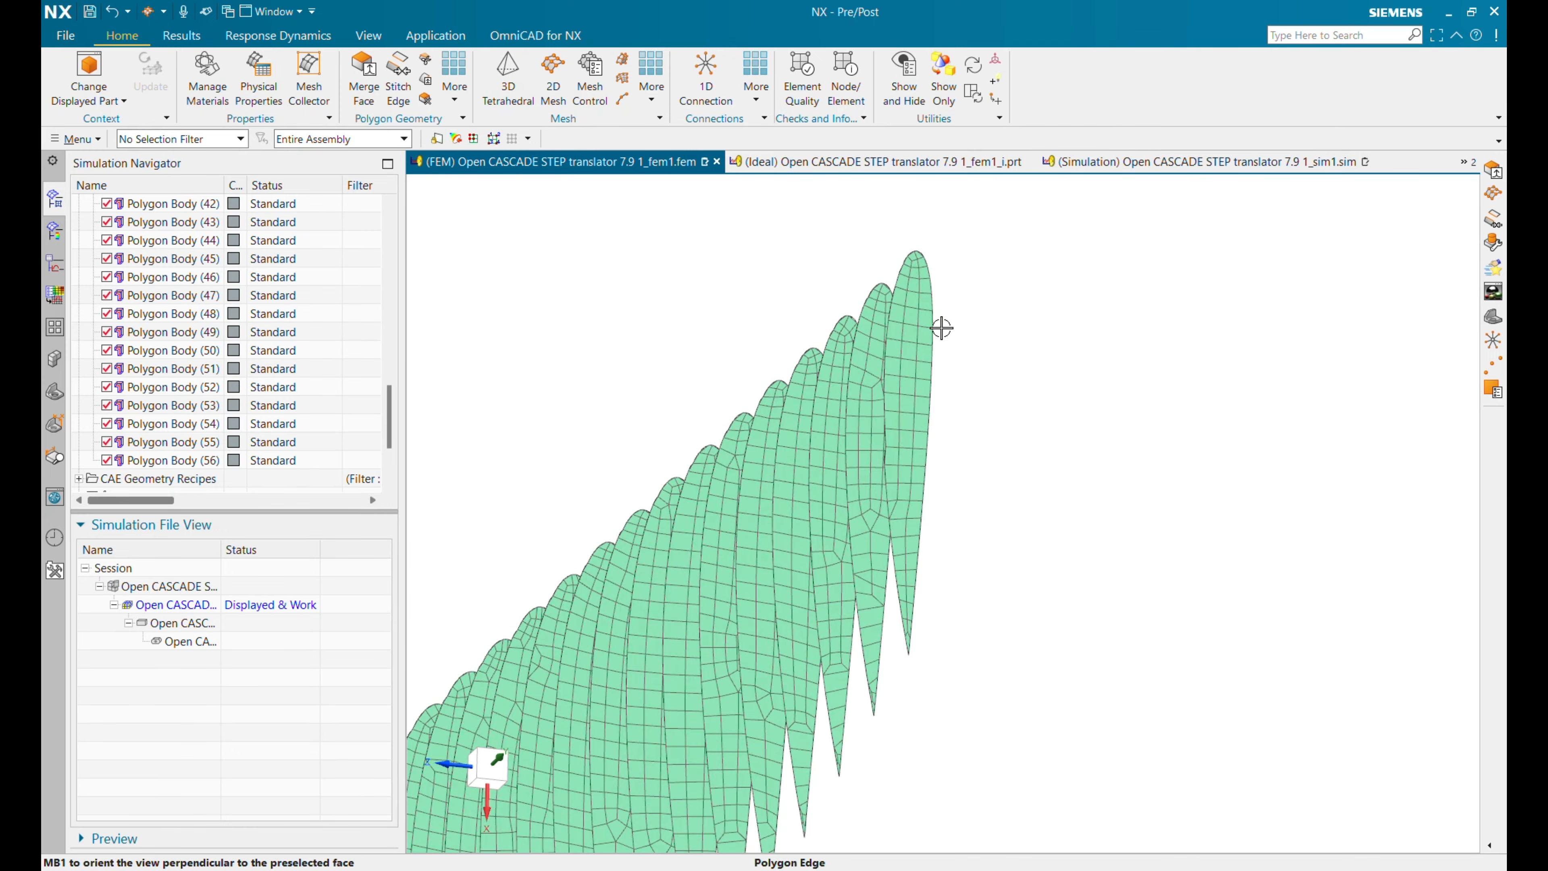
pyautogui.moveTo(898, 432); pyautogui.dragTo(1033, 354, button='middle')
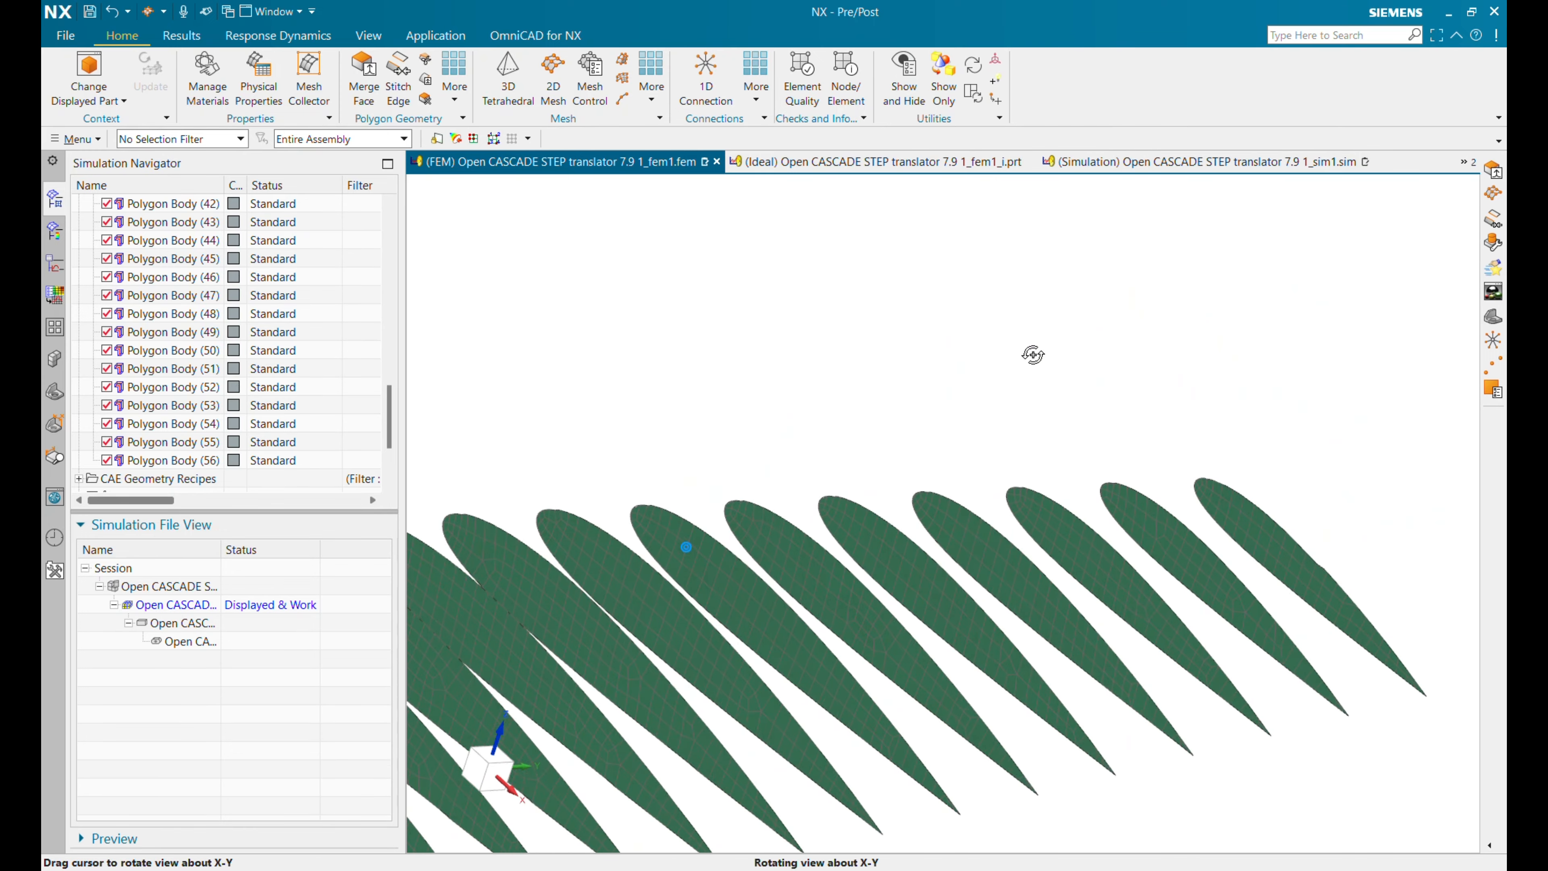
pyautogui.scroll(-3, 1033, 354)
pyautogui.moveTo(833, 635); pyautogui.dragTo(881, 608, button='middle')
pyautogui.scroll(3, 678, 528)
pyautogui.scroll(-4, 833, 511)
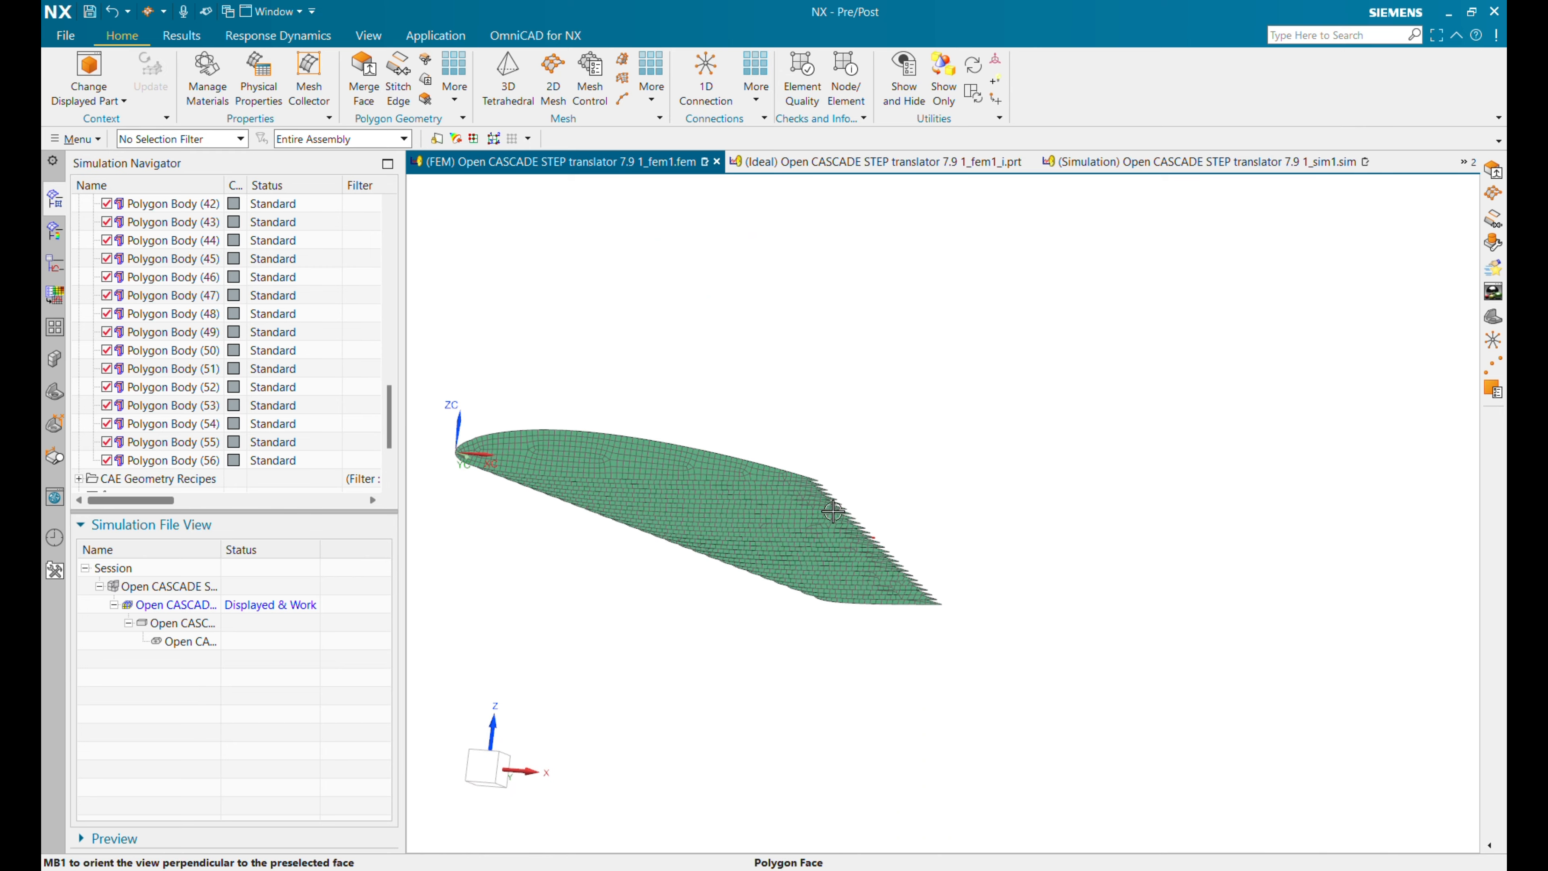
pyautogui.moveTo(833, 511); pyautogui.dragTo(951, 525, button='middle')
pyautogui.scroll(-3, 300, 425)
# Step: Edit the Ribs collector's 2D mesh, setting the element size to 50 mm, regenerate it, and dismiss the quality warning
pyautogui.scroll(12, 214, 391)
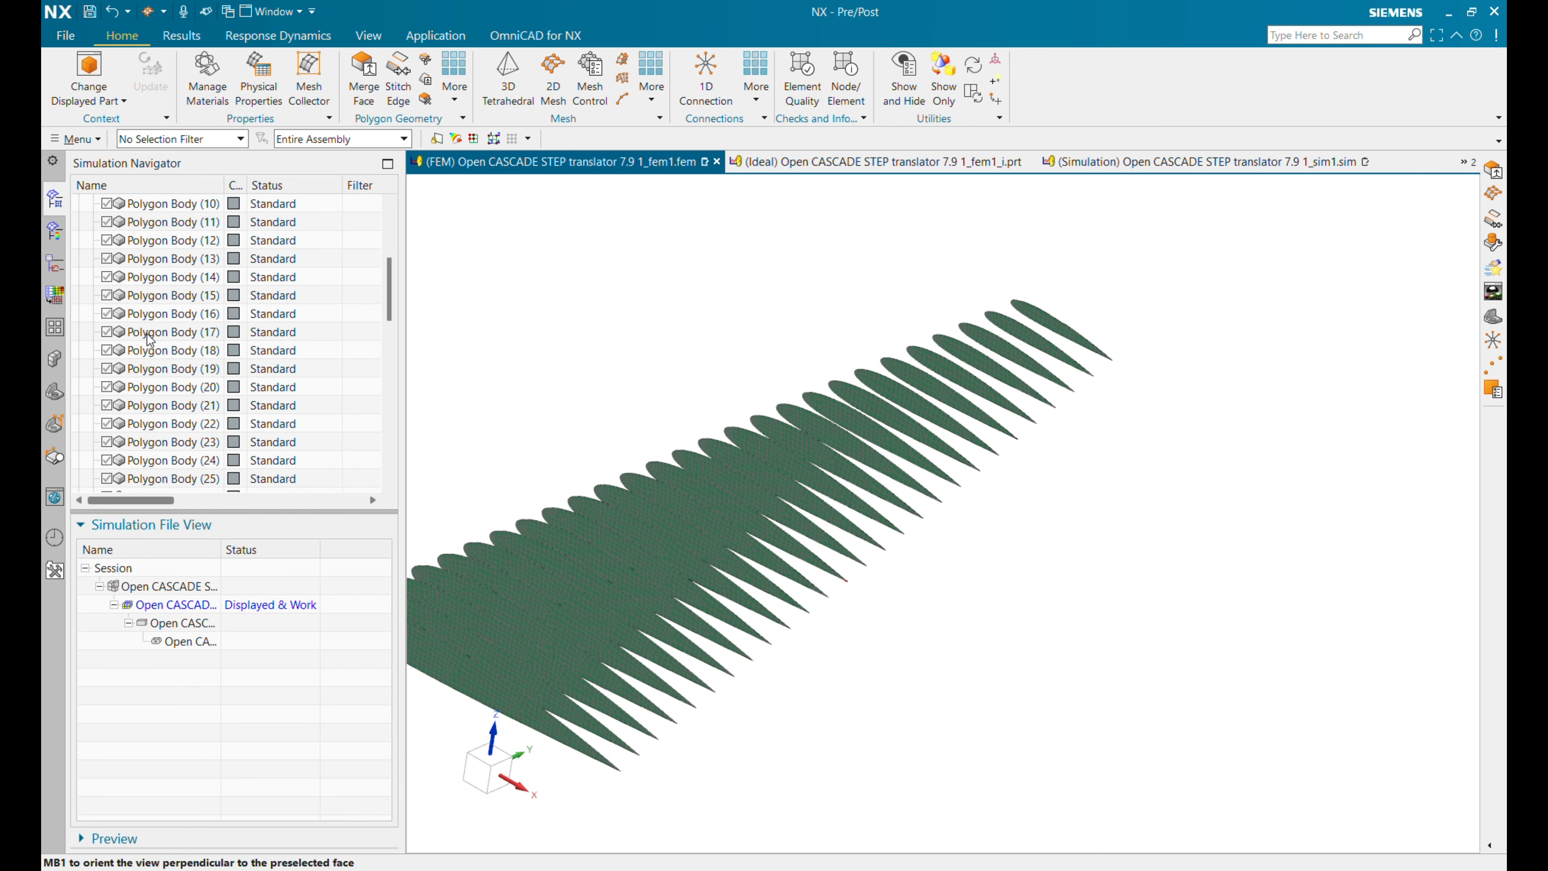
pyautogui.scroll(4, 140, 332)
pyautogui.click(79, 240)
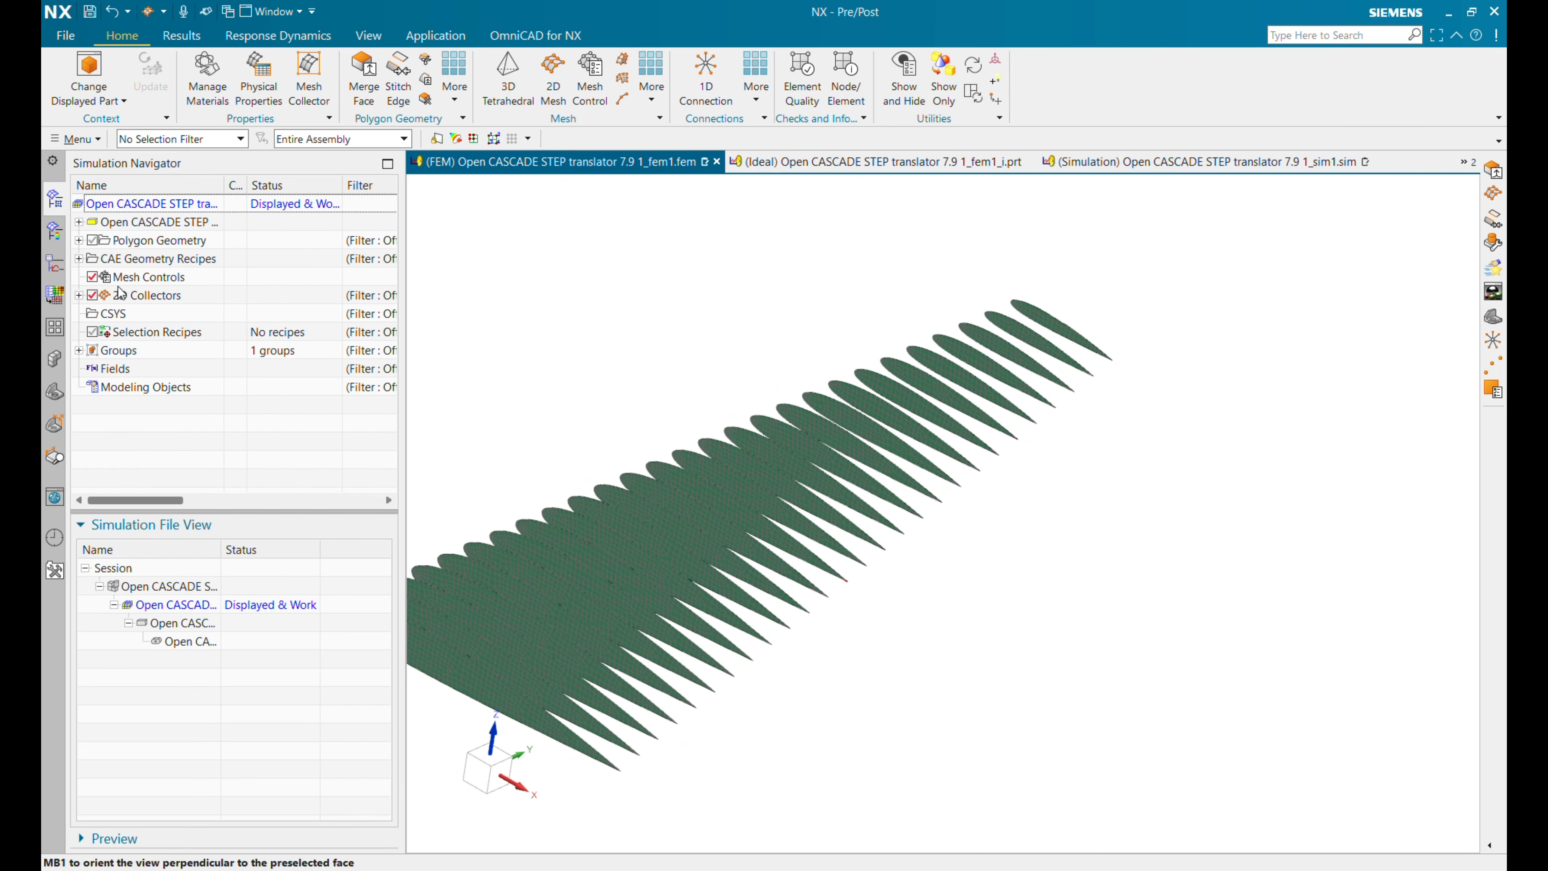
pyautogui.click(78, 295)
pyautogui.click(93, 314)
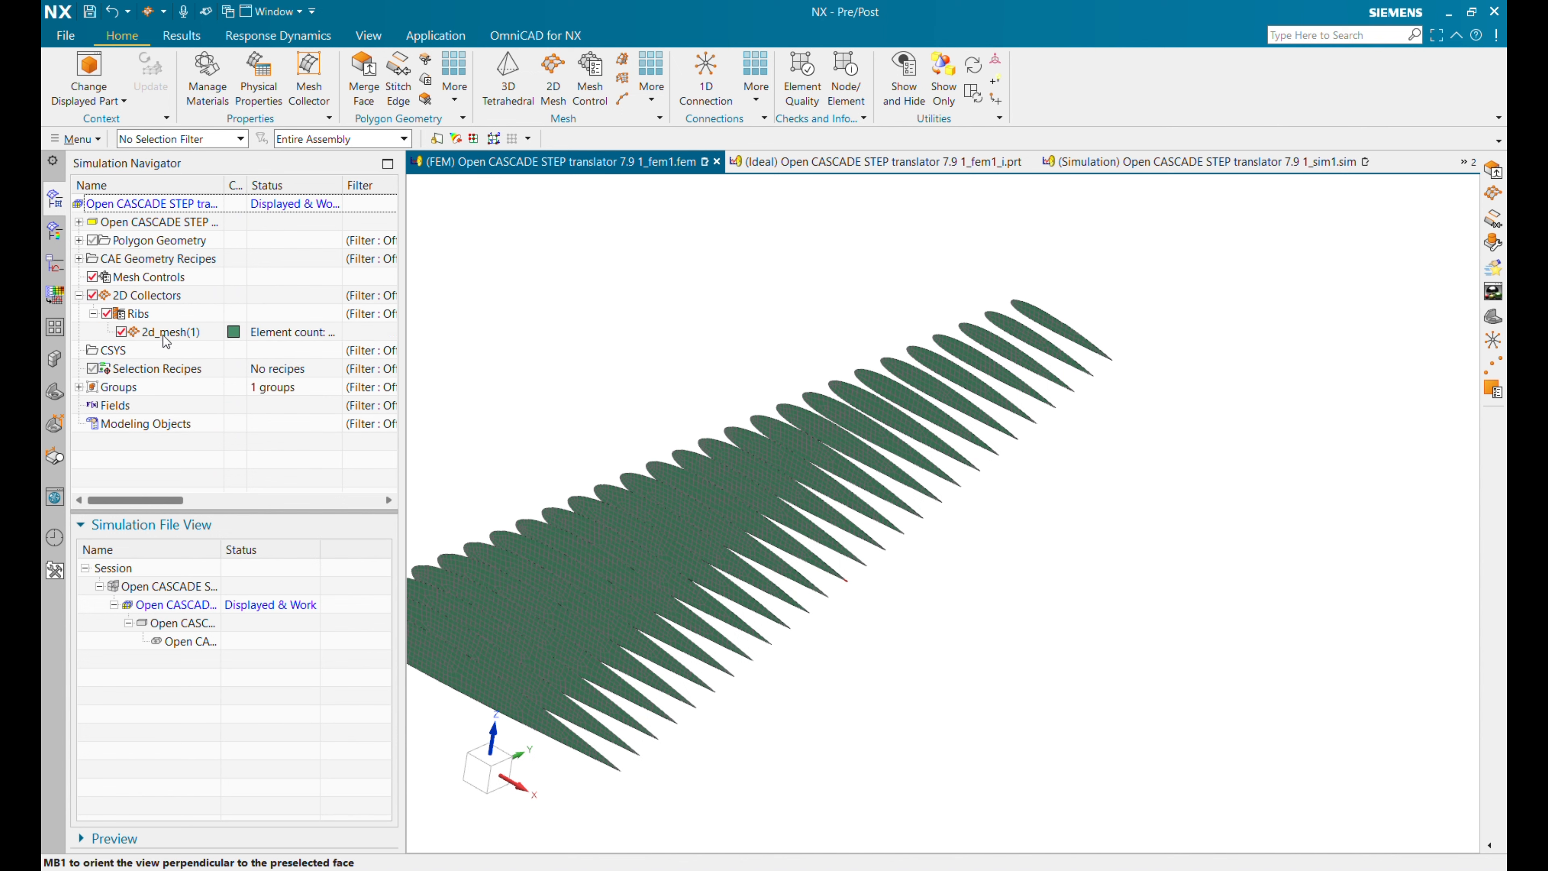
pyautogui.doubleClick(194, 336)
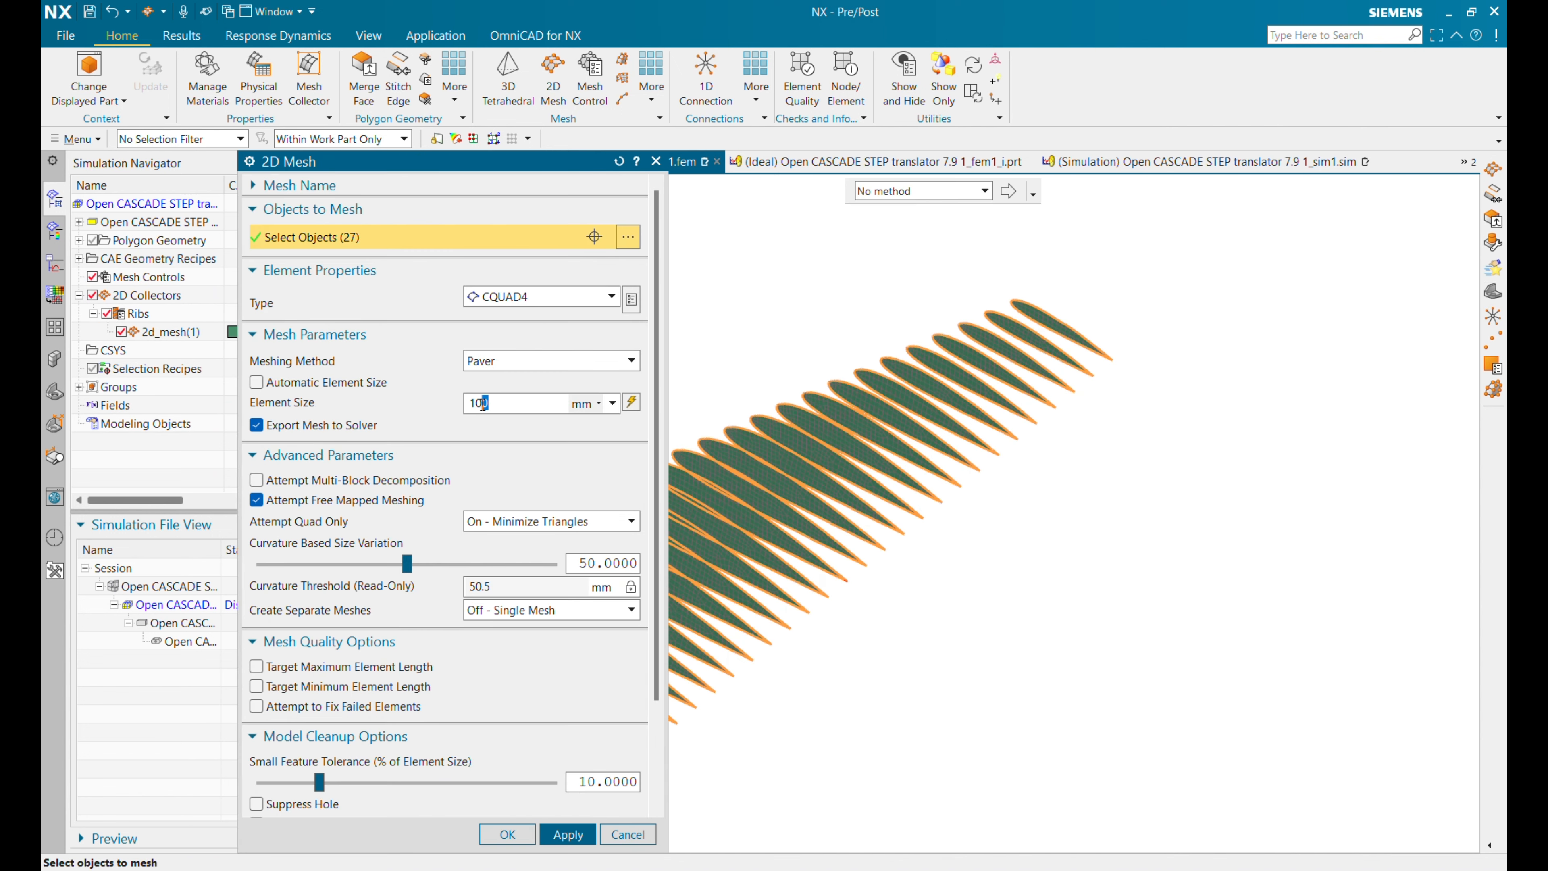
pyautogui.write('50')
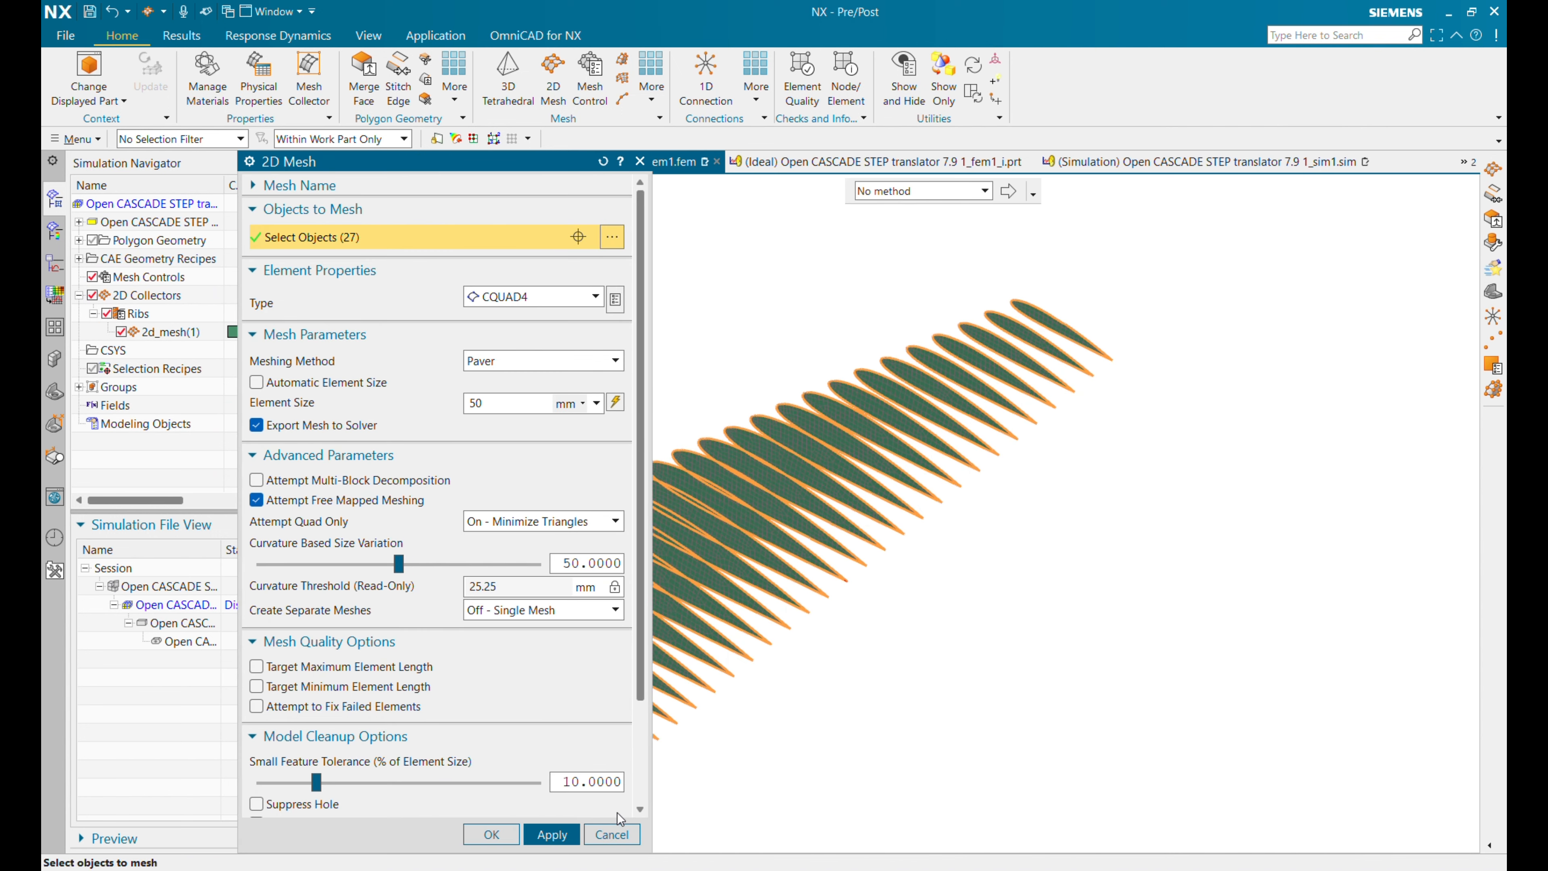
pyautogui.click(491, 834)
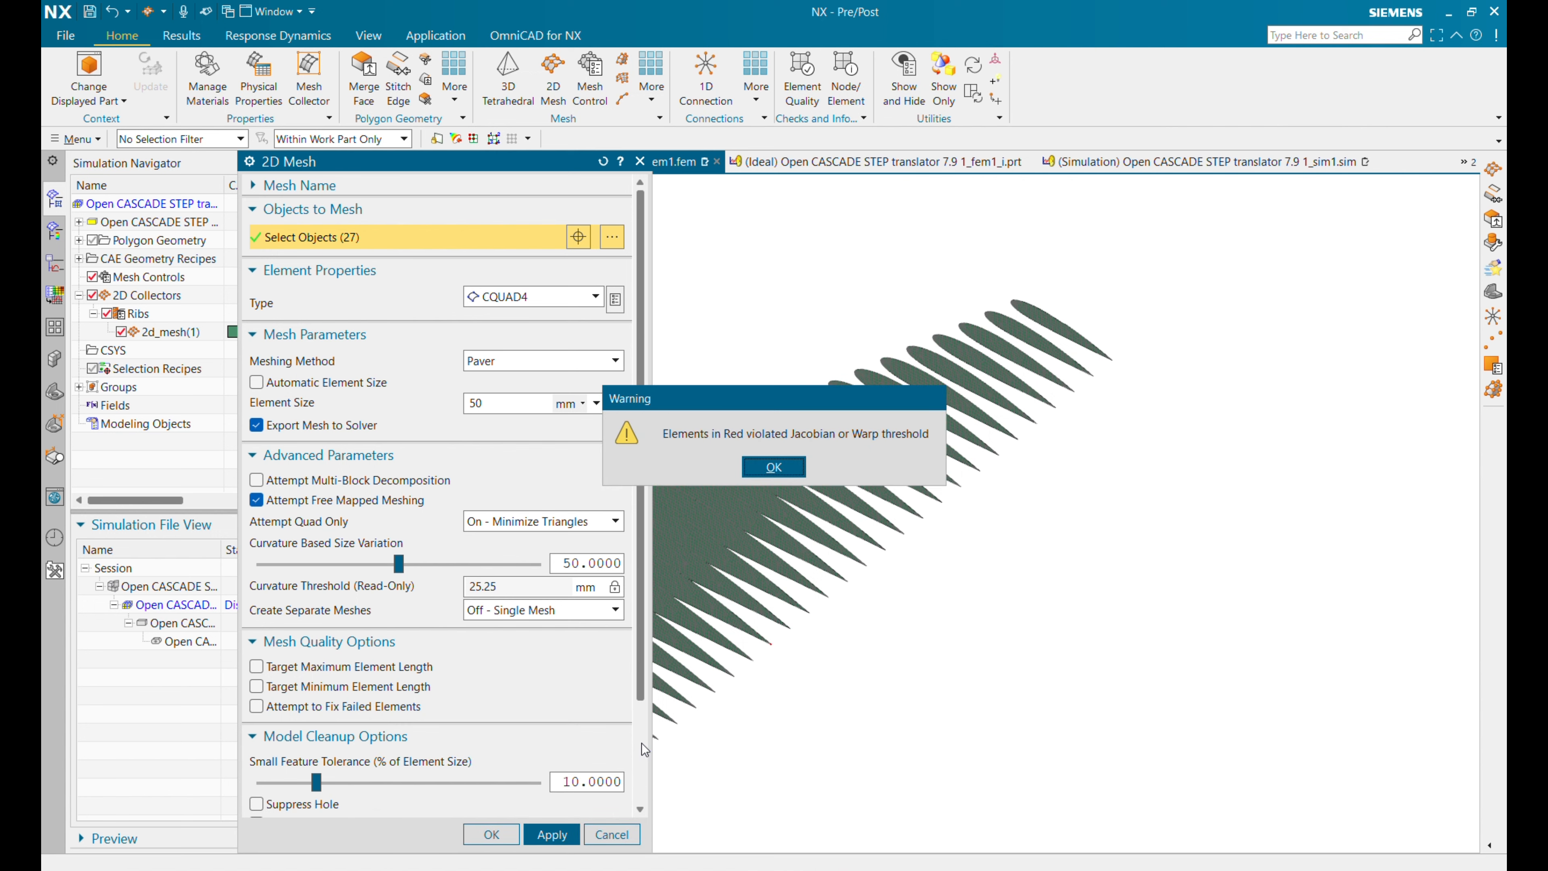
pyautogui.click(773, 466)
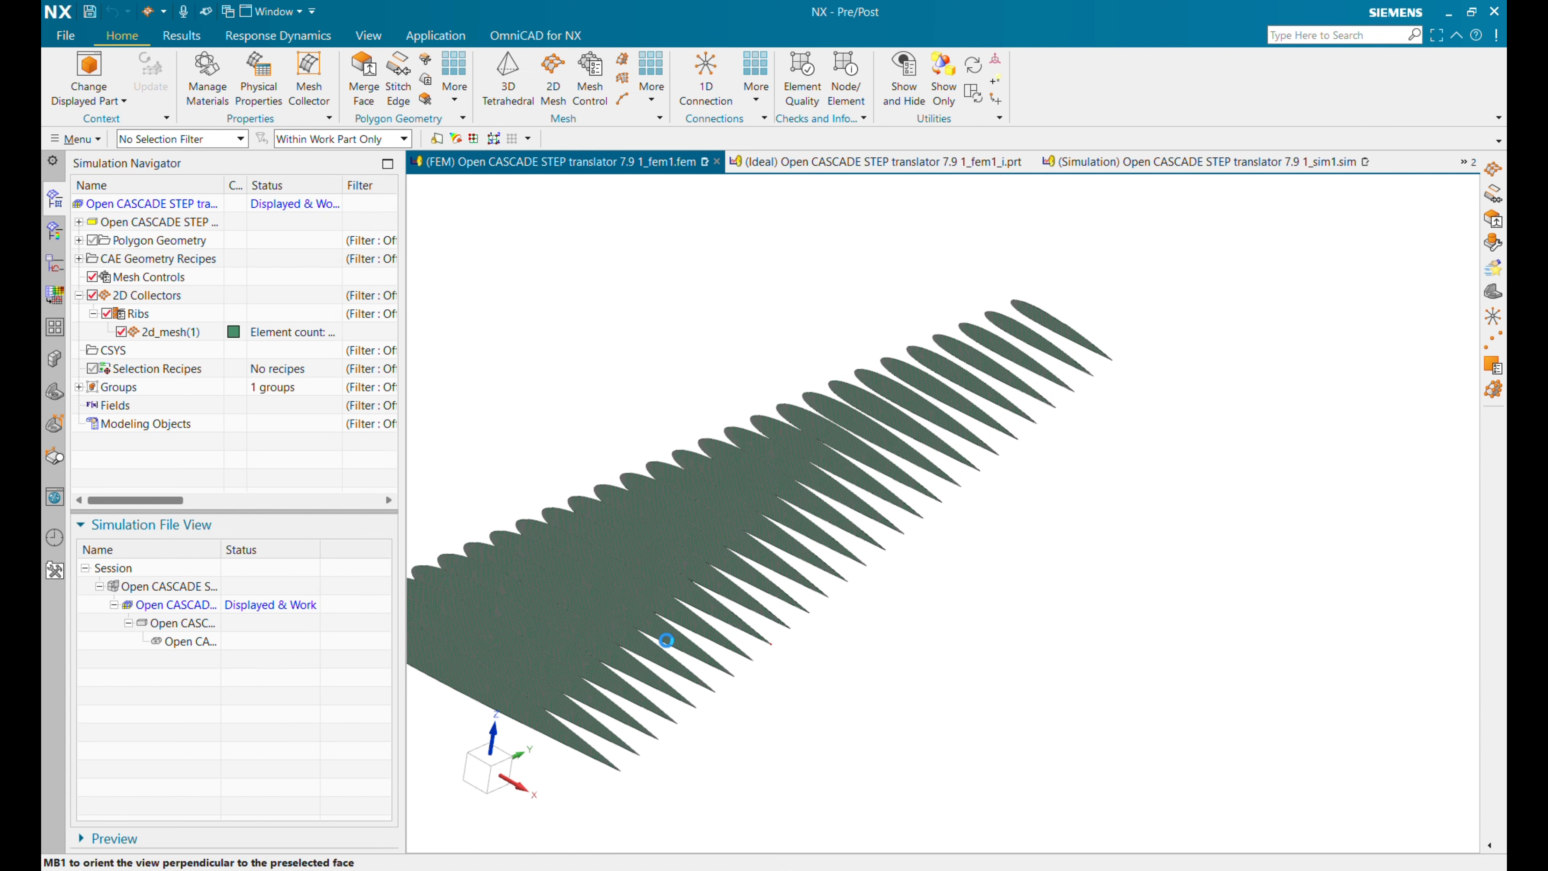
# Step: Examine the refined rib mesh up close, from the trailing edges to the rounded leading edges and along the span
pyautogui.scroll(5, 588, 617)
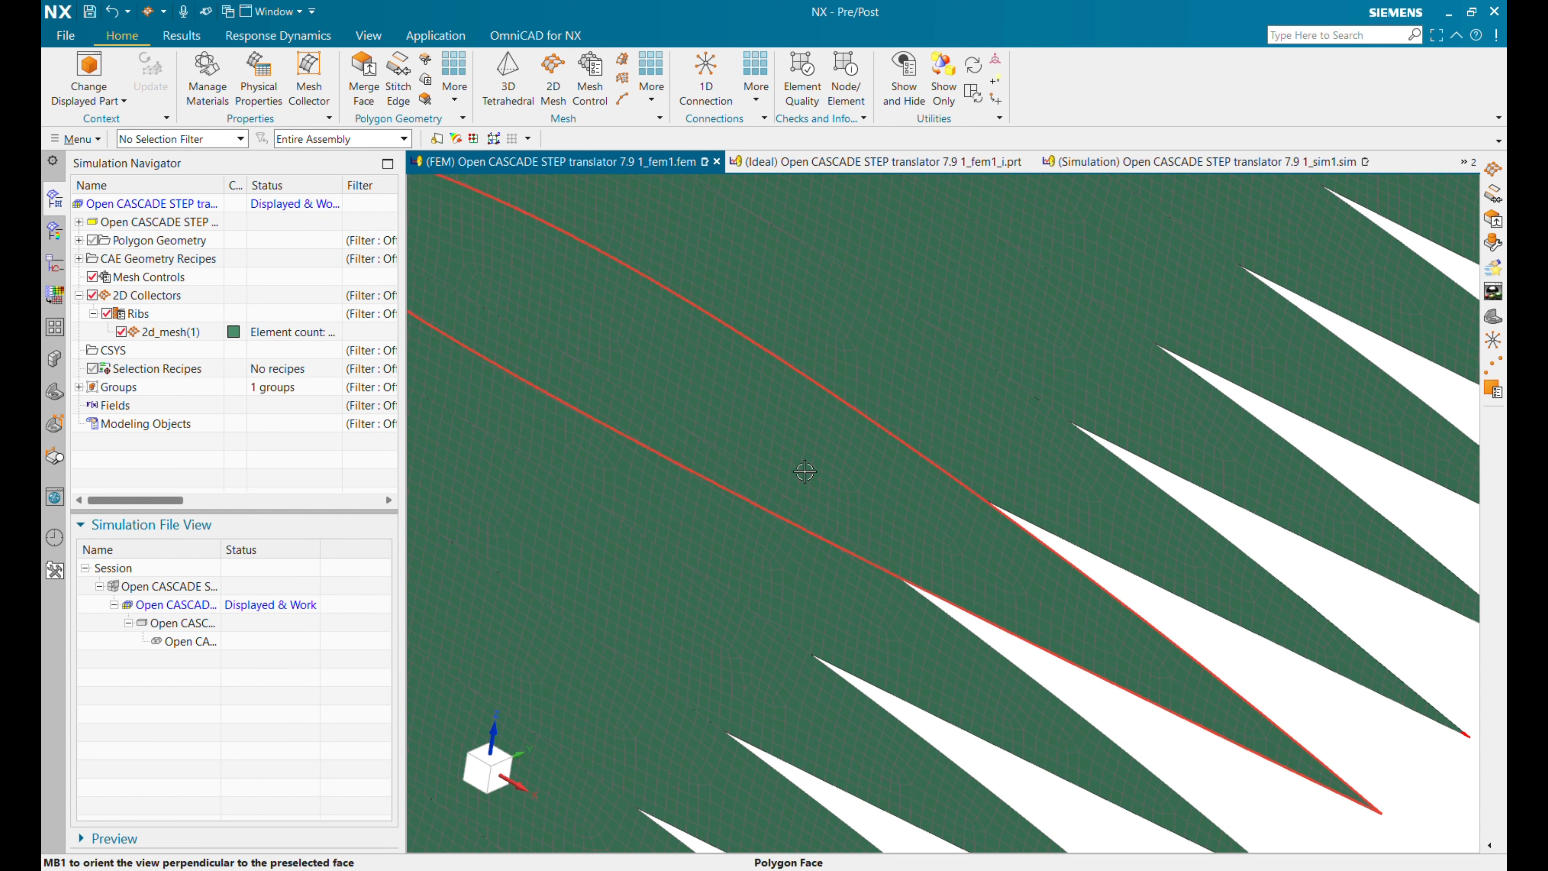
pyautogui.scroll(-5, 803, 468)
pyautogui.scroll(4, 964, 437)
pyautogui.scroll(2, 969, 439)
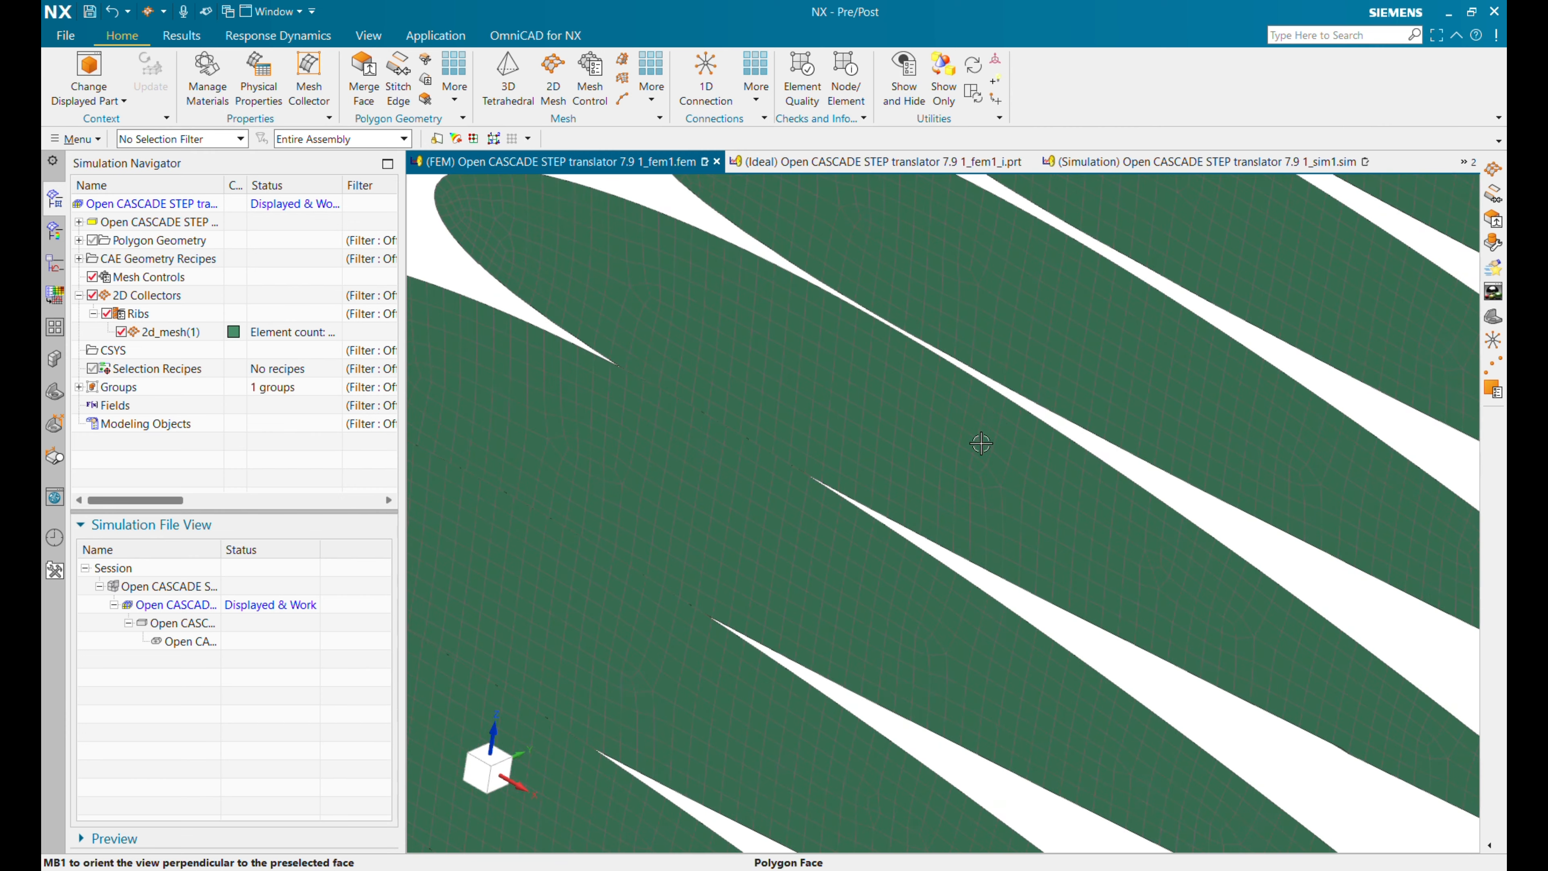
pyautogui.scroll(-4, 975, 441)
pyautogui.scroll(5, 914, 421)
pyautogui.scroll(6, 701, 335)
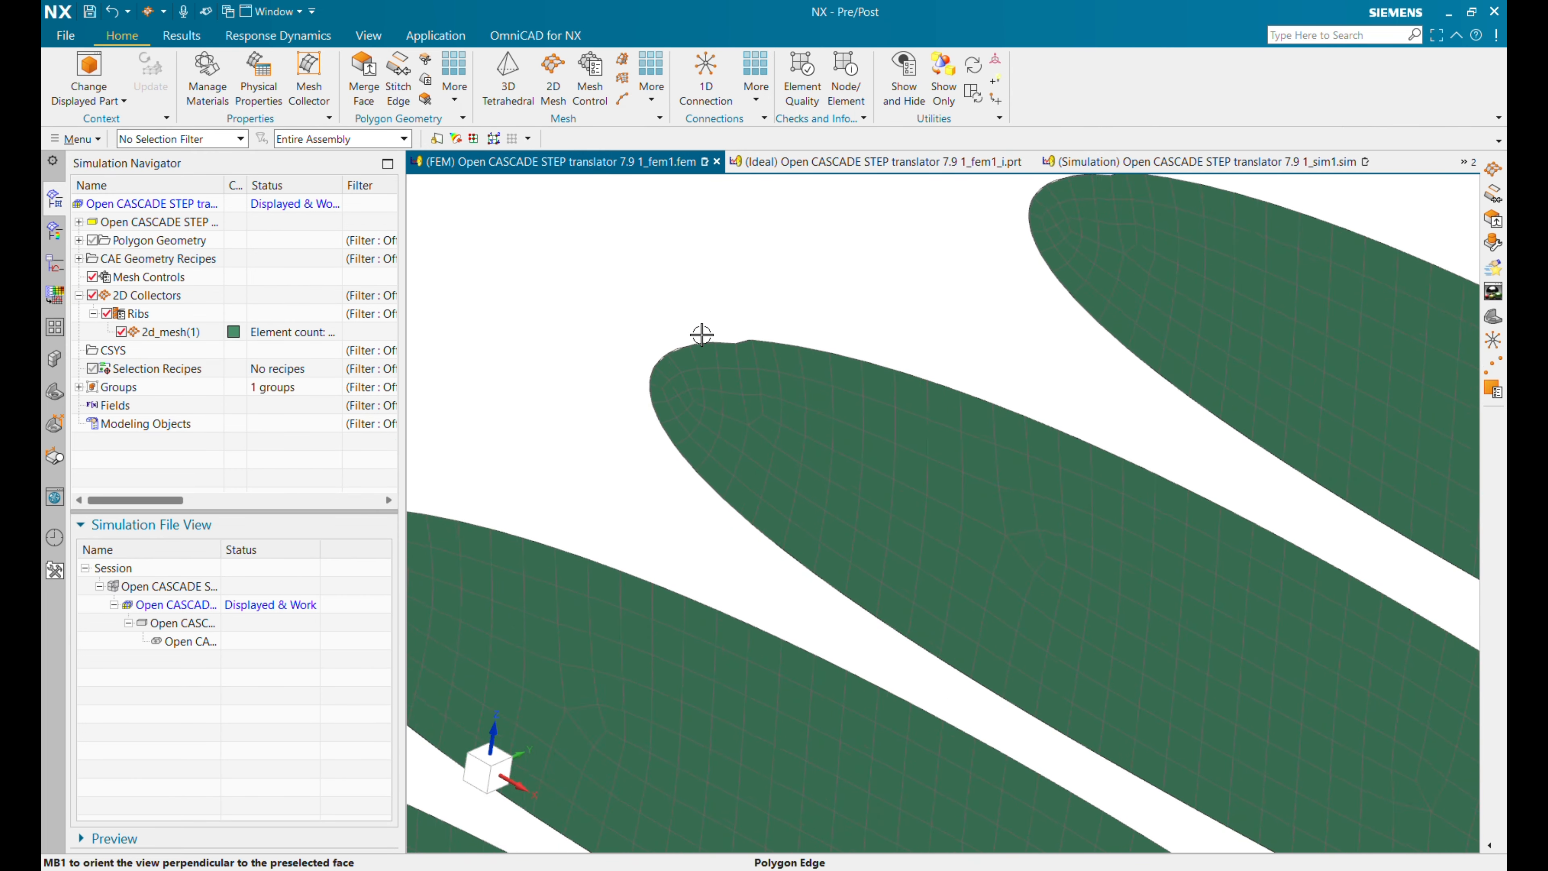
pyautogui.scroll(-6, 1070, 434)
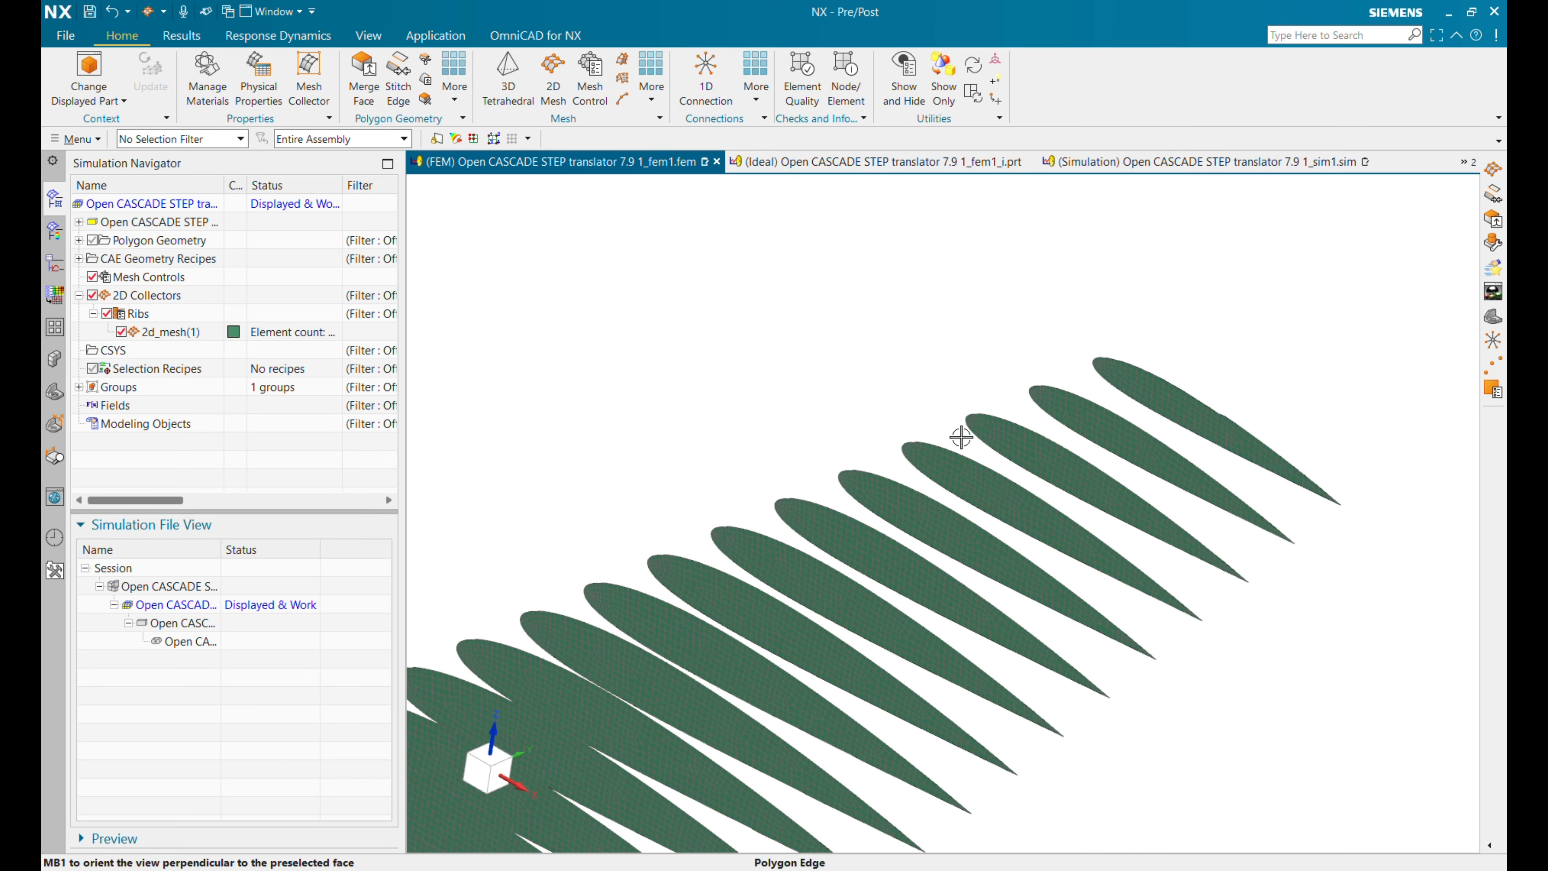
pyautogui.scroll(5, 1075, 339)
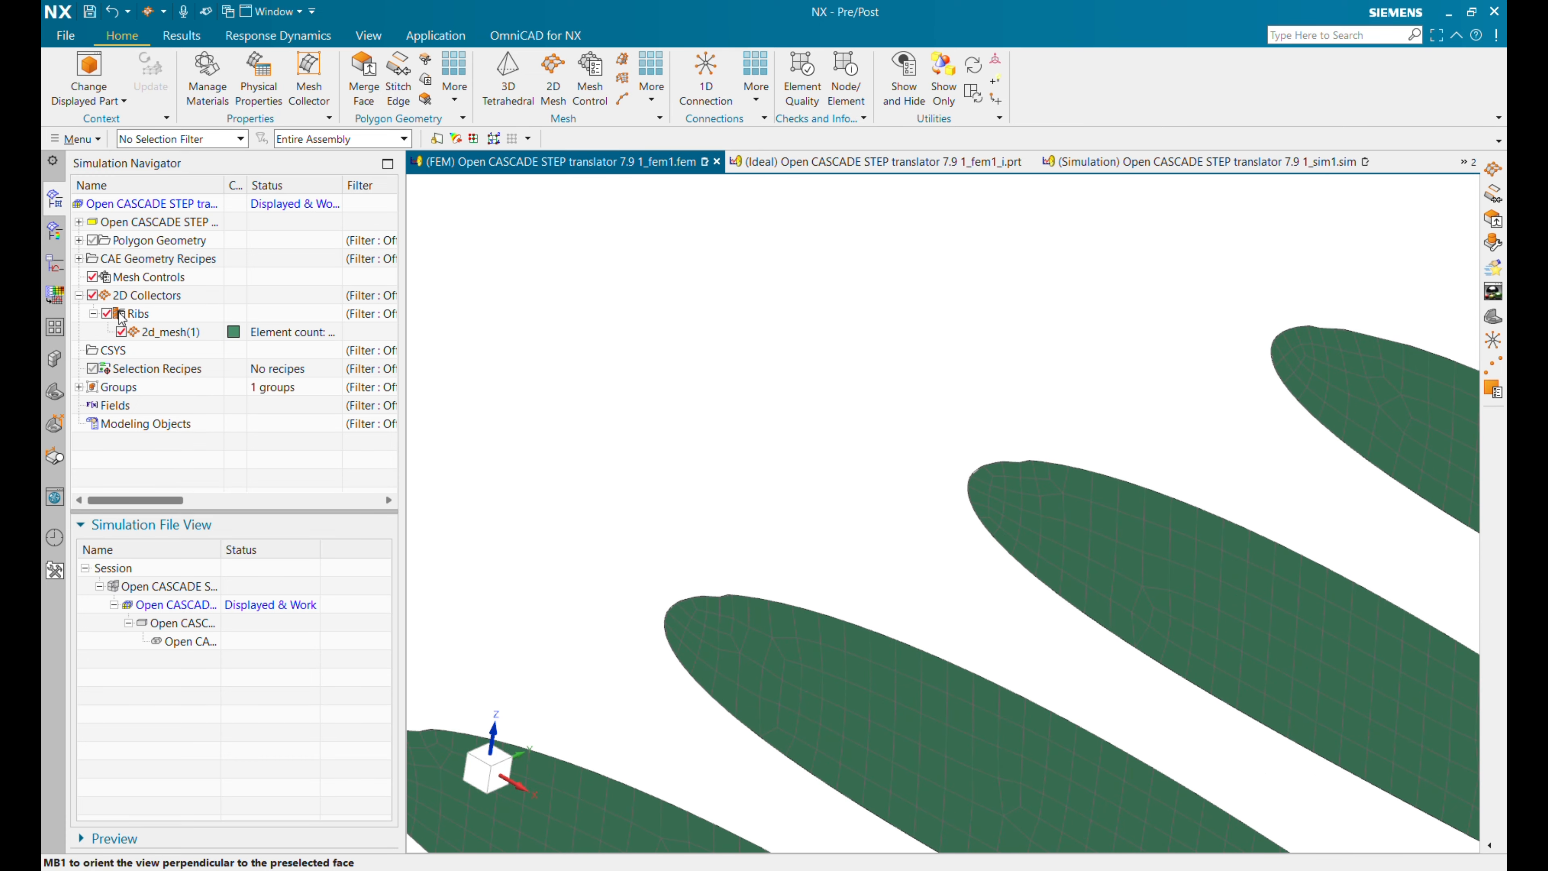
# Step: Begin a new 2D mesh, show the wing skin's polygon body, and select the upper and lower skin faces as meshing objects
pyautogui.click(555, 91)
pyautogui.scroll(-6, 1071, 407)
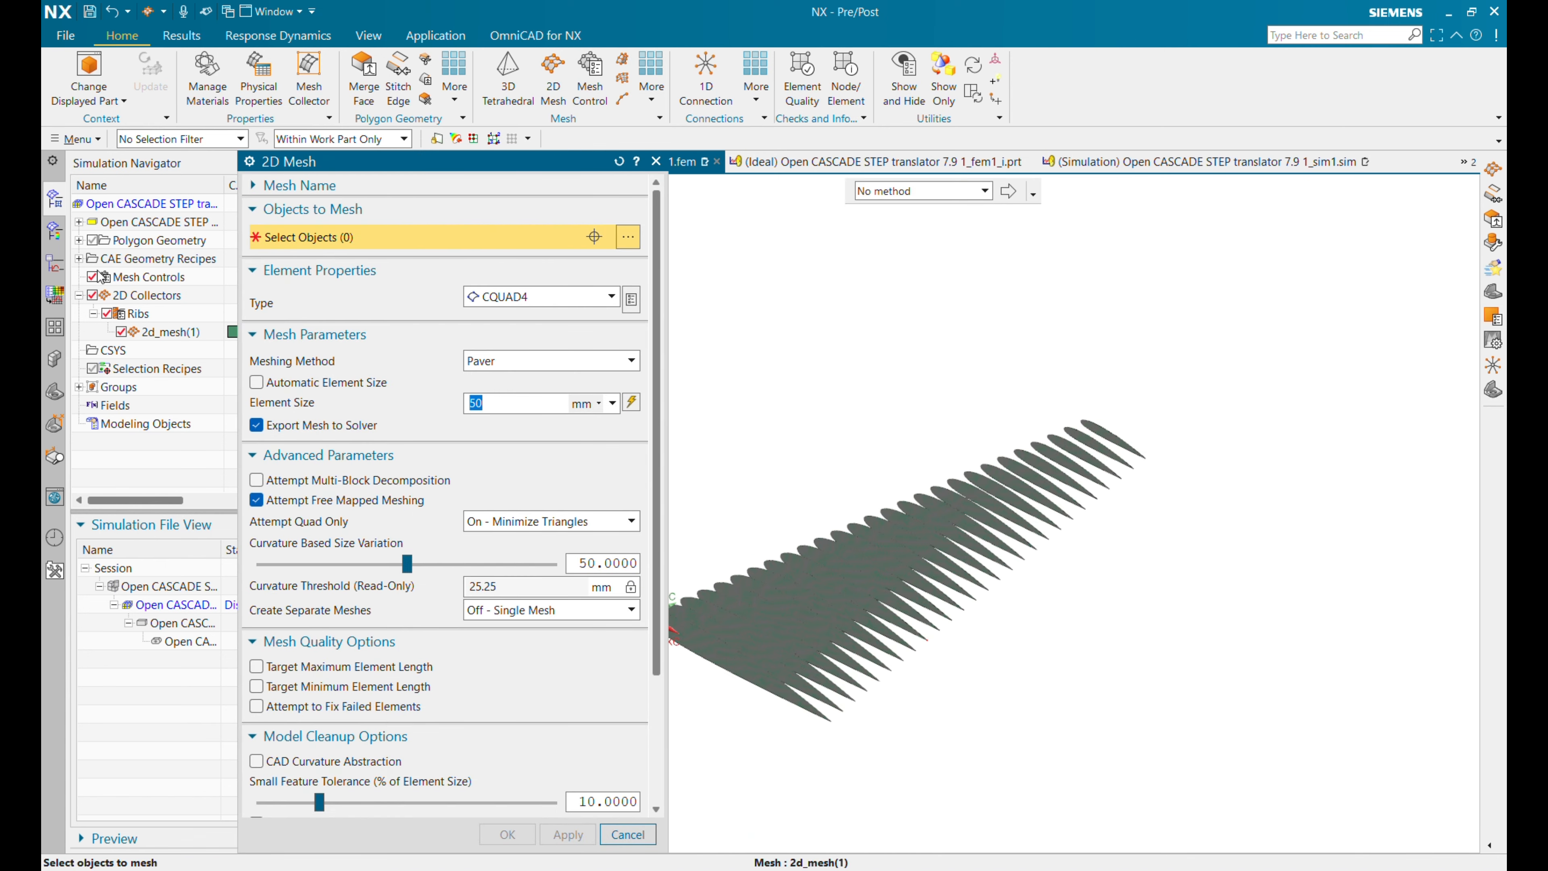
pyautogui.click(78, 239)
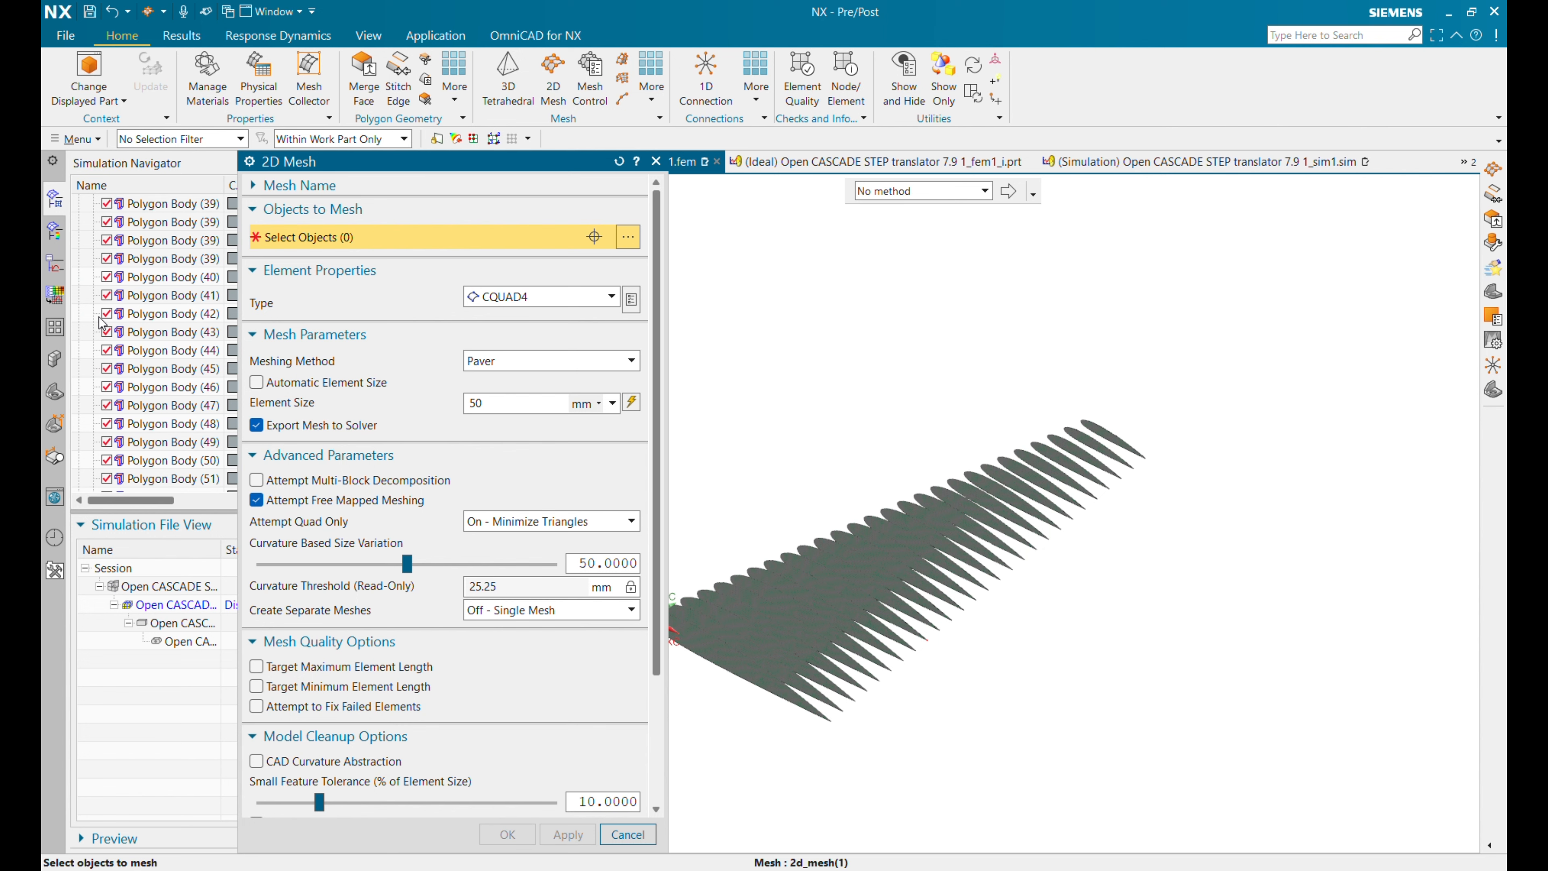
pyautogui.click(107, 241)
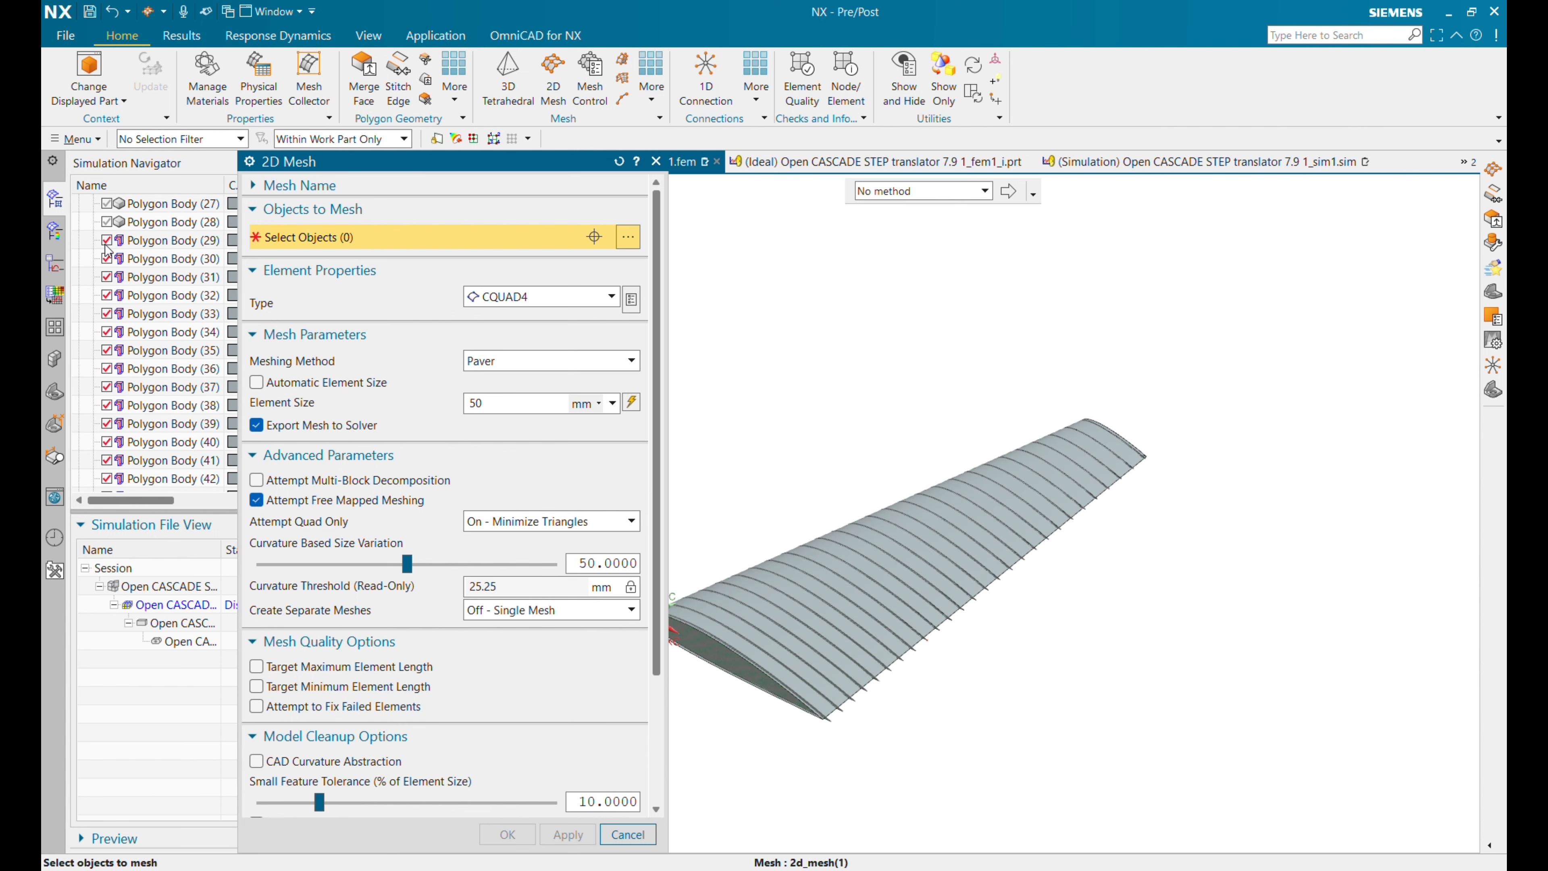
pyautogui.scroll(5, 767, 743)
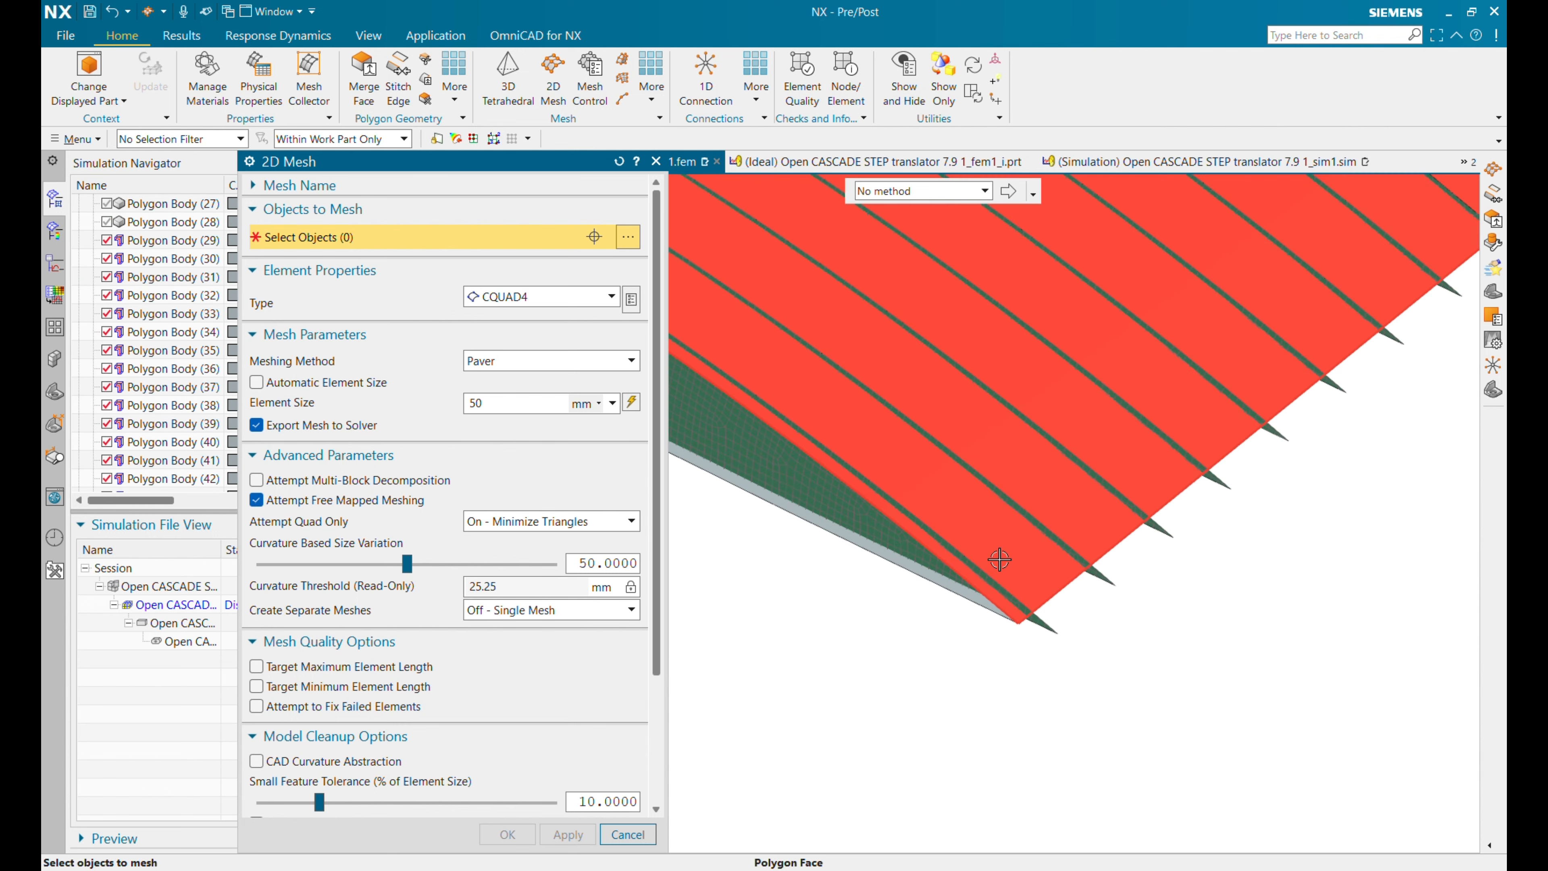
pyautogui.click(971, 612)
pyautogui.scroll(3, 965, 613)
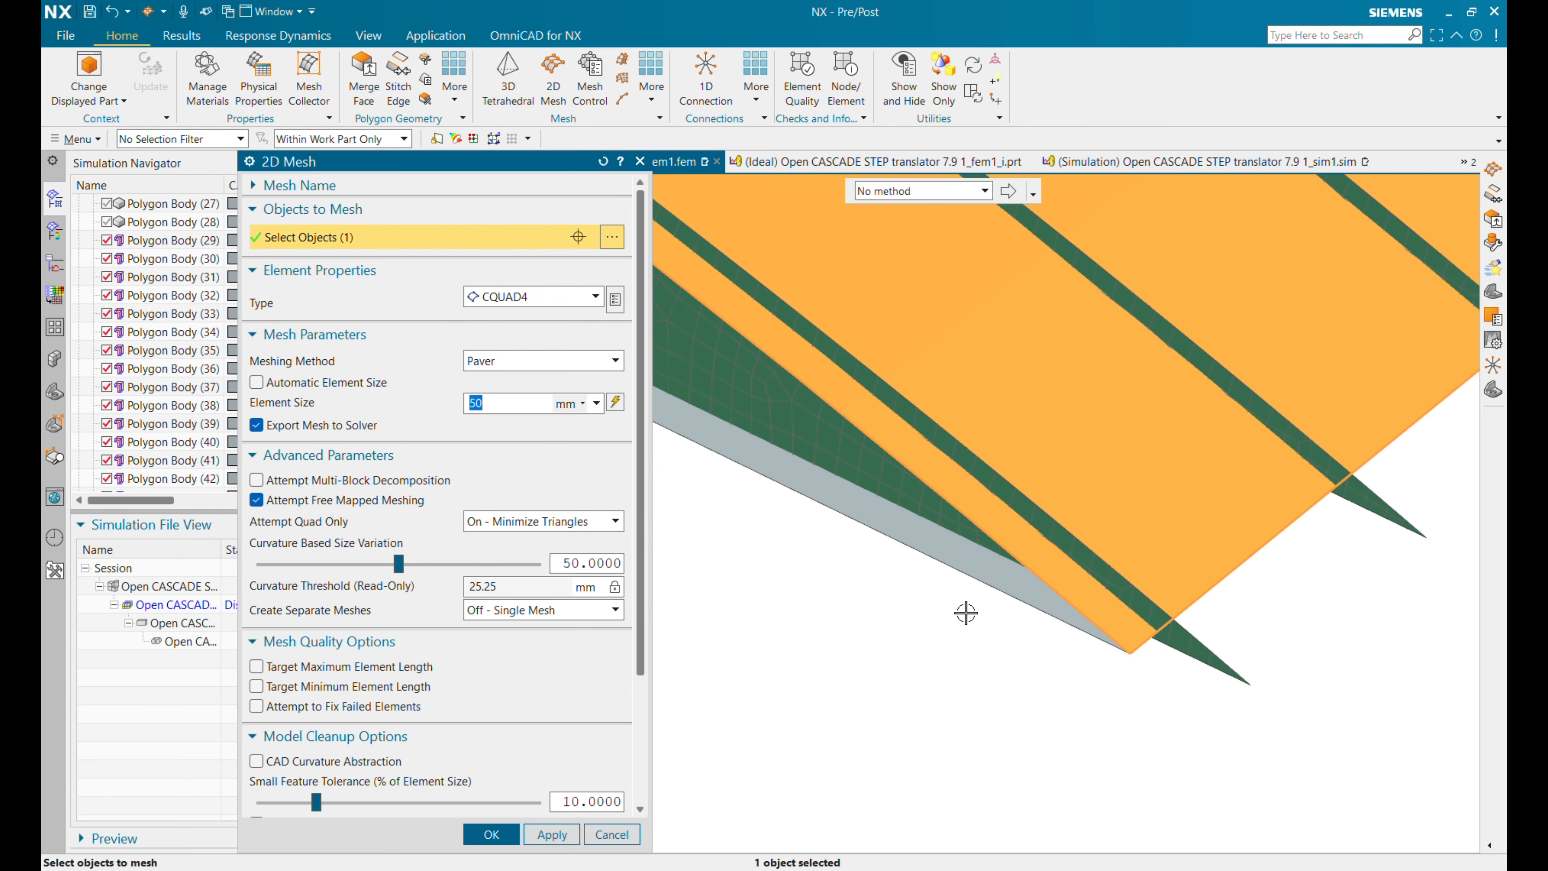
pyautogui.click(1003, 582)
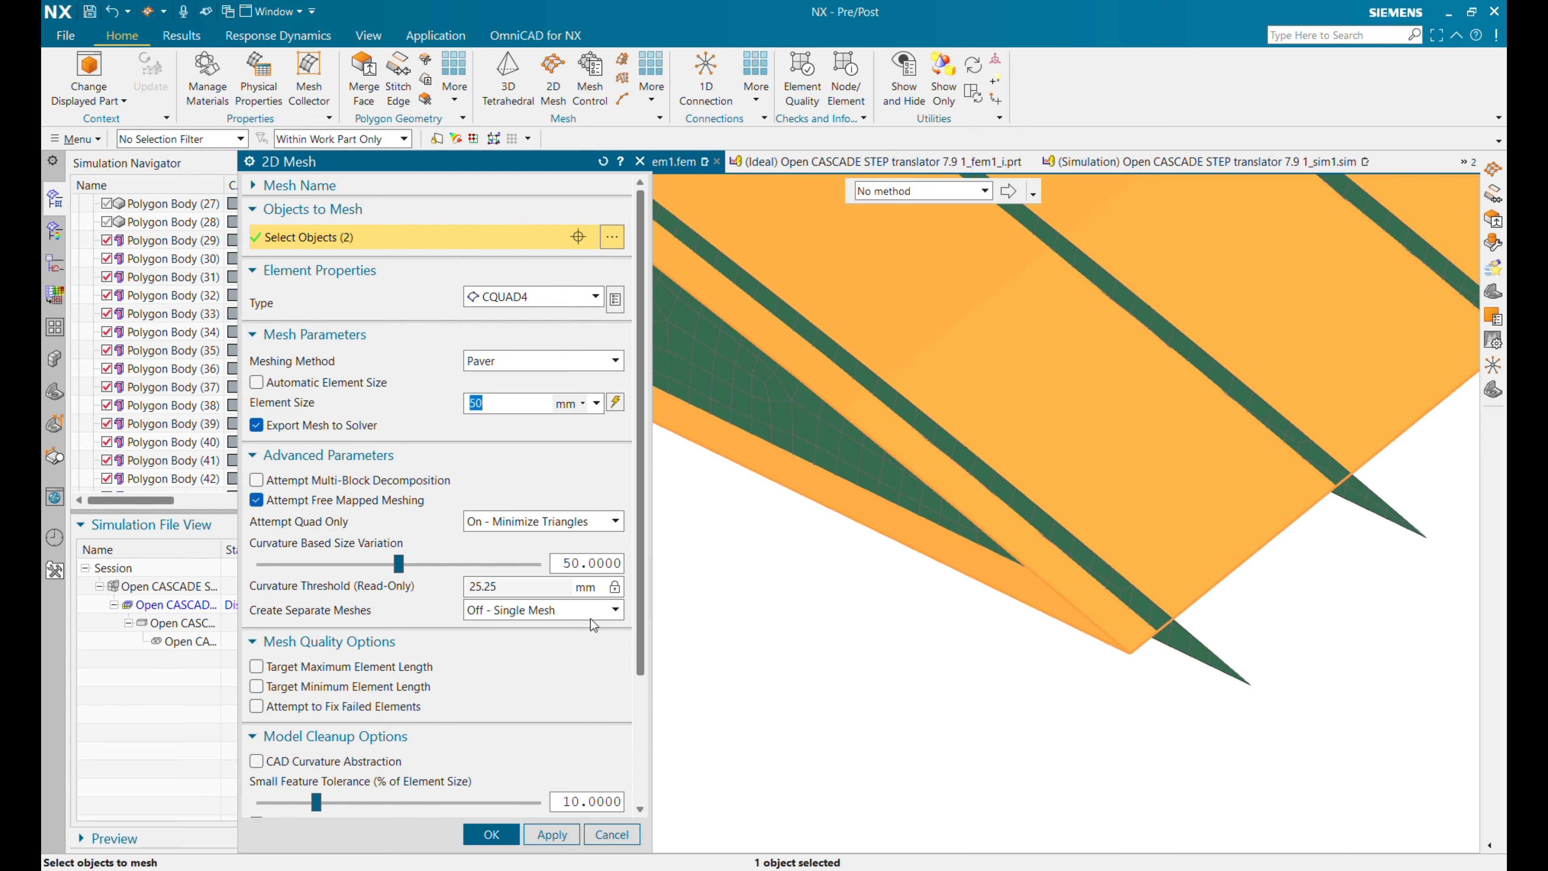
# Step: Set the wing skin mesh's element size to 100 mm
pyautogui.click(611, 405)
pyautogui.doubleClick(466, 406)
pyautogui.write('100')
pyautogui.scroll(-3, 564, 693)
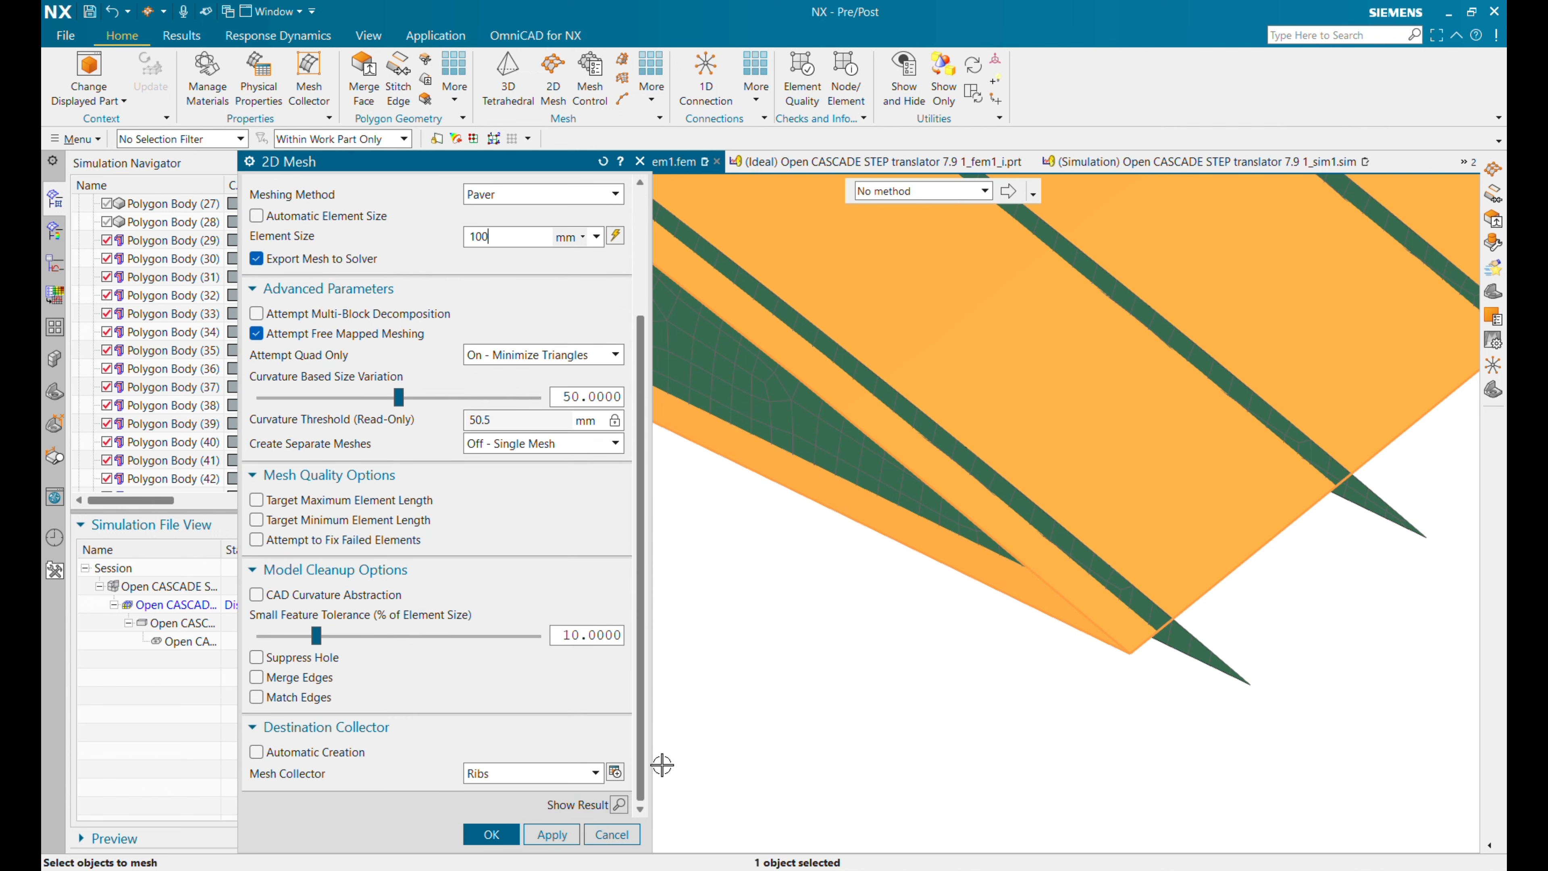
# Step: Create a mesh collector named Wings with a new PSHELL property that uses Aluminum_6061 as Material 1
pyautogui.click(616, 772)
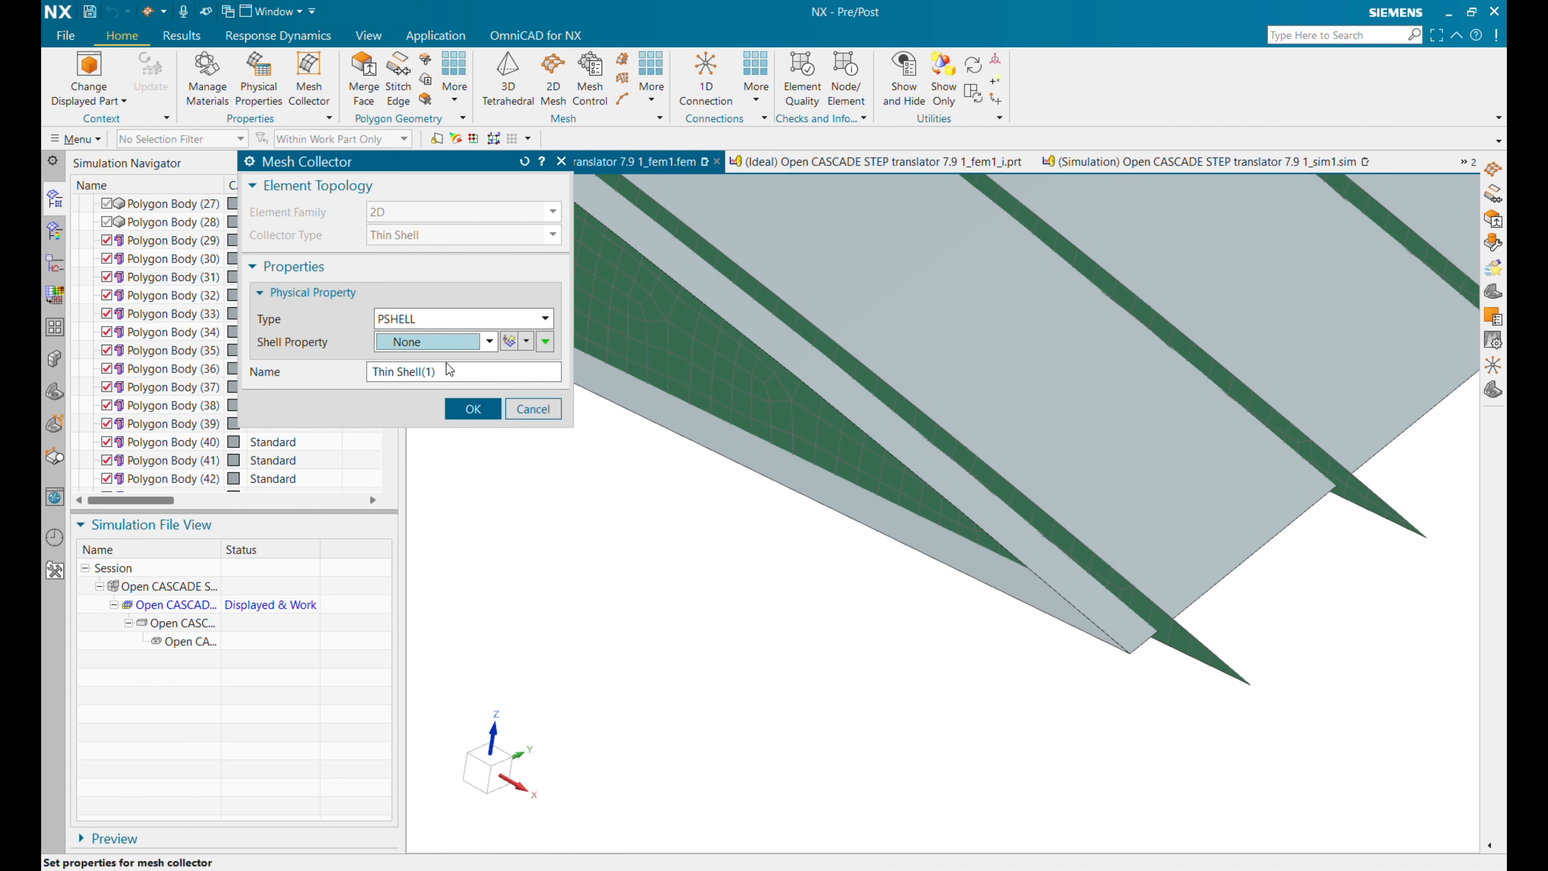
pyautogui.click(446, 372)
pyautogui.write('Wings')
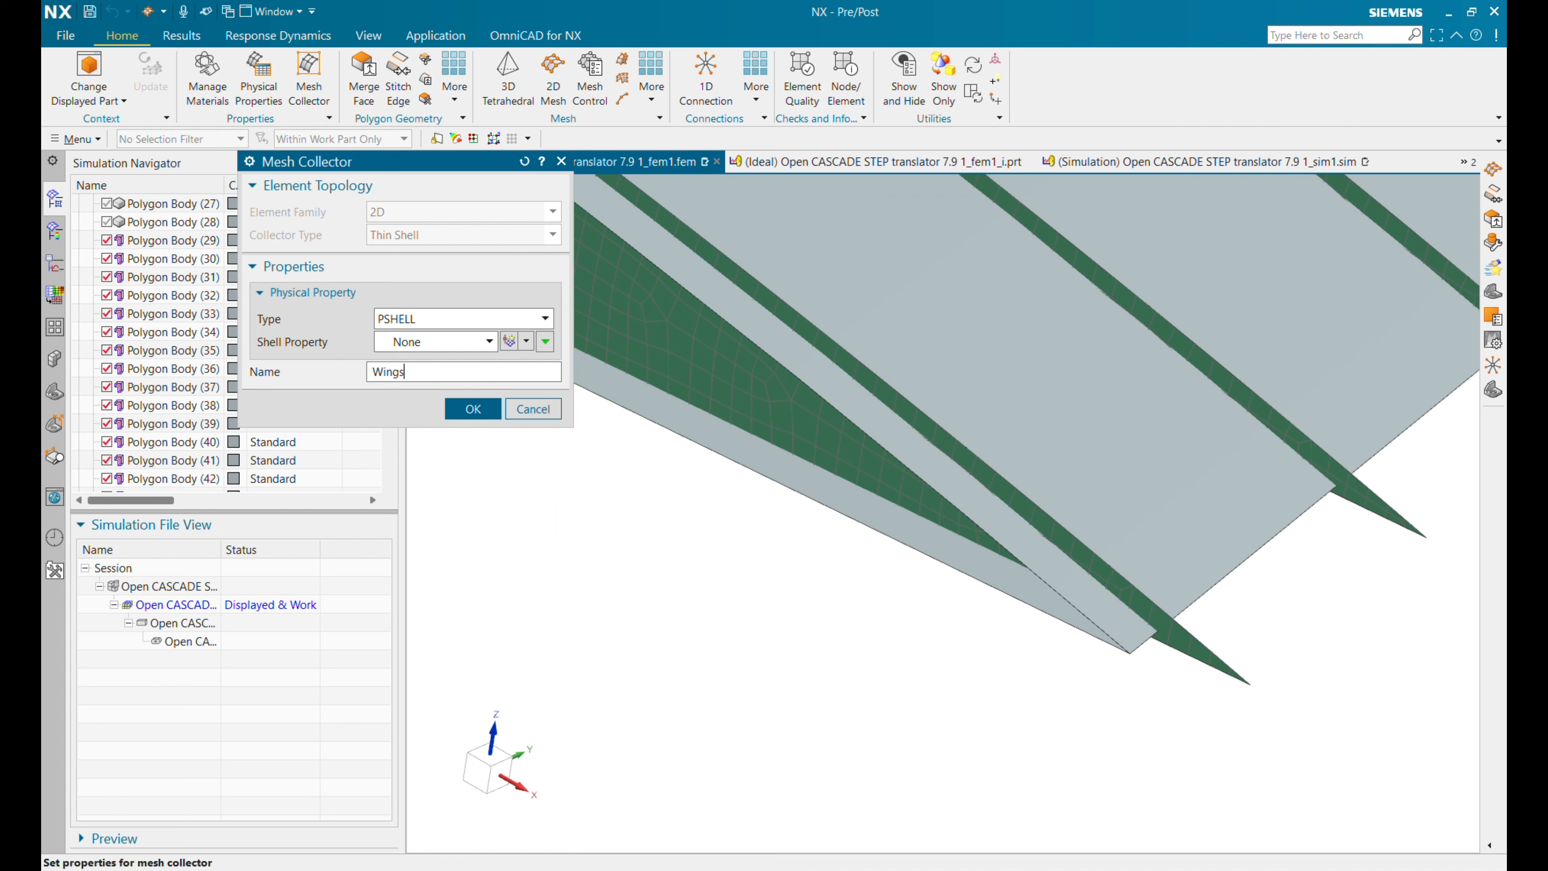
pyautogui.click(509, 341)
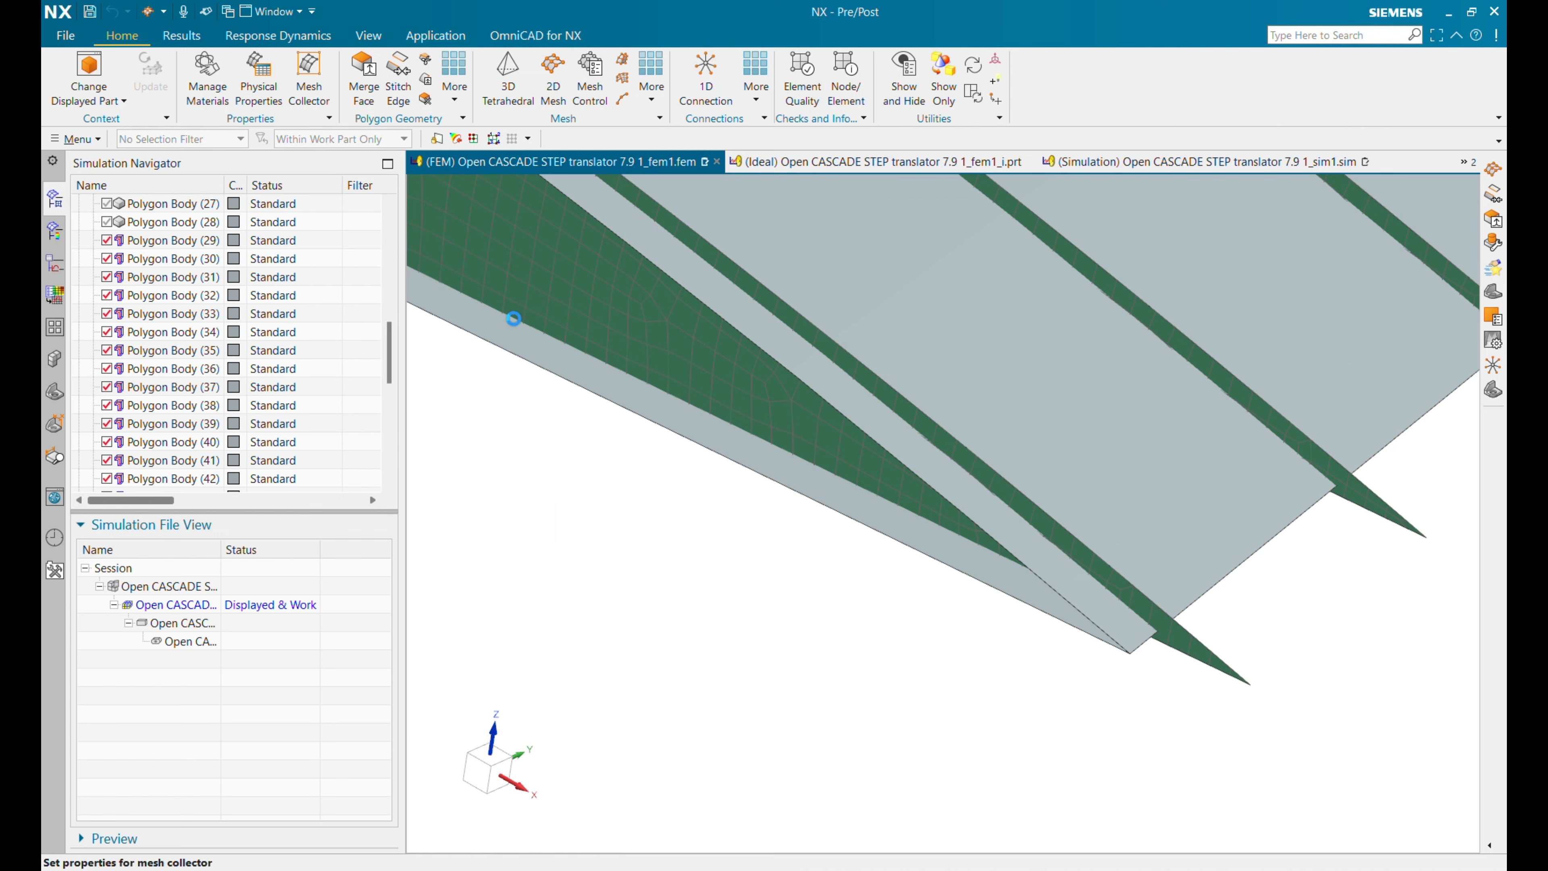
pyautogui.click(554, 337)
pyautogui.click(540, 390)
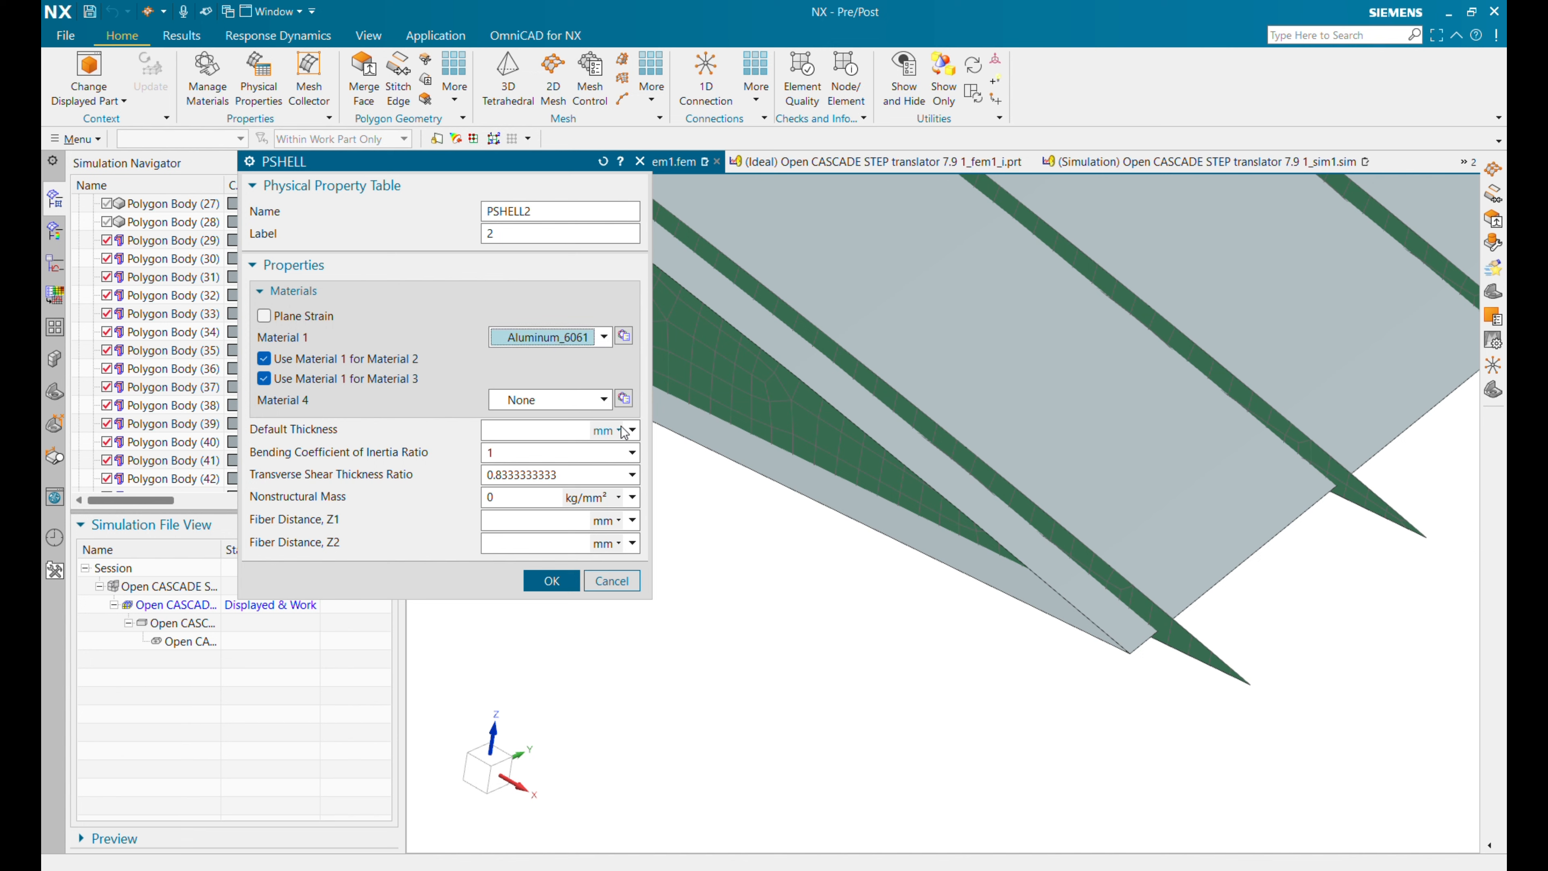
# Step: Enter the Wings shell property's default thickness and accept both the property and the mesh collector
pyautogui.click(573, 430)
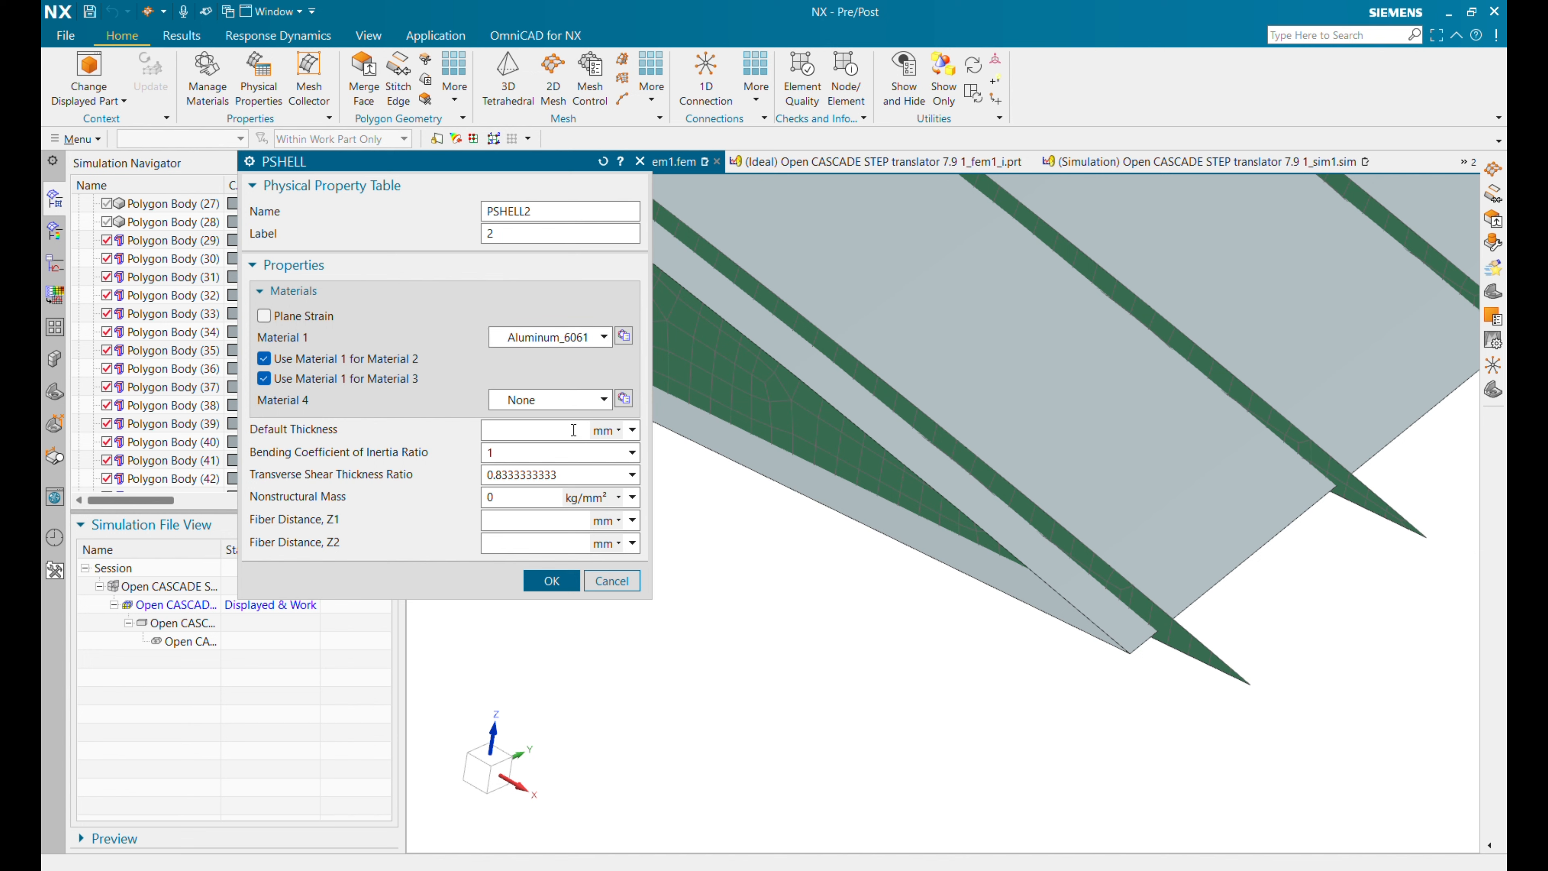
pyautogui.click(550, 580)
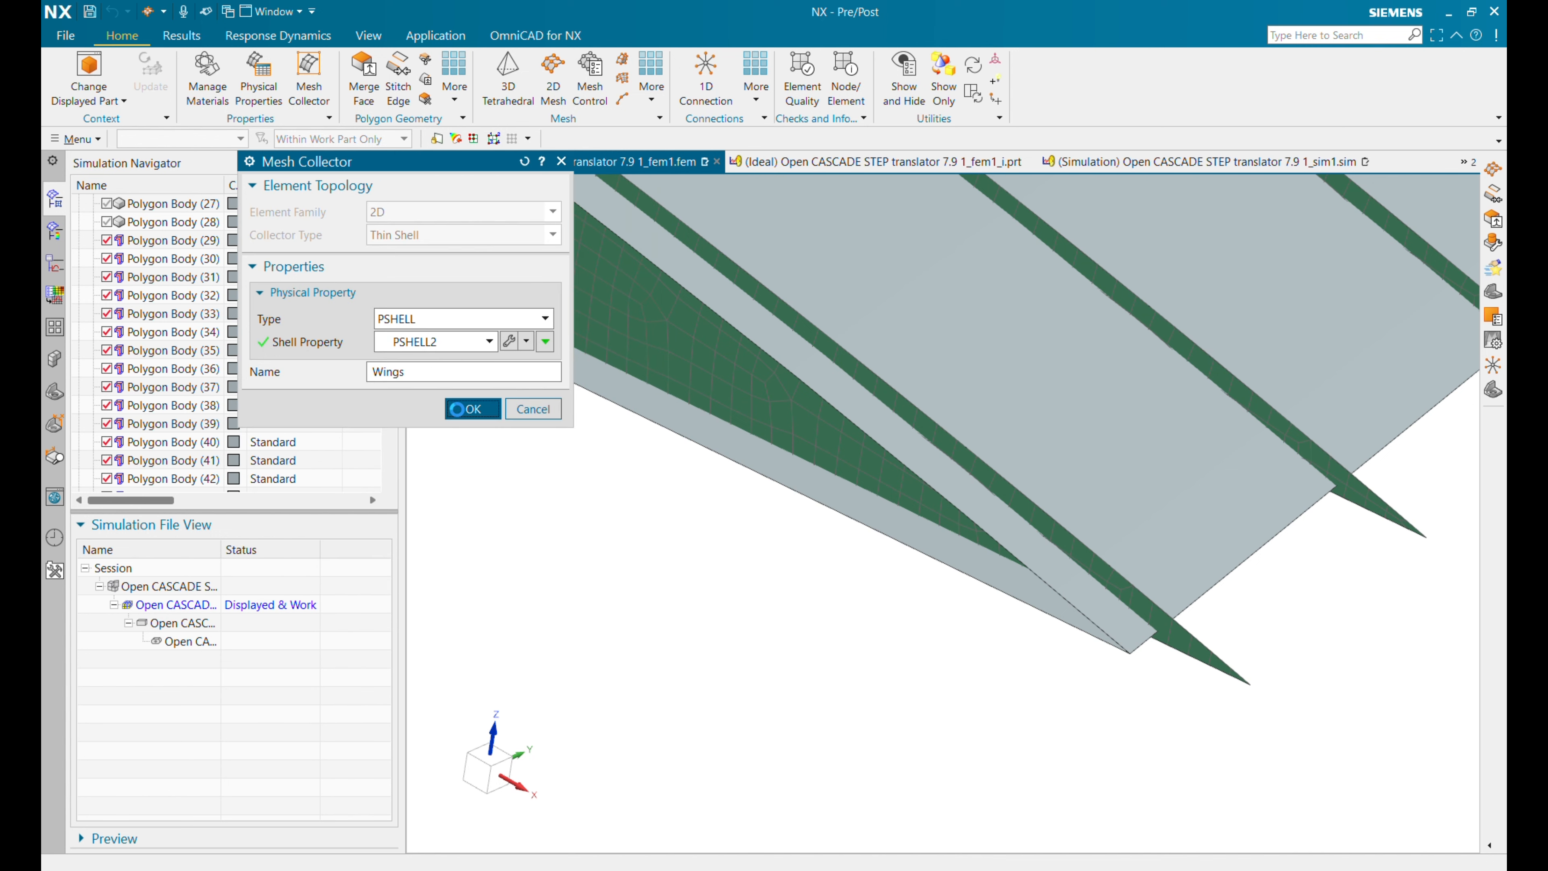
pyautogui.click(467, 407)
# Step: Generate the CQUAD4 mesh on the wing skin into the Wings collector and dismiss the element quality warning
pyautogui.click(498, 838)
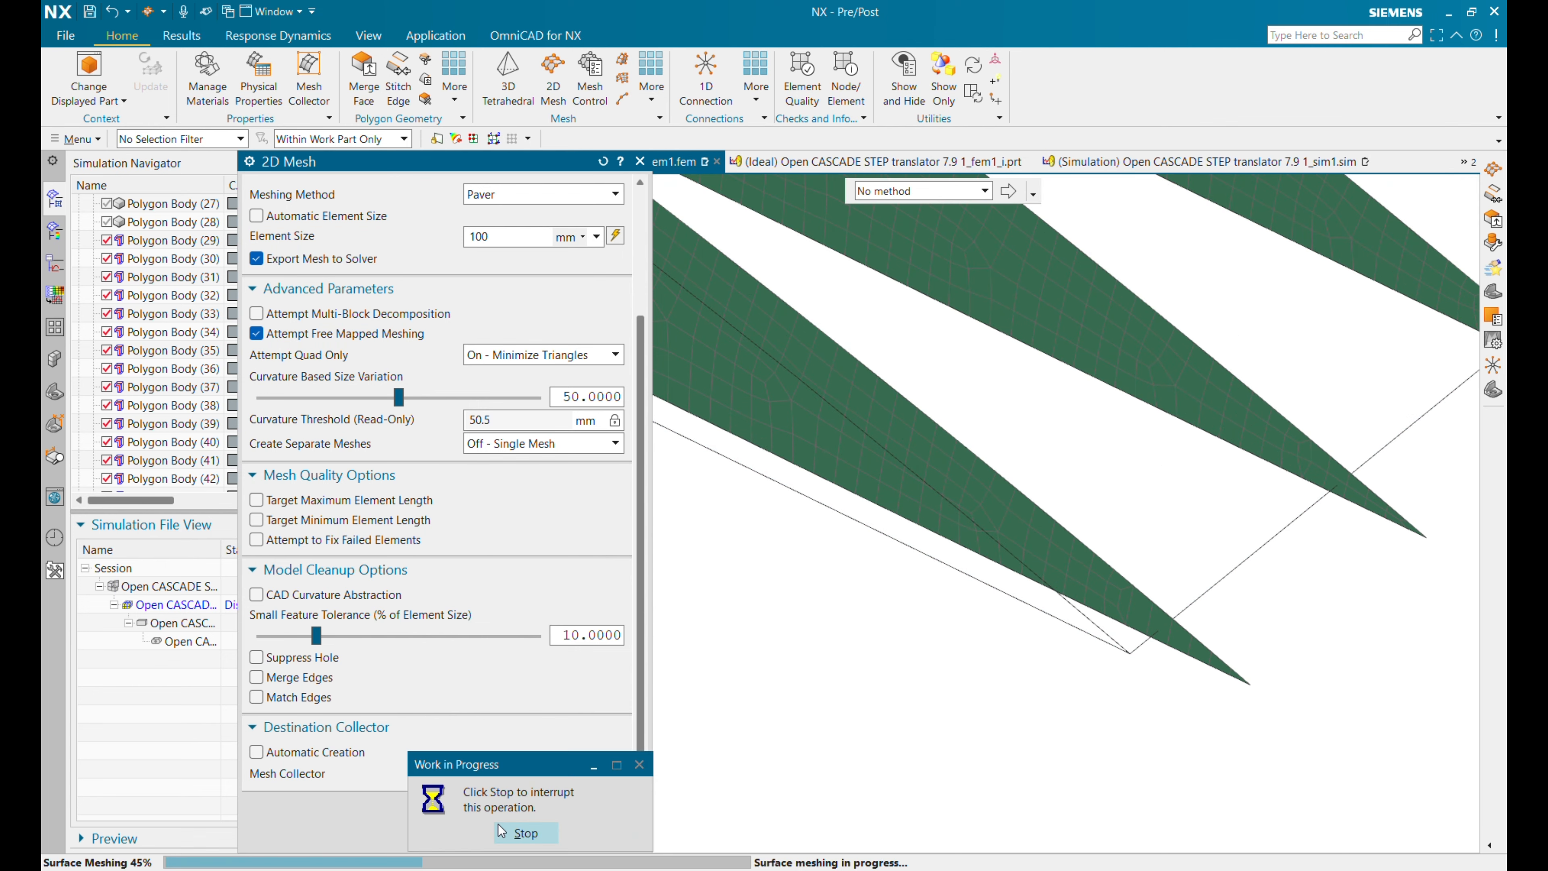
pyautogui.click(499, 824)
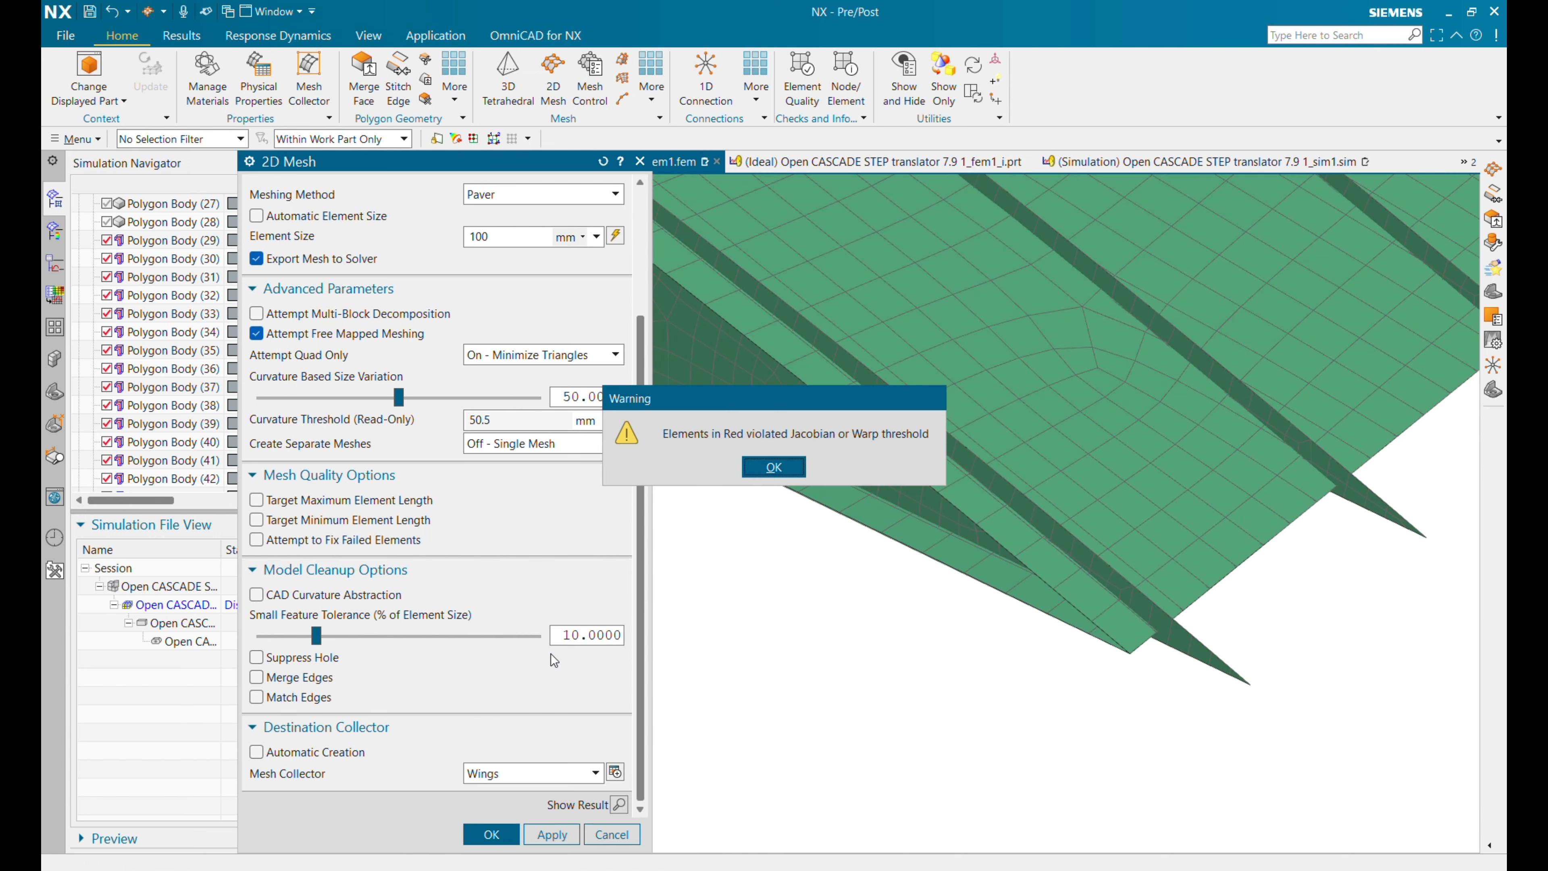
pyautogui.click(791, 473)
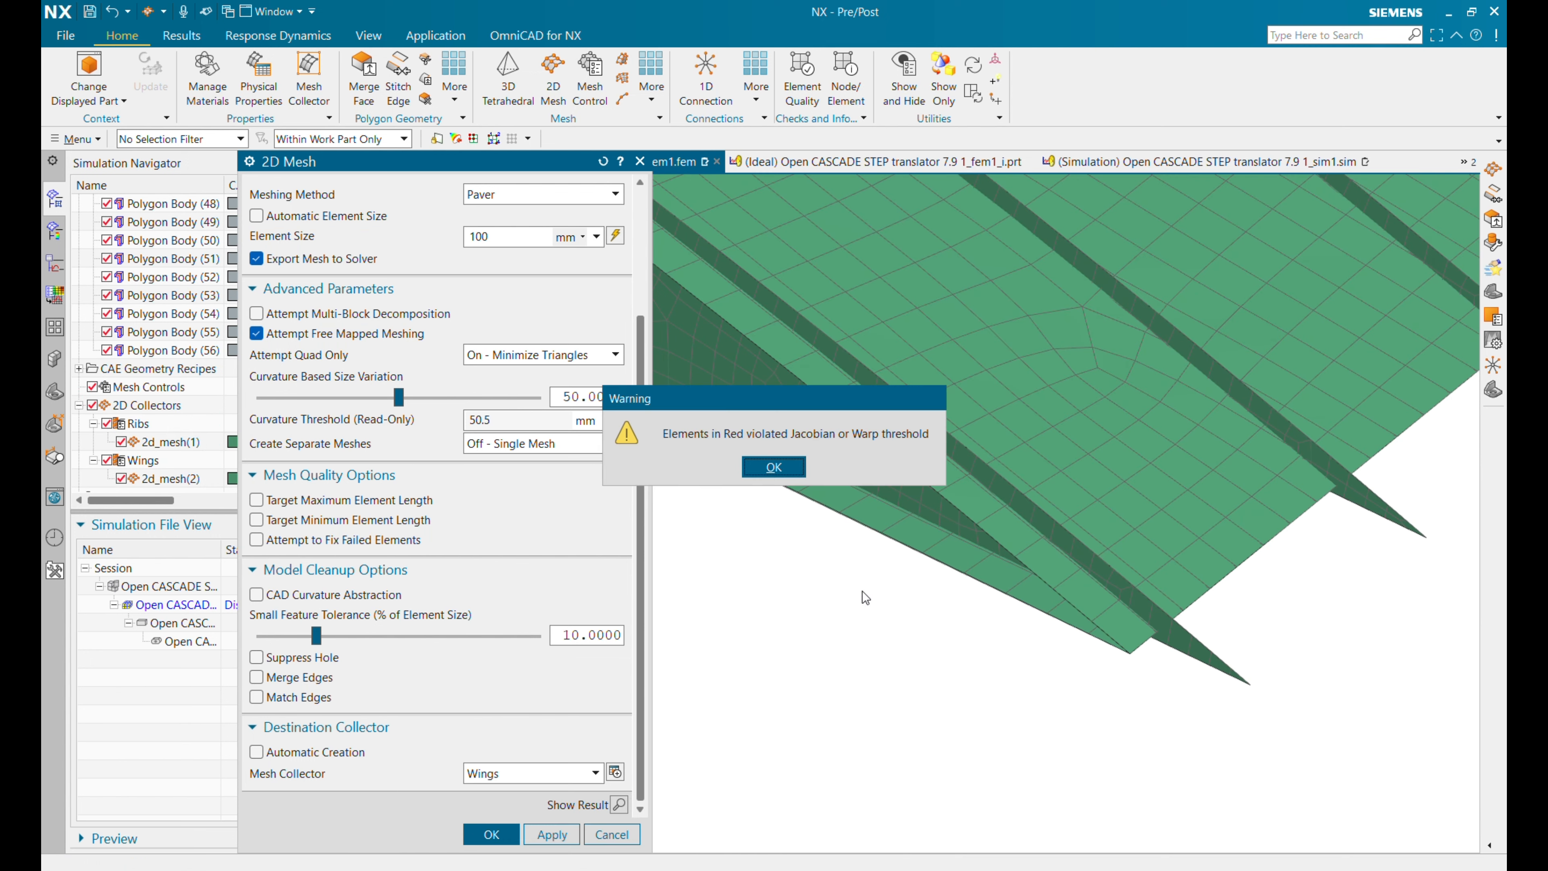
# Step: Change the Wings collector's mesh color to light orange
pyautogui.scroll(-10, 885, 687)
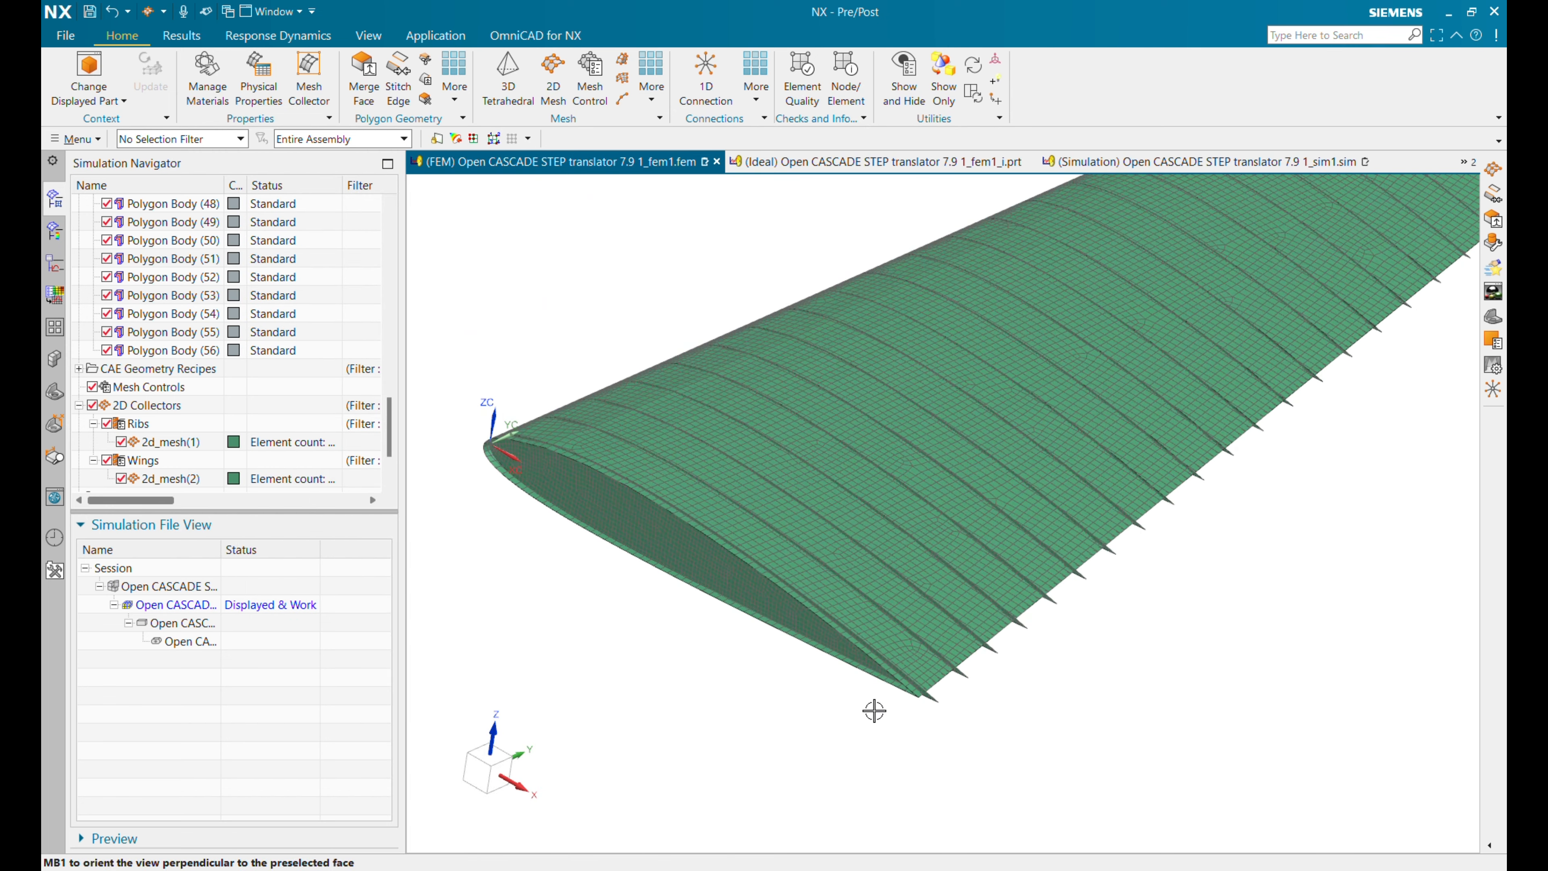
pyautogui.scroll(1, 932, 640)
pyautogui.moveTo(886, 640); pyautogui.dragTo(841, 603, button='middle')
pyautogui.scroll(-2, 319, 458)
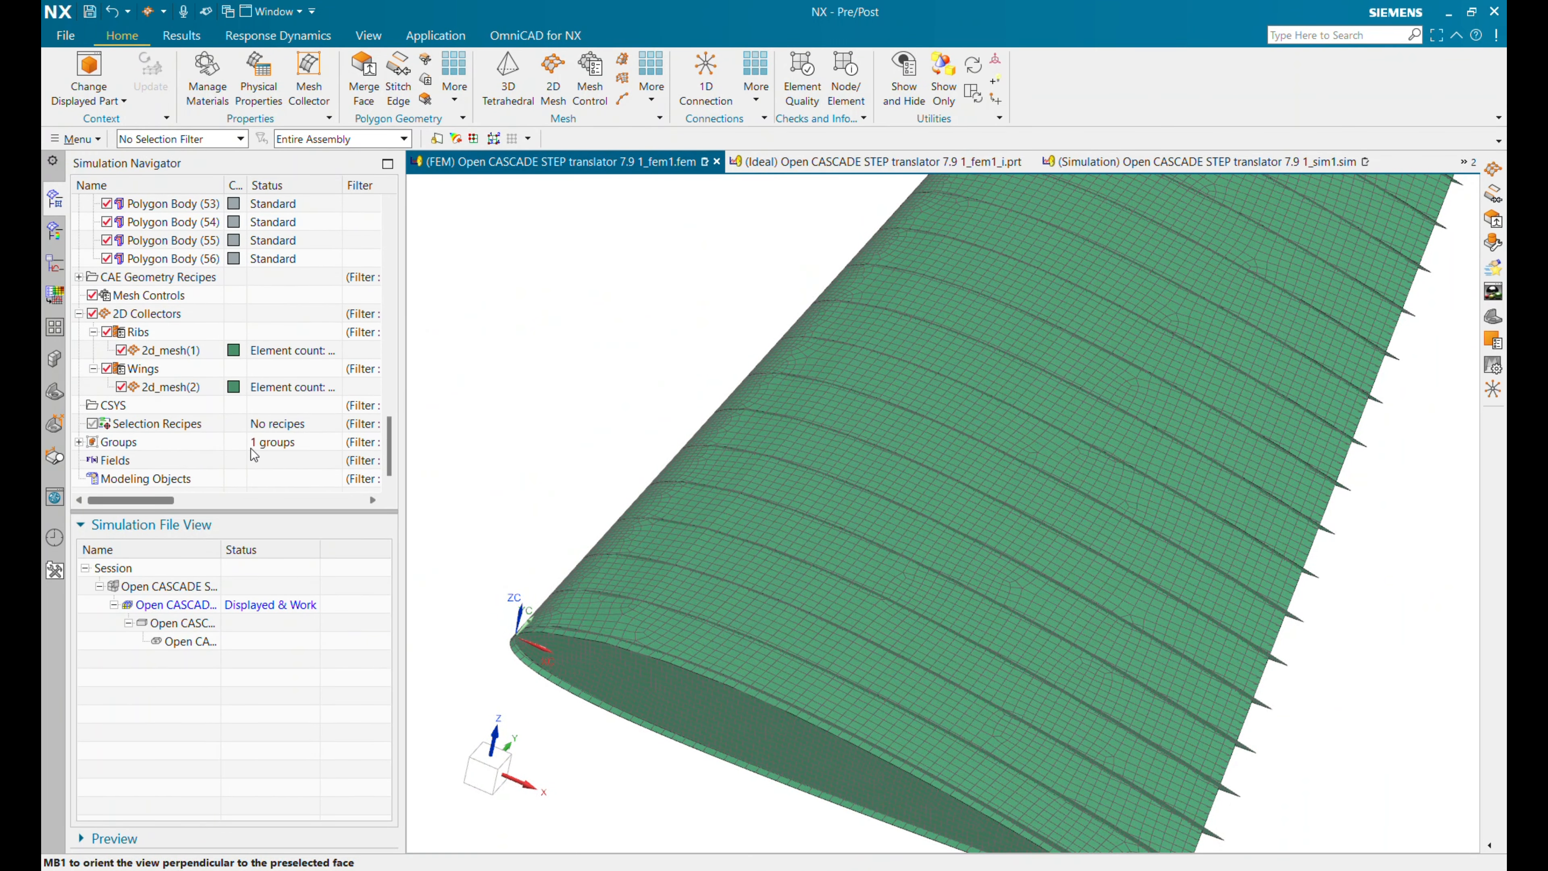
pyautogui.click(232, 389)
pyautogui.click(301, 311)
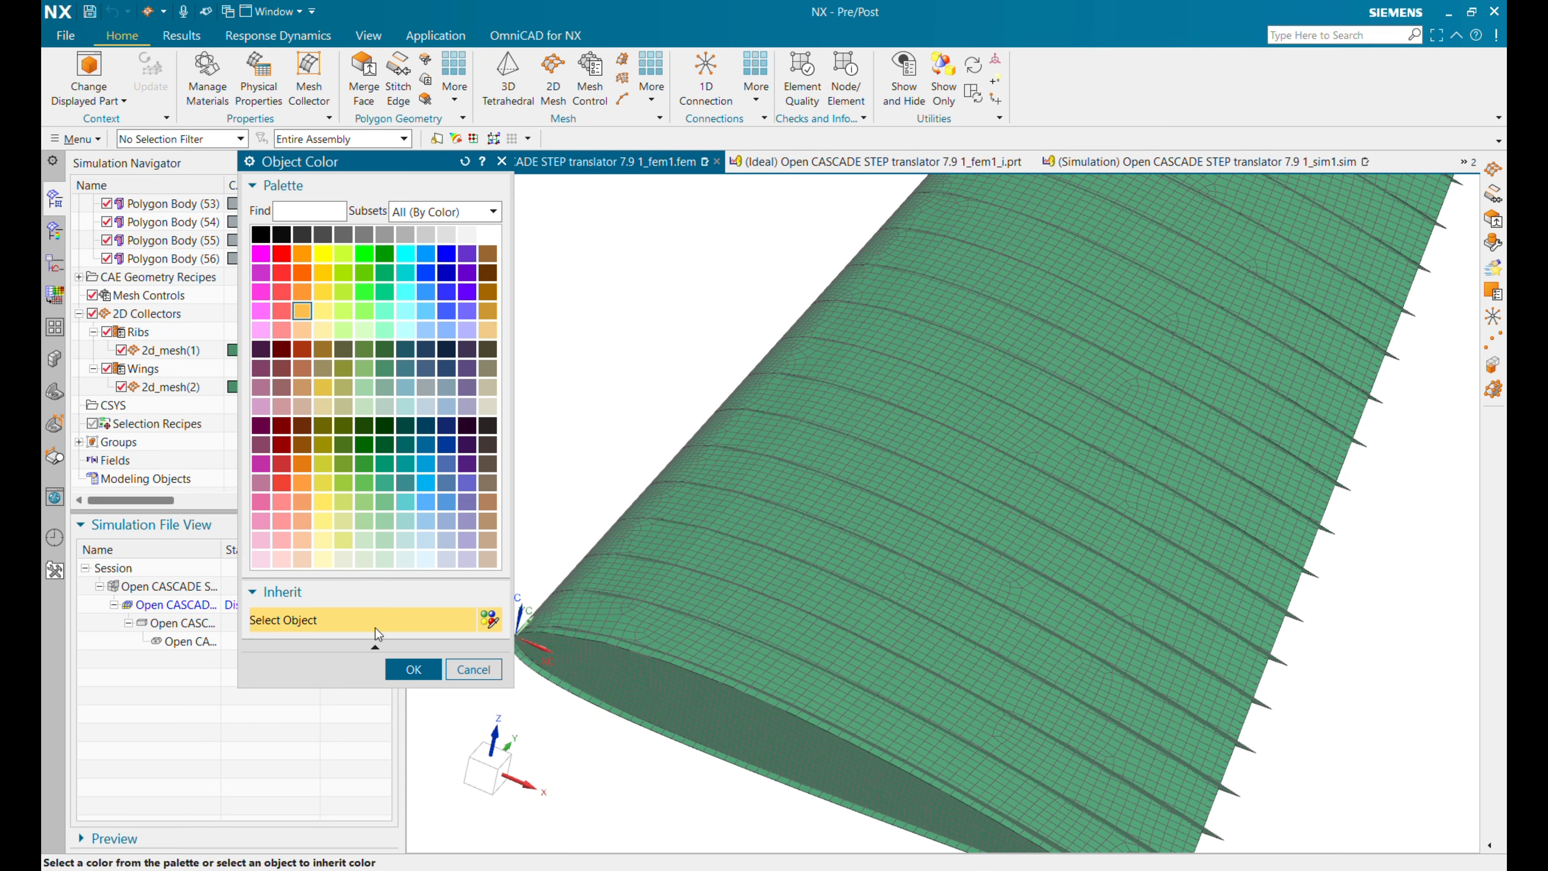
pyautogui.click(413, 669)
# Step: Change the Ribs collector's mesh color to light blue
pyautogui.moveTo(527, 743); pyautogui.dragTo(511, 692, button='middle')
pyautogui.scroll(3, 696, 512)
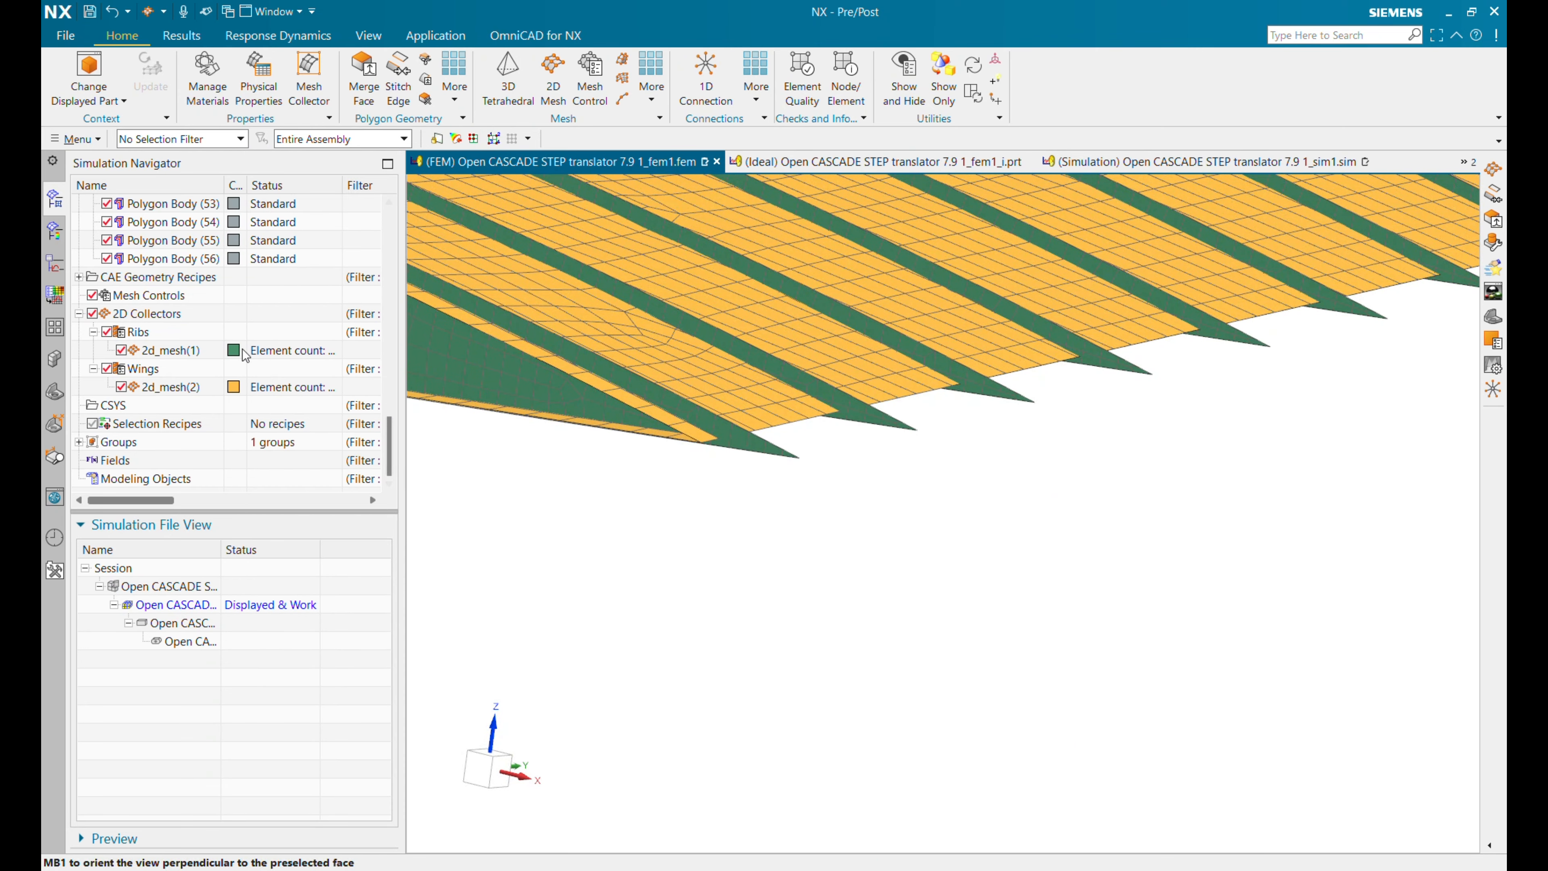
pyautogui.click(232, 349)
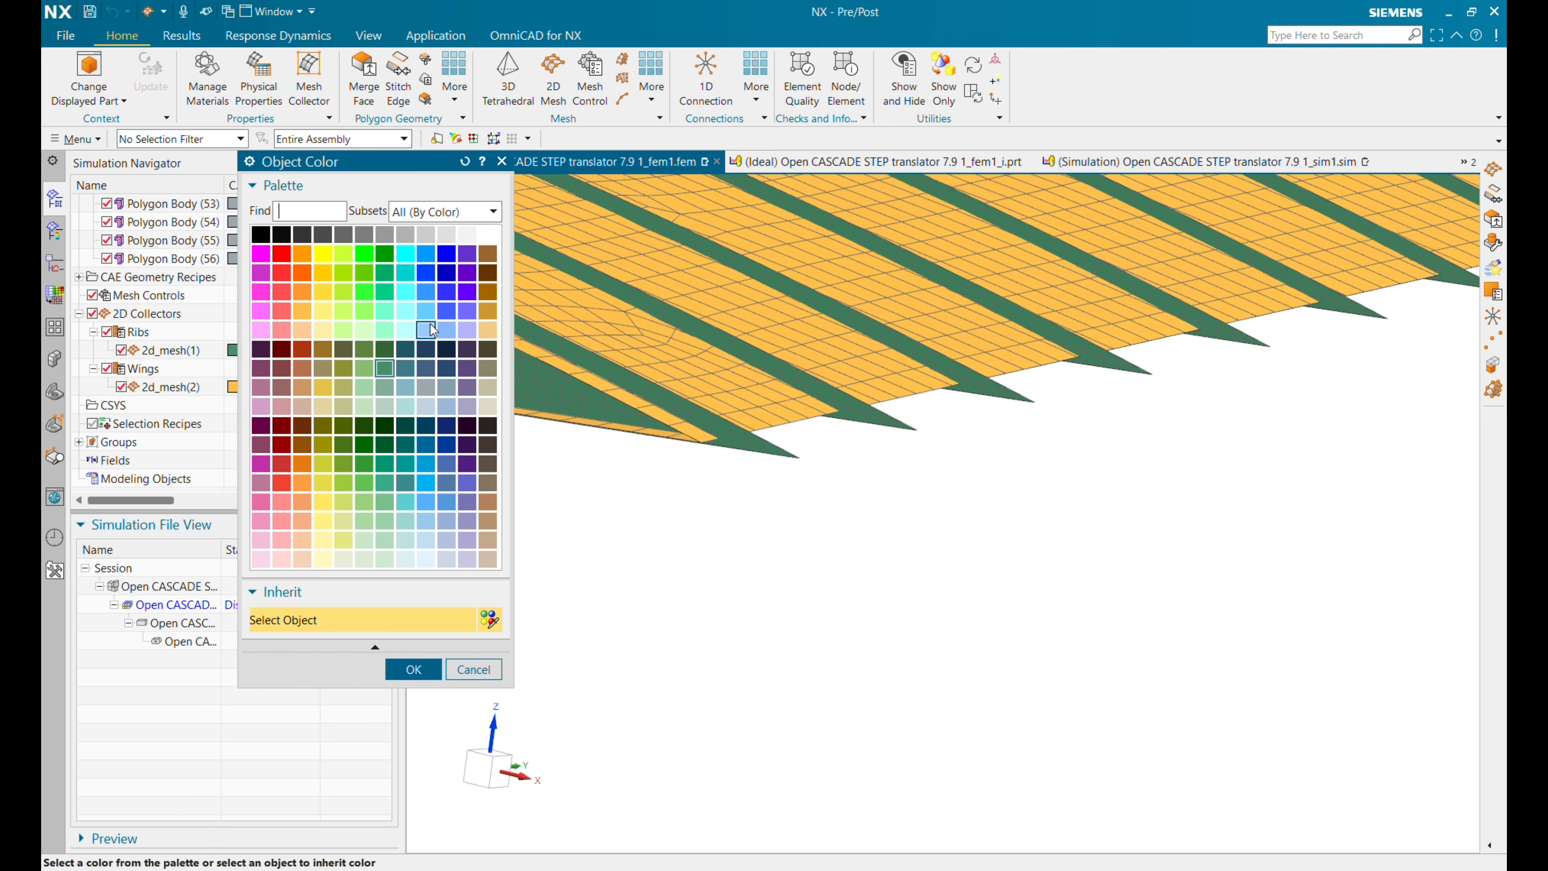
pyautogui.click(413, 669)
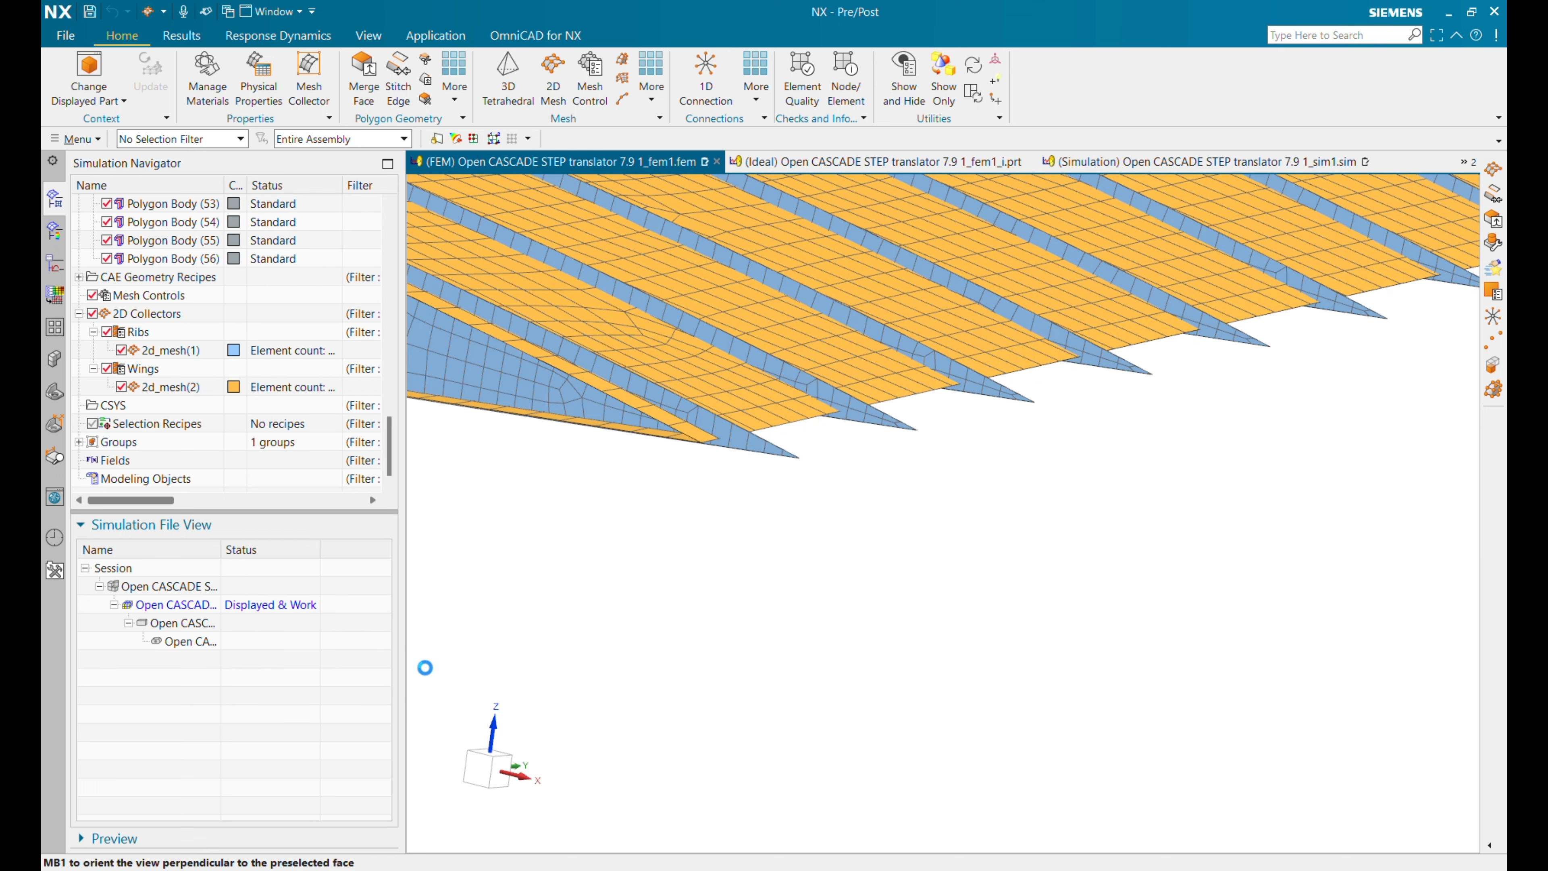
# Step: Examine the recolored skin and rib meshes together over the whole wing, from close-up to a full view
pyautogui.moveTo(809, 480); pyautogui.dragTo(707, 752, button='middle')
pyautogui.hotkey('ctrl', 'f')
pyautogui.scroll(-4, 1037, 420)
pyautogui.moveTo(915, 607); pyautogui.dragTo(920, 629, button='middle')
pyautogui.scroll(1, 921, 628)
pyautogui.scroll(5, 938, 537)
pyautogui.scroll(-5, 1071, 487)
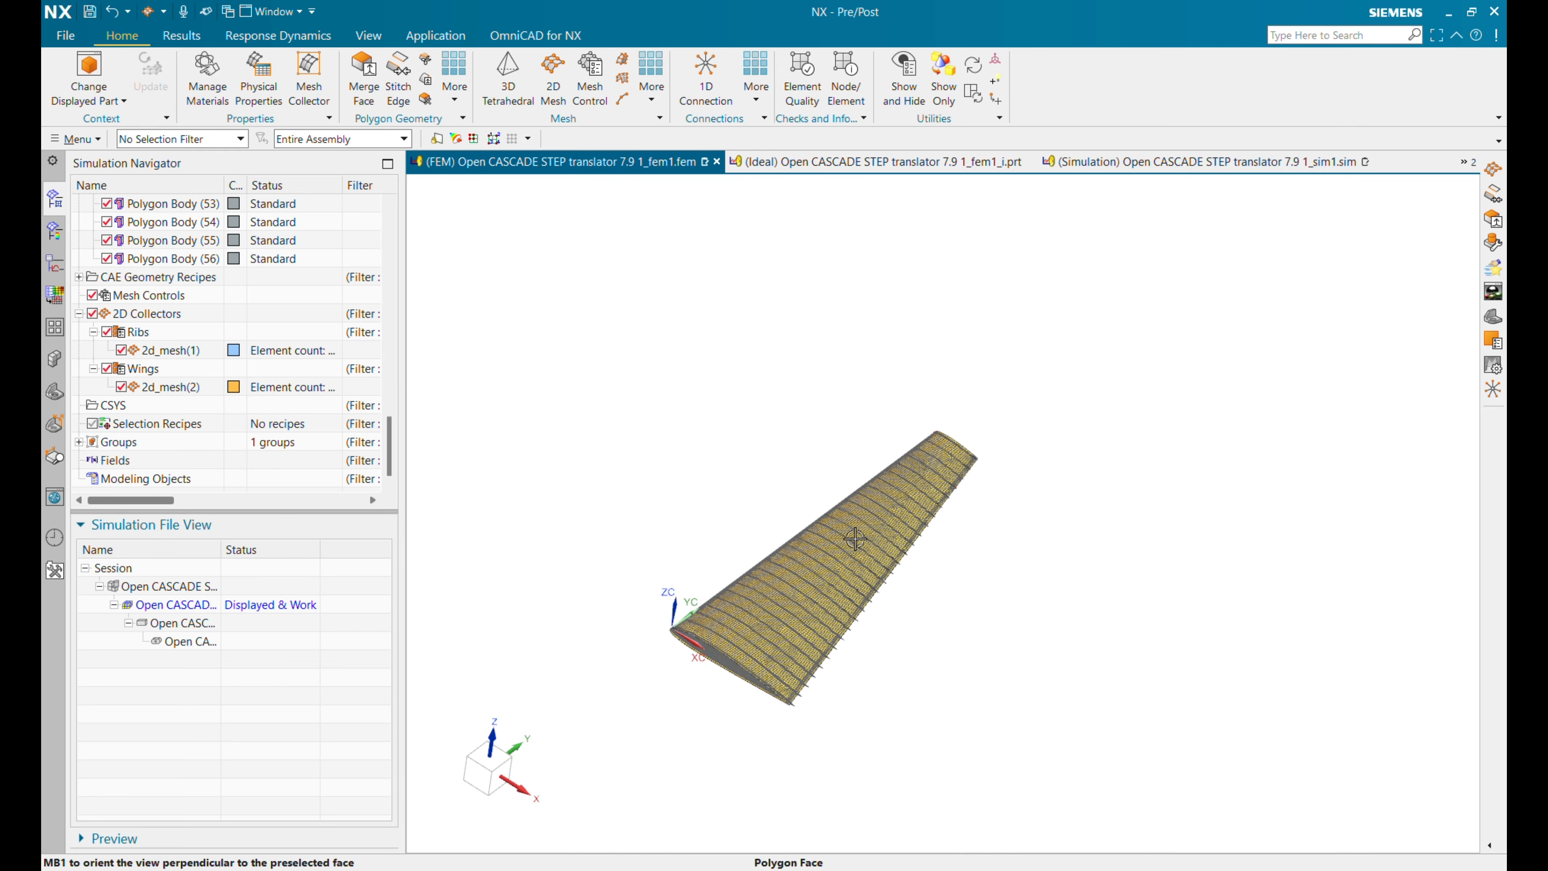
# Step: Examine where the rib meshes meet the wing skin mesh along the root and trailing edge, from overview to close-up
pyautogui.moveTo(707, 554); pyautogui.dragTo(709, 516, button='middle')
pyautogui.scroll(3, 661, 656)
pyautogui.moveTo(660, 656); pyautogui.dragTo(660, 663, button='middle')
pyautogui.scroll(4, 878, 674)
pyautogui.scroll(-6, 854, 622)
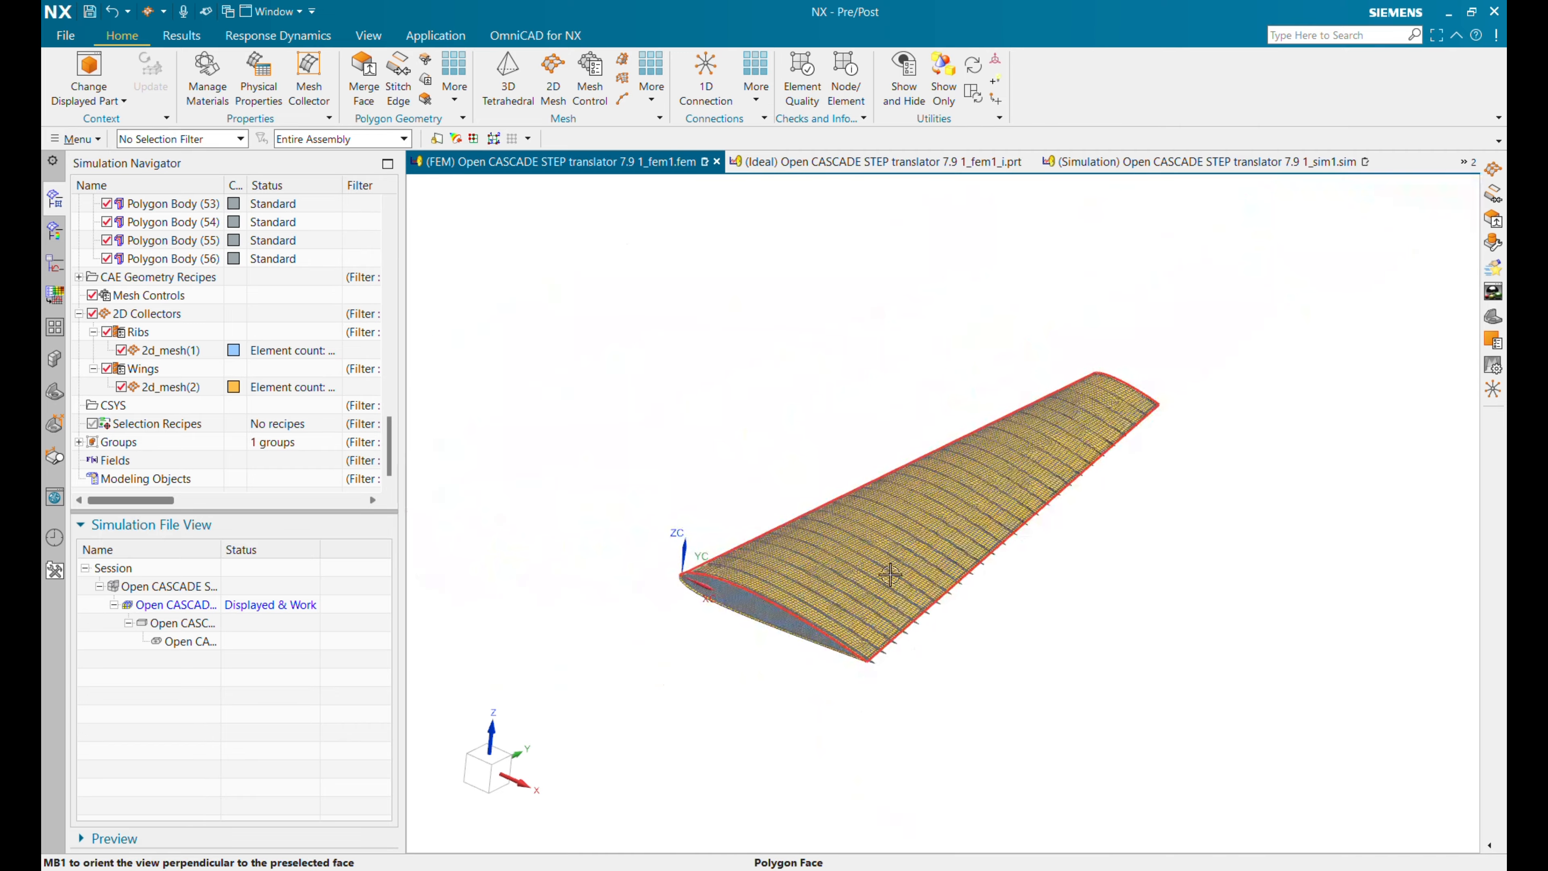
pyautogui.scroll(3, 991, 411)
pyautogui.scroll(5, 685, 789)
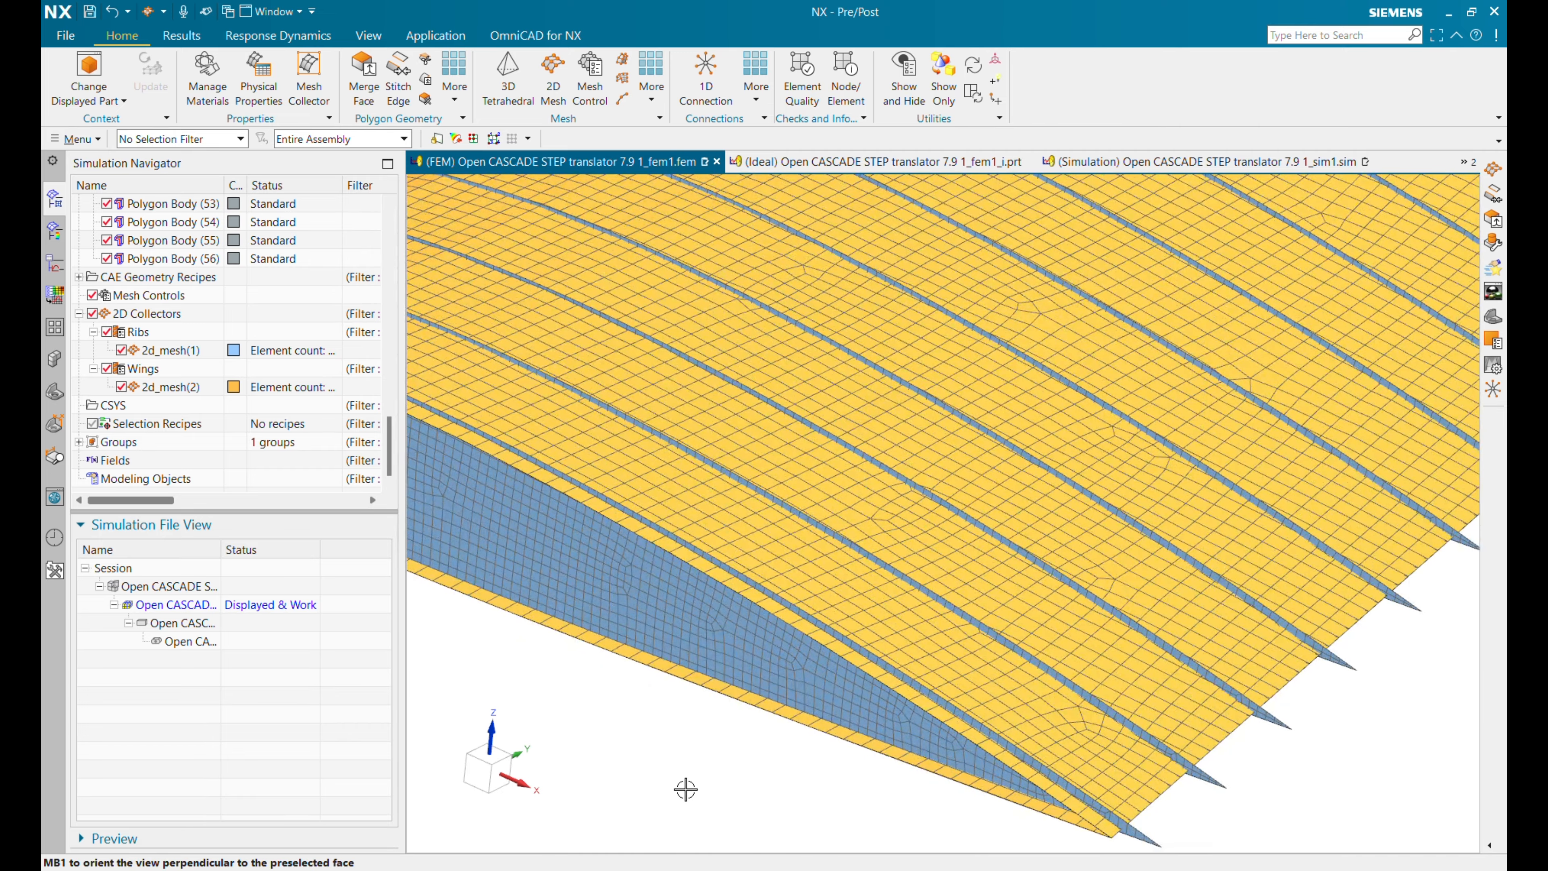
pyautogui.scroll(-5, 686, 789)
pyautogui.moveTo(797, 784); pyautogui.dragTo(798, 773, button='middle')
pyautogui.scroll(3, 857, 739)
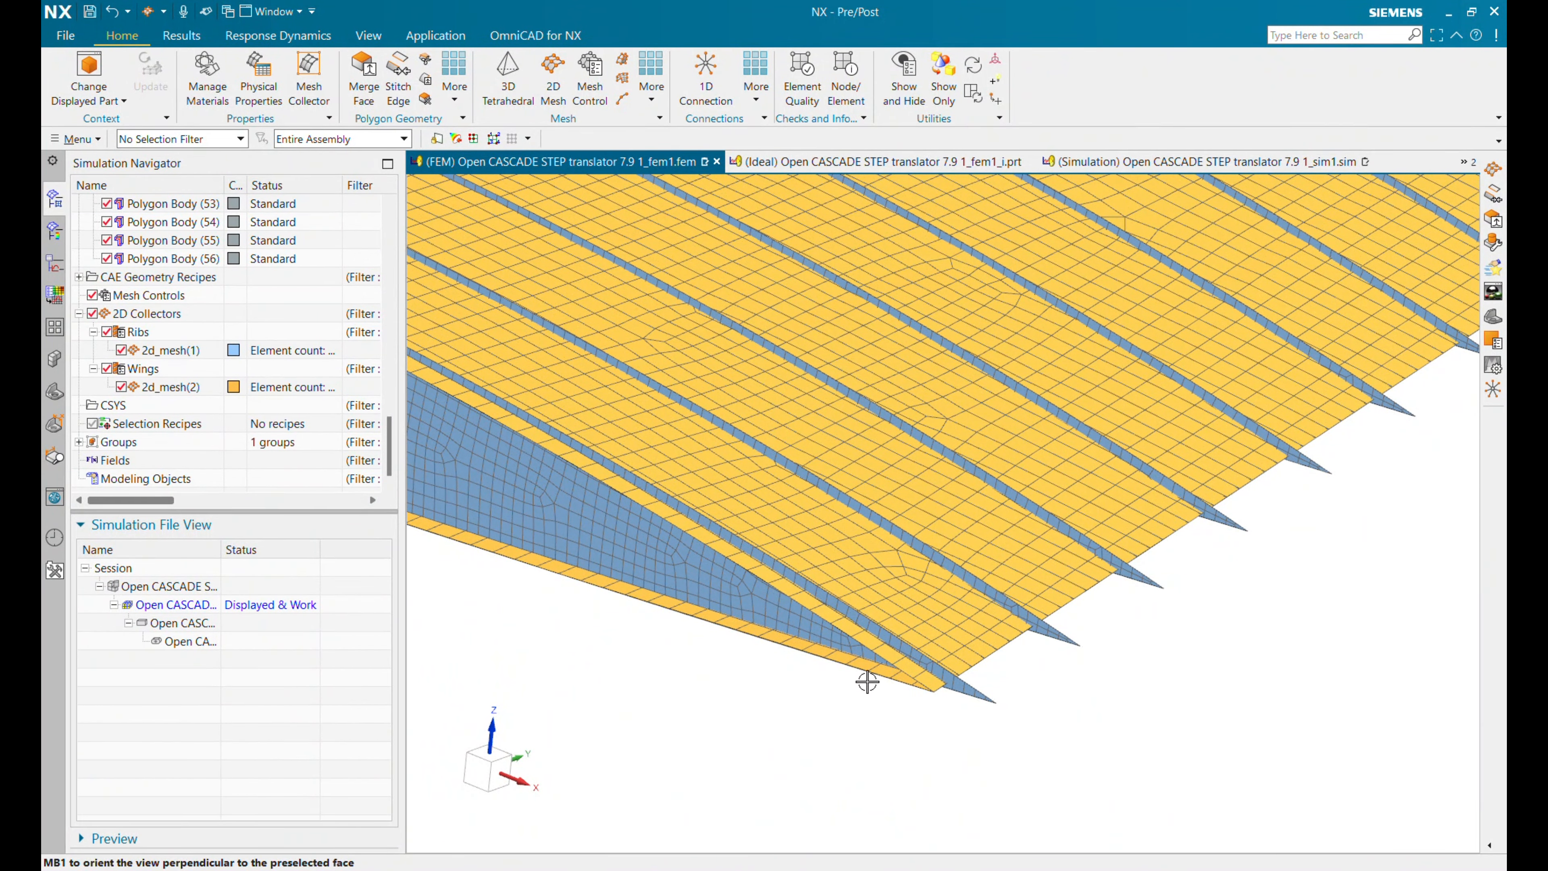
pyautogui.scroll(2, 872, 654)
pyautogui.scroll(1, 871, 654)
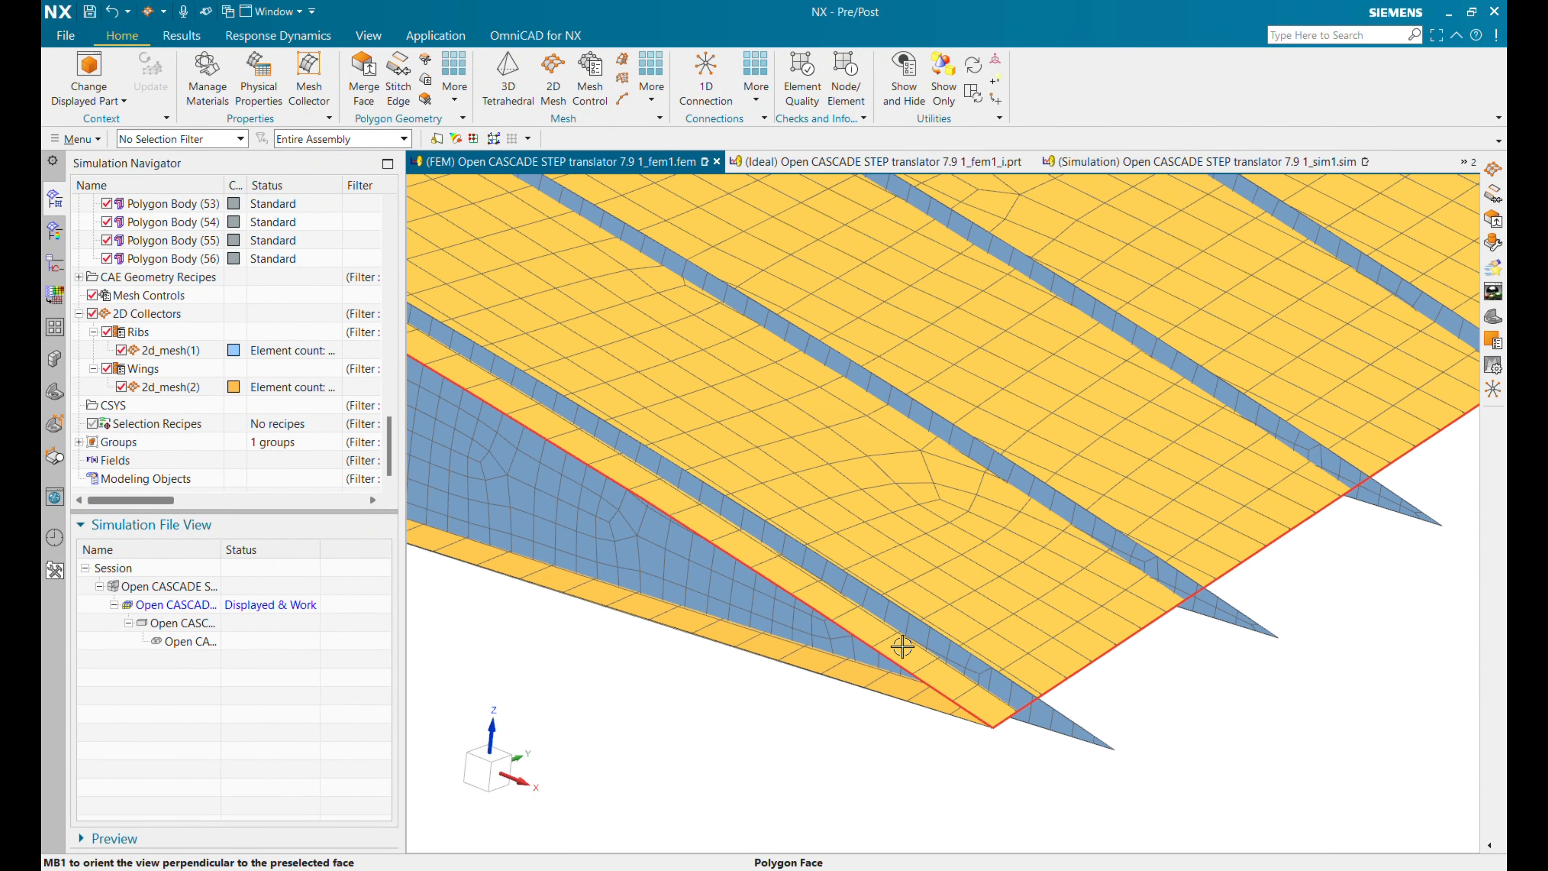
pyautogui.scroll(-6, 906, 681)
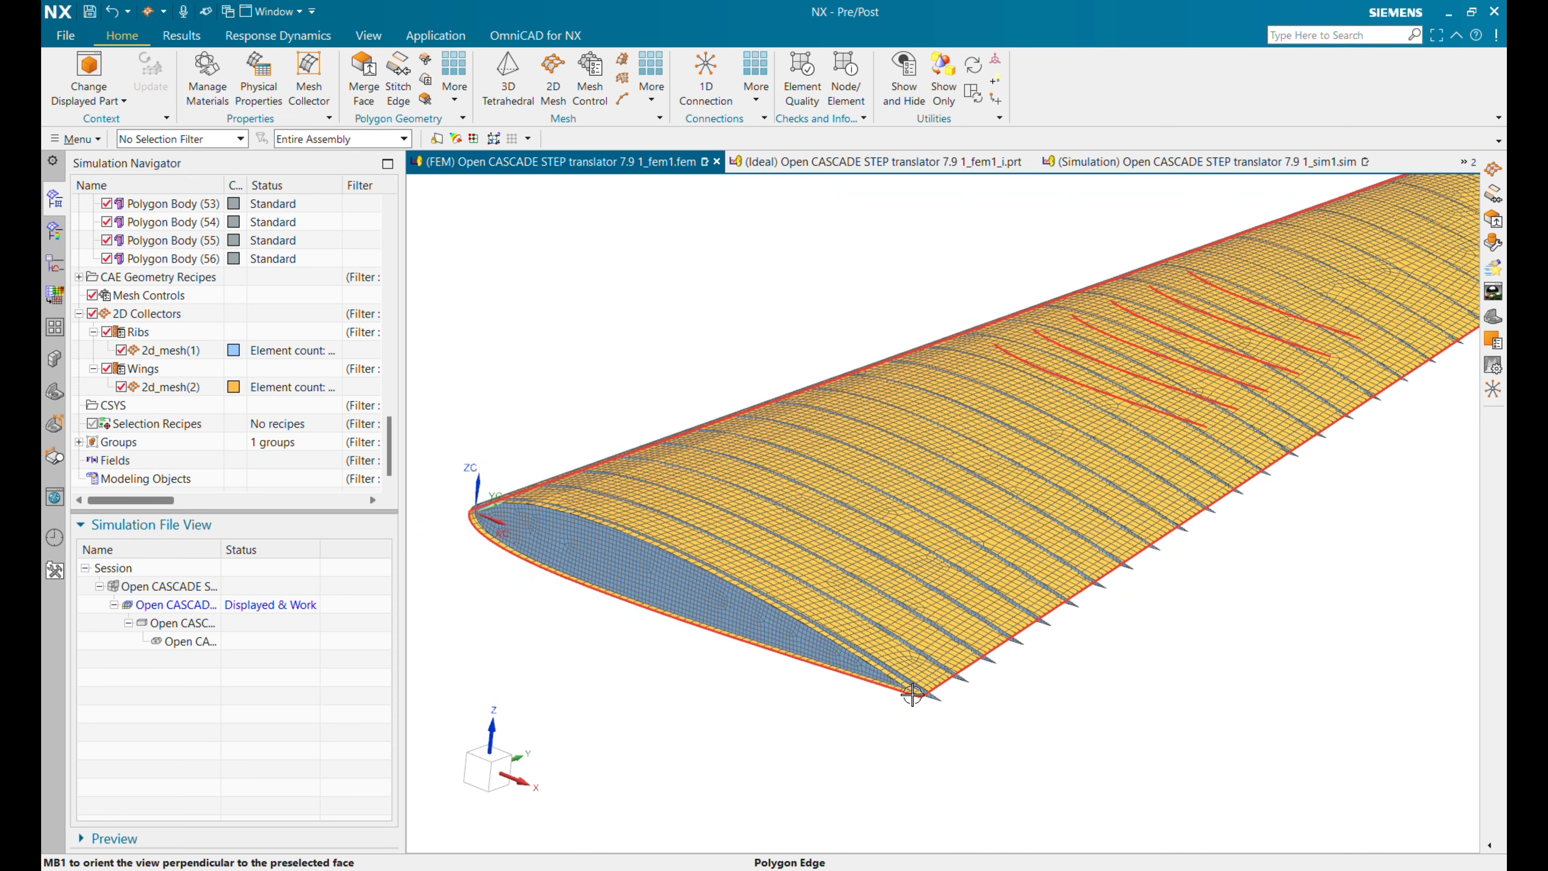
# Step: Start an Edge to Face 1D Connection and select the upper edges of the ribs near the wing root as source edges
pyautogui.click(703, 82)
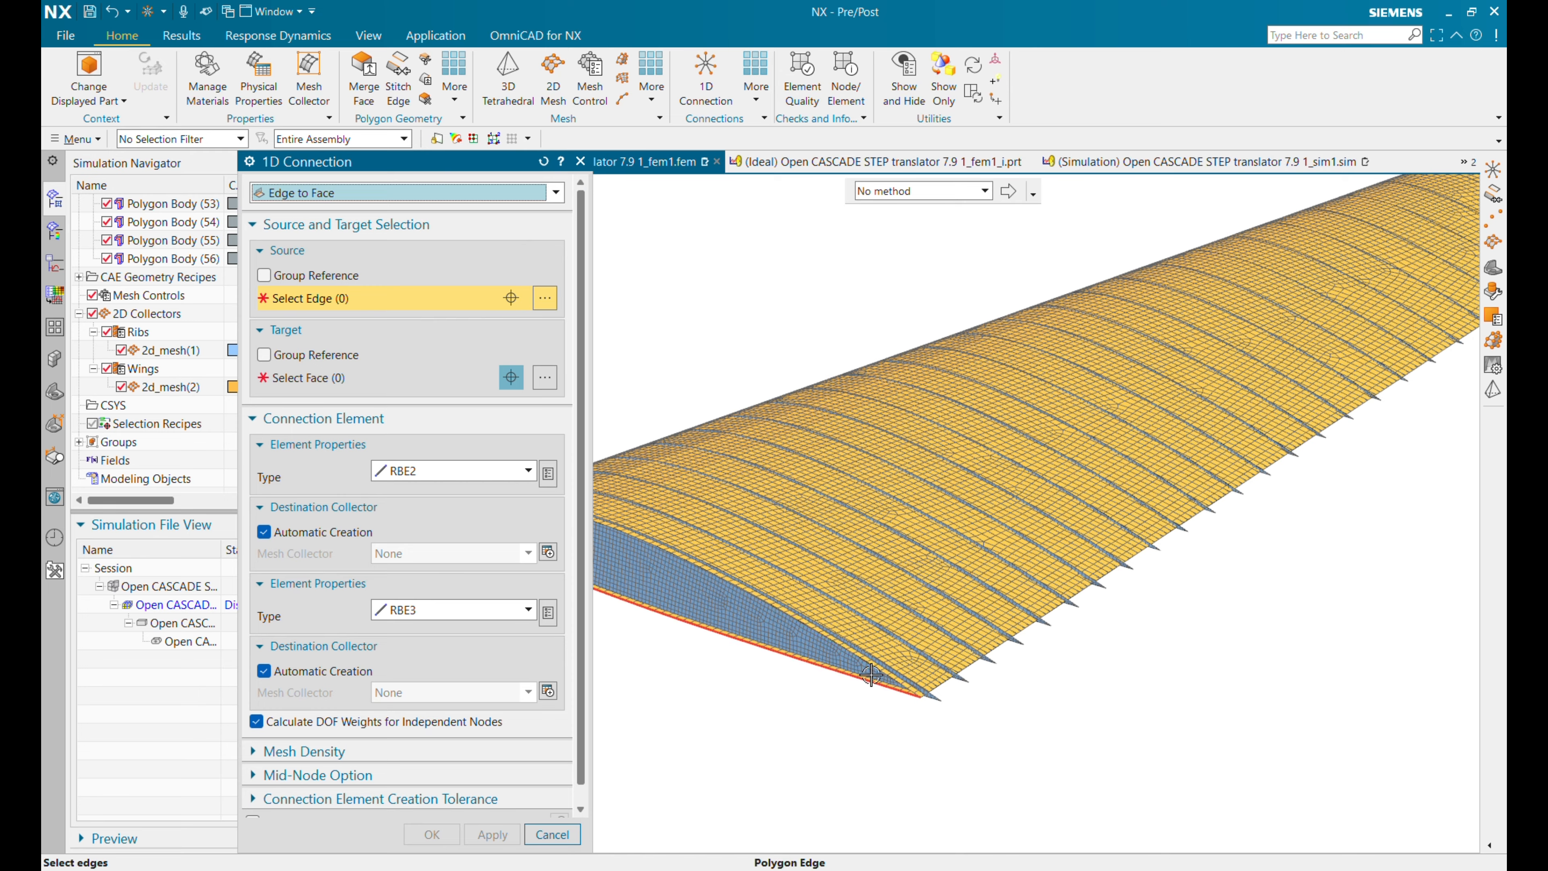
pyautogui.scroll(3, 878, 656)
pyautogui.click(895, 632)
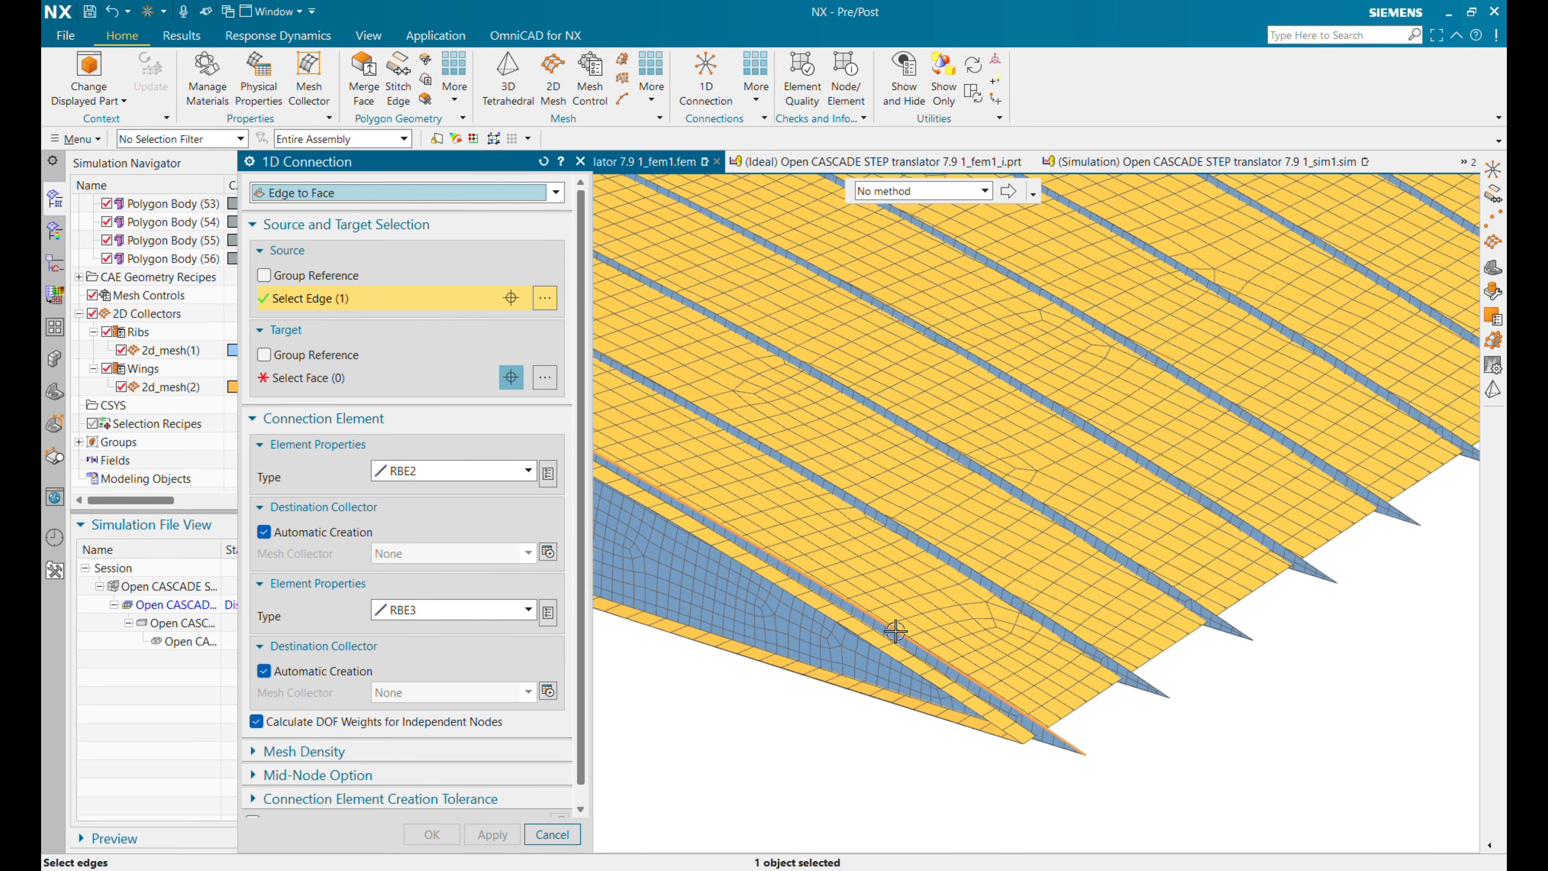
pyautogui.click(1017, 584)
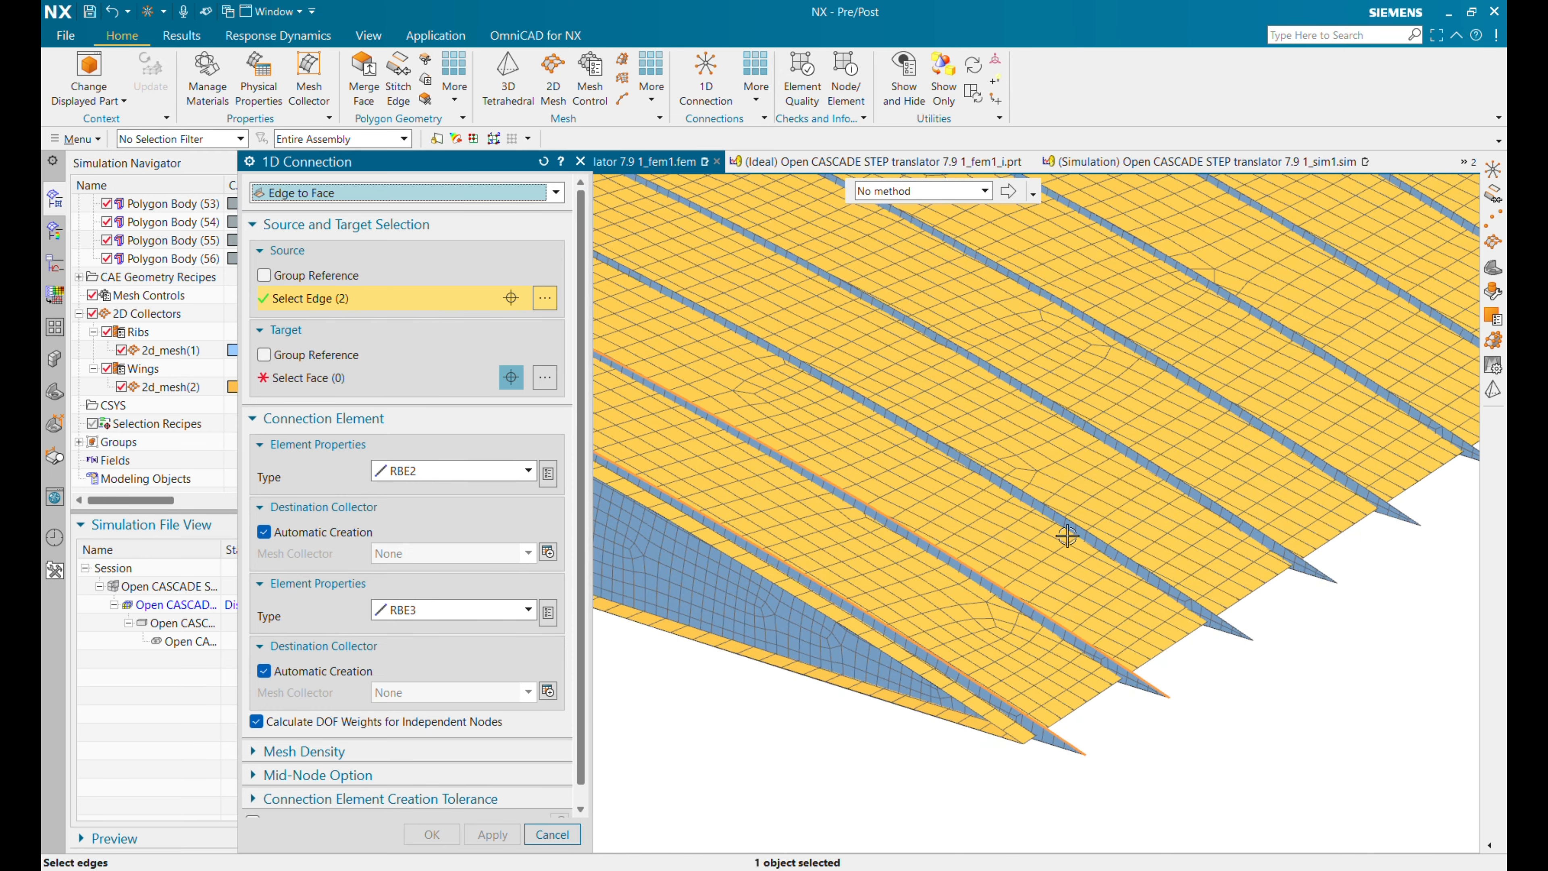
pyautogui.click(1073, 516)
pyautogui.click(1125, 454)
pyautogui.scroll(-3, 1139, 466)
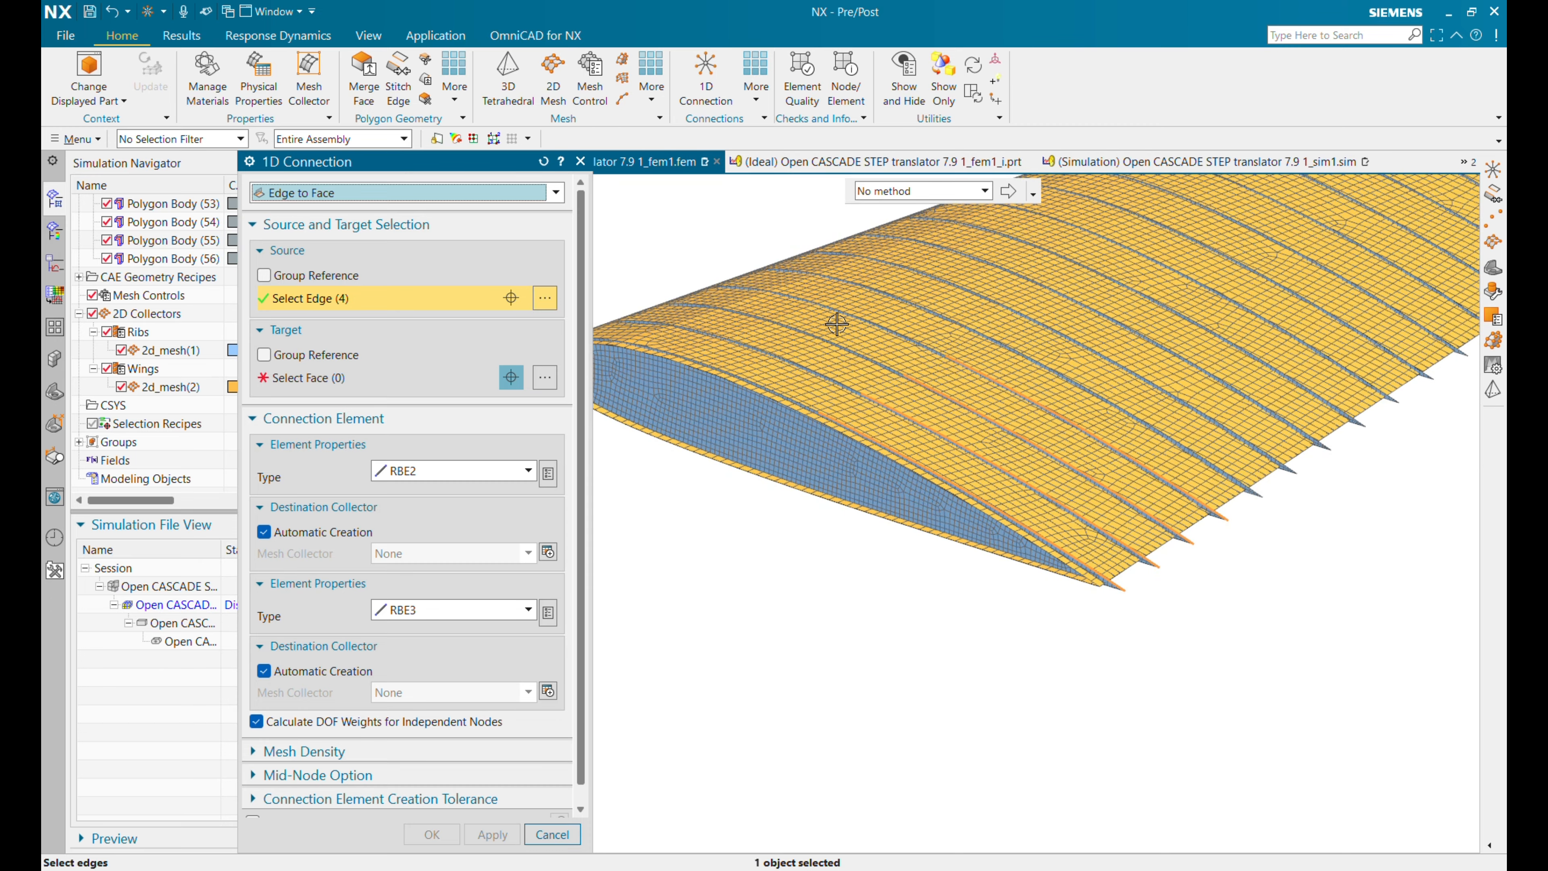
pyautogui.scroll(3, 821, 371)
pyautogui.scroll(2, 822, 371)
pyautogui.click(789, 536)
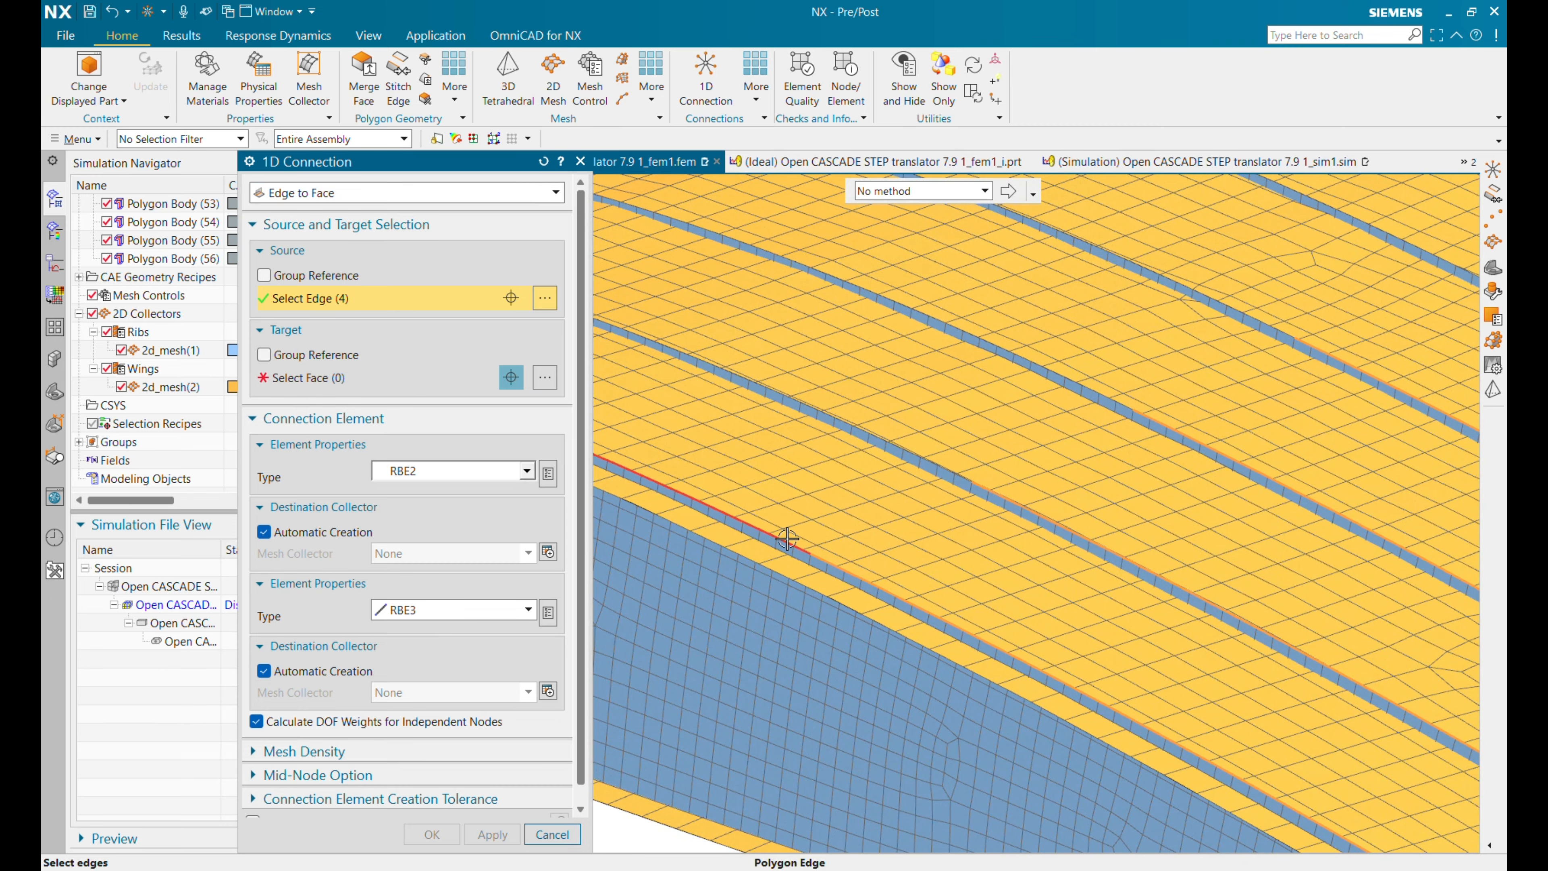
pyautogui.click(895, 450)
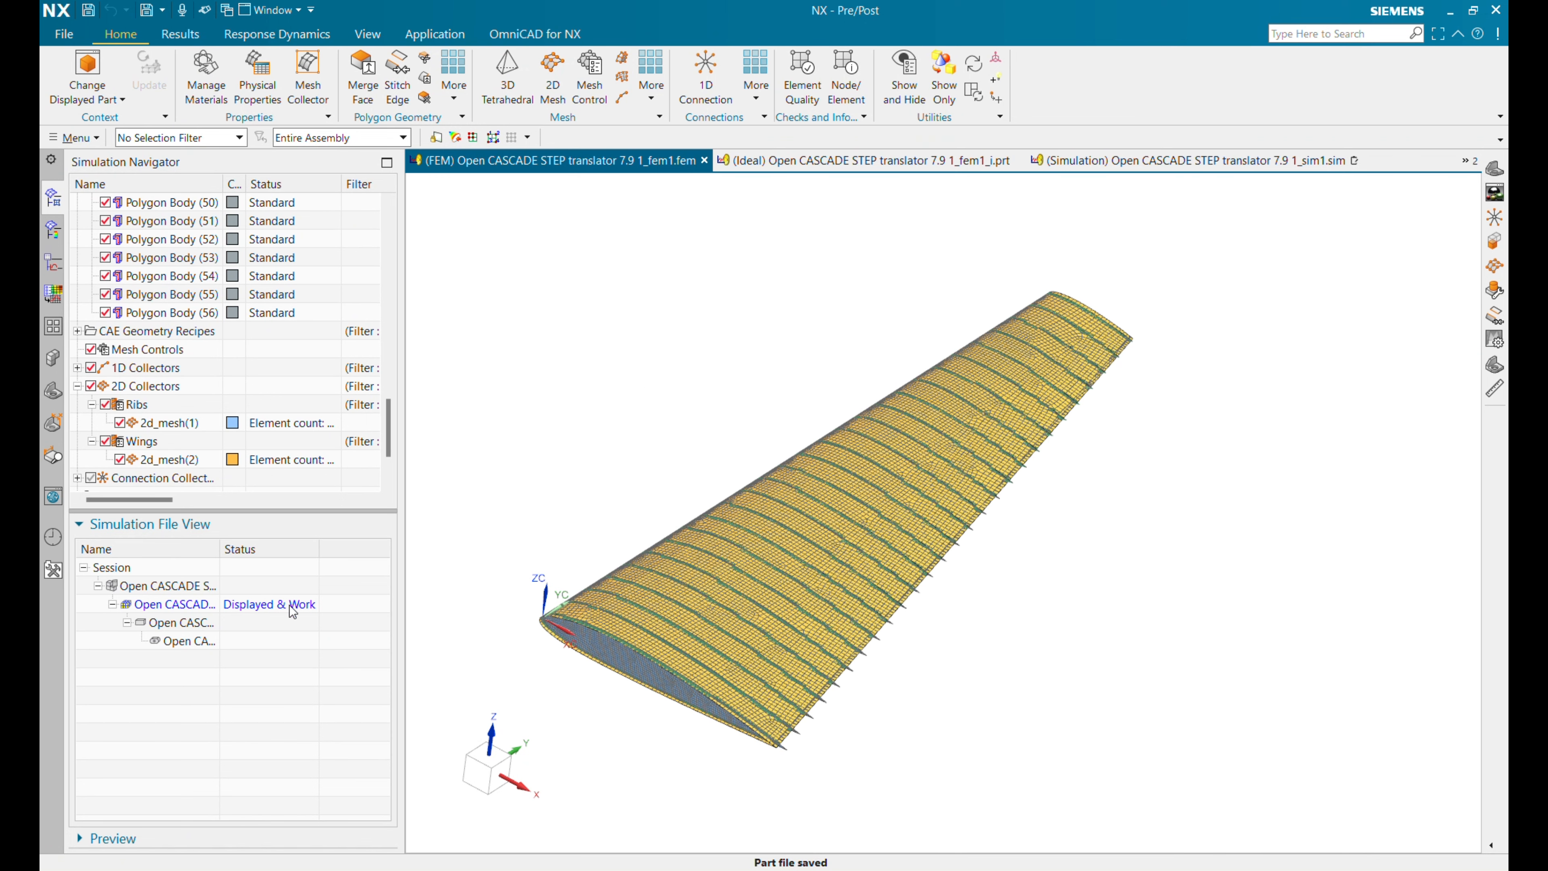
# Step: Make the simulation file the displayed and work part and orient the wing to show its root end
pyautogui.scroll(1, 475, 571)
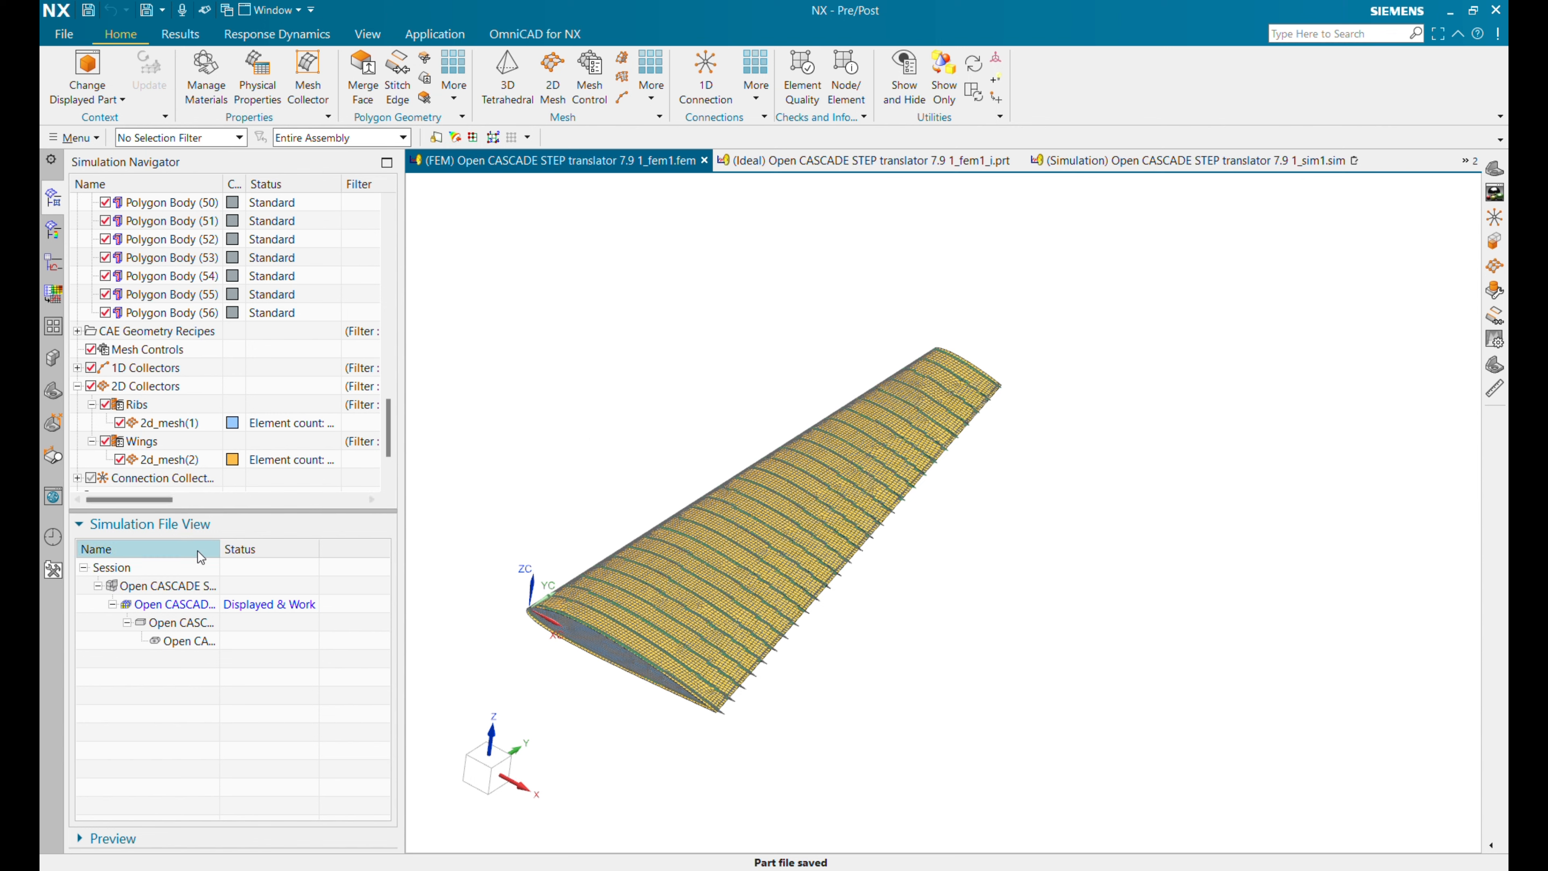
pyautogui.doubleClick(176, 586)
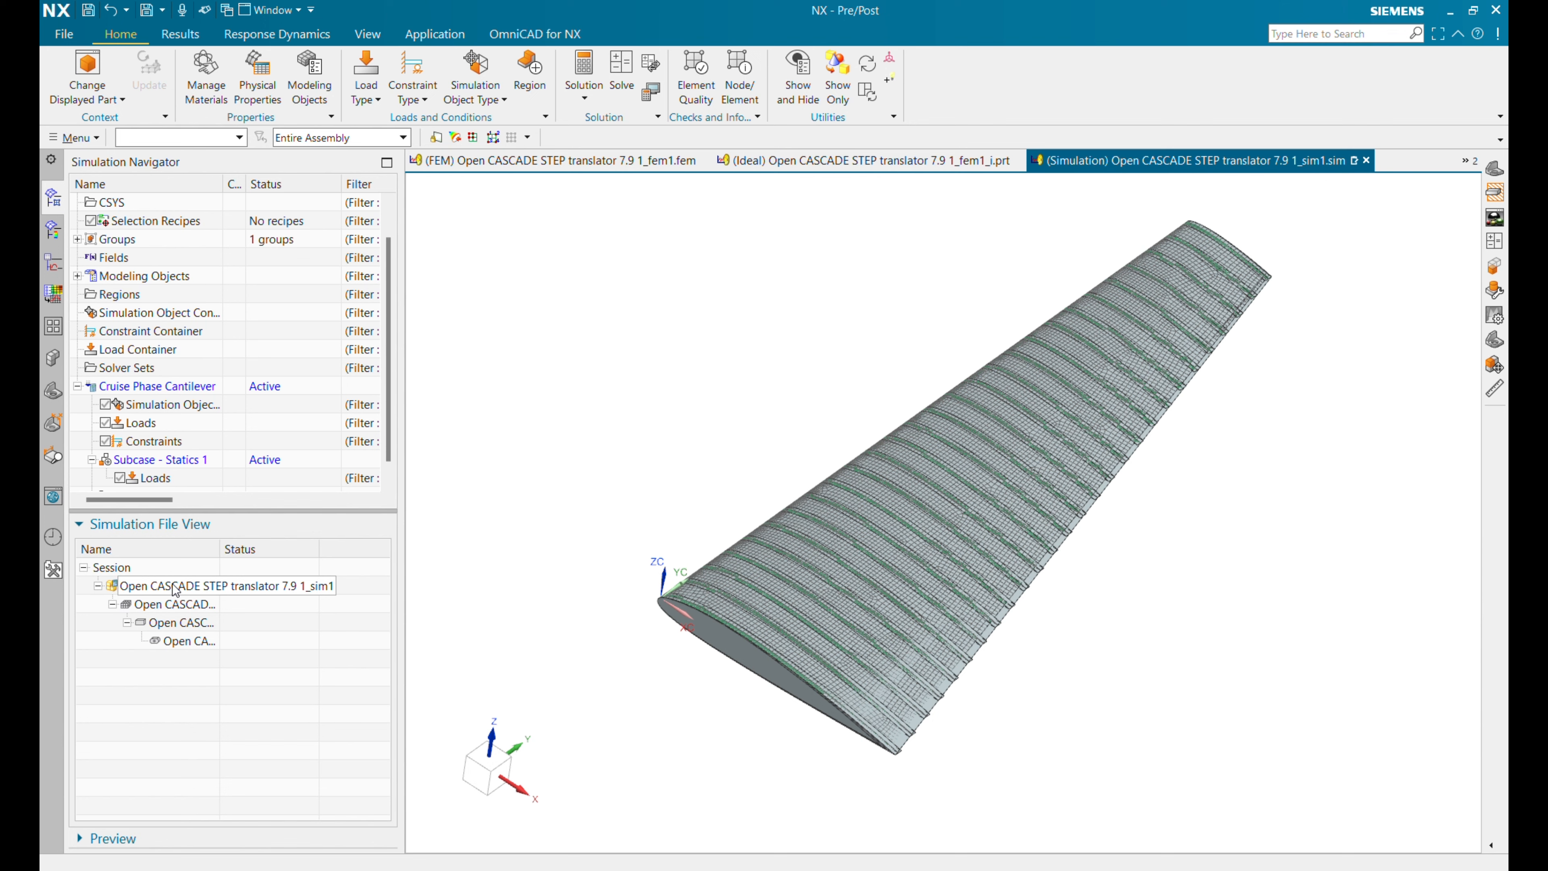
pyautogui.moveTo(470, 536); pyautogui.dragTo(611, 576, button='middle')
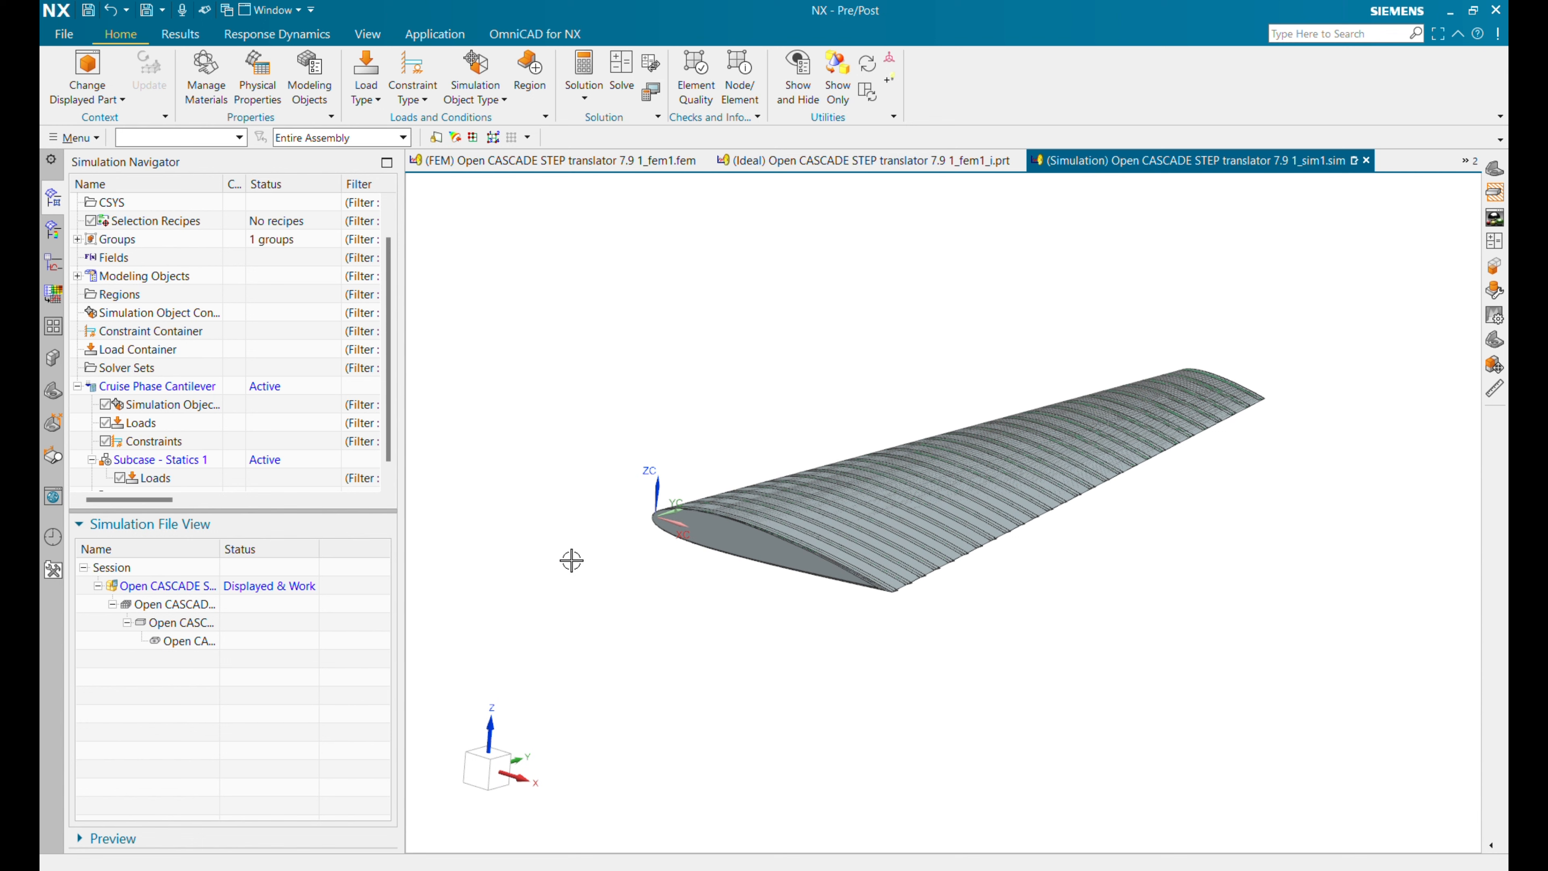
# Step: Start a Fixed Constraint and isolate the wing skin's polygon body by hiding the remaining FEM bodies and meshes
pyautogui.click(412, 92)
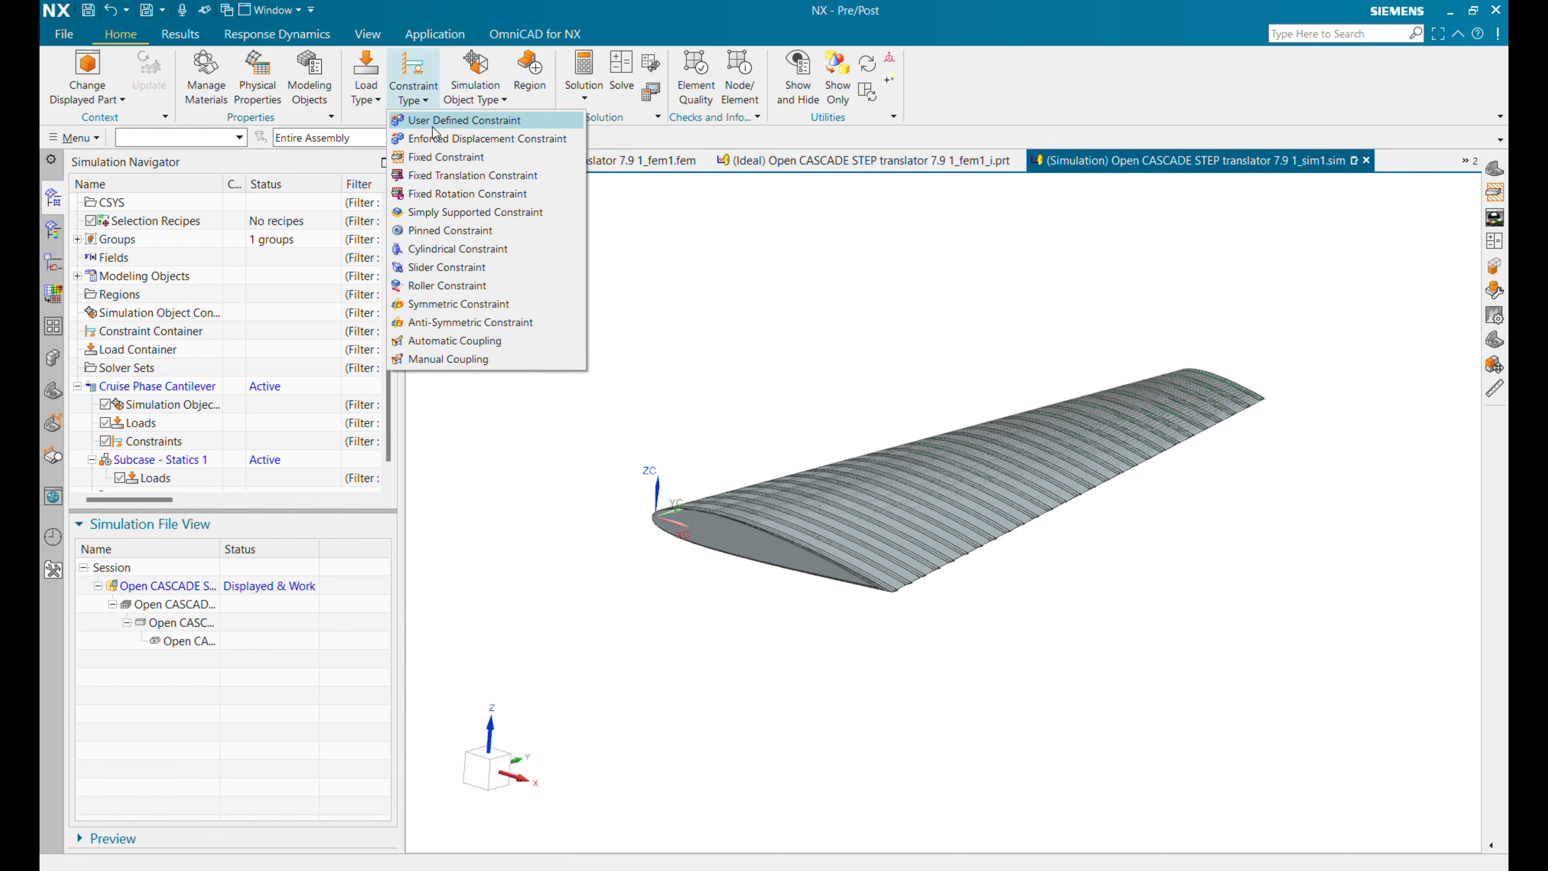
pyautogui.click(437, 155)
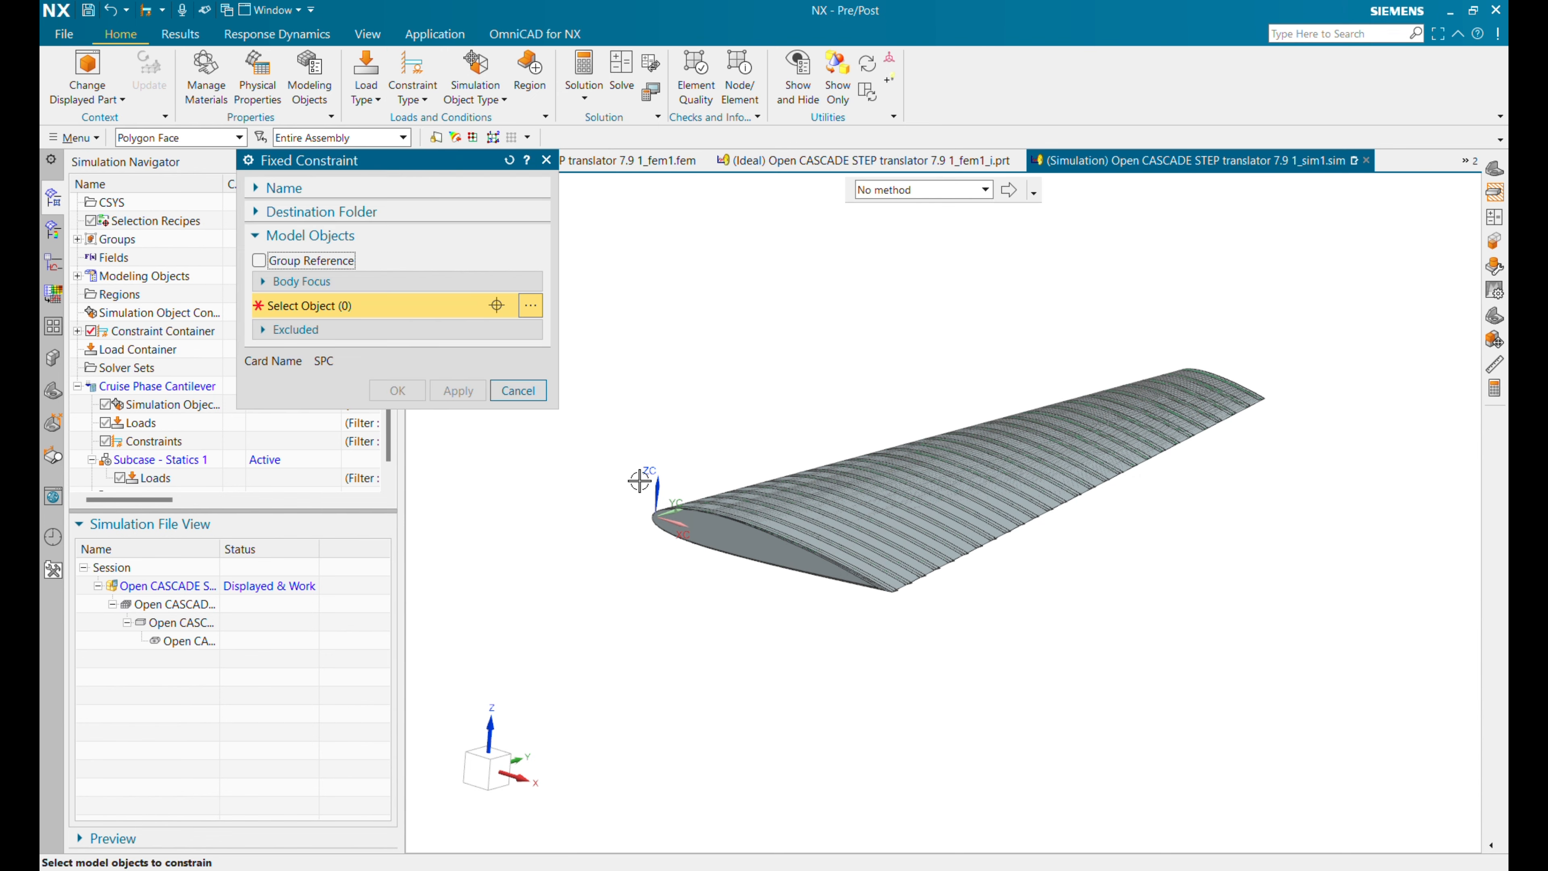
pyautogui.scroll(-6, 650, 506)
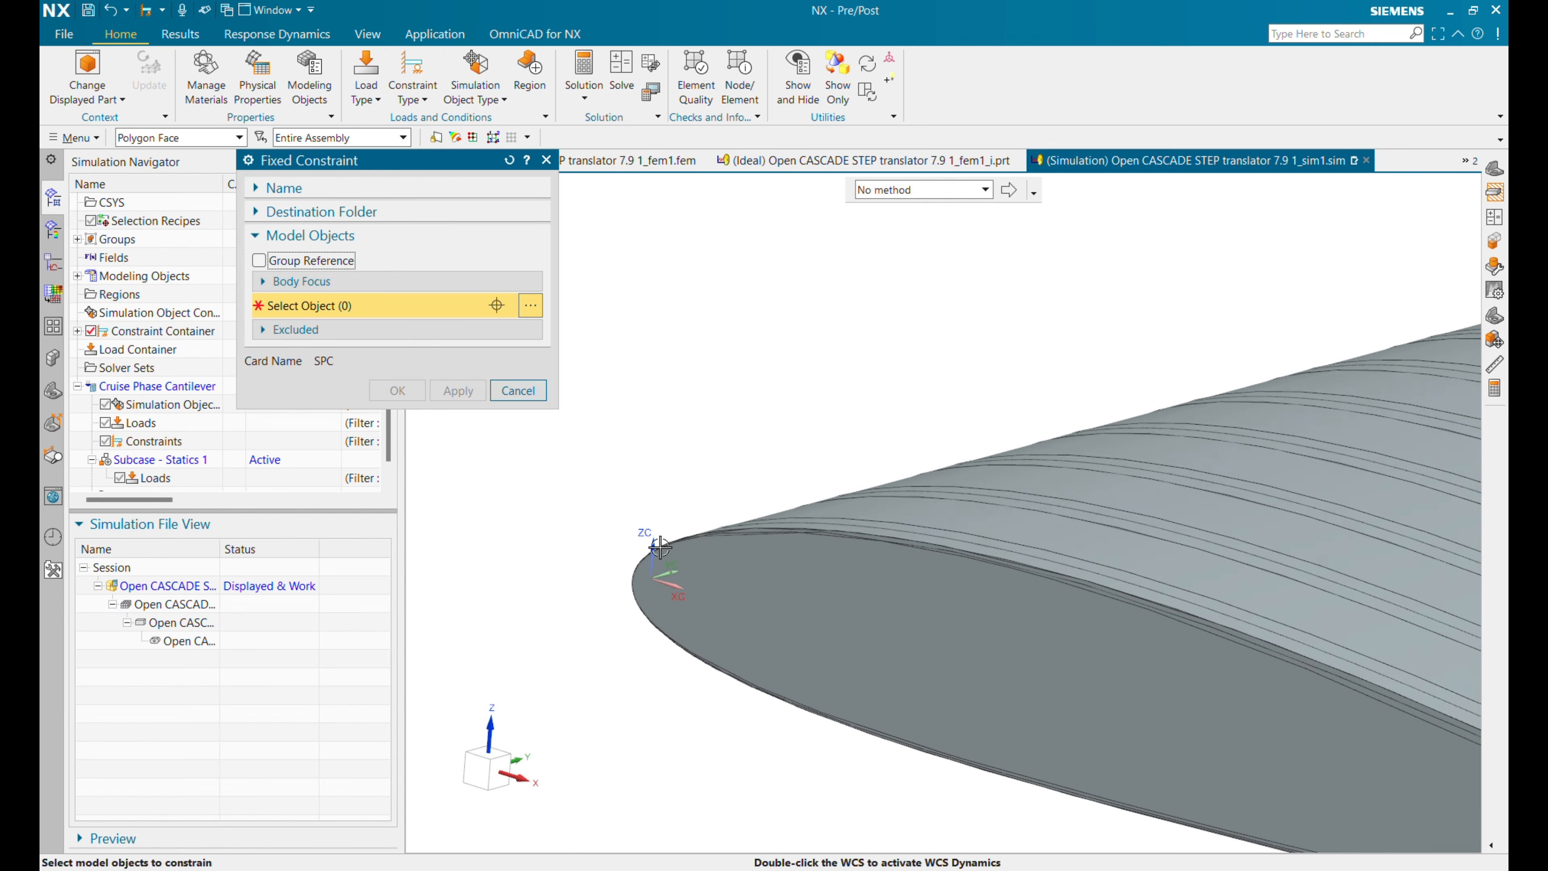
pyautogui.scroll(2, 642, 523)
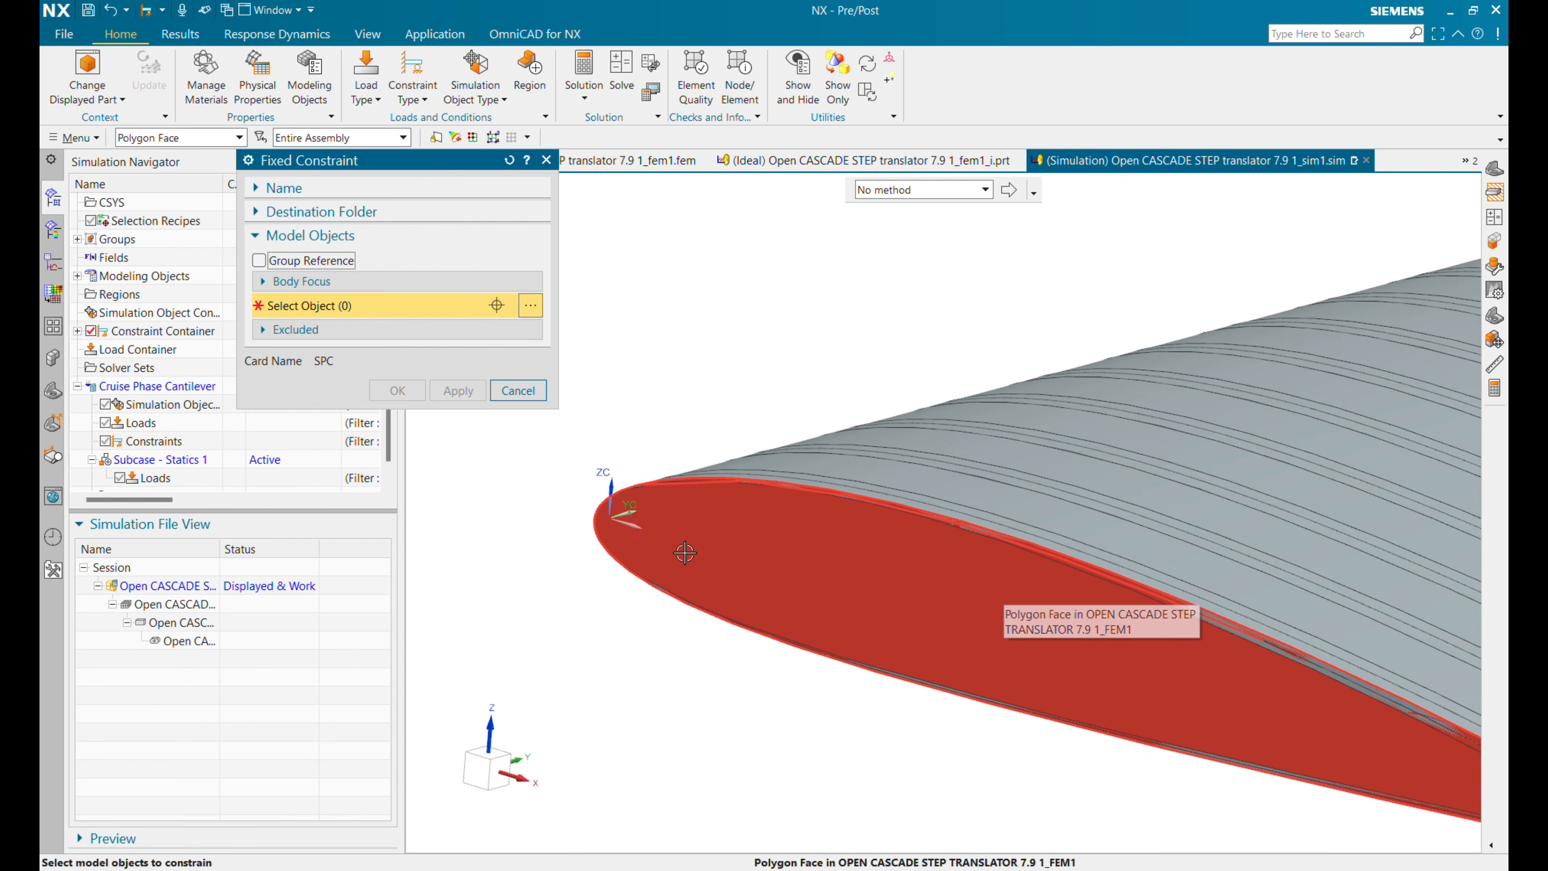
pyautogui.scroll(1, 102, 305)
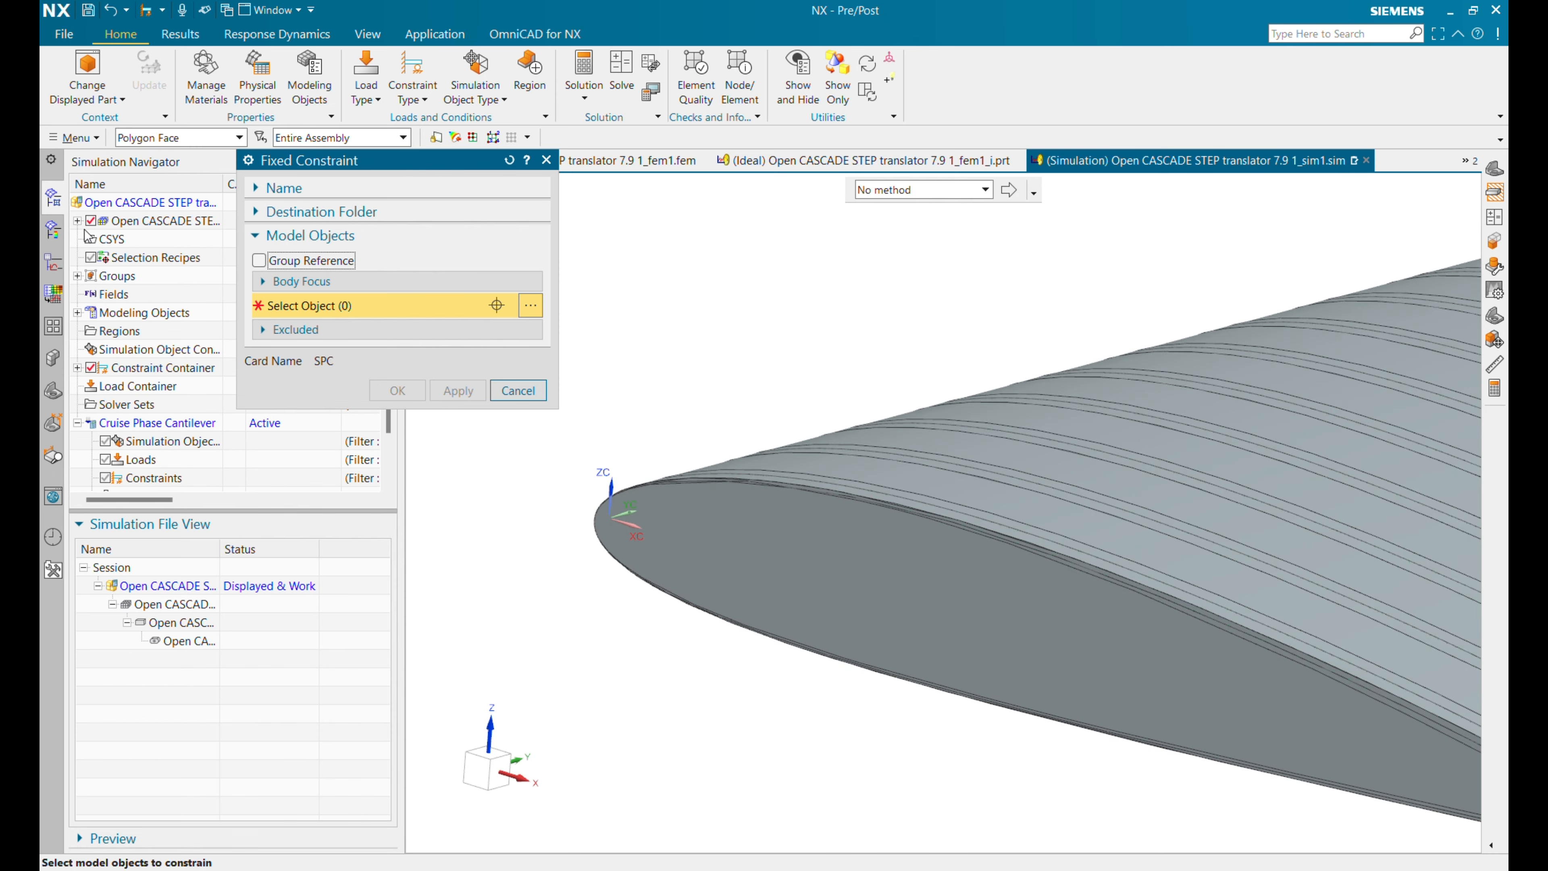
pyautogui.click(91, 221)
pyautogui.click(79, 220)
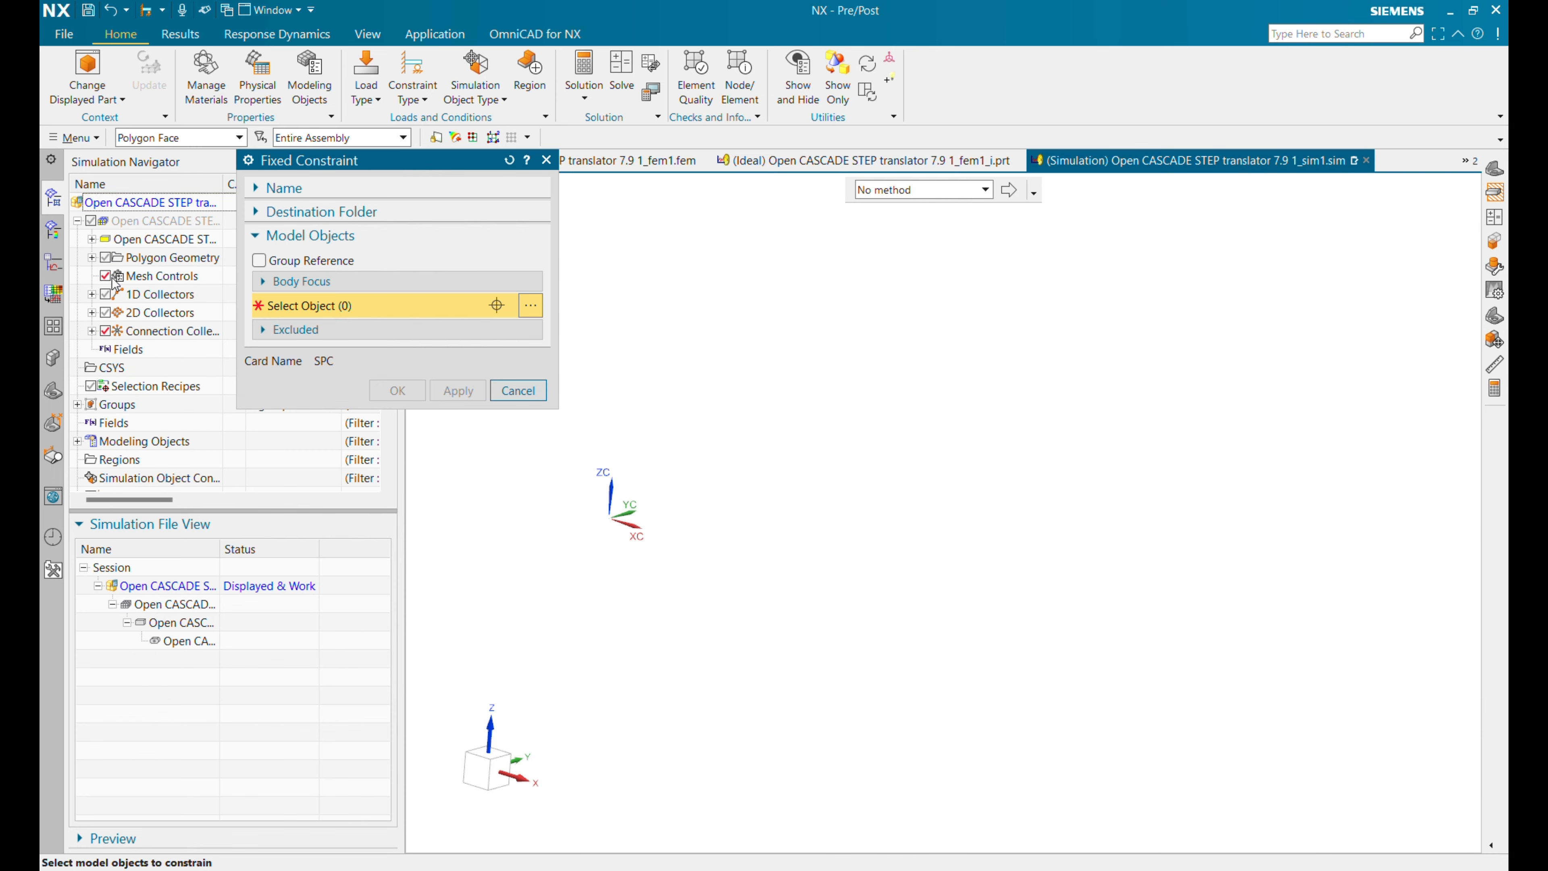
pyautogui.click(92, 258)
pyautogui.scroll(-1, 128, 326)
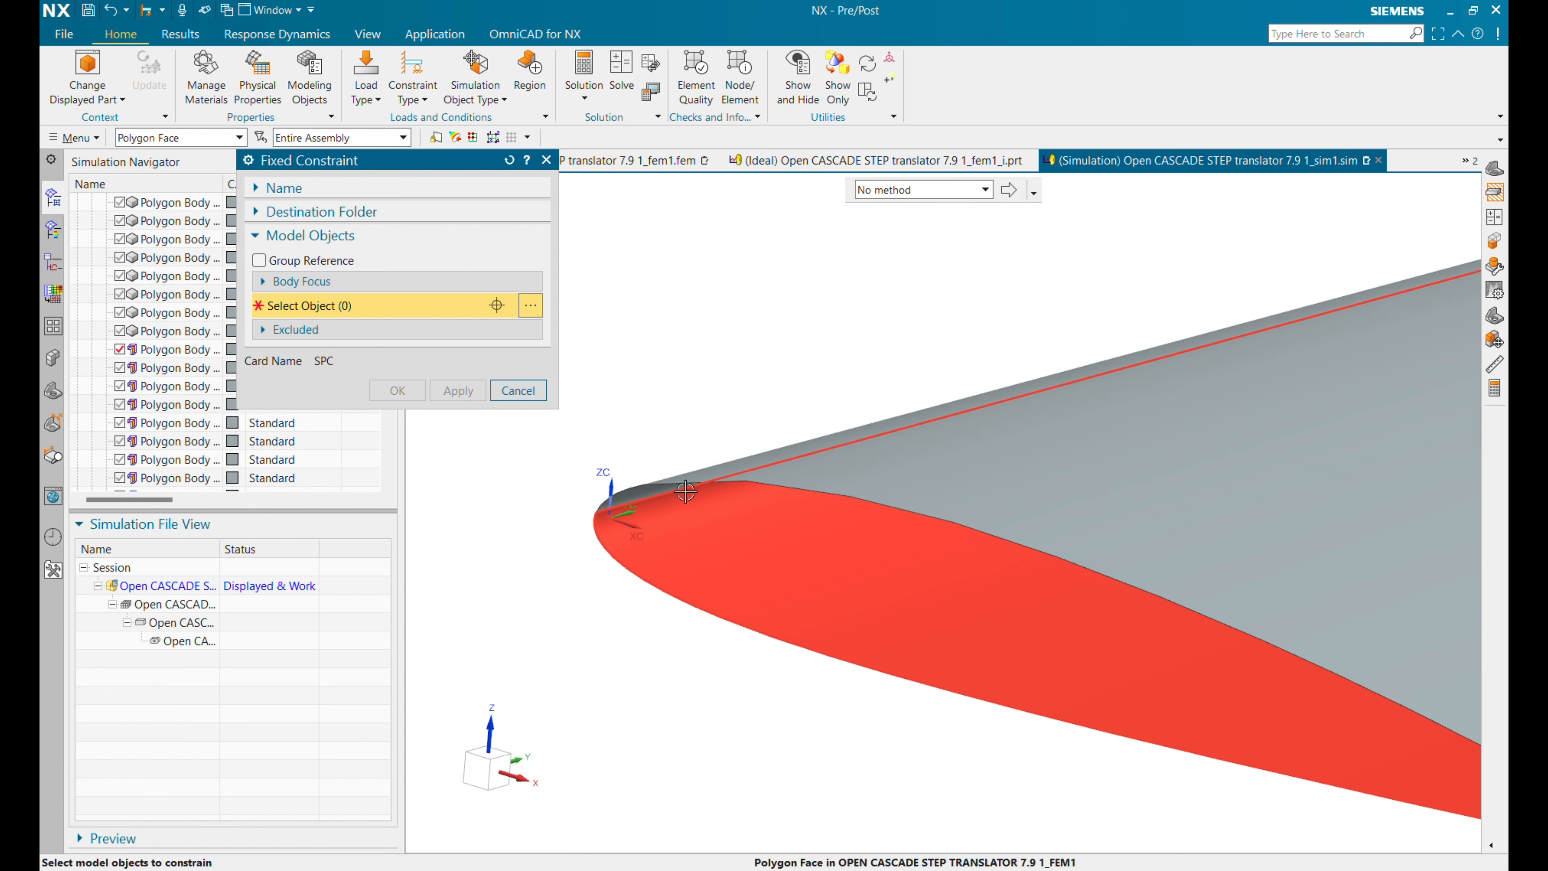
# Step: Apply the fixed constraint to the six polygon edges of the skin's root profile, leaving out the extra edge at the leading edge
pyautogui.click(213, 137)
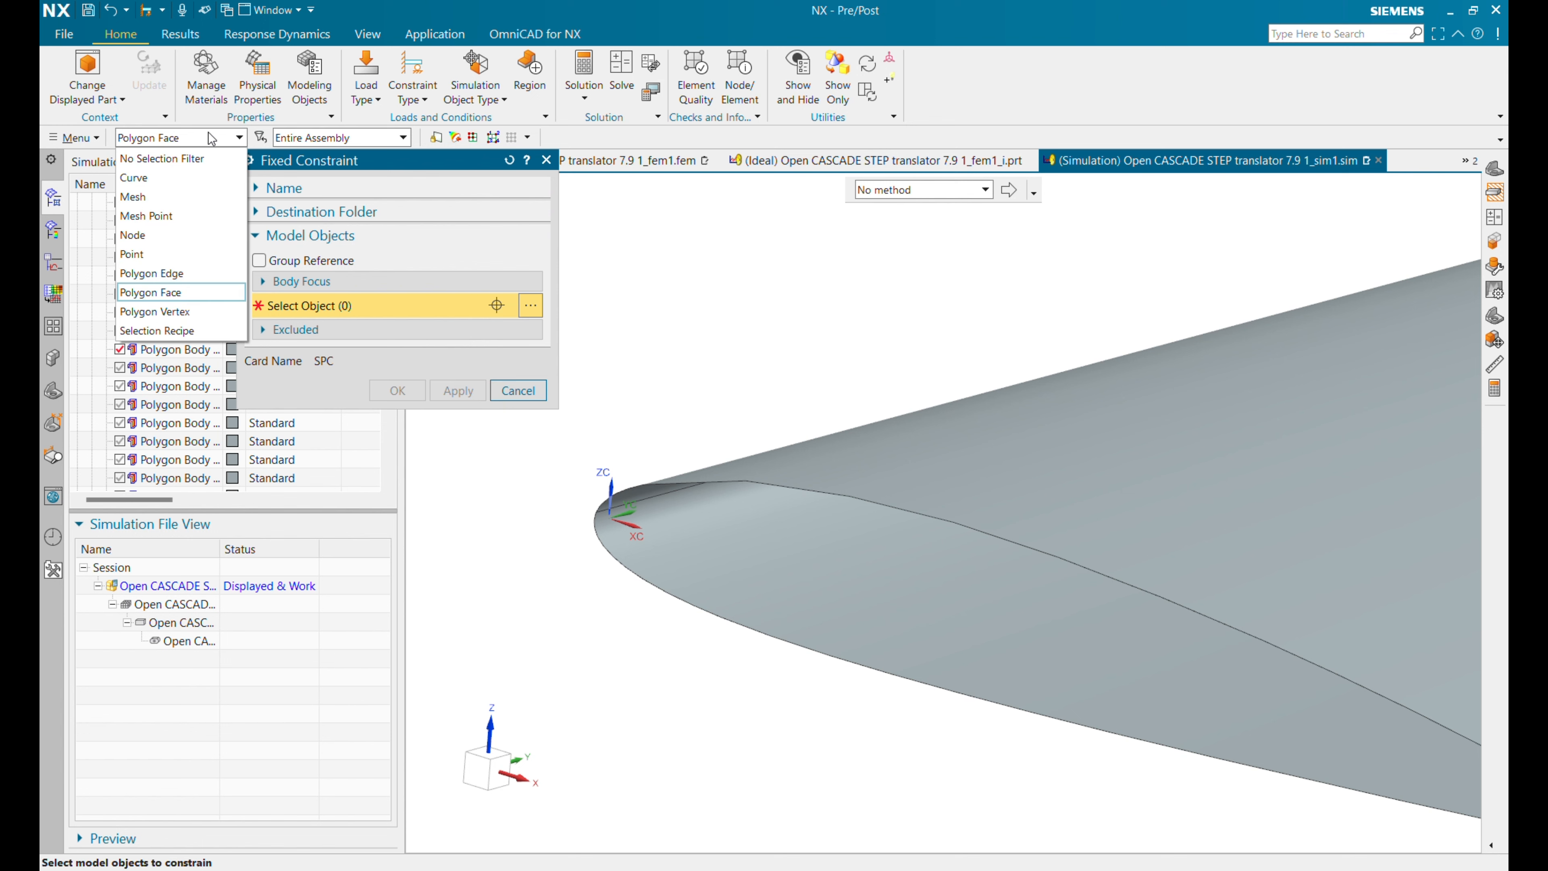
pyautogui.click(183, 274)
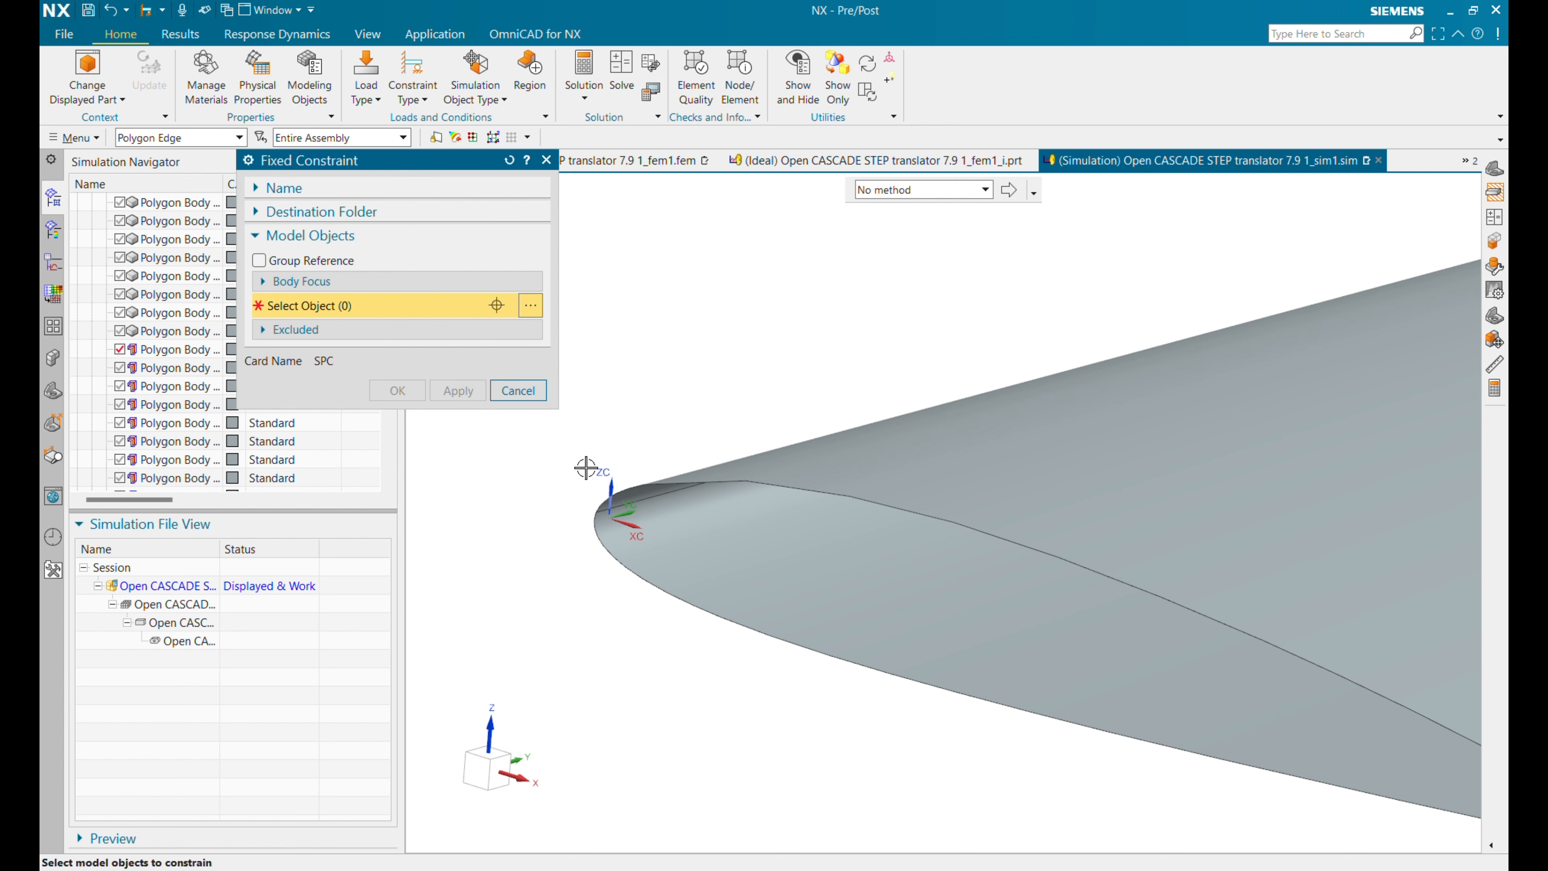
pyautogui.scroll(-3, 505, 464)
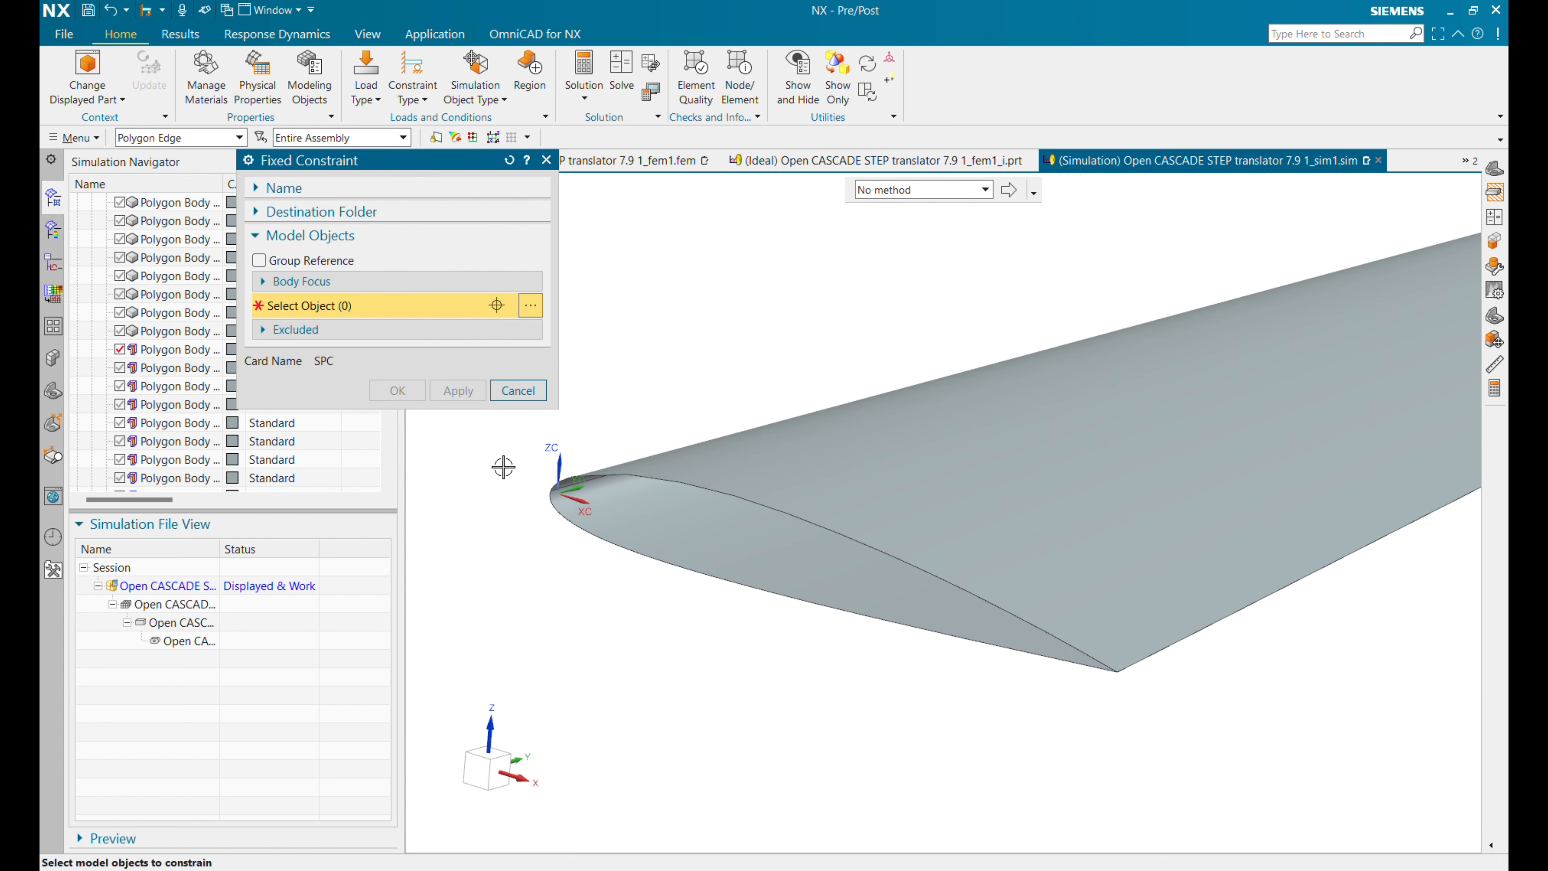
pyautogui.moveTo(501, 457); pyautogui.dragTo(1186, 796)
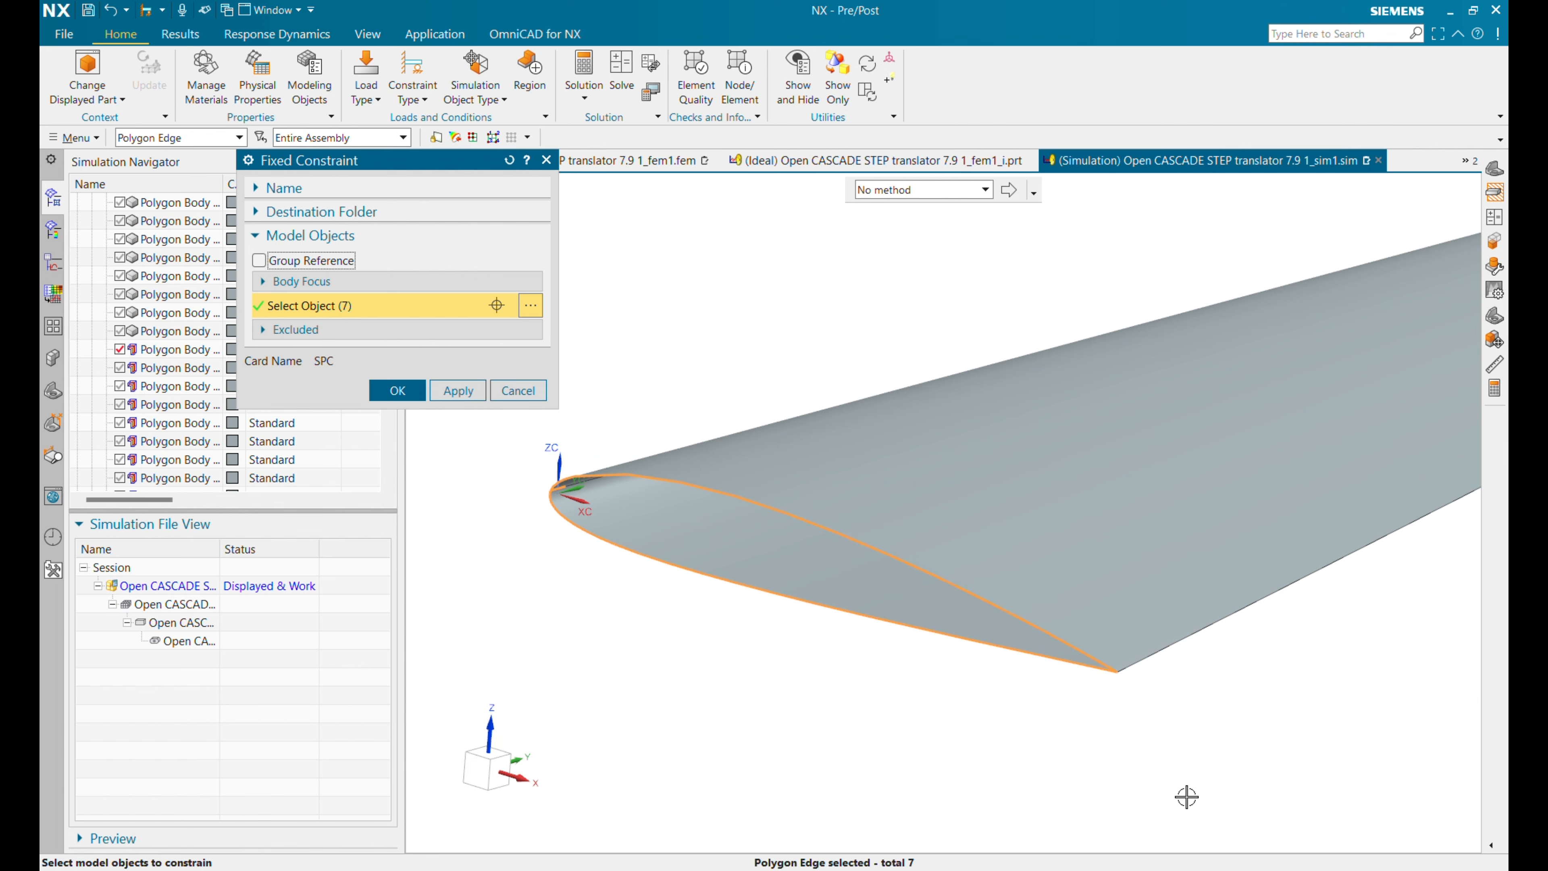
pyautogui.scroll(3, 559, 519)
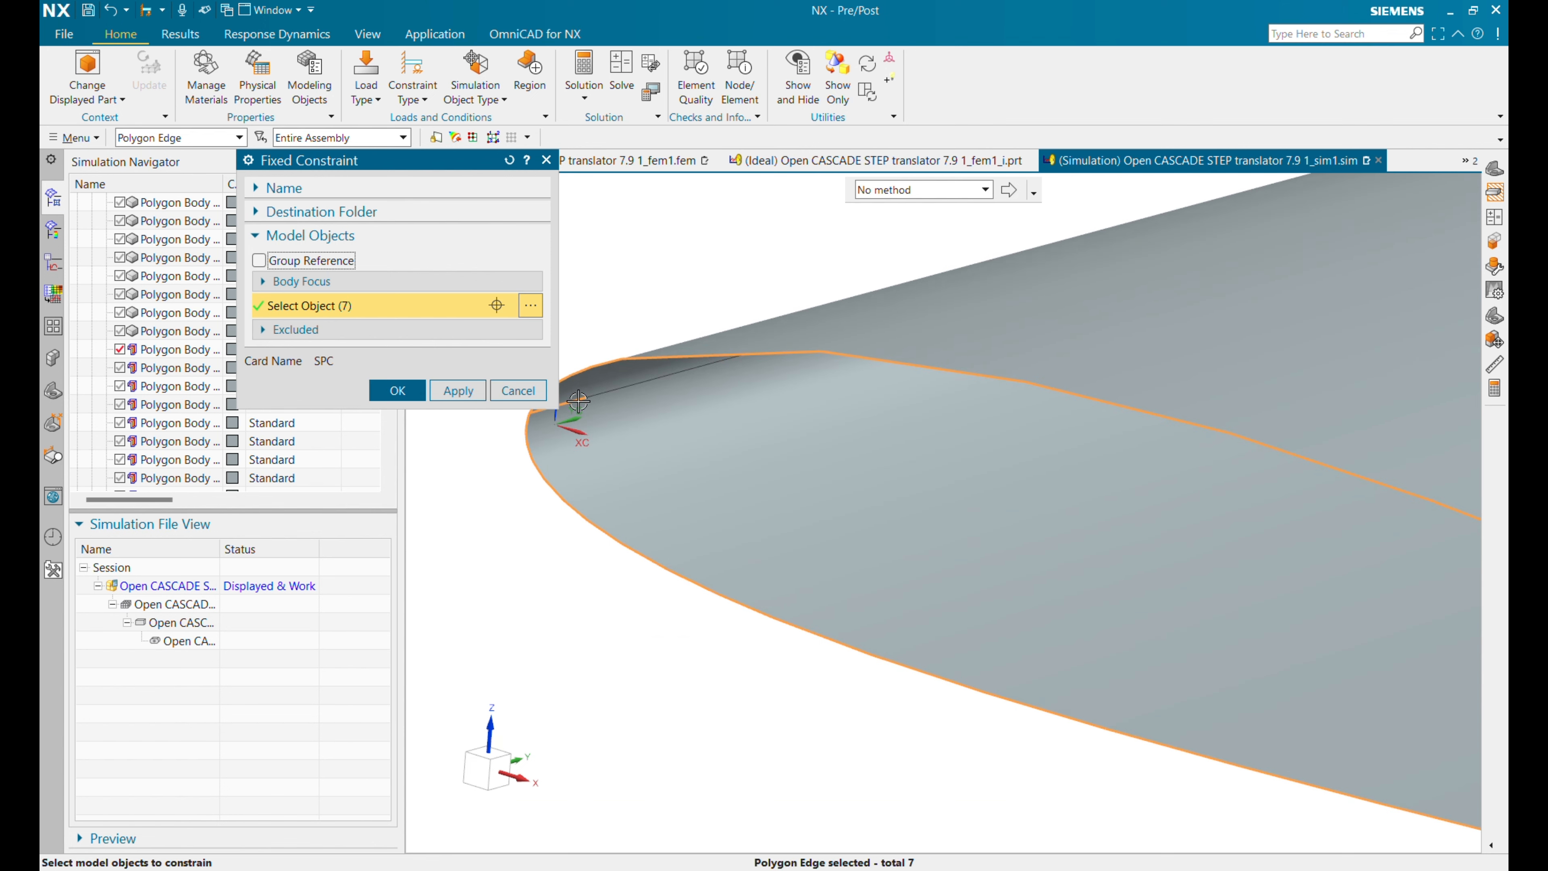
pyautogui.scroll(-2, 665, 413)
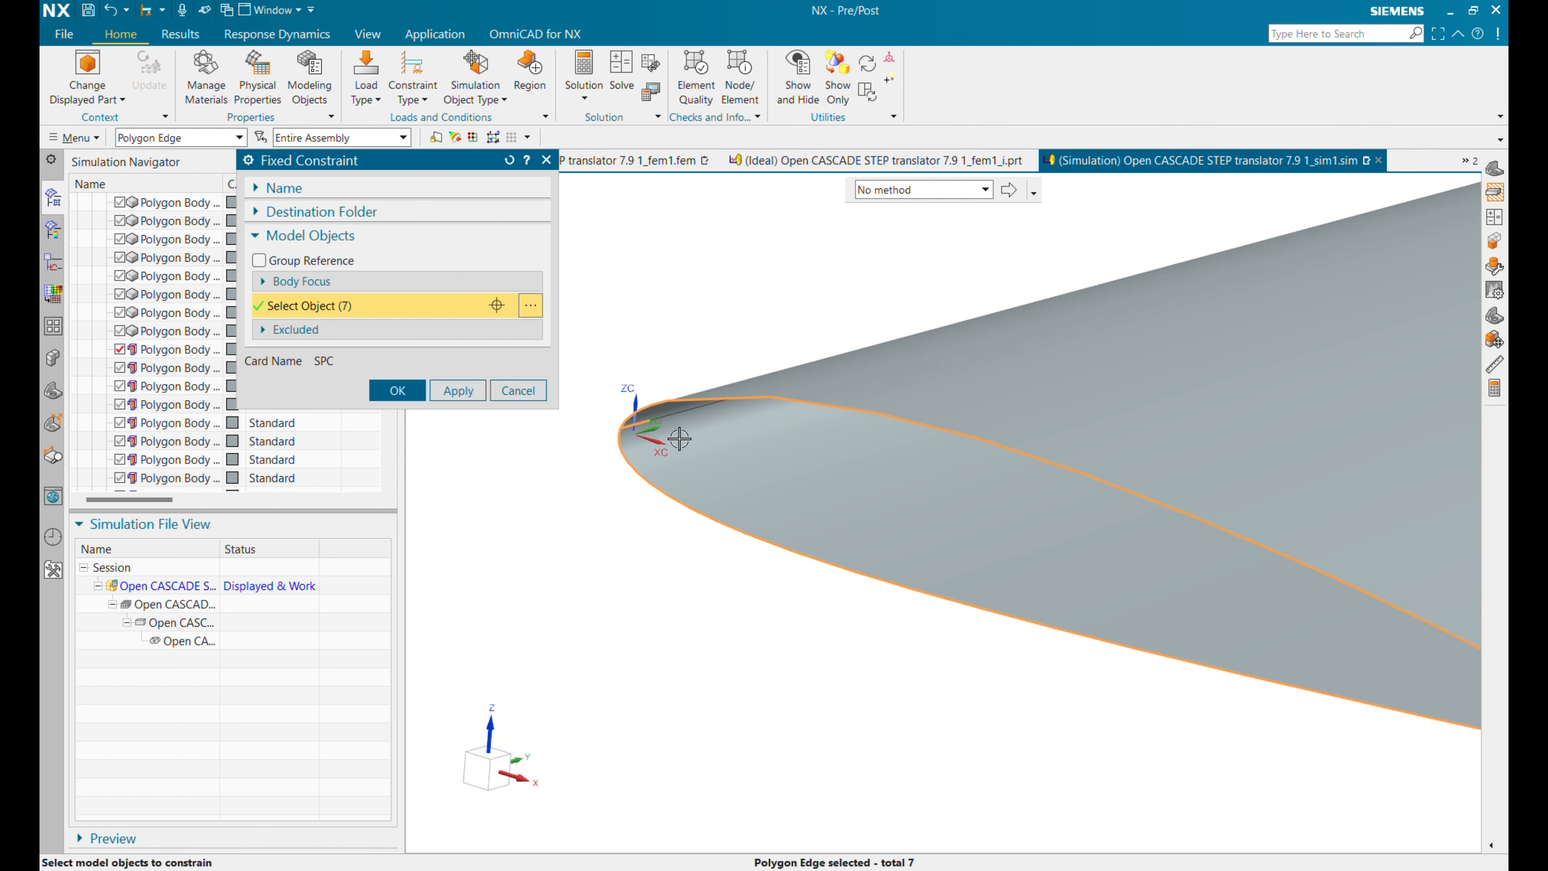
pyautogui.keyDown('shift'); pyautogui.click(635, 415); pyautogui.keyUp('shift')
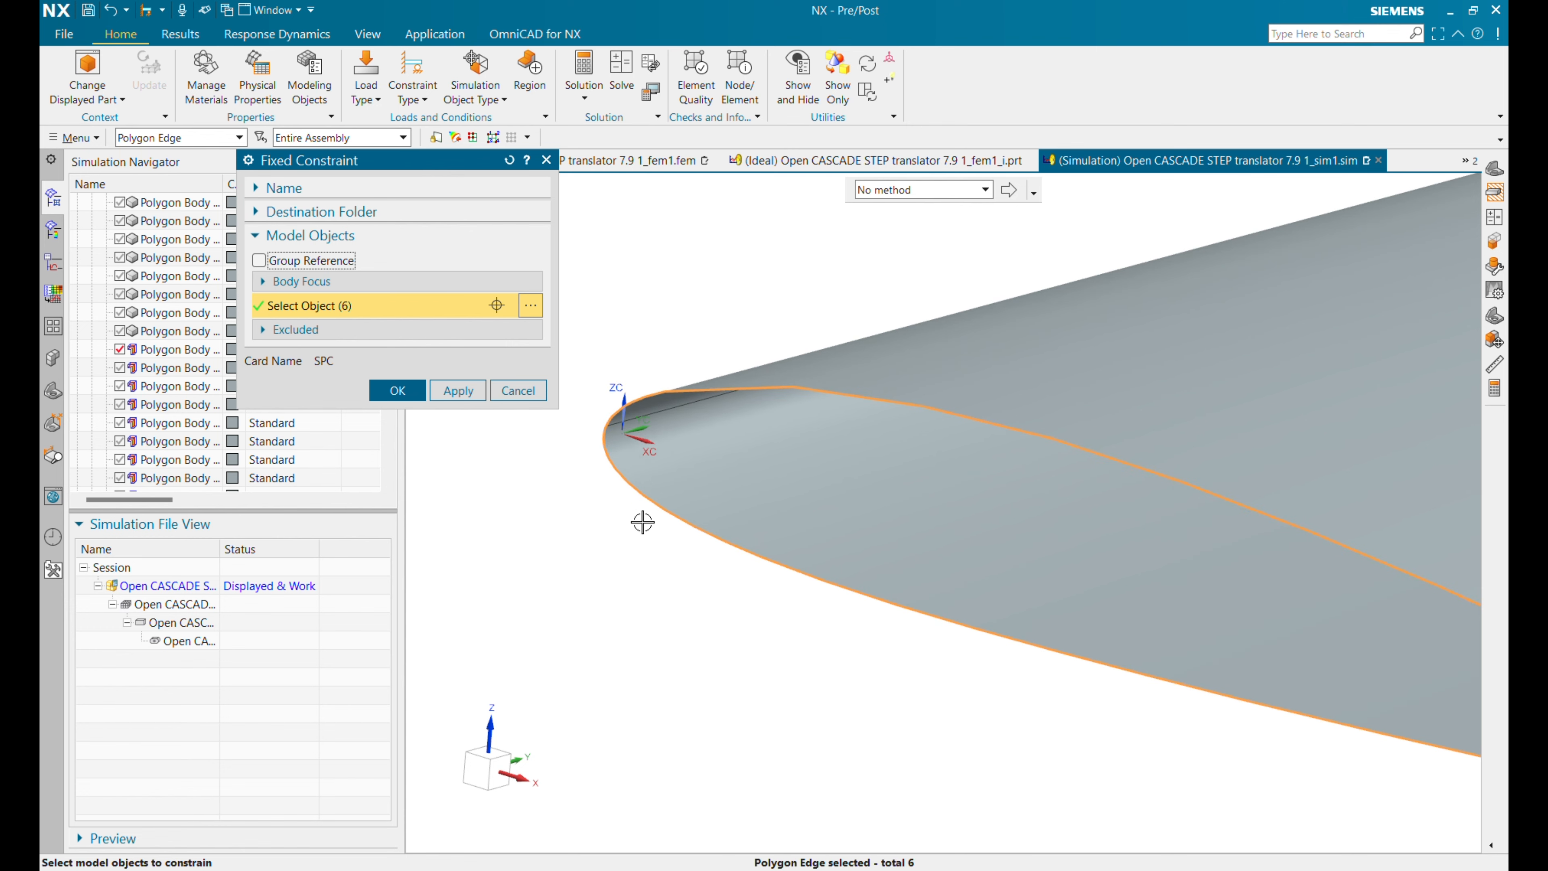
pyautogui.scroll(-4, 639, 518)
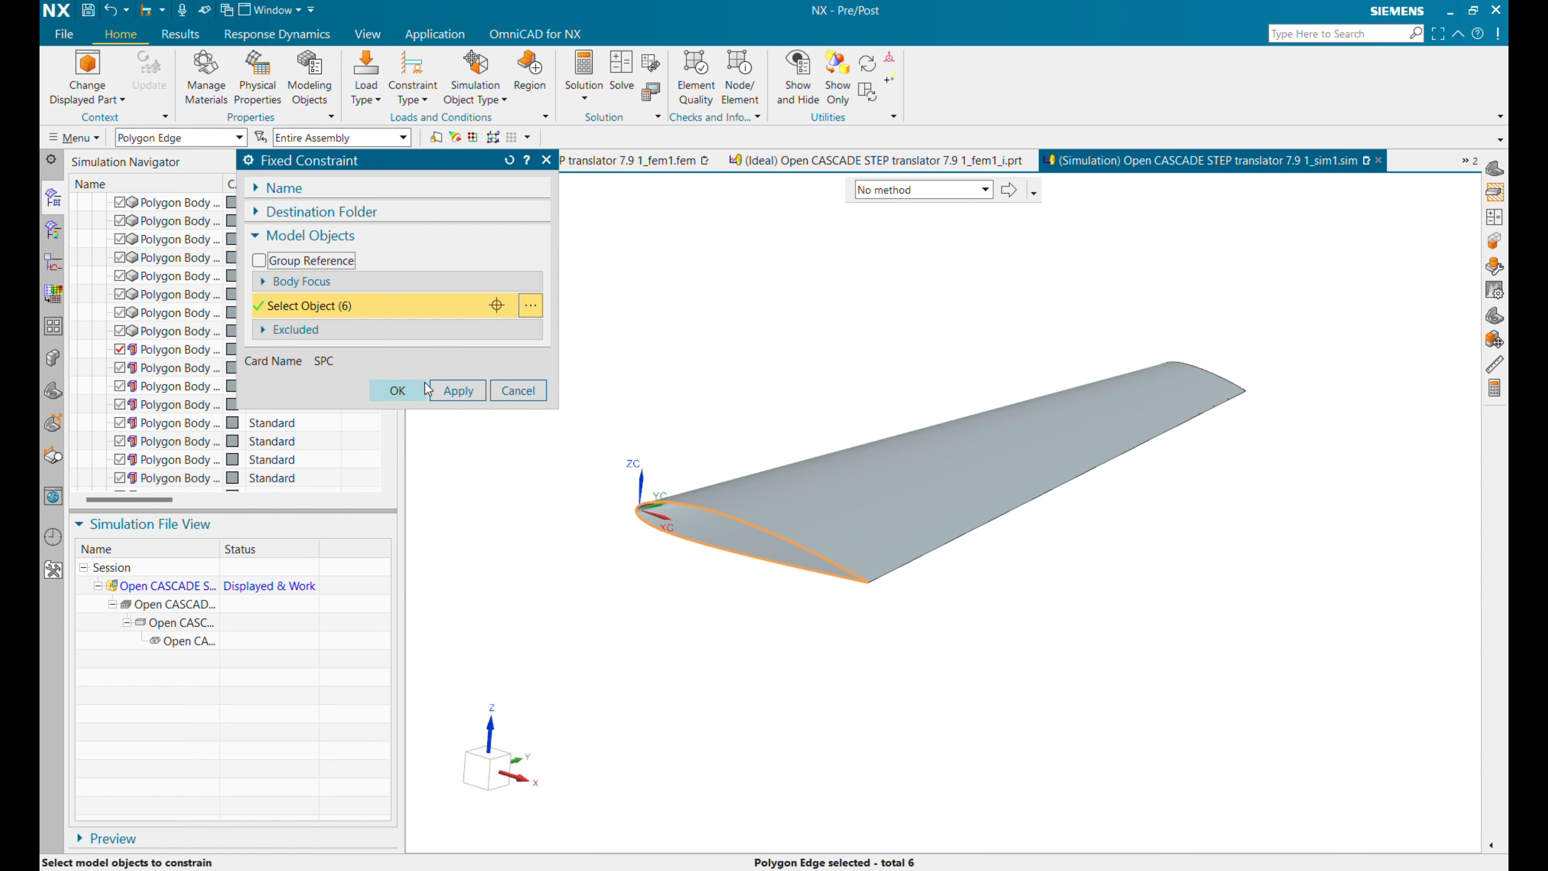
pyautogui.click(413, 392)
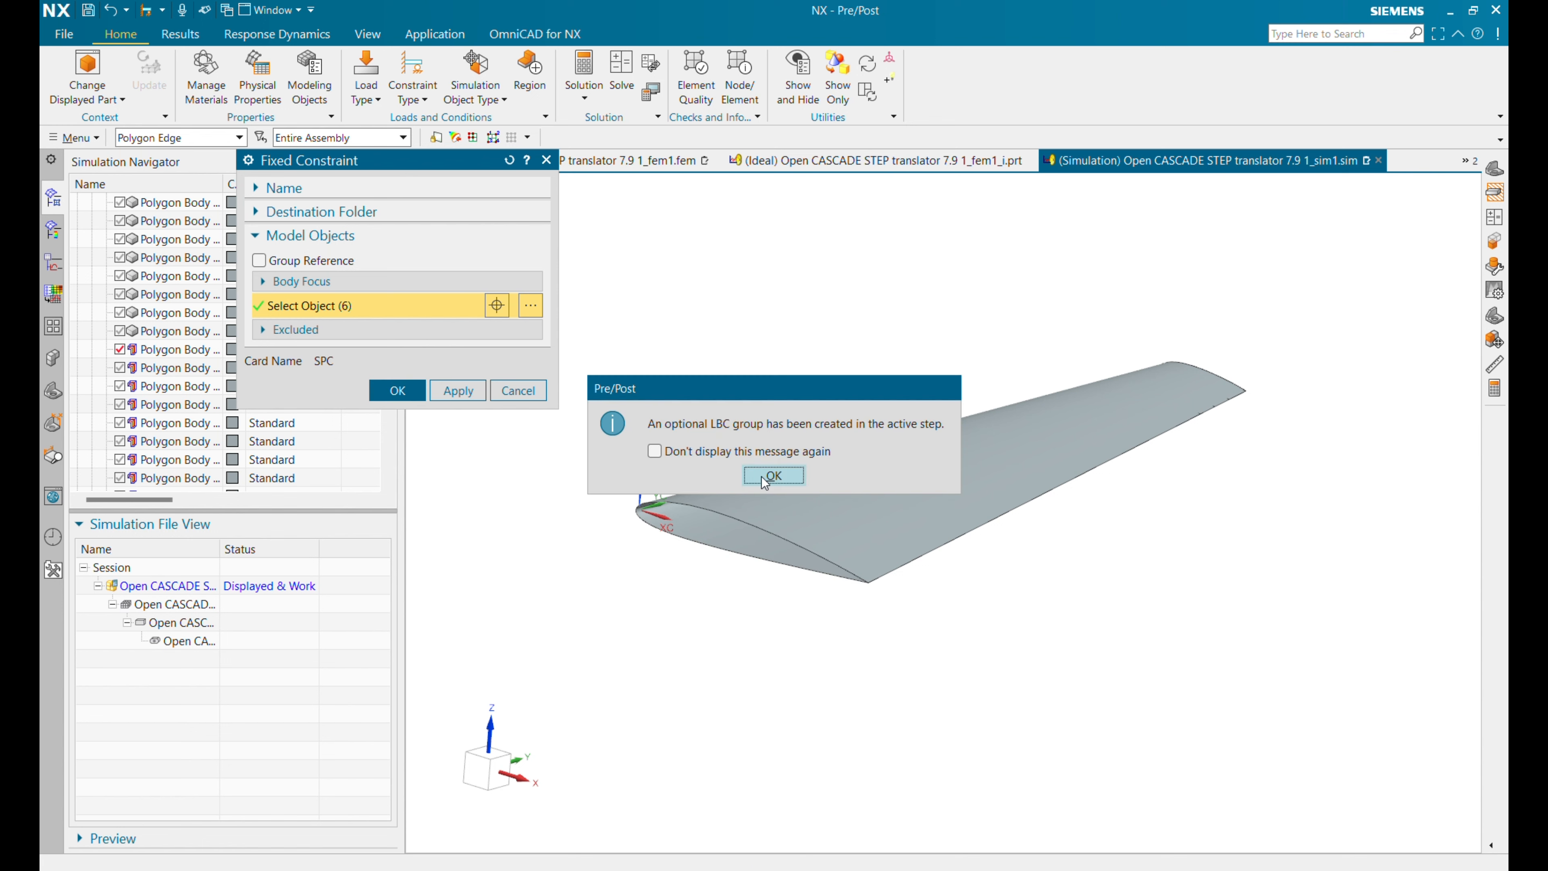
pyautogui.click(773, 476)
# Step: Inspect the fixed constraint at the wing root and save the simulation file
pyautogui.scroll(4, 724, 572)
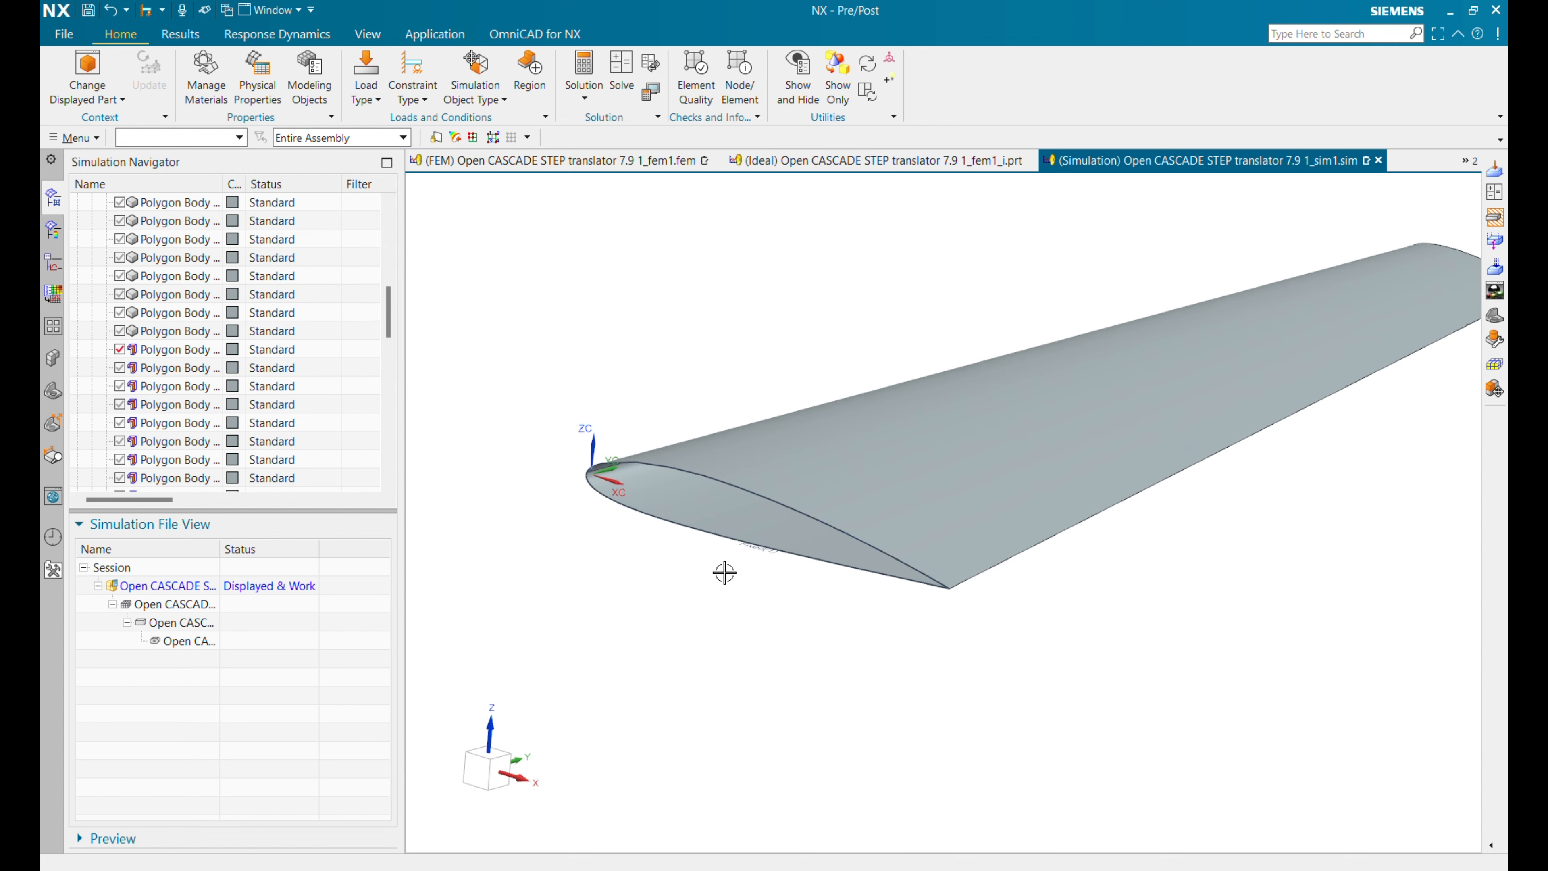
pyautogui.scroll(-2, 723, 572)
pyautogui.moveTo(724, 572); pyautogui.dragTo(692, 591, button='middle')
pyautogui.scroll(3, 690, 590)
pyautogui.scroll(-4, 690, 589)
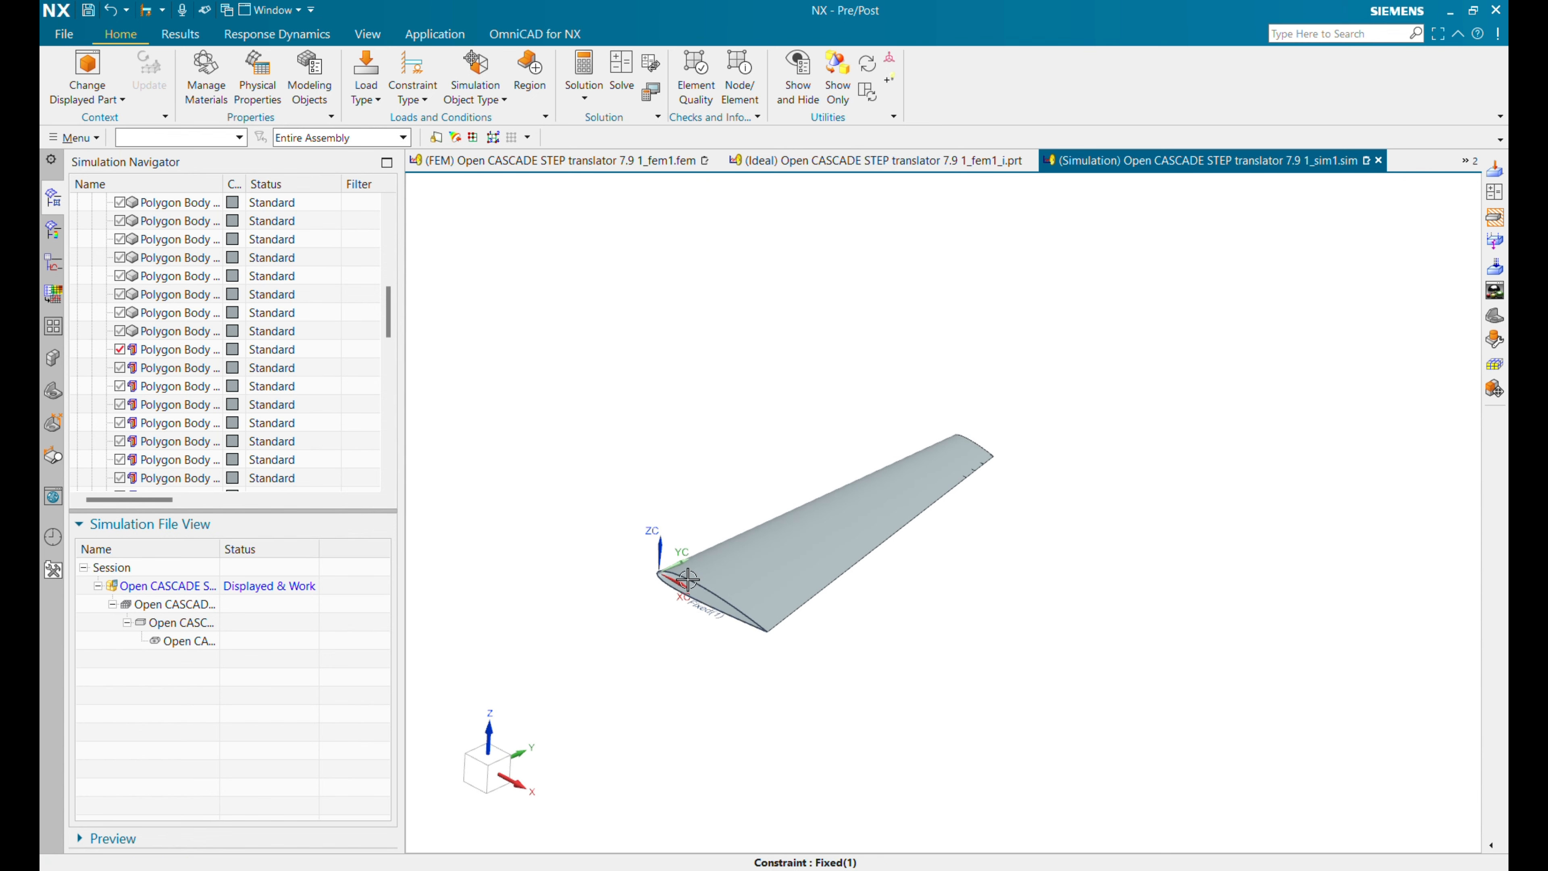
pyautogui.scroll(2, 700, 482)
pyautogui.hotkey('ctrl', 's')
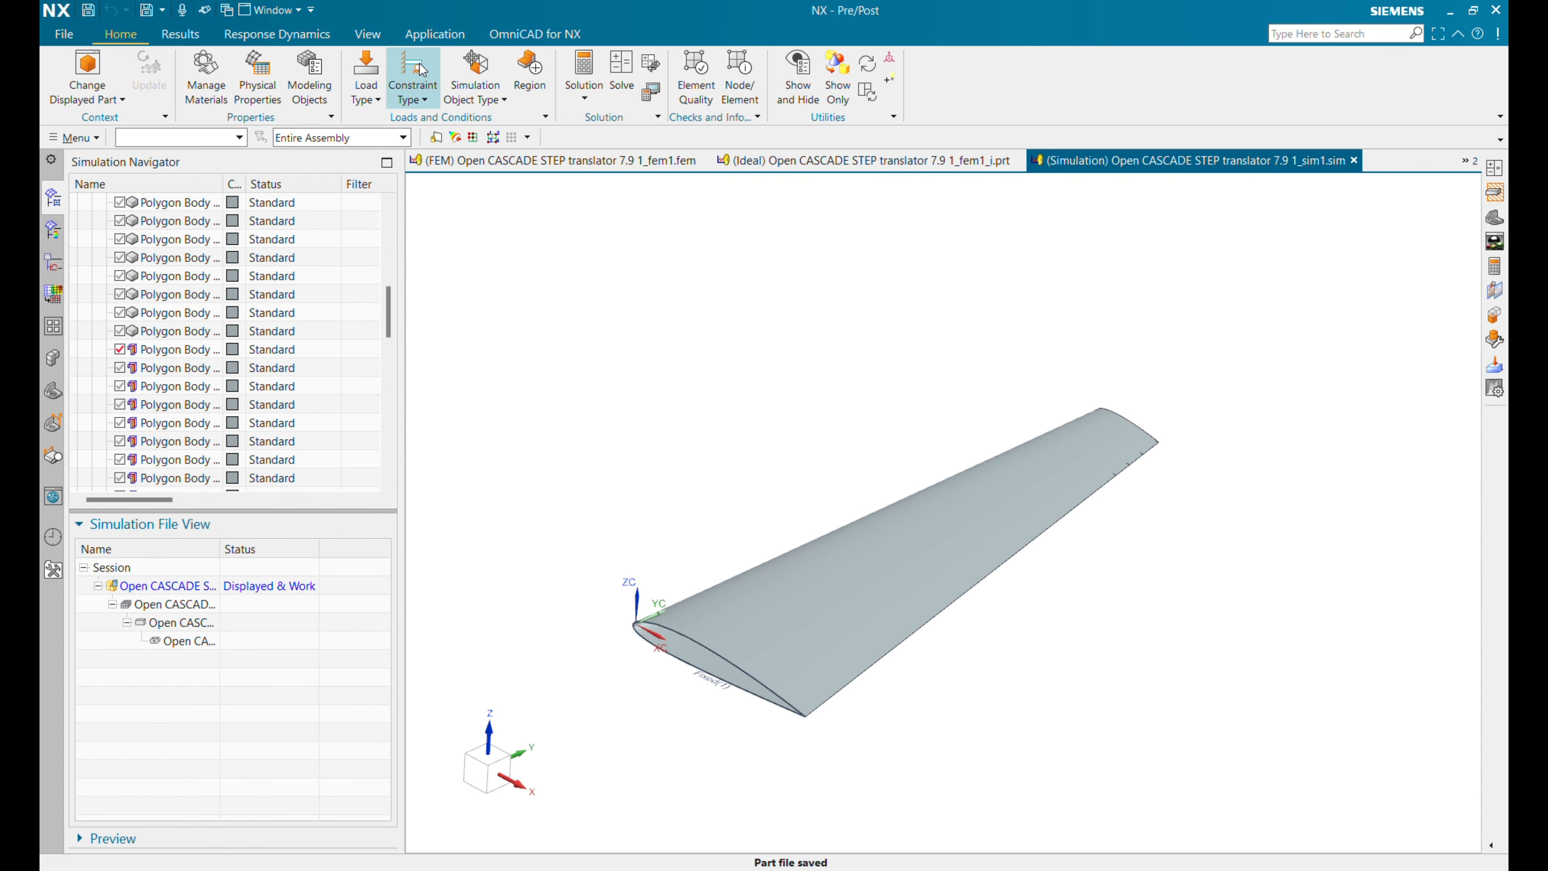
# Step: Start a Force load named Fuel with a magnitude of 3000 kgf
pyautogui.click(364, 100)
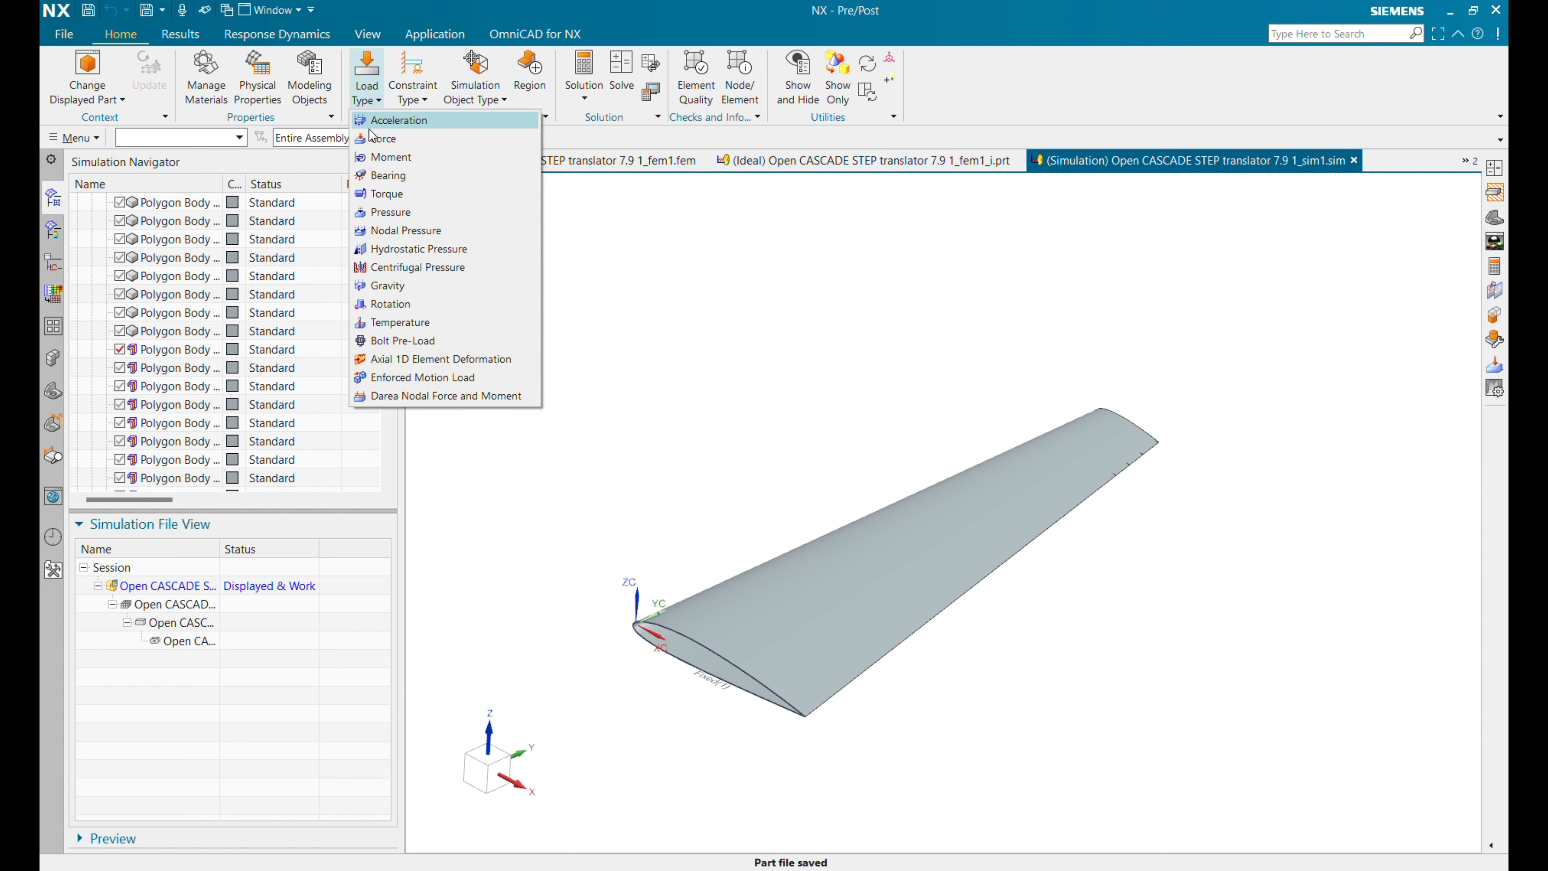
pyautogui.click(375, 141)
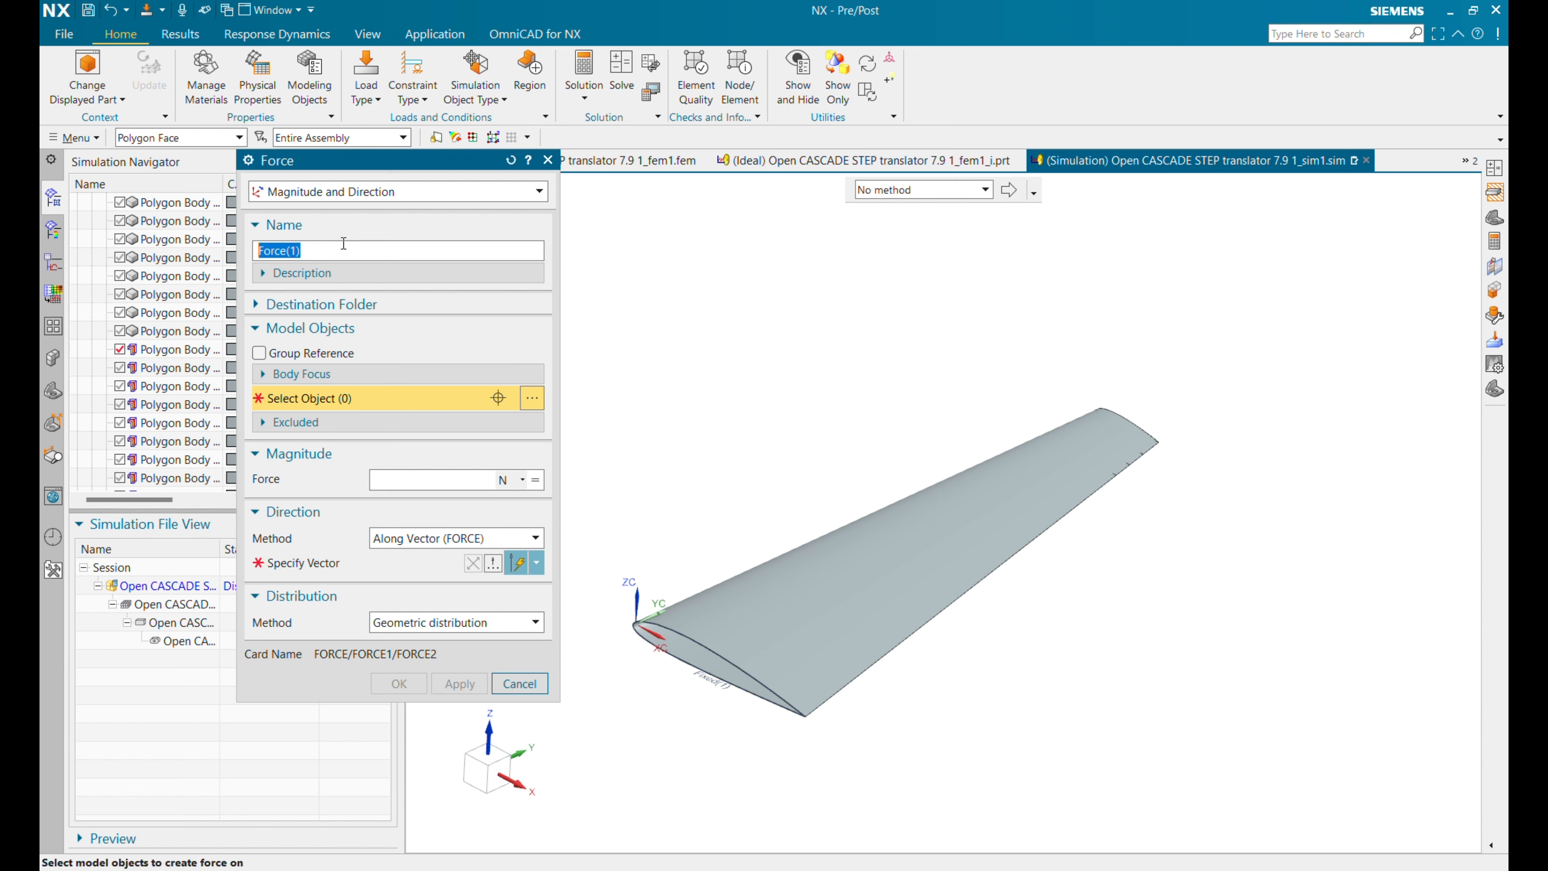
pyautogui.write('Fuel')
pyautogui.click(511, 485)
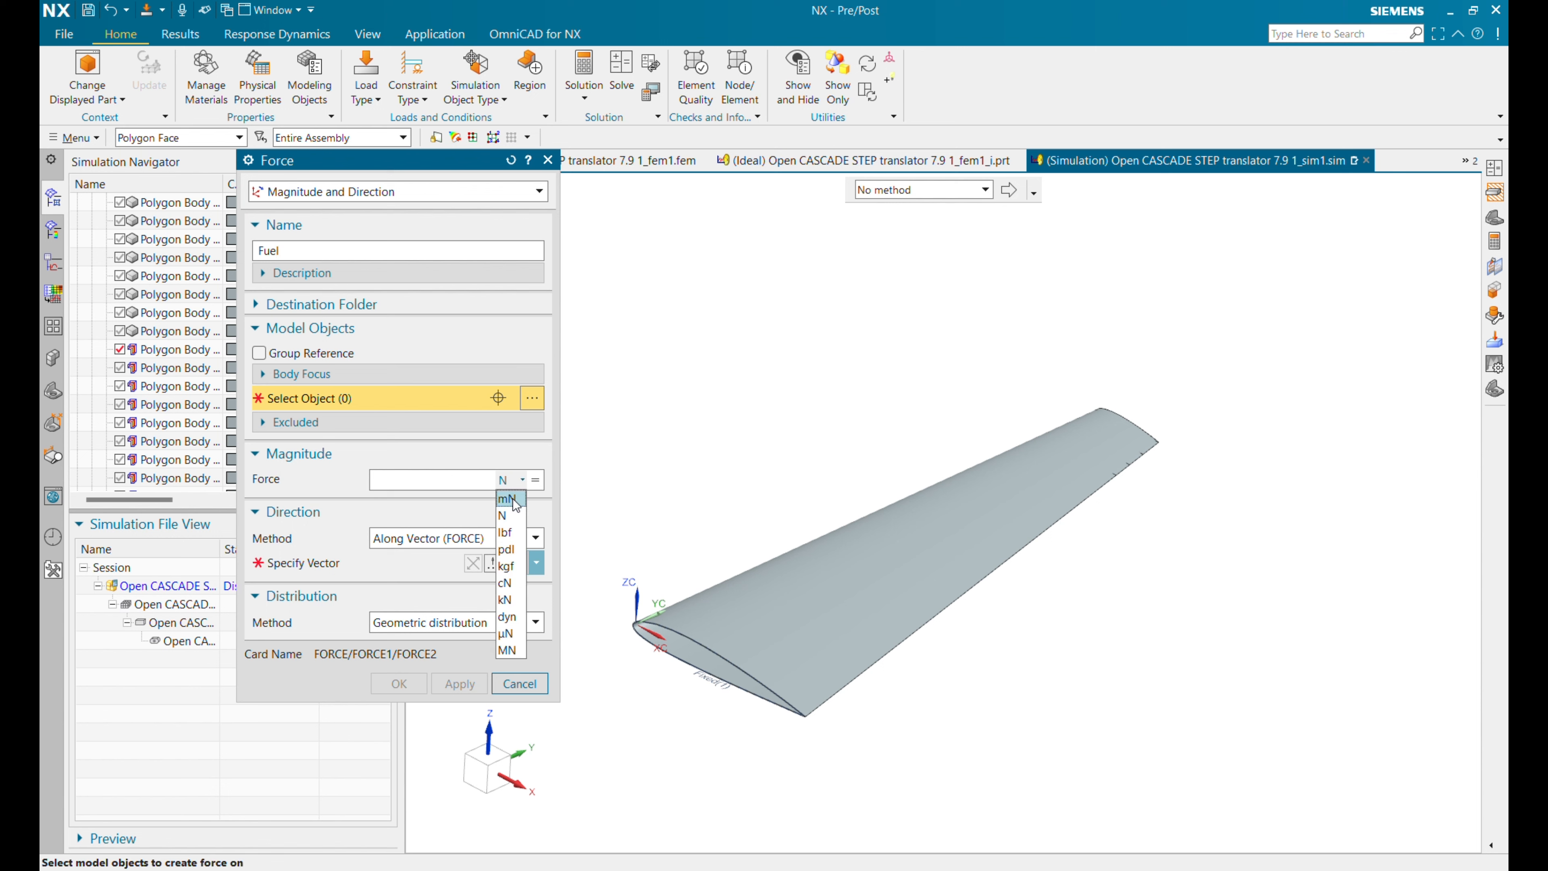
pyautogui.click(511, 563)
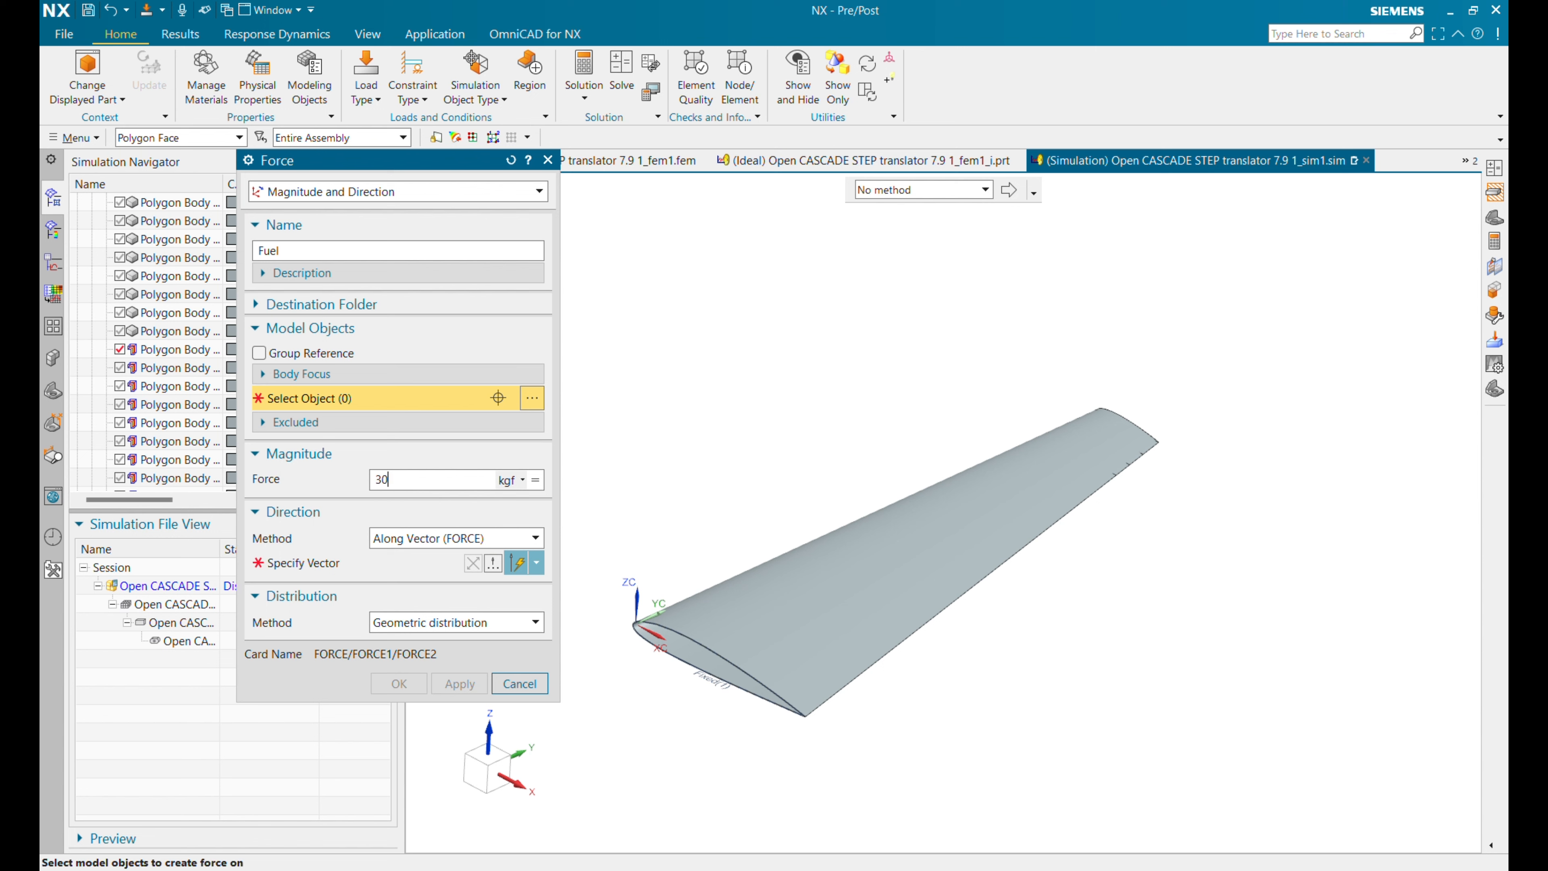
pyautogui.write('00')
# Step: Select the polygon face on the underside of the wing skin as the Fuel force's target
pyautogui.moveTo(1039, 647); pyautogui.dragTo(840, 542, button='middle')
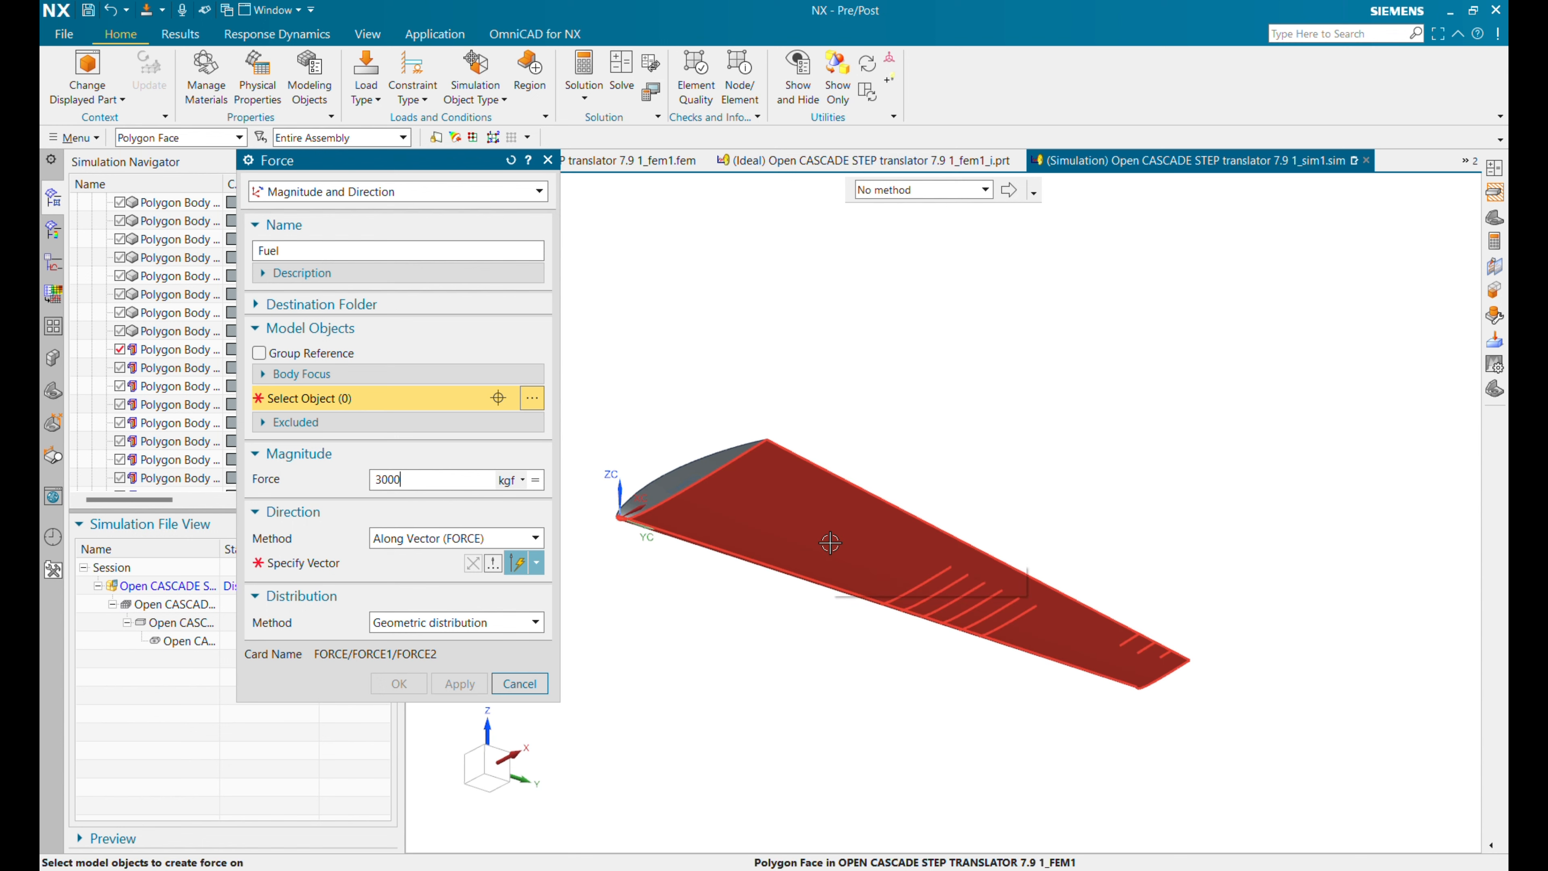
pyautogui.click(839, 543)
pyautogui.moveTo(1004, 463); pyautogui.dragTo(1006, 516, button='middle')
pyautogui.scroll(5, 708, 559)
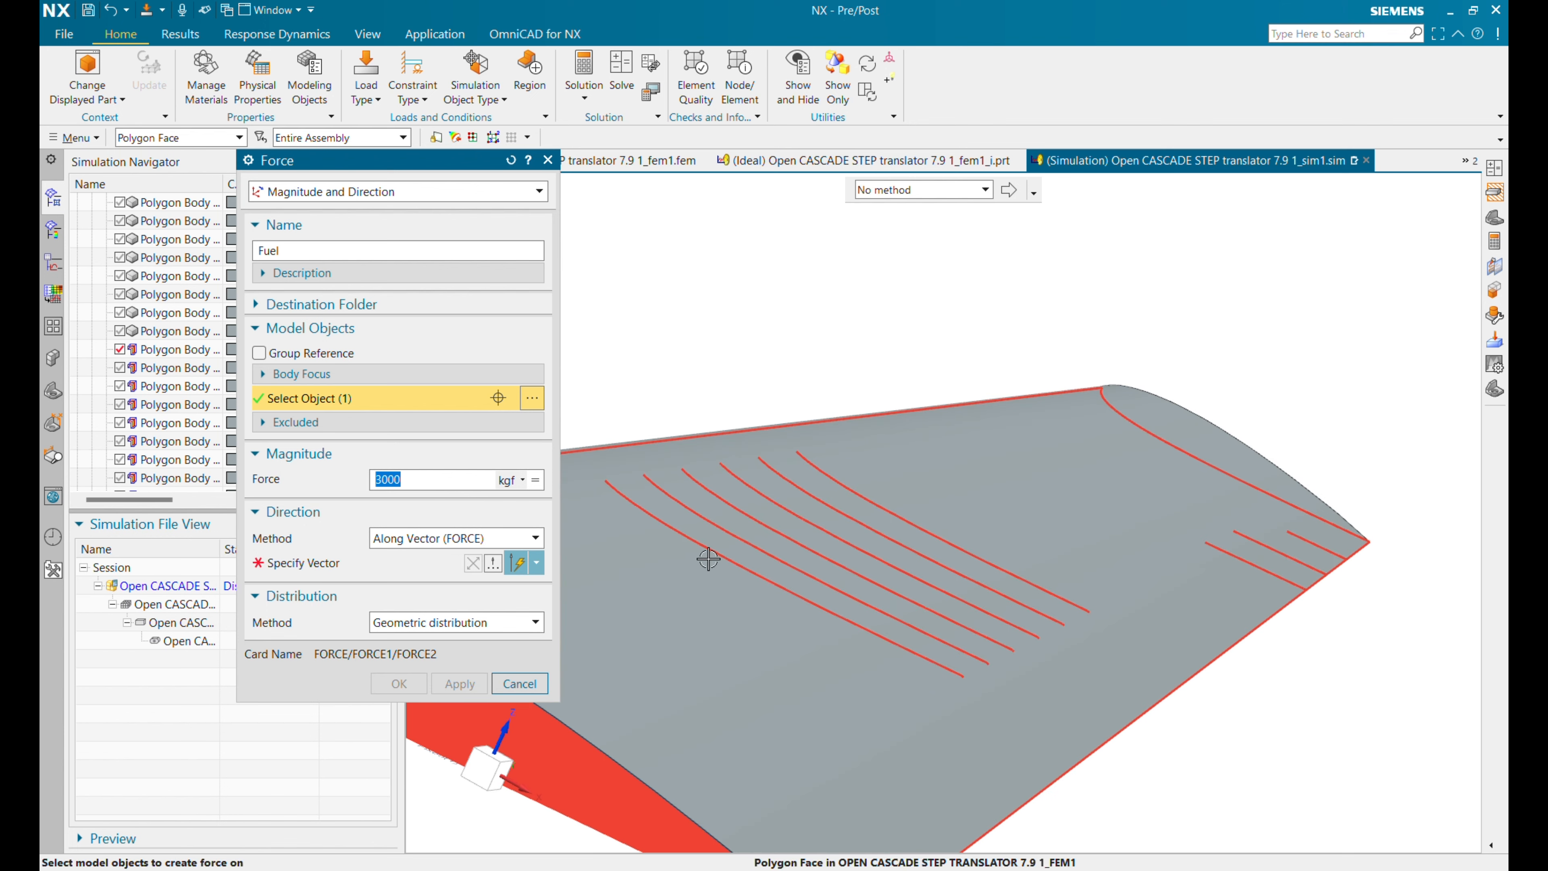
pyautogui.keyDown('shift'); pyautogui.click(711, 553); pyautogui.keyUp('shift')
pyautogui.scroll(-5, 579, 805)
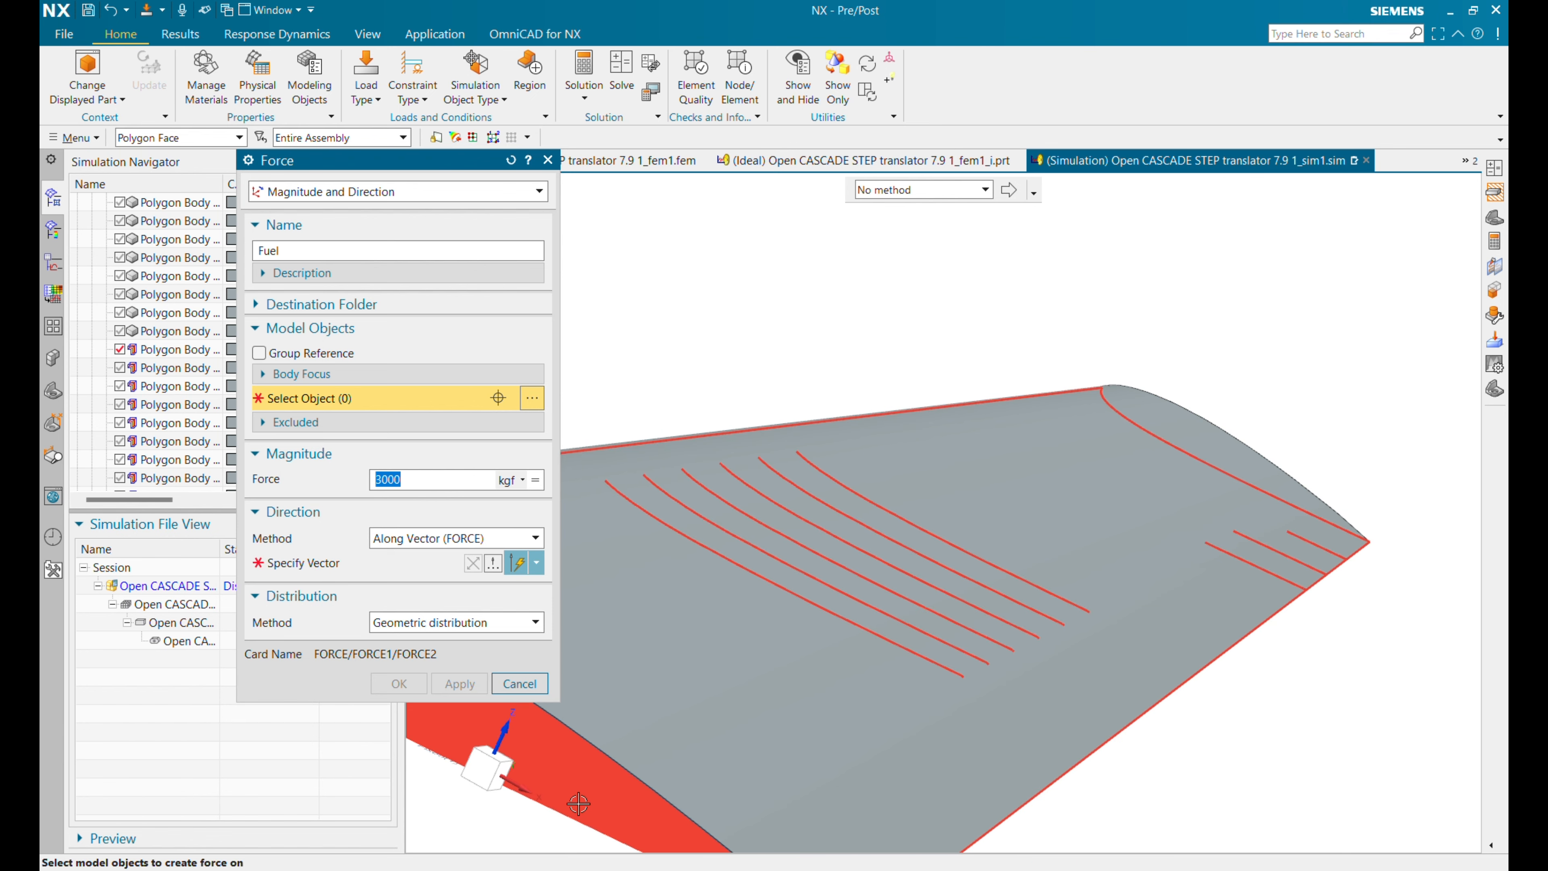
pyautogui.click(579, 805)
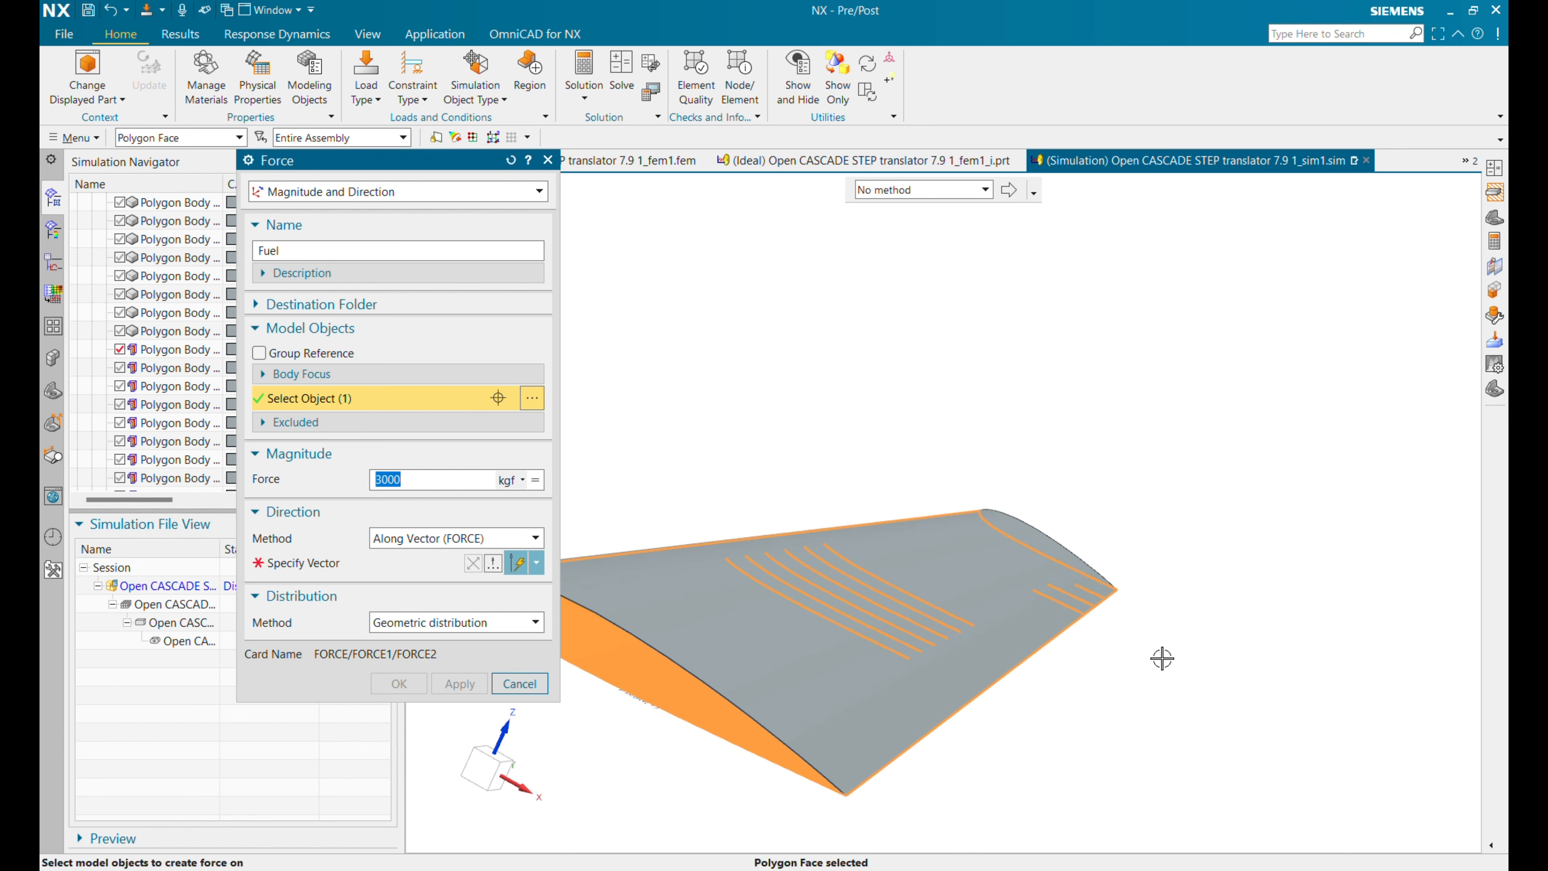
pyautogui.moveTo(1161, 657)
pyautogui.mouseDown(button='middle')
pyautogui.moveTo(1126, 553)
pyautogui.moveTo(1164, 568)
pyautogui.moveTo(1140, 639)
pyautogui.mouseUp(button='middle')
pyautogui.scroll(-4, 1141, 608)
pyautogui.scroll(-2, 789, 621)
pyautogui.scroll(3, 1023, 673)
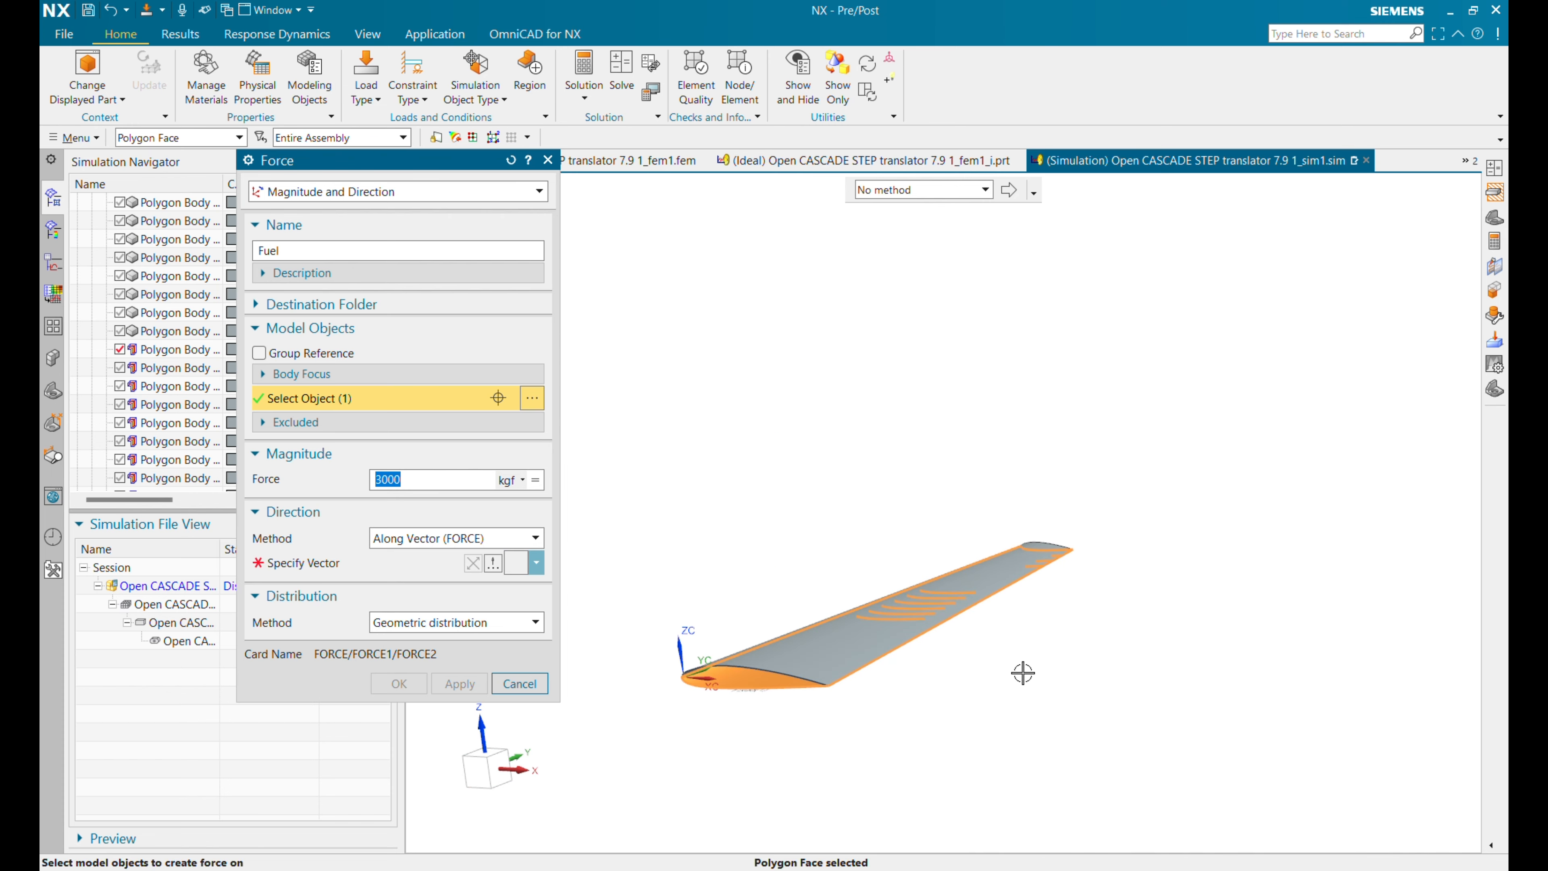
pyautogui.moveTo(1022, 673); pyautogui.dragTo(985, 676, button='middle')
# Step: Direct the Fuel force vertically downward along the negative Z axis and apply it
pyautogui.click(286, 563)
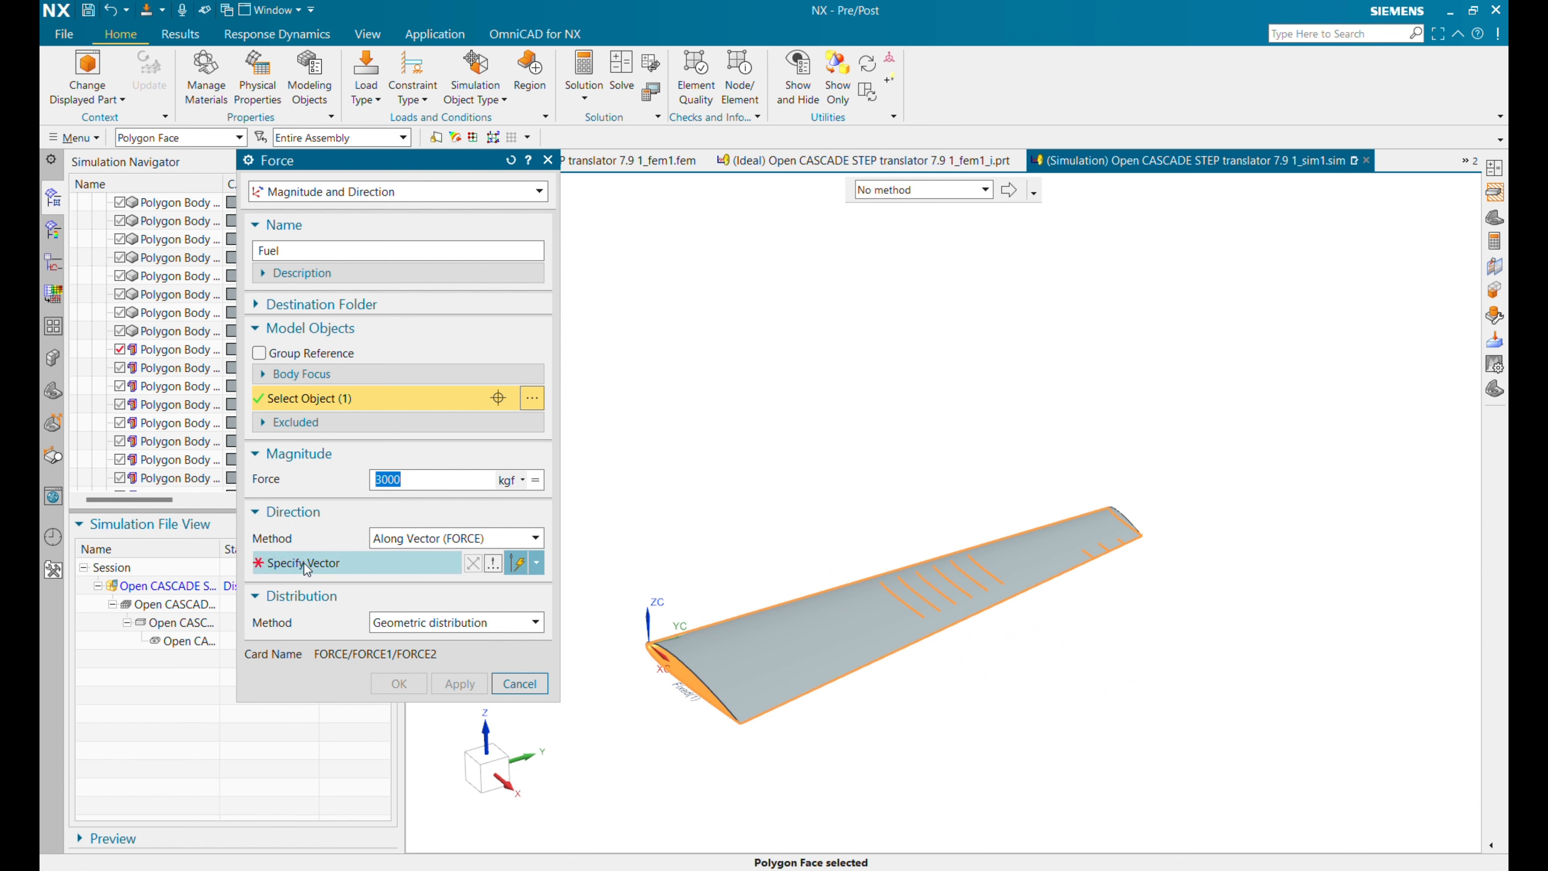
pyautogui.click(941, 548)
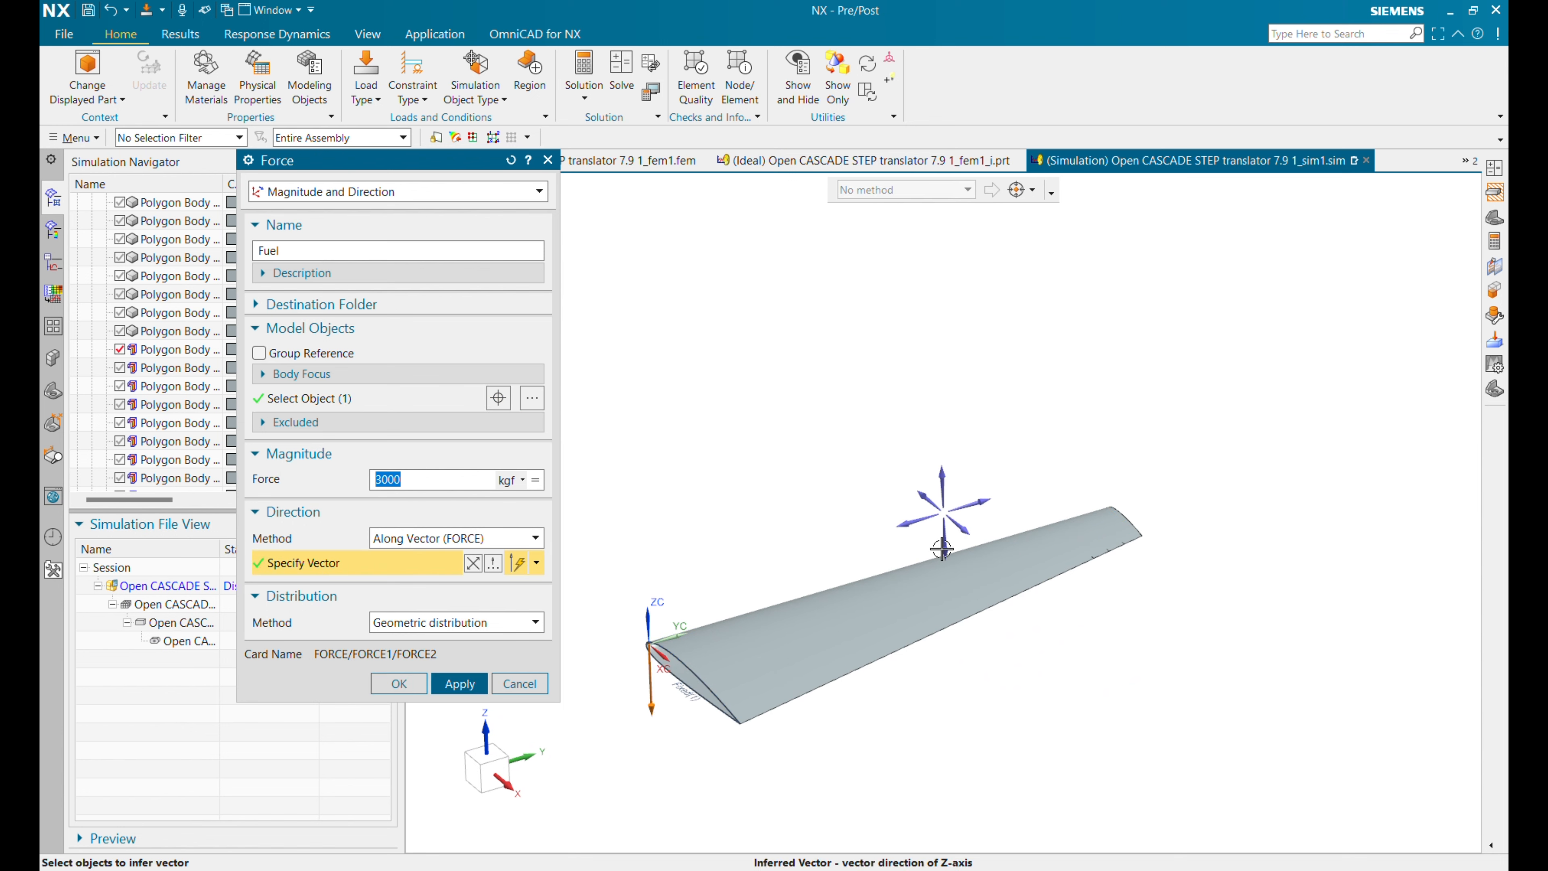
pyautogui.click(459, 683)
pyautogui.click(458, 683)
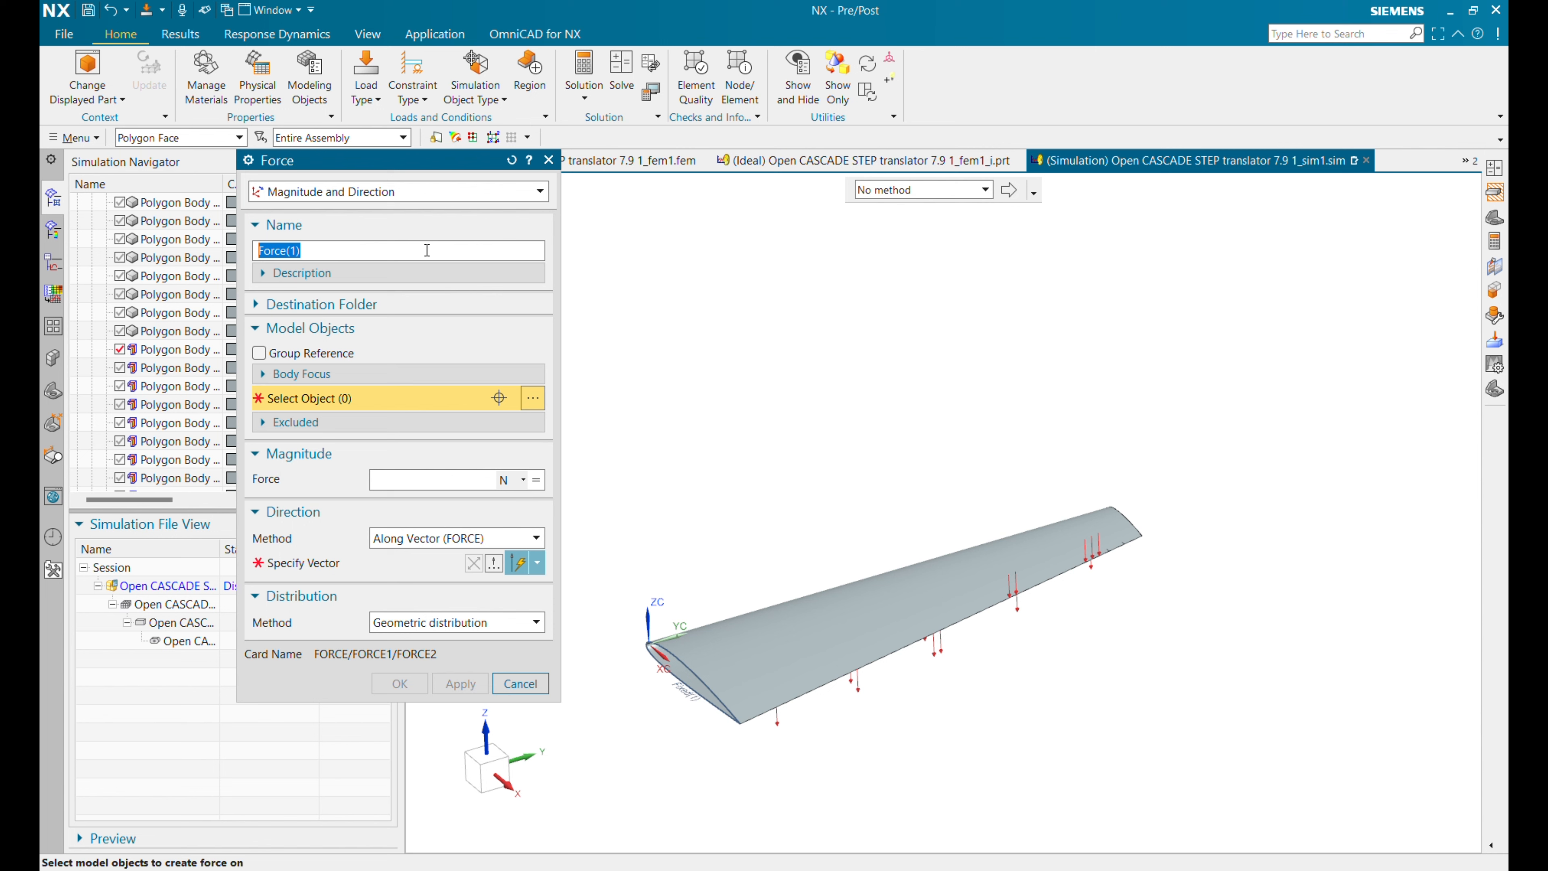
# Step: Name the next force Lift and set its magnitude to 70000/2 kgf
pyautogui.write('K')
pyautogui.click(509, 481)
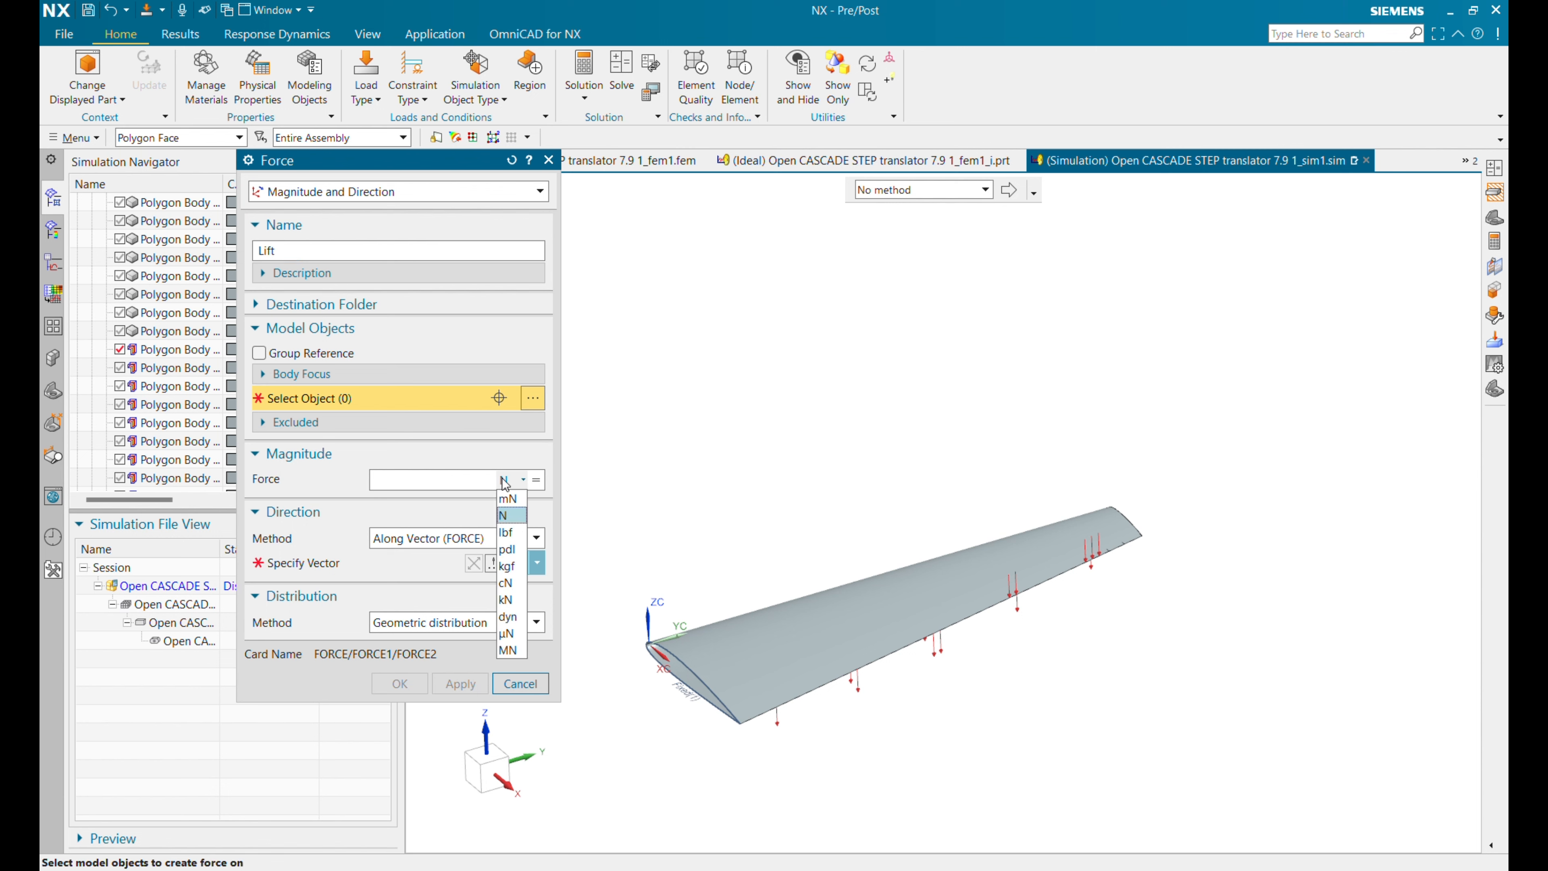
pyautogui.click(507, 566)
pyautogui.click(434, 479)
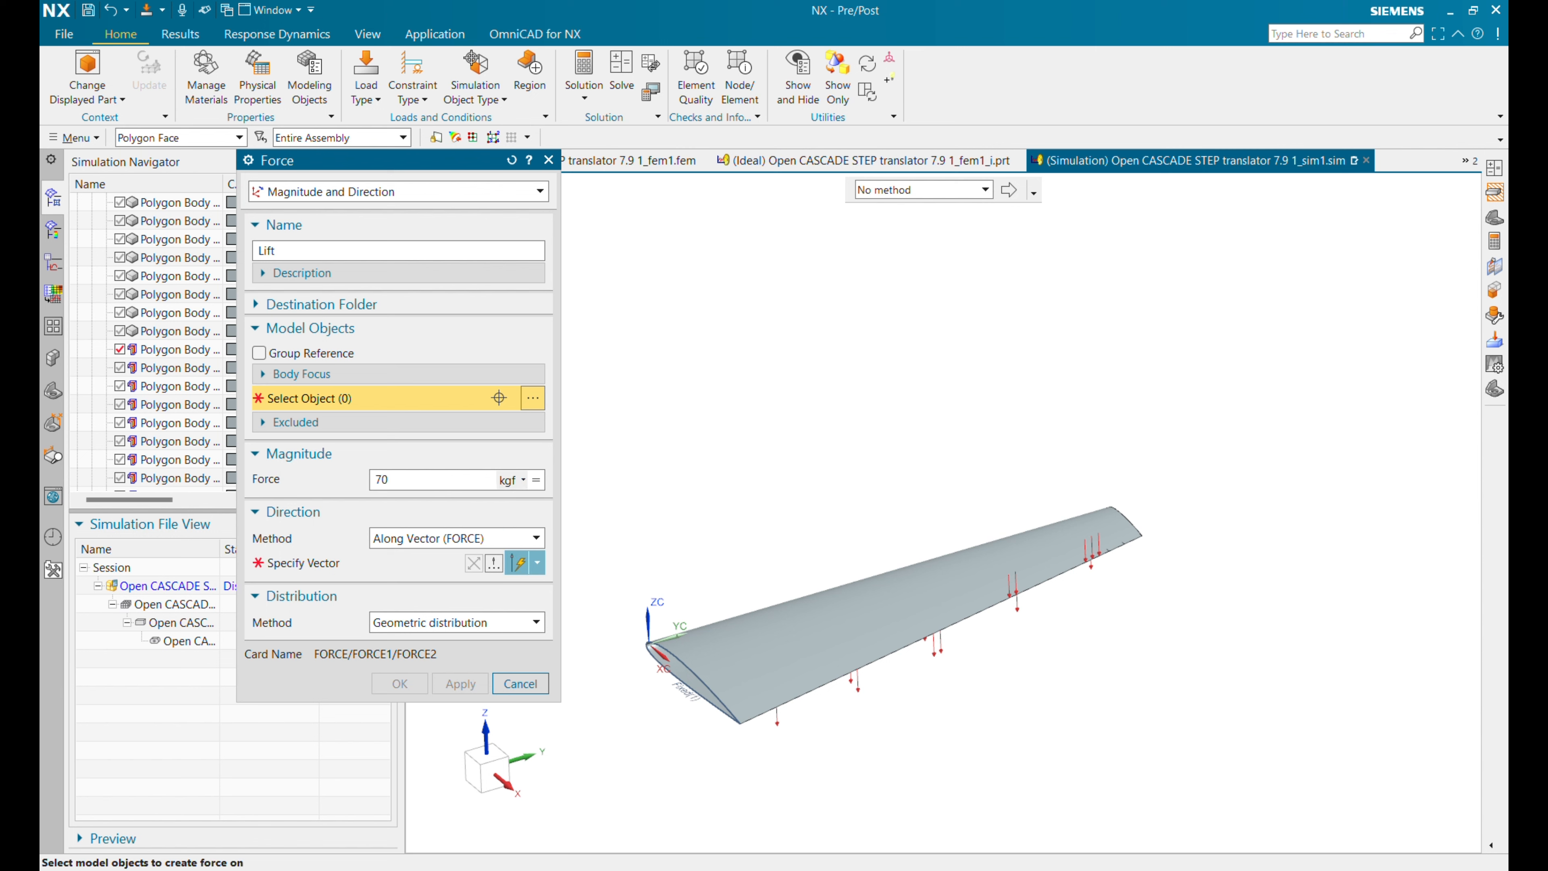
pyautogui.write('000/2')
# Step: Apply the Lift force to the wing skin's lower face, directed upward along the positive Z axis, and finish adding forces
pyautogui.moveTo(1037, 657); pyautogui.dragTo(890, 633, button='middle')
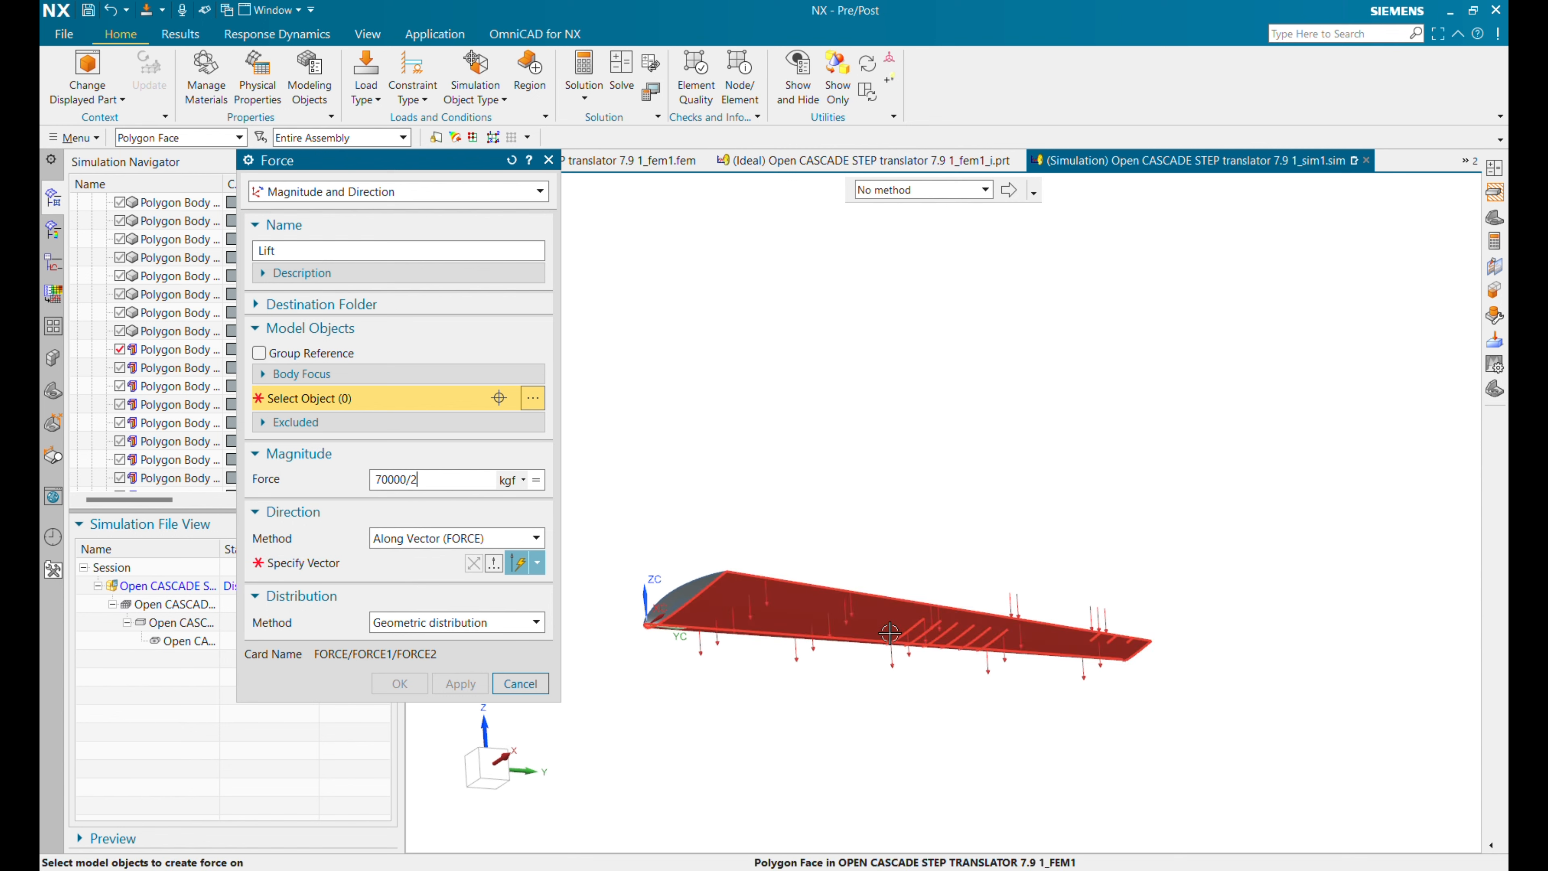
pyautogui.click(890, 633)
pyautogui.moveTo(891, 507); pyautogui.dragTo(650, 536, button='middle')
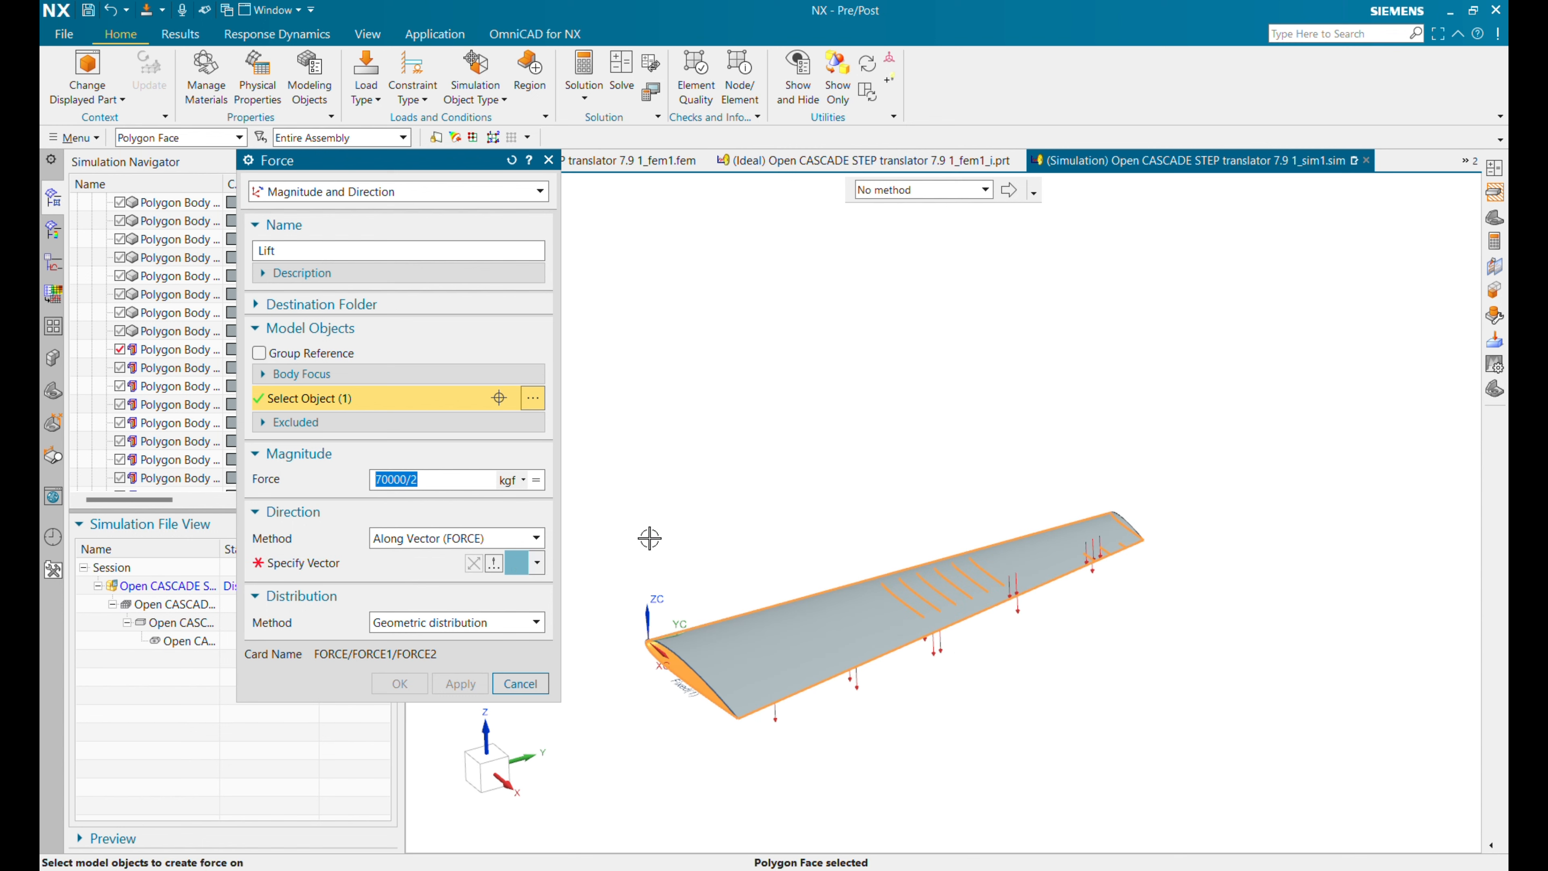
pyautogui.click(393, 566)
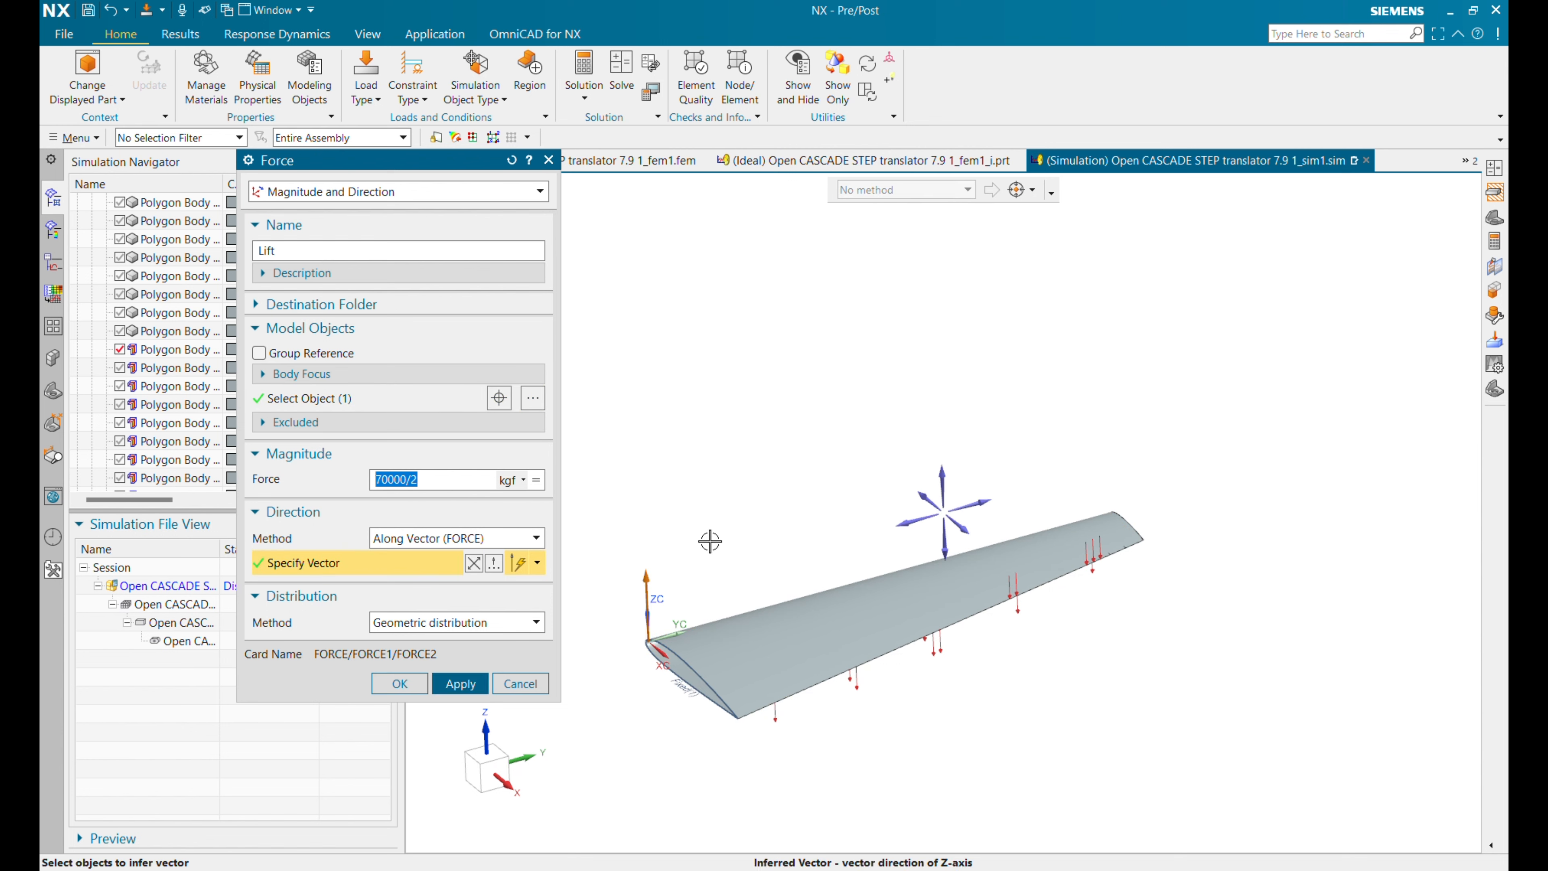
pyautogui.click(460, 683)
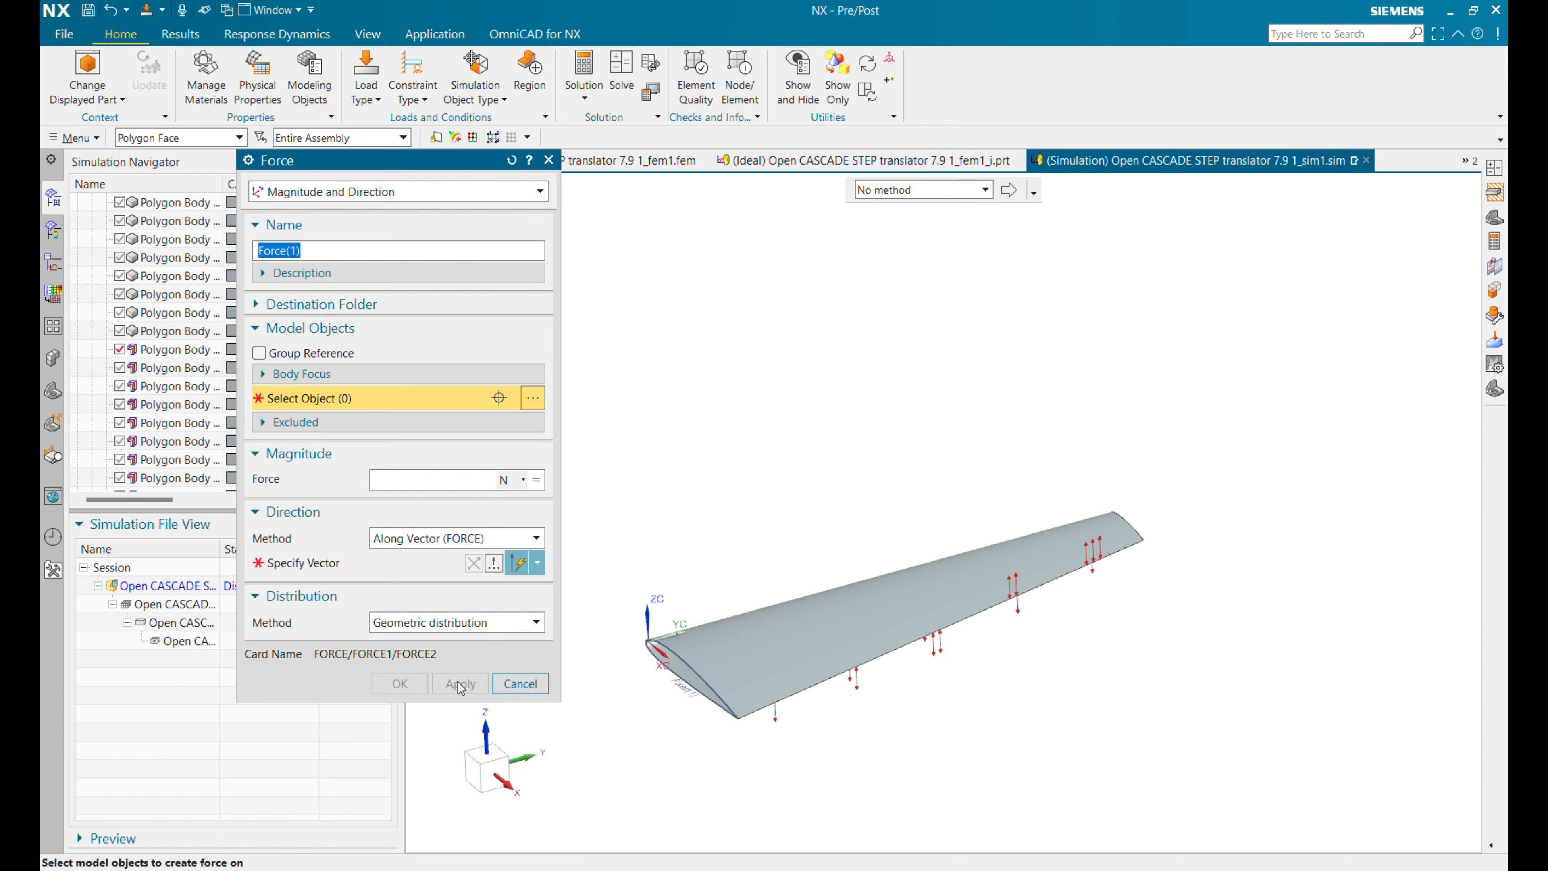
pyautogui.click(519, 684)
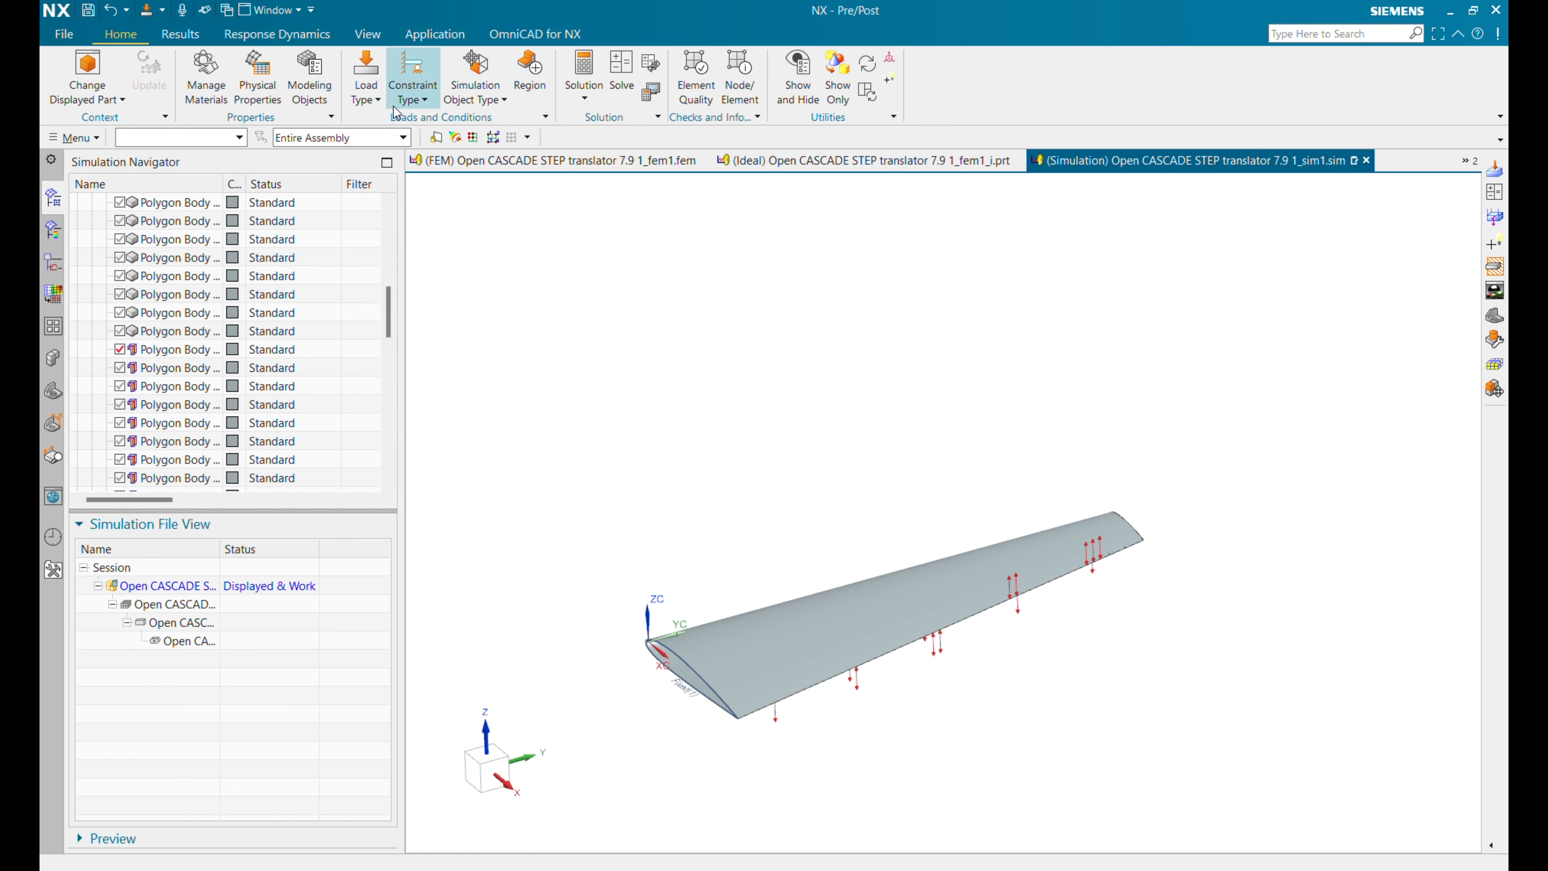
# Step: Add a Gravity load of 1 g to the whole model, directed downward along the negative Z axis
pyautogui.click(363, 101)
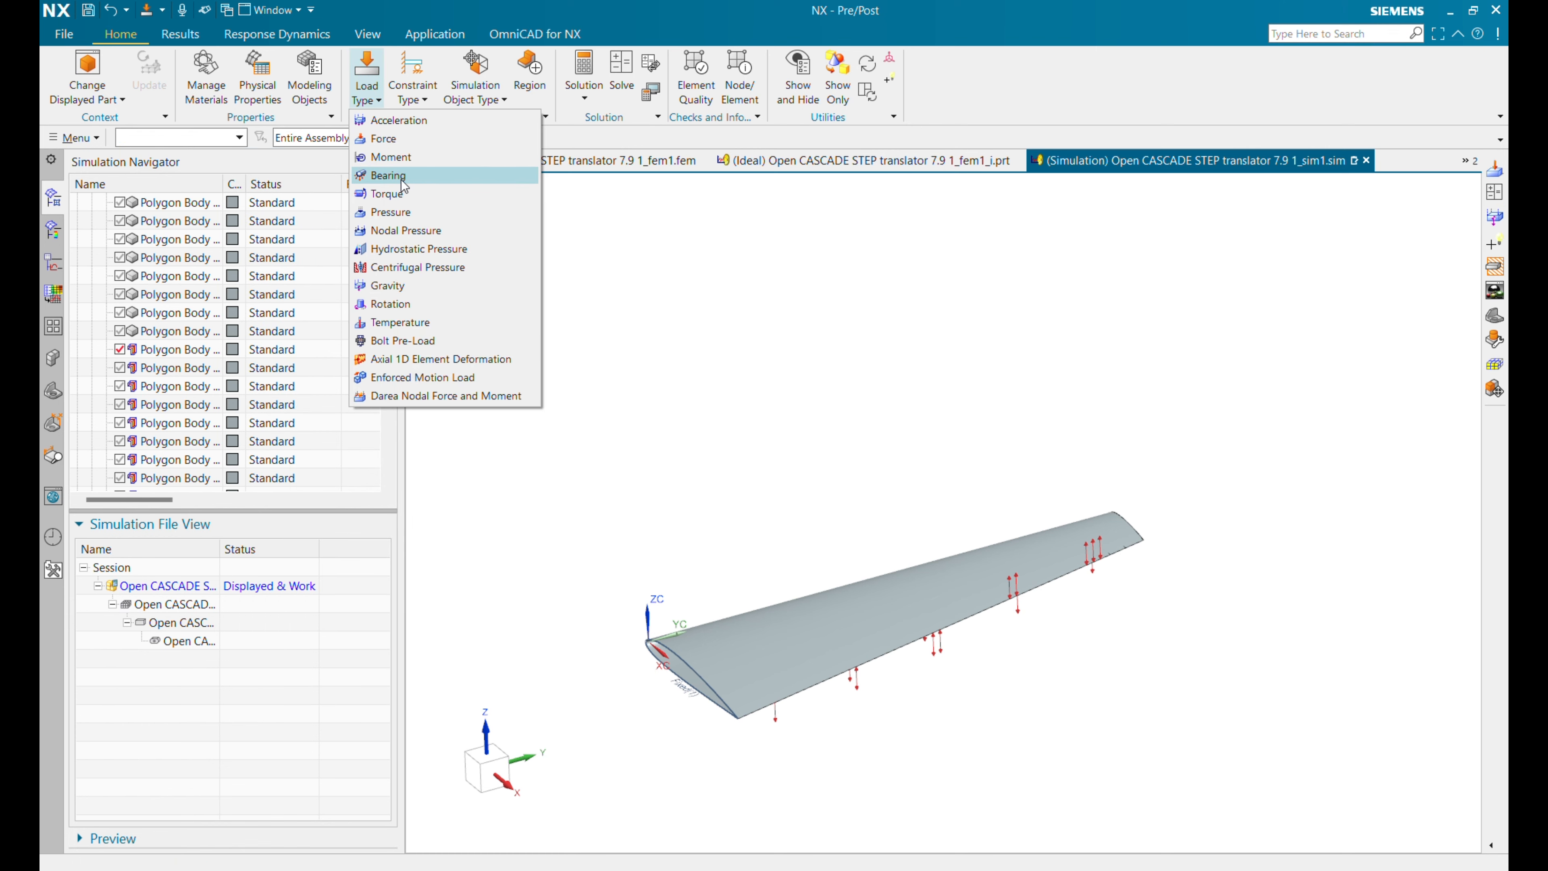
pyautogui.click(404, 193)
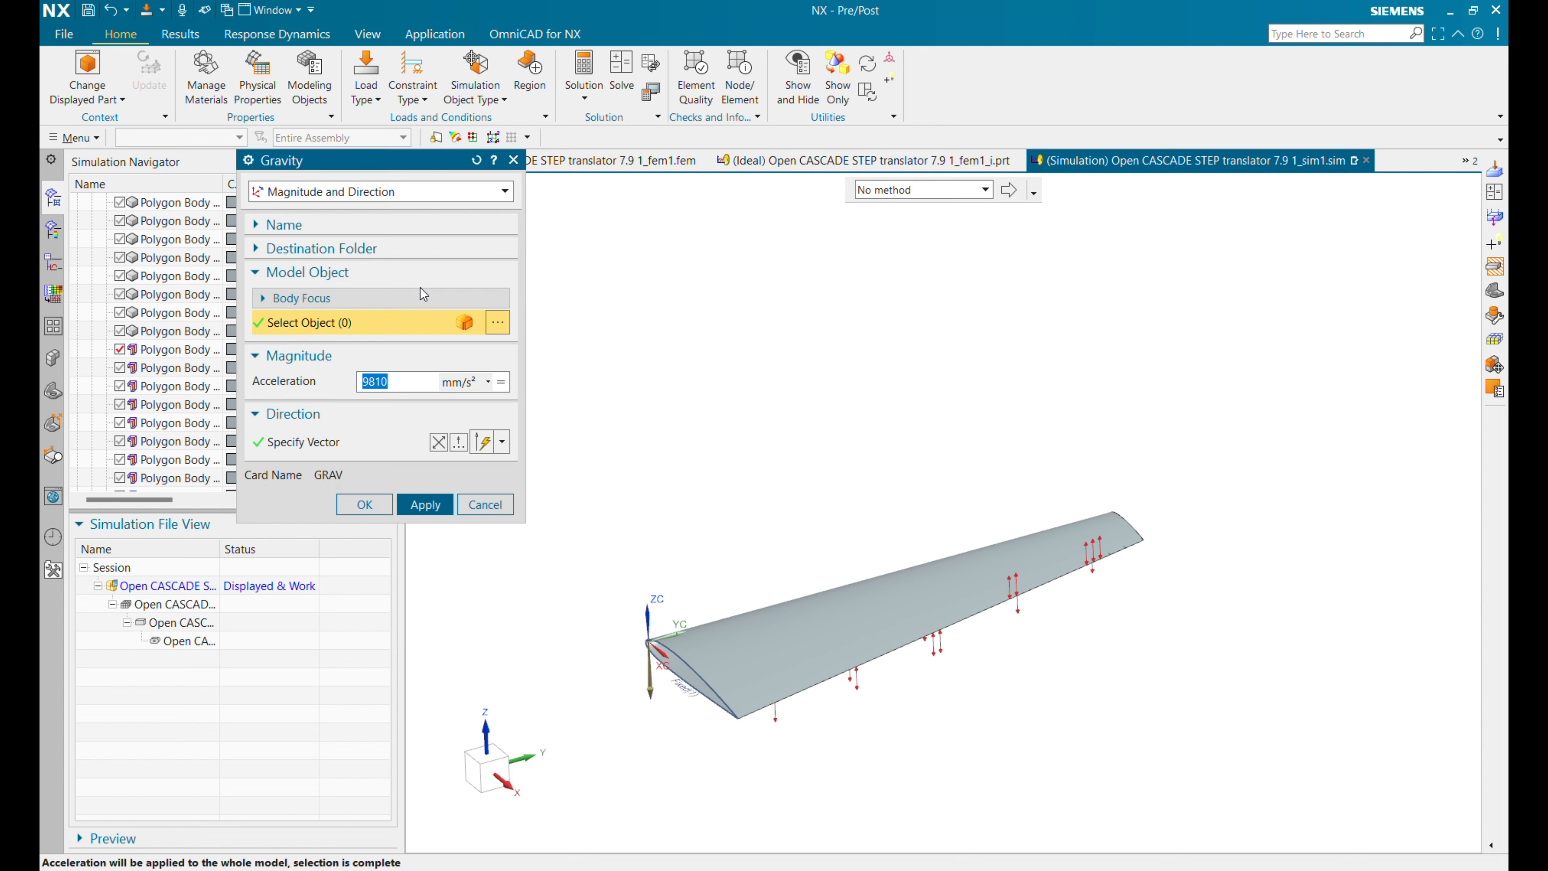
pyautogui.click(481, 382)
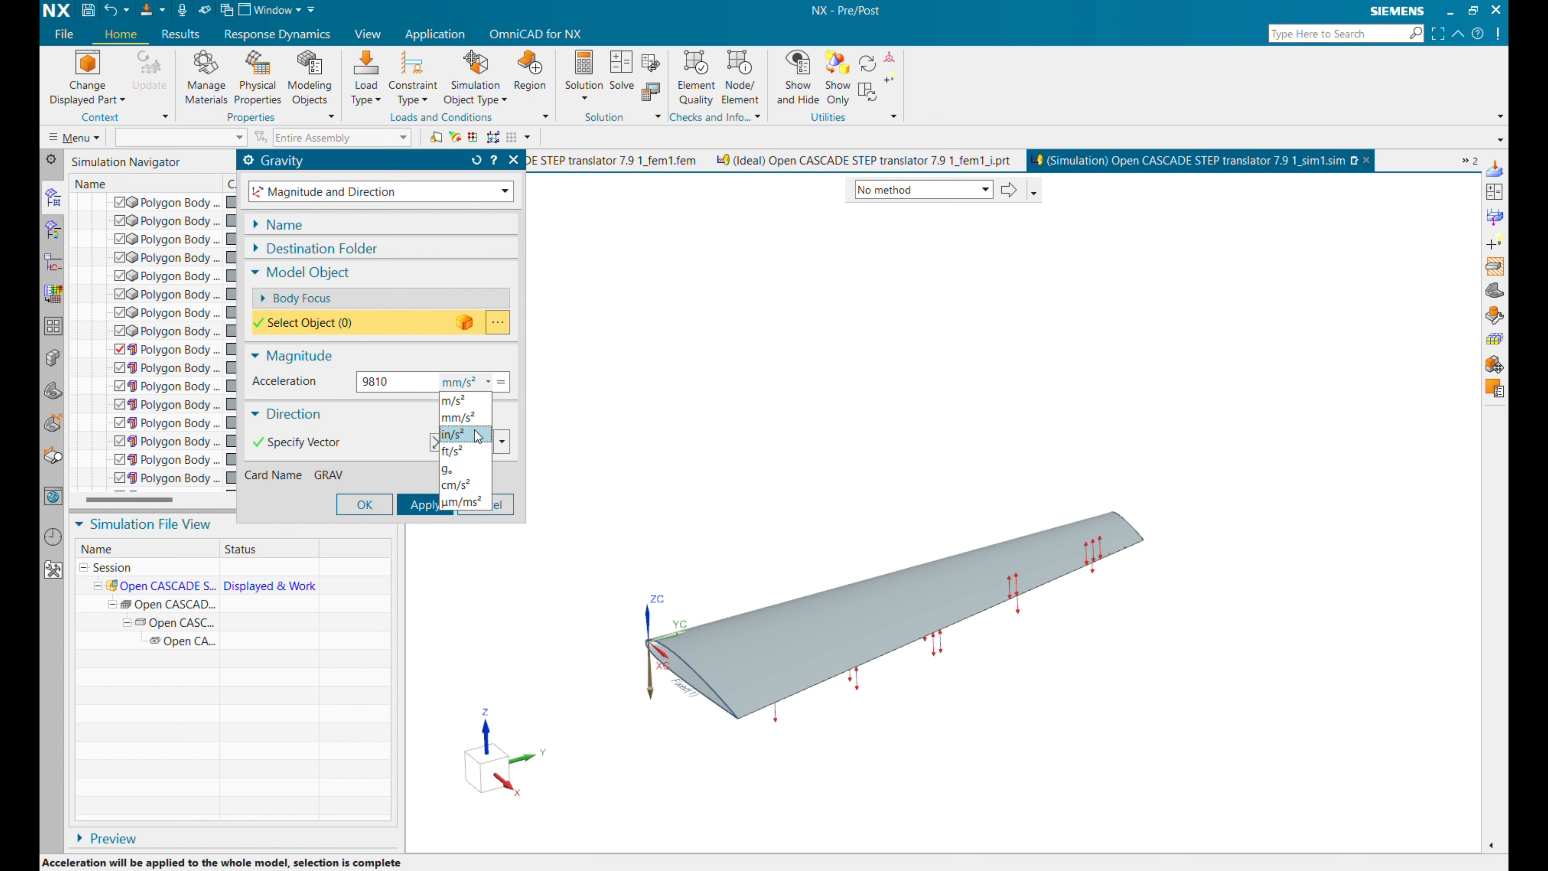
pyautogui.click(455, 469)
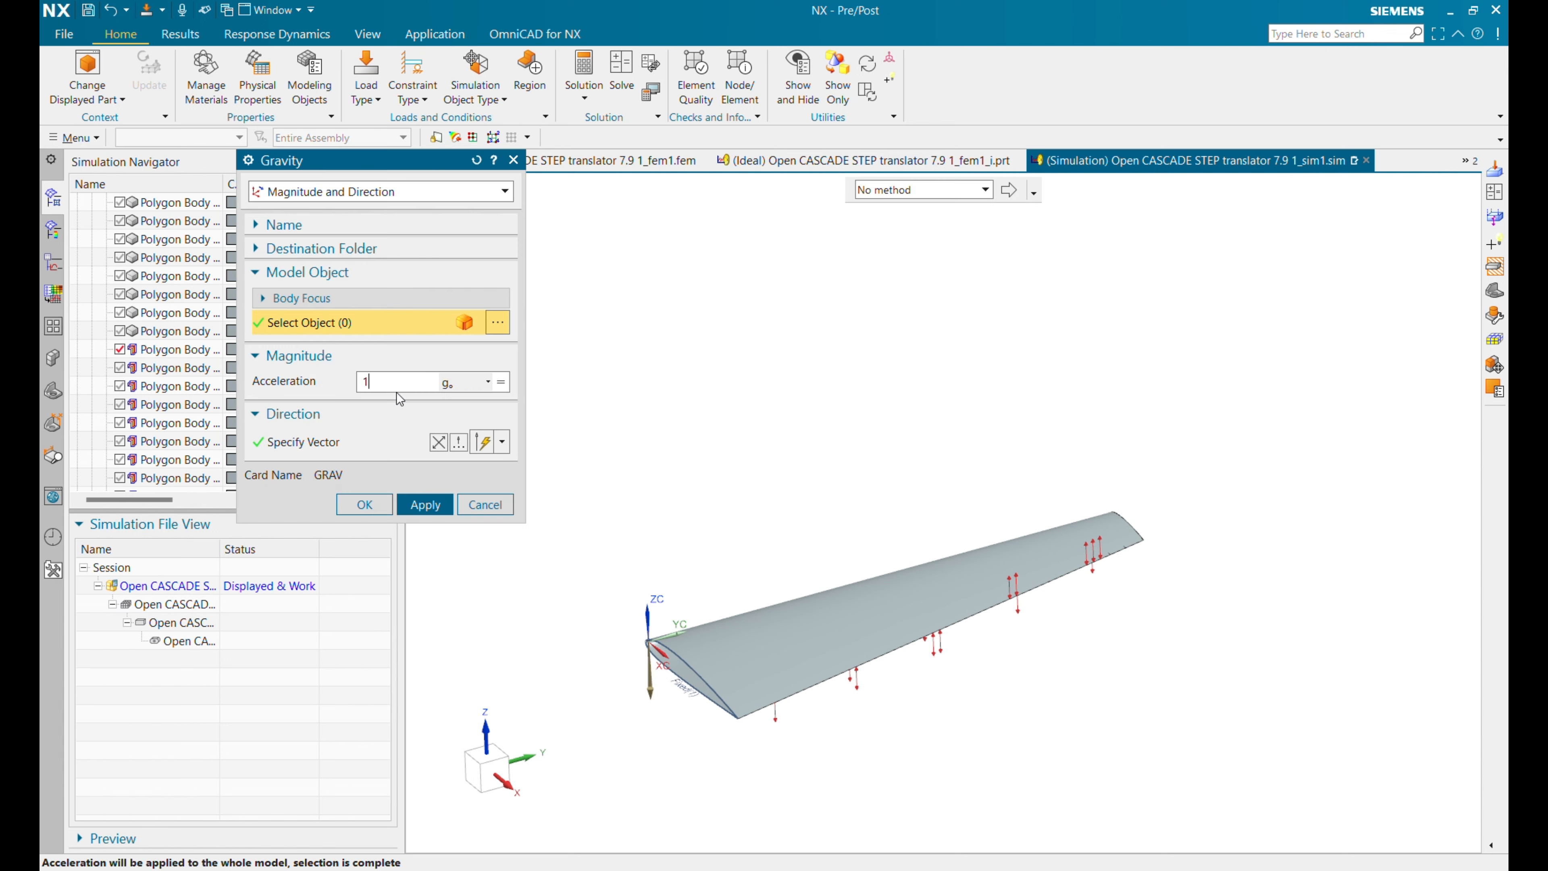
pyautogui.write('1')
pyautogui.click(304, 442)
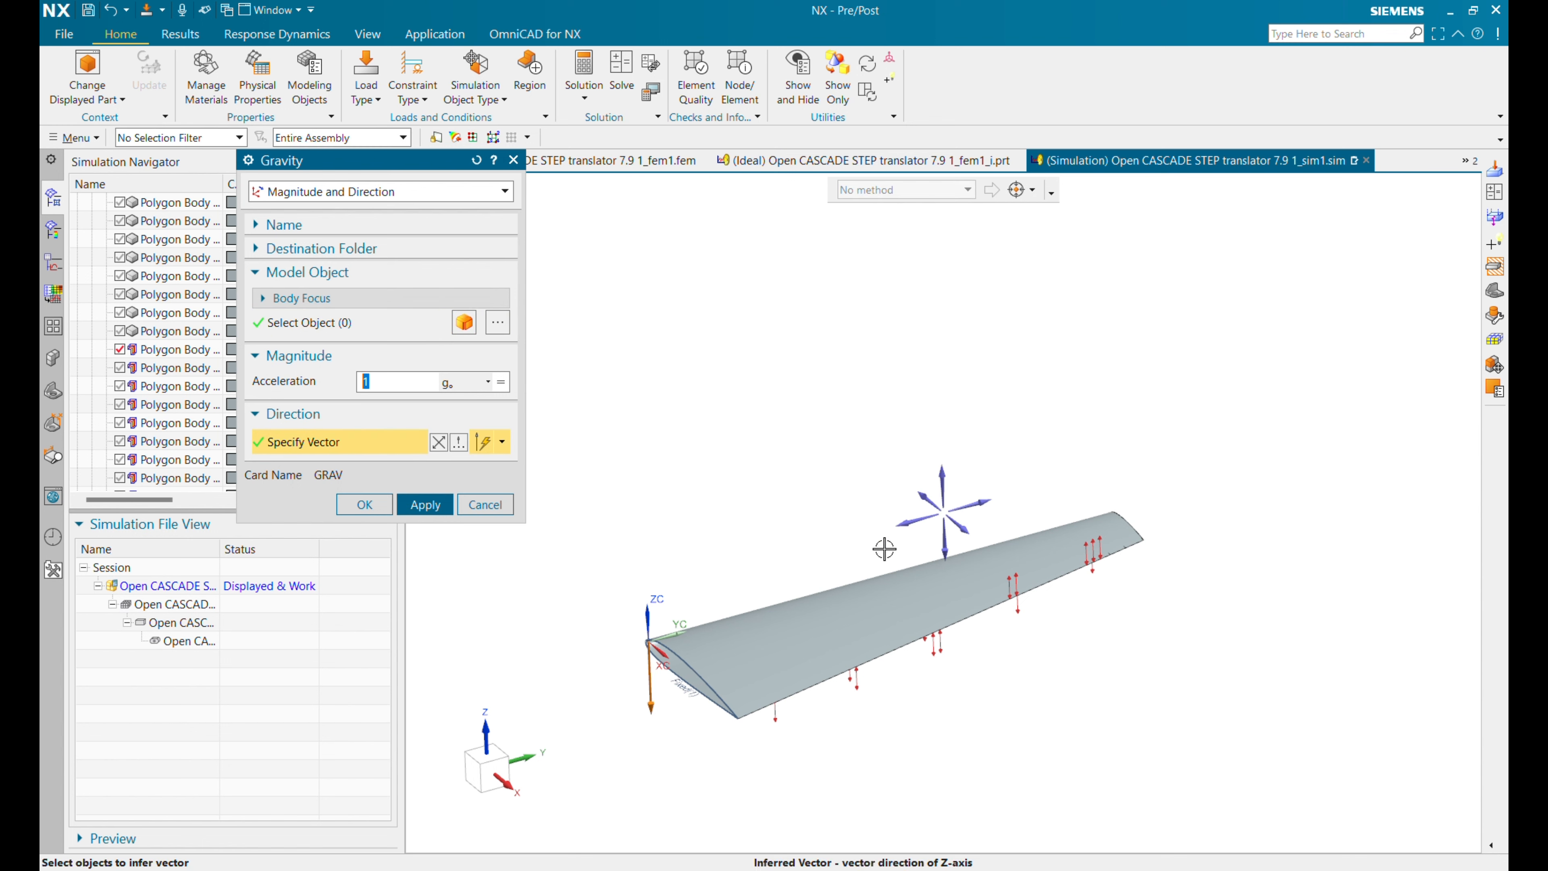
pyautogui.click(366, 505)
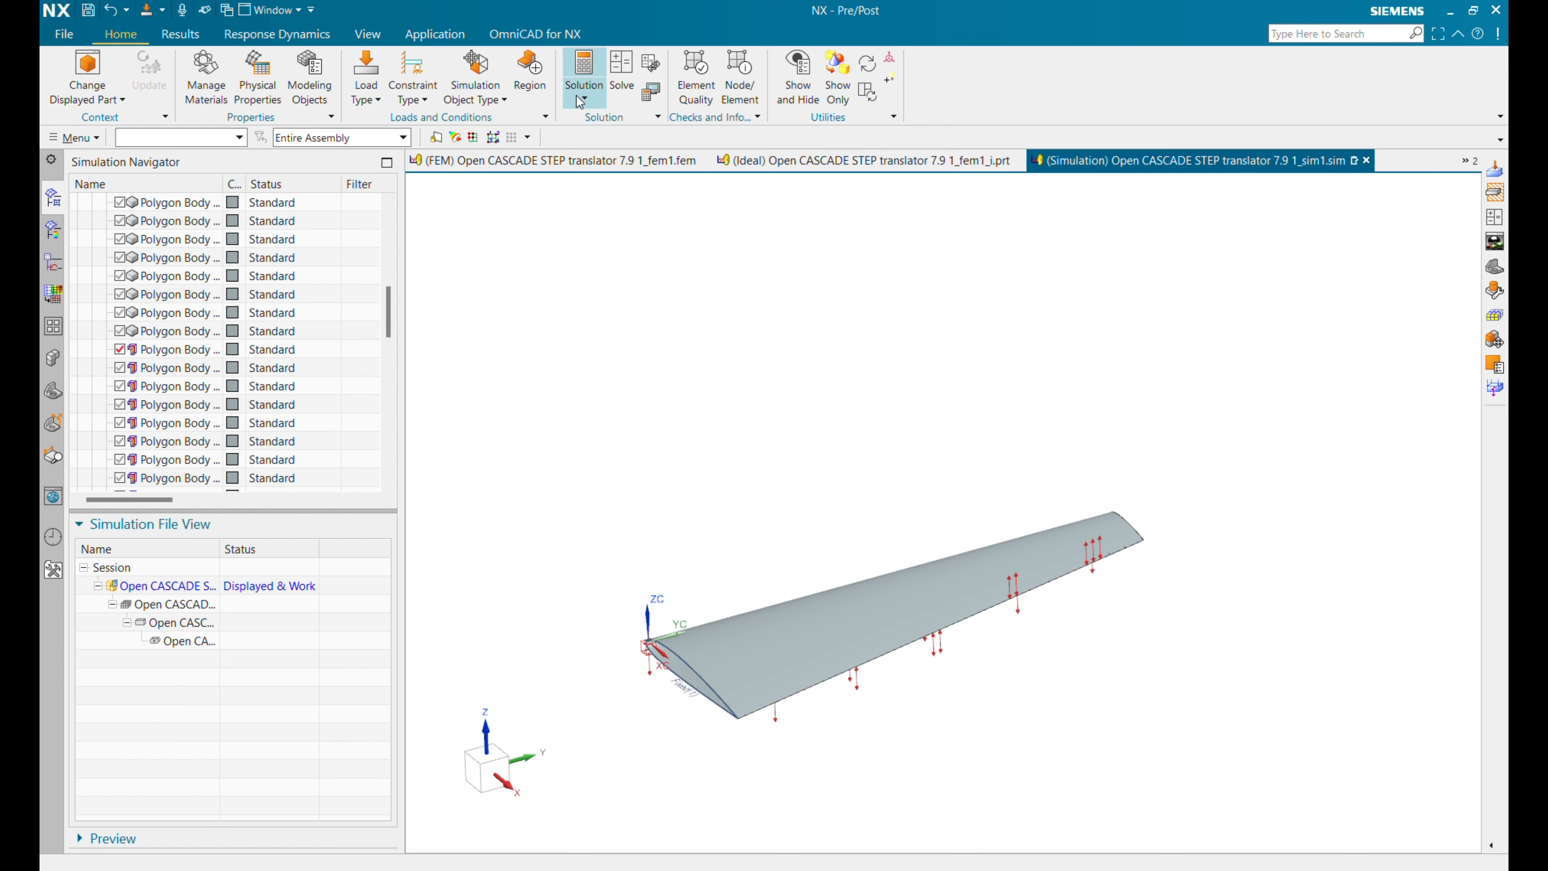
# Step: Try to solve the cruise solution with the model setup check enabled, and close the resulting report
pyautogui.click(616, 101)
pyautogui.click(433, 408)
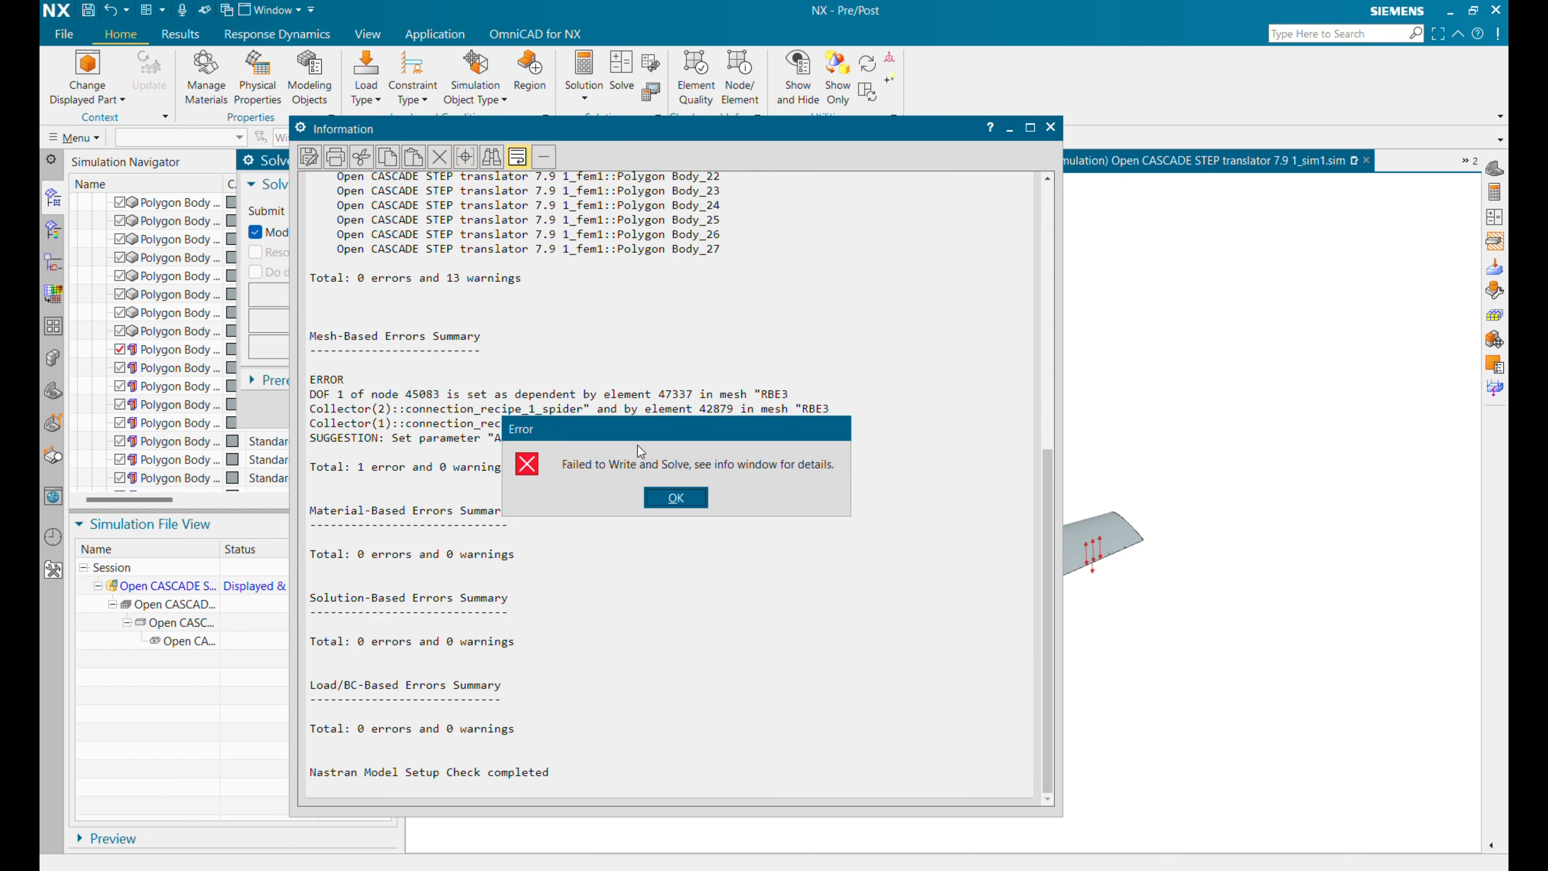
pyautogui.click(662, 505)
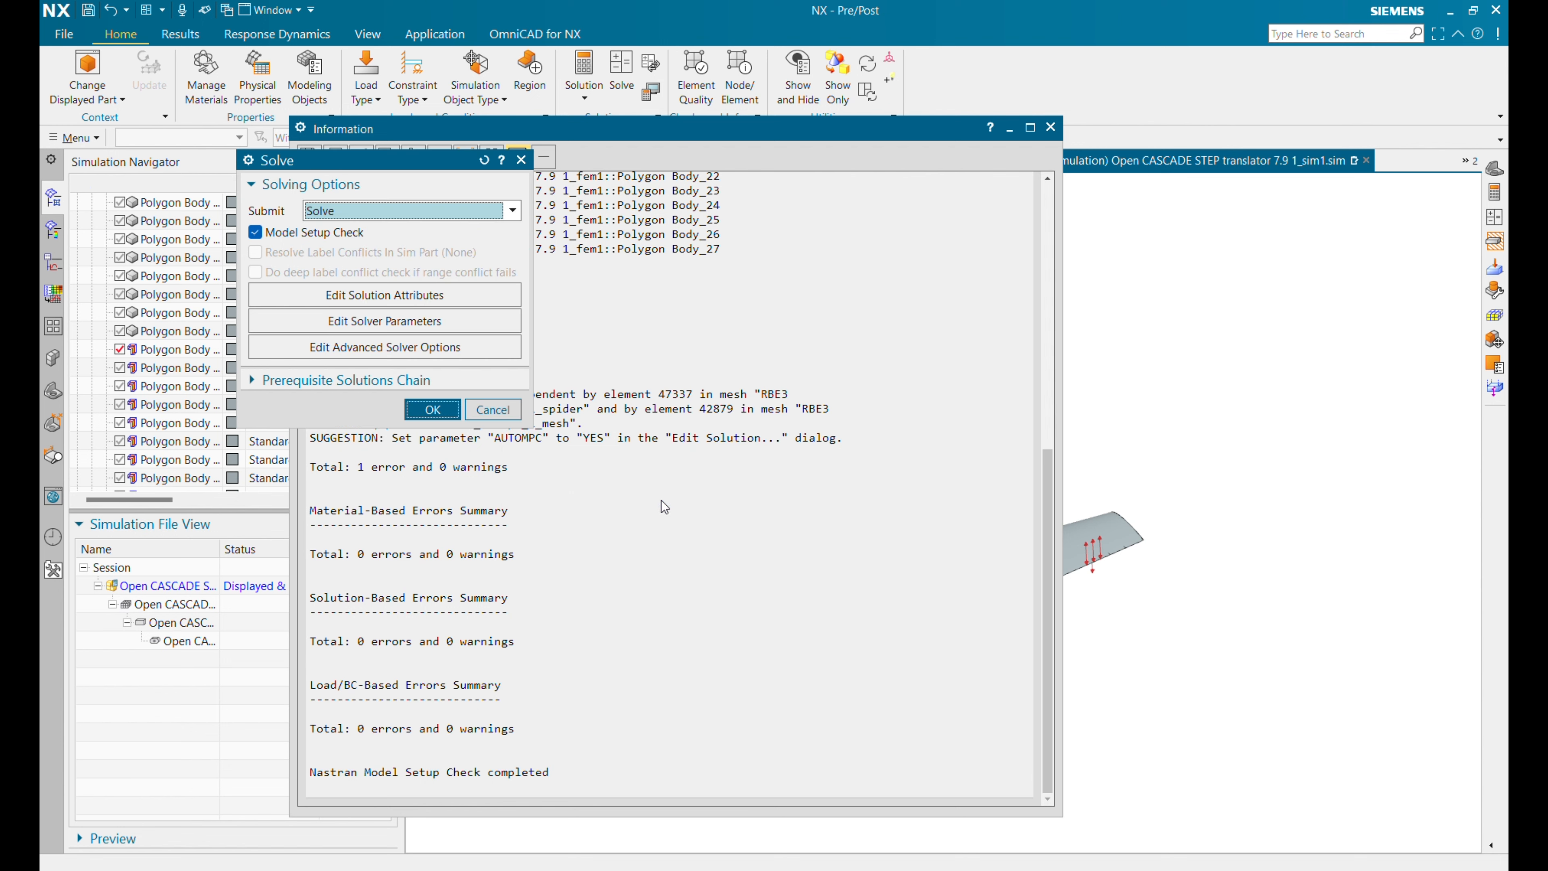
pyautogui.click(408, 409)
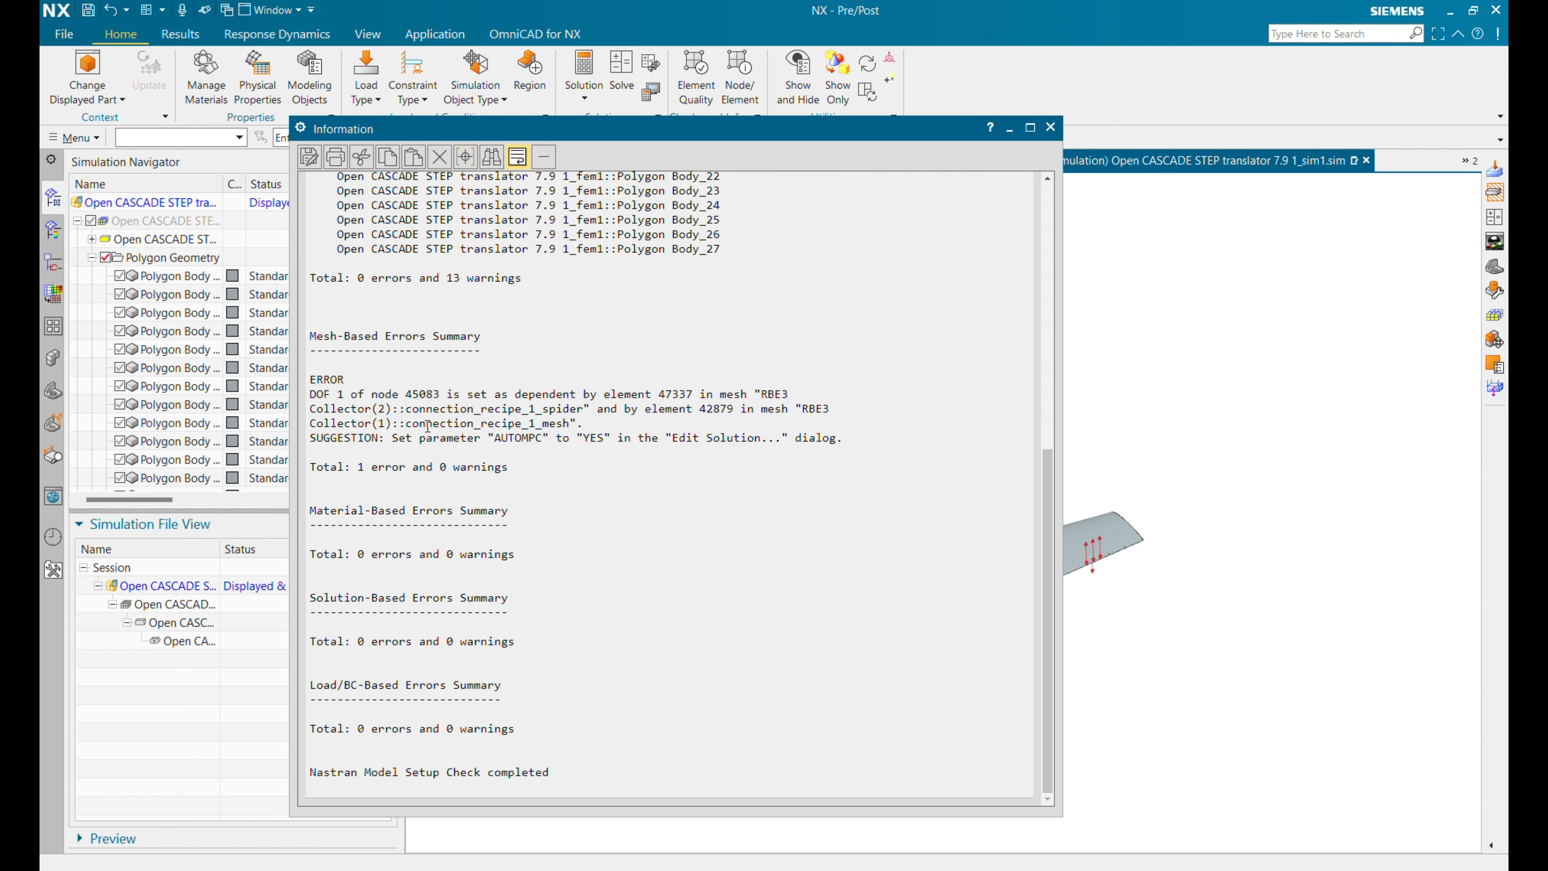
pyautogui.click(1049, 127)
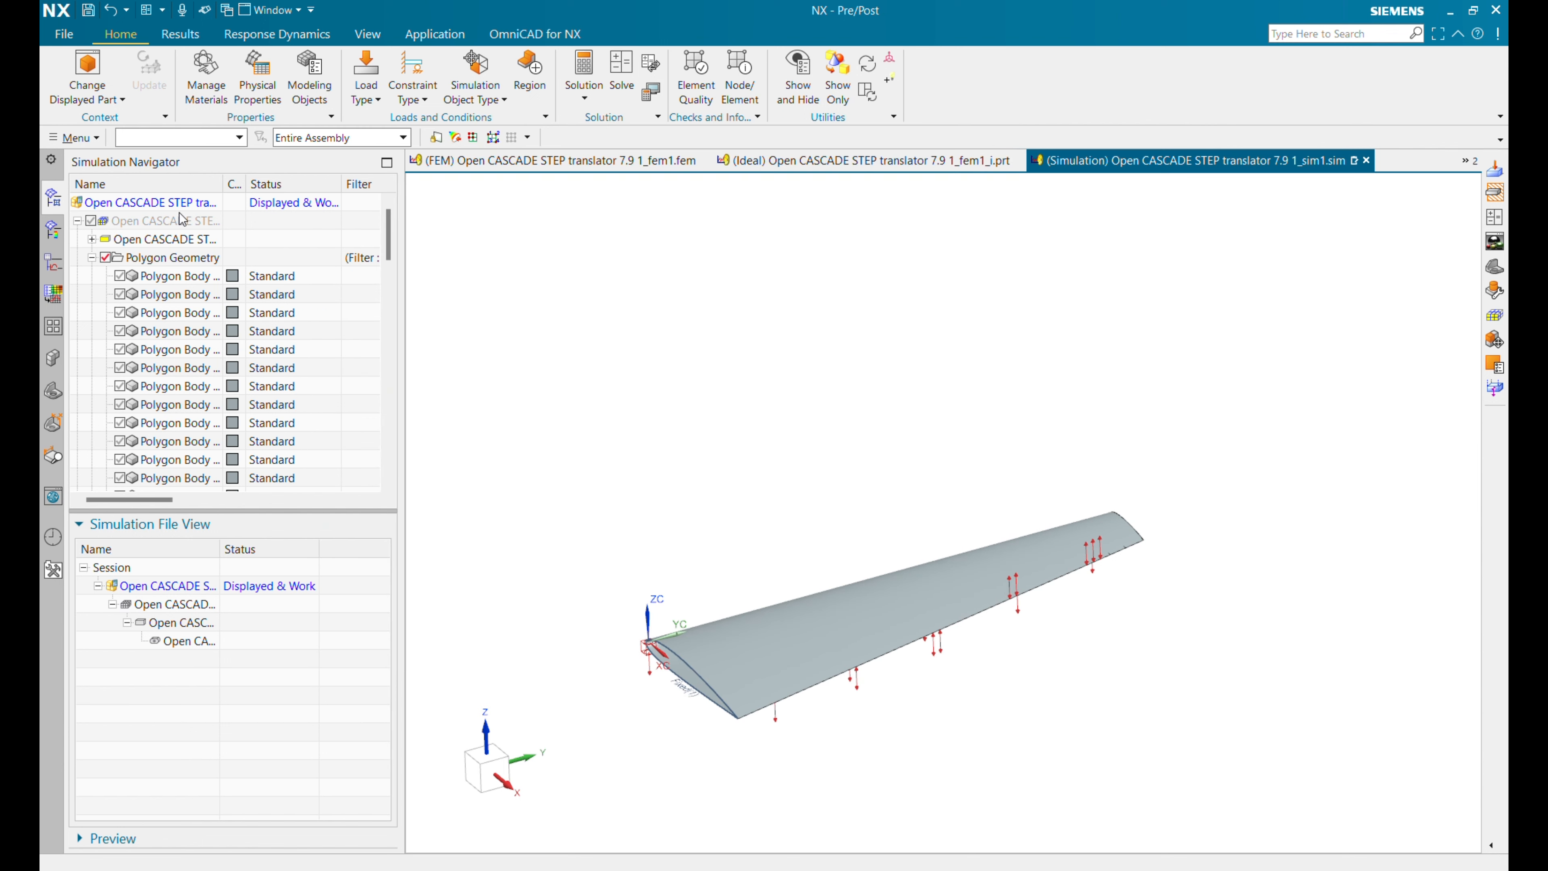
# Step: Collapse the polygon geometry and FEM branches in the simulation tree to reach the Cruise Phase Cantilever solution
pyautogui.click(92, 258)
pyautogui.click(78, 221)
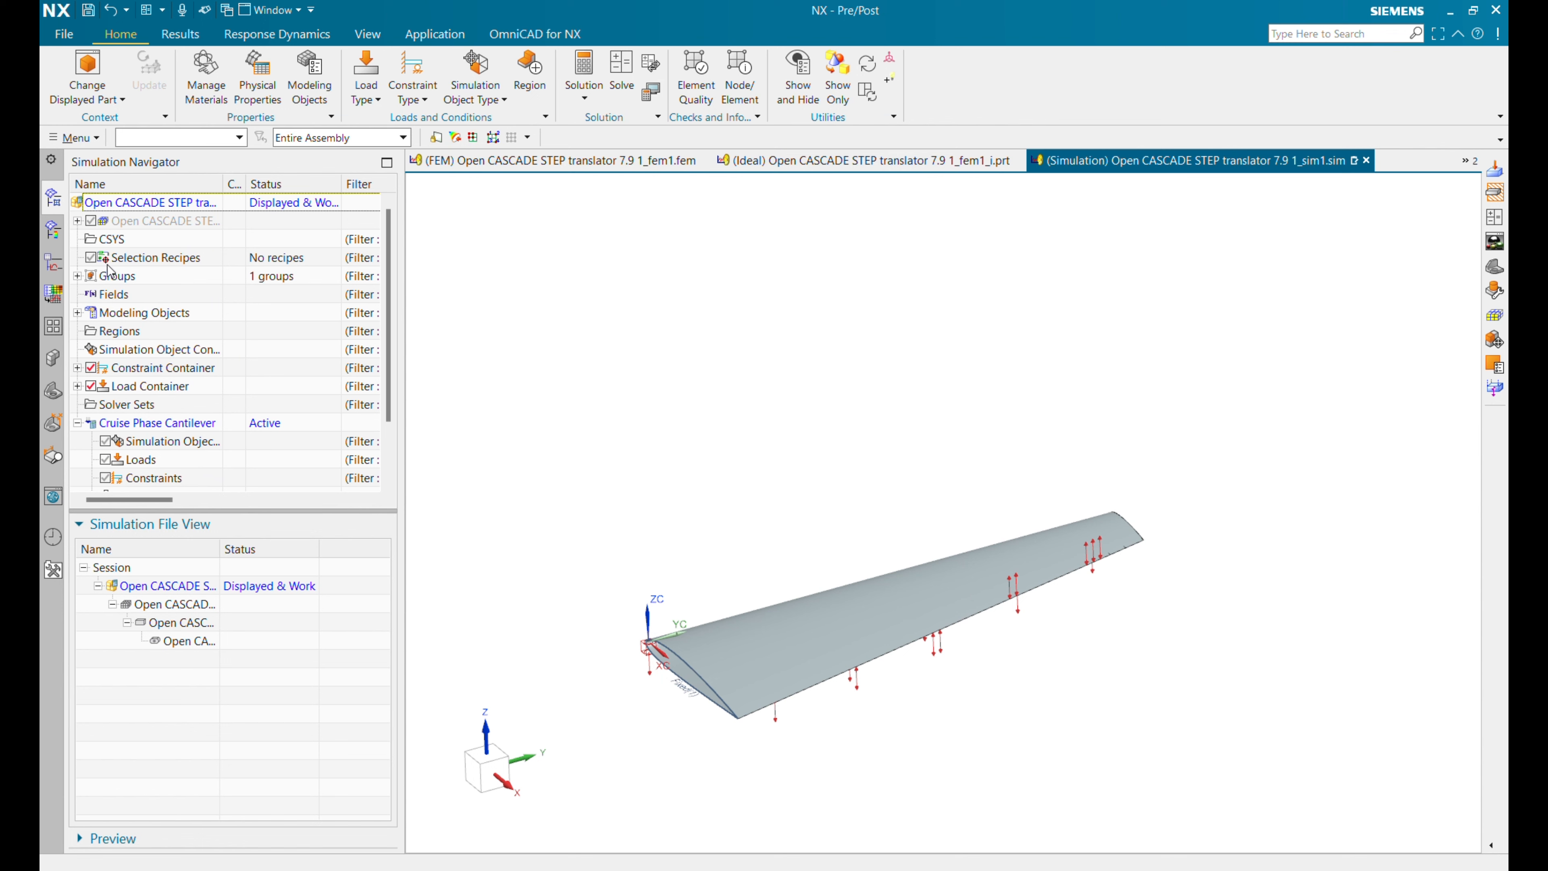
pyautogui.rightClick(139, 423)
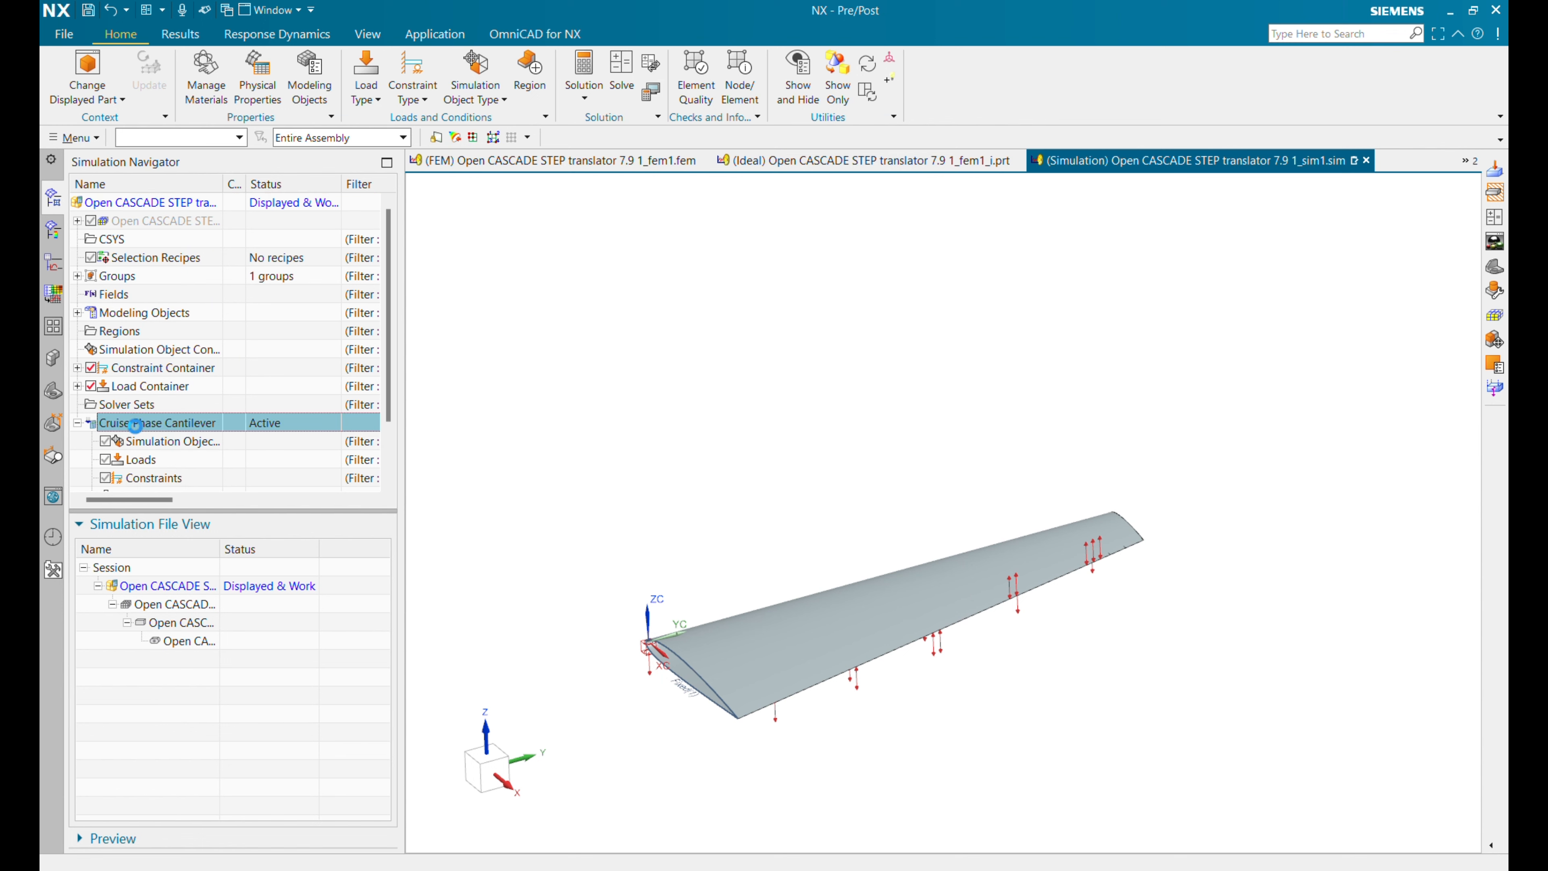
pyautogui.click(166, 458)
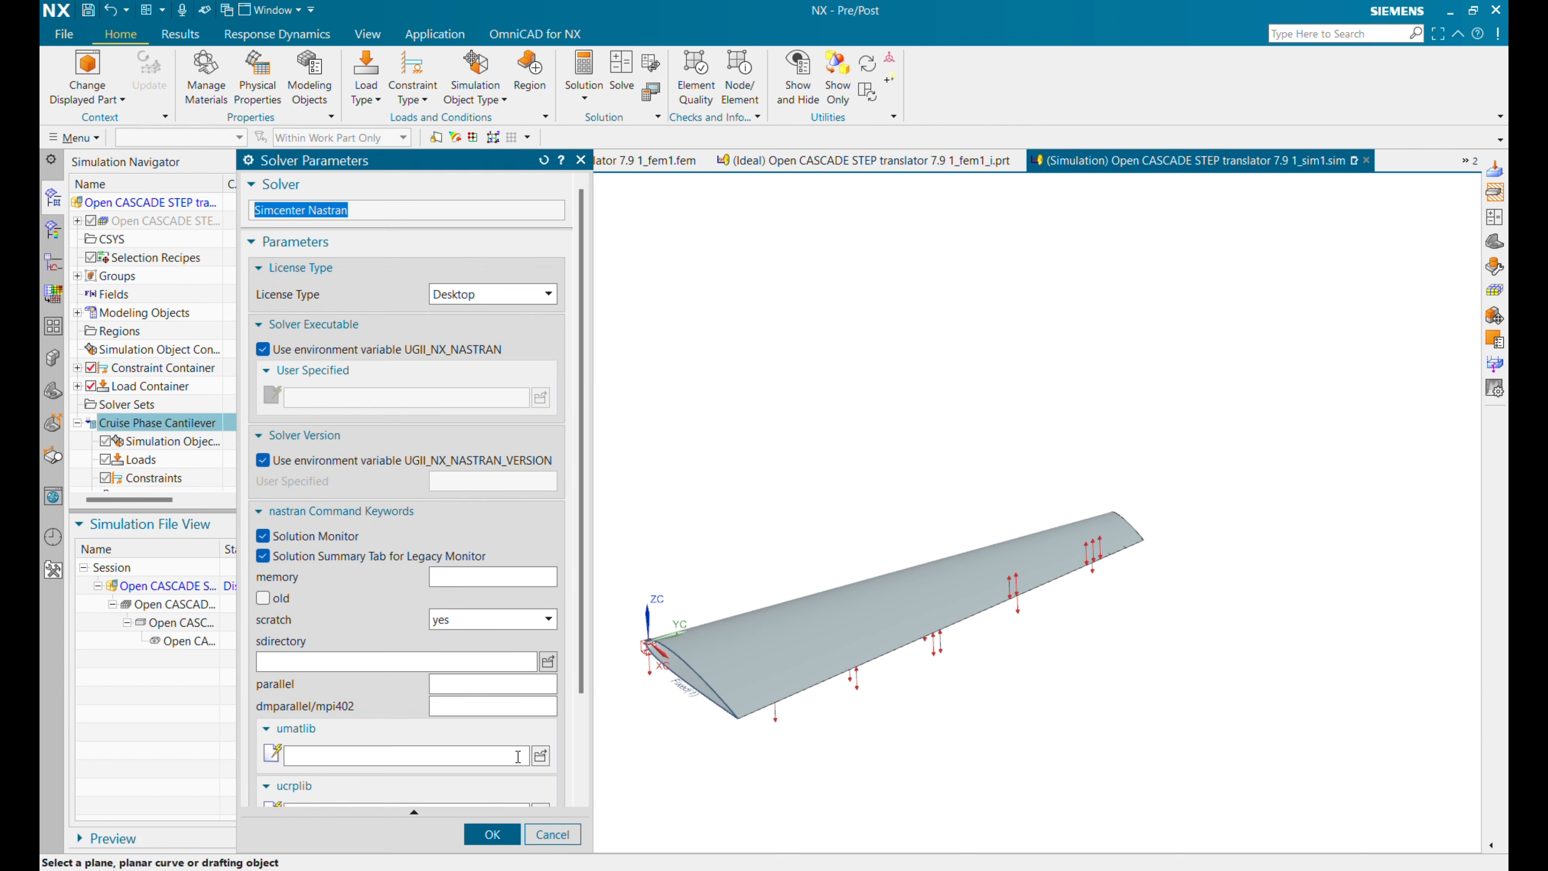
pyautogui.click(551, 836)
# Step: Edit the Cruise Phase Cantilever solution's Case Control to use a new solution parameters object with AUTOMPC set to YES
pyautogui.rightClick(177, 422)
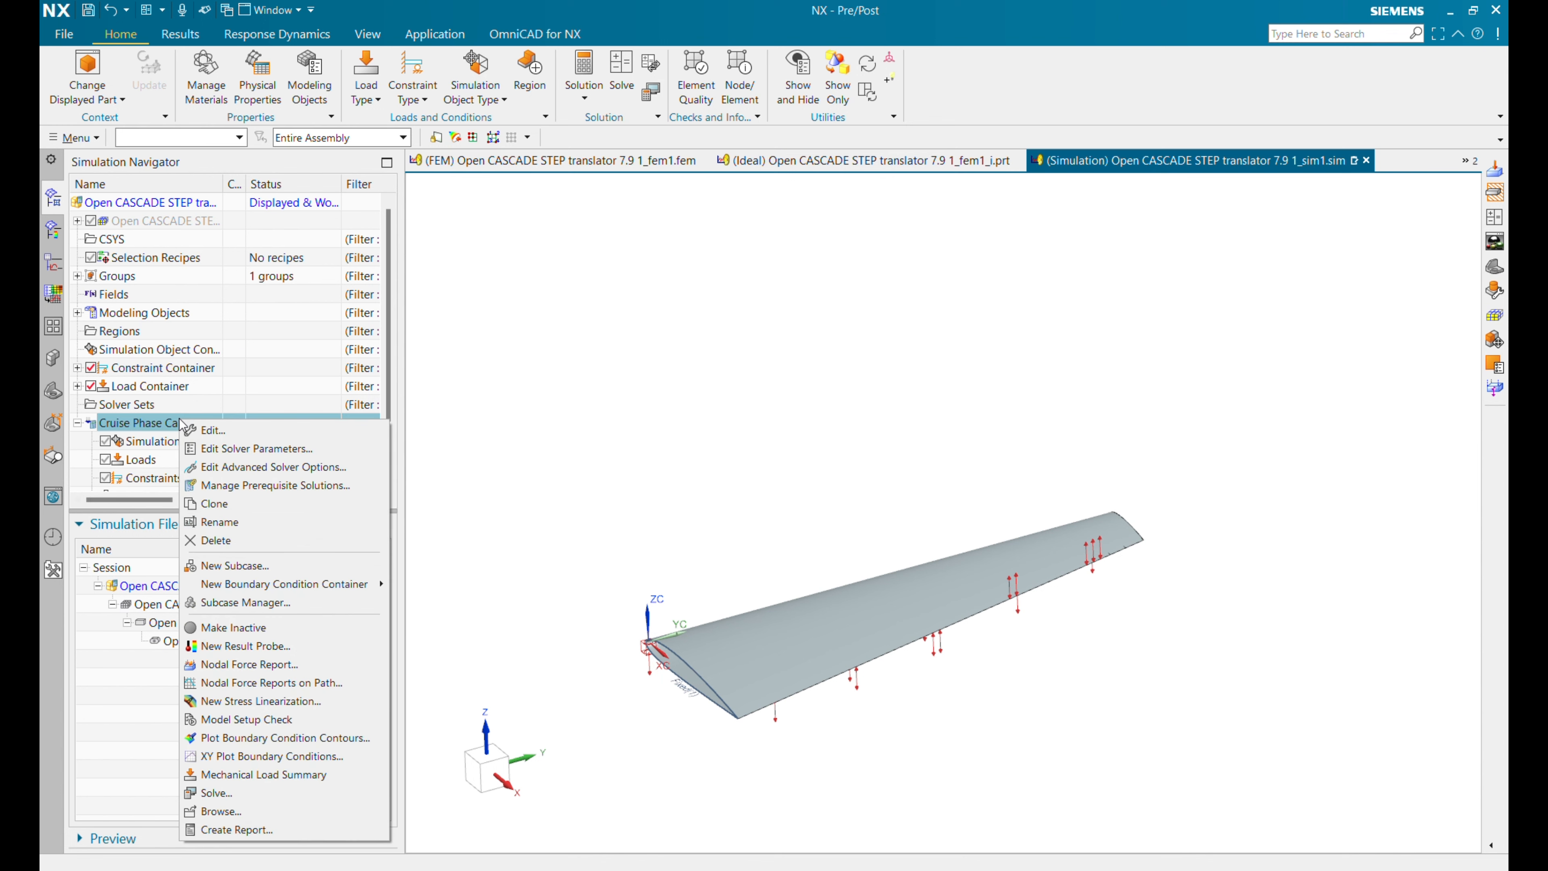
pyautogui.click(213, 429)
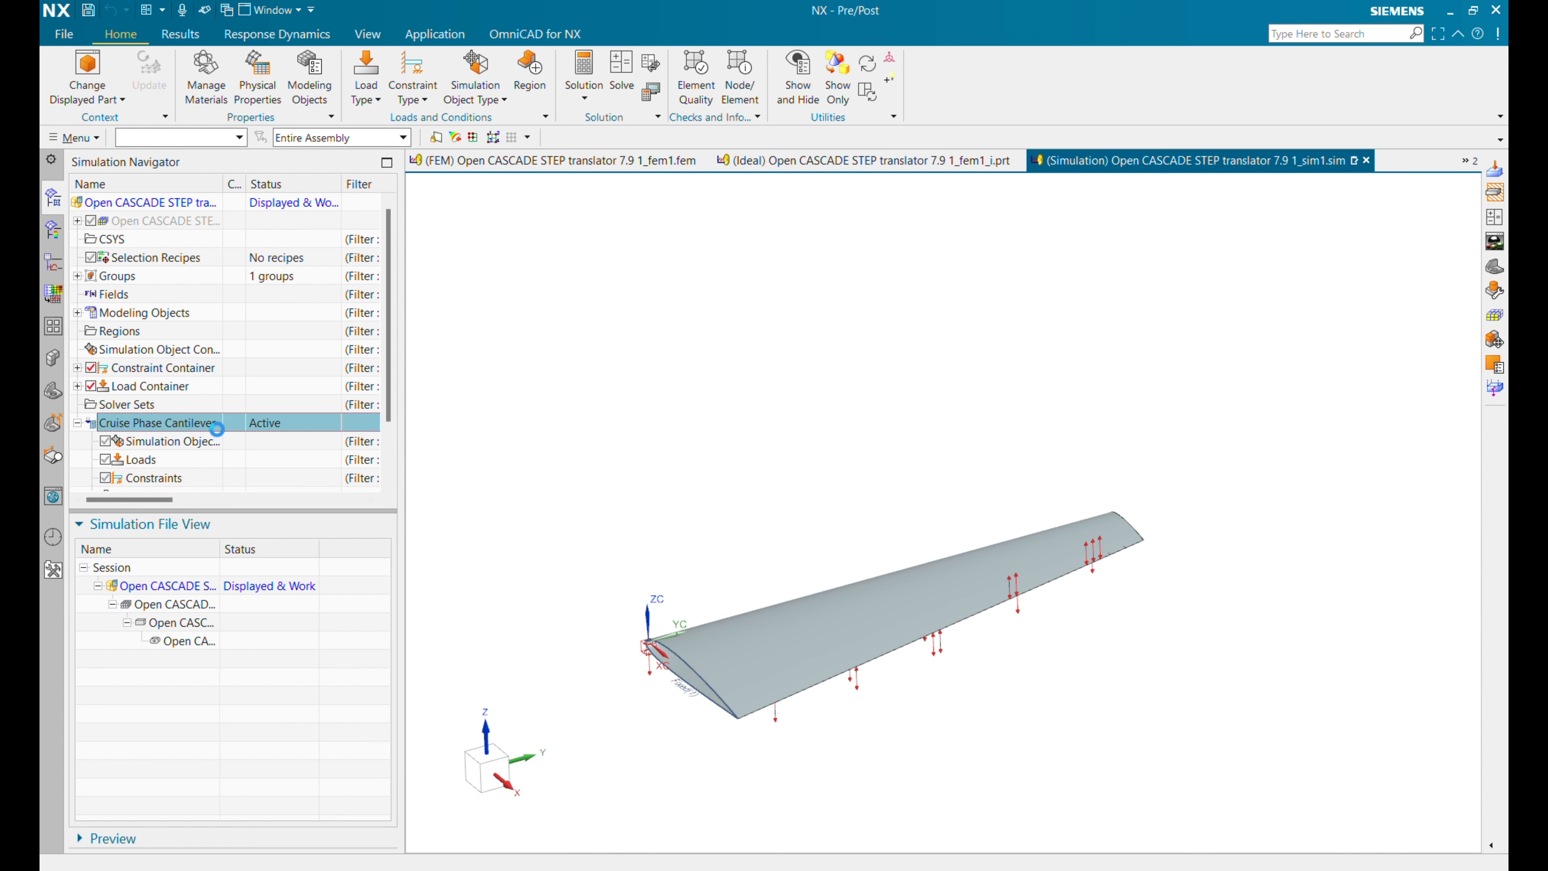
pyautogui.click(308, 325)
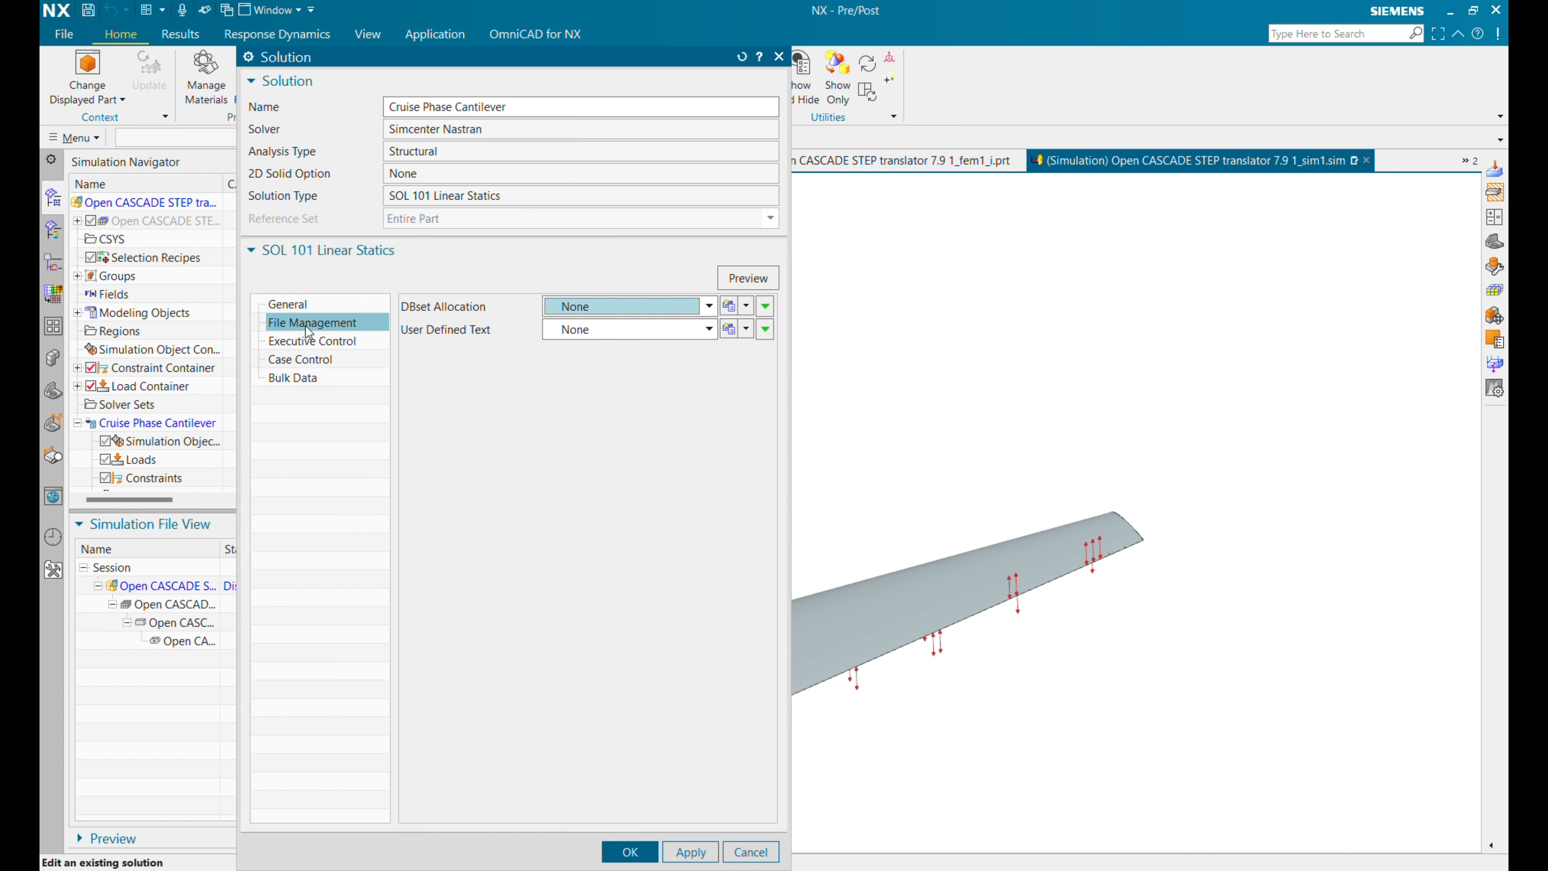
pyautogui.click(313, 344)
pyautogui.click(312, 358)
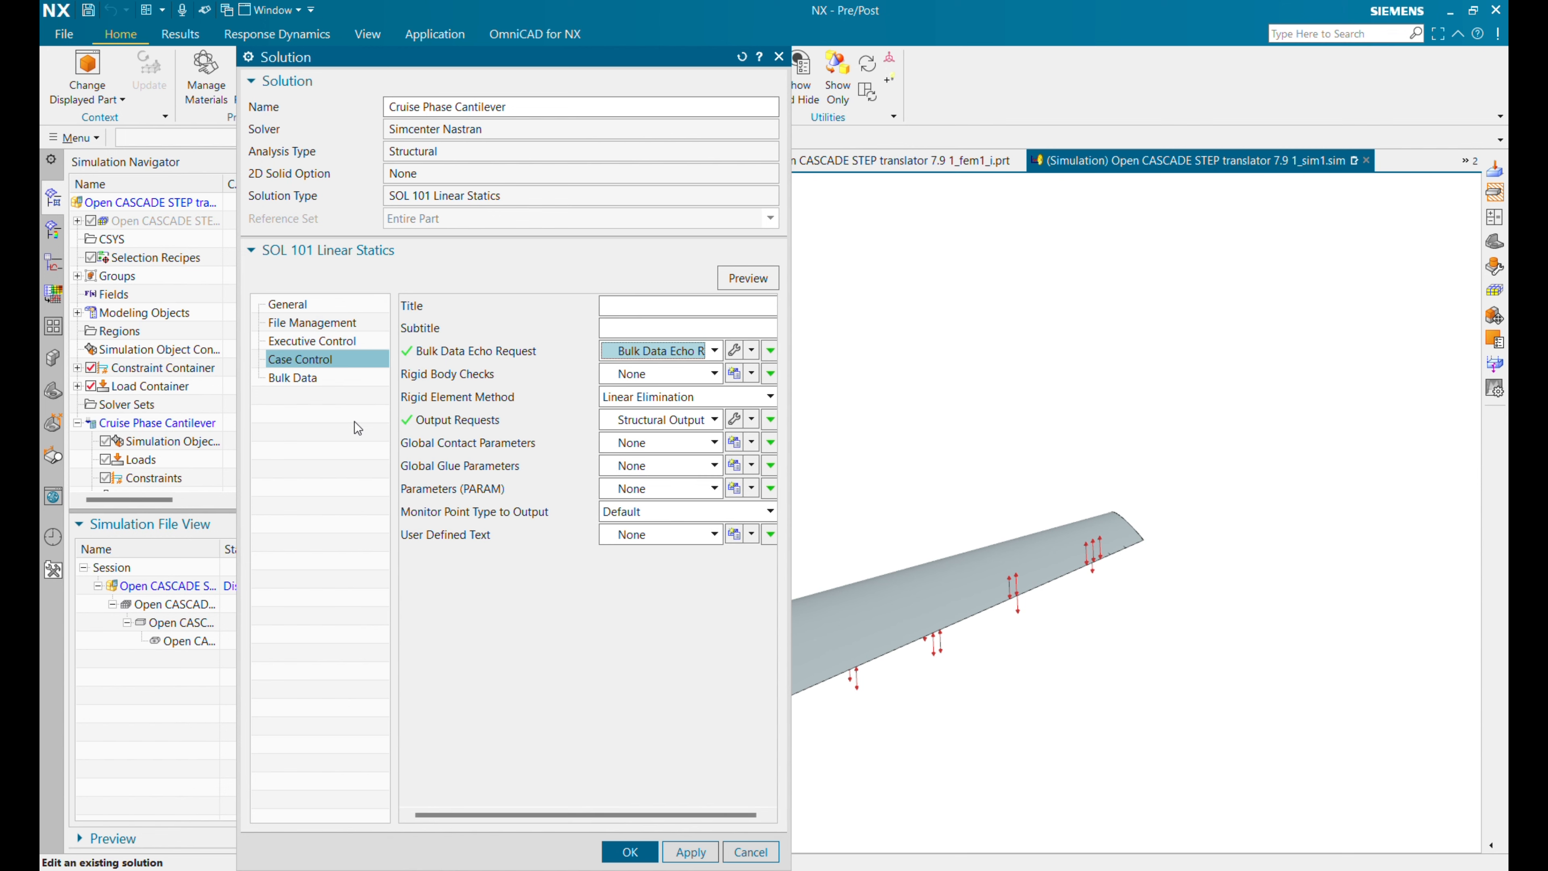
pyautogui.click(734, 488)
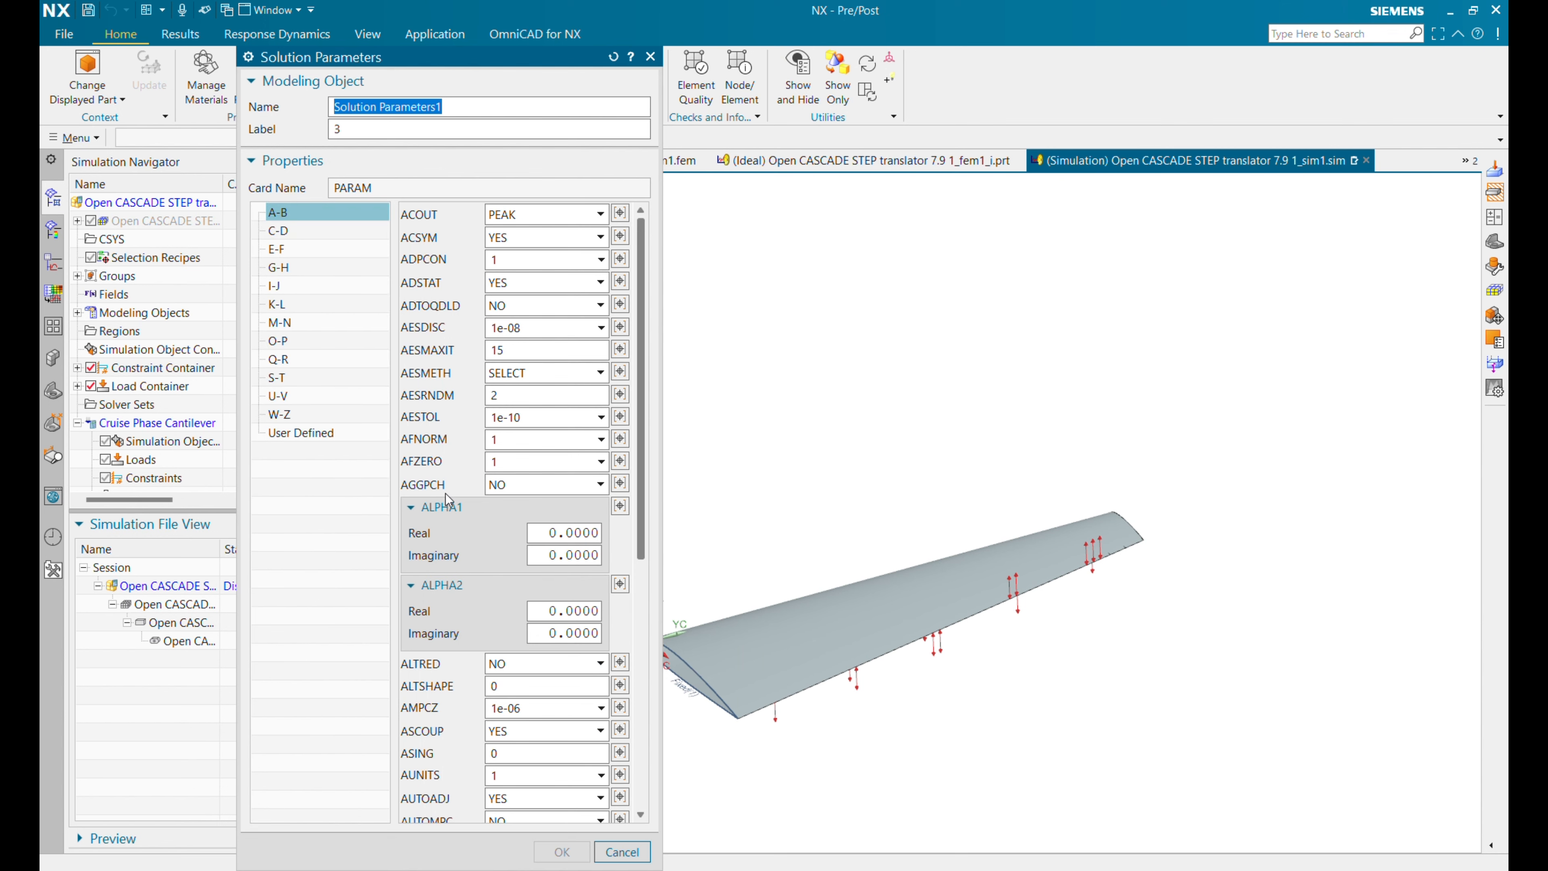
pyautogui.scroll(-2, 412, 707)
pyautogui.scroll(-4, 412, 707)
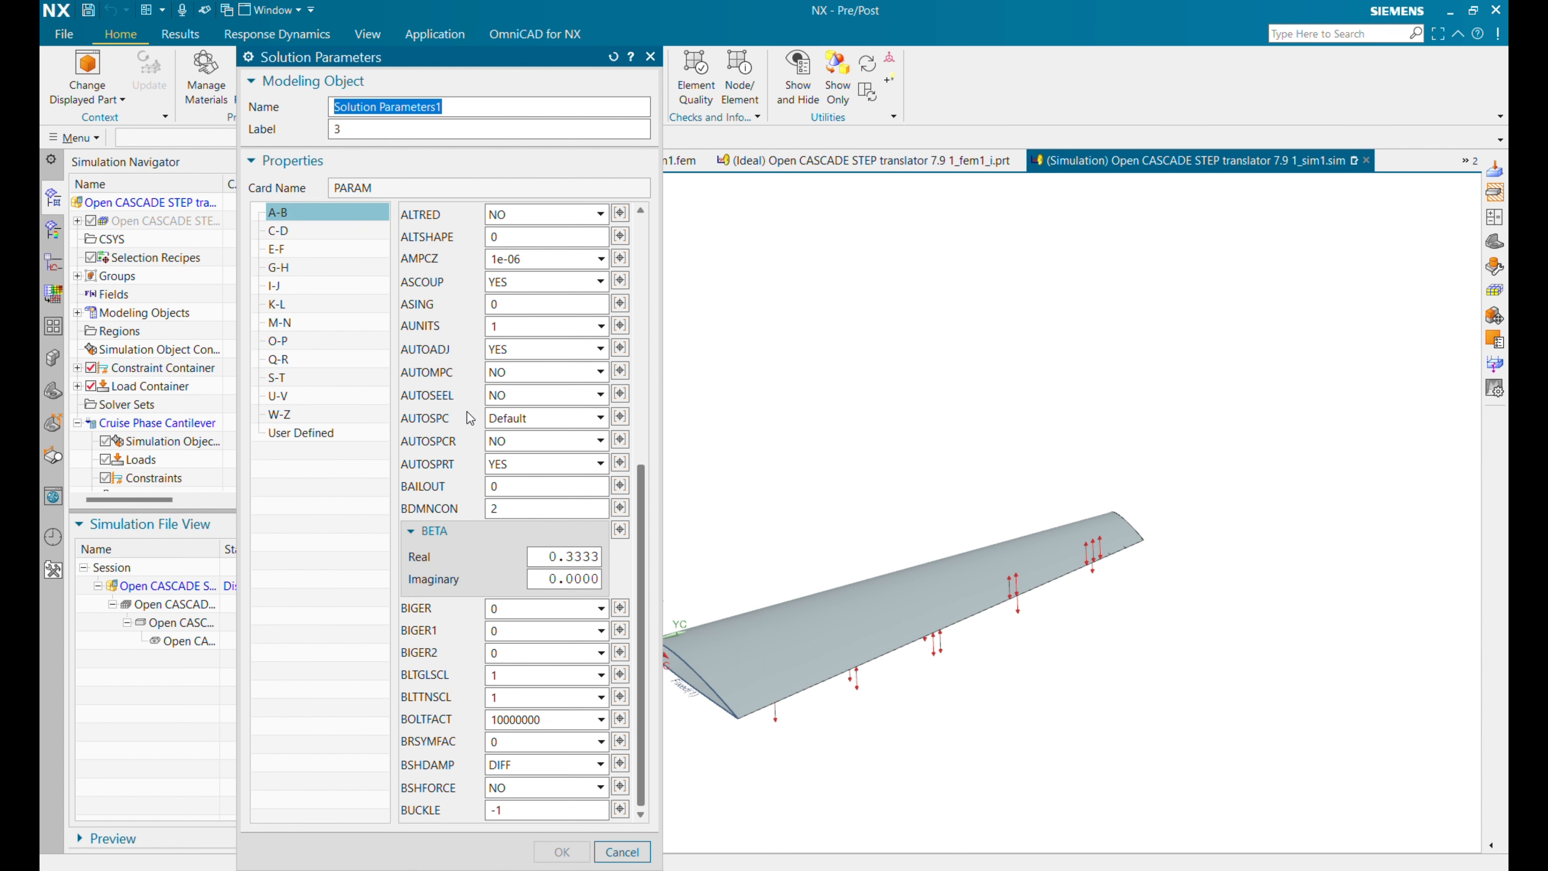
pyautogui.click(524, 373)
pyautogui.click(530, 410)
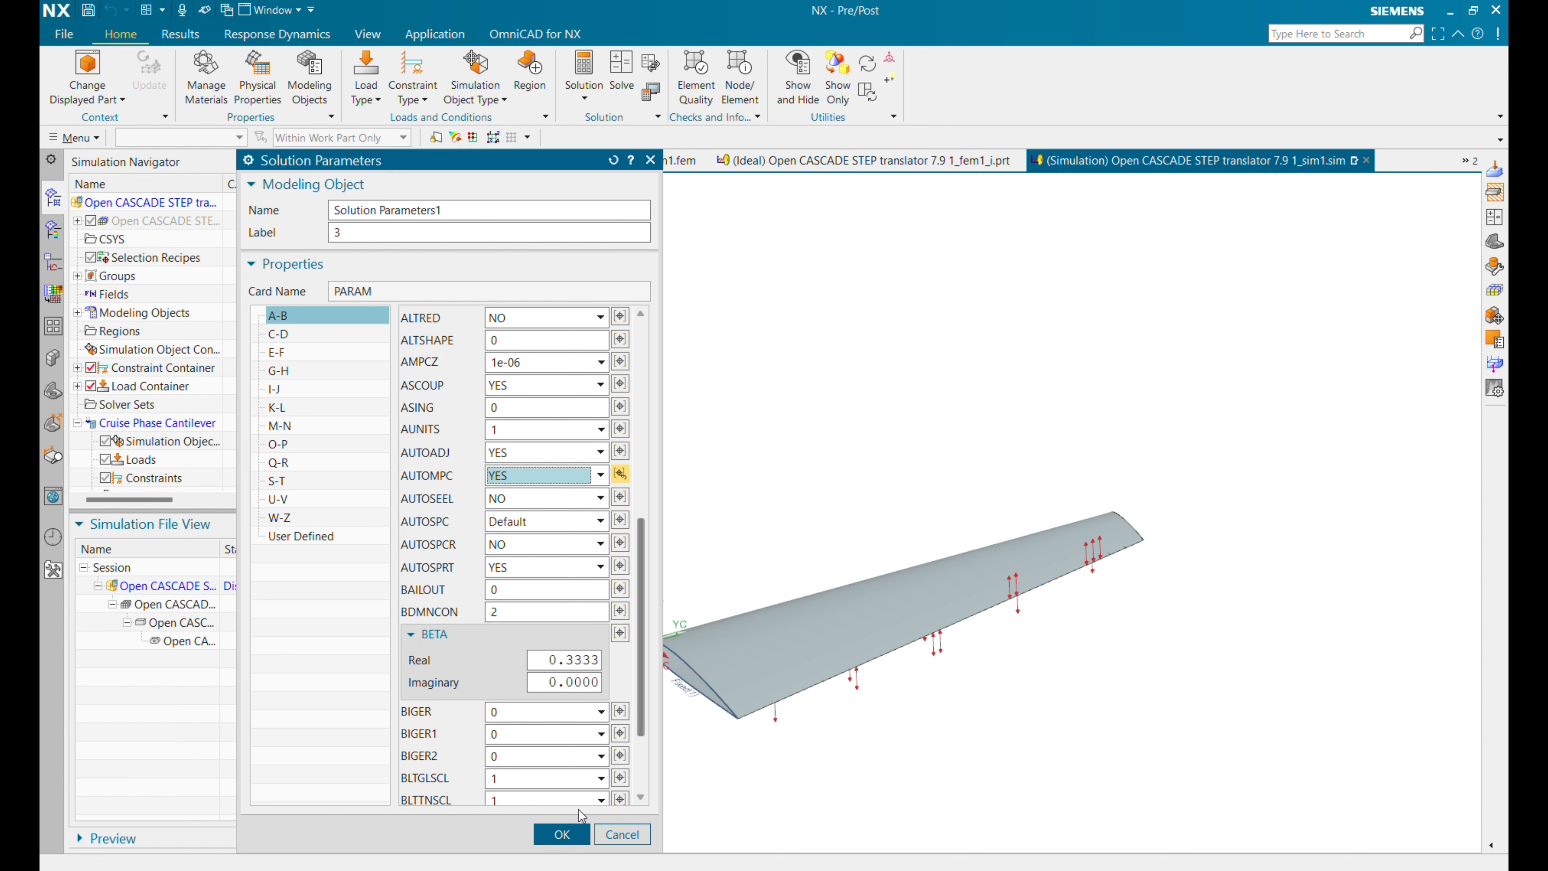
pyautogui.click(562, 833)
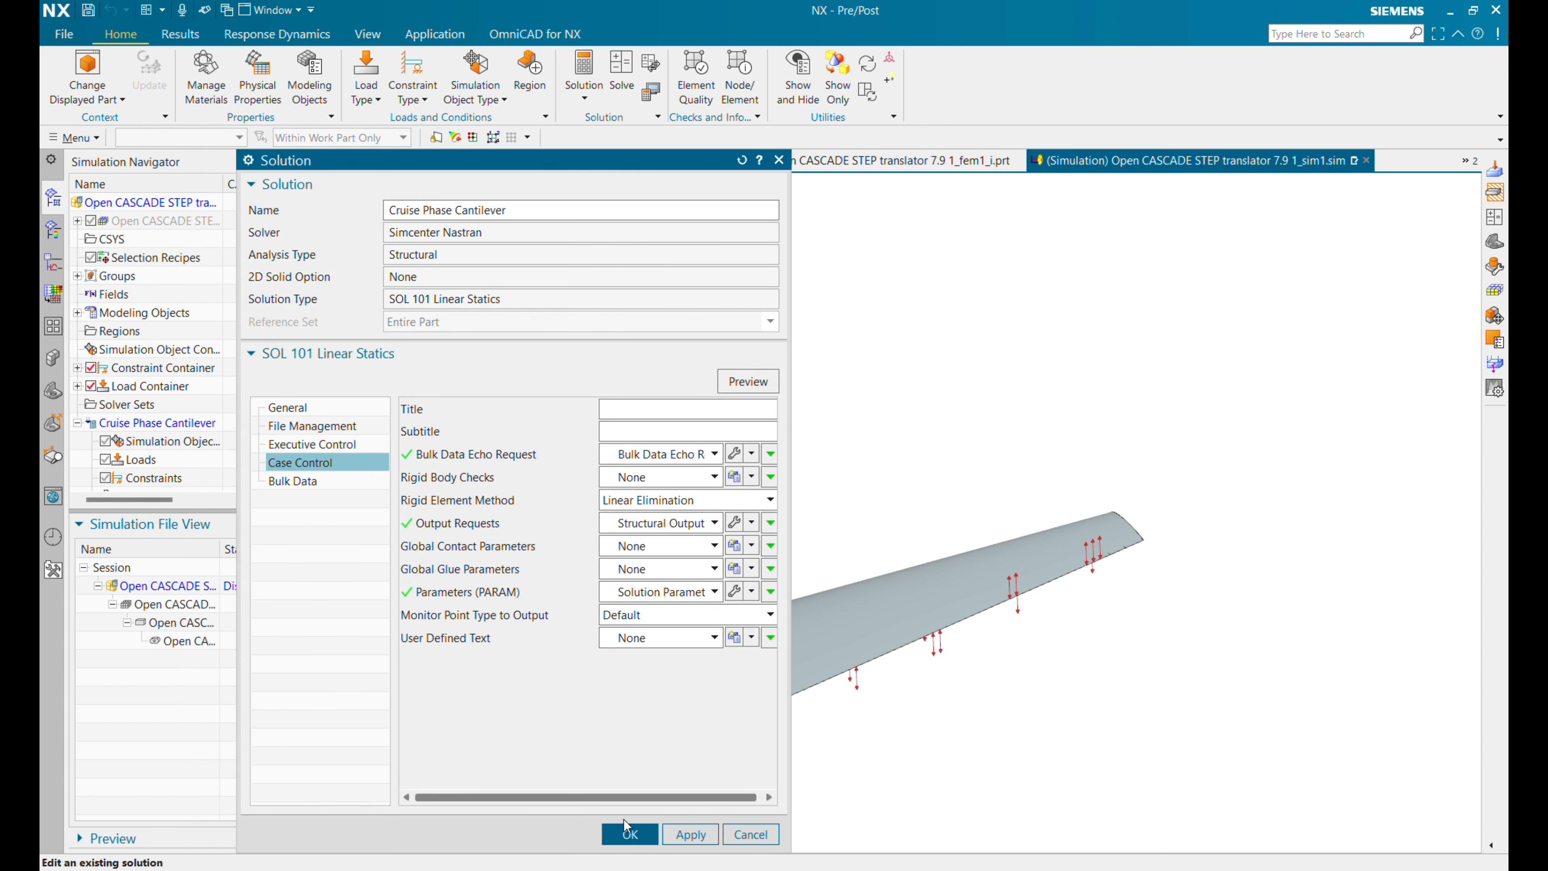
pyautogui.click(628, 831)
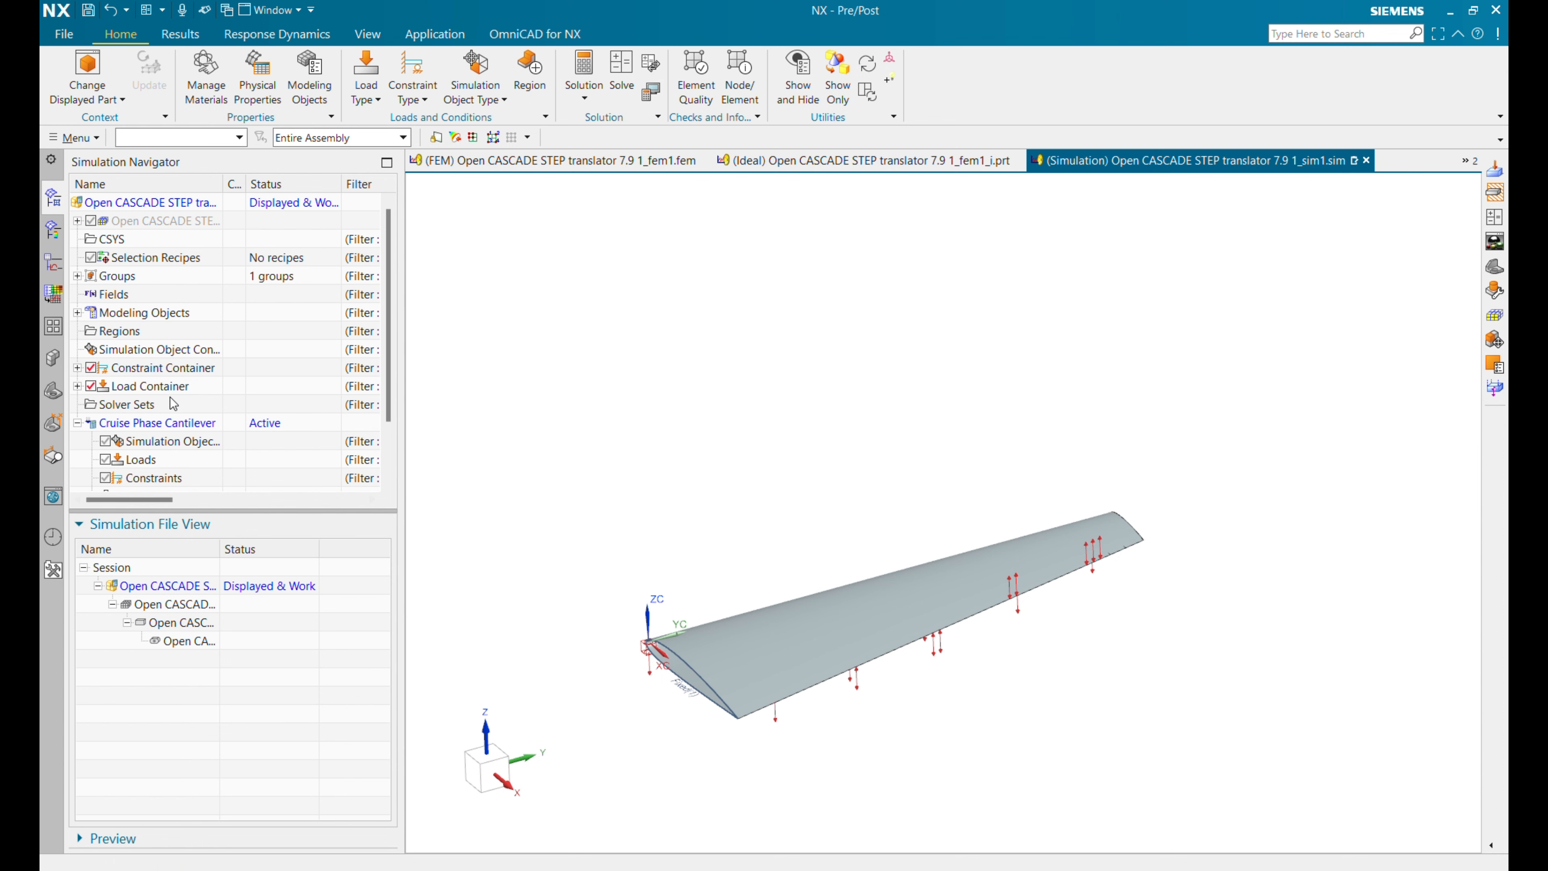
# Step: Try to solve the cruise solution with the model setup check enabled, decline the message review, and return from post-processing to the simulation
pyautogui.click(621, 78)
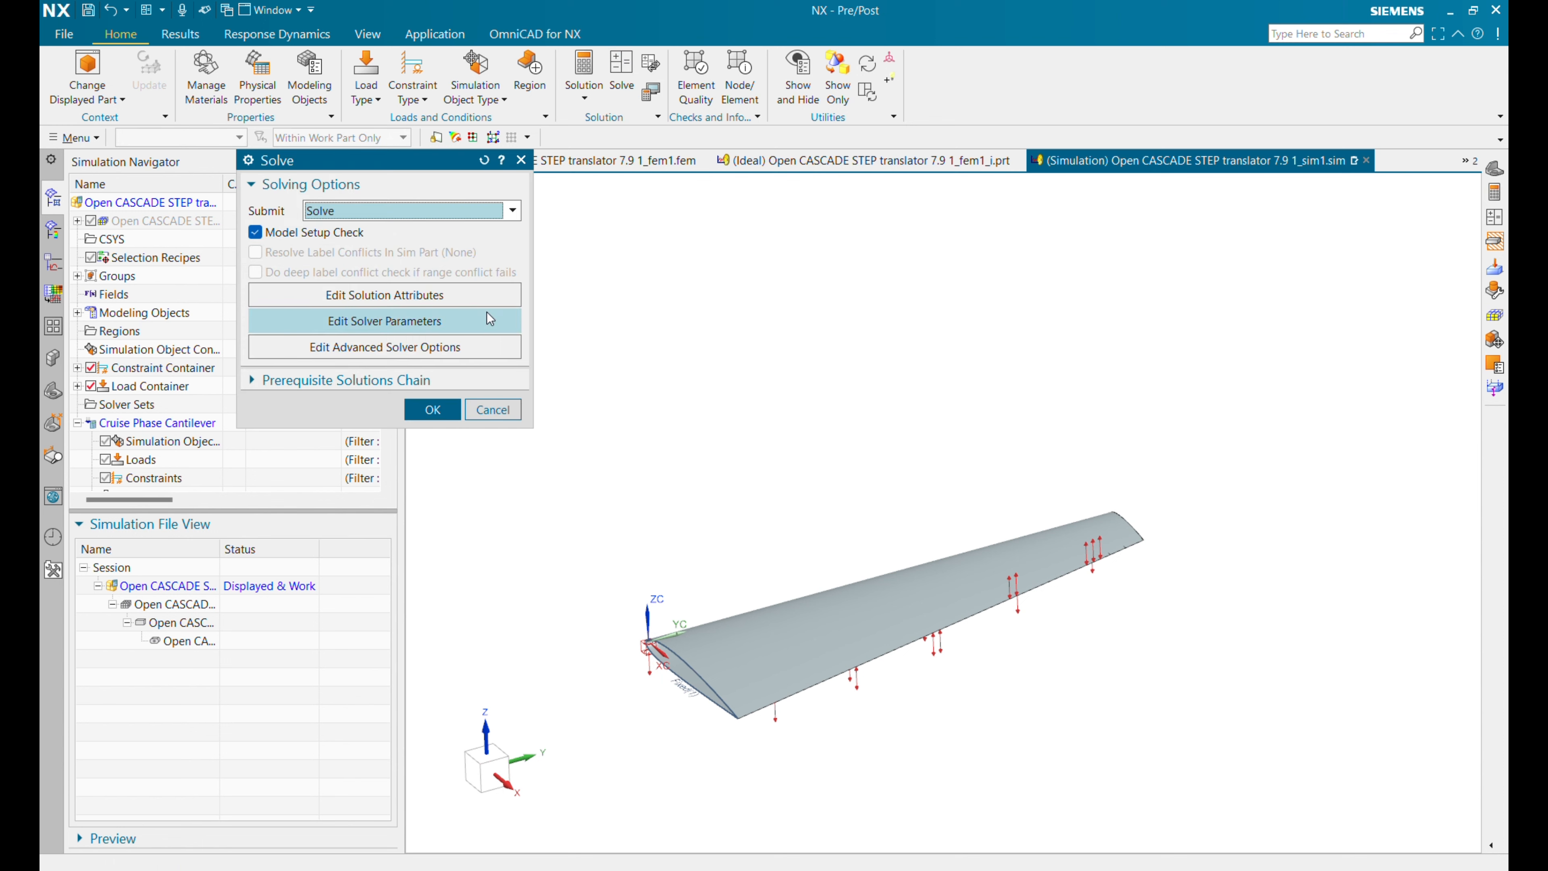
pyautogui.click(430, 411)
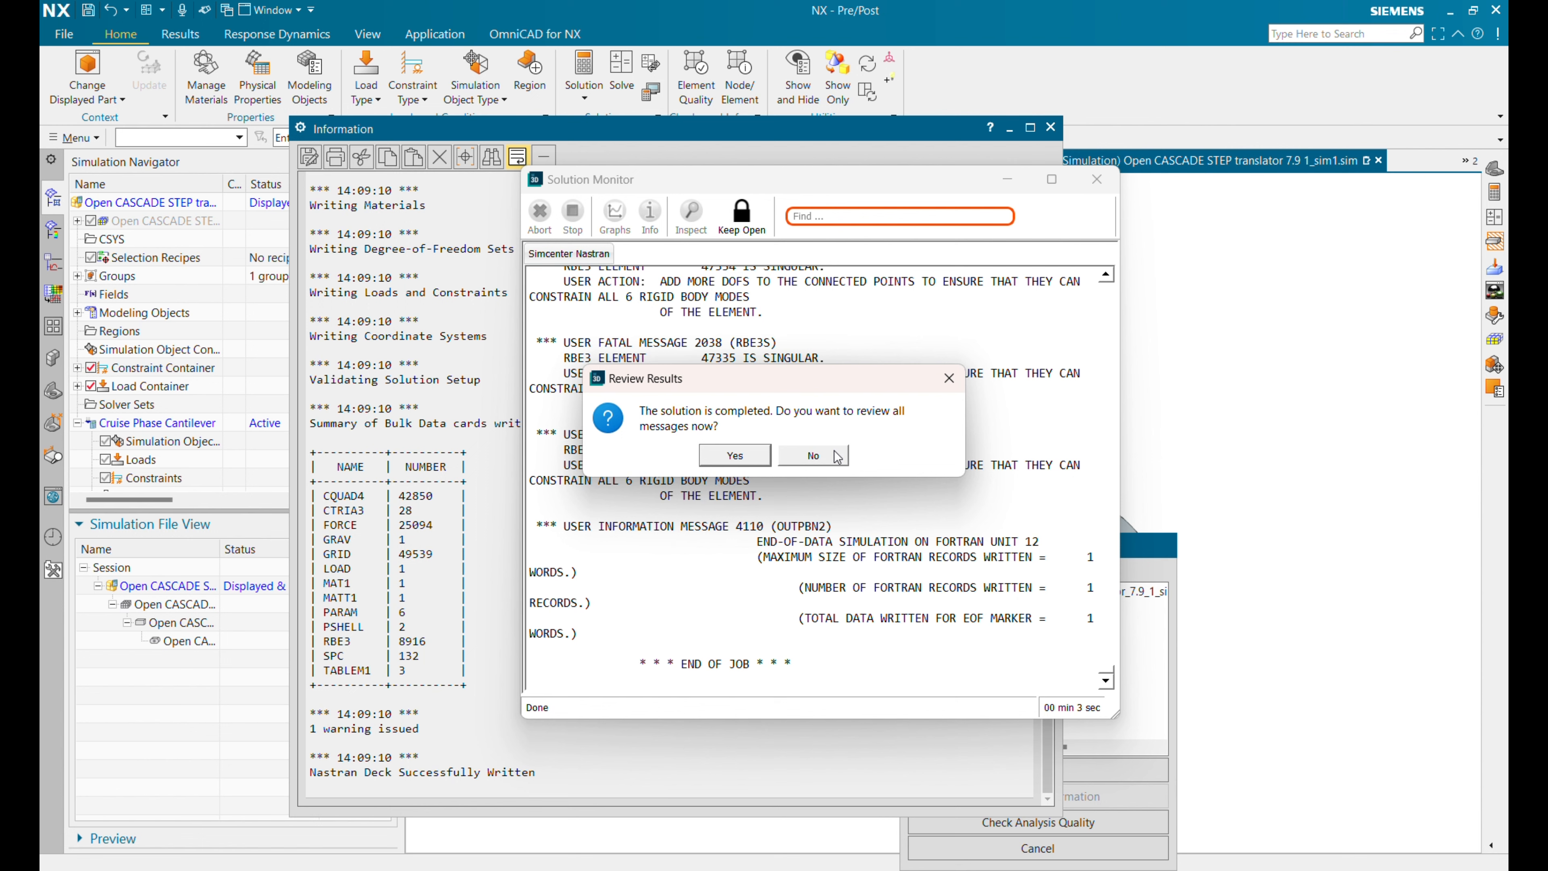
pyautogui.click(838, 457)
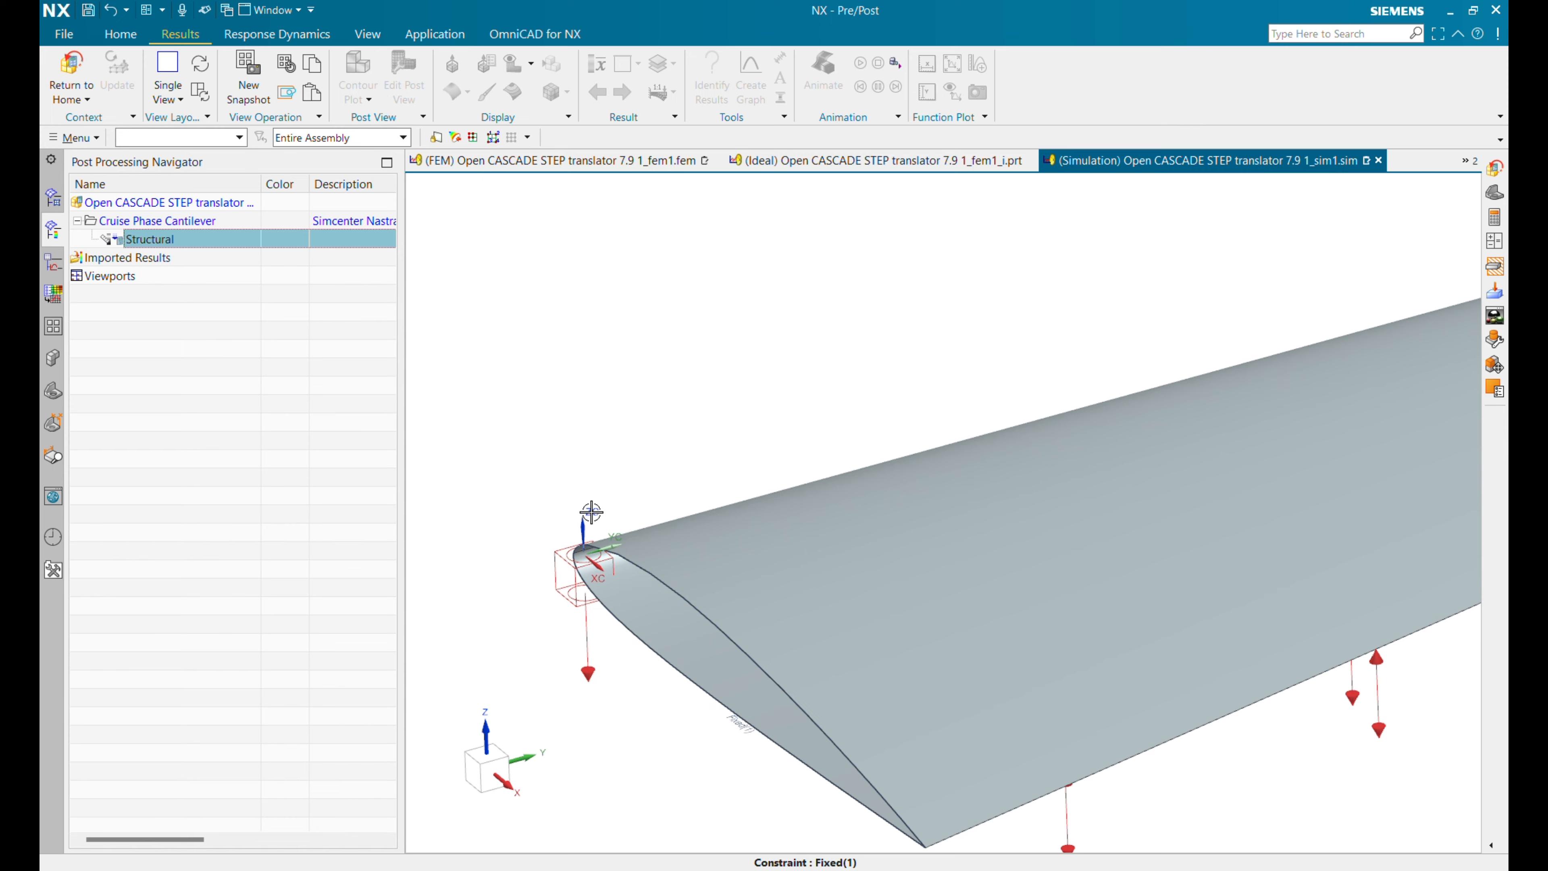
pyautogui.scroll(6, 522, 661)
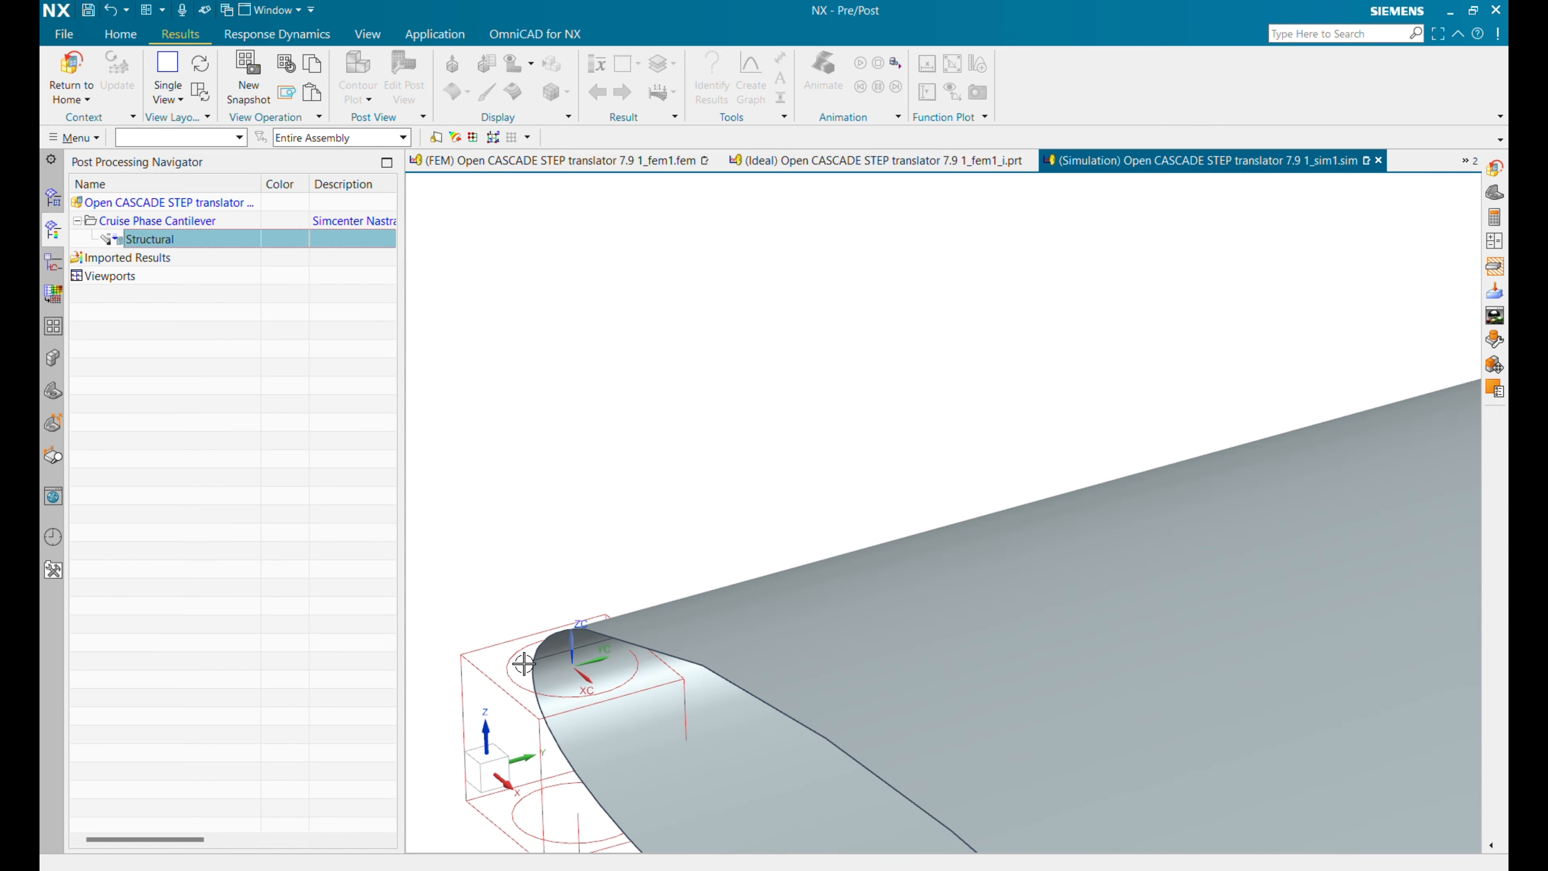
pyautogui.scroll(-3, 553, 591)
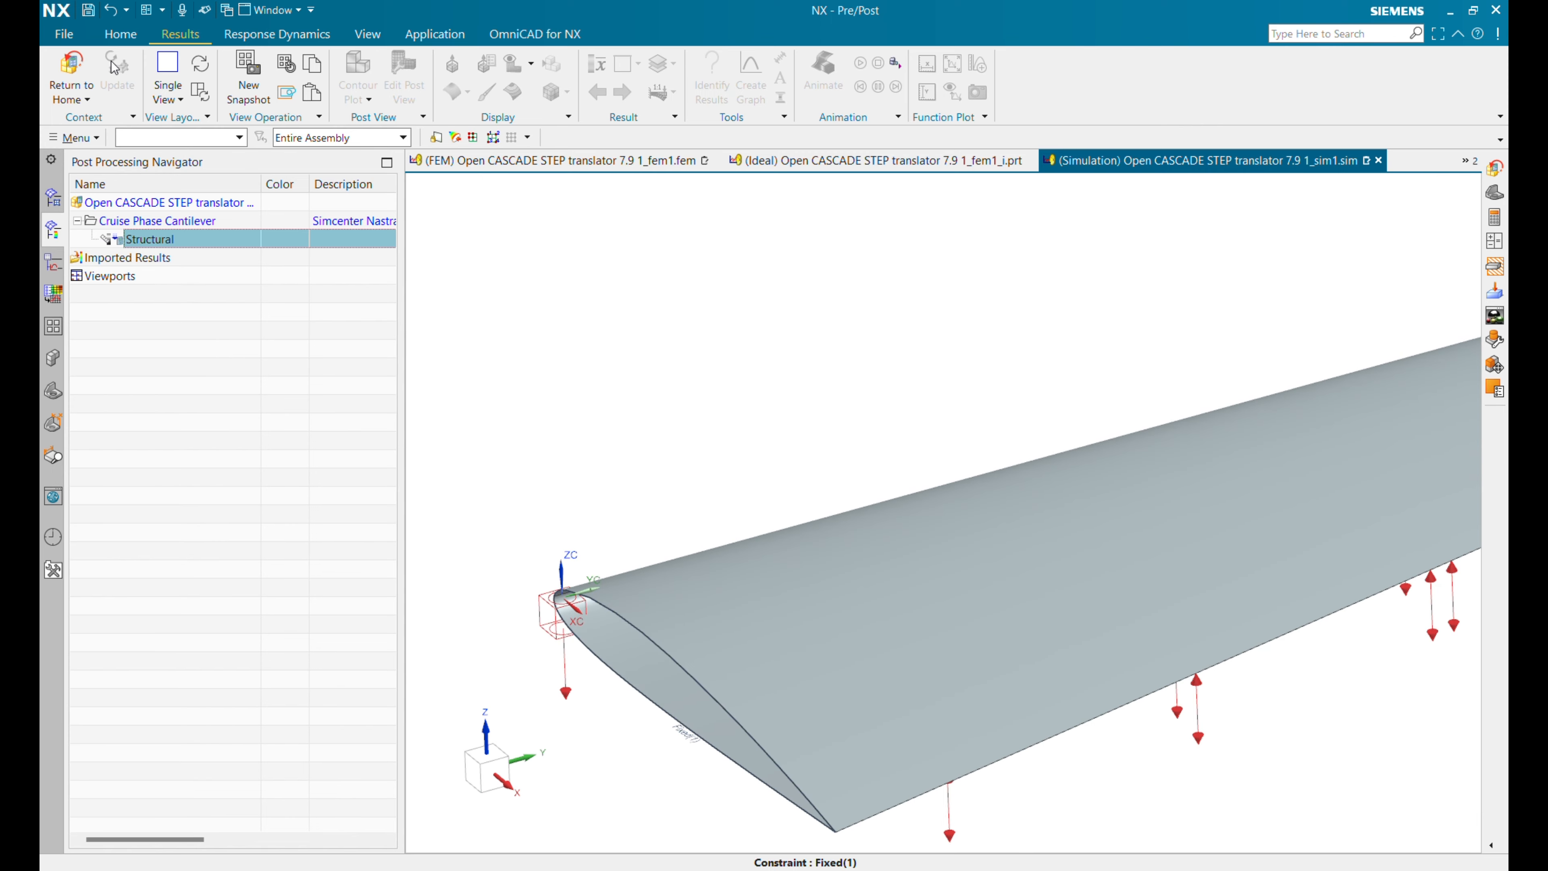
pyautogui.click(72, 71)
# Step: Switch to the FEM file and delete both RBE3 collectors from the 1D Collectors
pyautogui.scroll(-5, 627, 610)
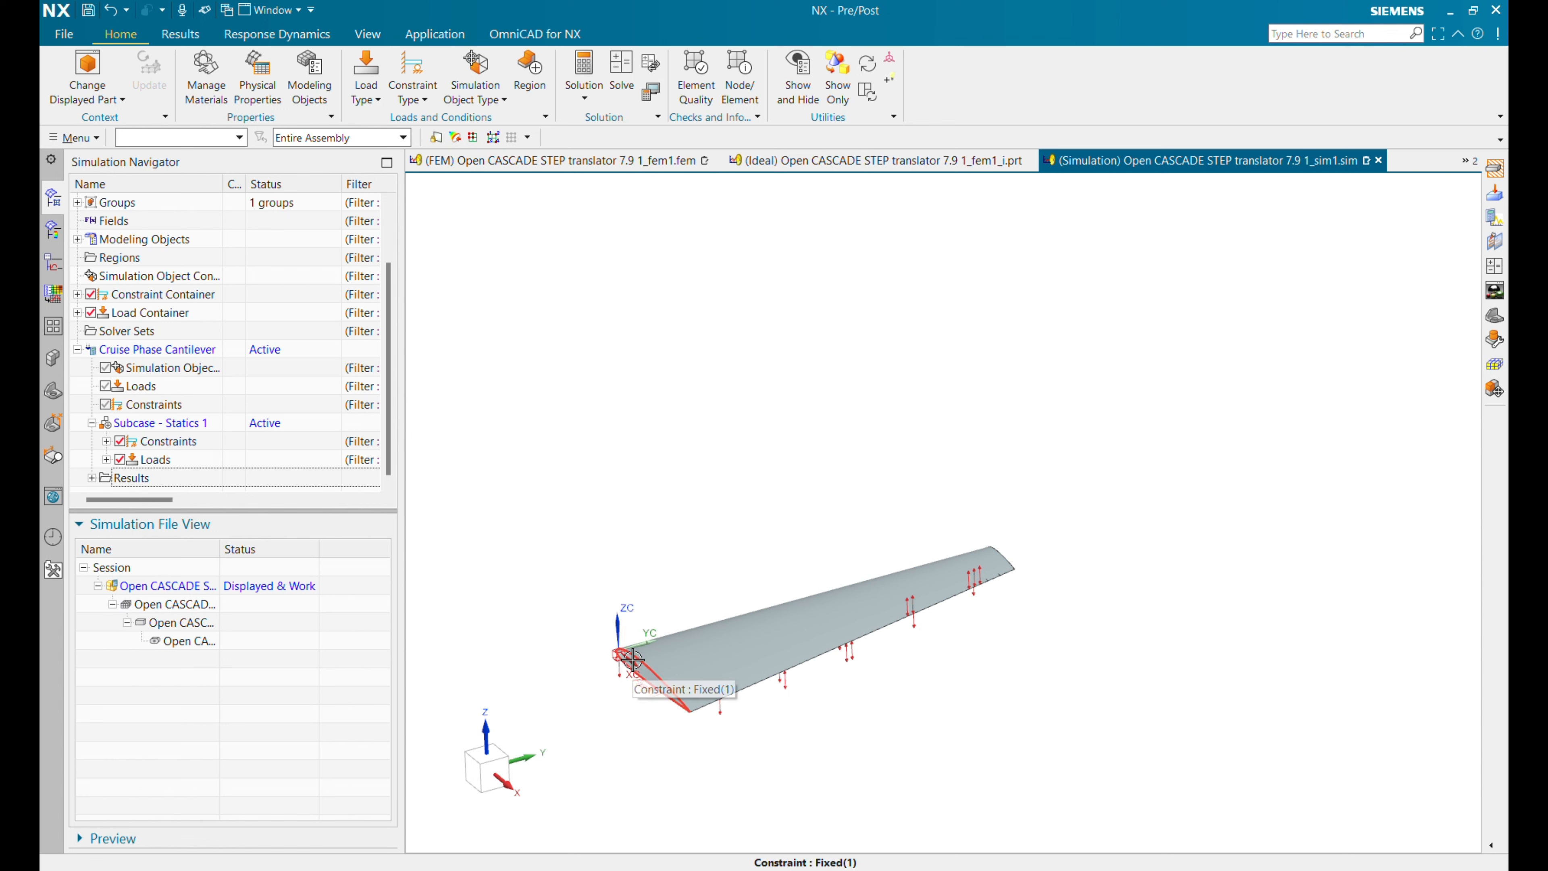
pyautogui.scroll(1, 631, 659)
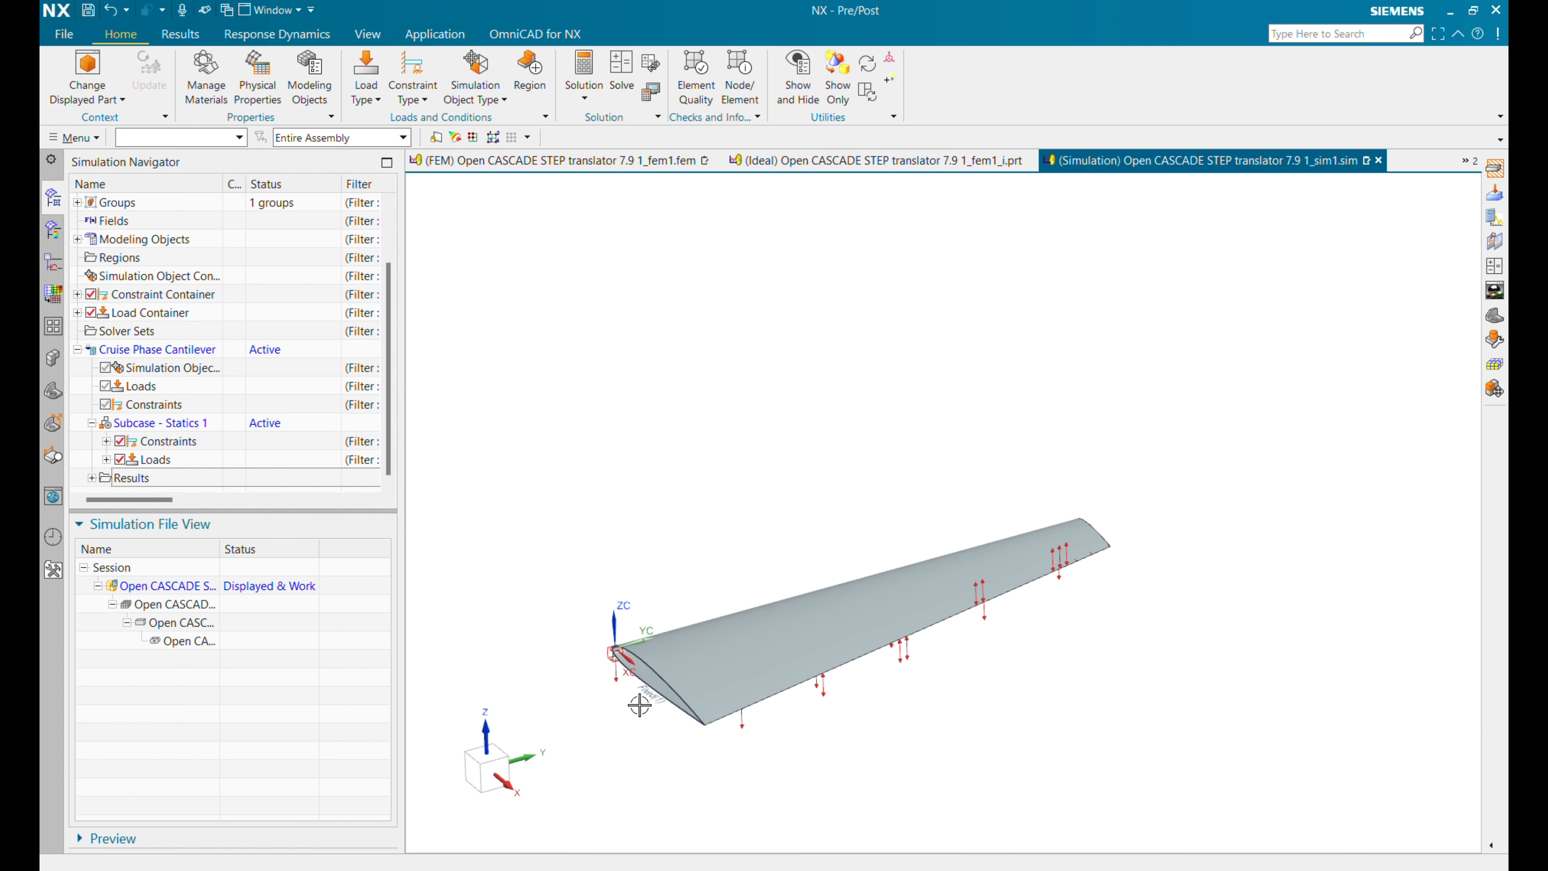
pyautogui.scroll(1, 640, 704)
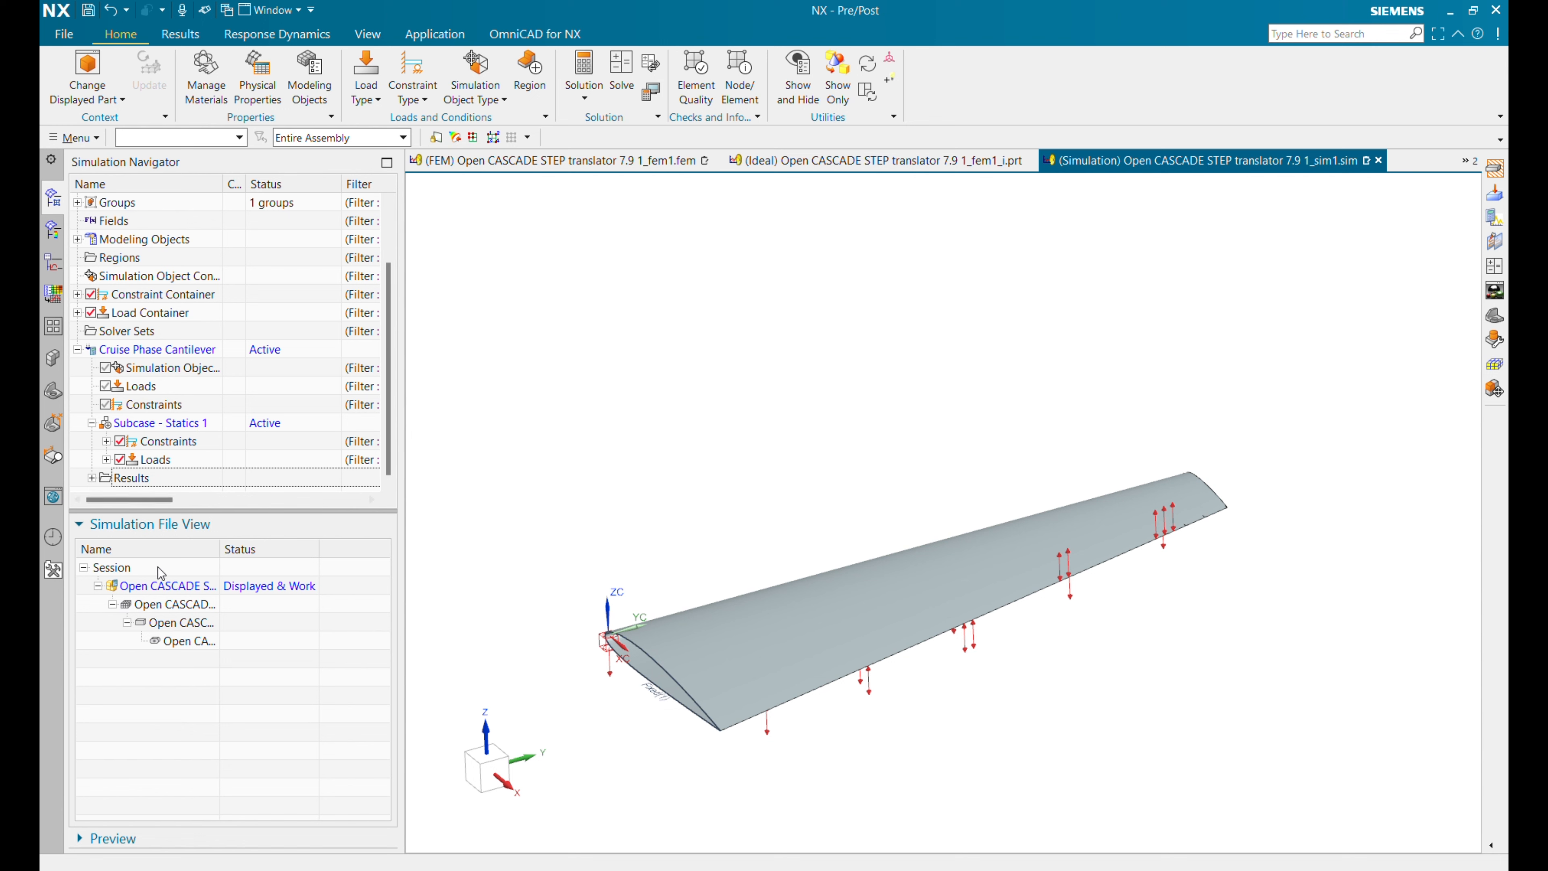
pyautogui.doubleClick(175, 603)
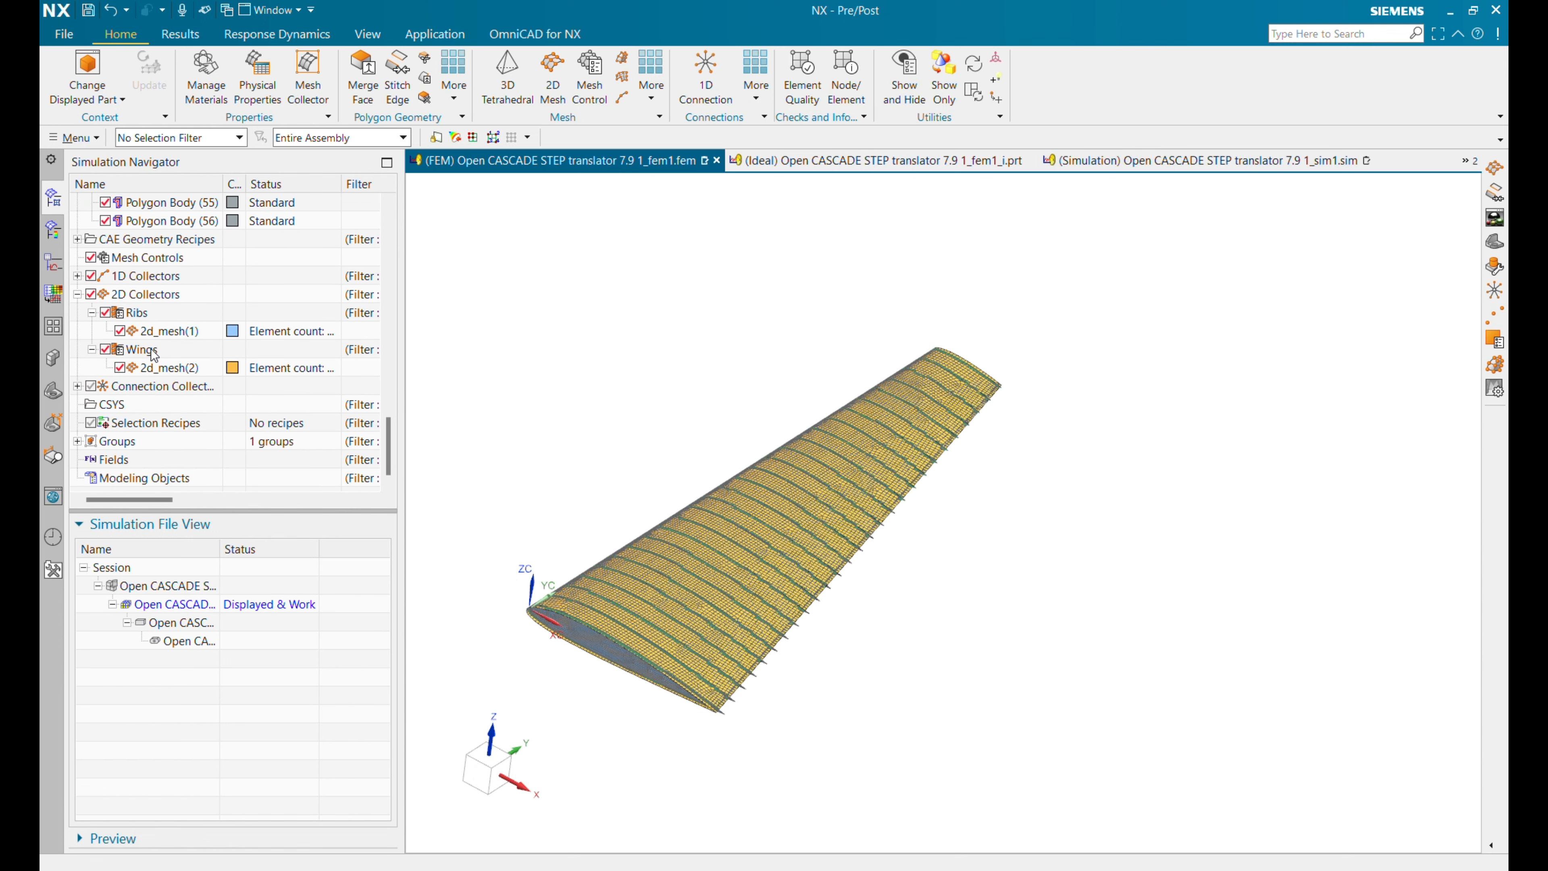
pyautogui.click(77, 275)
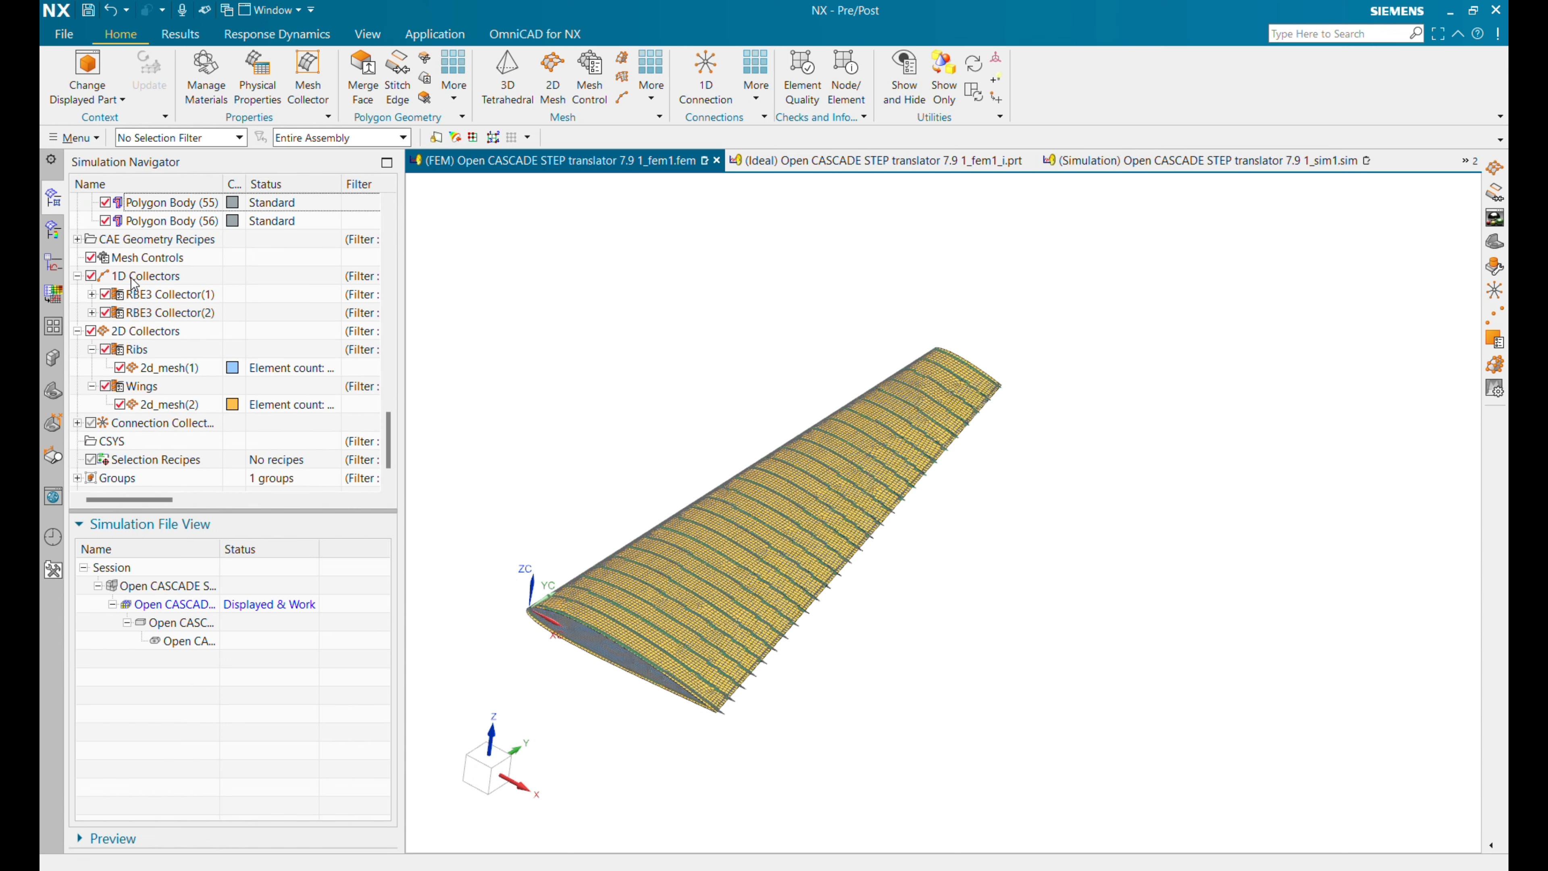
pyautogui.rightClick(139, 293)
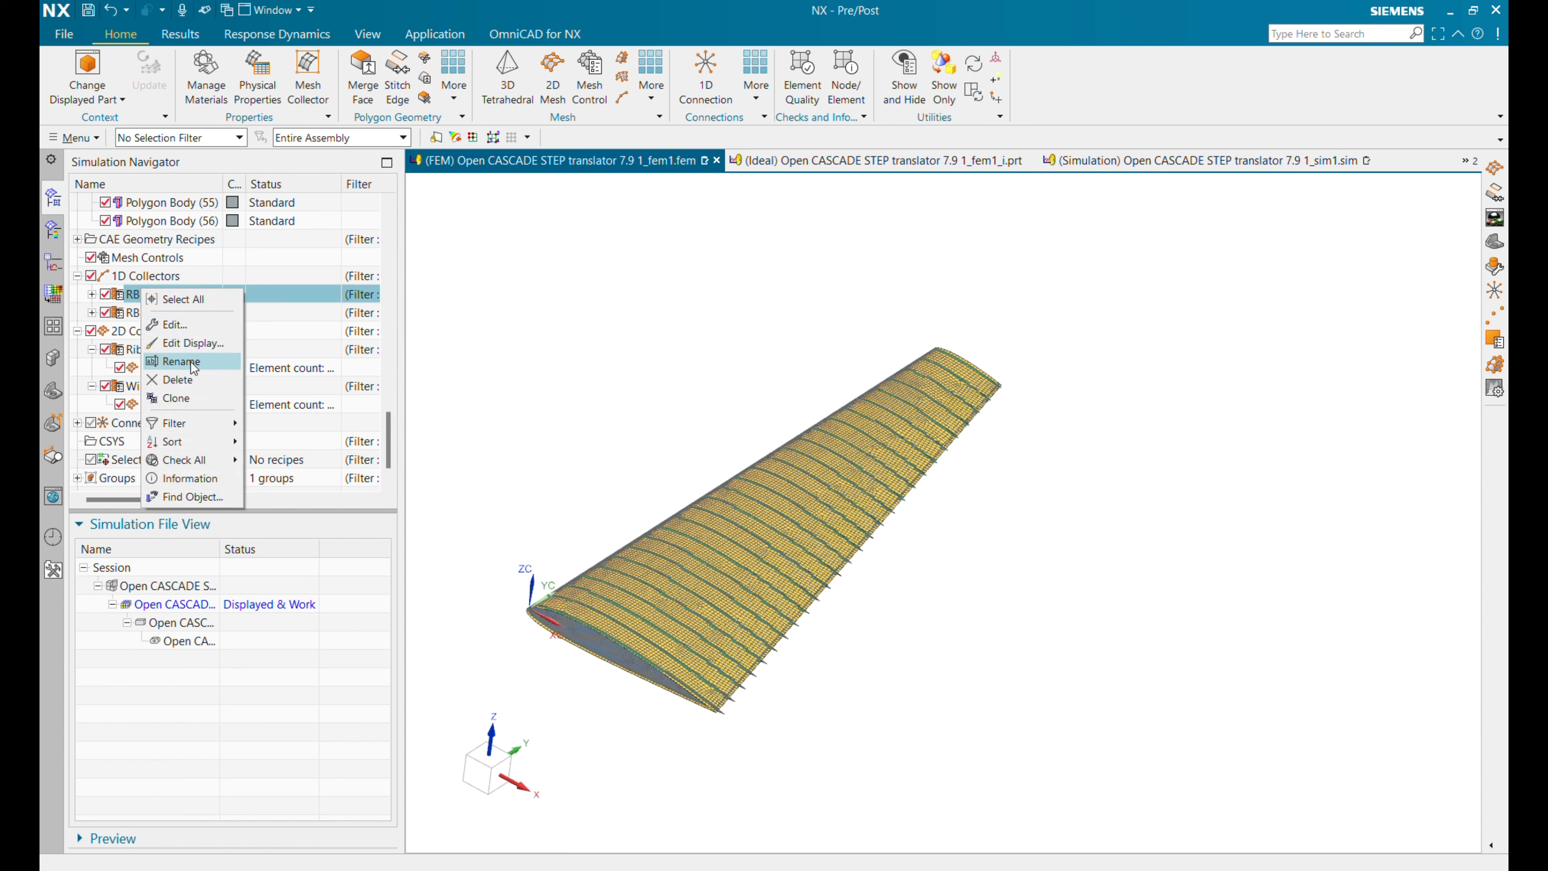
pyautogui.click(196, 380)
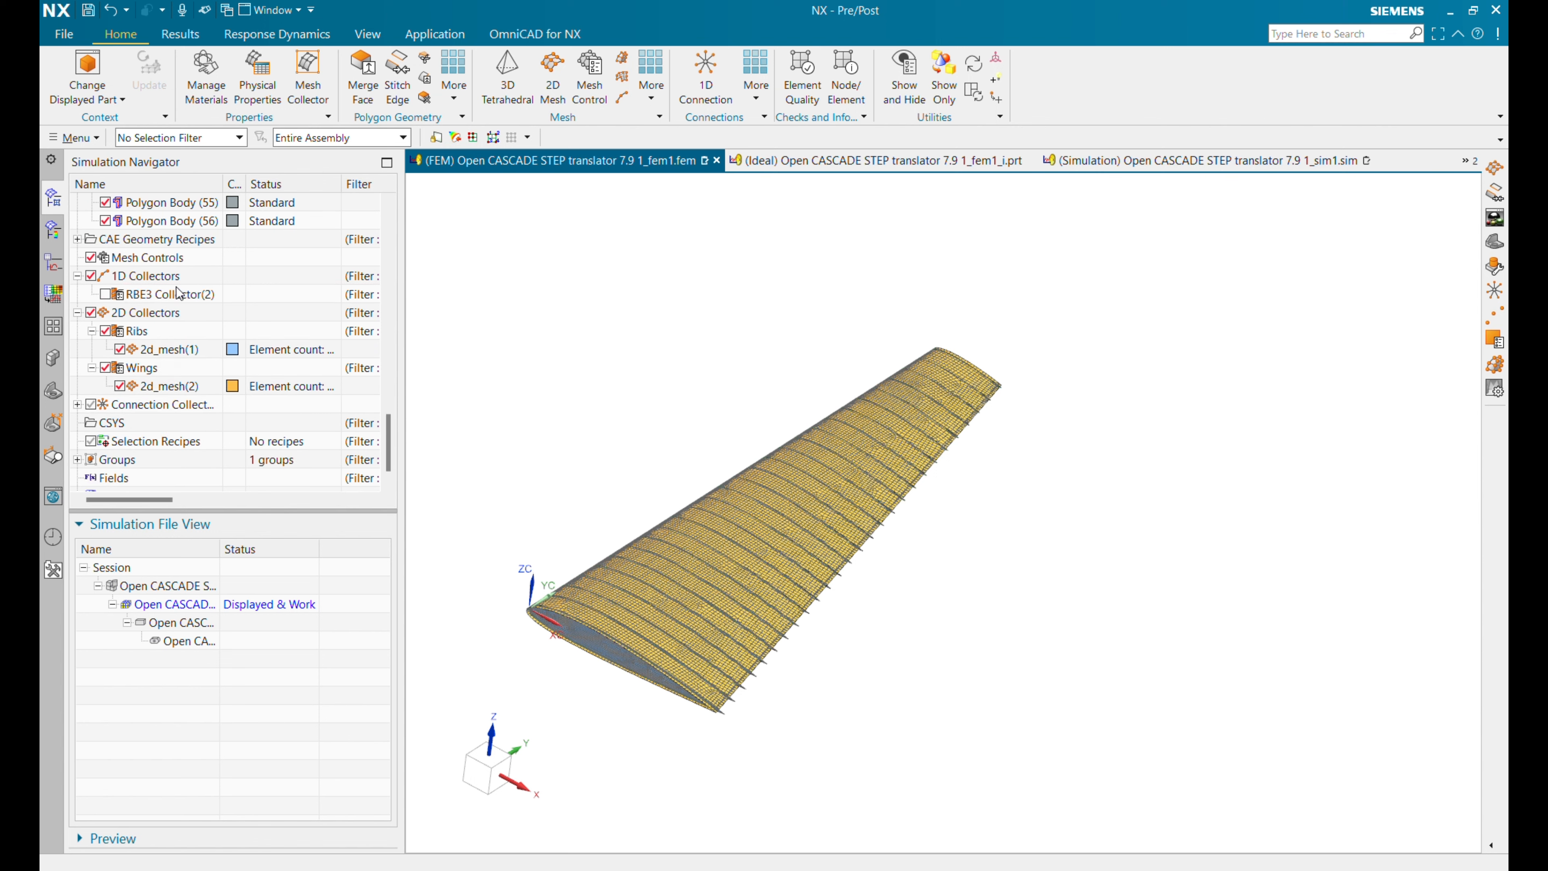
pyautogui.rightClick(166, 297)
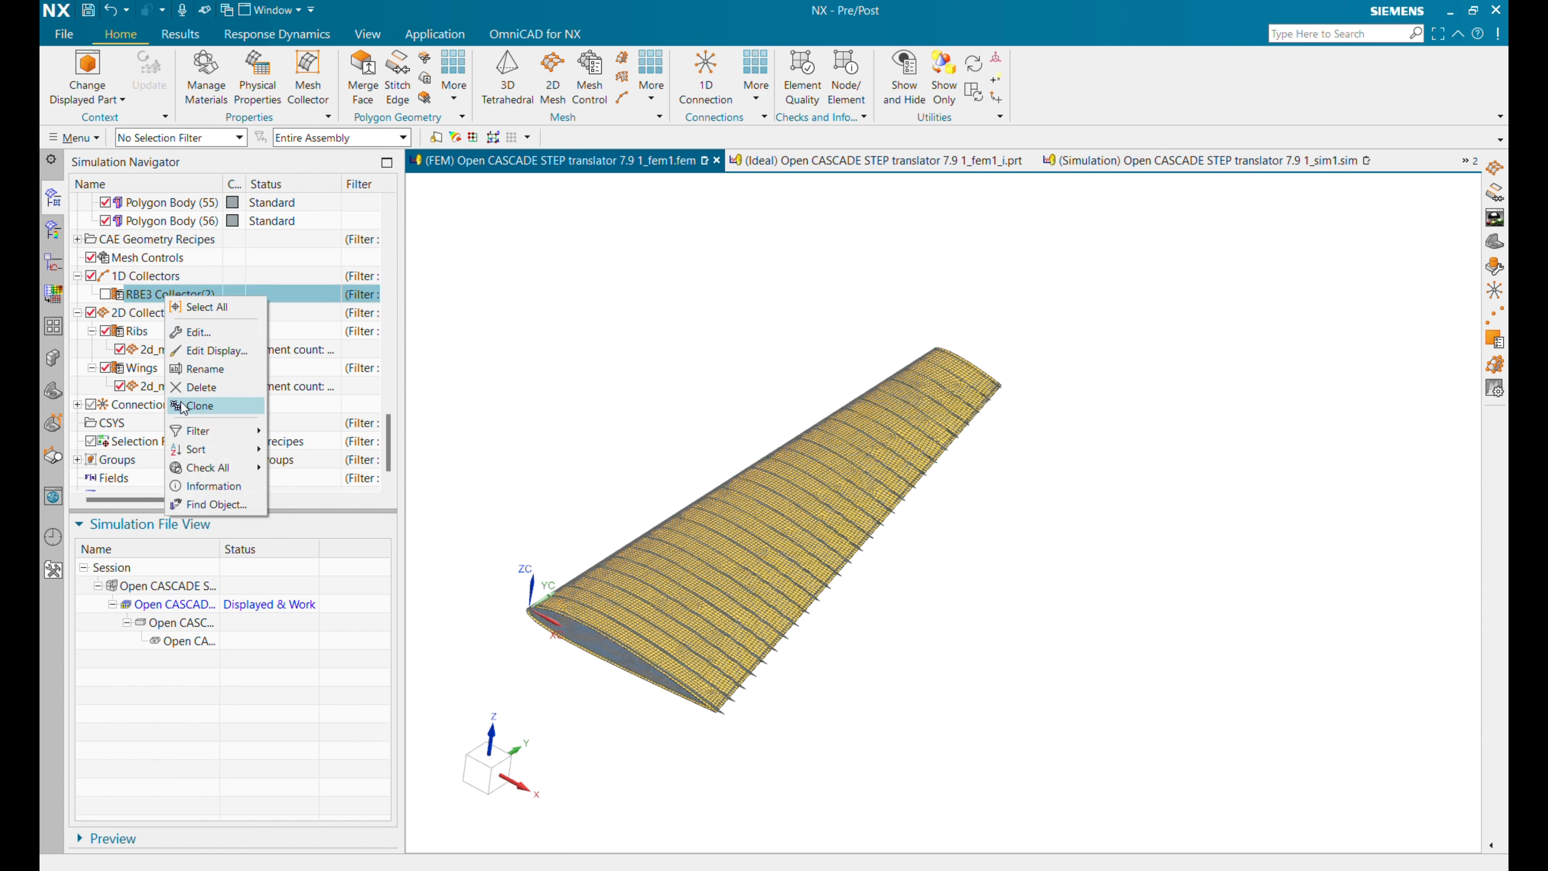
pyautogui.click(201, 387)
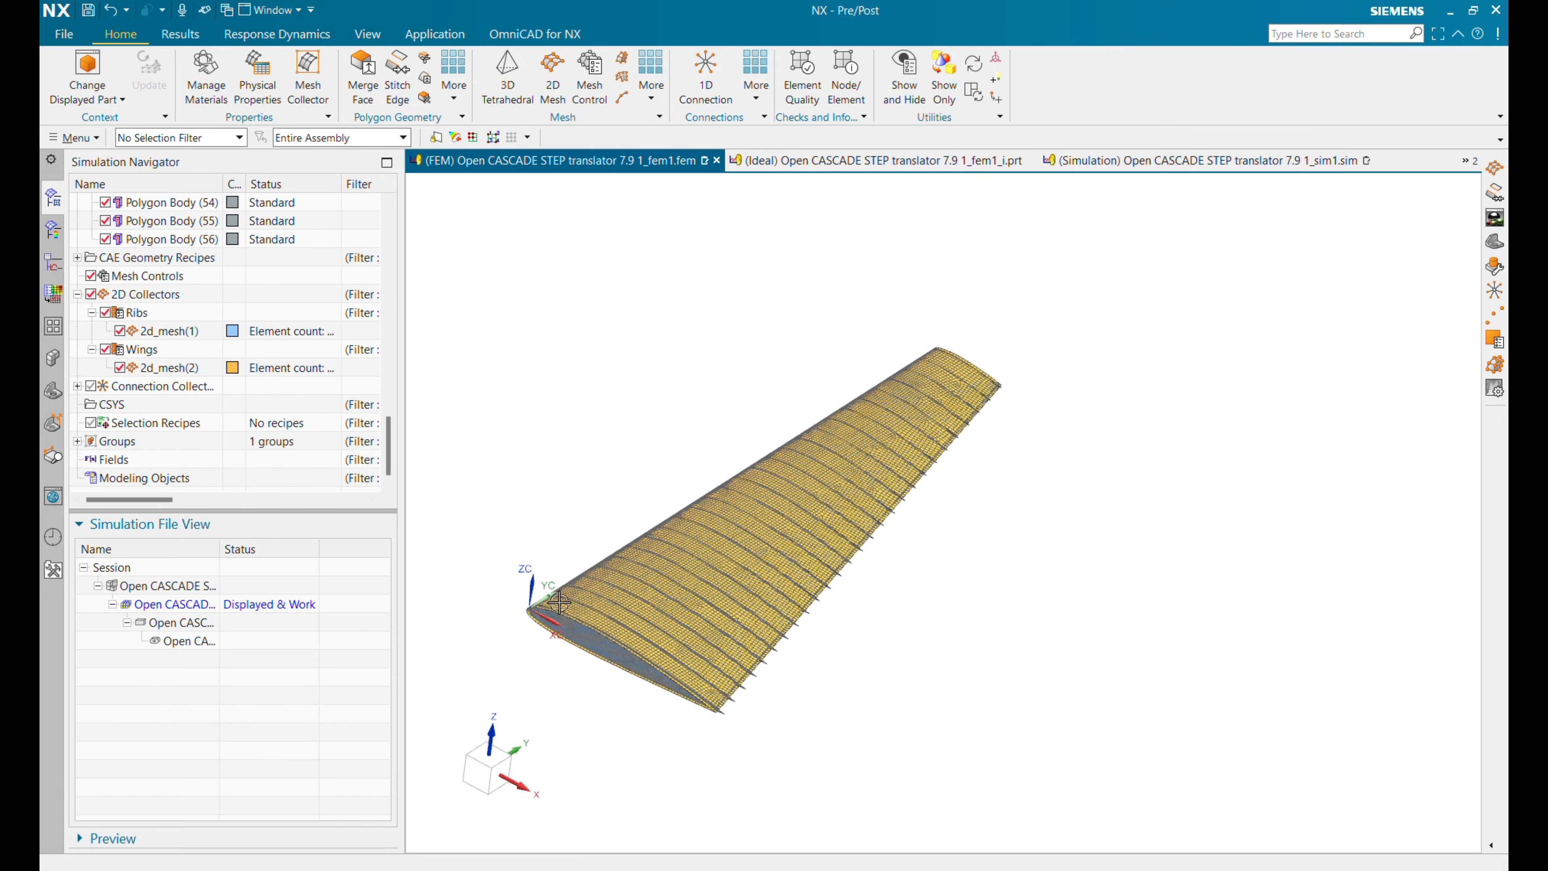
pyautogui.scroll(5, 560, 602)
pyautogui.scroll(-3, 567, 594)
pyautogui.scroll(2, 579, 584)
pyautogui.scroll(1, 579, 584)
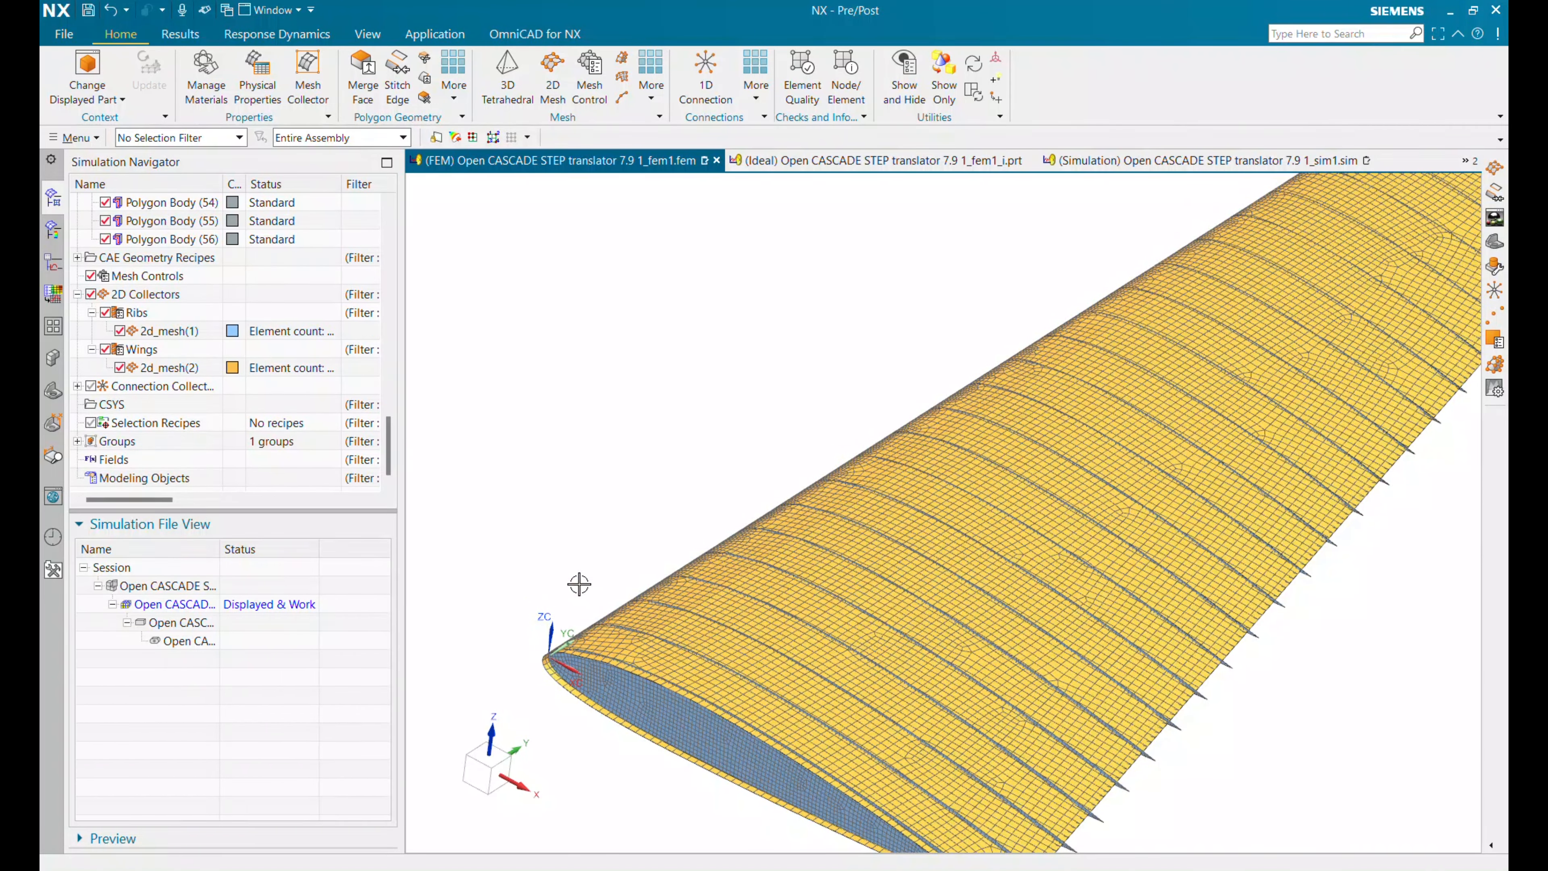
pyautogui.moveTo(580, 584); pyautogui.dragTo(574, 582, button='middle')
# Step: Start an Edge-to-Surface Gluing in the simulation file and create its target surface region from the two wing skin faces, named Wing
pyautogui.doubleClick(189, 587)
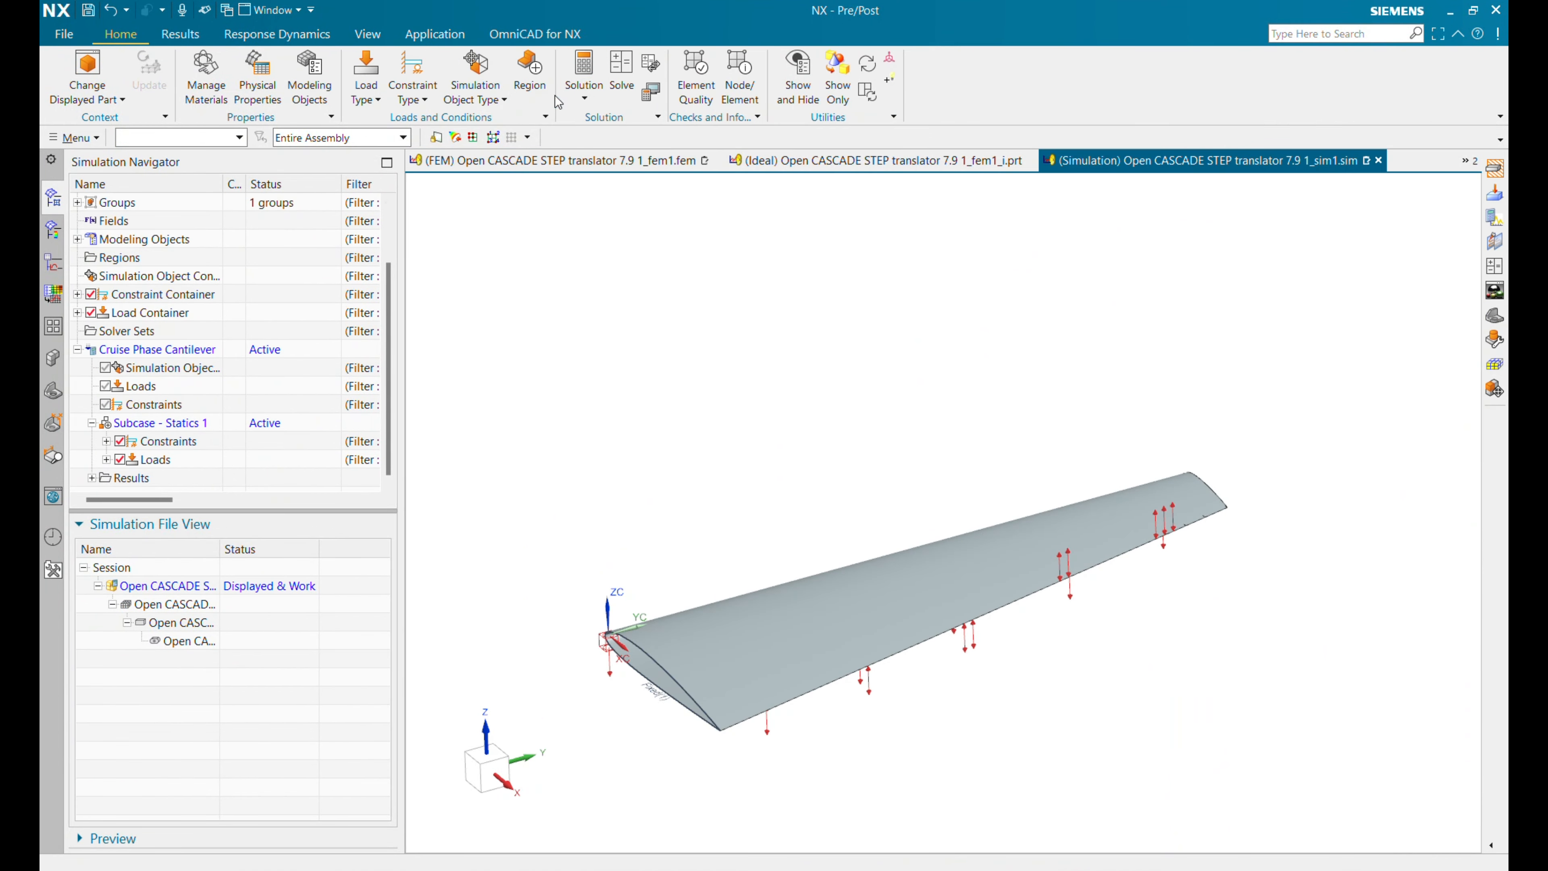
pyautogui.click(477, 92)
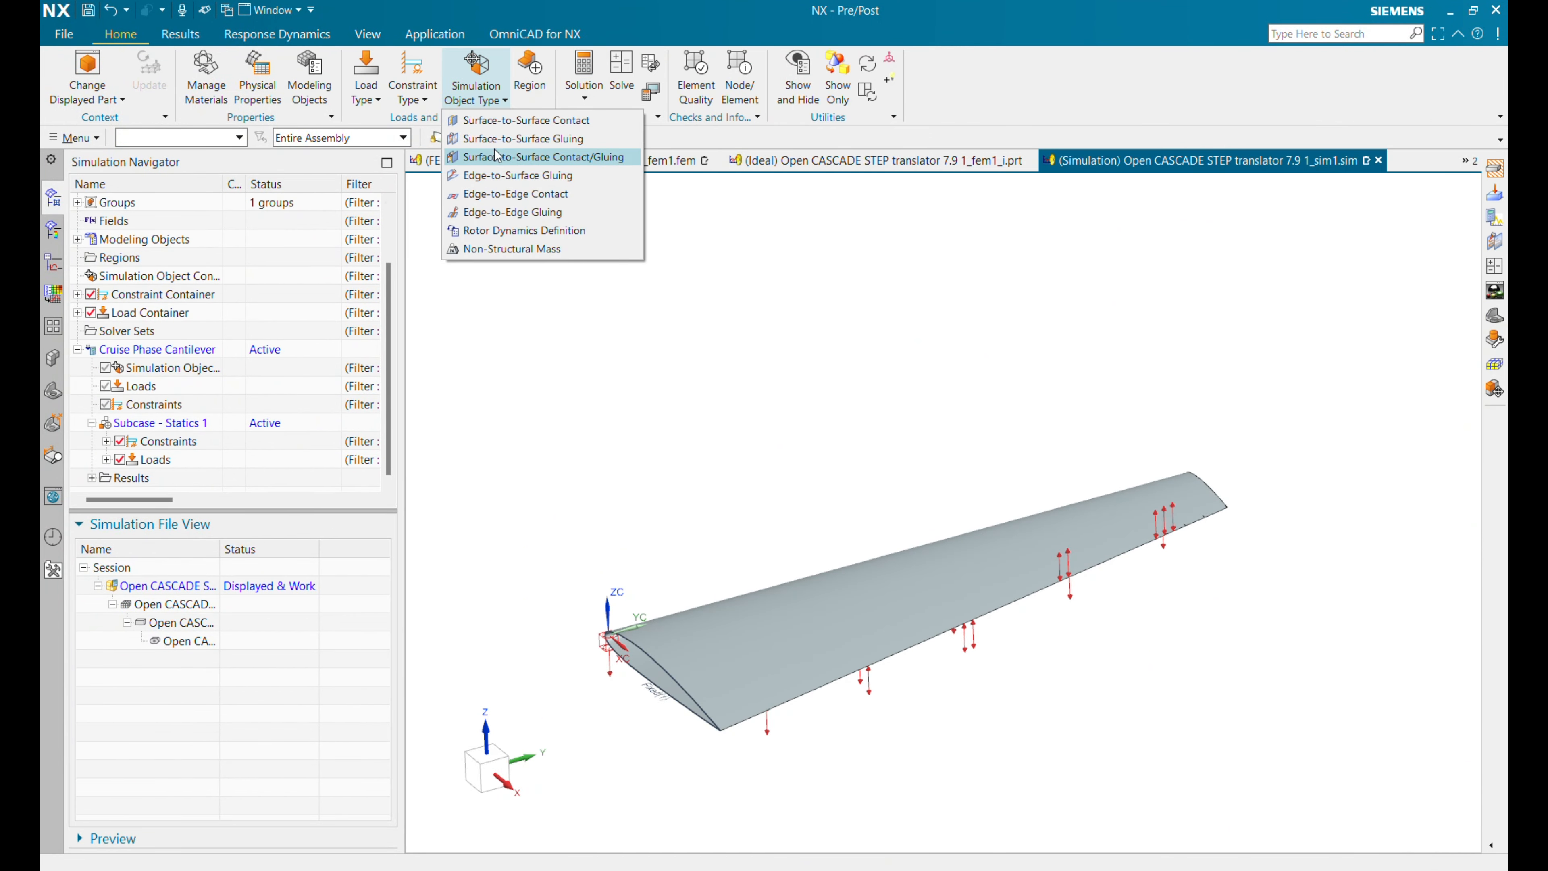
pyautogui.click(511, 177)
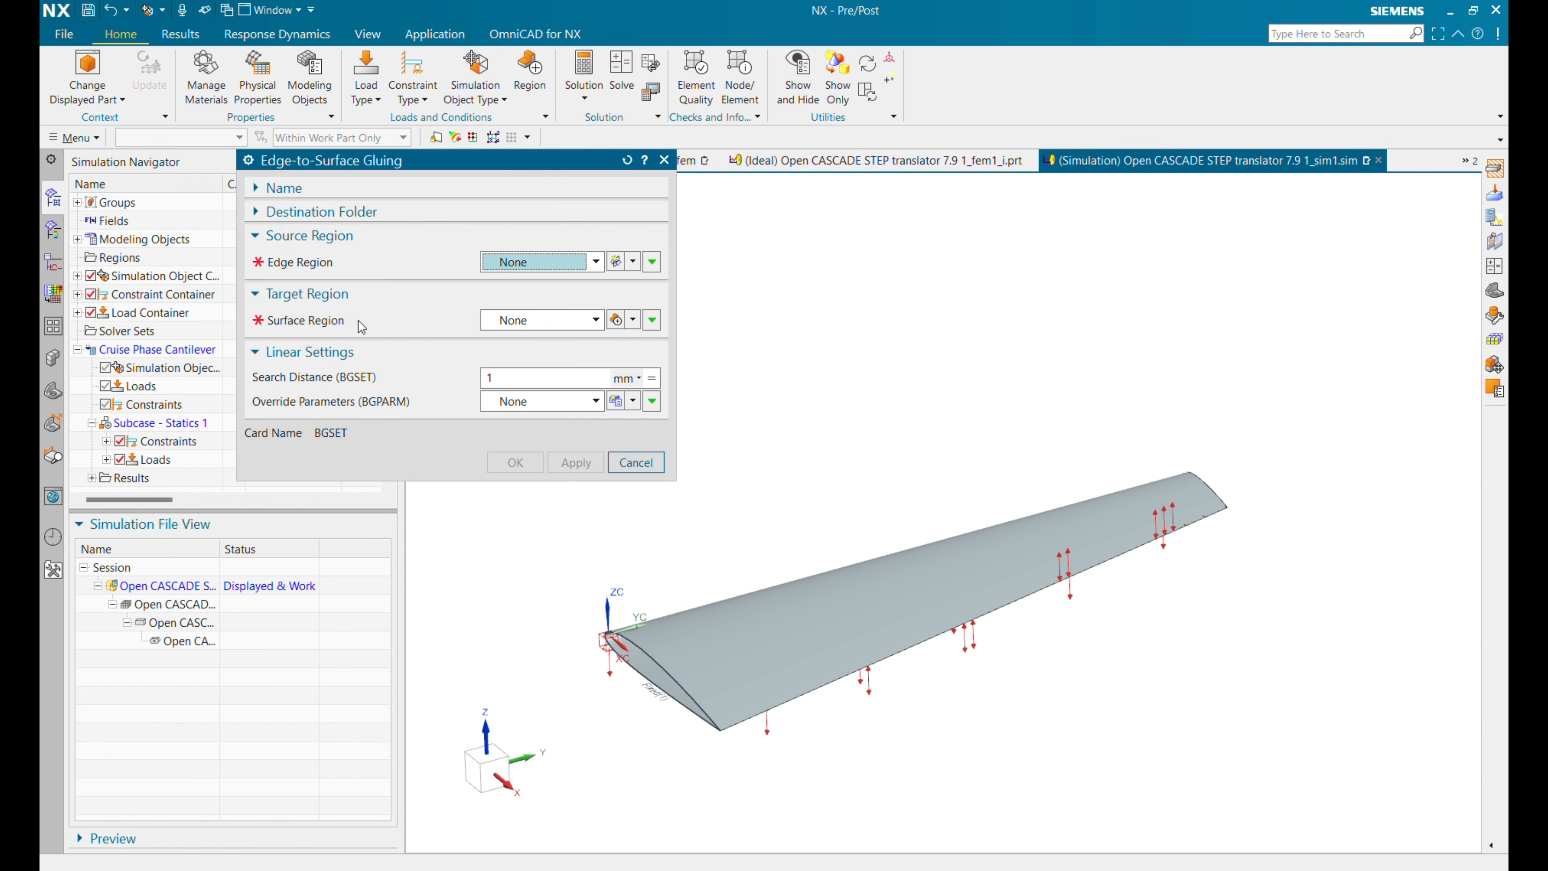
pyautogui.click(615, 320)
pyautogui.scroll(5, 588, 710)
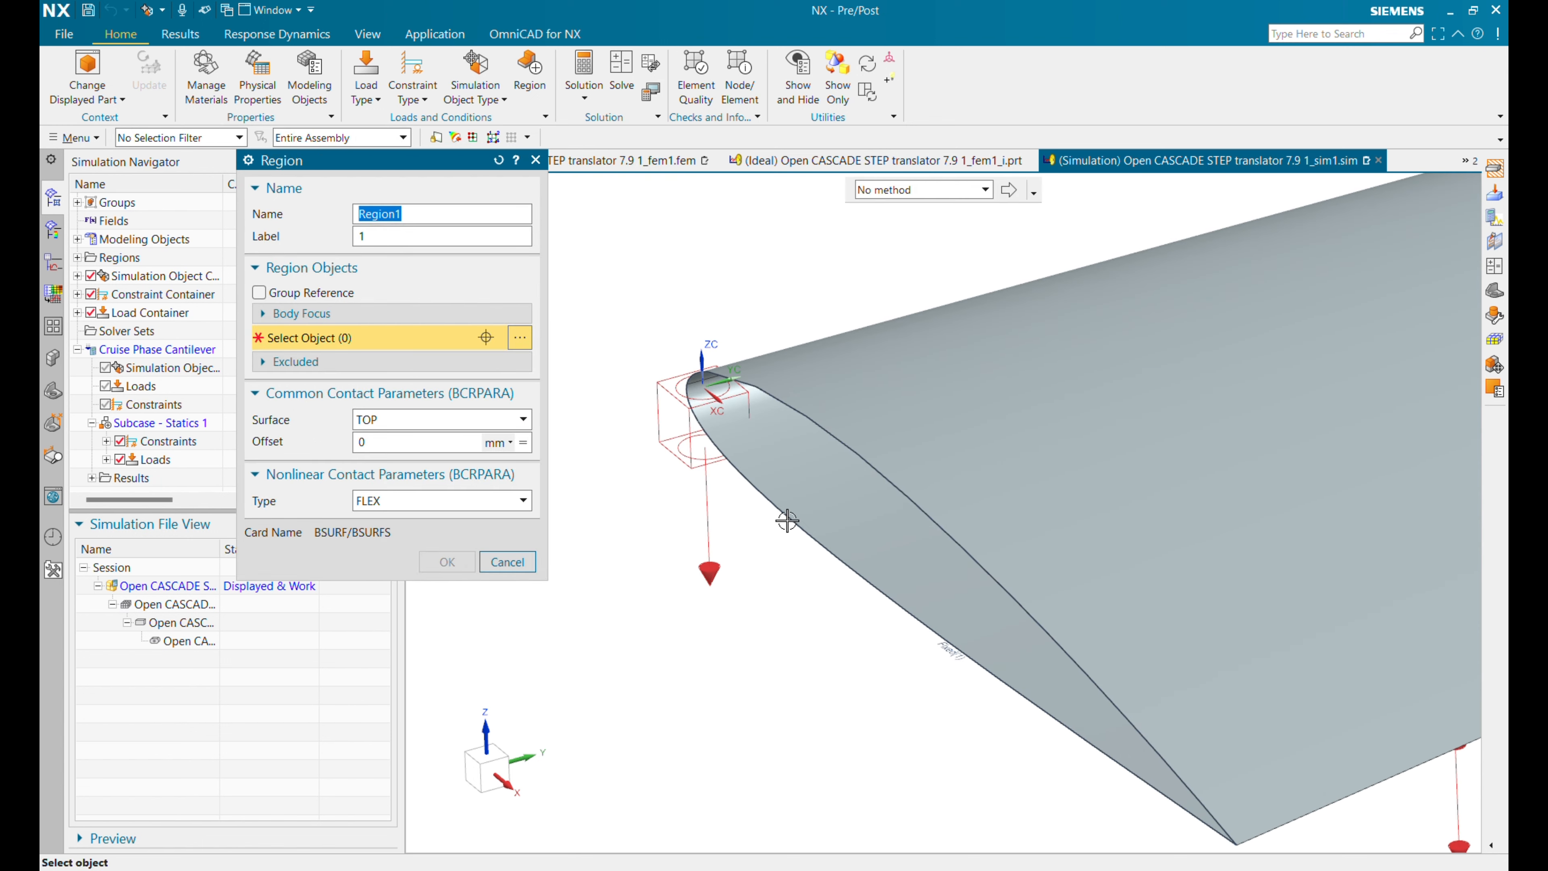
pyautogui.click(797, 478)
pyautogui.scroll(-3, 729, 554)
pyautogui.moveTo(759, 698); pyautogui.dragTo(719, 547, button='middle')
pyautogui.click(790, 404)
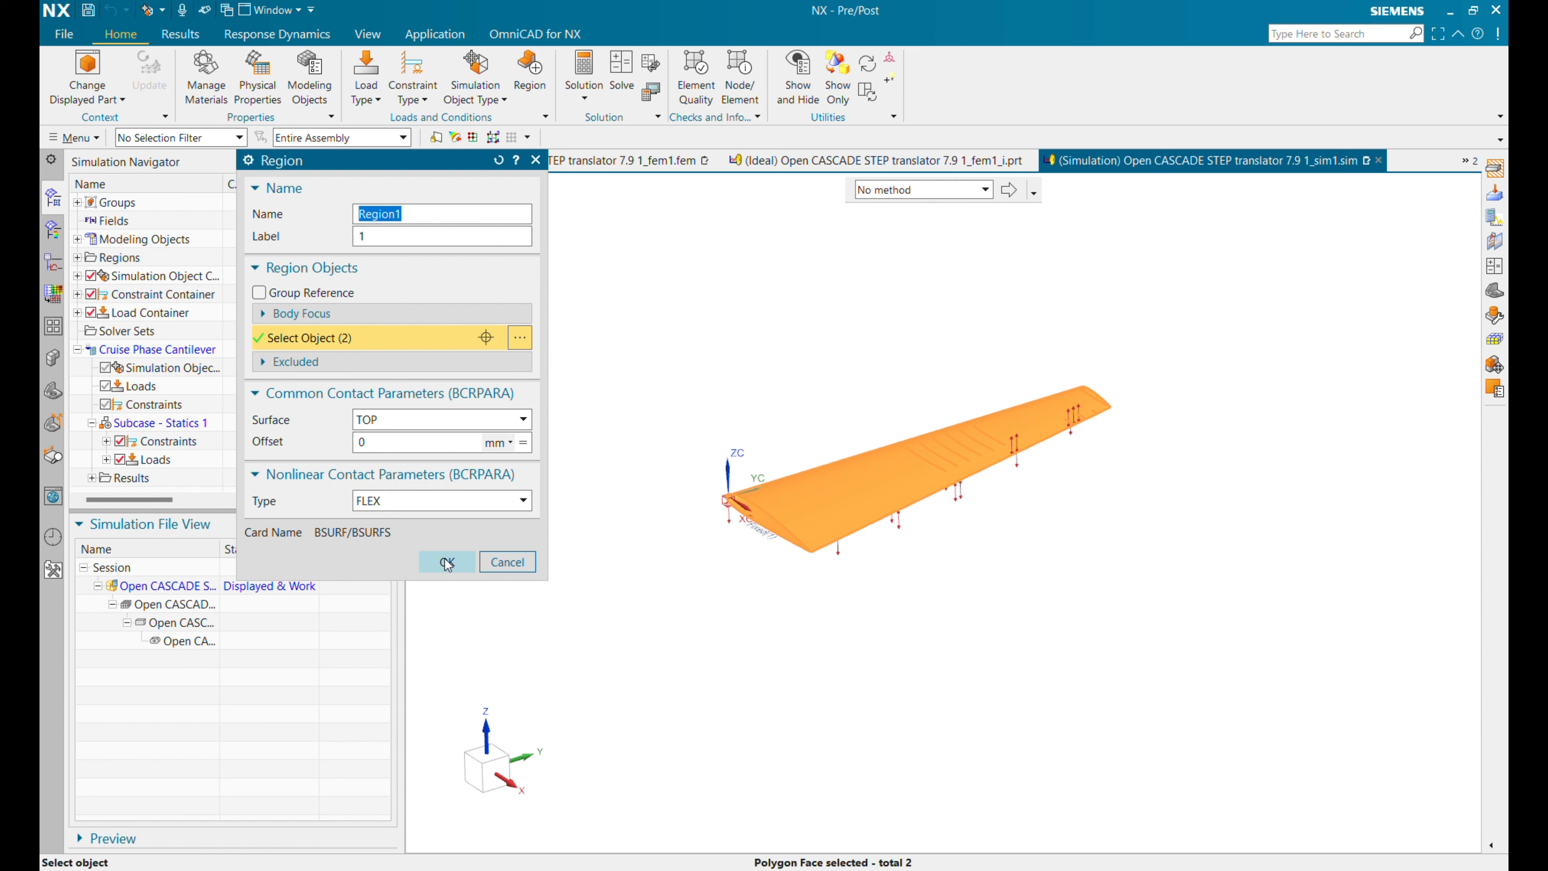
pyautogui.write('Wing')
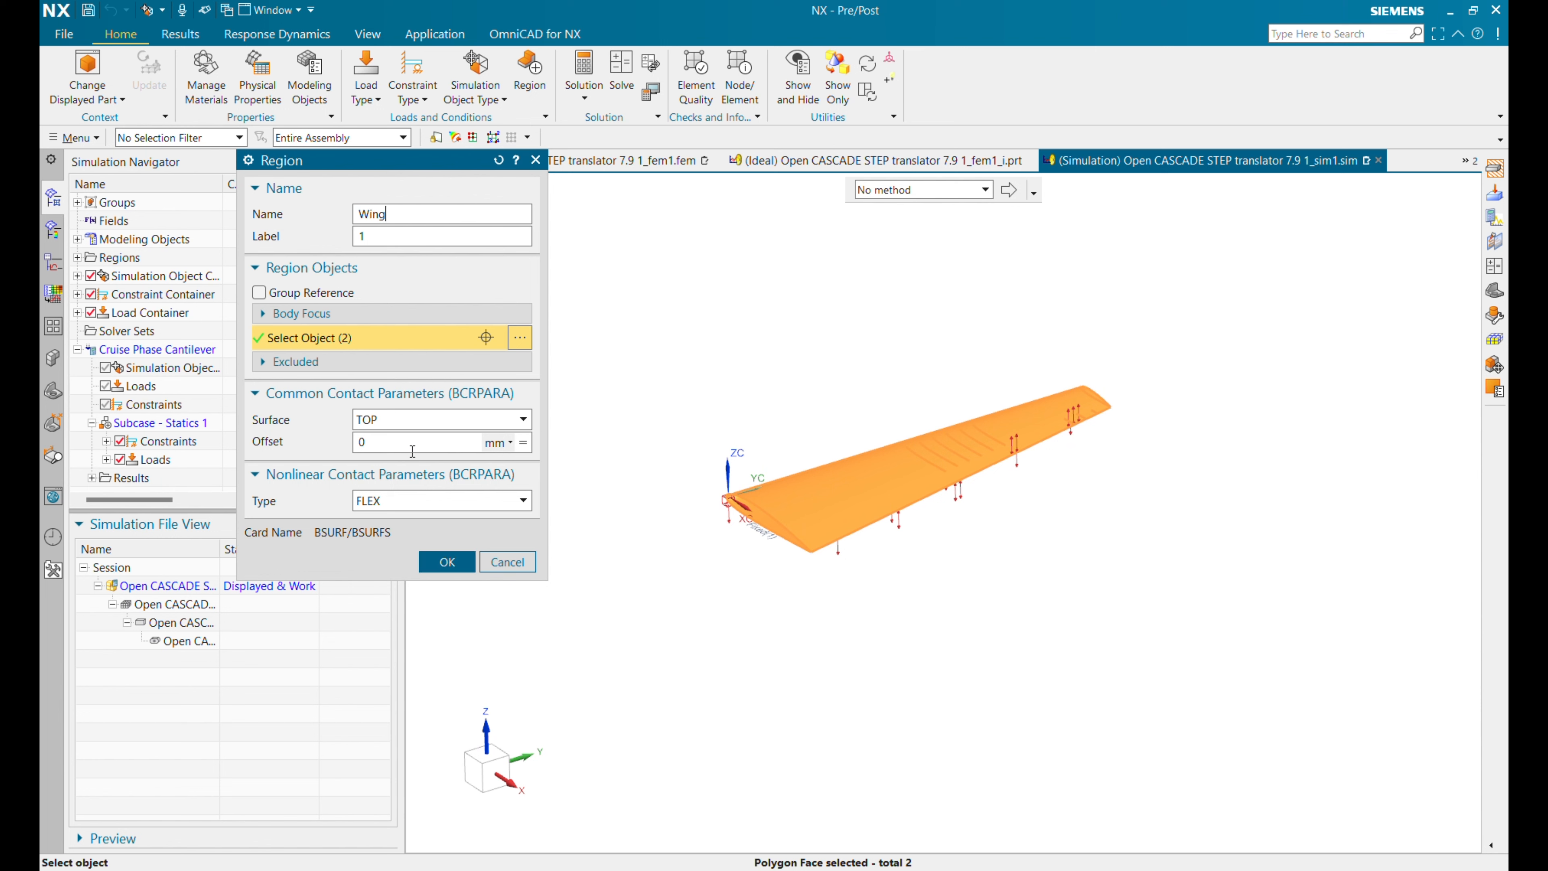
pyautogui.click(446, 560)
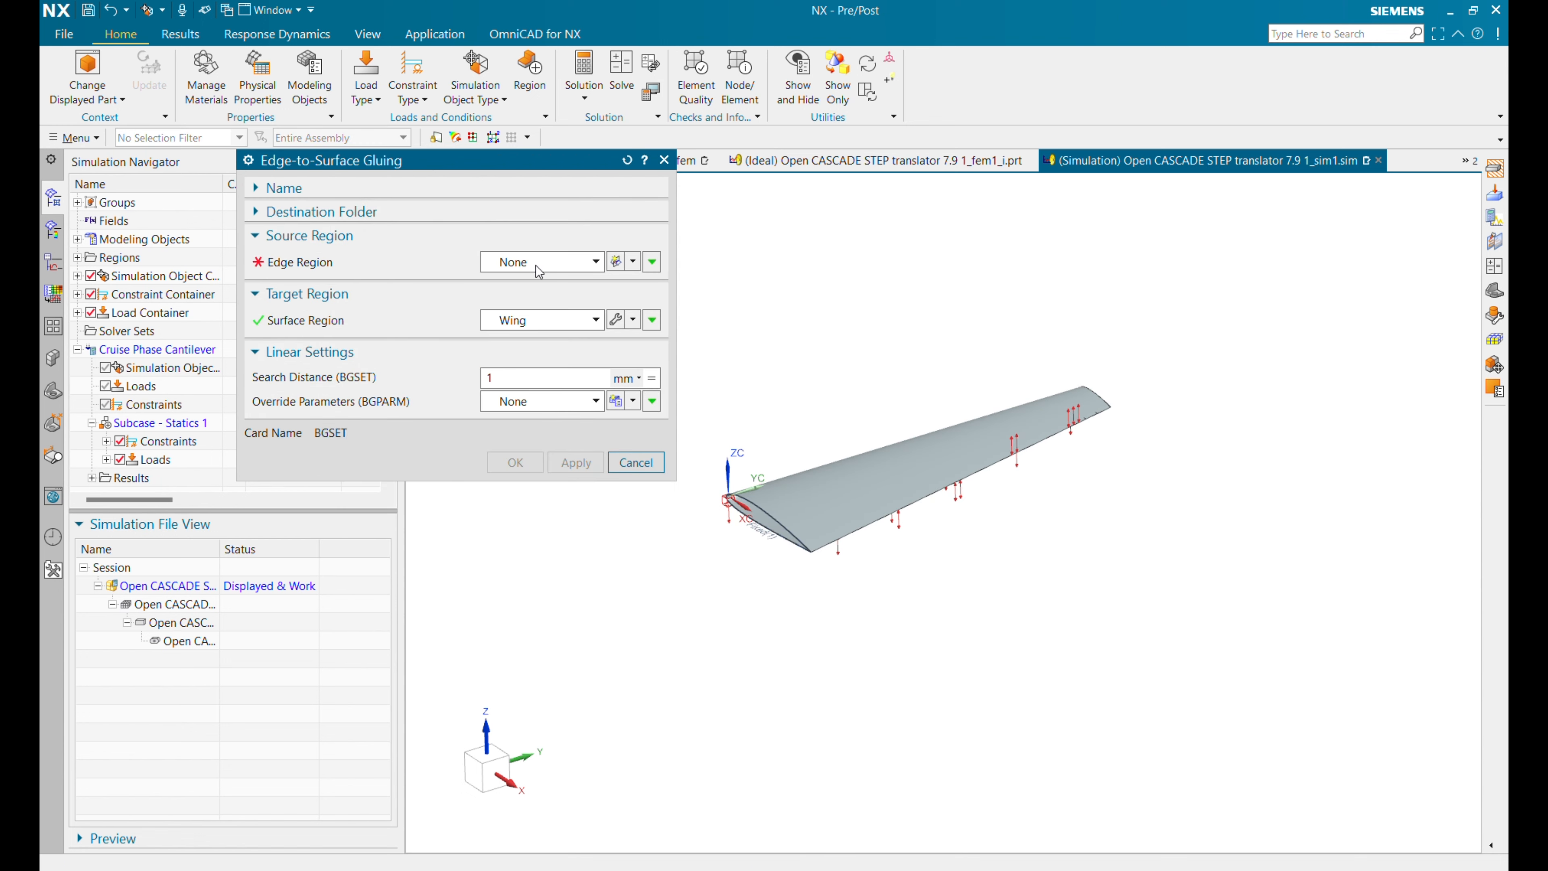
# Step: Start the source edge region for the gluing and display all polygon bodies of the FEM
pyautogui.click(615, 261)
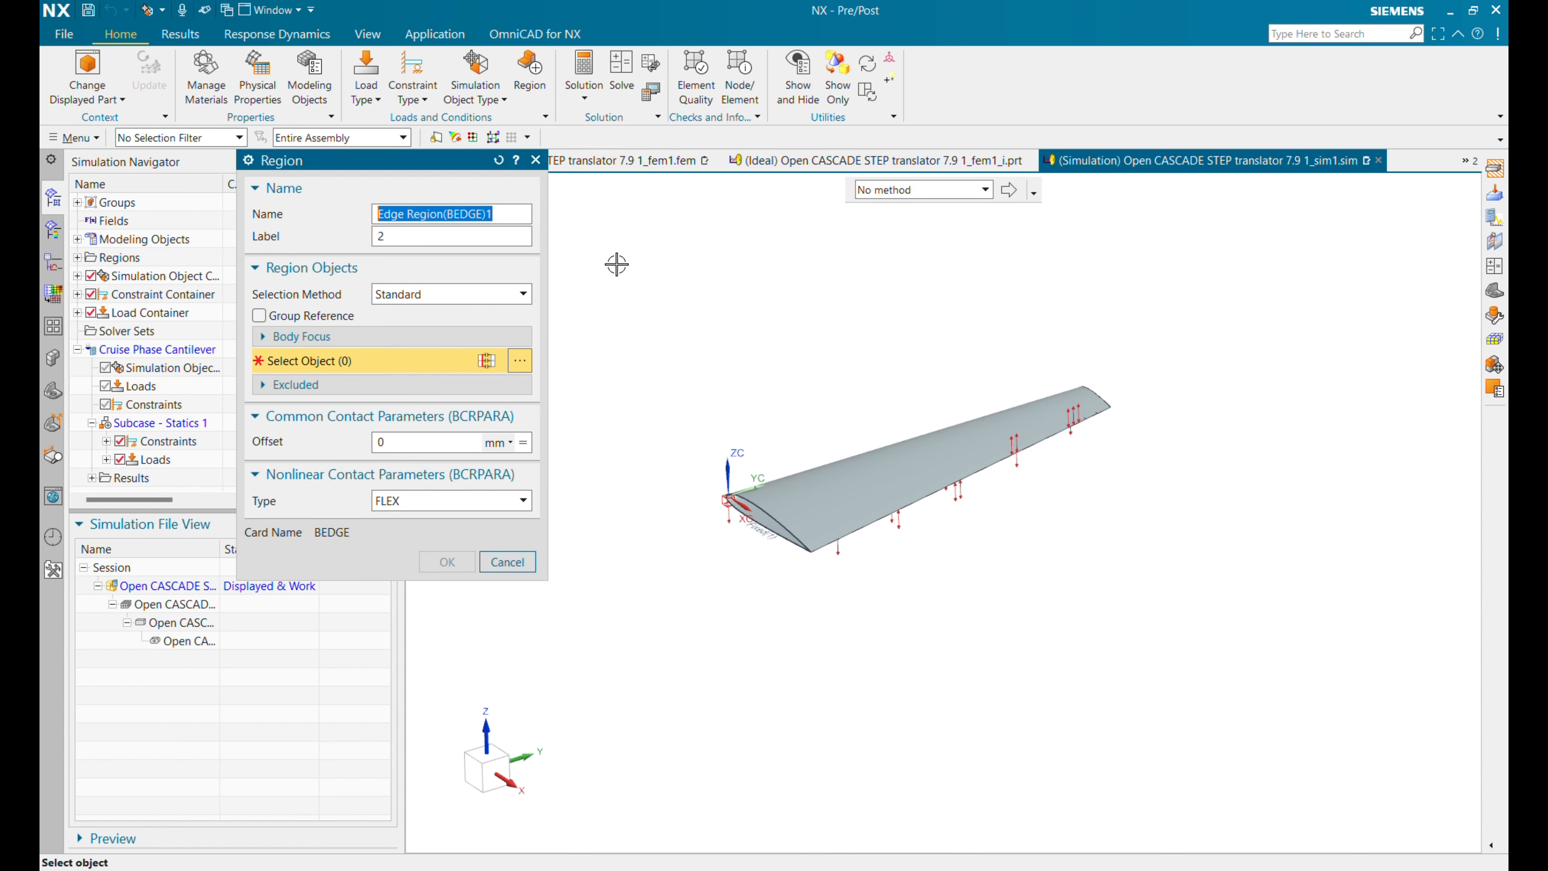
pyautogui.scroll(4, 741, 497)
pyautogui.scroll(2, 122, 302)
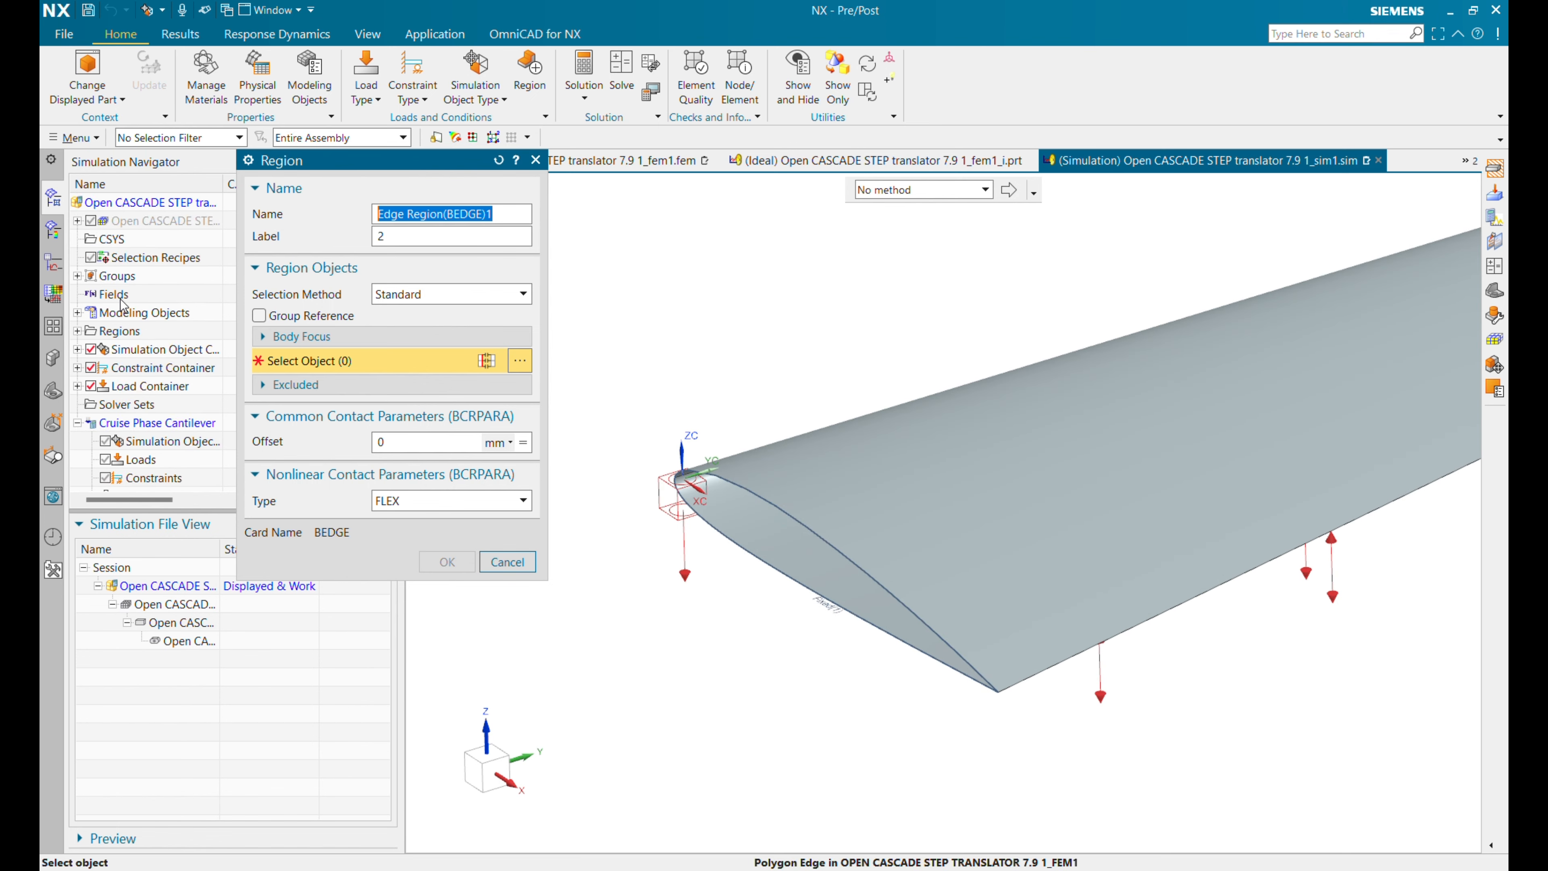
pyautogui.click(77, 220)
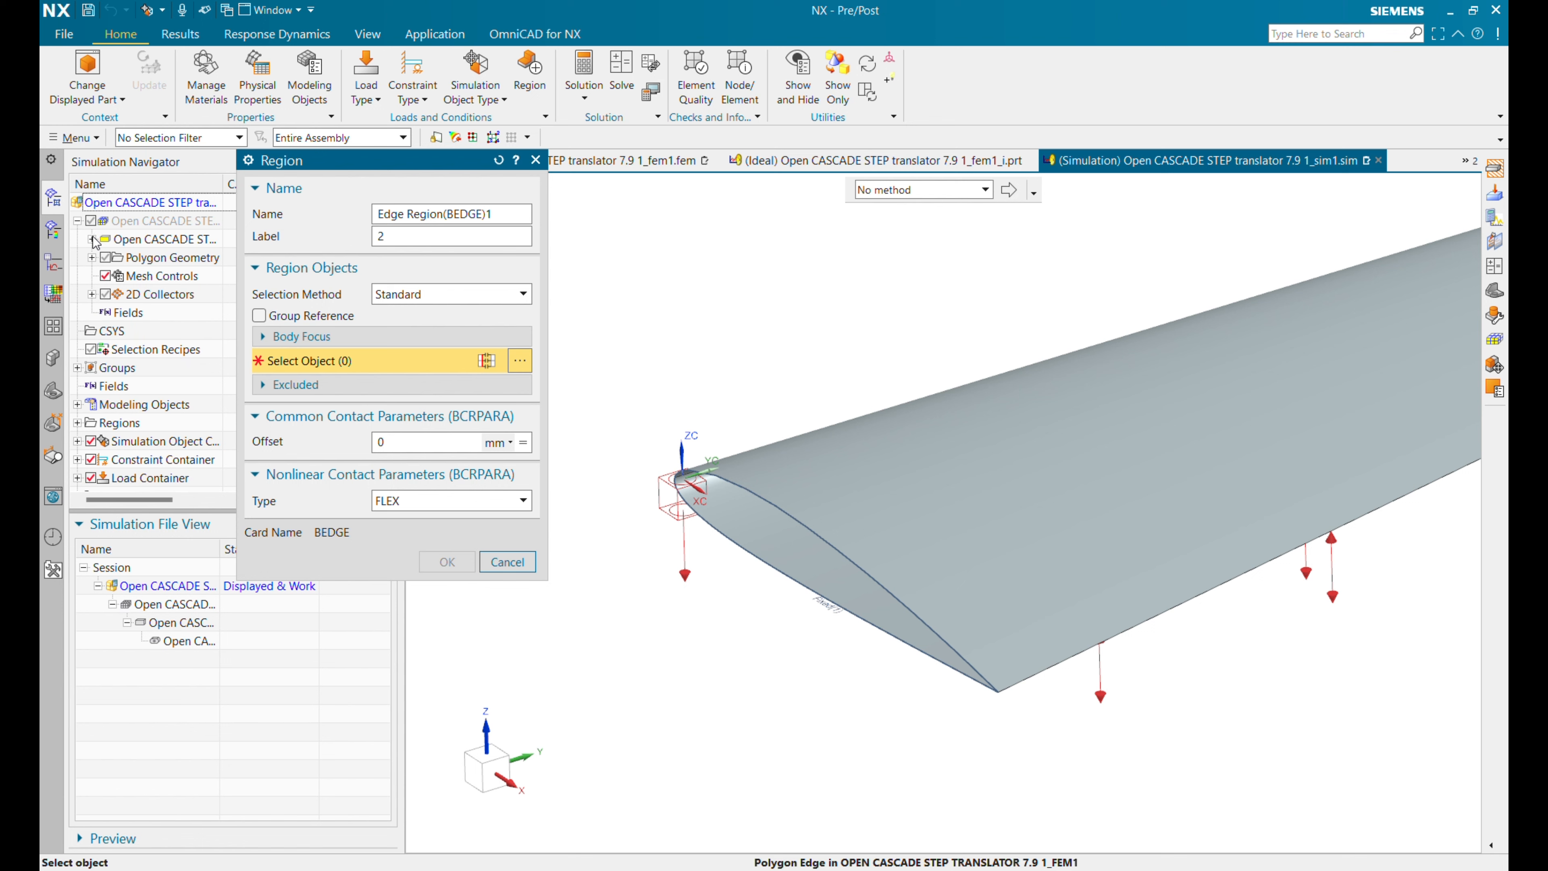
pyautogui.click(92, 258)
pyautogui.scroll(-3, 111, 308)
pyautogui.click(119, 350)
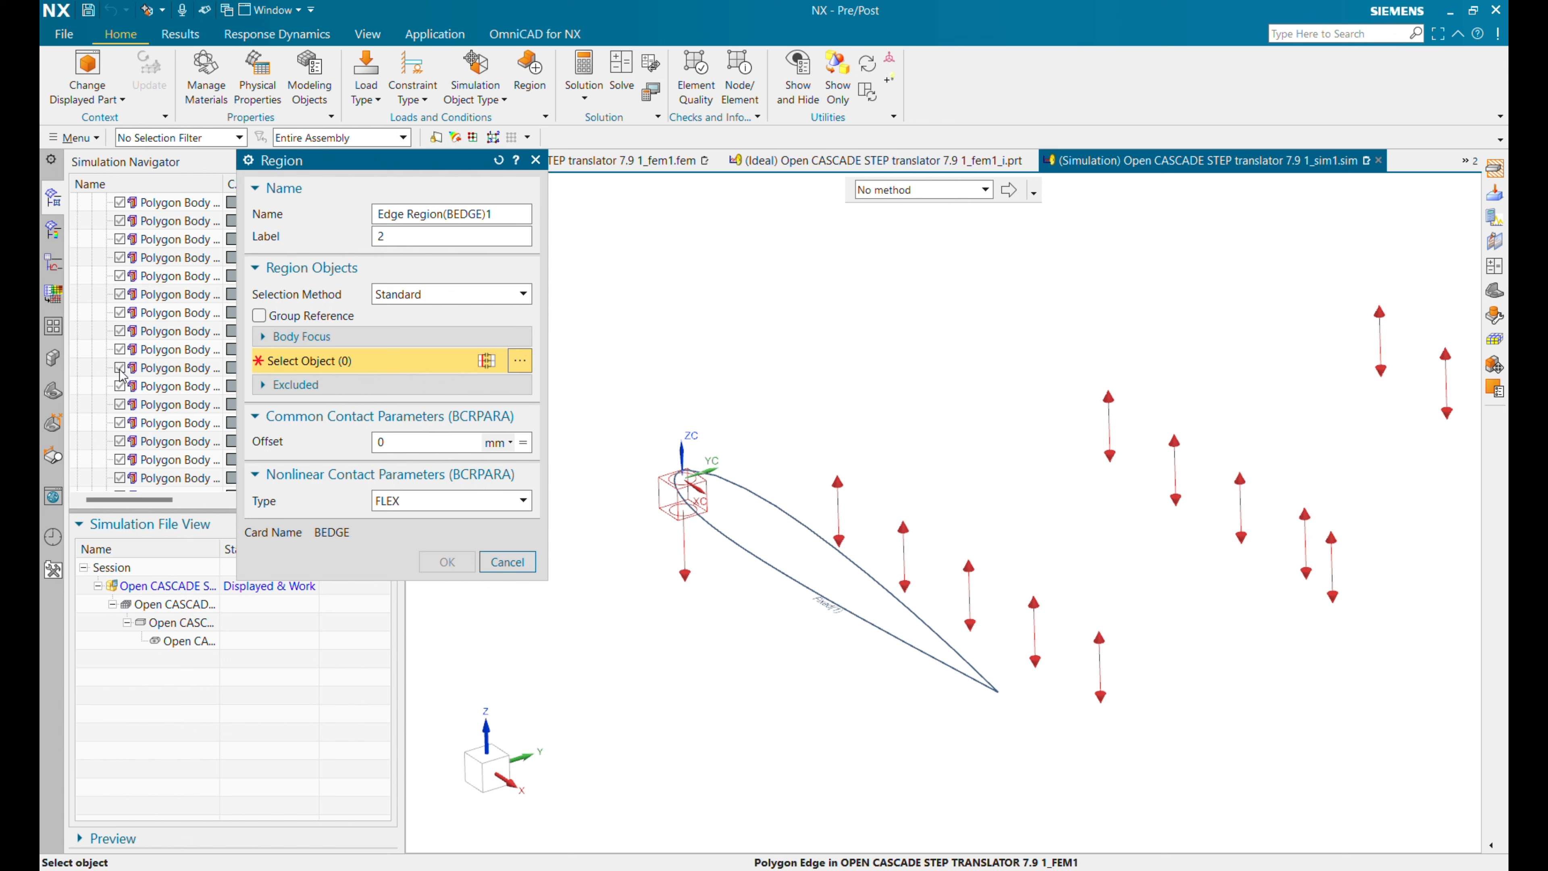
pyautogui.scroll(-5, 122, 371)
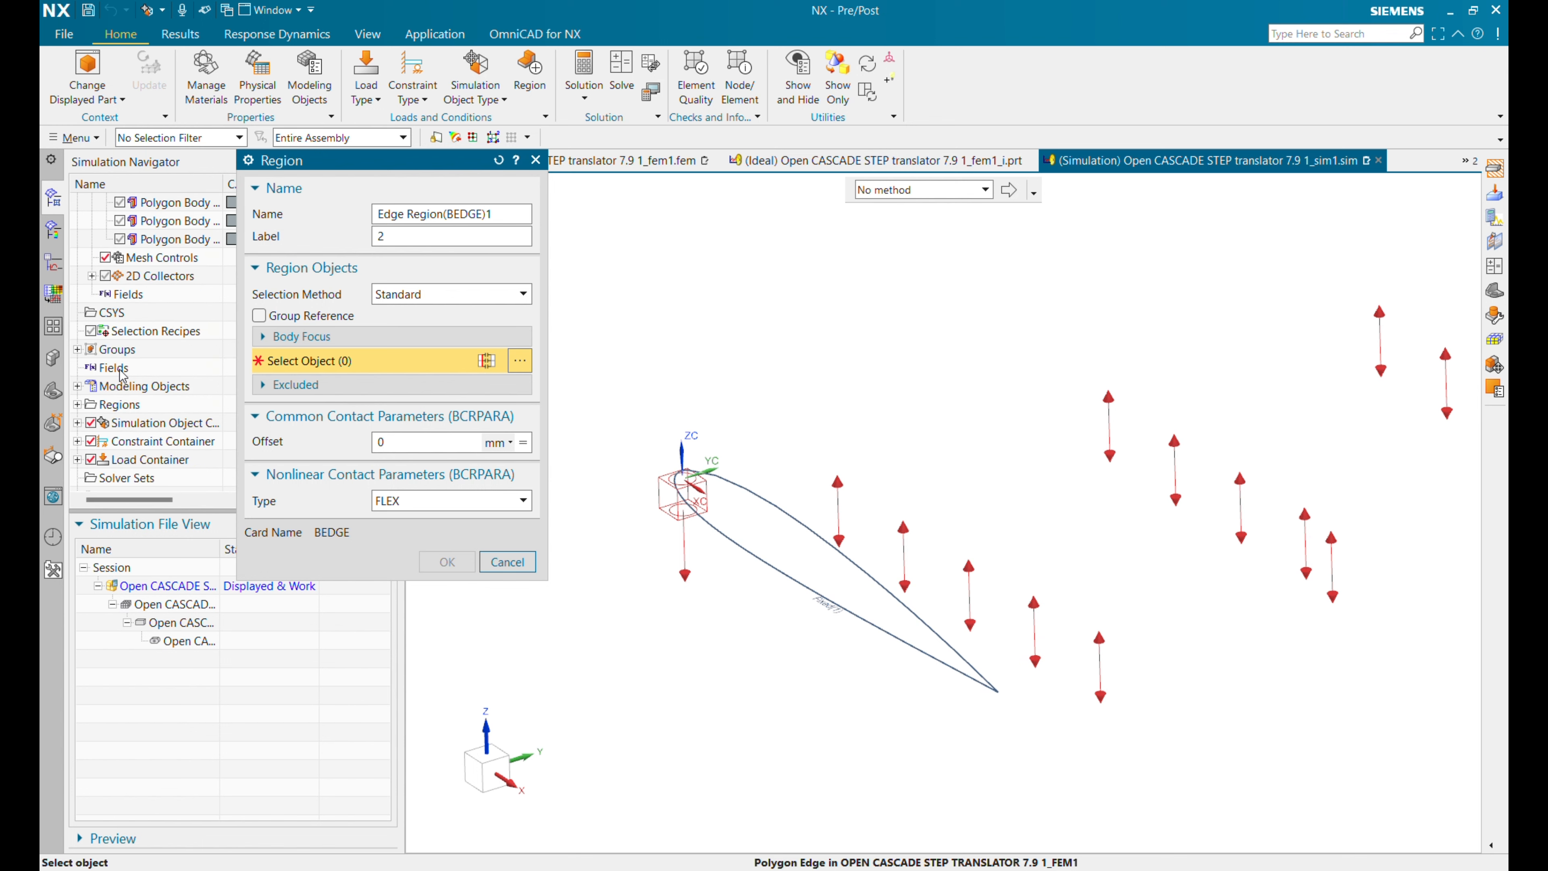
pyautogui.click(120, 238)
pyautogui.scroll(5, 175, 313)
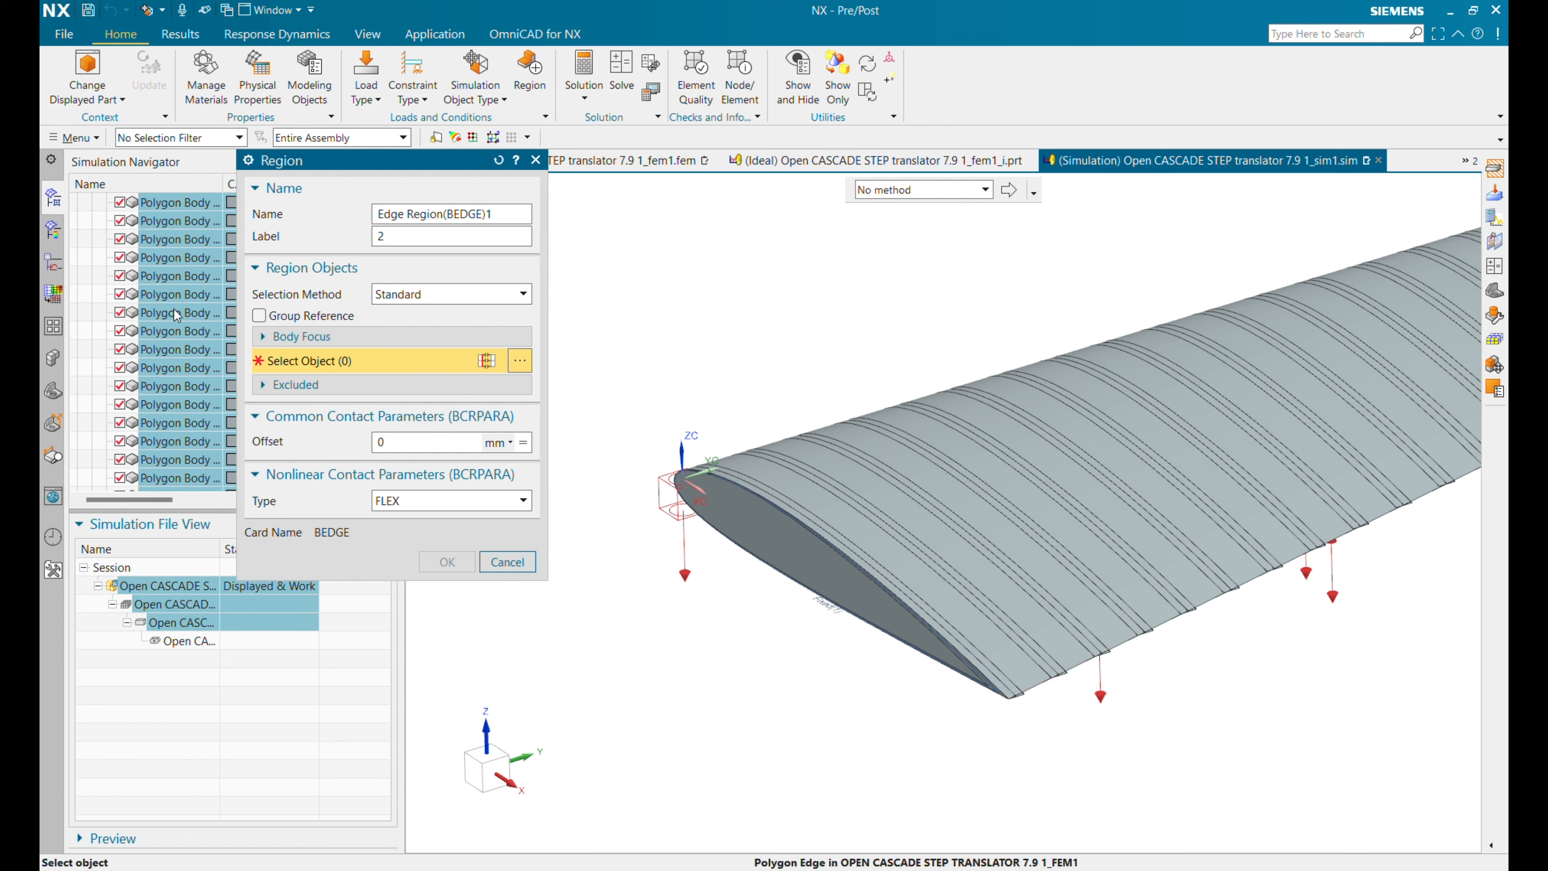
# Step: Hide Polygon Body (29) and all the solid polygon bodies, leaving only the rib sheet bodies shown
pyautogui.click(122, 402)
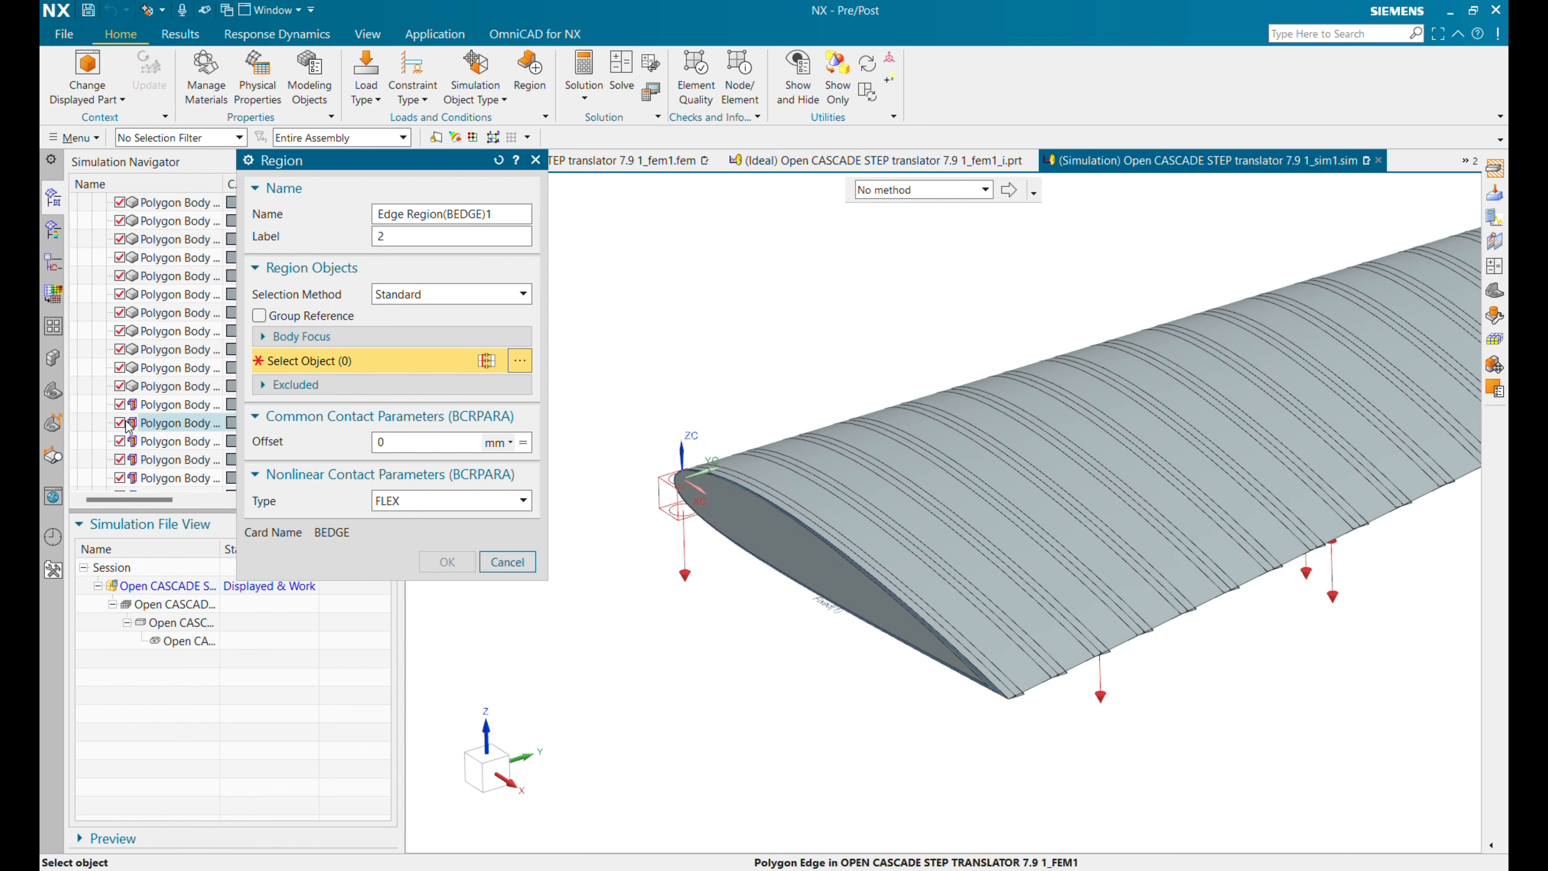
pyautogui.click(163, 404)
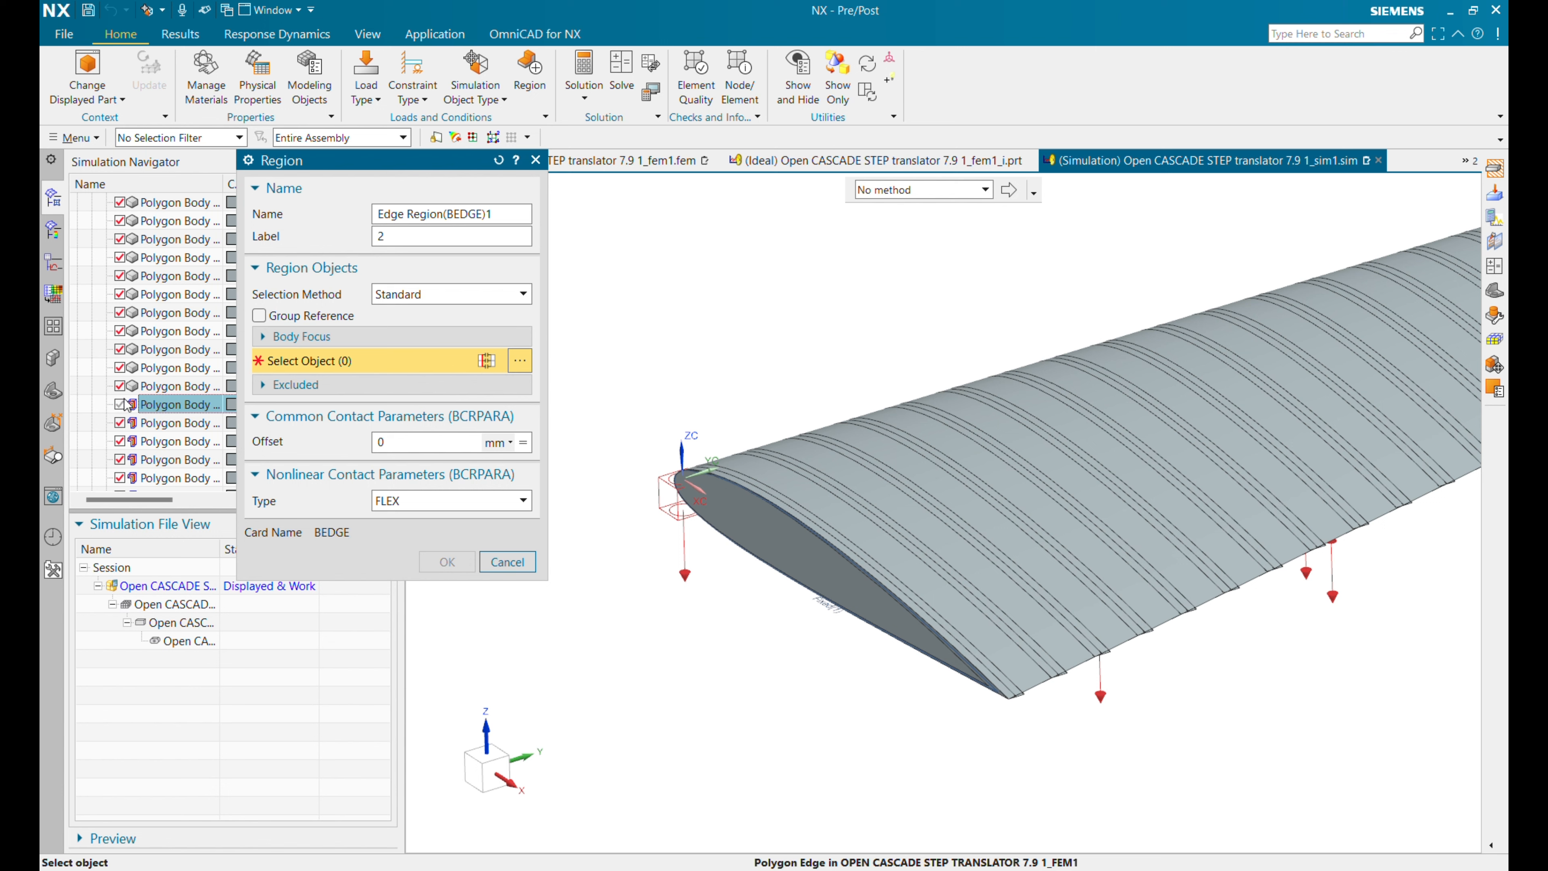
pyautogui.click(120, 385)
pyautogui.click(120, 331)
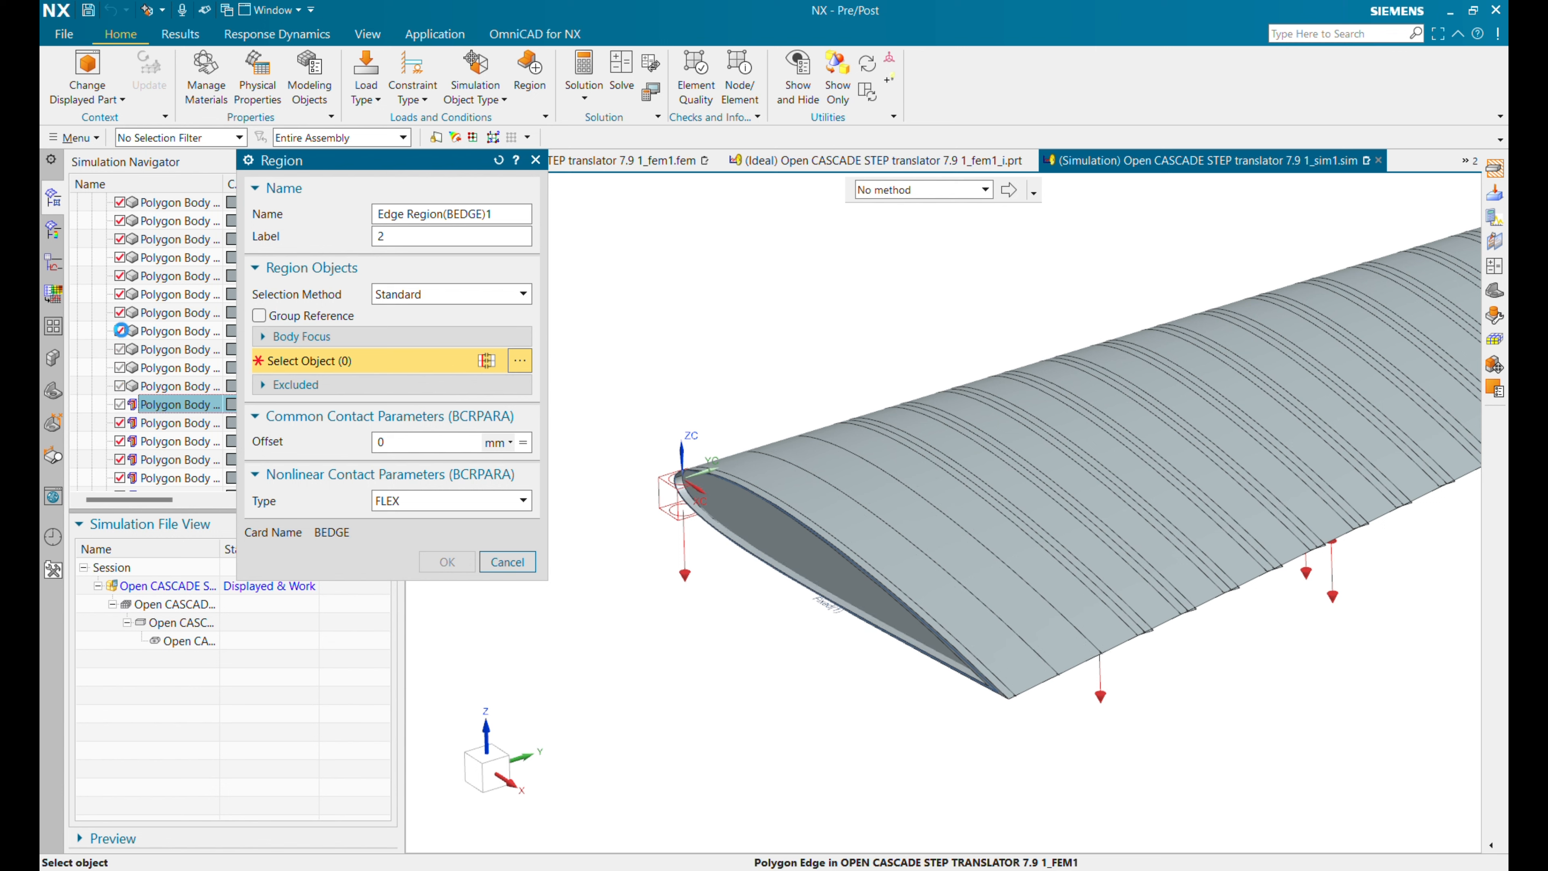
pyautogui.click(120, 312)
pyautogui.click(120, 294)
pyautogui.click(120, 276)
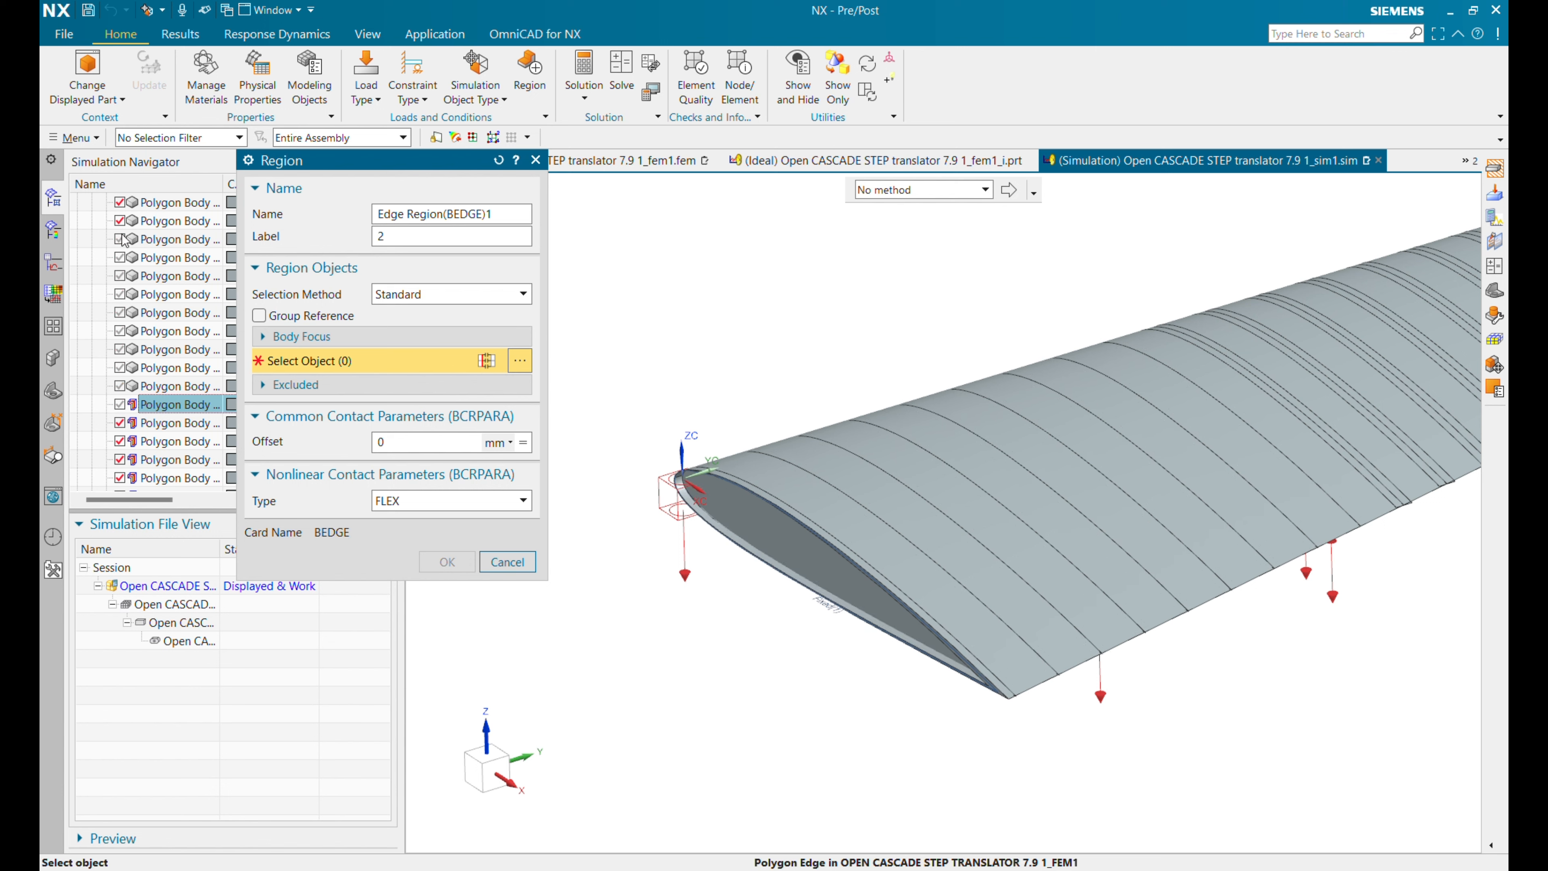
pyautogui.scroll(4, 120, 245)
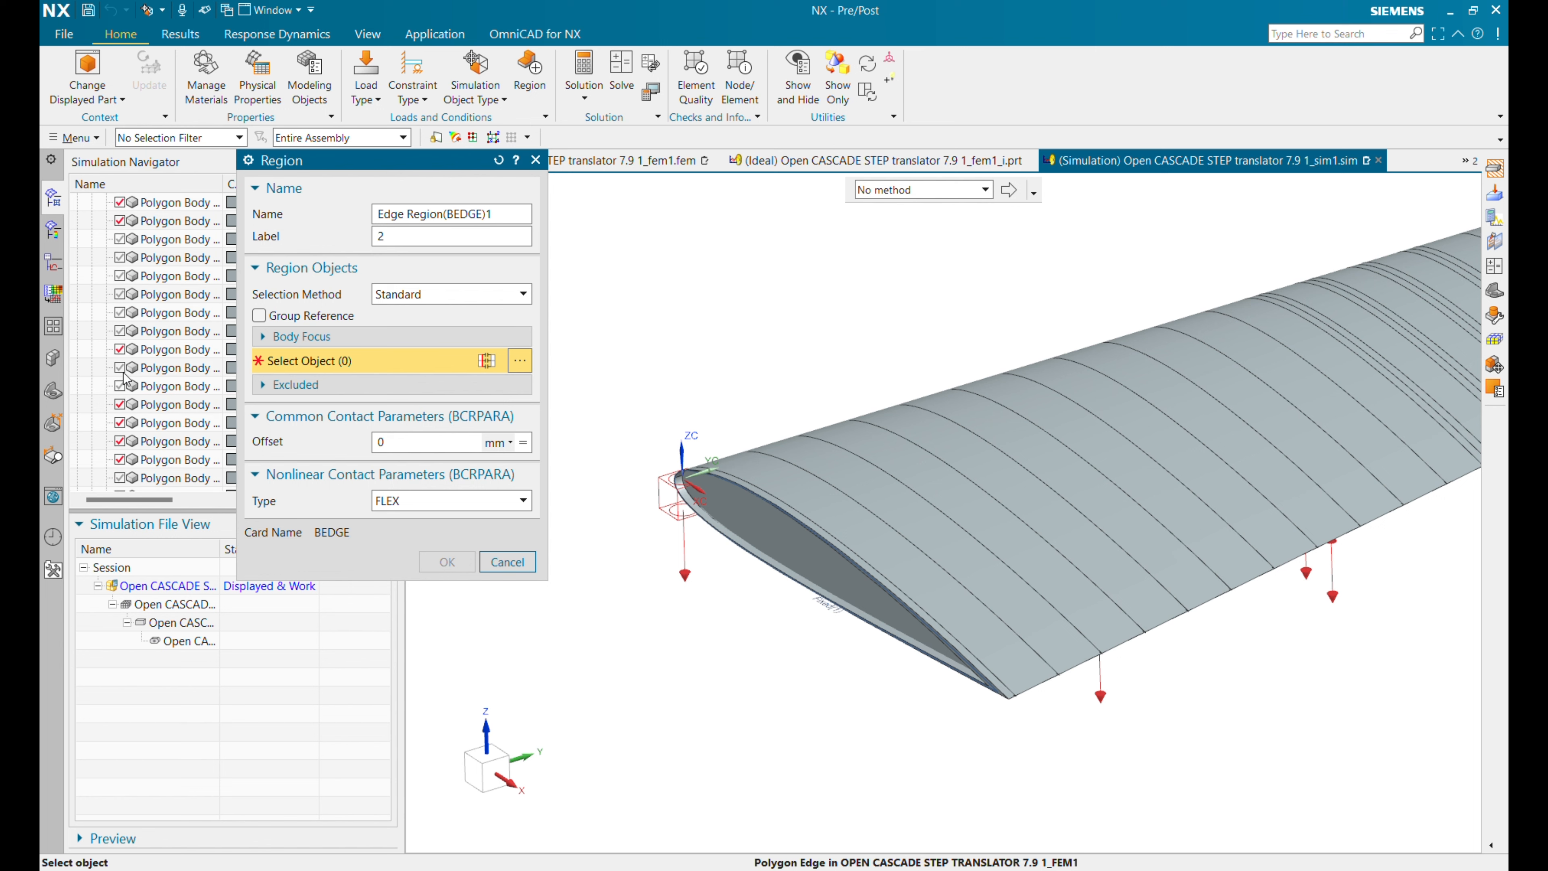
pyautogui.click(125, 358)
pyautogui.click(118, 401)
pyautogui.click(121, 426)
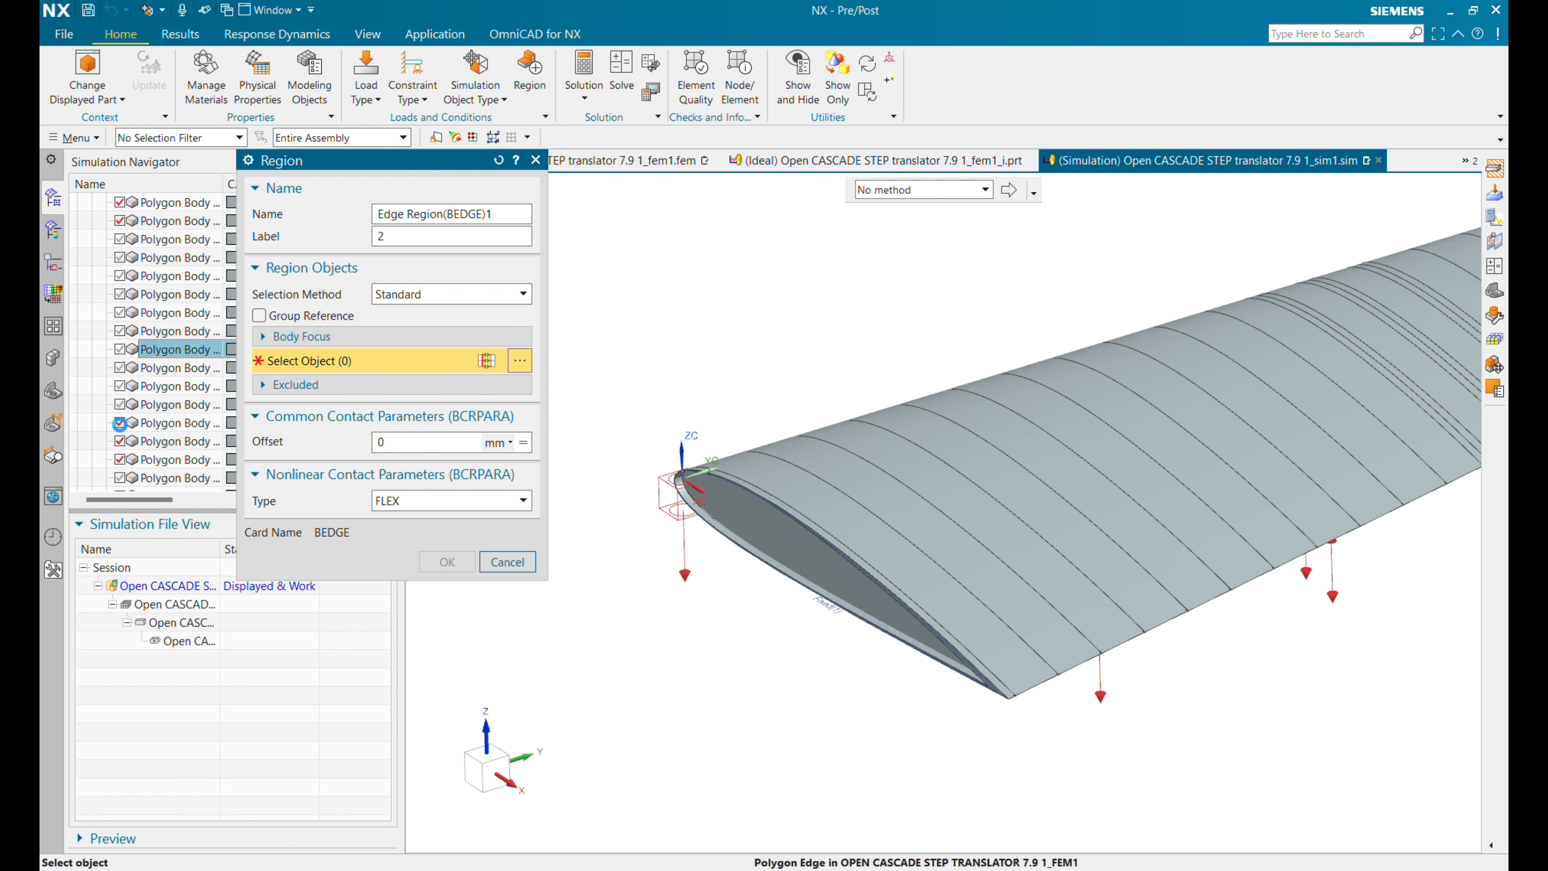
pyautogui.click(121, 444)
pyautogui.click(122, 473)
pyautogui.click(123, 461)
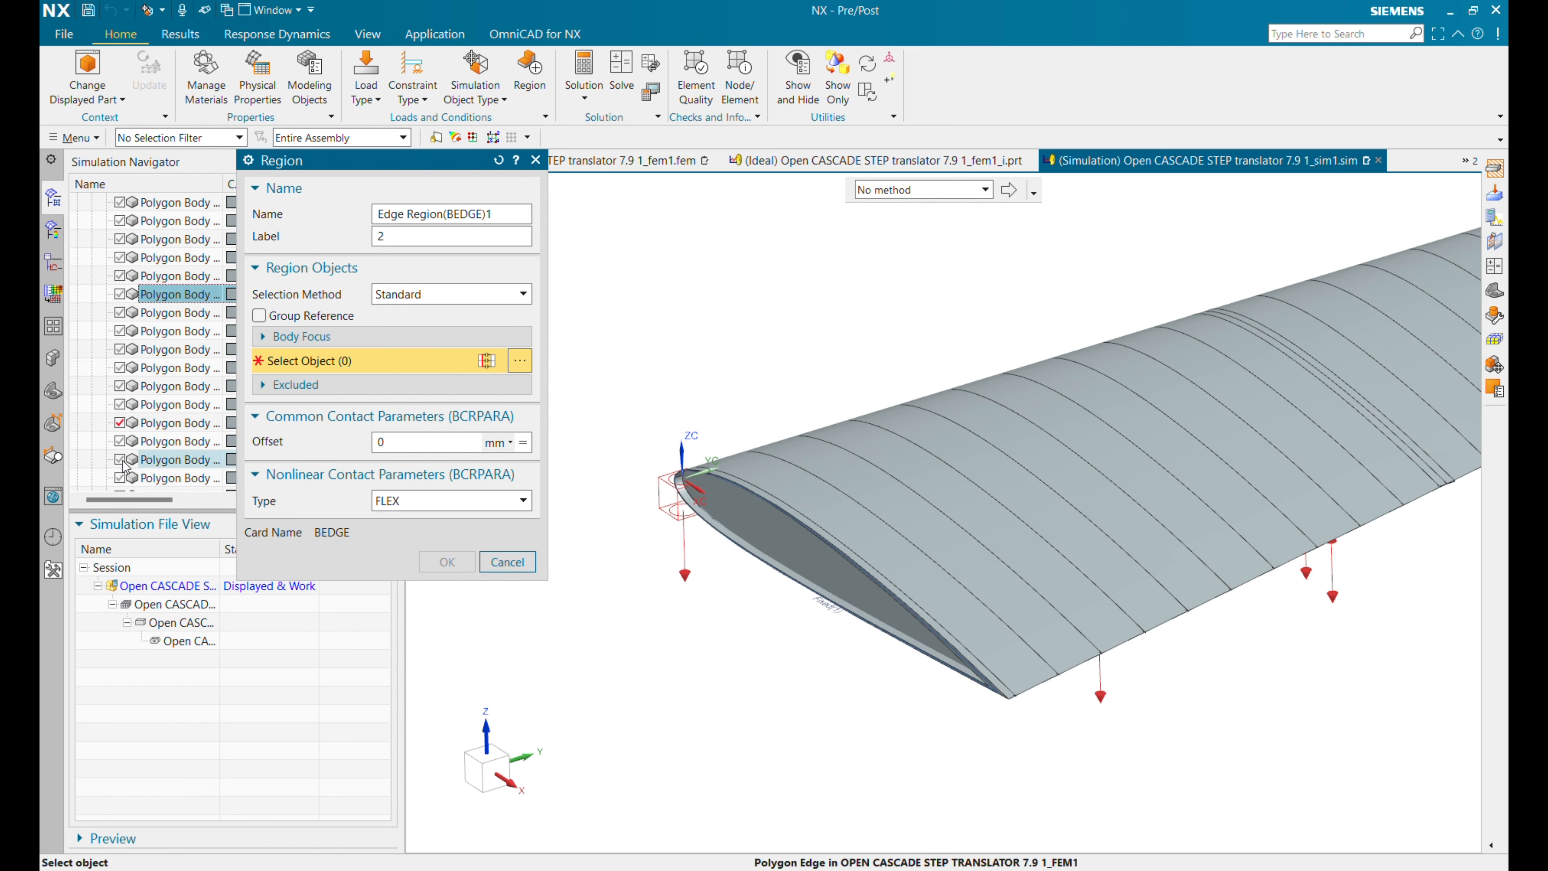
pyautogui.scroll(2, 121, 421)
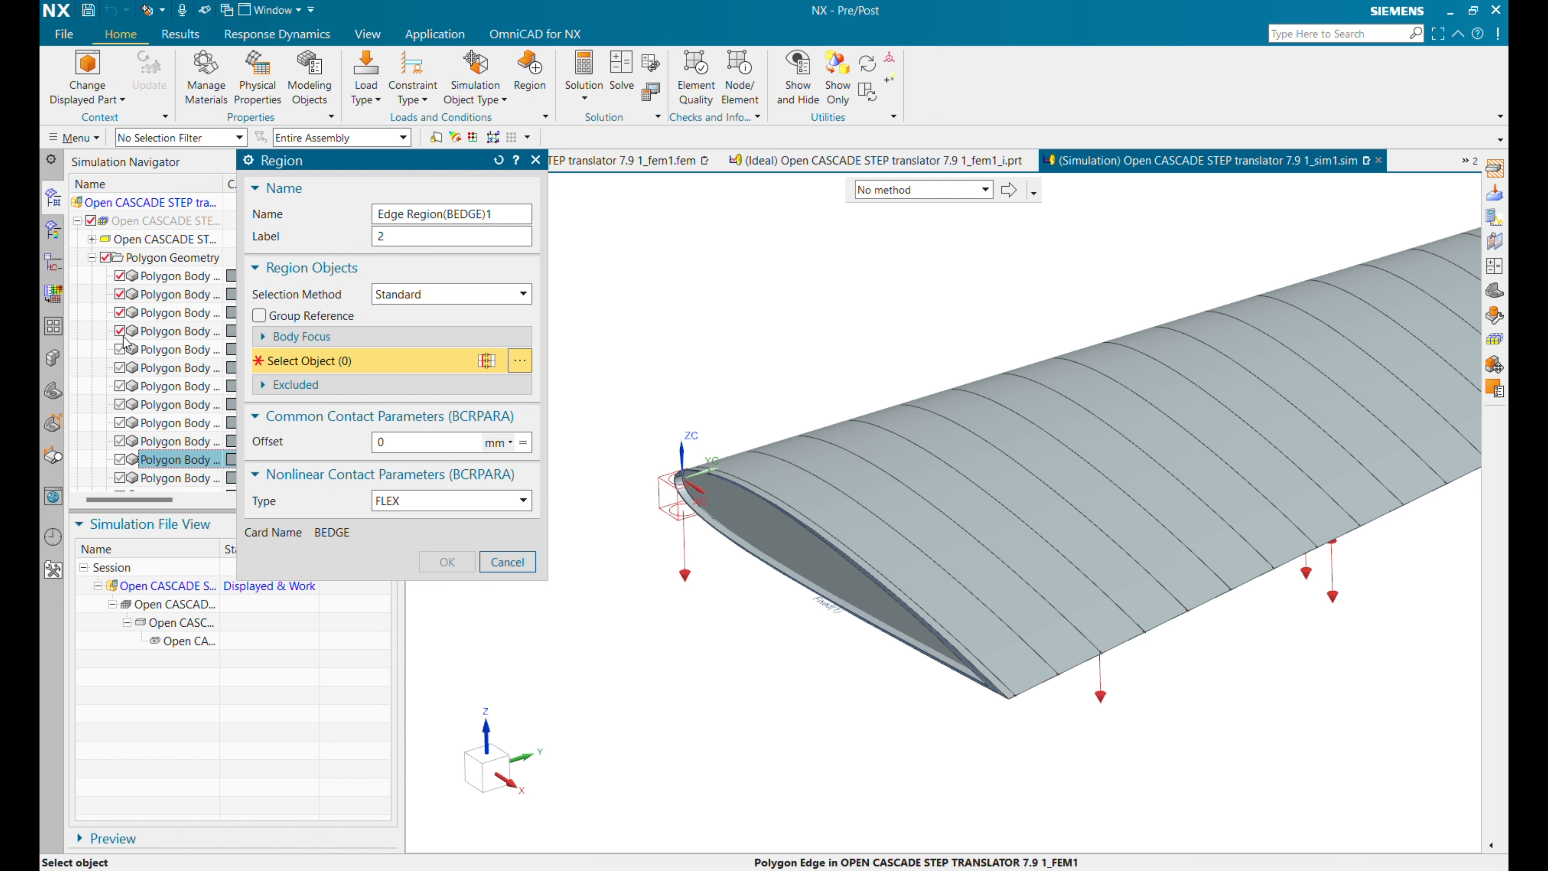
pyautogui.click(120, 276)
pyautogui.scroll(-4, 121, 317)
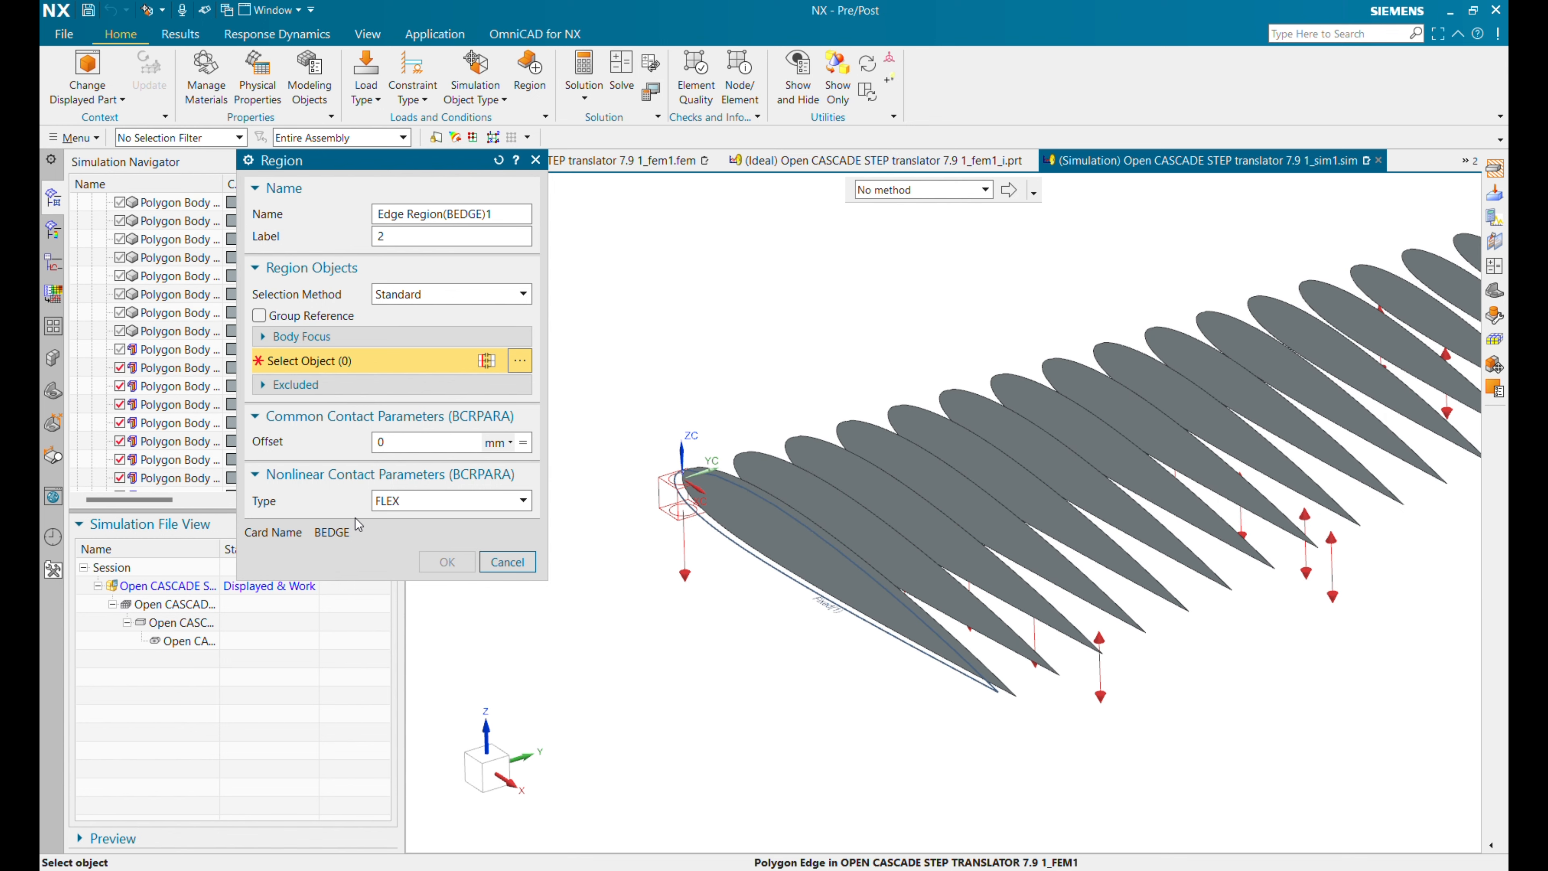
# Step: Select all rib edges for the source region, name it Ribs, and create the edge-to-surface gluing
pyautogui.scroll(-3, 609, 677)
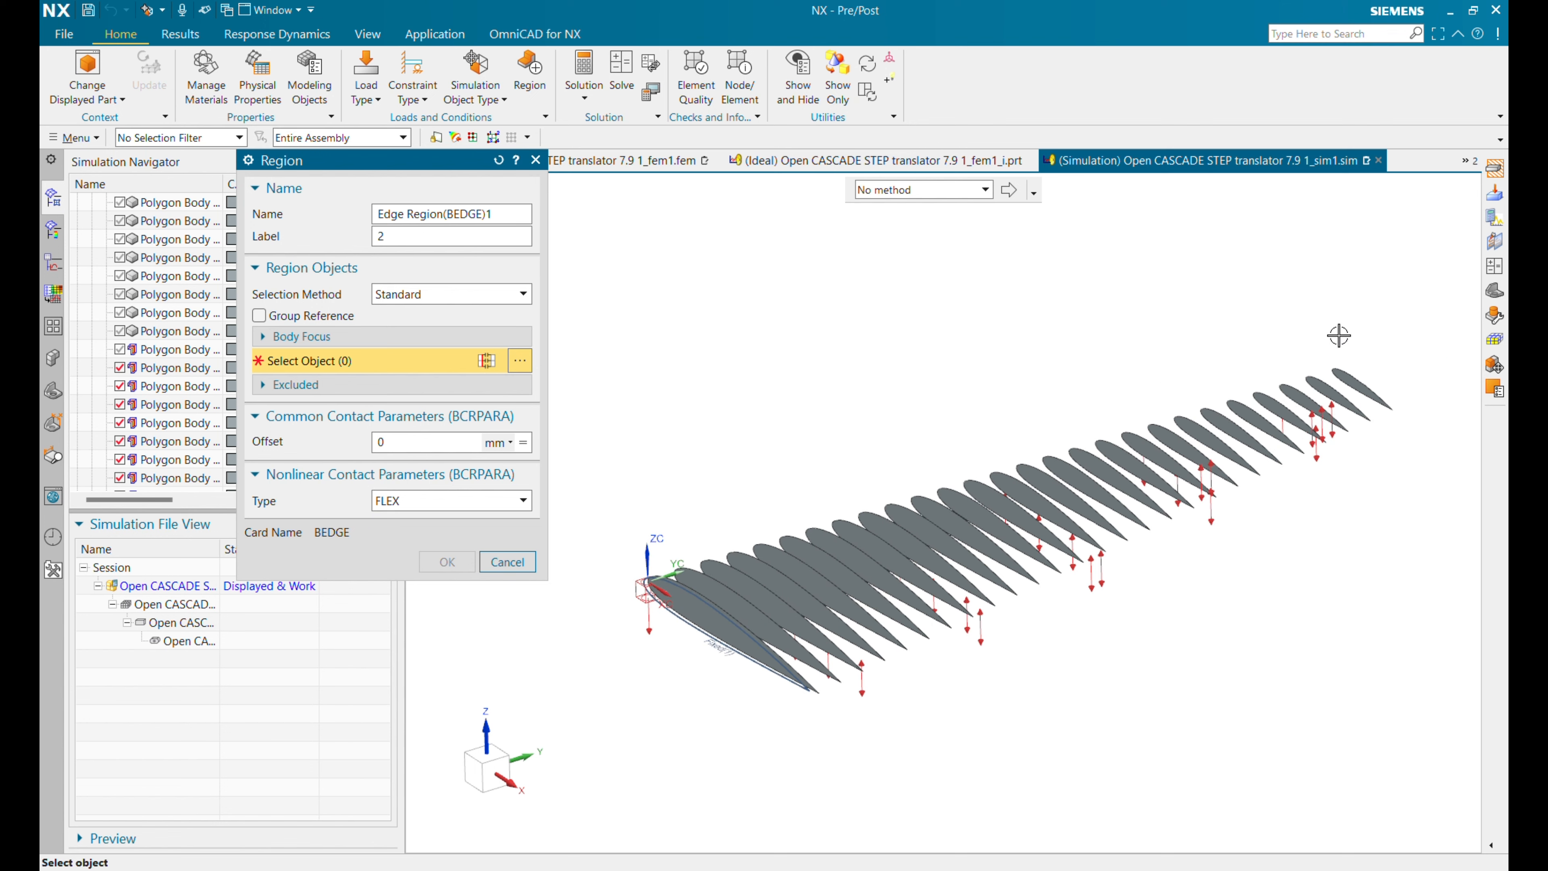
pyautogui.moveTo(1413, 315); pyautogui.dragTo(634, 723)
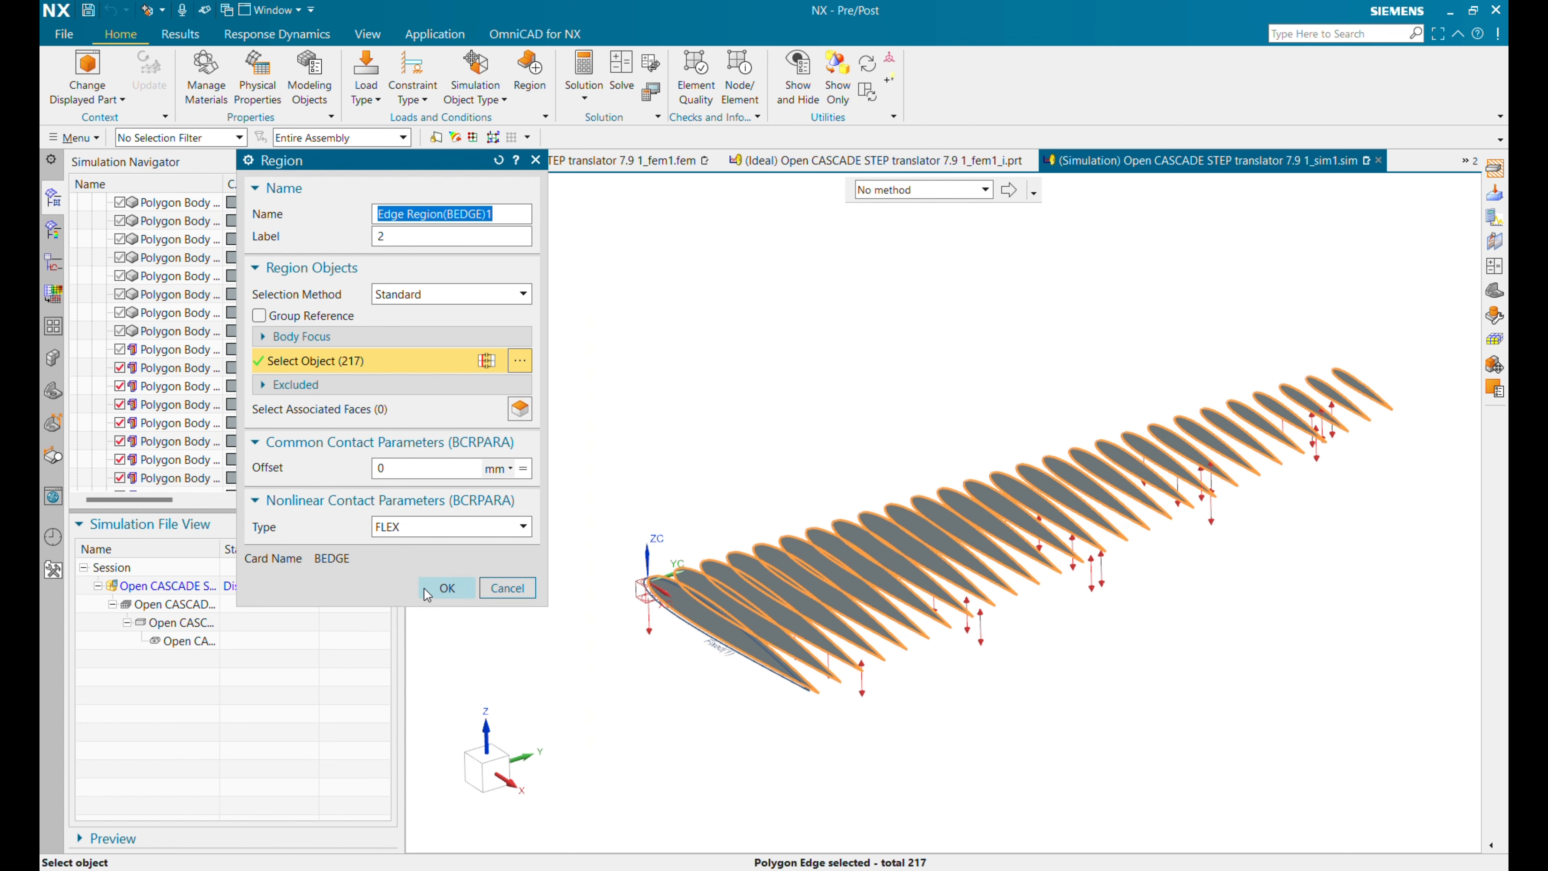
pyautogui.write('Ri')
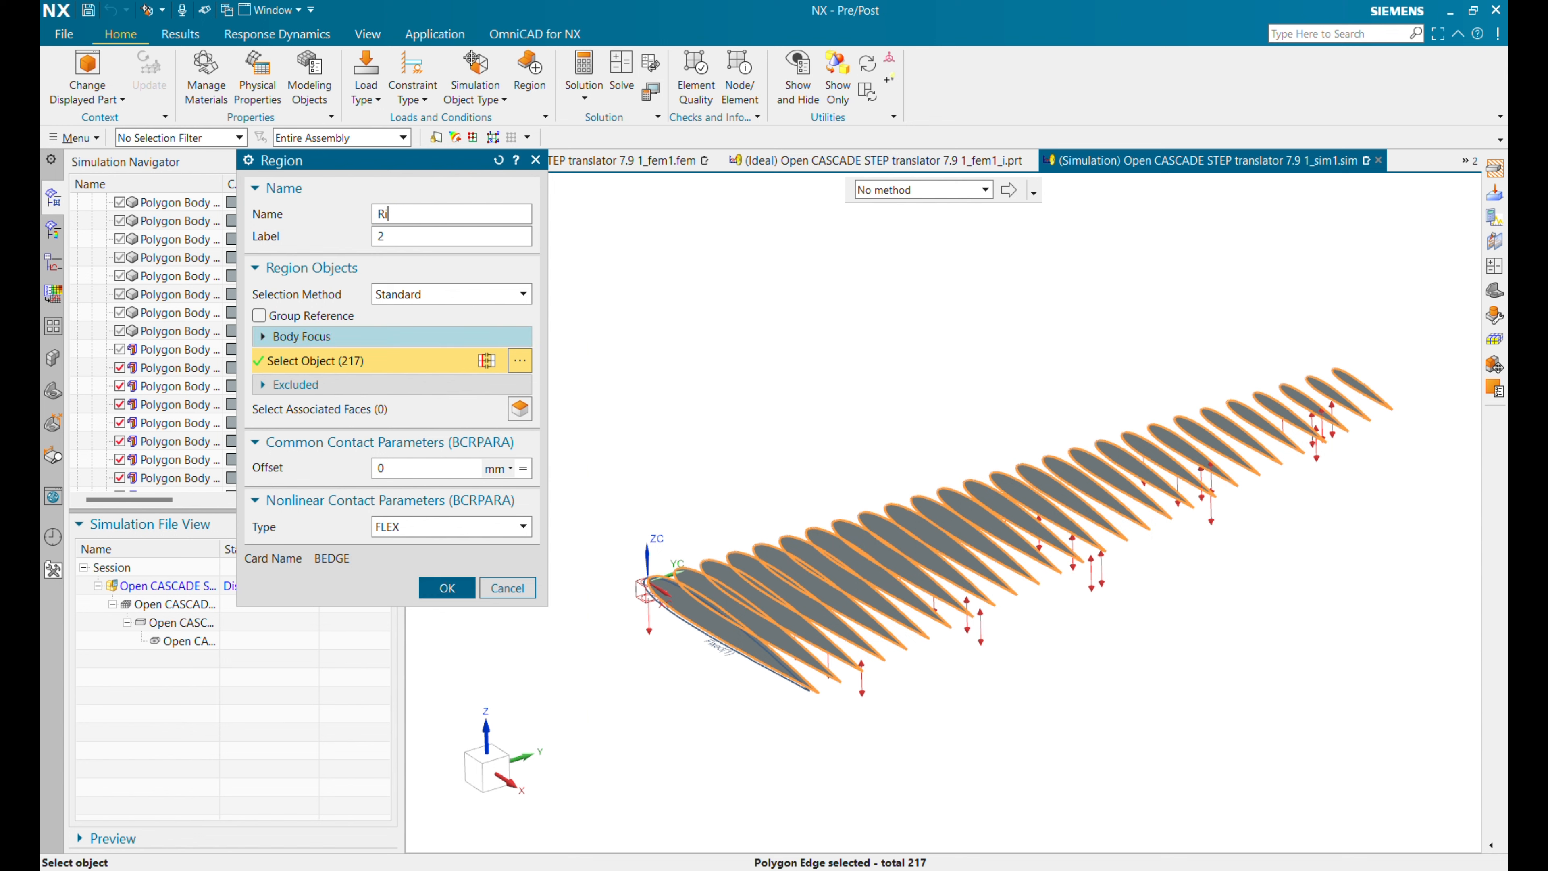
pyautogui.write('bs')
pyautogui.press('Return')
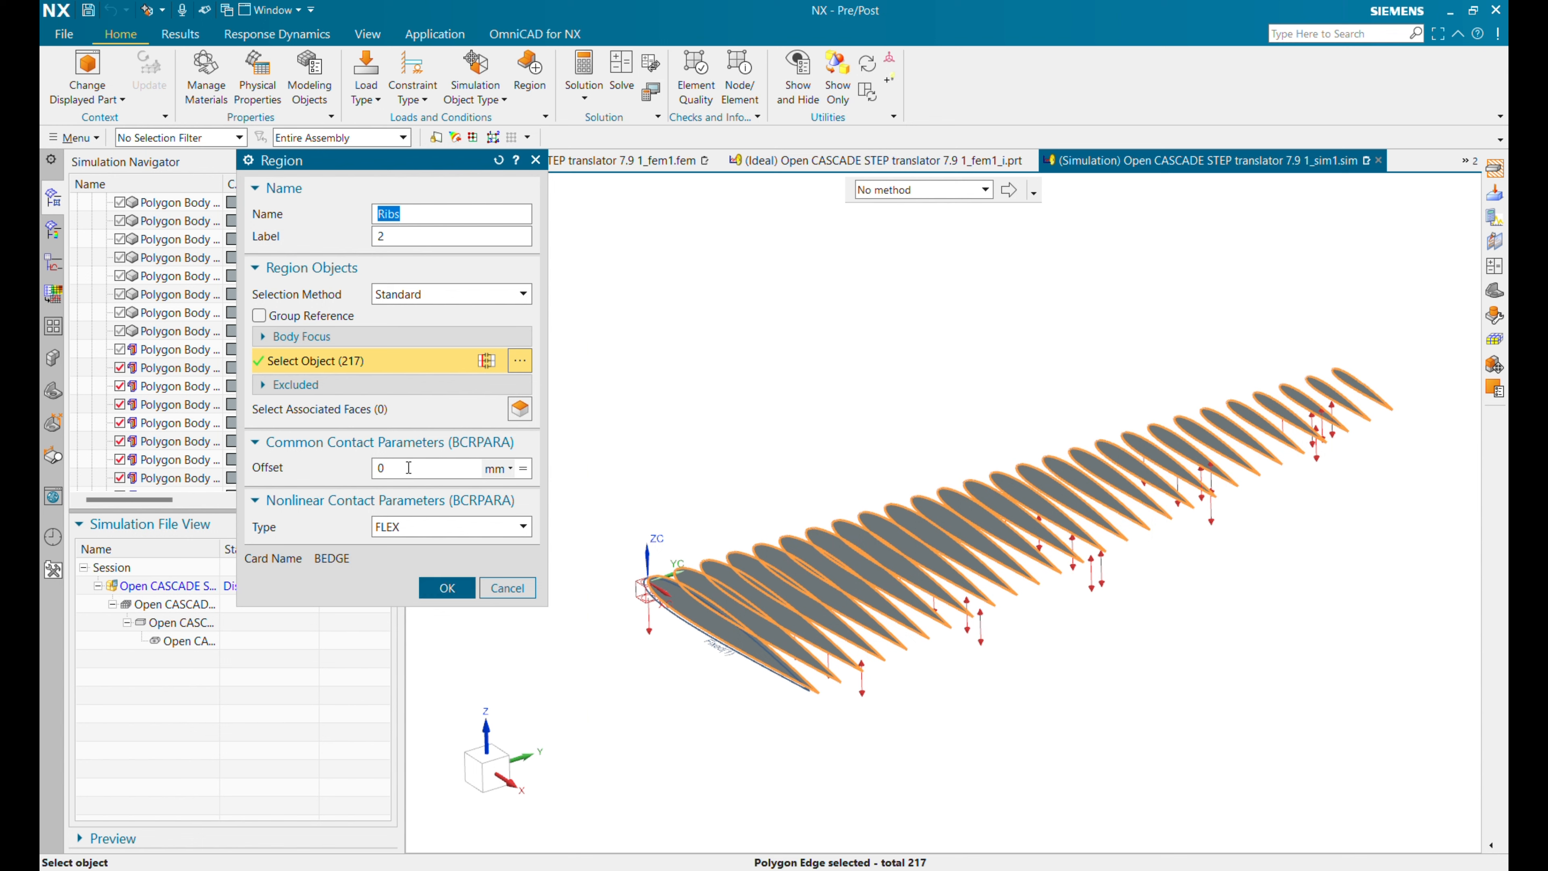
pyautogui.click(447, 587)
pyautogui.click(517, 465)
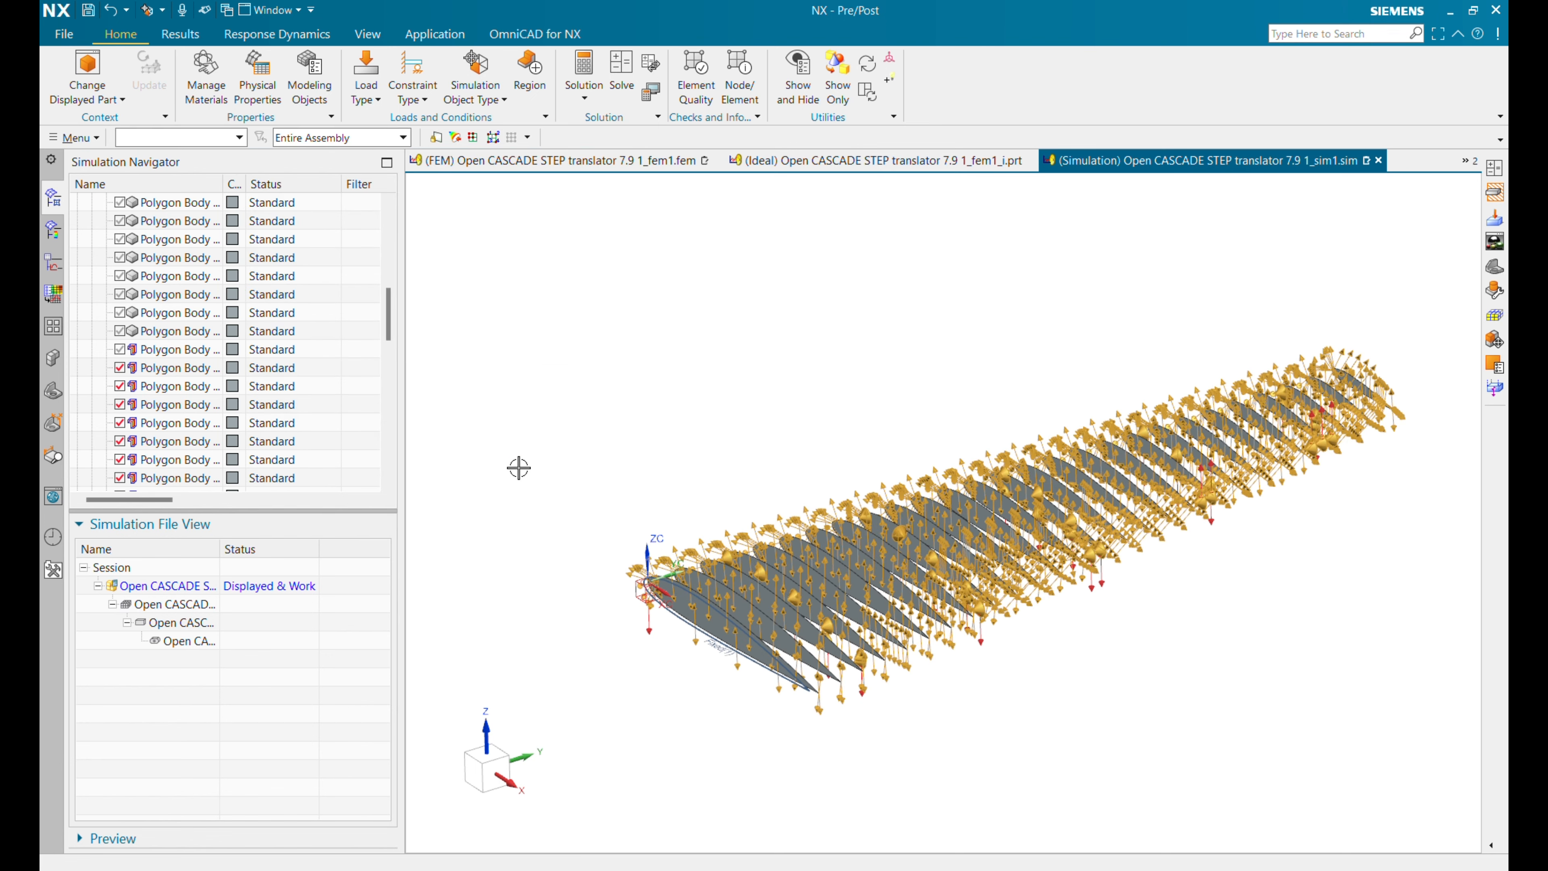
# Step: Show all bodies of the FEM's Polygon Geometry
pyautogui.scroll(5, 729, 672)
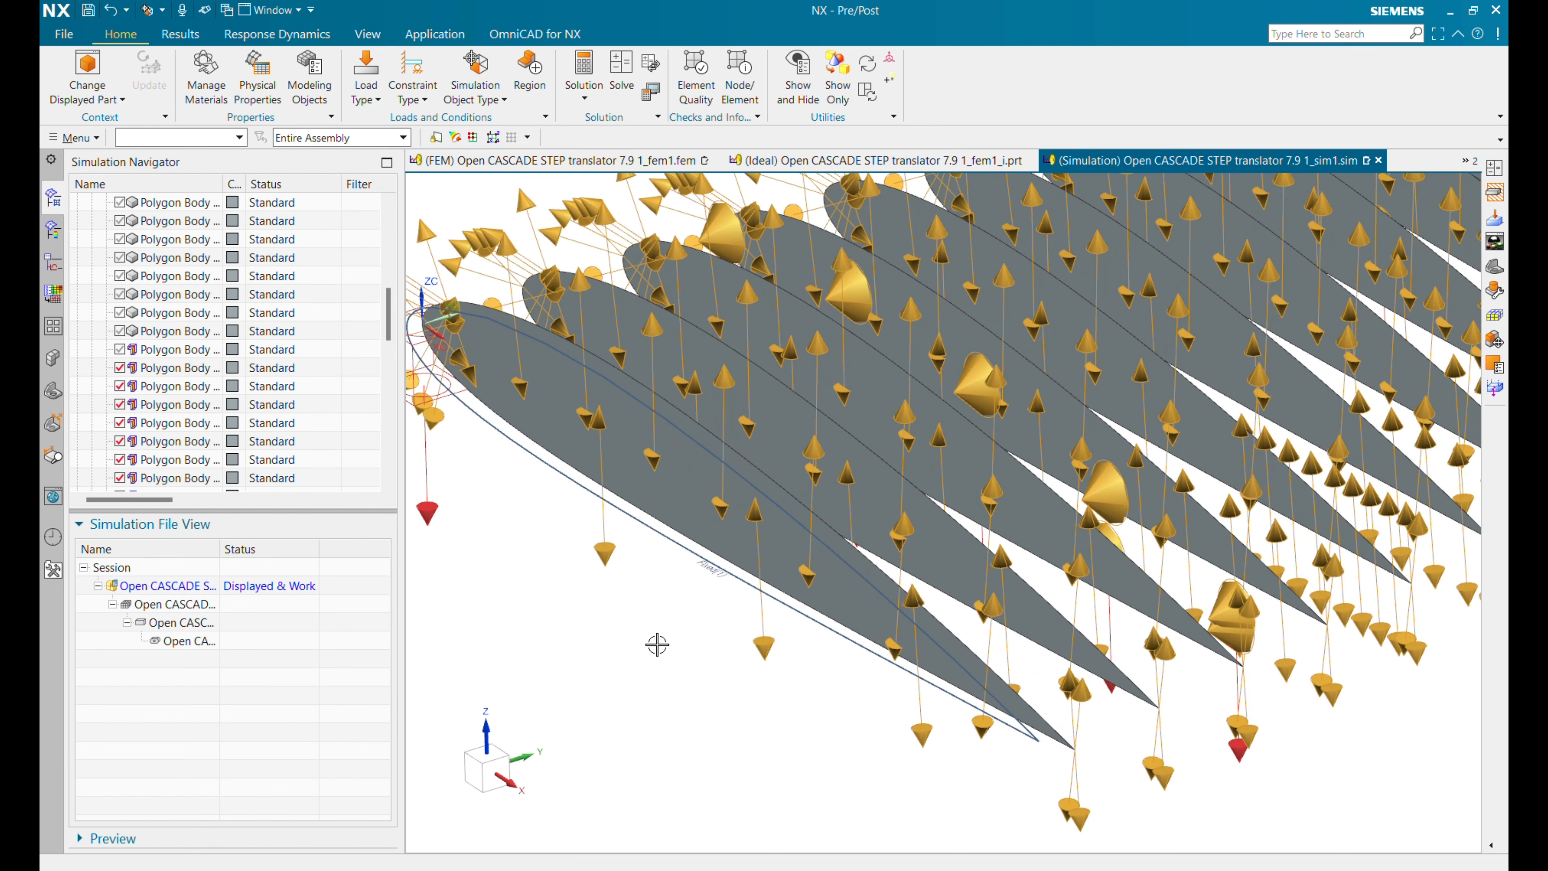
pyautogui.scroll(5, 246, 390)
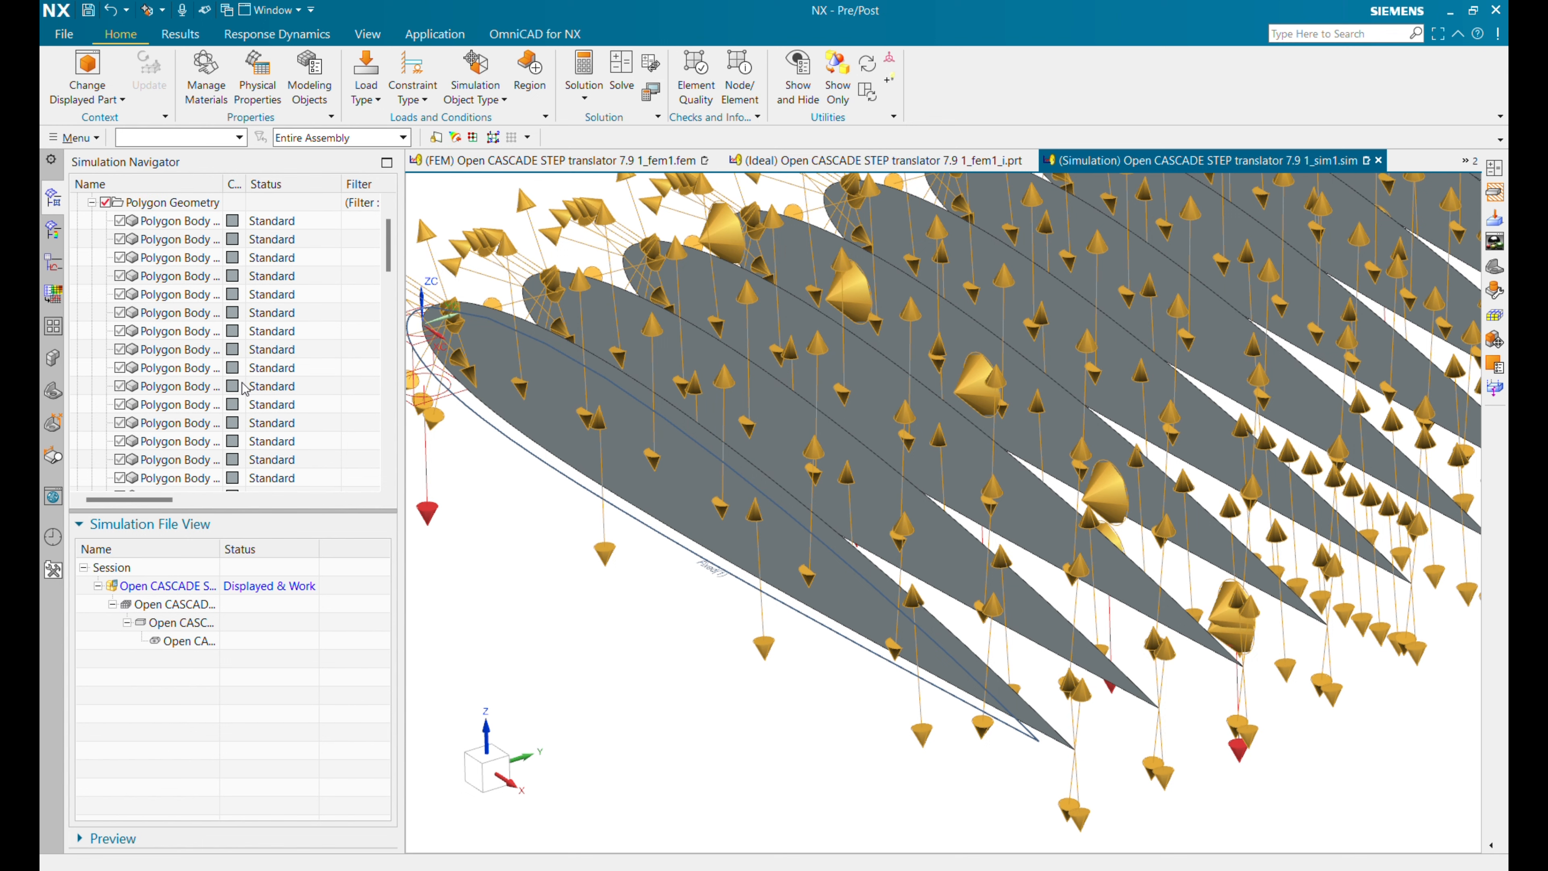
pyautogui.click(105, 203)
pyautogui.click(105, 203)
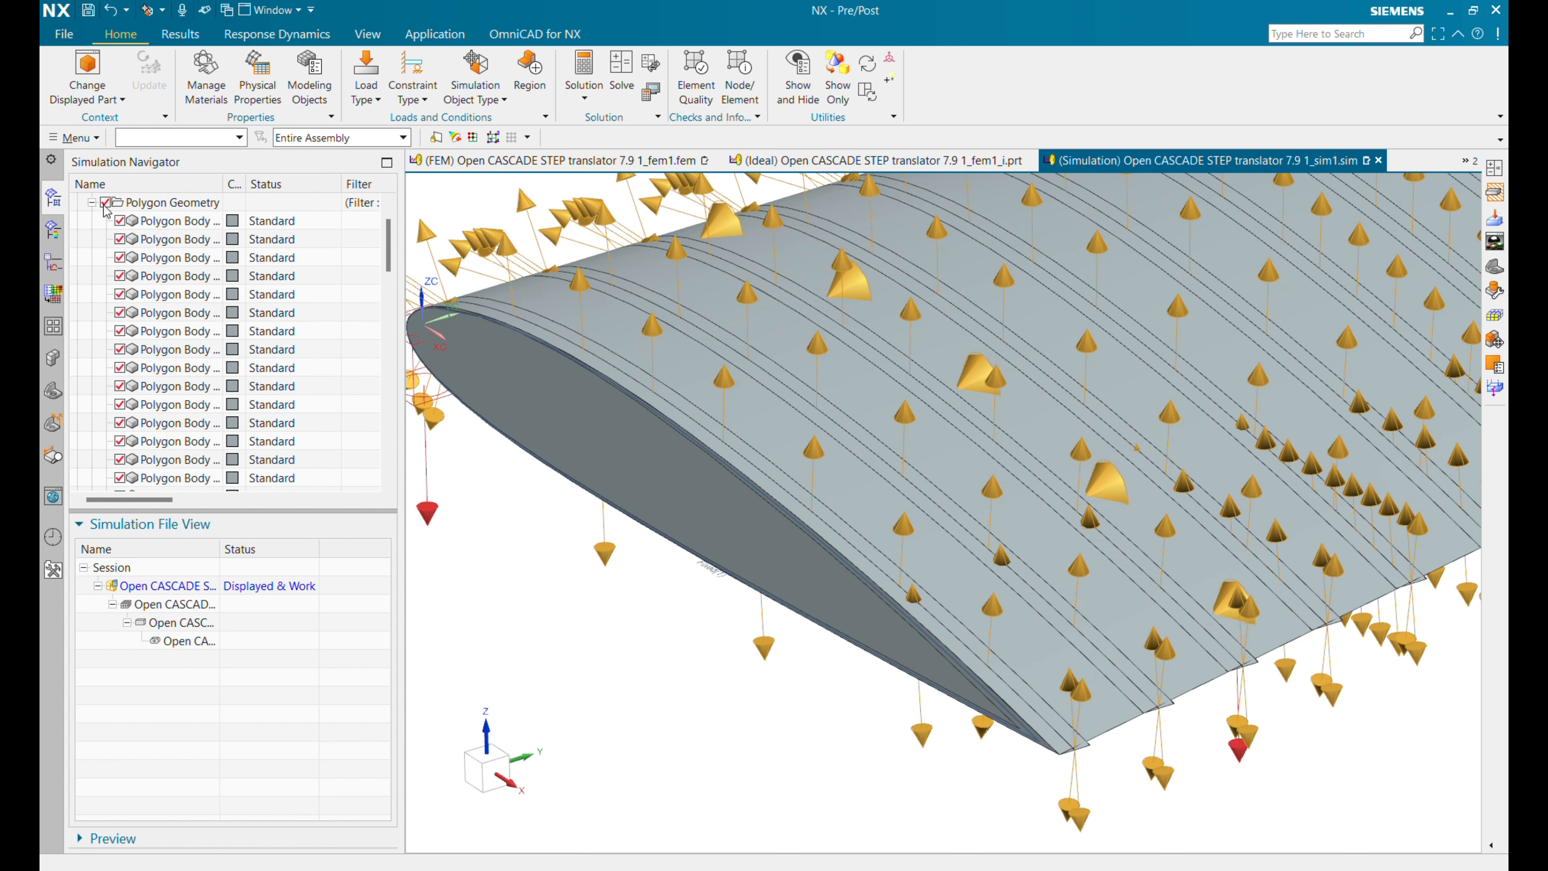
# Step: Examine the simulation's containers and solution entries, and the meshes in the Ribs collector under the 2D Collectors
pyautogui.scroll(-15, 114, 404)
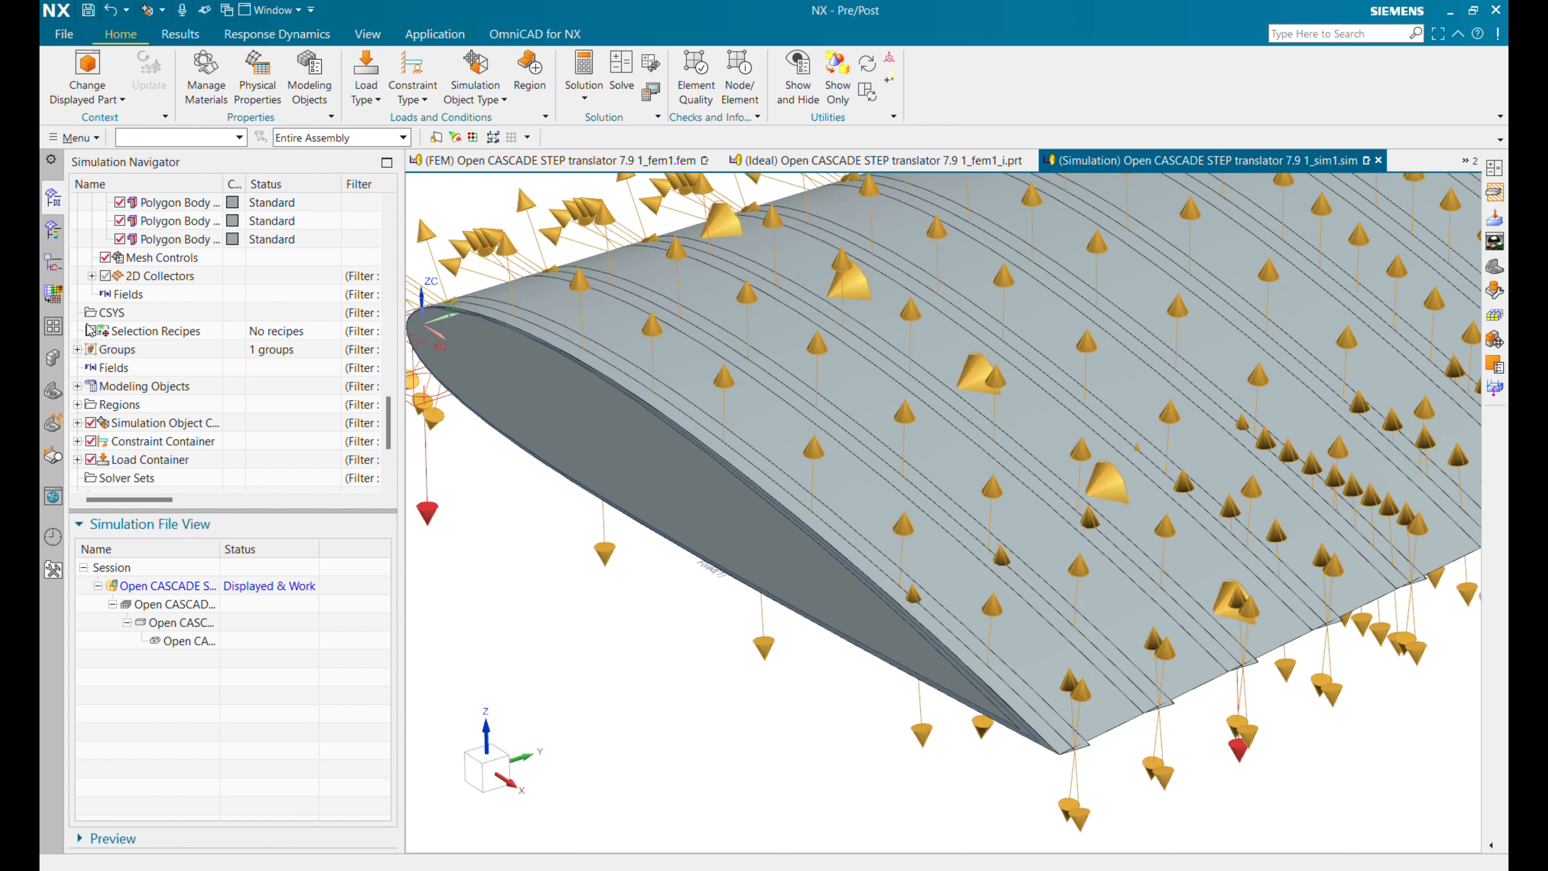
pyautogui.scroll(-2, 94, 407)
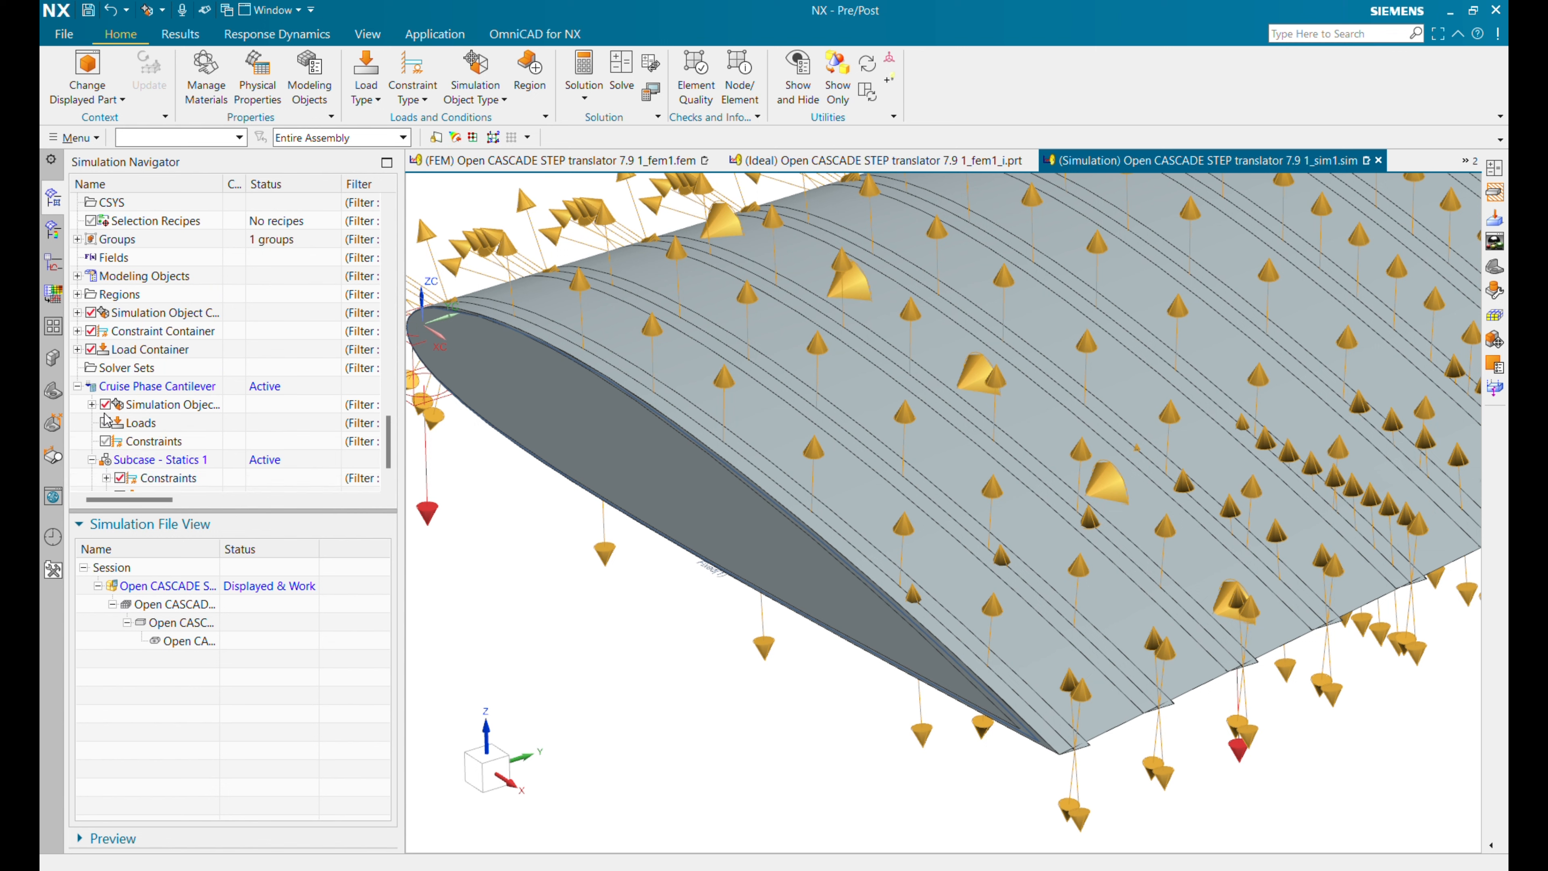
pyautogui.scroll(-1, 106, 421)
pyautogui.scroll(1, 105, 388)
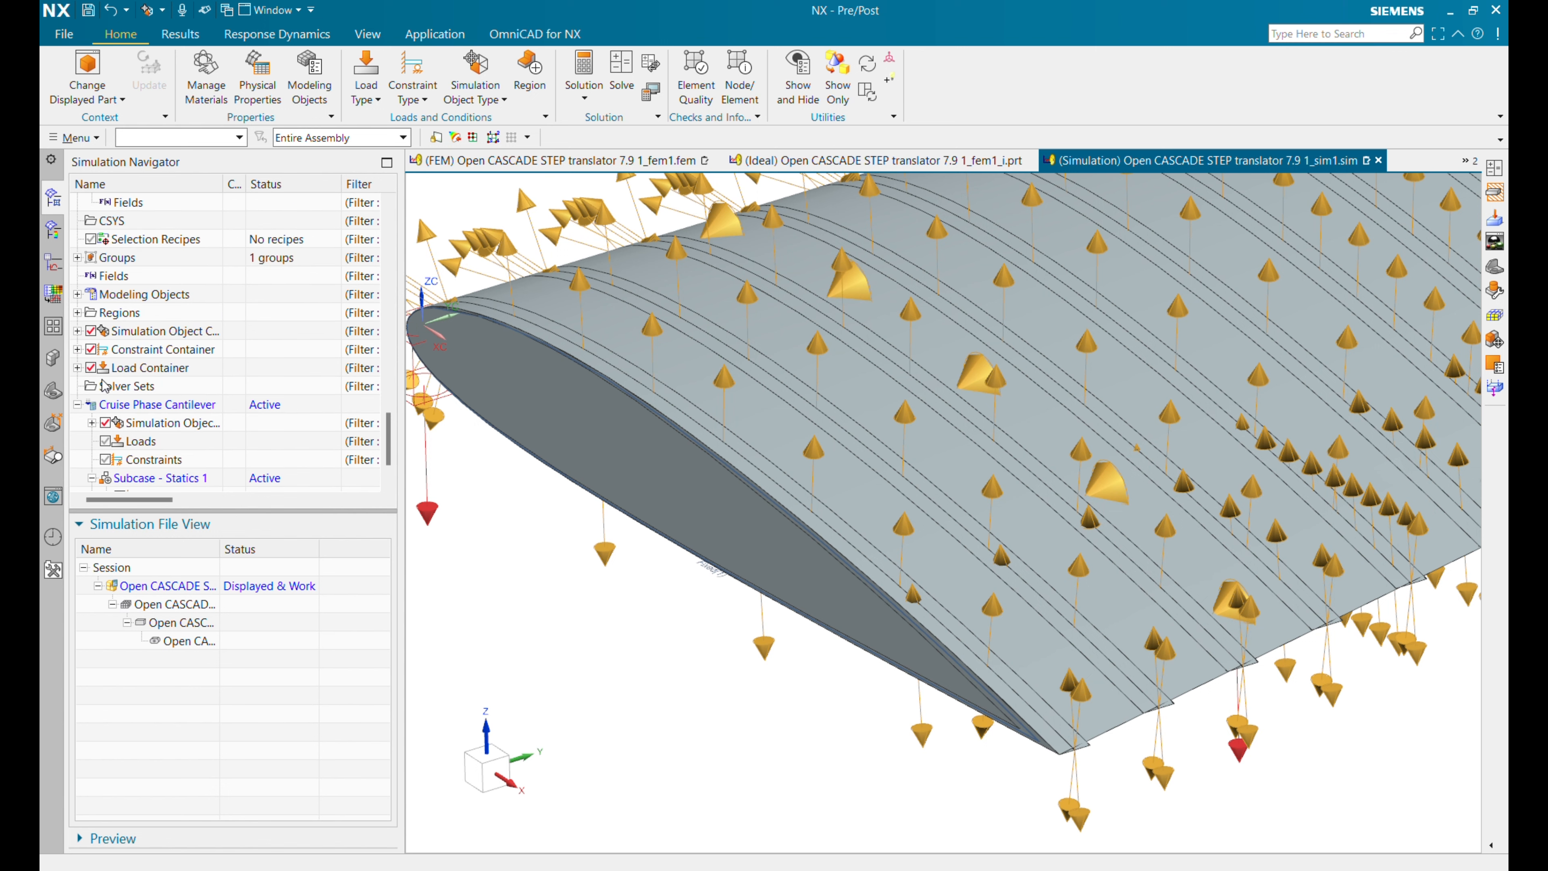
pyautogui.scroll(2, 106, 332)
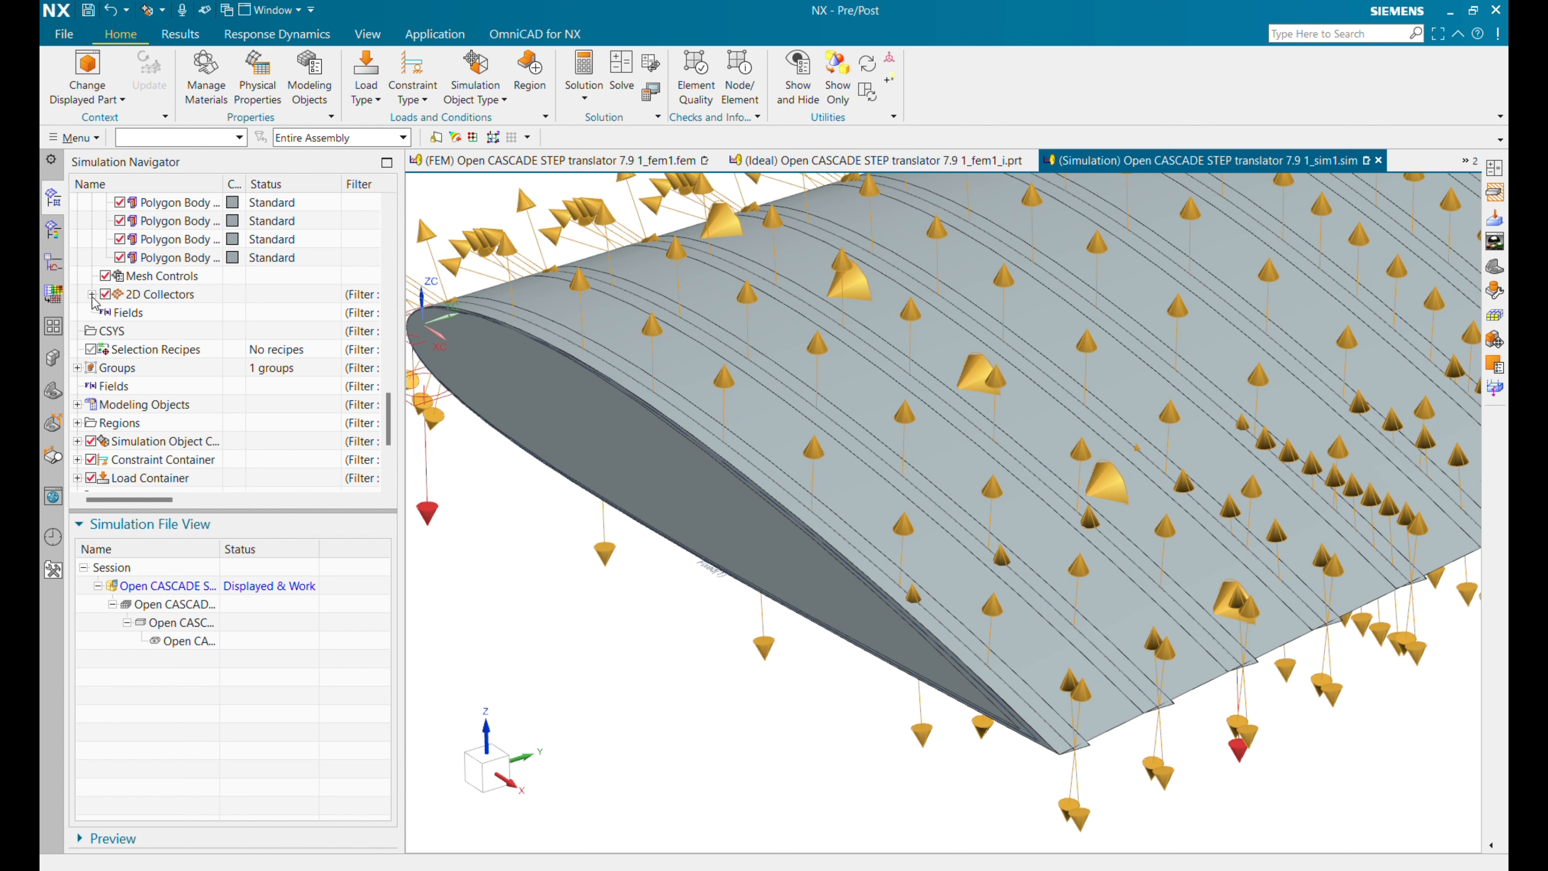
pyautogui.click(92, 295)
pyautogui.click(106, 313)
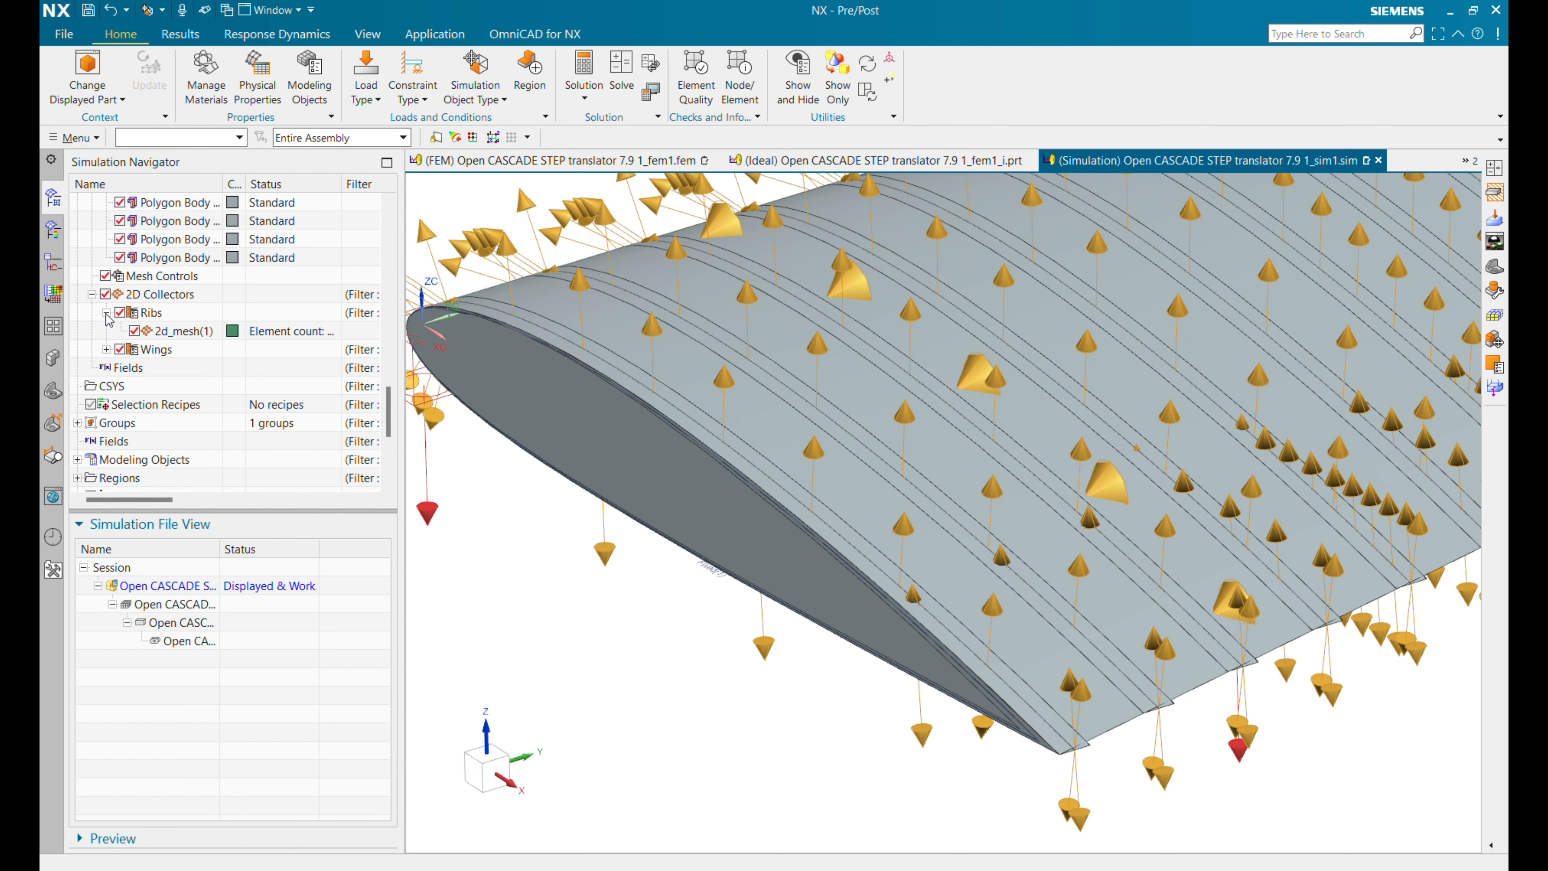
# Step: Solve the Cruise Phase Cantilever solution with the model setup check enabled
pyautogui.hotkey('ctrl', 'f')
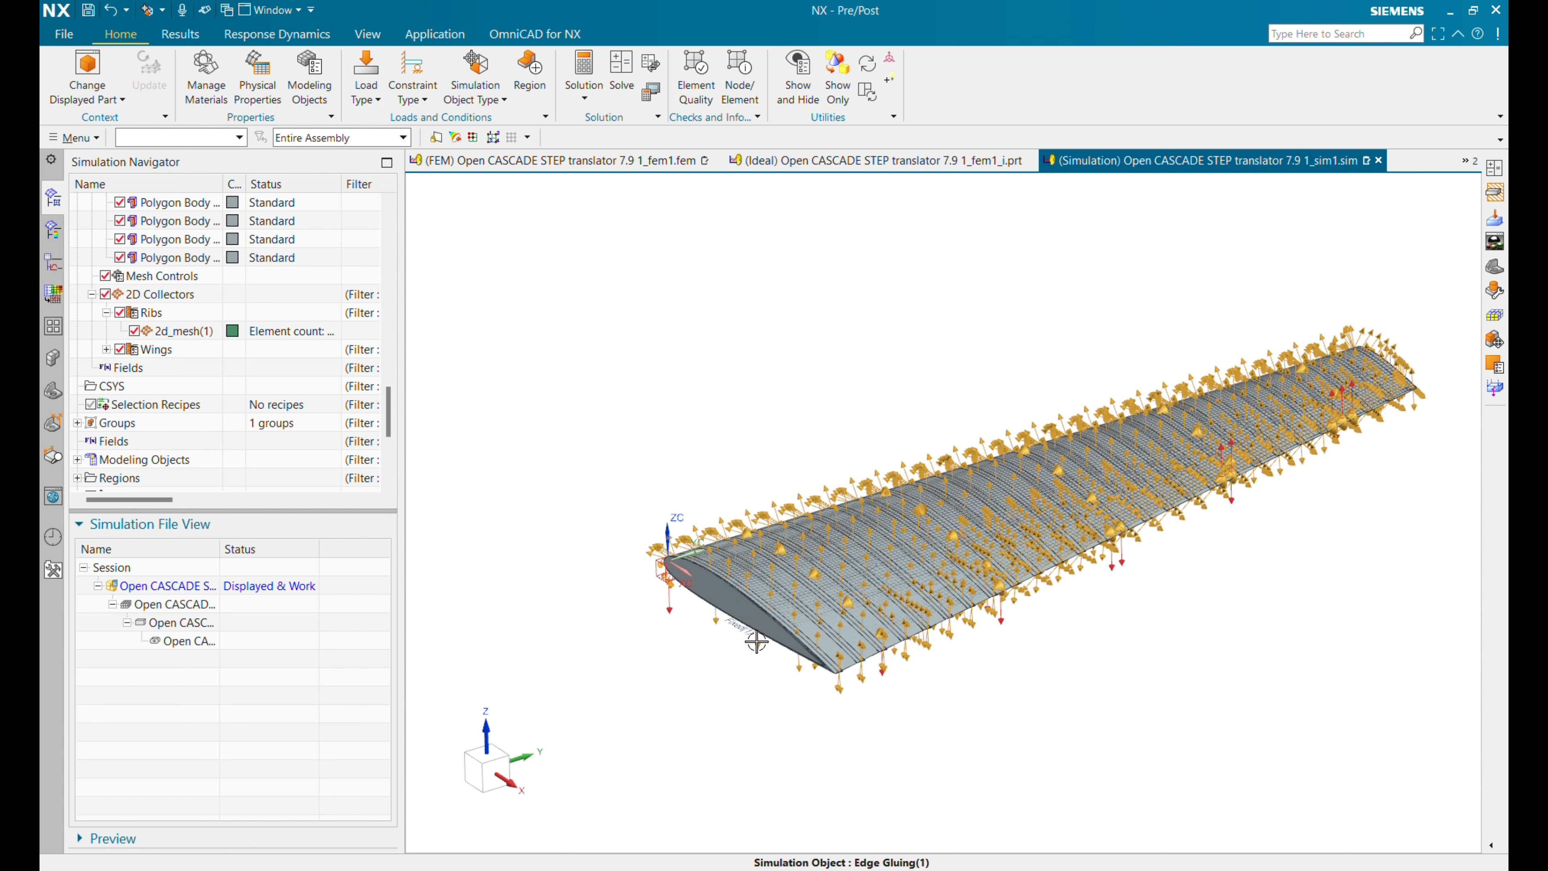
pyautogui.click(621, 71)
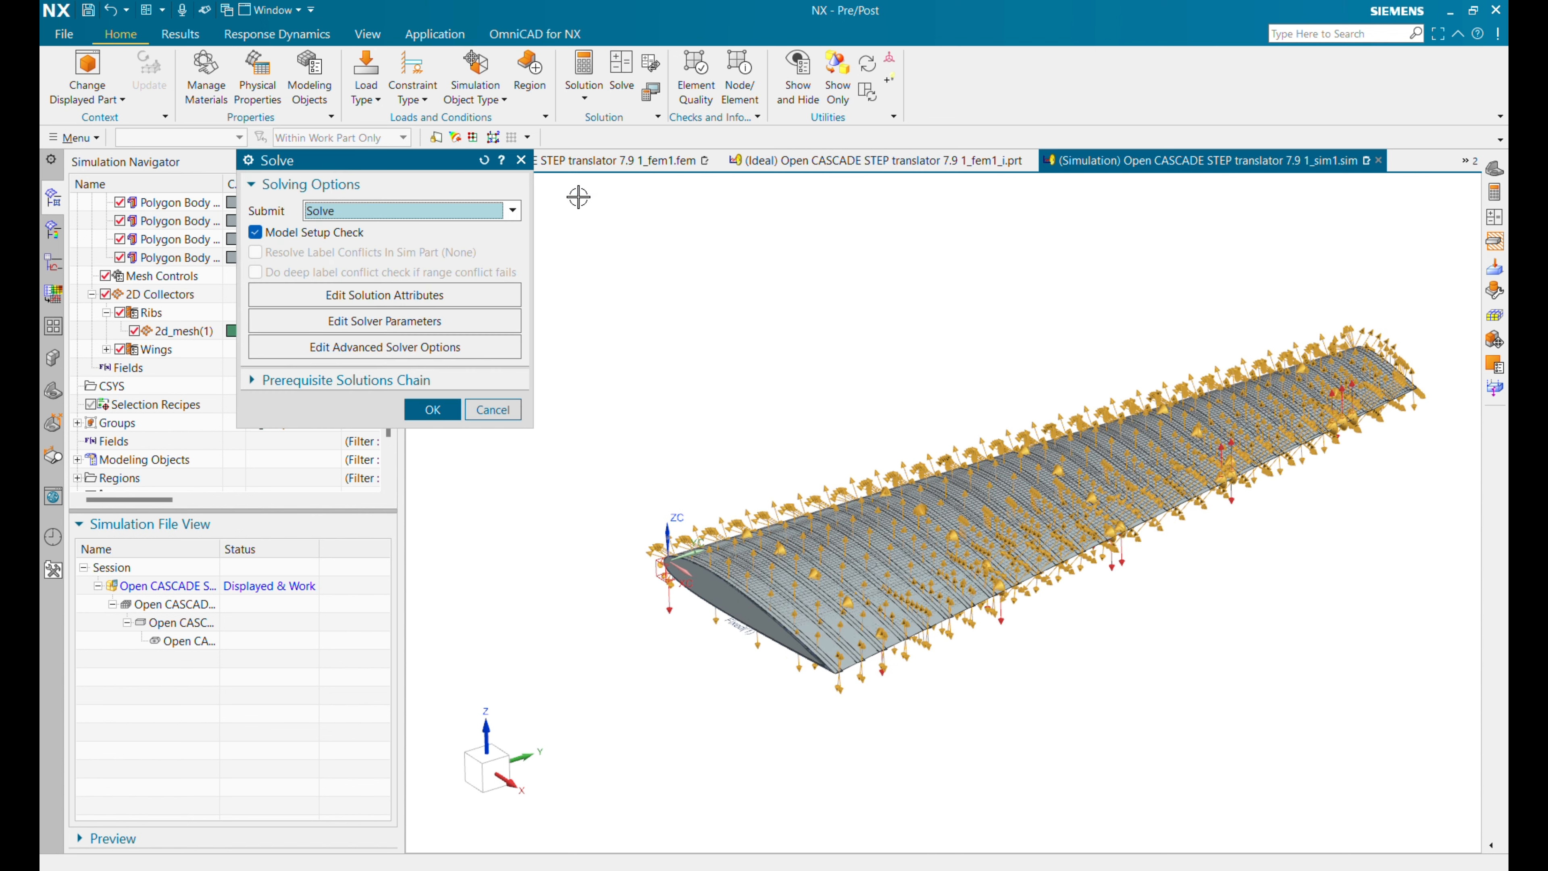
pyautogui.click(448, 405)
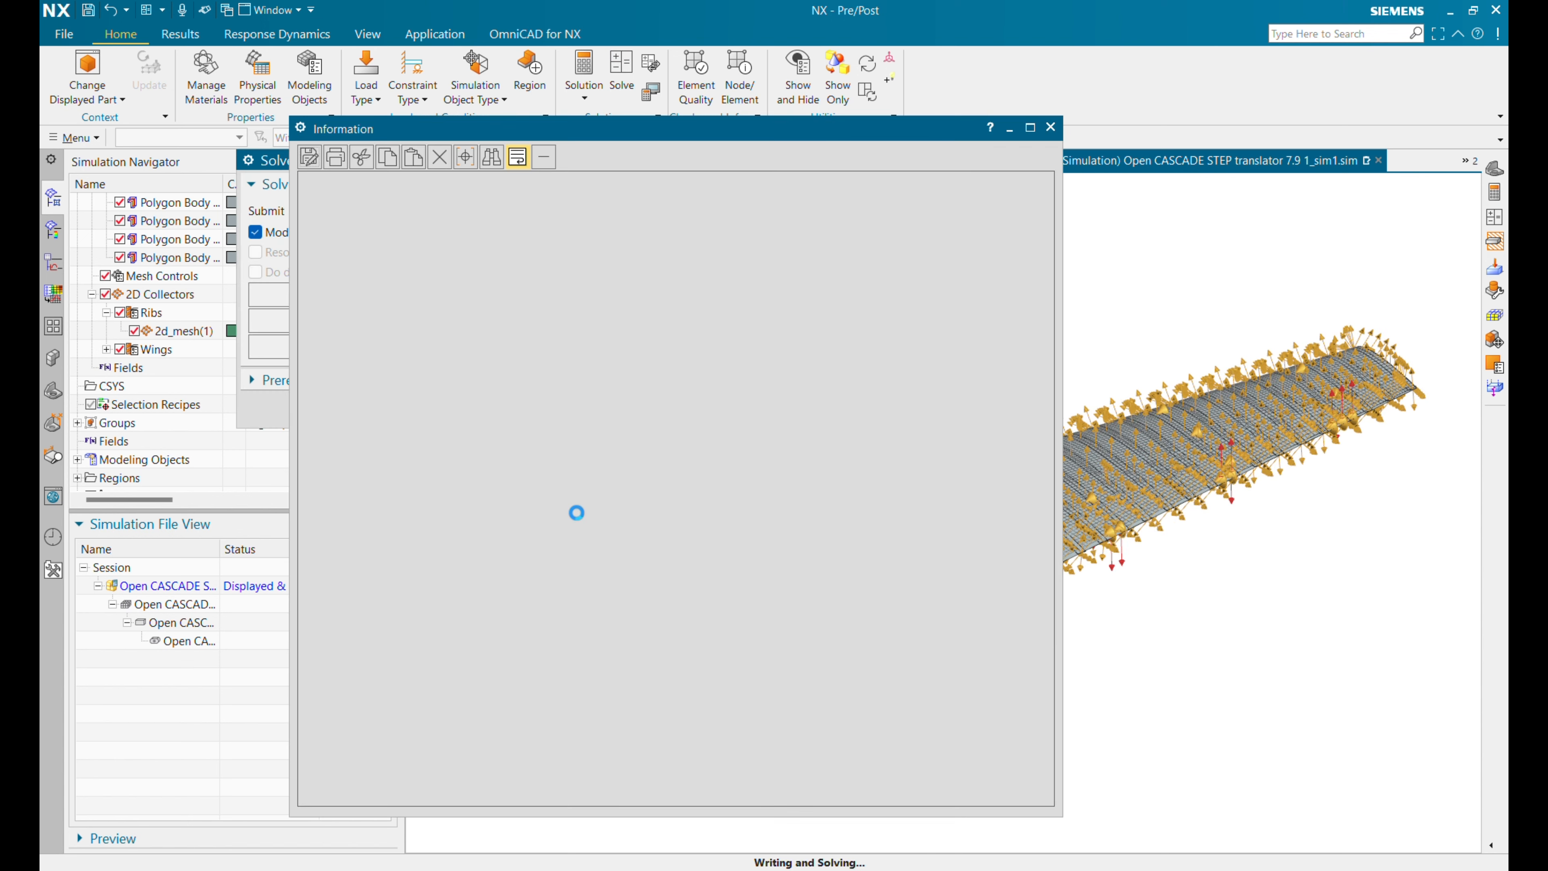
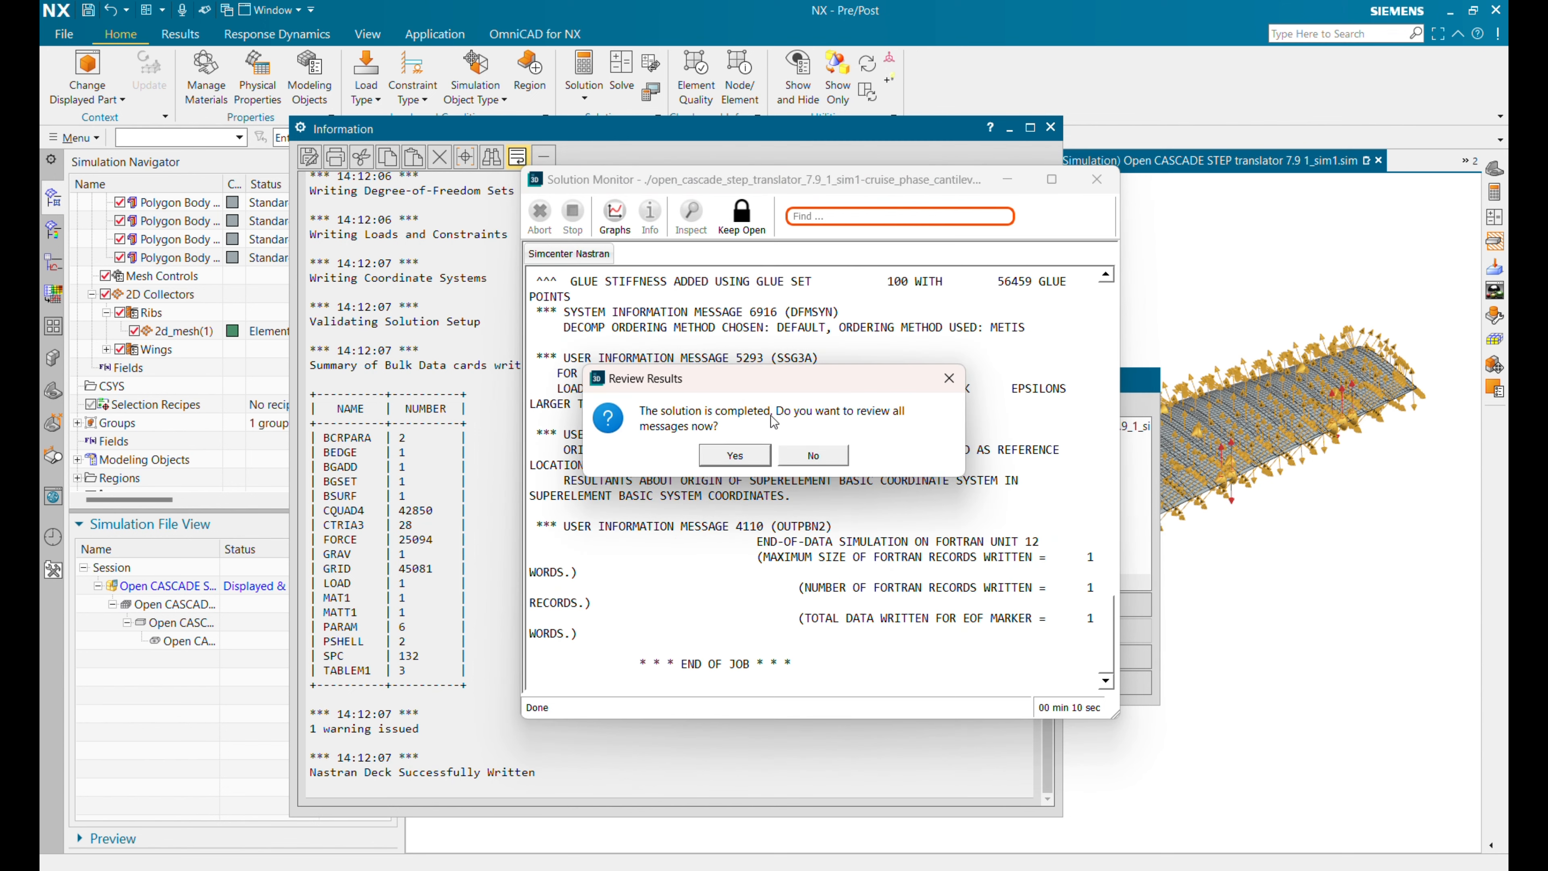
# Step: Decline reviewing the solver messages, and close the analysis job monitor and the solver information window
pyautogui.click(811, 450)
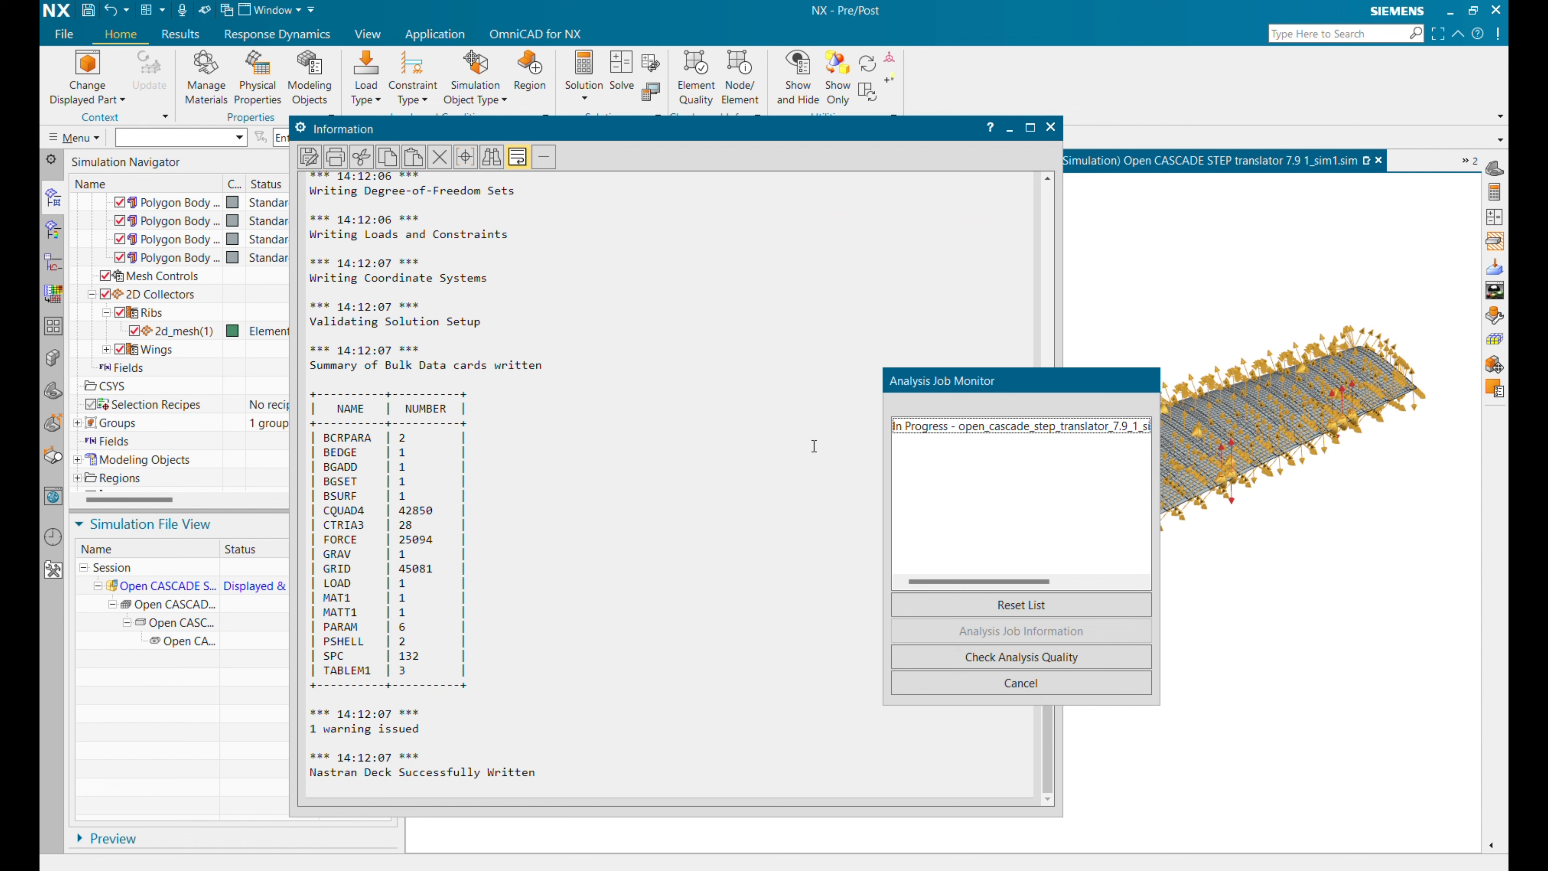
pyautogui.moveTo(1020, 376); pyautogui.dragTo(995, 393)
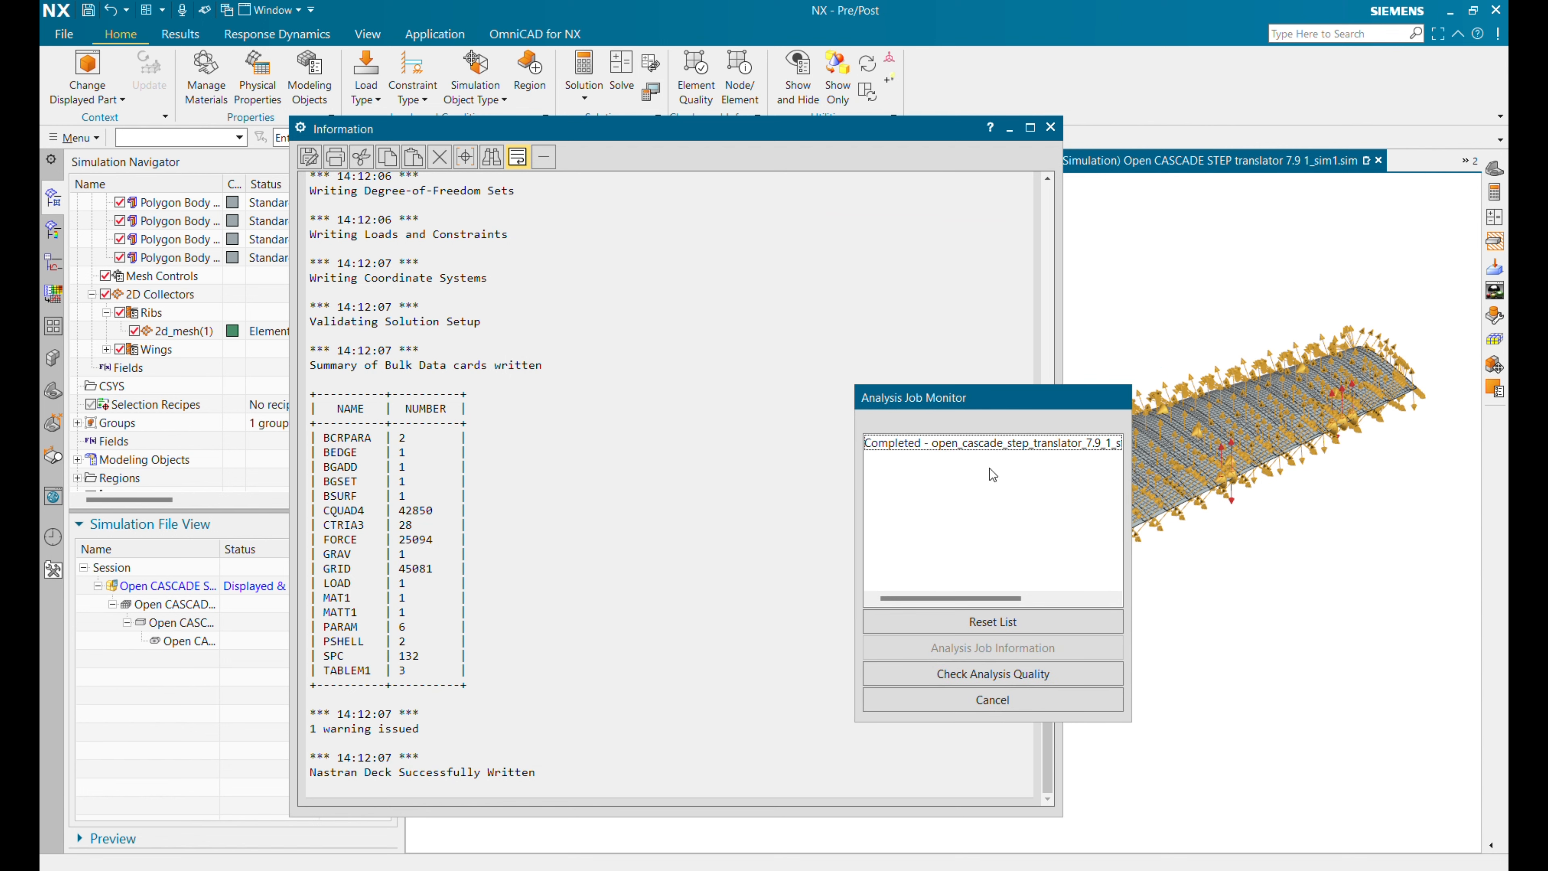
pyautogui.click(1019, 692)
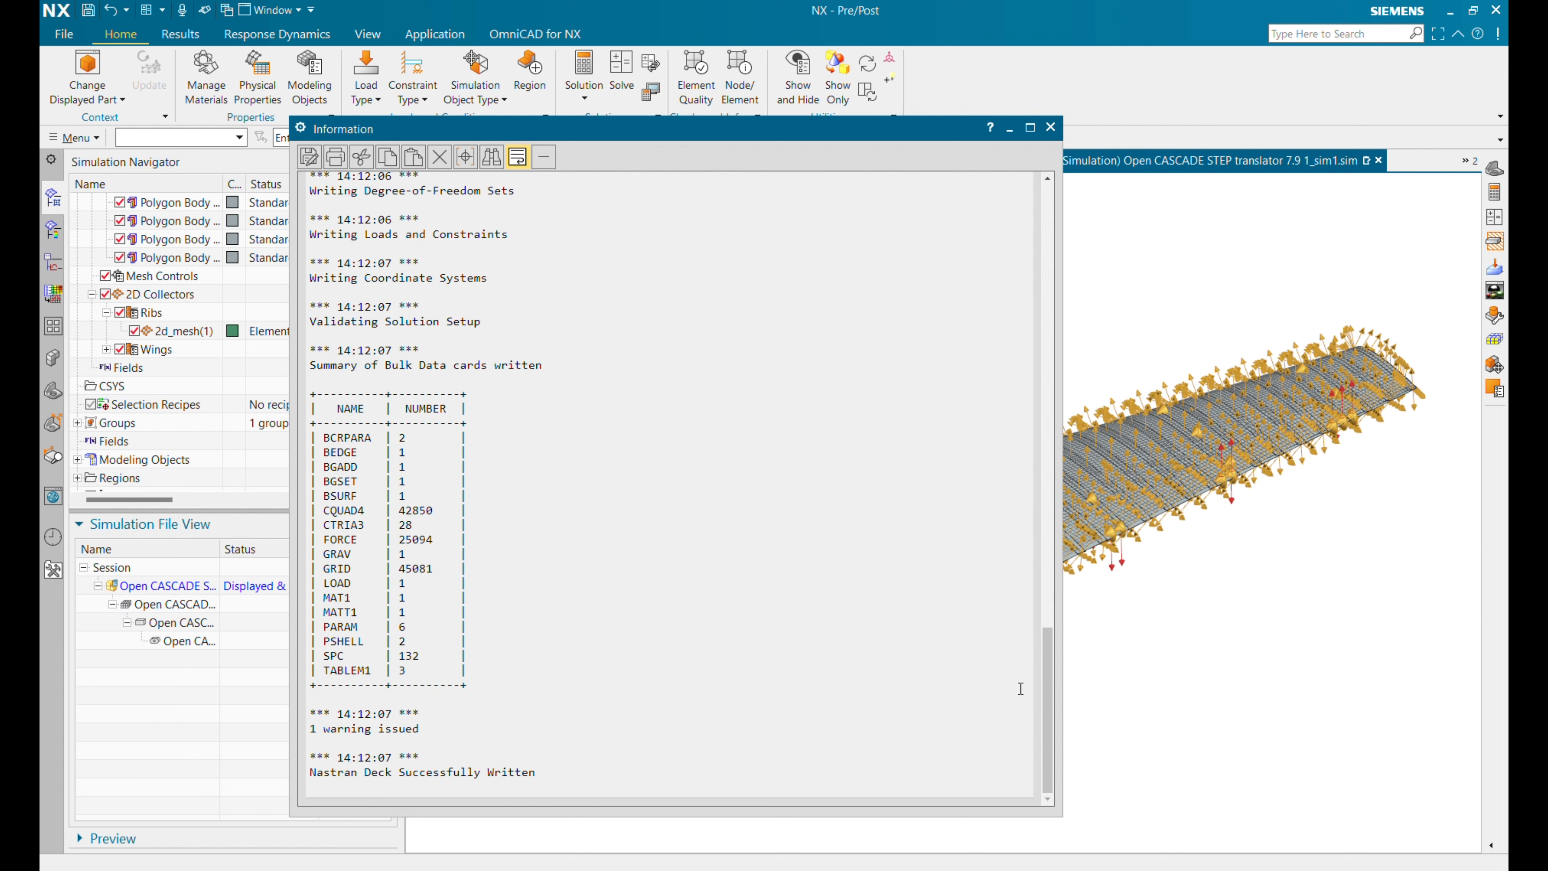
pyautogui.click(1052, 126)
# Step: Open the Cruise Phase Cantilever results and display the Structural results as a nodal displacement contour plot
pyautogui.scroll(-4, 152, 366)
pyautogui.doubleClick(121, 485)
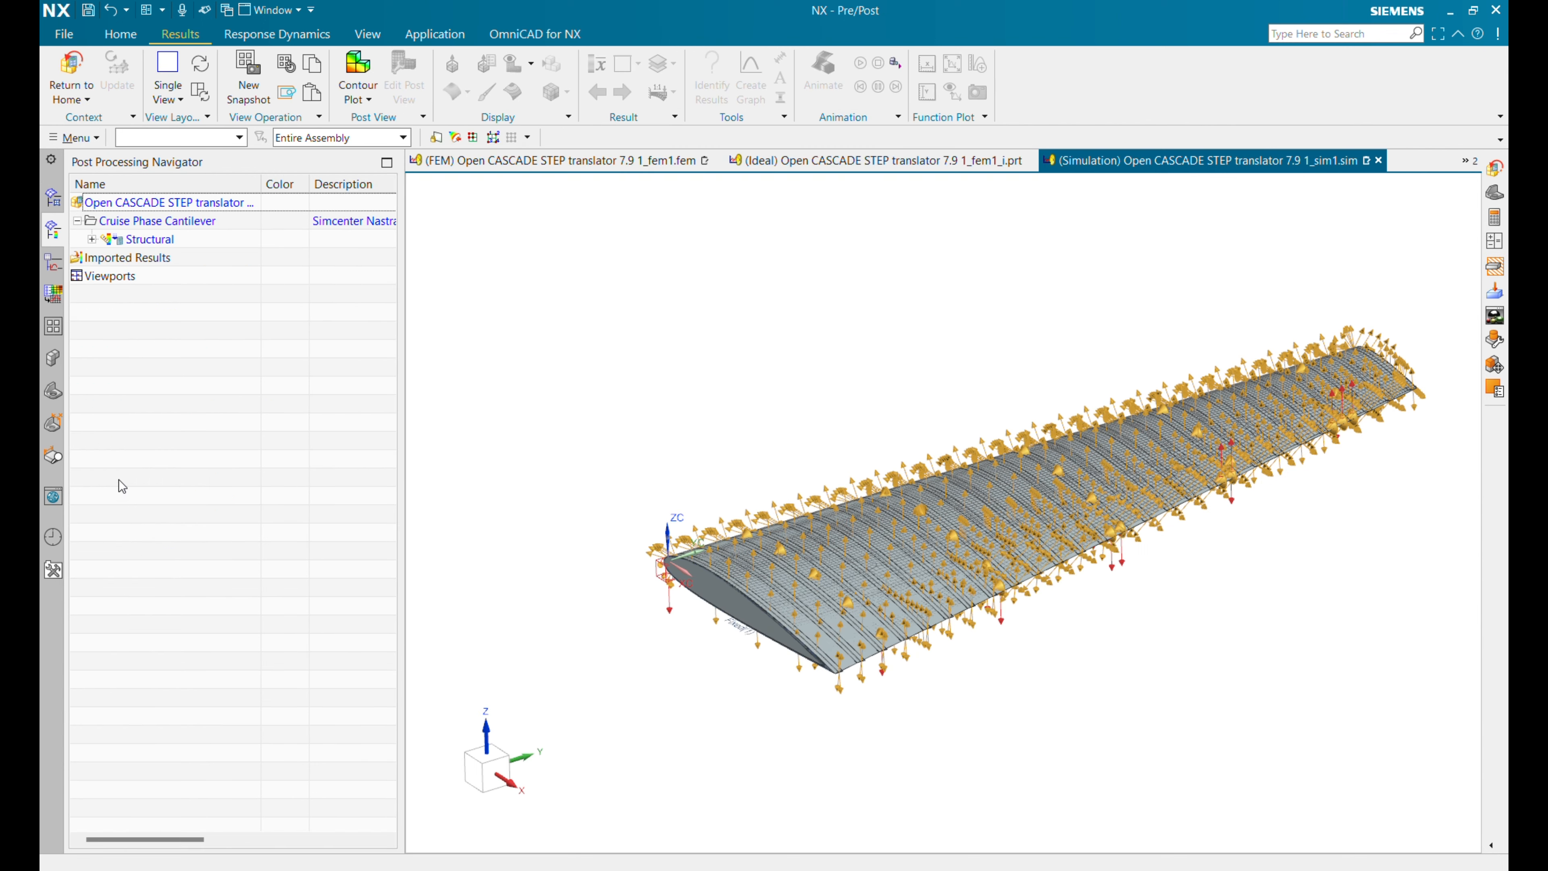
pyautogui.doubleClick(132, 239)
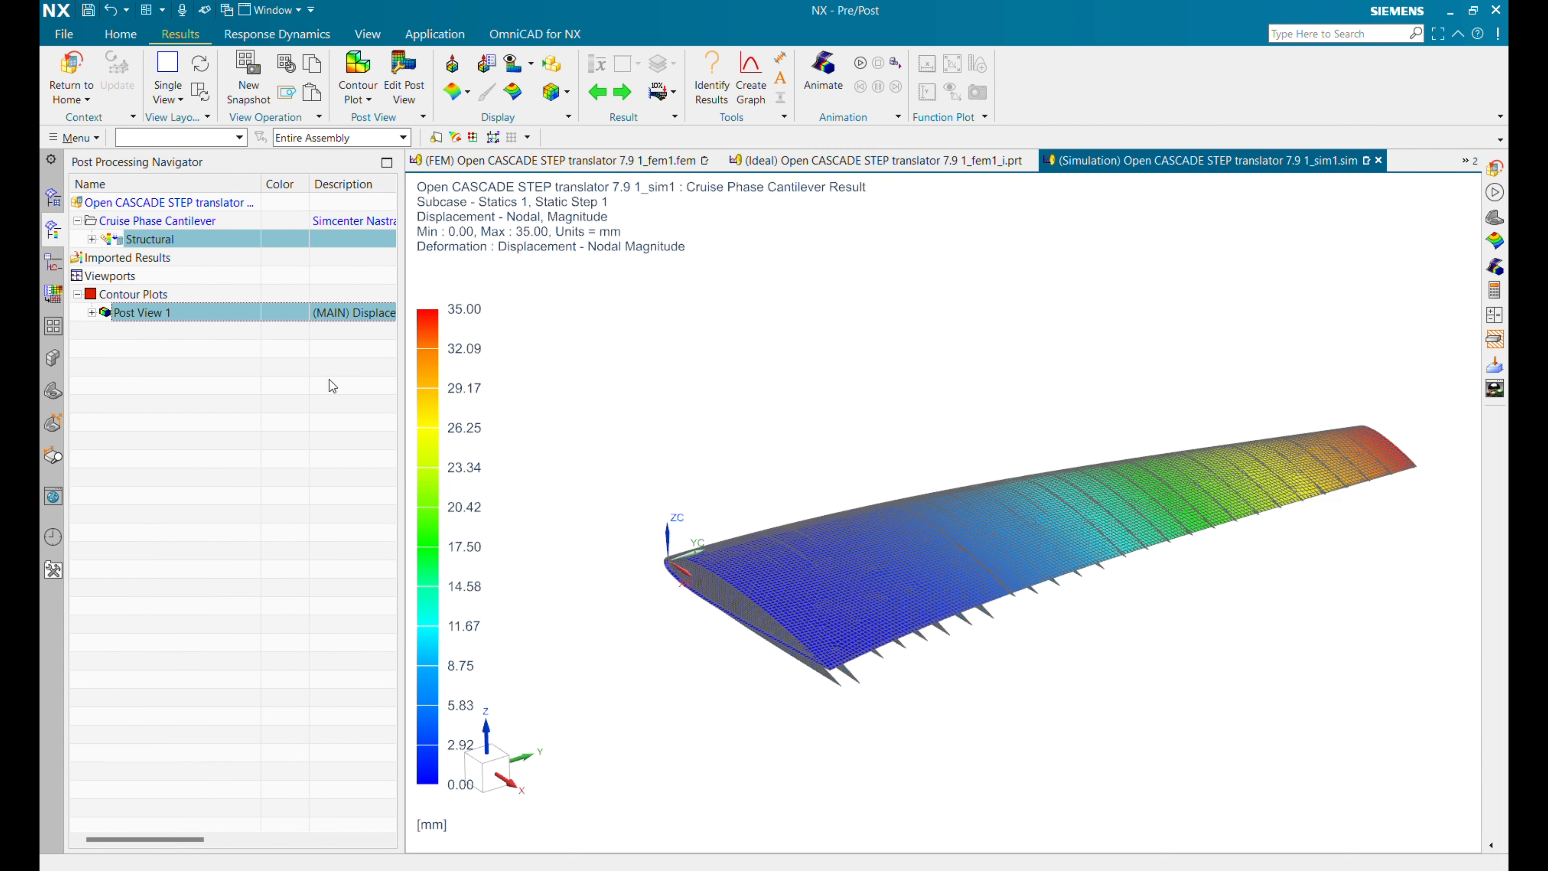
# Step: Show only feature edges on the displacement plot, hiding the mesh element edges, and inspect the deformed wing
pyautogui.moveTo(711, 626)
pyautogui.mouseDown(button='middle')
pyautogui.moveTo(710, 598)
pyautogui.moveTo(701, 640)
pyautogui.mouseUp(button='middle')
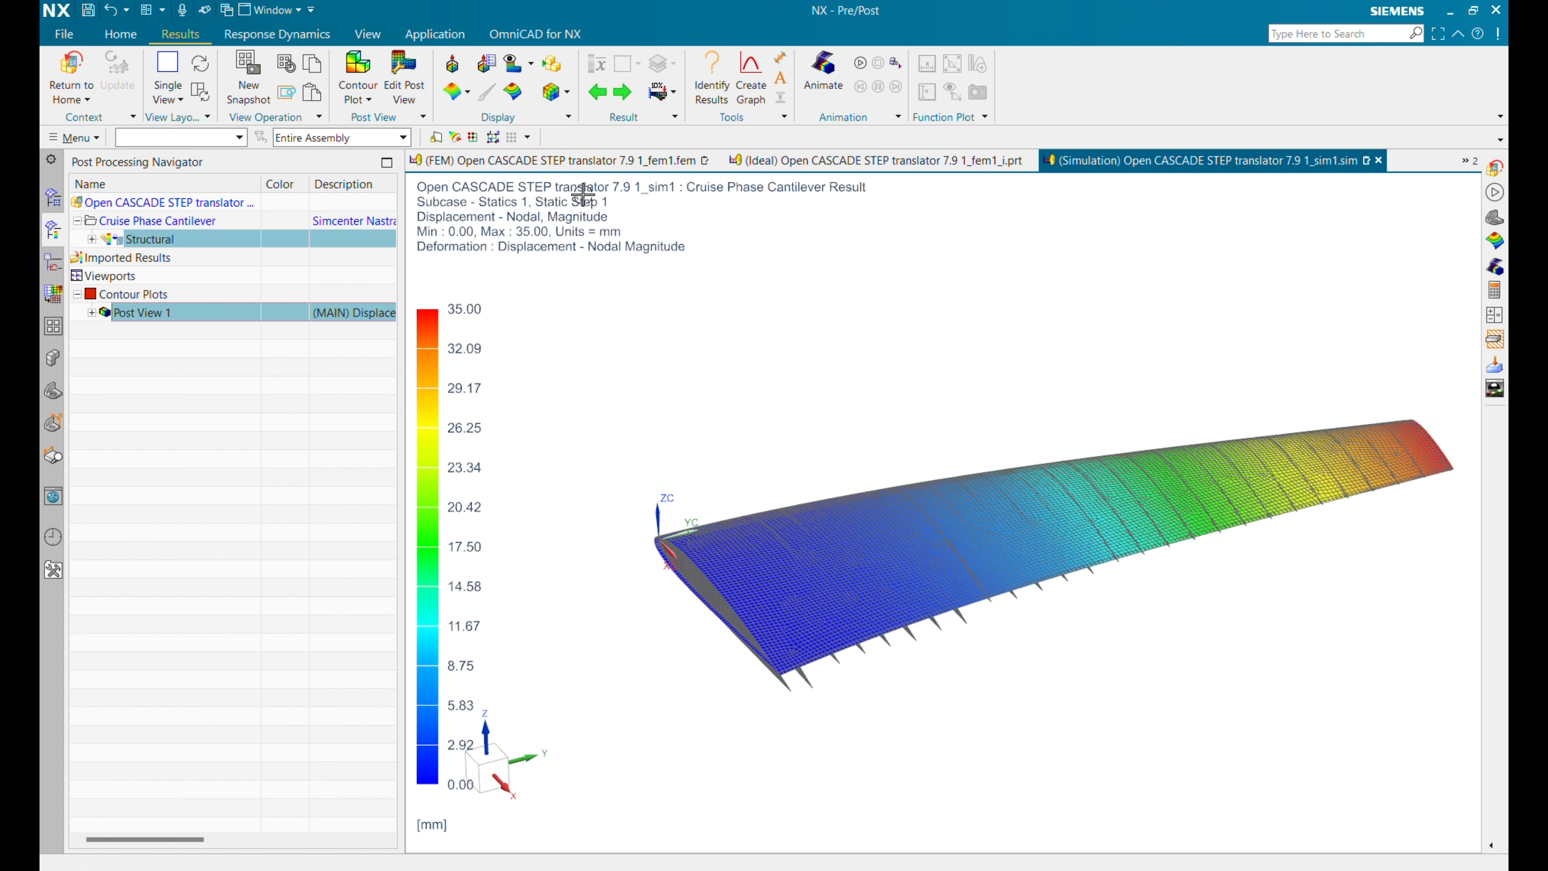
pyautogui.click(566, 91)
pyautogui.click(579, 122)
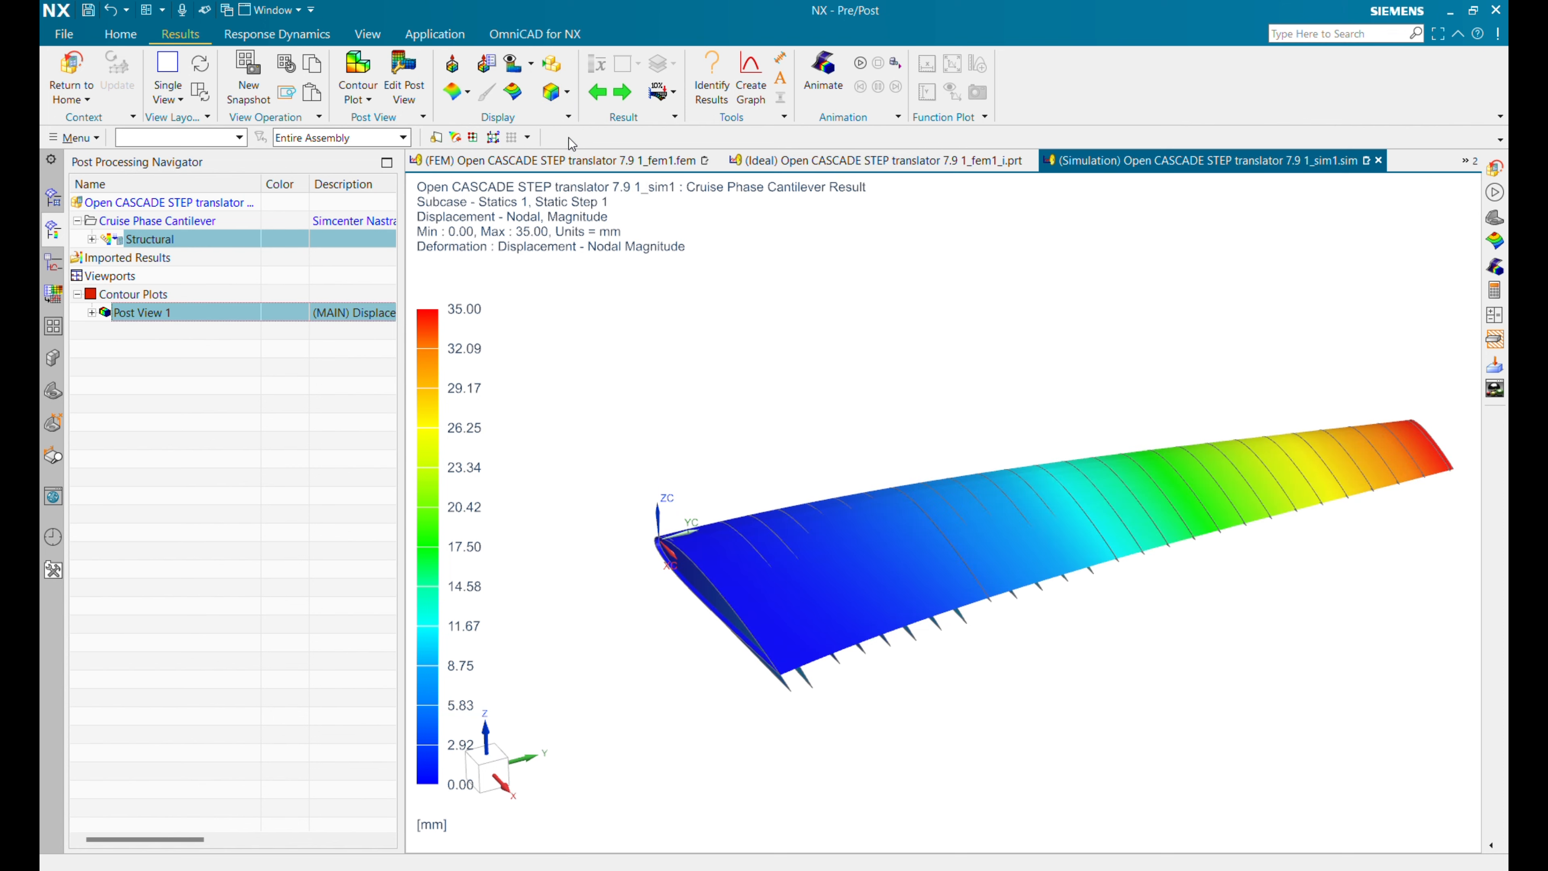
pyautogui.moveTo(605, 543); pyautogui.dragTo(619, 508, button='middle')
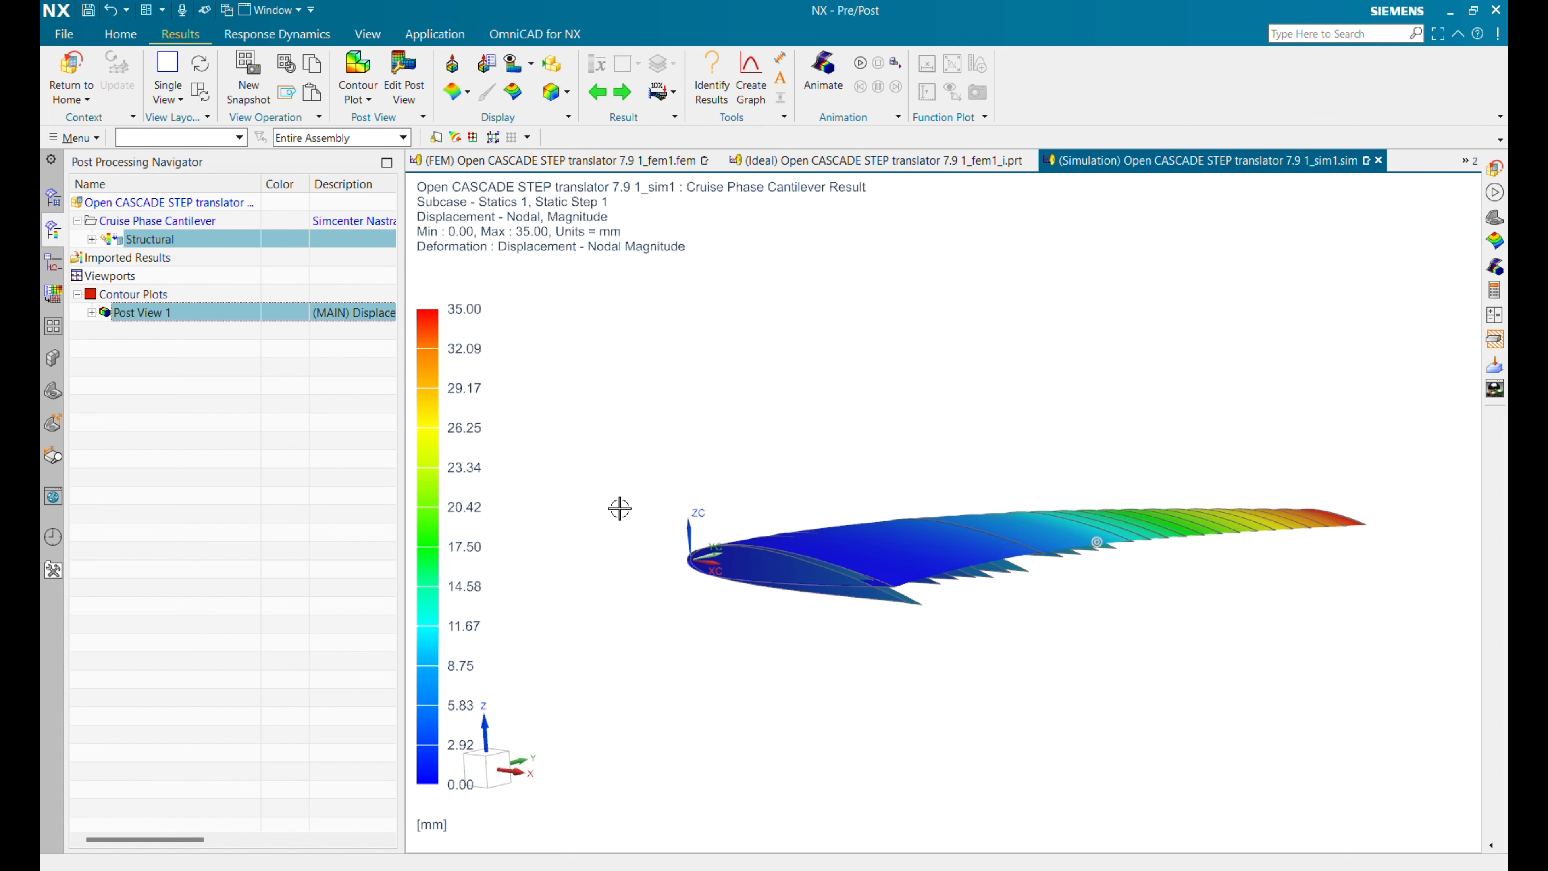
pyautogui.moveTo(601, 572); pyautogui.dragTo(600, 590, button='middle')
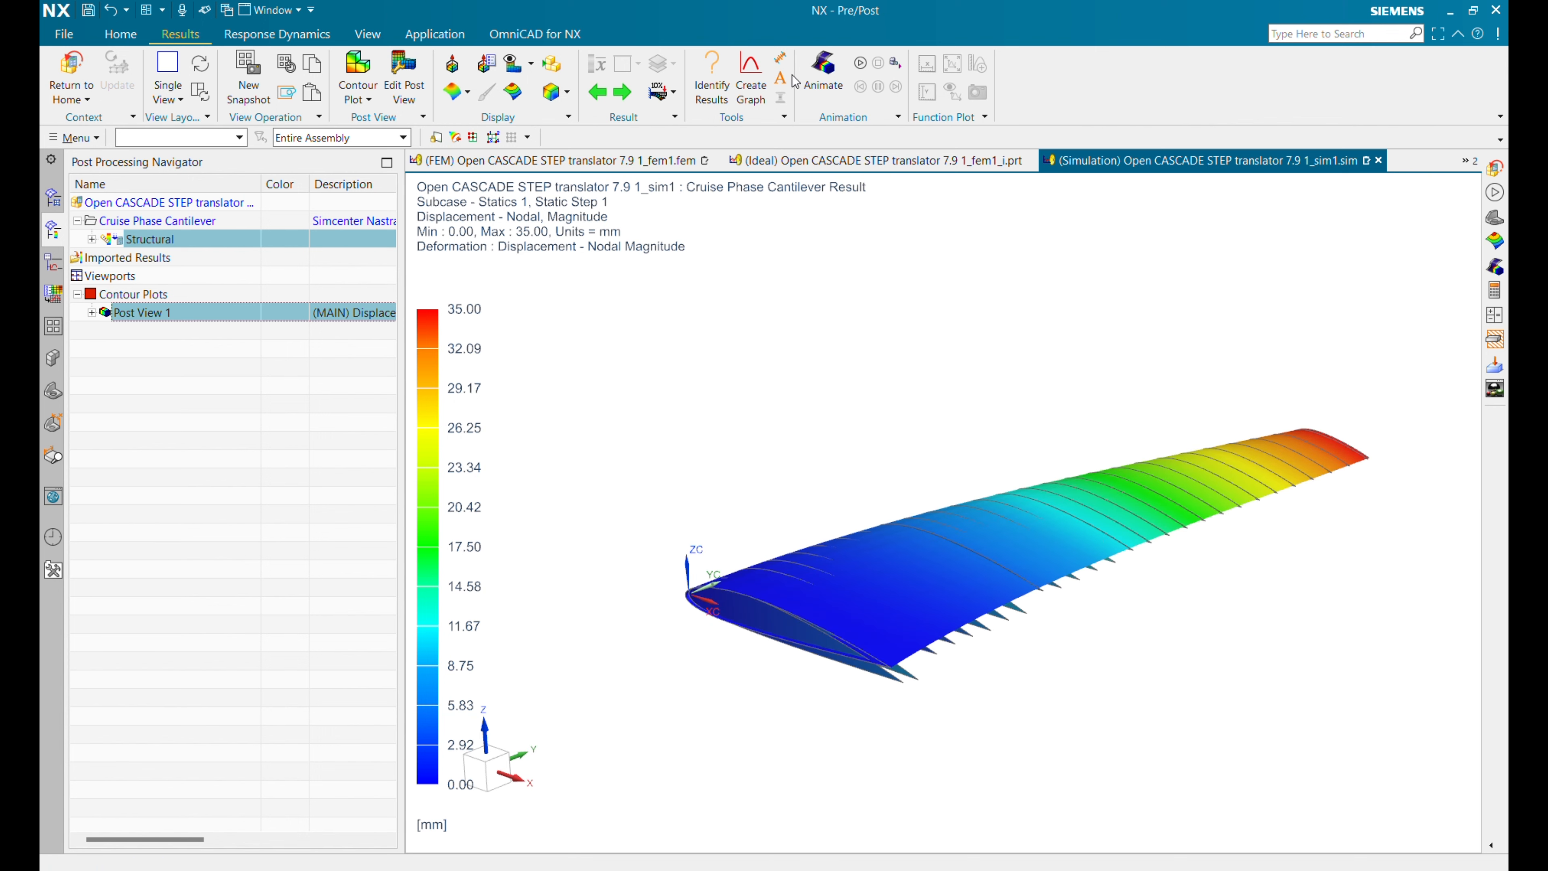
# Step: Animate the wing's displacement result and view the bending perpendicular to the YZ plane
pyautogui.click(860, 63)
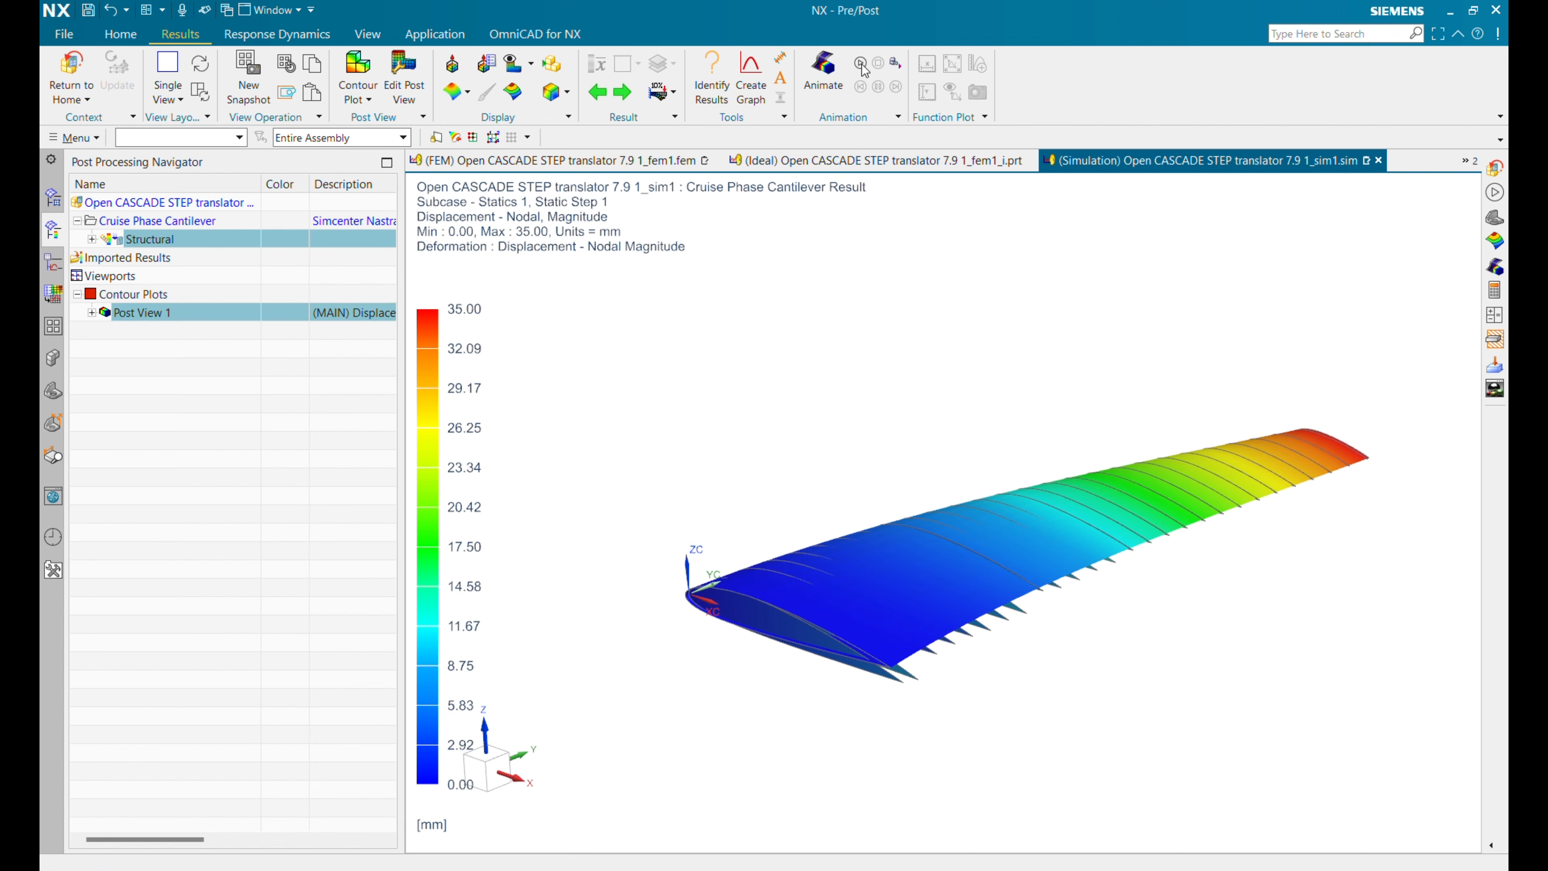
pyautogui.scroll(-4, 773, 485)
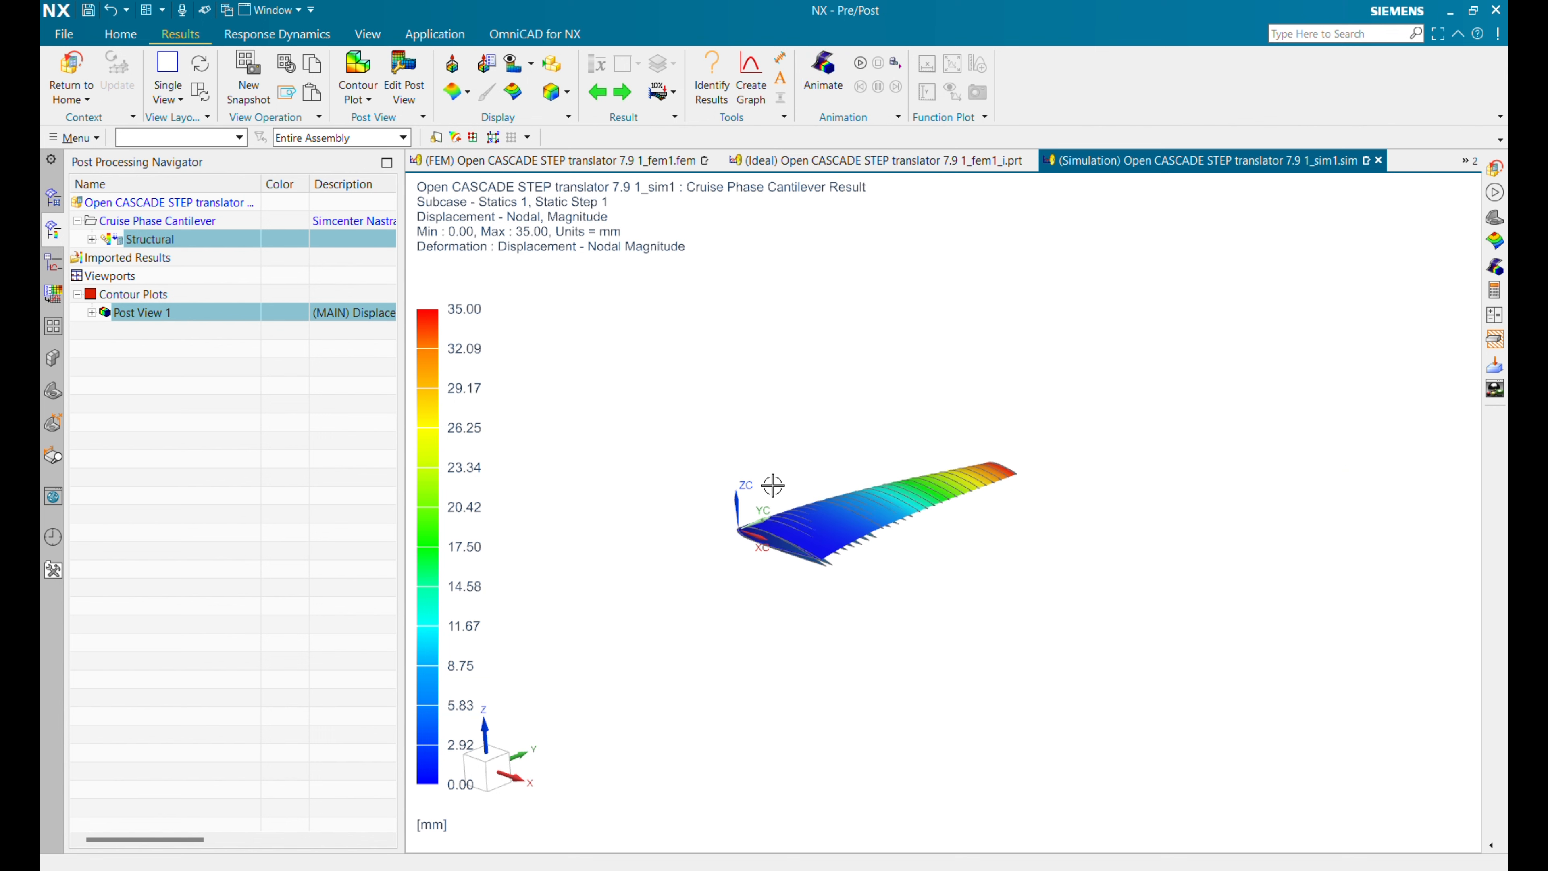
pyautogui.scroll(4, 787, 381)
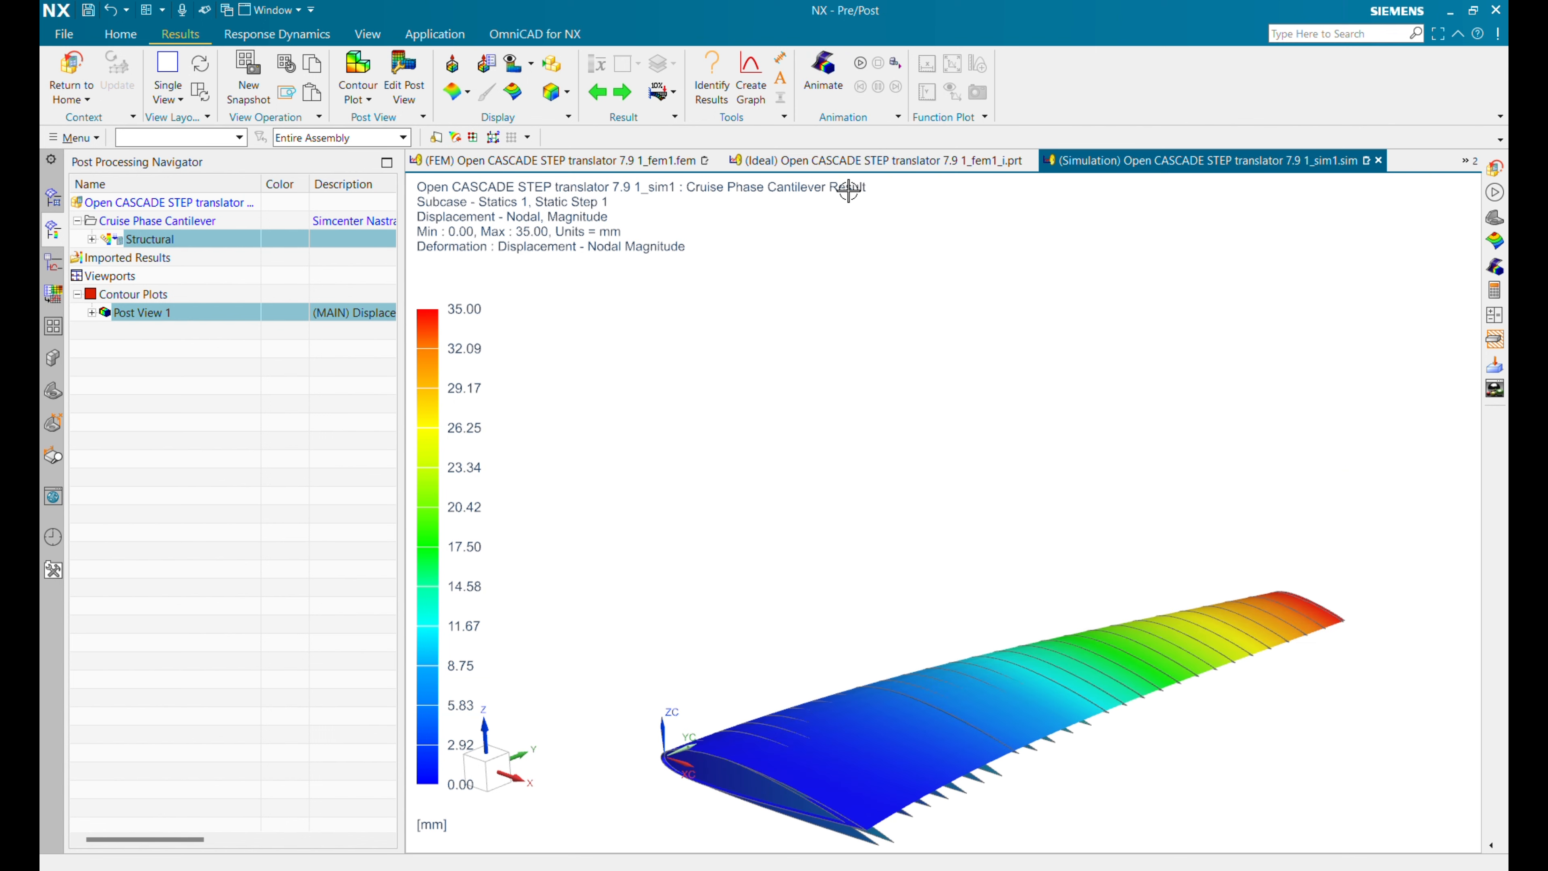
pyautogui.click(860, 66)
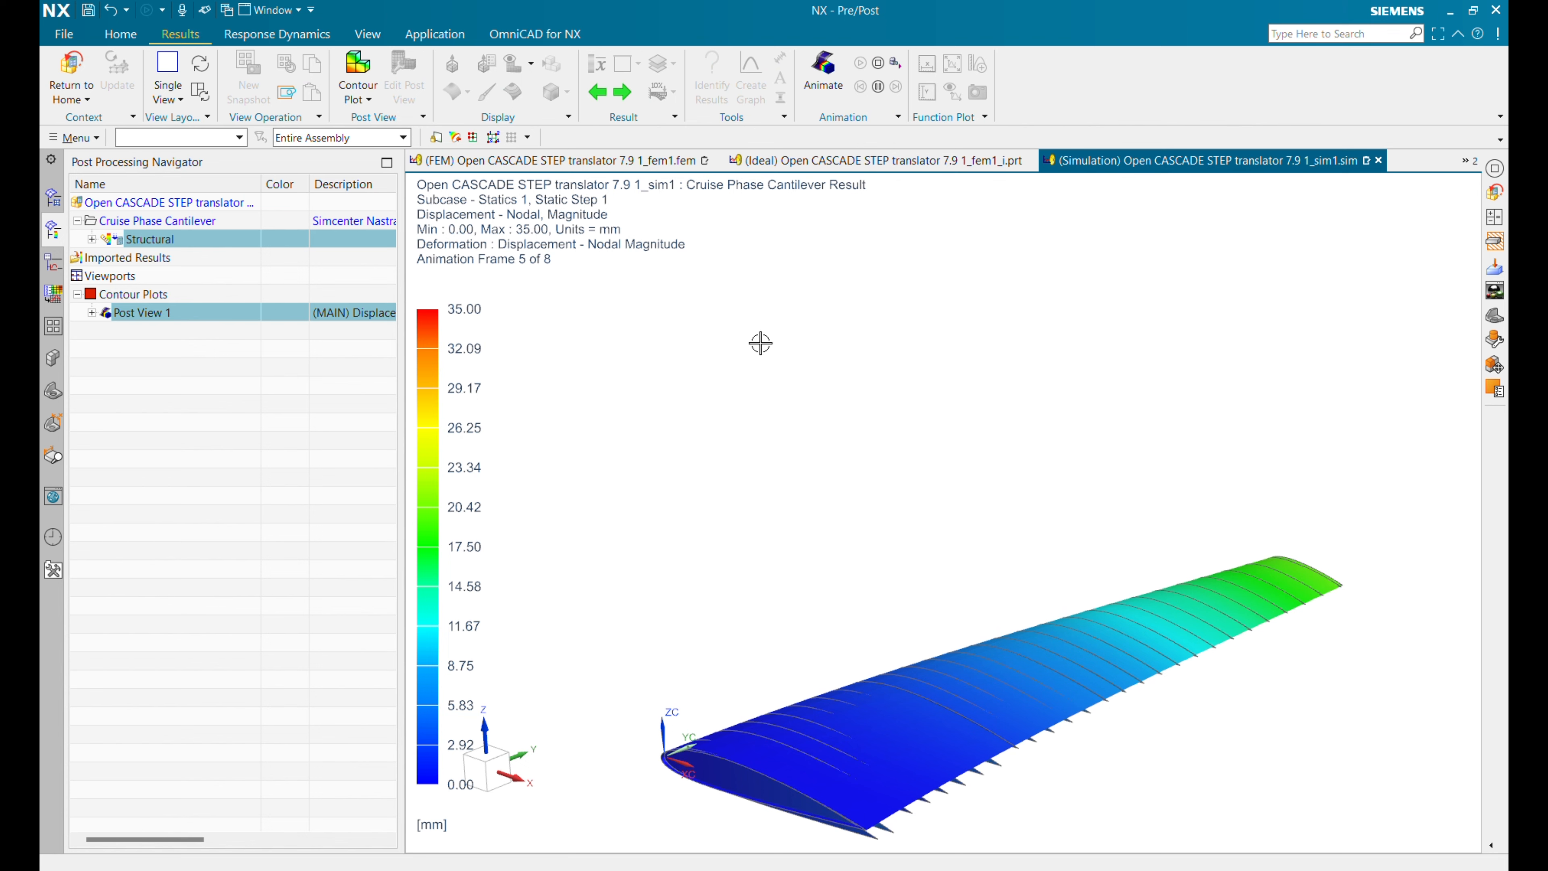
pyautogui.scroll(-2, 761, 343)
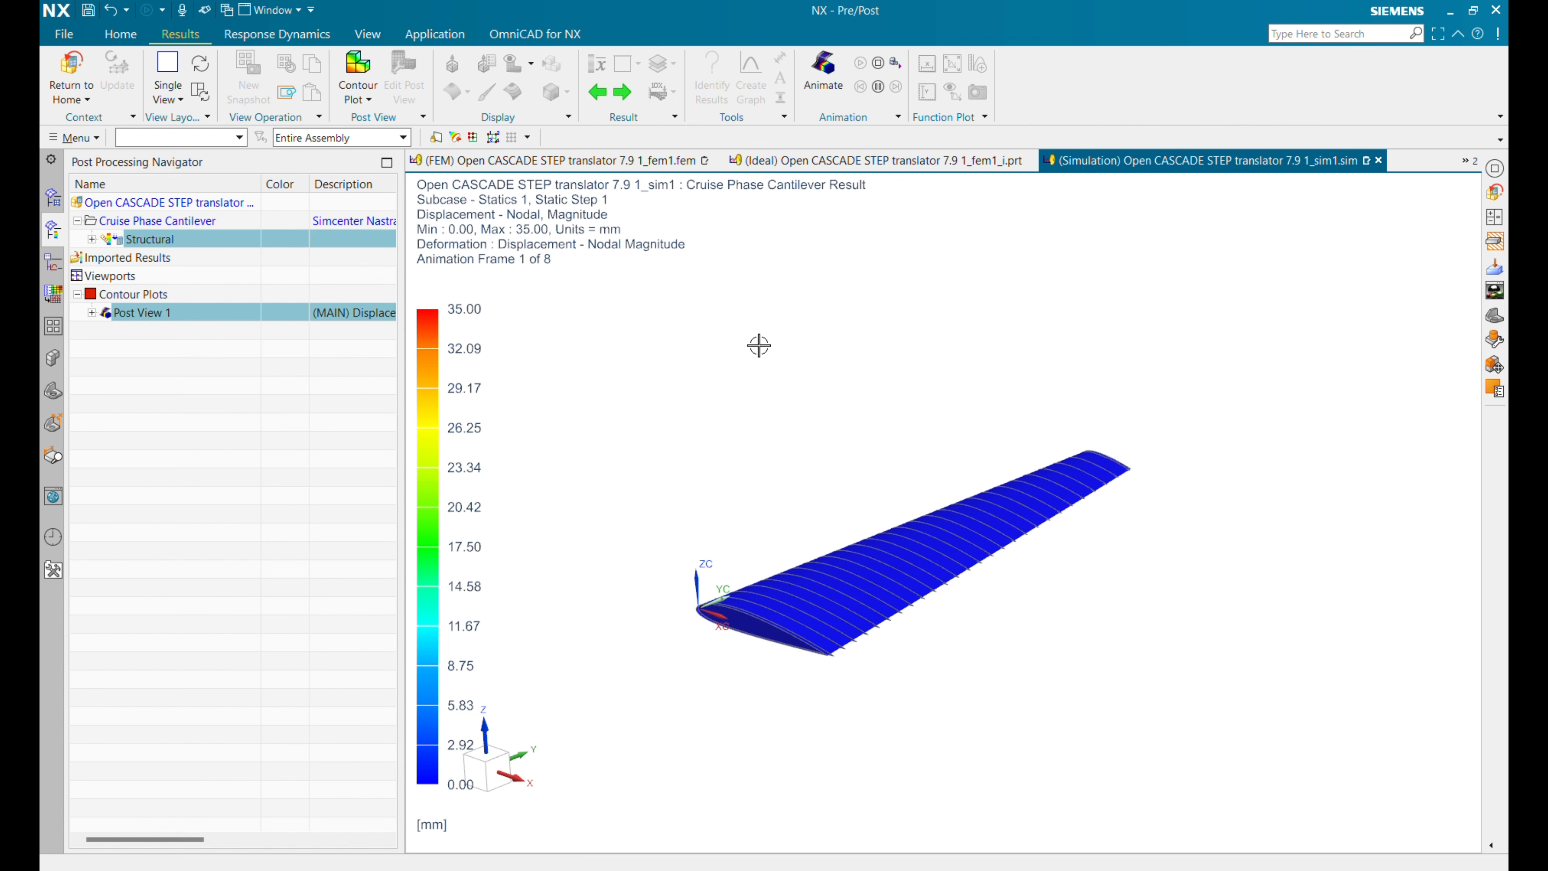
pyautogui.click(489, 774)
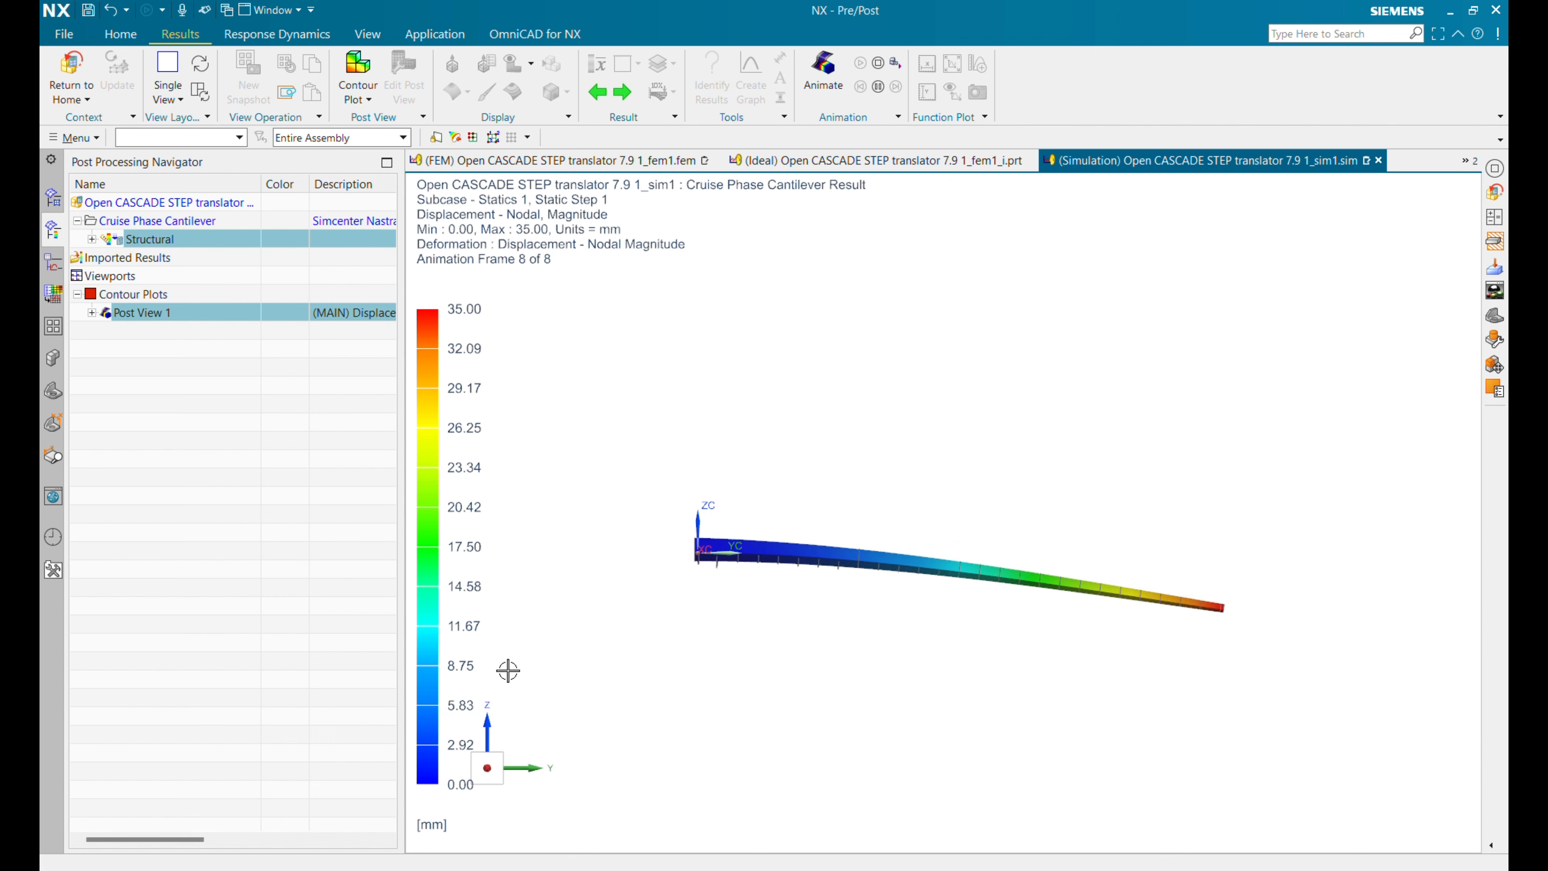
# Step: Switch the contour plot to the elemental Von-Mises stress and view the wing from an oblique angle
pyautogui.click(92, 239)
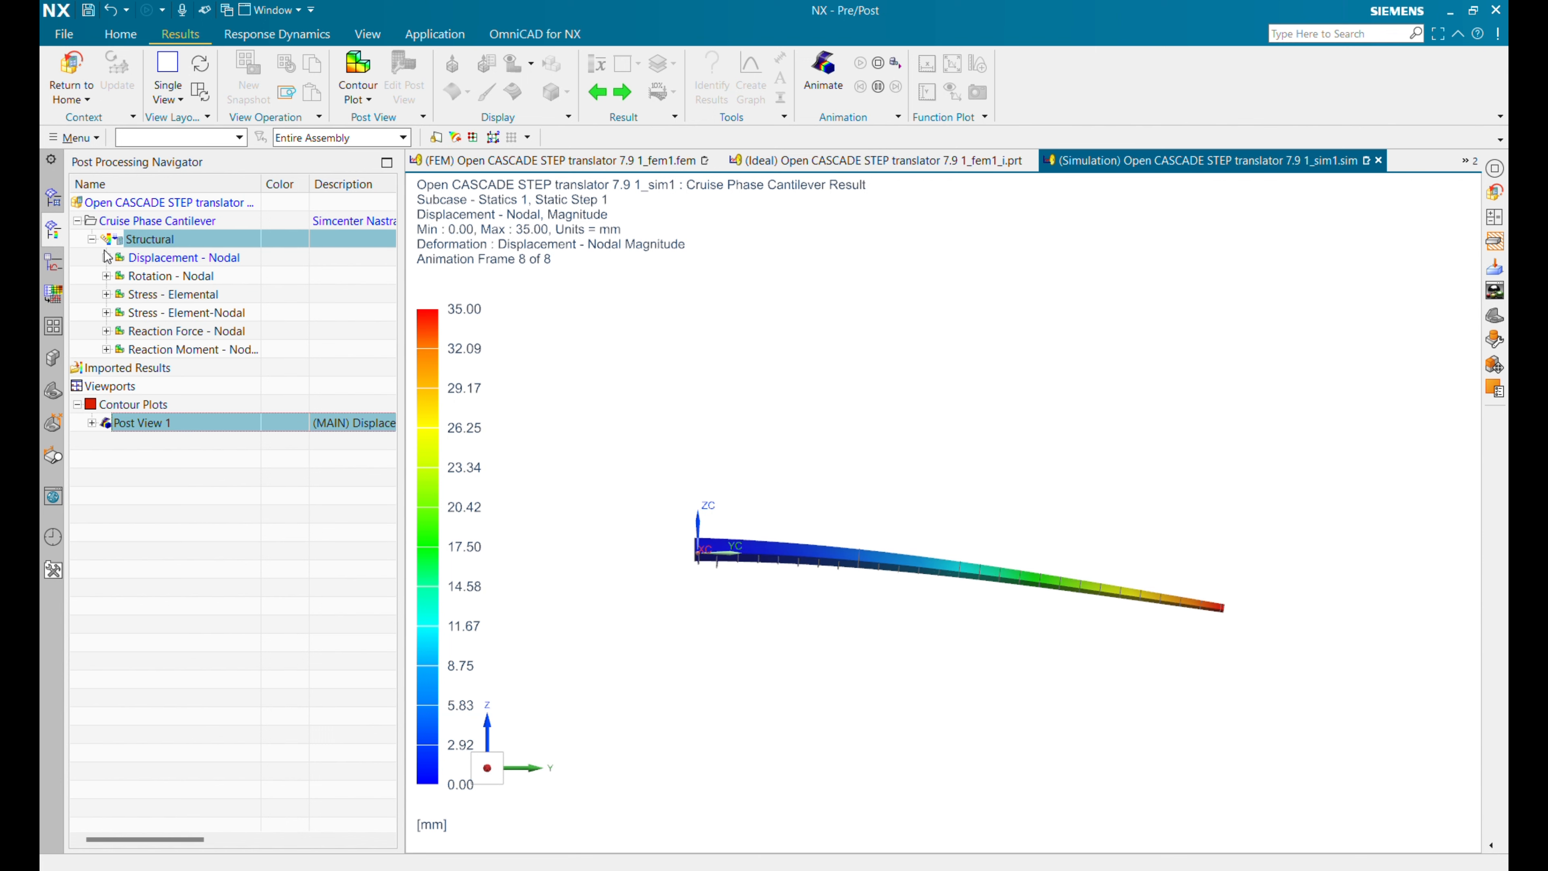
pyautogui.doubleClick(158, 295)
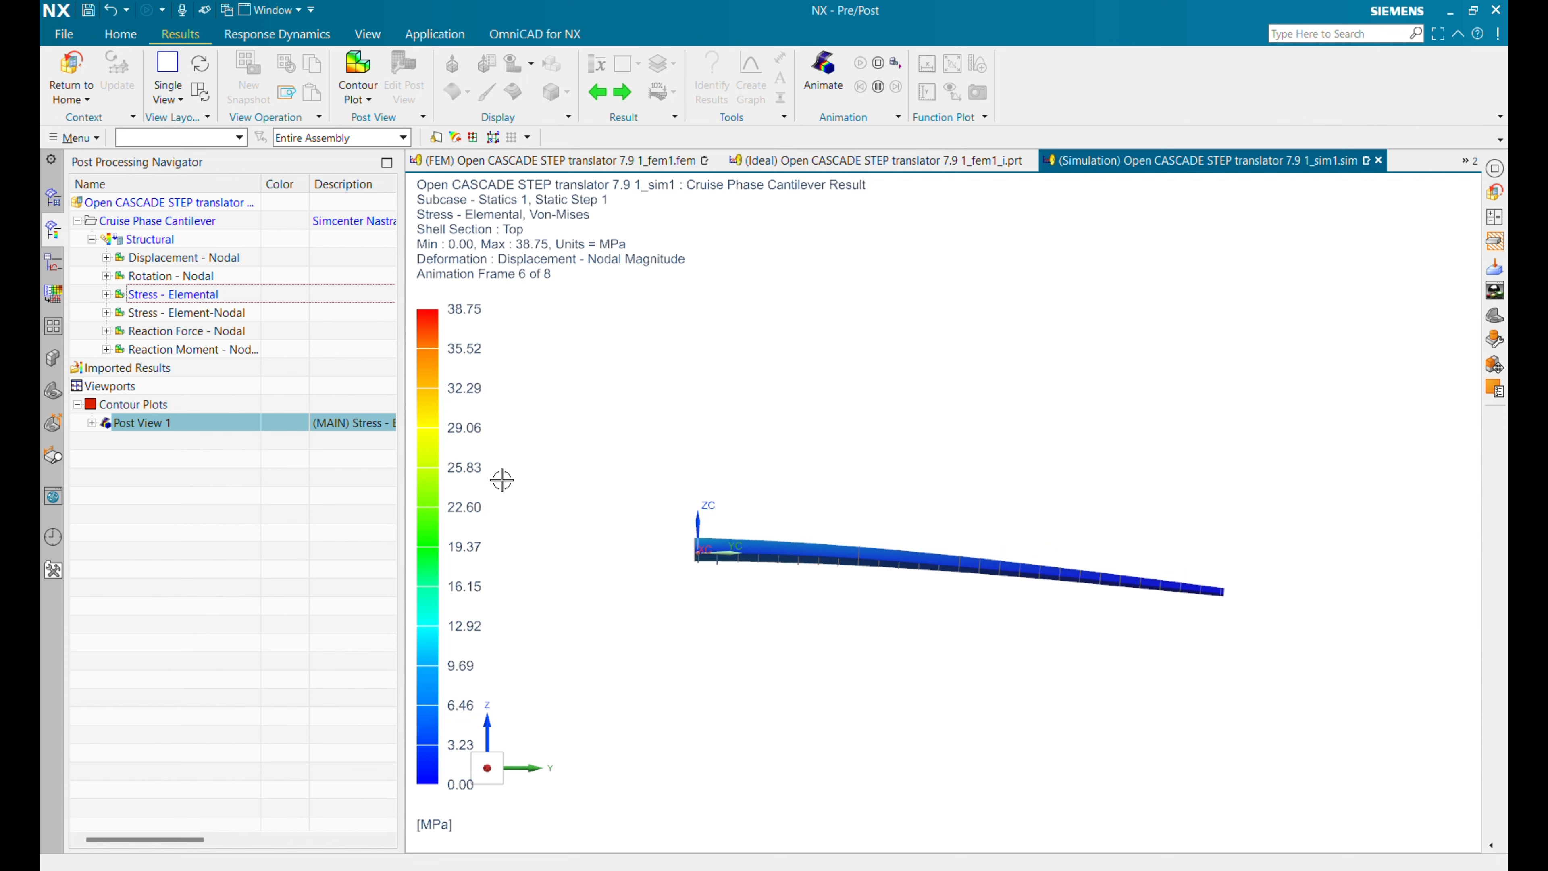
pyautogui.moveTo(511, 477); pyautogui.dragTo(623, 598, button='middle')
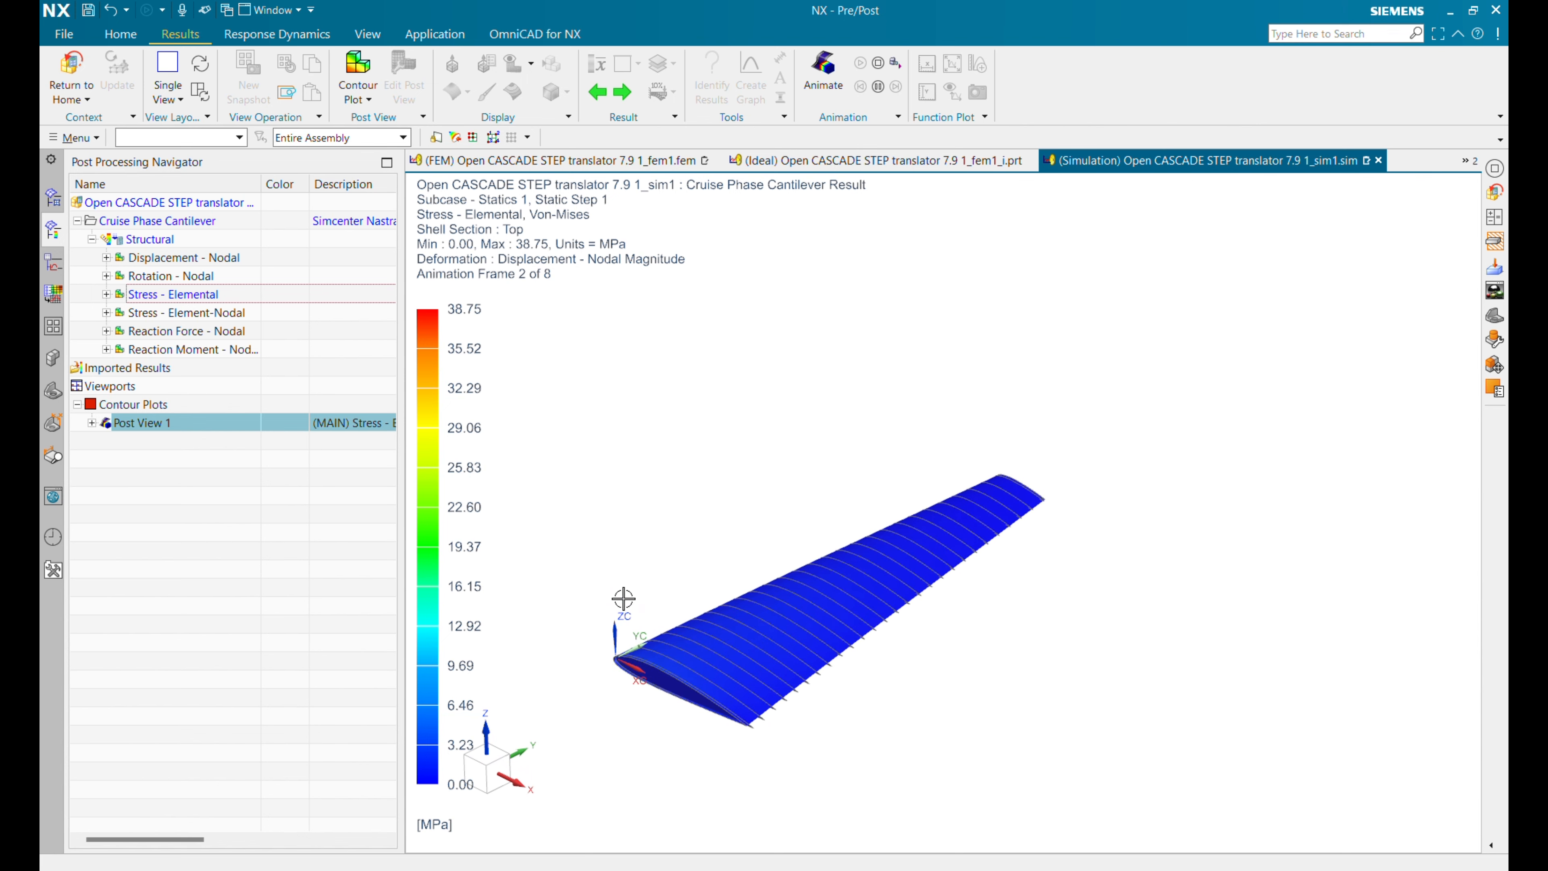
# Step: Stop the animation of the stress plot and expand Post View 1 down to its 2D Elements
pyautogui.click(92, 422)
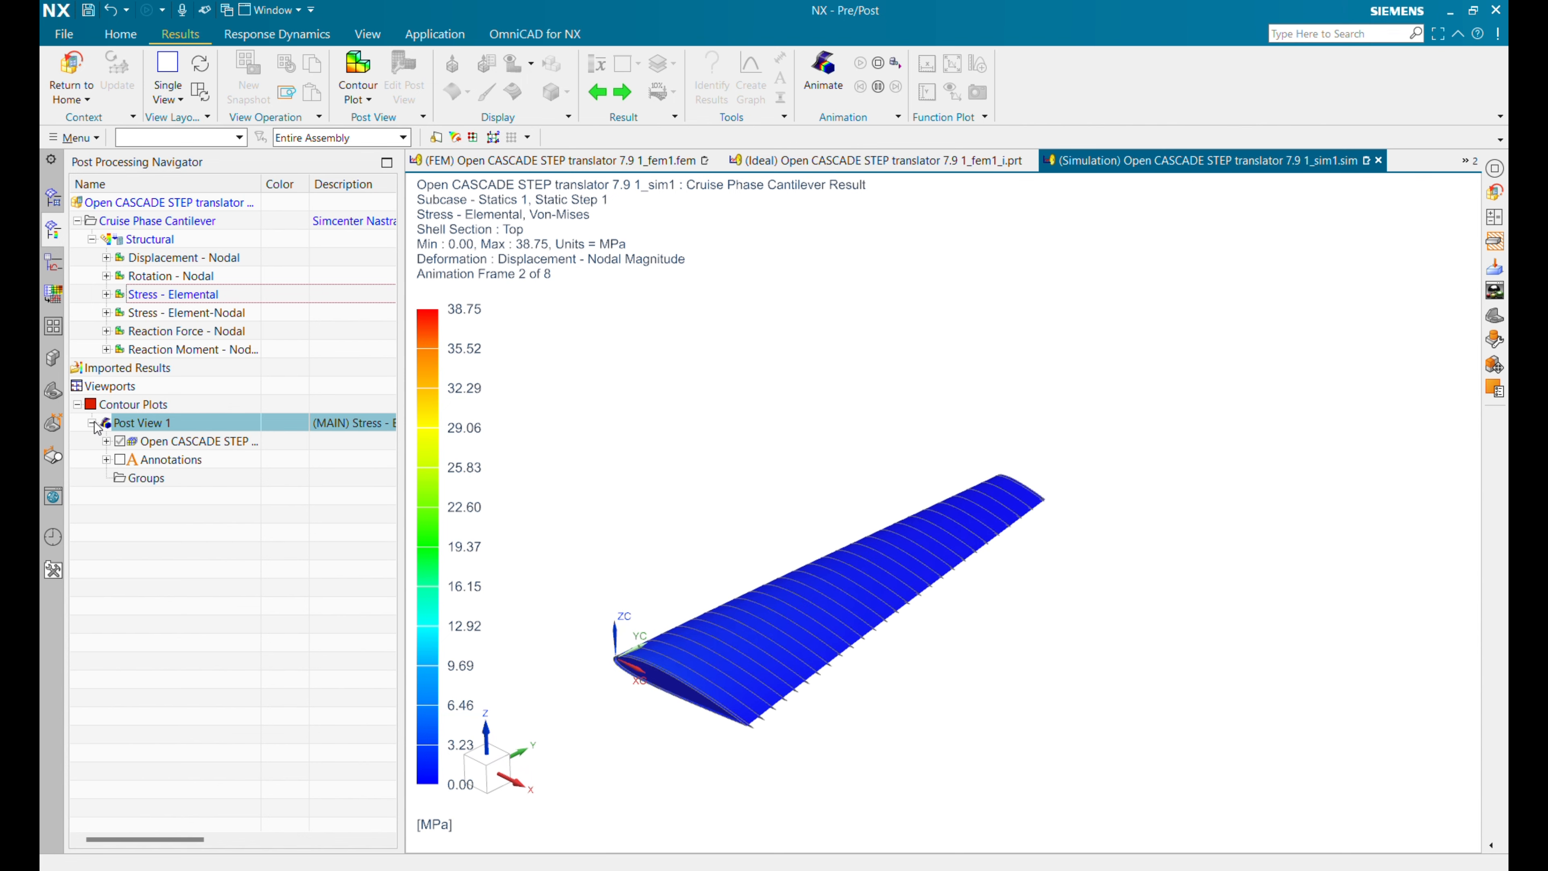
pyautogui.click(108, 440)
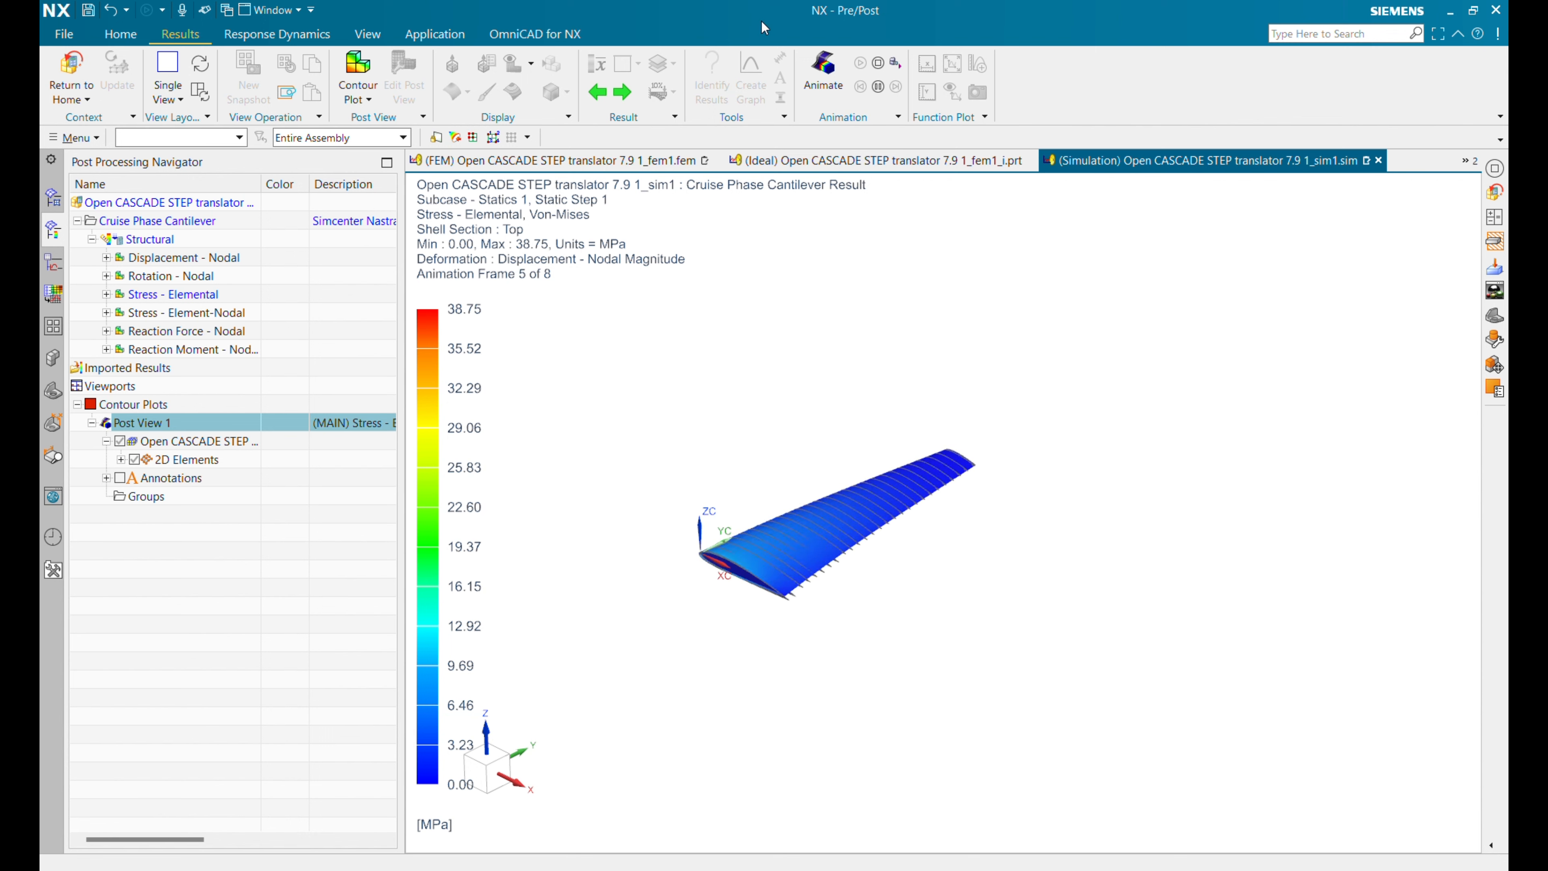
pyautogui.click(878, 64)
pyautogui.scroll(-2, 734, 471)
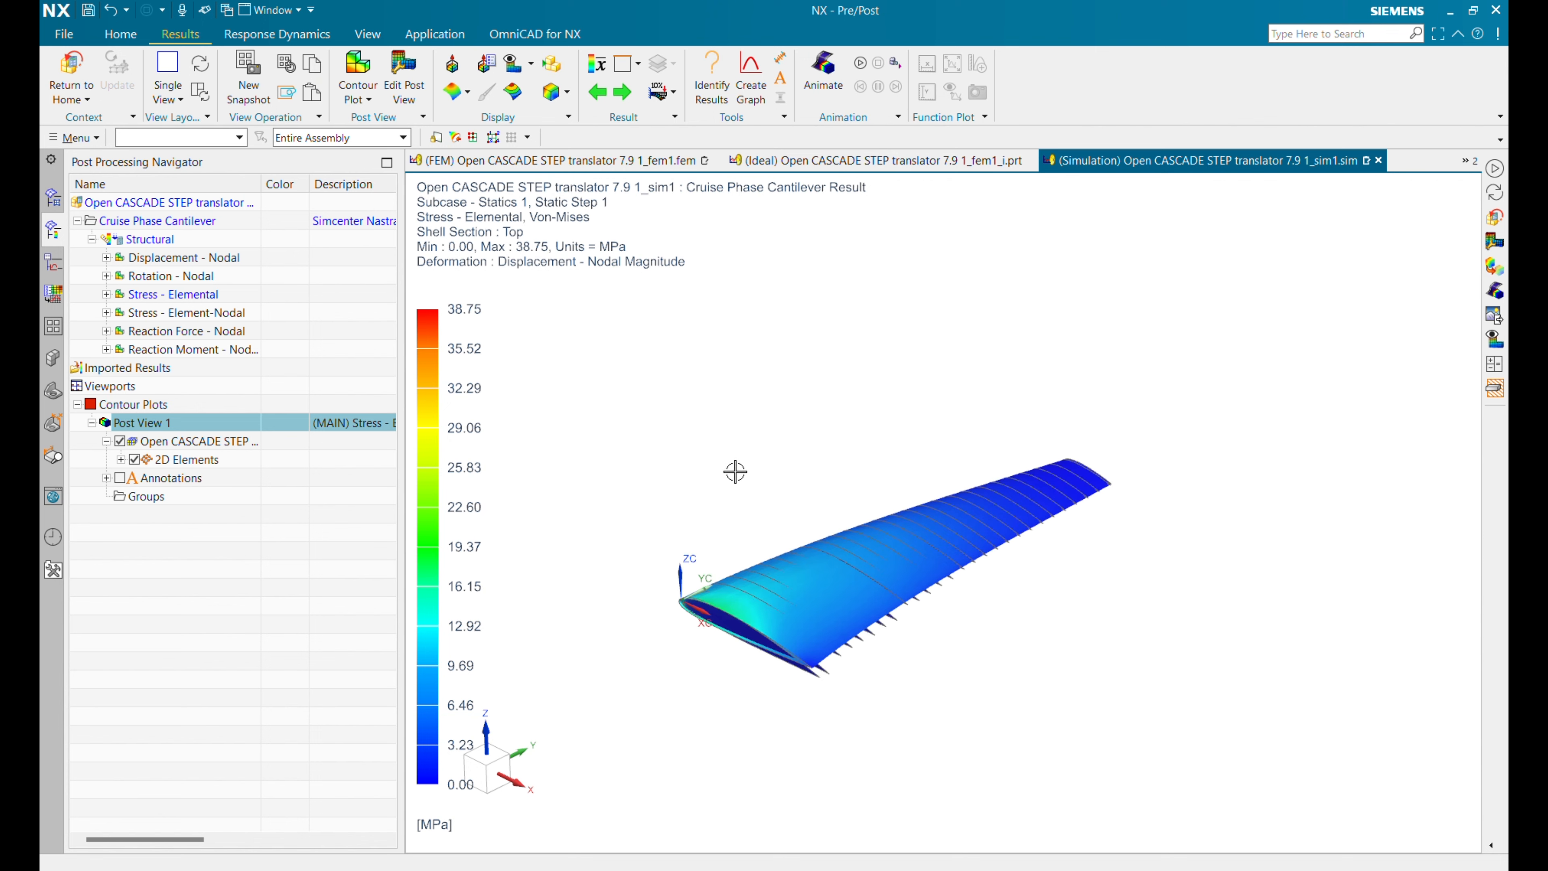
pyautogui.scroll(-1, 735, 472)
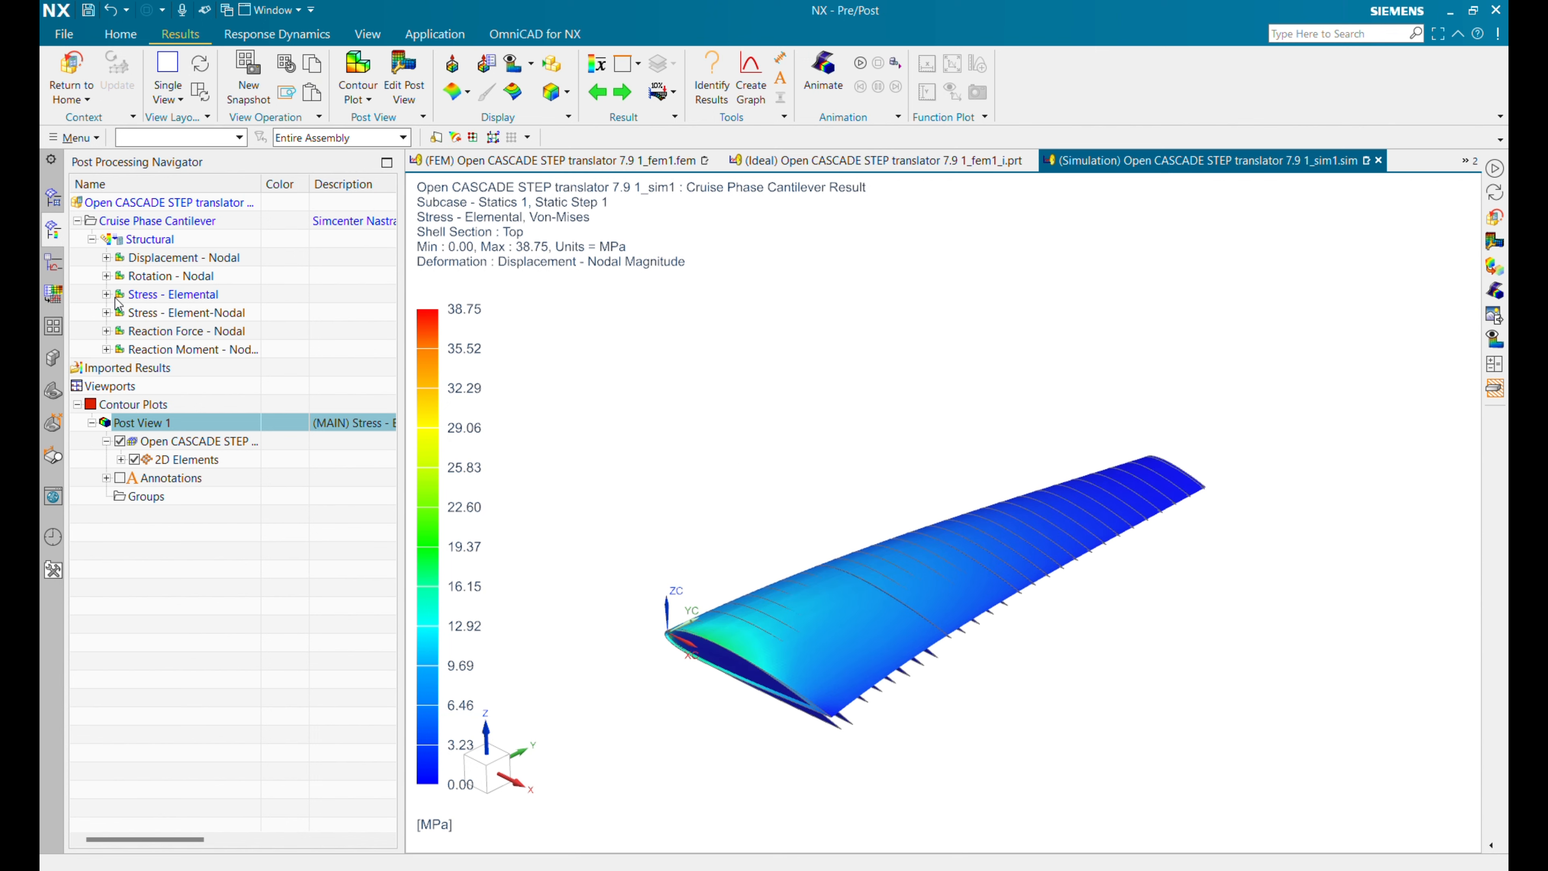
# Step: Hide the Wings collector in the stress plot and inspect the stress distribution on the ribs alone
pyautogui.click(109, 442)
pyautogui.click(109, 442)
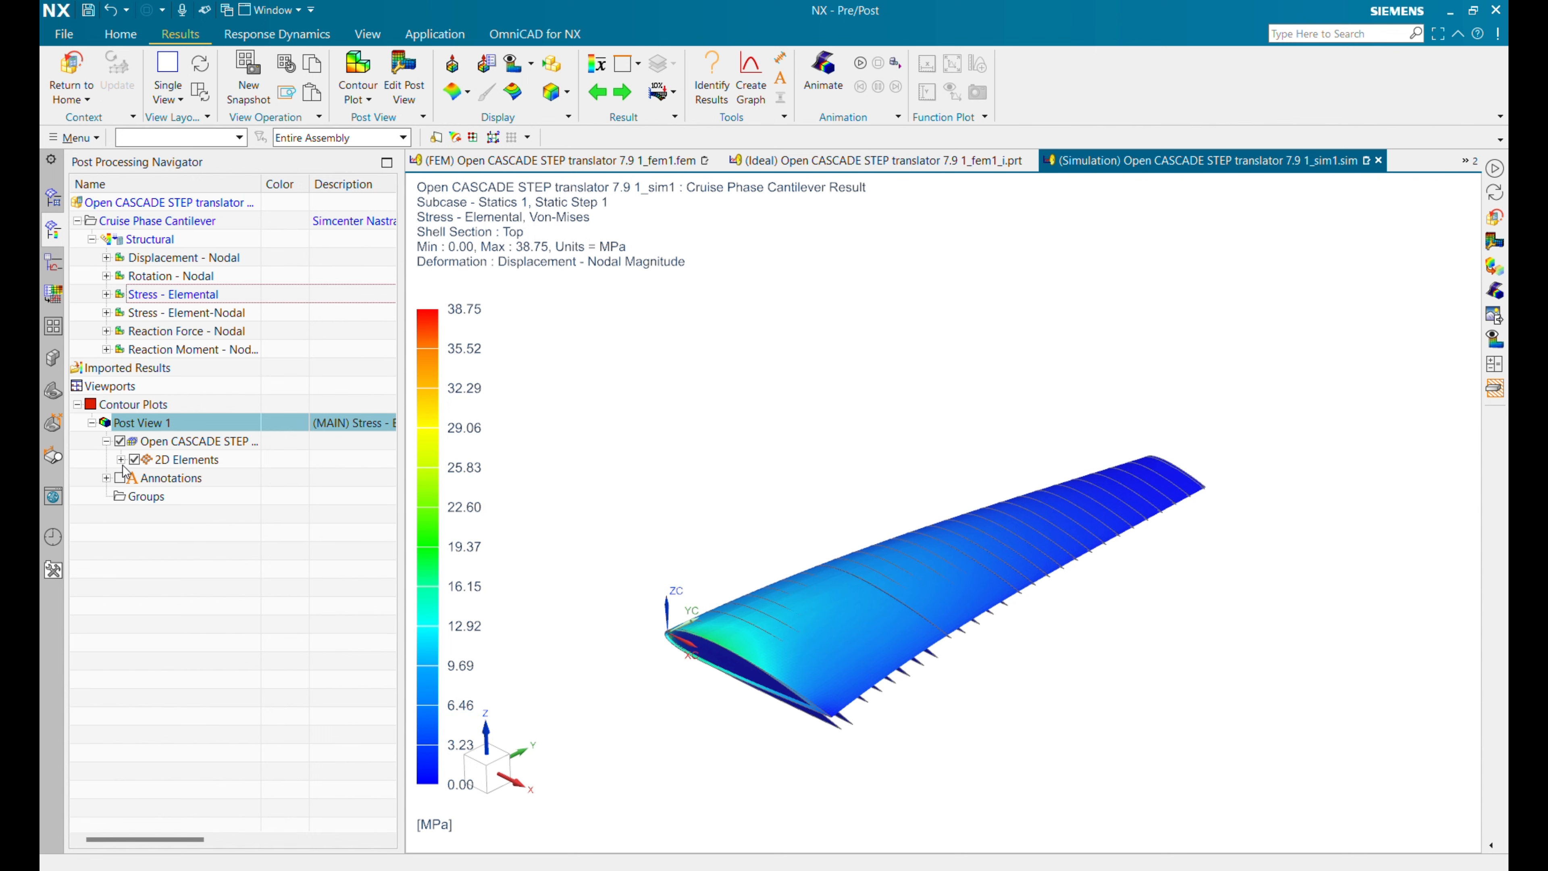
pyautogui.click(121, 460)
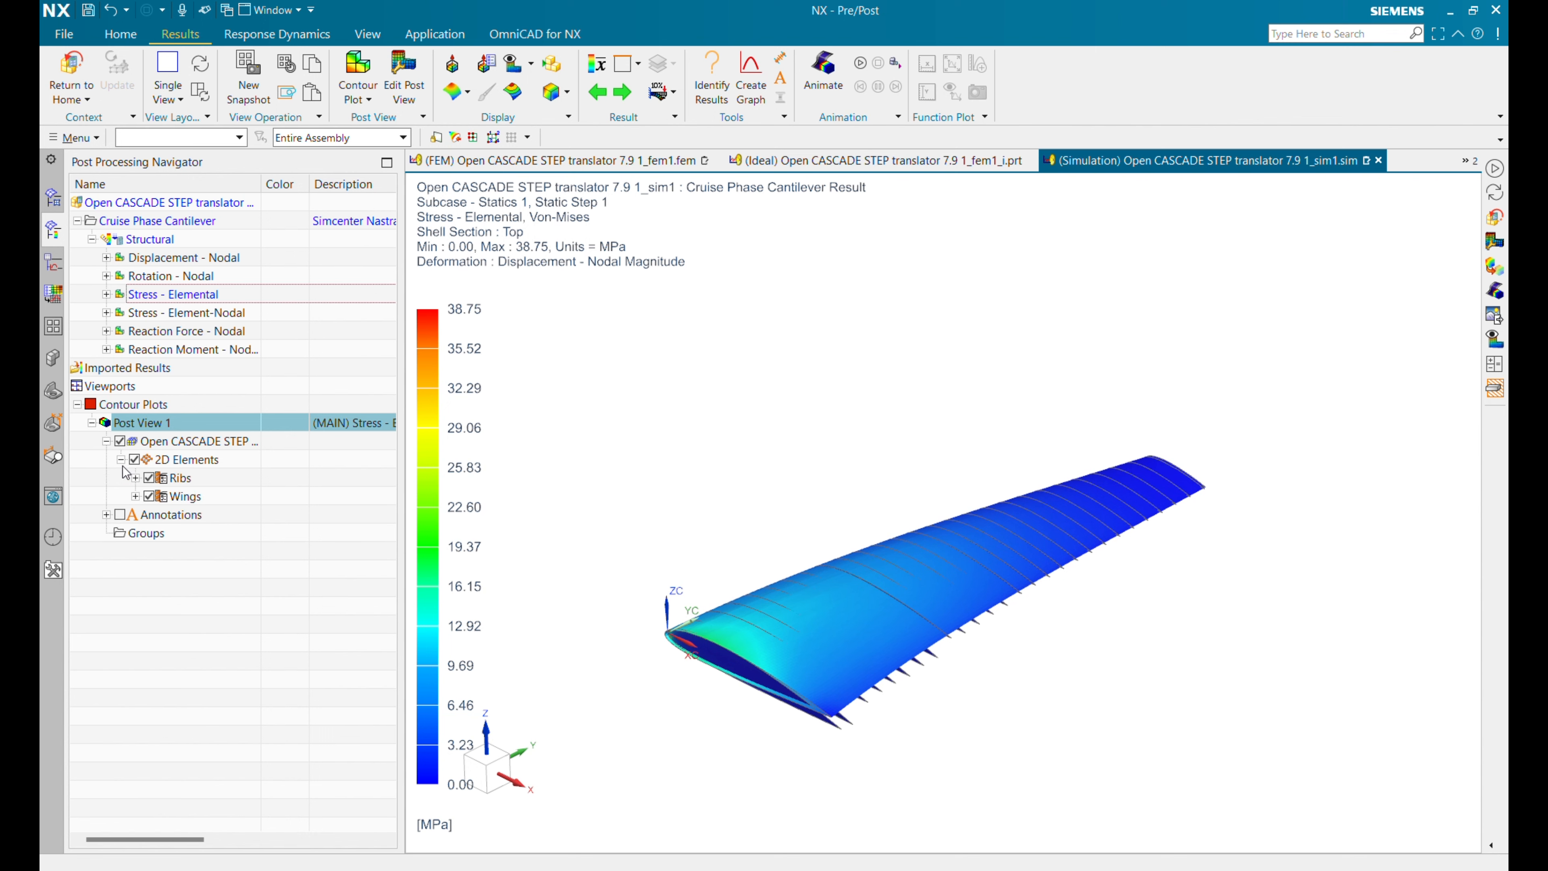
pyautogui.click(149, 496)
pyautogui.scroll(3, 871, 646)
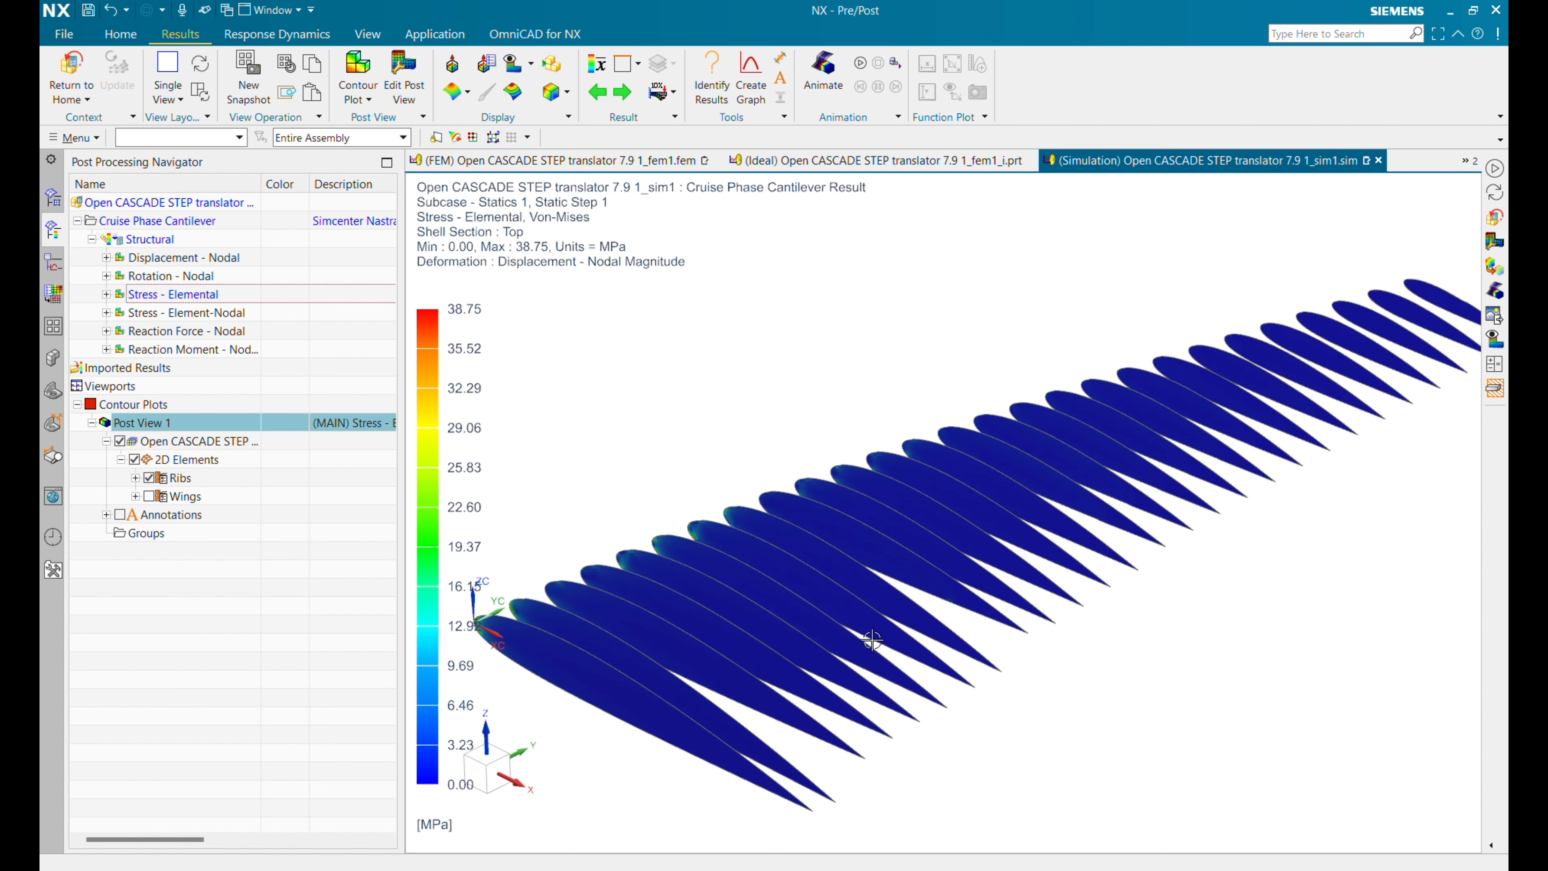
pyautogui.scroll(-2, 871, 641)
pyautogui.scroll(4, 1201, 450)
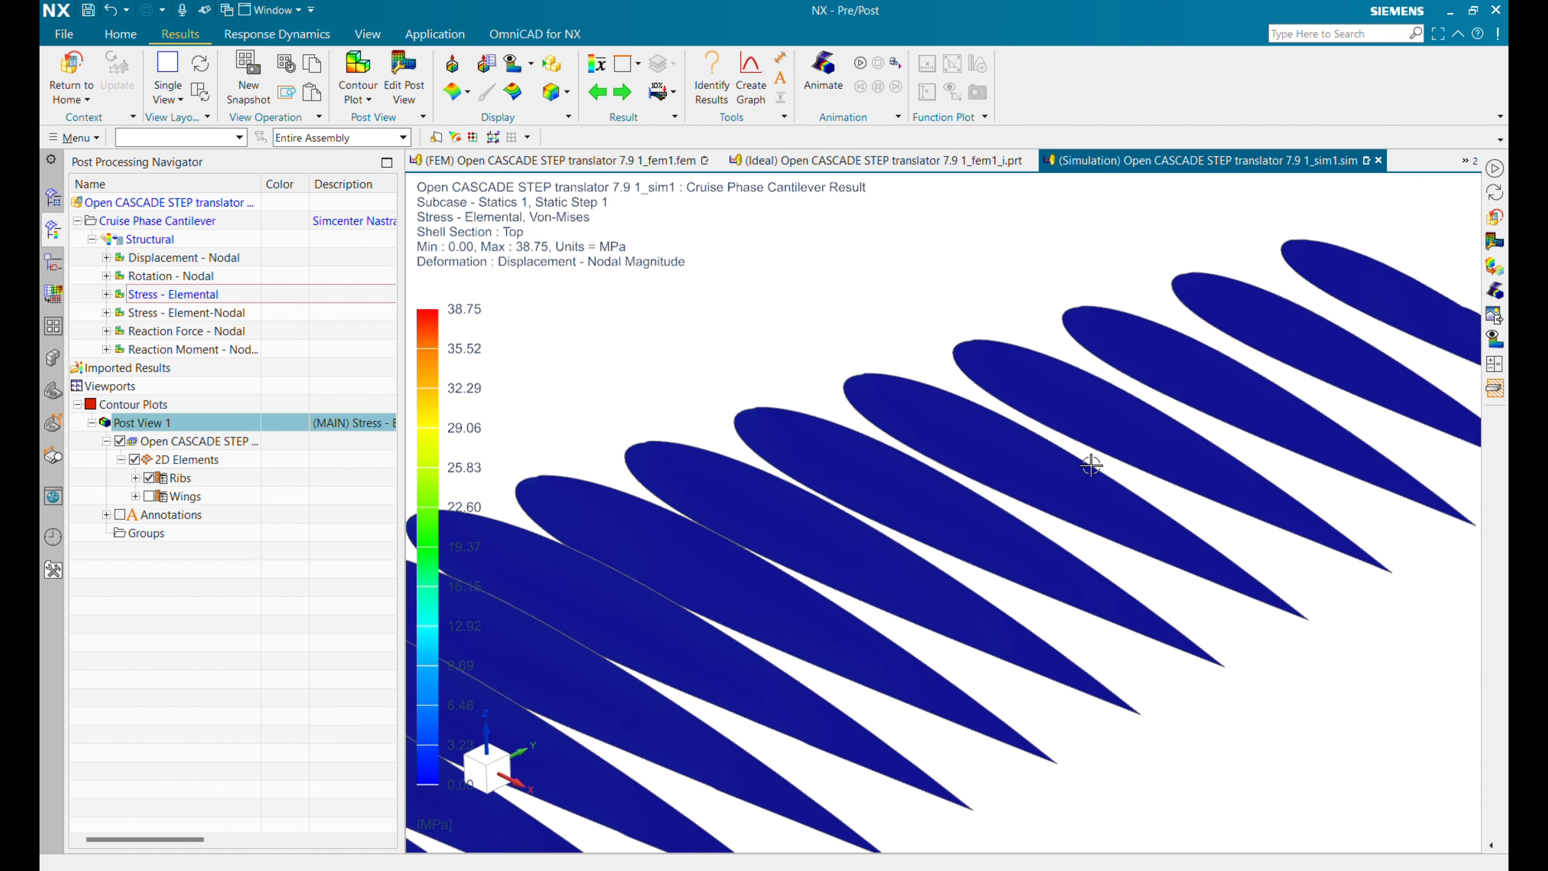
pyautogui.scroll(-3, 1091, 465)
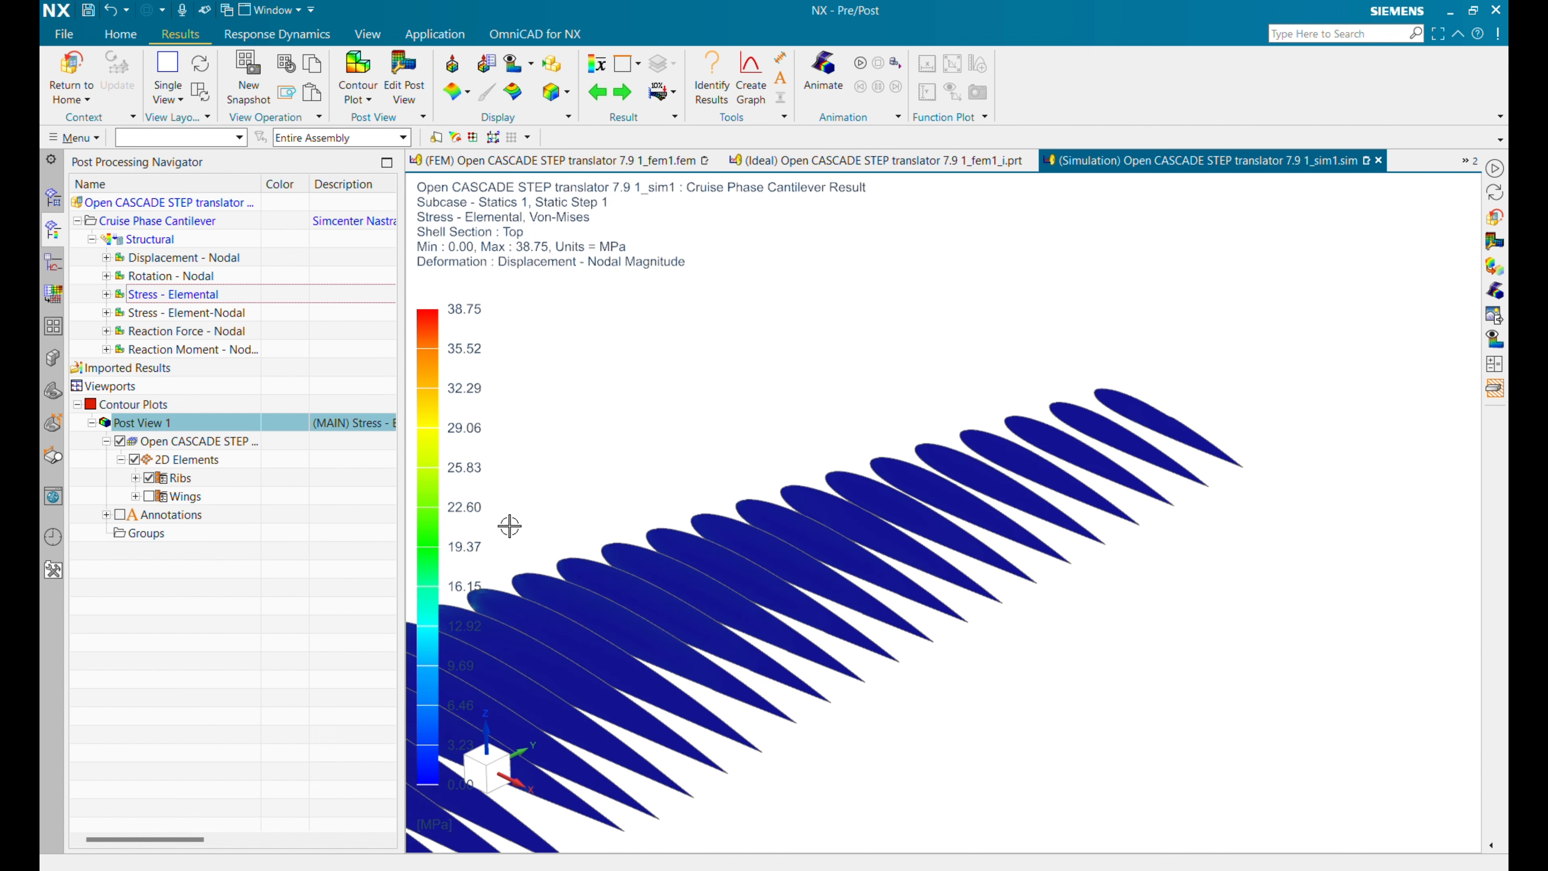
# Step: Turn on the plot annotations and inspect the maximum and minimum stress locations on the ribs
pyautogui.click(126, 516)
pyautogui.scroll(-1, 1010, 454)
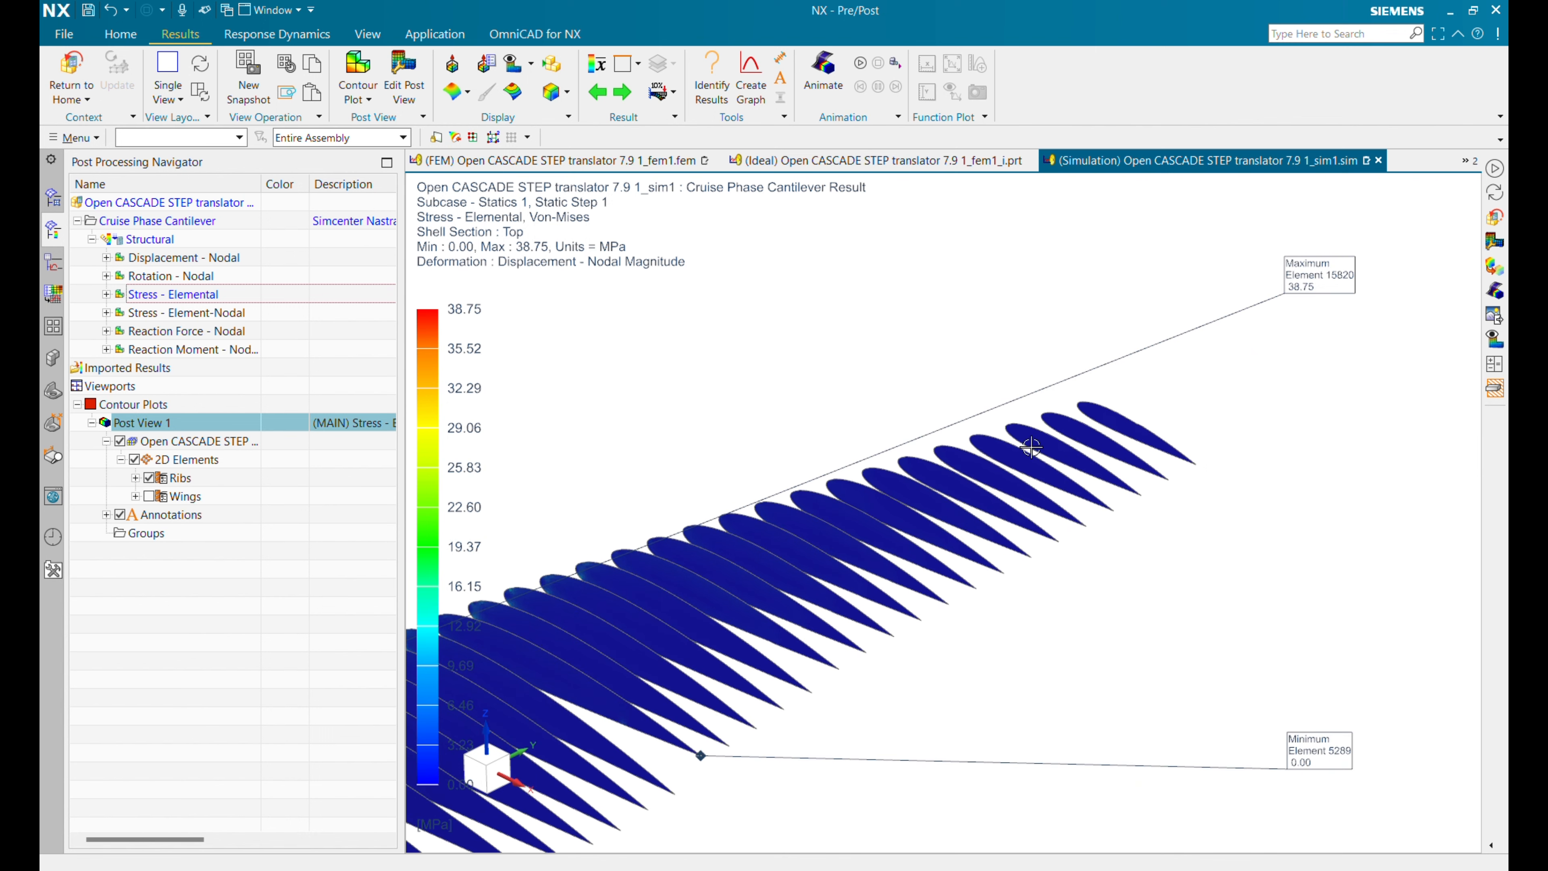
pyautogui.scroll(5, 567, 628)
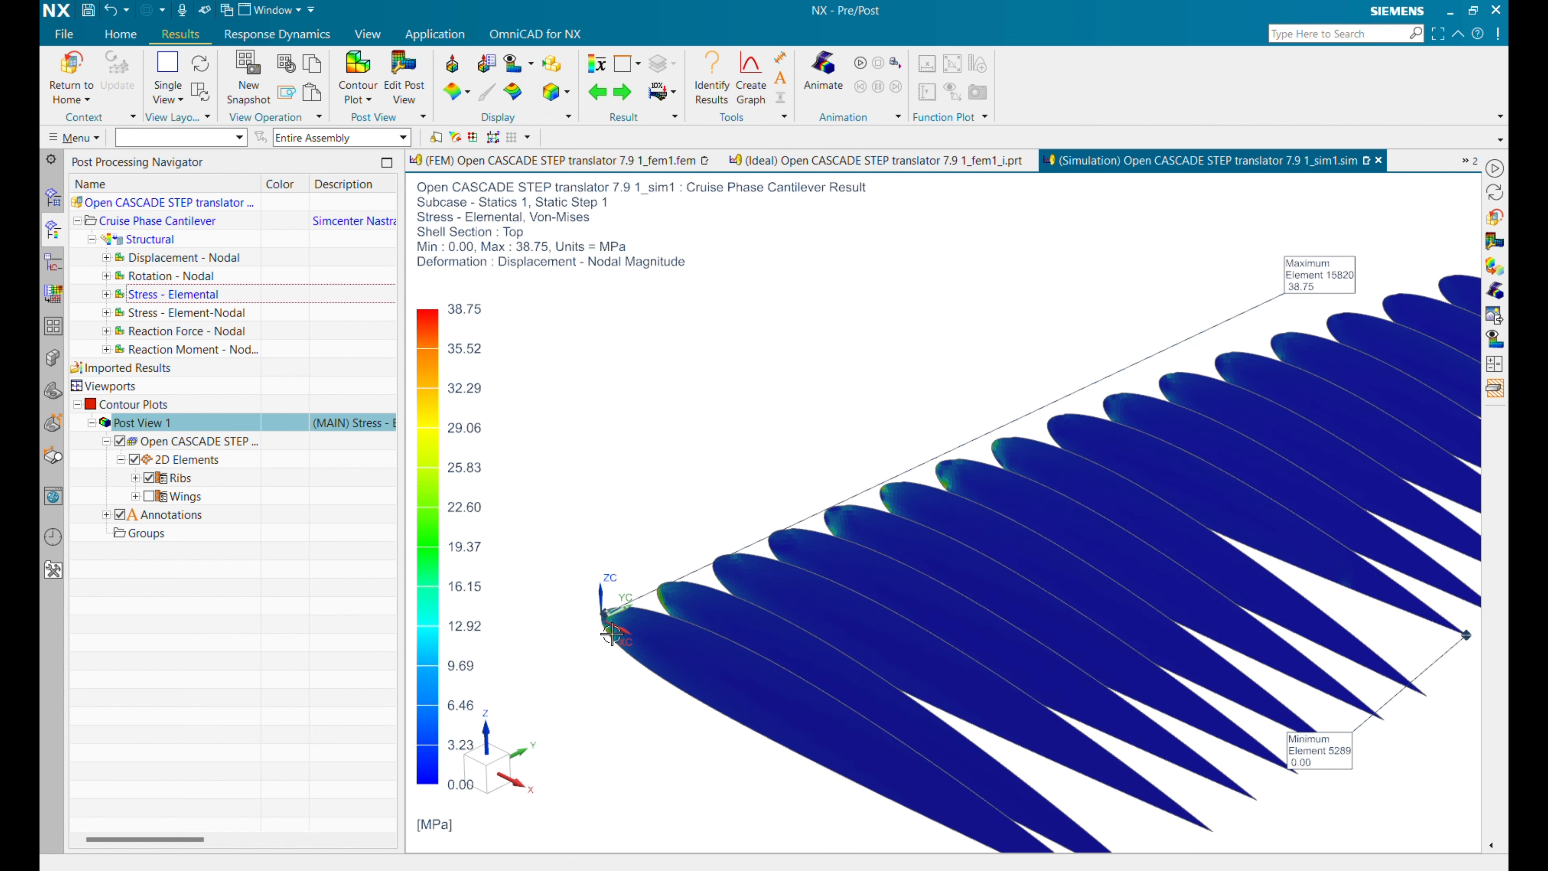
pyautogui.scroll(5, 611, 634)
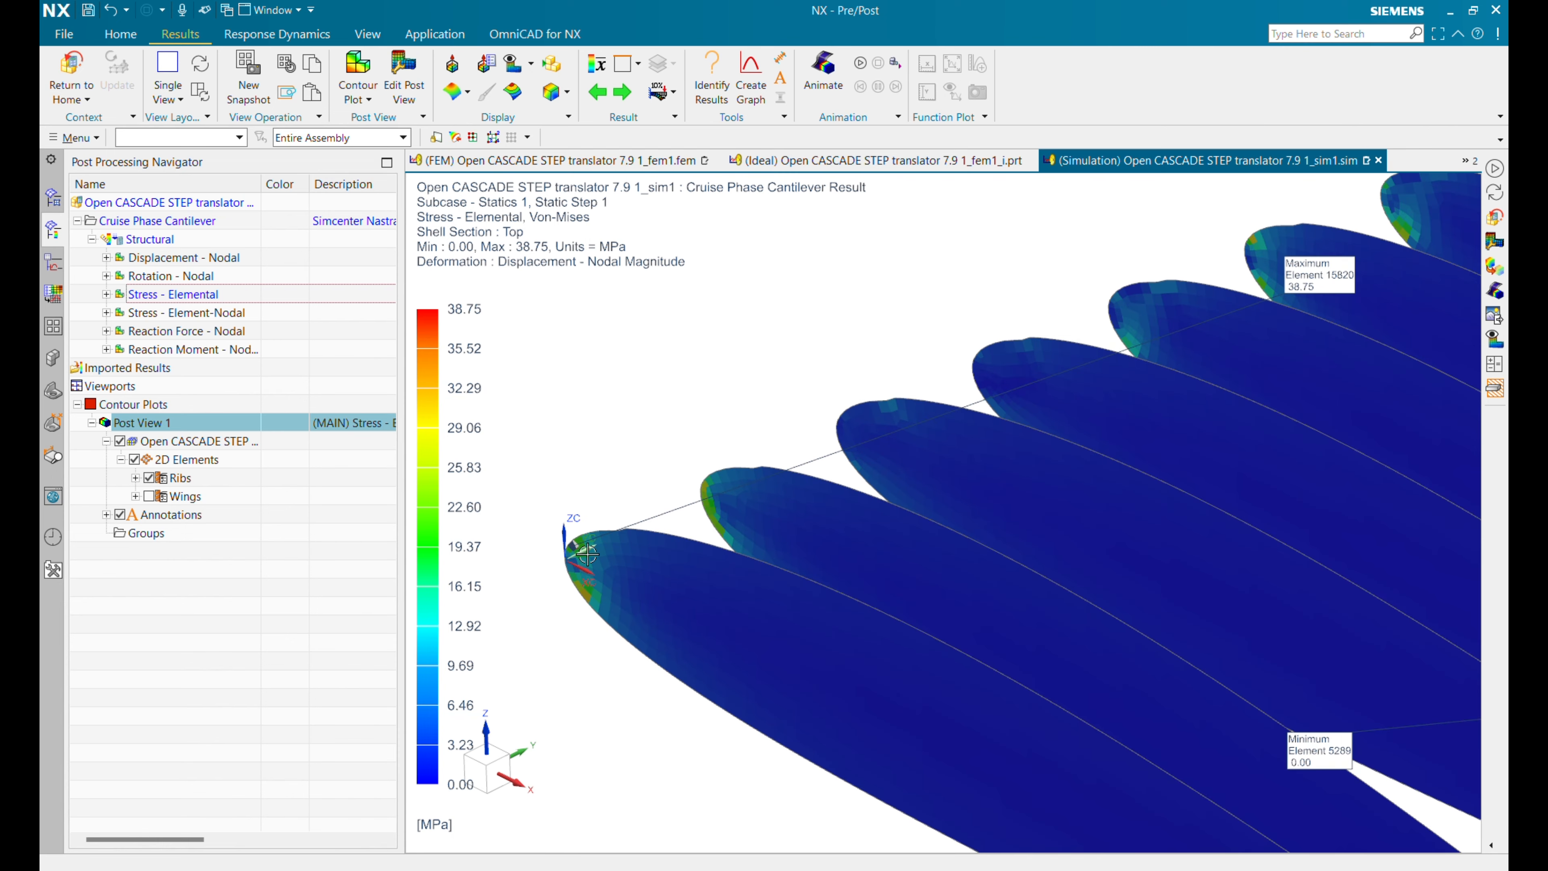
pyautogui.scroll(-5, 587, 553)
pyautogui.scroll(6, 1012, 564)
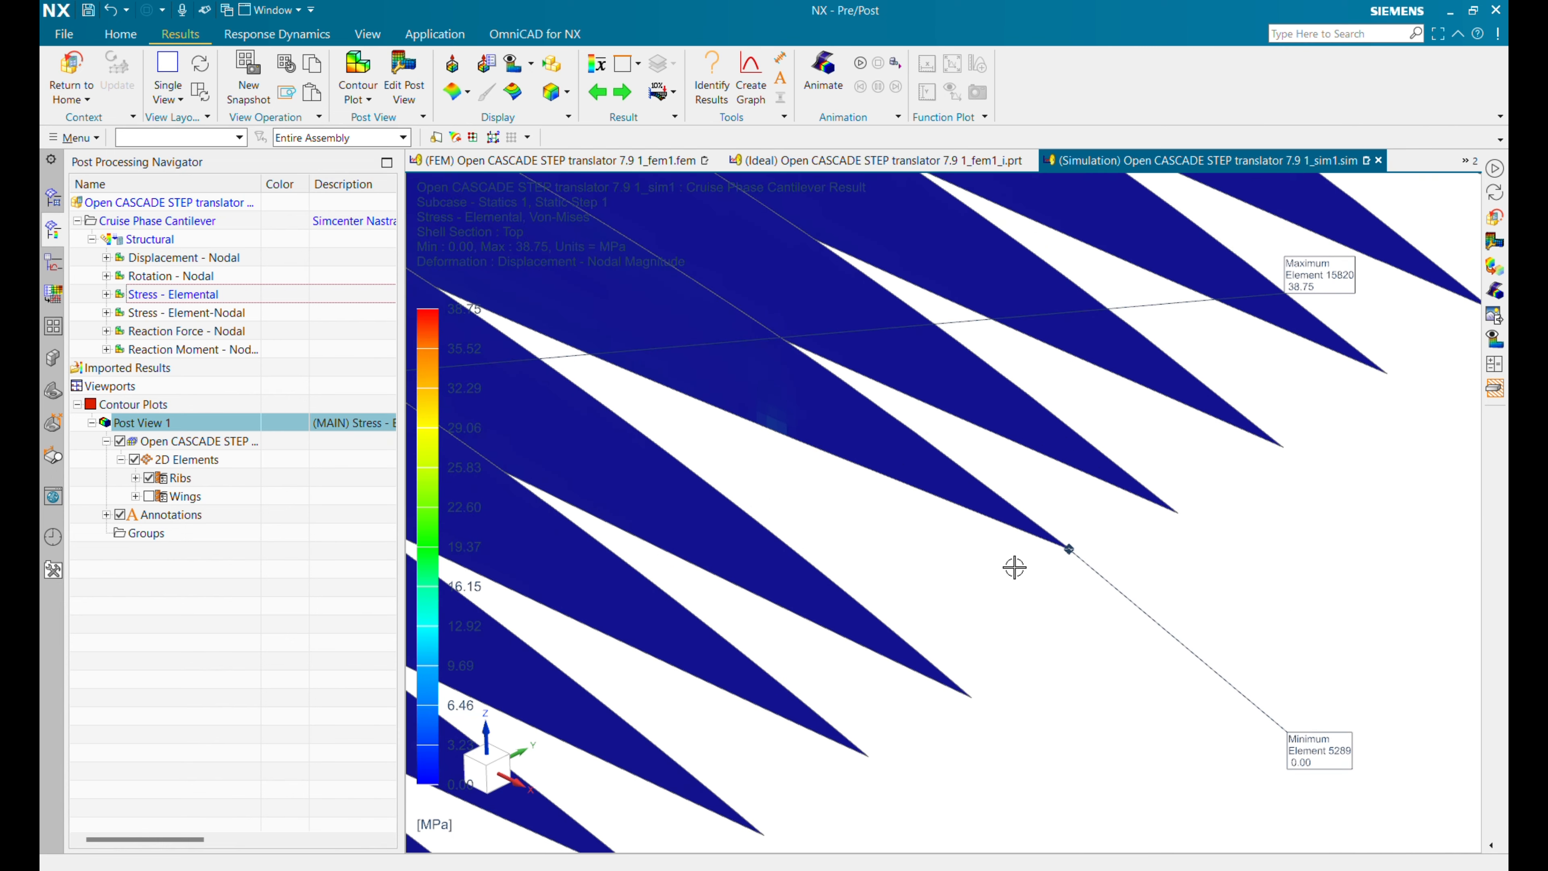
pyautogui.scroll(-6, 1014, 567)
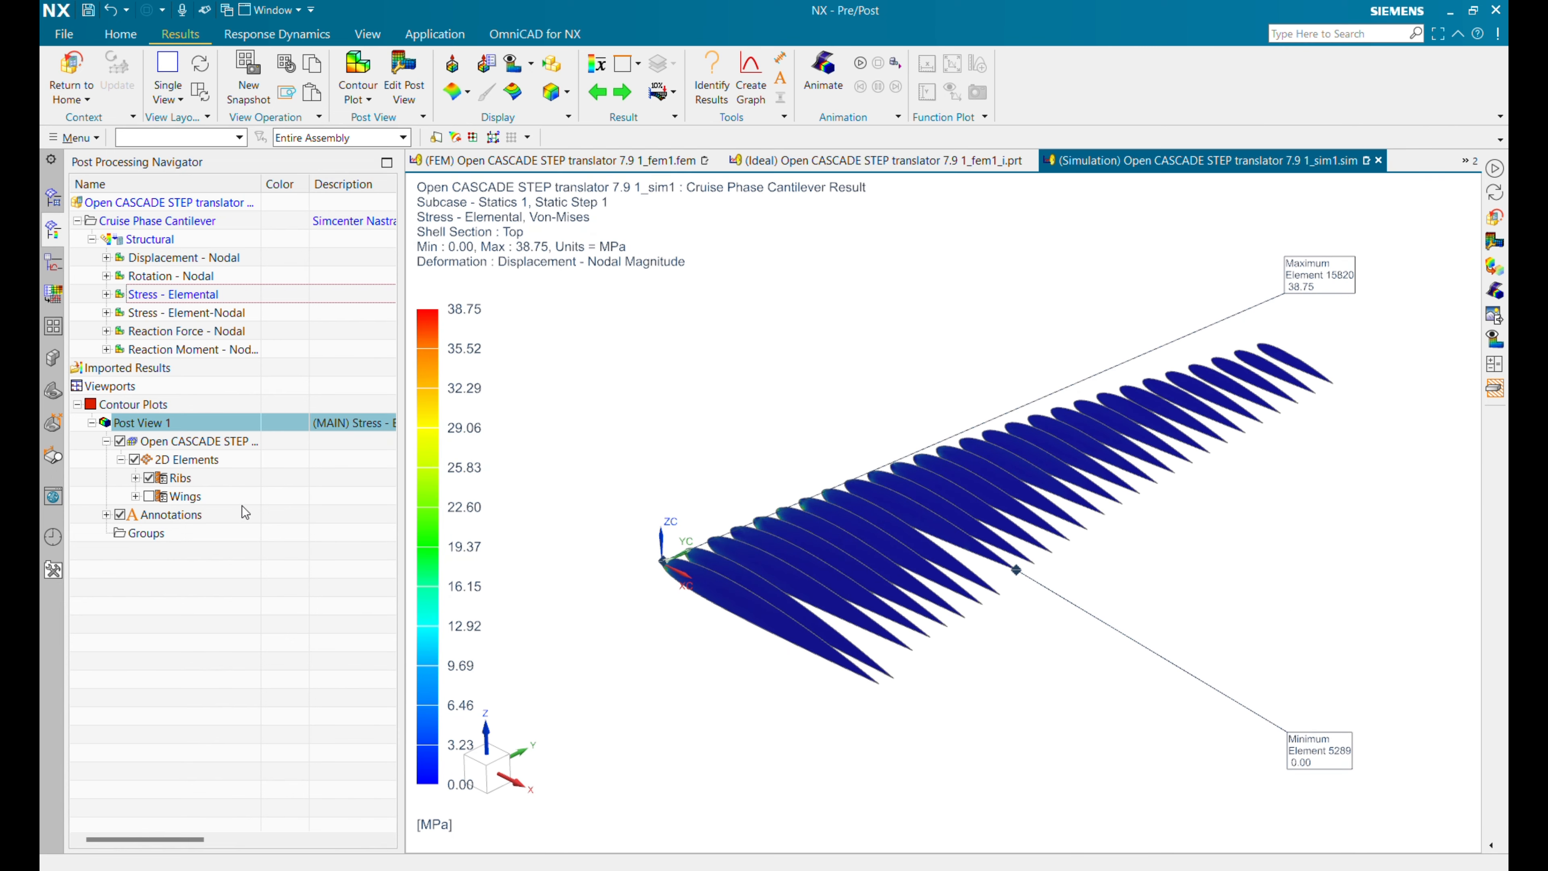
# Step: Show the Wings collector and hide the Ribs in the stress plot, and inspect the skin's maximum stress near the root
pyautogui.click(150, 496)
pyautogui.click(149, 478)
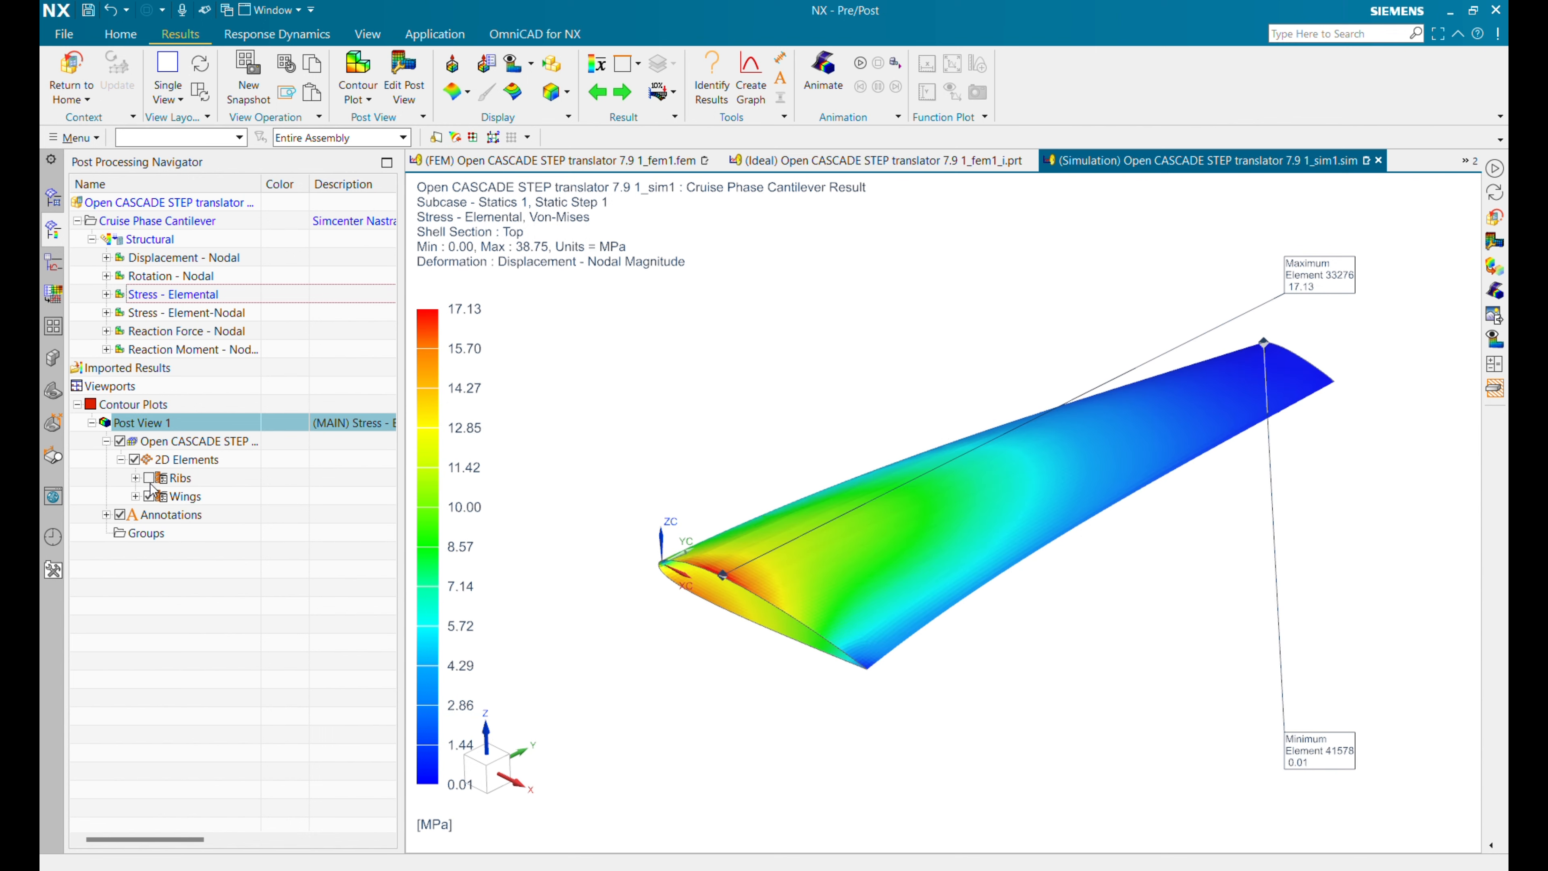
pyautogui.scroll(2, 741, 567)
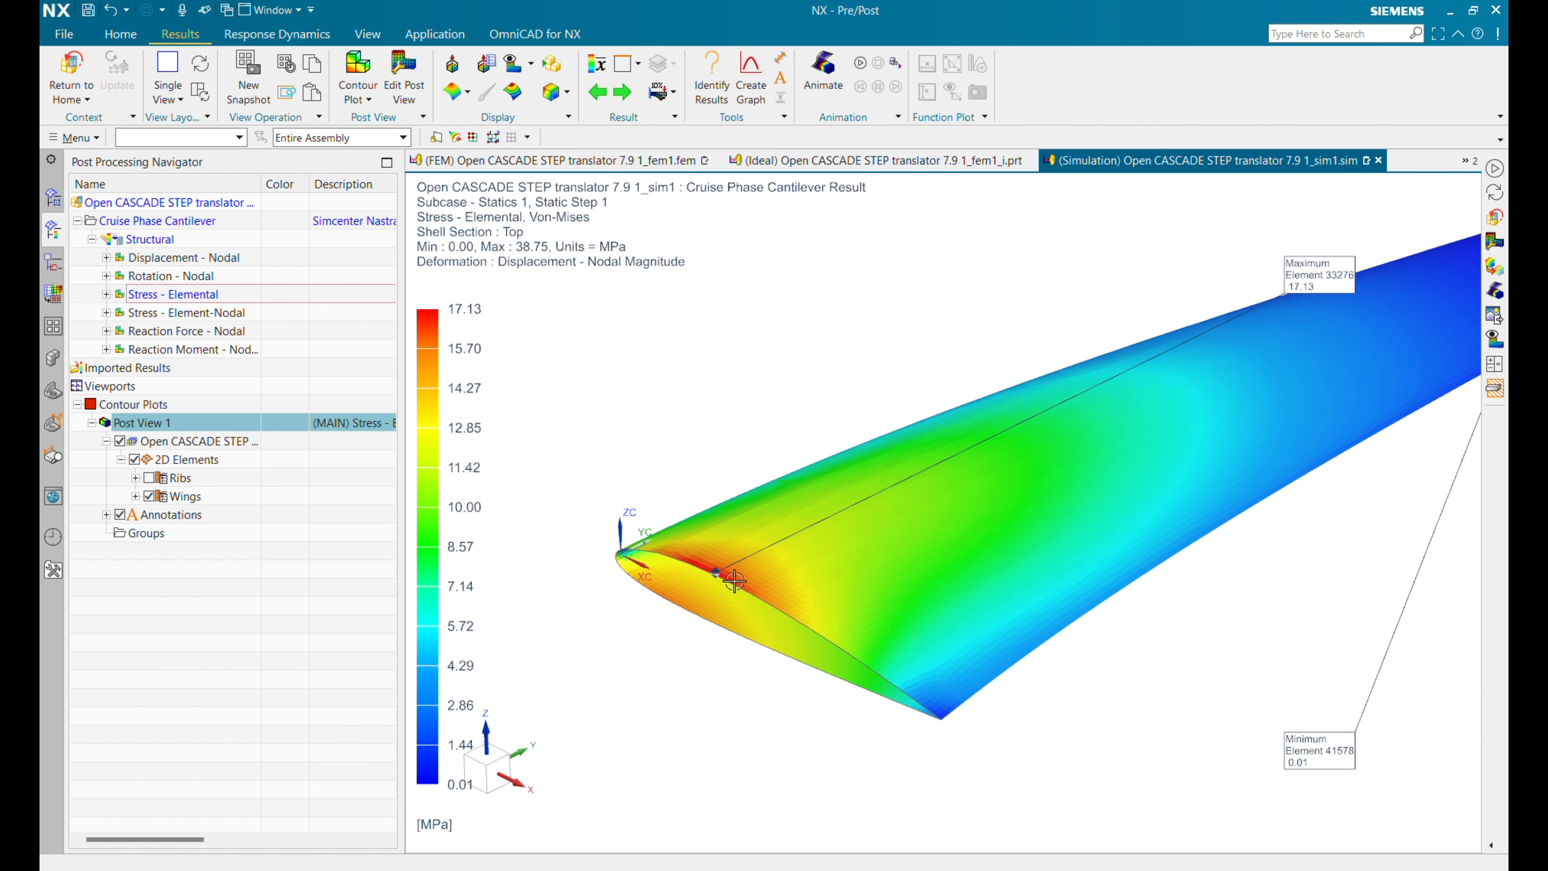
pyautogui.scroll(3, 667, 573)
pyautogui.scroll(-4, 660, 576)
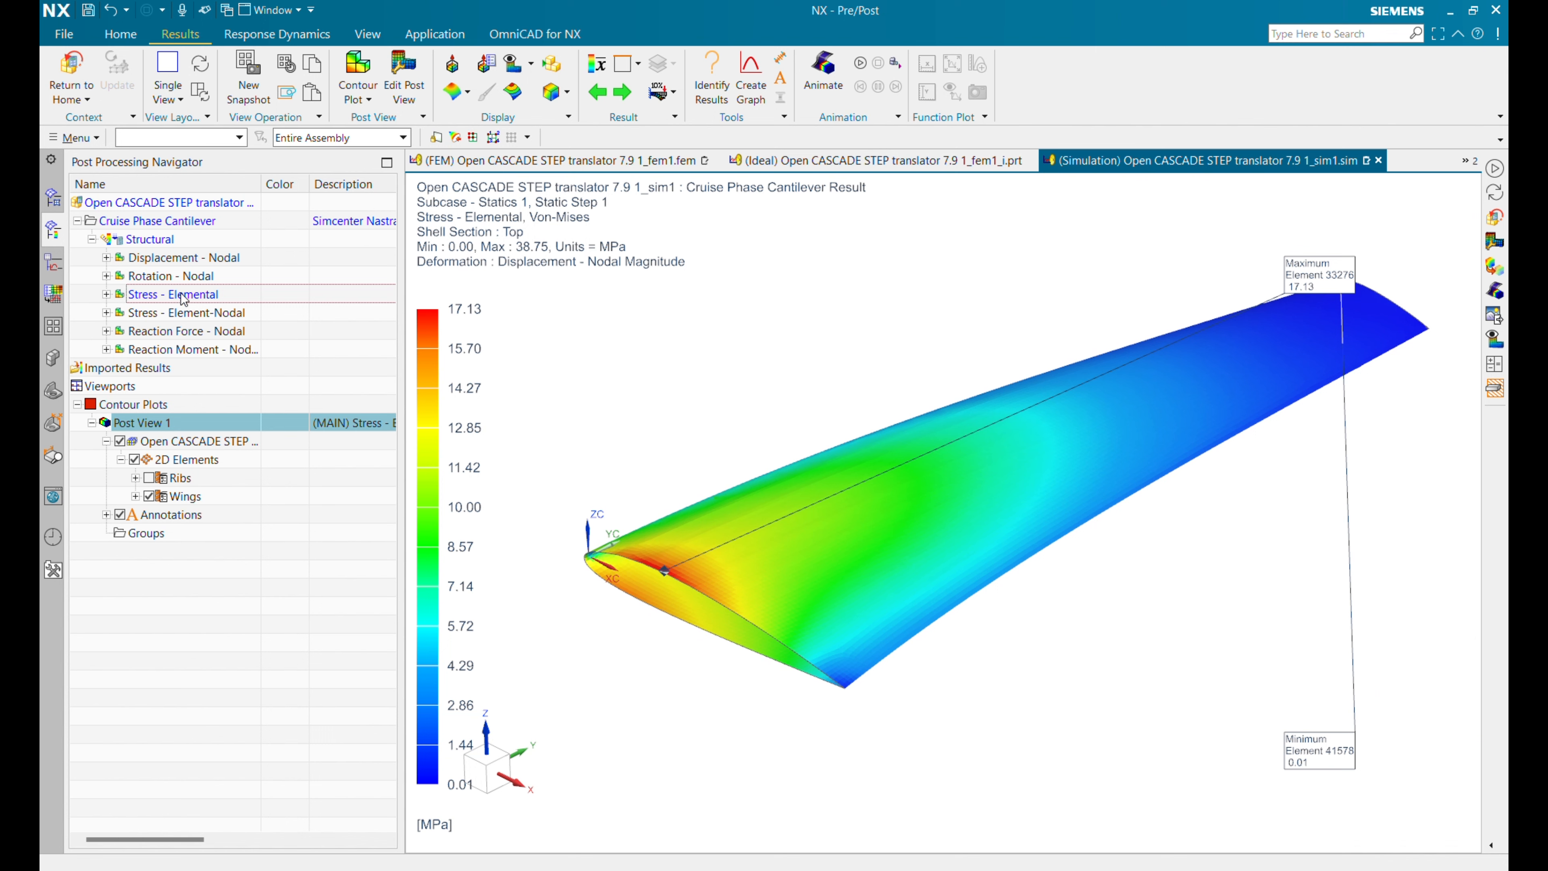
# Step: Display the Rotation - Nodal result and show the Ribs together with the Wings in the contour plot
pyautogui.doubleClick(179, 279)
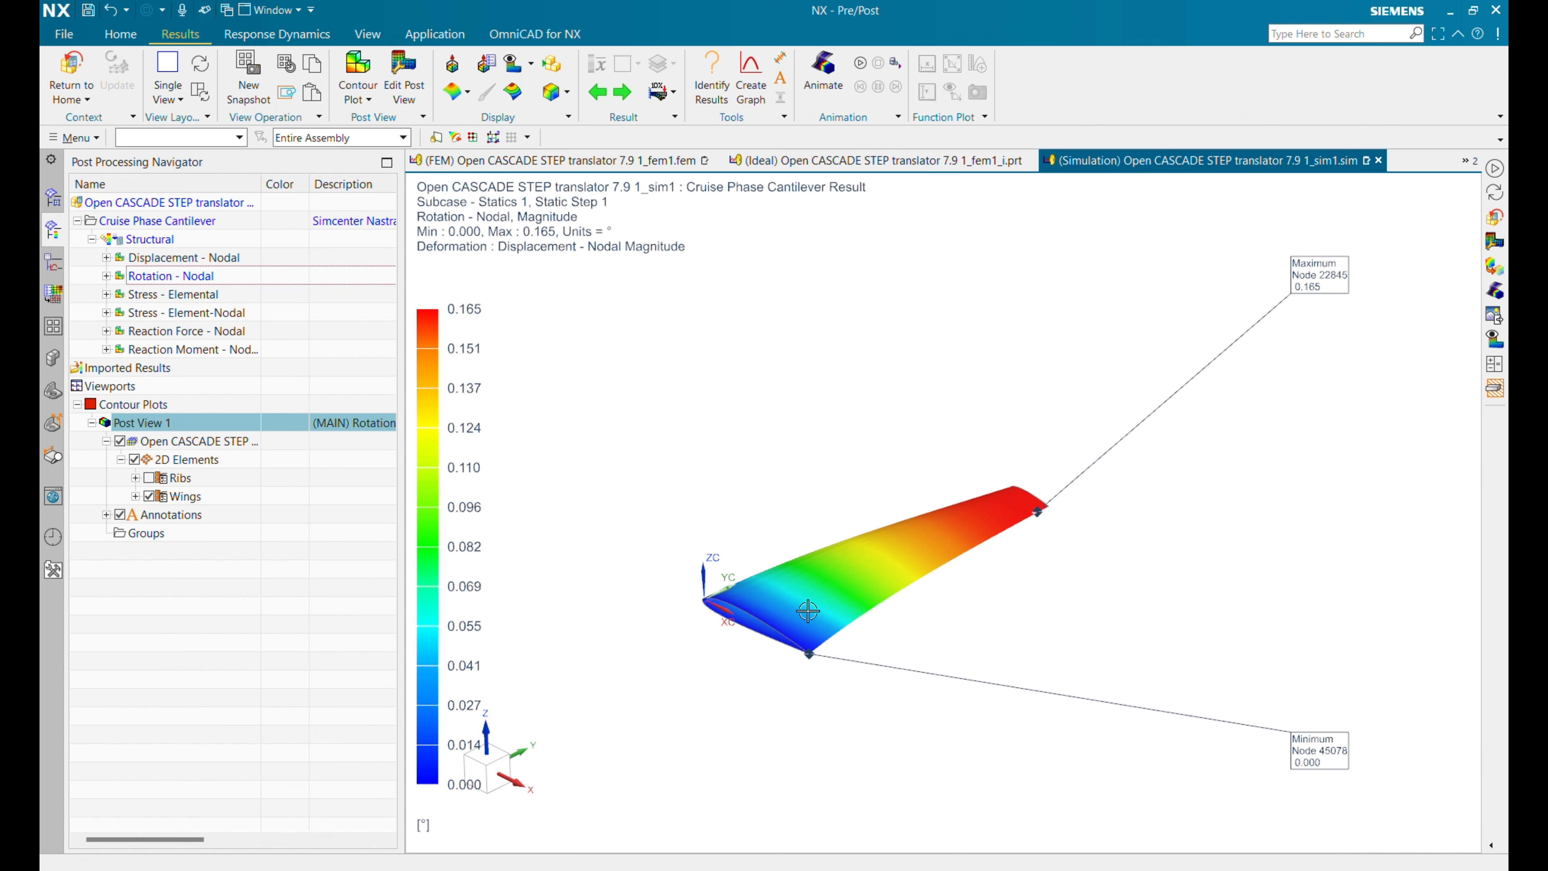
pyautogui.moveTo(871, 580); pyautogui.dragTo(754, 514, button='middle')
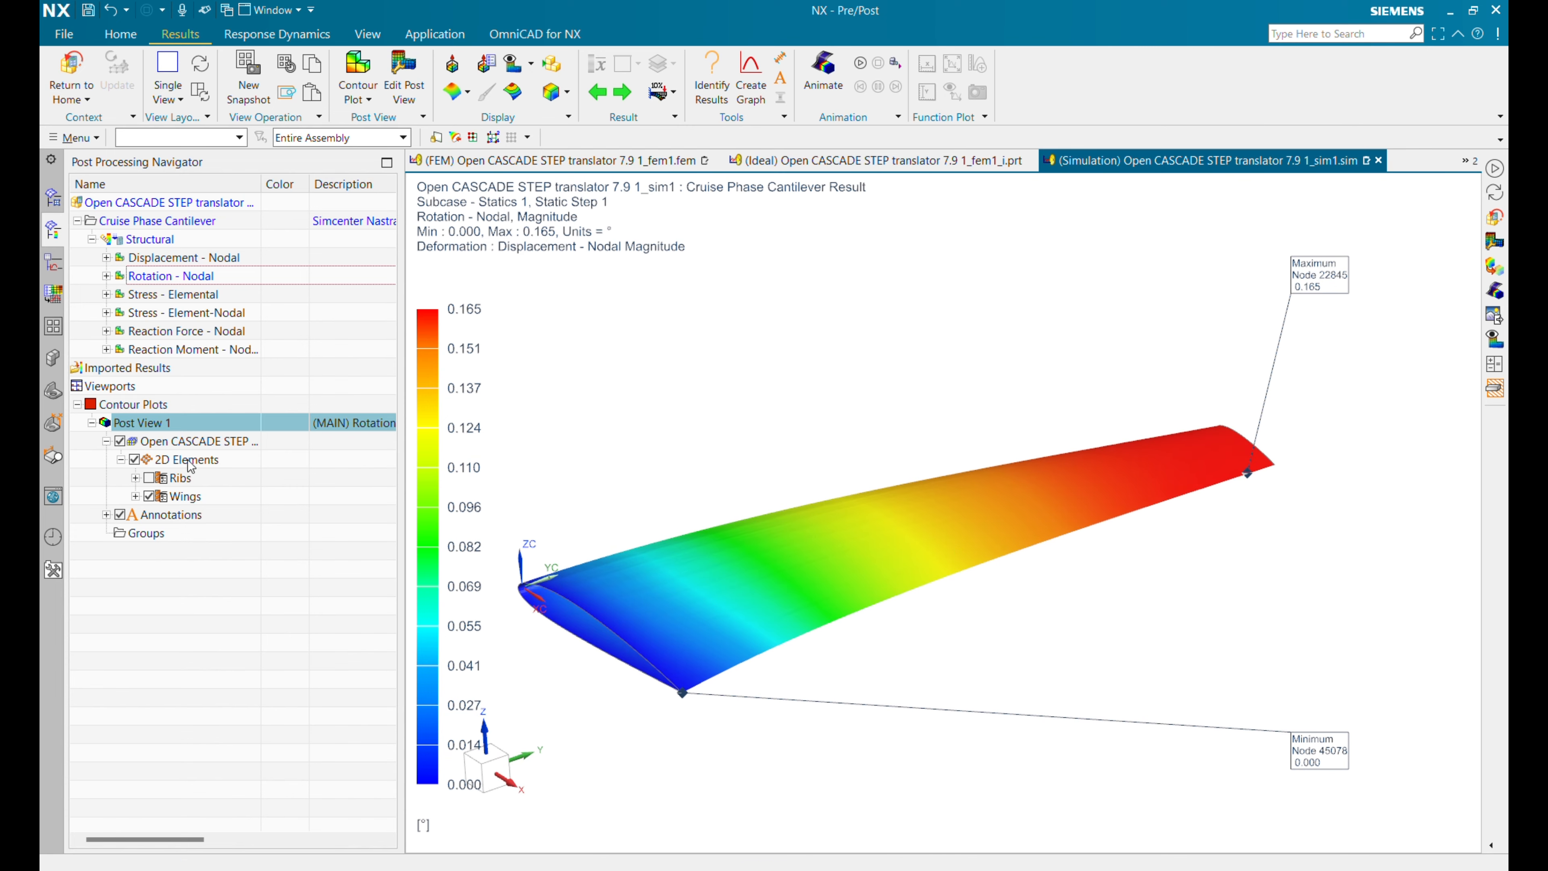
pyautogui.click(149, 478)
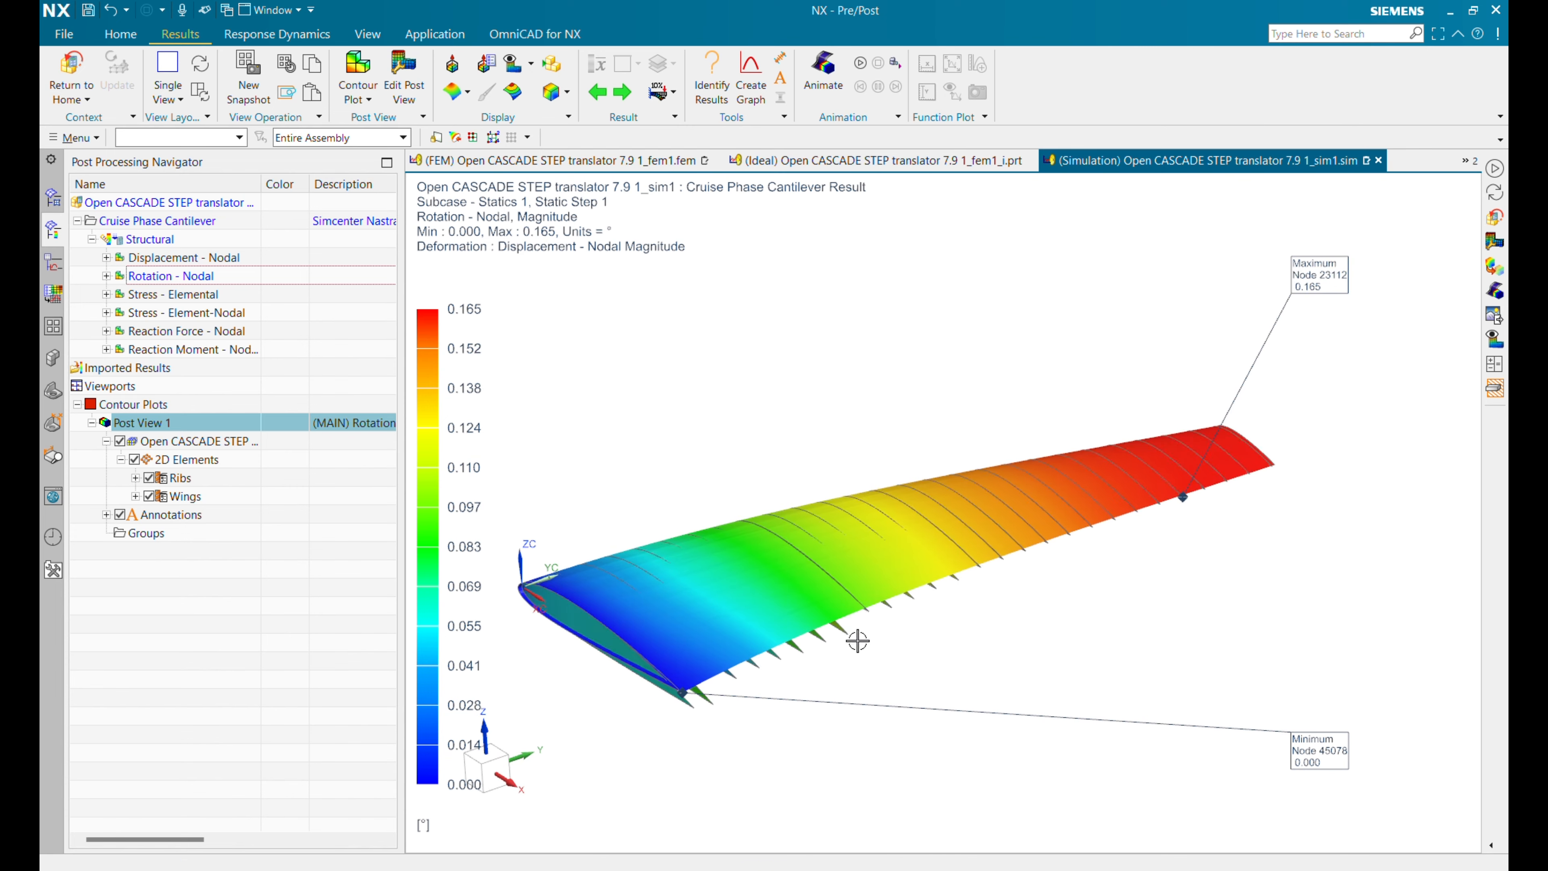
pyautogui.moveTo(857, 640); pyautogui.dragTo(893, 622, button='middle')
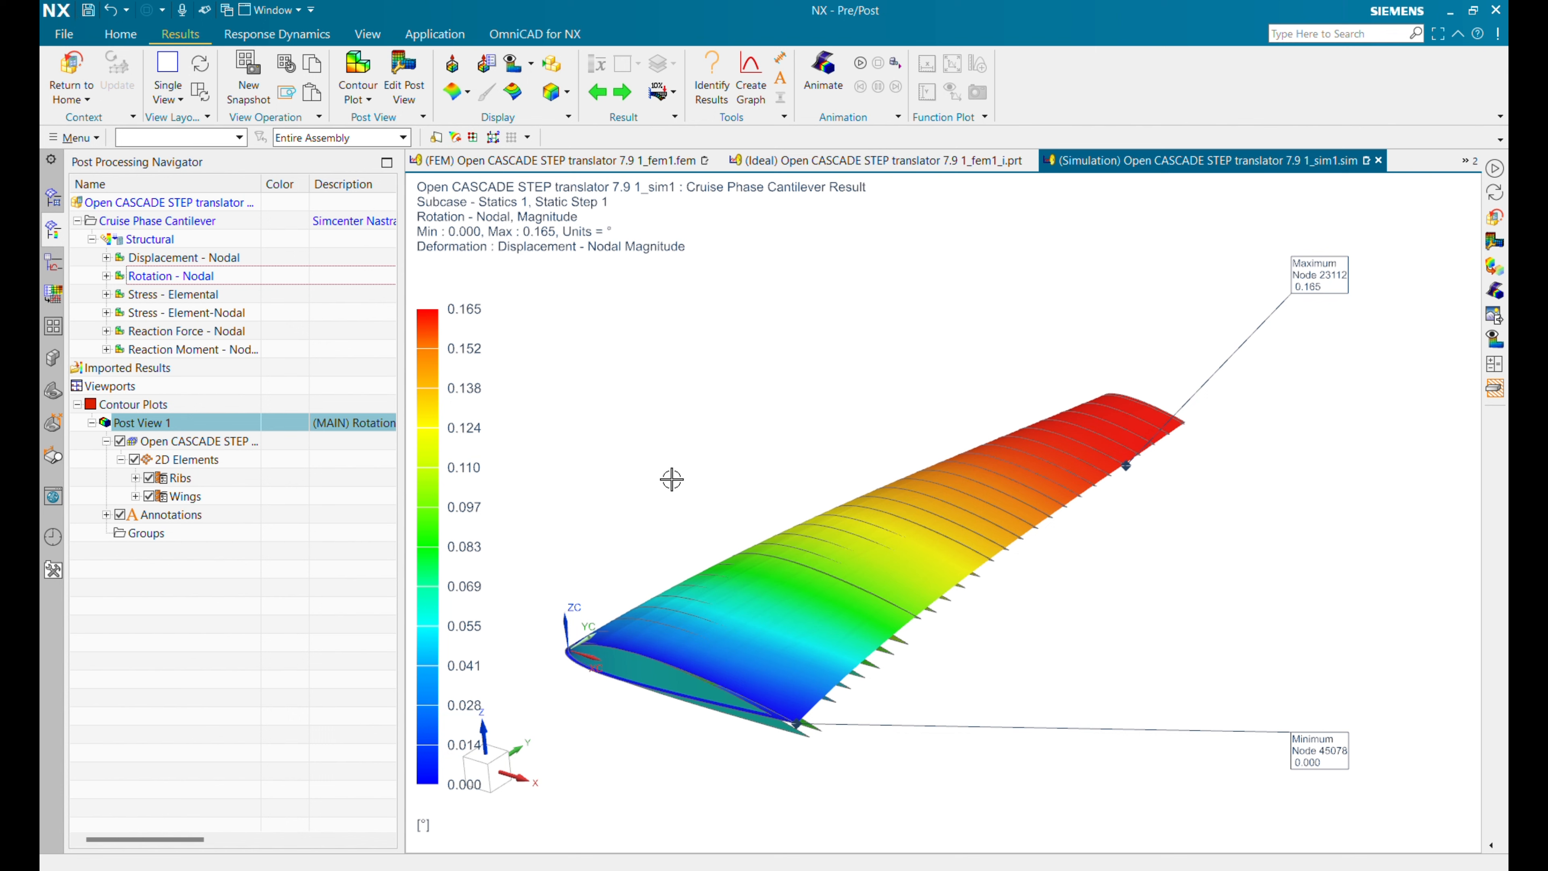
# Step: Switch the rotation plot to unexaggerated deformation and inspect the wing from the root
pyautogui.click(673, 91)
pyautogui.click(707, 133)
pyautogui.moveTo(801, 759); pyautogui.dragTo(1022, 626, button='middle')
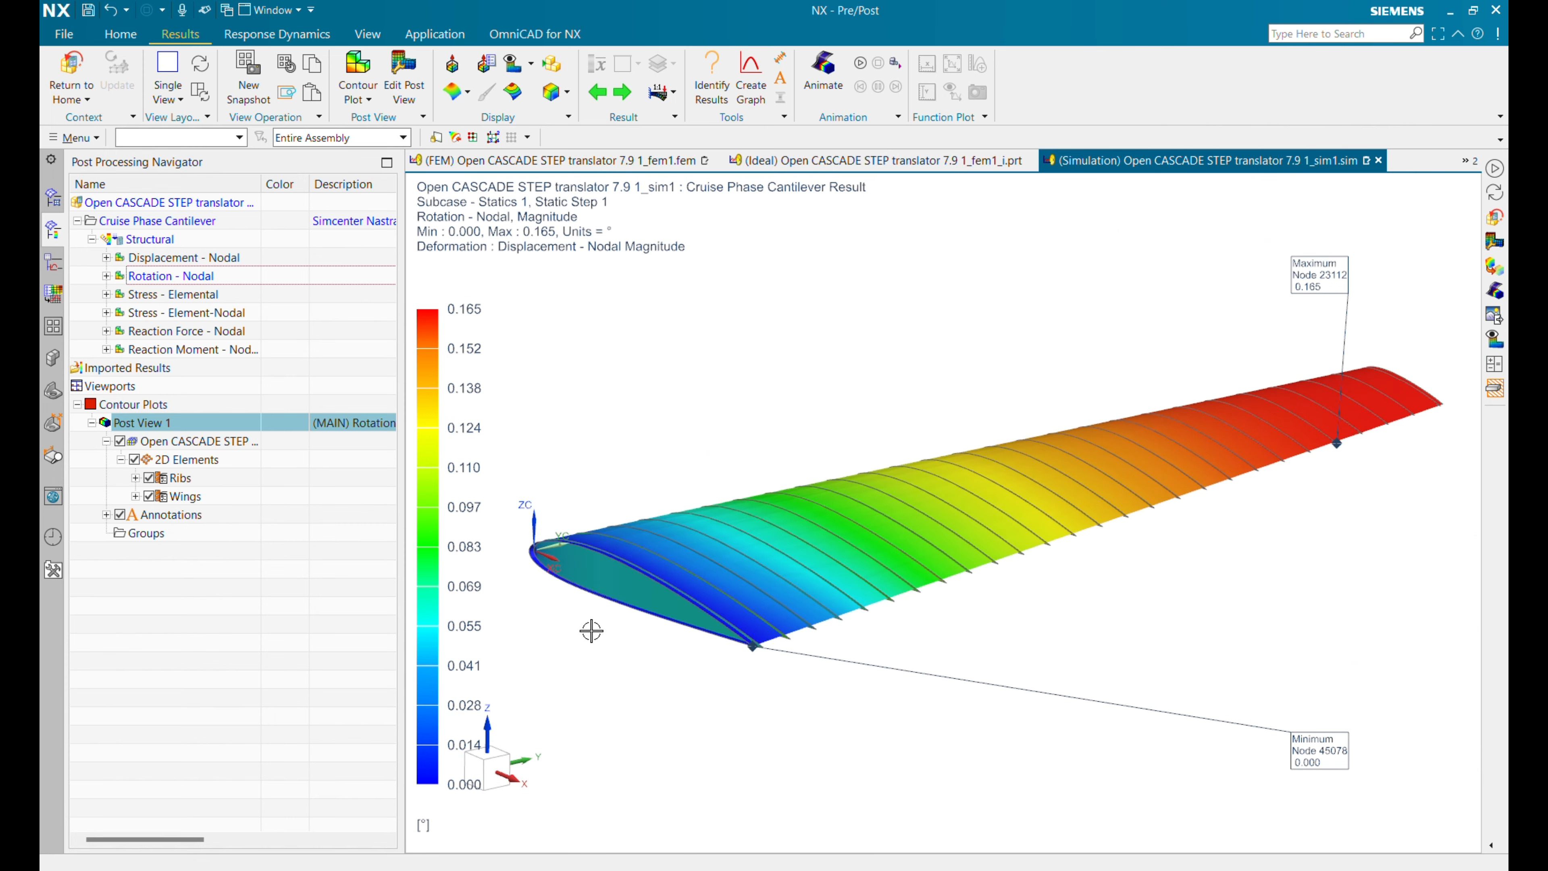
# Step: Animate the rotation result with 60 frames and a synchronized frame delay of 10 ms, and stop the playback
pyautogui.click(825, 77)
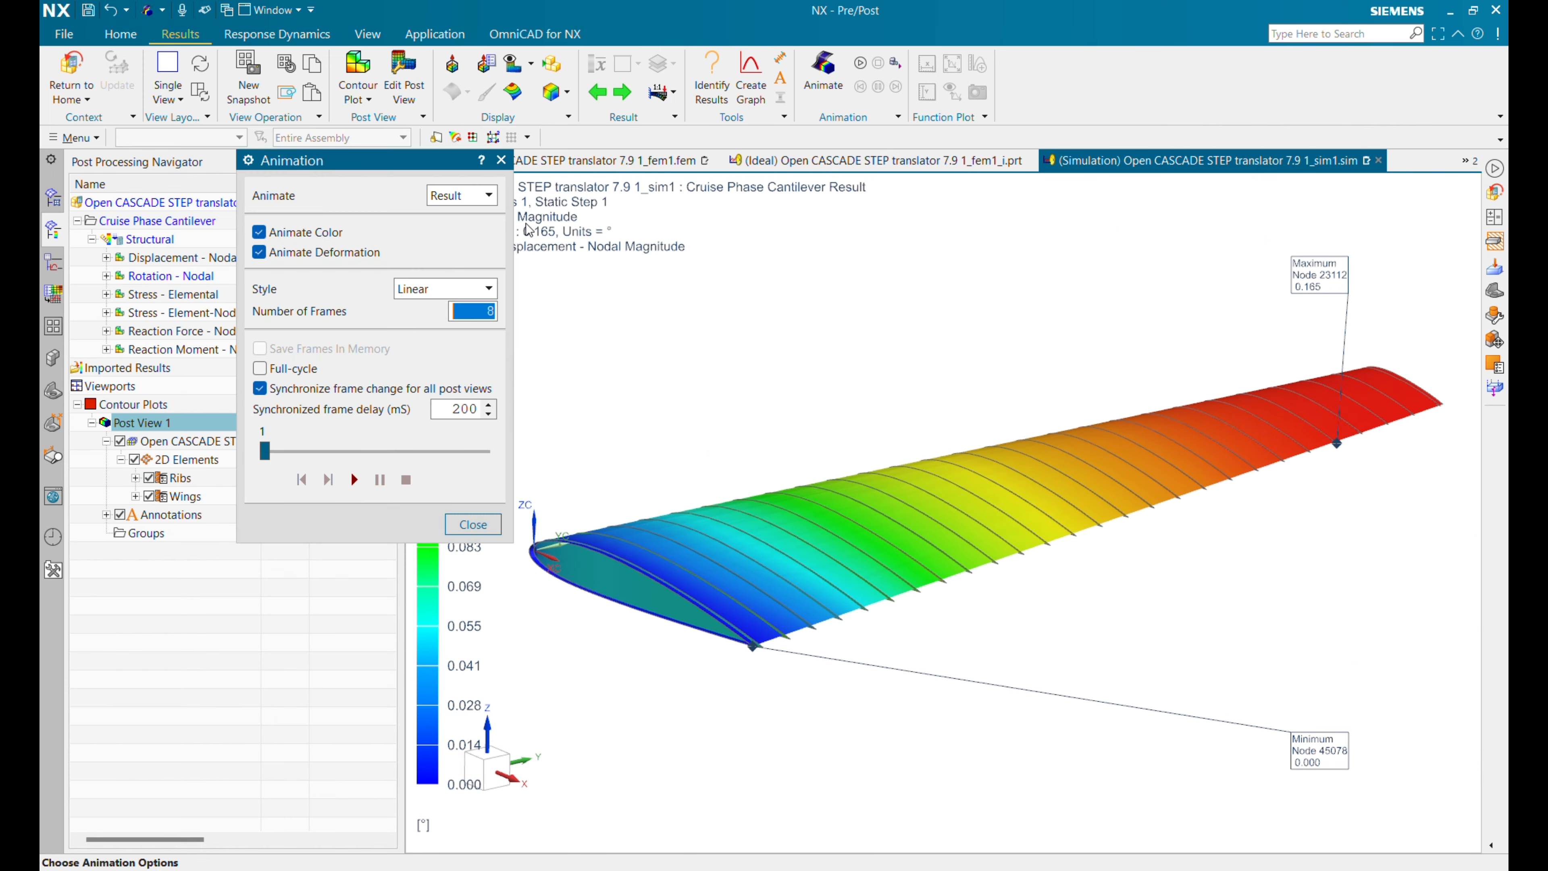
pyautogui.doubleClick(478, 312)
pyautogui.write('60')
pyautogui.doubleClick(457, 409)
pyautogui.write('10')
pyautogui.click(351, 482)
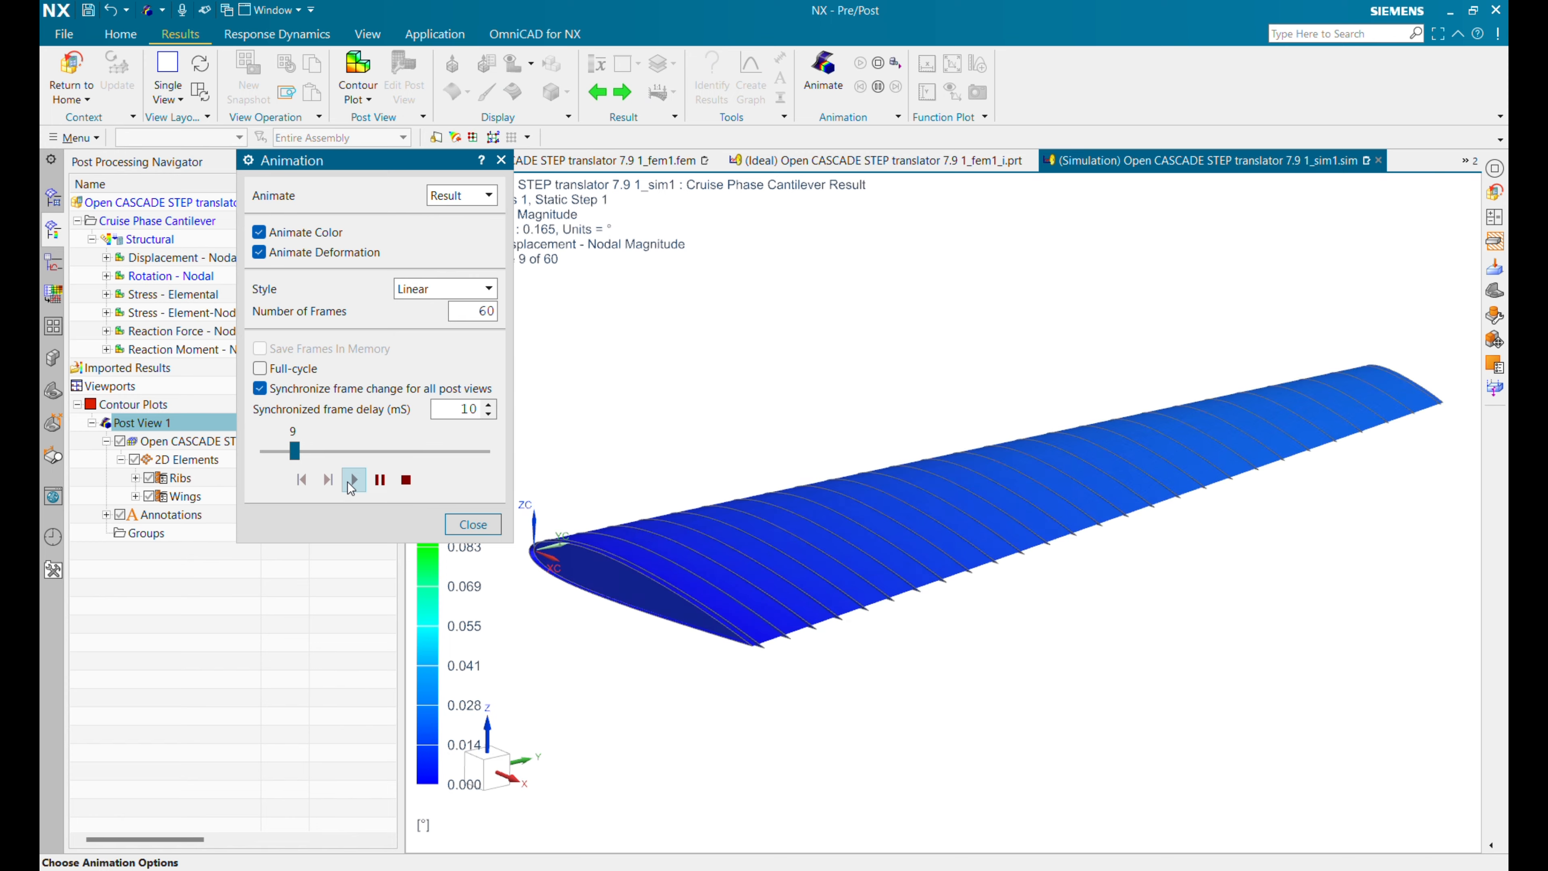
pyautogui.click(481, 528)
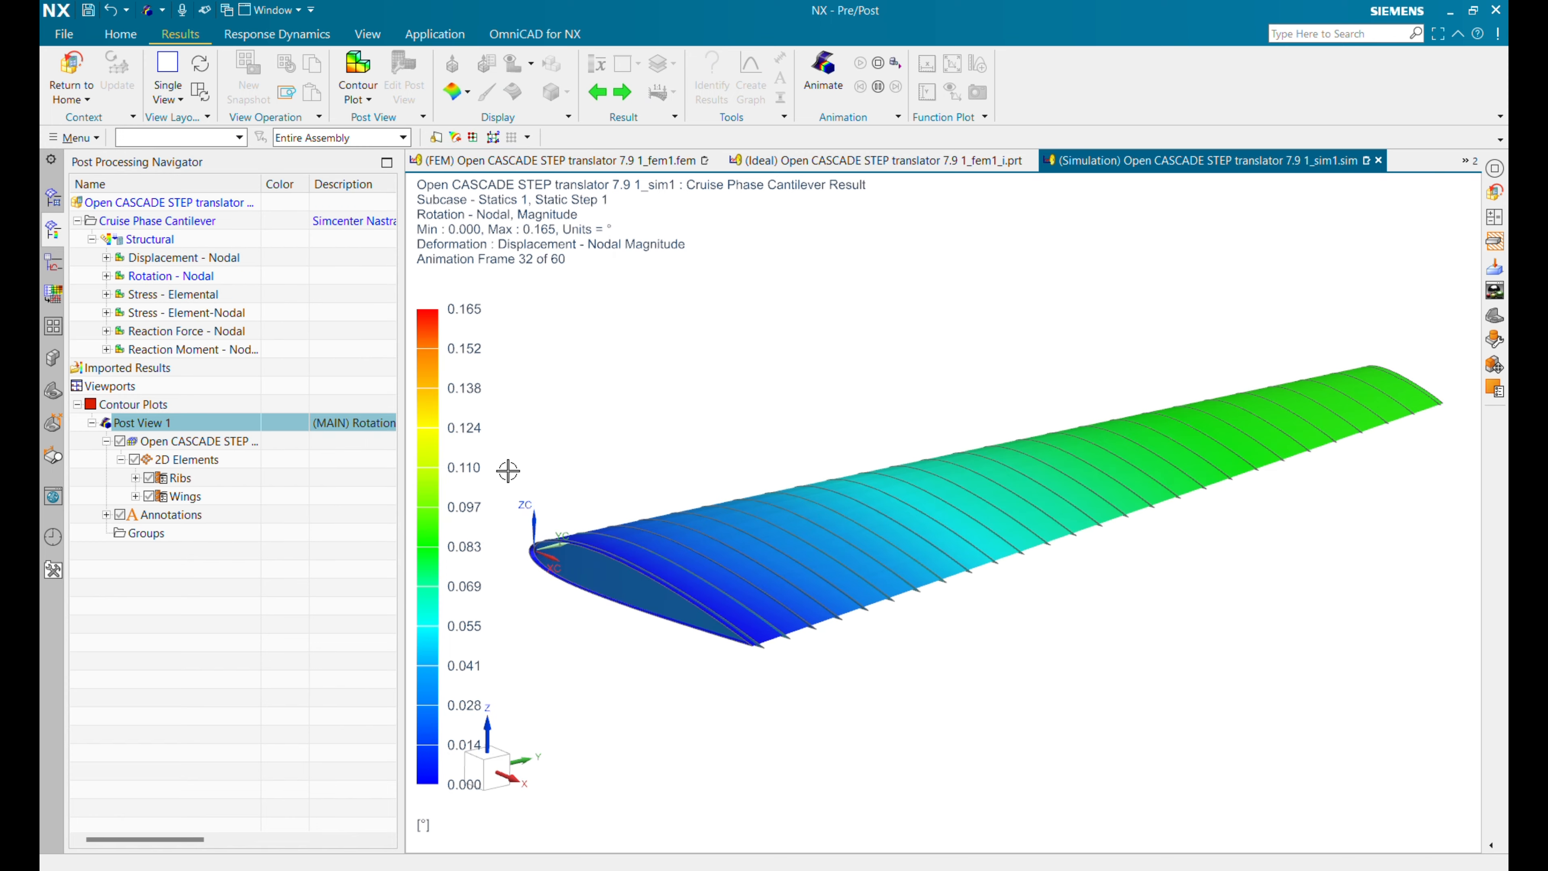
pyautogui.click(878, 63)
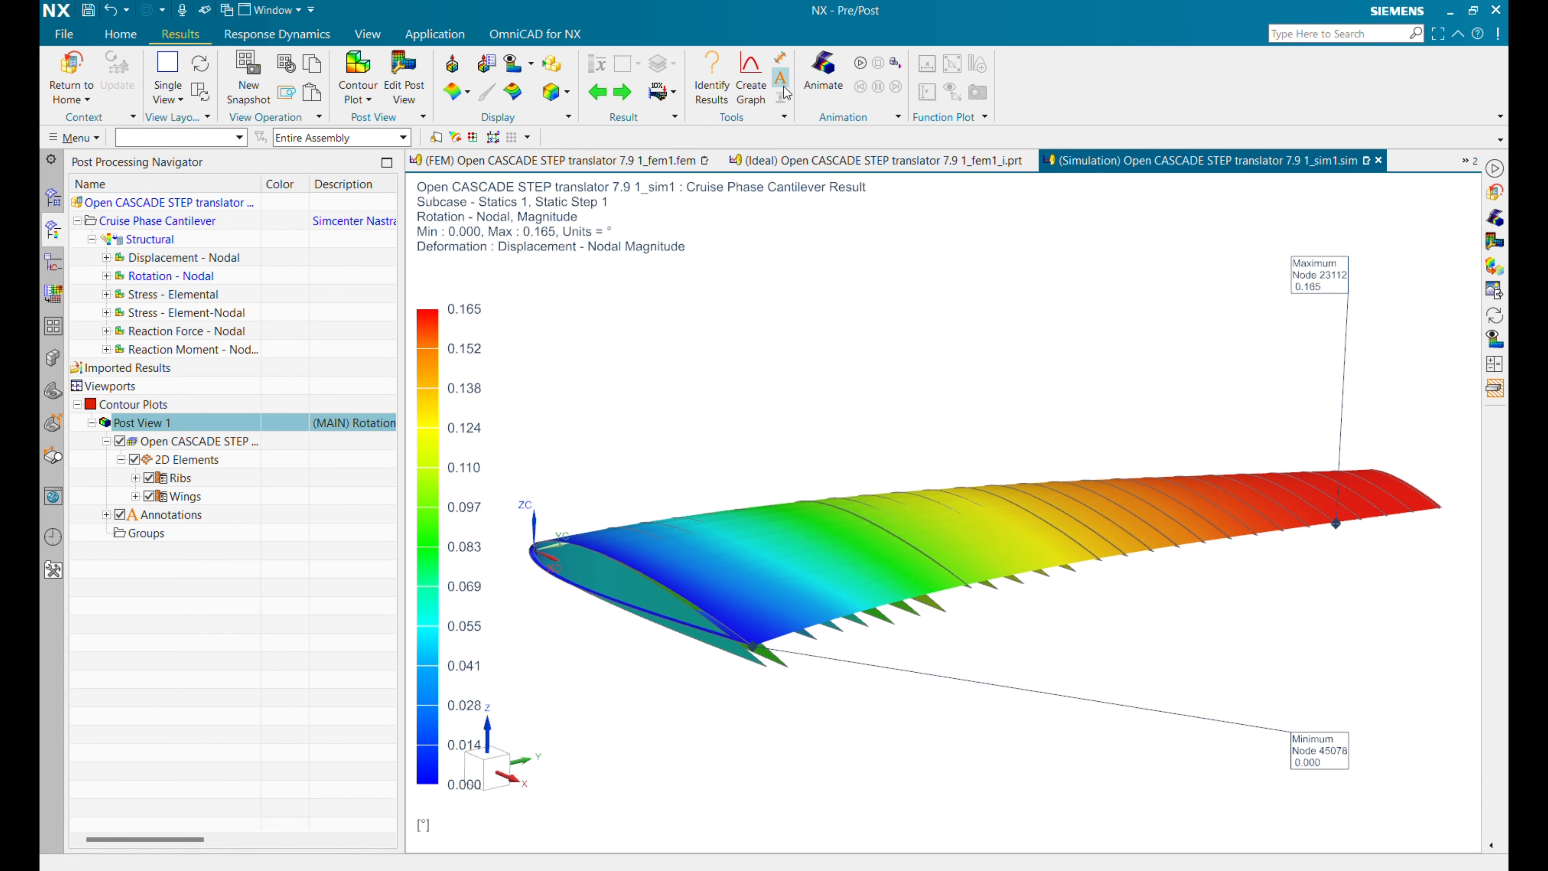
# Step: Replay the rotation animation with exaggerated deformation, watch the whole wing, and stop it
pyautogui.click(859, 63)
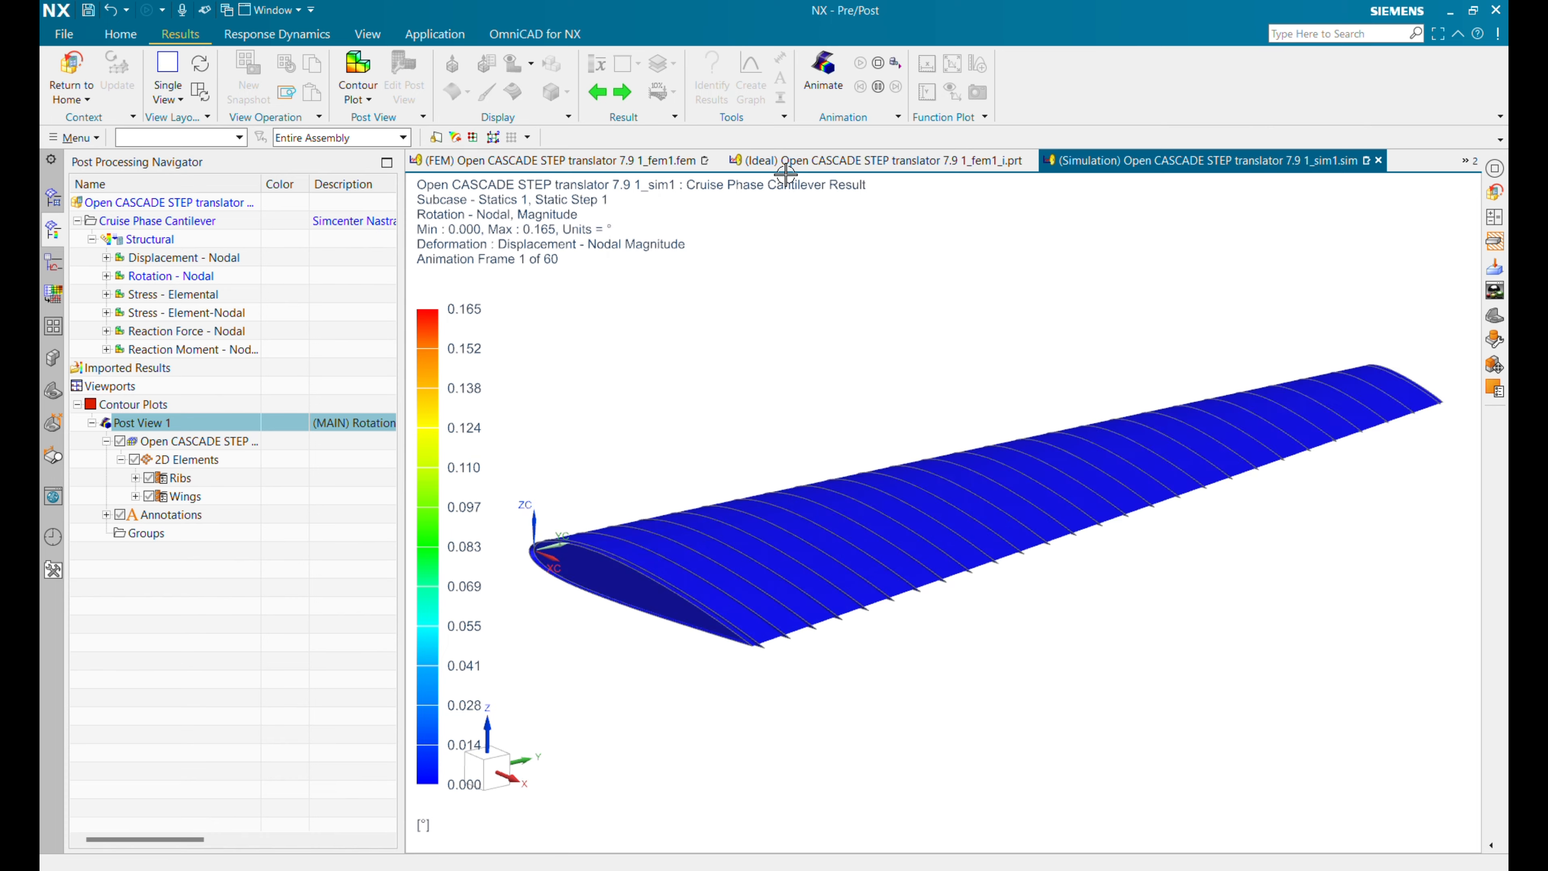
pyautogui.scroll(-2, 948, 647)
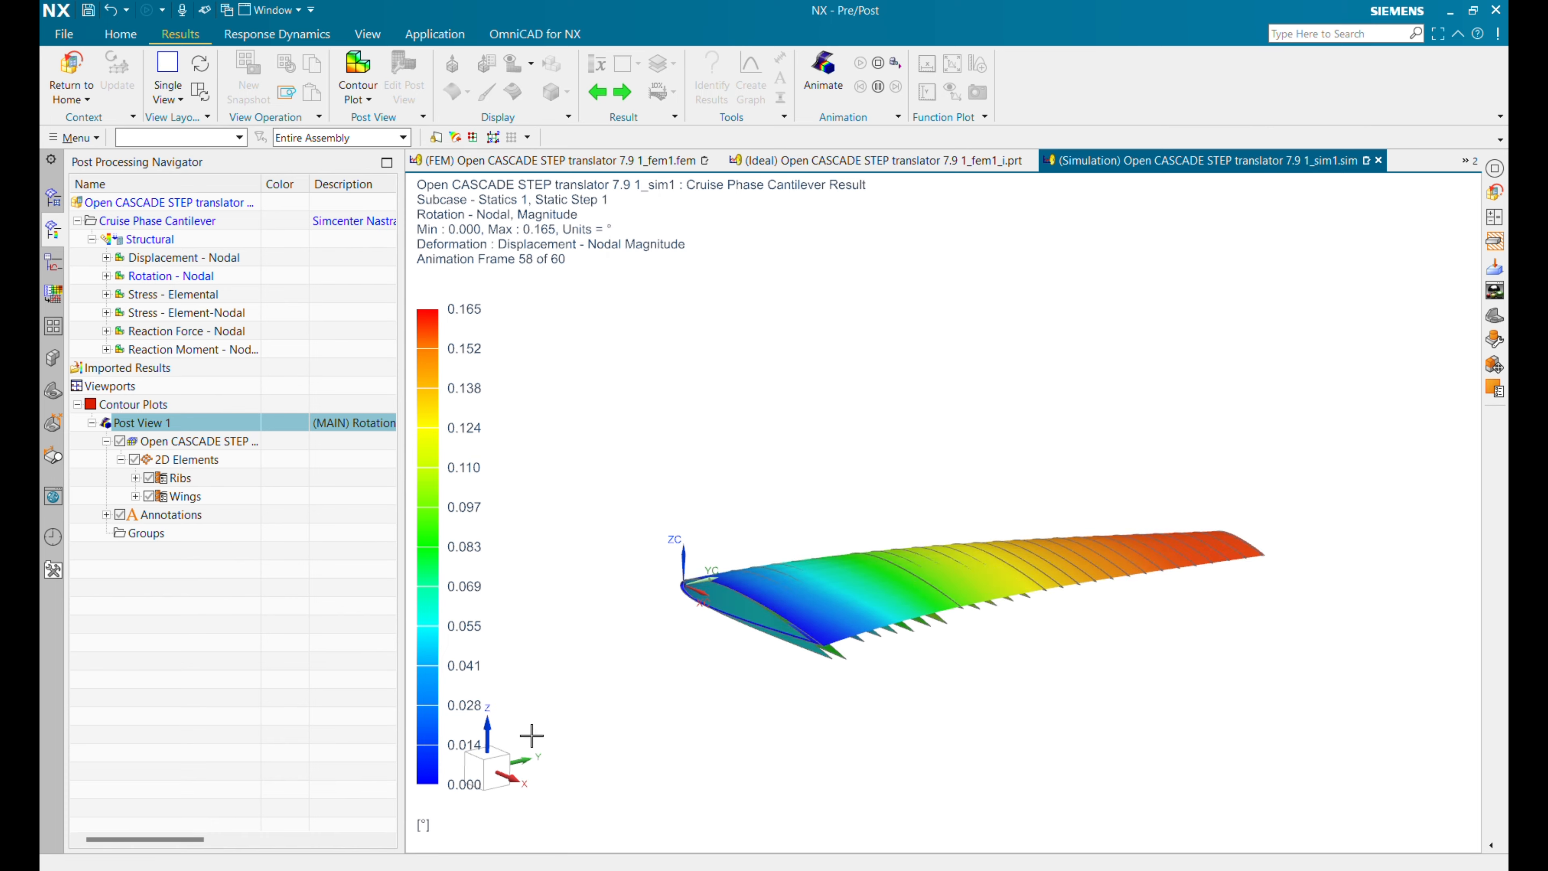
pyautogui.scroll(2, 995, 705)
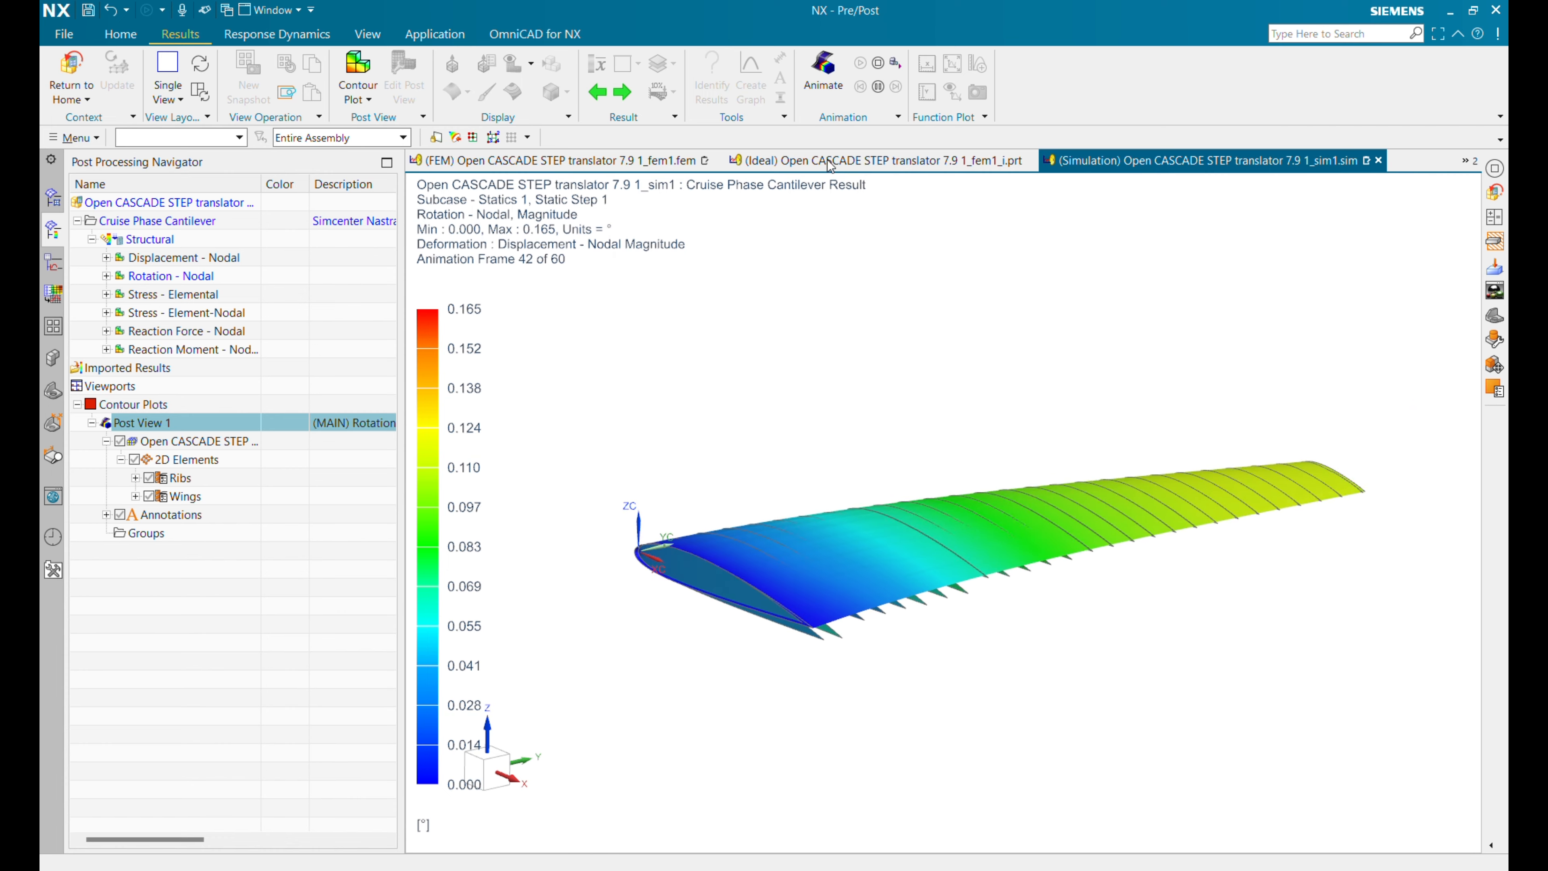
pyautogui.click(878, 64)
# Step: Inspect the rotation distribution and exaggerated deformation along the wing from root to tip
pyautogui.scroll(2, 888, 772)
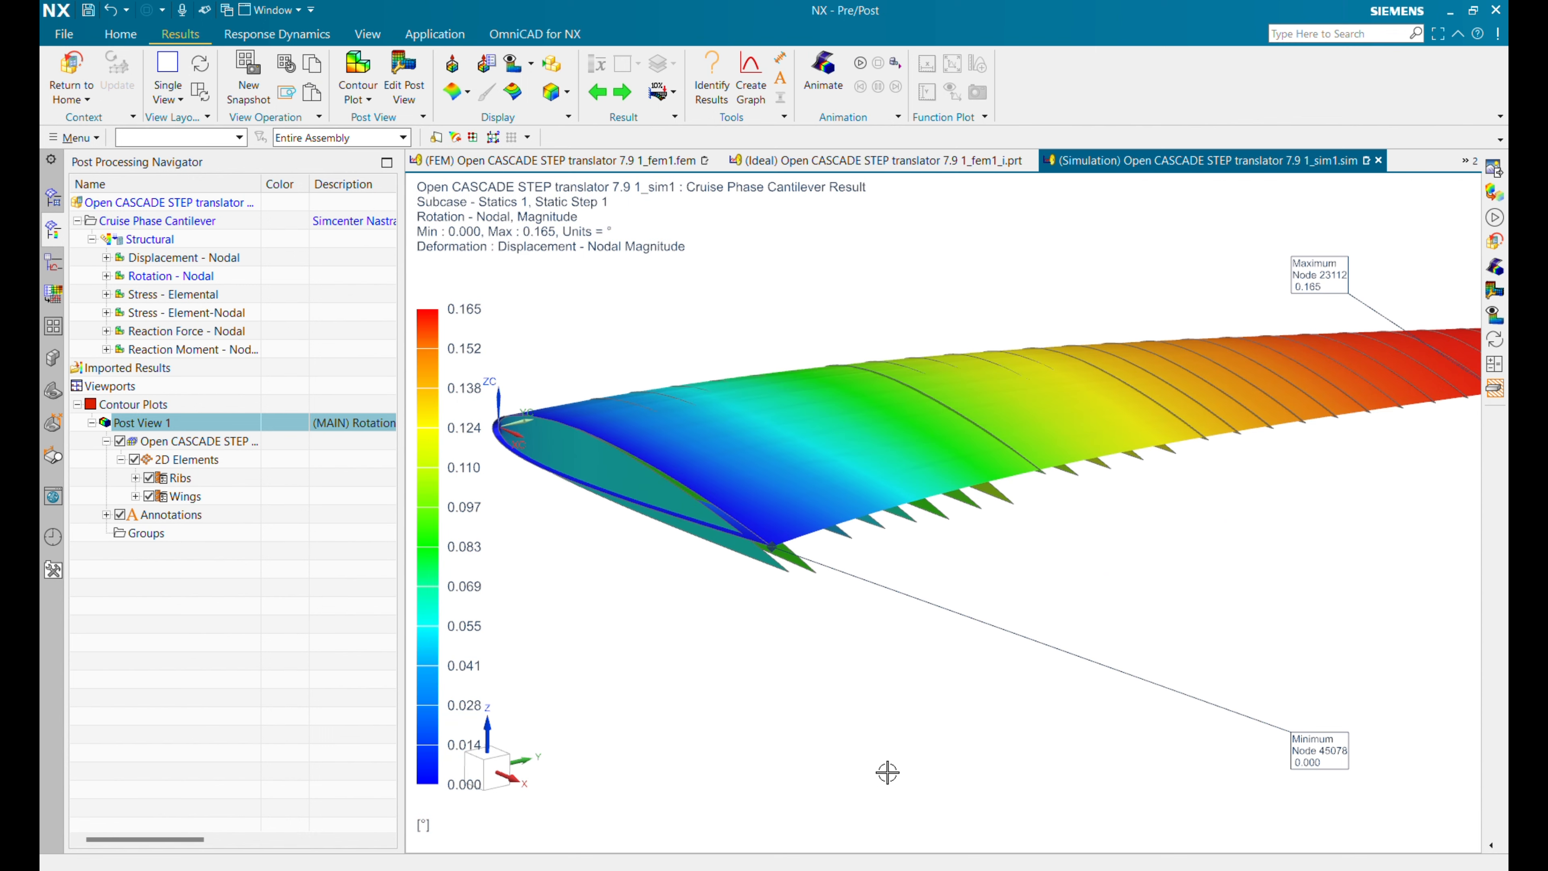
pyautogui.scroll(-2, 861, 638)
pyautogui.moveTo(867, 605); pyautogui.dragTo(865, 641, button='middle')
pyautogui.scroll(2, 864, 641)
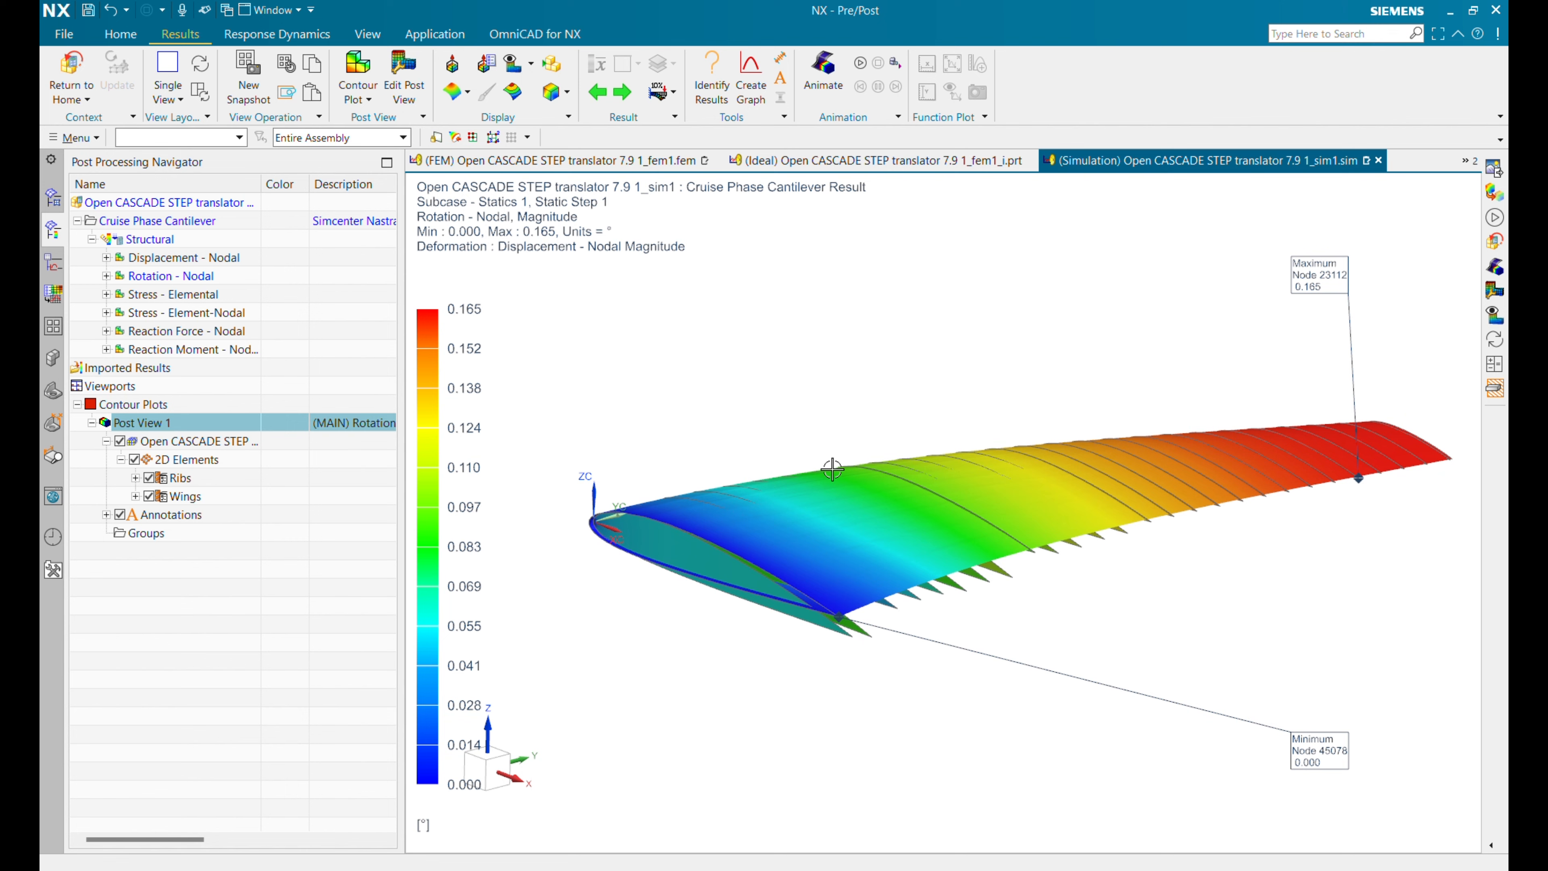
pyautogui.moveTo(841, 430); pyautogui.dragTo(888, 374, button='middle')
pyautogui.scroll(-2, 1014, 529)
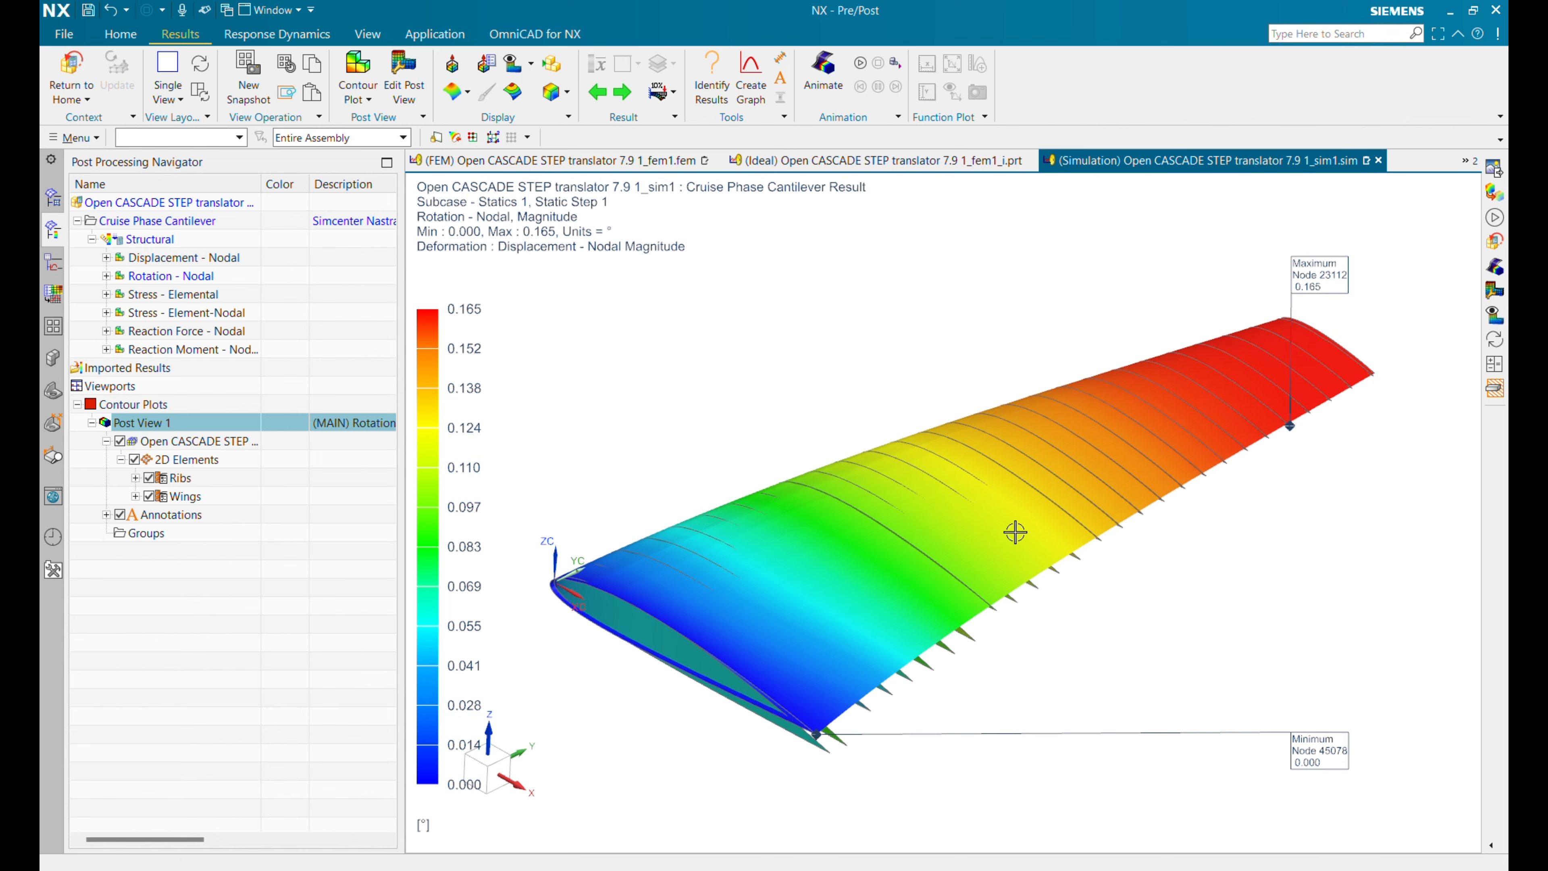
# Step: Compare the Stress - Elemental plot of the complete wing with the Rotation - Nodal plot, ending on the rotation plot
pyautogui.moveTo(1015, 529)
pyautogui.mouseDown(button='middle')
pyautogui.moveTo(1016, 463)
pyautogui.moveTo(1016, 500)
pyautogui.mouseUp(button='middle')
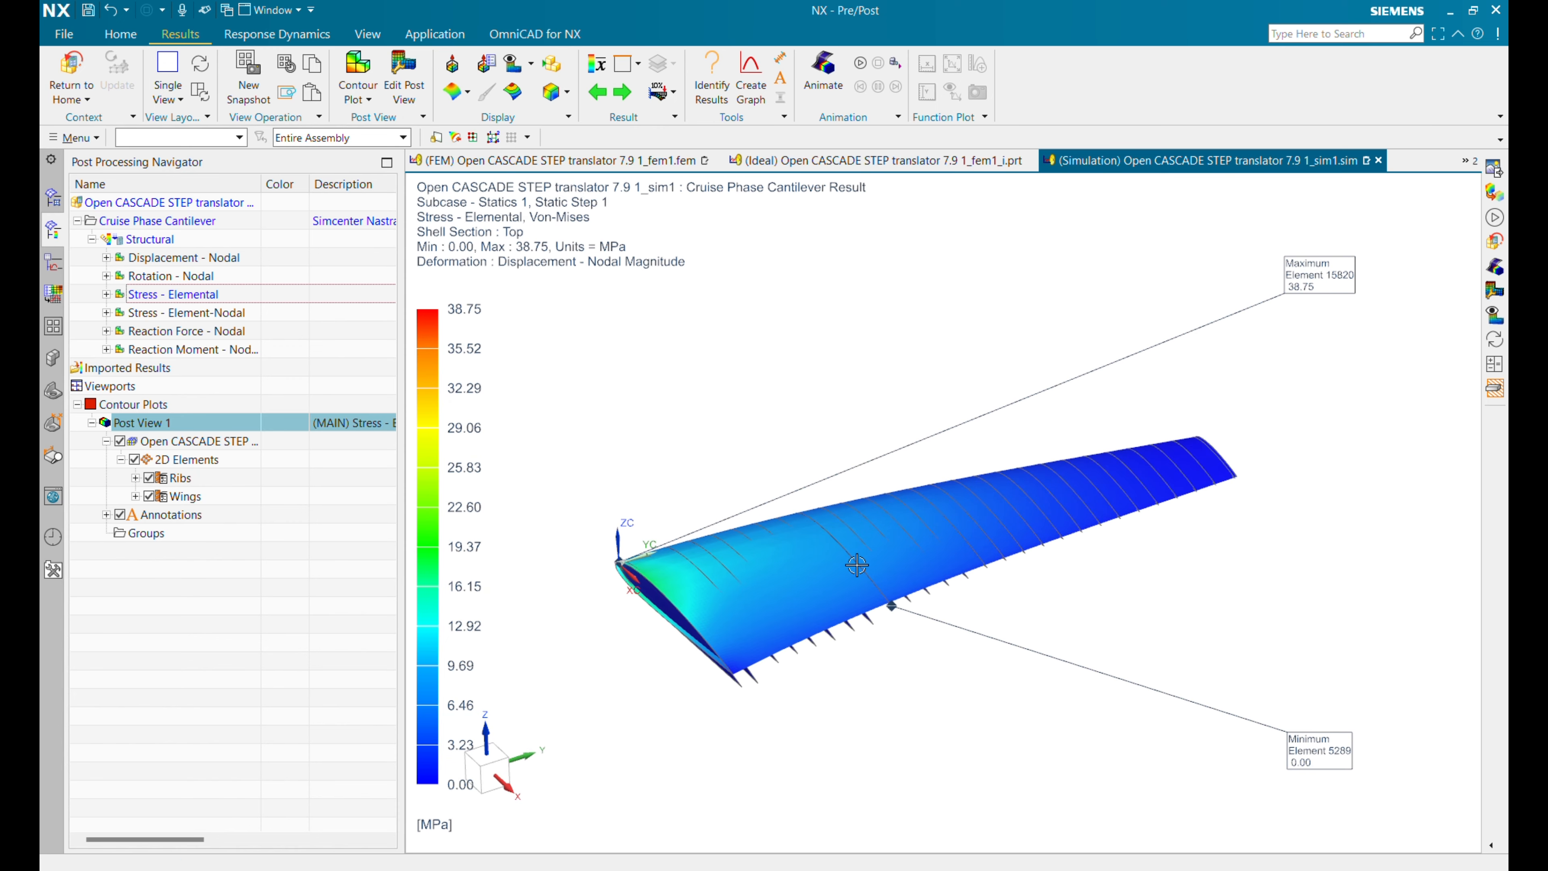
pyautogui.moveTo(528, 383)
pyautogui.mouseDown(button='middle')
pyautogui.moveTo(546, 339)
pyautogui.moveTo(545, 365)
pyautogui.mouseUp(button='middle')
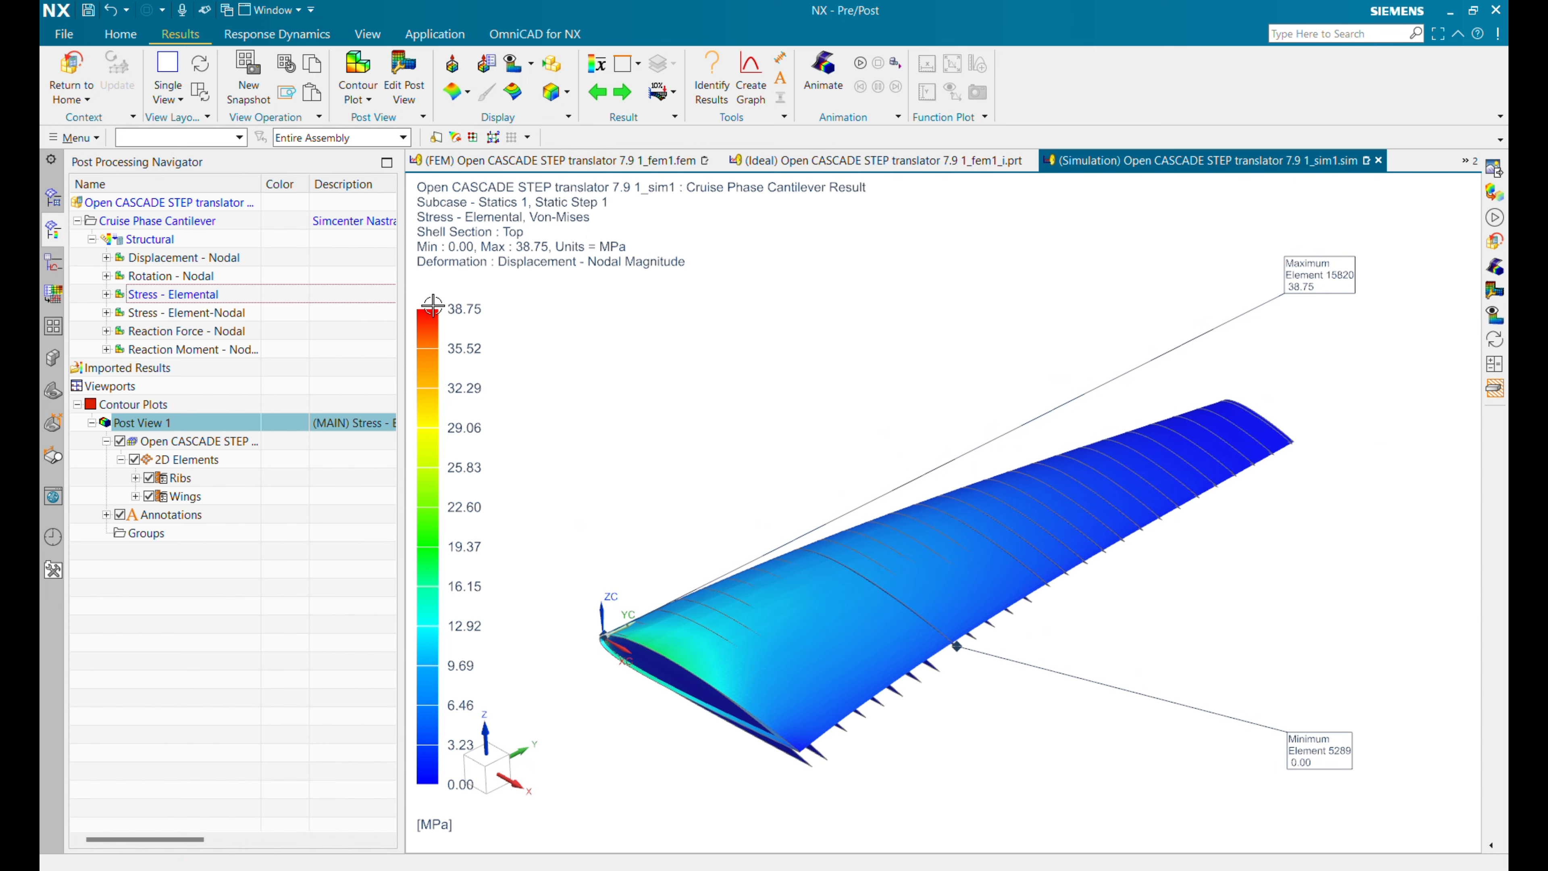
pyautogui.doubleClick(214, 278)
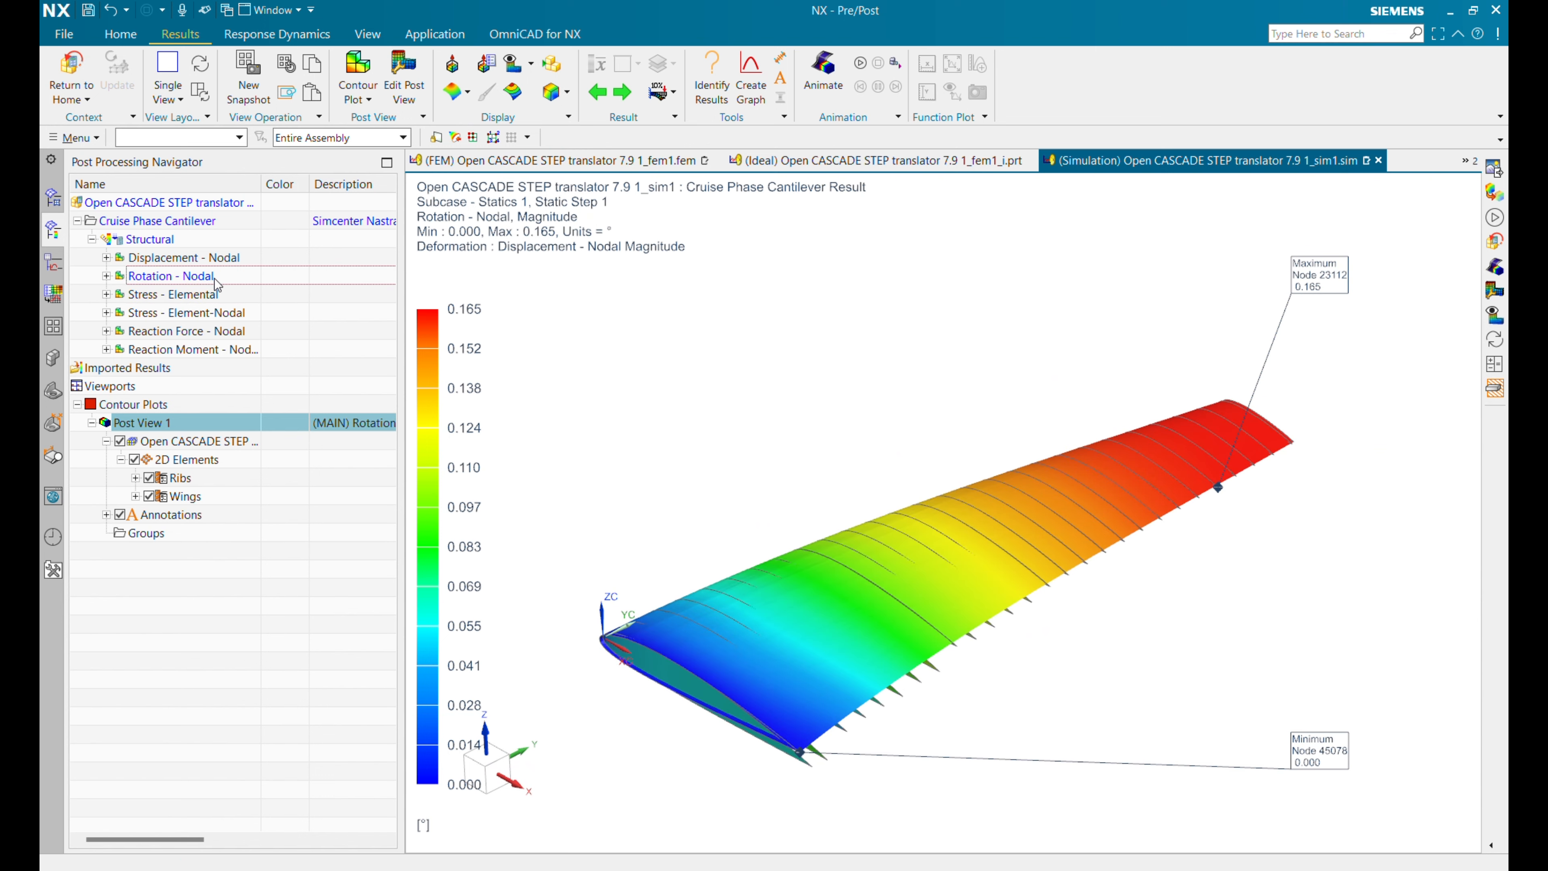
# Step: Overlay the undeformed model on the rotation plot, using translucent faces in light grey
pyautogui.click(513, 63)
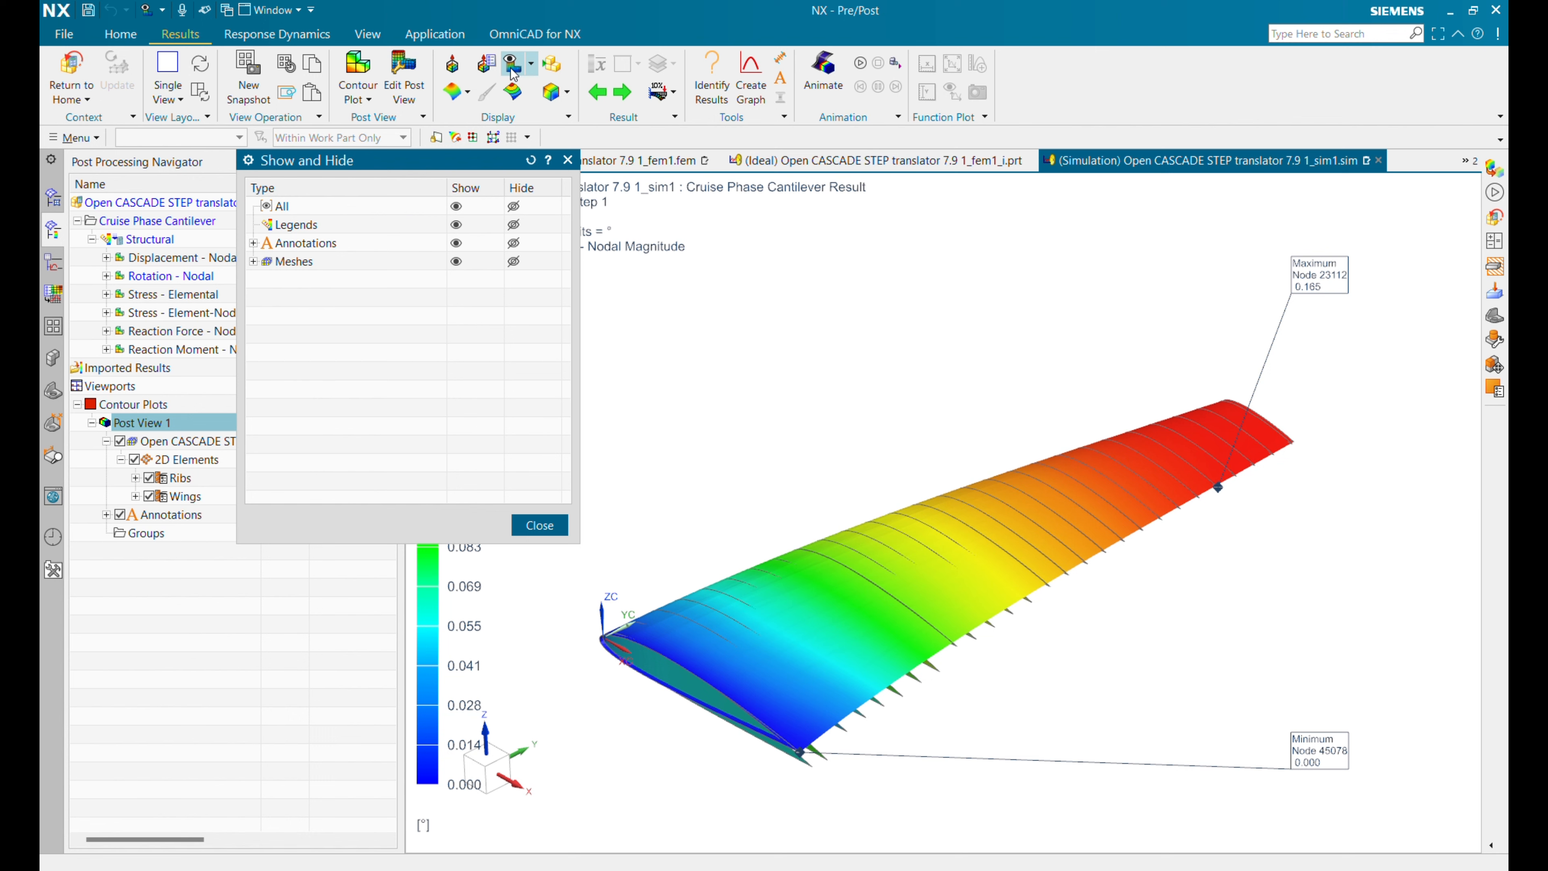
pyautogui.click(567, 160)
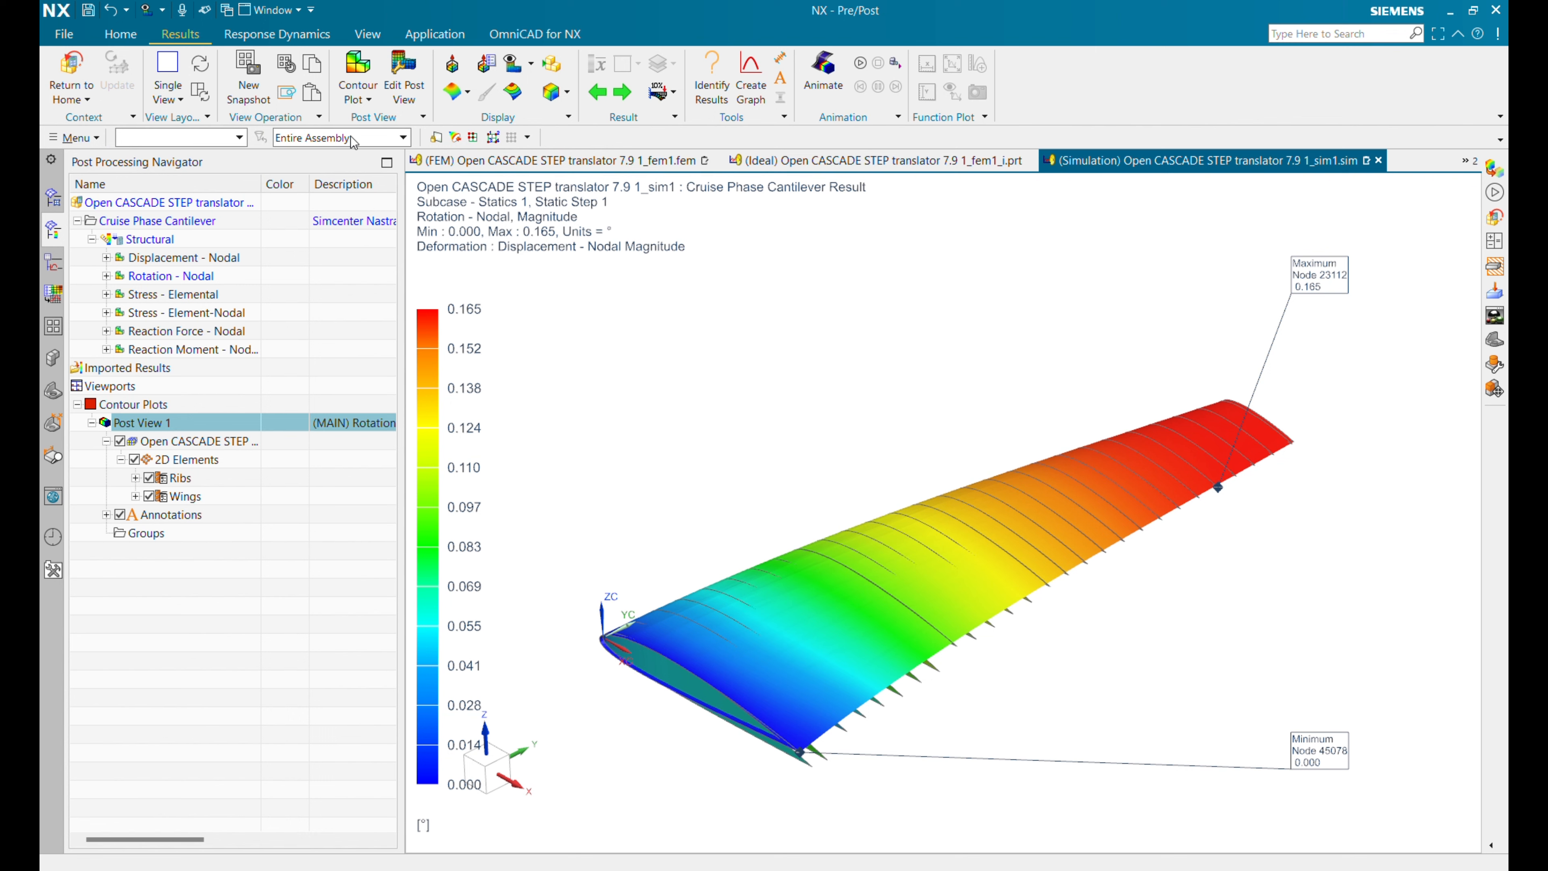
pyautogui.click(404, 76)
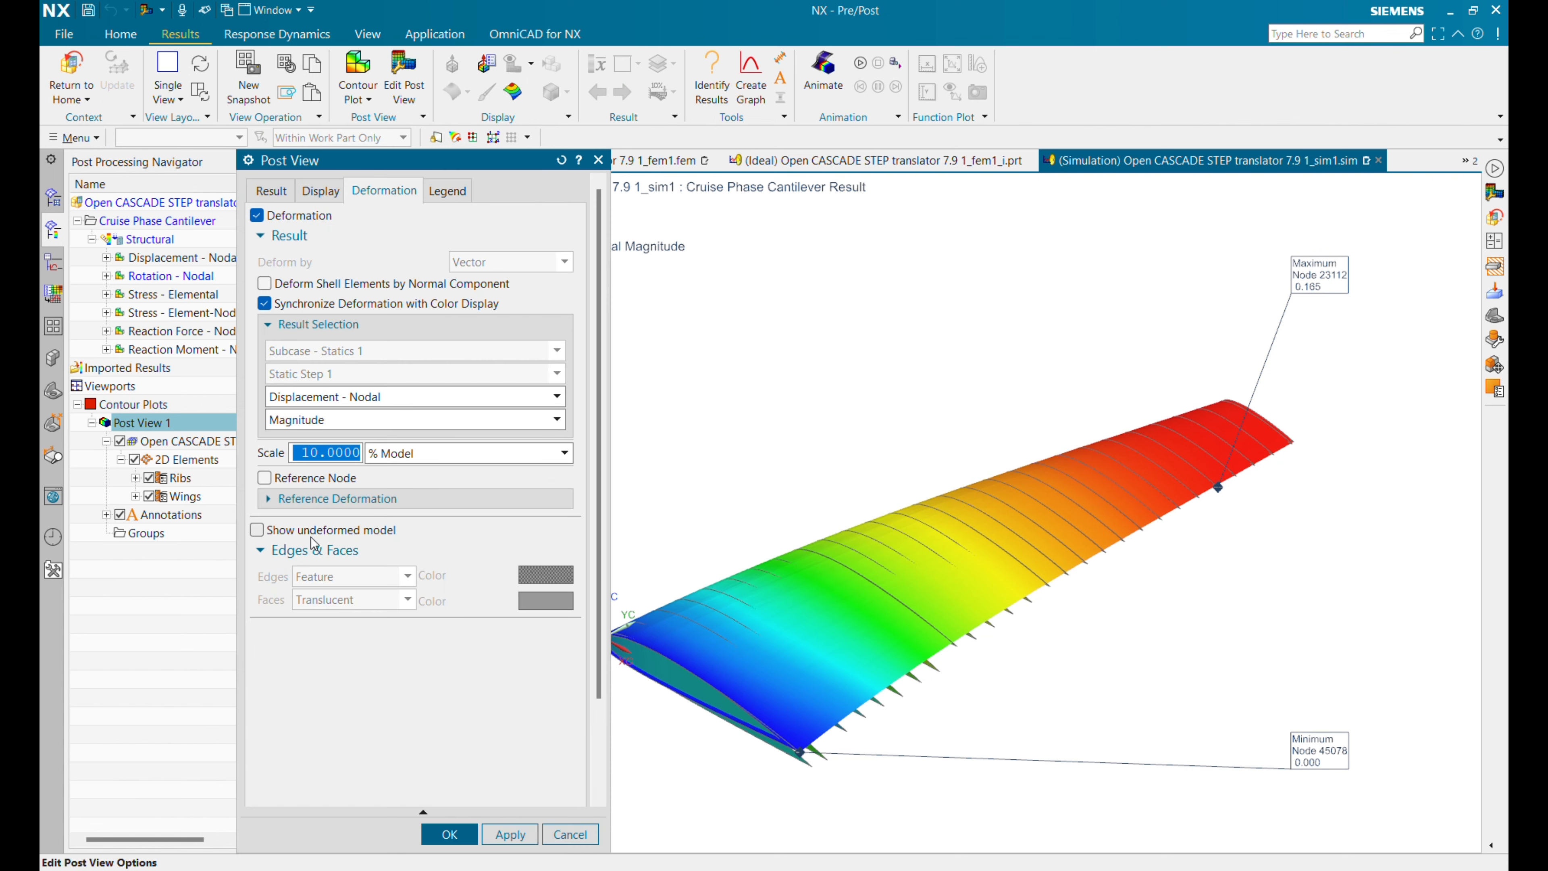
pyautogui.click(287, 530)
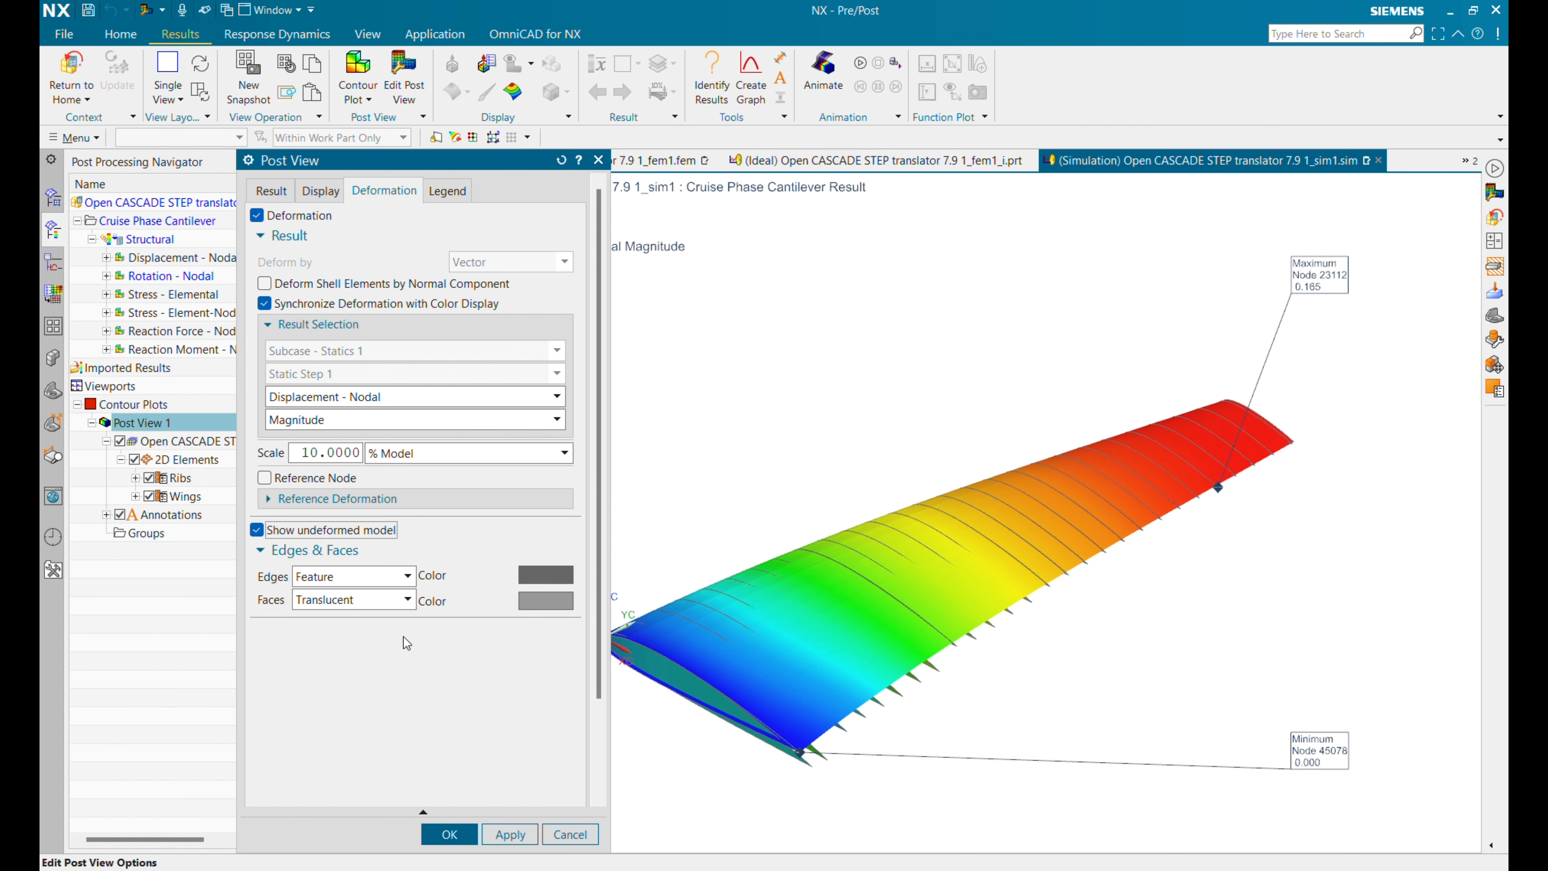
pyautogui.click(547, 601)
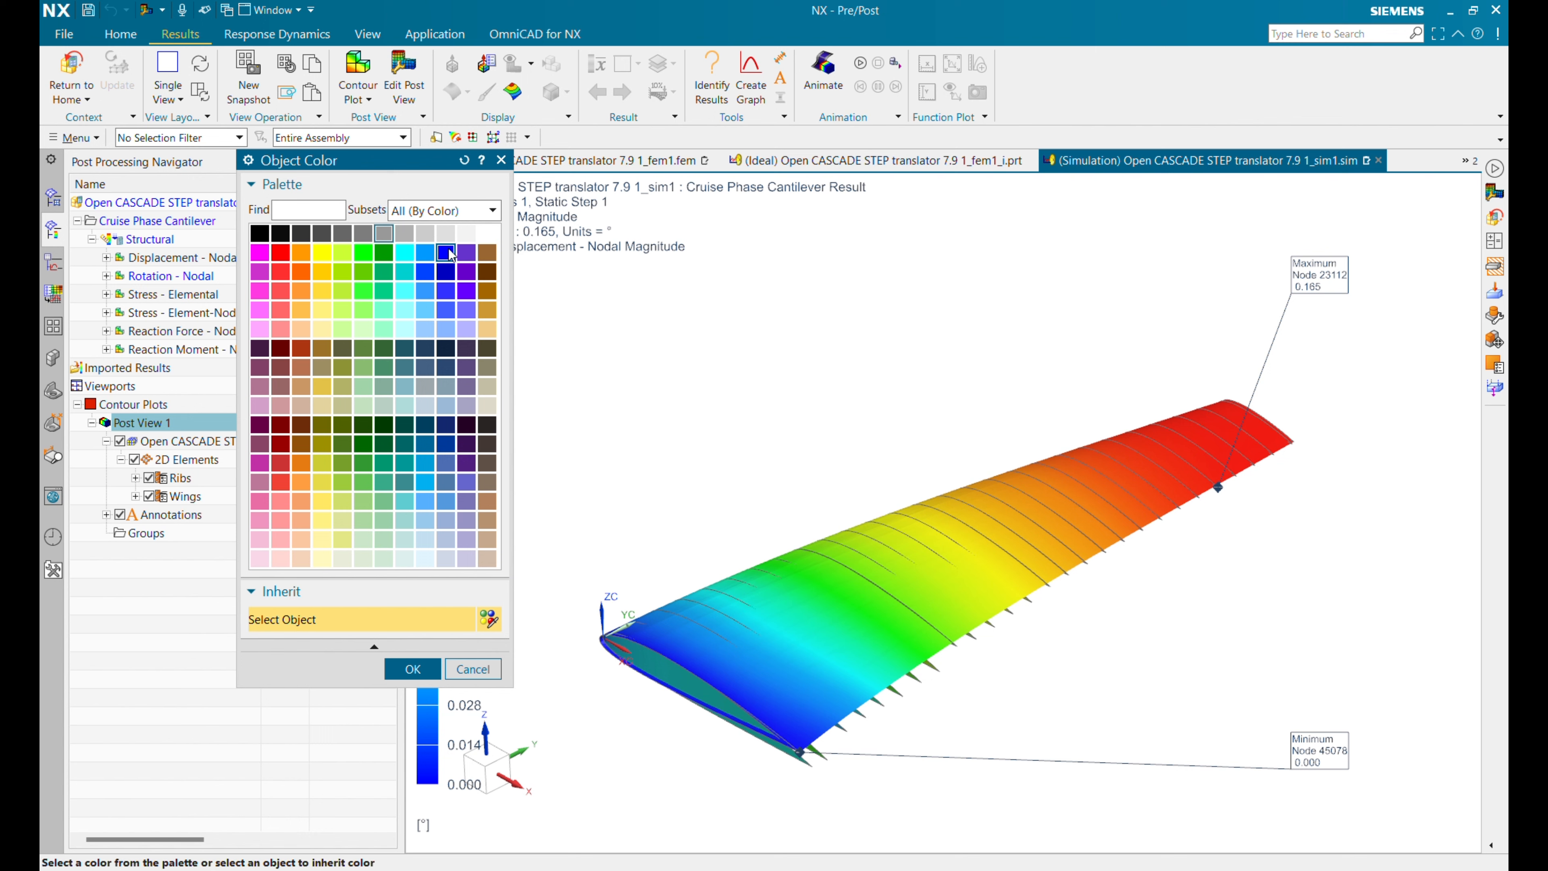
pyautogui.click(411, 667)
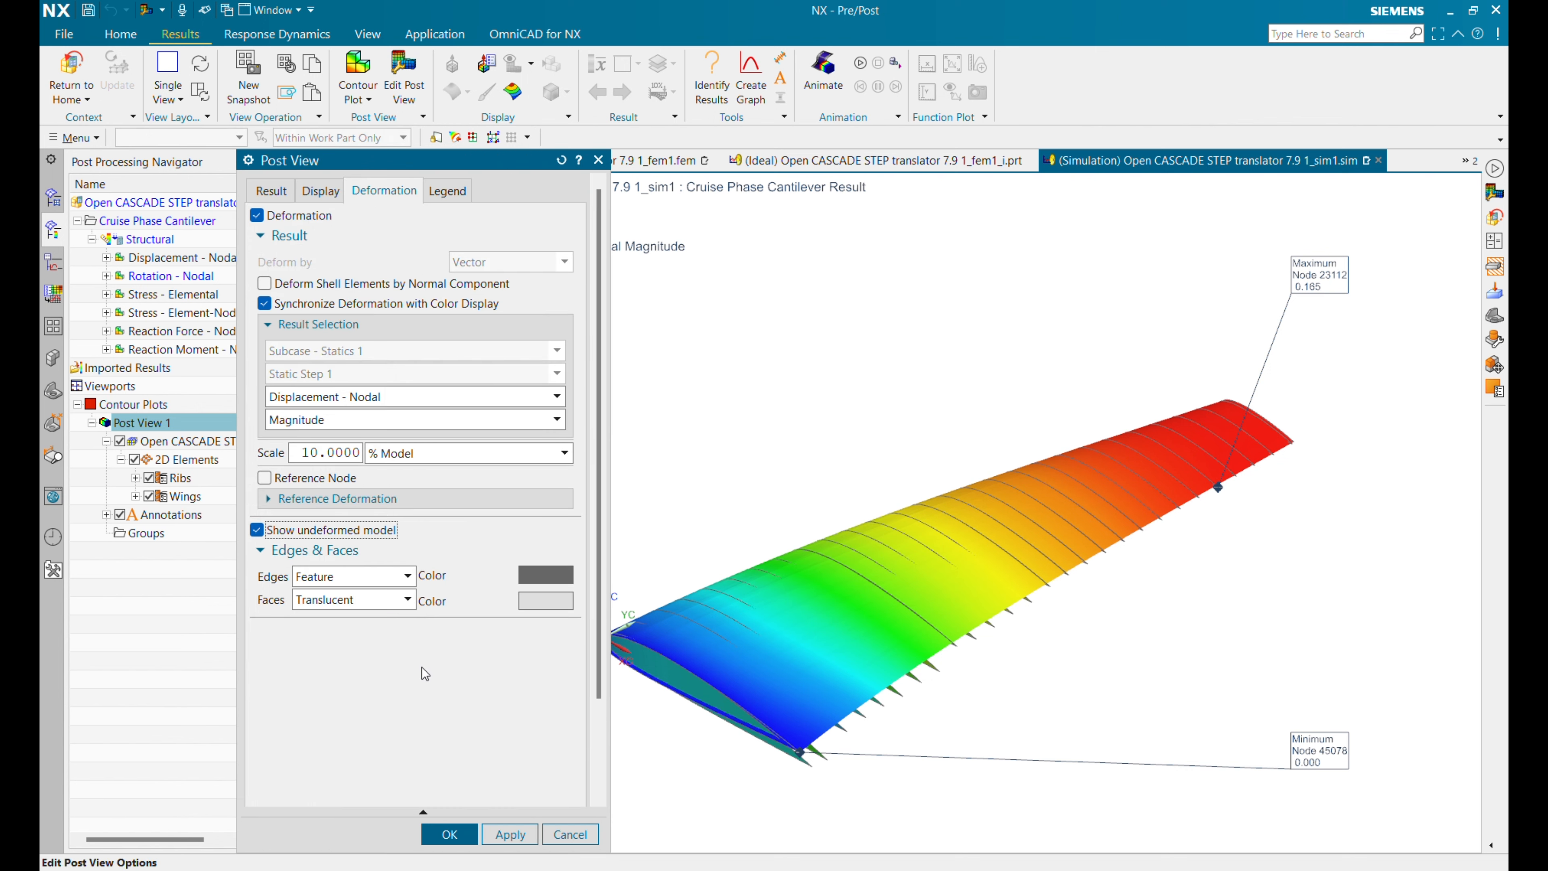
pyautogui.click(449, 833)
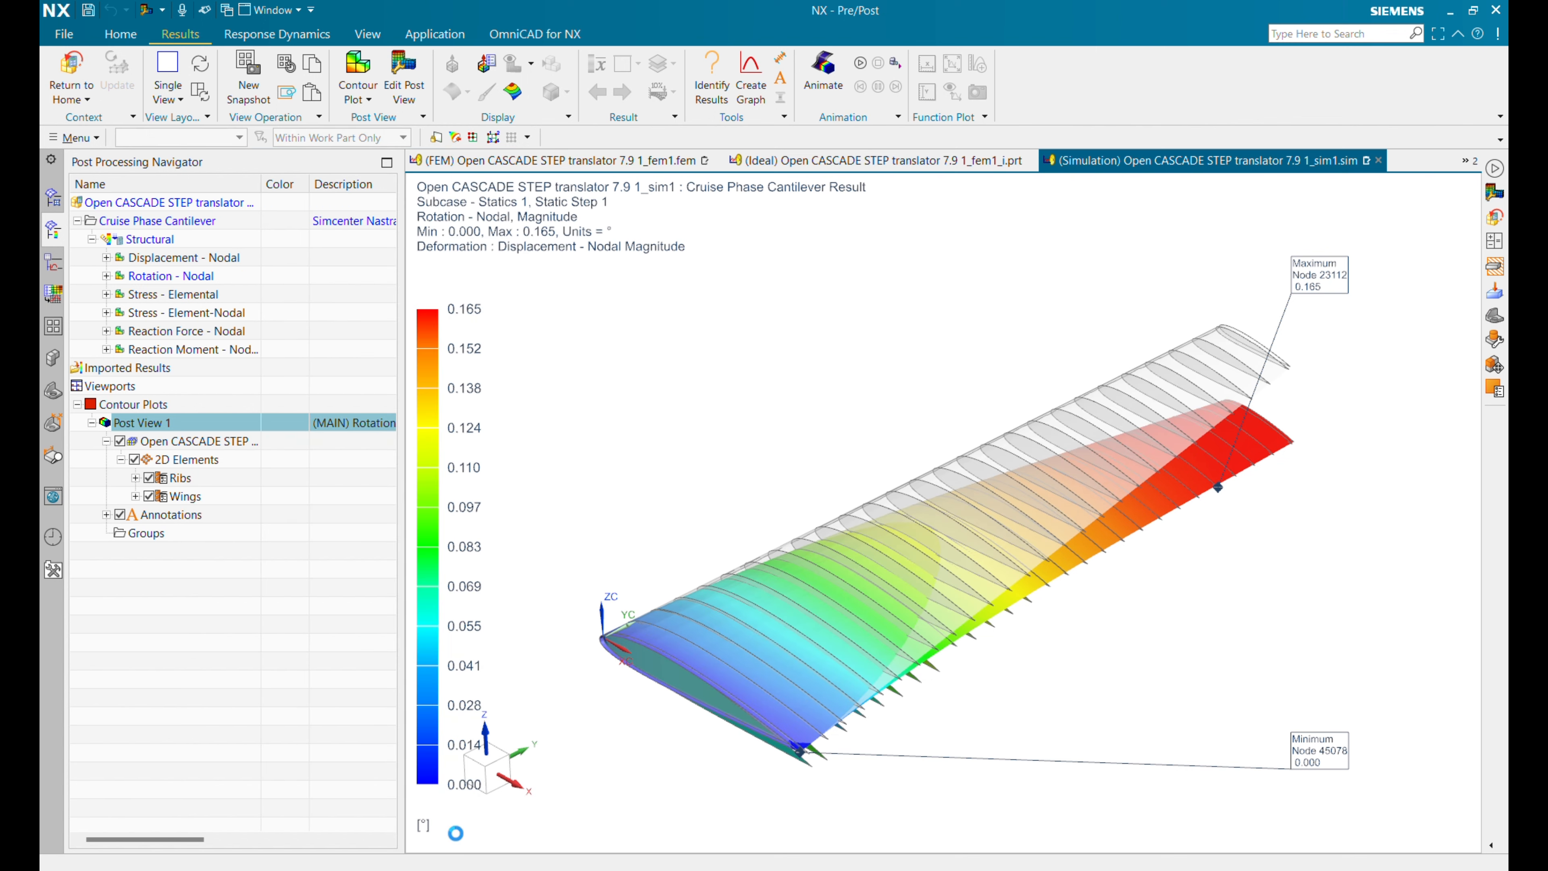
# Step: Animate the exaggerated deformation against the undeformed wing in a side view along the span, and stop the playback
pyautogui.moveTo(633, 519); pyautogui.dragTo(572, 470, button='middle')
pyautogui.click(493, 770)
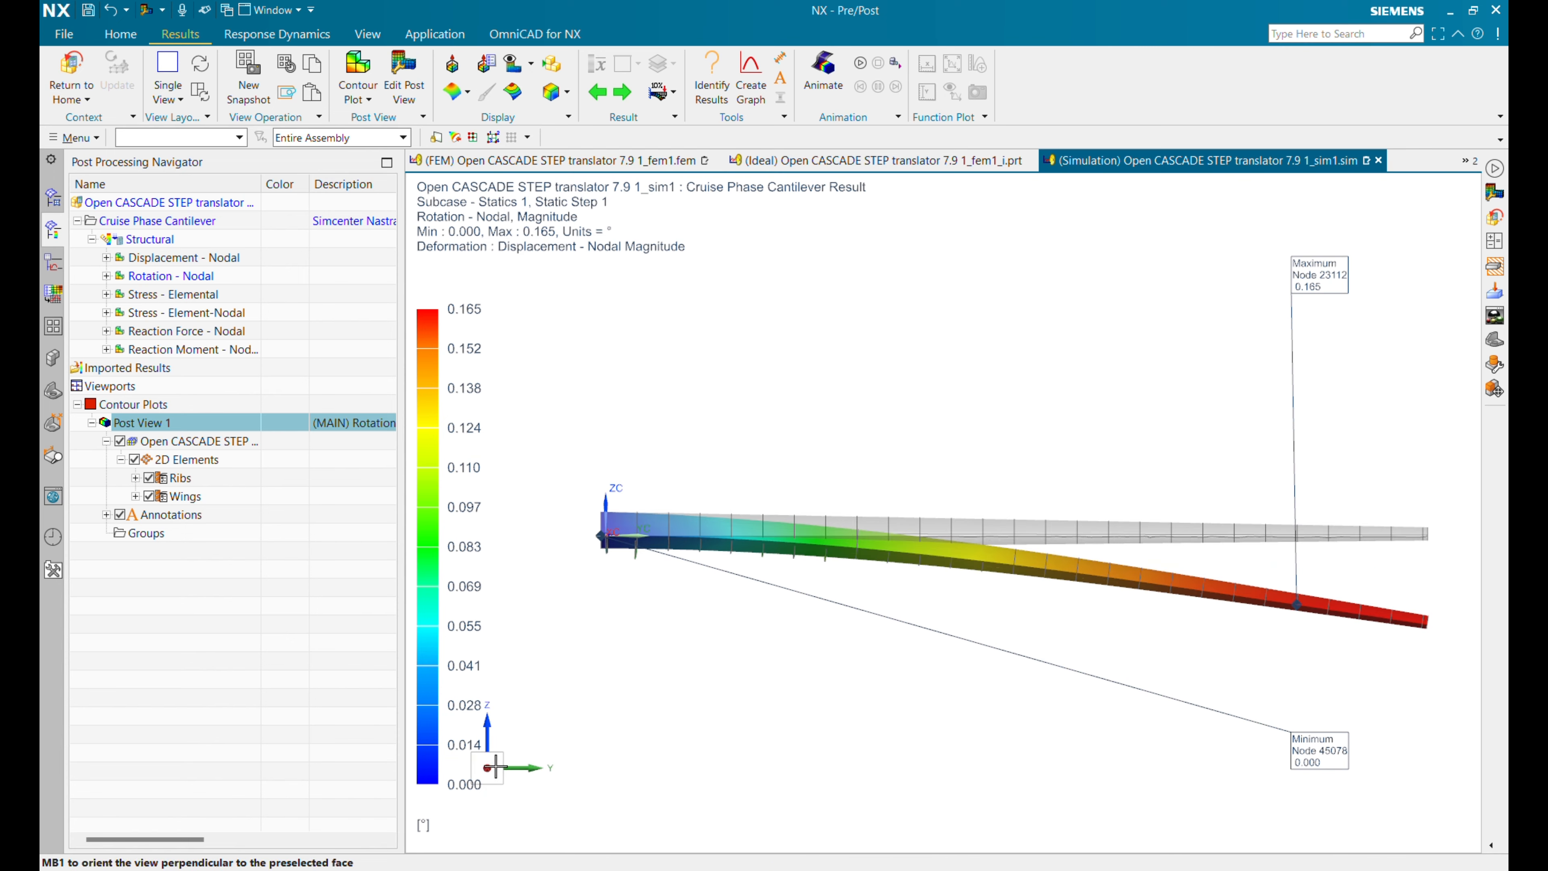
pyautogui.click(845, 73)
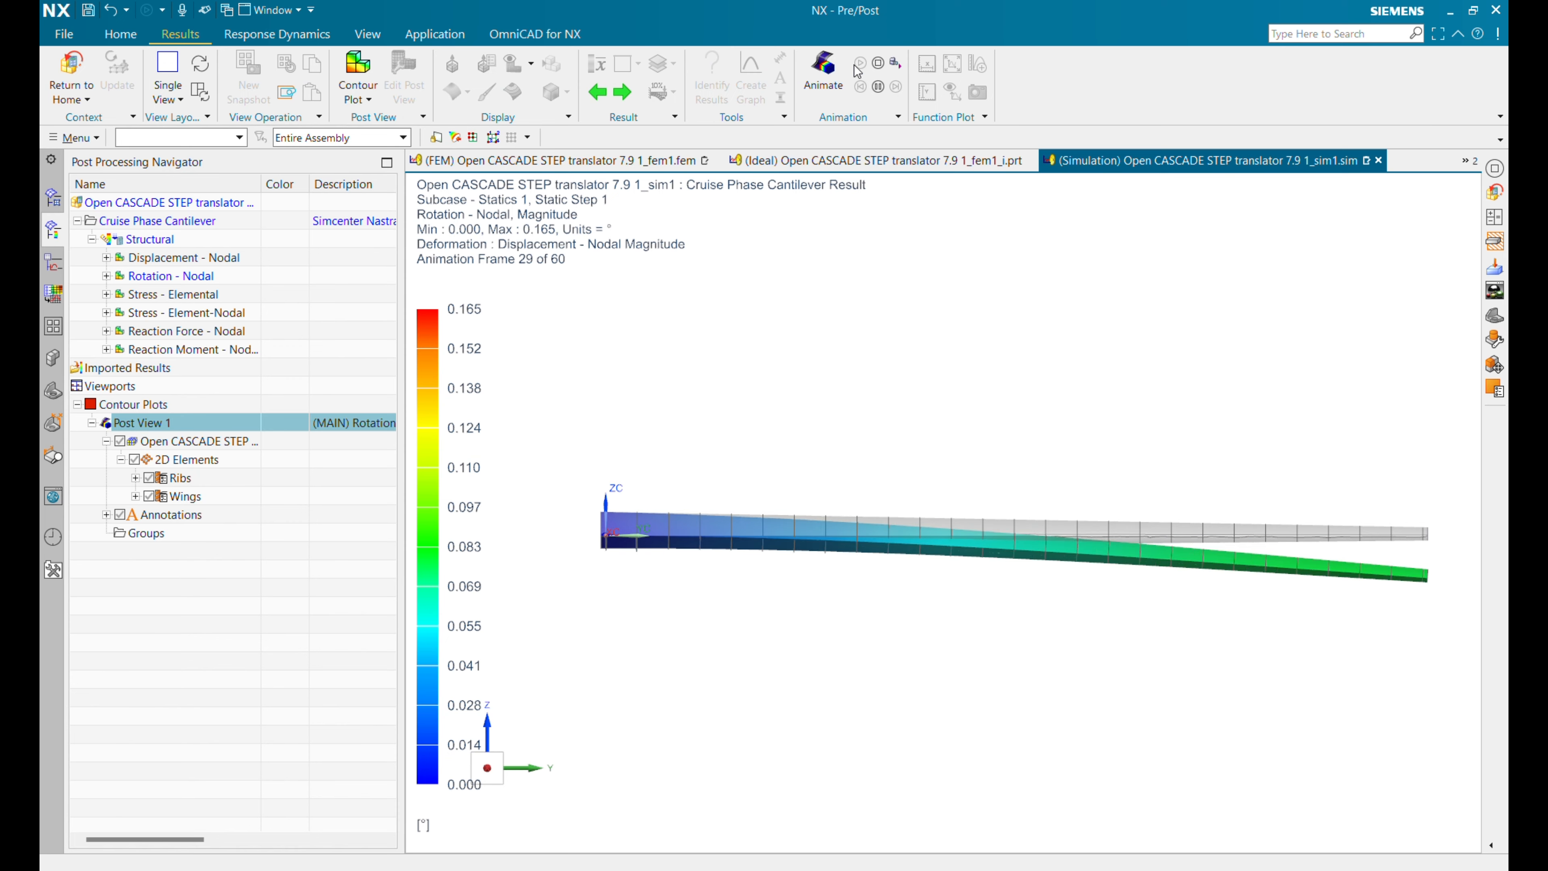
pyautogui.click(878, 63)
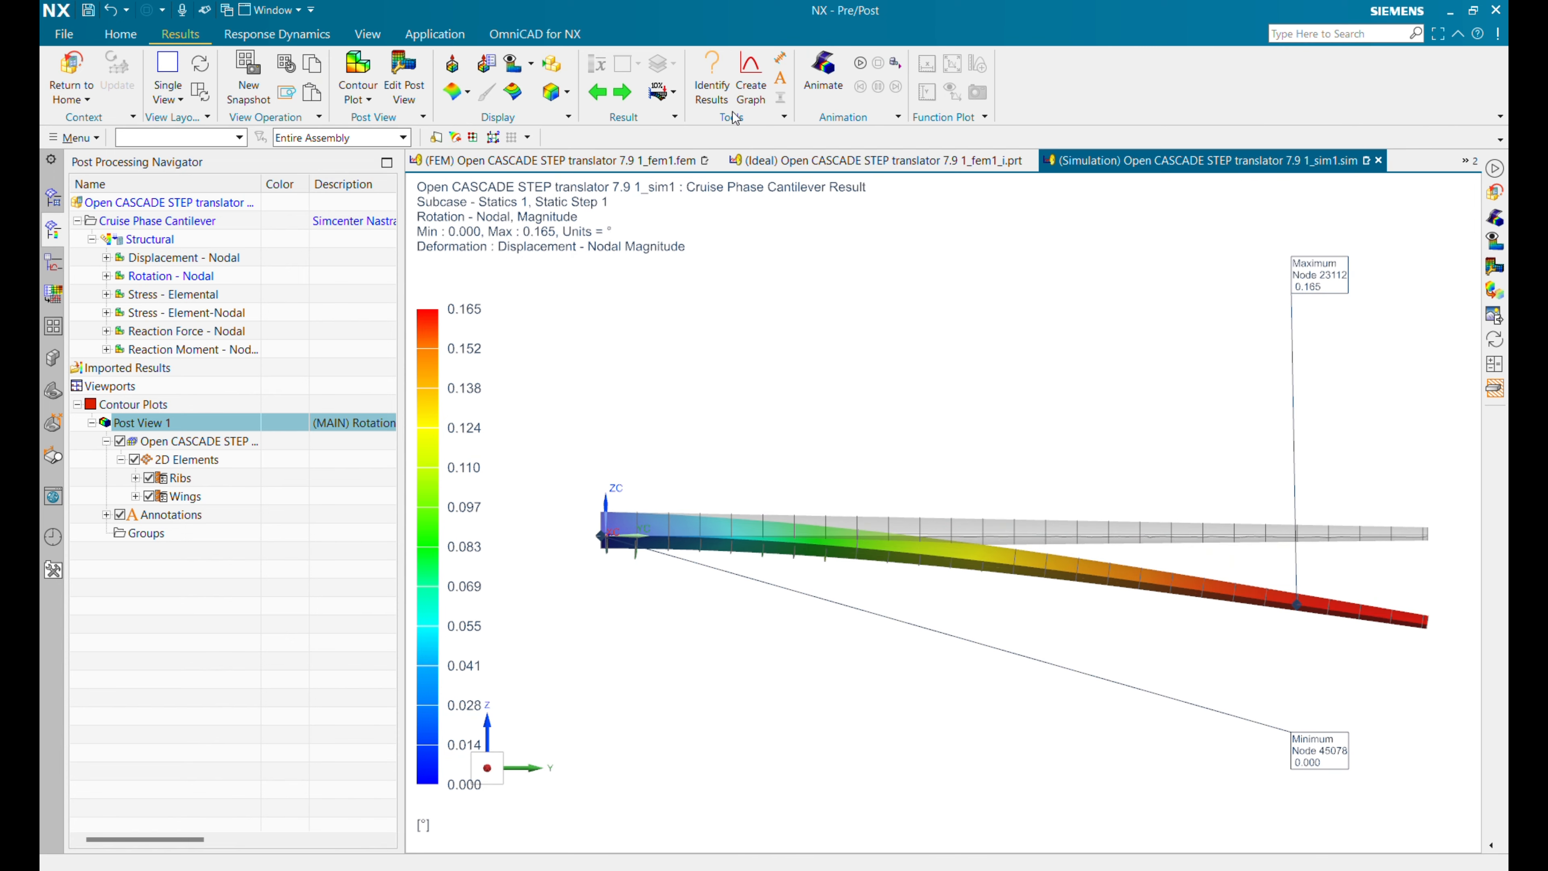
# Step: Switch the deformation to unexaggerated scale, play the animation against the undeformed wing, and stop it
pyautogui.click(674, 93)
pyautogui.click(667, 121)
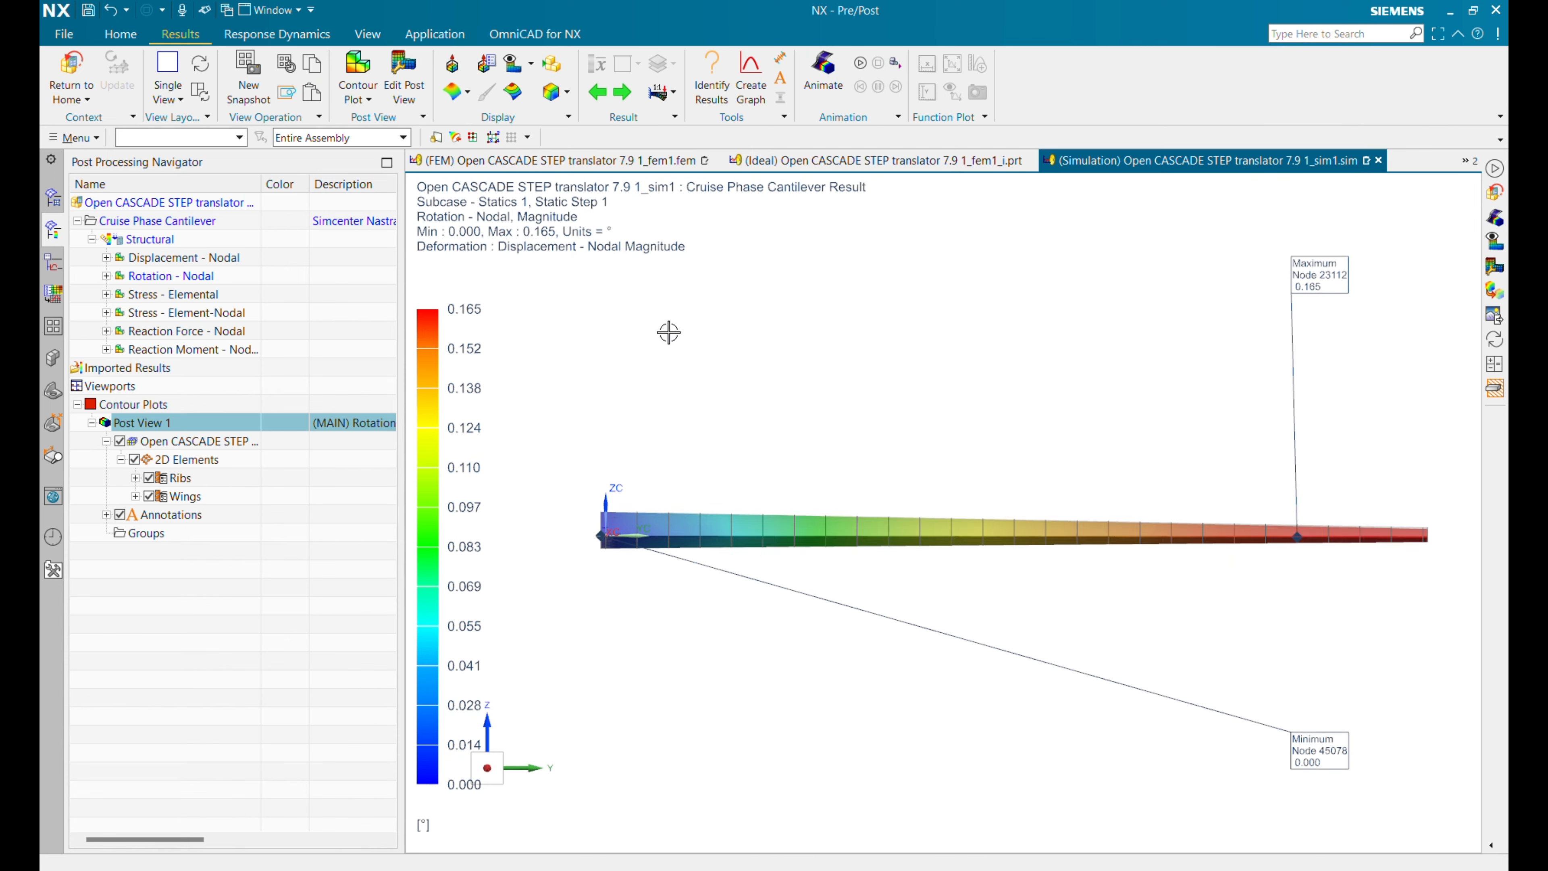
pyautogui.click(861, 65)
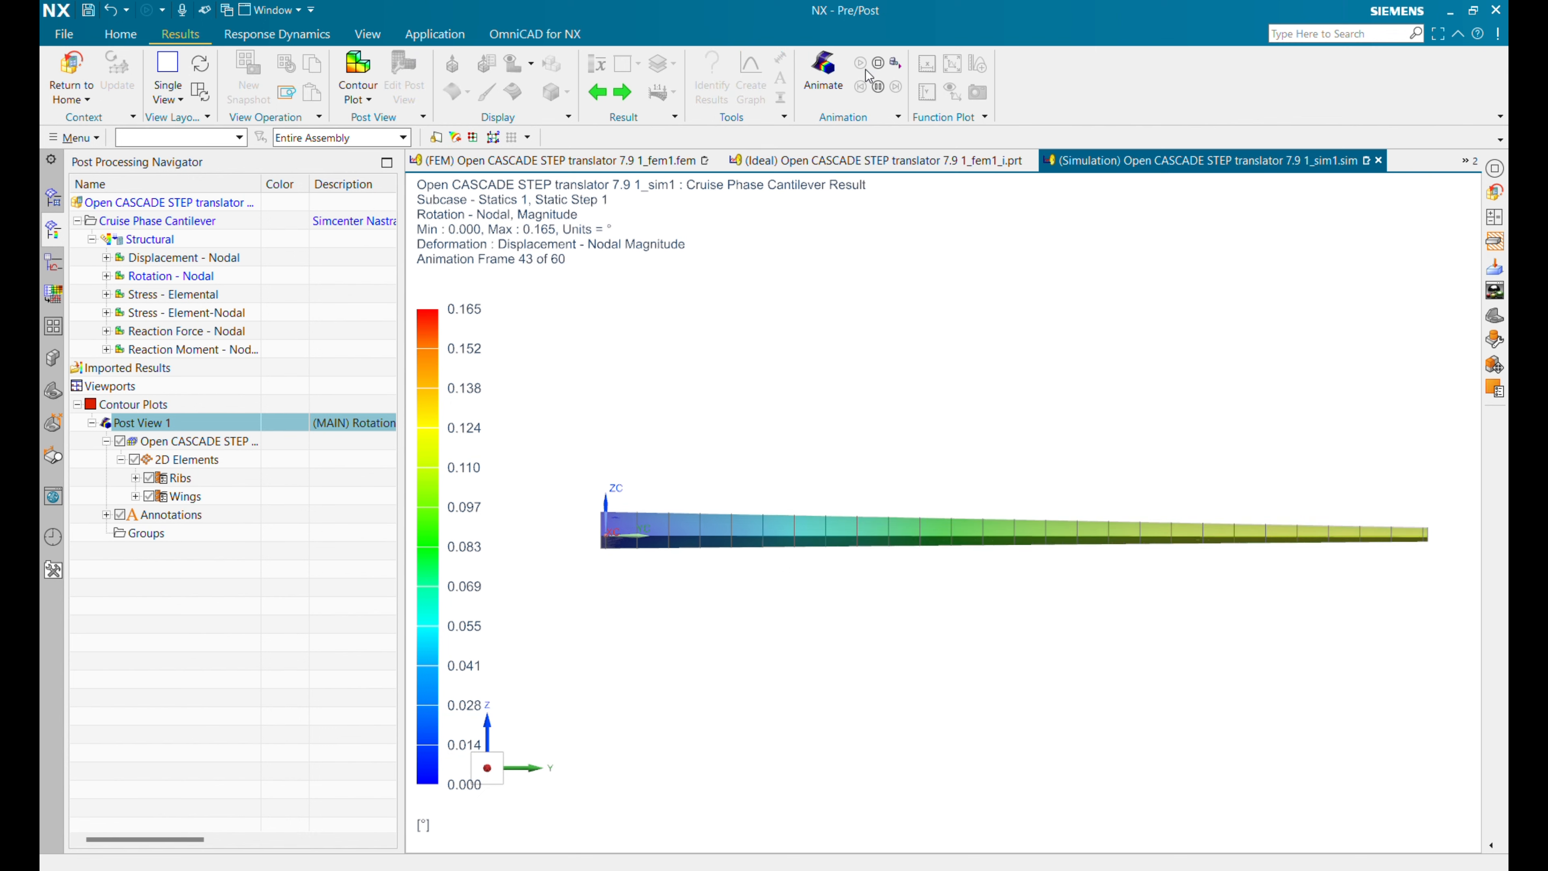
pyautogui.click(878, 64)
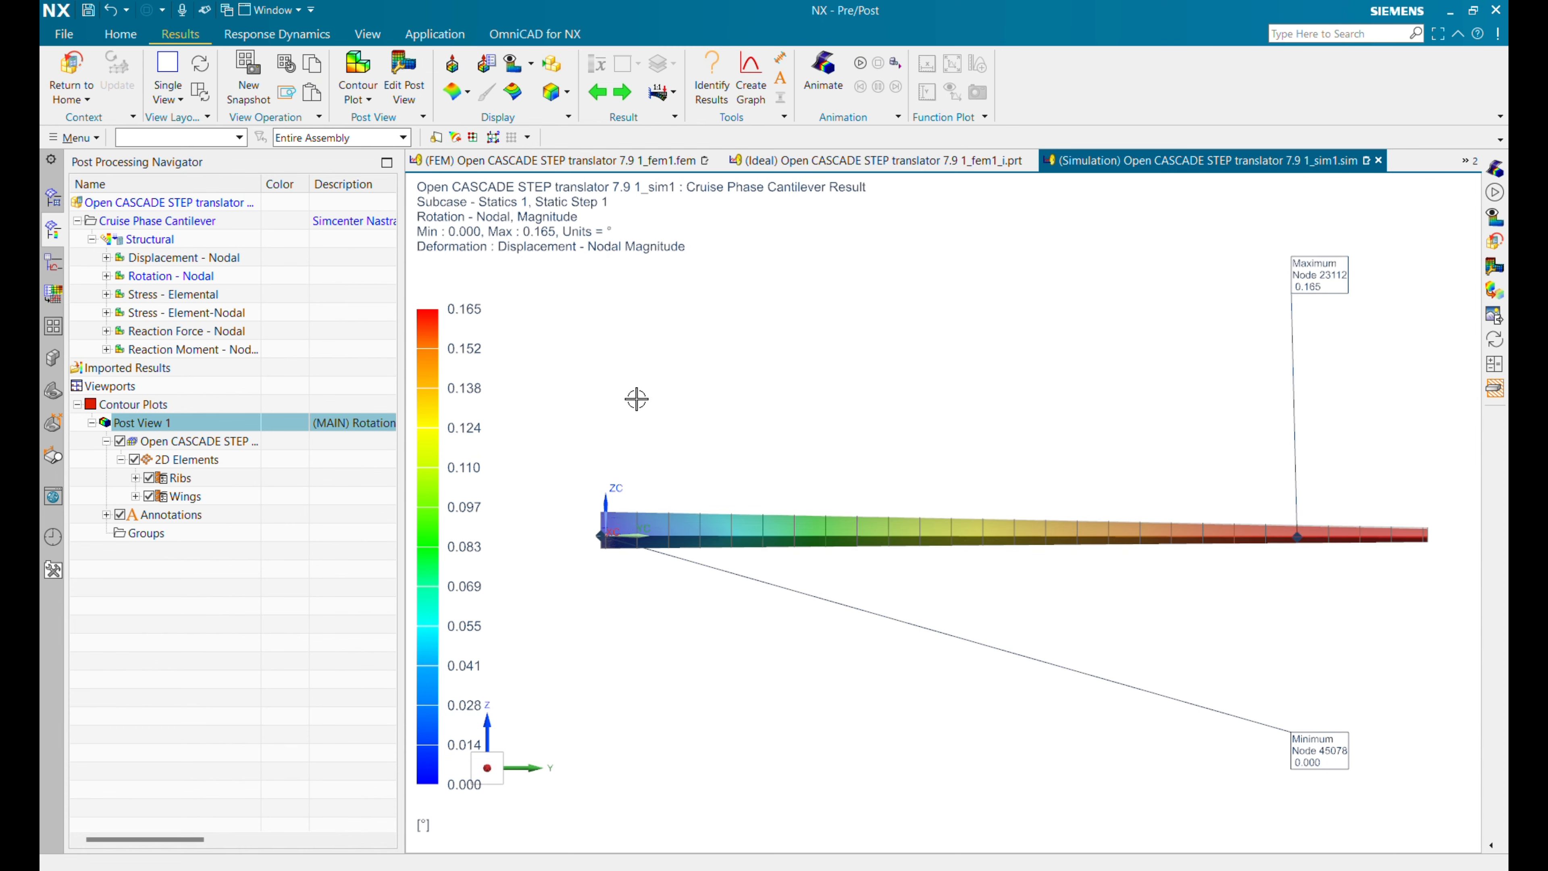
# Step: Review the elemental stress, element-nodal stress, nodal reaction force and nodal reaction moment plots one after another
pyautogui.moveTo(636, 398); pyautogui.dragTo(679, 442, button='middle')
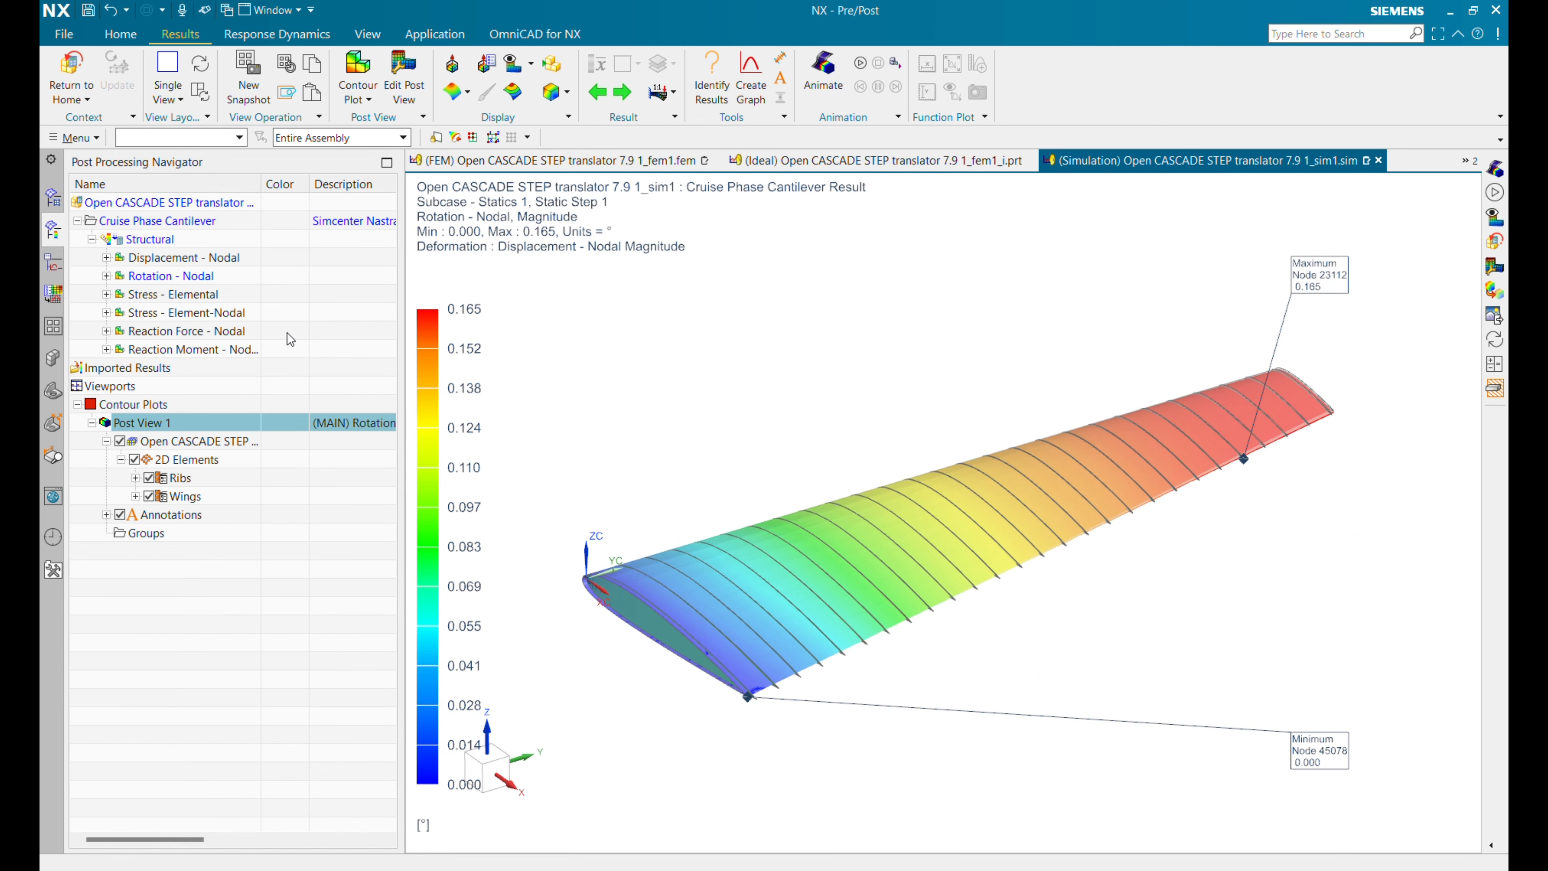
pyautogui.doubleClick(210, 296)
pyautogui.doubleClick(216, 315)
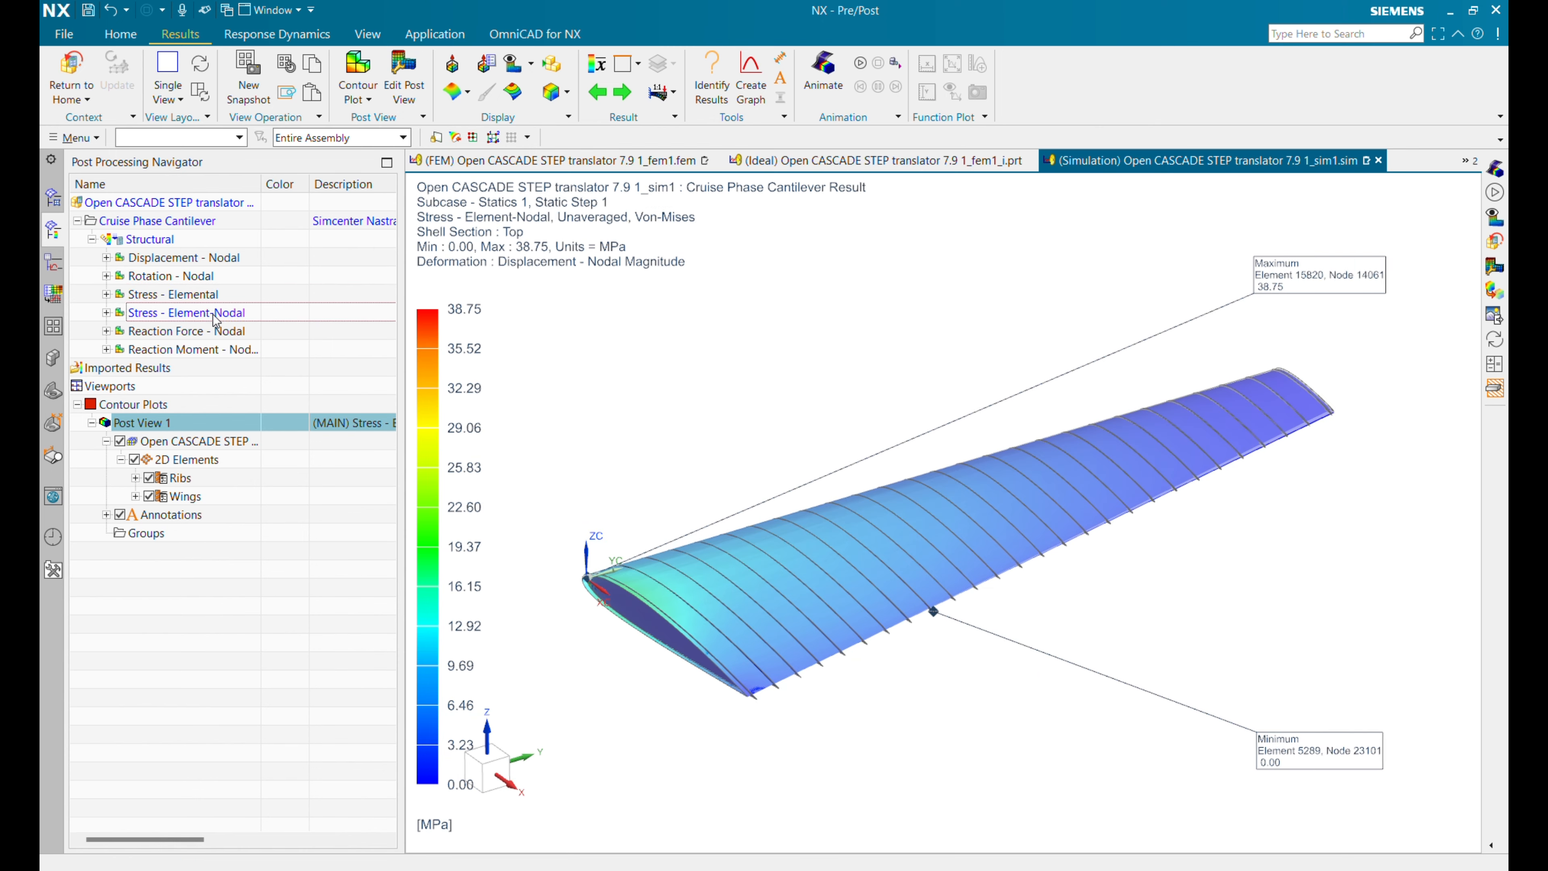
pyautogui.doubleClick(217, 332)
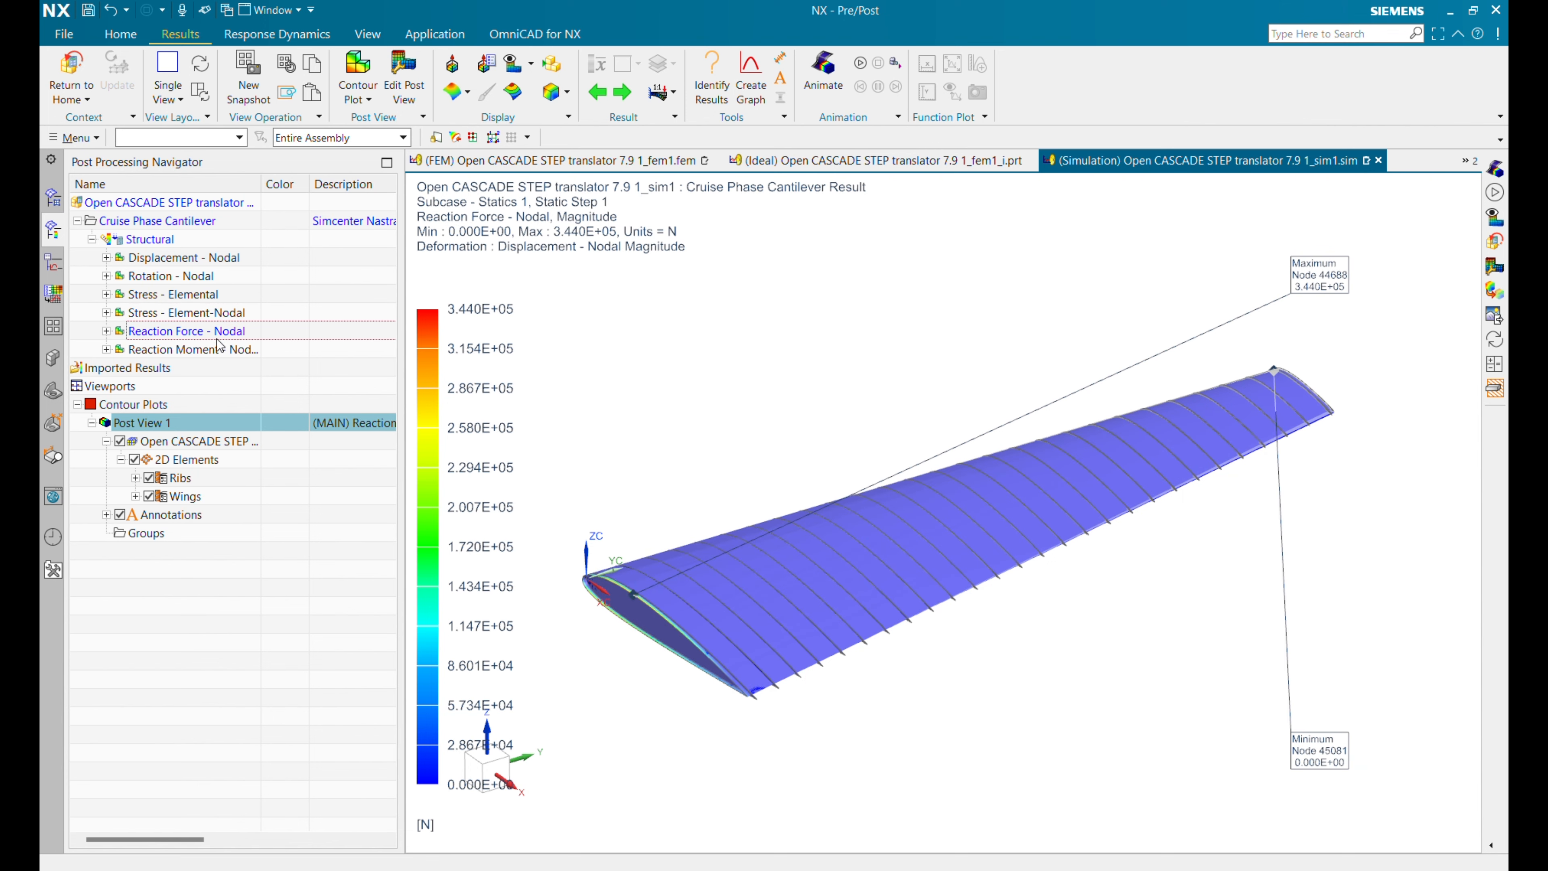
pyautogui.doubleClick(218, 349)
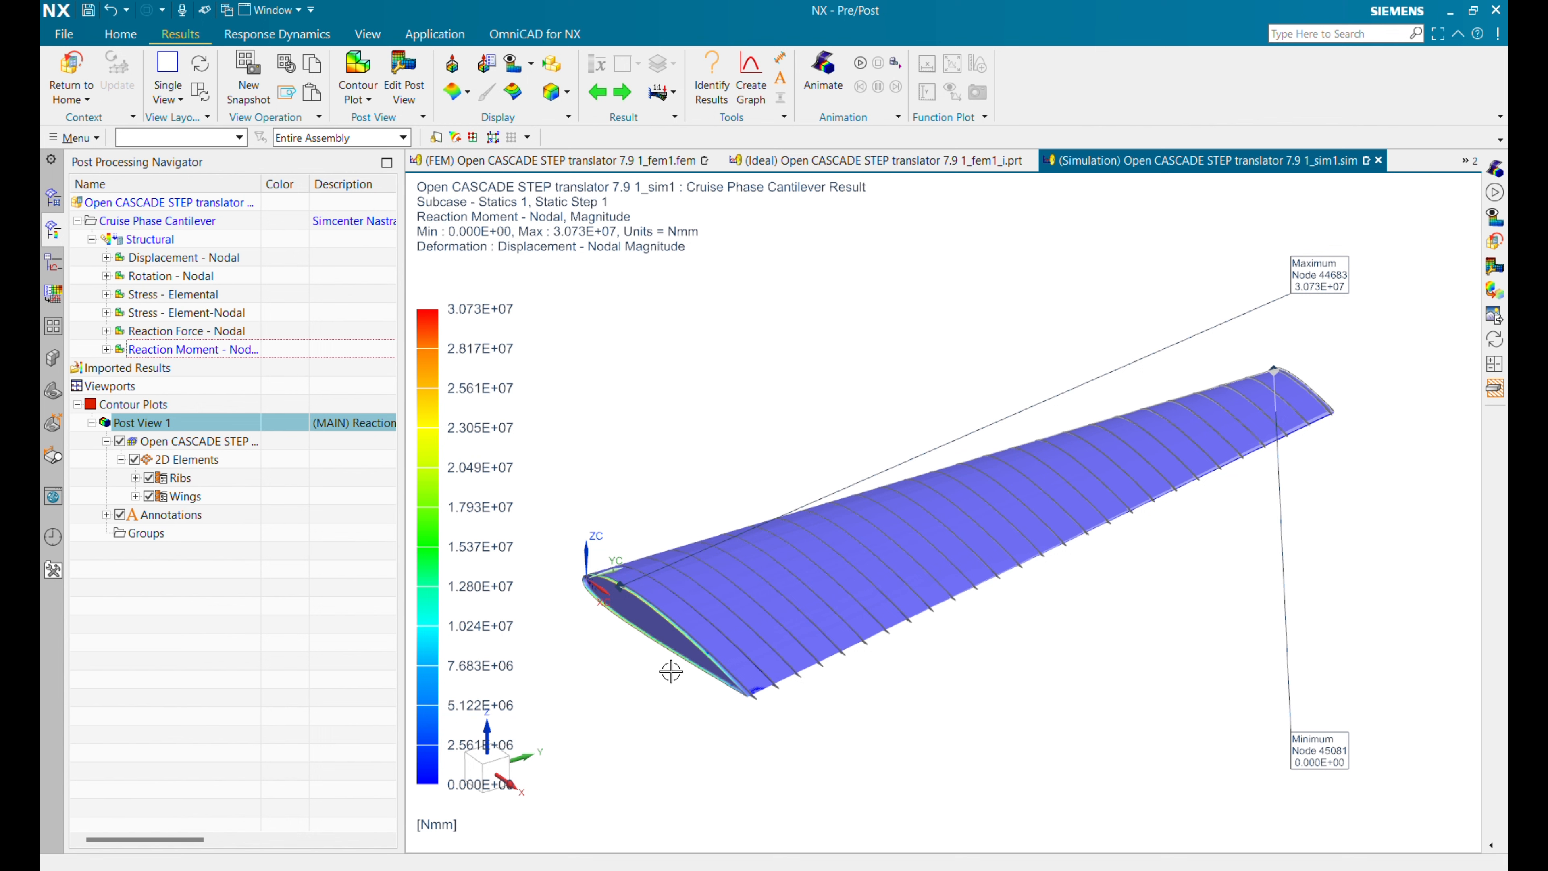
# Step: Examine the nodal reaction moment contours closely around the wing's root section
pyautogui.scroll(3, 659, 656)
pyautogui.scroll(3, 539, 533)
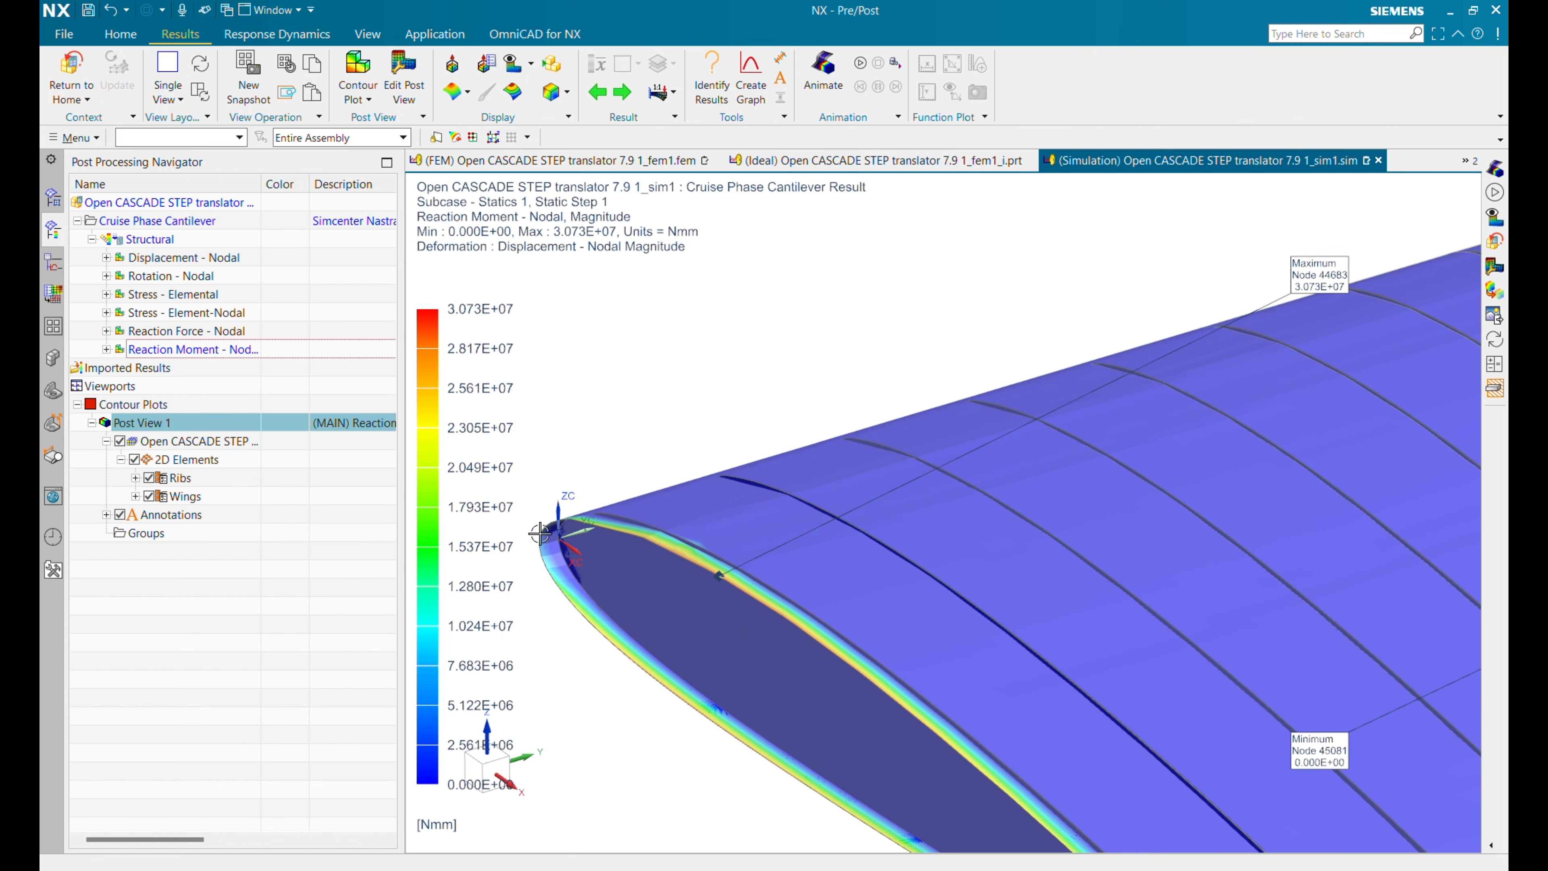
pyautogui.scroll(-5, 513, 507)
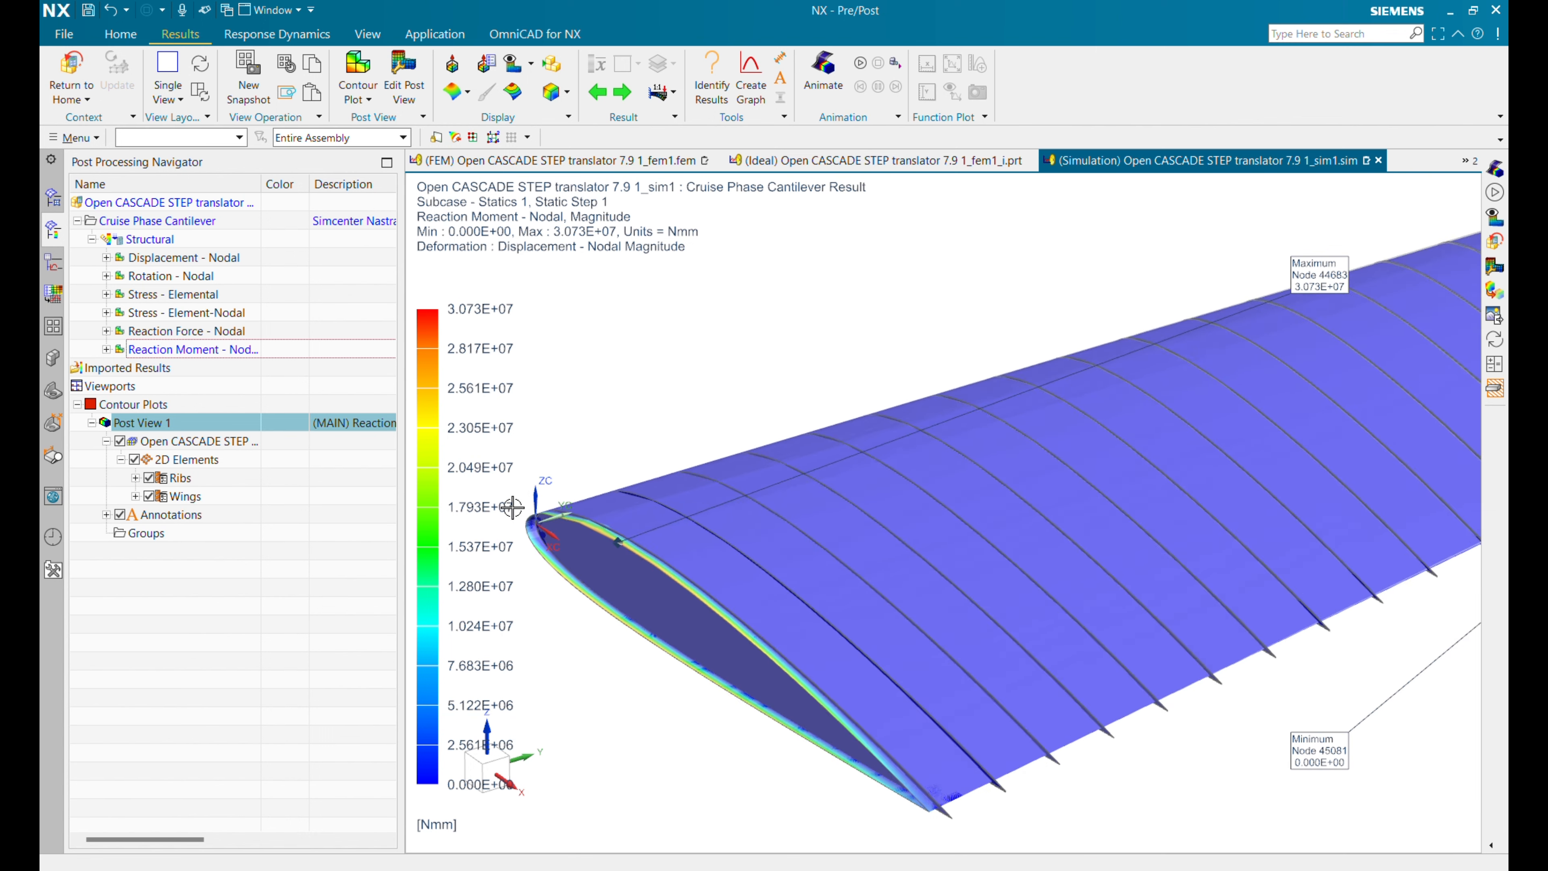
pyautogui.moveTo(678, 510); pyautogui.dragTo(675, 420, button='middle')
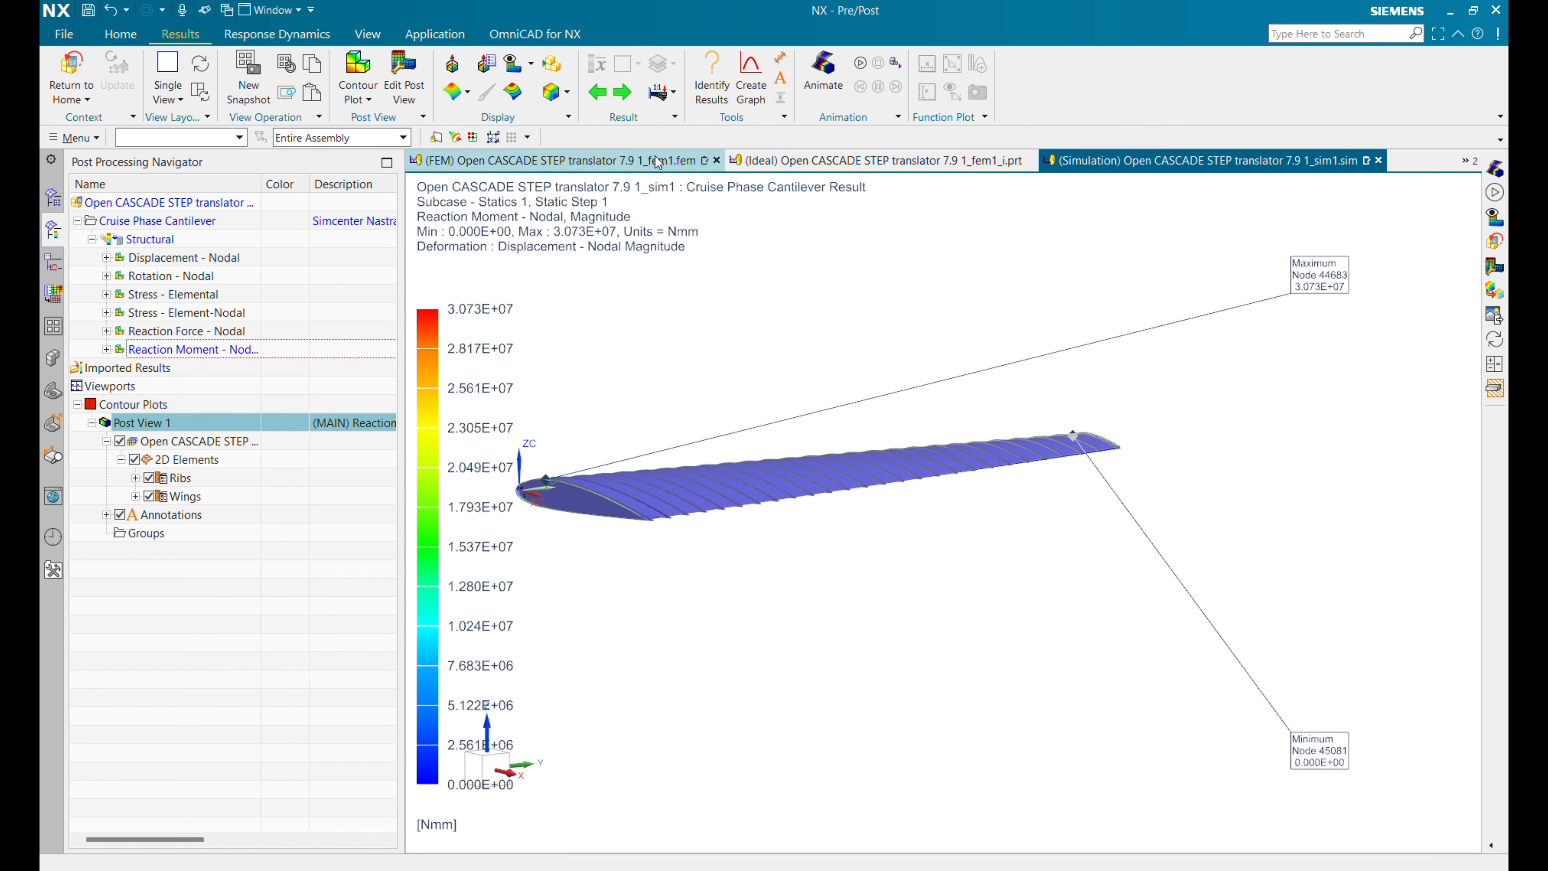
# Step: Switch the deformation back to exaggerated scale and compare it with the undeformed wing in a side view along the span
pyautogui.click(673, 94)
pyautogui.click(683, 133)
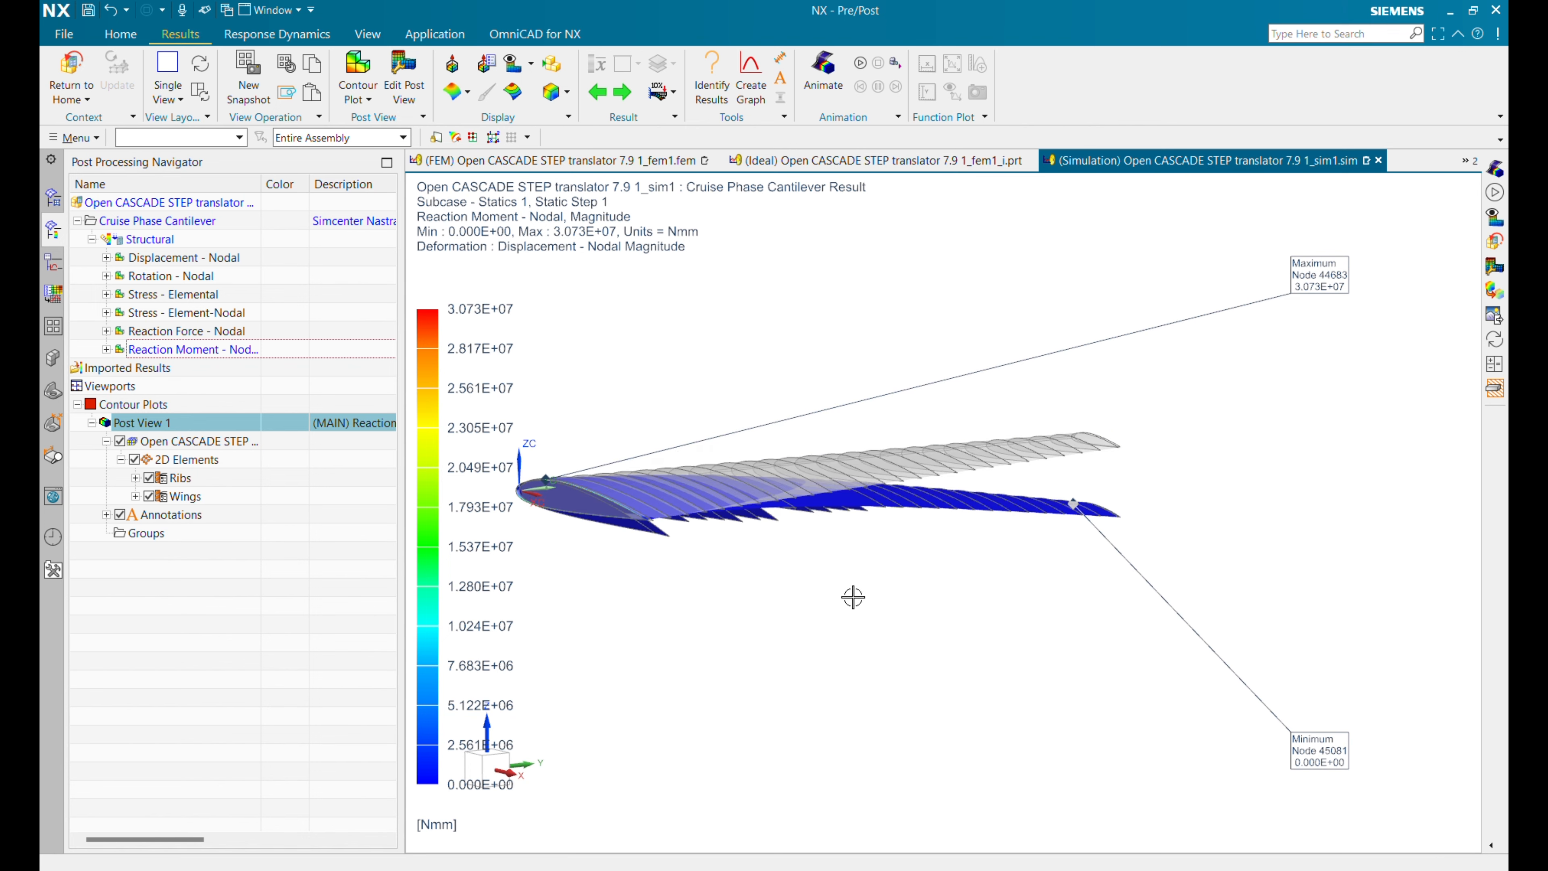
pyautogui.moveTo(853, 596); pyautogui.dragTo(813, 590, button='middle')
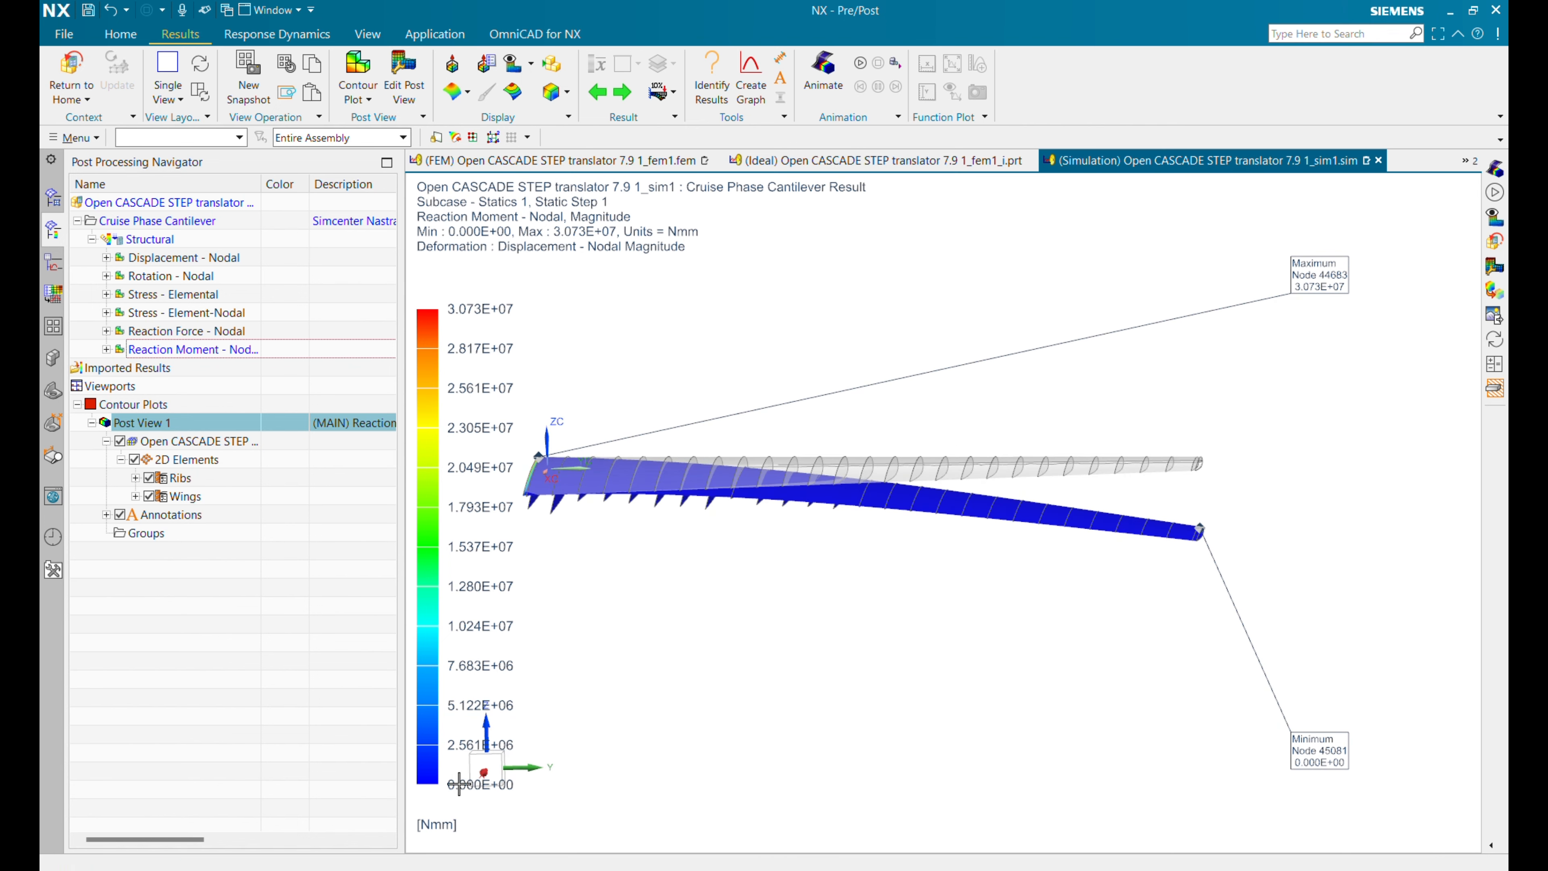
pyautogui.click(492, 759)
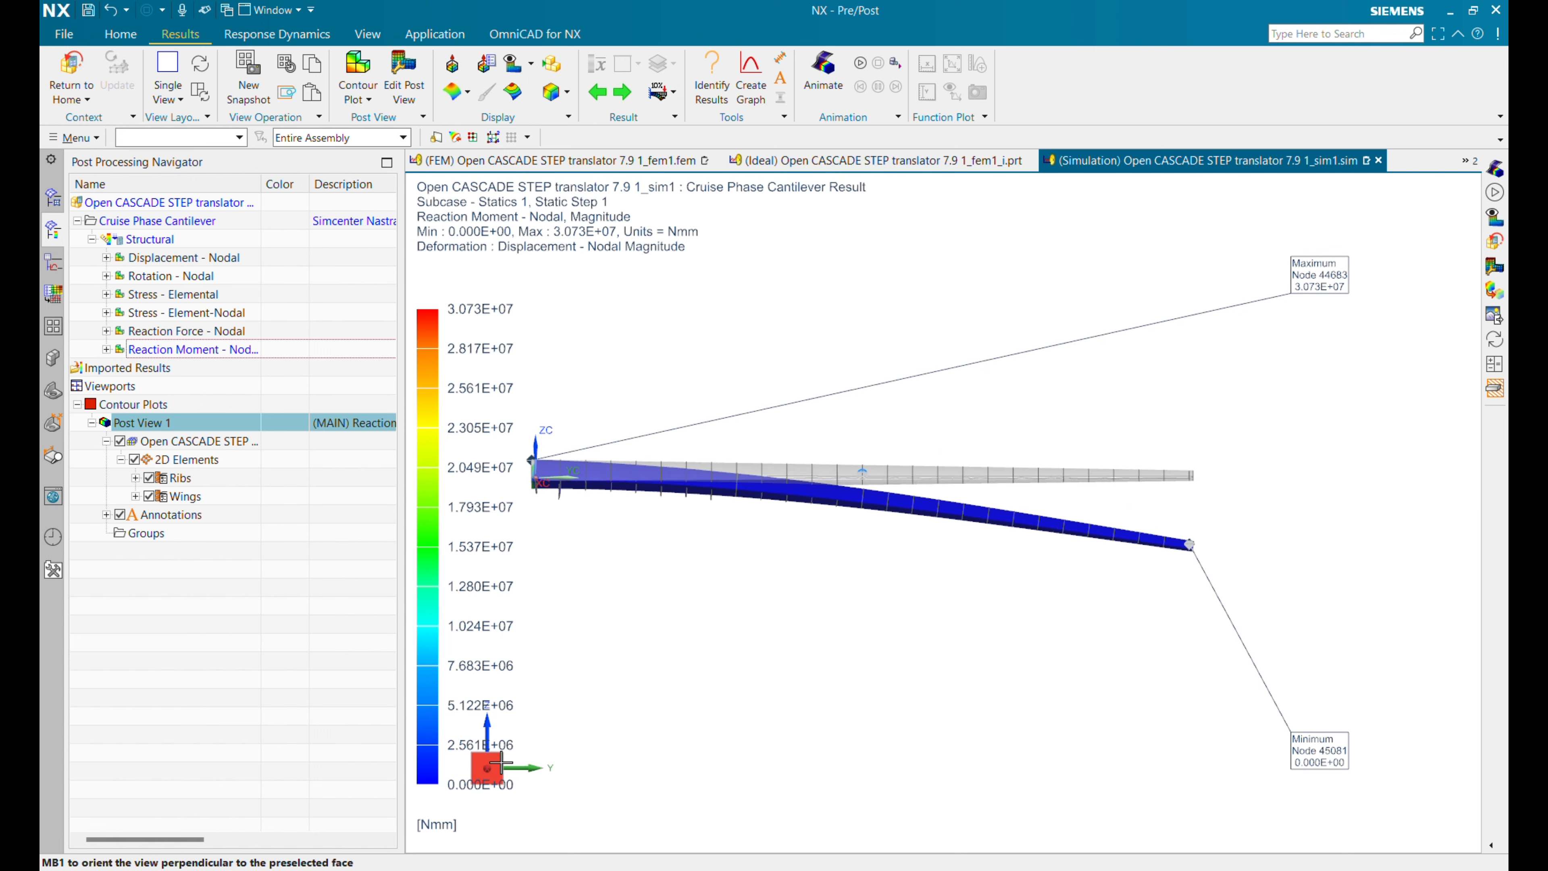
pyautogui.scroll(-2, 1443, 580)
pyautogui.scroll(2, 1300, 514)
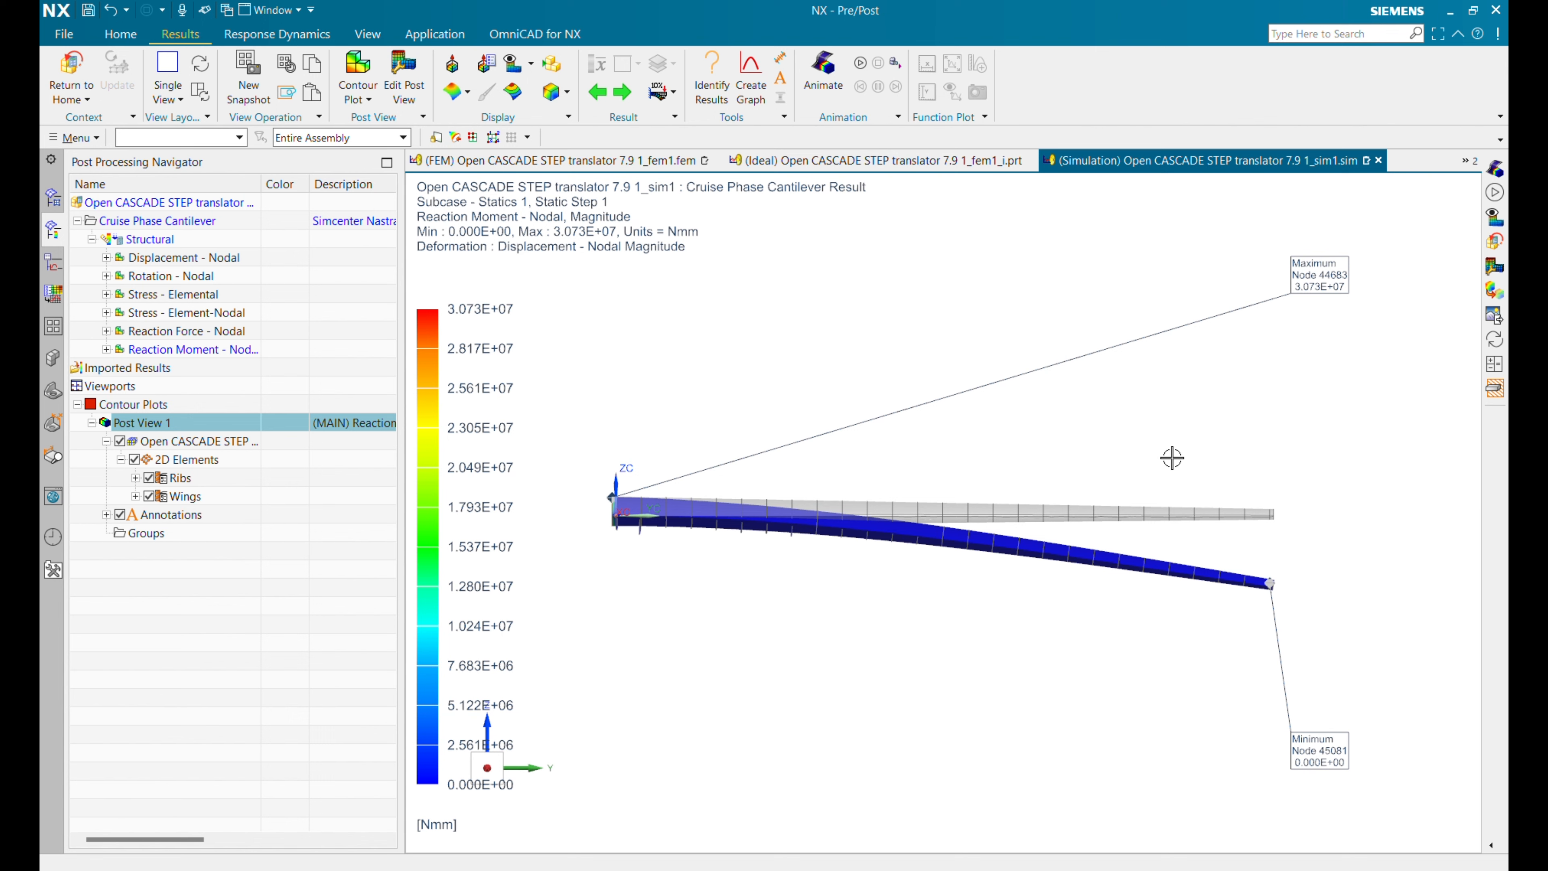
# Step: Orient the wing in a three-dimensional view and leave the results to return to the simulation model
pyautogui.moveTo(591, 303)
pyautogui.mouseDown(button='middle')
pyautogui.moveTo(632, 294)
pyautogui.moveTo(649, 311)
pyautogui.moveTo(613, 318)
pyautogui.mouseUp(button='middle')
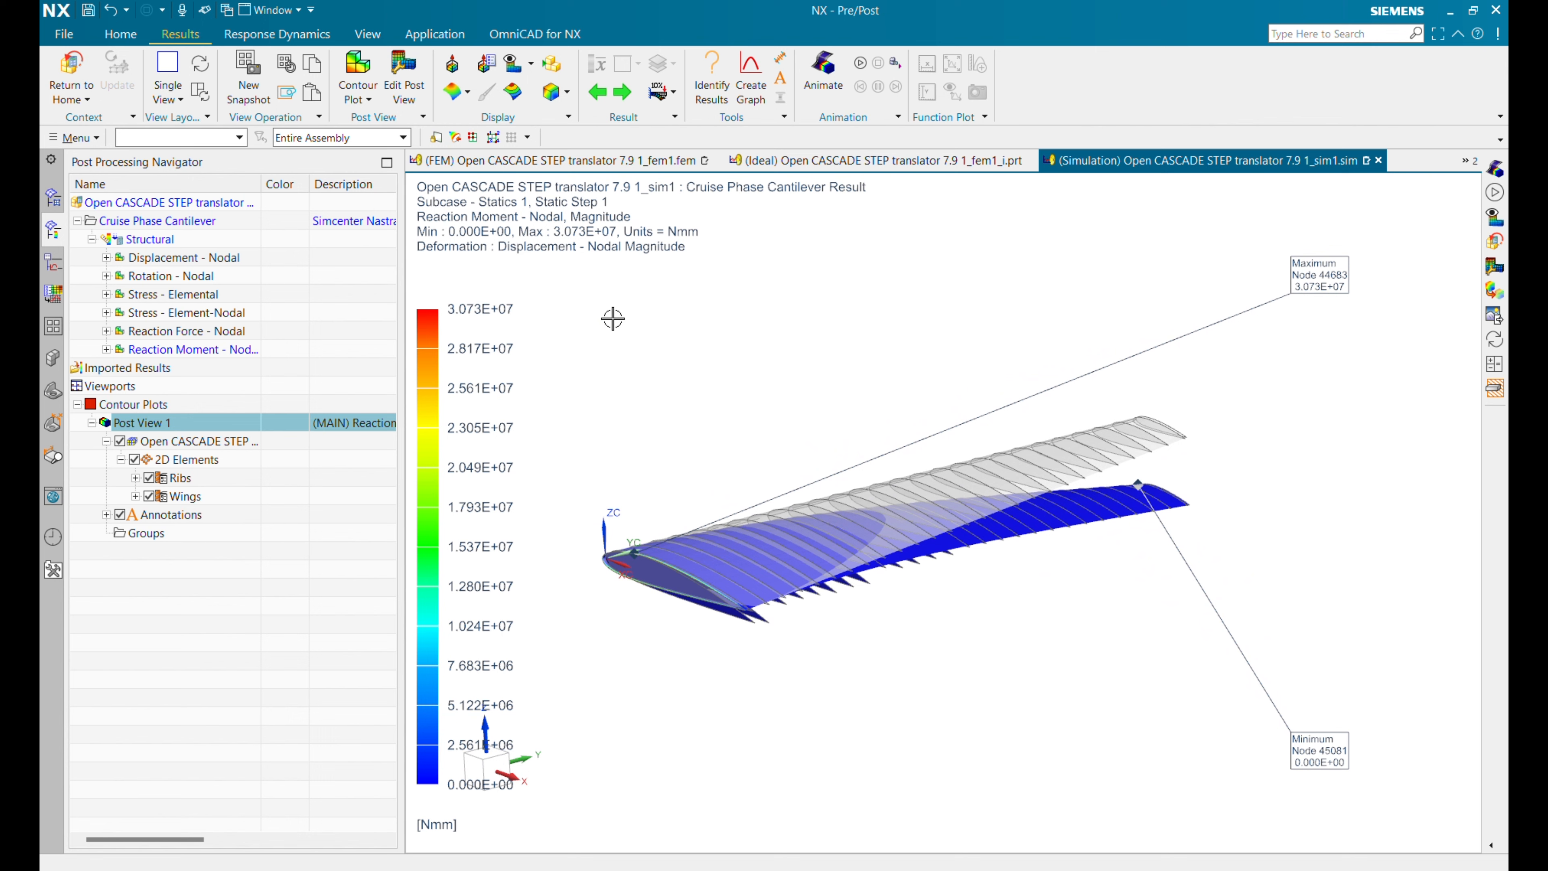
pyautogui.click(79, 61)
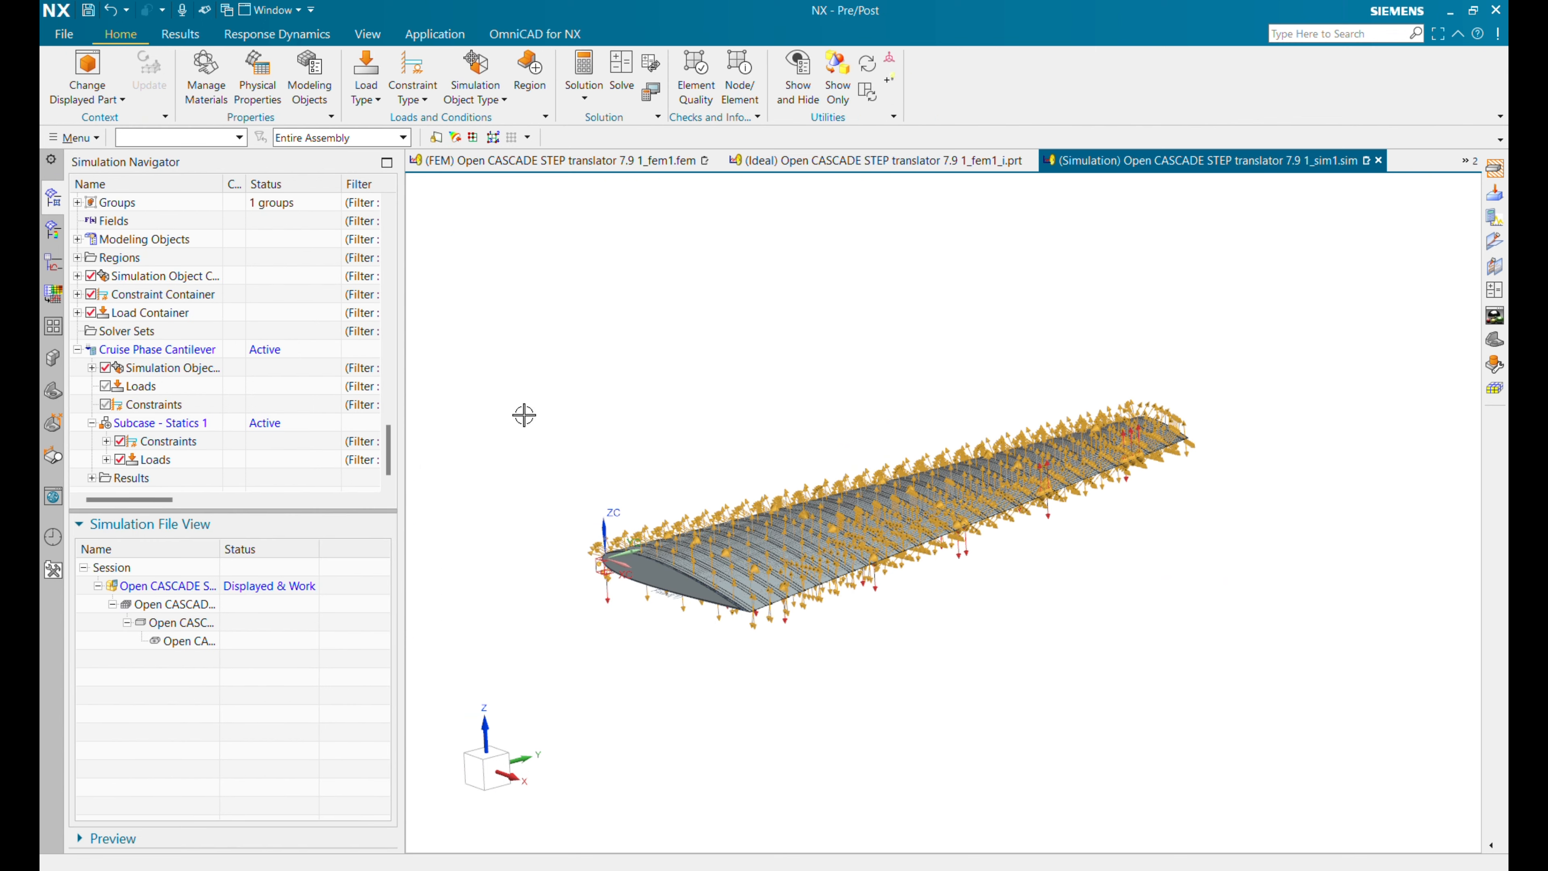